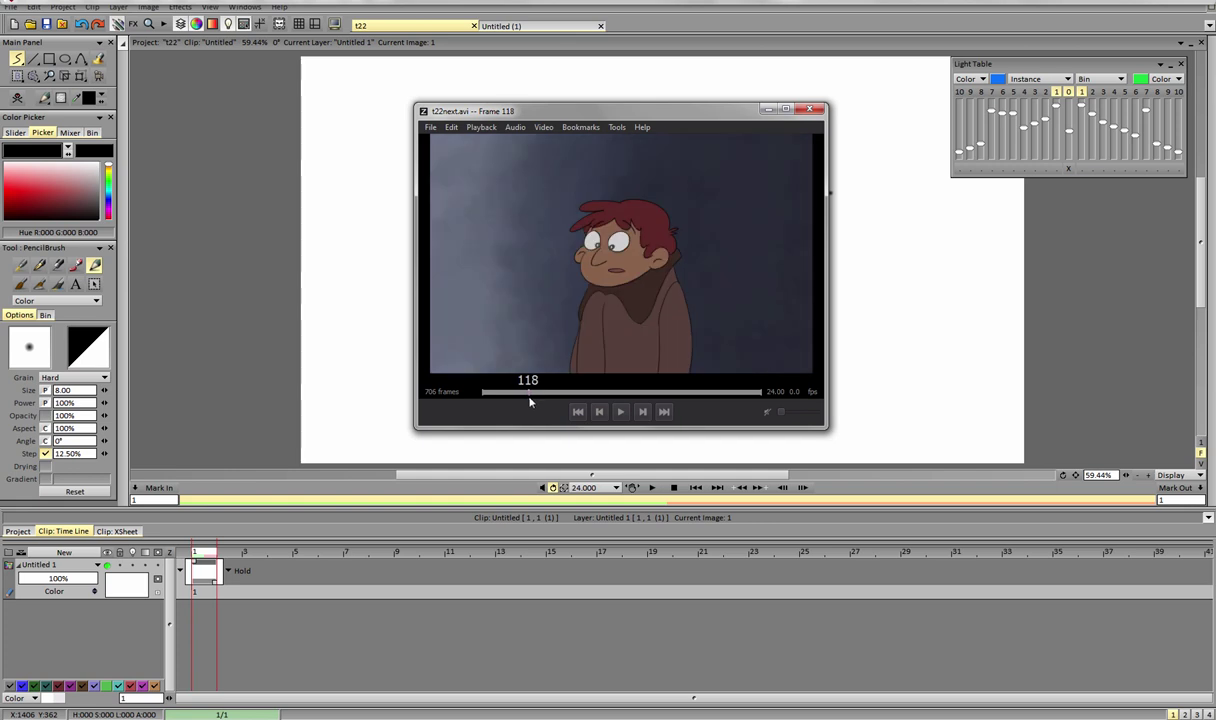
Step: Minimize the reference video and handwrite the underlined heading "PLANIFICAR" near the upper edge of the canvas
{"action": "left_click", "coordinate": [769, 109]}
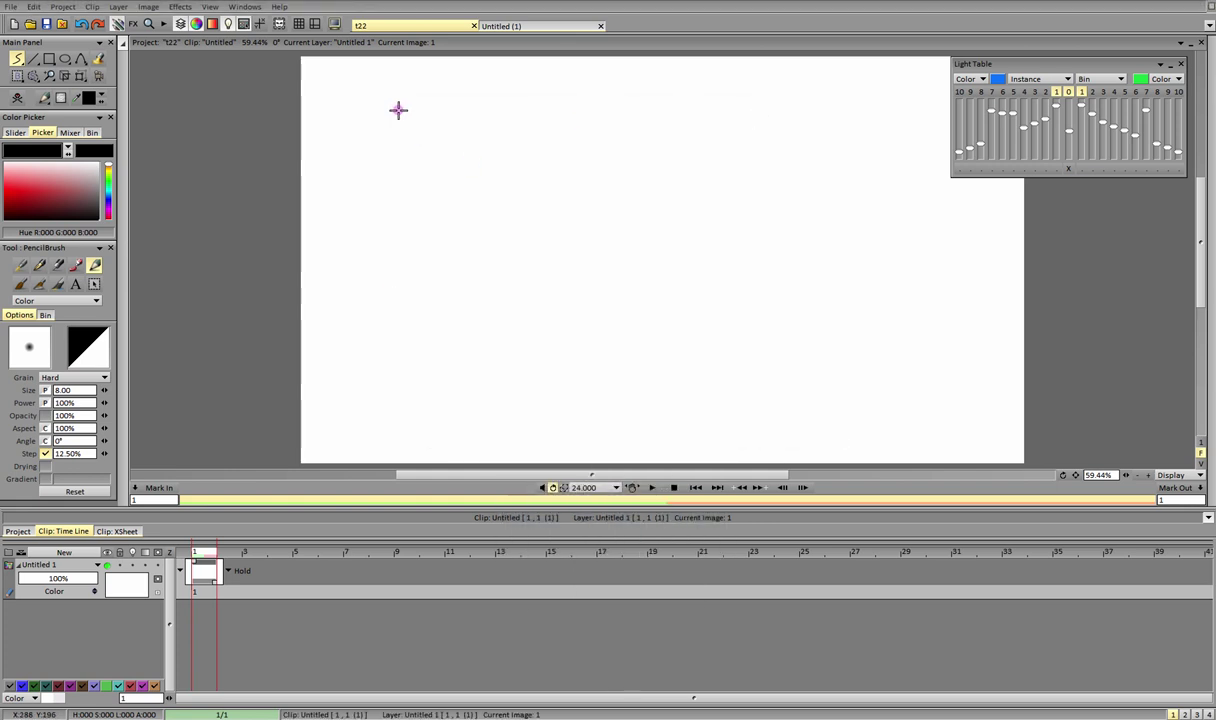
{"action": "left_click", "coordinate": [345, 114]}
{"action": "mouse_move", "coordinate": [361, 118]}
{"action": "left_mouse_down"}
{"action": "mouse_move", "coordinate": [424, 107]}
{"action": "mouse_move", "coordinate": [474, 116]}
{"action": "left_mouse_up"}
{"action": "left_click_drag", "start_coordinate": [372, 135], "coordinate": [505, 128]}
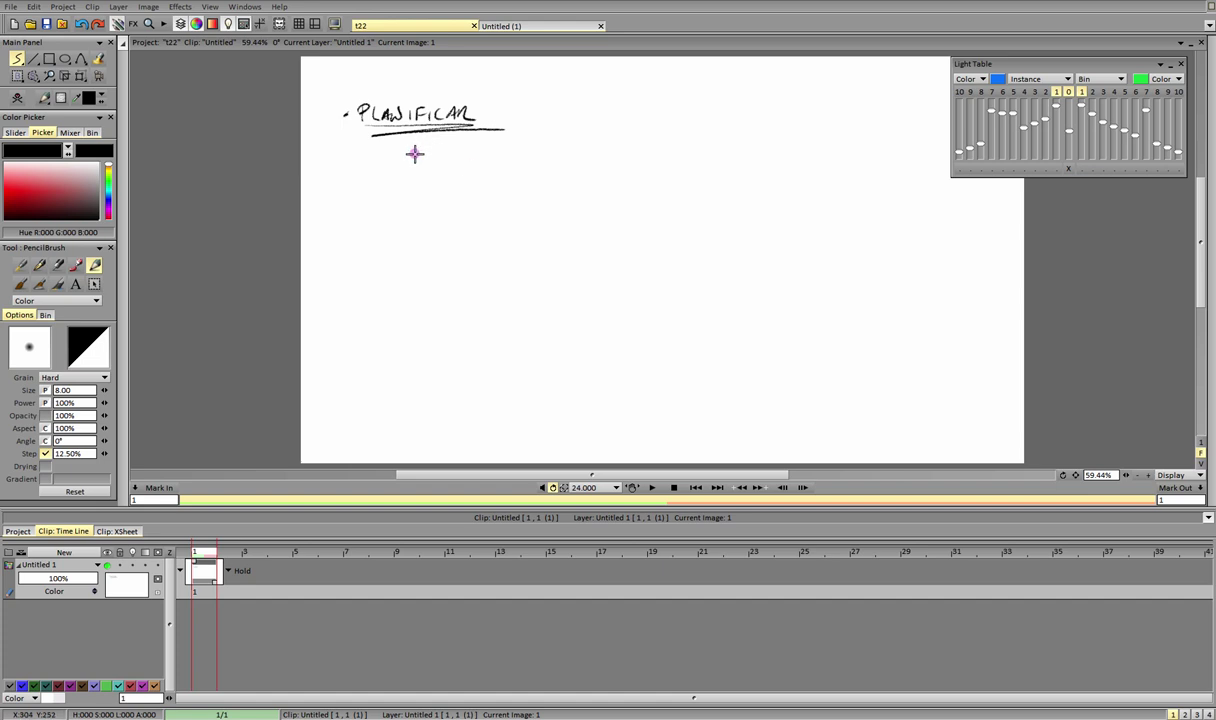
Step: Handwrite the list items "STORYBOARD" and "TIMING", each with a leading dash, beneath the heading
{"action": "left_click_drag", "start_coordinate": [417, 157], "coordinate": [580, 160]}
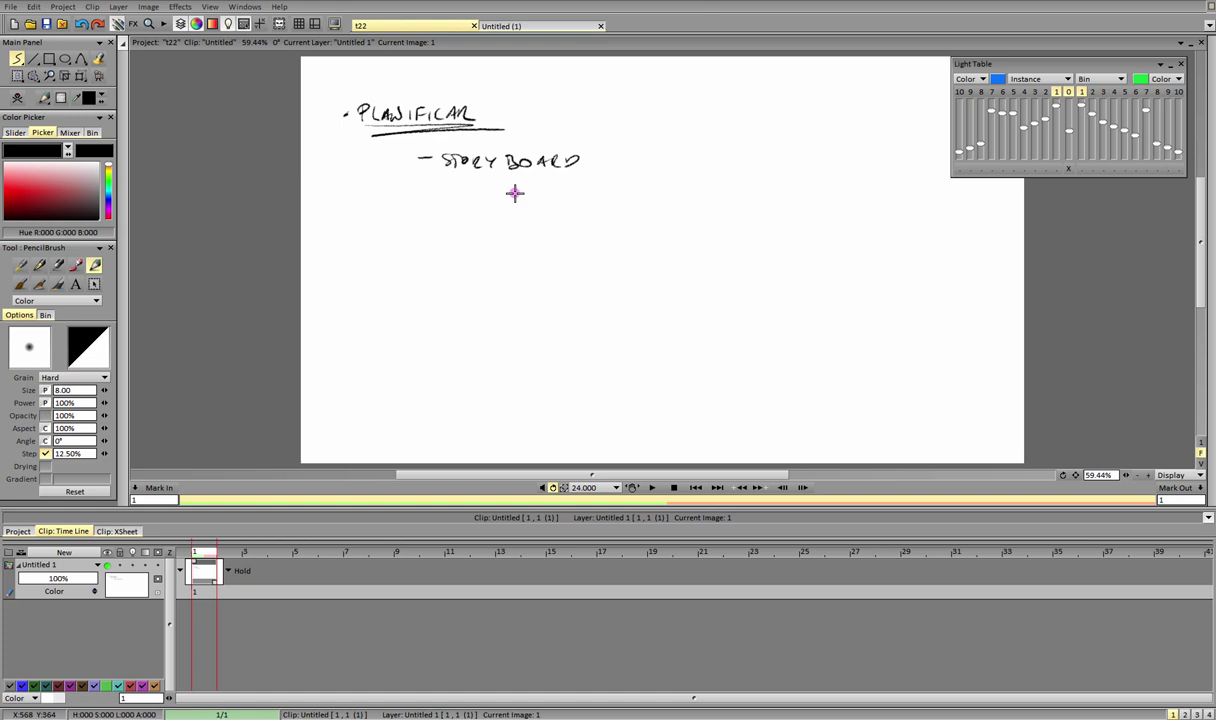
{"action": "left_click_drag", "start_coordinate": [416, 197], "coordinate": [497, 204]}
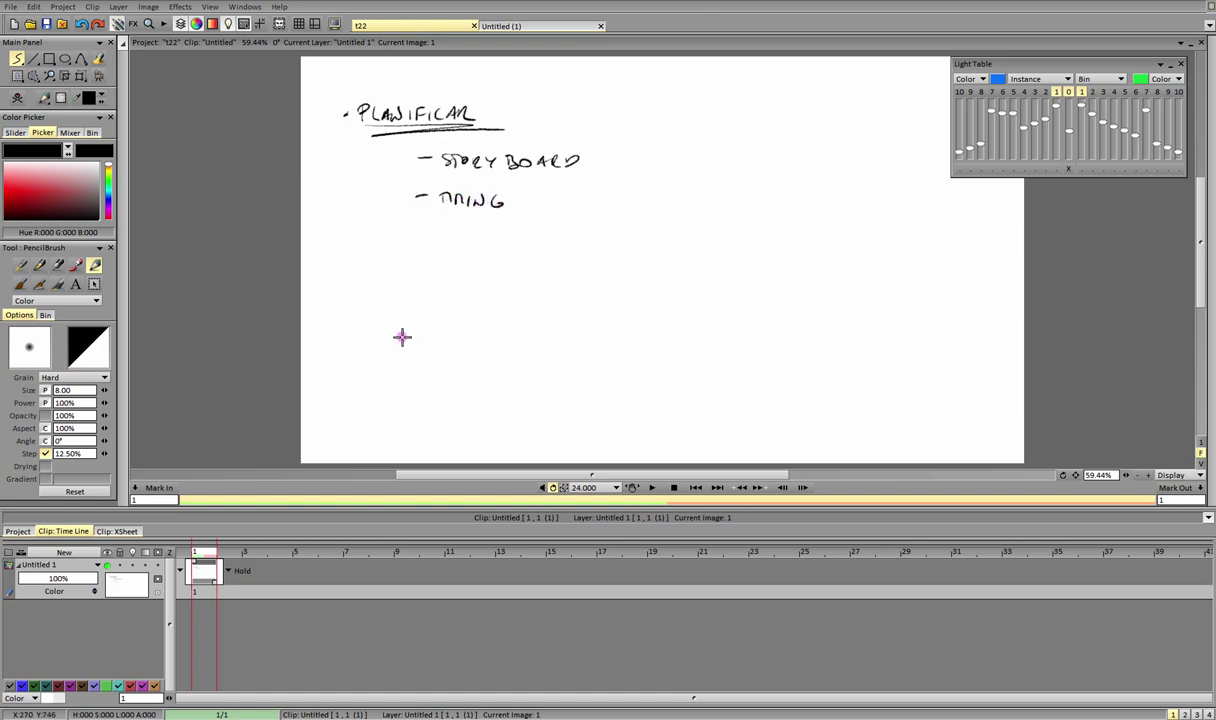
{"action": "left_click", "coordinate": [451, 185]}
{"action": "left_click", "coordinate": [470, 190]}
Step: Handwrite "CHART (SPACING)" with a leading dash as the third list item
{"action": "left_click_drag", "start_coordinate": [417, 238], "coordinate": [429, 237]}
{"action": "mouse_move", "coordinate": [451, 230]}
{"action": "left_mouse_down"}
{"action": "mouse_move", "coordinate": [443, 242]}
{"action": "mouse_move", "coordinate": [506, 233]}
{"action": "left_mouse_up"}
{"action": "left_click_drag", "start_coordinate": [497, 233], "coordinate": [497, 245]}
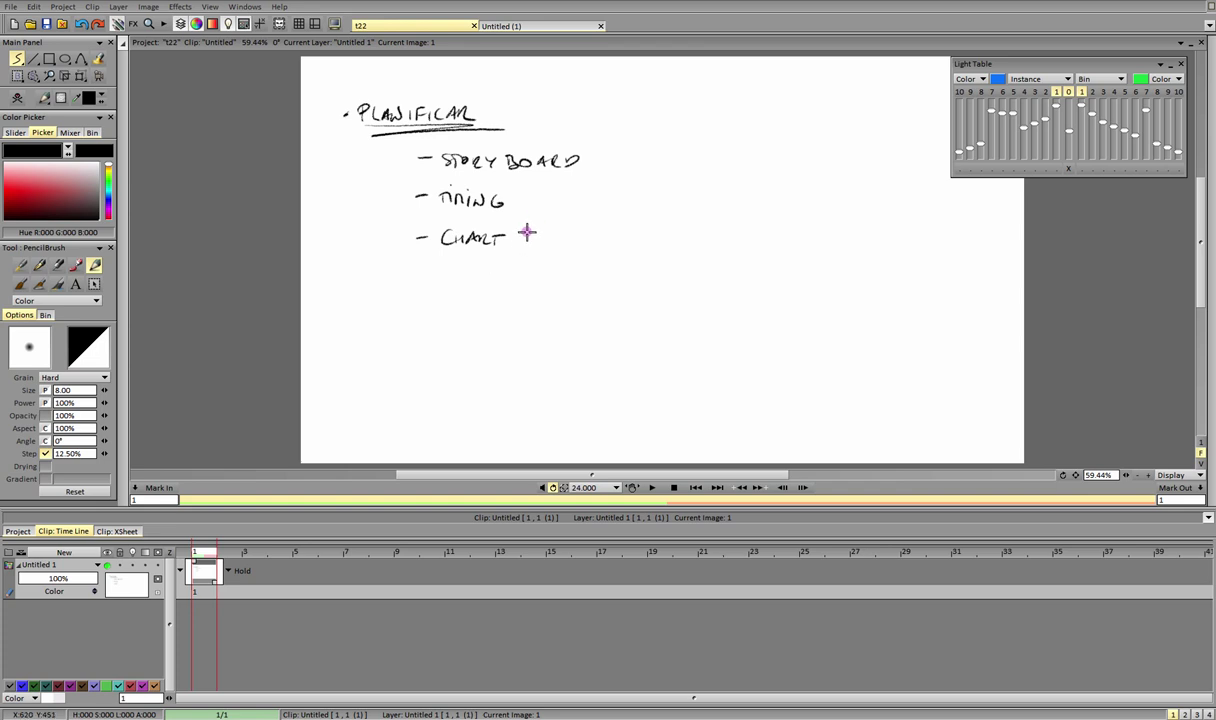
{"action": "left_click_drag", "start_coordinate": [528, 229], "coordinate": [525, 244]}
{"action": "left_click_drag", "start_coordinate": [548, 229], "coordinate": [640, 241]}
{"action": "left_click_drag", "start_coordinate": [649, 227], "coordinate": [652, 246]}
Step: Handwrite "SQUASH, STRETCH, ACCENTS, ARCS" as the fourth list item and circle the word "STORYBOARD"
{"action": "mouse_move", "coordinate": [417, 282]}
{"action": "left_mouse_down"}
{"action": "mouse_move", "coordinate": [444, 293]}
{"action": "mouse_move", "coordinate": [505, 280]}
{"action": "mouse_move", "coordinate": [516, 299]}
{"action": "mouse_move", "coordinate": [575, 280]}
{"action": "mouse_move", "coordinate": [636, 296]}
{"action": "mouse_move", "coordinate": [743, 276]}
{"action": "mouse_move", "coordinate": [741, 293]}
{"action": "mouse_move", "coordinate": [760, 297]}
{"action": "left_mouse_up"}
{"action": "left_click_drag", "start_coordinate": [772, 295], "coordinate": [817, 290]}
{"action": "left_click_drag", "start_coordinate": [825, 281], "coordinate": [819, 293]}
{"action": "key", "text": "ctrl+z"}
{"action": "key", "text": "ctrl+z"}
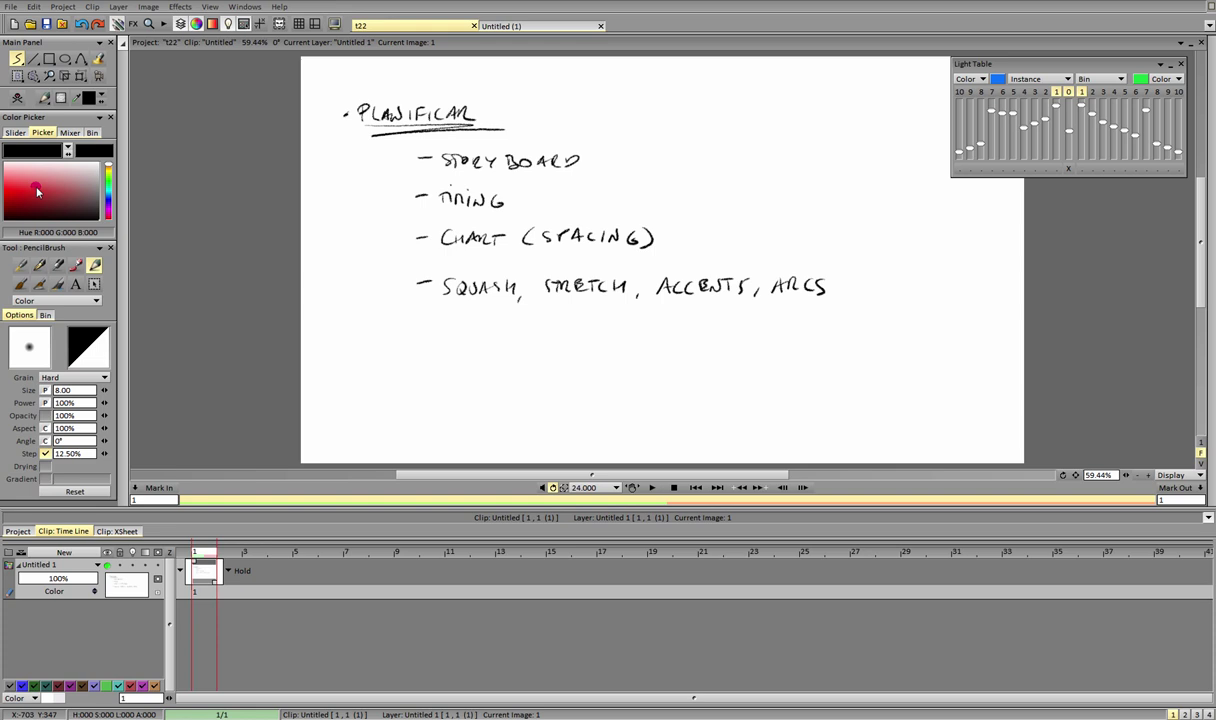
{"action": "left_click_drag", "start_coordinate": [604, 153], "coordinate": [578, 145]}
Step: Add a new layer above the notes, and lock, dim to 24% opacity and hide the notes layer
{"action": "left_click", "coordinate": [80, 553]}
{"action": "left_click", "coordinate": [634, 426]}
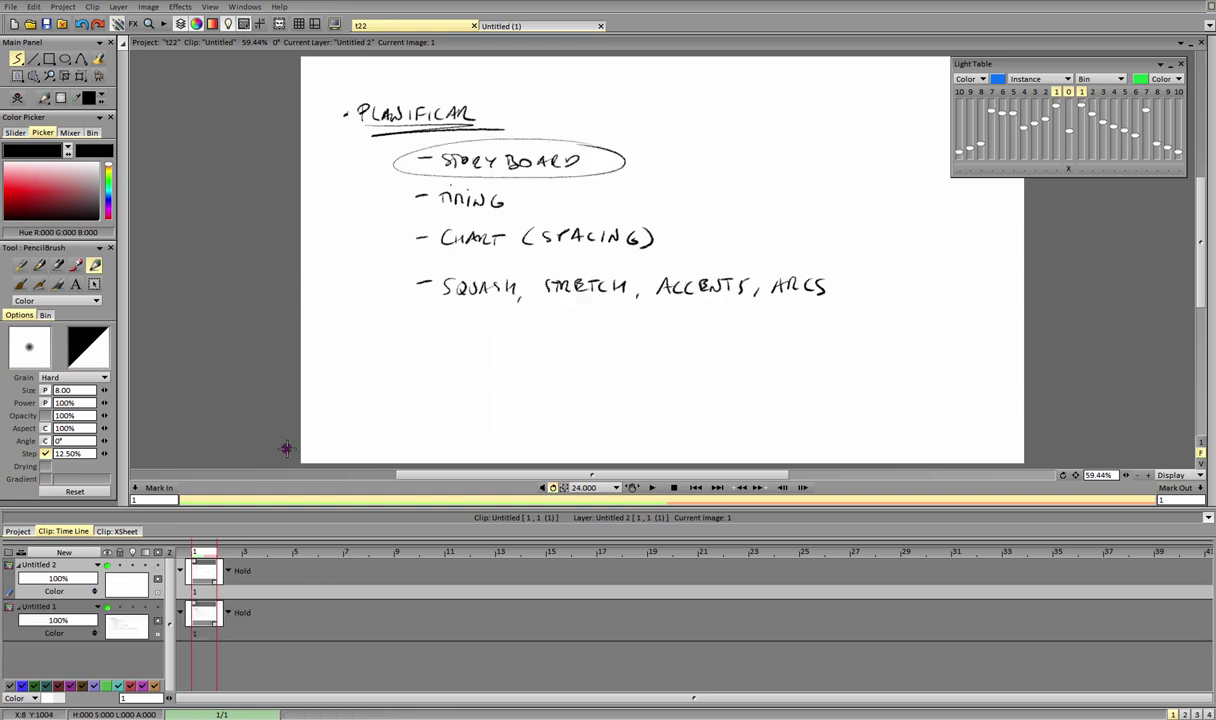
{"action": "left_click", "coordinate": [119, 607]}
{"action": "left_click_drag", "start_coordinate": [90, 620], "coordinate": [37, 620]}
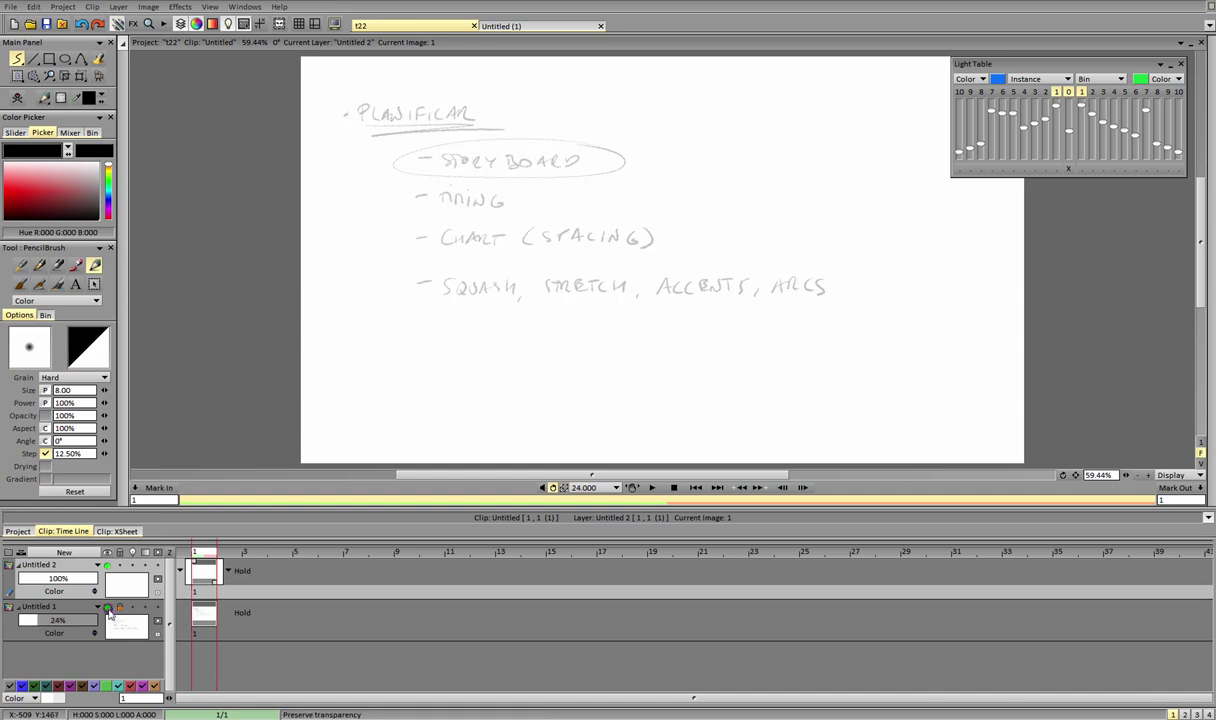
{"action": "left_click", "coordinate": [108, 608]}
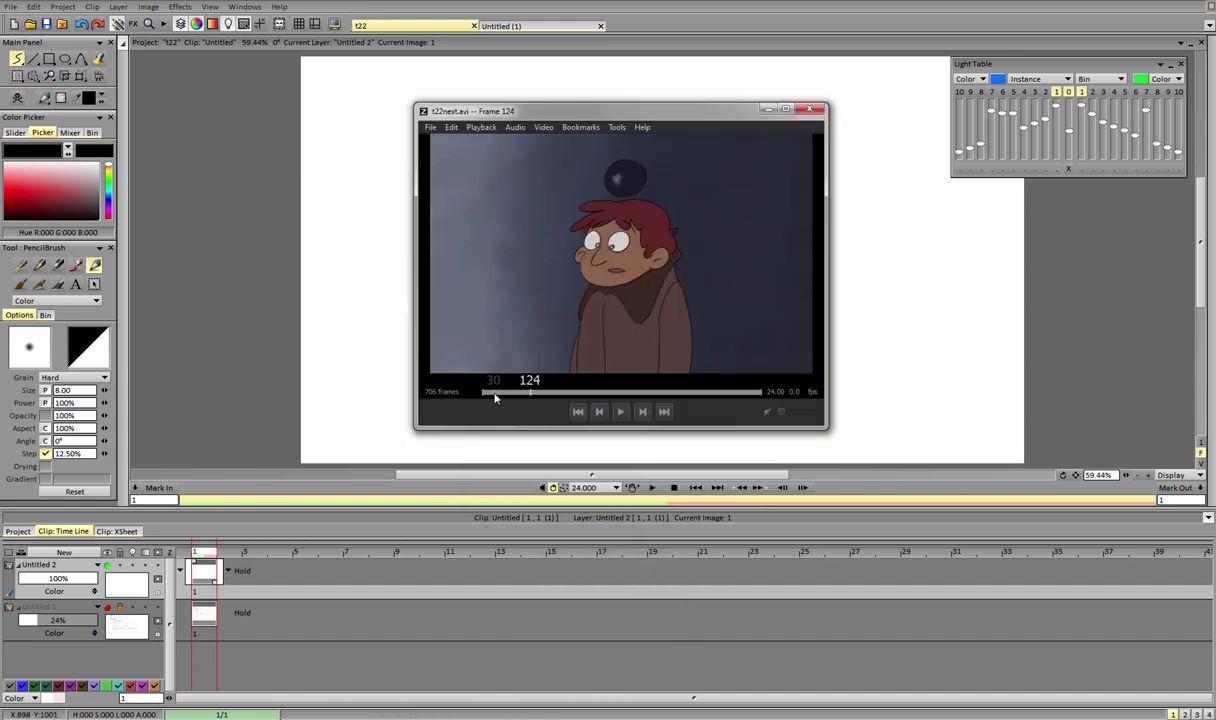
Step: Examine the reference video t22next.avi, stepping through the shelf shot and the ball hitting the character's head
{"action": "left_click", "coordinate": [492, 393]}
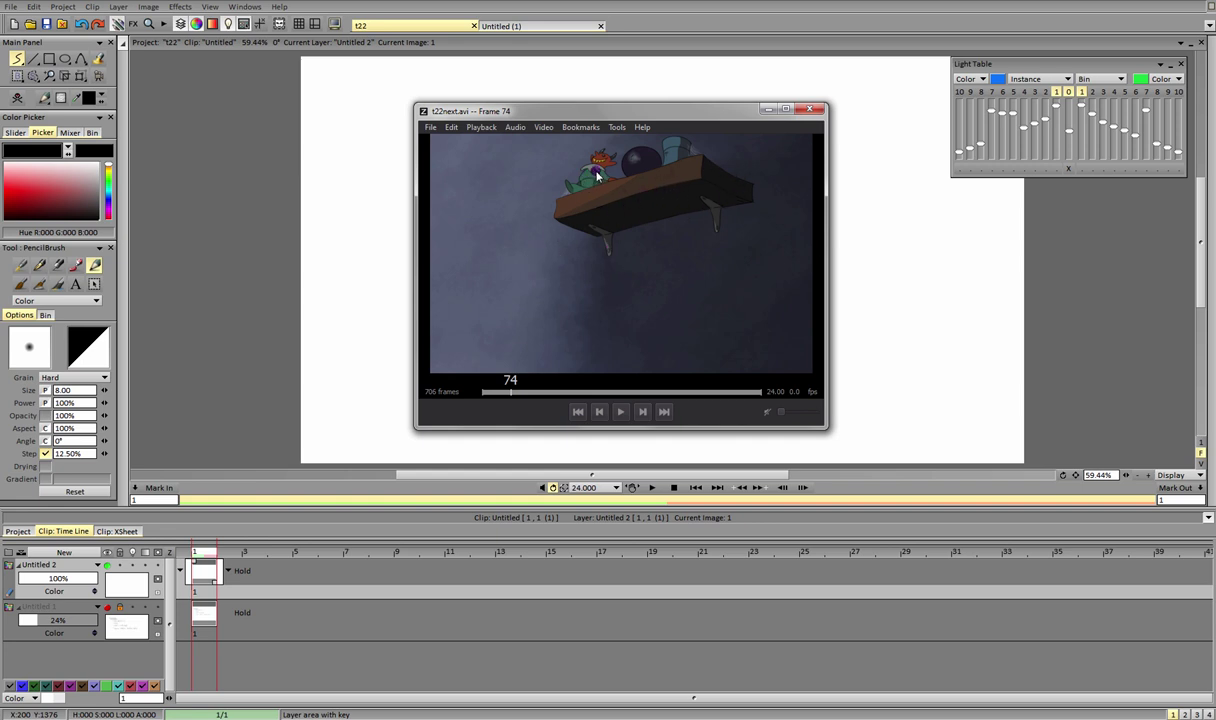
{"action": "left_click_drag", "start_coordinate": [511, 340], "coordinate": [642, 333]}
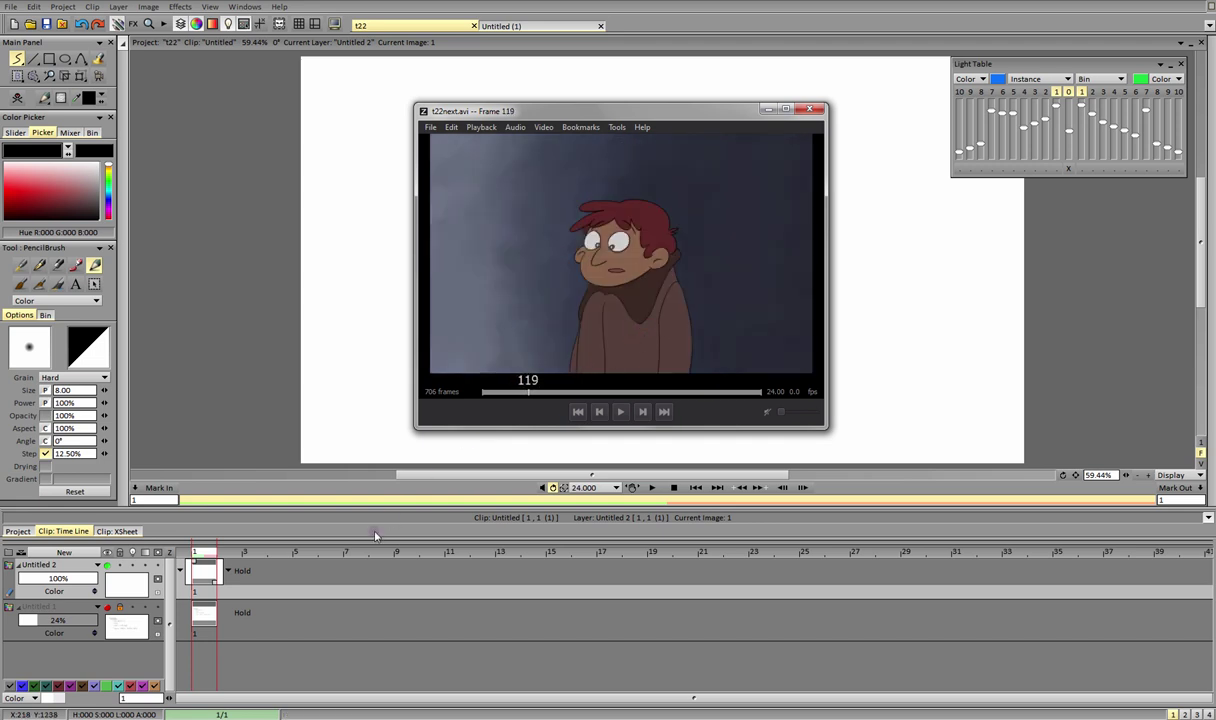
{"action": "left_click_drag", "start_coordinate": [509, 351], "coordinate": [569, 342]}
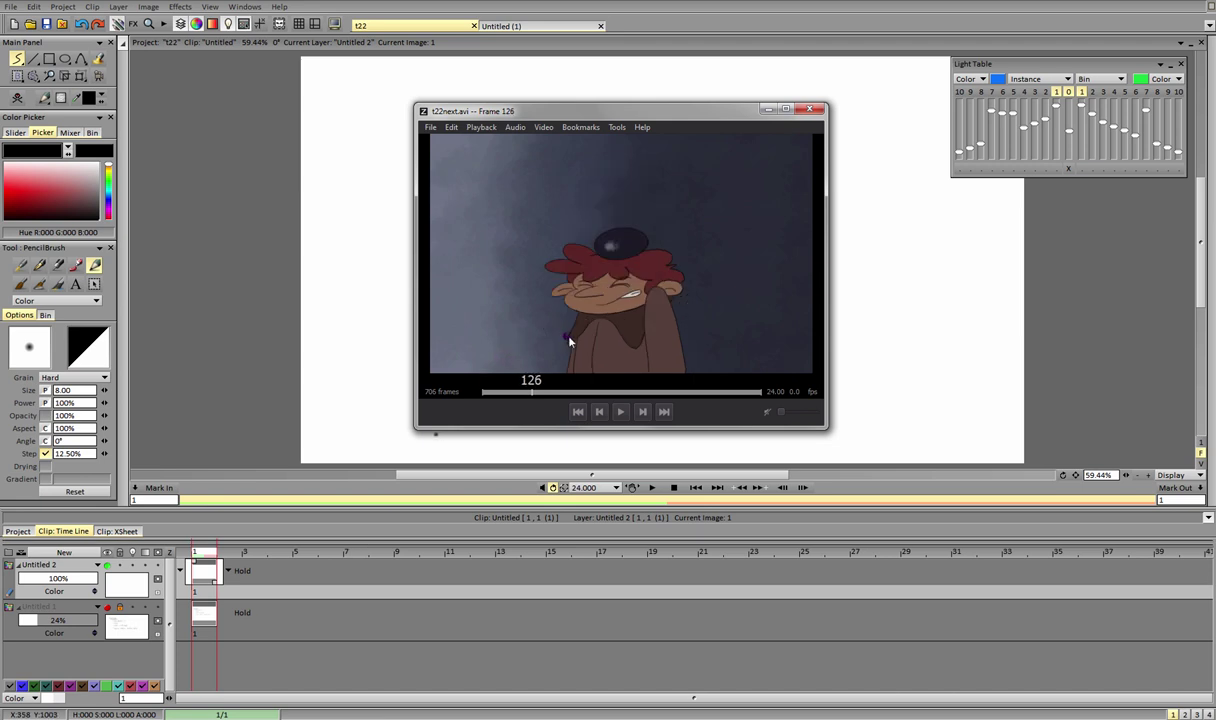
{"action": "left_click_drag", "start_coordinate": [743, 328], "coordinate": [701, 346]}
{"action": "key", "text": "Right"}
{"action": "key", "text": "Right"}
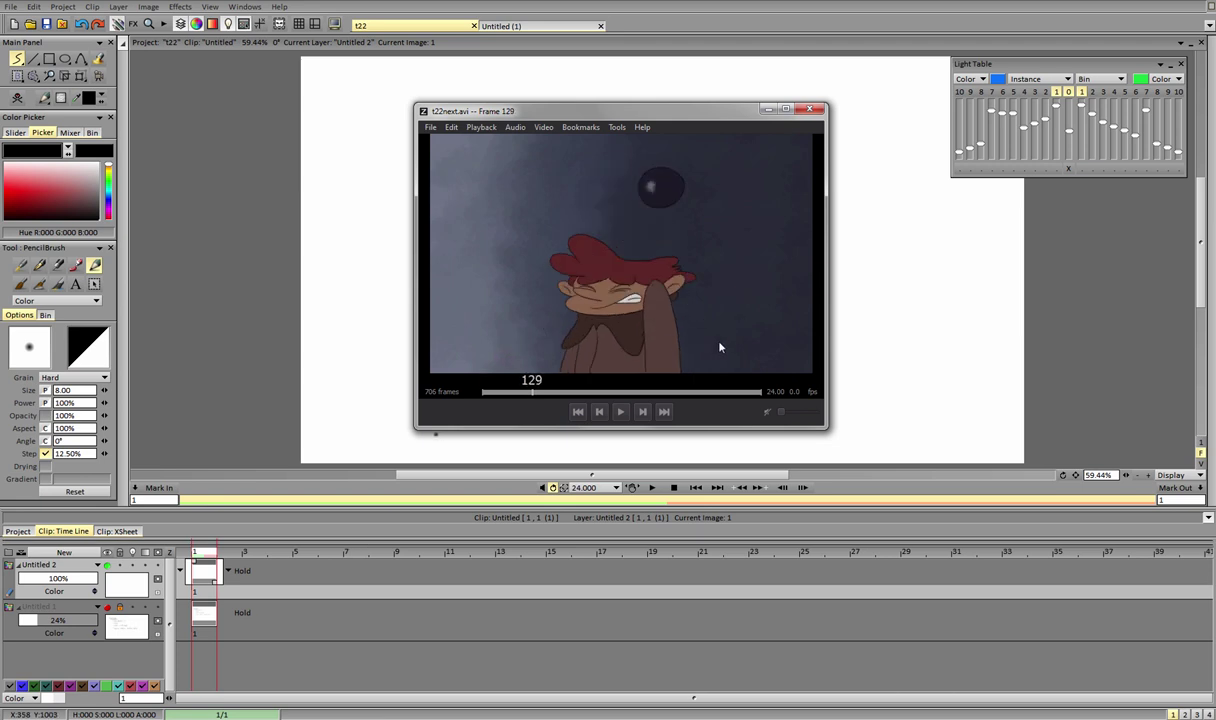
{"action": "left_click_drag", "start_coordinate": [638, 206], "coordinate": [662, 325]}
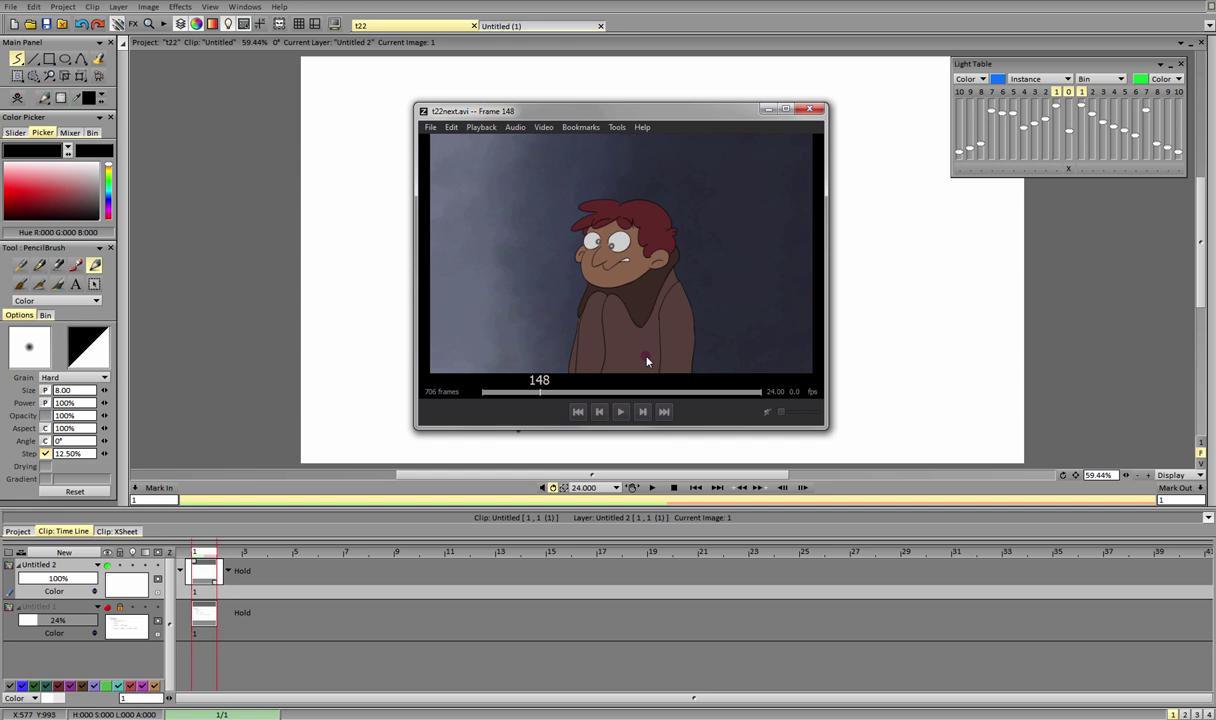
{"action": "left_click_drag", "start_coordinate": [540, 392], "coordinate": [503, 398]}
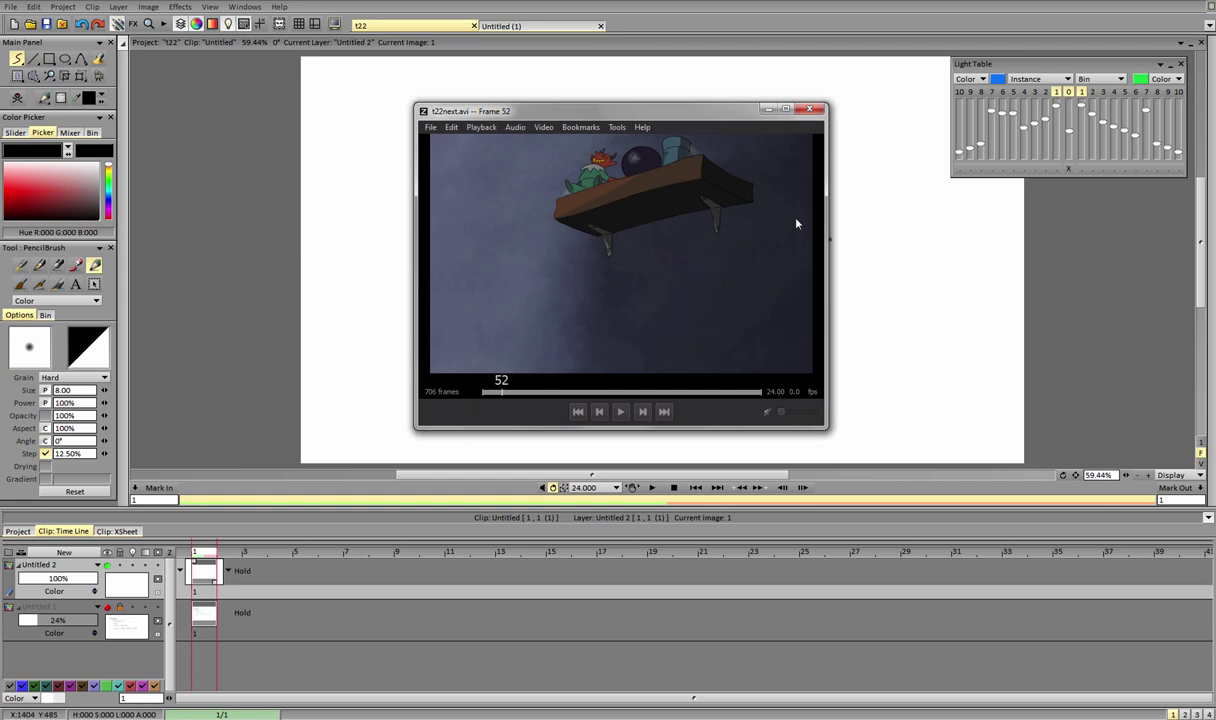
Step: Minimize the video and sketch the first storyboard panel: a ball resting on a shelf, with the panel's borders
{"action": "left_click", "coordinate": [768, 109]}
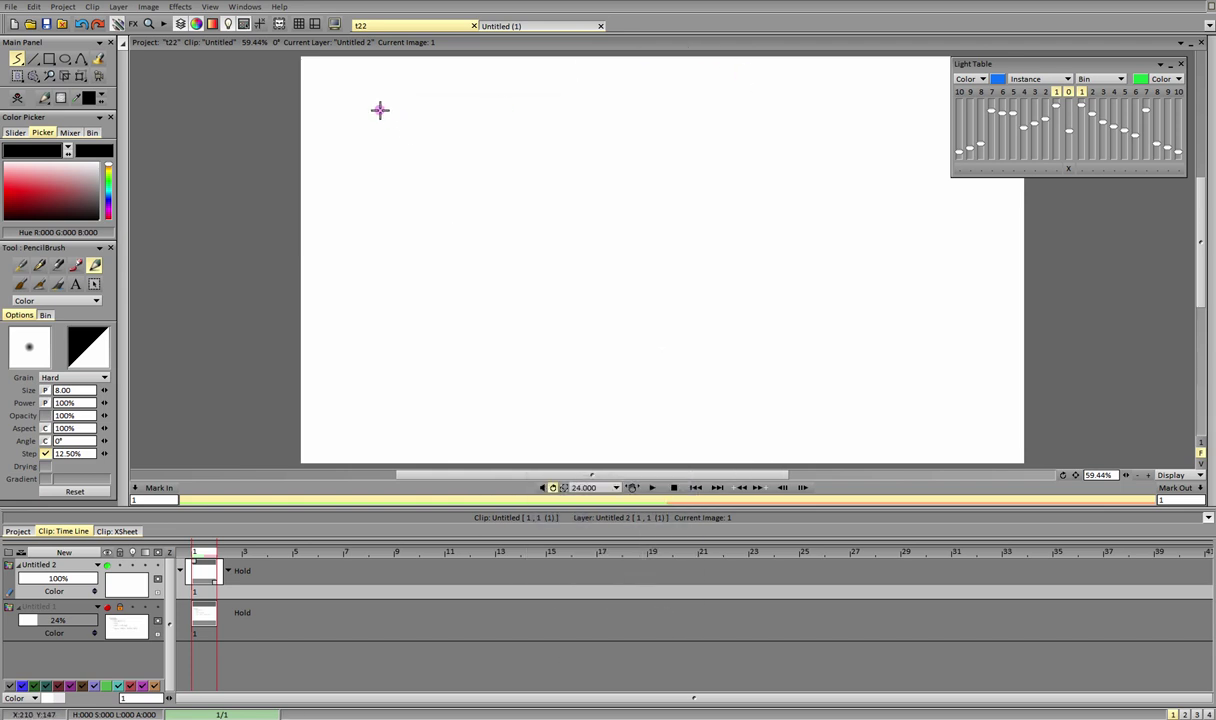
{"action": "mouse_move", "coordinate": [385, 130]}
{"action": "left_mouse_down"}
{"action": "mouse_move", "coordinate": [433, 118]}
{"action": "mouse_move", "coordinate": [407, 136]}
{"action": "mouse_move", "coordinate": [382, 133]}
{"action": "mouse_move", "coordinate": [429, 123]}
{"action": "mouse_move", "coordinate": [441, 136]}
{"action": "mouse_move", "coordinate": [412, 122]}
{"action": "left_mouse_up"}
{"action": "key", "text": "ctrl+z"}
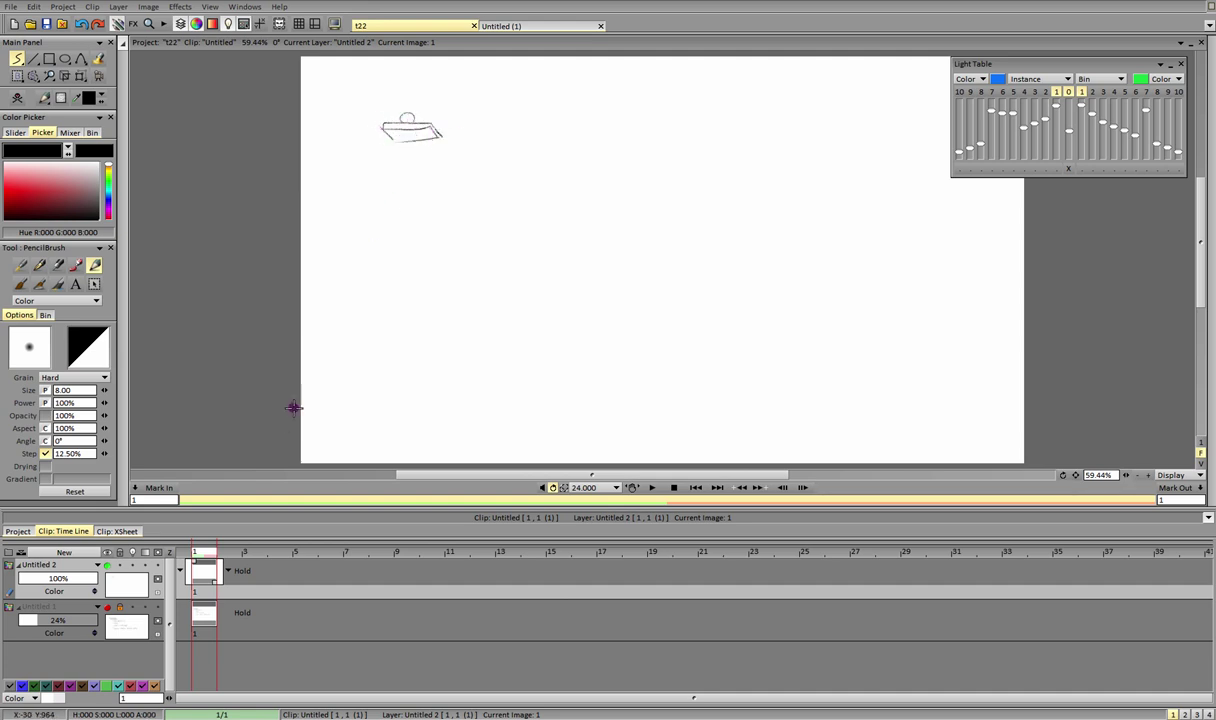
{"action": "mouse_move", "coordinate": [315, 175]}
{"action": "left_mouse_down"}
{"action": "mouse_move", "coordinate": [472, 173]}
{"action": "mouse_move", "coordinate": [469, 58]}
{"action": "left_mouse_up"}
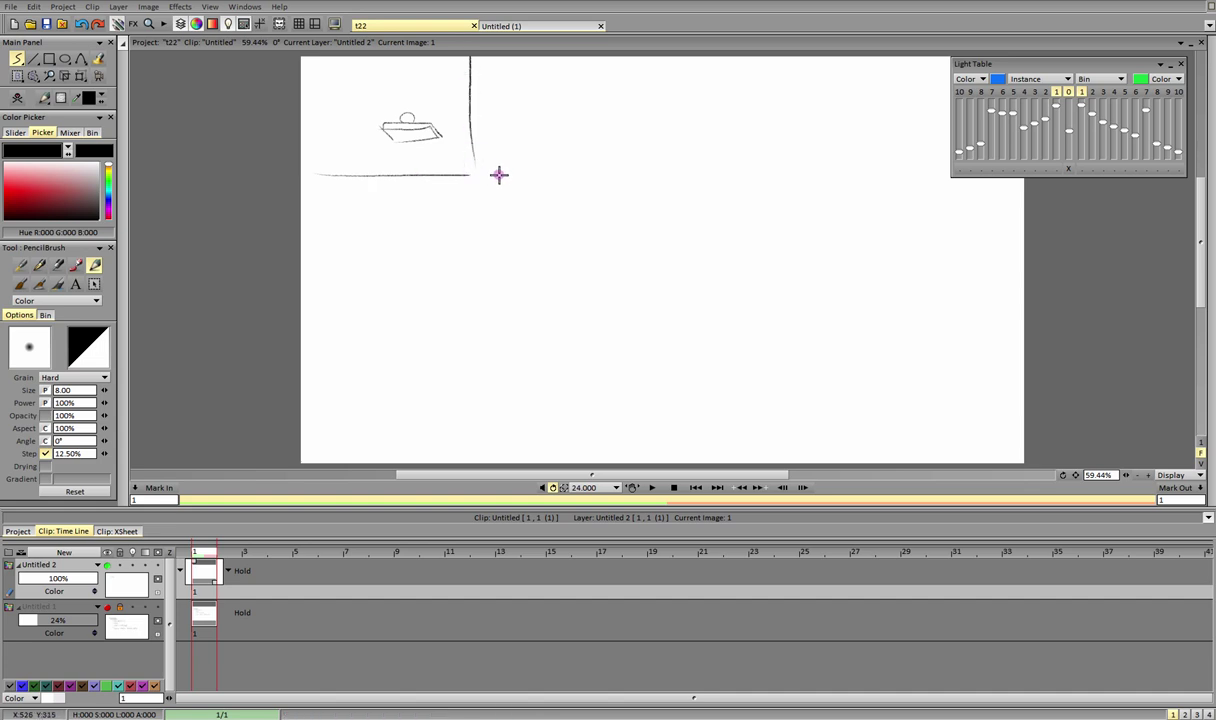
Step: Bring the reference video back and examine how the ball drops from the shelf
{"action": "left_click", "coordinate": [580, 717]}
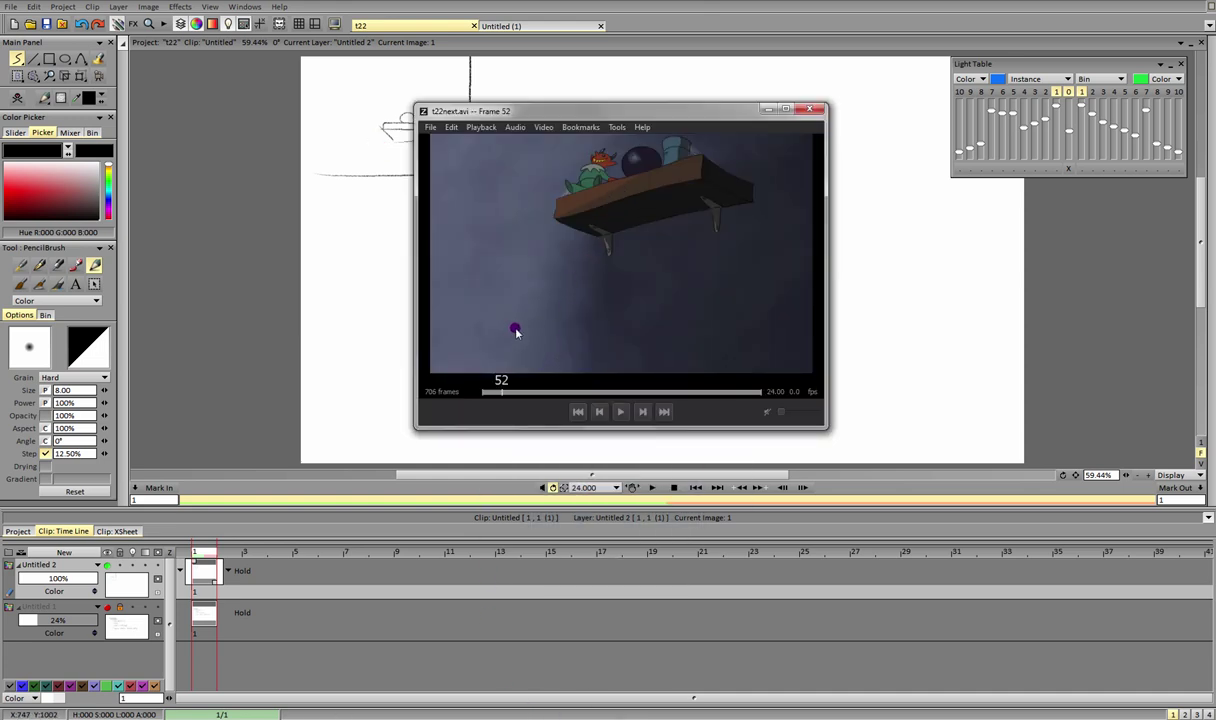
{"action": "left_click_drag", "start_coordinate": [620, 118], "coordinate": [668, 174]}
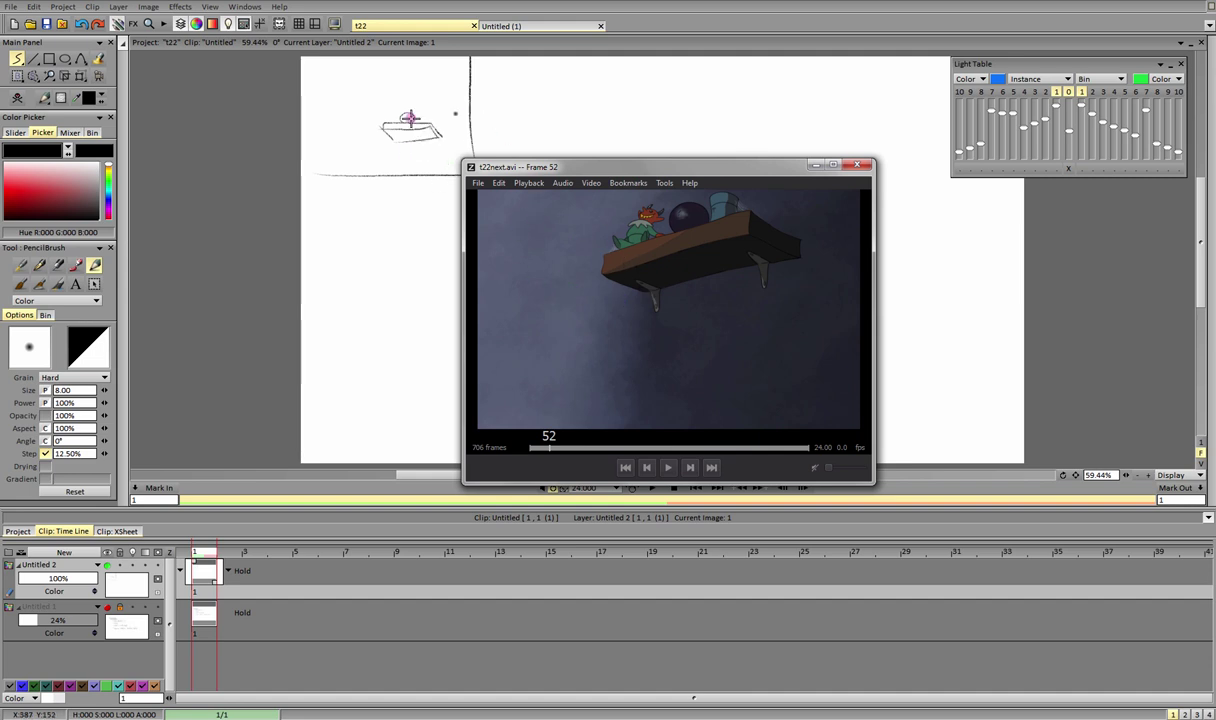
{"action": "mouse_move", "coordinate": [589, 166]}
{"action": "left_mouse_down"}
{"action": "mouse_move", "coordinate": [583, 152]}
{"action": "mouse_move", "coordinate": [586, 163]}
{"action": "left_mouse_up"}
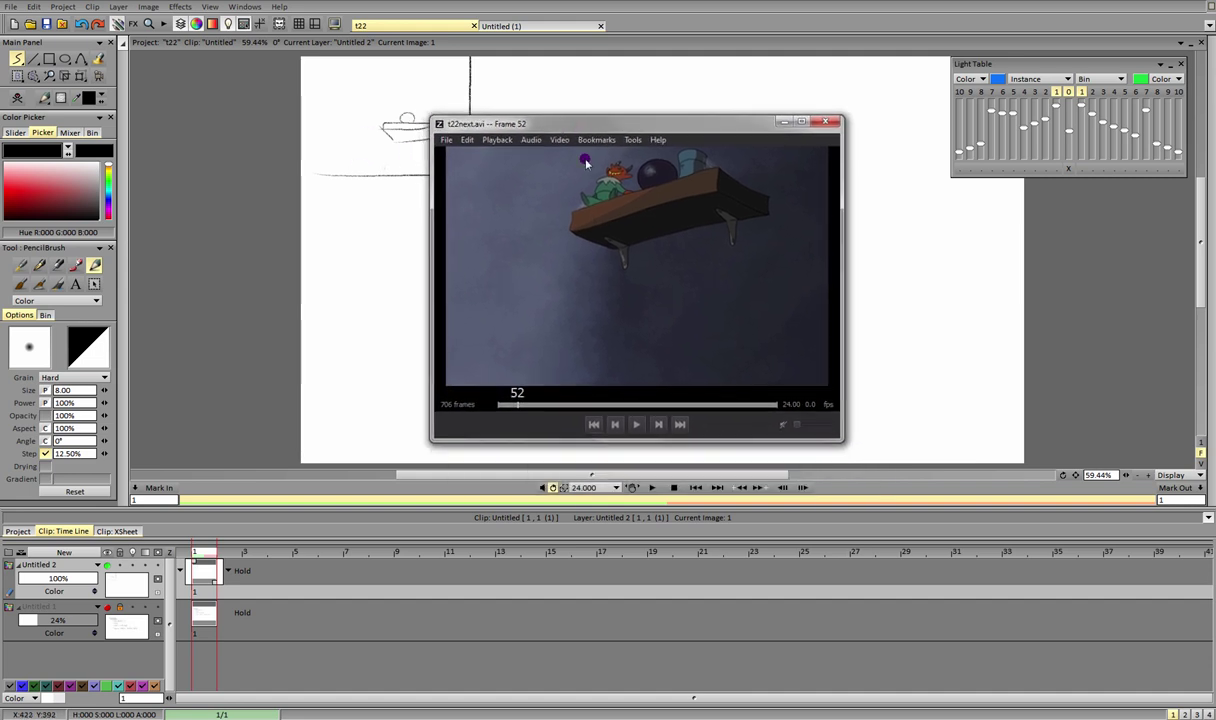
{"action": "left_click_drag", "start_coordinate": [527, 338], "coordinate": [676, 350]}
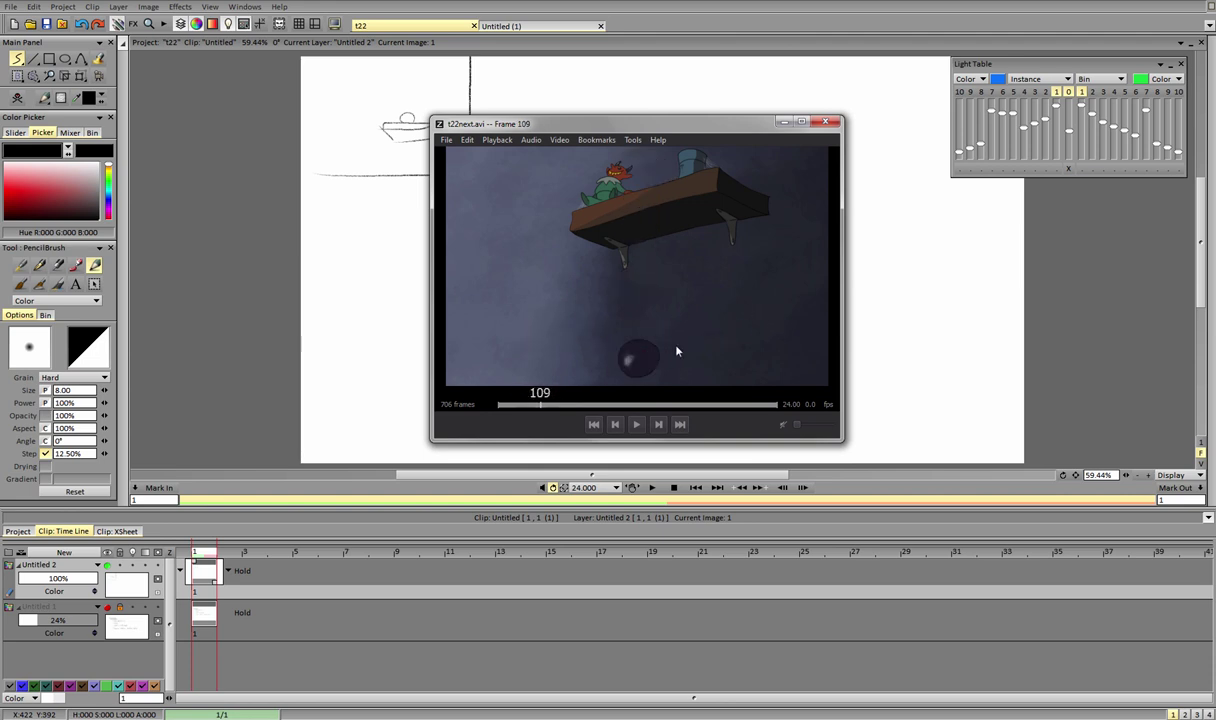
Step: Minimize the video and sketch the second storyboard panel: a ball falling beneath the shelf, with an arrow and motion lines
{"action": "left_click", "coordinate": [785, 124]}
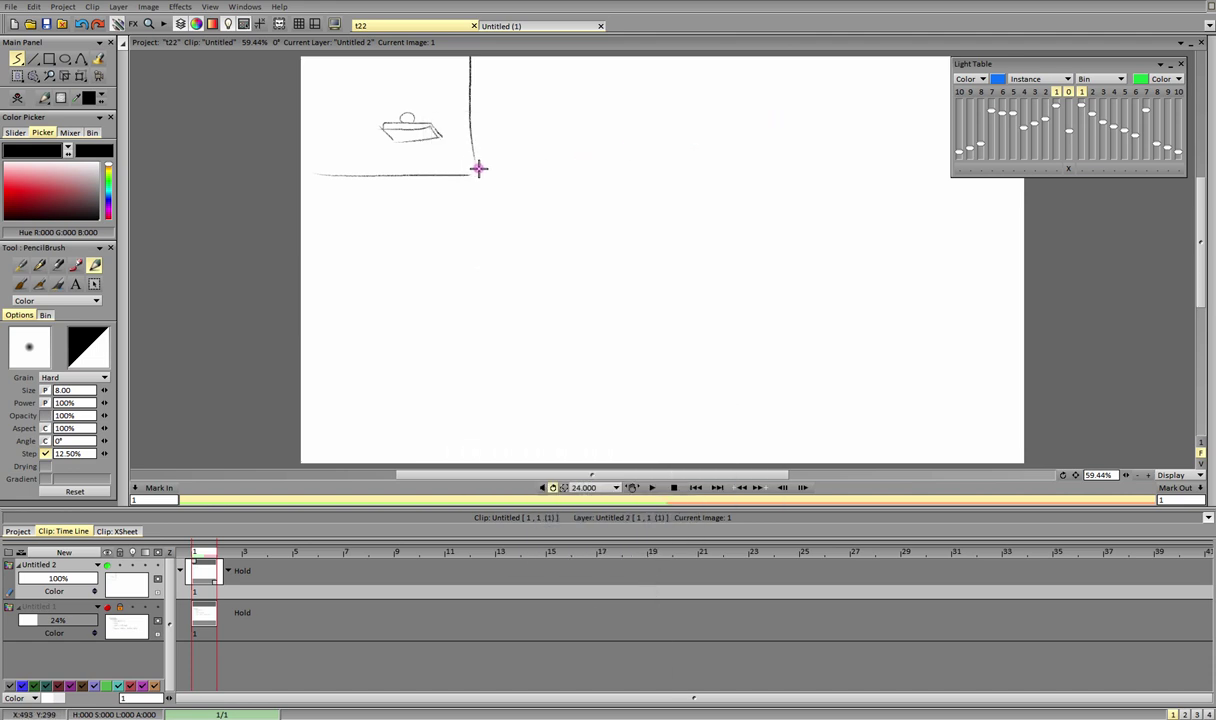
{"action": "mouse_move", "coordinate": [476, 171]}
{"action": "left_mouse_down"}
{"action": "mouse_move", "coordinate": [647, 172]}
{"action": "mouse_move", "coordinate": [645, 68]}
{"action": "left_mouse_up"}
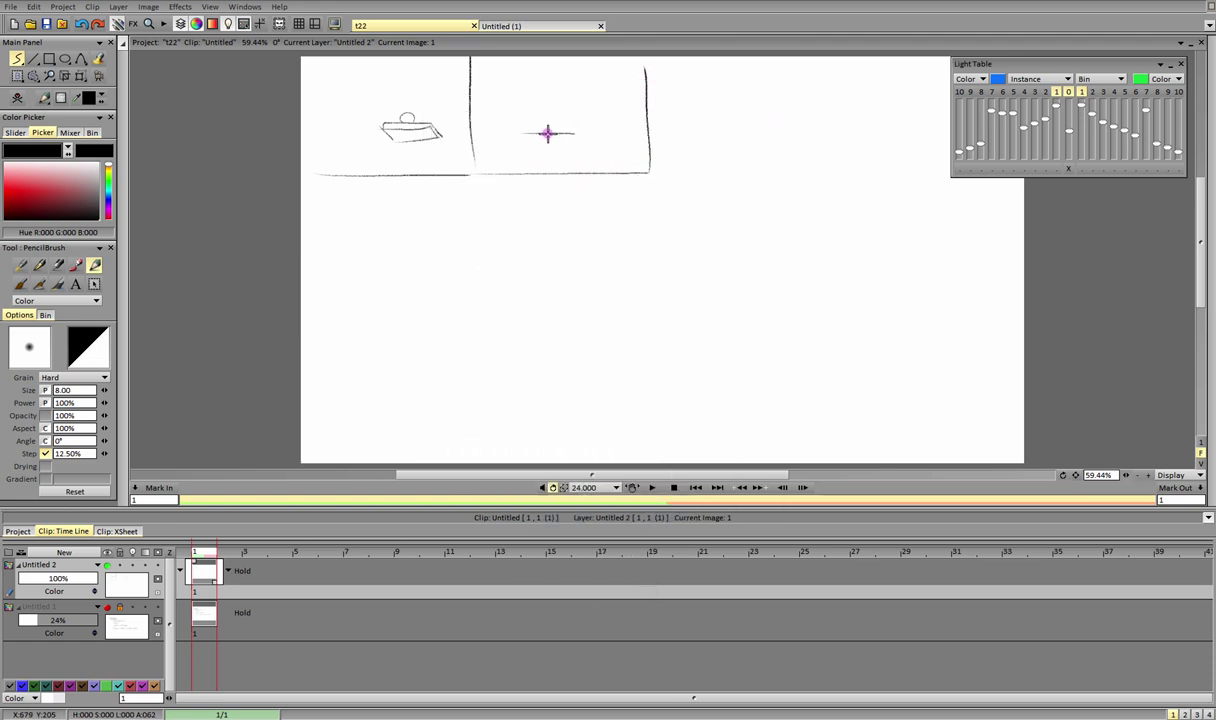
{"action": "mouse_move", "coordinate": [582, 132]}
{"action": "left_mouse_down"}
{"action": "mouse_move", "coordinate": [542, 133]}
{"action": "mouse_move", "coordinate": [576, 122]}
{"action": "mouse_move", "coordinate": [527, 132]}
{"action": "mouse_move", "coordinate": [581, 128]}
{"action": "mouse_move", "coordinate": [520, 119]}
{"action": "mouse_move", "coordinate": [580, 124]}
{"action": "mouse_move", "coordinate": [538, 152]}
{"action": "mouse_move", "coordinate": [541, 138]}
{"action": "mouse_move", "coordinate": [525, 167]}
{"action": "left_mouse_up"}
{"action": "mouse_move", "coordinate": [521, 149]}
{"action": "left_mouse_down"}
{"action": "mouse_move", "coordinate": [522, 165]}
{"action": "mouse_move", "coordinate": [564, 167]}
{"action": "left_mouse_up"}
{"action": "left_click_drag", "start_coordinate": [570, 152], "coordinate": [570, 168]}
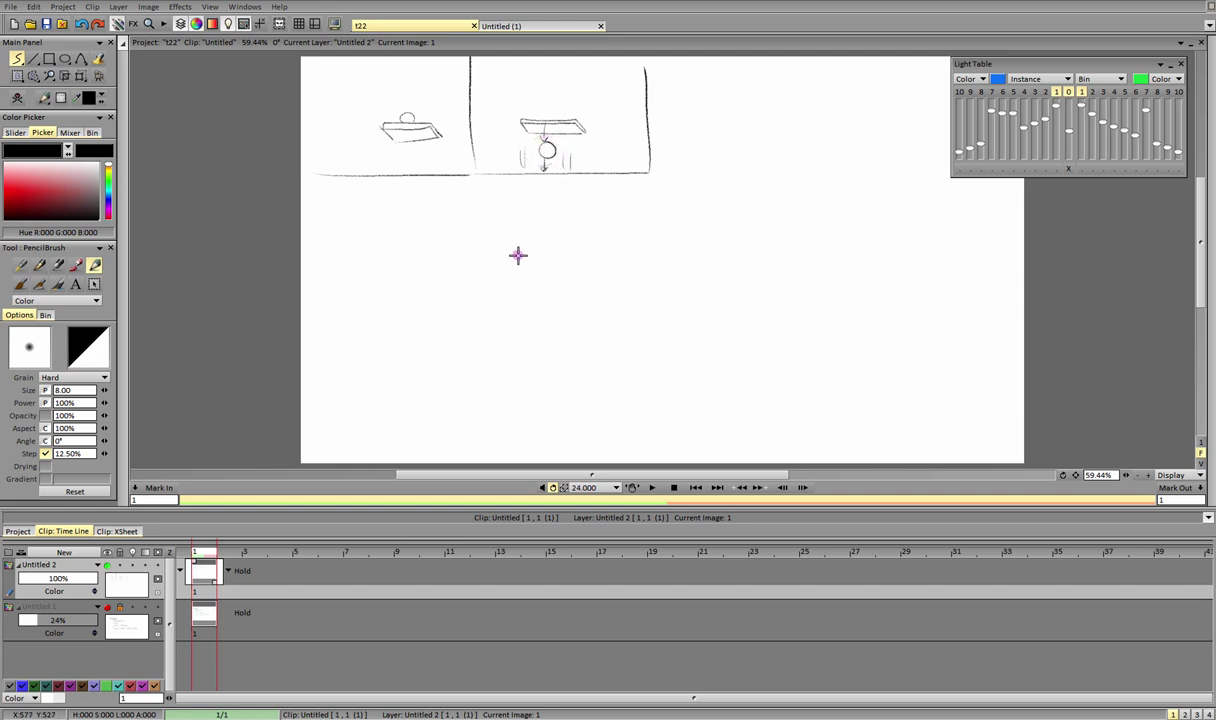
Step: Check the reference video for the shot of the red-haired character that follows the ball's drop
{"action": "left_click", "coordinate": [575, 718]}
{"action": "left_click_drag", "start_coordinate": [538, 334], "coordinate": [599, 354]}
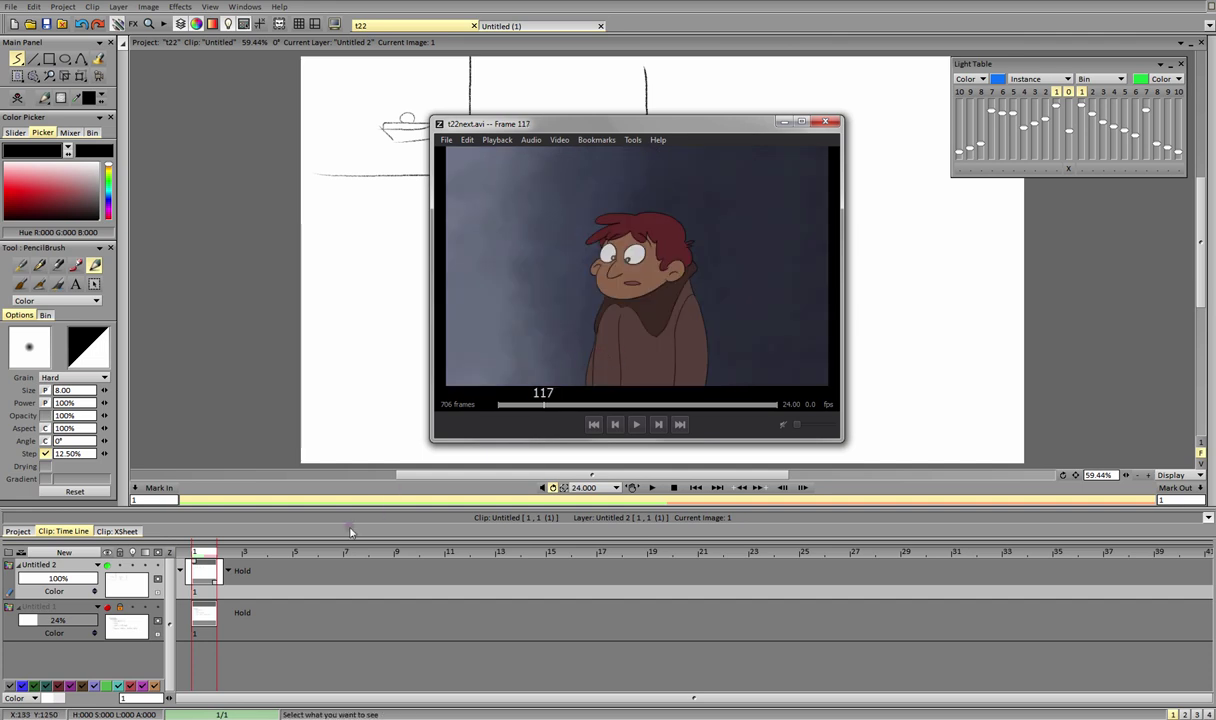
{"action": "left_click", "coordinate": [783, 122]}
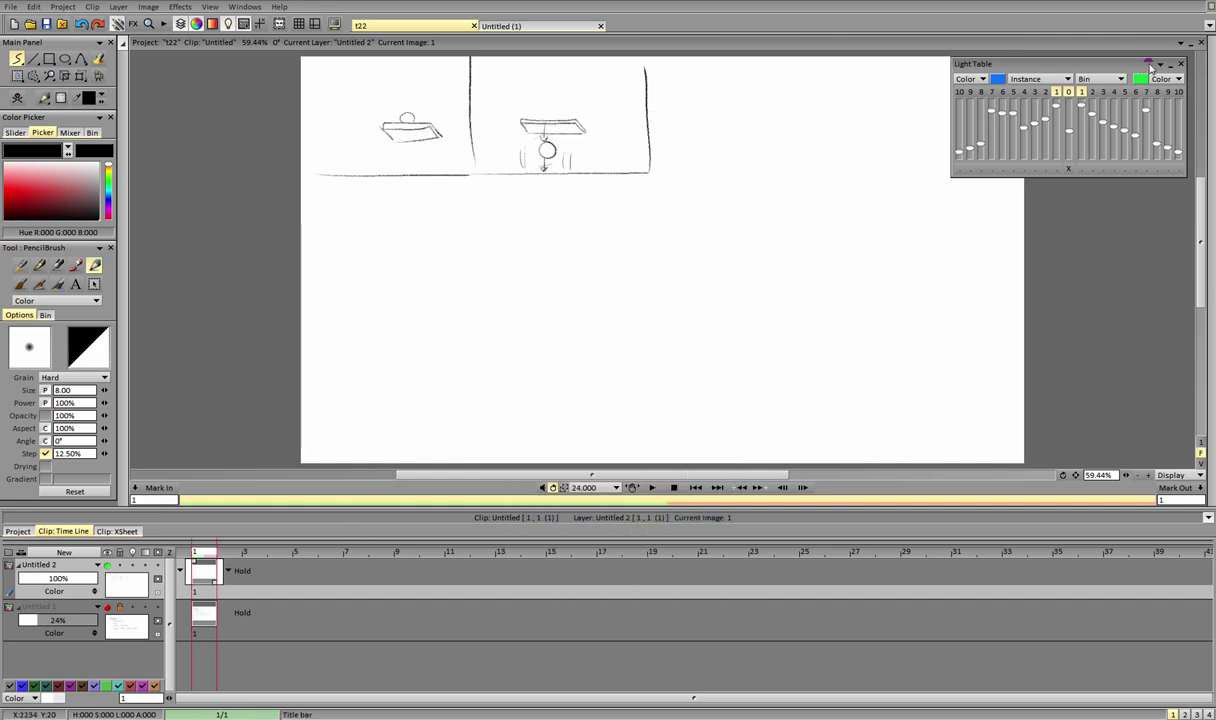
Step: Collapse the Light Table and sketch the third storyboard panel with the simple standing character
{"action": "double_click", "coordinate": [1098, 63]}
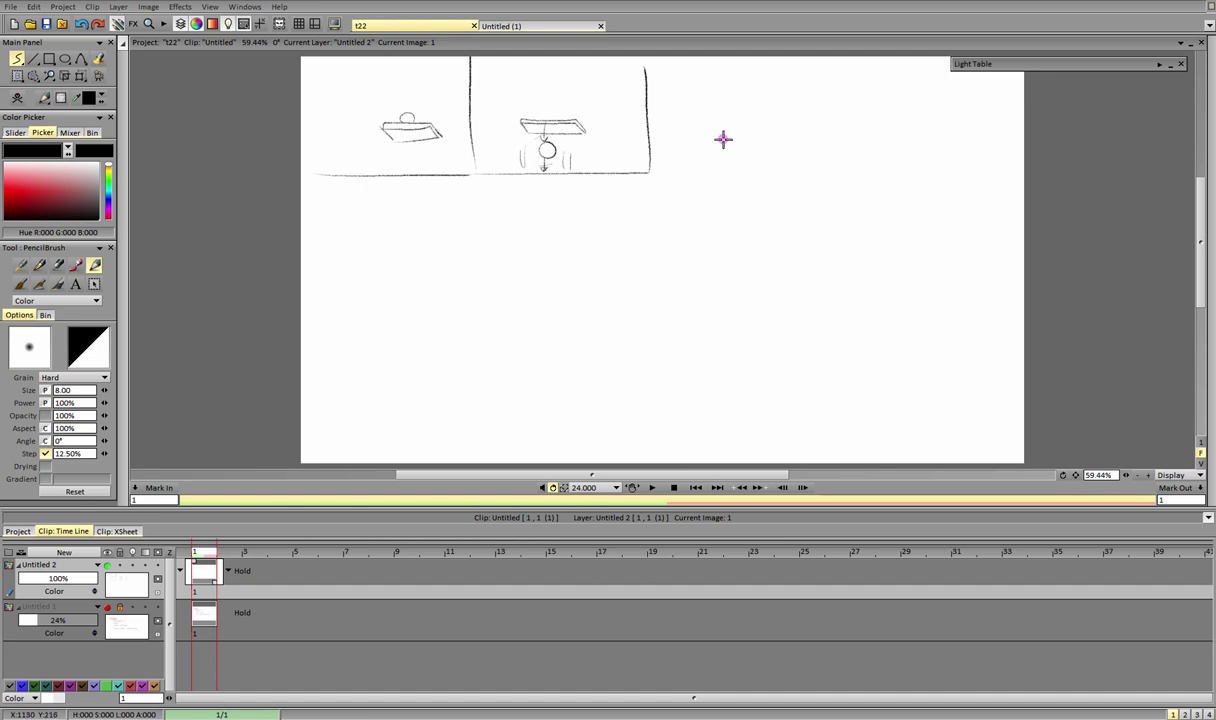
{"action": "mouse_move", "coordinate": [655, 173]}
{"action": "left_mouse_down"}
{"action": "mouse_move", "coordinate": [809, 123]}
{"action": "mouse_move", "coordinate": [805, 65]}
{"action": "left_mouse_up"}
{"action": "mouse_move", "coordinate": [725, 137]}
{"action": "left_mouse_down"}
{"action": "mouse_move", "coordinate": [714, 167]}
{"action": "mouse_move", "coordinate": [740, 156]}
{"action": "mouse_move", "coordinate": [732, 165]}
{"action": "mouse_move", "coordinate": [745, 174]}
{"action": "mouse_move", "coordinate": [727, 145]}
{"action": "mouse_move", "coordinate": [742, 137]}
{"action": "mouse_move", "coordinate": [716, 167]}
{"action": "mouse_move", "coordinate": [740, 150]}
{"action": "mouse_move", "coordinate": [742, 174]}
{"action": "mouse_move", "coordinate": [727, 164]}
{"action": "mouse_move", "coordinate": [724, 149]}
{"action": "mouse_move", "coordinate": [739, 151]}
{"action": "mouse_move", "coordinate": [748, 172]}
{"action": "mouse_move", "coordinate": [721, 171]}
{"action": "mouse_move", "coordinate": [741, 156]}
{"action": "mouse_move", "coordinate": [745, 180]}
{"action": "mouse_move", "coordinate": [716, 156]}
{"action": "left_mouse_up"}
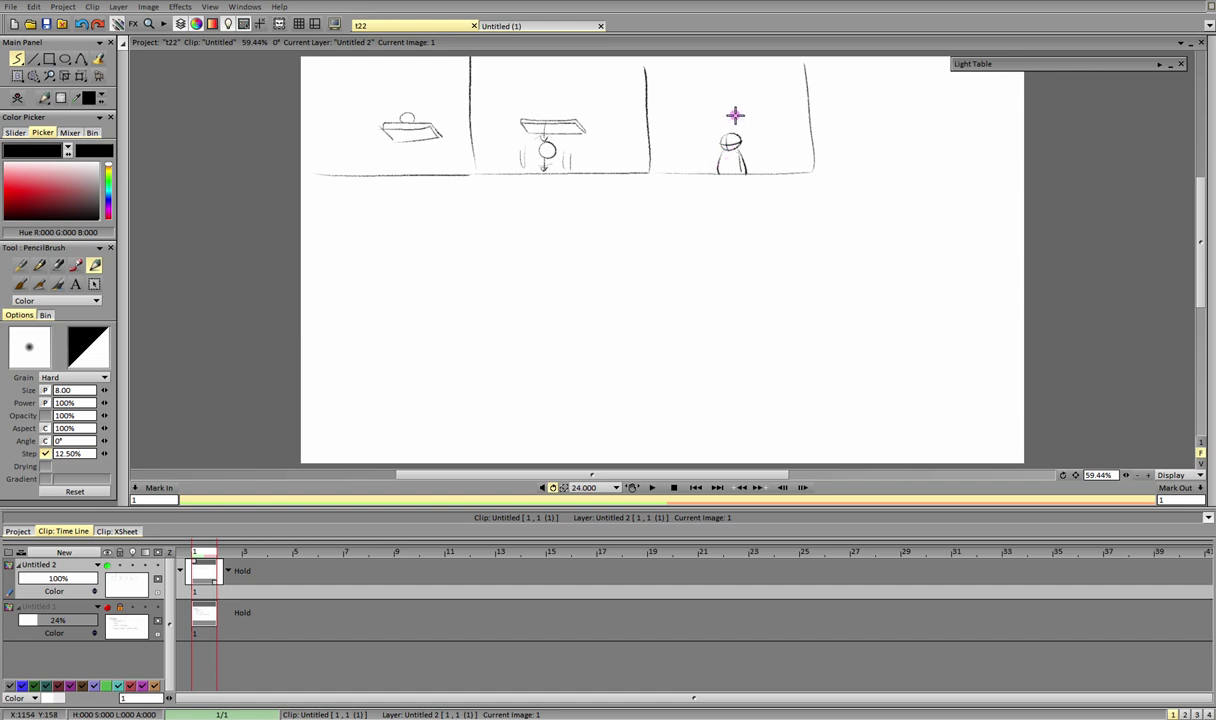
Step: Sketch a fourth storyboard panel showing the character with a ball falling toward his head
{"action": "mouse_move", "coordinate": [812, 173]}
{"action": "left_mouse_down"}
{"action": "mouse_move", "coordinate": [948, 172]}
{"action": "mouse_move", "coordinate": [957, 159]}
{"action": "mouse_move", "coordinate": [942, 70]}
{"action": "left_mouse_up"}
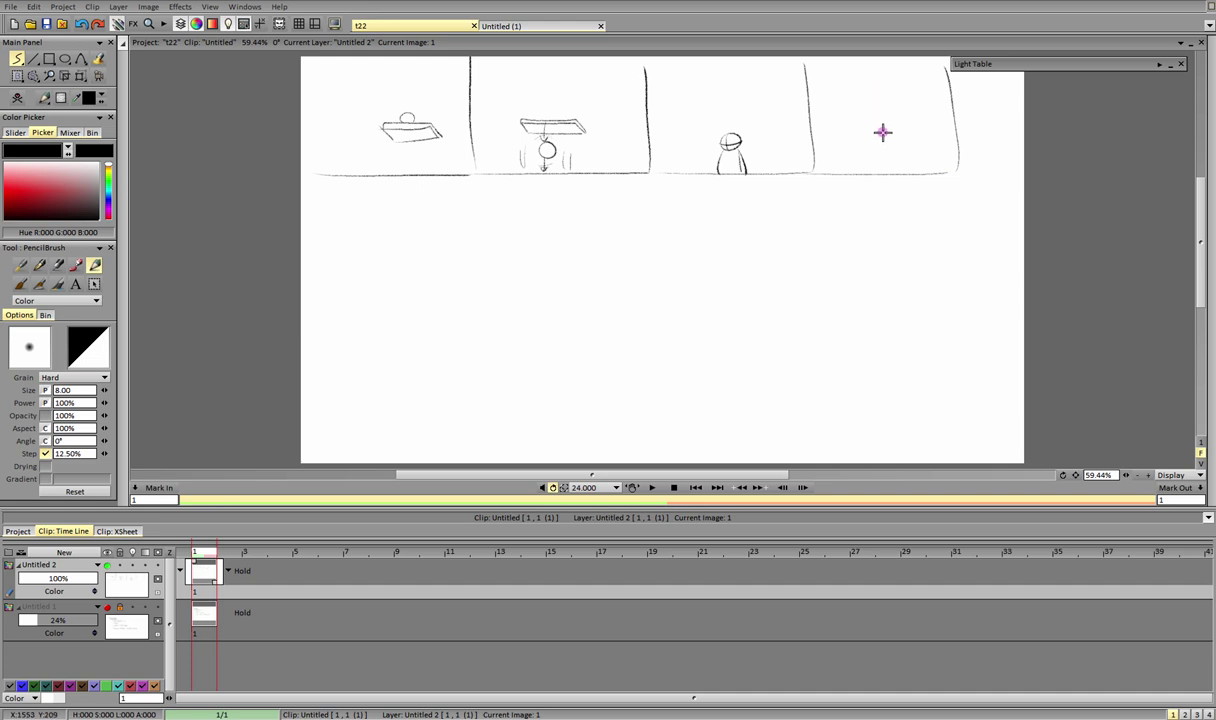
{"action": "mouse_move", "coordinate": [881, 132]}
{"action": "left_mouse_down"}
{"action": "mouse_move", "coordinate": [866, 171]}
{"action": "mouse_move", "coordinate": [892, 173]}
{"action": "left_mouse_up"}
{"action": "left_click_drag", "start_coordinate": [879, 88], "coordinate": [880, 122]}
{"action": "mouse_move", "coordinate": [876, 66]}
{"action": "left_mouse_down"}
{"action": "mouse_move", "coordinate": [868, 87]}
{"action": "mouse_move", "coordinate": [880, 100]}
{"action": "left_mouse_up"}
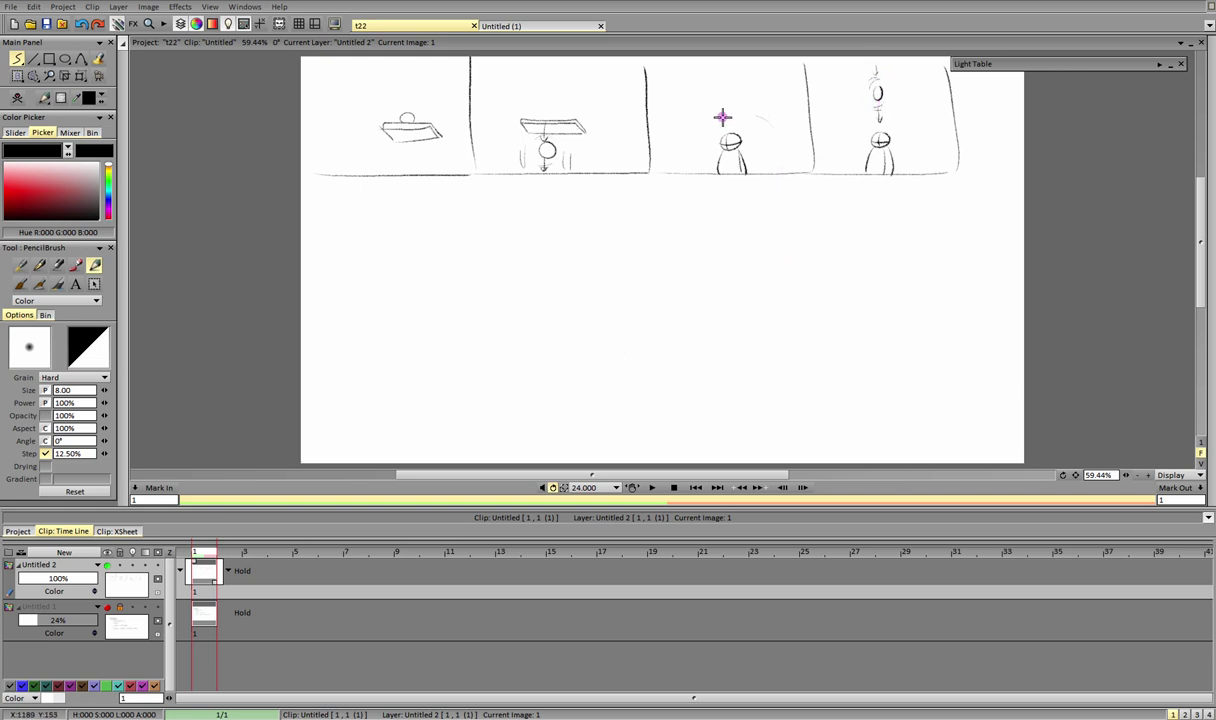
Step: Try circling and marking up the storyboard's fourth panel, and undo those annotation strokes
{"action": "left_click_drag", "start_coordinate": [722, 117], "coordinate": [735, 117]}
{"action": "key", "text": "ctrl+z"}
{"action": "mouse_move", "coordinate": [928, 86]}
{"action": "left_mouse_down"}
{"action": "mouse_move", "coordinate": [924, 164]}
{"action": "mouse_move", "coordinate": [872, 60]}
{"action": "left_mouse_up"}
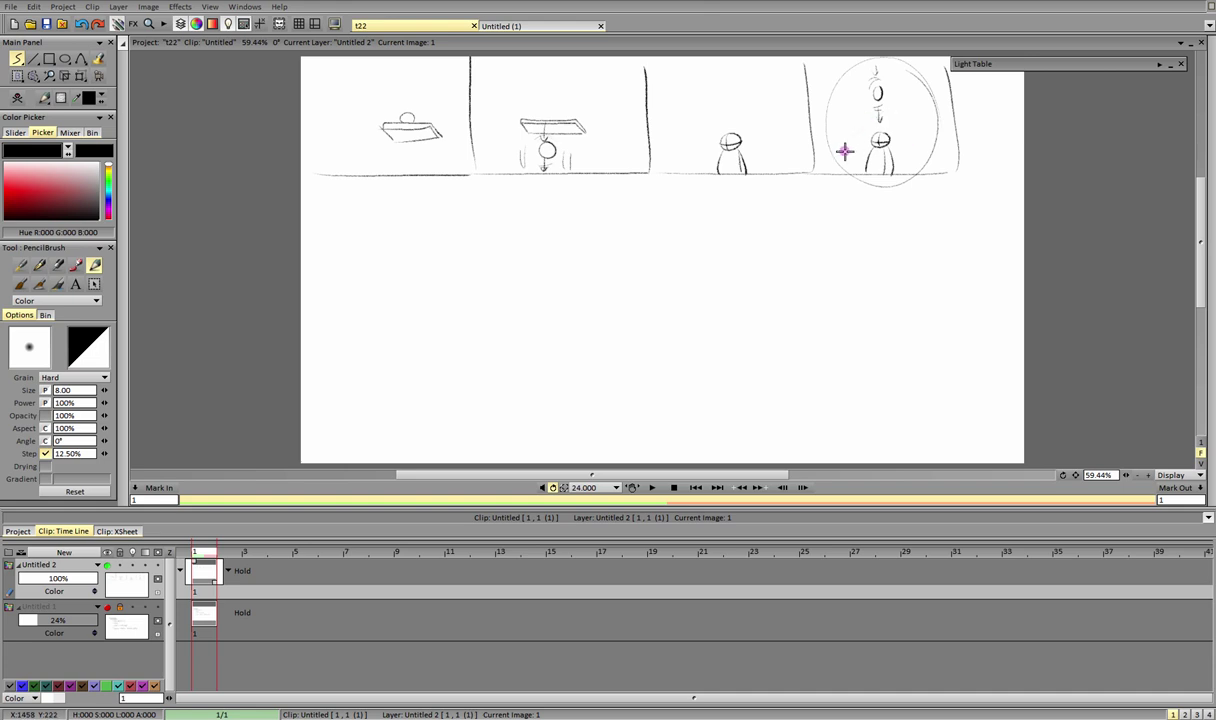
{"action": "left_click_drag", "start_coordinate": [844, 152], "coordinate": [840, 155]}
{"action": "key", "text": "ctrl+z"}
{"action": "left_click_drag", "start_coordinate": [853, 102], "coordinate": [855, 75]}
{"action": "key", "text": "ctrl+z"}
{"action": "key", "text": "ctrl+z"}
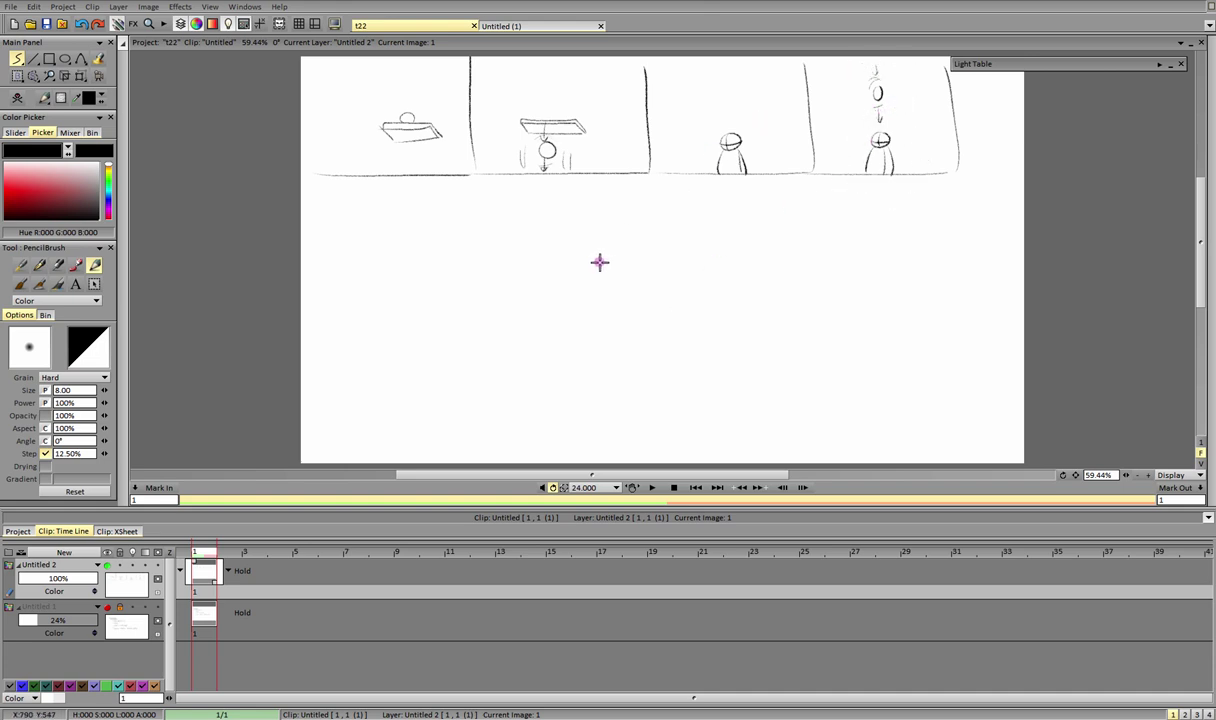
Step: Undo the fourth panel's ball, character and border strokes
{"action": "key", "text": "ctrl+z"}
{"action": "key", "text": "ctrl+z"}
{"action": "key", "text": "ctrl+z"}
{"action": "key", "text": "ctrl+z"}
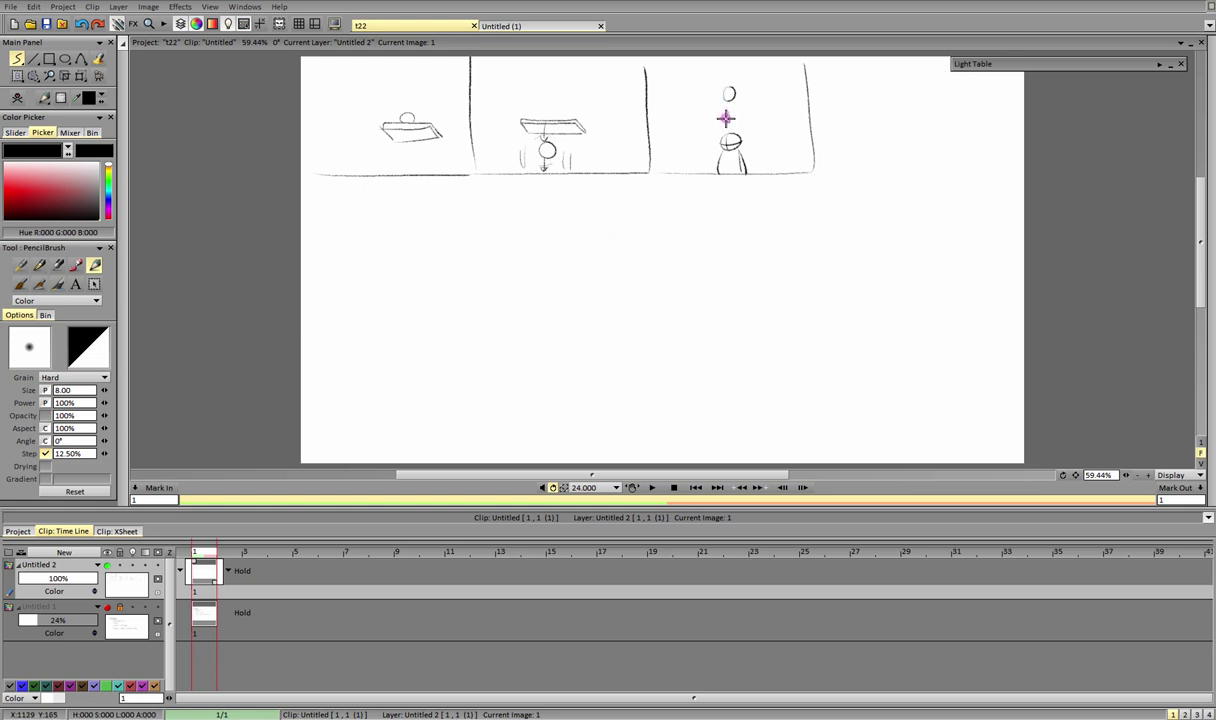
Step: Add motion lines around the ball above the third panel's character and draw the borders of a fourth panel
{"action": "left_click_drag", "start_coordinate": [711, 86], "coordinate": [714, 103]}
{"action": "left_click_drag", "start_coordinate": [746, 86], "coordinate": [749, 106]}
{"action": "mouse_move", "coordinate": [803, 172]}
{"action": "left_mouse_down"}
{"action": "mouse_move", "coordinate": [957, 170]}
{"action": "mouse_move", "coordinate": [958, 76]}
{"action": "left_mouse_up"}
Step: Switch to the reference video t22next.avi and step through the frames where the ball hits the character's head, up to frame 126
{"action": "left_click", "coordinate": [560, 719]}
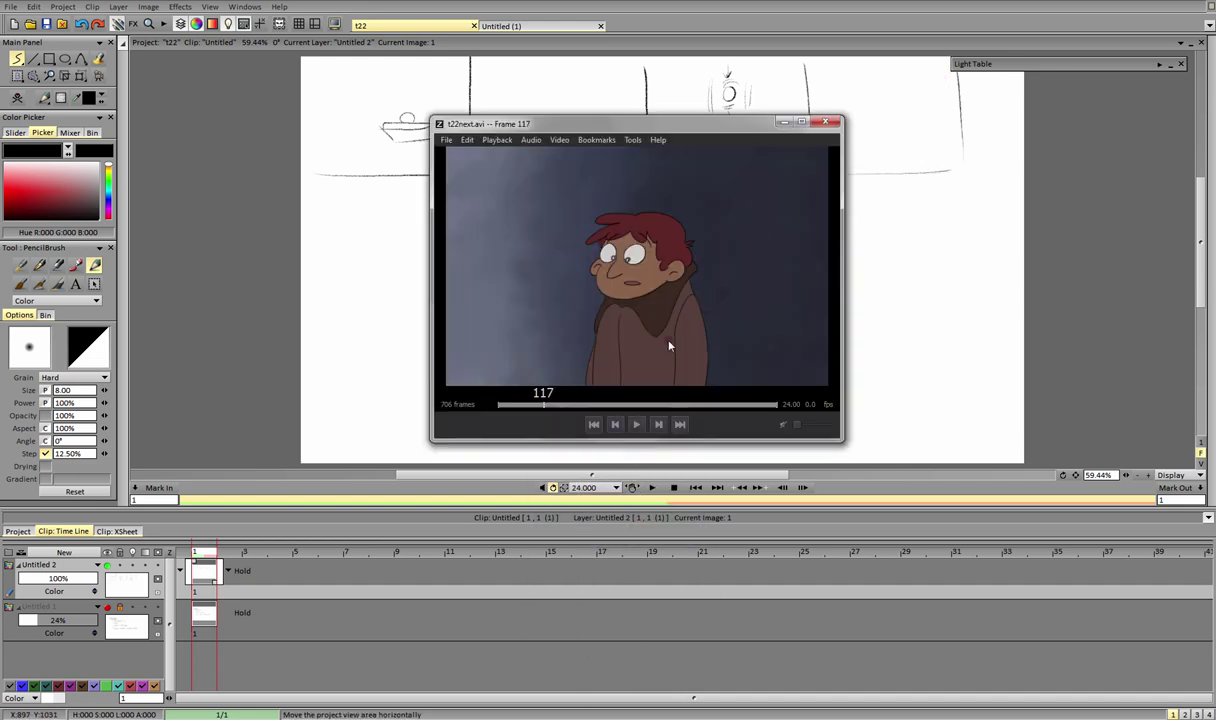
{"action": "left_click_drag", "start_coordinate": [572, 371], "coordinate": [604, 371]}
{"action": "key", "text": "Right"}
{"action": "key", "text": "Right"}
{"action": "key", "text": "Right"}
{"action": "key", "text": "Right"}
{"action": "key", "text": "Right"}
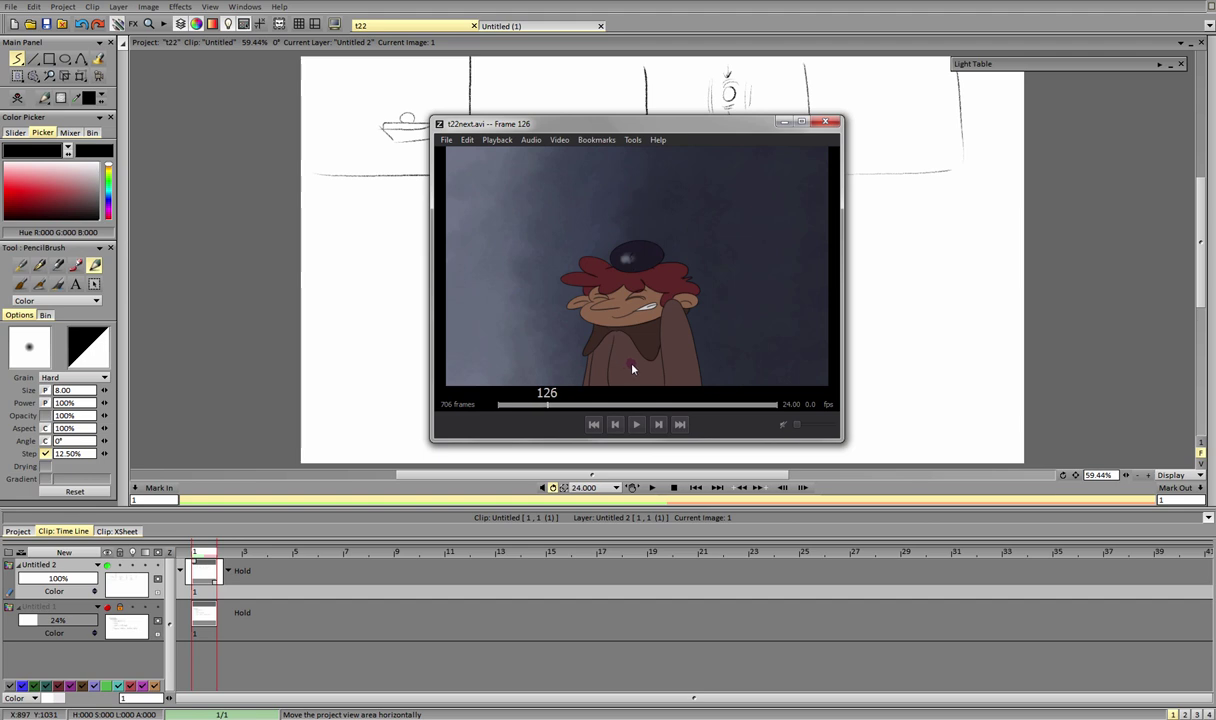
{"action": "left_click", "coordinate": [785, 122]}
Step: Sketch the fourth panel's squashed character with the ball bouncing off his head, adding motion lines and a direction arrow
{"action": "mouse_move", "coordinate": [868, 157]}
{"action": "left_mouse_down"}
{"action": "mouse_move", "coordinate": [910, 169]}
{"action": "mouse_move", "coordinate": [866, 155]}
{"action": "mouse_move", "coordinate": [896, 152]}
{"action": "mouse_move", "coordinate": [860, 152]}
{"action": "mouse_move", "coordinate": [850, 174]}
{"action": "mouse_move", "coordinate": [931, 137]}
{"action": "mouse_move", "coordinate": [887, 130]}
{"action": "mouse_move", "coordinate": [897, 123]}
{"action": "mouse_move", "coordinate": [929, 145]}
{"action": "left_mouse_up"}
{"action": "key", "text": "ctrl+z"}
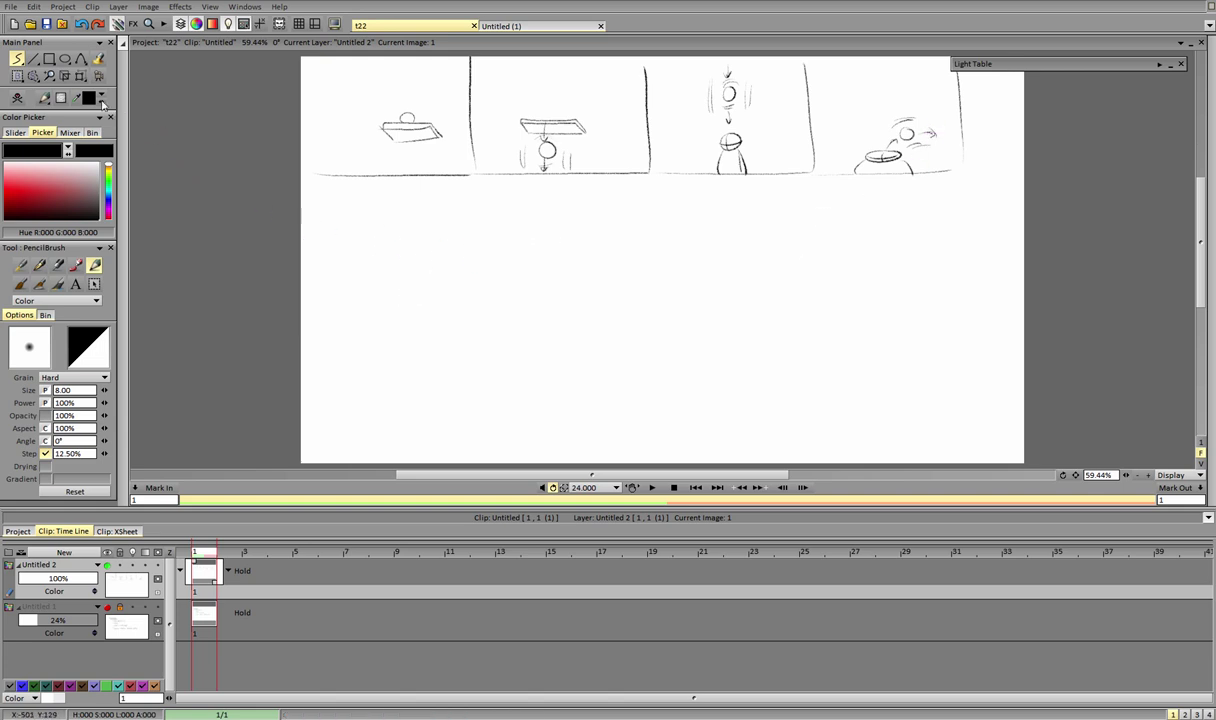
Step: Lasso the third and fourth storyboard panels and transform them with a horizontal panning of about -133 to close up to the second panel
{"action": "left_click", "coordinate": [35, 77]}
{"action": "left_click", "coordinate": [98, 106]}
{"action": "mouse_move", "coordinate": [626, 60]}
{"action": "left_mouse_down"}
{"action": "mouse_move", "coordinate": [703, 231]}
{"action": "mouse_move", "coordinate": [995, 70]}
{"action": "left_mouse_up"}
{"action": "left_click", "coordinate": [80, 76]}
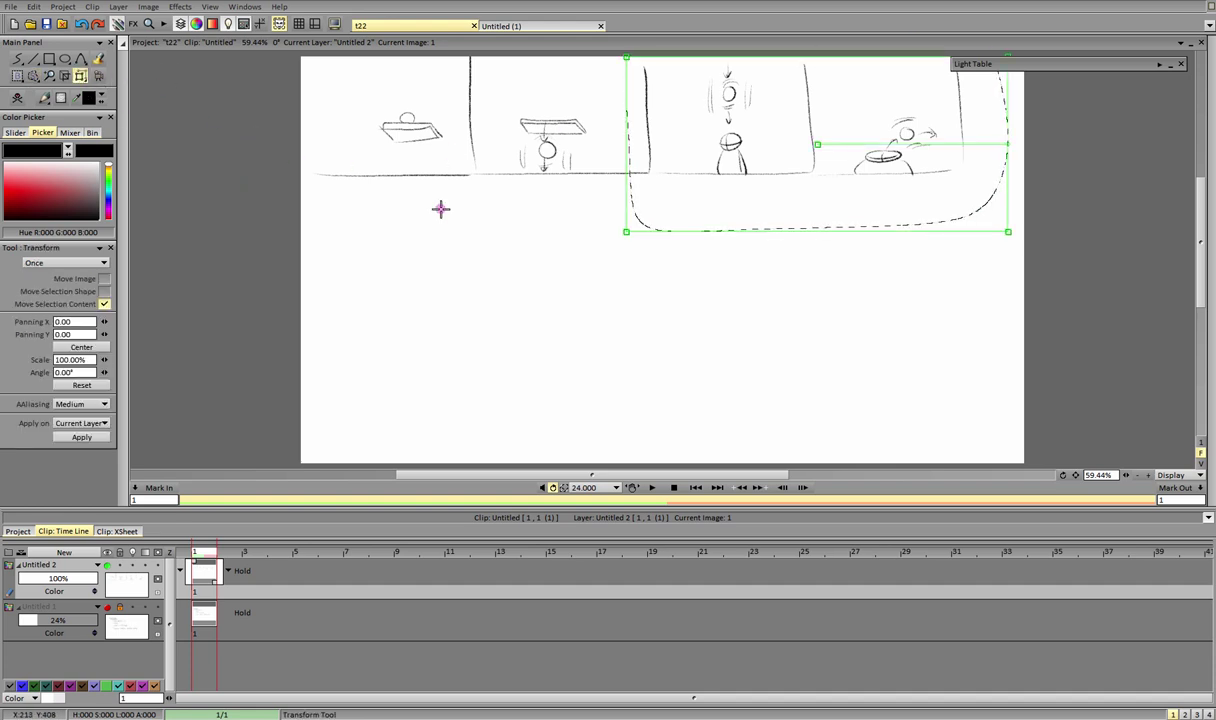
{"action": "left_click_drag", "start_coordinate": [711, 198], "coordinate": [681, 198]}
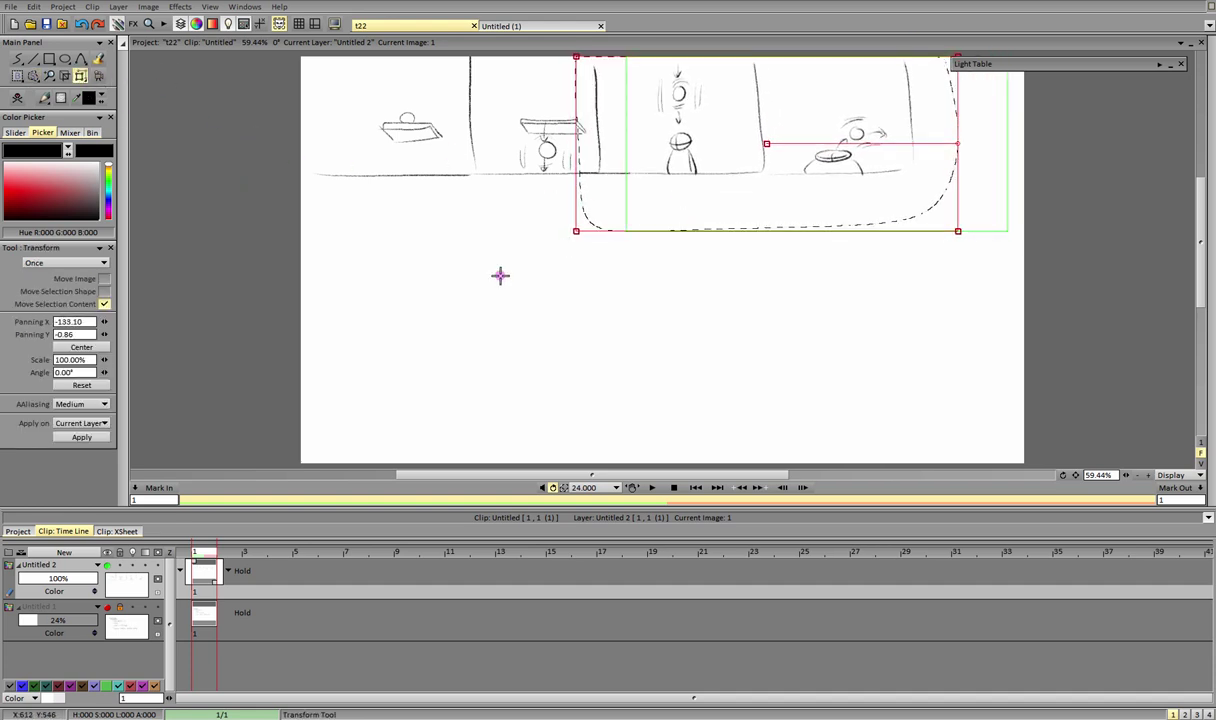
{"action": "left_click", "coordinate": [101, 438]}
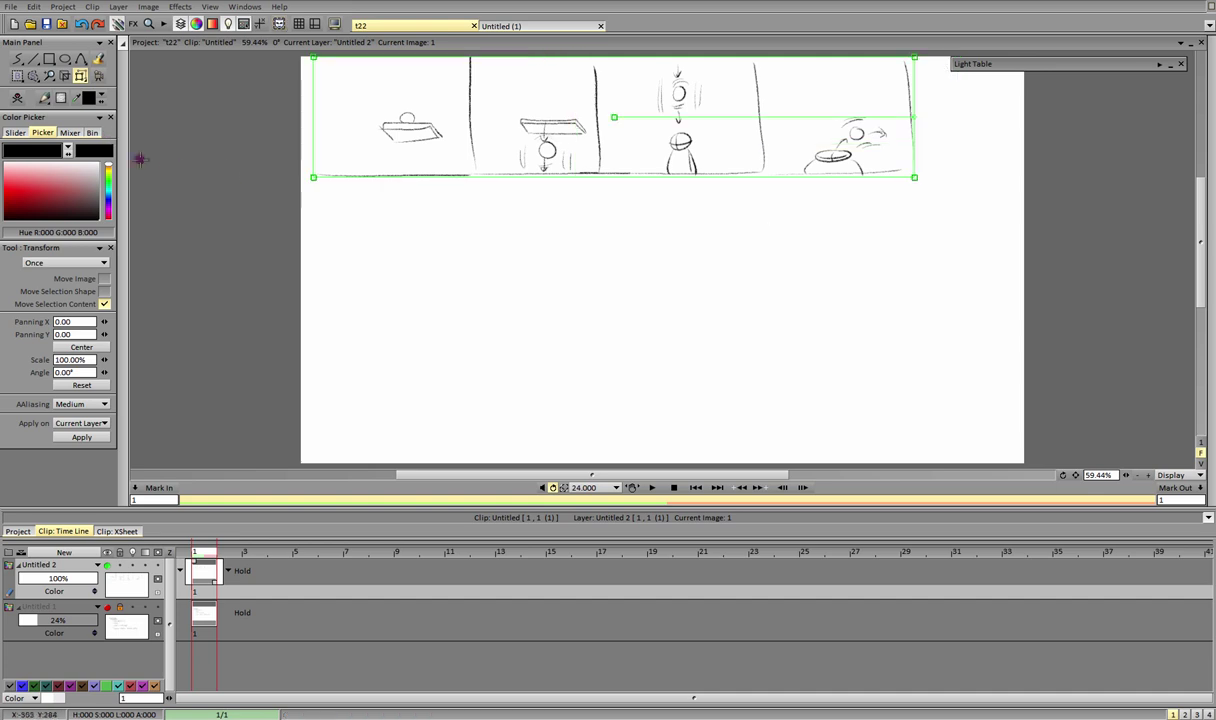
Step: Lasso all four storyboard panels and shift them together with a horizontal panning of about -127 to make room for a fifth
{"action": "left_click", "coordinate": [33, 76]}
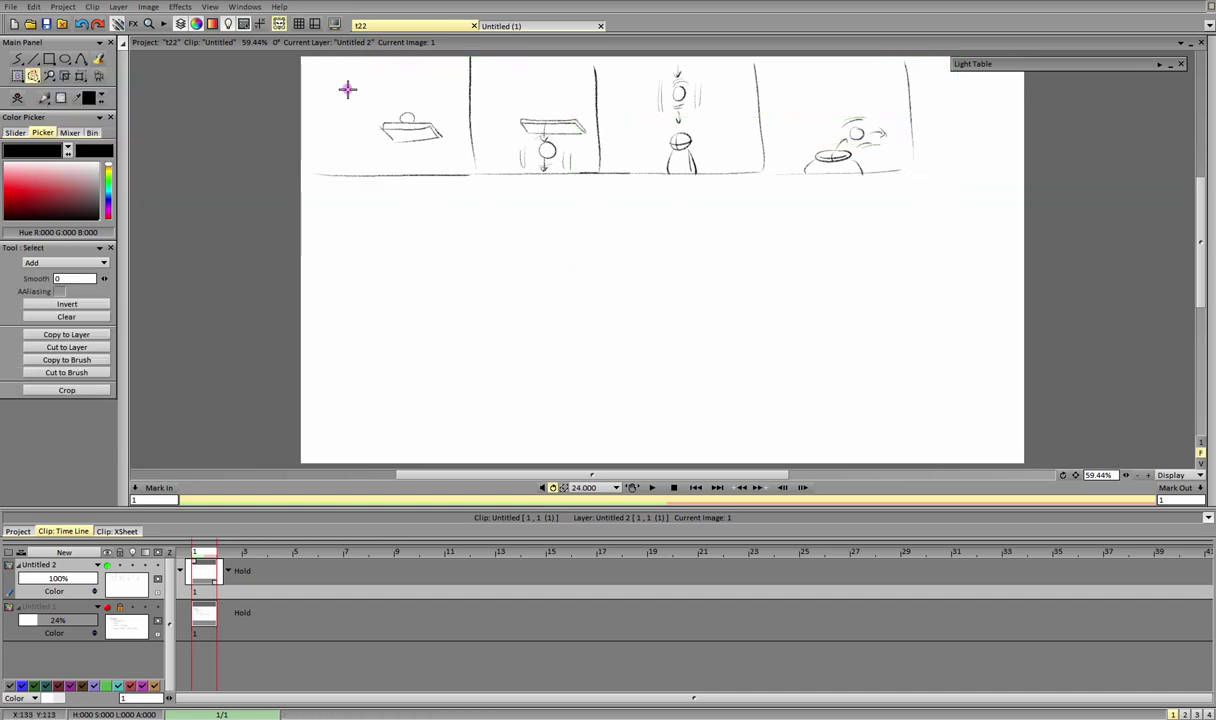
{"action": "mouse_move", "coordinate": [340, 80]}
{"action": "left_mouse_down"}
{"action": "mouse_move", "coordinate": [855, 263]}
{"action": "mouse_move", "coordinate": [420, 47]}
{"action": "mouse_move", "coordinate": [330, 58]}
{"action": "left_mouse_up"}
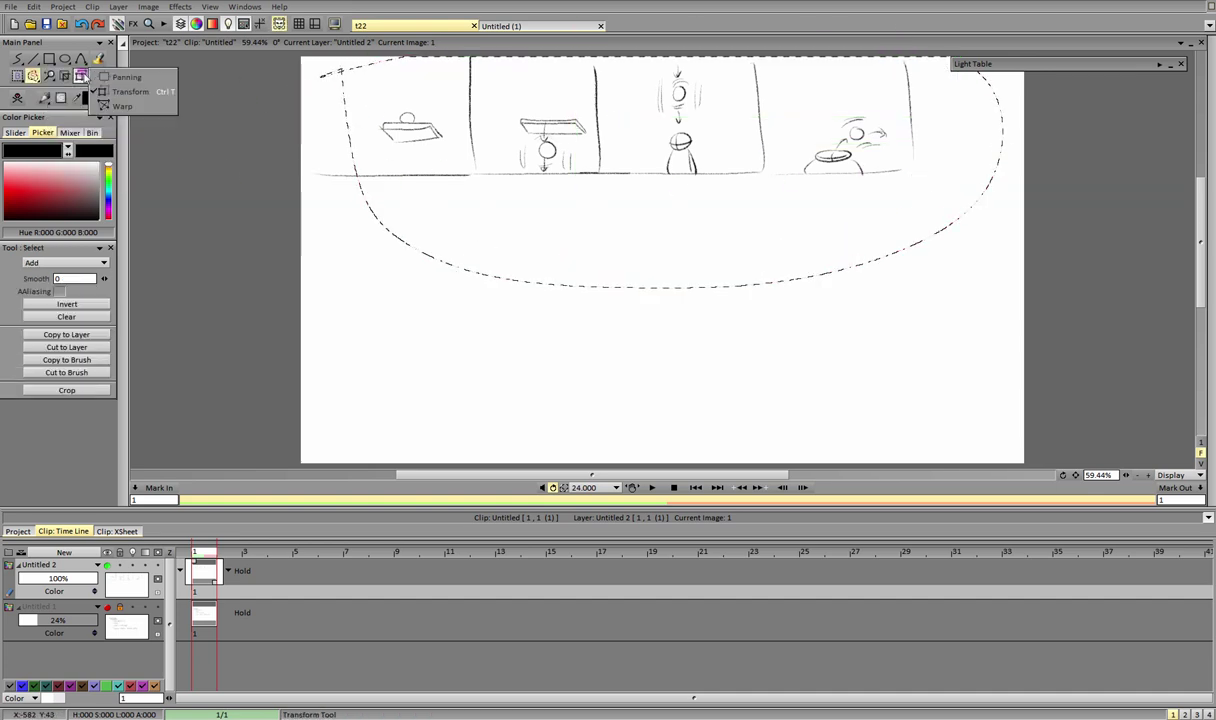
{"action": "left_click", "coordinate": [80, 76]}
{"action": "left_click_drag", "start_coordinate": [535, 171], "coordinate": [486, 176]}
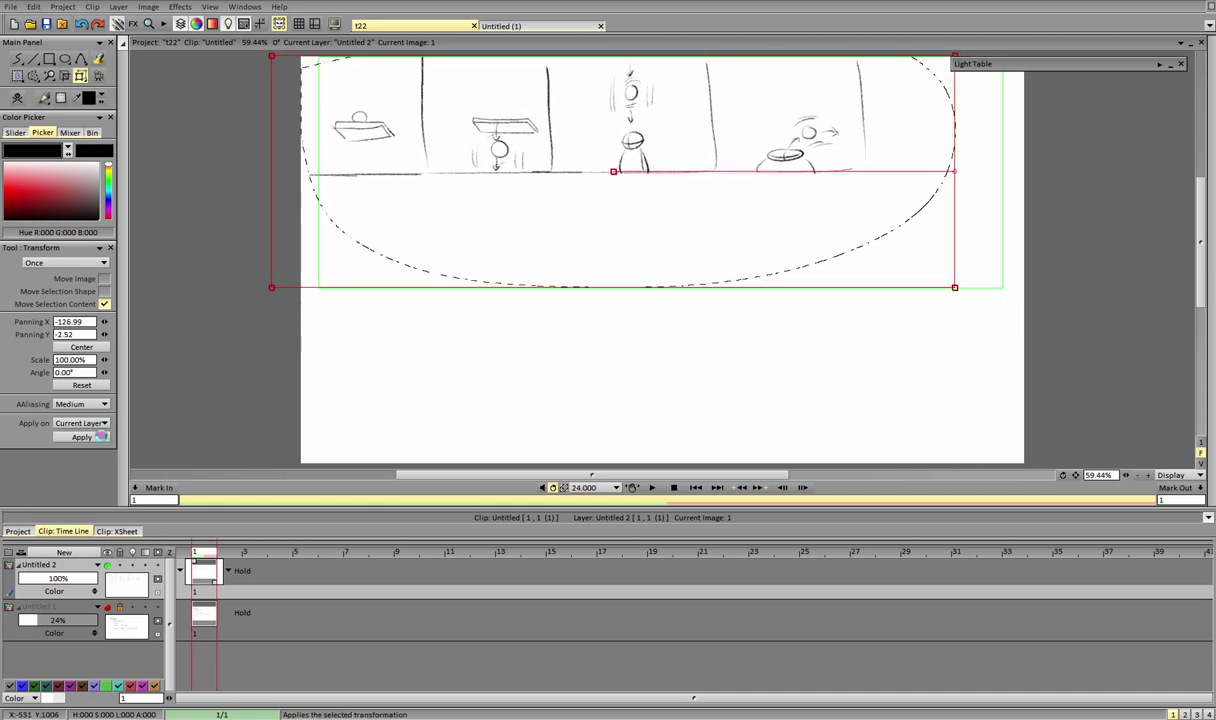
{"action": "left_click", "coordinate": [82, 437]}
Step: Sketch a fifth storyboard panel with a baseline and the character standing with dizzy marks circling above his head
{"action": "left_click", "coordinate": [17, 59]}
{"action": "left_click_drag", "start_coordinate": [871, 169], "coordinate": [1004, 168]}
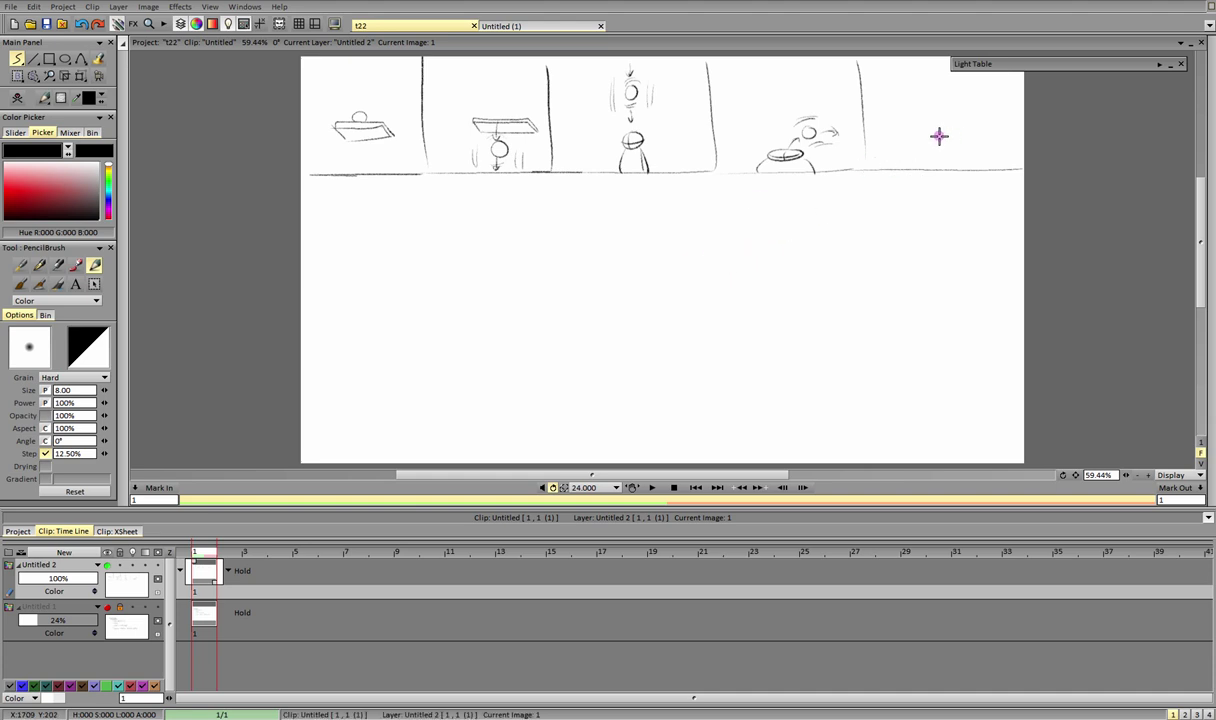
{"action": "left_click_drag", "start_coordinate": [939, 149], "coordinate": [936, 168]}
{"action": "mouse_move", "coordinate": [937, 118]}
{"action": "left_mouse_down"}
{"action": "mouse_move", "coordinate": [960, 130]}
{"action": "mouse_move", "coordinate": [927, 140]}
{"action": "left_mouse_up"}
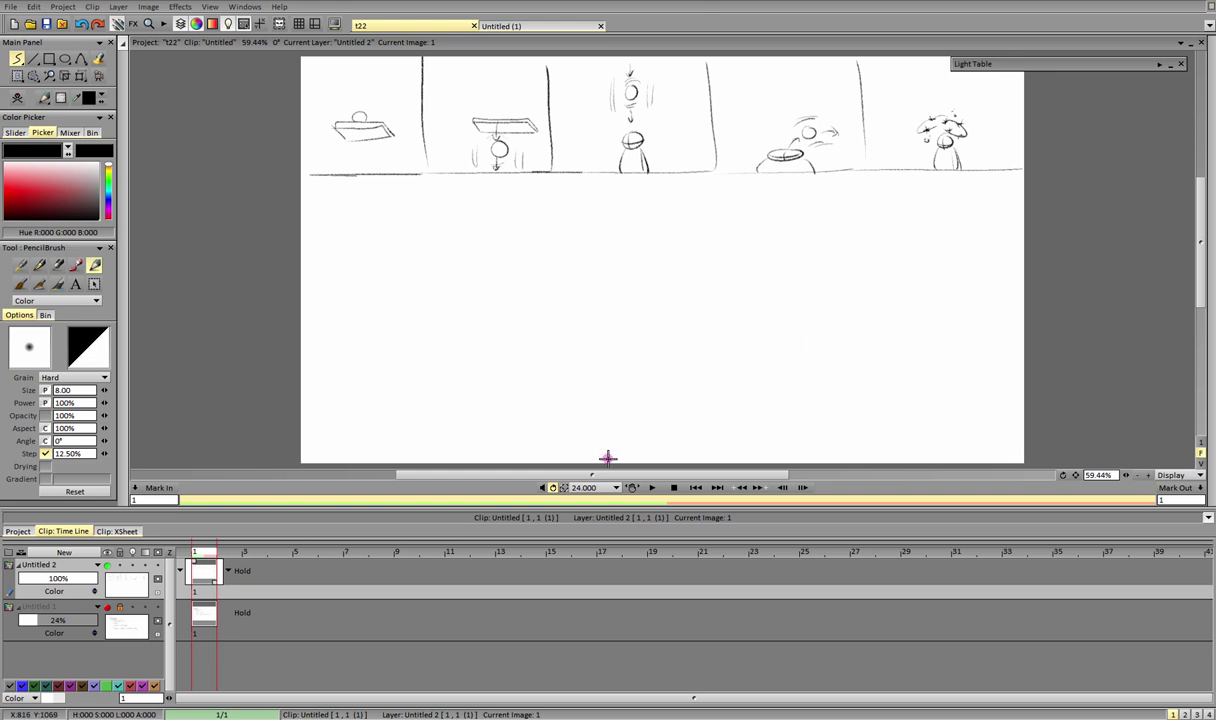
Step: Try marking the first two panels with upward arrows and drawing a red ball on the second panel's shelf
{"action": "mouse_move", "coordinate": [360, 227]}
{"action": "left_mouse_down"}
{"action": "mouse_move", "coordinate": [359, 186]}
{"action": "mouse_move", "coordinate": [366, 199]}
{"action": "left_mouse_up"}
{"action": "mouse_move", "coordinate": [496, 191]}
{"action": "left_mouse_down"}
{"action": "mouse_move", "coordinate": [495, 225]}
{"action": "mouse_move", "coordinate": [503, 204]}
{"action": "left_mouse_up"}
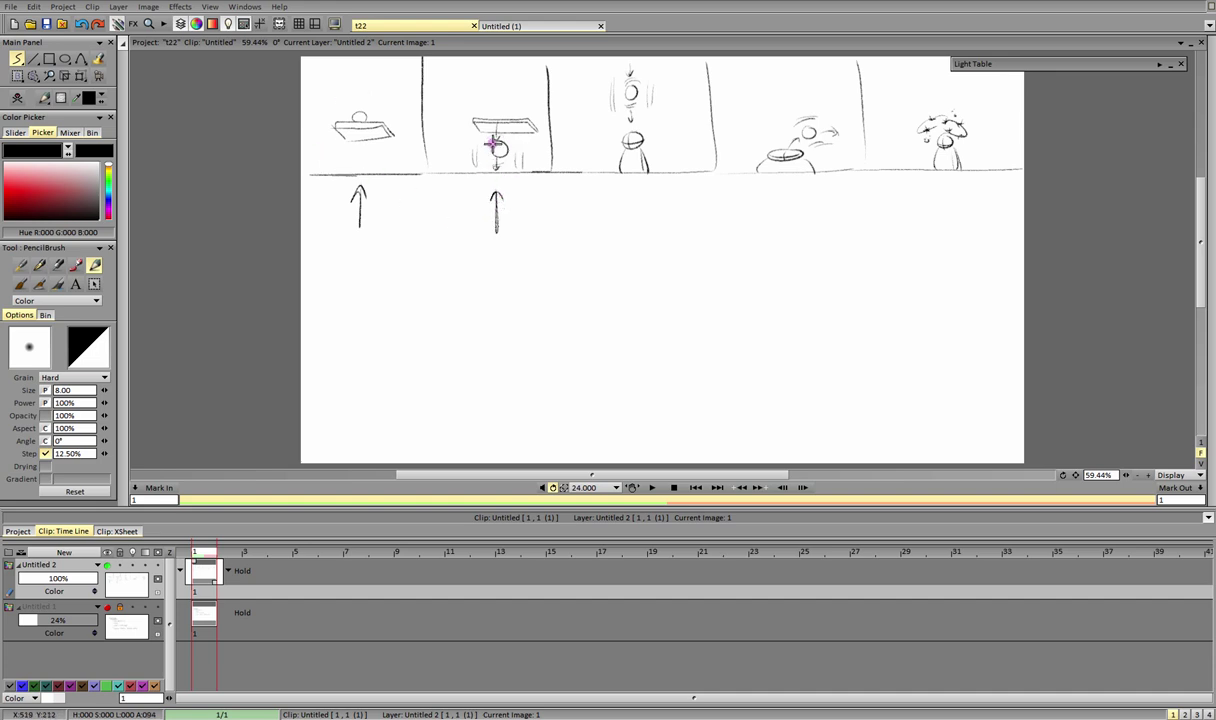
{"action": "left_click", "coordinate": [10, 185]}
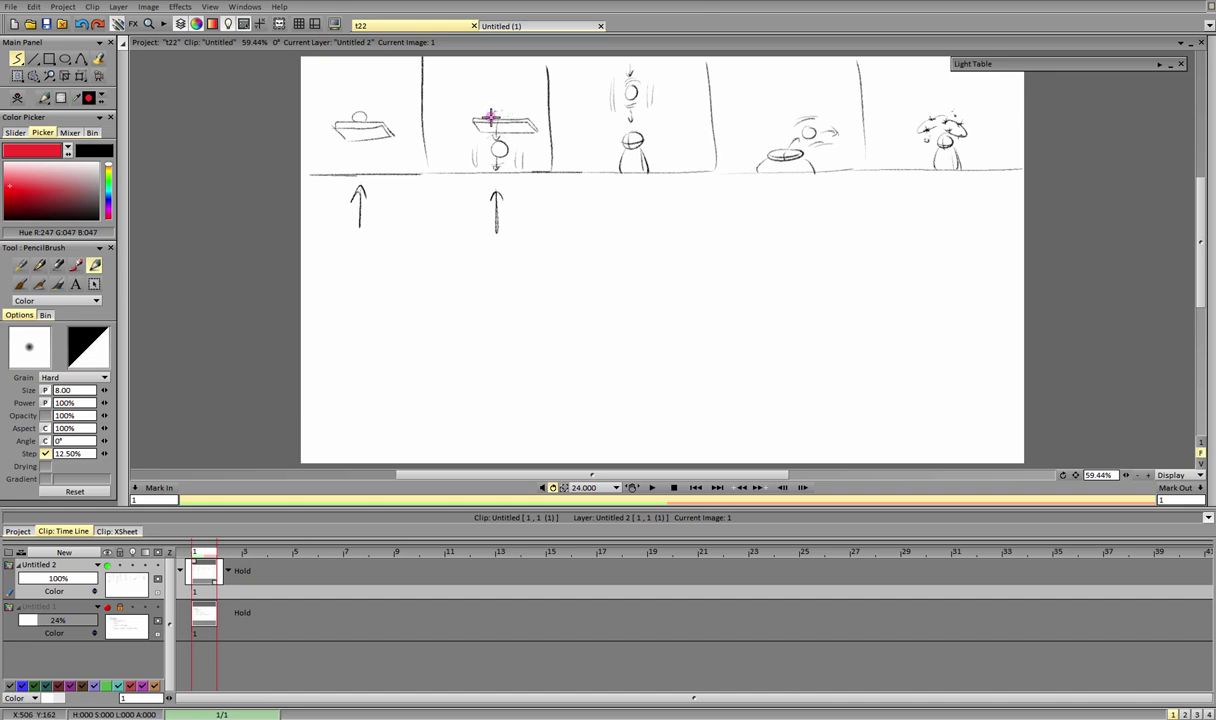
{"action": "mouse_move", "coordinate": [507, 114]}
{"action": "left_mouse_down"}
{"action": "mouse_move", "coordinate": [487, 117]}
{"action": "mouse_move", "coordinate": [497, 157]}
{"action": "left_mouse_up"}
{"action": "left_click_drag", "start_coordinate": [97, 180], "coordinate": [171, 294]}
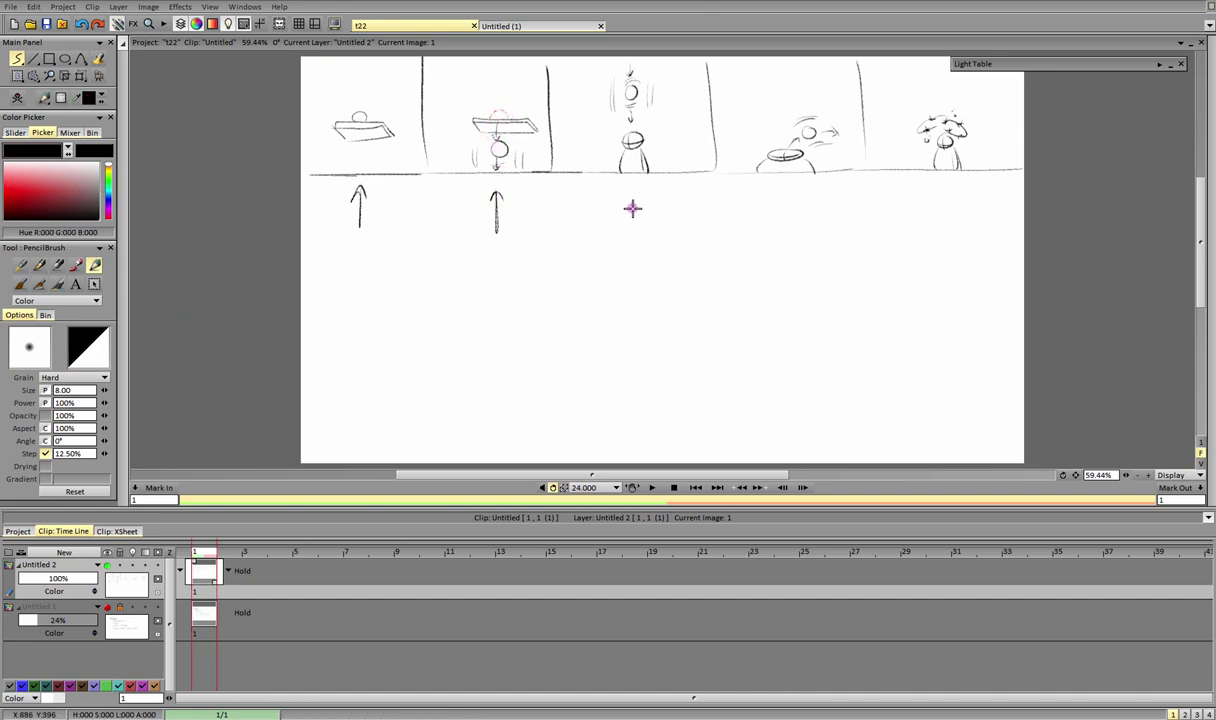
Step: Try adding arrows under the third to fifth panels and circling the fifth character, and undo all the arrow, ball and circle marks
{"action": "mouse_move", "coordinate": [633, 245]}
{"action": "left_mouse_down"}
{"action": "mouse_move", "coordinate": [633, 201]}
{"action": "mouse_move", "coordinate": [639, 210]}
{"action": "left_mouse_up"}
{"action": "left_click_drag", "start_coordinate": [784, 214], "coordinate": [787, 193]}
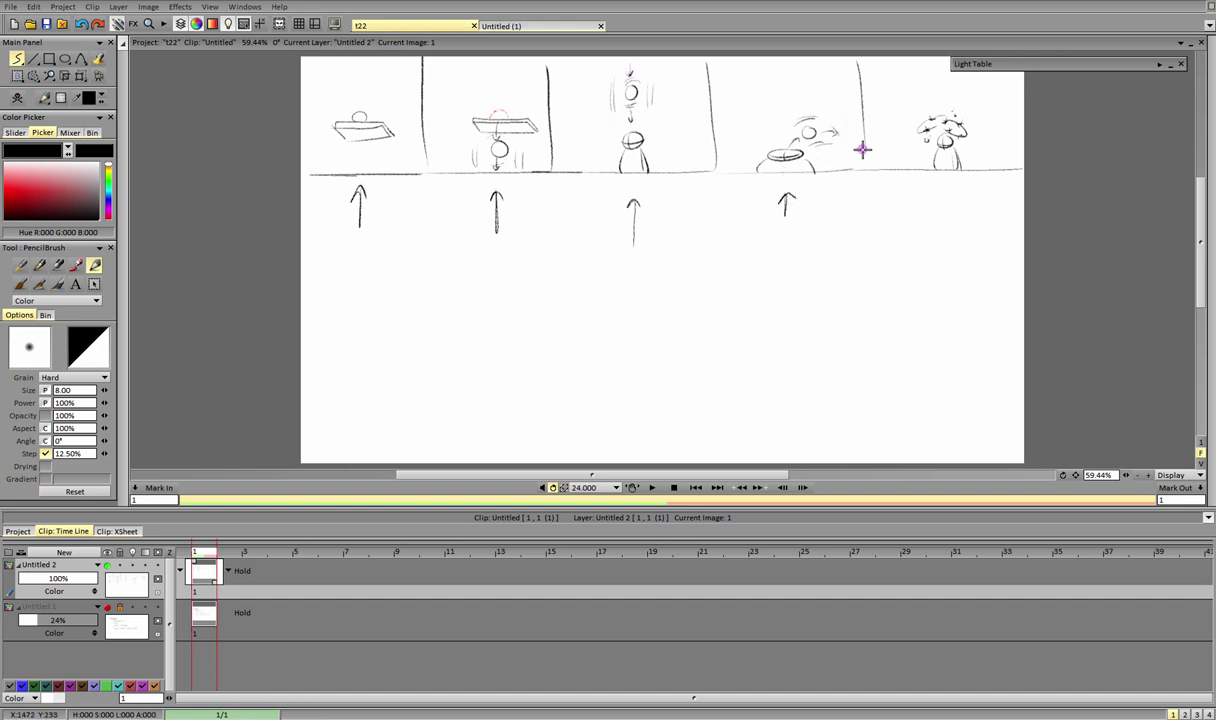
{"action": "mouse_move", "coordinate": [950, 191]}
{"action": "left_mouse_down"}
{"action": "mouse_move", "coordinate": [947, 209]}
{"action": "mouse_move", "coordinate": [957, 199]}
{"action": "left_mouse_up"}
{"action": "left_click_drag", "start_coordinate": [955, 95], "coordinate": [955, 93]}
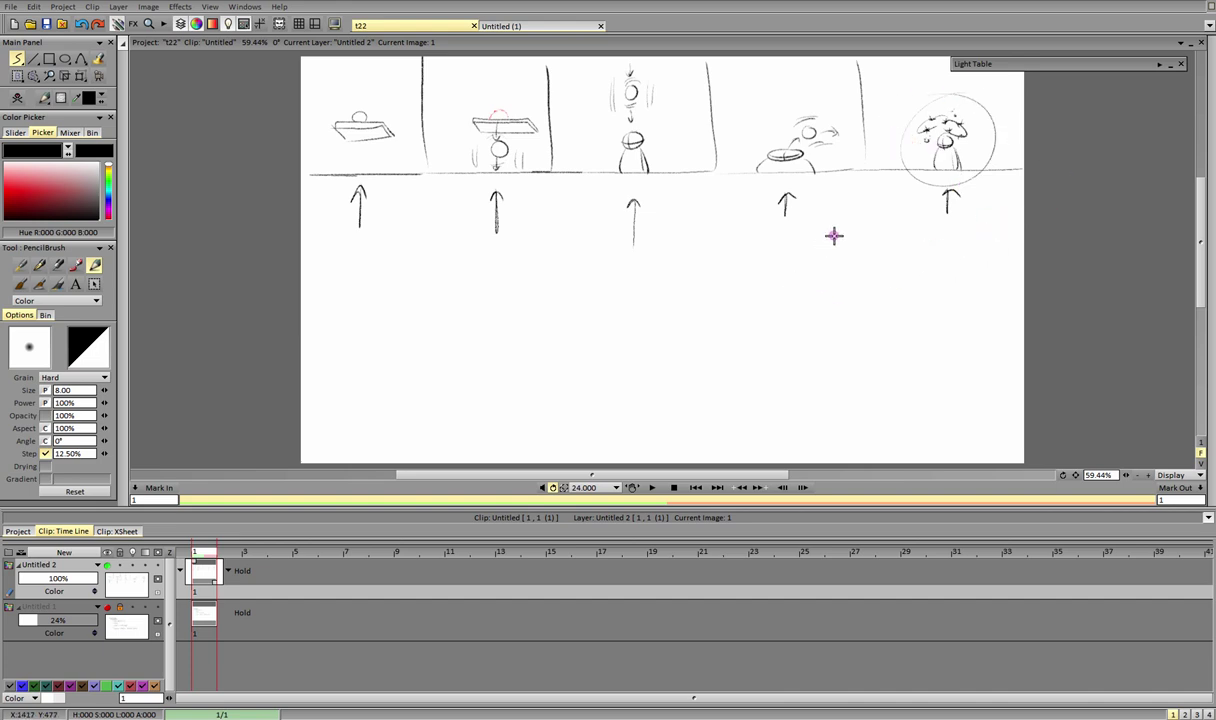
{"action": "key", "text": "ctrl+z"}
{"action": "key", "text": "ctrl+z"}
{"action": "key", "text": "ctrl+z"}
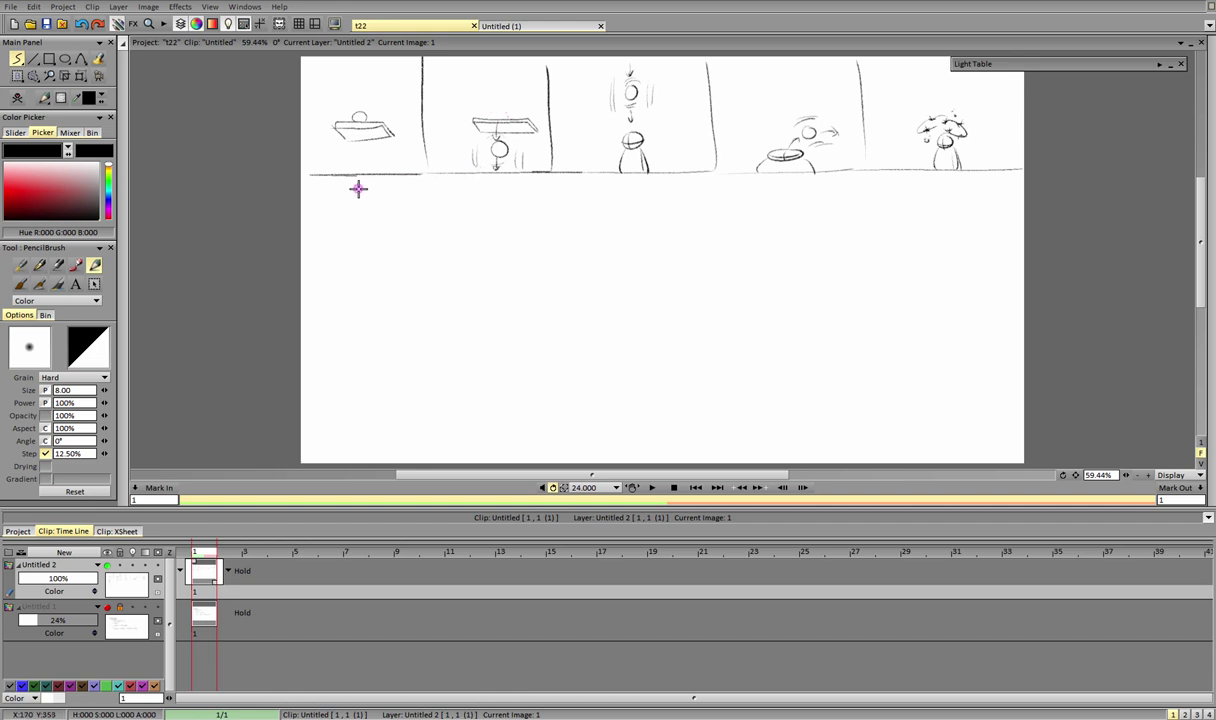
Step: Write the bulleted note "FOTOGRAMAS CLAVE" below the storyboard and number the panels 1 to 5 in circles
{"action": "mouse_move", "coordinate": [341, 198]}
{"action": "left_mouse_down"}
{"action": "mouse_move", "coordinate": [438, 209]}
{"action": "mouse_move", "coordinate": [522, 197]}
{"action": "left_mouse_up"}
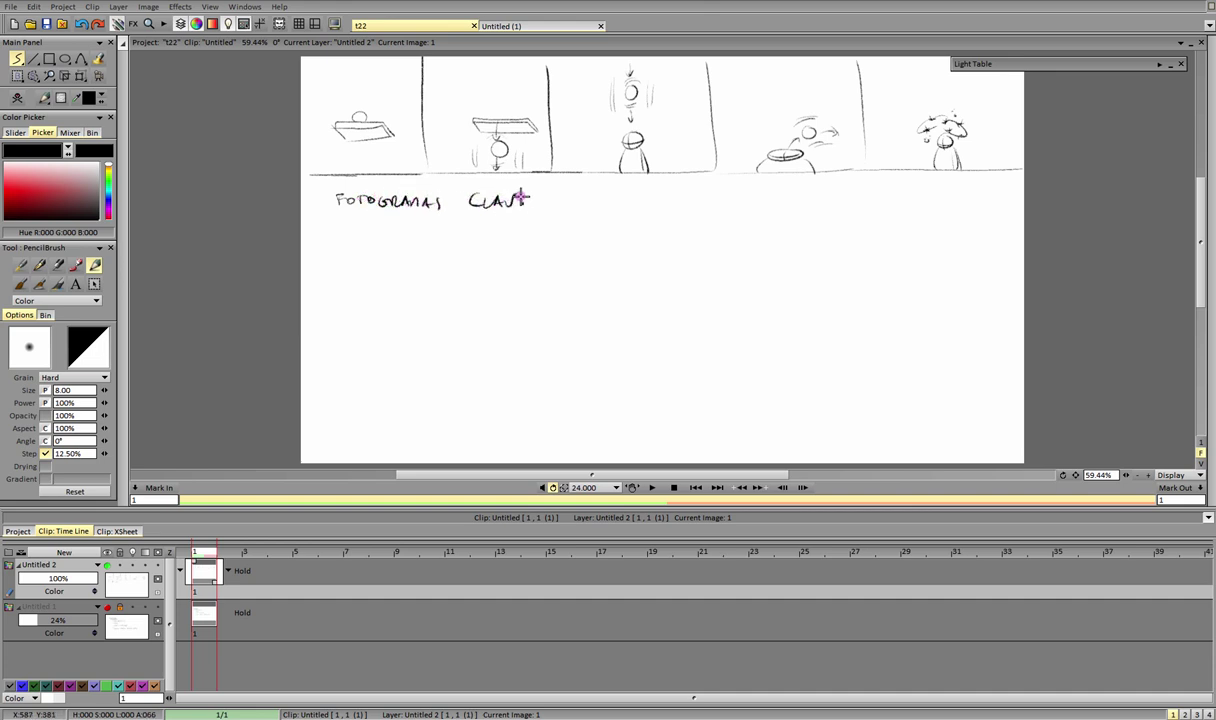
{"action": "left_click", "coordinate": [323, 200]}
{"action": "left_click_drag", "start_coordinate": [314, 160], "coordinate": [320, 154]}
{"action": "mouse_move", "coordinate": [433, 157]}
{"action": "left_mouse_down"}
{"action": "mouse_move", "coordinate": [445, 169]}
{"action": "mouse_move", "coordinate": [439, 153]}
{"action": "left_mouse_up"}
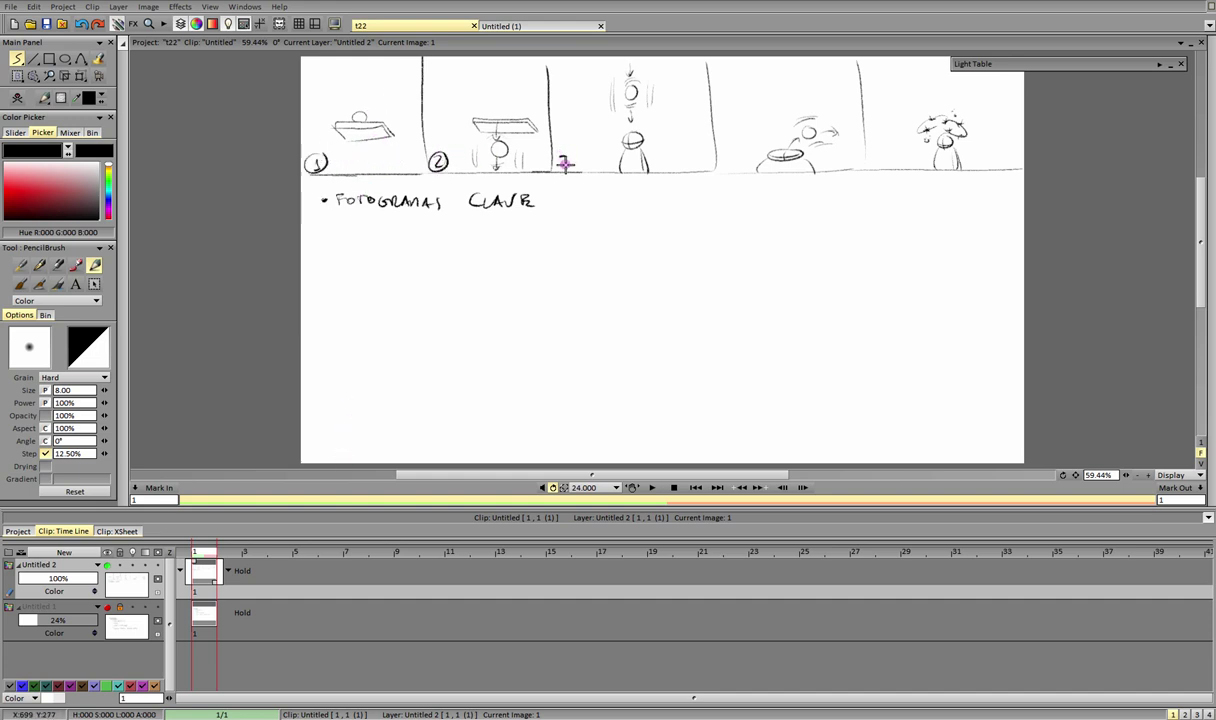
{"action": "left_click_drag", "start_coordinate": [565, 165], "coordinate": [561, 167]}
{"action": "left_click_drag", "start_coordinate": [565, 151], "coordinate": [567, 153]}
{"action": "left_click_drag", "start_coordinate": [726, 156], "coordinate": [734, 161]}
{"action": "left_click_drag", "start_coordinate": [734, 156], "coordinate": [731, 167]}
{"action": "left_click_drag", "start_coordinate": [731, 151], "coordinate": [736, 152]}
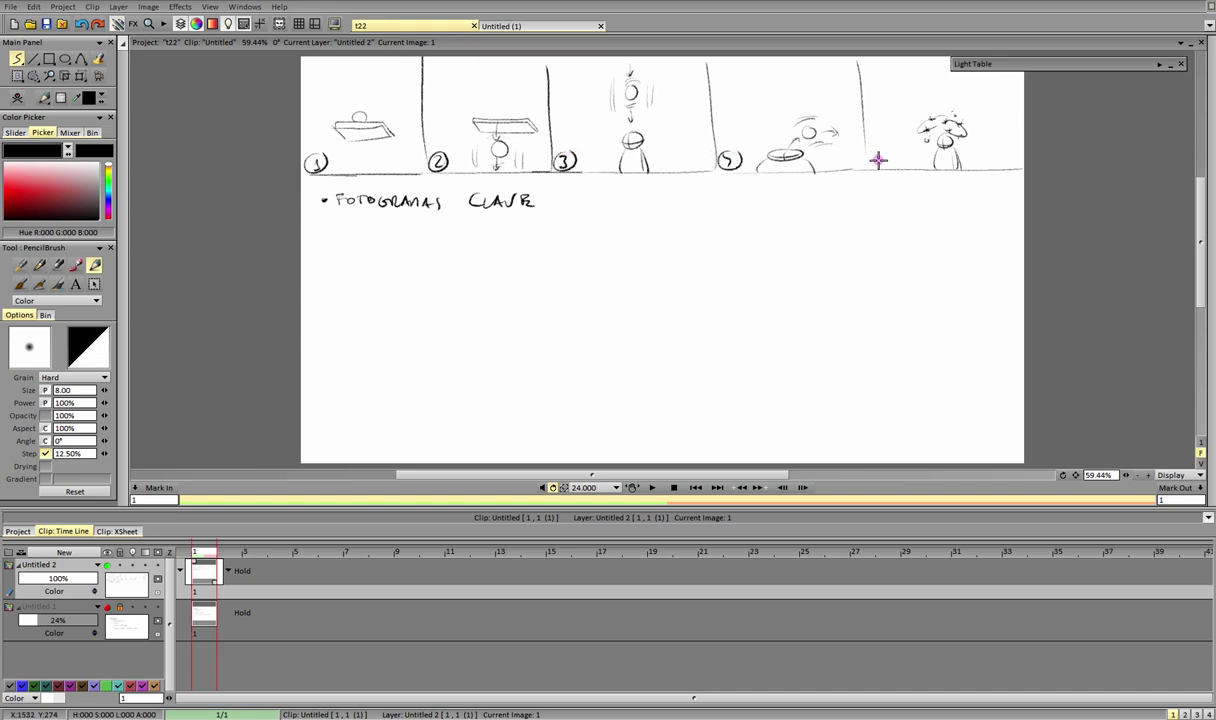
{"action": "left_click_drag", "start_coordinate": [878, 160], "coordinate": [882, 155]}
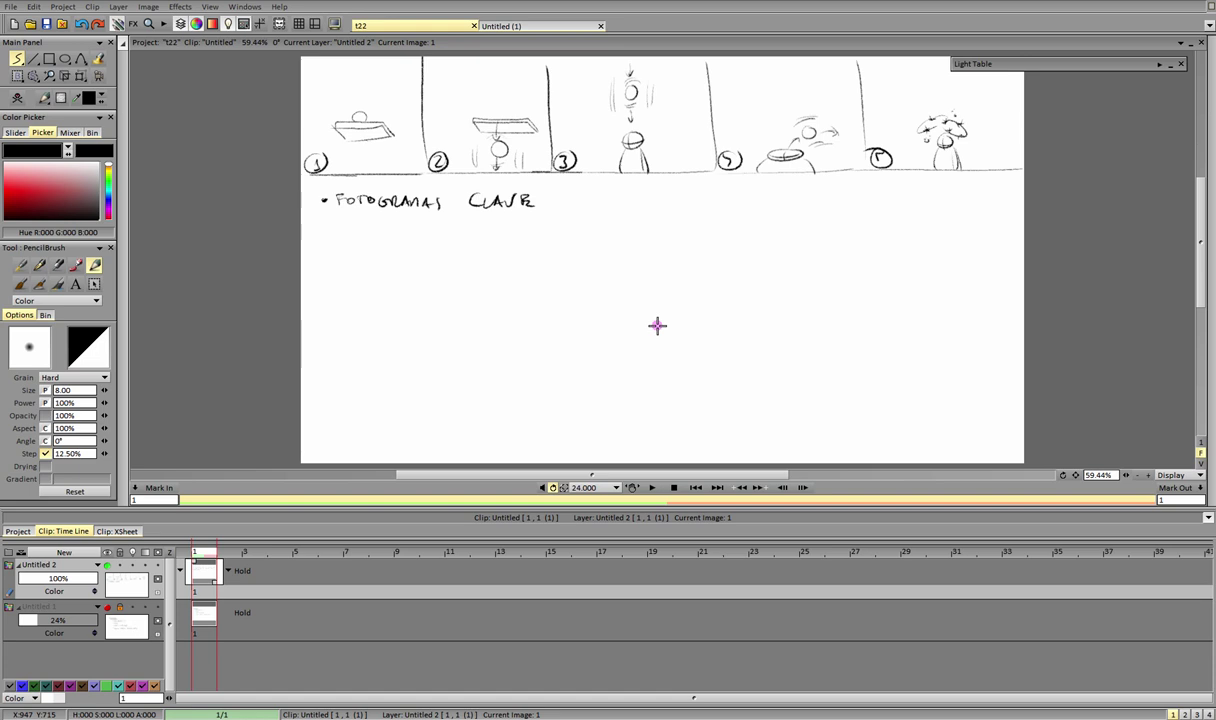
Step: Try drawing an ellipse below the fourth panel and undo it
{"action": "mouse_move", "coordinate": [790, 168]}
{"action": "left_mouse_down"}
{"action": "mouse_move", "coordinate": [822, 225]}
{"action": "mouse_move", "coordinate": [731, 213]}
{"action": "left_mouse_up"}
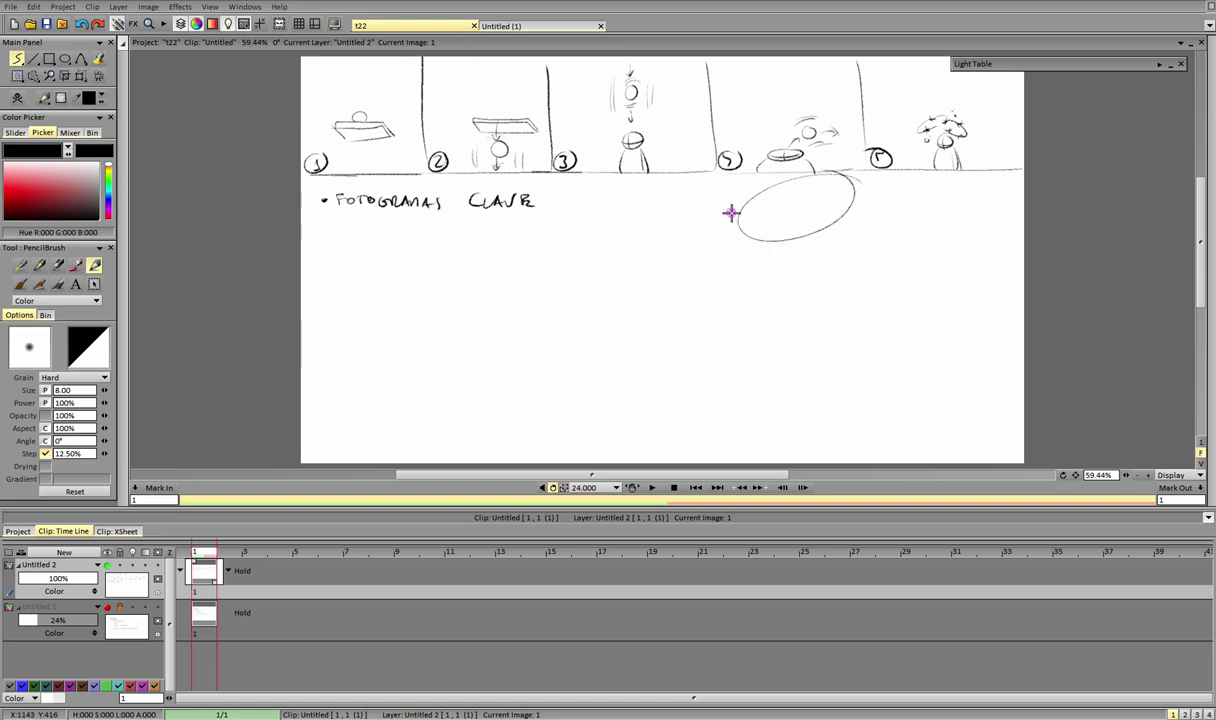
{"action": "key", "text": "ctrl+z"}
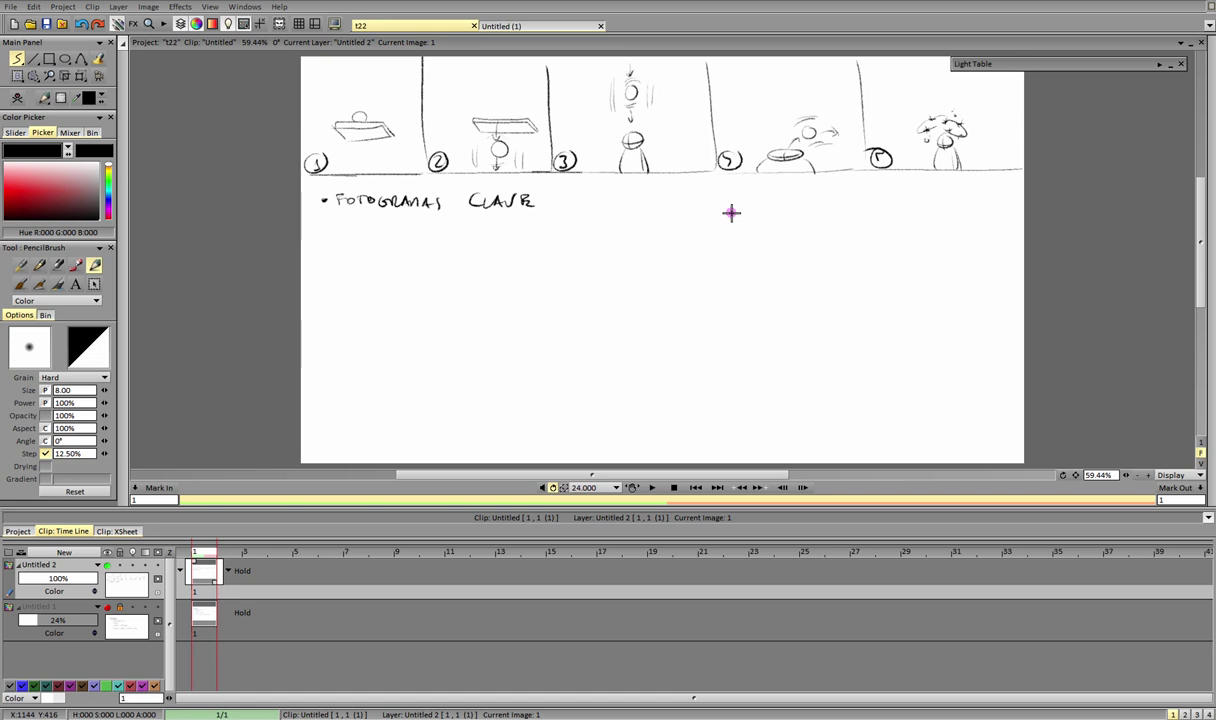
Step: Hide the storyboard layer Untitled 2 and show the planning-list layer Untitled 1 as the active layer at 100% opacity
{"action": "left_click", "coordinate": [108, 566]}
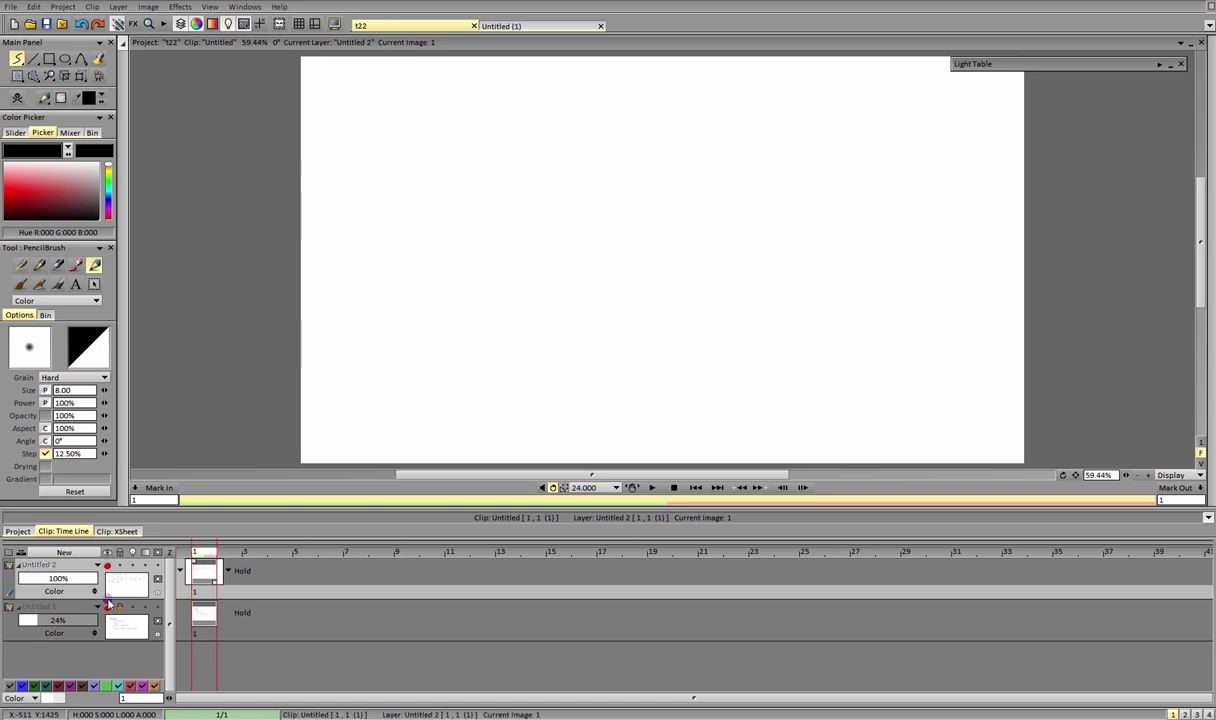
{"action": "left_click", "coordinate": [108, 607]}
{"action": "left_click", "coordinate": [95, 620]}
{"action": "left_click_drag", "start_coordinate": [112, 630], "coordinate": [156, 651]}
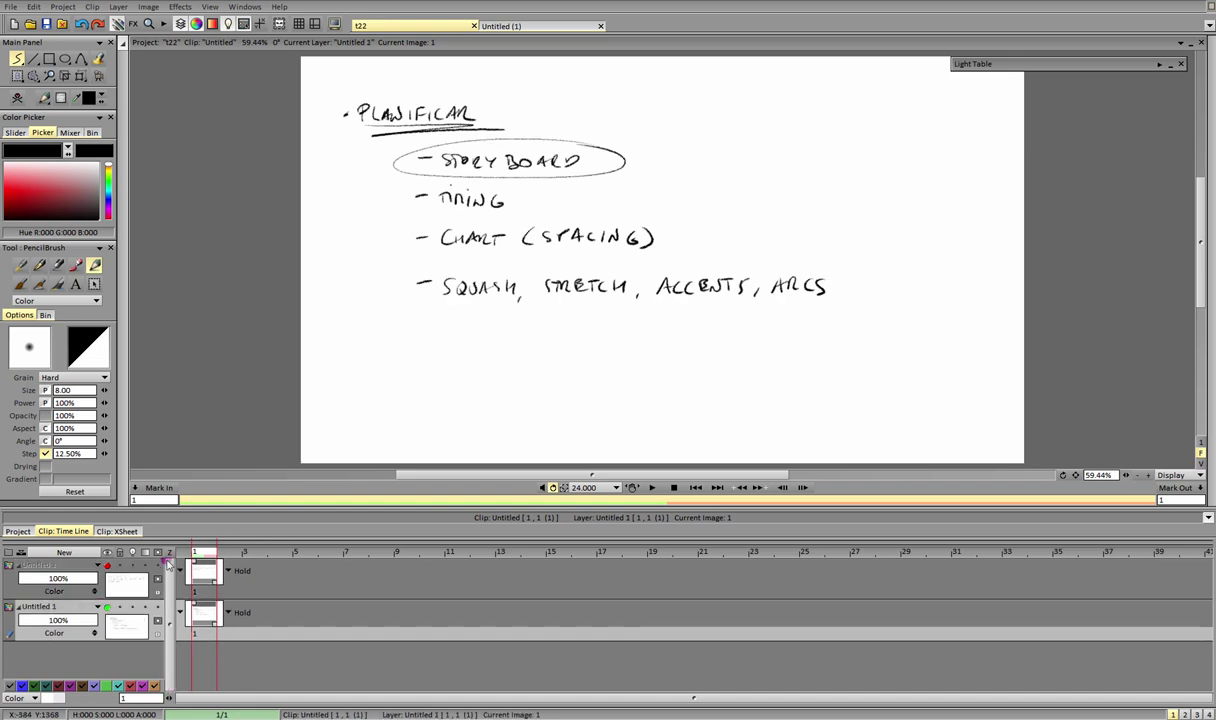
Step: Draw a bracket beside the planning stages and circle the TIMING entry
{"action": "left_click_drag", "start_coordinate": [392, 141], "coordinate": [401, 332]}
{"action": "left_click_drag", "start_coordinate": [515, 188], "coordinate": [513, 187]}
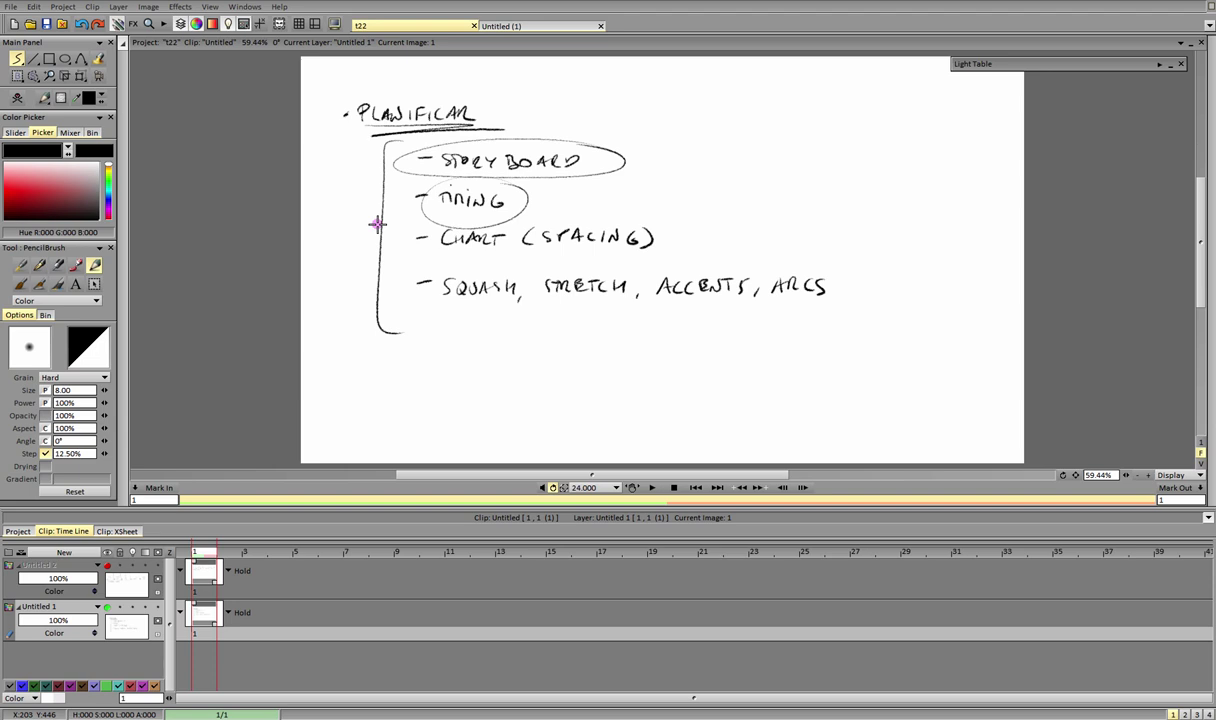
Step: Hide the planning-list layer Untitled 1 and make the storyboard layer Untitled 2 visible and active again
{"action": "left_click", "coordinate": [120, 607]}
{"action": "left_click", "coordinate": [108, 607]}
{"action": "left_click", "coordinate": [78, 567]}
{"action": "left_click", "coordinate": [108, 565]}
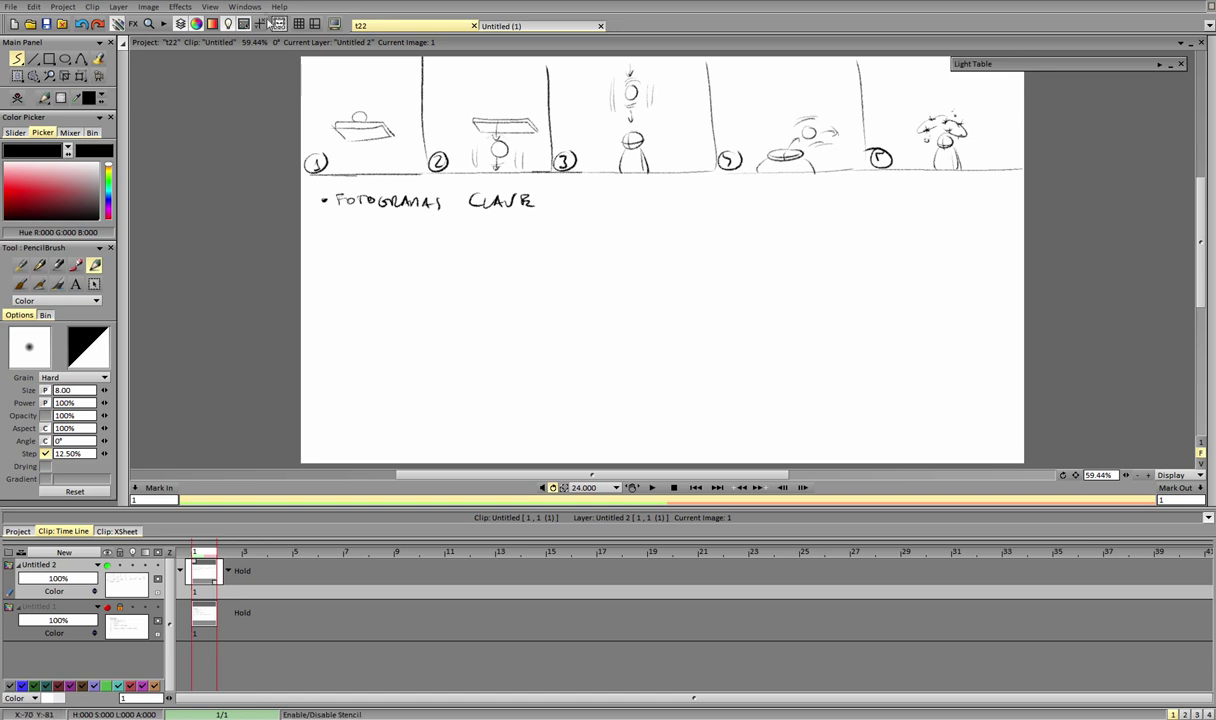
Step: Open the Stopwatch, expand it and place it below the storyboard so that all five panels stay uncovered
{"action": "left_click", "coordinate": [240, 7]}
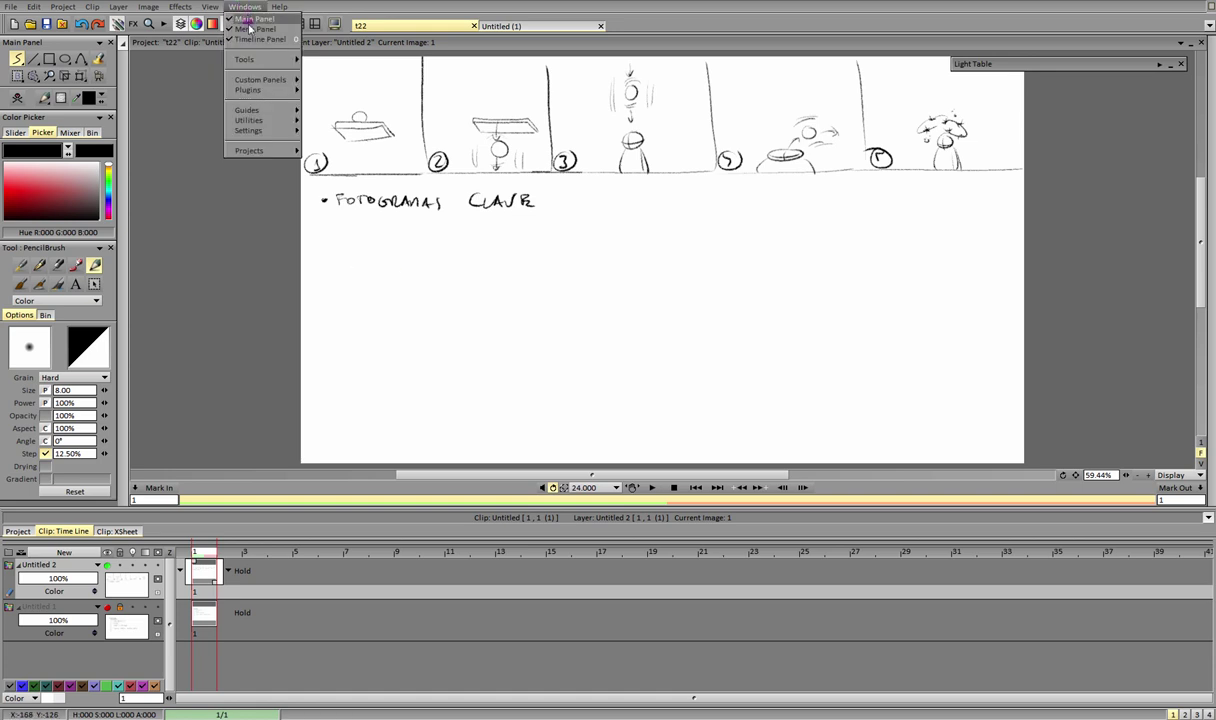
{"action": "mouse_move", "coordinate": [249, 60]}
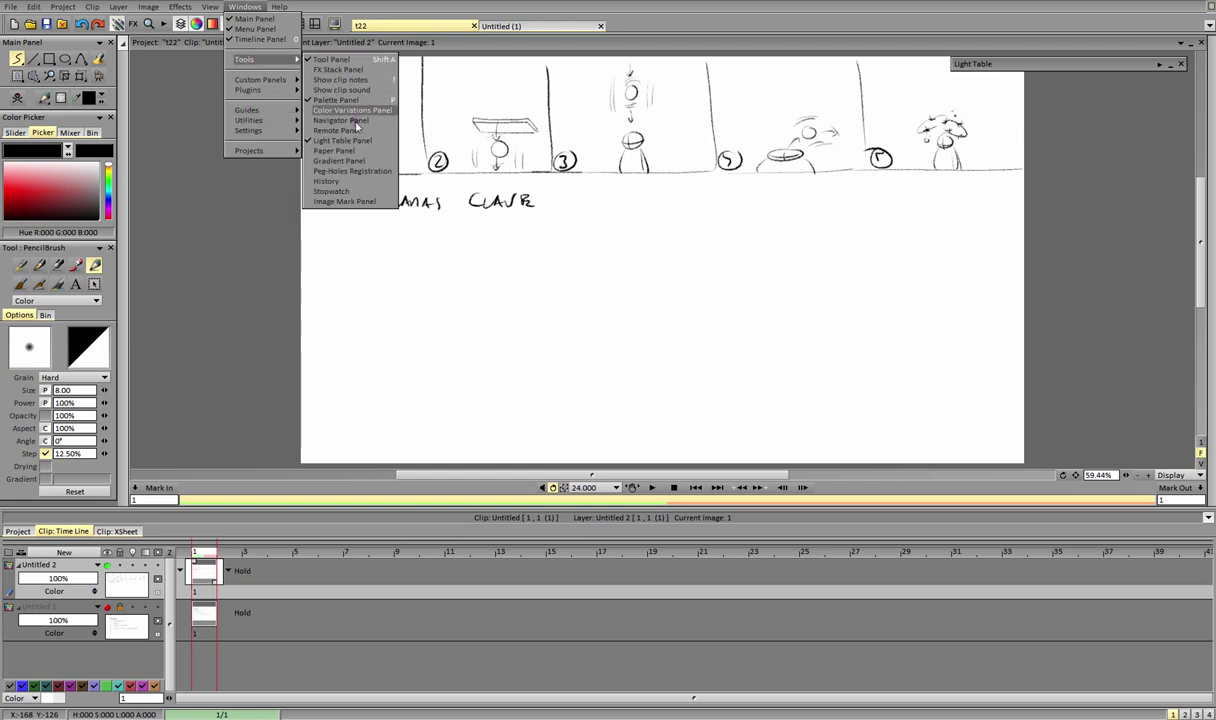
{"action": "left_click", "coordinate": [358, 191]}
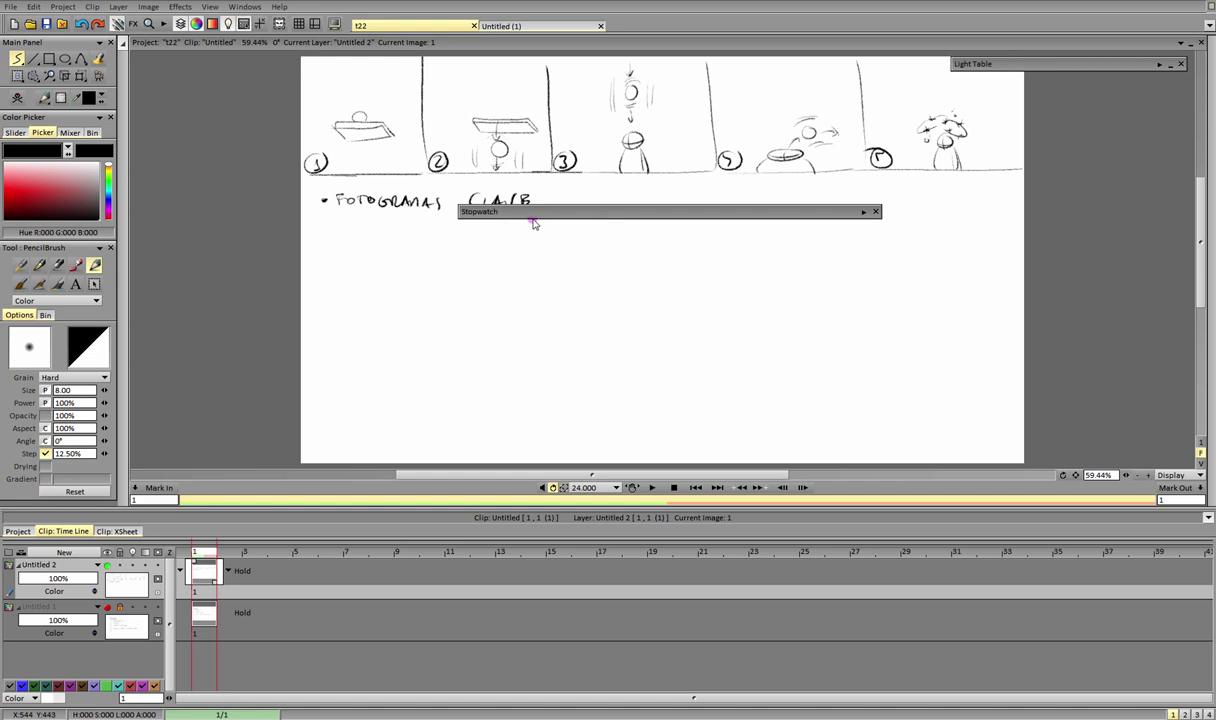
{"action": "left_click", "coordinate": [864, 212]}
{"action": "left_click_drag", "start_coordinate": [817, 207], "coordinate": [822, 104]}
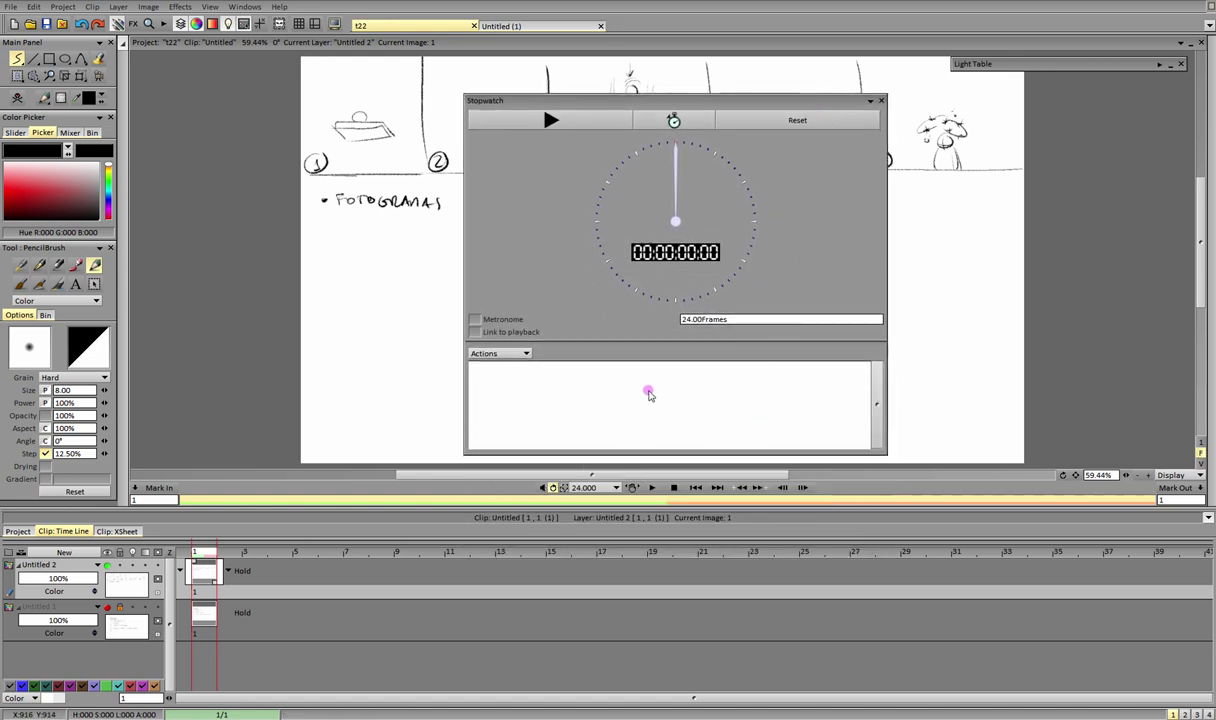
{"action": "left_click_drag", "start_coordinate": [721, 103], "coordinate": [689, 309]}
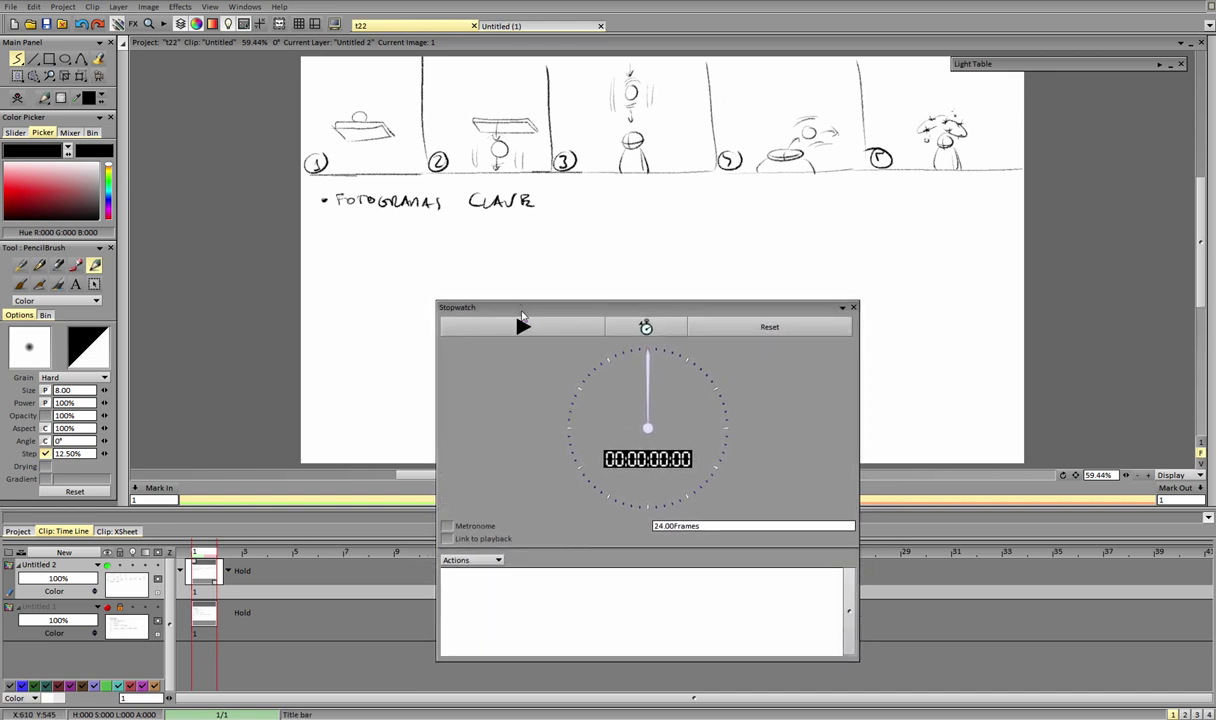
Step: Try drawing arrows from the stopwatch up toward the storyboard panels
{"action": "mouse_move", "coordinate": [494, 282]}
{"action": "left_mouse_down"}
{"action": "mouse_move", "coordinate": [440, 242]}
{"action": "mouse_move", "coordinate": [515, 229]}
{"action": "left_mouse_up"}
{"action": "left_click_drag", "start_coordinate": [511, 241], "coordinate": [517, 228]}
{"action": "left_click_drag", "start_coordinate": [589, 283], "coordinate": [614, 225]}
{"action": "left_click_drag", "start_coordinate": [672, 282], "coordinate": [757, 219]}
{"action": "left_click_drag", "start_coordinate": [742, 221], "coordinate": [753, 230]}
{"action": "left_click_drag", "start_coordinate": [748, 280], "coordinate": [906, 223]}
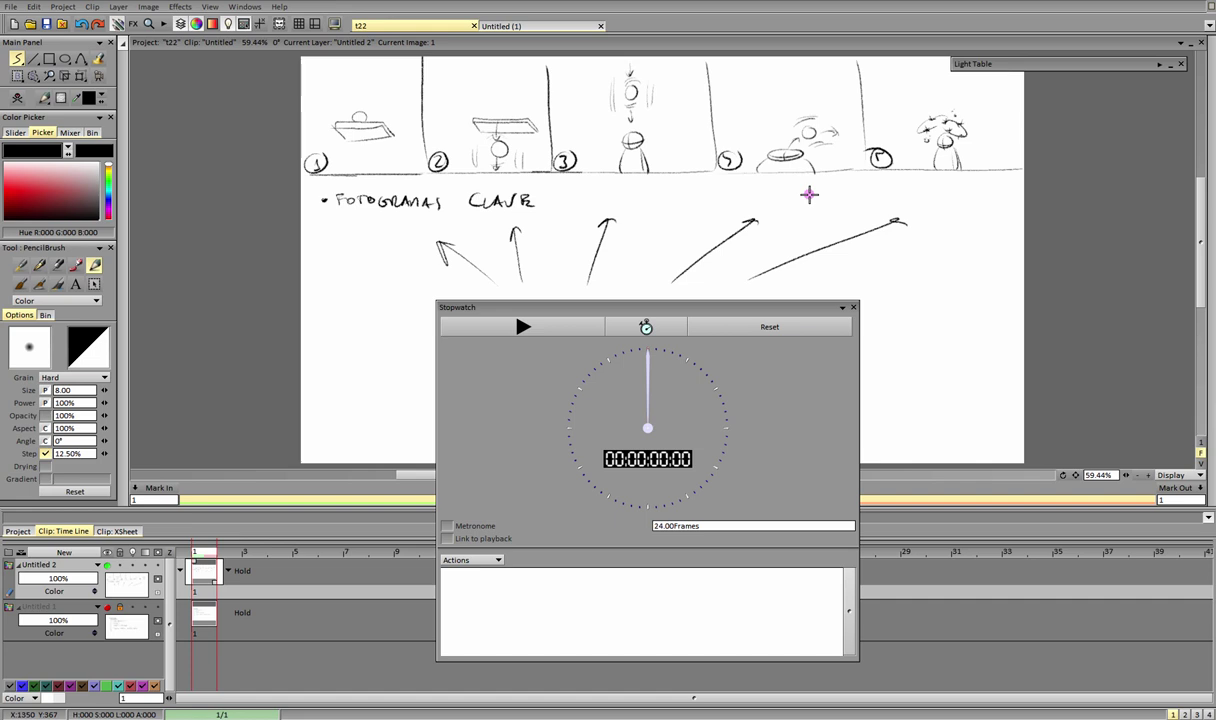
Step: Try drawing a stroke across beneath all the panels, and undo it along with the arrows pointing at the second to fifth panels
{"action": "left_click_drag", "start_coordinate": [1000, 183], "coordinate": [317, 187]}
{"action": "key", "text": "ctrl+z"}
{"action": "key", "text": "ctrl+z"}
{"action": "key", "text": "ctrl+z"}
{"action": "key", "text": "ctrl+z"}
{"action": "key", "text": "ctrl+z"}
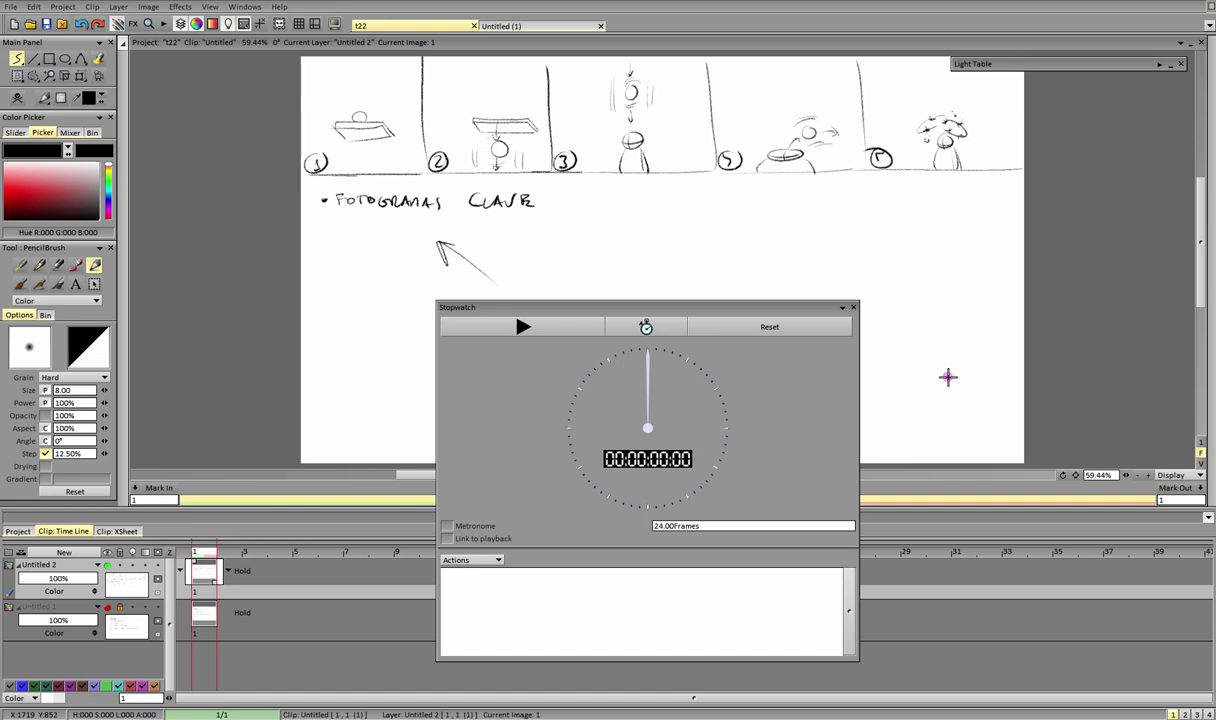
Step: Try circling the first panel's drawing and linking the five storyboard panels from one to the next with horizontal arrows
{"action": "mouse_move", "coordinate": [388, 113]}
{"action": "left_mouse_down"}
{"action": "mouse_move", "coordinate": [335, 145]}
{"action": "mouse_move", "coordinate": [402, 119]}
{"action": "mouse_move", "coordinate": [320, 119]}
{"action": "left_mouse_up"}
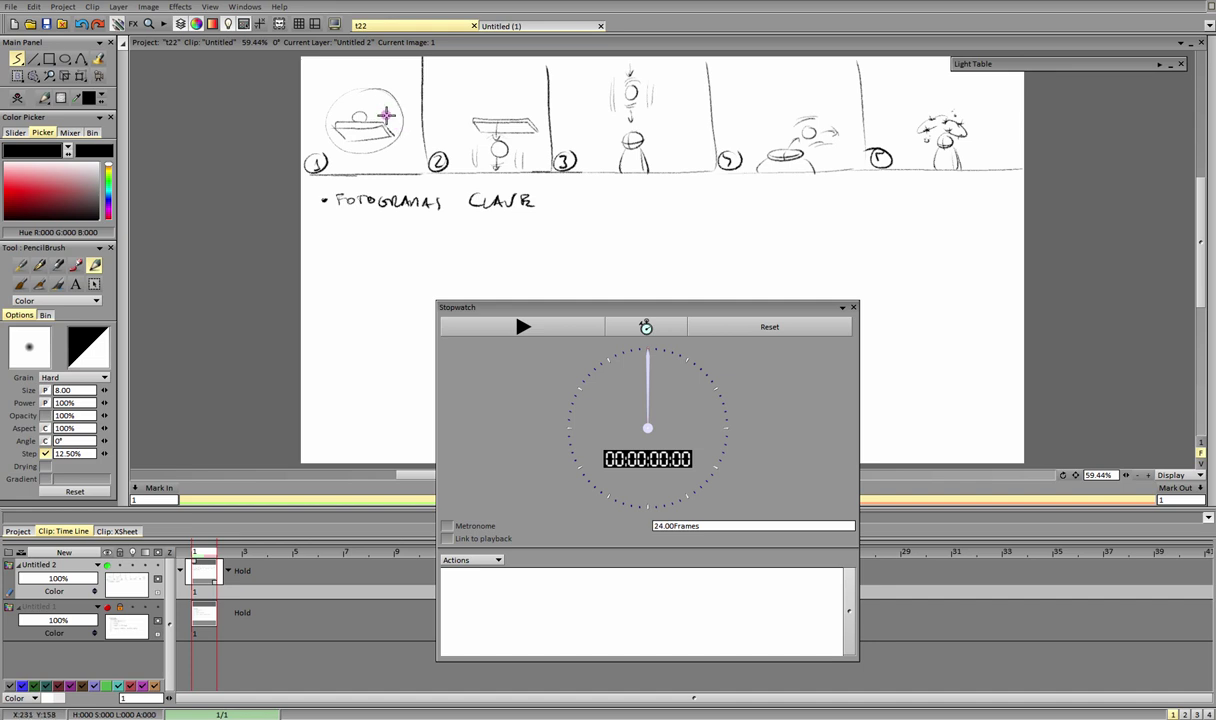
{"action": "left_click_drag", "start_coordinate": [405, 120], "coordinate": [432, 124]}
{"action": "left_click_drag", "start_coordinate": [540, 117], "coordinate": [583, 123]}
{"action": "left_click_drag", "start_coordinate": [700, 117], "coordinate": [746, 117]}
{"action": "left_click_drag", "start_coordinate": [741, 111], "coordinate": [741, 121]}
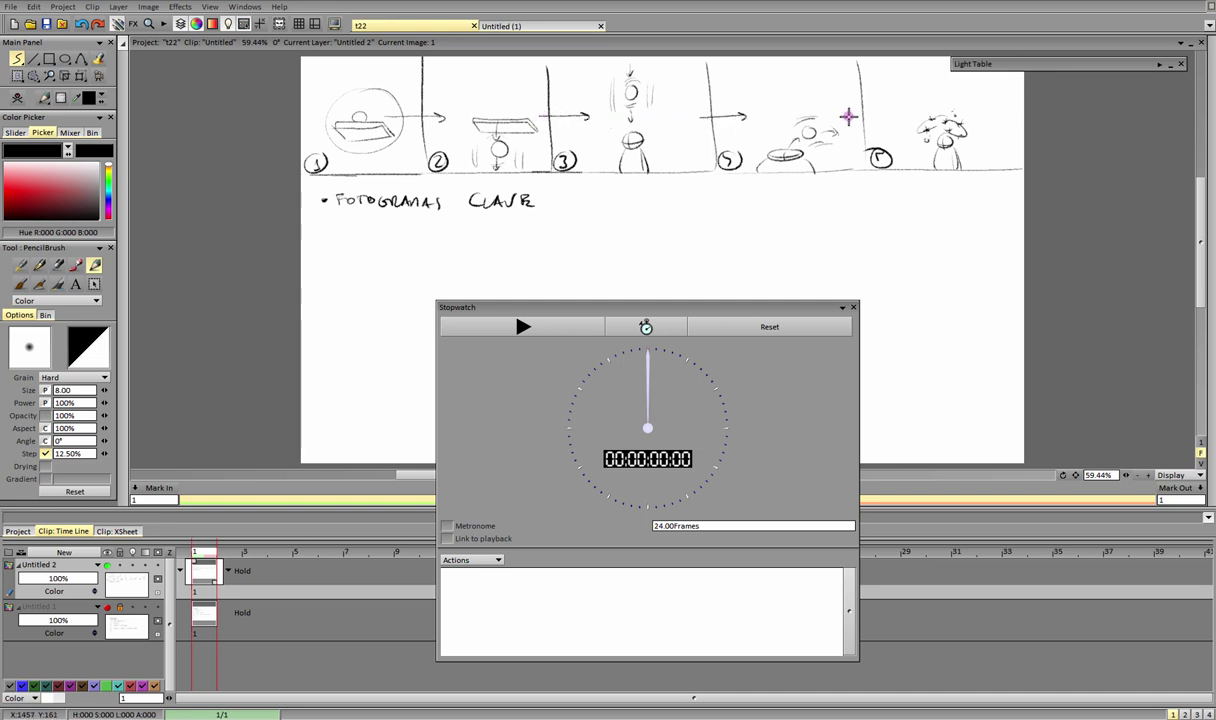
{"action": "left_click_drag", "start_coordinate": [850, 117], "coordinate": [887, 117]}
{"action": "left_click_drag", "start_coordinate": [886, 112], "coordinate": [886, 123]}
Step: Try drawing large loose circles around the sketches in all five storyboard panels
{"action": "left_click_drag", "start_coordinate": [355, 82], "coordinate": [377, 95]}
{"action": "mouse_move", "coordinate": [476, 111]}
{"action": "left_mouse_down"}
{"action": "mouse_move", "coordinate": [539, 138]}
{"action": "mouse_move", "coordinate": [518, 86]}
{"action": "left_mouse_up"}
{"action": "mouse_move", "coordinate": [636, 87]}
{"action": "left_mouse_down"}
{"action": "mouse_move", "coordinate": [680, 131]}
{"action": "mouse_move", "coordinate": [662, 89]}
{"action": "left_mouse_up"}
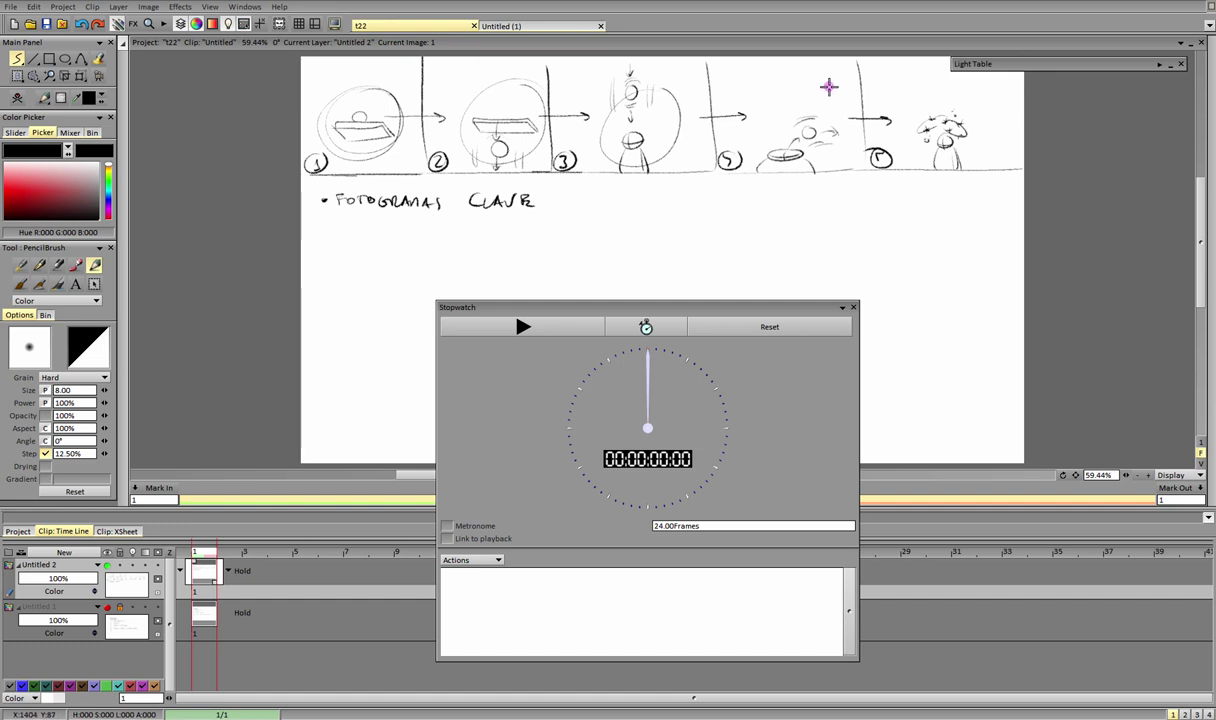
{"action": "left_click_drag", "start_coordinate": [828, 87], "coordinate": [830, 82]}
{"action": "left_click_drag", "start_coordinate": [962, 97], "coordinate": [978, 135]}
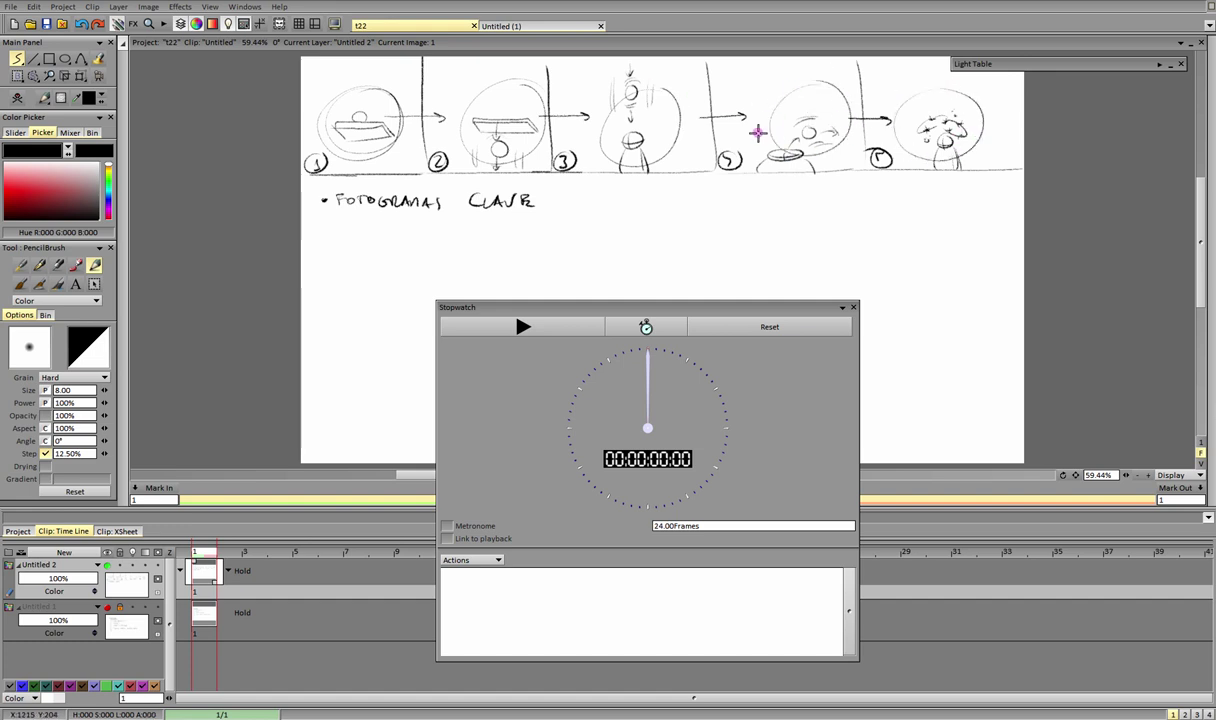
Step: Undo the circles and linking arrows over the panels, and move the Stopwatch slightly closer to the storyboard
{"action": "left_click_drag", "start_coordinate": [668, 306], "coordinate": [676, 291]}
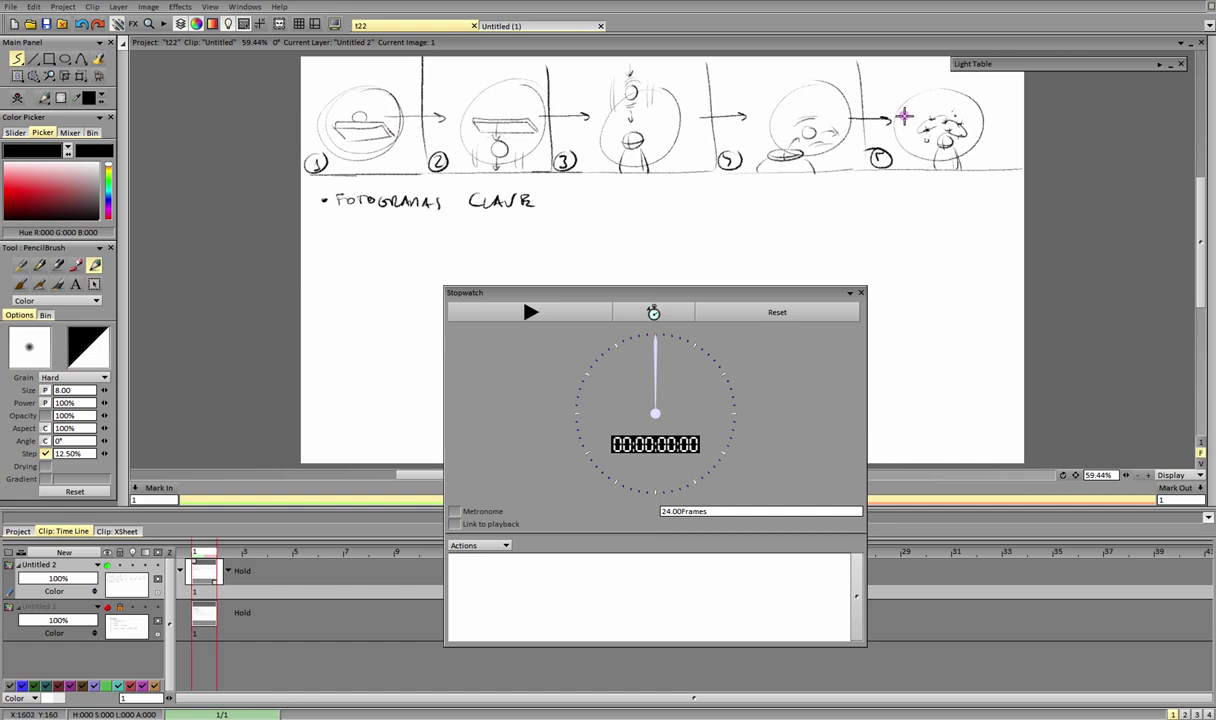
{"action": "key", "text": "ctrl+z"}
{"action": "key", "text": "ctrl+z"}
{"action": "key", "text": "ctrl+z"}
{"action": "key", "text": "ctrl+z"}
{"action": "key", "text": "ctrl+z"}
{"action": "key", "text": "ctrl+z"}
{"action": "key", "text": "ctrl+z"}
{"action": "key", "text": "ctrl+z"}
{"action": "key", "text": "ctrl+z"}
{"action": "left_click_drag", "start_coordinate": [602, 294], "coordinate": [596, 293]}
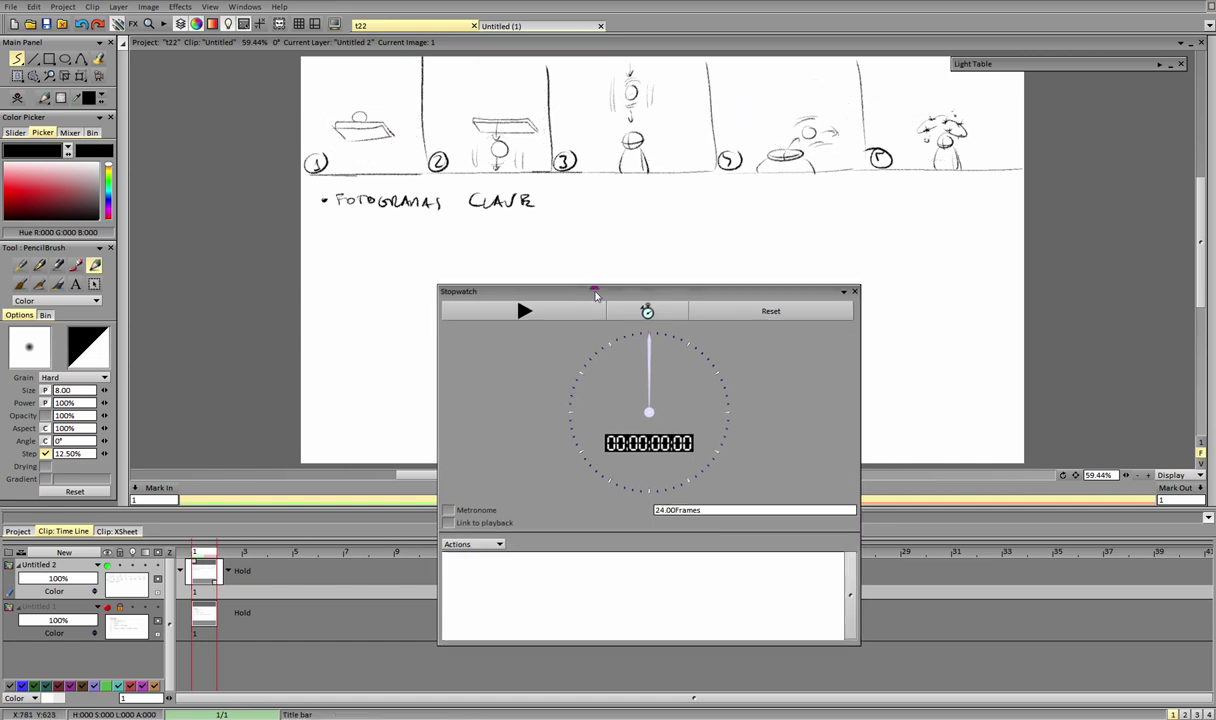
Step: Try drawing arrows on the canvas pointing down at the Stopwatch's play and capture controls, and undo them
{"action": "mouse_move", "coordinate": [523, 251]}
{"action": "left_mouse_down"}
{"action": "mouse_move", "coordinate": [523, 275]}
{"action": "mouse_move", "coordinate": [529, 265]}
{"action": "left_mouse_up"}
{"action": "mouse_move", "coordinate": [648, 247]}
{"action": "left_mouse_down"}
{"action": "mouse_move", "coordinate": [647, 273]}
{"action": "mouse_move", "coordinate": [655, 264]}
{"action": "left_mouse_up"}
{"action": "key", "text": "ctrl+z"}
{"action": "key", "text": "ctrl+z"}
{"action": "key", "text": "ctrl+z"}
{"action": "key", "text": "ctrl+z"}
Step: Try drawing curved strokes leading from the second panel through to the fifth, and undo them
{"action": "mouse_move", "coordinate": [536, 131]}
{"action": "left_mouse_down"}
{"action": "mouse_move", "coordinate": [558, 110]}
{"action": "mouse_move", "coordinate": [597, 135]}
{"action": "left_mouse_up"}
{"action": "mouse_move", "coordinate": [682, 143]}
{"action": "left_mouse_down"}
{"action": "mouse_move", "coordinate": [728, 99]}
{"action": "mouse_move", "coordinate": [760, 132]}
{"action": "left_mouse_up"}
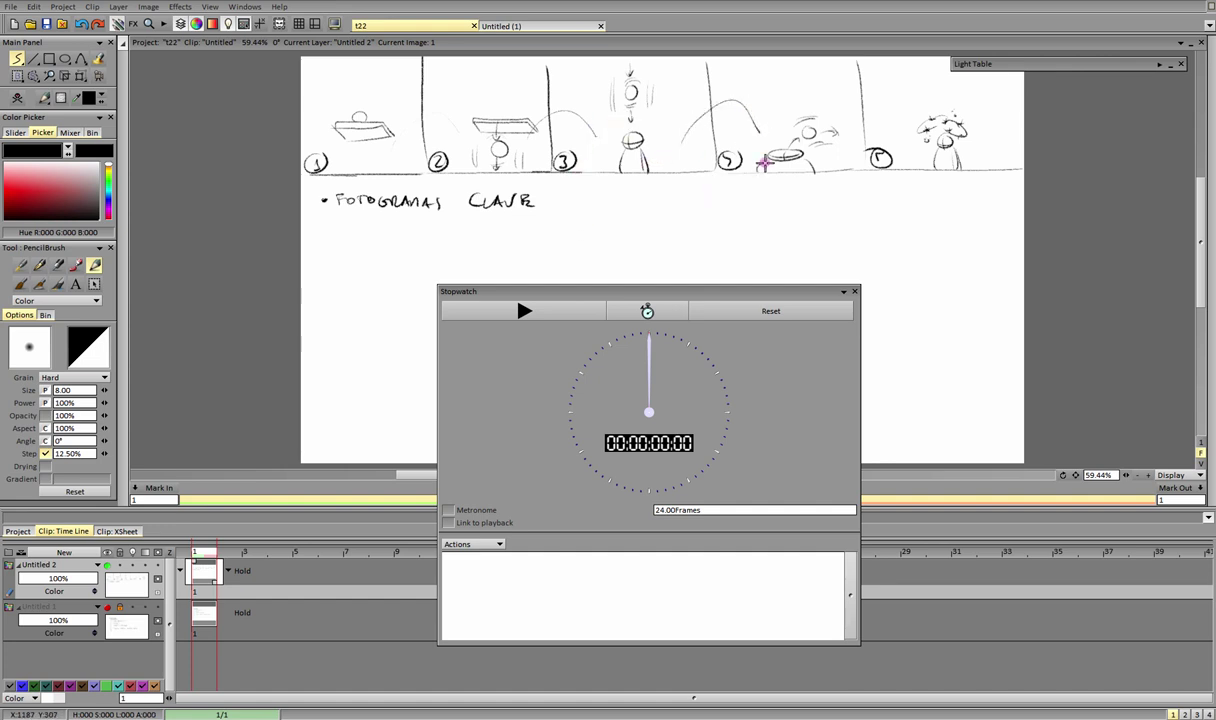
{"action": "mouse_move", "coordinate": [852, 133]}
{"action": "left_mouse_down"}
{"action": "mouse_move", "coordinate": [880, 95]}
{"action": "mouse_move", "coordinate": [908, 118]}
{"action": "left_mouse_up"}
{"action": "key", "text": "ctrl+z"}
{"action": "key", "text": "ctrl+z"}
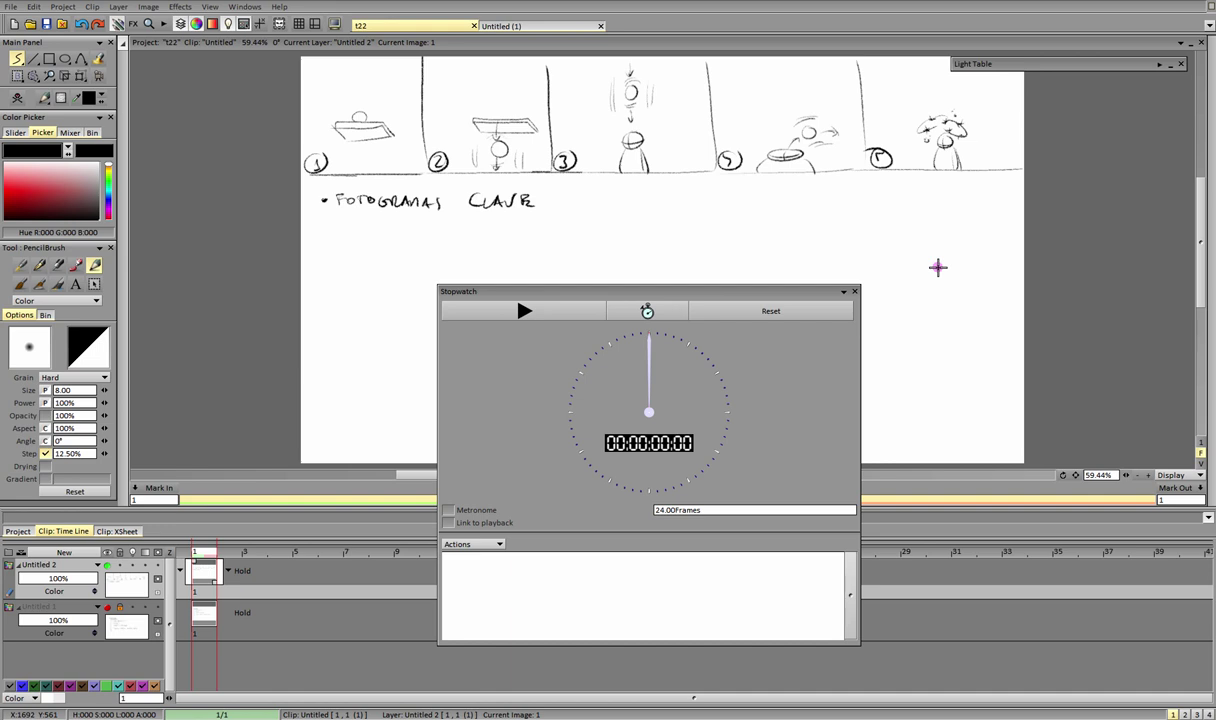
Step: Try drawing a single arrow down toward the Stopwatch's capture control, and undo it
{"action": "left_click_drag", "start_coordinate": [643, 237], "coordinate": [644, 275]}
{"action": "mouse_move", "coordinate": [636, 259]}
{"action": "left_mouse_down"}
{"action": "mouse_move", "coordinate": [652, 258]}
{"action": "mouse_move", "coordinate": [647, 245]}
{"action": "left_mouse_up"}
{"action": "key", "text": "ctrl+z"}
{"action": "key", "text": "ctrl+z"}
Step: Undo the trial stroke over the first panel's ball and draw a small solid play triangle above it
{"action": "mouse_move", "coordinate": [341, 105]}
{"action": "left_mouse_down"}
{"action": "mouse_move", "coordinate": [388, 107]}
{"action": "mouse_move", "coordinate": [378, 105]}
{"action": "left_mouse_up"}
{"action": "key", "text": "ctrl+z"}
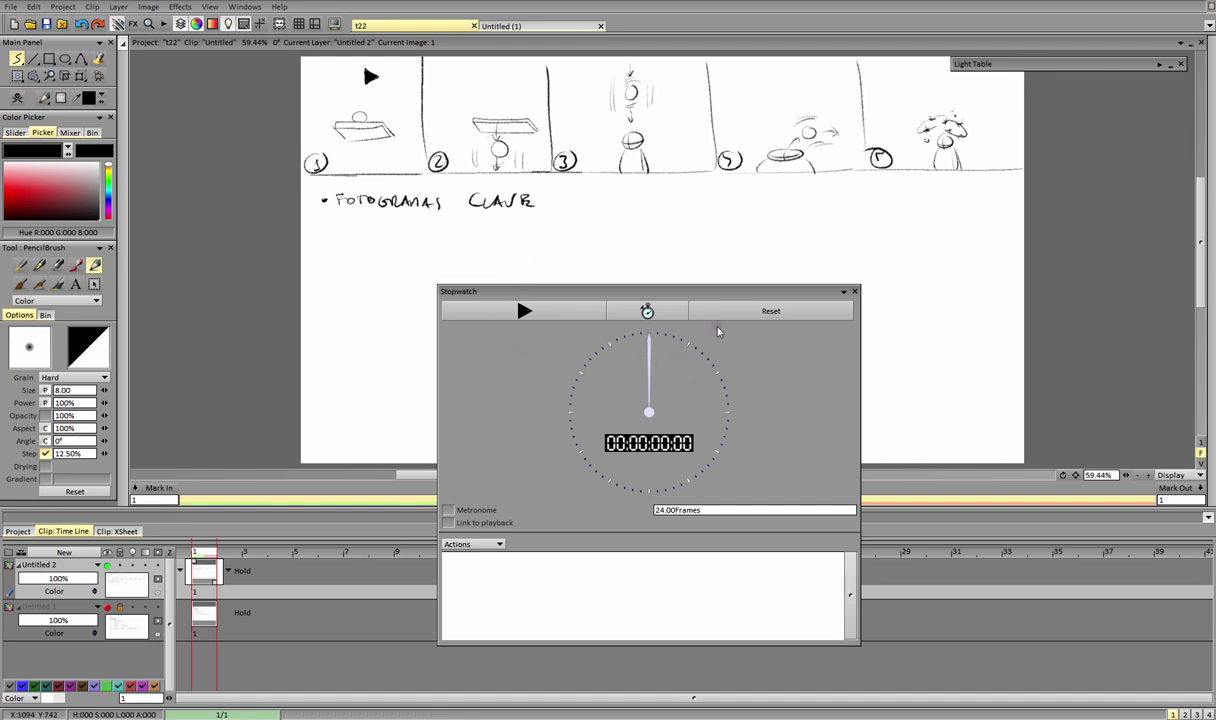
Step: Draw an empty circle on the canvas just above the Stopwatch, undoing the clock-hand strokes inside it
{"action": "mouse_move", "coordinate": [651, 212]}
{"action": "left_mouse_down"}
{"action": "mouse_move", "coordinate": [645, 224]}
{"action": "mouse_move", "coordinate": [662, 228]}
{"action": "mouse_move", "coordinate": [645, 234]}
{"action": "left_mouse_up"}
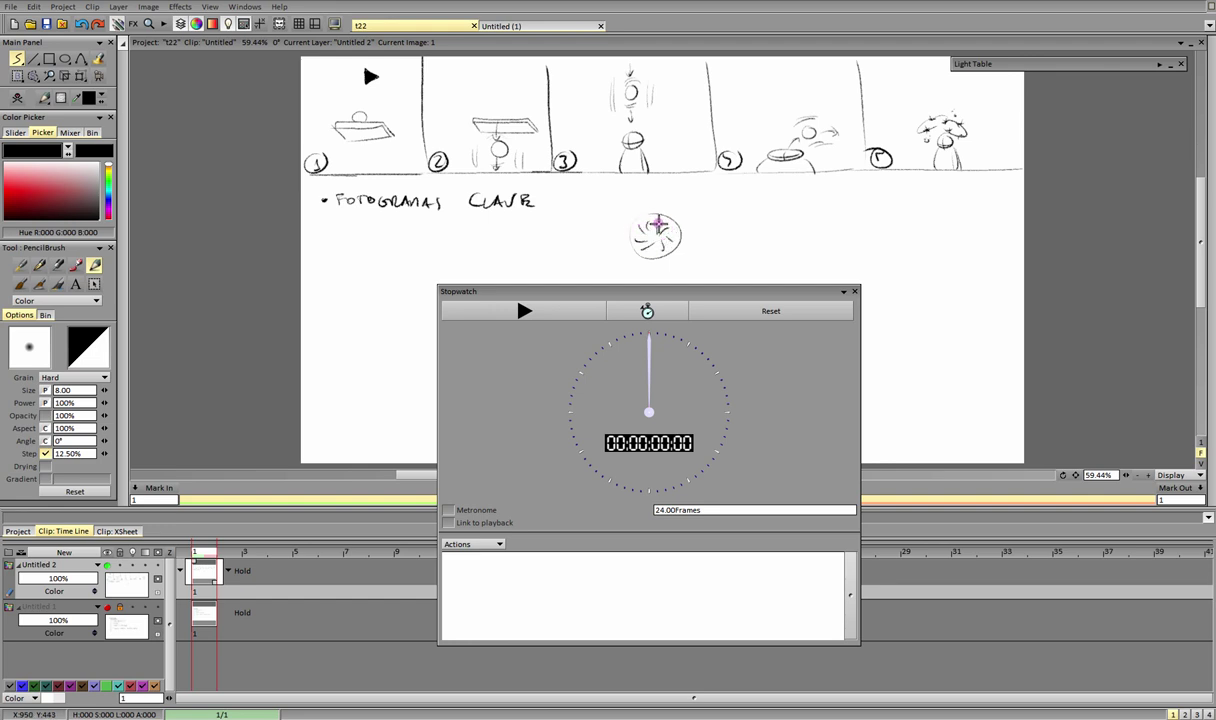
{"action": "key", "text": "ctrl+z"}
{"action": "key", "text": "ctrl+z"}
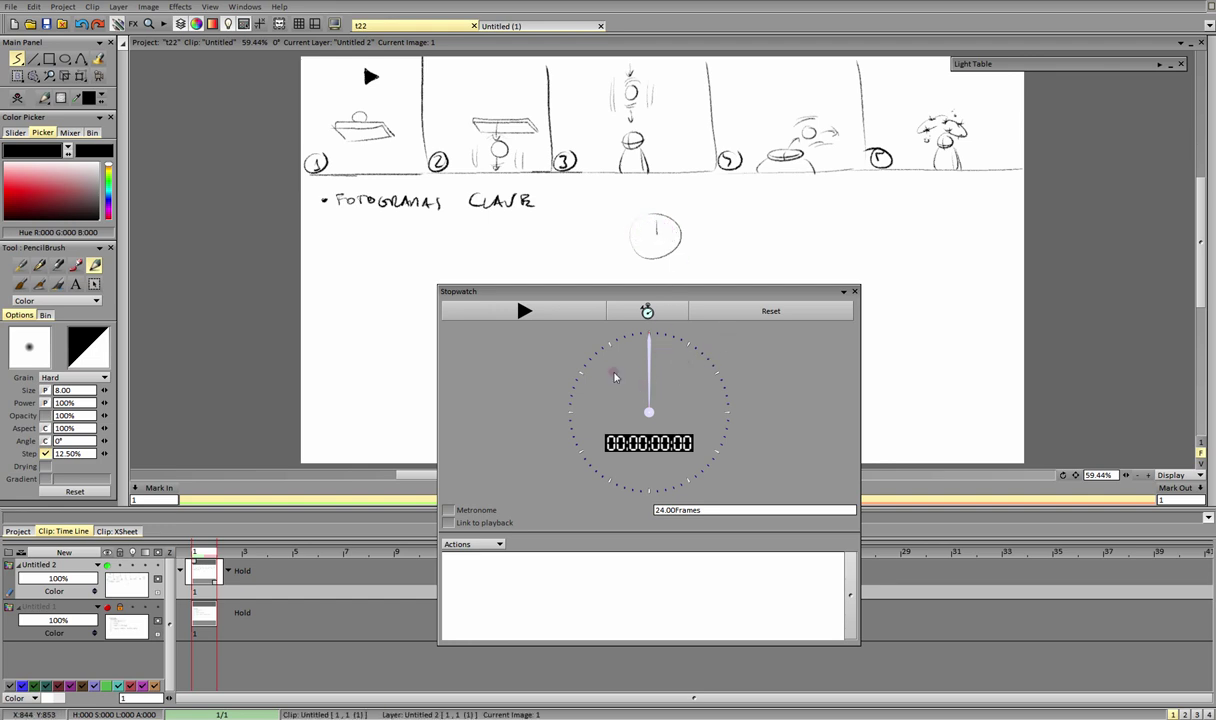
Step: Run the Stopwatch for a few seconds, pause it and reset it to zero
{"action": "left_click", "coordinate": [572, 313]}
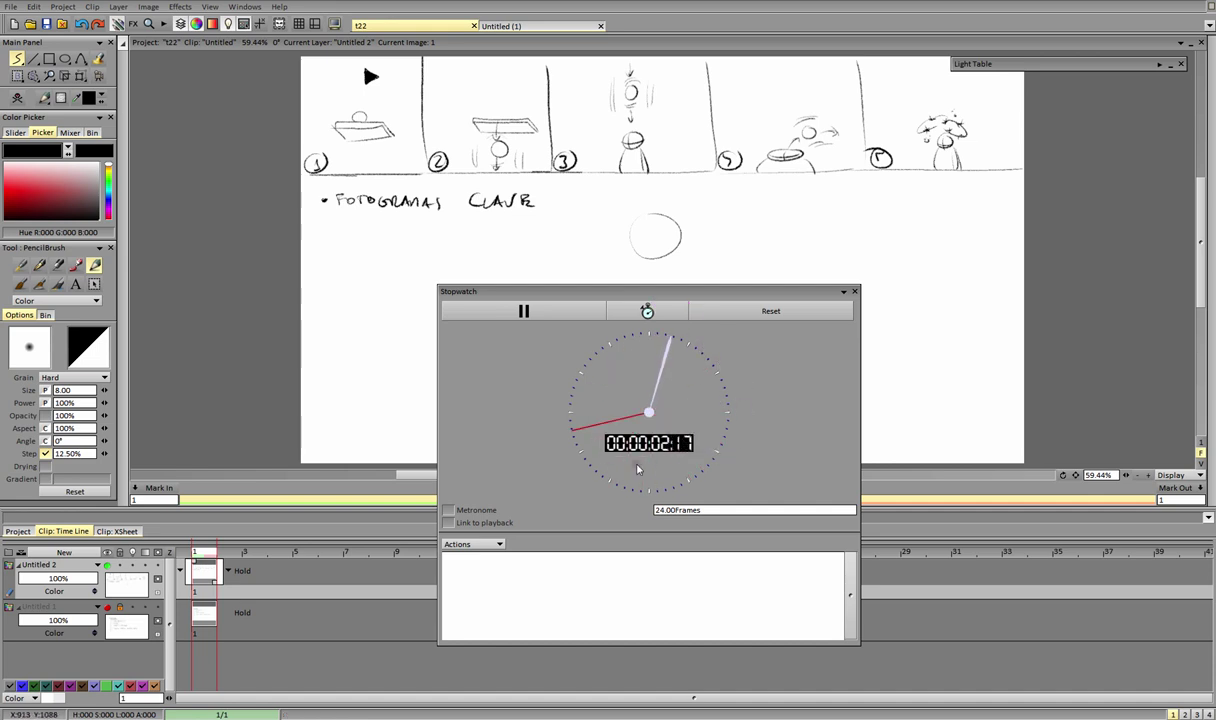
{"action": "left_click", "coordinate": [592, 306]}
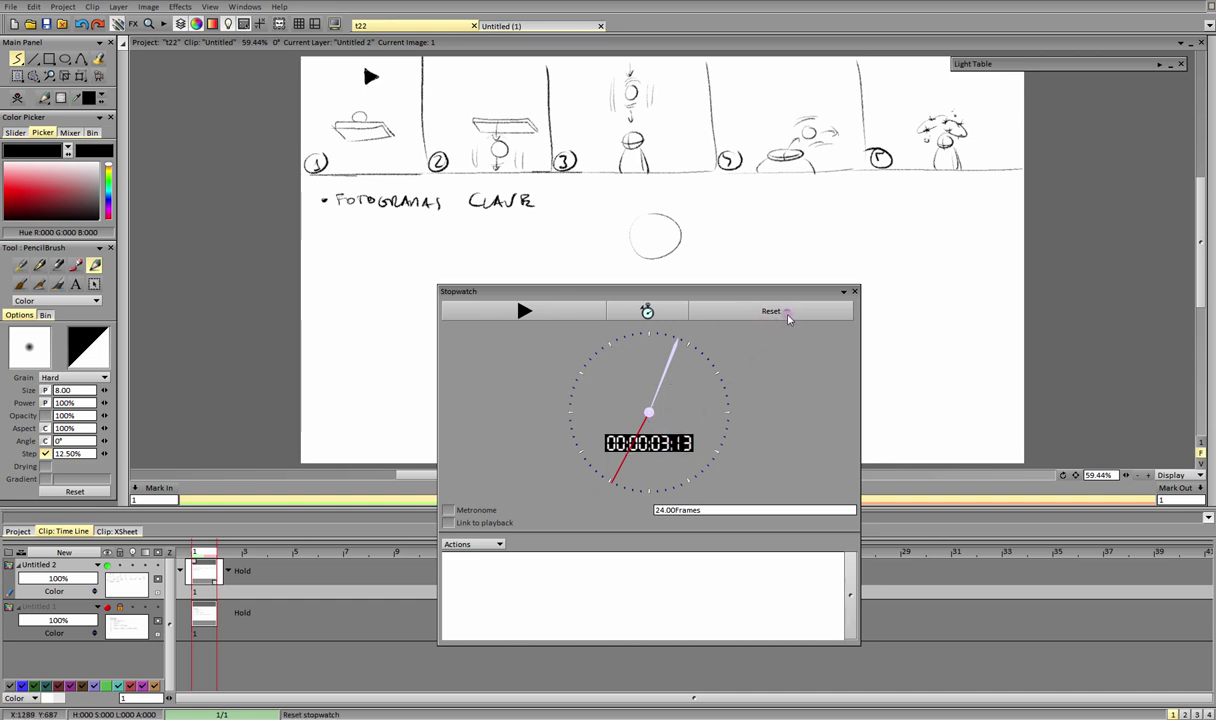
{"action": "left_click", "coordinate": [750, 308]}
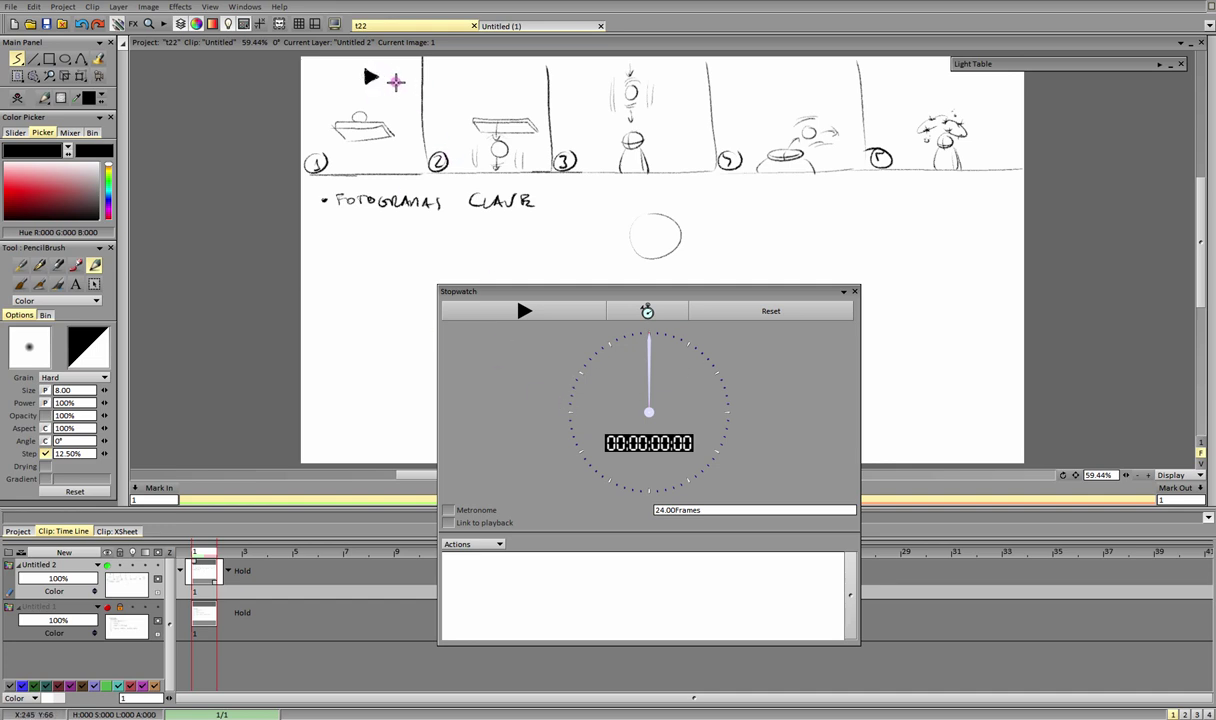
Step: Try drawing an arrow from the first panel's play triangle to the second panel, and undo it
{"action": "left_click_drag", "start_coordinate": [392, 84], "coordinate": [474, 85]}
{"action": "left_click_drag", "start_coordinate": [461, 78], "coordinate": [462, 92]}
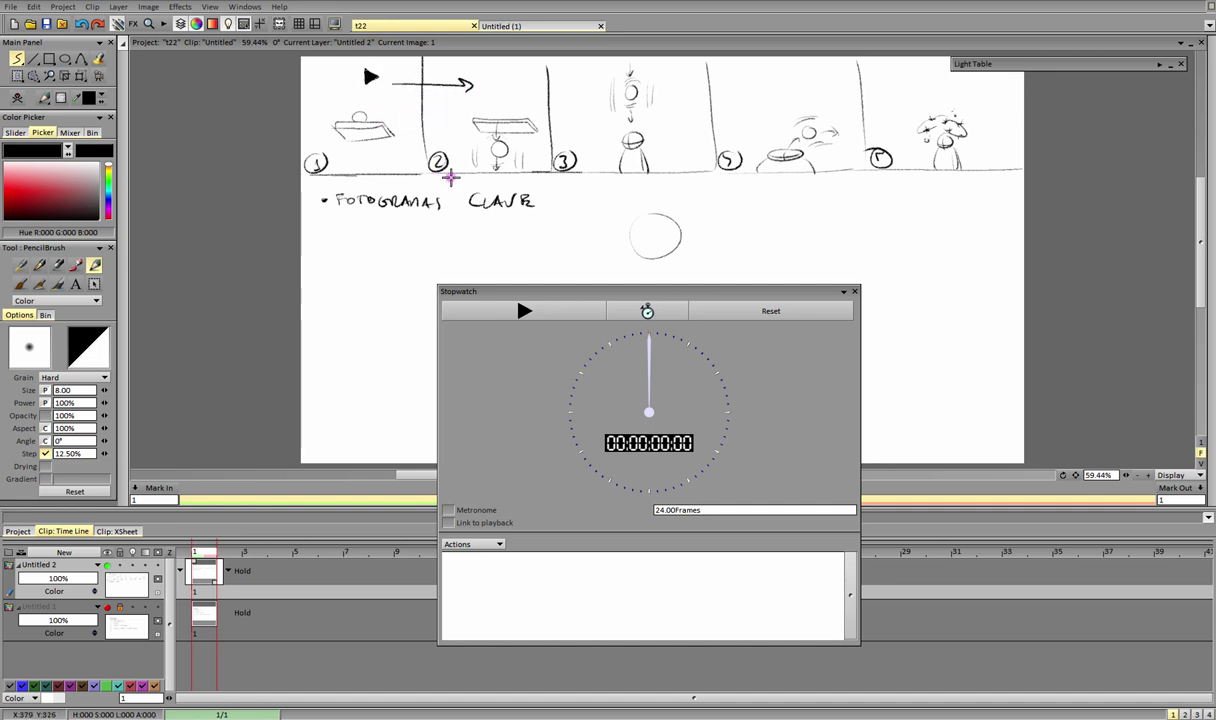
{"action": "left_click_drag", "start_coordinate": [396, 127], "coordinate": [436, 115]}
{"action": "key", "text": "ctrl+z"}
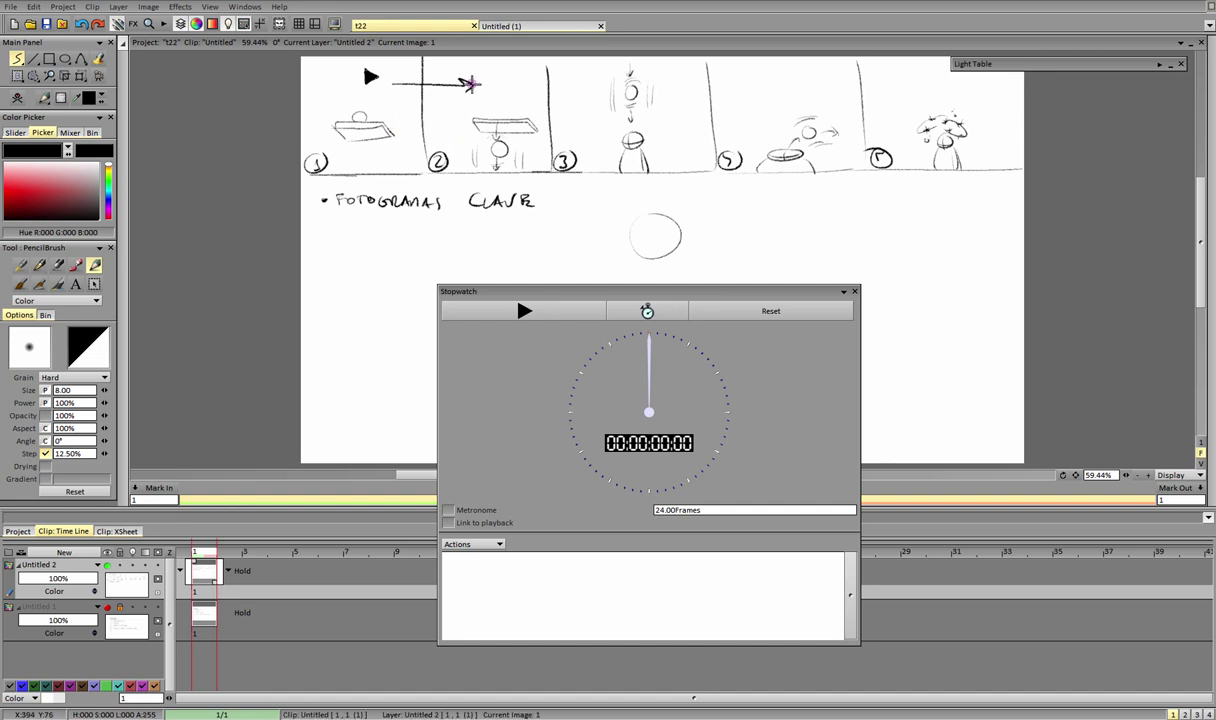
{"action": "key", "text": "ctrl+z"}
Step: Draw a small stopwatch symbol above the second panel's sketch, undoing the extra arrow aimed at the capture control
{"action": "mouse_move", "coordinate": [506, 72]}
{"action": "left_mouse_down"}
{"action": "mouse_move", "coordinate": [497, 85]}
{"action": "mouse_move", "coordinate": [506, 74]}
{"action": "left_mouse_up"}
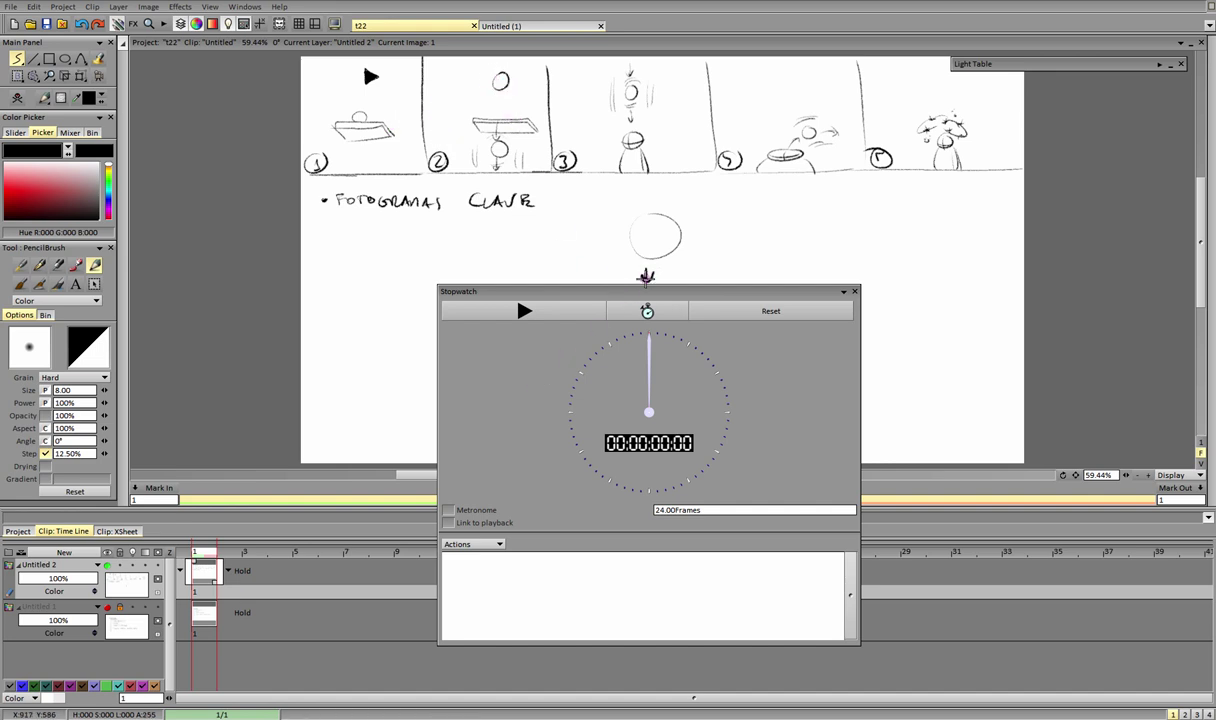
{"action": "left_click_drag", "start_coordinate": [647, 244], "coordinate": [645, 279]}
{"action": "key", "text": "ctrl+z"}
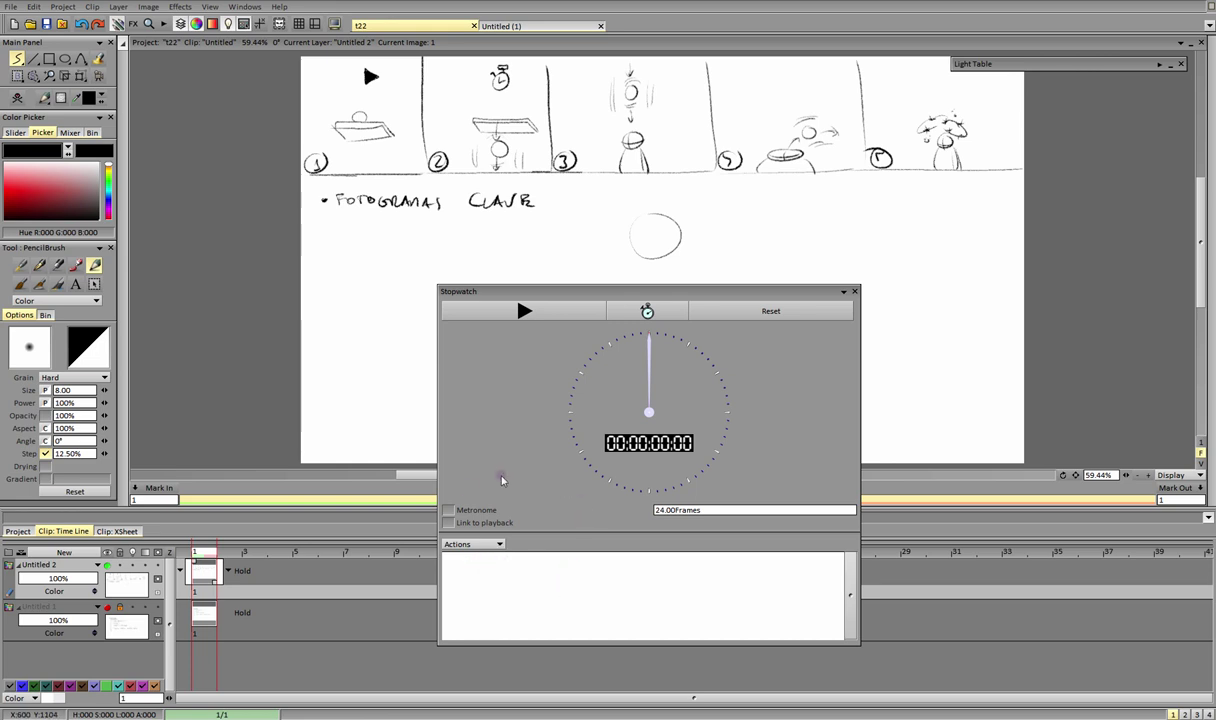
Step: Start the Stopwatch, capture a first time while it runs and examine the recorded entry
{"action": "left_click", "coordinate": [528, 309]}
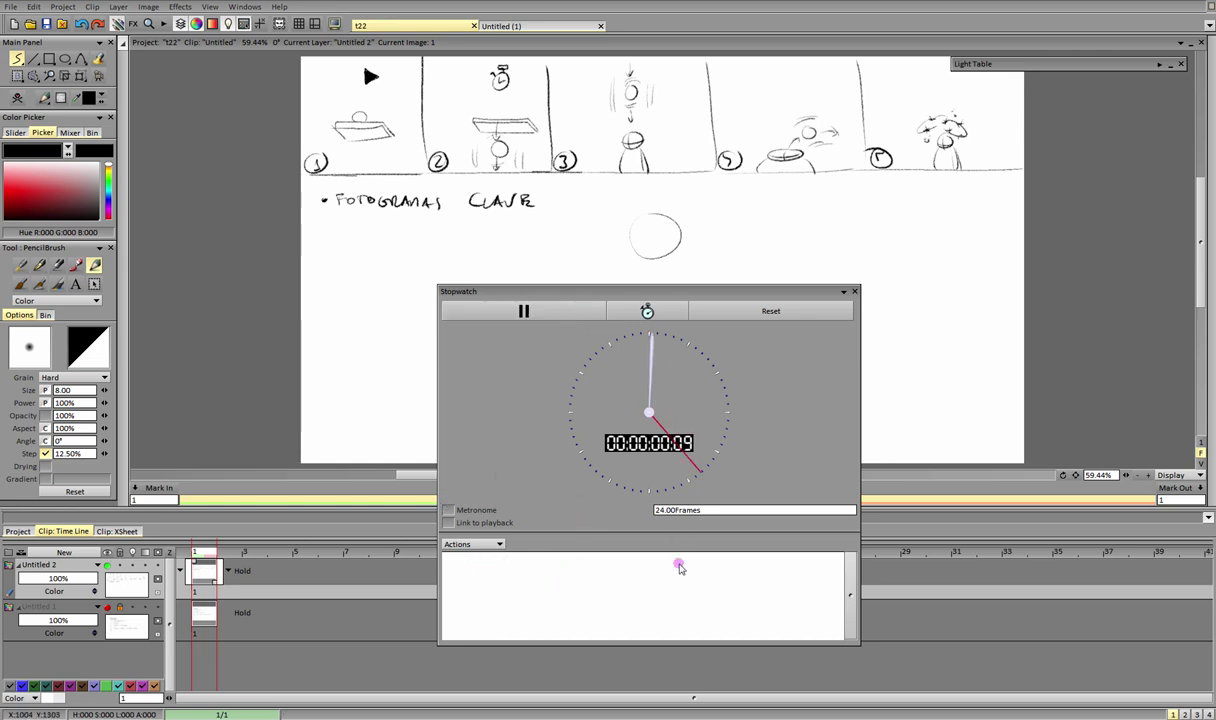
{"action": "left_click", "coordinate": [659, 313]}
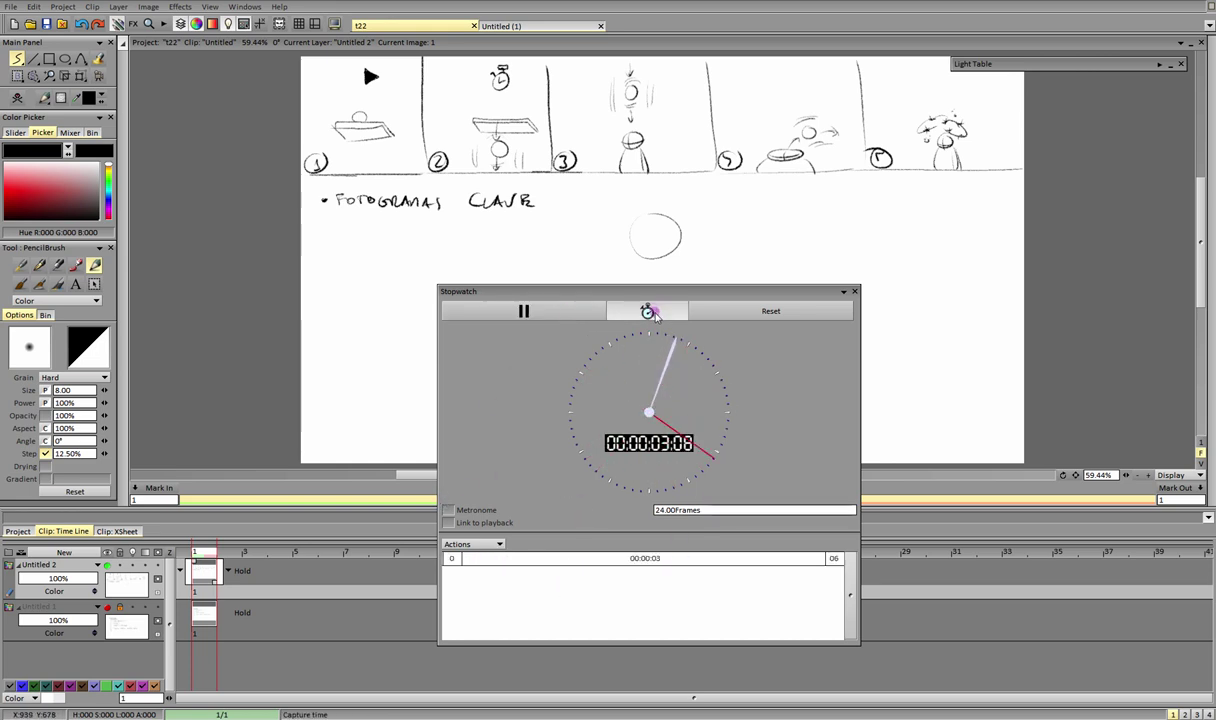
{"action": "left_click", "coordinate": [676, 309]}
{"action": "left_click", "coordinate": [670, 562]}
{"action": "left_click", "coordinate": [535, 560]}
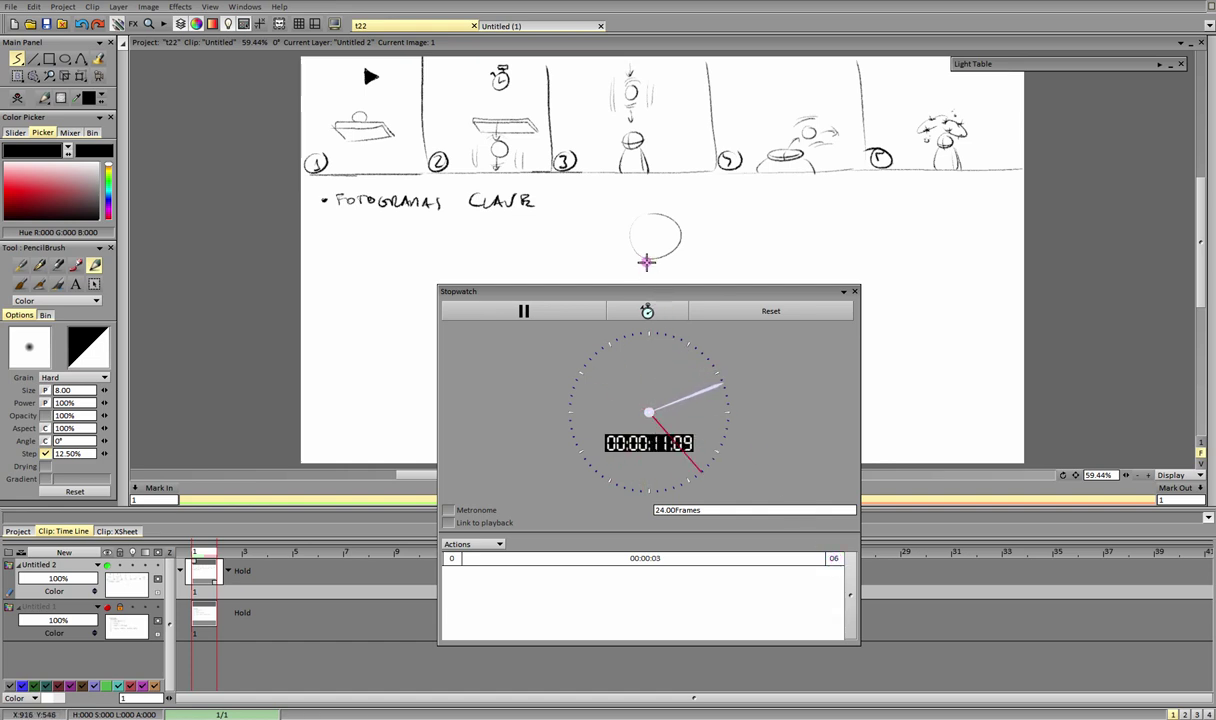
Step: Point an arrow at the capture control, then record a second time and pause the Stopwatch
{"action": "mouse_move", "coordinate": [648, 264]}
{"action": "left_mouse_down"}
{"action": "mouse_move", "coordinate": [648, 279]}
{"action": "mouse_move", "coordinate": [654, 271]}
{"action": "left_mouse_up"}
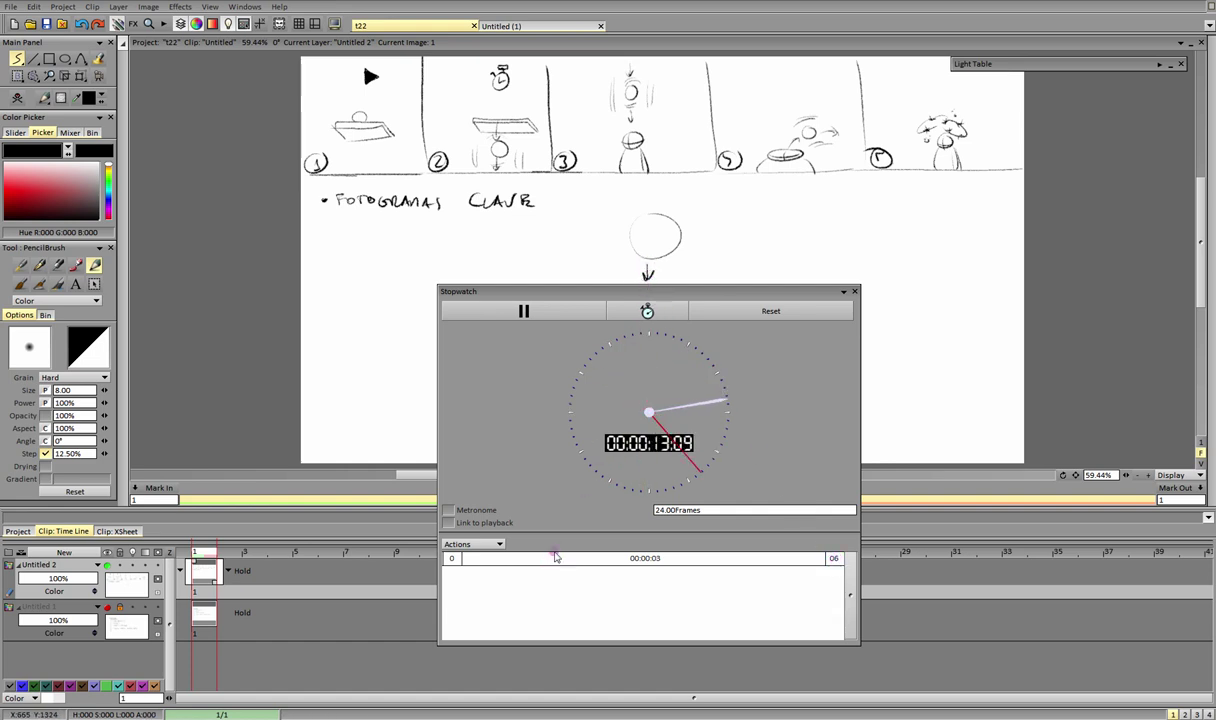
{"action": "left_click", "coordinate": [669, 312]}
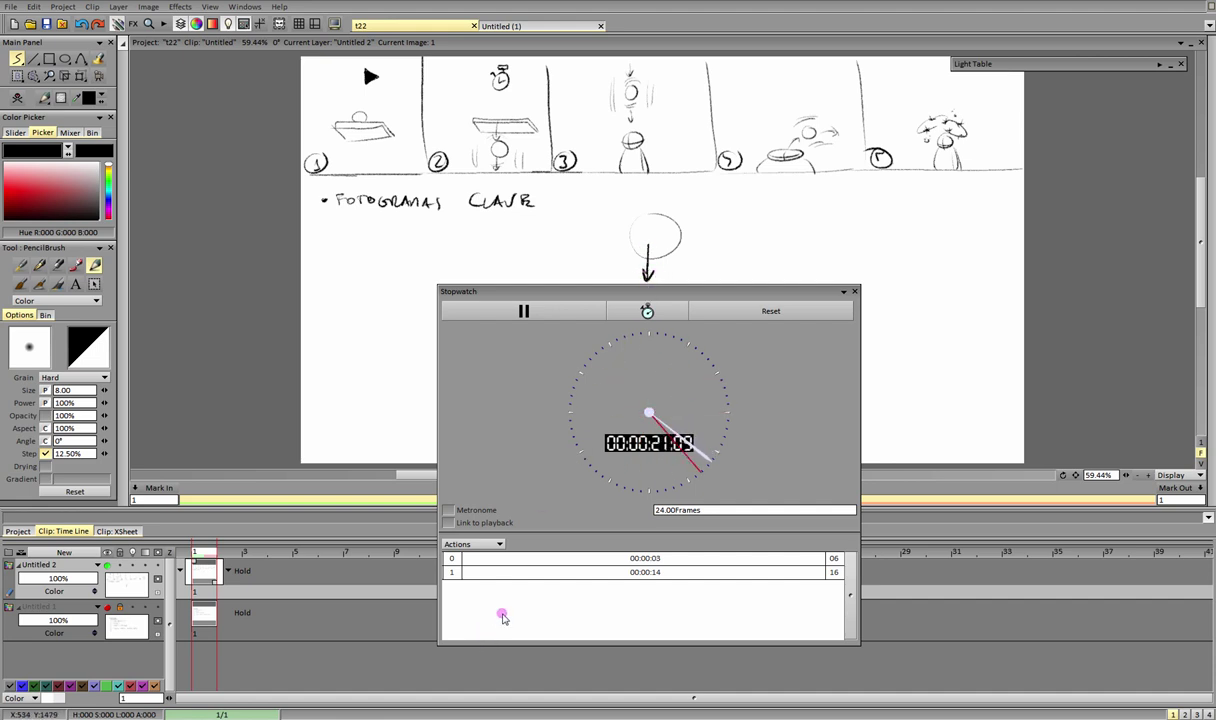
{"action": "left_click", "coordinate": [563, 315]}
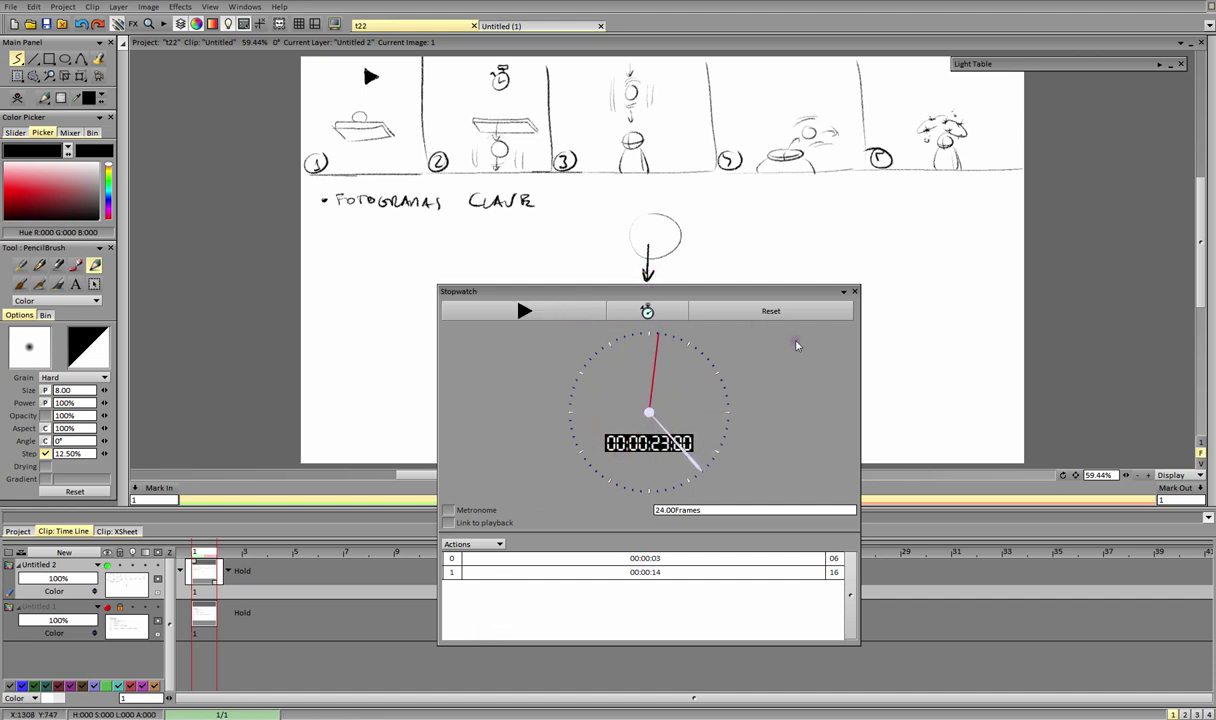
Step: Clear the list of captured times and reset the Stopwatch to zero
{"action": "right_click", "coordinate": [491, 557]}
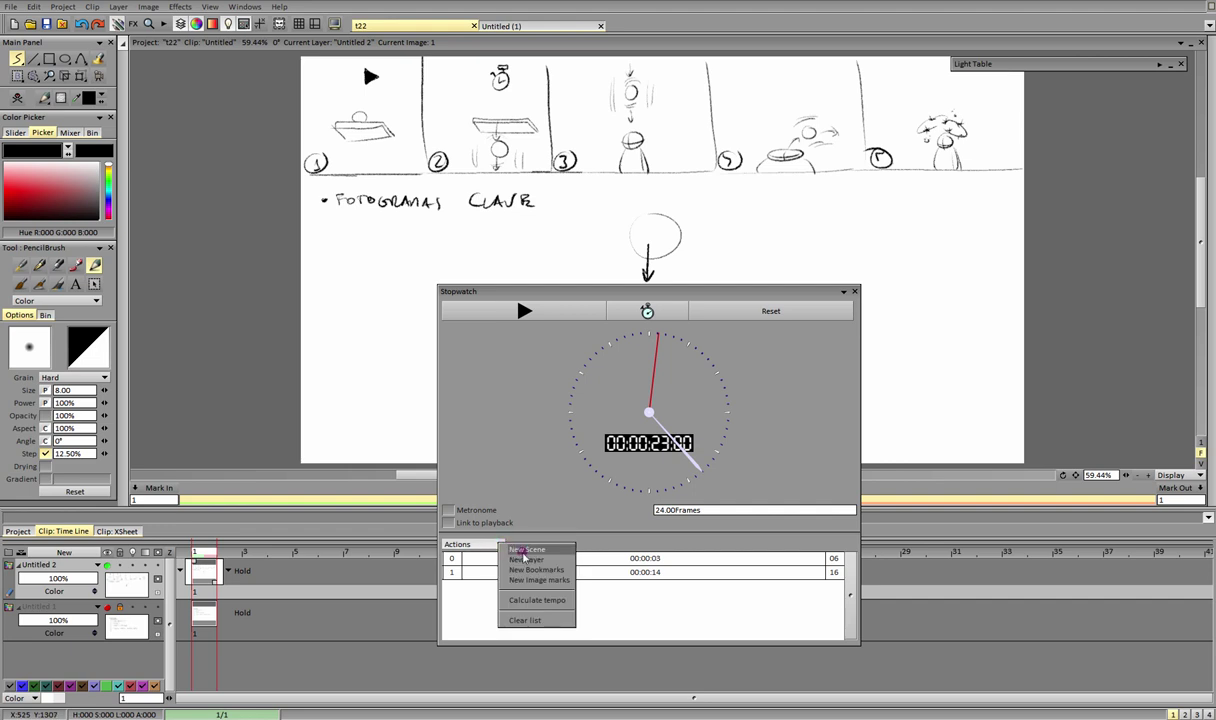
{"action": "left_click", "coordinate": [546, 620]}
{"action": "left_click", "coordinate": [764, 312]}
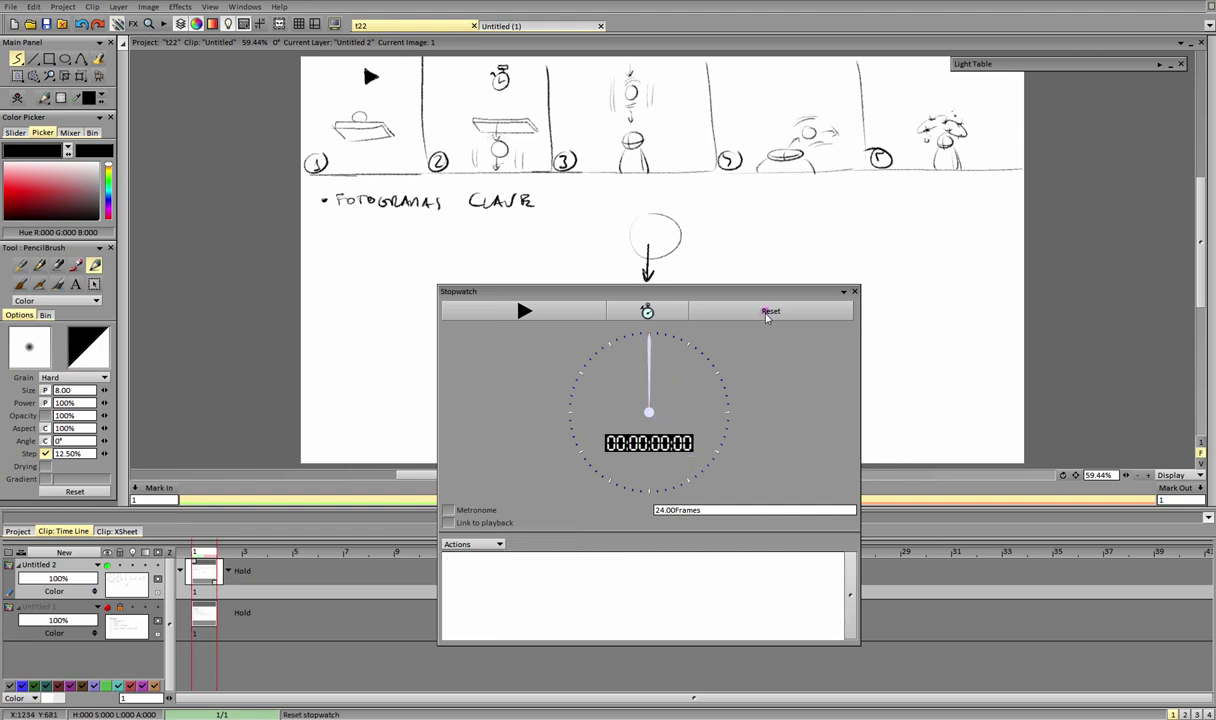
Step: Undo the arrow pointing down at the Stopwatch's capture control, keeping the circle above it
{"action": "left_click_drag", "start_coordinate": [702, 293], "coordinate": [703, 292]}
{"action": "key", "text": "ctrl+z"}
{"action": "key", "text": "ctrl+z"}
{"action": "key", "text": "ctrl+z"}
{"action": "key", "text": "ctrl+z"}
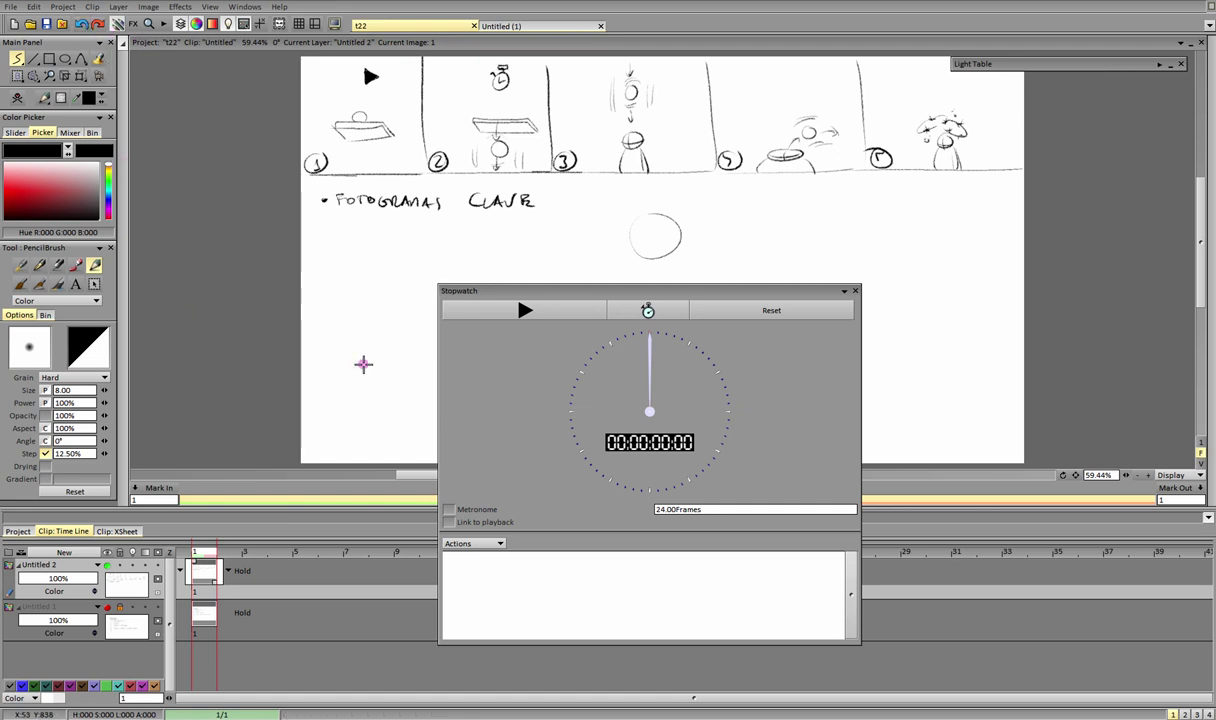
Step: Try circling the second panel's stopwatch symbol and the third panel's sketch with an arrow between them, and undo it all
{"action": "mouse_move", "coordinate": [492, 62]}
{"action": "left_mouse_down"}
{"action": "mouse_move", "coordinate": [528, 78]}
{"action": "mouse_move", "coordinate": [490, 64]}
{"action": "left_mouse_up"}
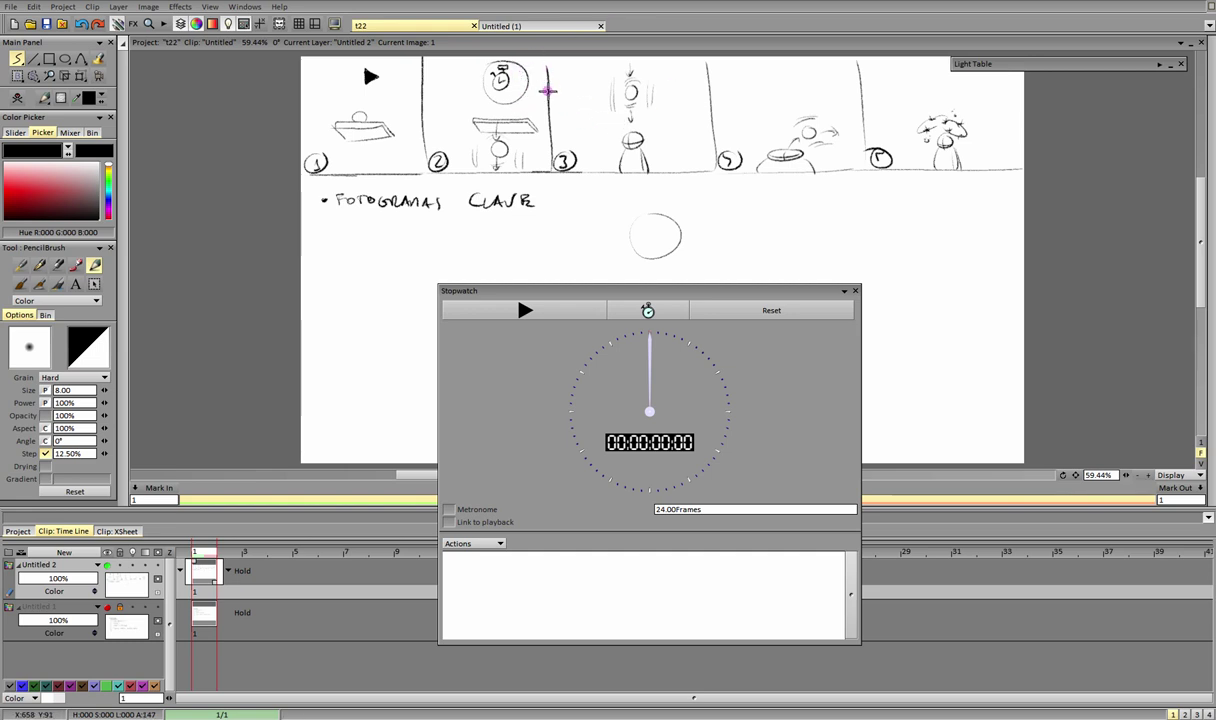
{"action": "left_click_drag", "start_coordinate": [524, 82], "coordinate": [571, 88]}
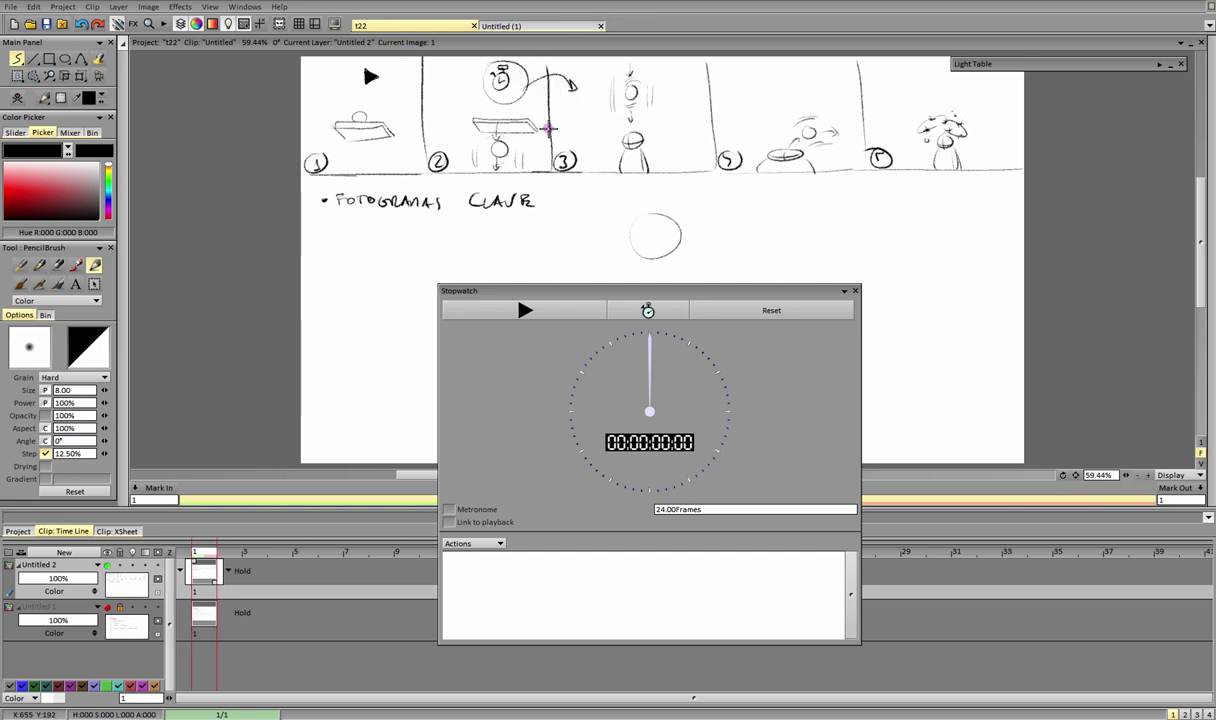
{"action": "left_click_drag", "start_coordinate": [682, 75], "coordinate": [588, 140]}
{"action": "key", "text": "ctrl+z"}
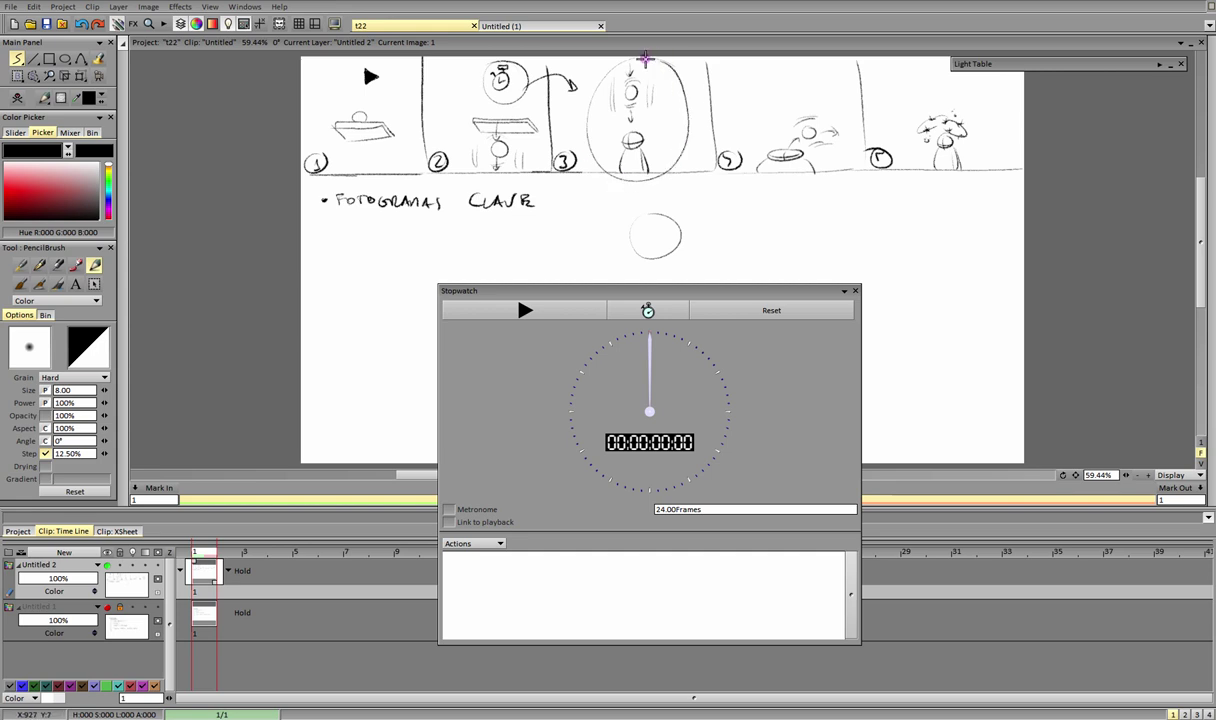
{"action": "key", "text": "ctrl+z"}
{"action": "key", "text": "ctrl+z"}
Step: Draw small stopwatch symbols atop the third, fourth and fifth panels, and a dark stroke along the fifth panel's baseline
{"action": "left_click_drag", "start_coordinate": [686, 76], "coordinate": [686, 69]}
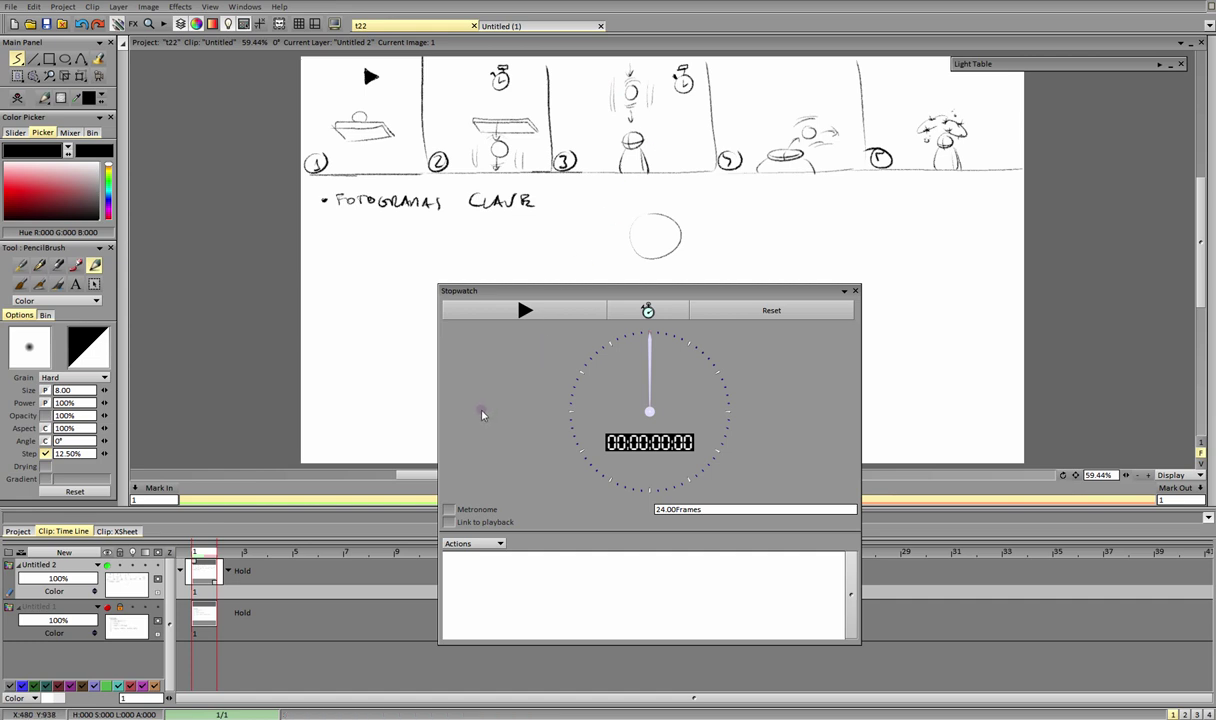
{"action": "left_click_drag", "start_coordinate": [693, 104], "coordinate": [737, 104]}
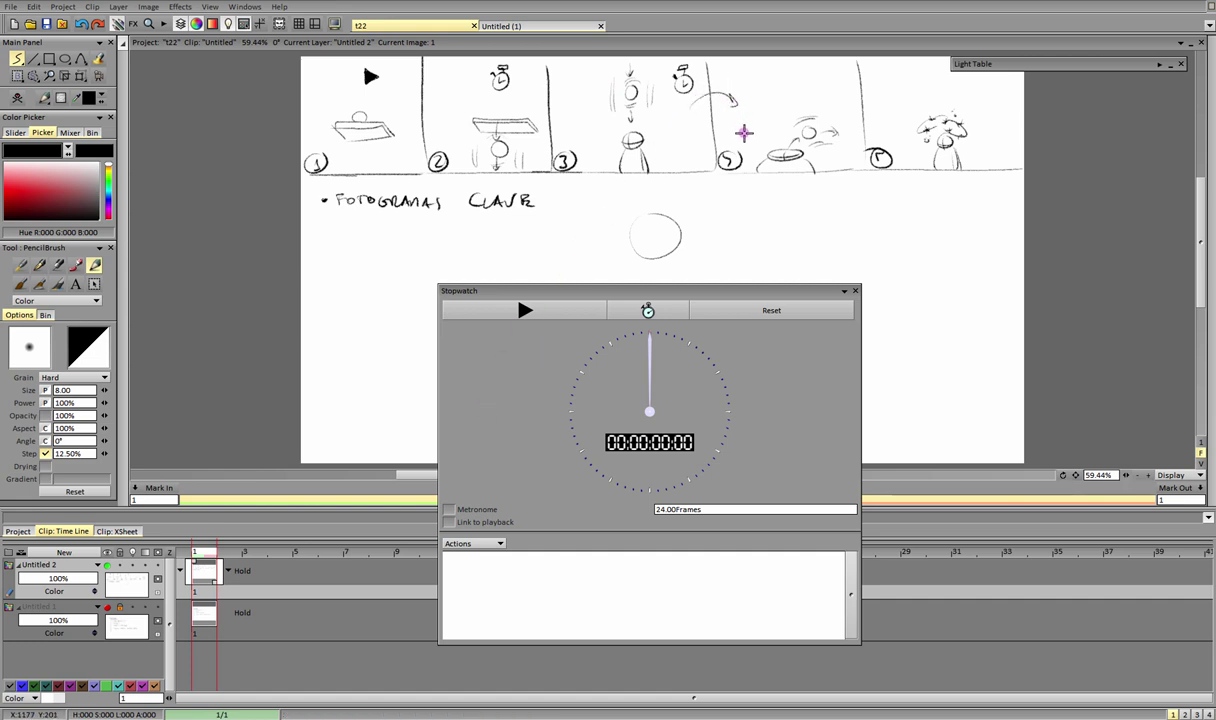
{"action": "key", "text": "ctrl+z"}
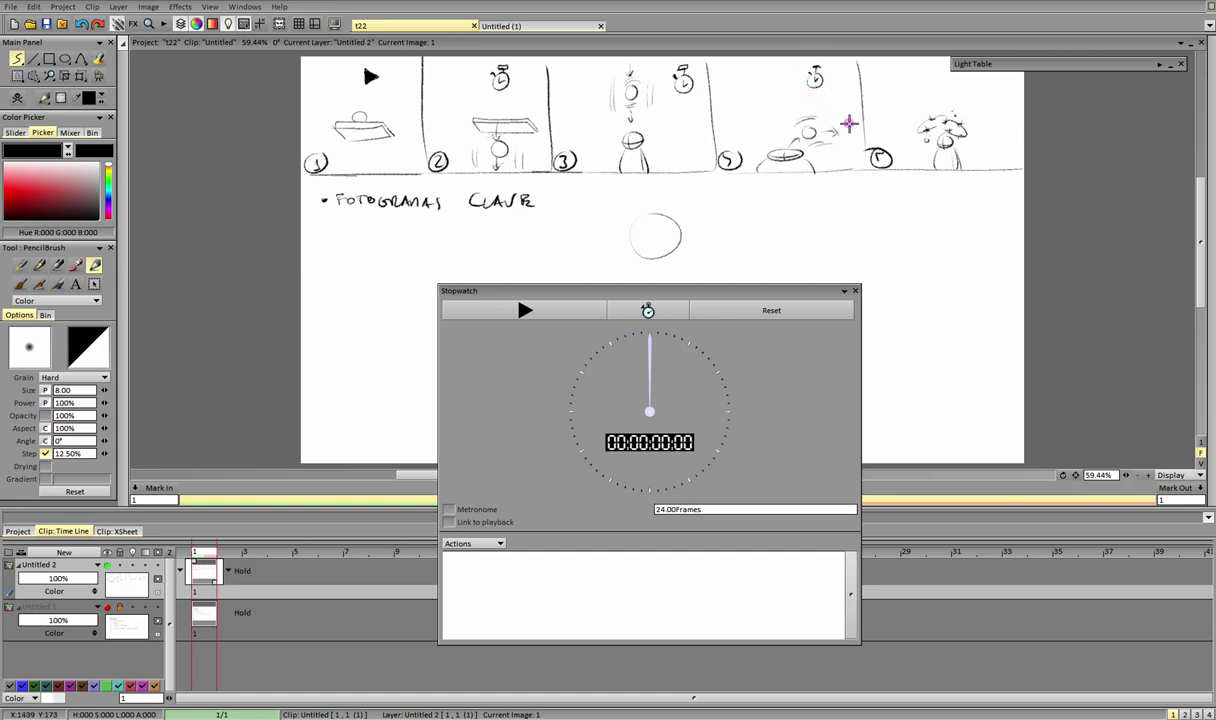
{"action": "left_click_drag", "start_coordinate": [926, 84], "coordinate": [928, 76]}
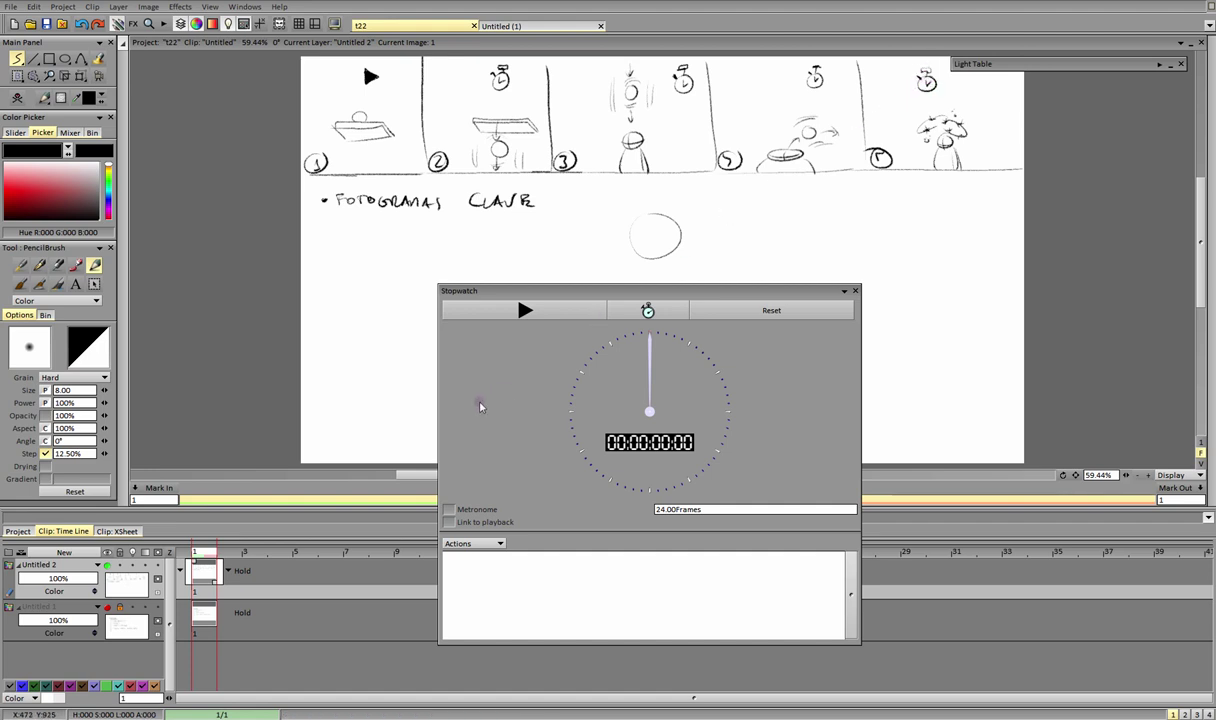
{"action": "left_click_drag", "start_coordinate": [838, 170], "coordinate": [1031, 166]}
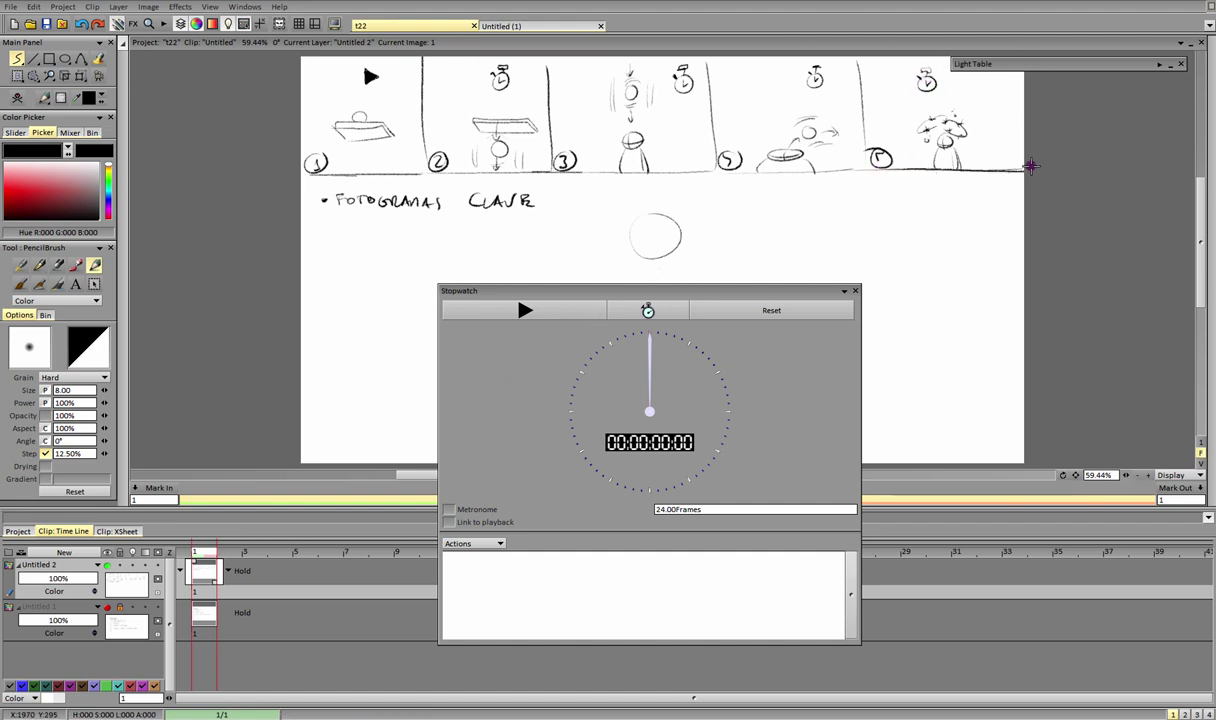
Step: Redraw the divider between the fourth and fifth panels and darken the fifth panel's baseline
{"action": "left_click_drag", "start_coordinate": [857, 64], "coordinate": [865, 169]}
{"action": "left_click_drag", "start_coordinate": [868, 168], "coordinate": [1018, 172]}
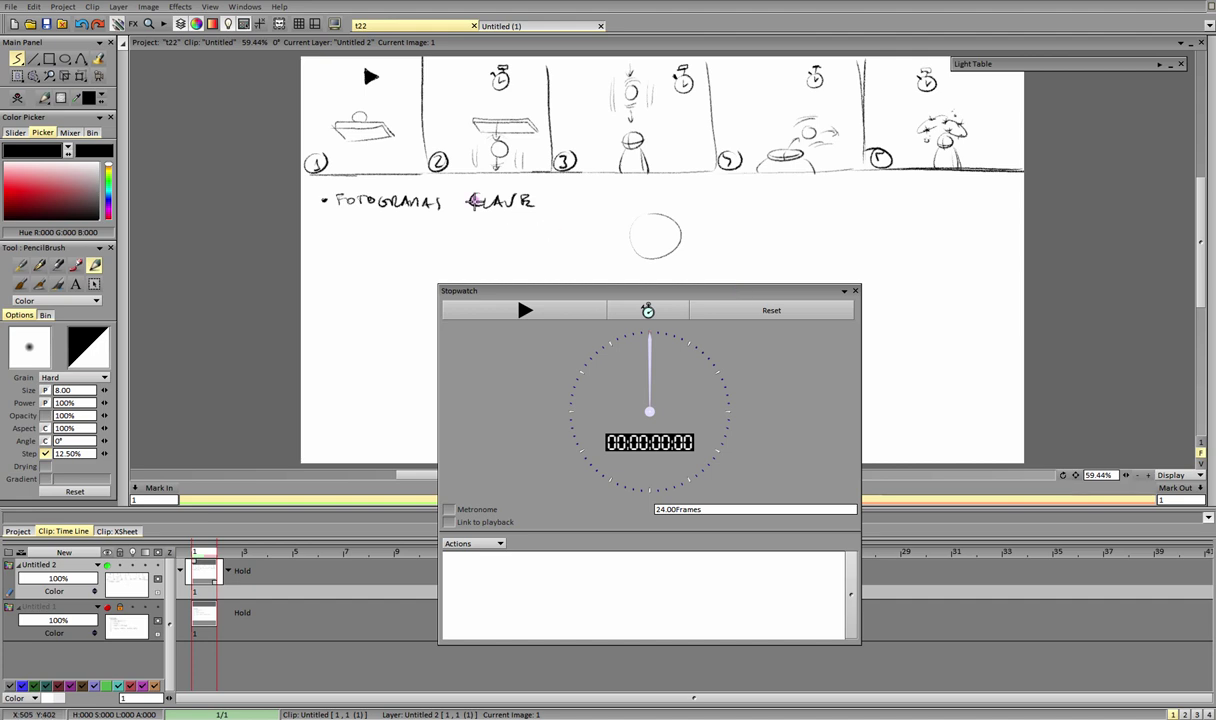
Step: Try drawing an upward arrow beneath each of the five storyboard panels
{"action": "left_click_drag", "start_coordinate": [376, 253], "coordinate": [377, 261]}
{"action": "left_click_drag", "start_coordinate": [370, 243], "coordinate": [388, 233]}
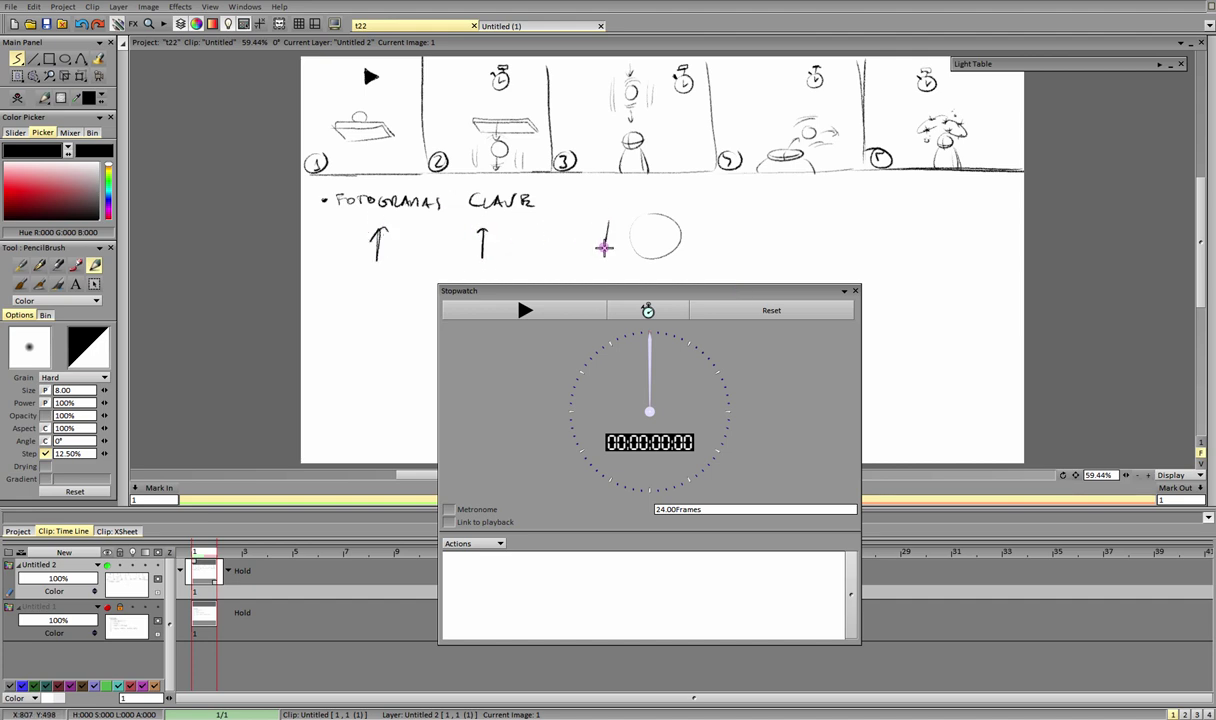
{"action": "left_click_drag", "start_coordinate": [601, 234], "coordinate": [612, 231]}
{"action": "mouse_move", "coordinate": [782, 242]}
{"action": "left_mouse_down"}
{"action": "mouse_move", "coordinate": [784, 214]}
{"action": "mouse_move", "coordinate": [790, 226]}
{"action": "left_mouse_up"}
{"action": "left_click_drag", "start_coordinate": [911, 242], "coordinate": [914, 218]}
{"action": "left_click_drag", "start_coordinate": [906, 229], "coordinate": [919, 227]}
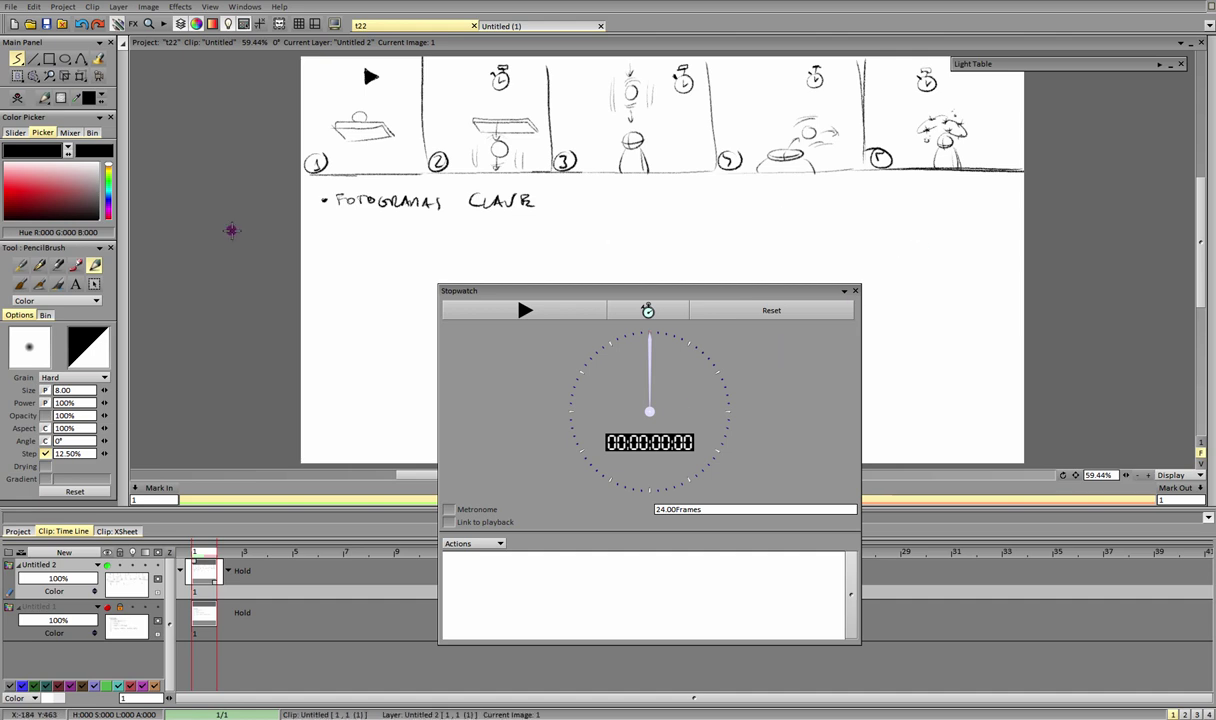
Step: Switch to the t22next.avi player and compare the ball on the shelf at frame 104 with the storyboard panels
{"action": "left_click", "coordinate": [620, 718]}
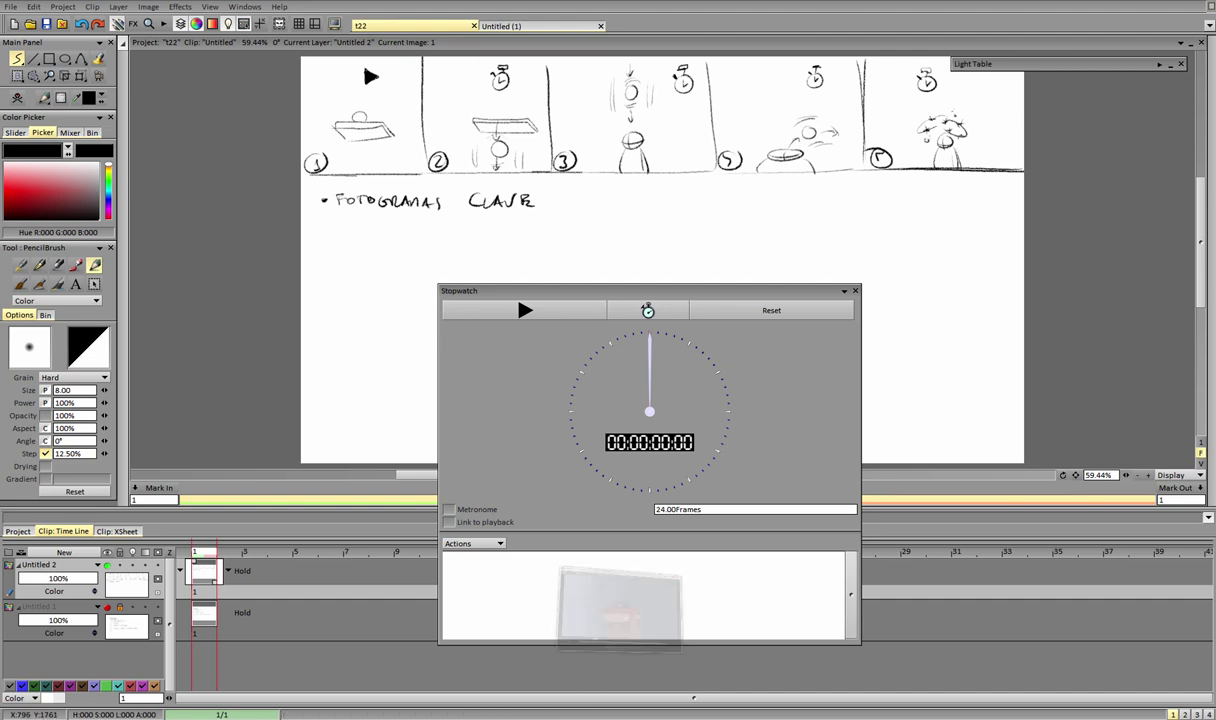
{"action": "left_click_drag", "start_coordinate": [510, 410], "coordinate": [502, 413]}
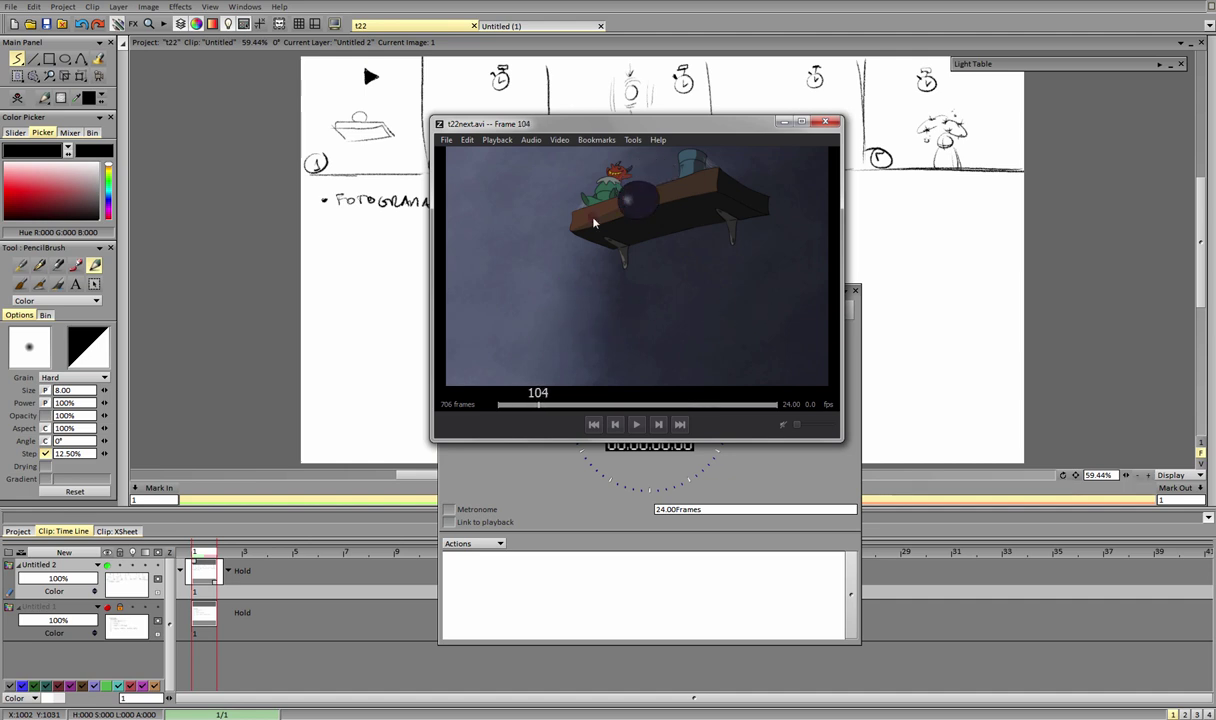
{"action": "left_click_drag", "start_coordinate": [698, 126], "coordinate": [688, 389]}
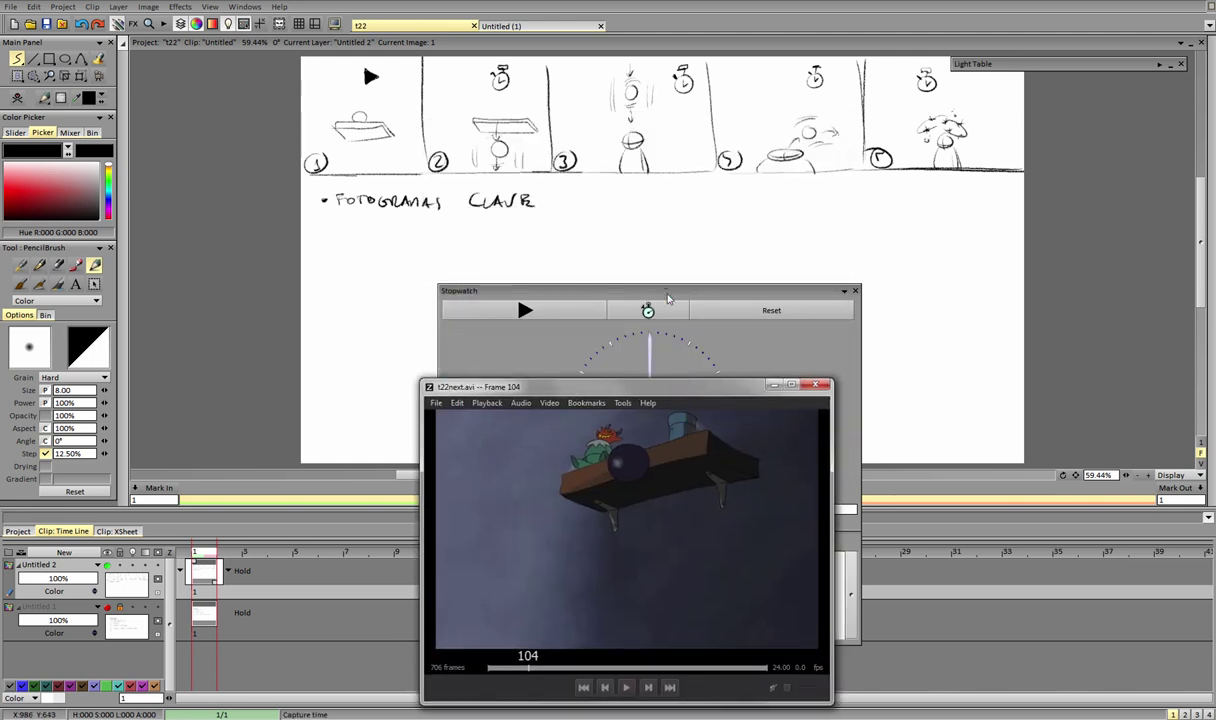
{"action": "left_click_drag", "start_coordinate": [663, 240], "coordinate": [663, 248]}
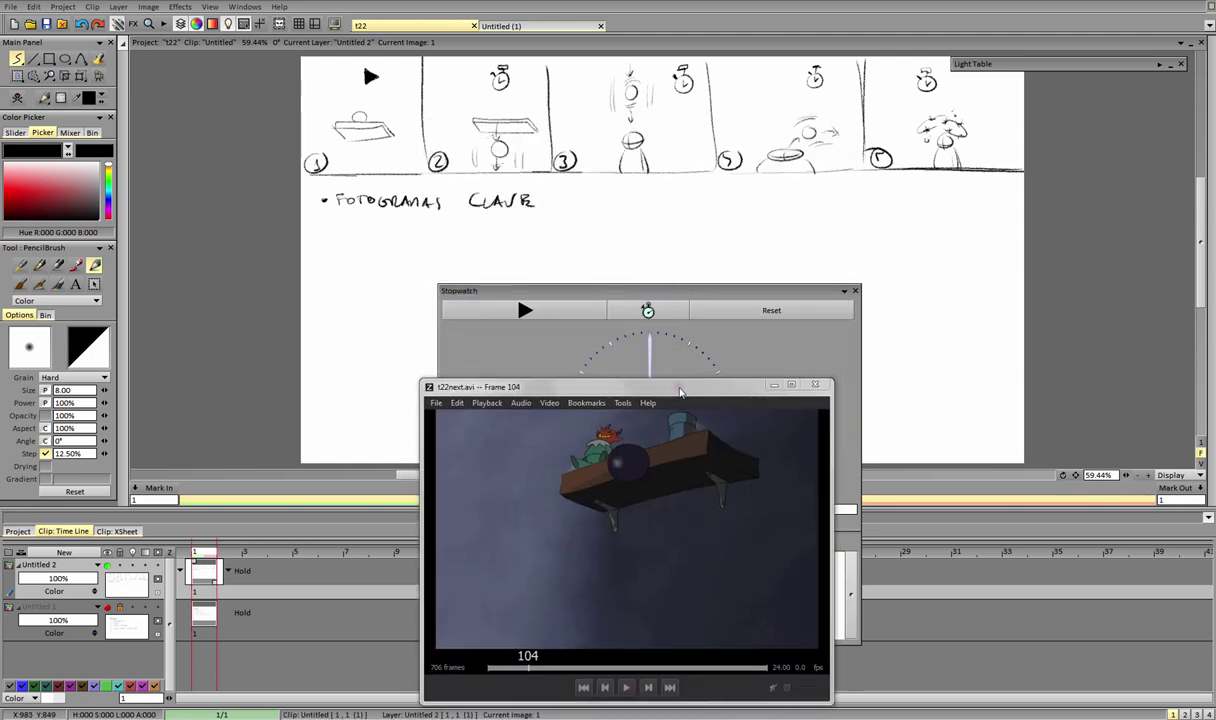
{"action": "left_click_drag", "start_coordinate": [668, 388], "coordinate": [668, 156]}
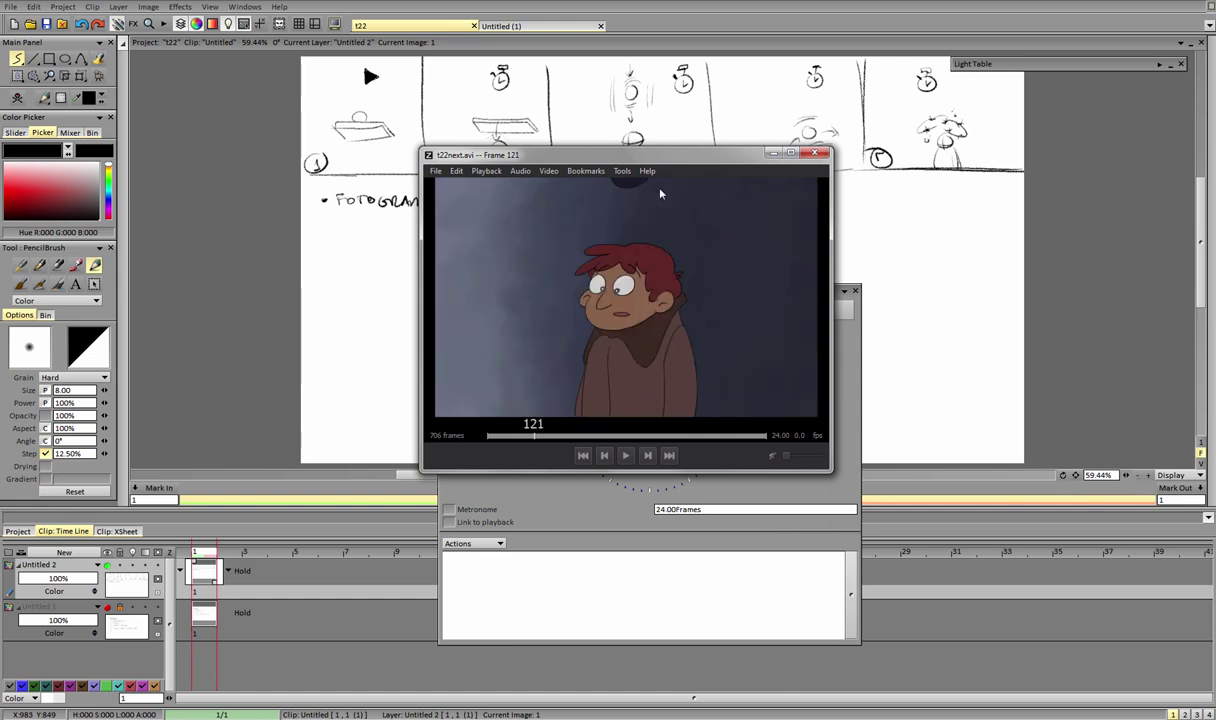
Step: Step the reference video forward to frame 127 to examine the ball's impact on the character's head
{"action": "left_click_drag", "start_coordinate": [724, 150], "coordinate": [659, 147]}
{"action": "left_click_drag", "start_coordinate": [646, 283], "coordinate": [640, 450]}
{"action": "key", "text": "Right"}
{"action": "key", "text": "Right"}
{"action": "key", "text": "Right"}
{"action": "key", "text": "Right"}
{"action": "key", "text": "Right"}
{"action": "key", "text": "Right"}
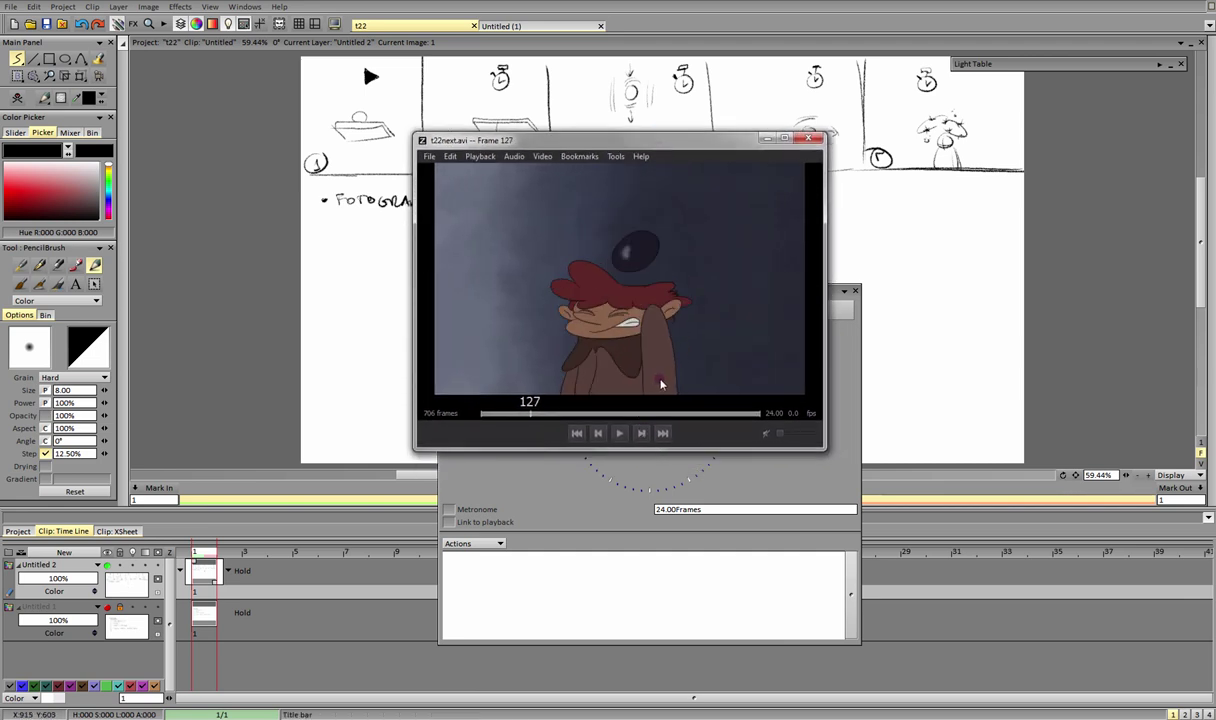
Step: Compare the ball's rebound in the reference video with the last storyboard panels, and minimize the player
{"action": "mouse_move", "coordinate": [732, 144]}
{"action": "left_mouse_down"}
{"action": "mouse_move", "coordinate": [720, 304]}
{"action": "mouse_move", "coordinate": [665, 392]}
{"action": "left_mouse_up"}
{"action": "left_click_drag", "start_coordinate": [662, 229], "coordinate": [654, 266]}
{"action": "left_click_drag", "start_coordinate": [649, 542], "coordinate": [657, 311]}
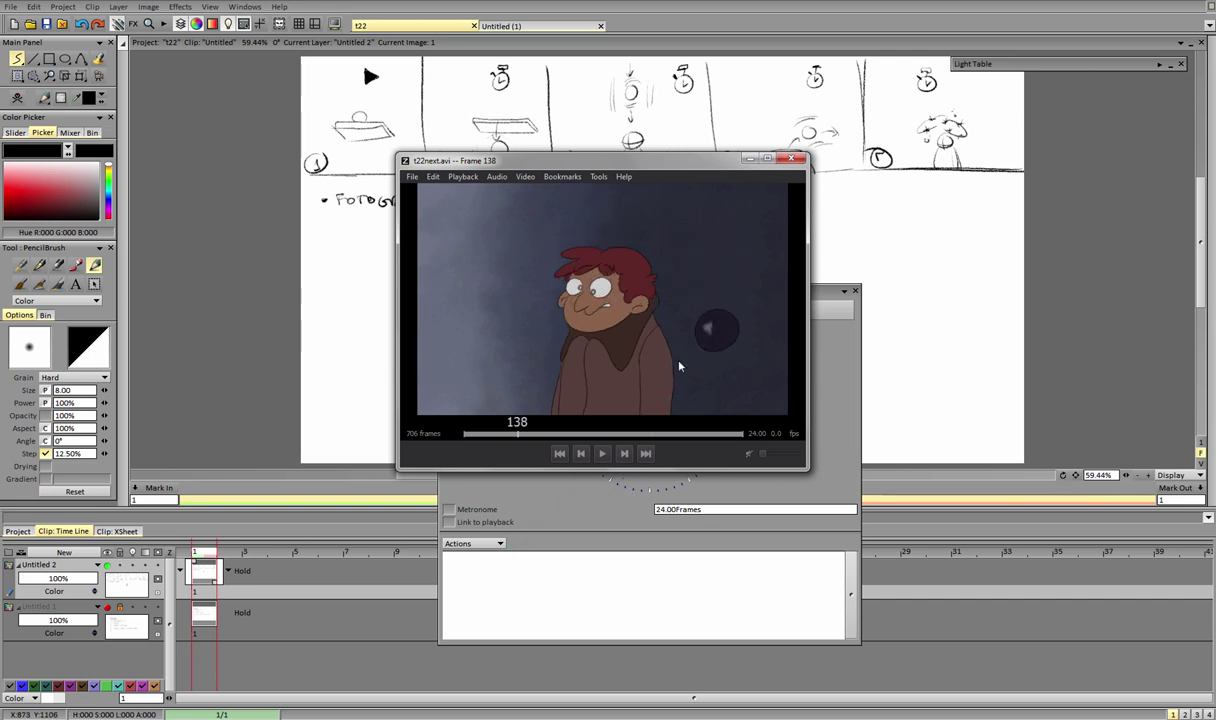
{"action": "left_click", "coordinate": [748, 159]}
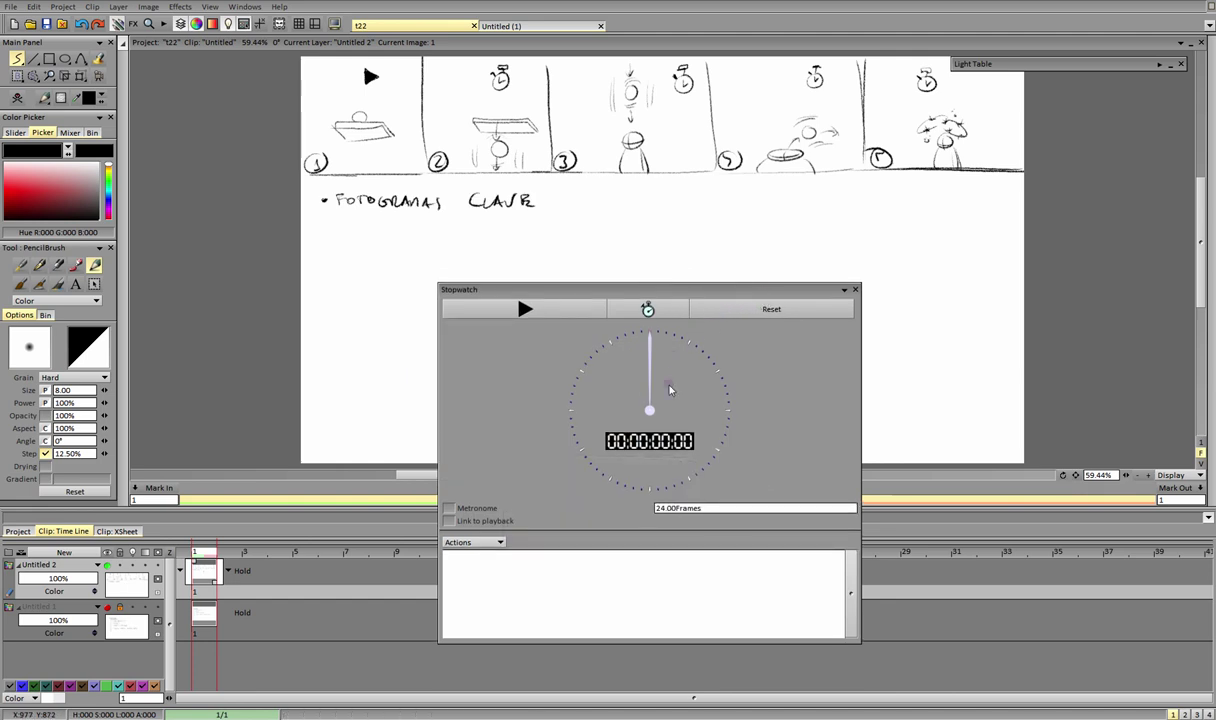
Step: Run the Stopwatch, capture four timing points for panels two to five, and pause it
{"action": "left_click_drag", "start_coordinate": [626, 284], "coordinate": [622, 252]}
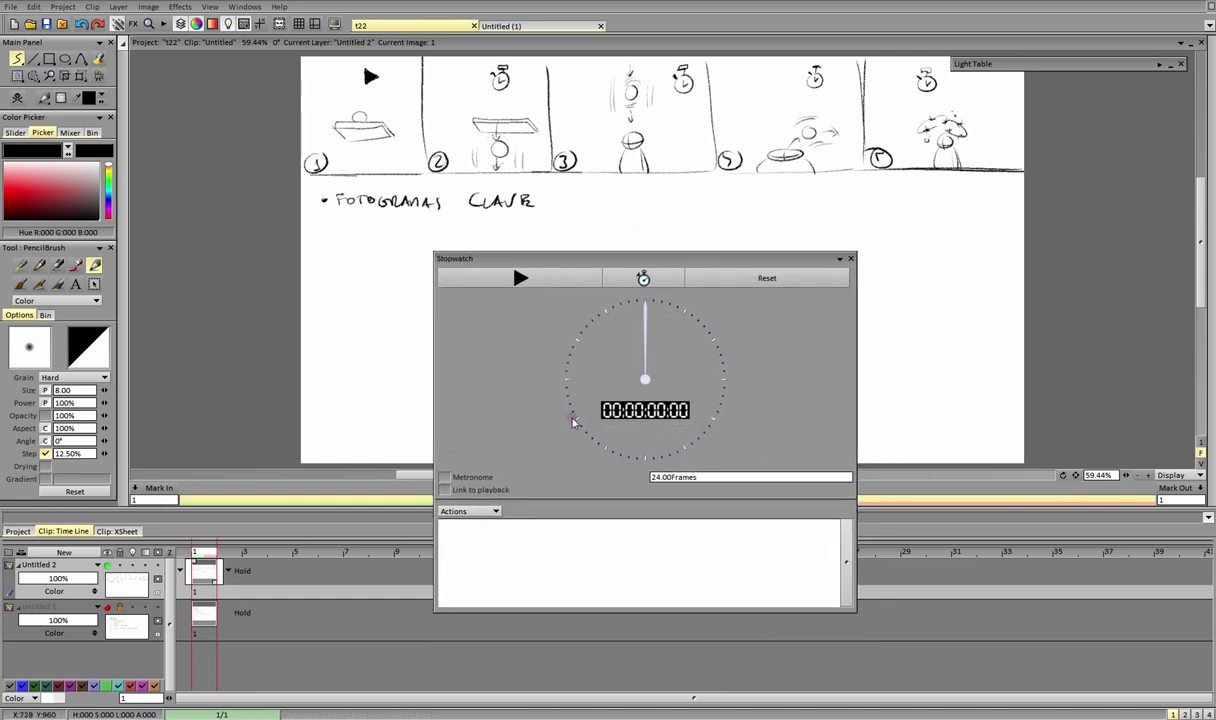
{"action": "left_click_drag", "start_coordinate": [347, 80], "coordinate": [352, 66]}
{"action": "key", "text": "ctrl+z"}
{"action": "left_click", "coordinate": [567, 278]}
{"action": "left_click", "coordinate": [643, 279]}
{"action": "left_click", "coordinate": [643, 279]}
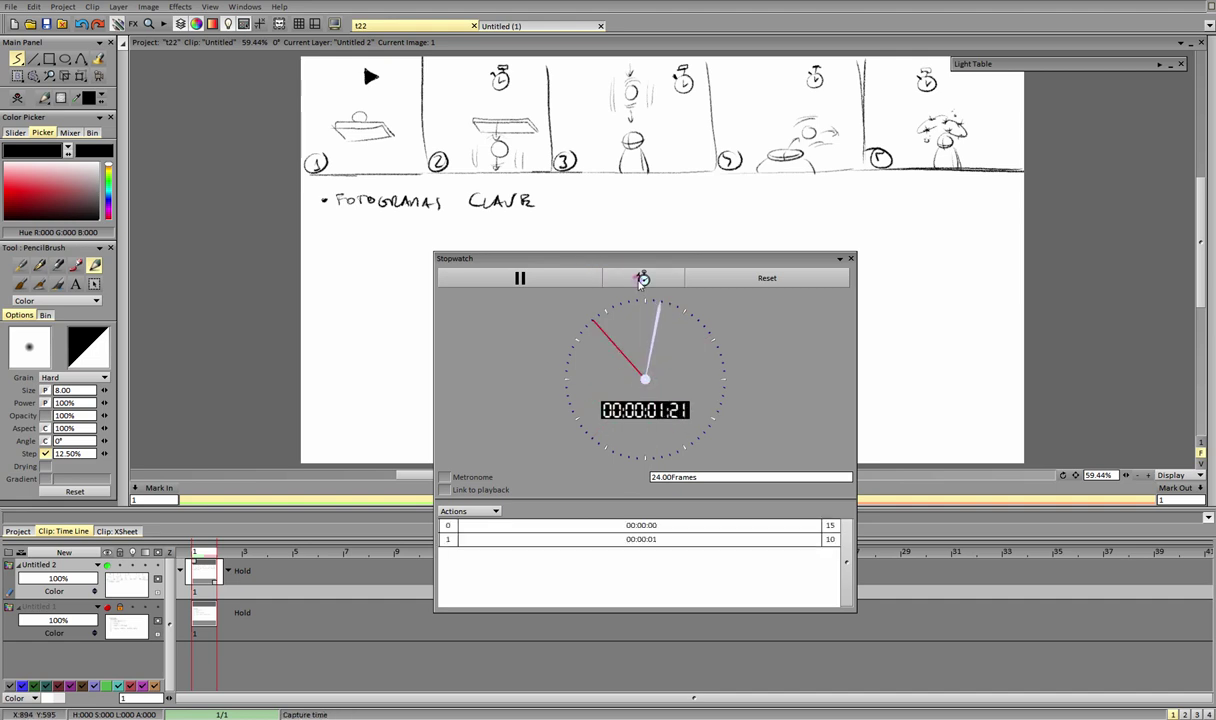
{"action": "left_click", "coordinate": [643, 279]}
{"action": "left_click", "coordinate": [643, 279]}
{"action": "left_click", "coordinate": [553, 279]}
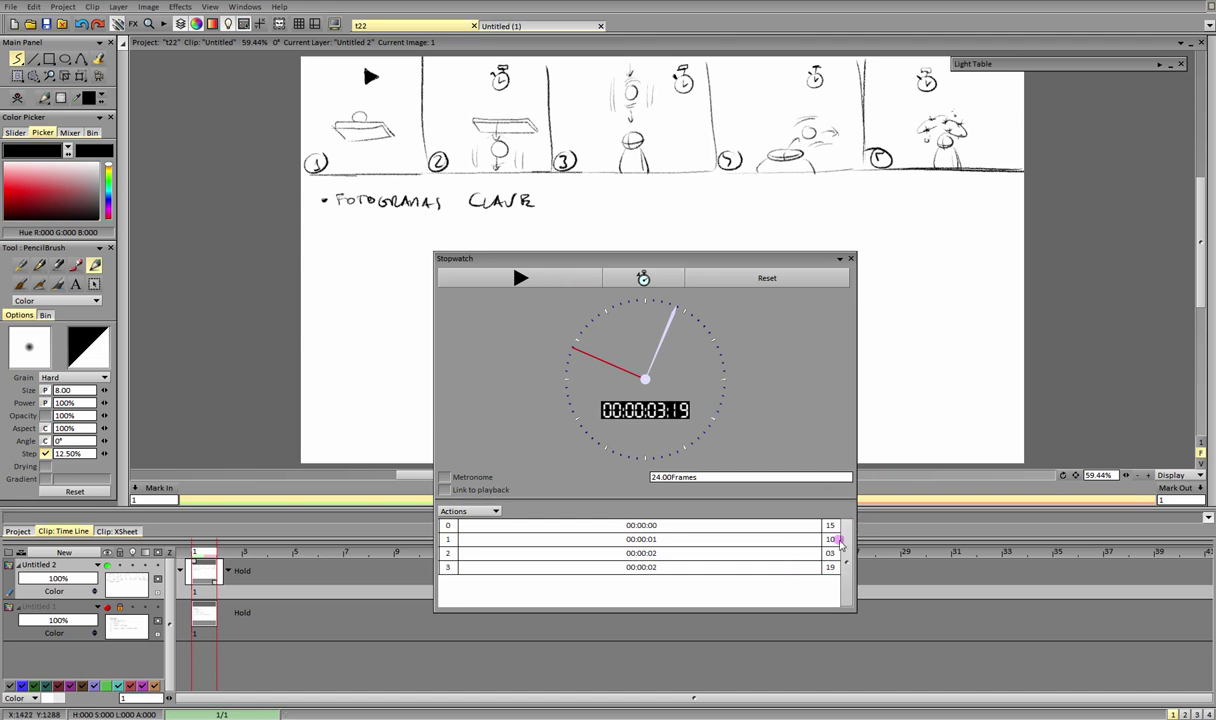
Step: Create a new layer from the Stopwatch's captured times, keeping the panel clear of the timeline
{"action": "left_click_drag", "start_coordinate": [763, 258], "coordinate": [775, 119]}
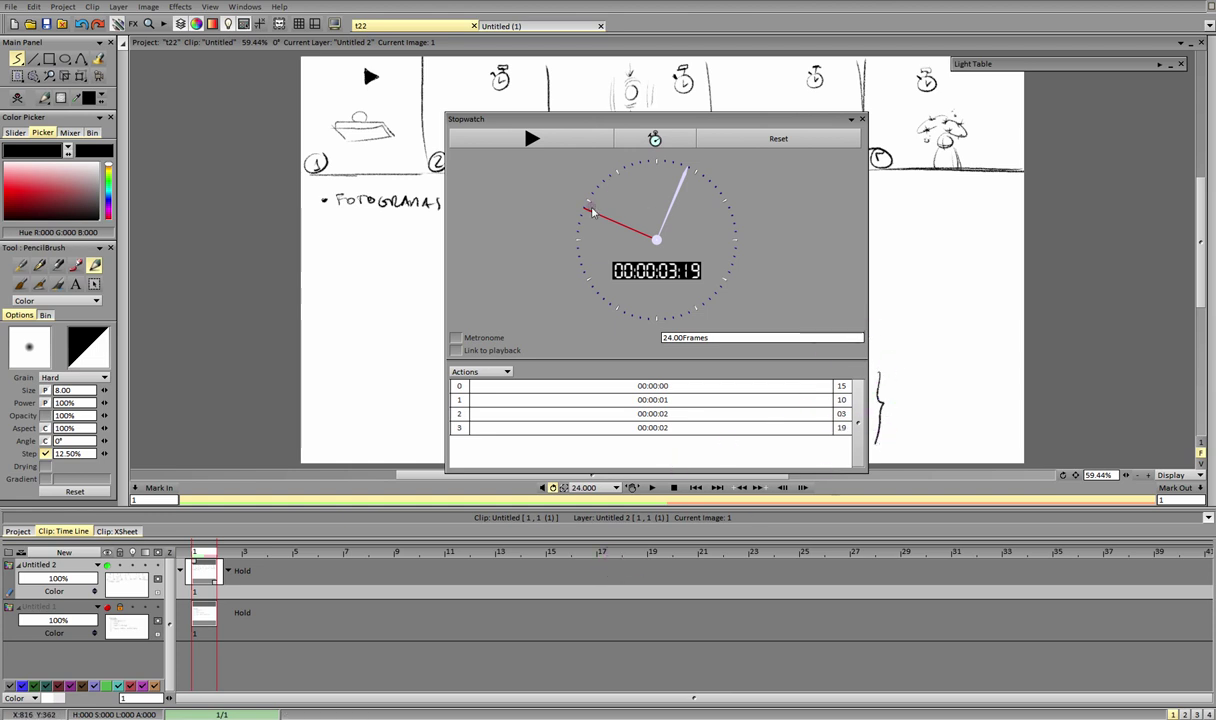
{"action": "left_click", "coordinate": [507, 373]}
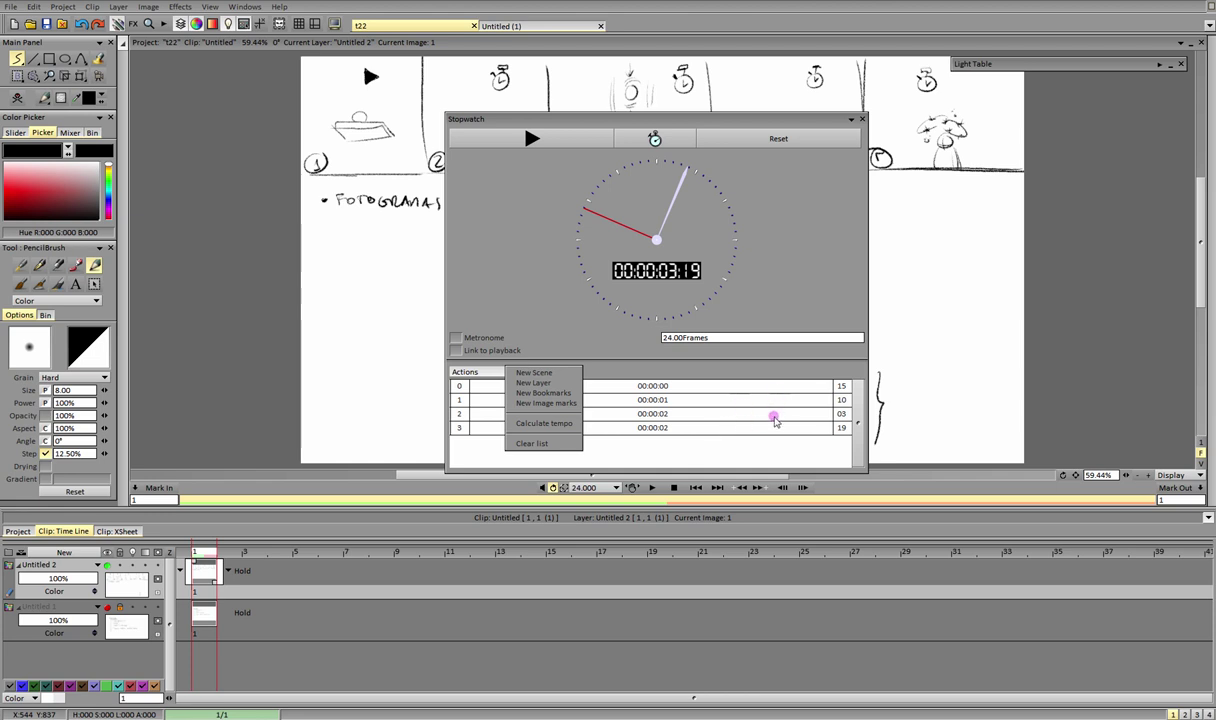
{"action": "left_click", "coordinate": [552, 385]}
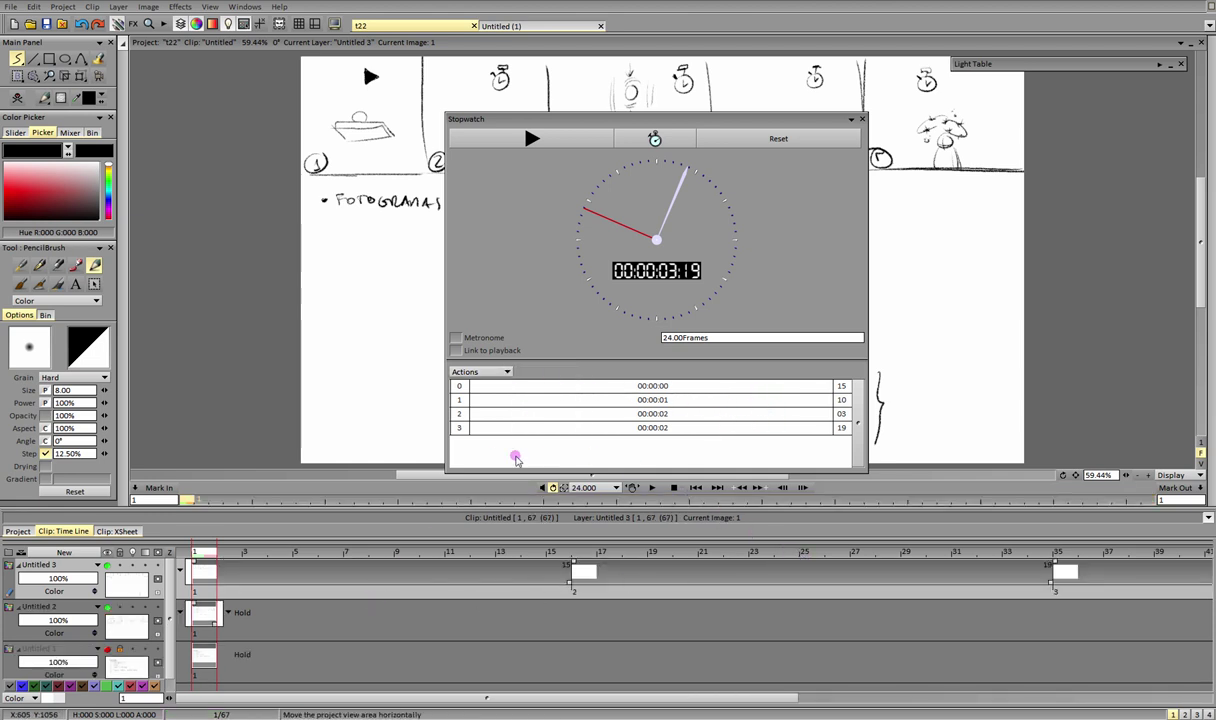
Step: Add a fifth separate image at frame 67, the end of the new layer
{"action": "left_click_drag", "start_coordinate": [556, 696], "coordinate": [1052, 695]}
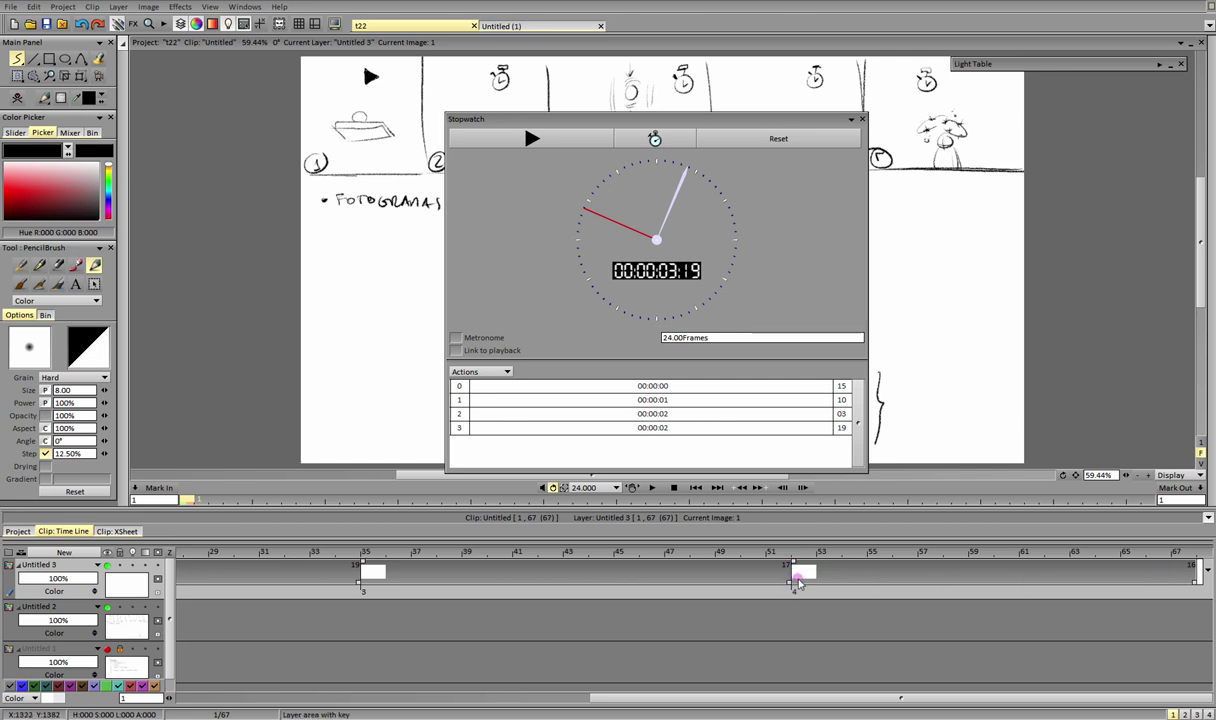
{"action": "left_click", "coordinate": [1180, 555]}
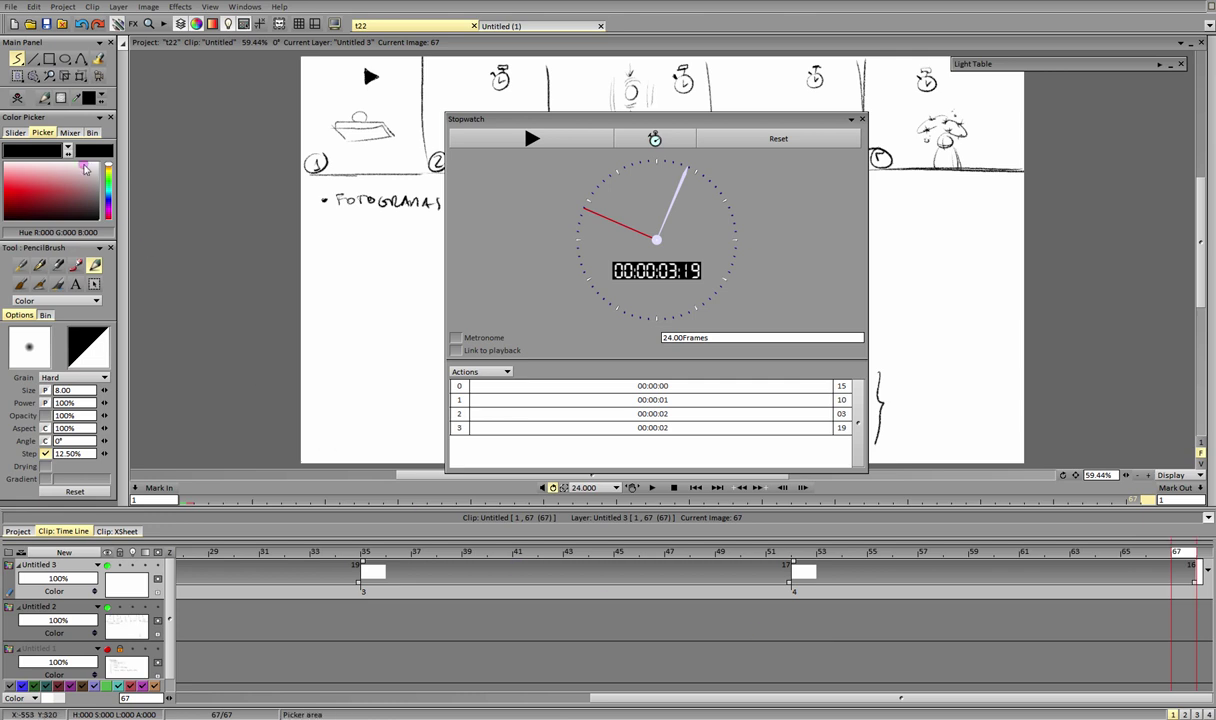
{"action": "left_click", "coordinate": [17, 97]}
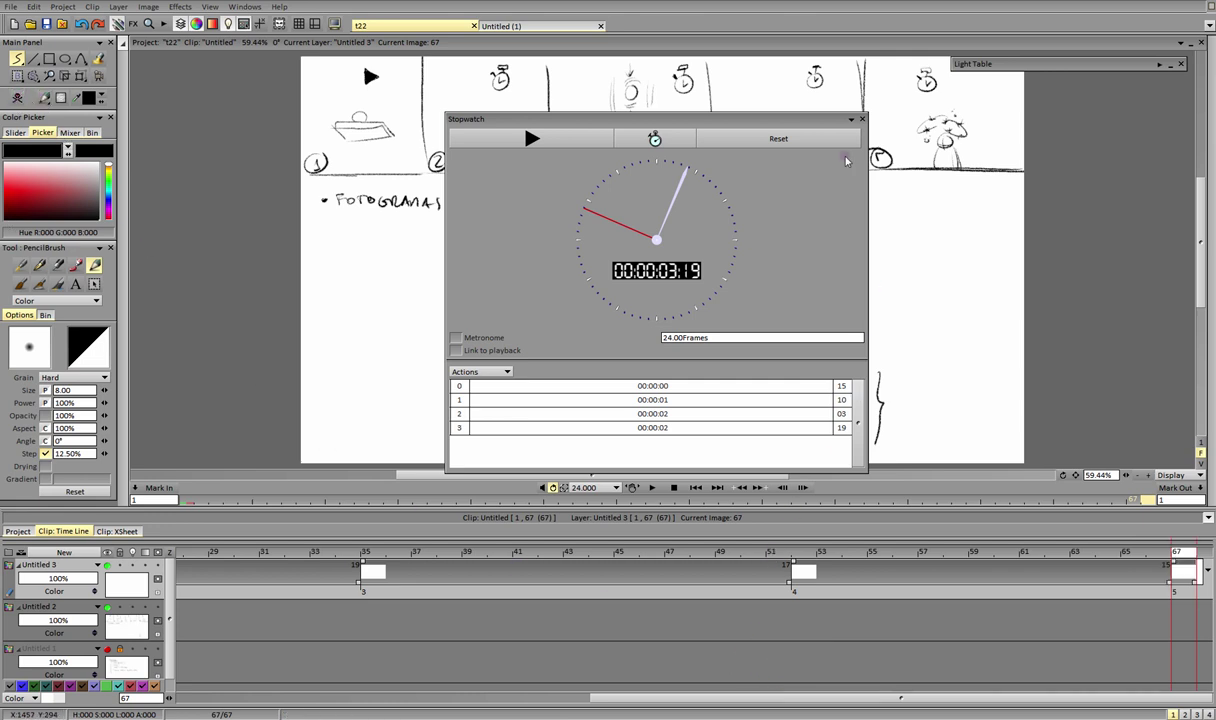
Step: Collapse the Stopwatch and place it below the storyboard, and return to frame 1 of the new layer
{"action": "left_click", "coordinate": [851, 120]}
{"action": "left_click_drag", "start_coordinate": [820, 120], "coordinate": [835, 330]}
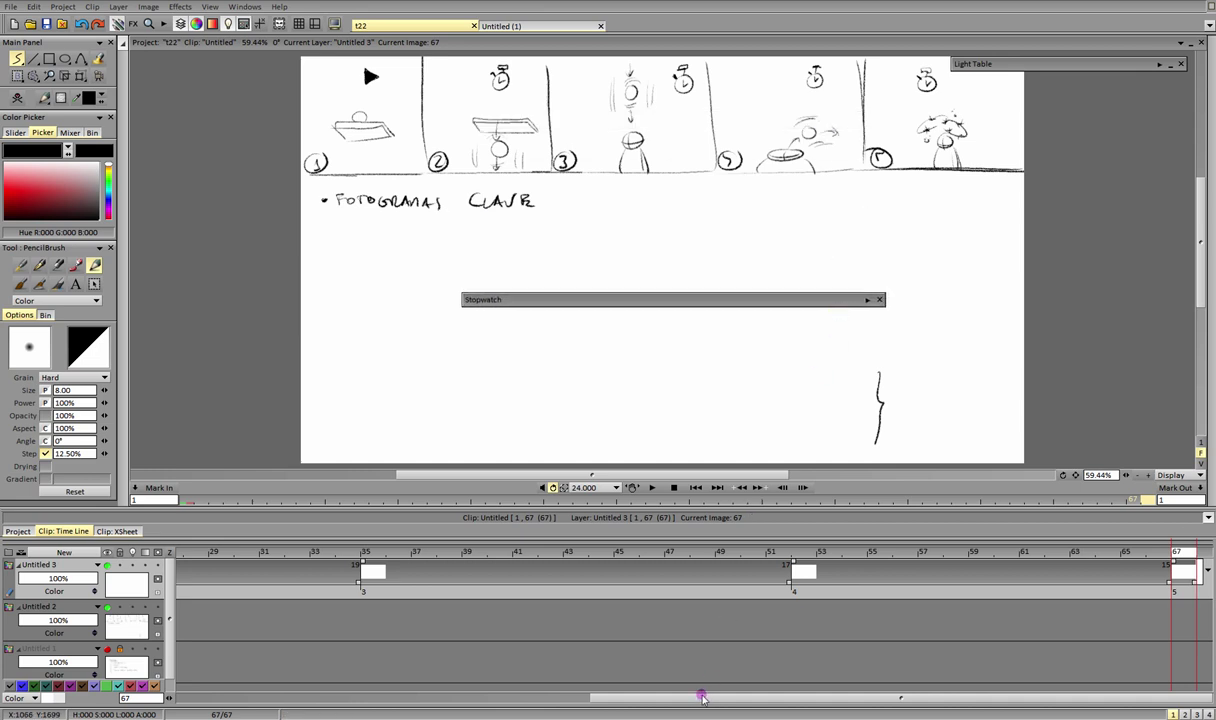
{"action": "left_click_drag", "start_coordinate": [700, 698], "coordinate": [256, 698]}
{"action": "left_click", "coordinate": [222, 591]}
{"action": "left_click", "coordinate": [210, 571]}
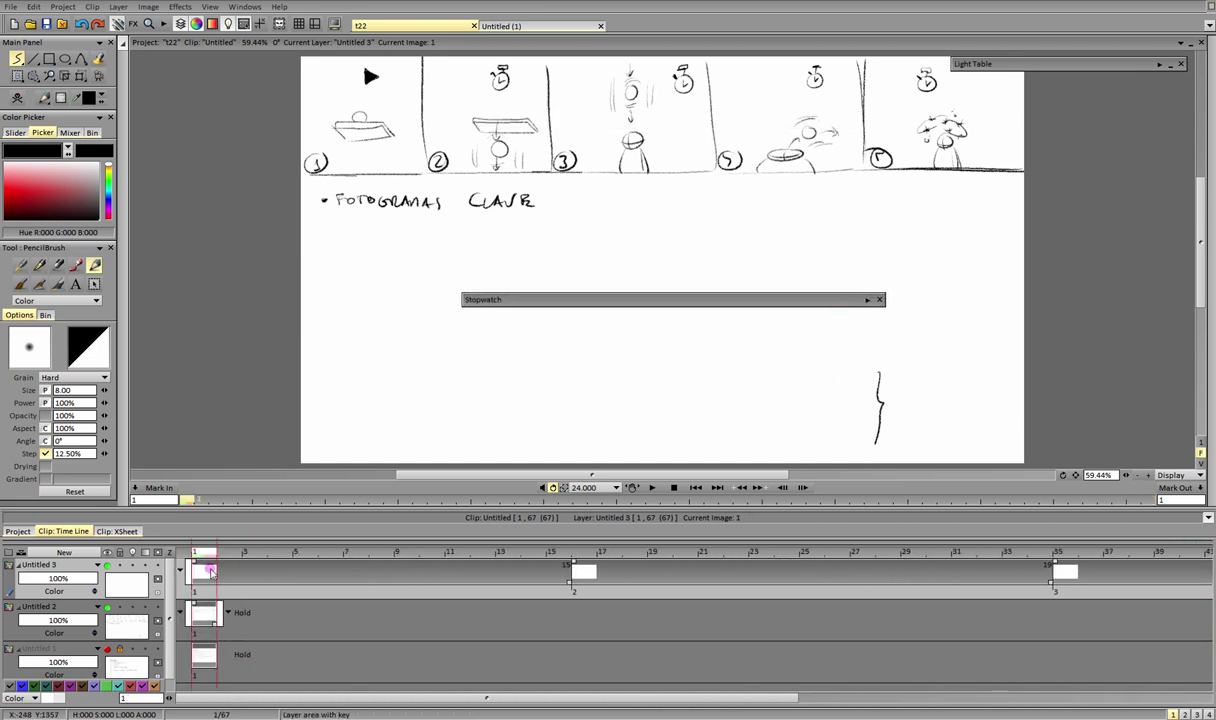
{"action": "mouse_move", "coordinate": [228, 542]}
{"action": "left_mouse_down"}
{"action": "mouse_move", "coordinate": [229, 567]}
{"action": "mouse_move", "coordinate": [230, 541]}
{"action": "left_mouse_up"}
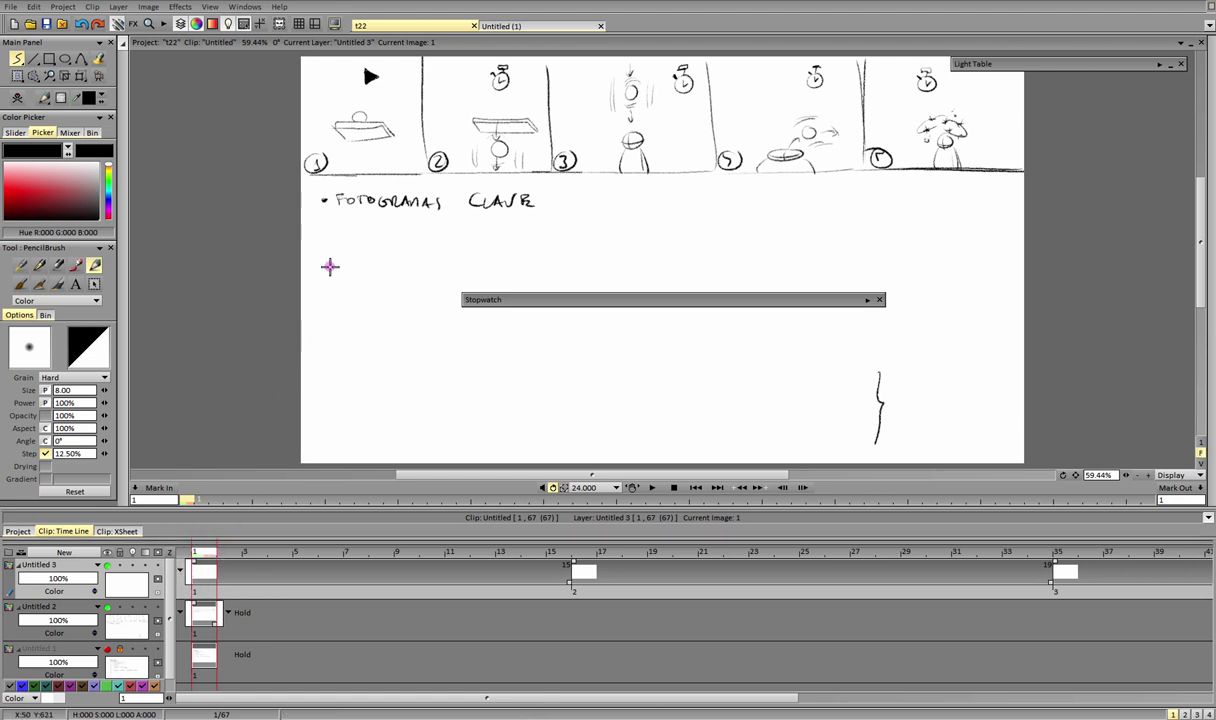
Step: Pick a light red colour, circle the first panel's play symbol, and write 1 below the panel on frame 1
{"action": "left_click_drag", "start_coordinate": [333, 269], "coordinate": [342, 236]}
{"action": "key", "text": "ctrl+z"}
{"action": "left_click", "coordinate": [30, 211]}
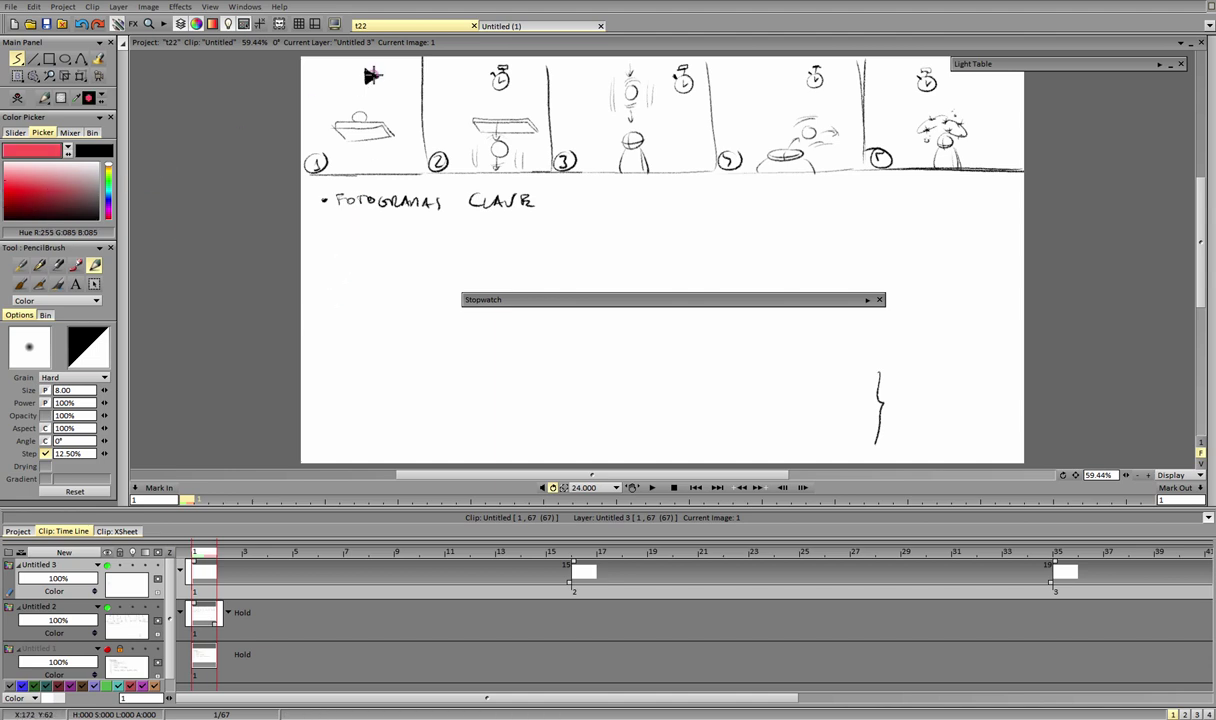
{"action": "left_click_drag", "start_coordinate": [373, 91], "coordinate": [358, 62]}
{"action": "left_click_drag", "start_coordinate": [349, 242], "coordinate": [352, 256]}
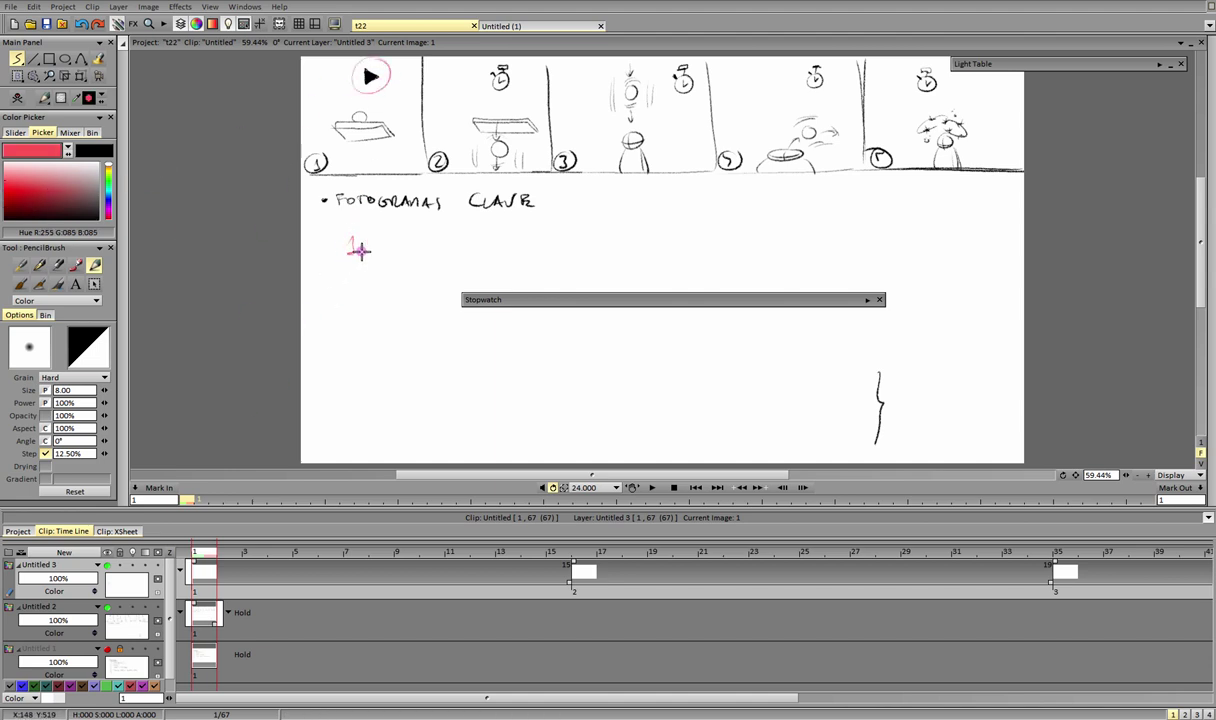
Step: Mark the second panel on frame 16 and the third on frame 35, circling the stopwatch symbol and writing the frame number below
{"action": "left_click_drag", "start_coordinate": [200, 556], "coordinate": [587, 563]}
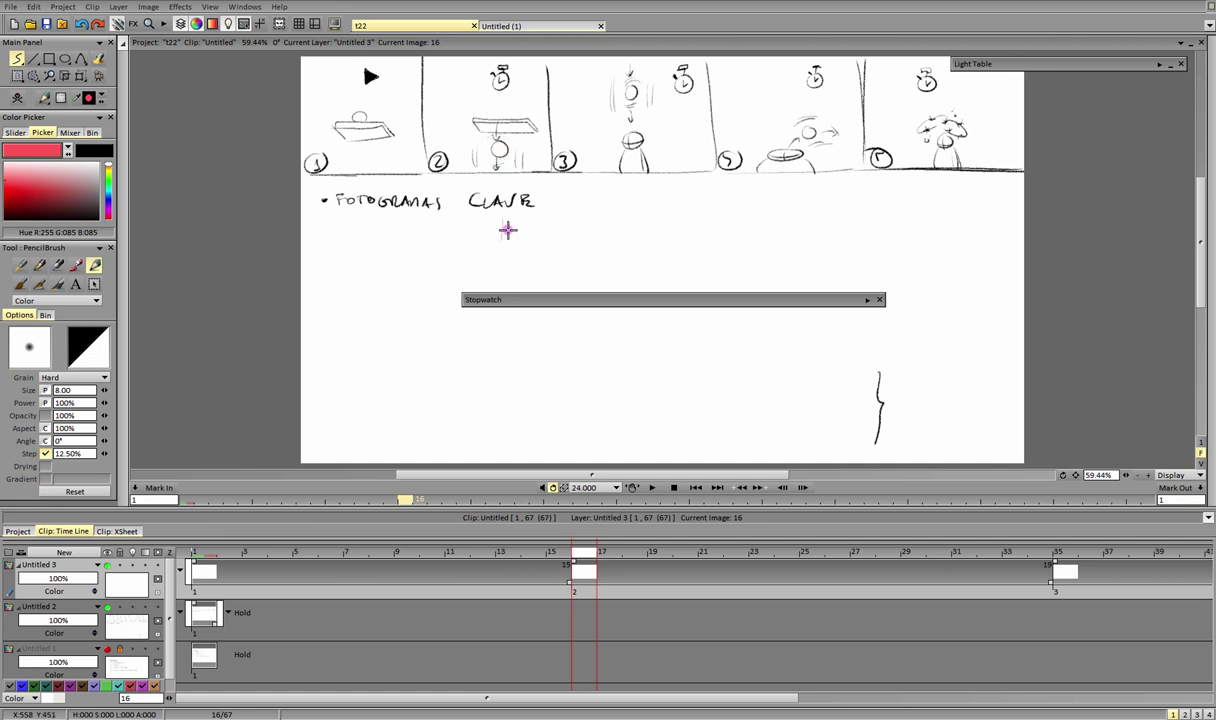
{"action": "left_click_drag", "start_coordinate": [532, 107], "coordinate": [488, 93]}
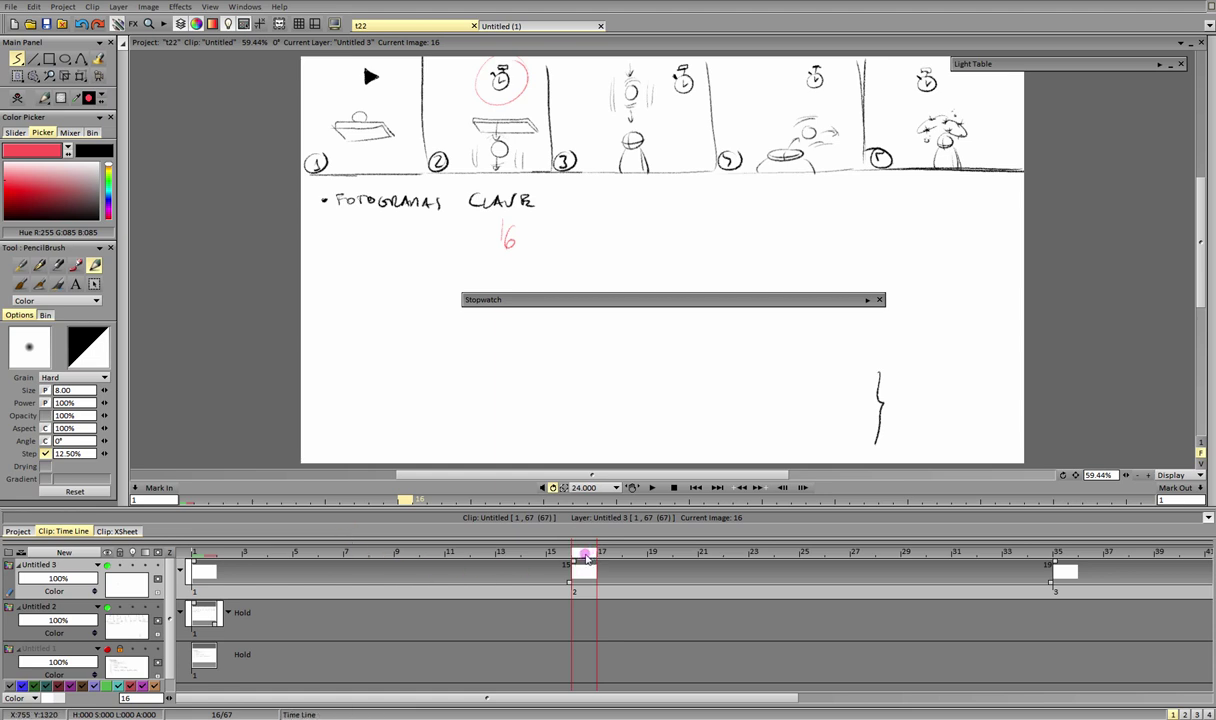
{"action": "left_click_drag", "start_coordinate": [597, 558], "coordinate": [1057, 557]}
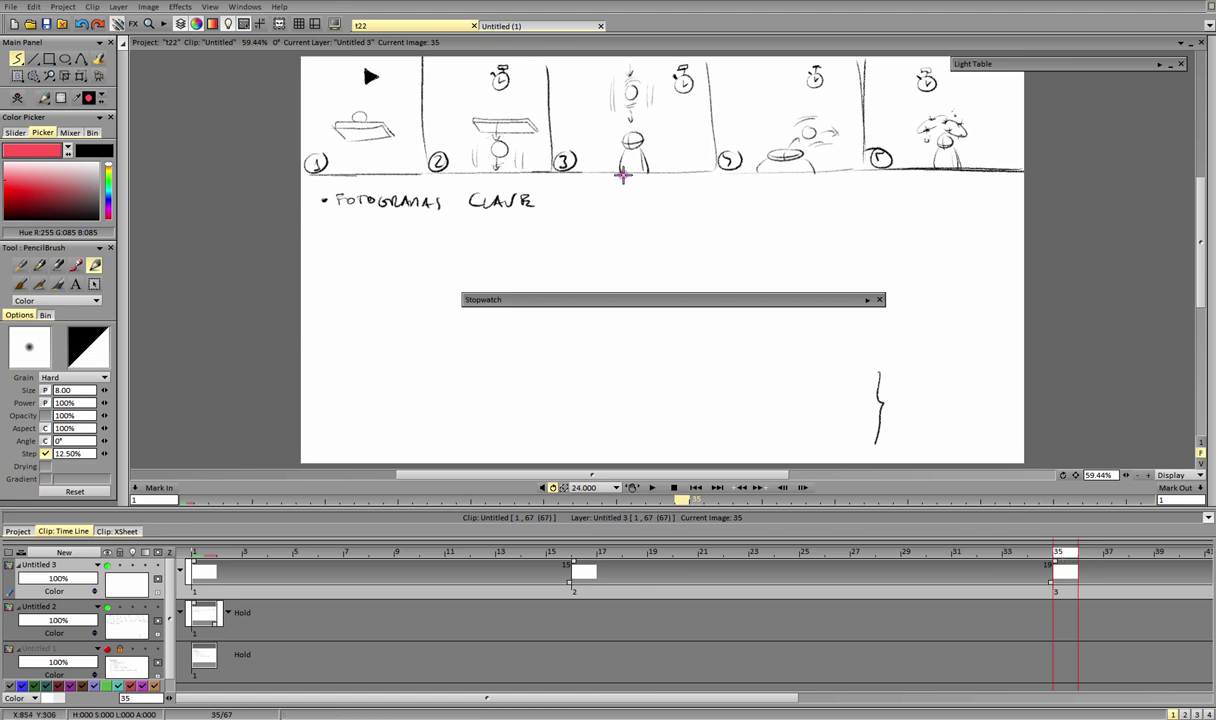
{"action": "left_click_drag", "start_coordinate": [624, 185], "coordinate": [632, 199]}
{"action": "mouse_move", "coordinate": [660, 124]}
{"action": "left_mouse_down"}
{"action": "mouse_move", "coordinate": [606, 115]}
{"action": "mouse_move", "coordinate": [630, 124]}
{"action": "left_mouse_up"}
Step: On frame 52, write 52 in red below the fourth panel and circle its stopwatch symbol
{"action": "left_click_drag", "start_coordinate": [698, 698], "coordinate": [1091, 699]}
{"action": "left_click_drag", "start_coordinate": [425, 556], "coordinate": [829, 558]}
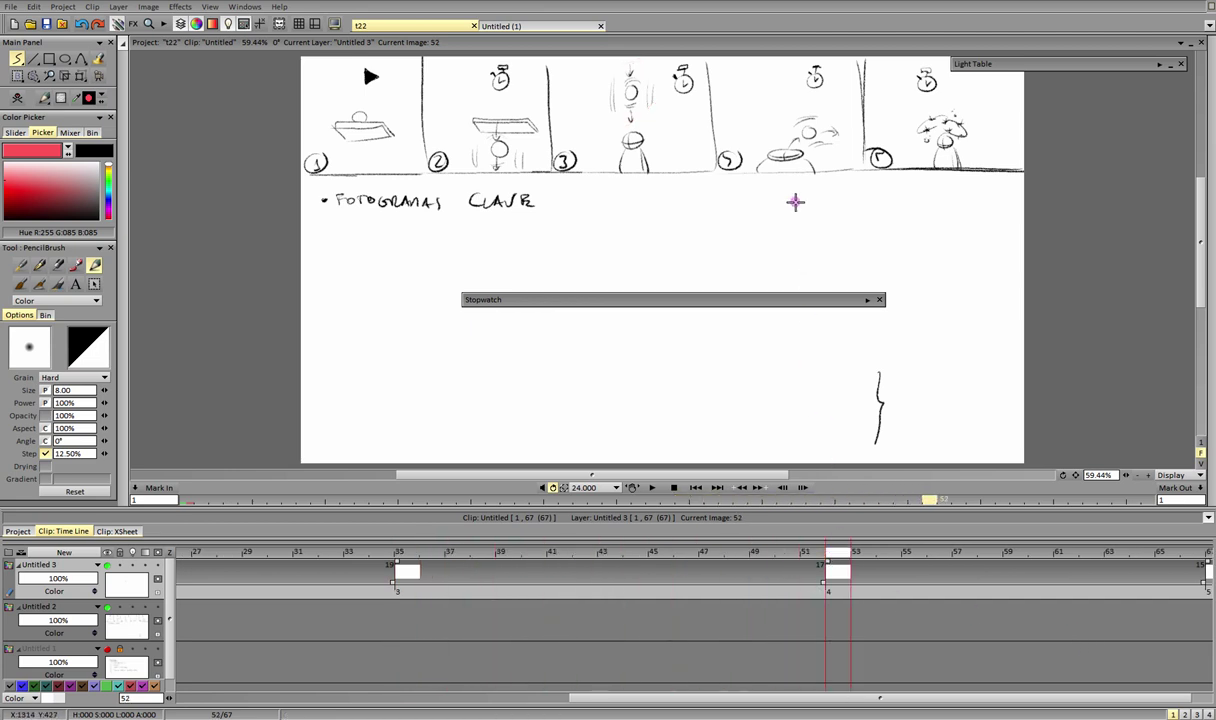
{"action": "mouse_move", "coordinate": [812, 191]}
{"action": "left_mouse_down"}
{"action": "mouse_move", "coordinate": [799, 208]}
{"action": "mouse_move", "coordinate": [827, 206]}
{"action": "left_mouse_up"}
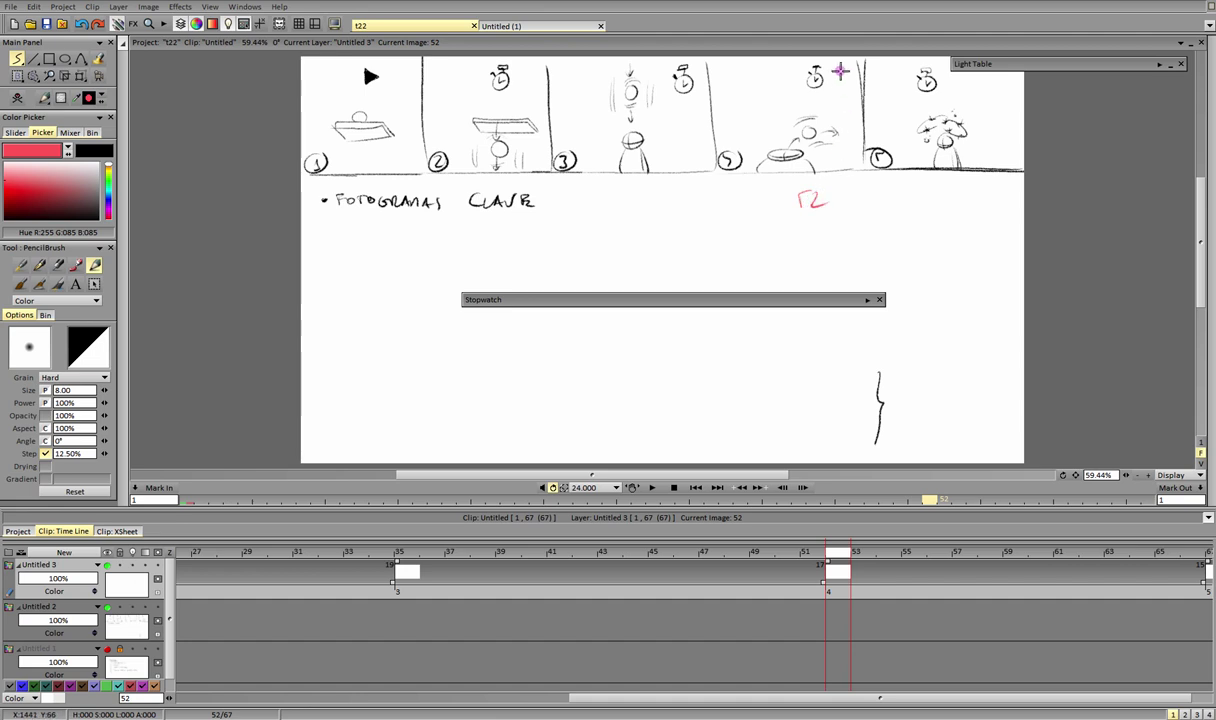
{"action": "mouse_move", "coordinate": [839, 71]}
{"action": "left_mouse_down"}
{"action": "mouse_move", "coordinate": [813, 103]}
{"action": "mouse_move", "coordinate": [807, 64]}
{"action": "left_mouse_up"}
Step: On frame 67, write 67 in red below the fifth panel, circle its stopwatch symbol, and return to frame 1
{"action": "left_click_drag", "start_coordinate": [785, 698], "coordinate": [830, 697]}
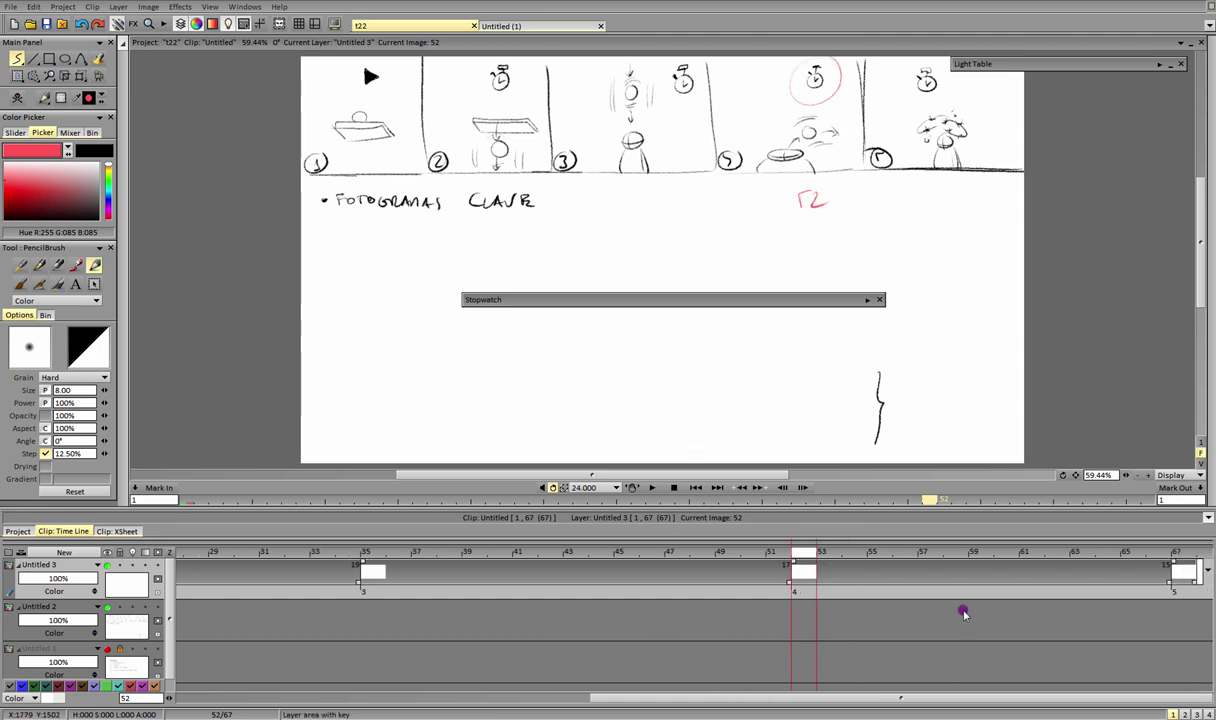
{"action": "left_click_drag", "start_coordinate": [958, 557], "coordinate": [1178, 556]}
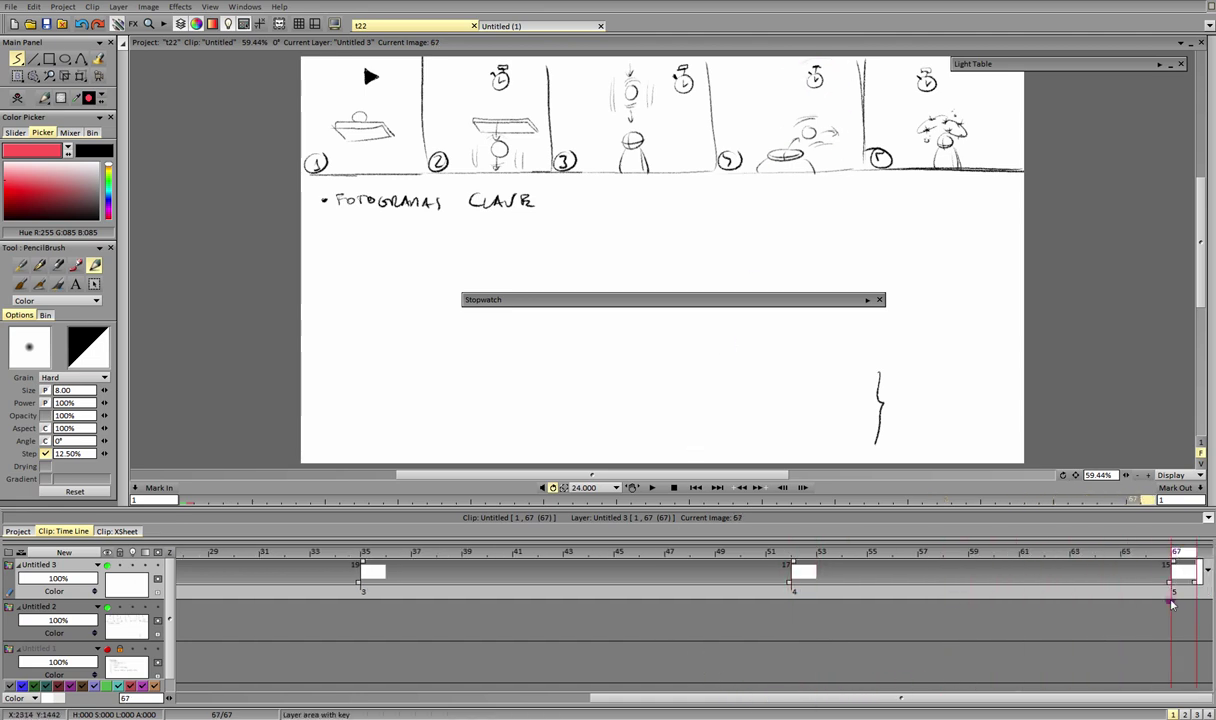
{"action": "mouse_move", "coordinate": [938, 187]}
{"action": "left_mouse_down"}
{"action": "mouse_move", "coordinate": [934, 199]}
{"action": "mouse_move", "coordinate": [952, 203]}
{"action": "left_mouse_up"}
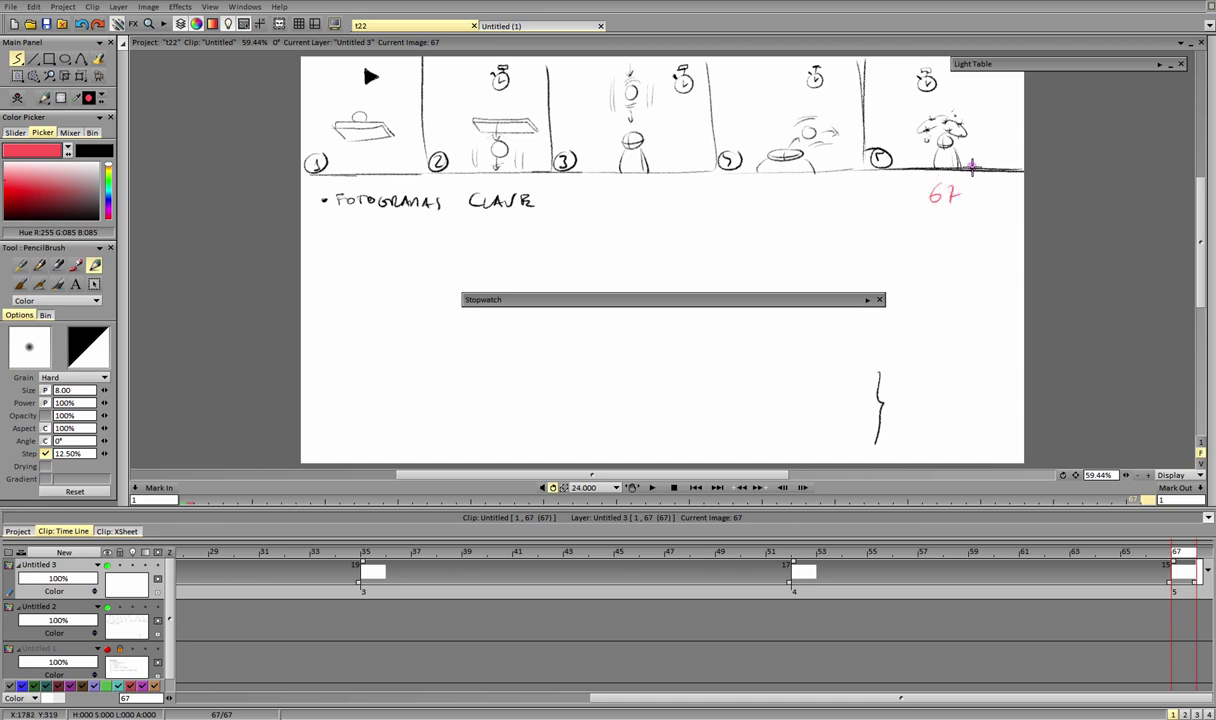
{"action": "left_click_drag", "start_coordinate": [904, 100], "coordinate": [900, 94]}
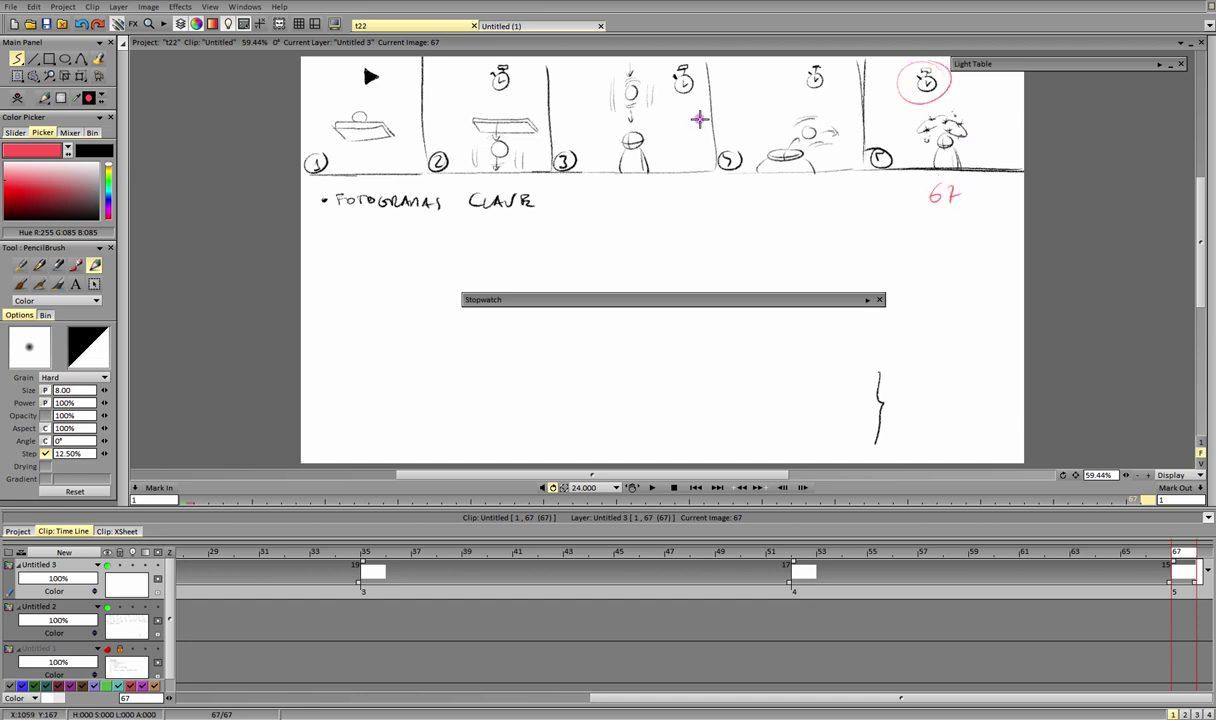
{"action": "left_click_drag", "start_coordinate": [618, 698], "coordinate": [175, 685]}
{"action": "left_click", "coordinate": [202, 557]}
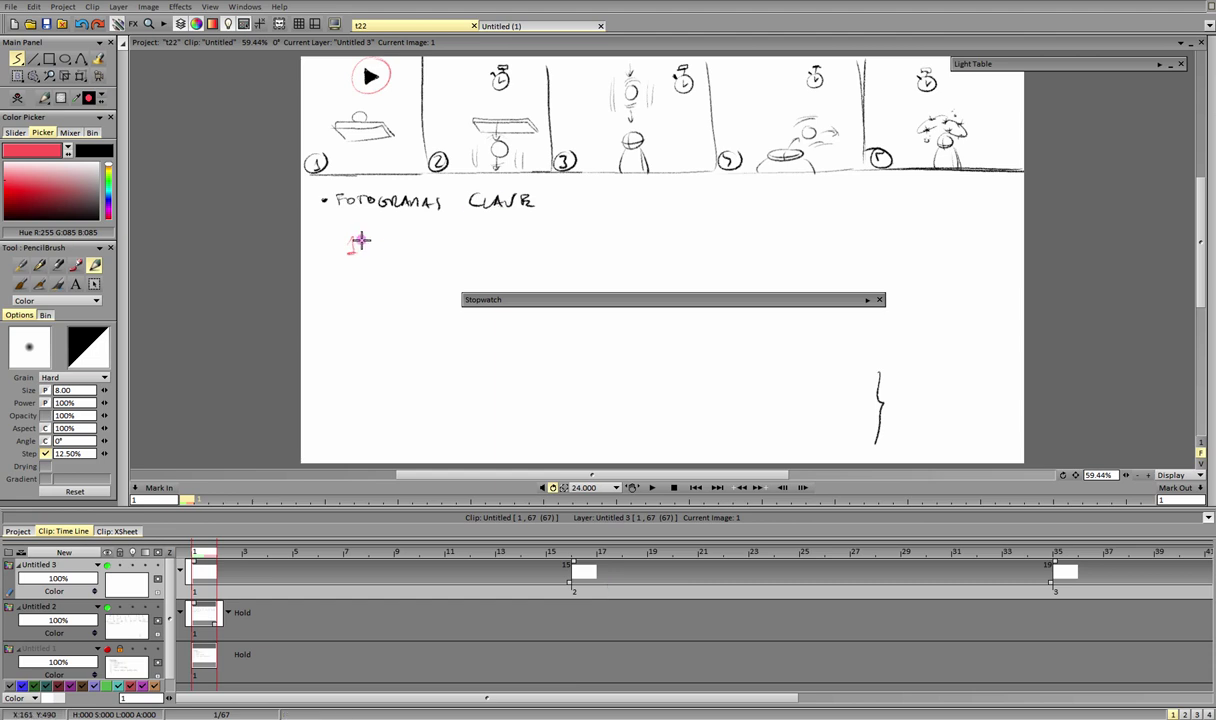
Step: Undo the red marks on frame 1, including the circled number 1 and the circle around the first panel's play symbol
{"action": "left_click_drag", "start_coordinate": [355, 238], "coordinate": [355, 234]}
{"action": "left_click_drag", "start_coordinate": [383, 76], "coordinate": [382, 70]}
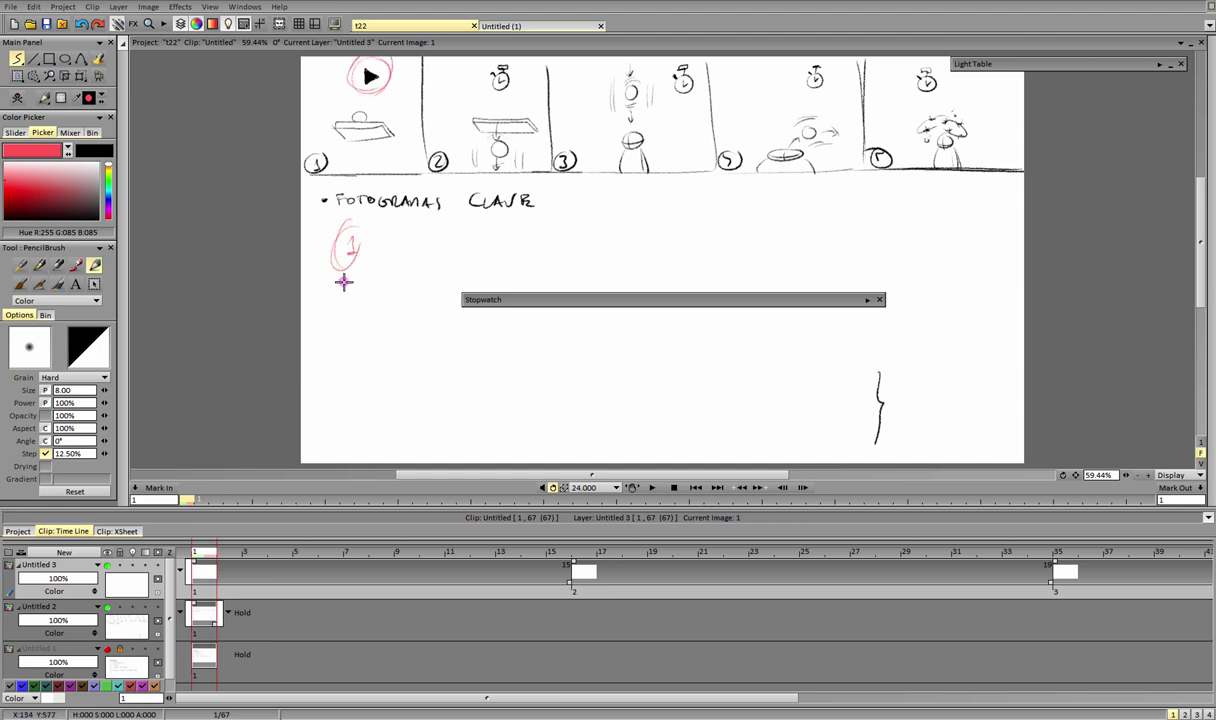
{"action": "key", "text": "ctrl+z"}
{"action": "key", "text": "ctrl+z"}
{"action": "key", "text": "ctrl+z"}
{"action": "key", "text": "ctrl+z"}
{"action": "key", "text": "ctrl+z"}
{"action": "key", "text": "ctrl+z"}
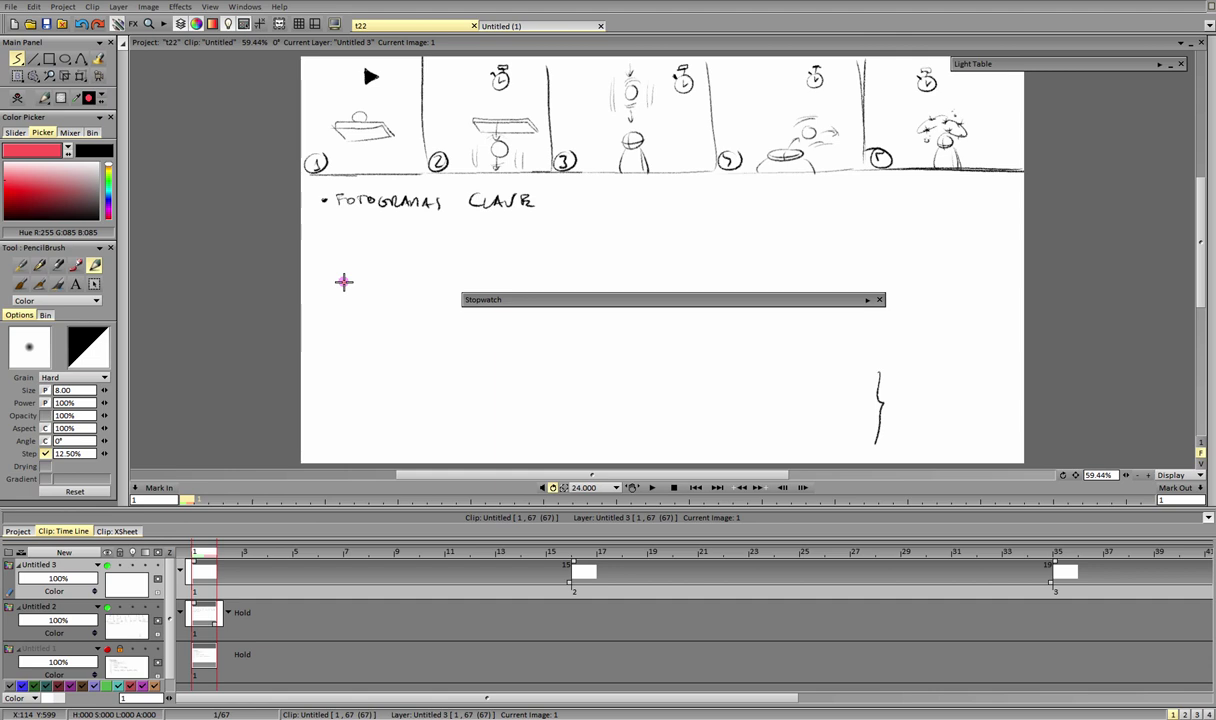
Step: Expand the stopwatch, clear its list of captured times, reset it to zero, and move it below the storyboard panels
{"action": "left_click", "coordinate": [867, 300]}
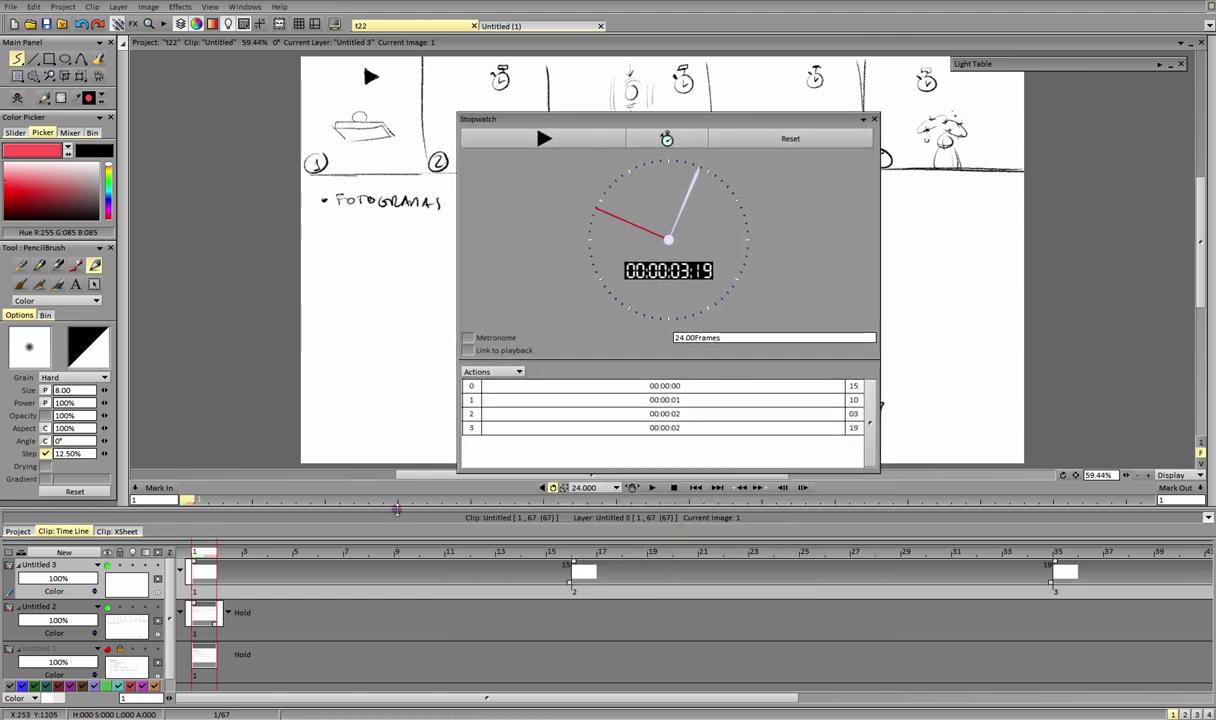
{"action": "left_click", "coordinate": [518, 372]}
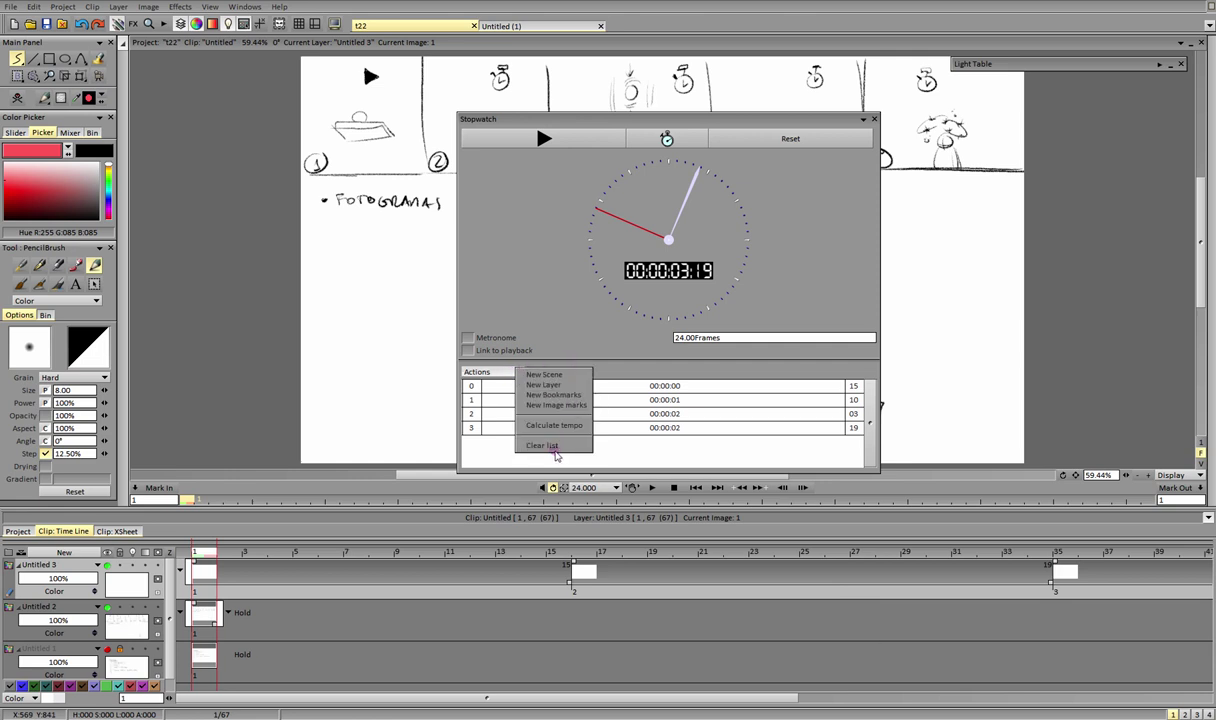
{"action": "left_click", "coordinate": [530, 444]}
{"action": "left_click", "coordinate": [816, 142]}
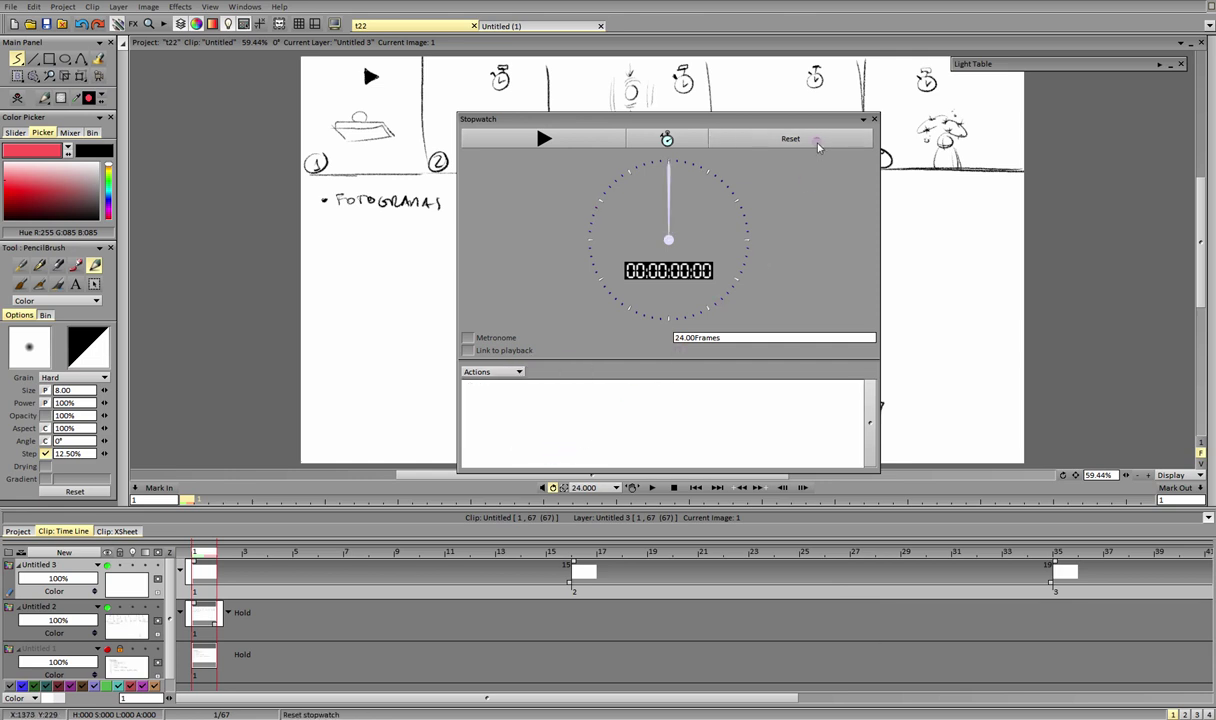
{"action": "left_click_drag", "start_coordinate": [815, 120], "coordinate": [837, 264]}
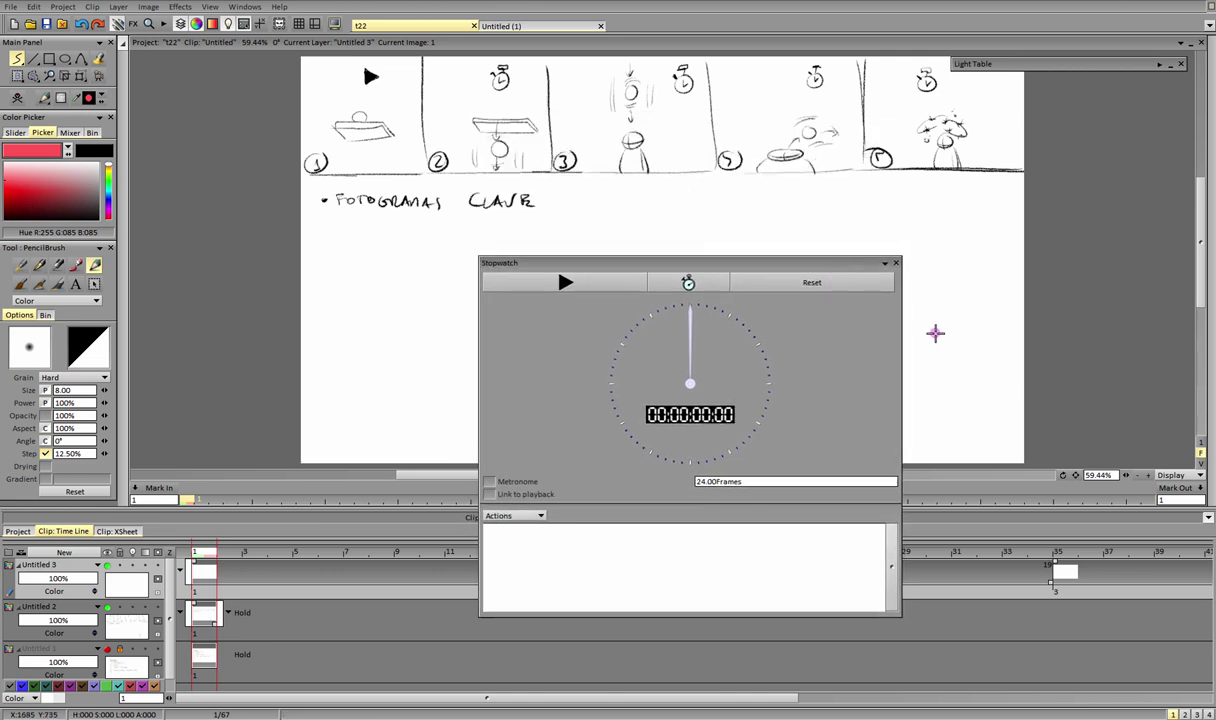
{"action": "left_click_drag", "start_coordinate": [713, 264], "coordinate": [652, 255]}
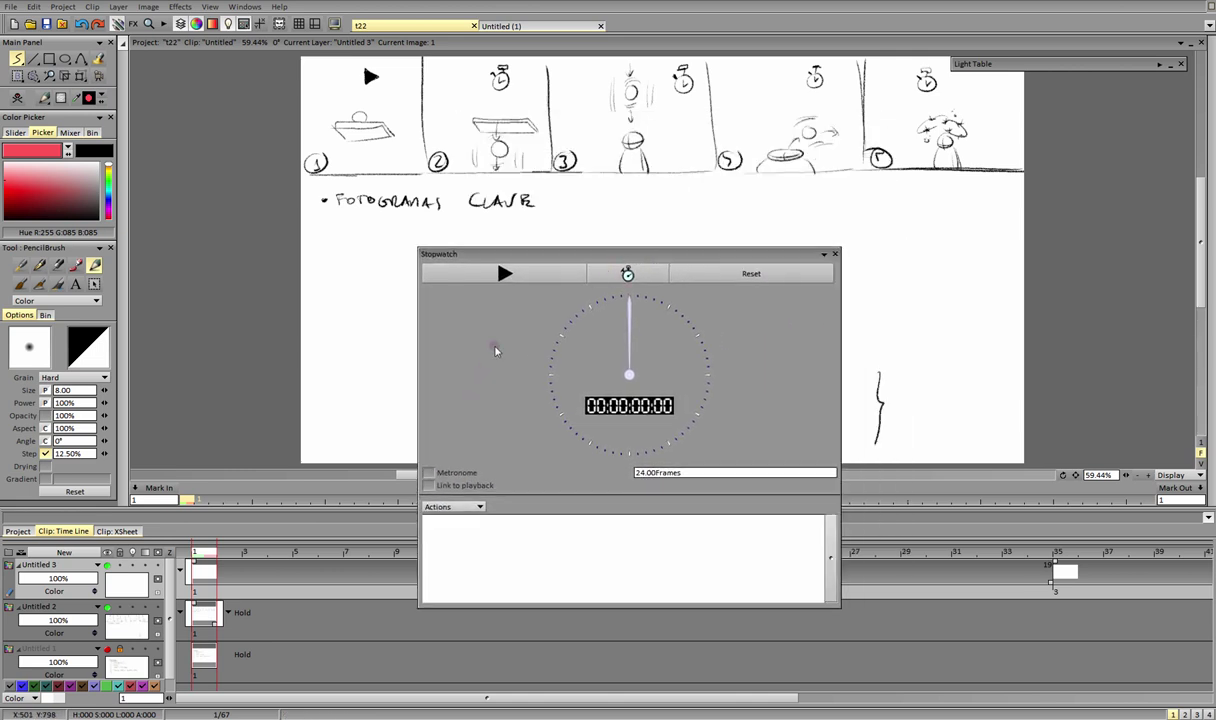
Step: Run the stopwatch while imagining the ball's fall, capture four times to match panels two to five, and stop it
{"action": "left_click_drag", "start_coordinate": [366, 62], "coordinate": [366, 74]}
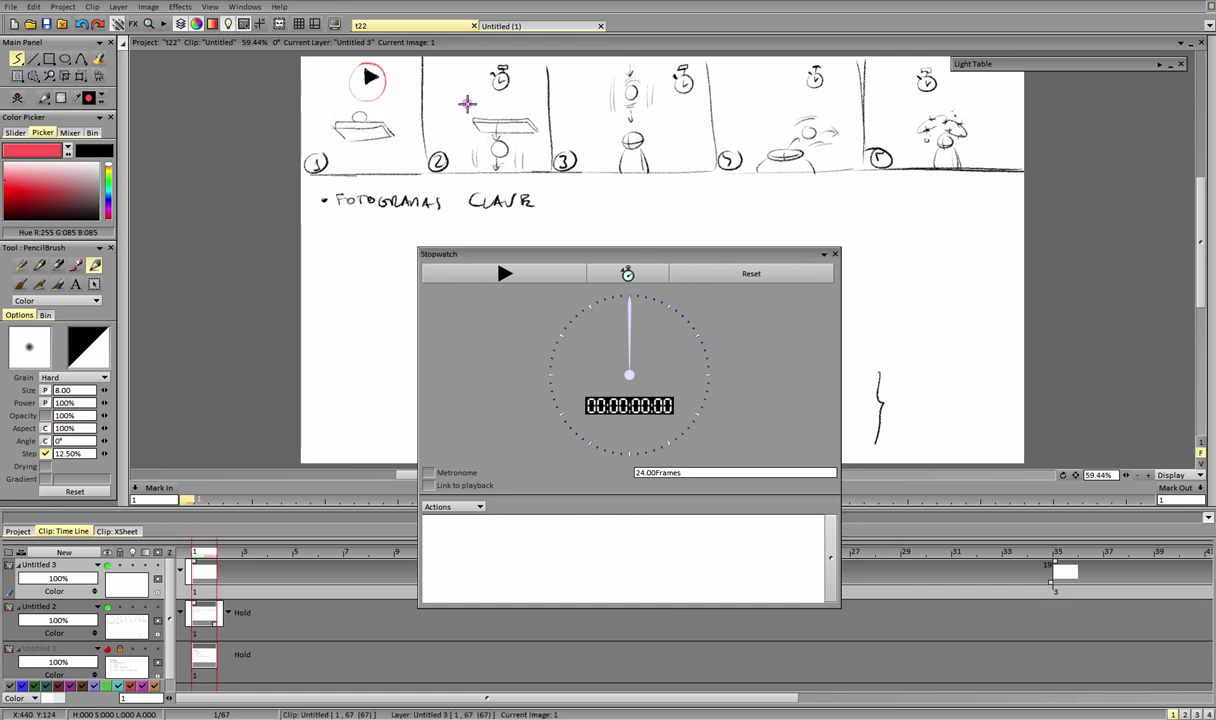
{"action": "left_click", "coordinate": [565, 279]}
{"action": "left_click", "coordinate": [617, 277]}
{"action": "left_click", "coordinate": [617, 277]}
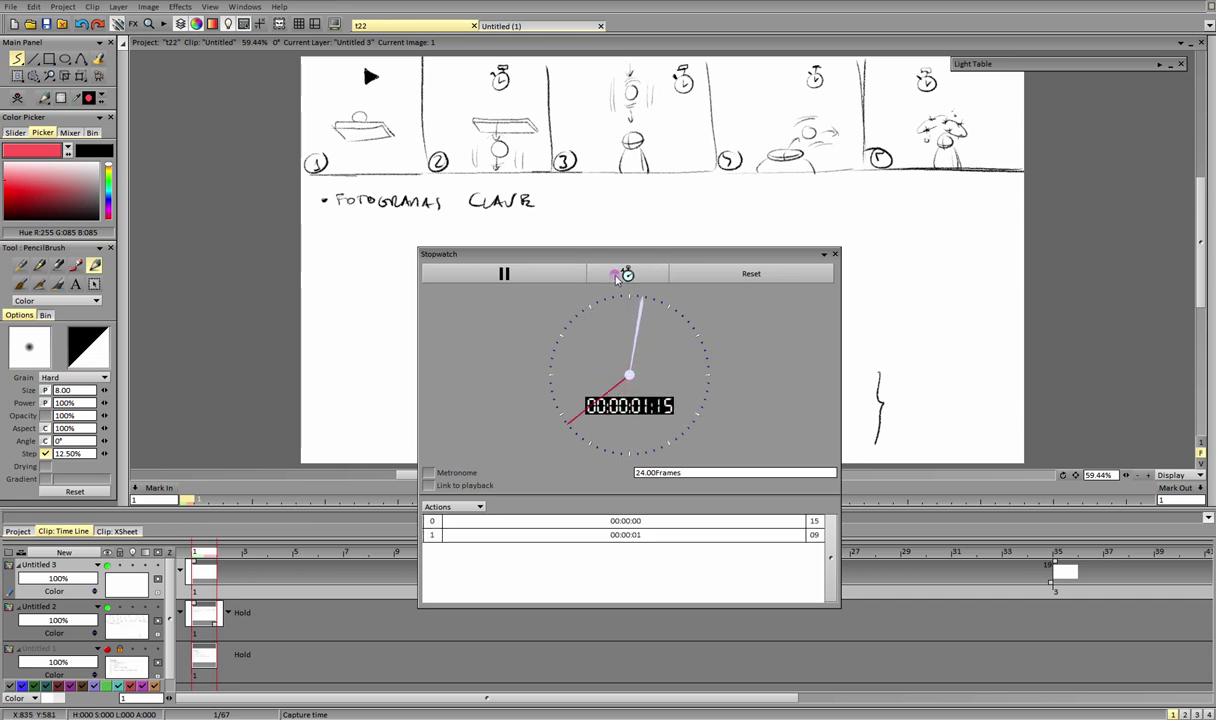
{"action": "left_click", "coordinate": [618, 275]}
{"action": "left_click", "coordinate": [618, 275]}
{"action": "left_click", "coordinate": [561, 282]}
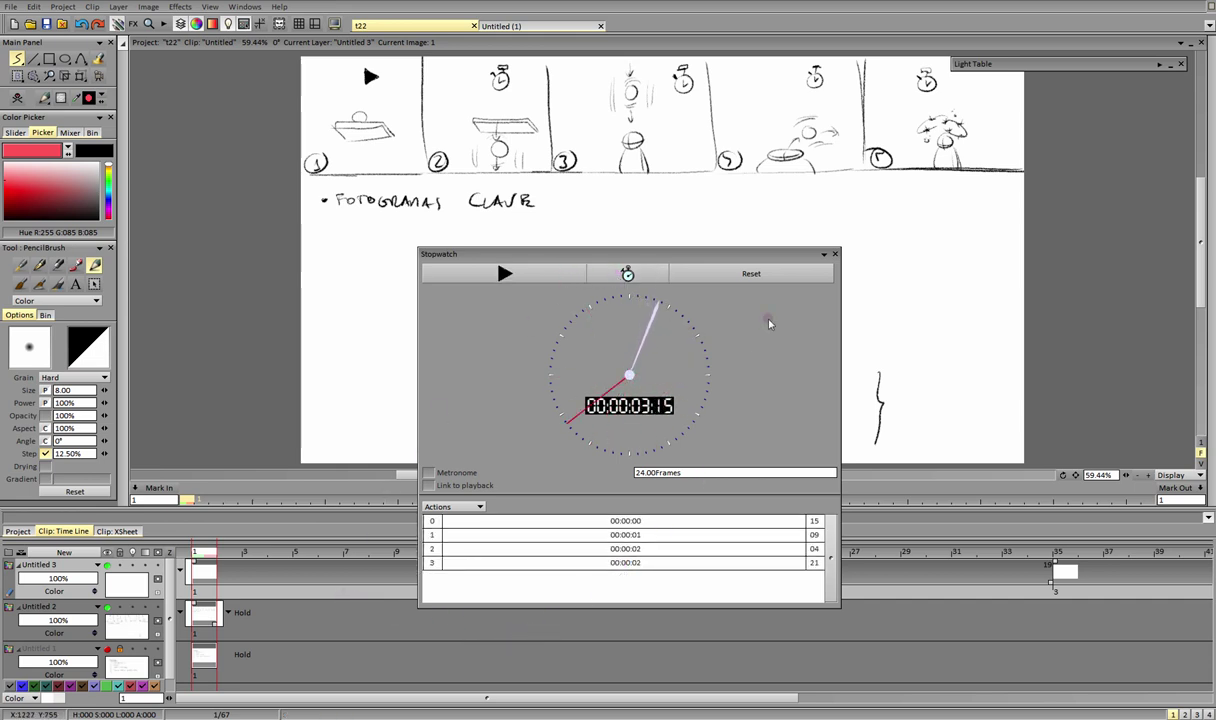
Step: Move the stopwatch up, trace the black brace in red, and create a new layer from the captured times
{"action": "left_click_drag", "start_coordinate": [785, 253], "coordinate": [813, 118]}
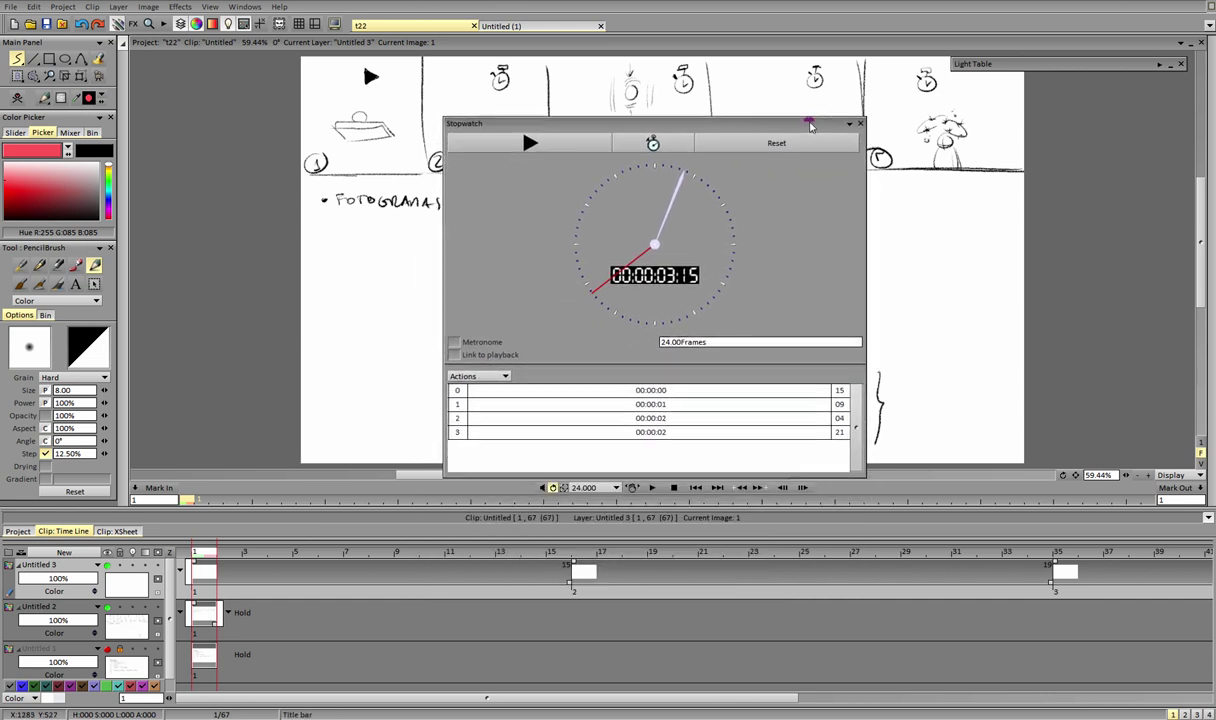
{"action": "left_click_drag", "start_coordinate": [878, 376], "coordinate": [872, 443]}
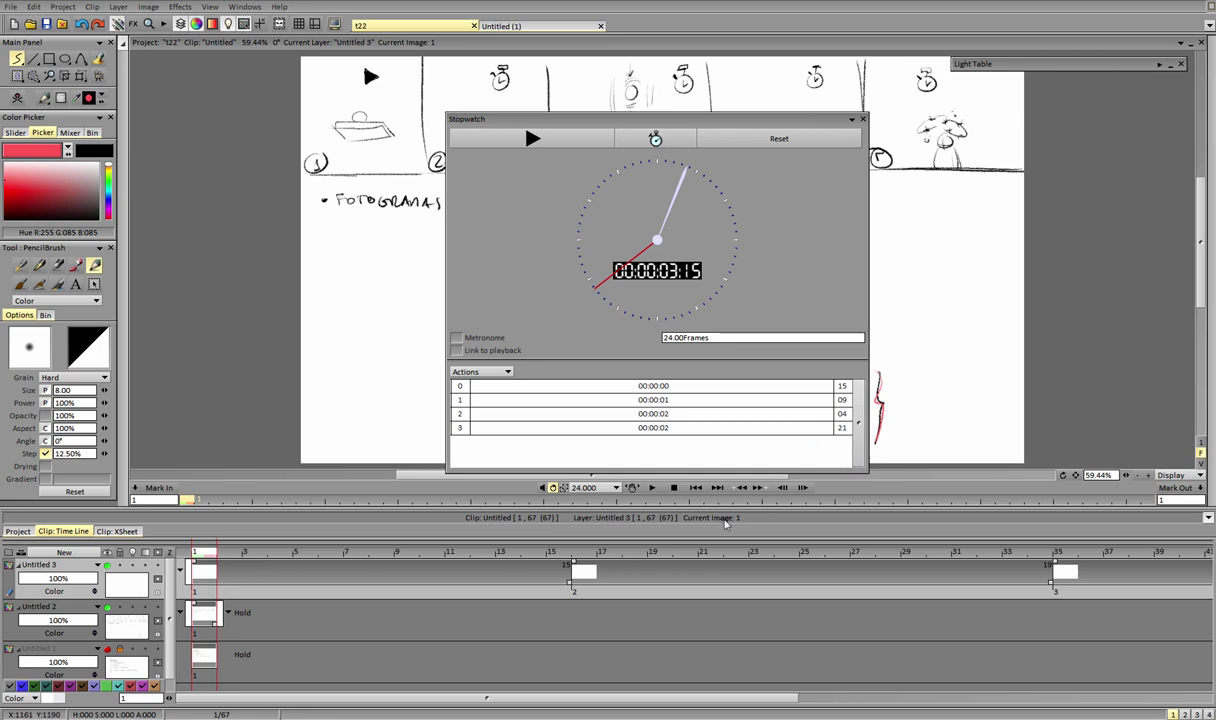
{"action": "left_click", "coordinate": [480, 371]}
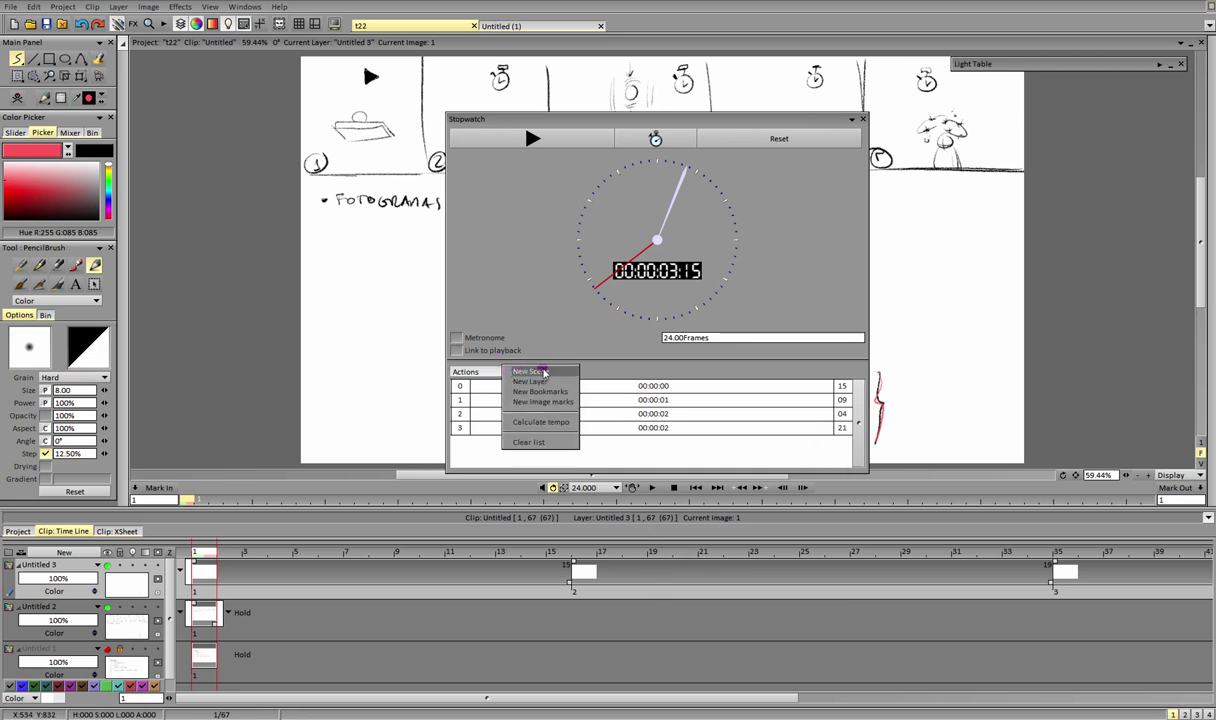
{"action": "left_click", "coordinate": [543, 372]}
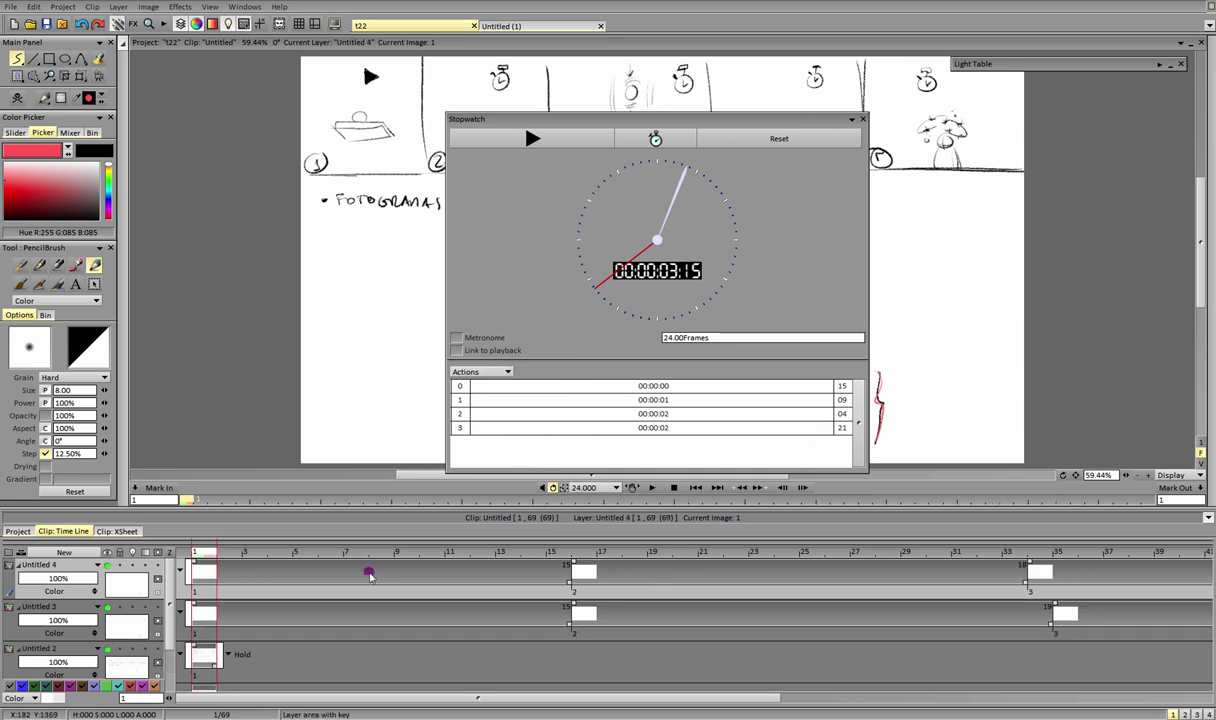
Step: Add a blank key image on frame 69 at the end of the new layer
{"action": "left_click_drag", "start_coordinate": [290, 697], "coordinate": [970, 685]}
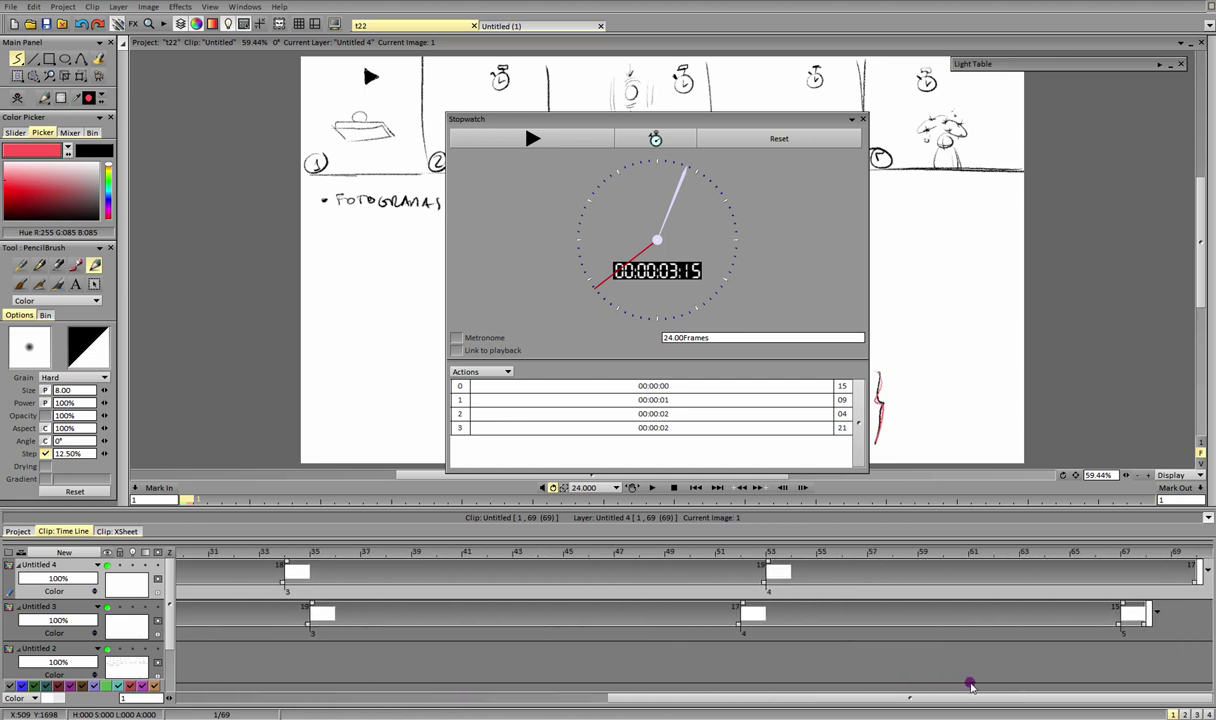
{"action": "left_click", "coordinate": [1183, 553]}
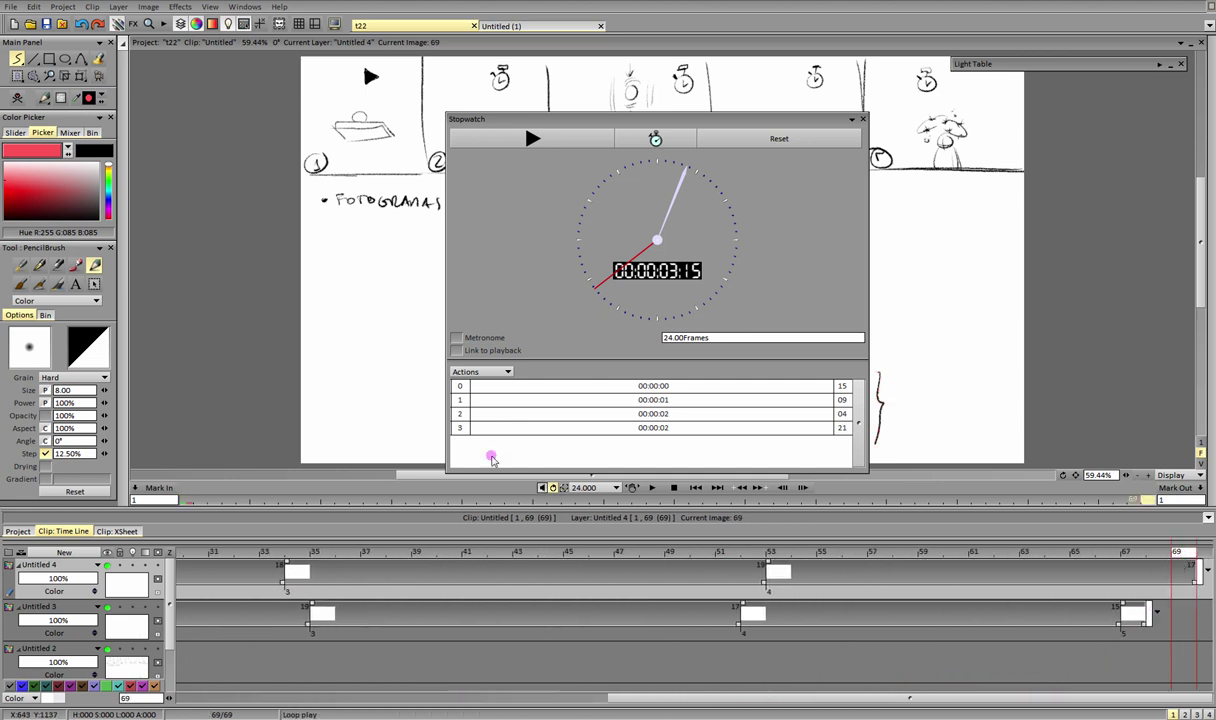
{"action": "left_click", "coordinate": [17, 98]}
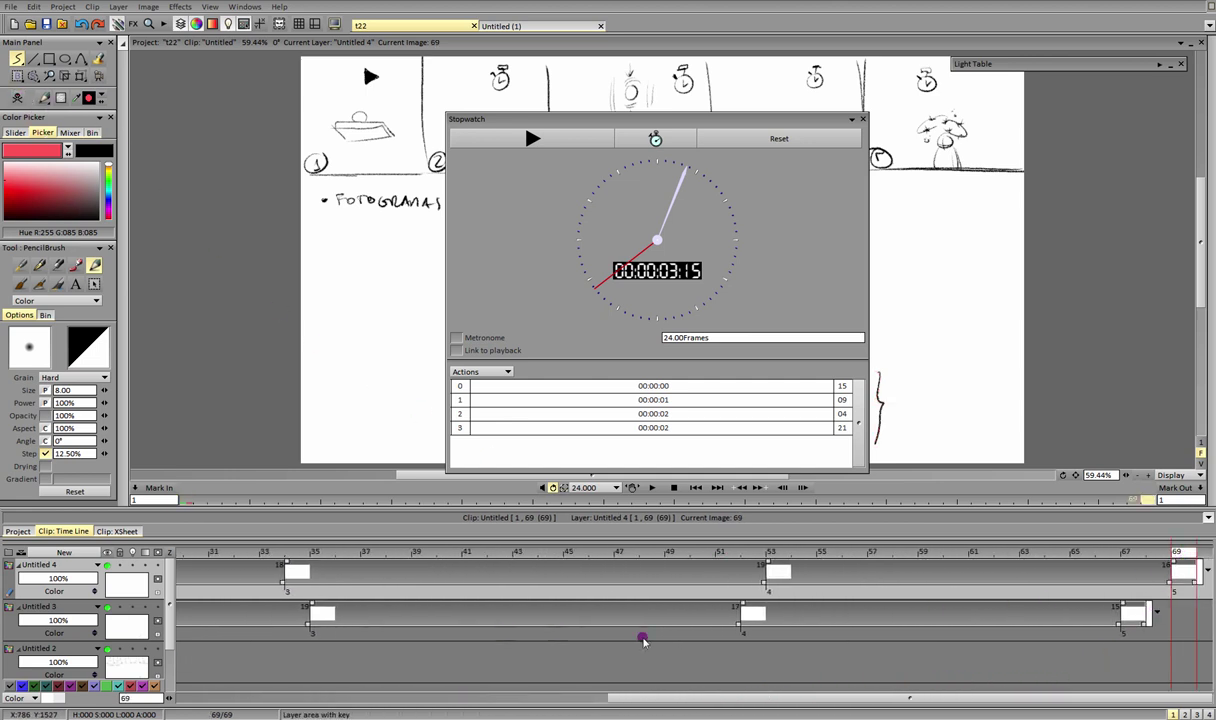
Step: Collapse the Untitled 2 layer, return to frame 1, and compare the key image spacing of Untitled 4 and Untitled 3
{"action": "left_click_drag", "start_coordinate": [818, 699], "coordinate": [375, 700]}
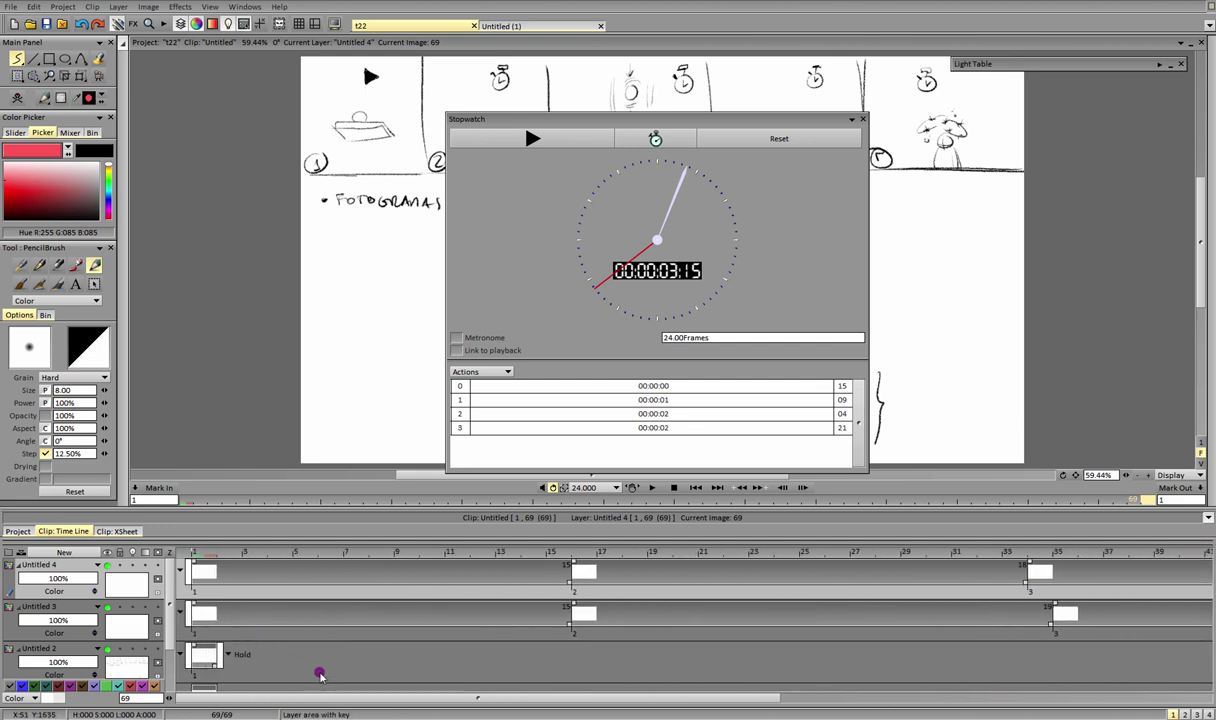
{"action": "left_click", "coordinate": [21, 652]}
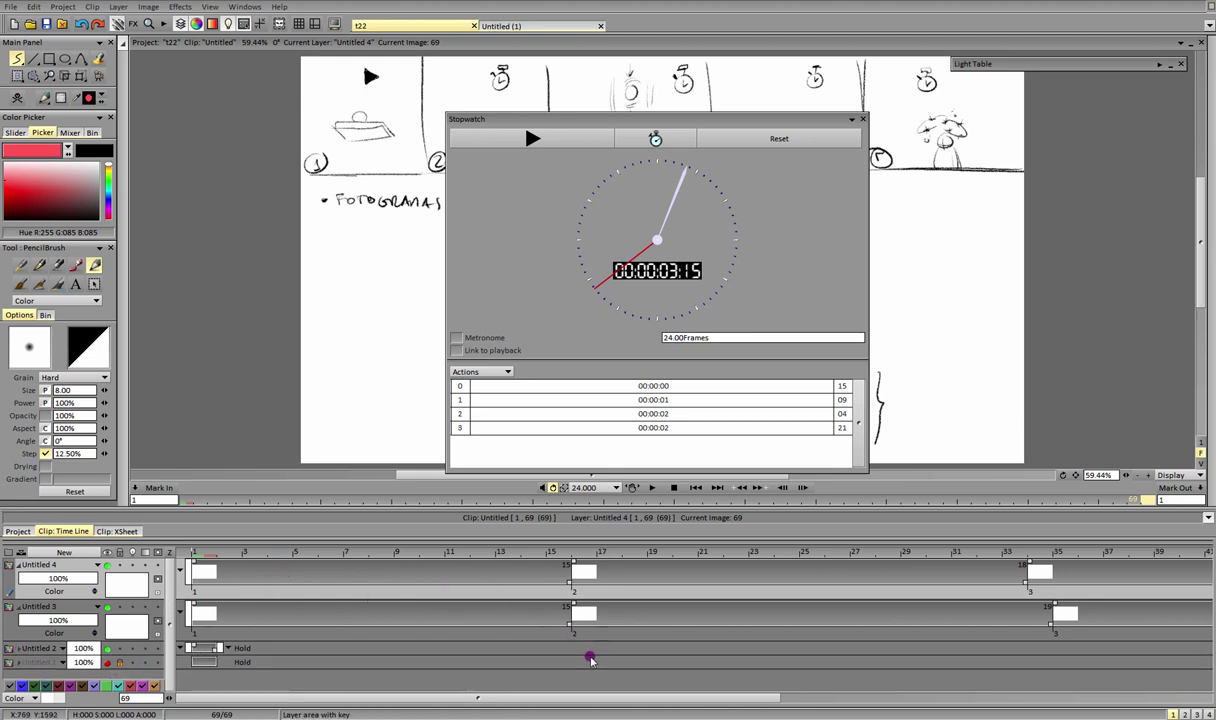
{"action": "left_click", "coordinate": [204, 554]}
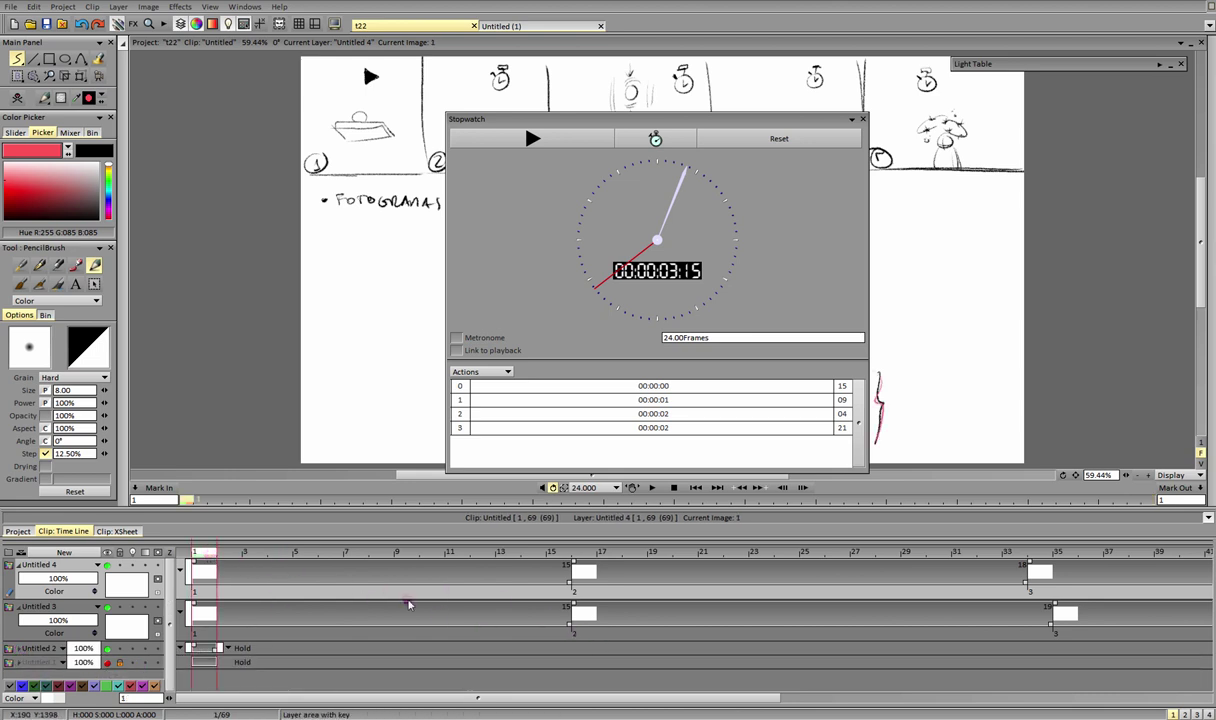
{"action": "left_click_drag", "start_coordinate": [614, 703], "coordinate": [1089, 690]}
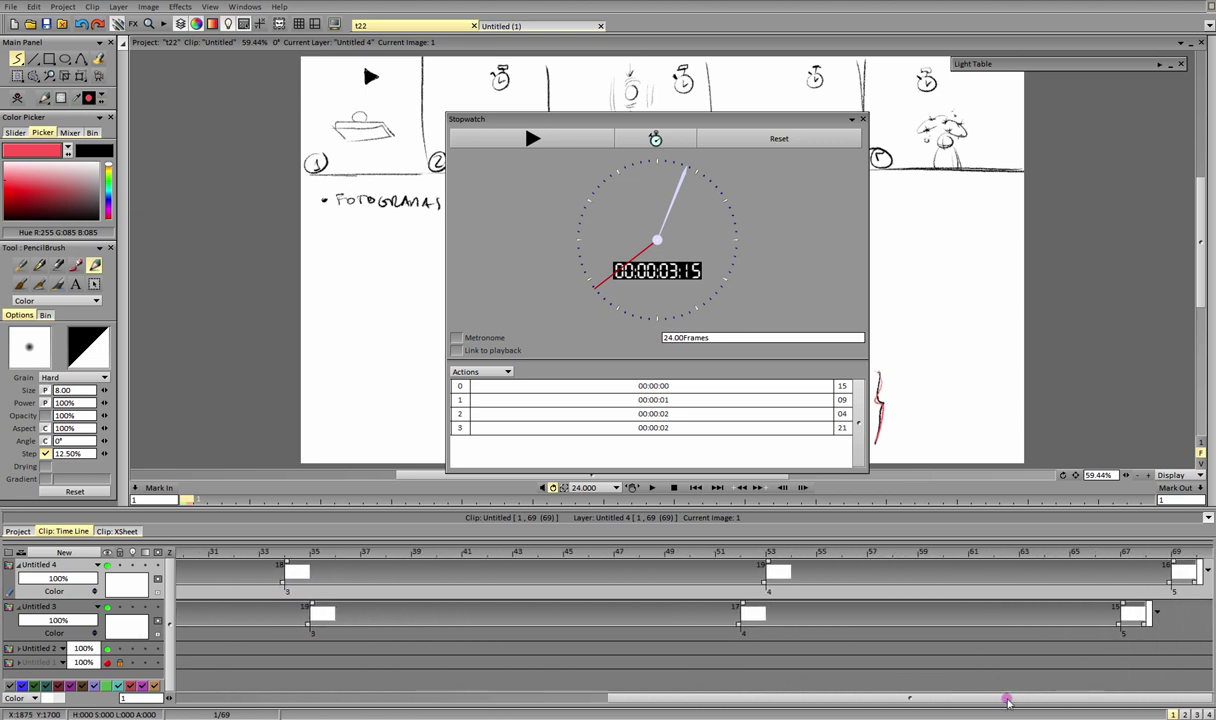
{"action": "left_click_drag", "start_coordinate": [1008, 700], "coordinate": [497, 687]}
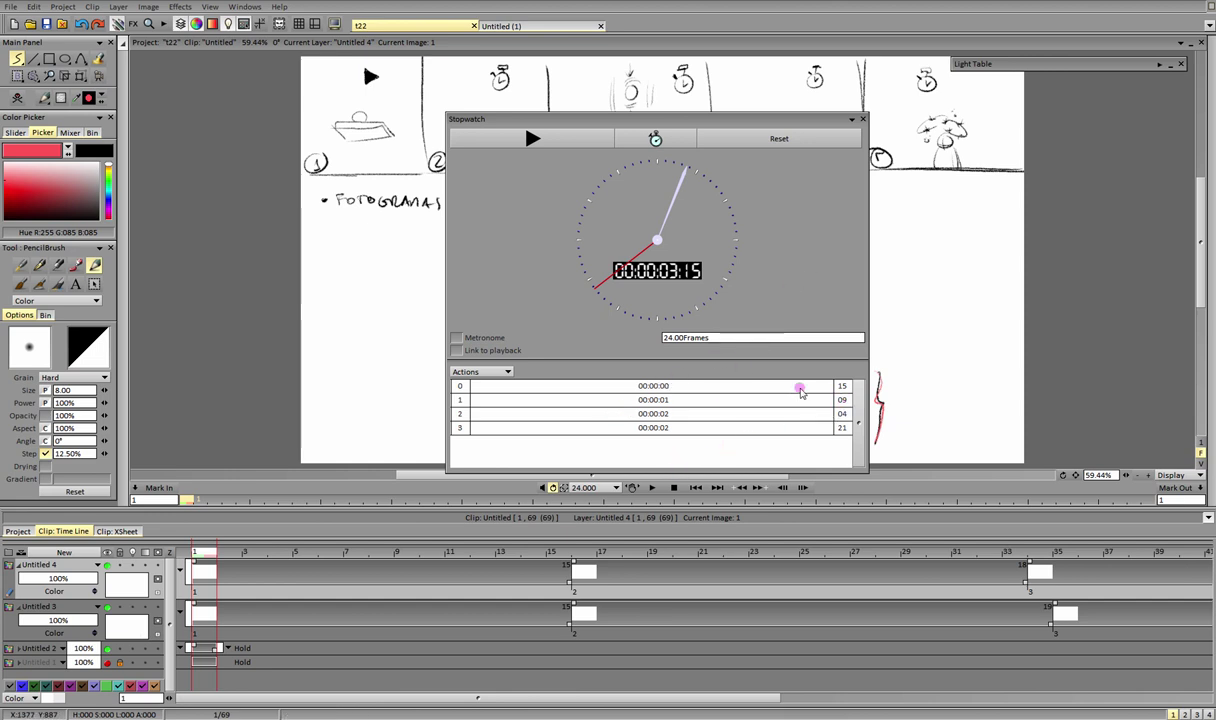
Step: Clear the stopwatch's captured times again, reset it, and move it down to uncover the storyboard panels
{"action": "left_click", "coordinate": [509, 373]}
{"action": "left_click", "coordinate": [527, 443]}
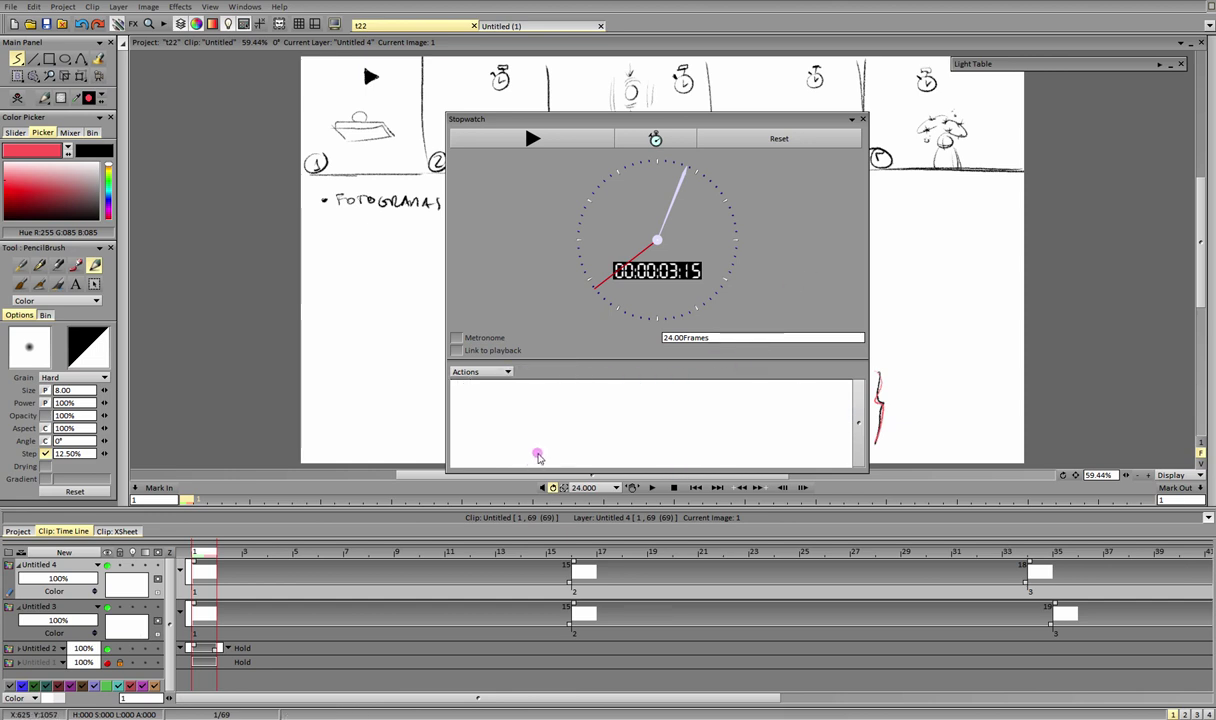
{"action": "left_click", "coordinate": [779, 138]}
{"action": "left_click_drag", "start_coordinate": [755, 118], "coordinate": [741, 238]}
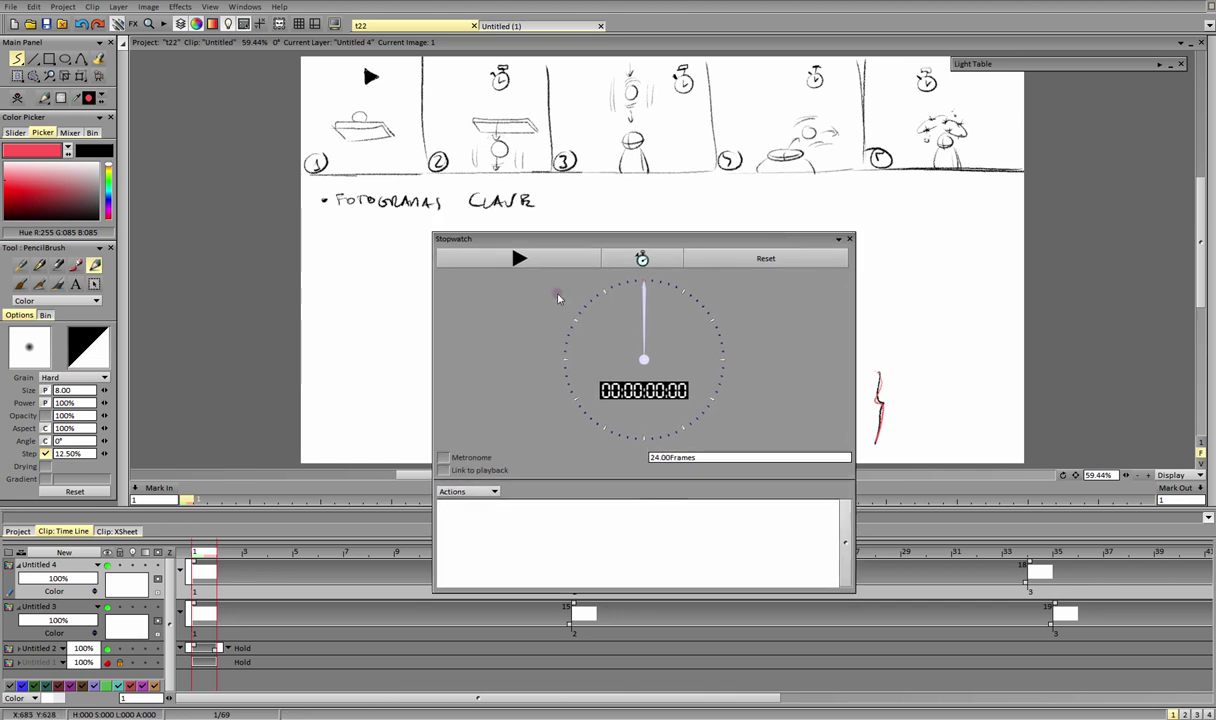
Step: Time the action once more at a different pace, capturing four moments on the stopwatch before stopping it
{"action": "left_click", "coordinate": [632, 257]}
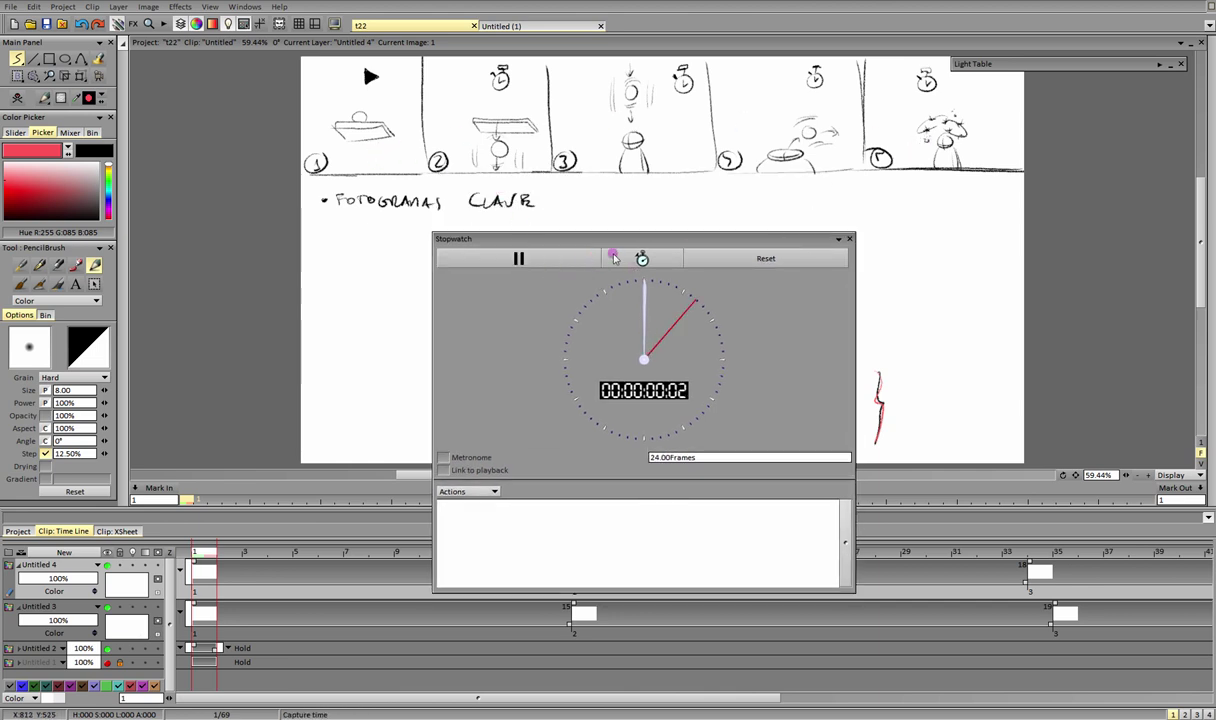
{"action": "left_click", "coordinate": [633, 258]}
{"action": "left_click", "coordinate": [633, 258]}
{"action": "left_click", "coordinate": [633, 259]}
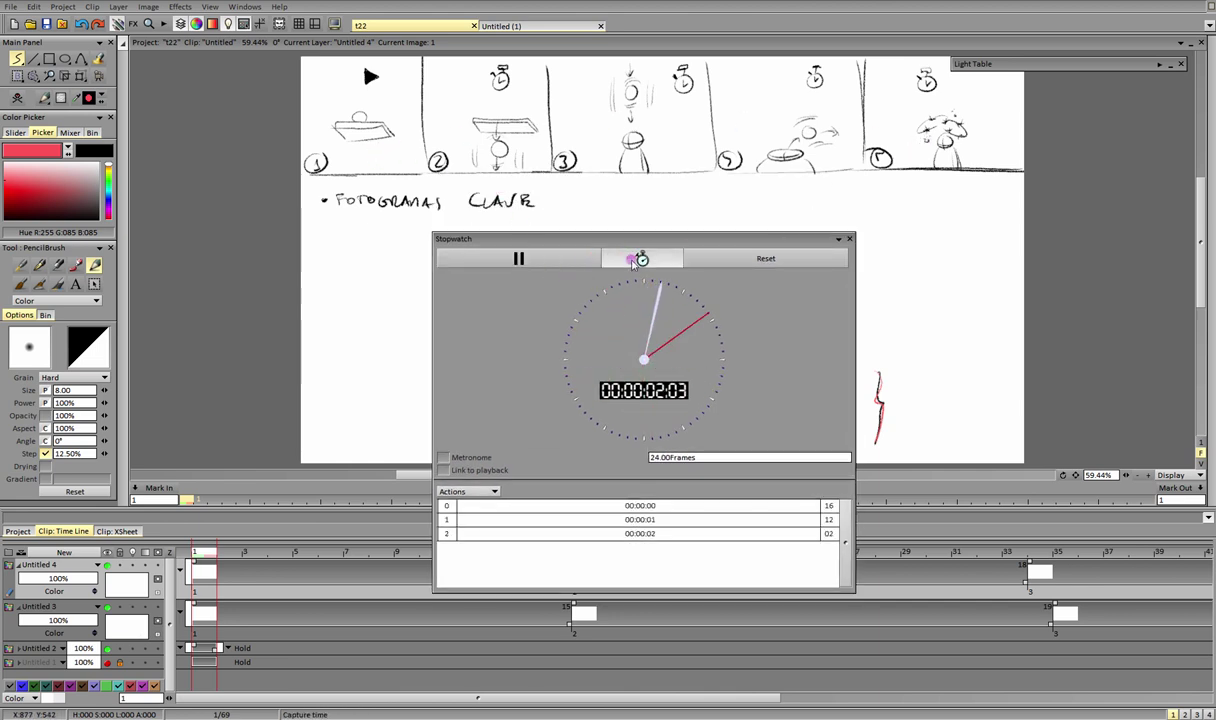
{"action": "left_click", "coordinate": [633, 258]}
{"action": "left_click", "coordinate": [570, 258]}
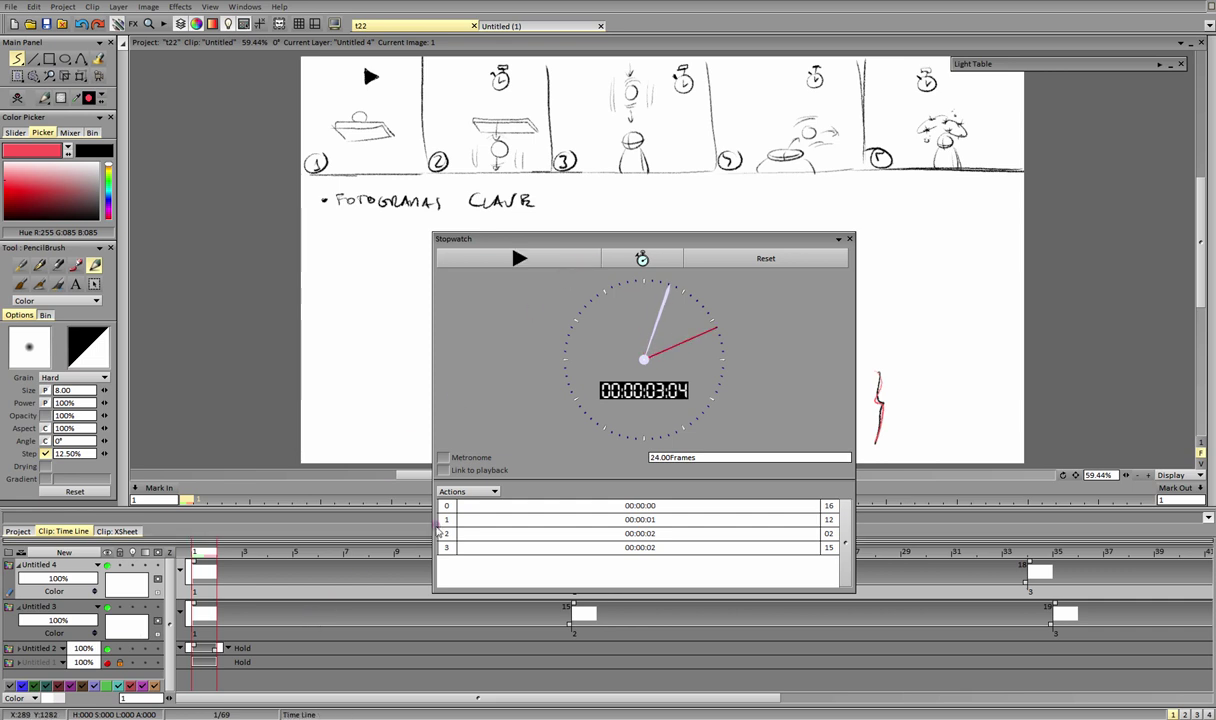
Step: Create another new layer from the latest captured times and collapse the stopwatch
{"action": "left_click", "coordinate": [494, 491]}
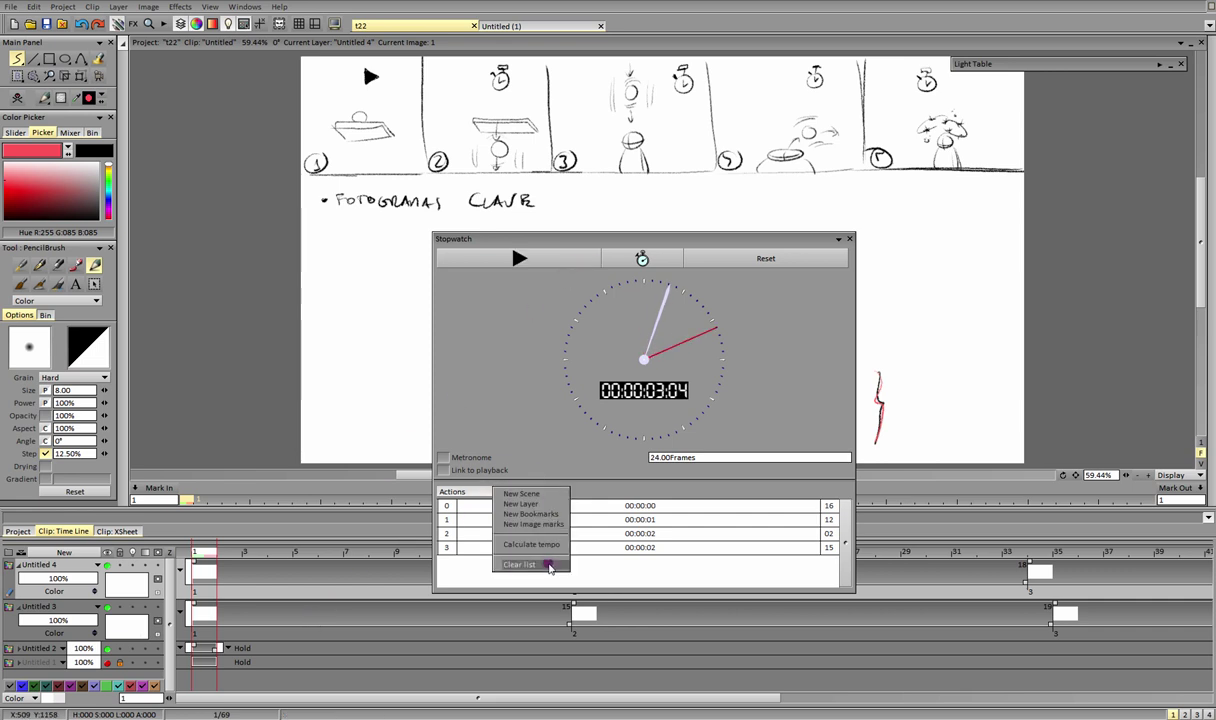
{"action": "left_click", "coordinate": [530, 504]}
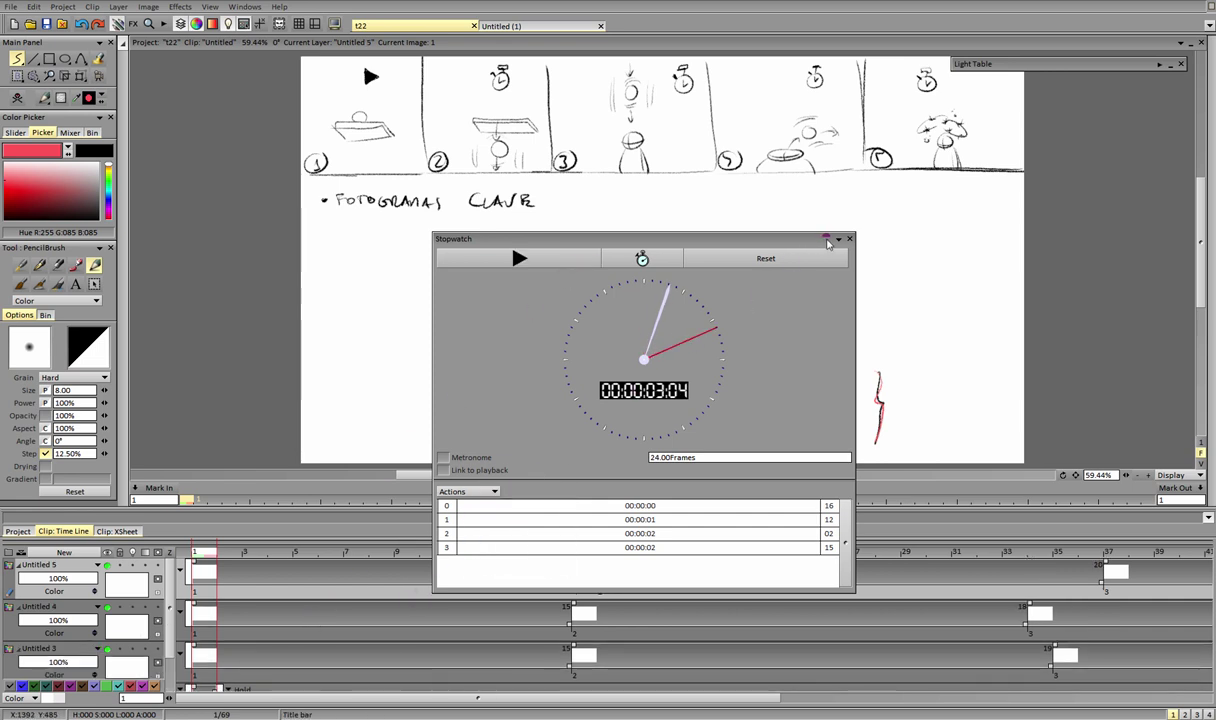
{"action": "left_click_drag", "start_coordinate": [827, 243], "coordinate": [831, 242]}
{"action": "left_click", "coordinate": [842, 239]}
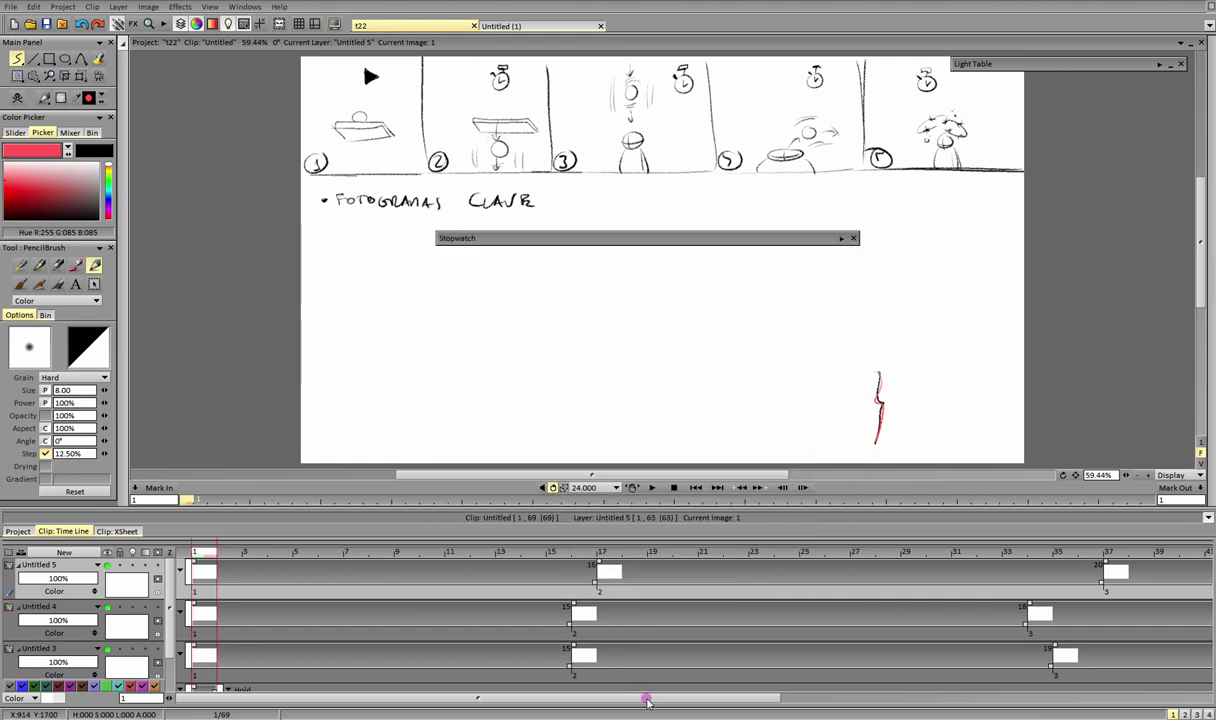
Step: Add a blank key image on frame 63 at the end of Untitled 5 and fit all the layers' key images in the timeline
{"action": "left_click_drag", "start_coordinate": [646, 698], "coordinate": [1096, 684]}
{"action": "left_click", "coordinate": [1024, 576]}
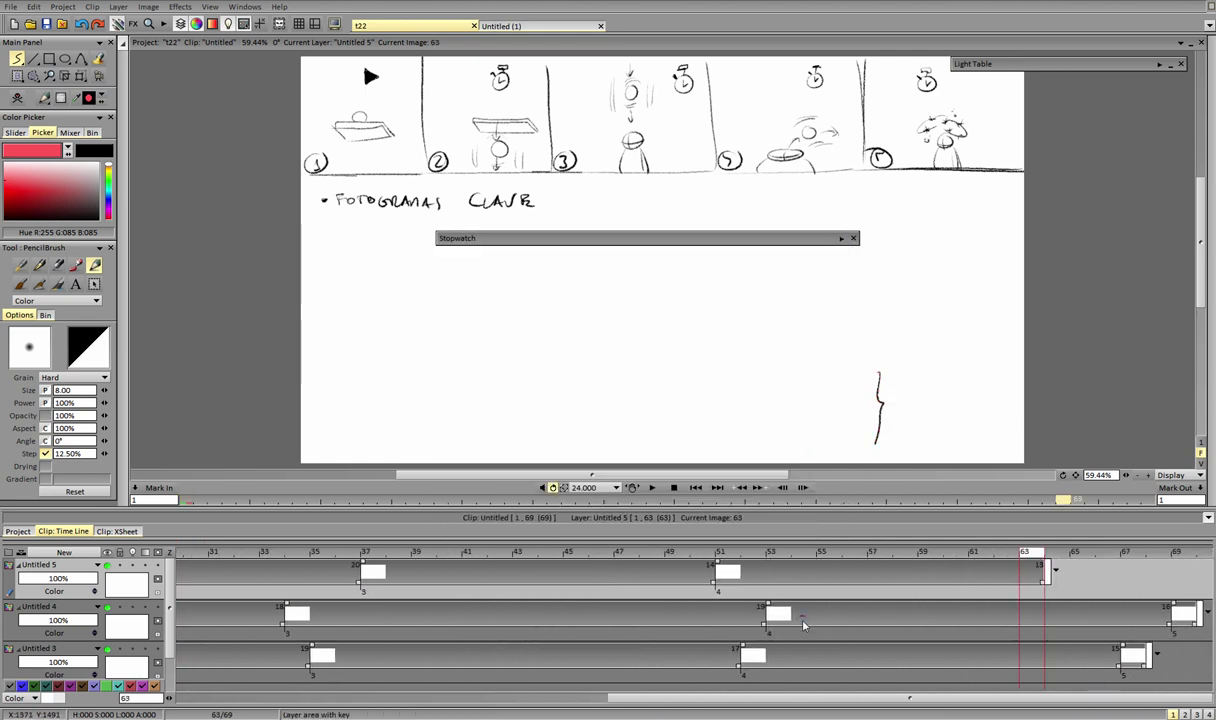
{"action": "left_click", "coordinate": [19, 99]}
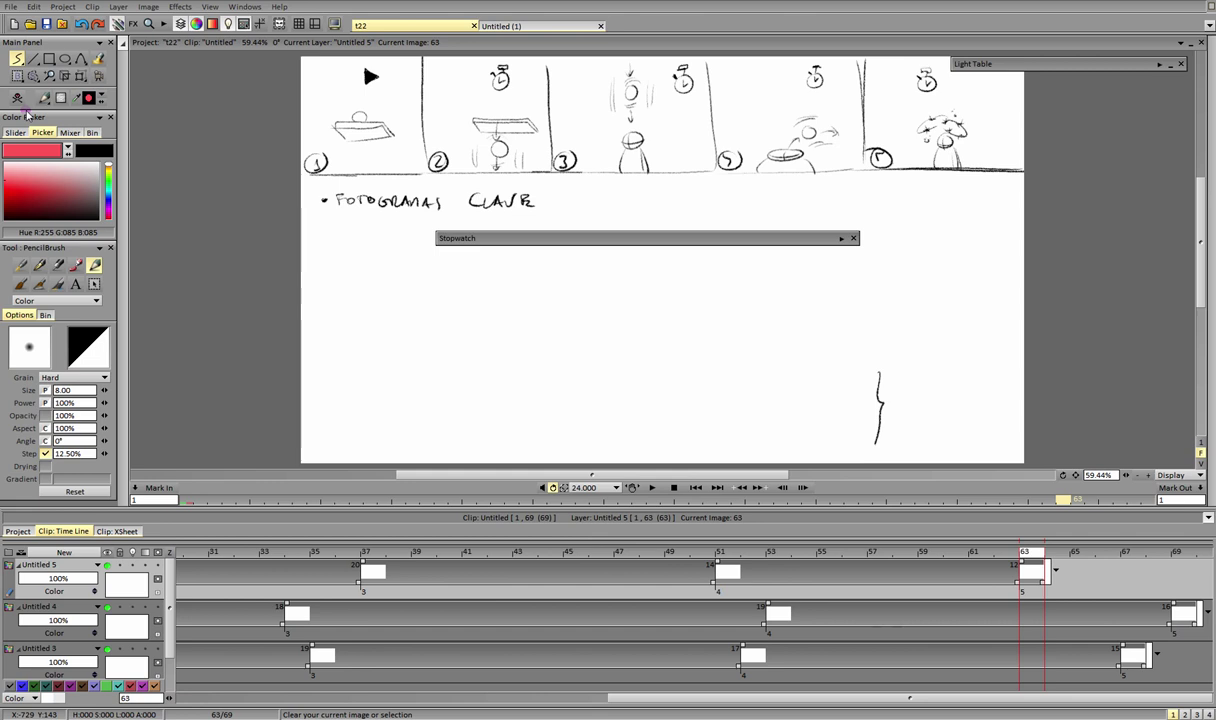
{"action": "left_click_drag", "start_coordinate": [903, 698], "coordinate": [450, 700]}
{"action": "left_click_drag", "start_coordinate": [171, 553], "coordinate": [168, 553]}
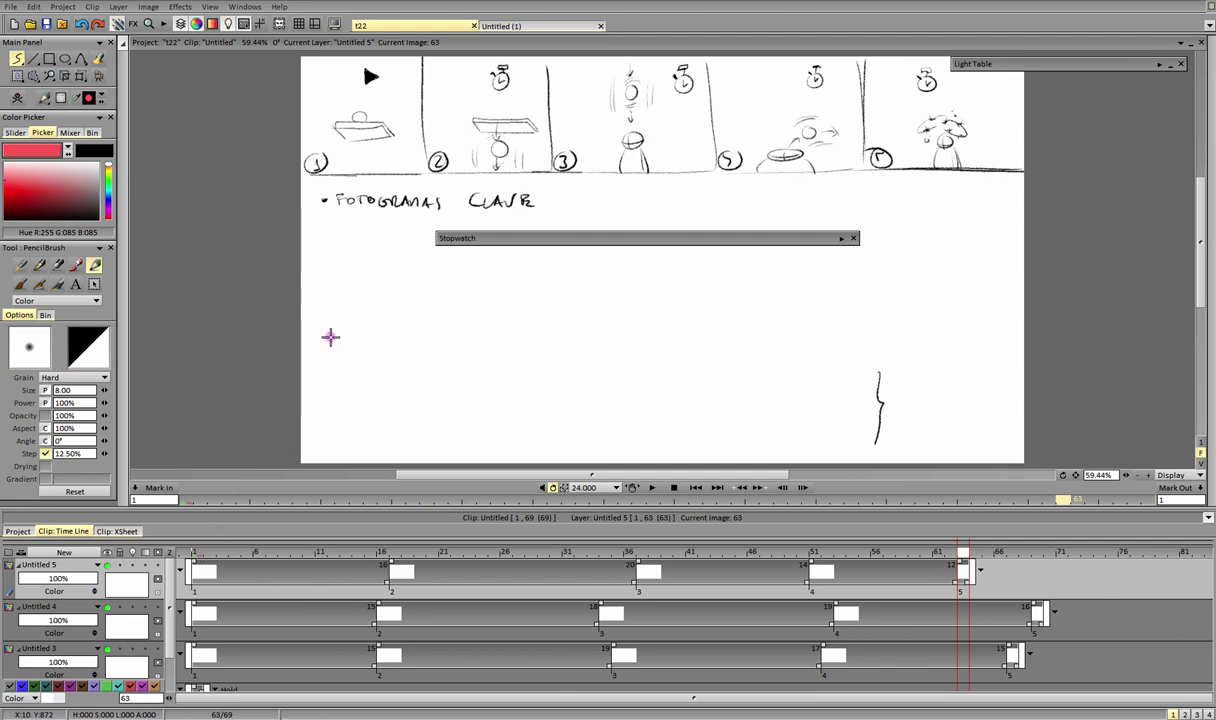
Step: Circle the first panel's play symbol and the second panel's stopwatch in red, and compare where Untitled 5 and Untitled 4 place their second key images
{"action": "mouse_move", "coordinate": [372, 57]}
{"action": "left_mouse_down"}
{"action": "mouse_move", "coordinate": [338, 72]}
{"action": "mouse_move", "coordinate": [372, 58]}
{"action": "left_mouse_up"}
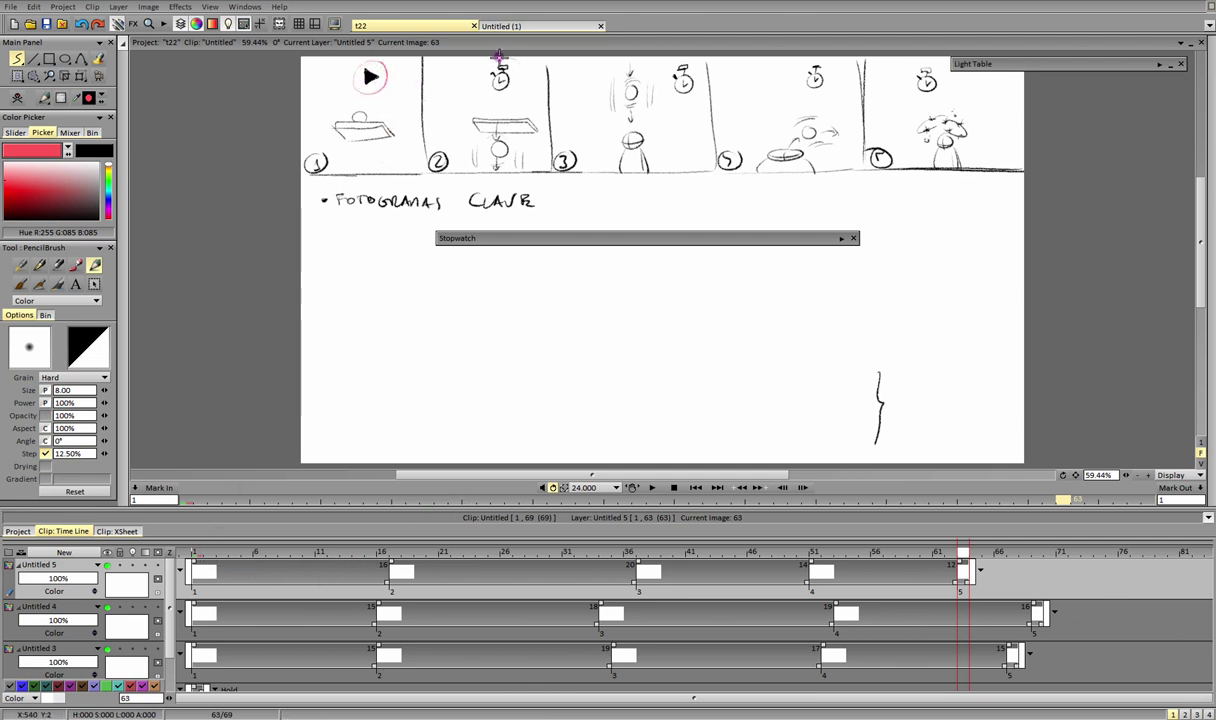
{"action": "mouse_move", "coordinate": [485, 56]}
{"action": "left_mouse_down"}
{"action": "mouse_move", "coordinate": [512, 93]}
{"action": "mouse_move", "coordinate": [503, 62]}
{"action": "left_mouse_up"}
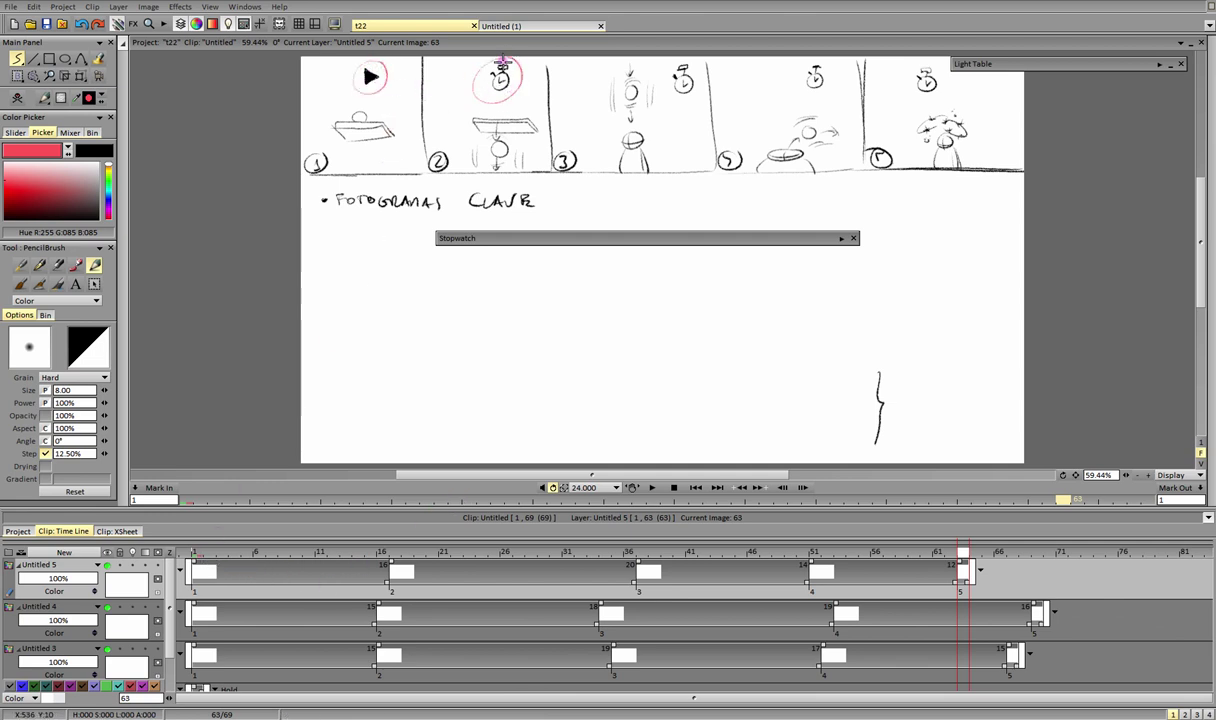
{"action": "left_click", "coordinate": [201, 566]}
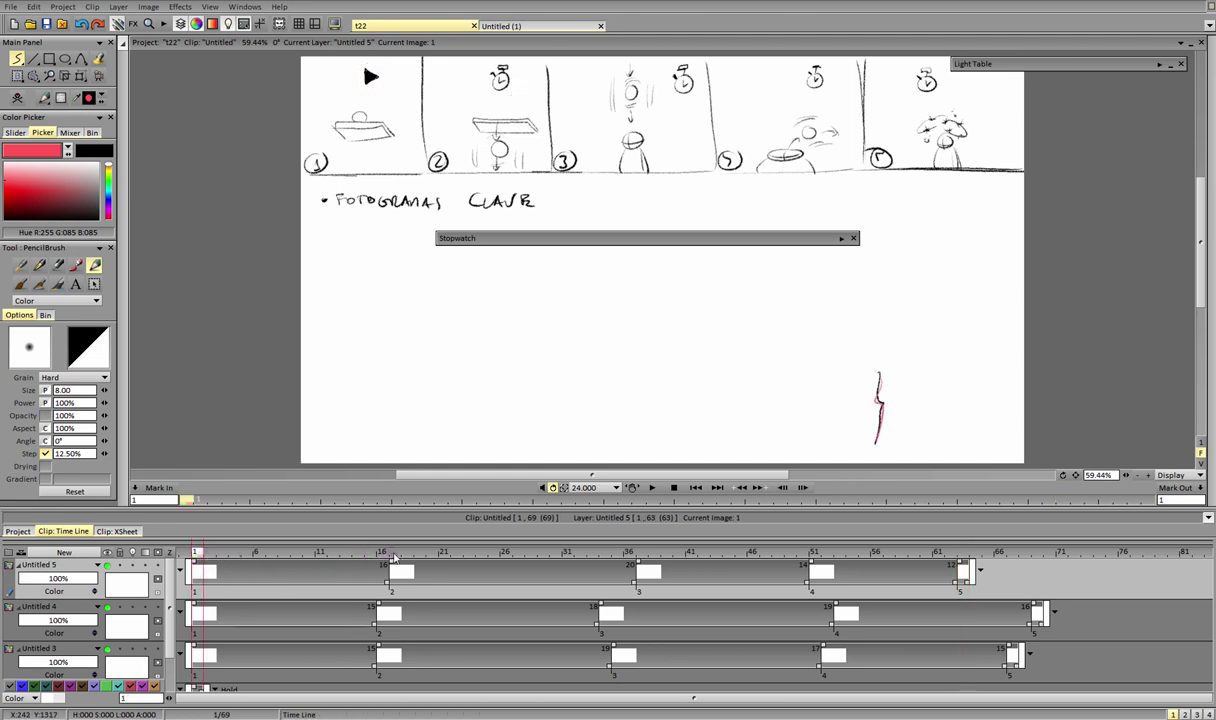
{"action": "left_click", "coordinate": [393, 556]}
{"action": "left_click", "coordinate": [78, 609]}
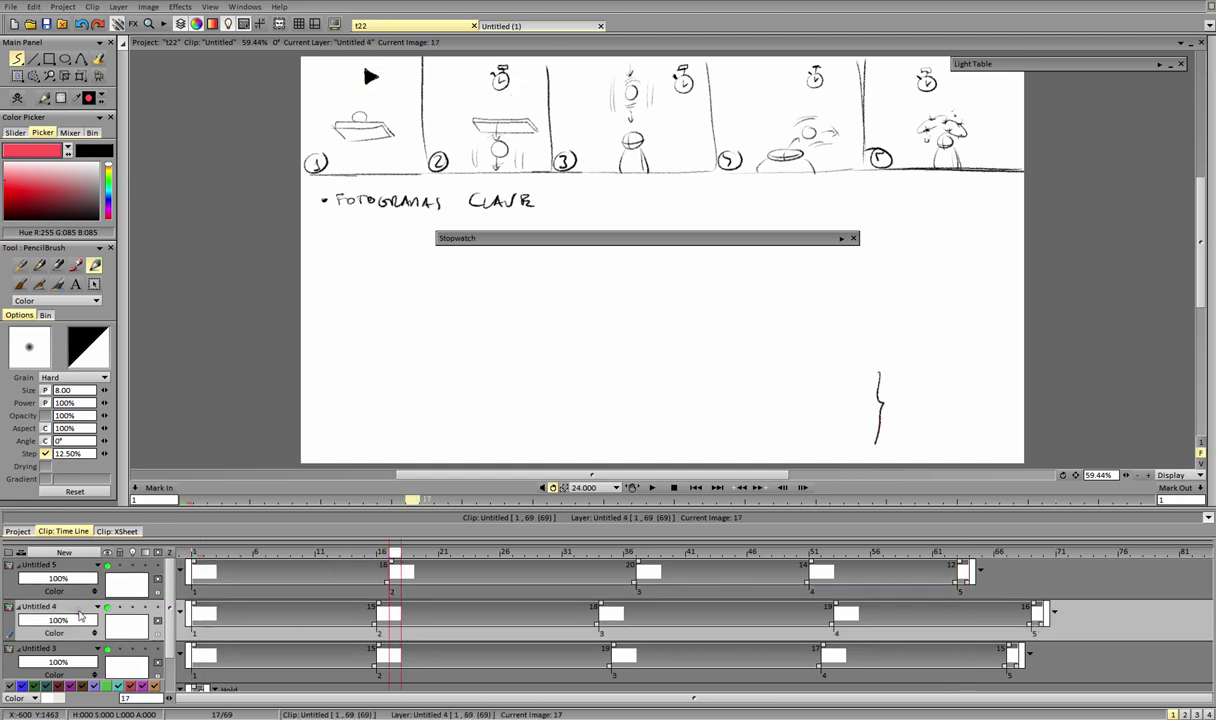
{"action": "left_click", "coordinate": [198, 556]}
{"action": "left_click", "coordinate": [384, 580]}
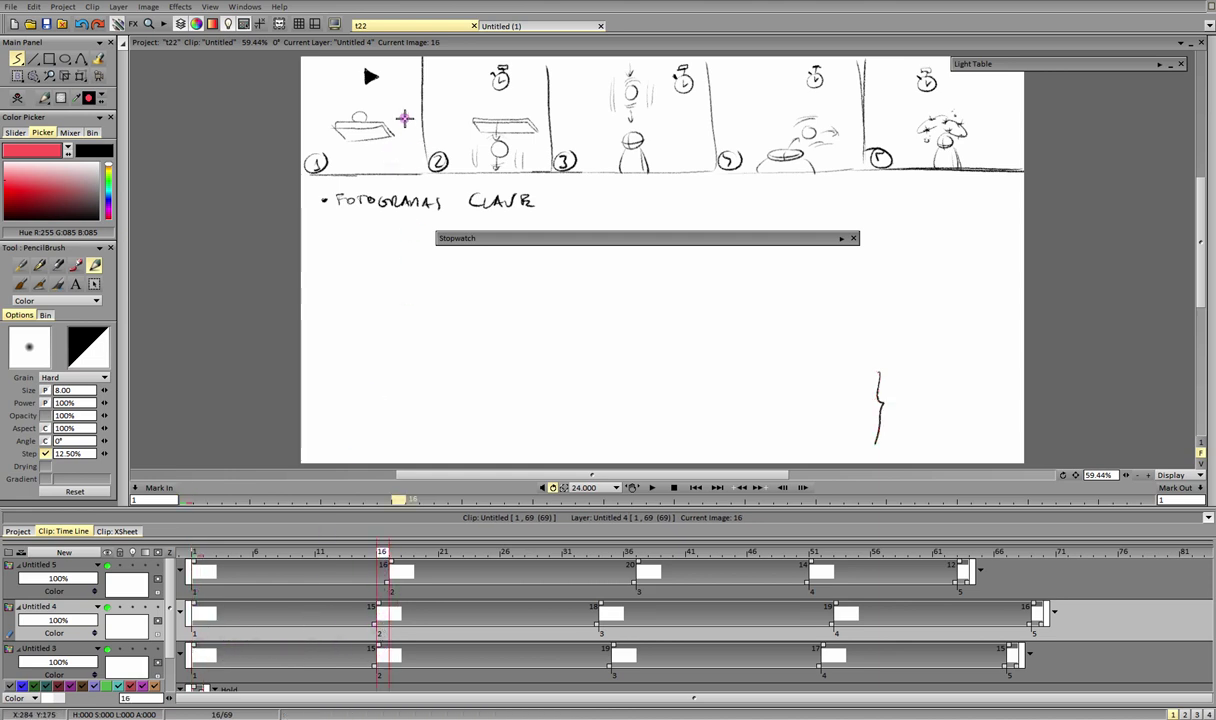
Step: Try red marks on Untitled 4 from the first to the second panel and around the stopwatch symbols, and undo them
{"action": "left_click_drag", "start_coordinate": [391, 117], "coordinate": [455, 119]}
{"action": "key", "text": "ctrl+z"}
{"action": "key", "text": "ctrl+z"}
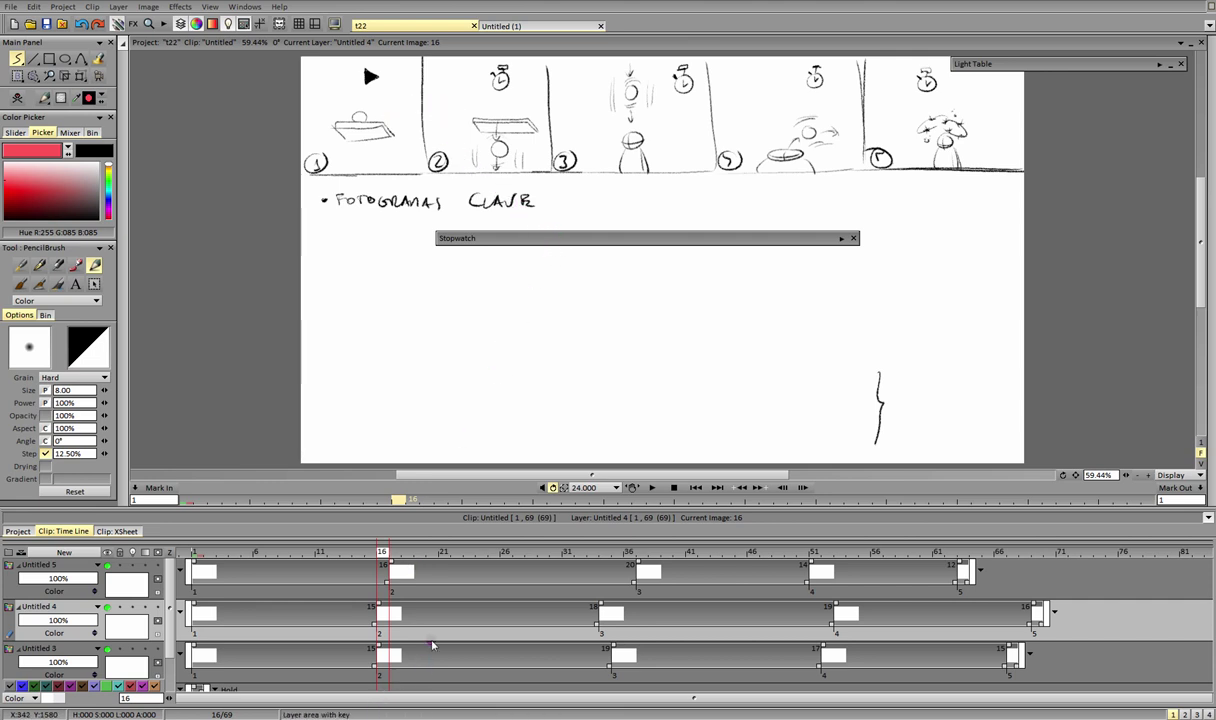
{"action": "left_click", "coordinate": [398, 563]}
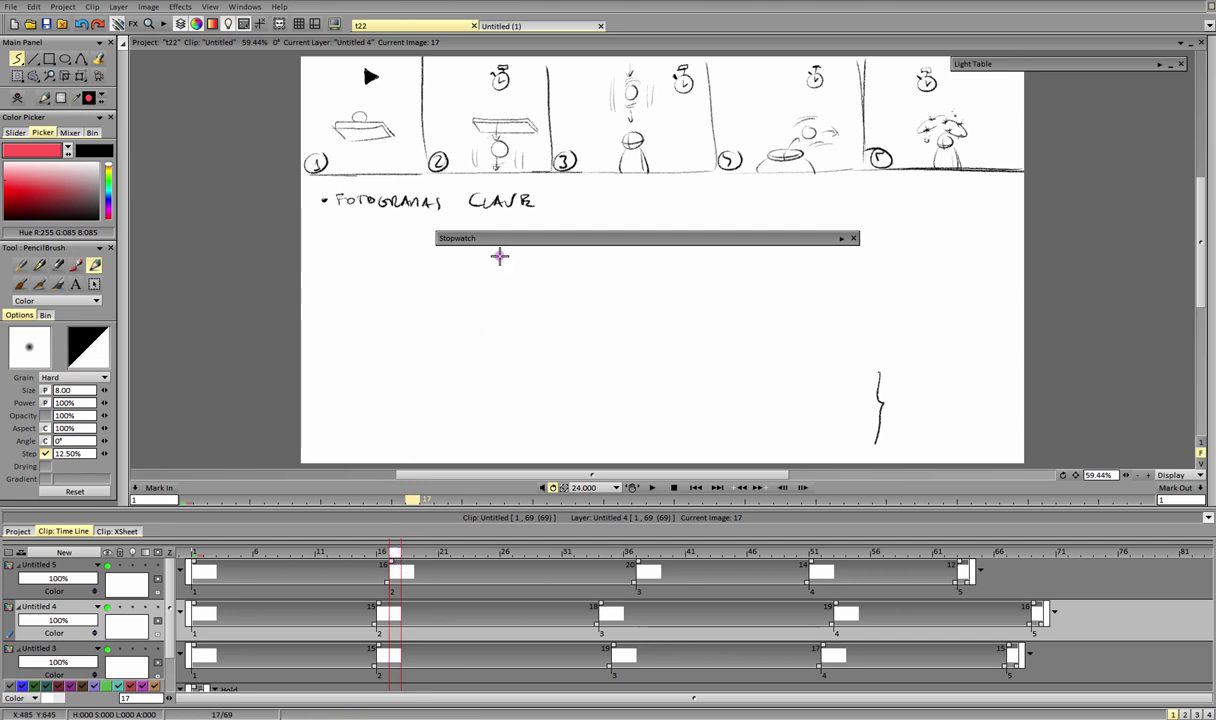
{"action": "left_click_drag", "start_coordinate": [486, 88], "coordinate": [519, 63]}
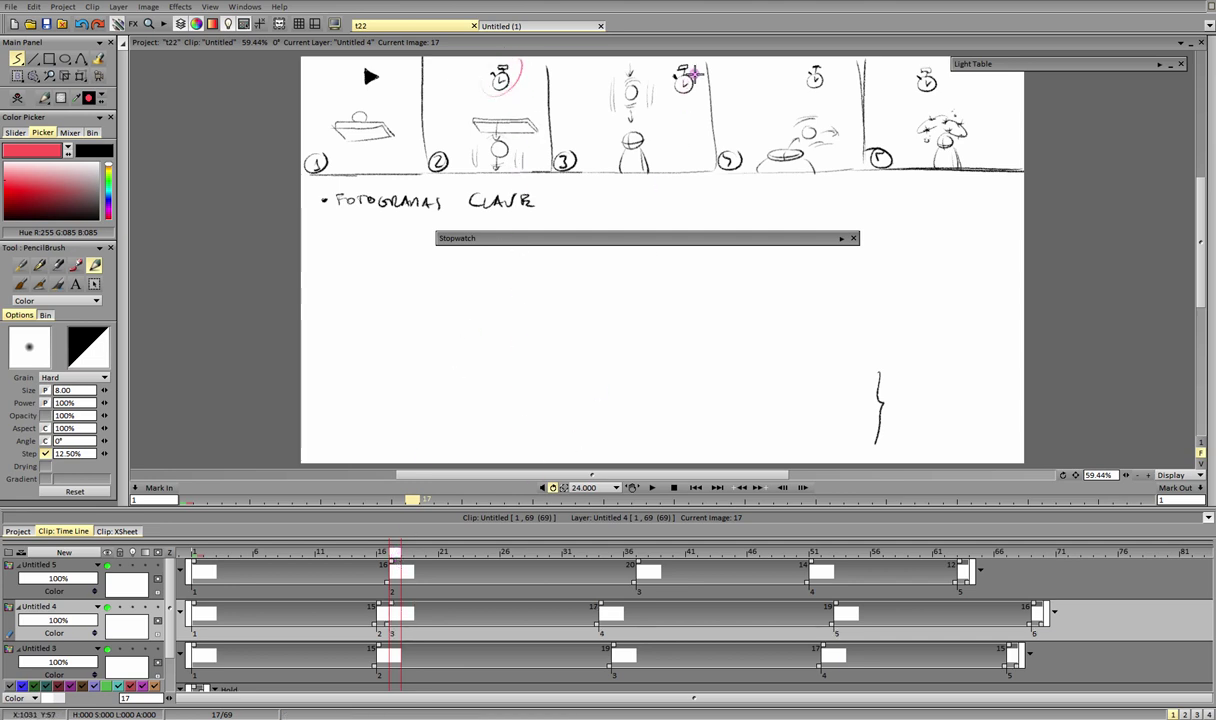
{"action": "key", "text": "ctrl+z"}
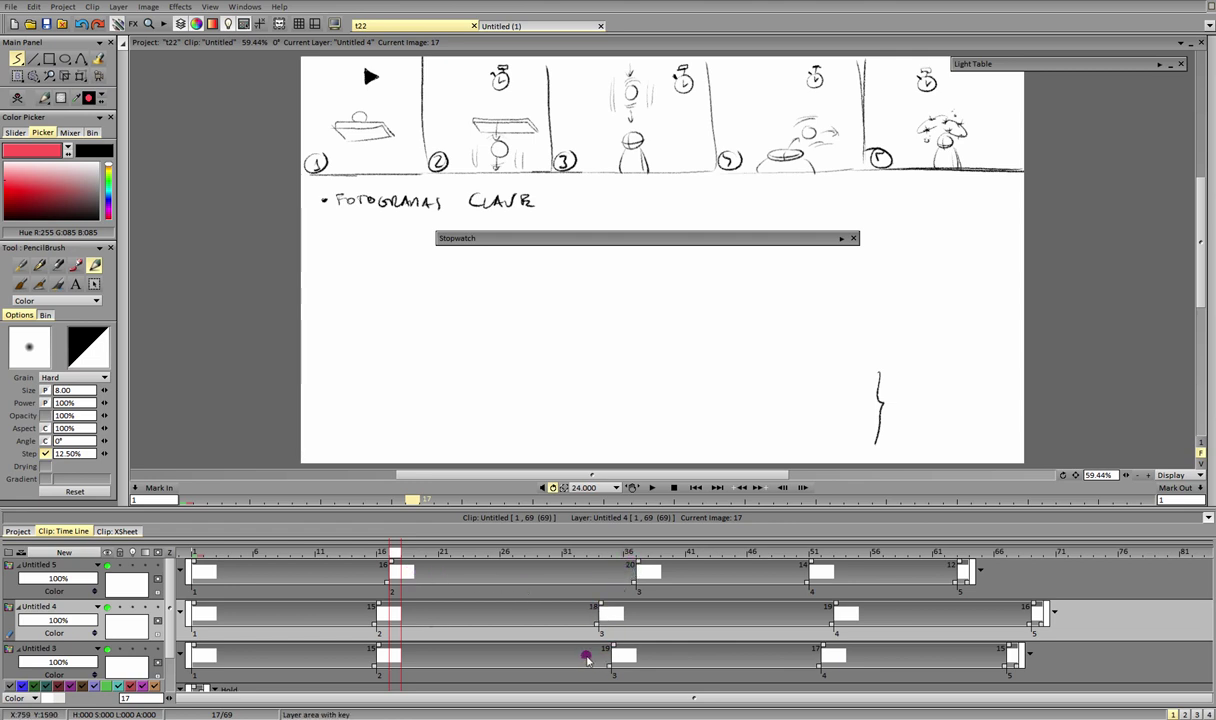
{"action": "left_click", "coordinate": [841, 238]}
{"action": "left_click", "coordinate": [841, 240]}
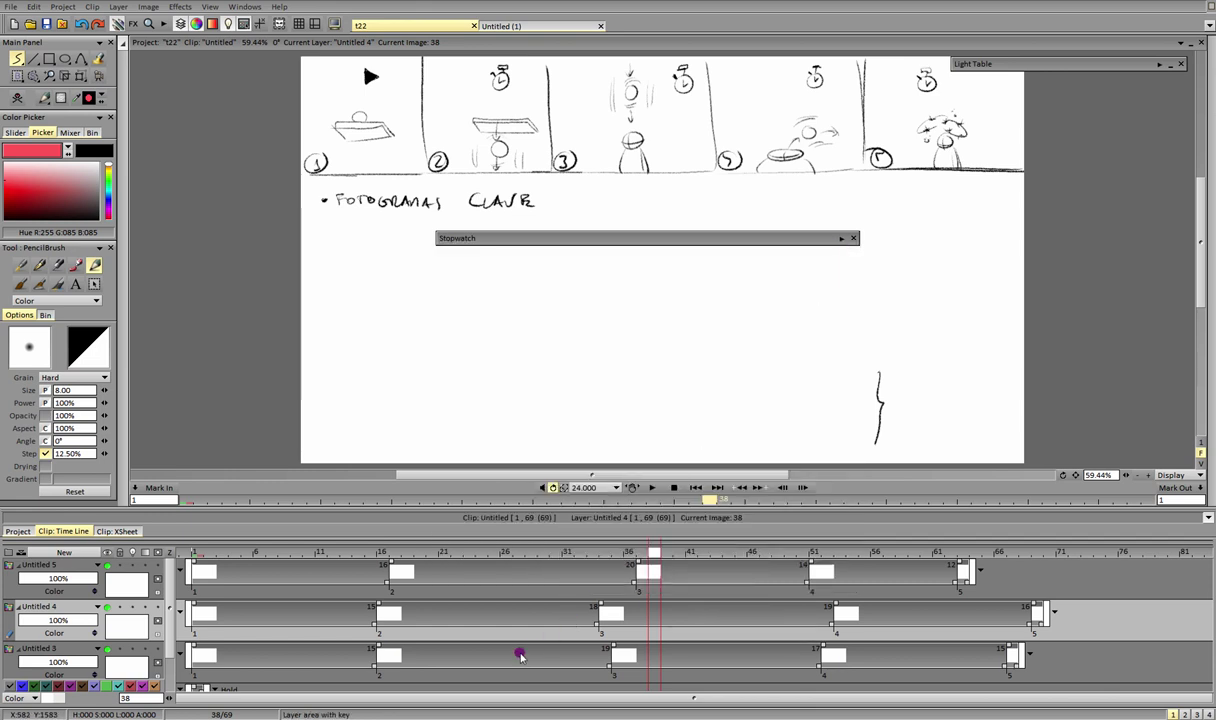
Step: Sketch red upward arrows beneath the five storyboard panels on frame 38 of Untitled 4, and undo them all
{"action": "left_click_drag", "start_coordinate": [382, 228], "coordinate": [381, 256]}
{"action": "left_click_drag", "start_coordinate": [373, 242], "coordinate": [393, 238]}
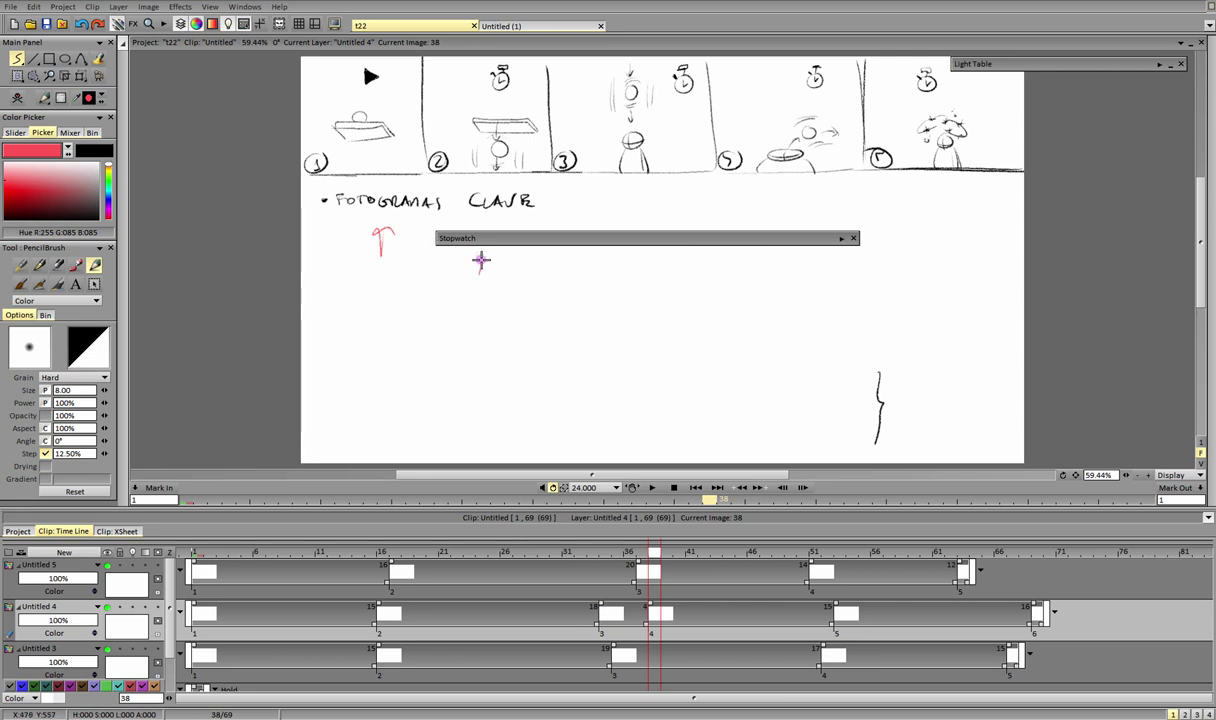
{"action": "left_click_drag", "start_coordinate": [786, 277], "coordinate": [798, 260]}
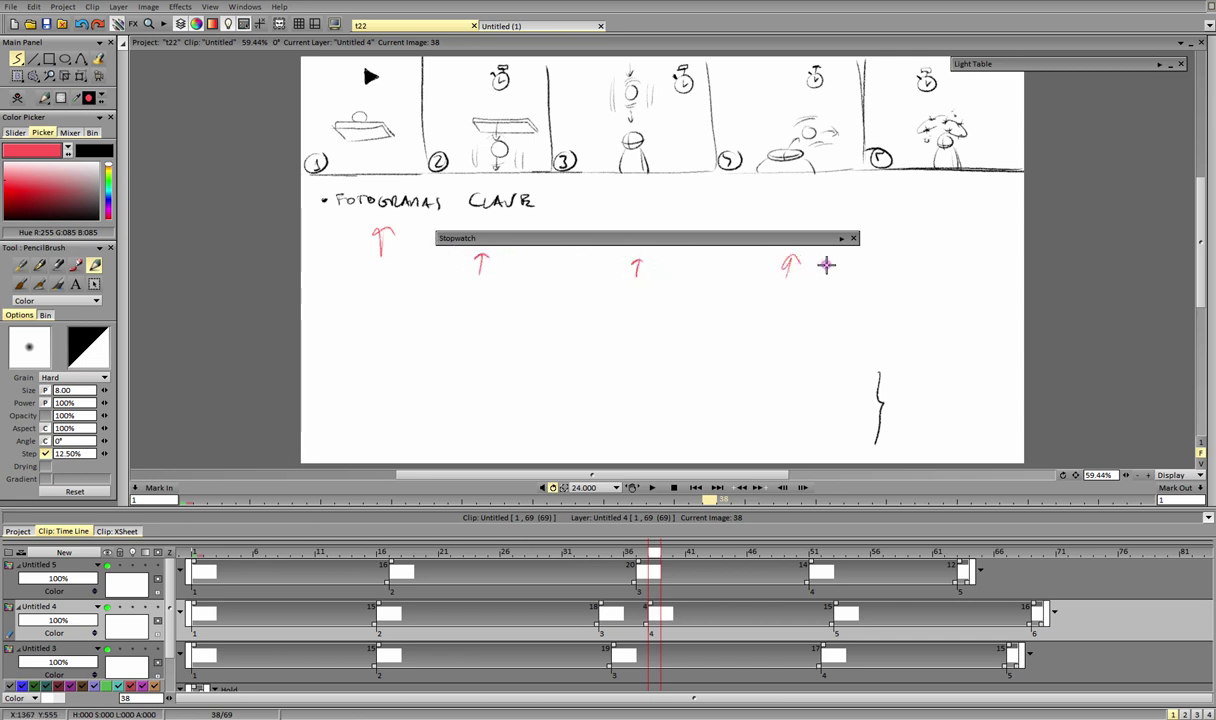
{"action": "left_click_drag", "start_coordinate": [934, 278], "coordinate": [946, 264]}
{"action": "key", "text": "ctrl+z"}
{"action": "key", "text": "ctrl+z"}
{"action": "key", "text": "ctrl+z"}
{"action": "key", "text": "ctrl+z"}
{"action": "key", "text": "ctrl+z"}
{"action": "key", "text": "ctrl+z"}
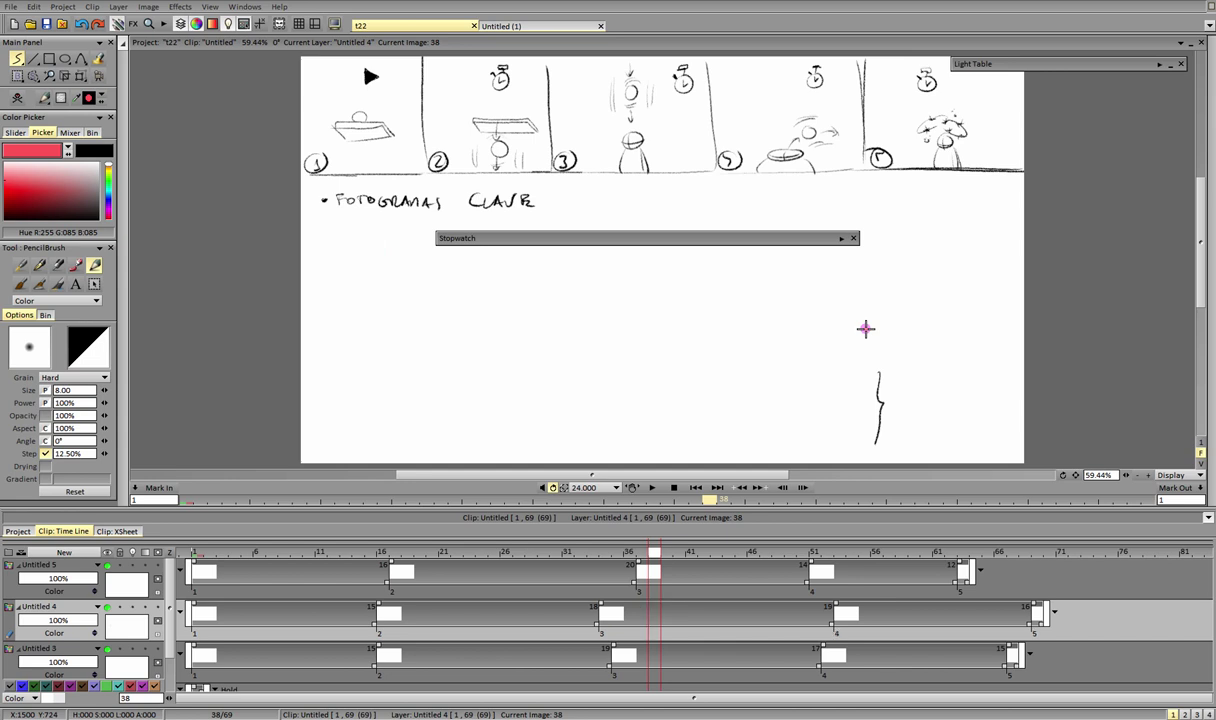
Step: Write "2's" in red on frame 2 of Untitled 4, in the blank area below the storyboard, and circle it
{"action": "left_click", "coordinate": [209, 553]}
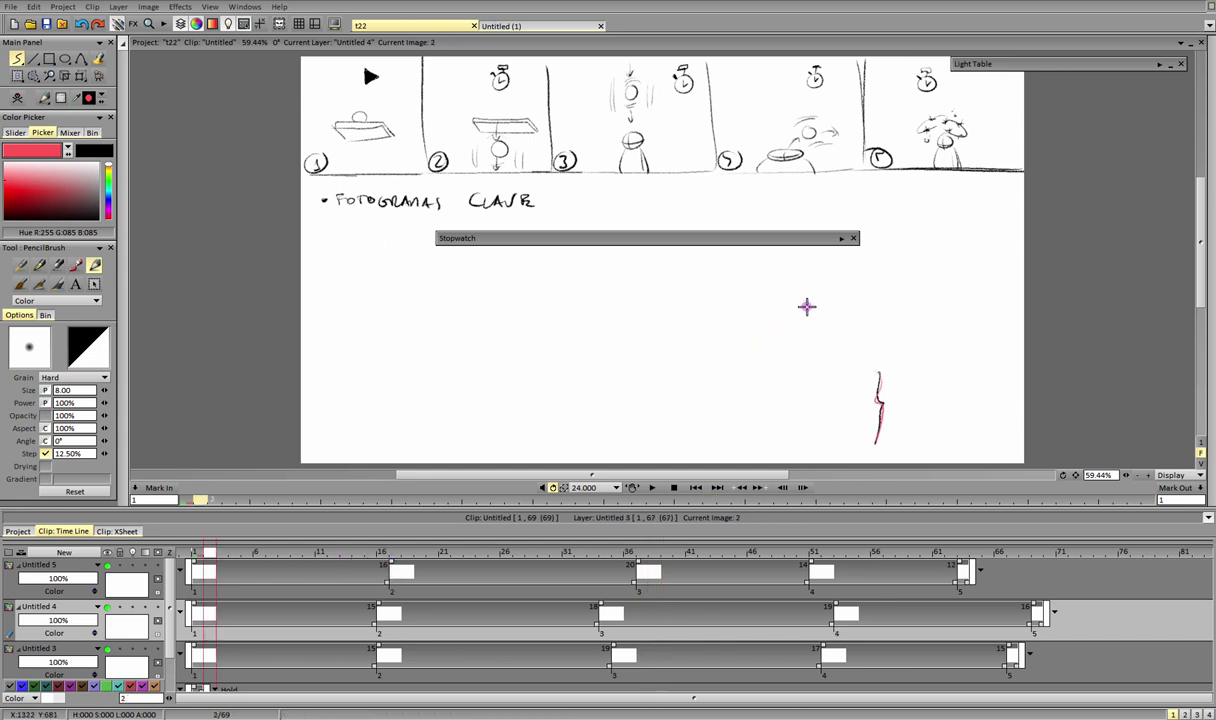
{"action": "left_click_drag", "start_coordinate": [777, 308], "coordinate": [775, 314]}
{"action": "mouse_move", "coordinate": [786, 296]}
{"action": "left_mouse_down"}
{"action": "mouse_move", "coordinate": [782, 315]}
{"action": "mouse_move", "coordinate": [797, 317]}
{"action": "left_mouse_up"}
{"action": "key", "text": "ctrl+z"}
{"action": "key", "text": "ctrl+z"}
{"action": "left_click_drag", "start_coordinate": [807, 292], "coordinate": [811, 318]}
{"action": "mouse_move", "coordinate": [846, 298]}
{"action": "left_mouse_down"}
{"action": "mouse_move", "coordinate": [785, 279]}
{"action": "mouse_move", "coordinate": [848, 303]}
{"action": "left_mouse_up"}
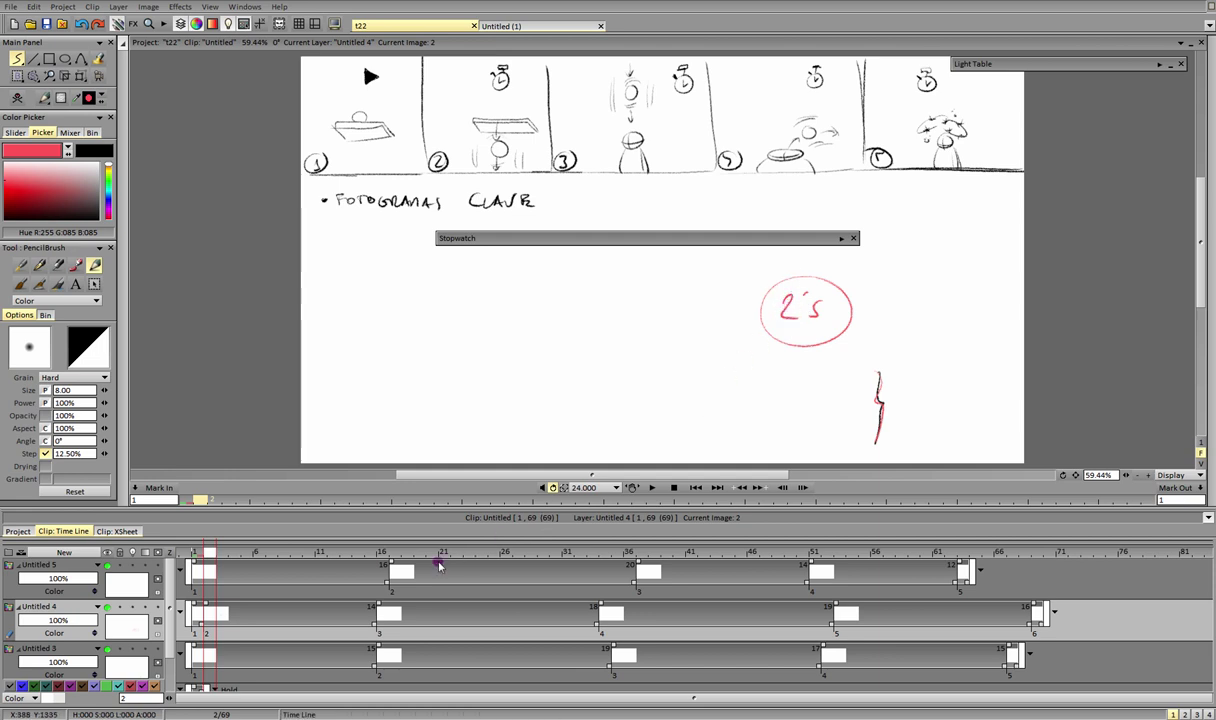
Step: Remove the "2's" note from Untitled 4, return to Untitled 5, and cancel naming an instance there
{"action": "left_click", "coordinate": [188, 562]}
{"action": "left_click", "coordinate": [385, 553]}
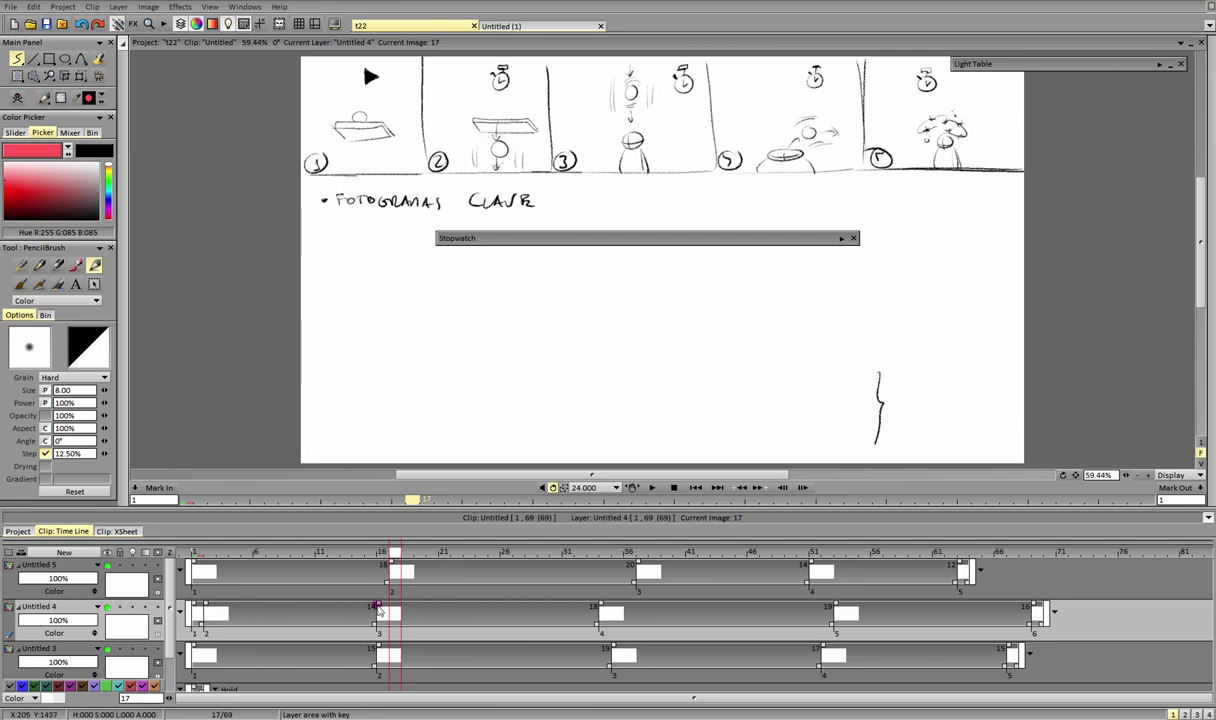
{"action": "left_click", "coordinate": [384, 571]}
{"action": "double_click", "coordinate": [384, 571]}
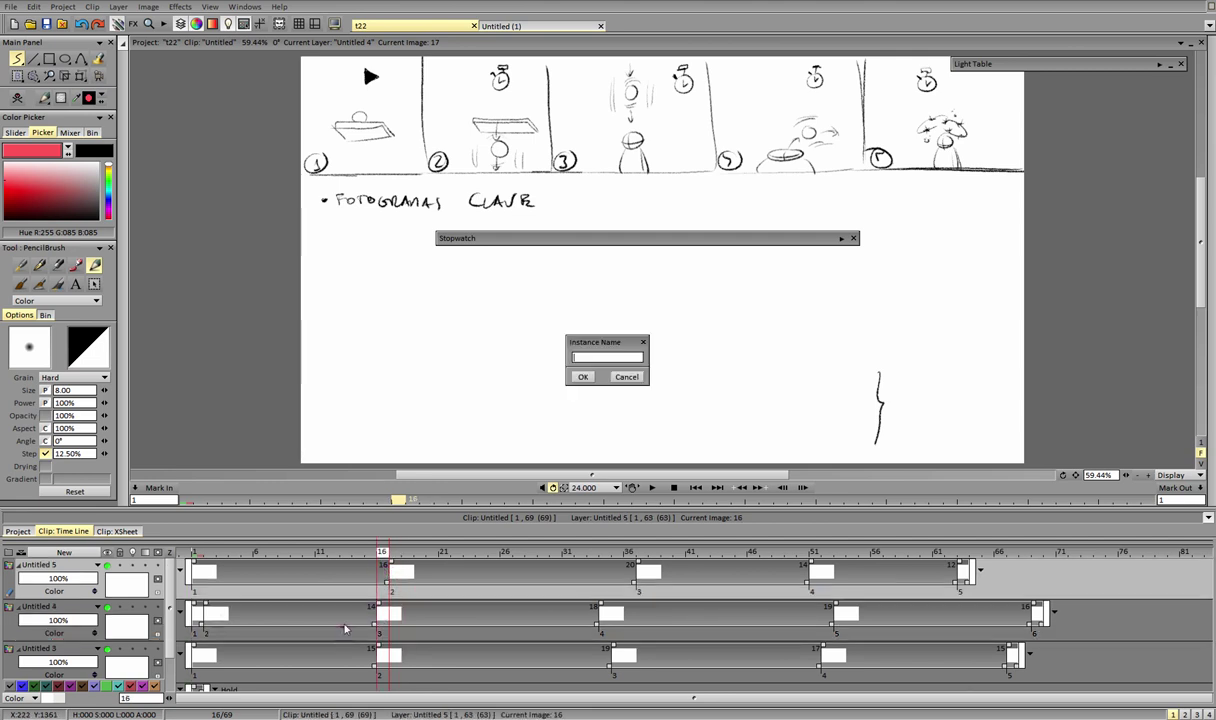
{"action": "left_click", "coordinate": [612, 381]}
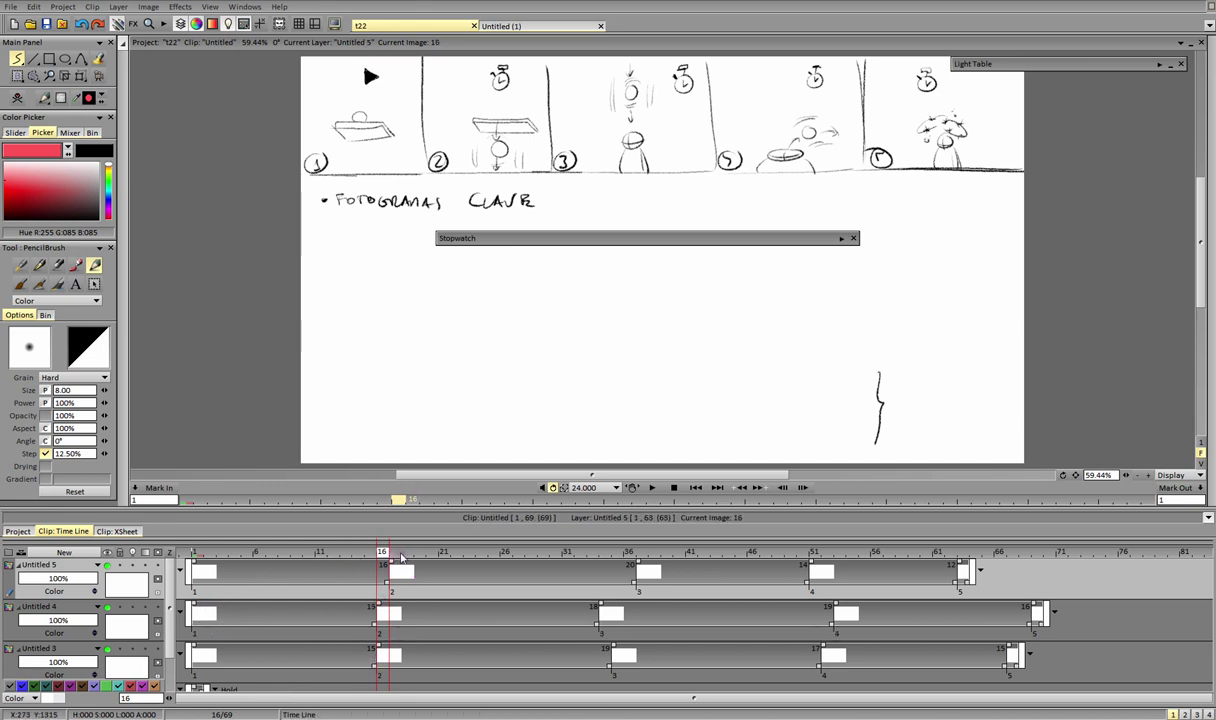
Step: Draw red arrows between the first three panels on frame 17 of Untitled 5, and shorten its second image to 19 frames
{"action": "key", "text": "Right"}
{"action": "left_click_drag", "start_coordinate": [393, 117], "coordinate": [450, 110]}
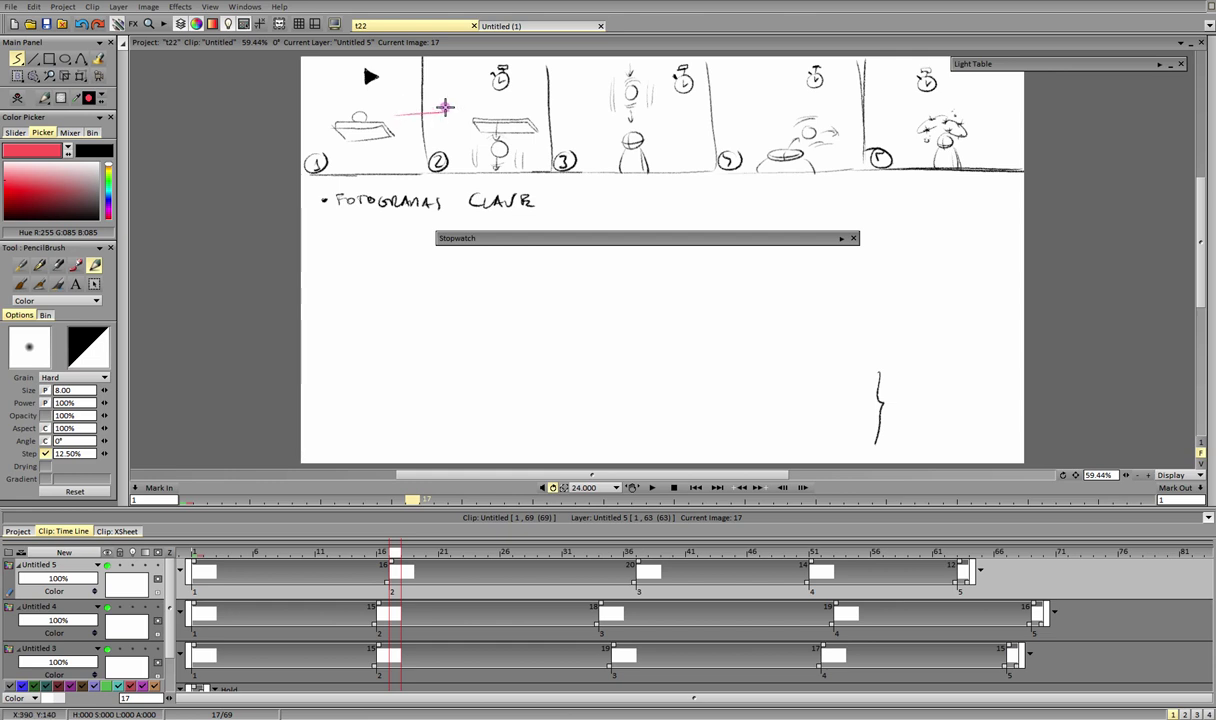
{"action": "left_click_drag", "start_coordinate": [554, 103], "coordinate": [571, 110]}
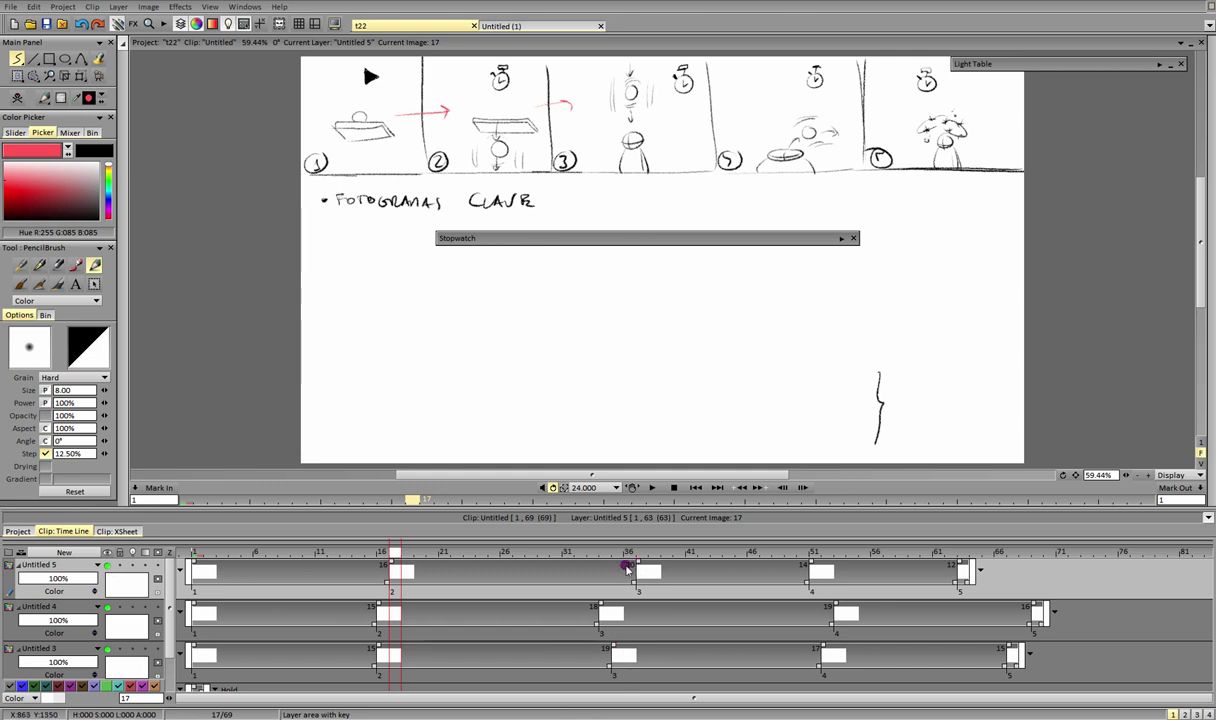
{"action": "left_click_drag", "start_coordinate": [635, 585], "coordinate": [621, 584]}
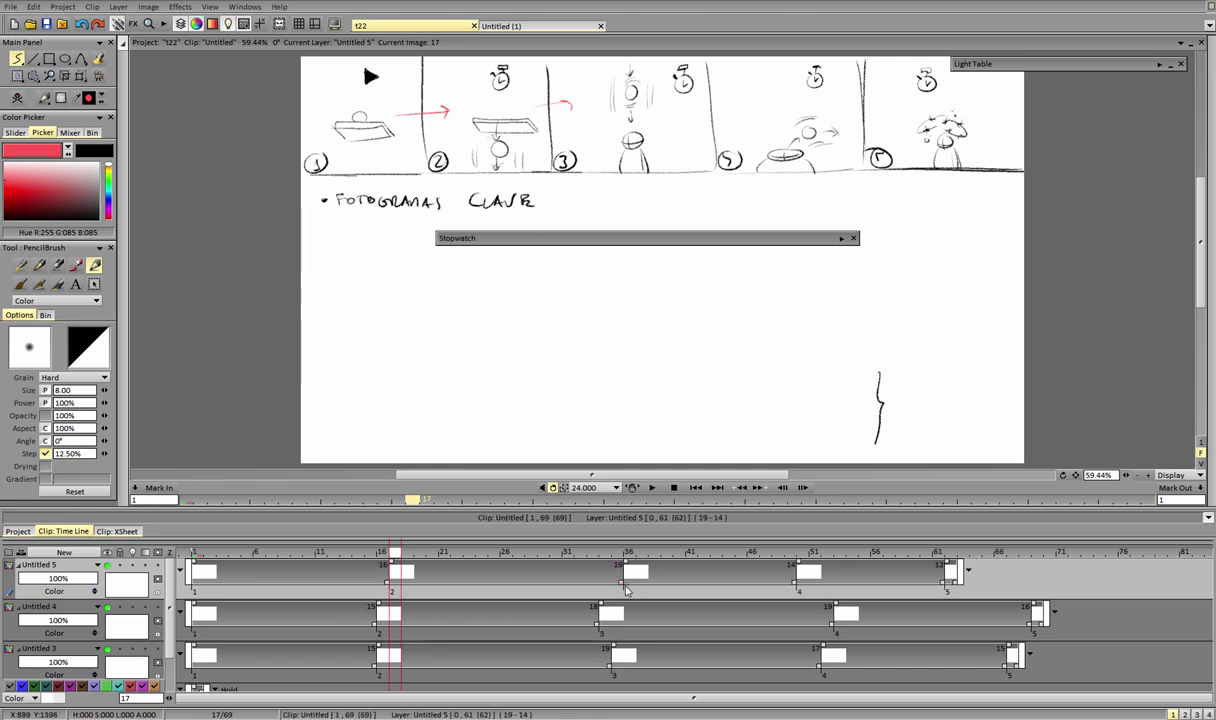
Step: Try a handwritten red note in the blank area below the storyboard, and undo it
{"action": "left_click_drag", "start_coordinate": [864, 329], "coordinate": [869, 339]}
{"action": "left_click_drag", "start_coordinate": [890, 317], "coordinate": [902, 315]}
{"action": "left_click_drag", "start_coordinate": [893, 317], "coordinate": [890, 342]}
{"action": "mouse_move", "coordinate": [938, 305]}
{"action": "left_mouse_down"}
{"action": "mouse_move", "coordinate": [870, 359]}
{"action": "mouse_move", "coordinate": [866, 293]}
{"action": "left_mouse_up"}
{"action": "key", "text": "ctrl+z"}
{"action": "key", "text": "ctrl+z"}
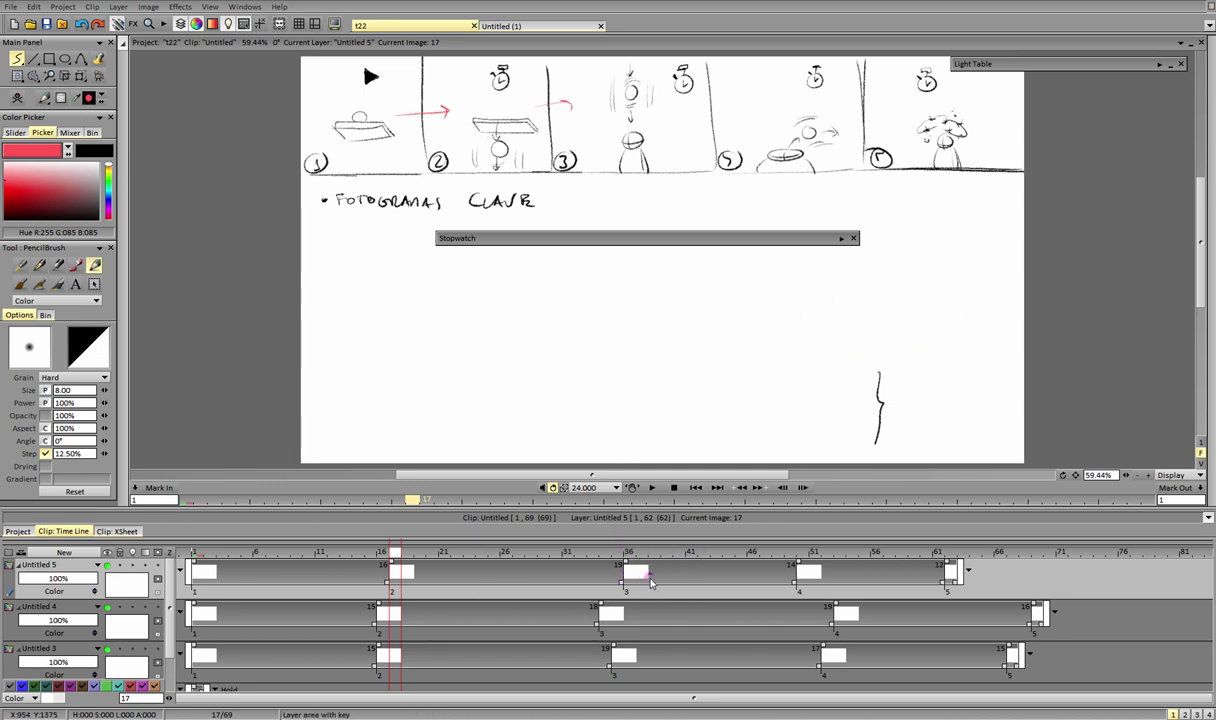
Step: Shorten Untitled 5's second image to 18 frames and draw a curved red arrow from the third panel to the fourth
{"action": "mouse_move", "coordinate": [625, 587]}
{"action": "left_mouse_down"}
{"action": "mouse_move", "coordinate": [600, 587]}
{"action": "mouse_move", "coordinate": [604, 597]}
{"action": "left_mouse_up"}
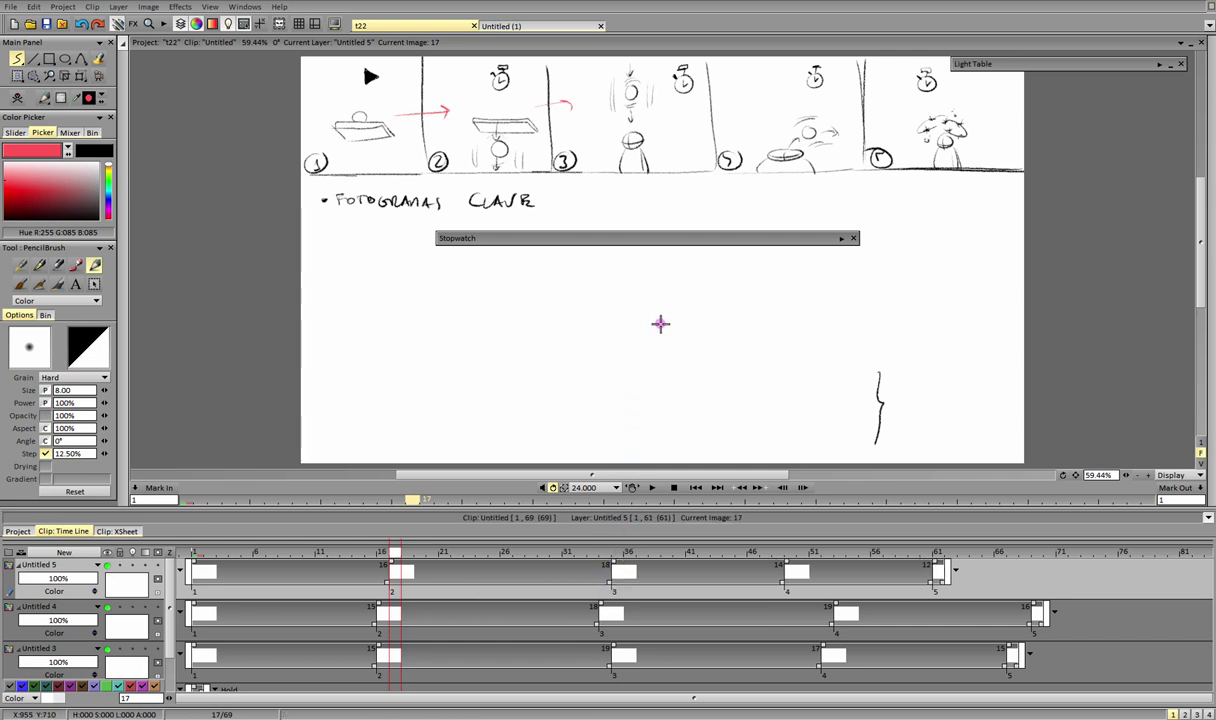
{"action": "left_click_drag", "start_coordinate": [688, 131], "coordinate": [733, 117]}
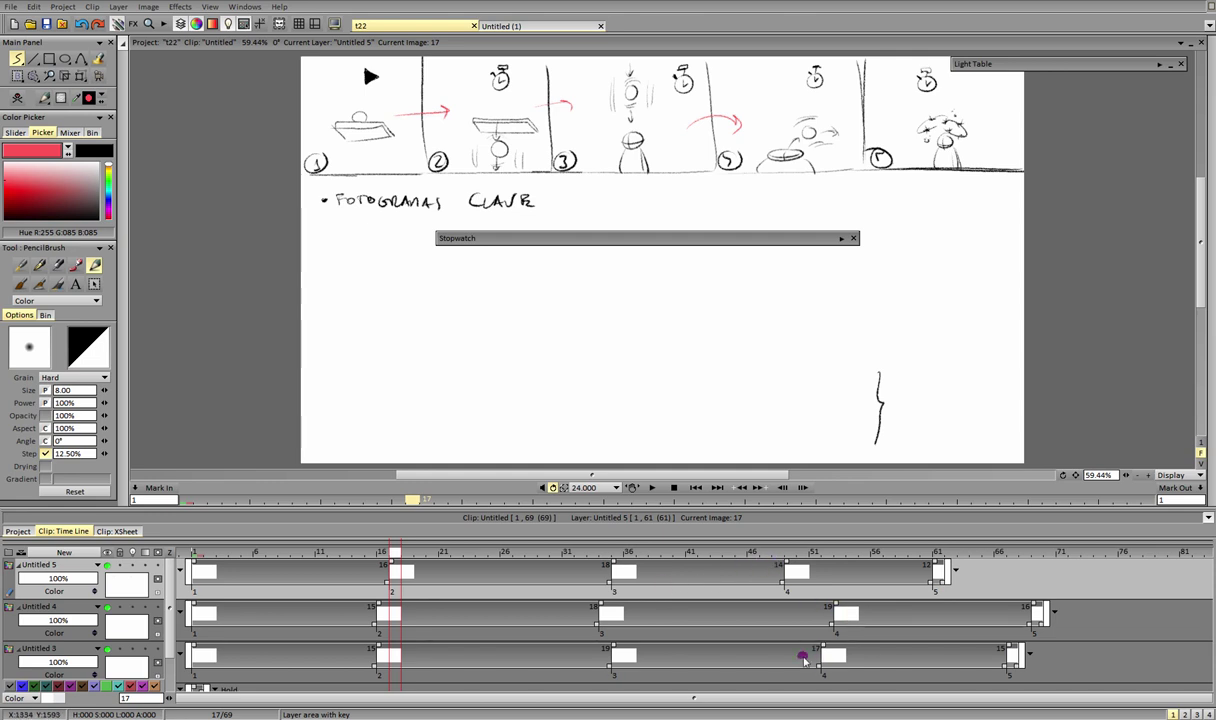
Step: On frame 49 of Untitled 5, circle the action in the fourth and fifth panels in red and link them with an arrow
{"action": "left_click", "coordinate": [789, 572]}
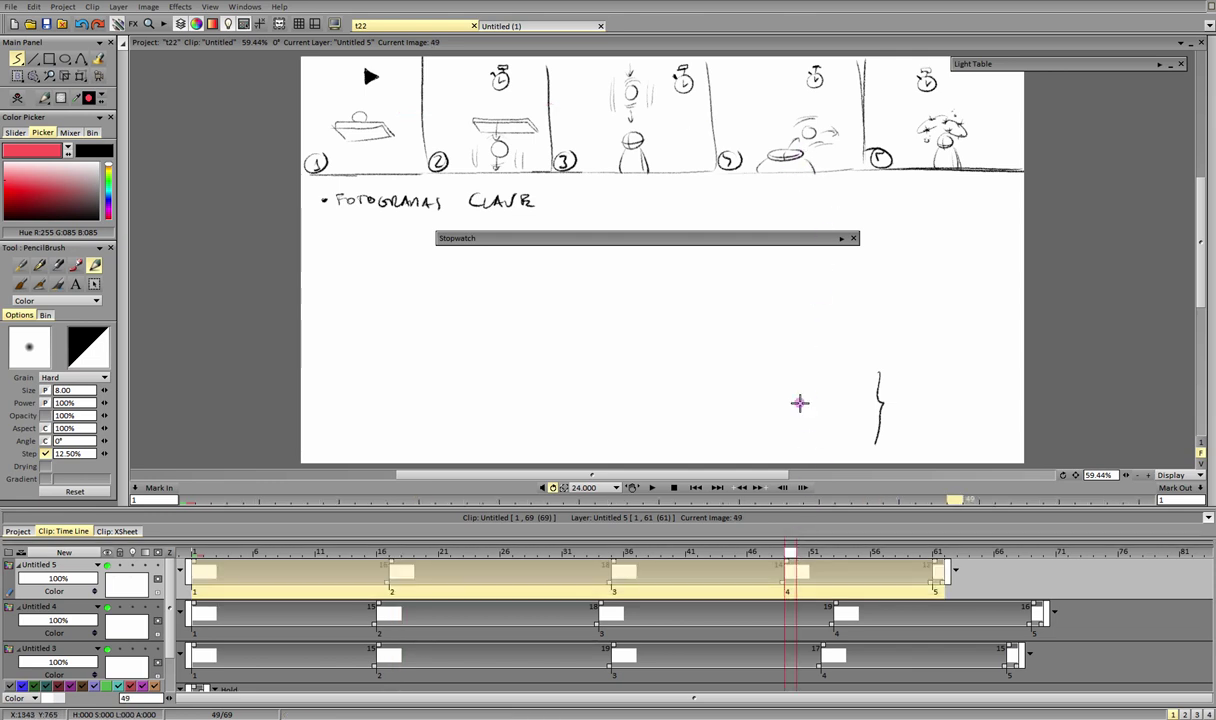
{"action": "left_click", "coordinate": [789, 554]}
{"action": "left_click", "coordinate": [789, 554]}
{"action": "mouse_move", "coordinate": [798, 120]}
{"action": "left_mouse_down"}
{"action": "mouse_move", "coordinate": [787, 171]}
{"action": "mouse_move", "coordinate": [958, 90]}
{"action": "left_mouse_up"}
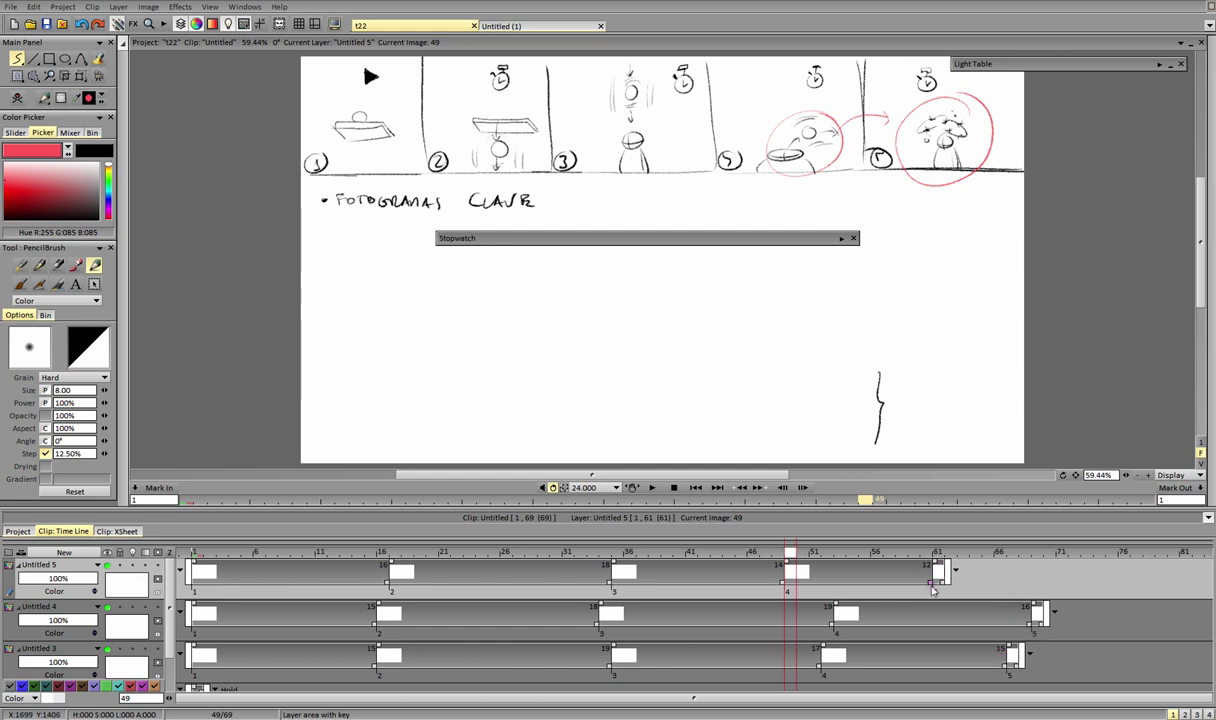
Step: Try extending Untitled 5's fourth image to 14 frames, restore it to 12, and scrub through the layer's opening frames
{"action": "left_click_drag", "start_coordinate": [930, 584], "coordinate": [955, 584]}
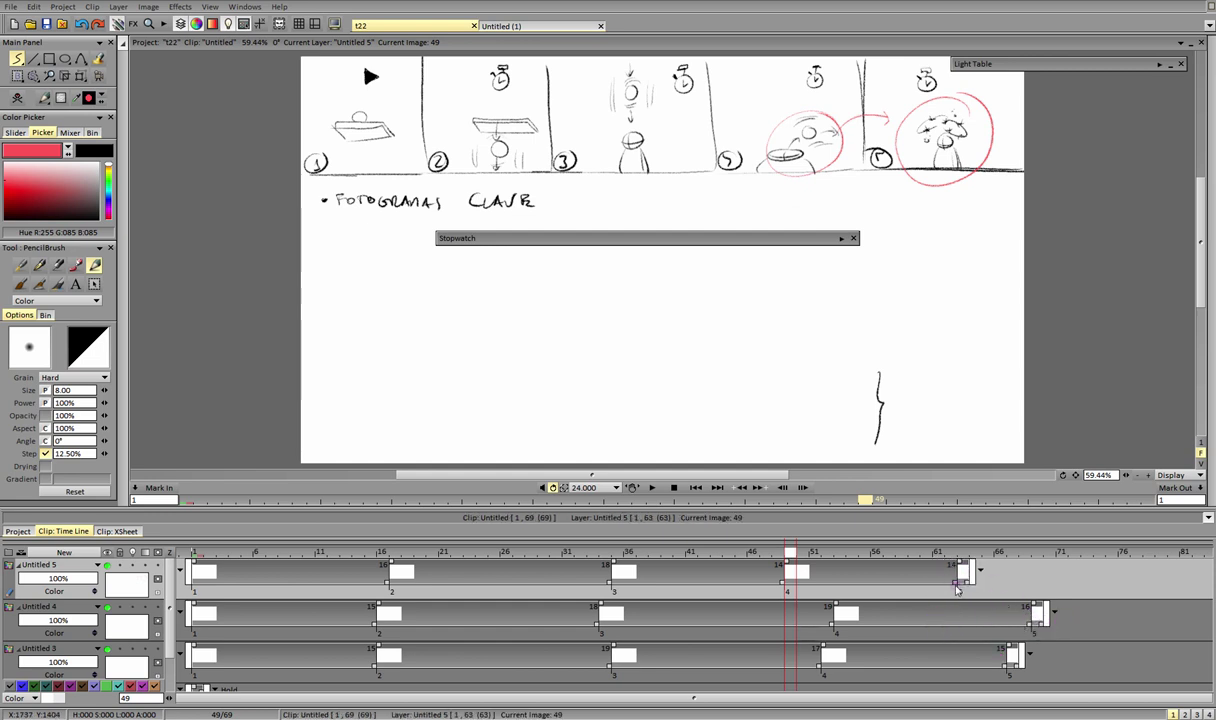
{"action": "left_click_drag", "start_coordinate": [956, 585], "coordinate": [931, 585]}
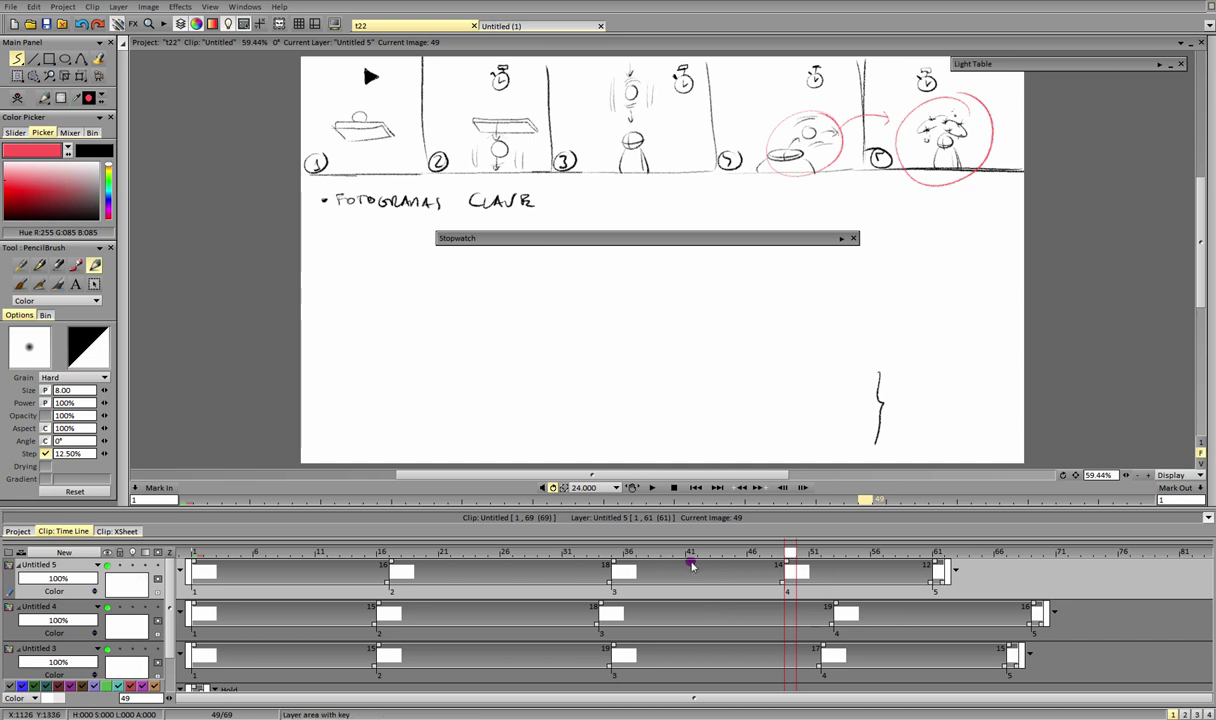
{"action": "left_click", "coordinate": [337, 555]}
{"action": "left_click_drag", "start_coordinate": [337, 555], "coordinate": [420, 555]}
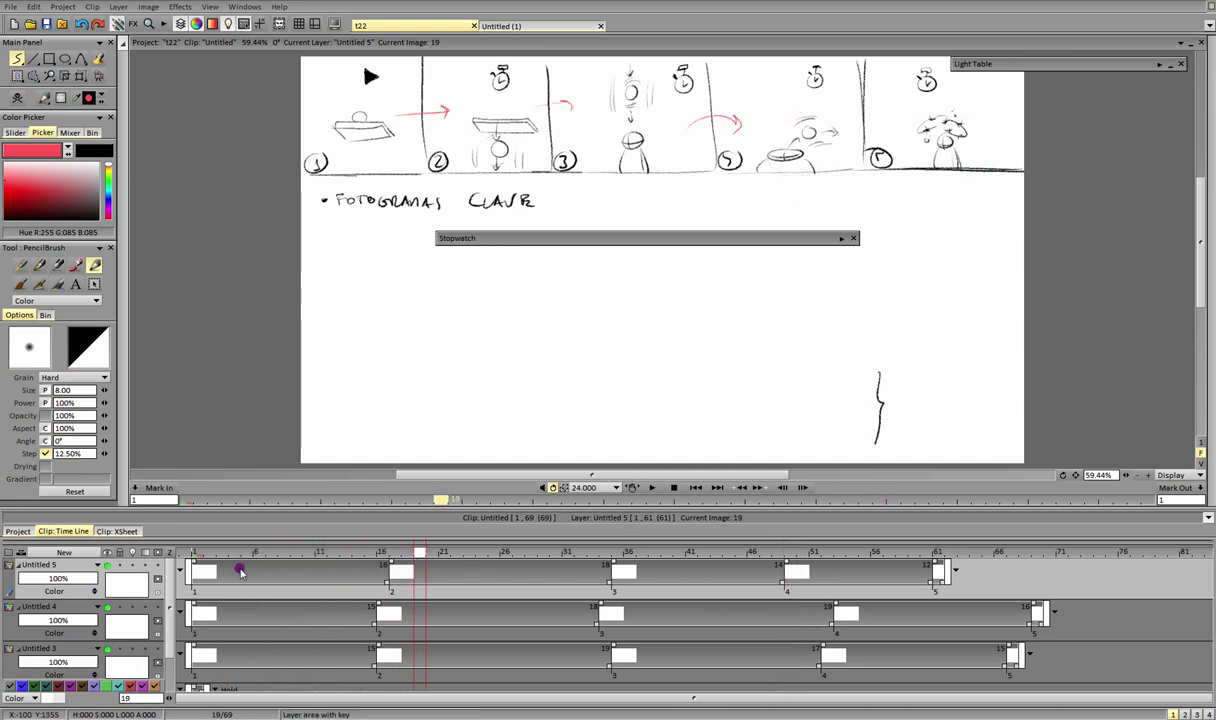
Step: Rename the layer Untitled 5 as timing
{"action": "left_click", "coordinate": [57, 566]}
{"action": "double_click", "coordinate": [45, 565]}
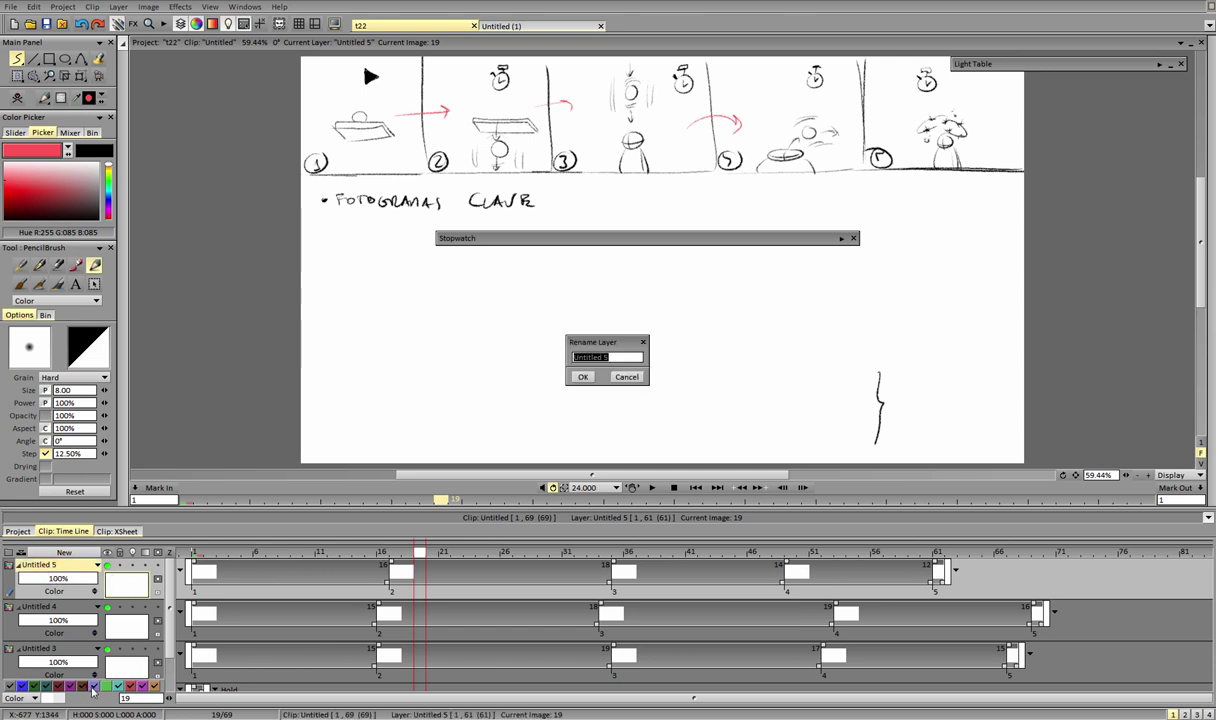
{"action": "type", "text": "timing"}
{"action": "key", "text": "Return"}
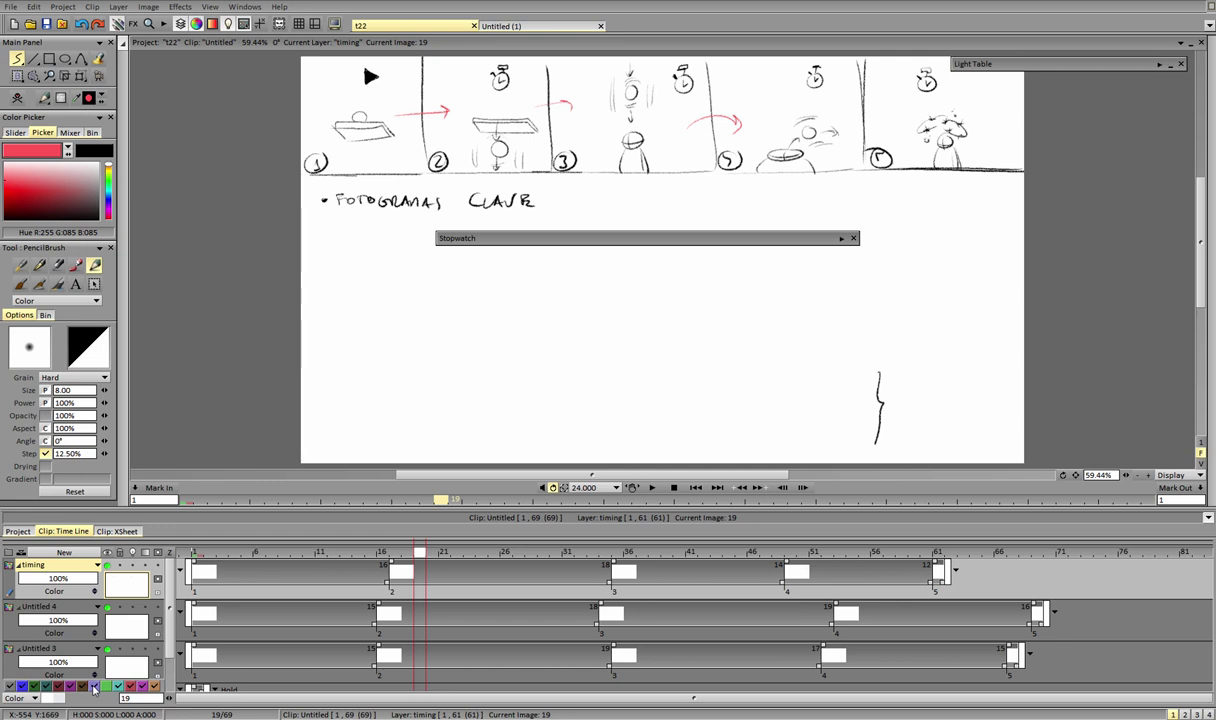
Step: Delete the layers Untitled 4 and Untitled 3 together
{"action": "left_click", "coordinate": [78, 618]}
{"action": "left_click", "coordinate": [78, 652], "text": "shift"}
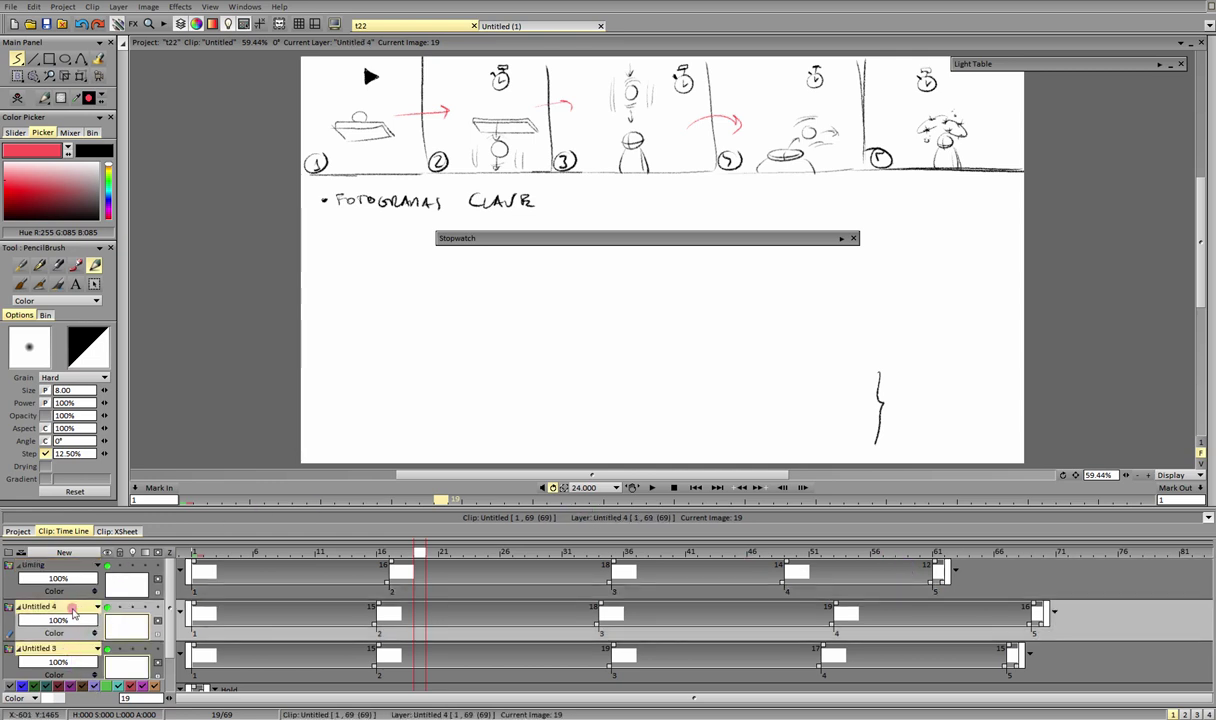
{"action": "right_click", "coordinate": [72, 606]}
{"action": "mouse_move", "coordinate": [113, 592]}
{"action": "left_click", "coordinate": [203, 591]}
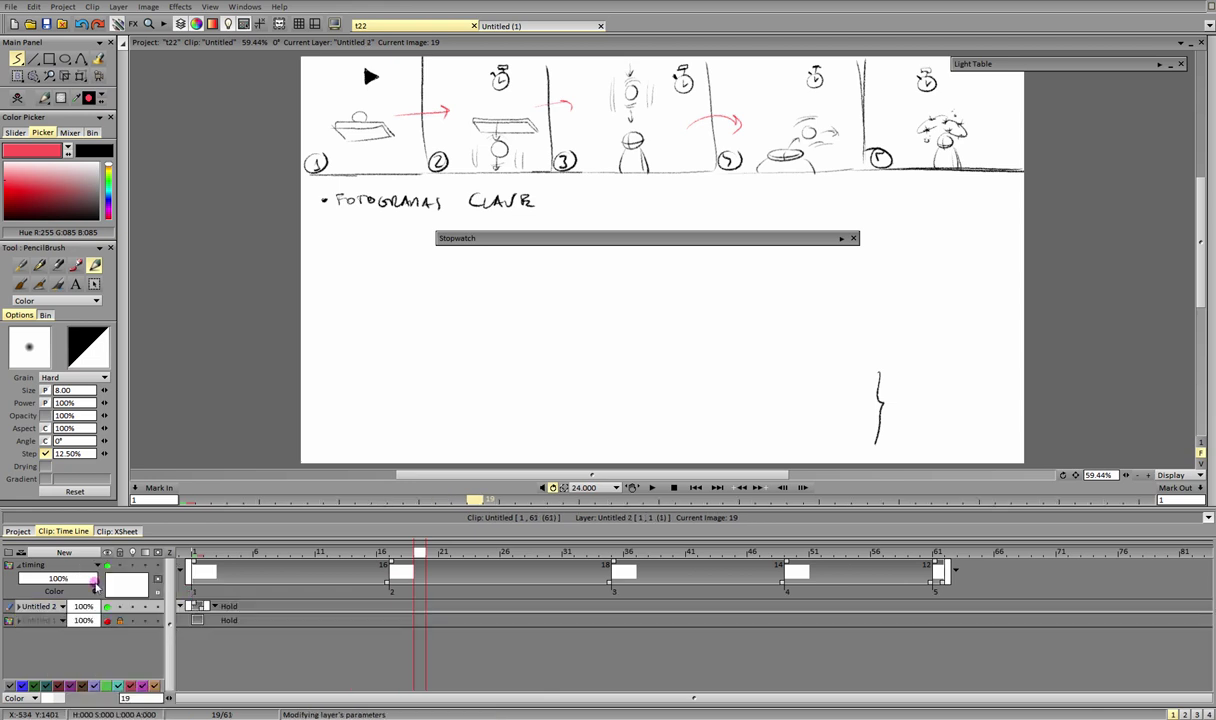
Step: Make the timing layer current, check its second key image on frame 17, and return to frame 1
{"action": "left_click", "coordinate": [70, 580]}
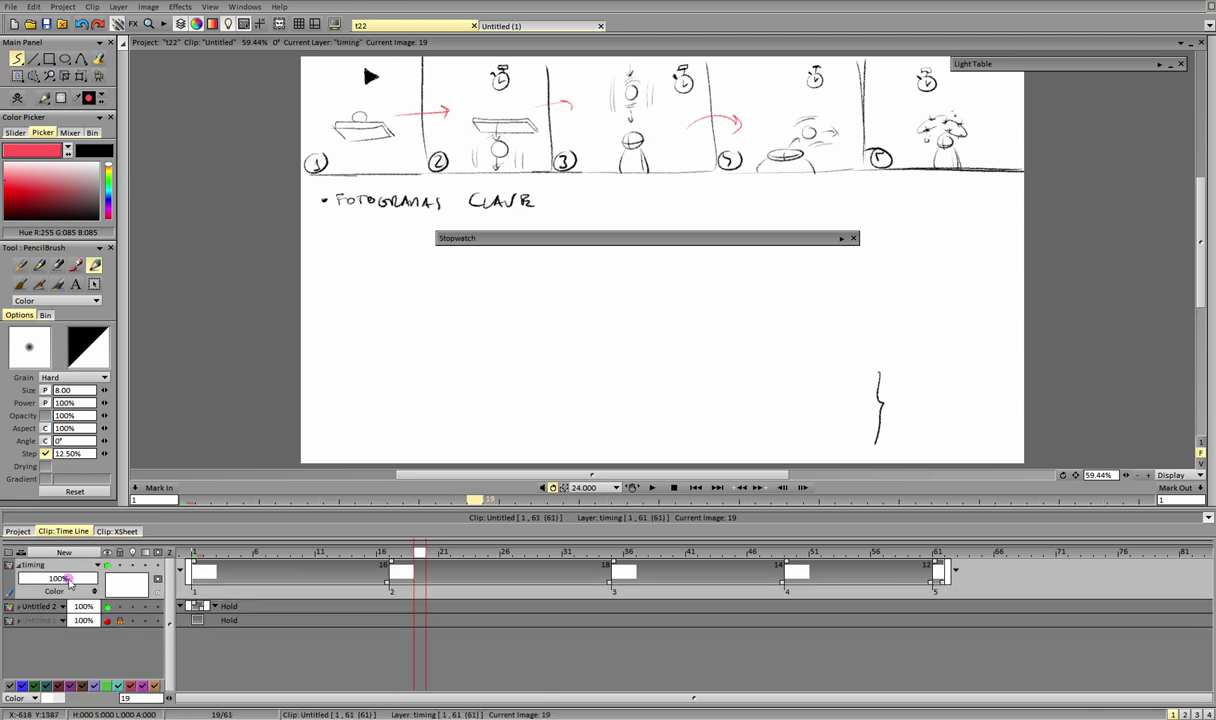
{"action": "left_click", "coordinate": [199, 554]}
{"action": "left_click", "coordinate": [395, 554]}
{"action": "left_click", "coordinate": [202, 553]}
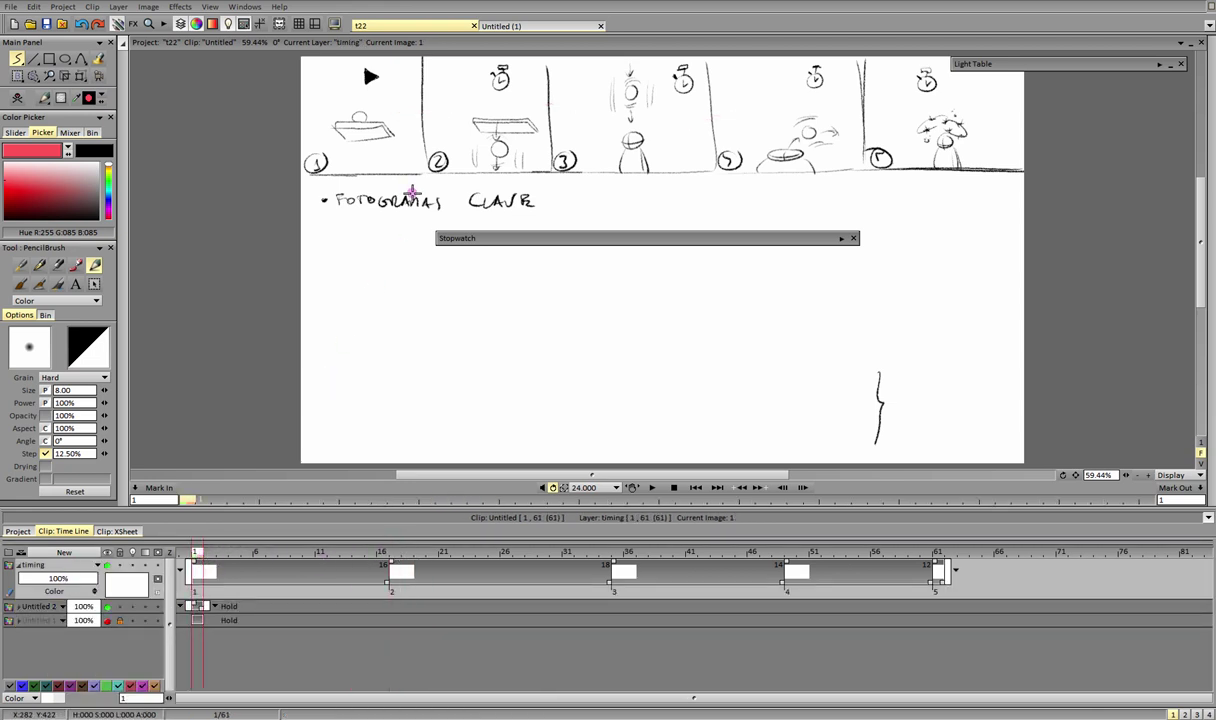
Step: Circle the first two storyboard panels in red
{"action": "mouse_move", "coordinate": [400, 65]}
{"action": "left_mouse_down"}
{"action": "mouse_move", "coordinate": [327, 155]}
{"action": "mouse_move", "coordinate": [405, 68]}
{"action": "left_mouse_up"}
{"action": "mouse_move", "coordinate": [485, 58]}
{"action": "left_mouse_down"}
{"action": "mouse_move", "coordinate": [487, 155]}
{"action": "mouse_move", "coordinate": [513, 104]}
{"action": "left_mouse_up"}
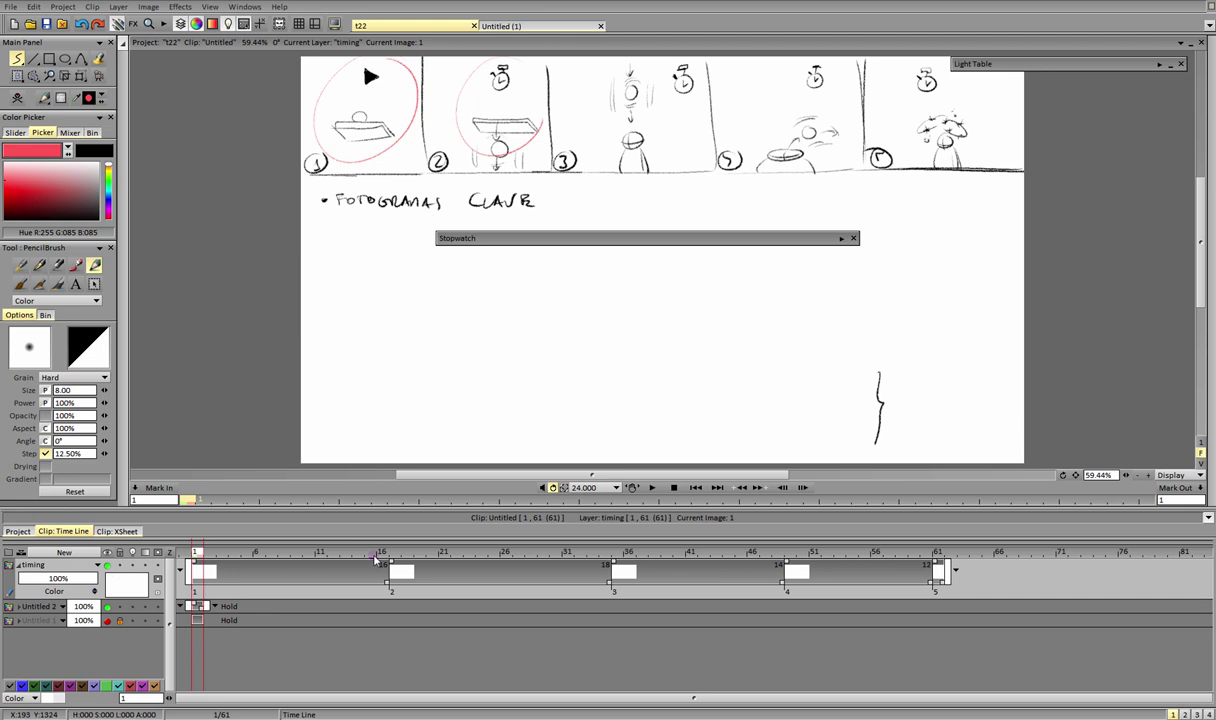
Step: Open the stopwatch, clear its recorded times, reset it to zero and close it
{"action": "left_click", "coordinate": [841, 239]}
{"action": "left_click_drag", "start_coordinate": [795, 238], "coordinate": [807, 115]}
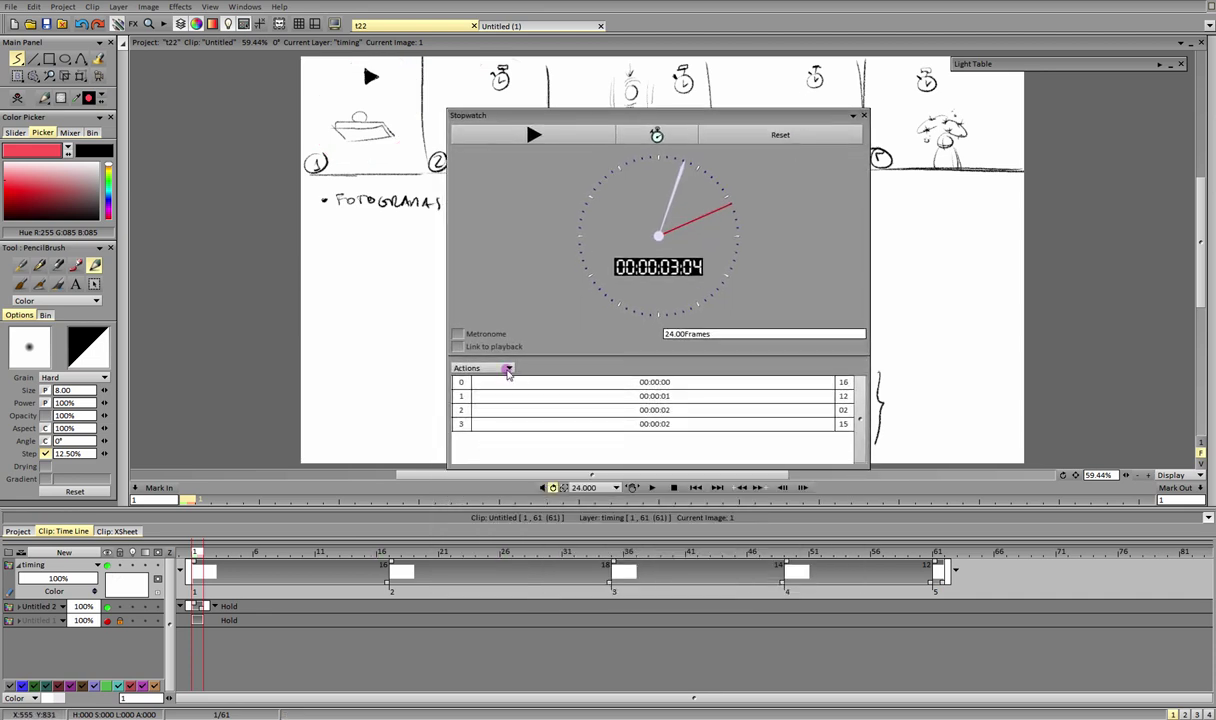
{"action": "left_click", "coordinate": [508, 369]}
{"action": "left_click", "coordinate": [522, 422]}
{"action": "left_click", "coordinate": [838, 135]}
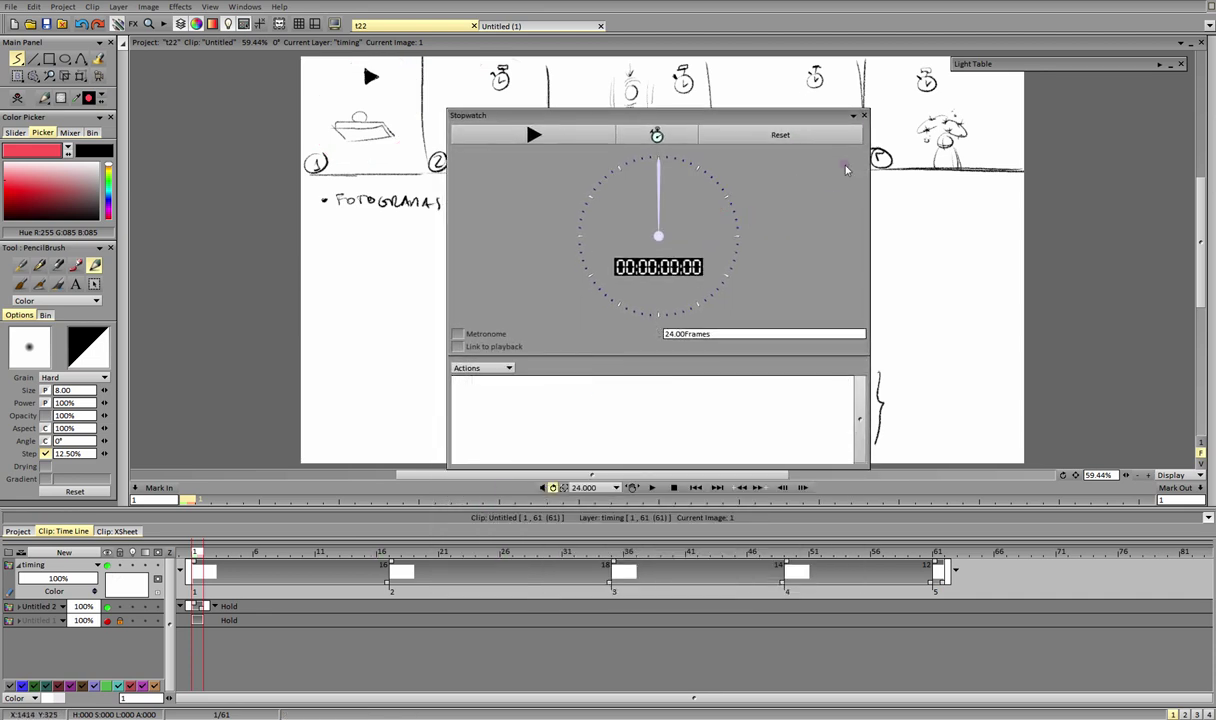
{"action": "left_click", "coordinate": [864, 115]}
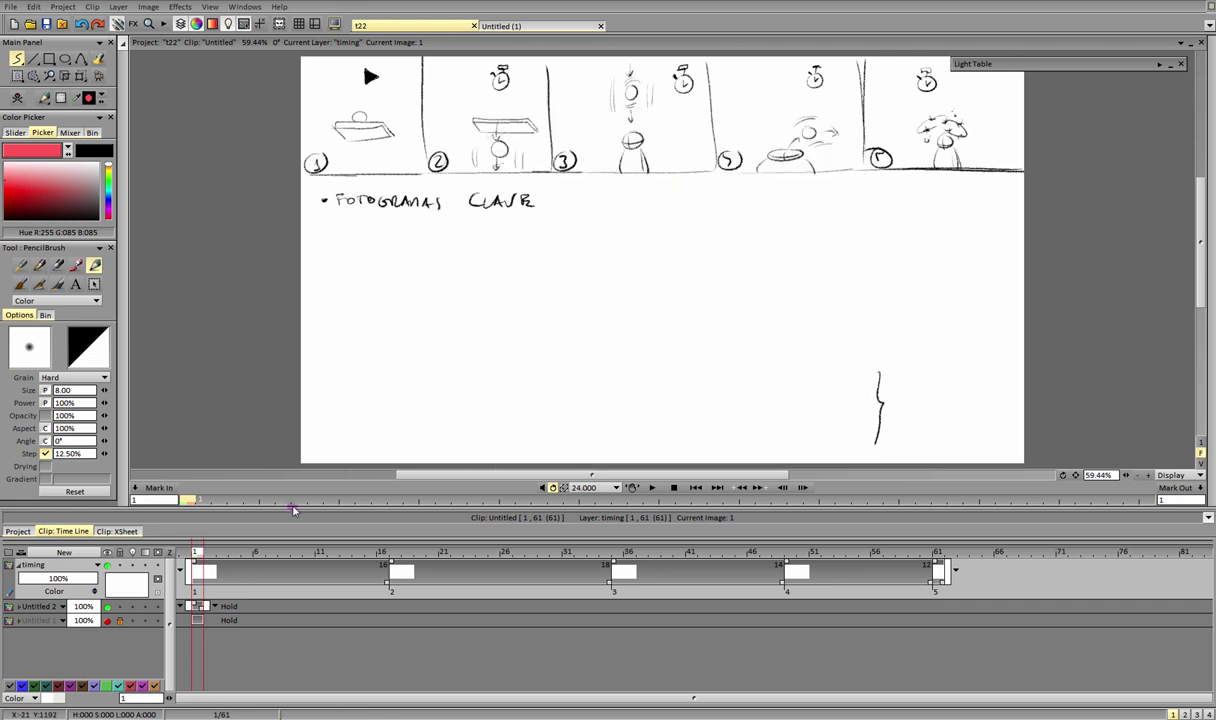
Step: Set the drawing colour to black, undo a trial circle around the first storyboard panel, and hide the storyboard layer Untitled 2
{"action": "left_click", "coordinate": [34, 76]}
{"action": "mouse_move", "coordinate": [766, 438]}
{"action": "left_mouse_down"}
{"action": "mouse_move", "coordinate": [890, 441]}
{"action": "mouse_move", "coordinate": [761, 452]}
{"action": "left_mouse_up"}
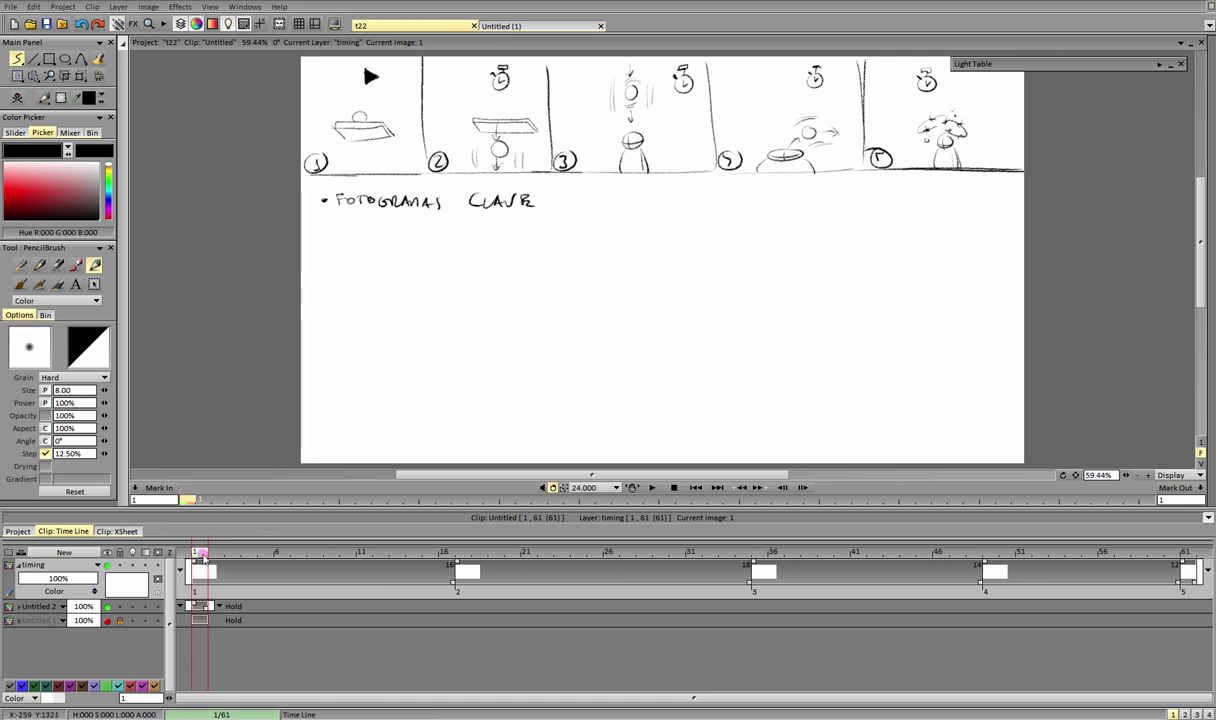
{"action": "mouse_move", "coordinate": [392, 99]}
{"action": "left_mouse_down"}
{"action": "mouse_move", "coordinate": [305, 116]}
{"action": "mouse_move", "coordinate": [395, 92]}
{"action": "left_mouse_up"}
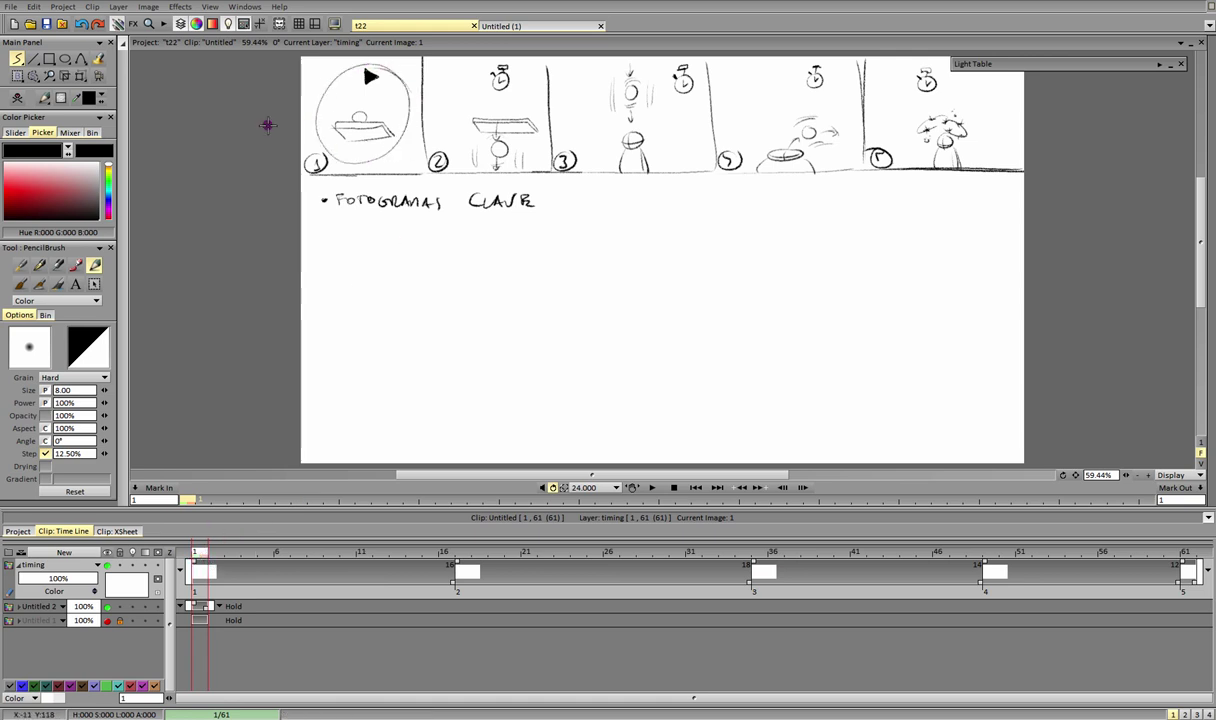
{"action": "key", "text": "ctrl+z"}
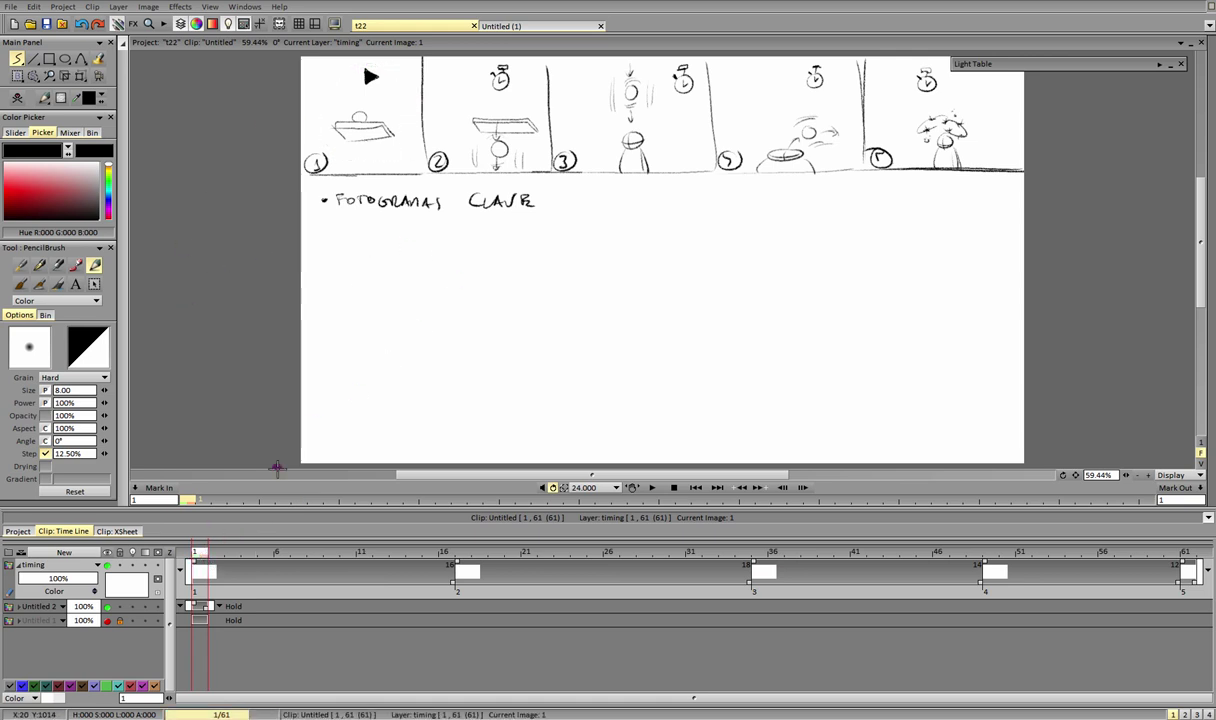
{"action": "left_click", "coordinate": [108, 607]}
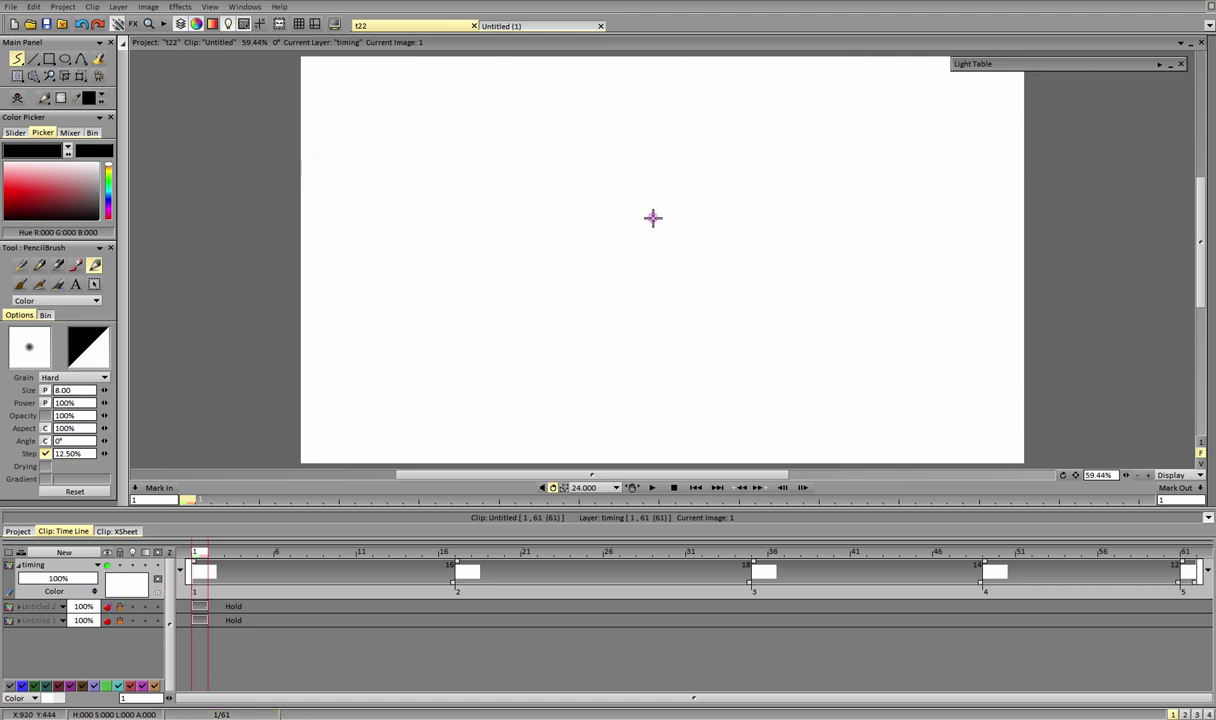
Step: Sketch a rectangular ledge in perspective, seen from below, in the upper middle of the timing layer's first image
{"action": "left_click_drag", "start_coordinate": [551, 156], "coordinate": [688, 127]}
{"action": "mouse_move", "coordinate": [553, 183]}
{"action": "left_mouse_down"}
{"action": "mouse_move", "coordinate": [692, 152]}
{"action": "mouse_move", "coordinate": [757, 173]}
{"action": "left_mouse_up"}
{"action": "mouse_move", "coordinate": [689, 128]}
{"action": "left_mouse_down"}
{"action": "mouse_move", "coordinate": [757, 145]}
{"action": "mouse_move", "coordinate": [763, 173]}
{"action": "mouse_move", "coordinate": [692, 157]}
{"action": "left_mouse_up"}
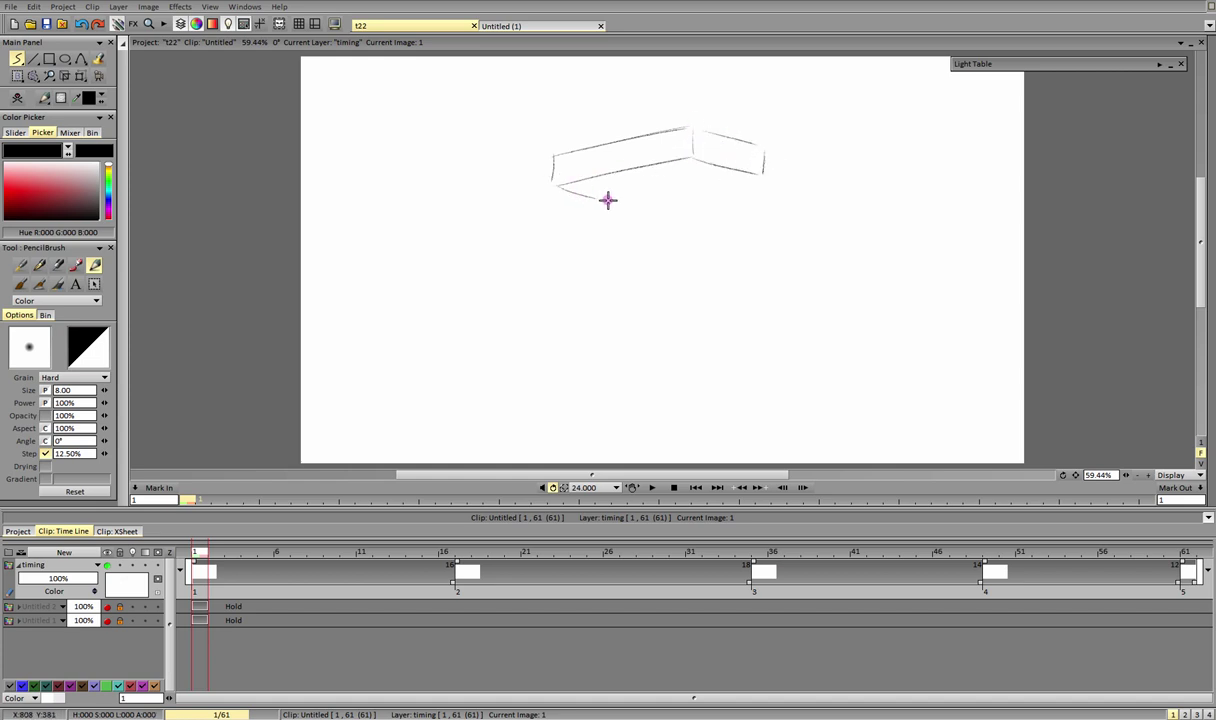
{"action": "mouse_move", "coordinate": [553, 185]}
{"action": "left_mouse_down"}
{"action": "mouse_move", "coordinate": [588, 196]}
{"action": "mouse_move", "coordinate": [762, 174]}
{"action": "left_mouse_up"}
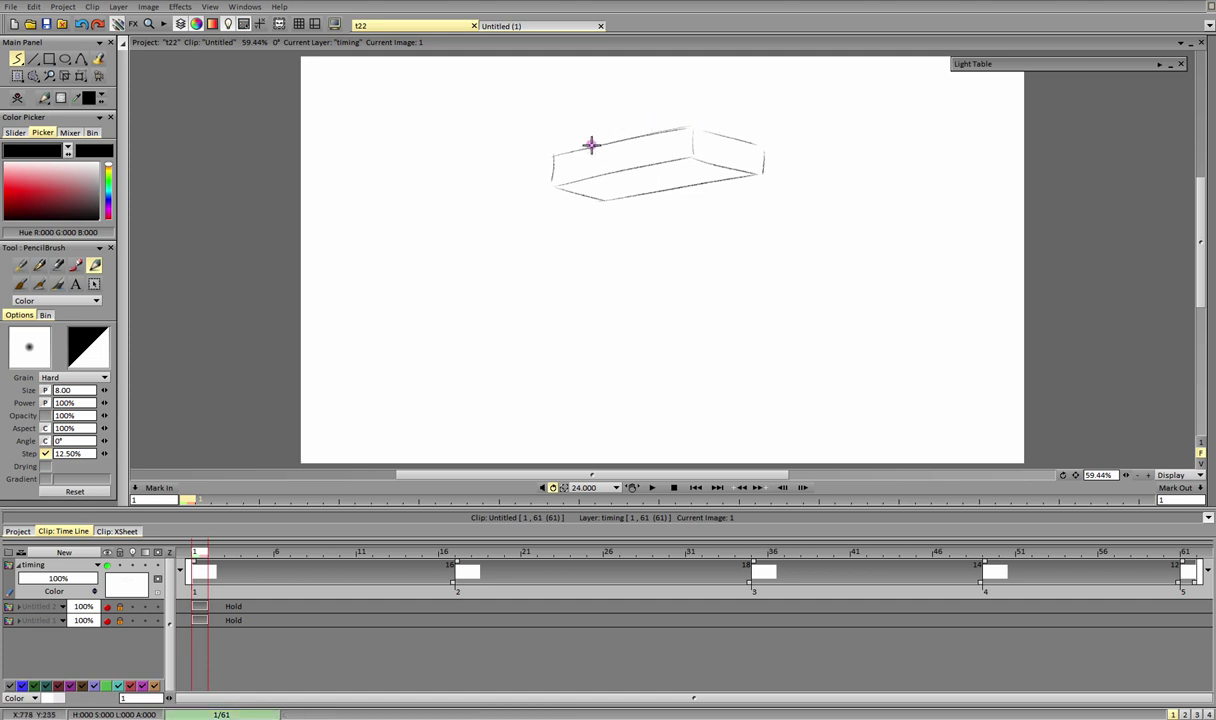
Step: Sketch a small seated character with a face and ears on the near end of the ledge
{"action": "mouse_move", "coordinate": [585, 147]}
{"action": "left_mouse_down"}
{"action": "mouse_move", "coordinate": [591, 130]}
{"action": "mouse_move", "coordinate": [604, 143]}
{"action": "mouse_move", "coordinate": [610, 133]}
{"action": "left_mouse_up"}
{"action": "key", "text": "ctrl+z"}
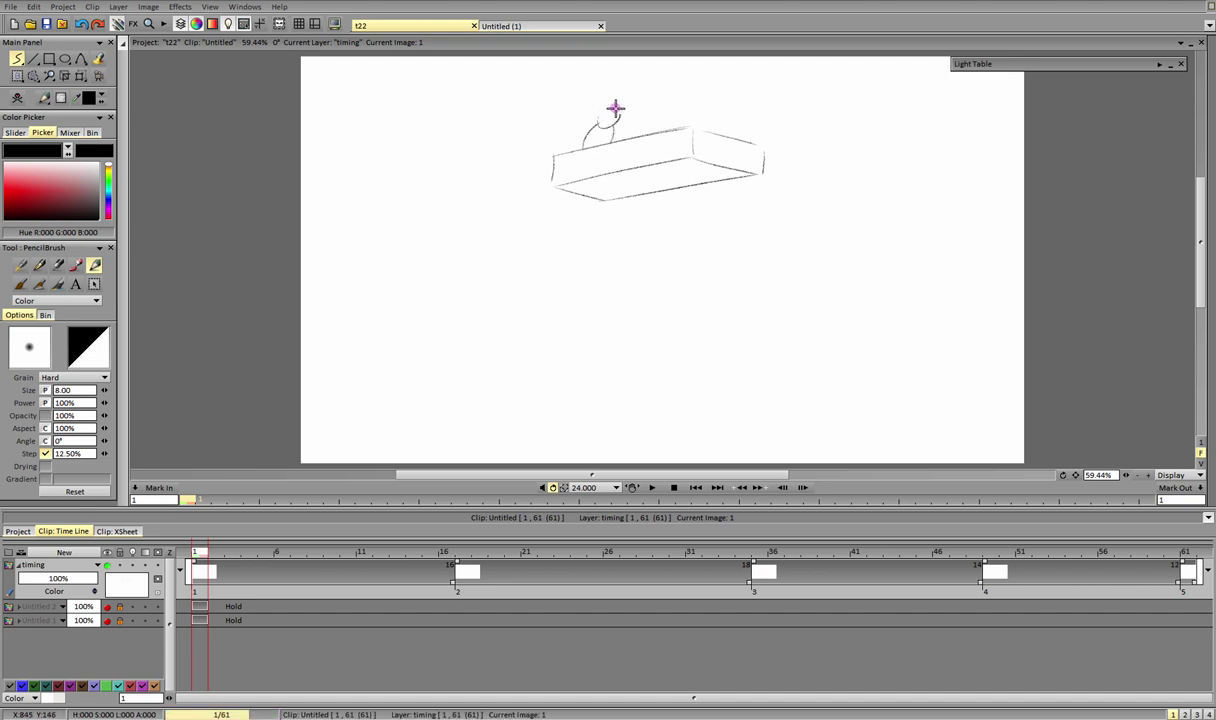
{"action": "mouse_move", "coordinate": [610, 129]}
{"action": "left_mouse_down"}
{"action": "mouse_move", "coordinate": [625, 137]}
{"action": "mouse_move", "coordinate": [567, 141]}
{"action": "left_mouse_up"}
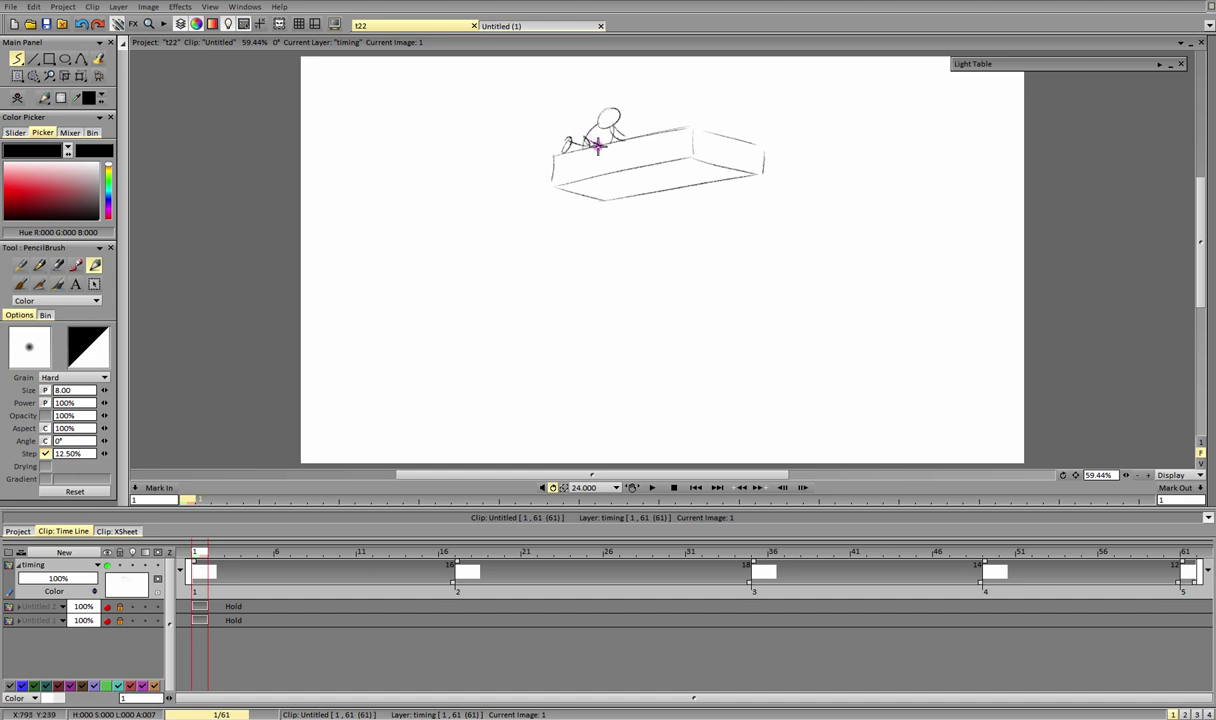
{"action": "left_click_drag", "start_coordinate": [609, 124], "coordinate": [596, 117]}
{"action": "left_click_drag", "start_coordinate": [606, 114], "coordinate": [597, 117]}
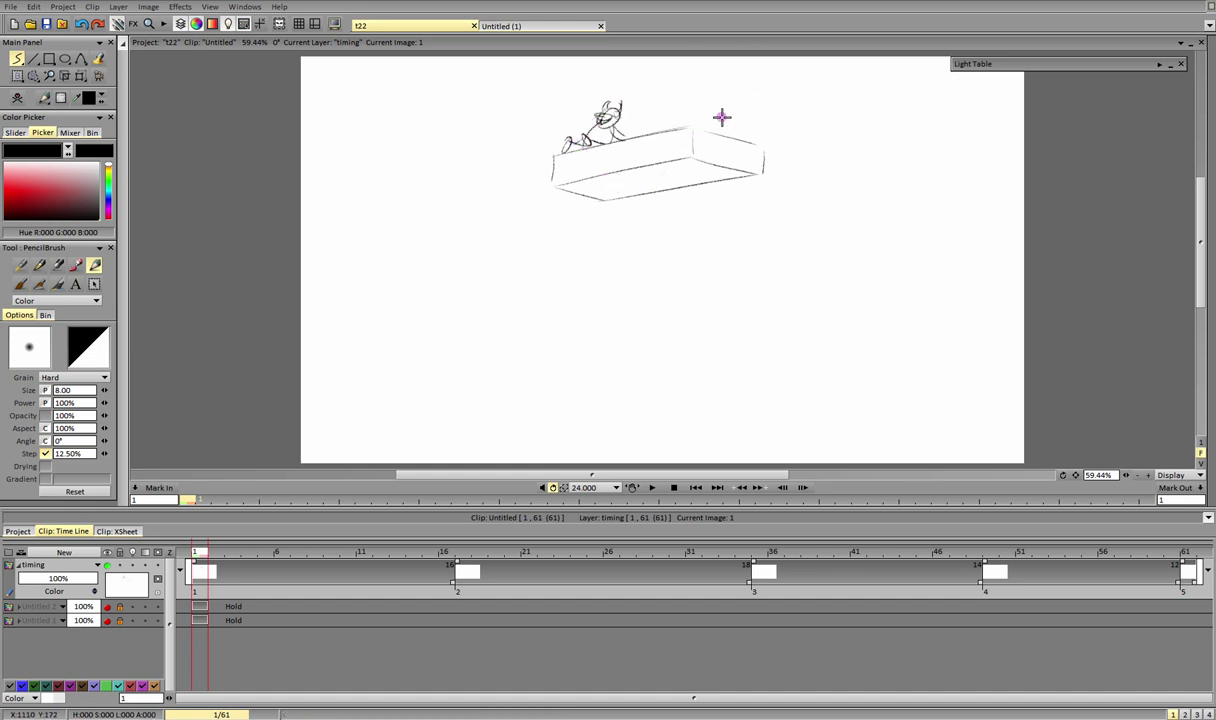
Step: Sketch a large ball behind the character and a chimney on the ledge, and compare the drawing with the Untitled 2 storyboard
{"action": "mouse_move", "coordinate": [684, 100]}
{"action": "left_mouse_down"}
{"action": "mouse_move", "coordinate": [716, 124]}
{"action": "mouse_move", "coordinate": [719, 108]}
{"action": "mouse_move", "coordinate": [700, 111]}
{"action": "mouse_move", "coordinate": [717, 107]}
{"action": "mouse_move", "coordinate": [693, 92]}
{"action": "mouse_move", "coordinate": [696, 110]}
{"action": "mouse_move", "coordinate": [717, 107]}
{"action": "mouse_move", "coordinate": [615, 138]}
{"action": "left_mouse_up"}
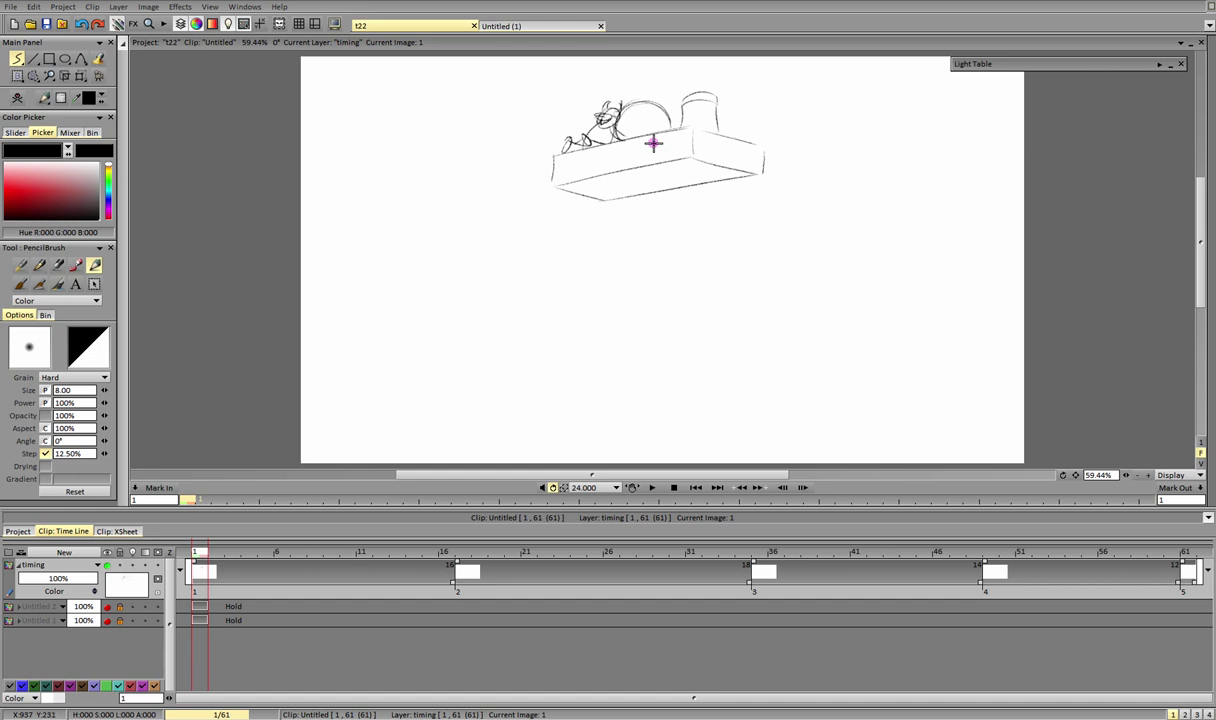
{"action": "left_click", "coordinate": [107, 606]}
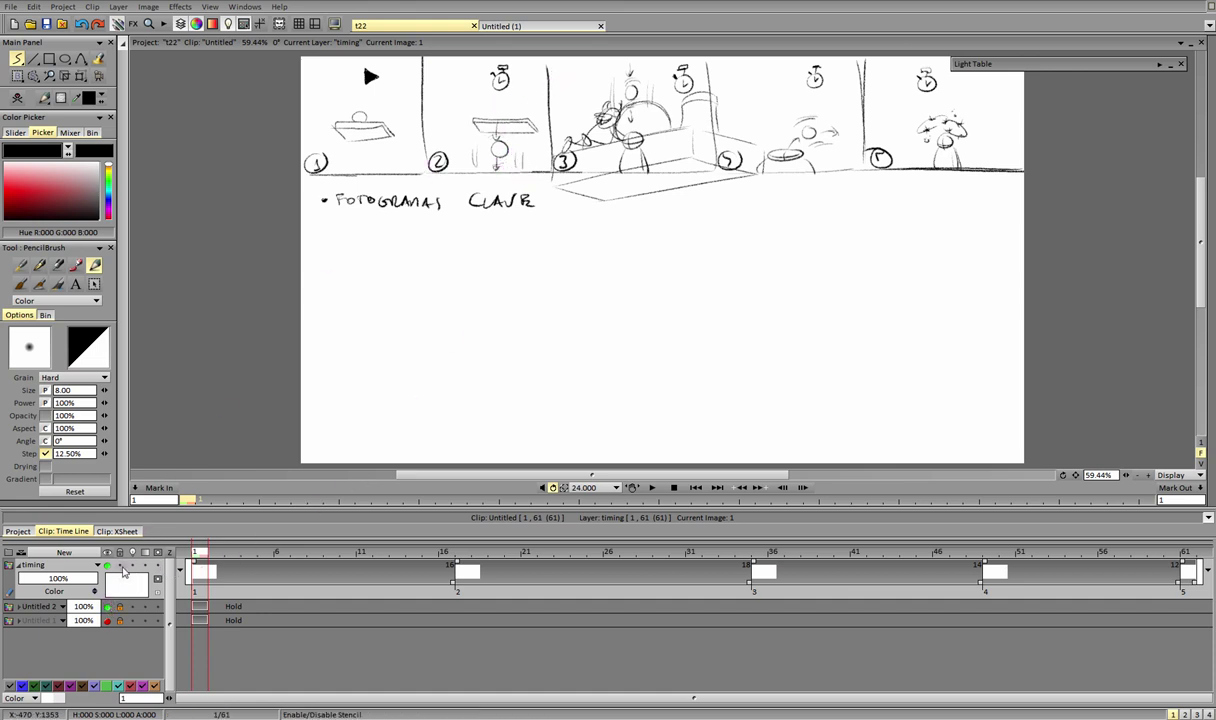
{"action": "left_click", "coordinate": [108, 607]}
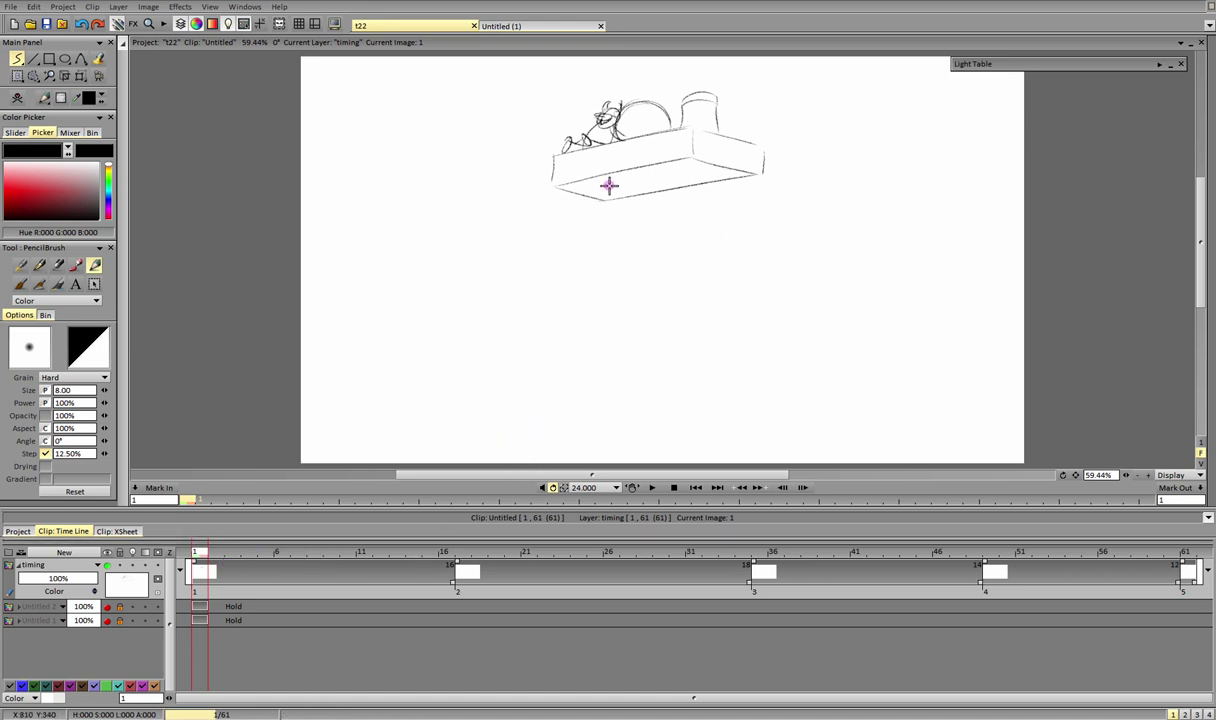
Step: Set the pencil mode to Erase and duplicate the first drawing as a separate image on frame 16 of the timing layer
{"action": "left_click", "coordinate": [459, 578]}
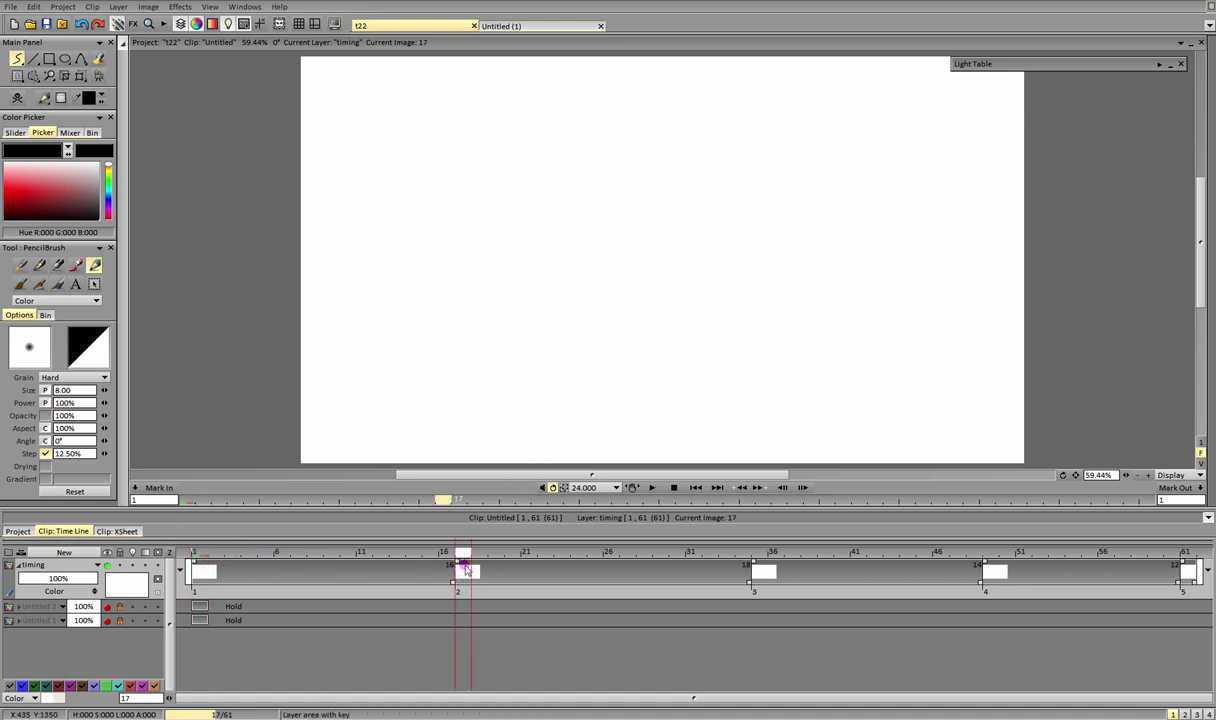
{"action": "left_click", "coordinate": [446, 552]}
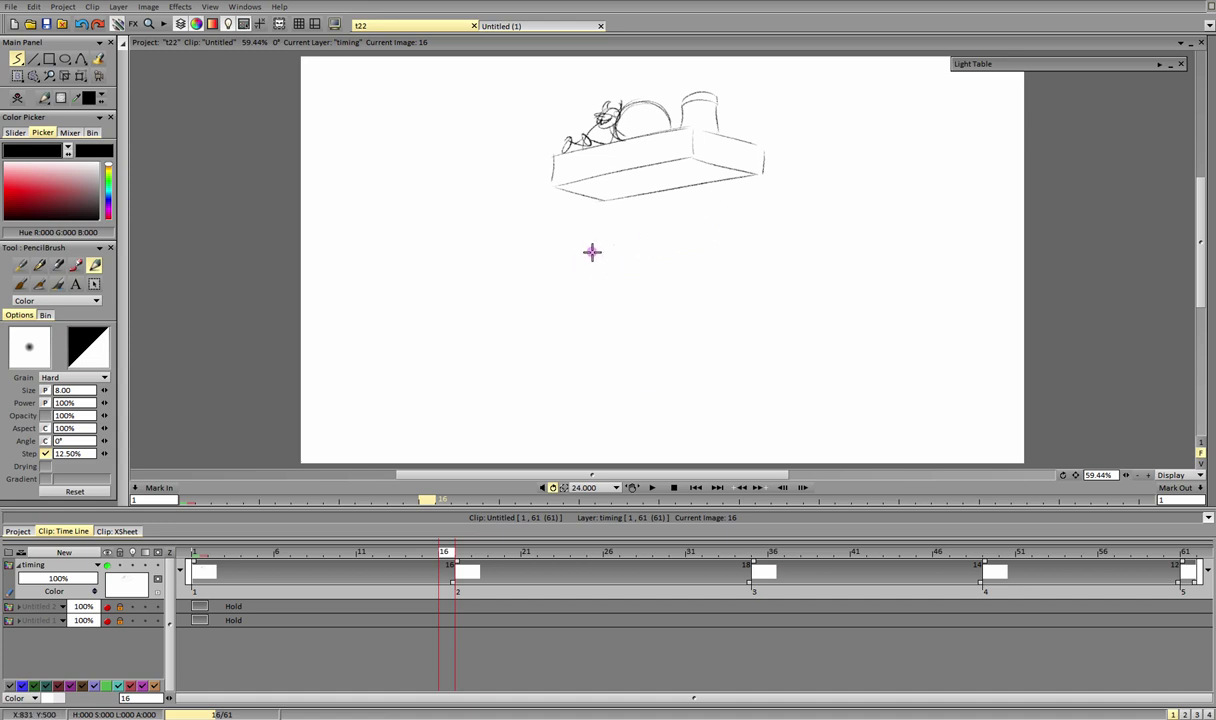
{"action": "left_click", "coordinate": [44, 301]}
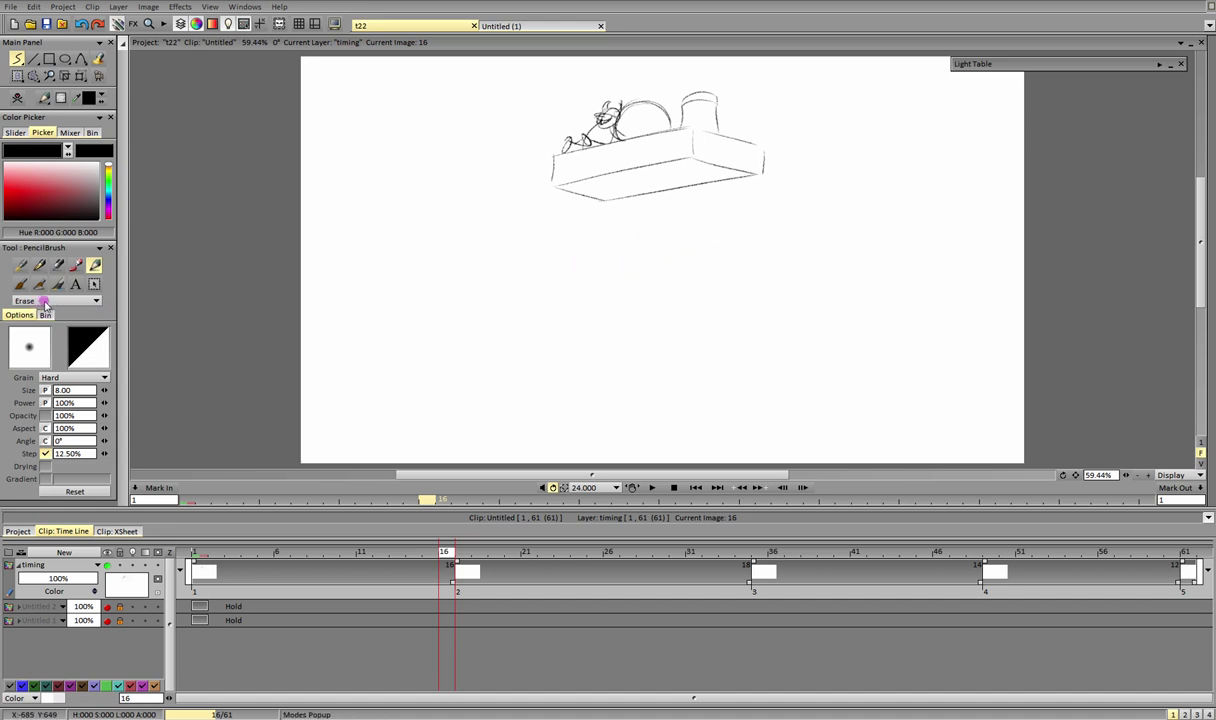
{"action": "left_click", "coordinate": [95, 302]}
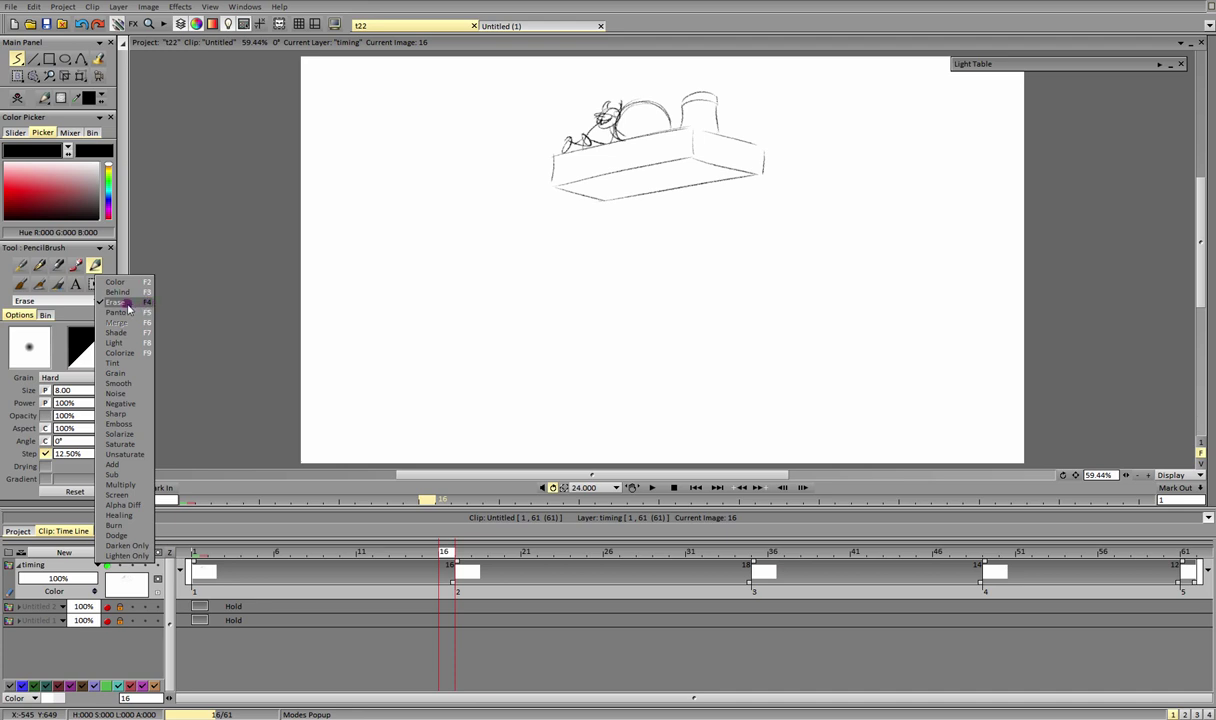
{"action": "left_click", "coordinate": [125, 304]}
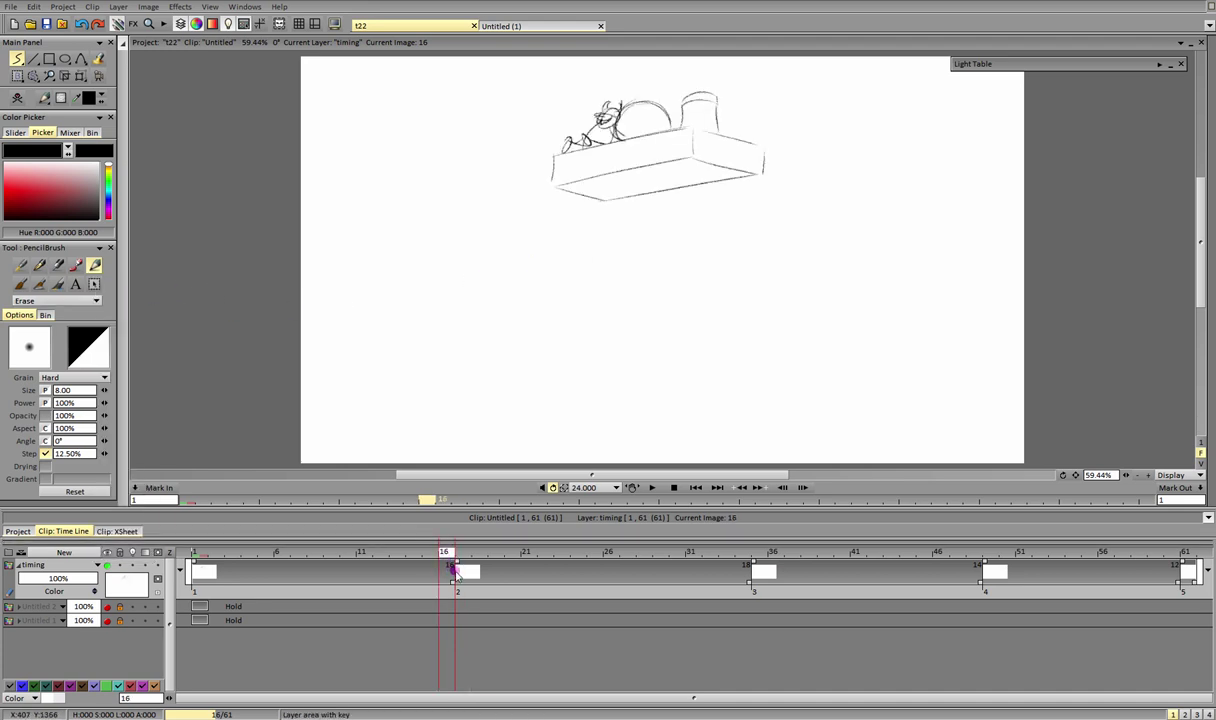
{"action": "mouse_move", "coordinate": [458, 558]}
{"action": "left_mouse_down"}
{"action": "mouse_move", "coordinate": [464, 581]}
{"action": "mouse_move", "coordinate": [454, 567]}
{"action": "left_mouse_up"}
{"action": "key", "text": "0"}
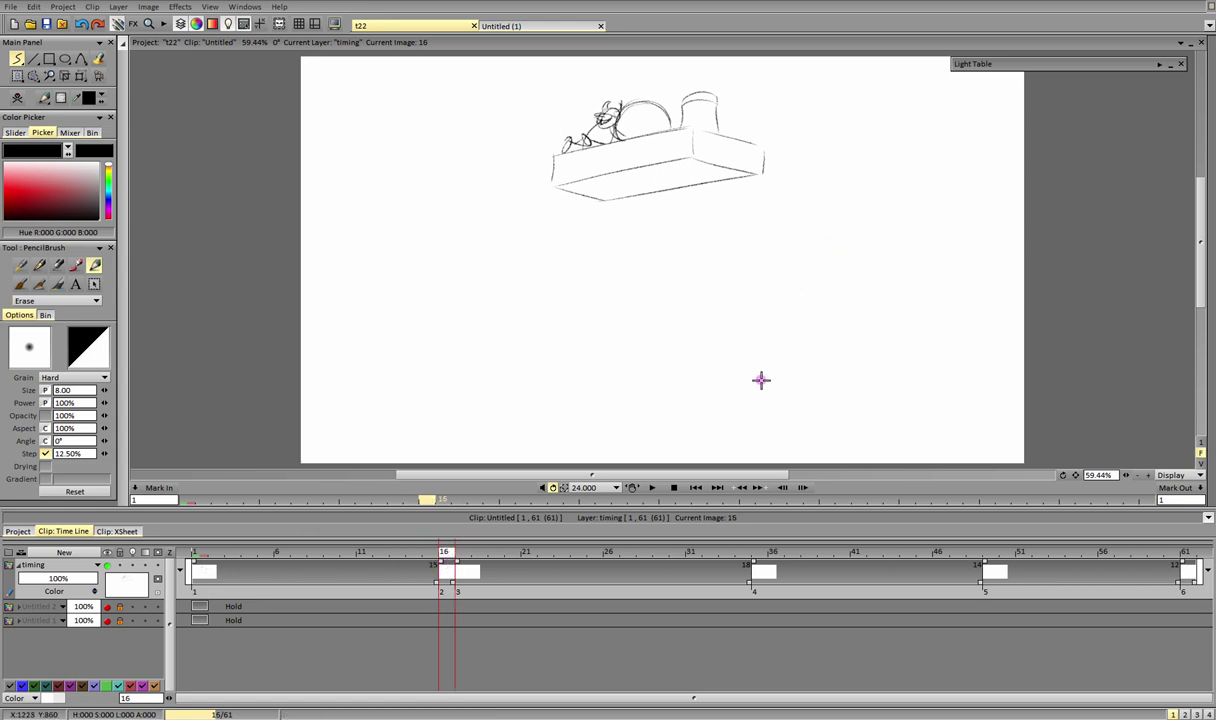
Step: Return the pencil to Color mode and replace the blank second key image, starting on frame 17, with the duplicated drawing
{"action": "left_click", "coordinate": [93, 303]}
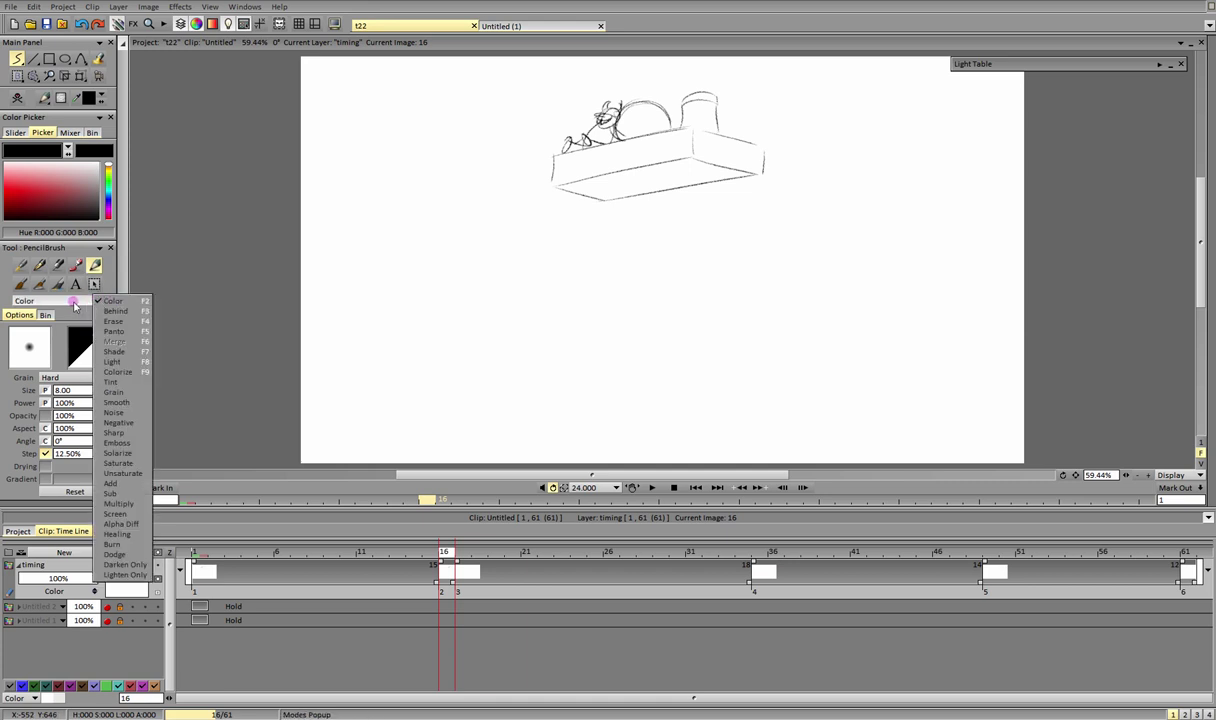
{"action": "left_click", "coordinate": [75, 302]}
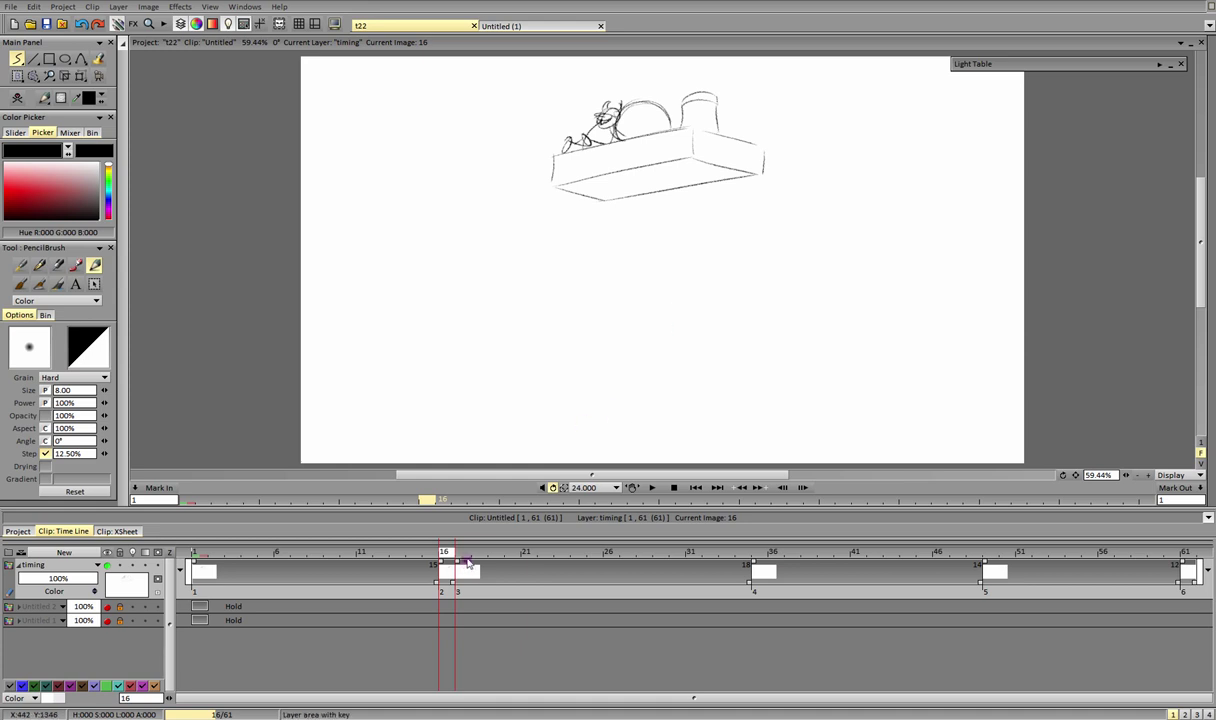
{"action": "left_click_drag", "start_coordinate": [459, 568], "coordinate": [750, 565]}
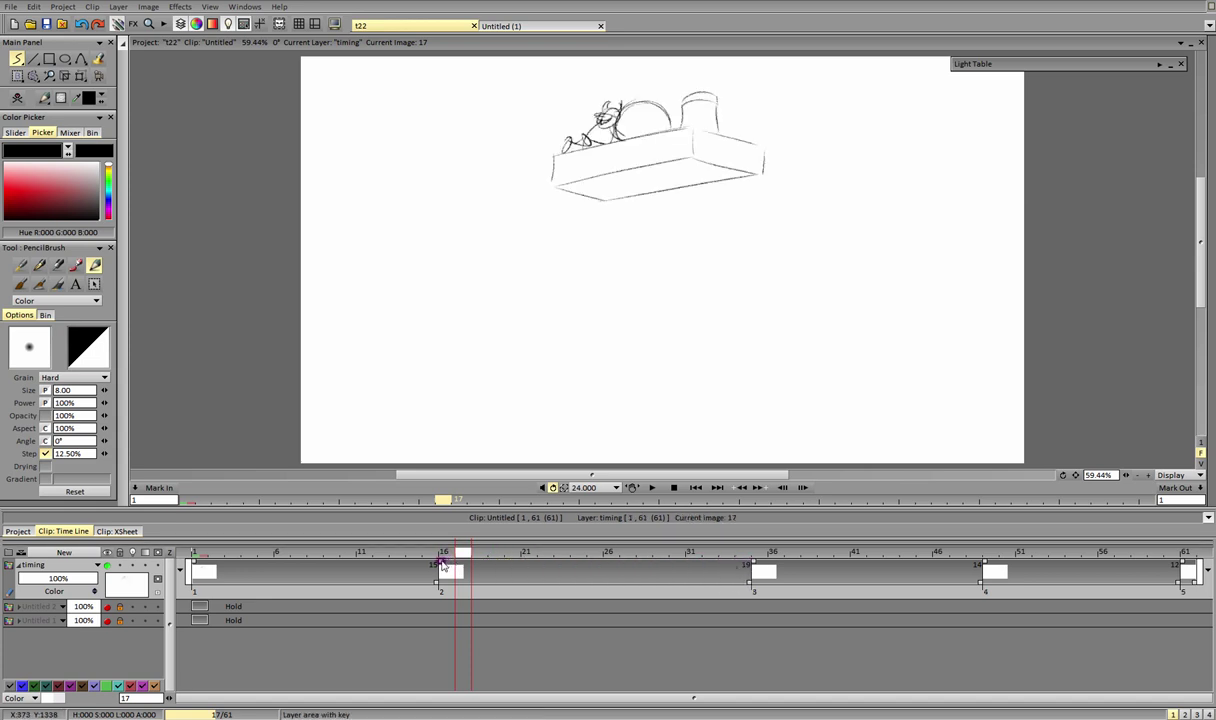
{"action": "left_click_drag", "start_coordinate": [443, 565], "coordinate": [457, 566]}
Step: Create a new layer above the timing layer and set the drawing colour to red (255, 49, 49)
{"action": "left_click", "coordinate": [64, 552]}
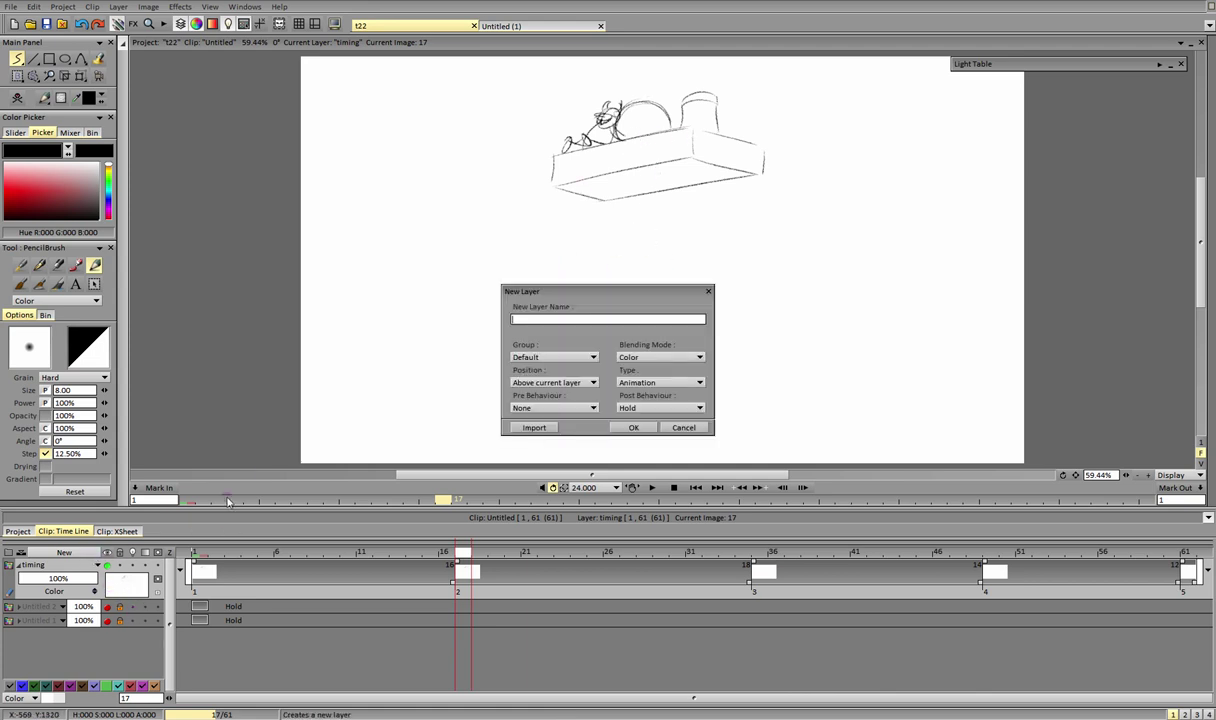
{"action": "left_click", "coordinate": [650, 383]}
{"action": "left_click", "coordinate": [640, 366]}
{"action": "left_click", "coordinate": [631, 428]}
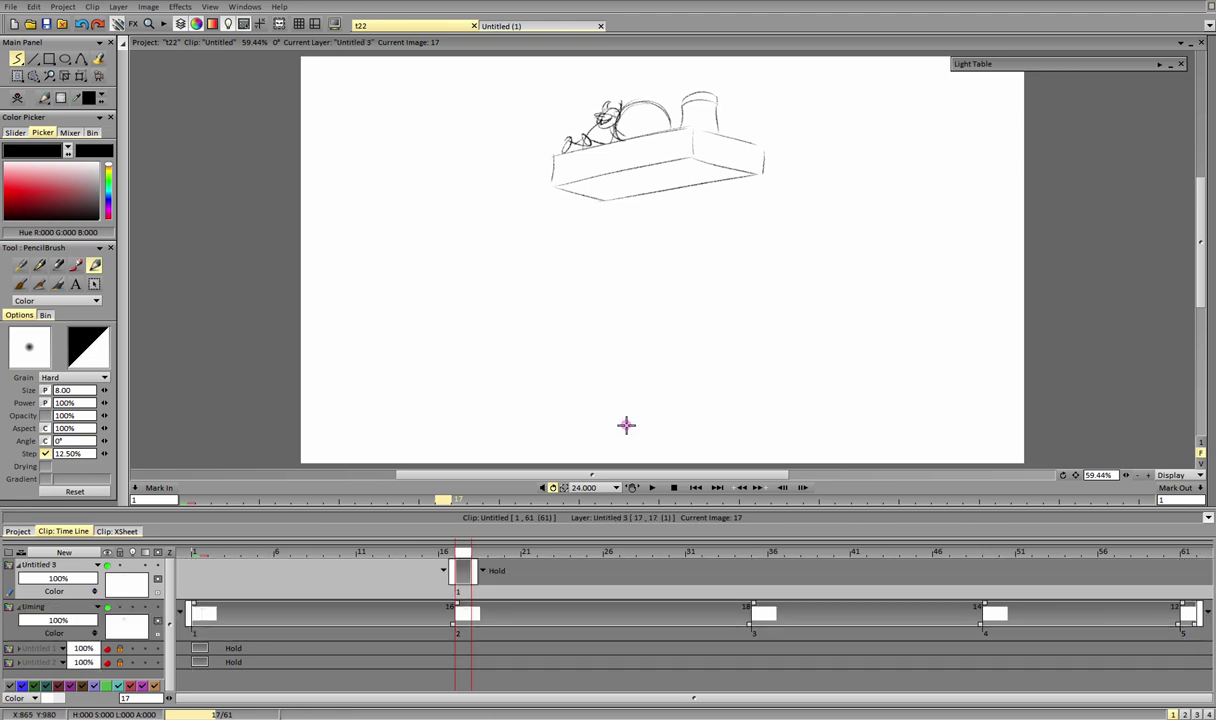
{"action": "left_click", "coordinate": [56, 188]}
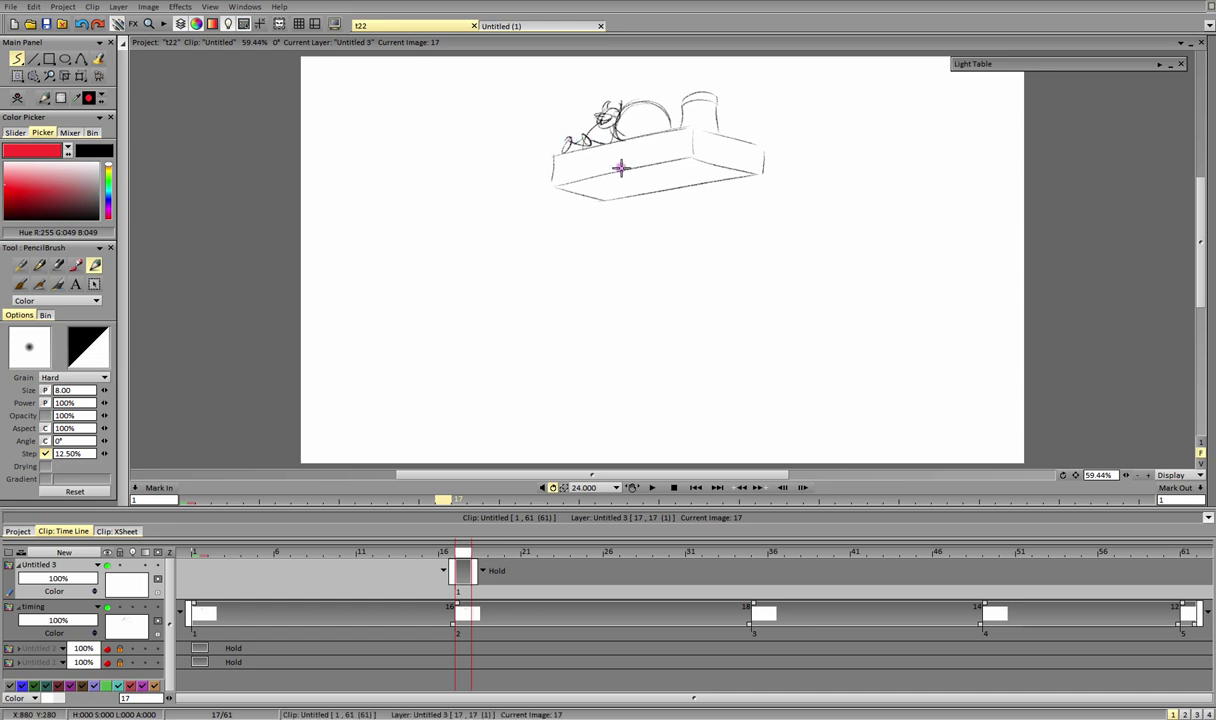
Step: Draw parallel red perspective guide lines across the ledge's top surface and along its upper edges on the new layer
{"action": "mouse_move", "coordinate": [583, 151]}
{"action": "left_mouse_down"}
{"action": "mouse_move", "coordinate": [668, 141]}
{"action": "mouse_move", "coordinate": [612, 154]}
{"action": "mouse_move", "coordinate": [654, 172]}
{"action": "mouse_move", "coordinate": [708, 186]}
{"action": "left_mouse_up"}
{"action": "left_click_drag", "start_coordinate": [698, 126], "coordinate": [803, 155]}
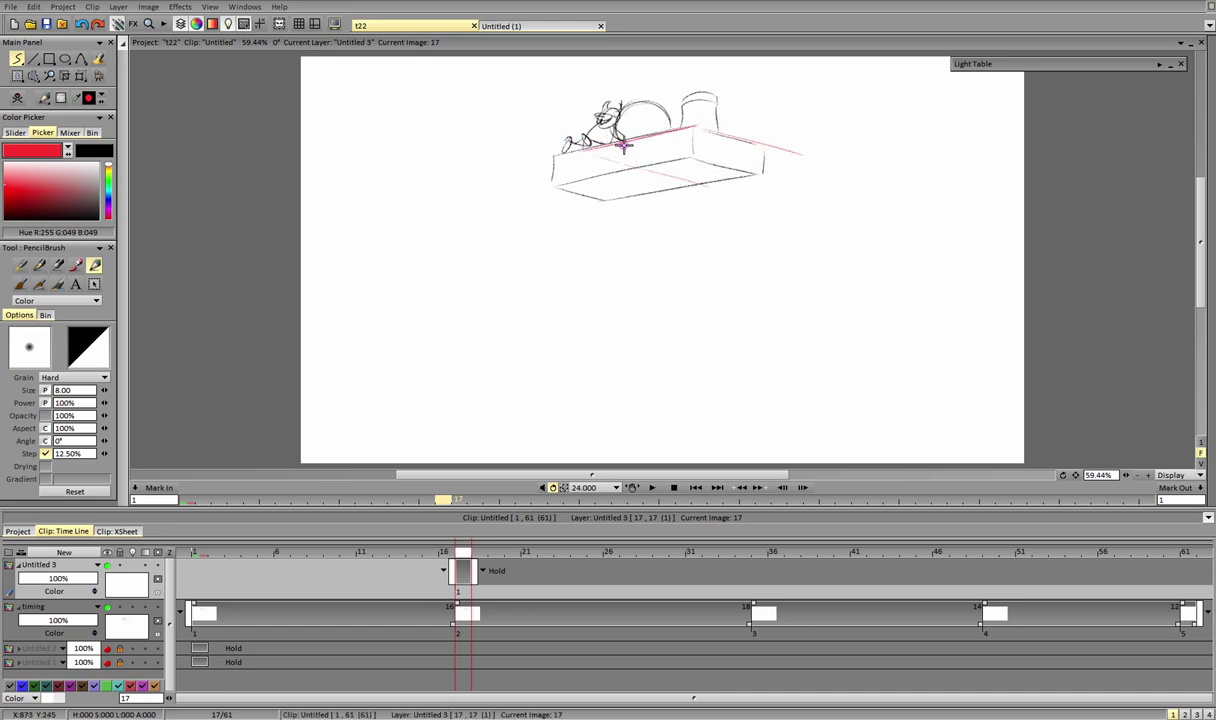
{"action": "left_click_drag", "start_coordinate": [646, 144], "coordinate": [738, 171]}
{"action": "left_click_drag", "start_coordinate": [670, 136], "coordinate": [779, 169]}
{"action": "mouse_move", "coordinate": [612, 150]}
{"action": "left_mouse_down"}
{"action": "mouse_move", "coordinate": [736, 186]}
{"action": "mouse_move", "coordinate": [635, 148]}
{"action": "mouse_move", "coordinate": [696, 170]}
{"action": "left_mouse_up"}
{"action": "key", "text": "ctrl+z"}
{"action": "left_click_drag", "start_coordinate": [601, 156], "coordinate": [516, 132]}
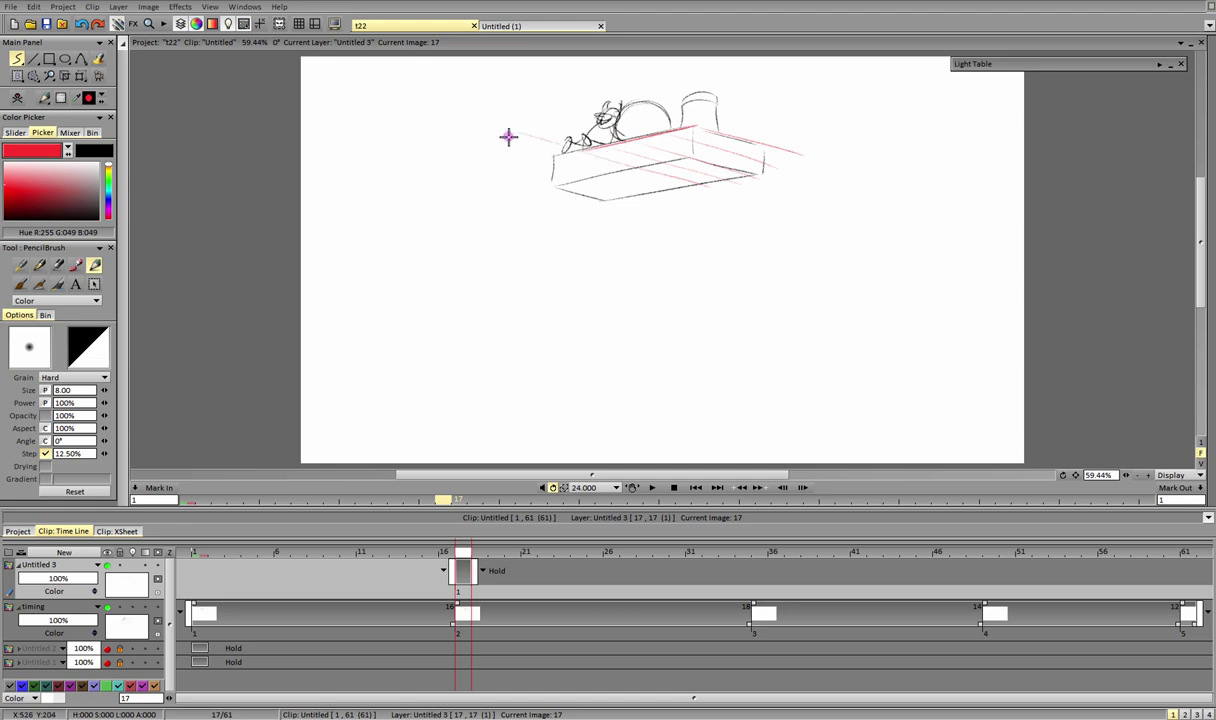
Step: Extend the red guides behind the character and add crossing lines to complete the ground plane's perspective grid
{"action": "mouse_move", "coordinate": [693, 126]}
{"action": "left_mouse_down"}
{"action": "mouse_move", "coordinate": [621, 109]}
{"action": "mouse_move", "coordinate": [480, 127]}
{"action": "left_mouse_up"}
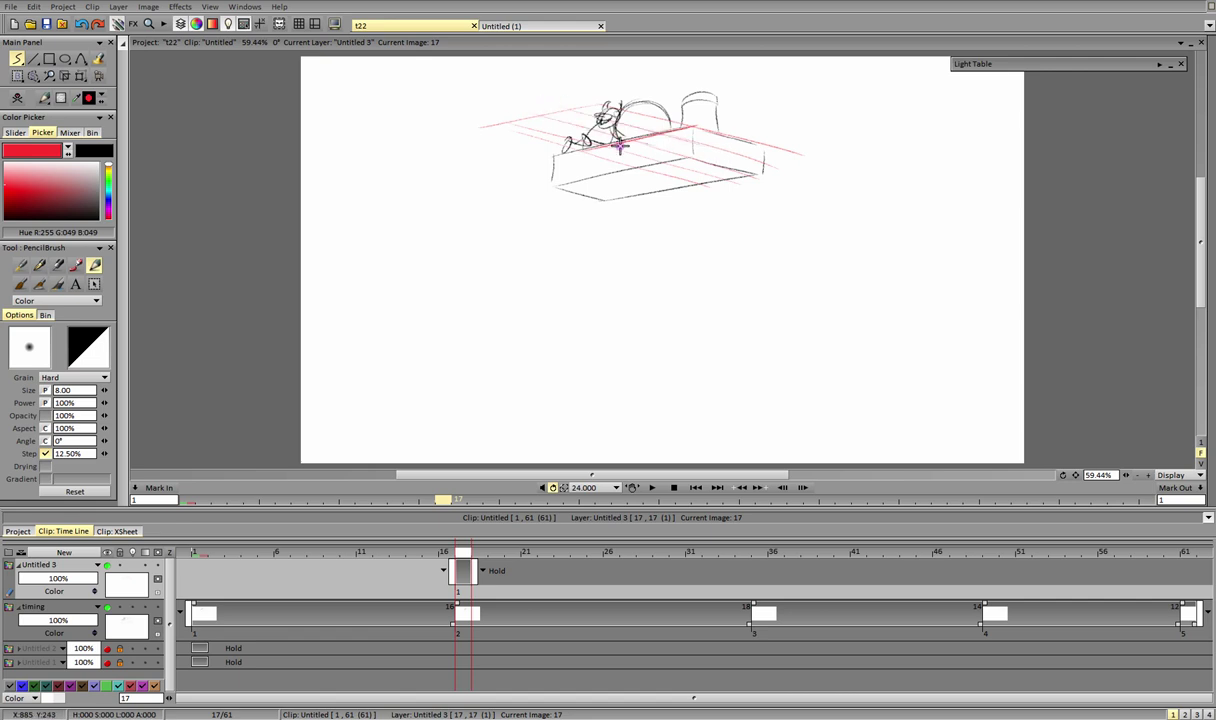
{"action": "left_click_drag", "start_coordinate": [517, 132], "coordinate": [596, 116]}
{"action": "mouse_move", "coordinate": [626, 157]}
{"action": "left_mouse_down"}
{"action": "mouse_move", "coordinate": [722, 138]}
{"action": "mouse_move", "coordinate": [752, 149]}
{"action": "left_mouse_up"}
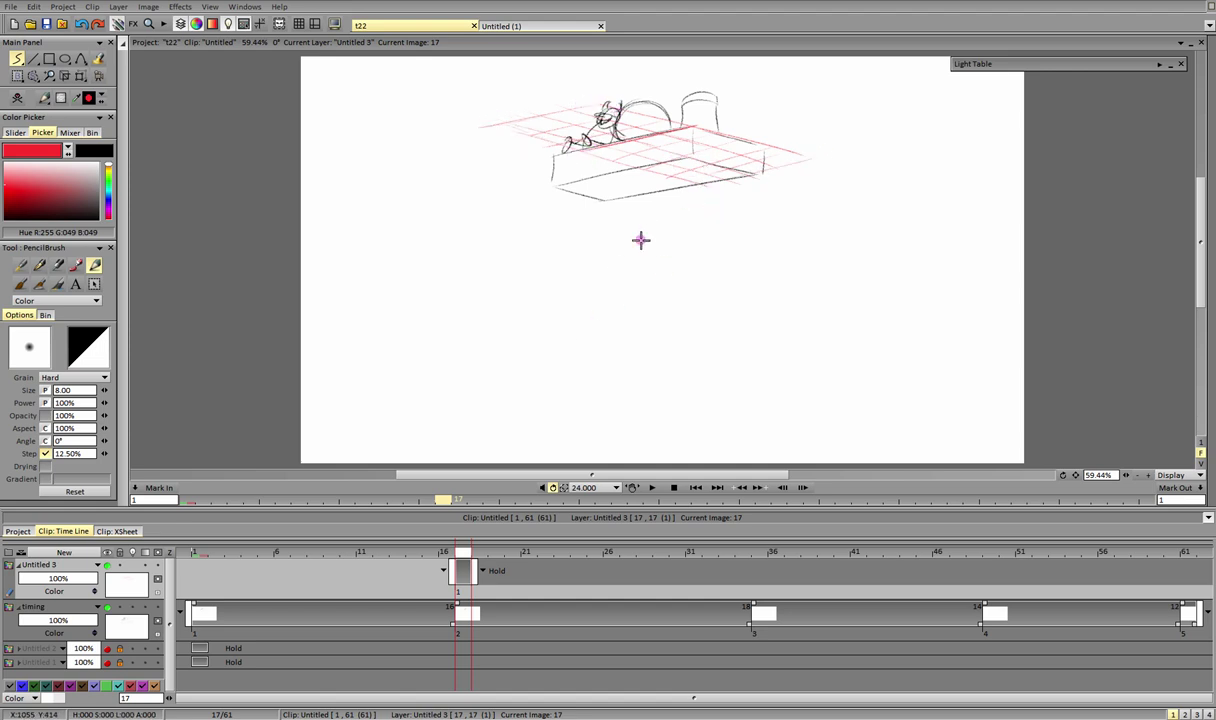
Step: Rename the perspective grid layer as plano
{"action": "double_click", "coordinate": [78, 562]}
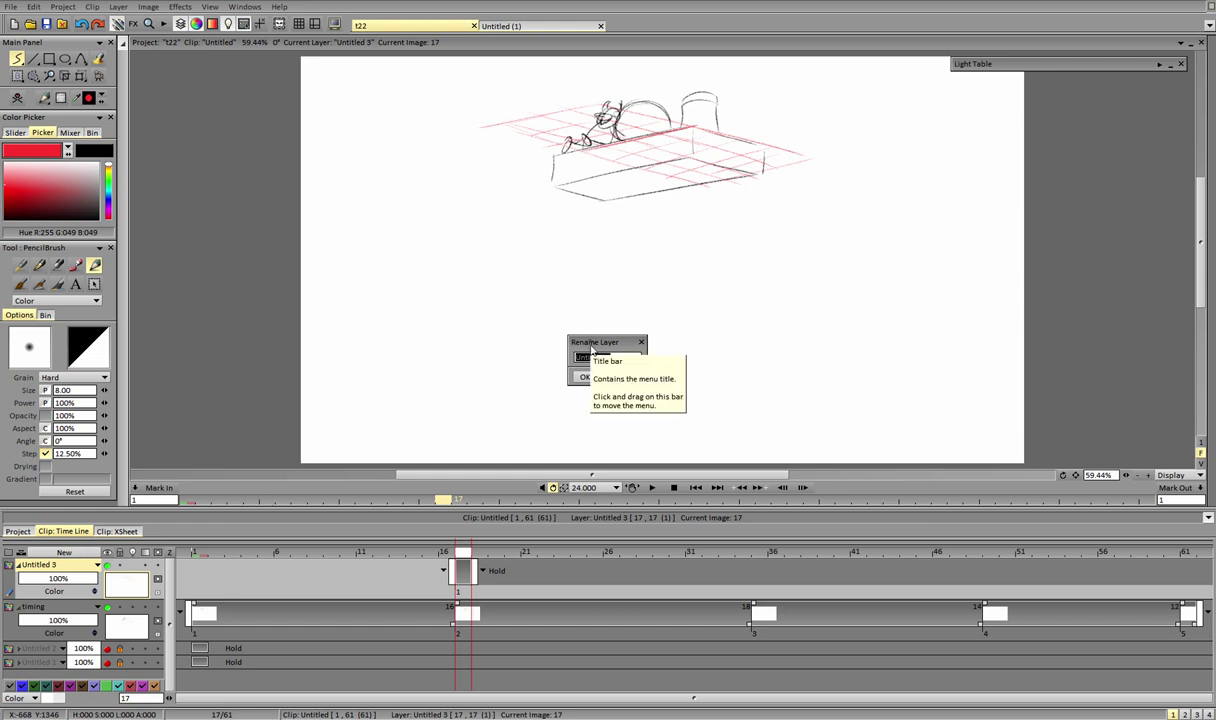
{"action": "type", "text": "plan"}
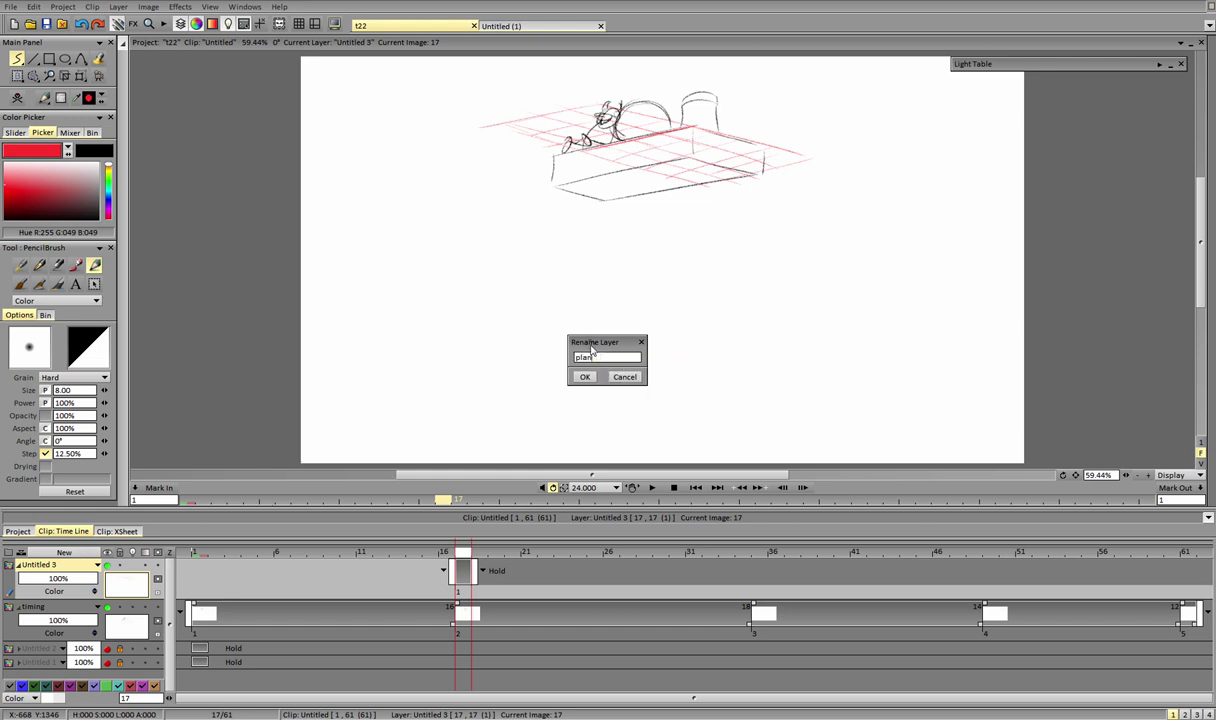
{"action": "type", "text": "o"}
{"action": "key", "text": "Return"}
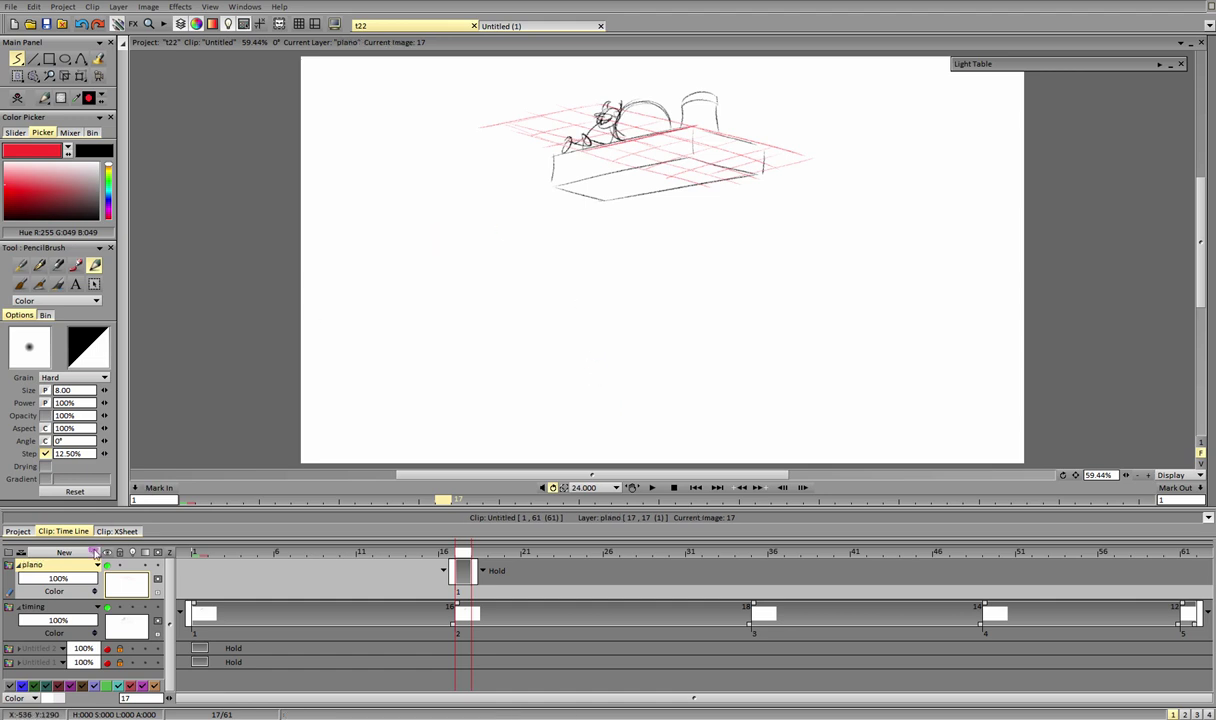
Step: Move the plano layer beneath the timing layer and lower its opacity to 57%
{"action": "left_click_drag", "start_coordinate": [68, 572], "coordinate": [80, 648]}
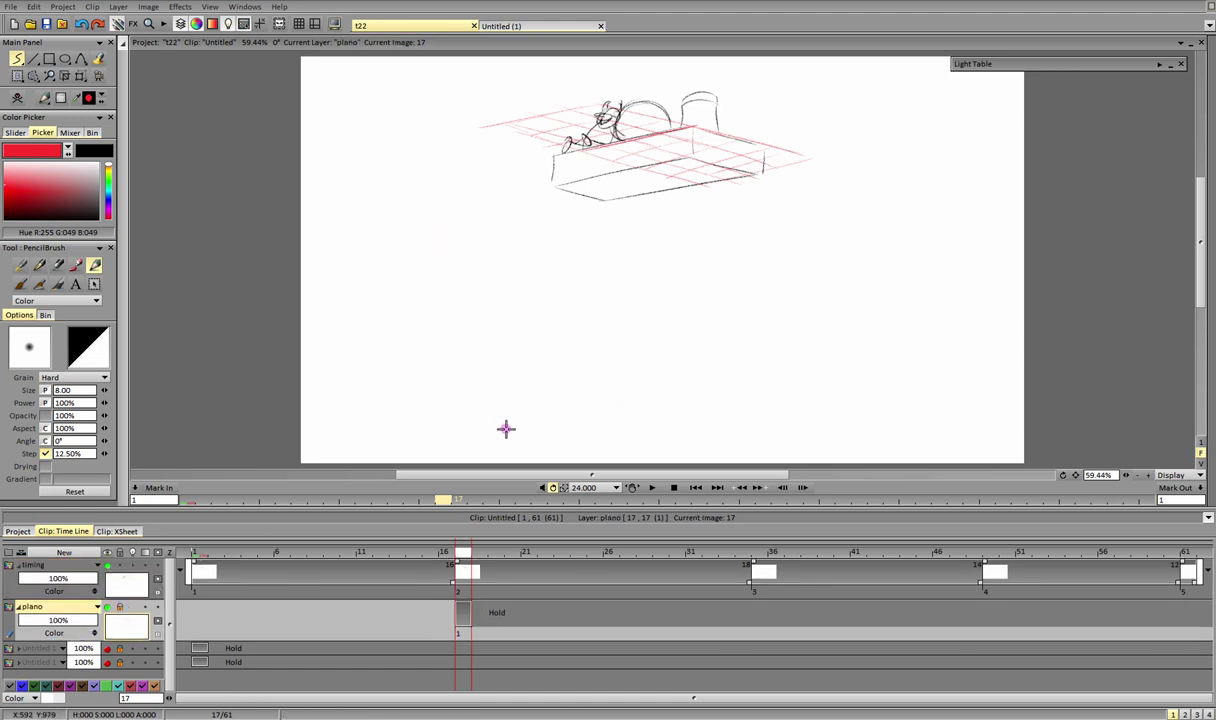
{"action": "left_click_drag", "start_coordinate": [66, 622], "coordinate": [78, 625]}
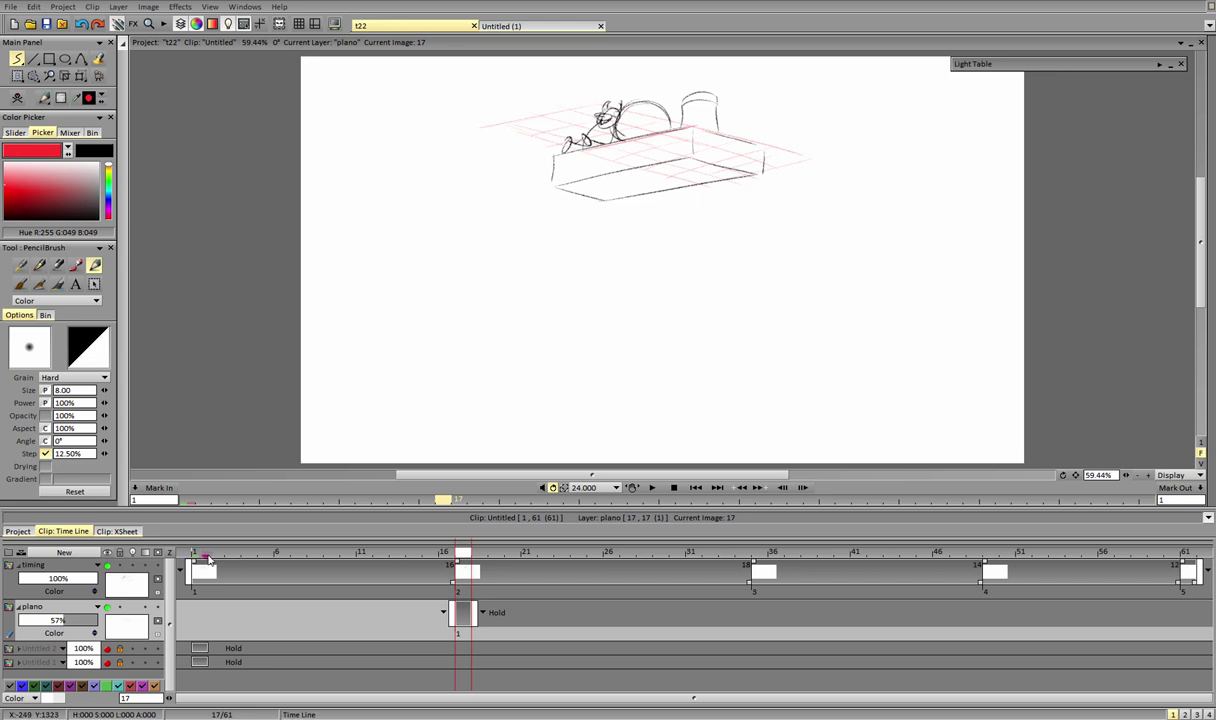
{"action": "left_click", "coordinate": [119, 609]}
Step: Shift the plano grid drawing to image 1 and keep it extended over the following images with Hold
{"action": "left_click_drag", "start_coordinate": [465, 617], "coordinate": [193, 618]}
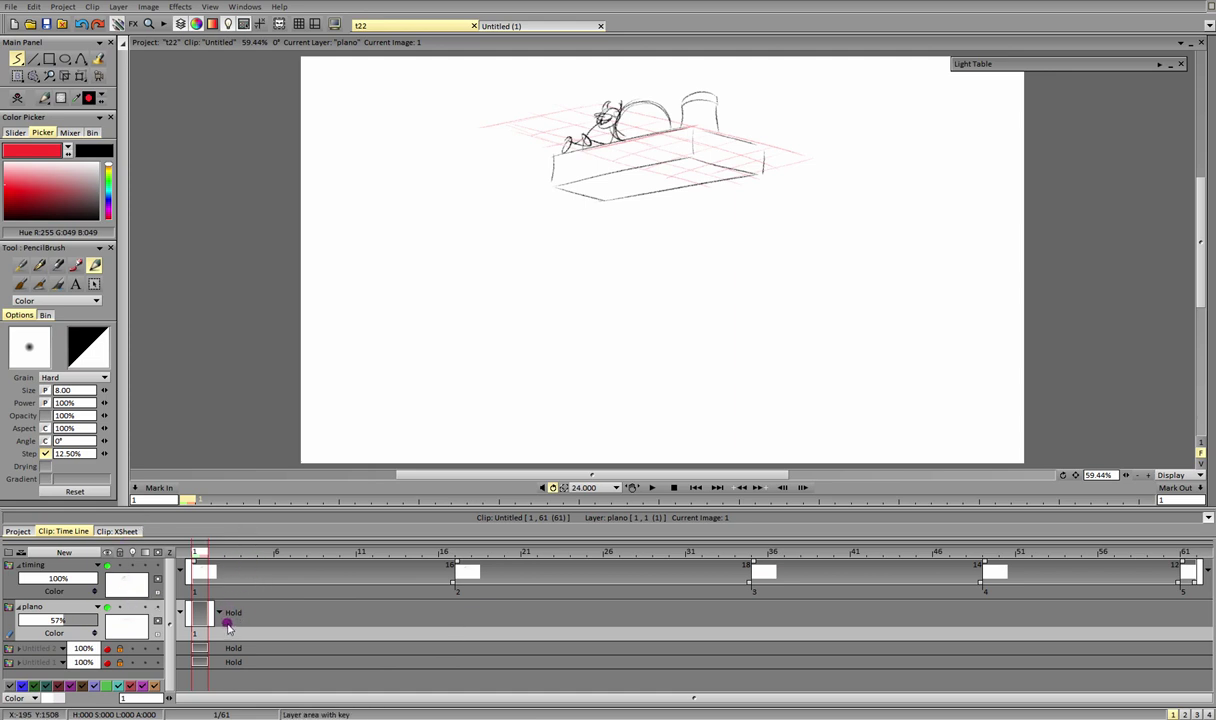
{"action": "left_click_drag", "start_coordinate": [224, 552], "coordinate": [348, 555]}
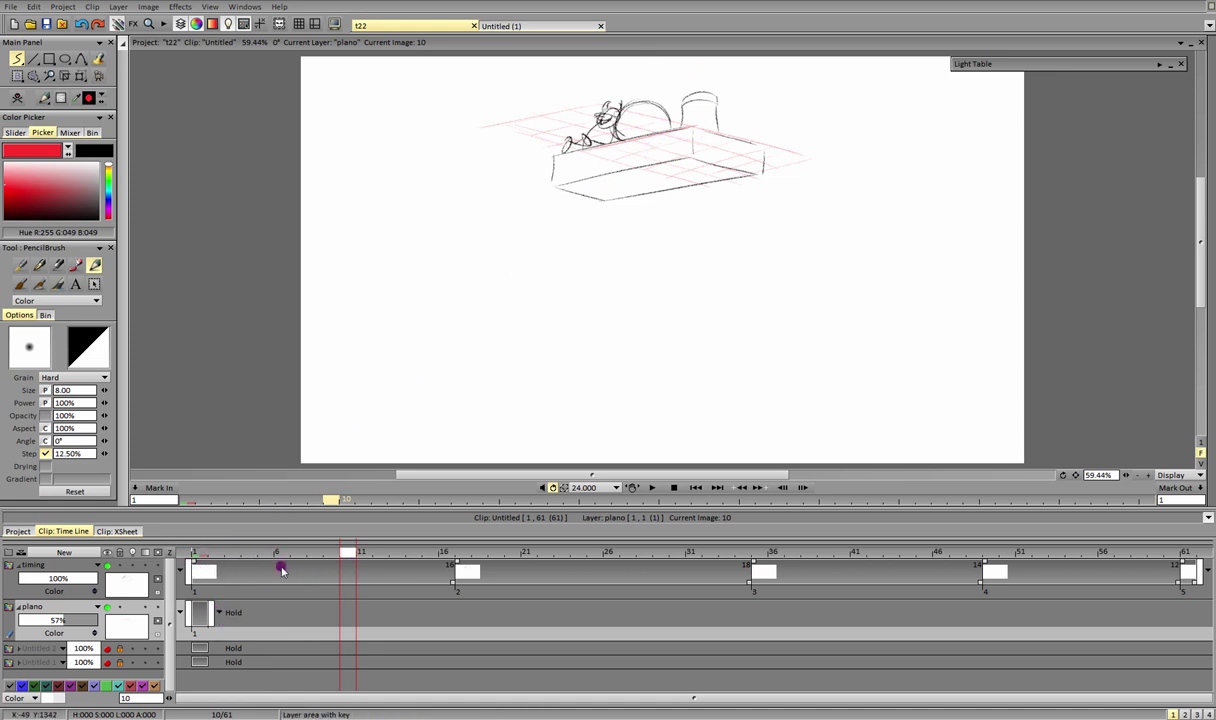
{"action": "left_click", "coordinate": [226, 613]}
{"action": "left_click", "coordinate": [235, 611]}
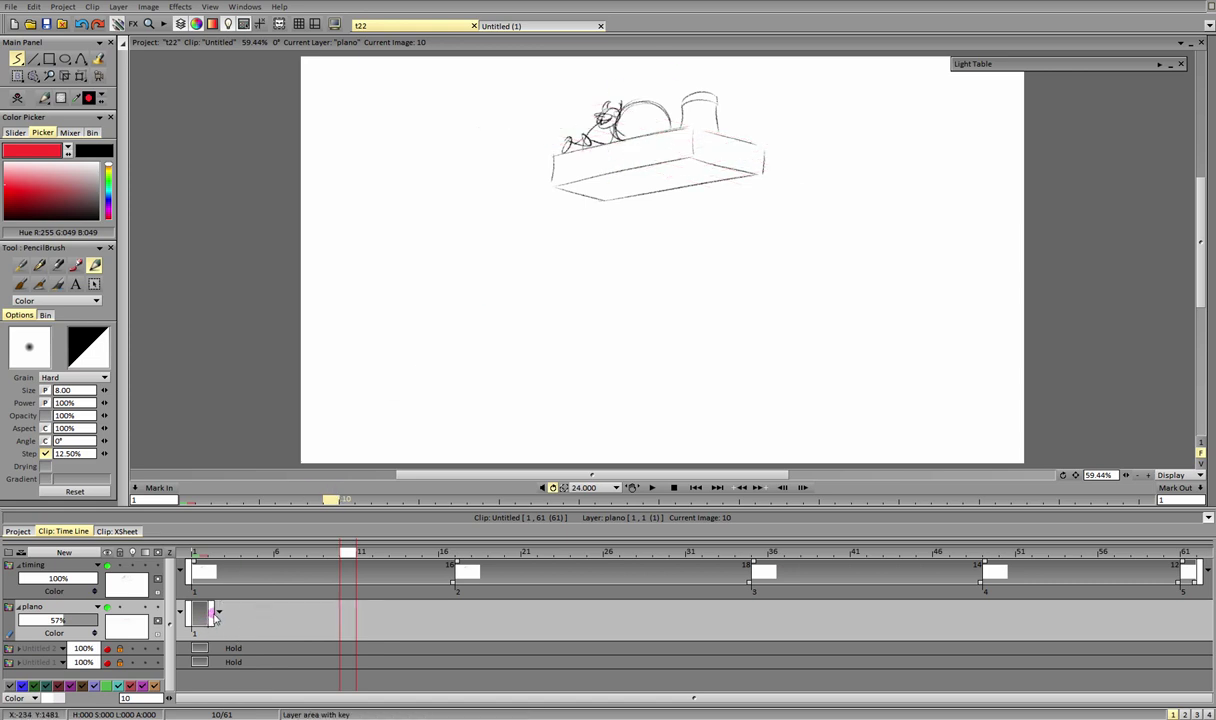
{"action": "left_click", "coordinate": [220, 612]}
{"action": "left_click", "coordinate": [232, 622]}
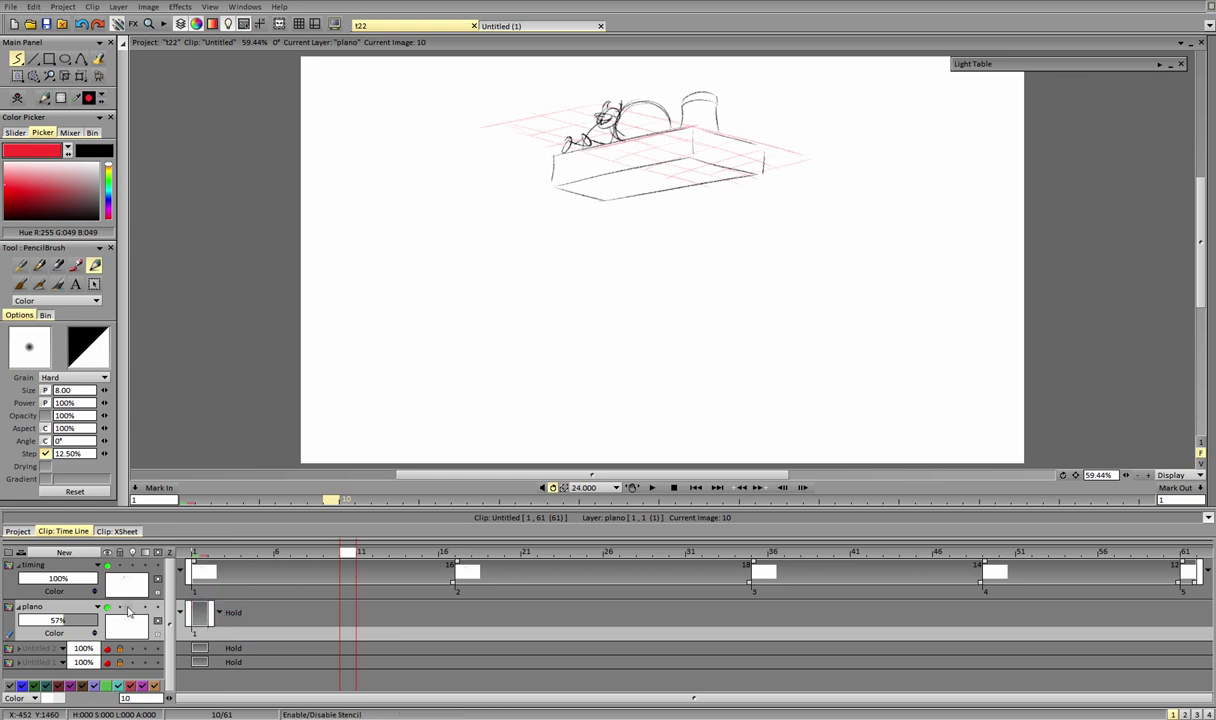
Step: On the timing layer at image 17, draw a red arrow down to a ball outline and black motion arrows around the character
{"action": "left_click_drag", "start_coordinate": [381, 558], "coordinate": [463, 556]}
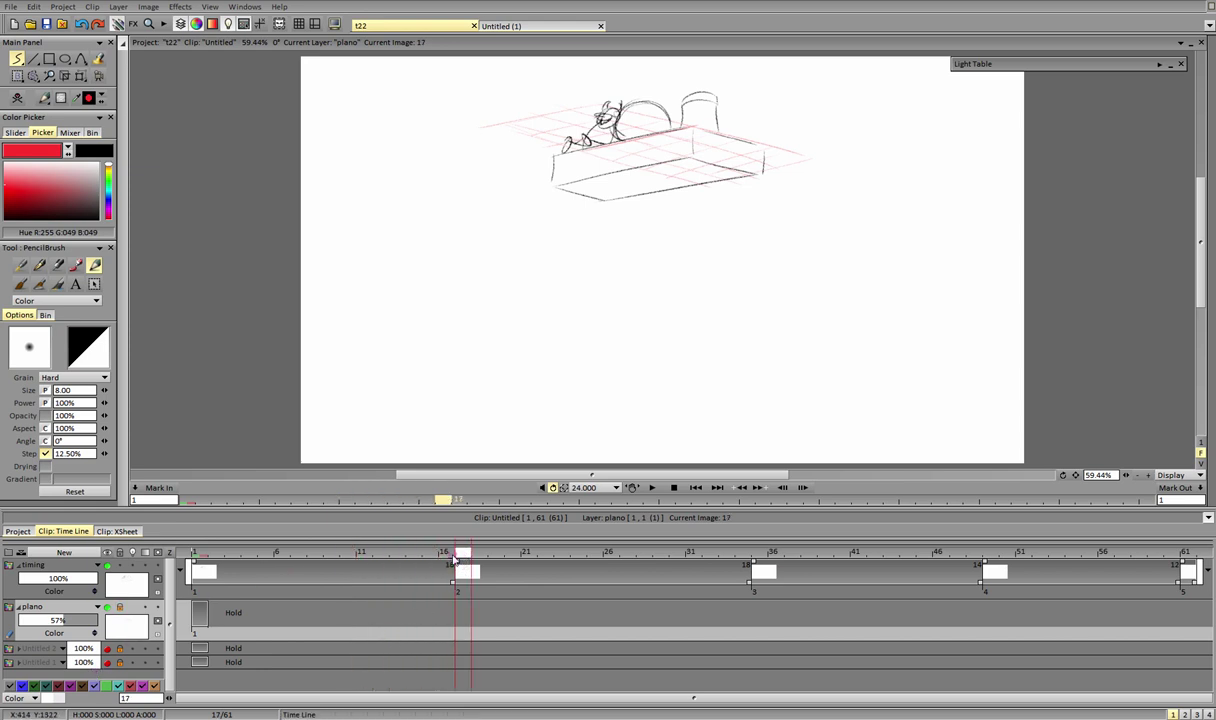
{"action": "left_click", "coordinate": [77, 566]}
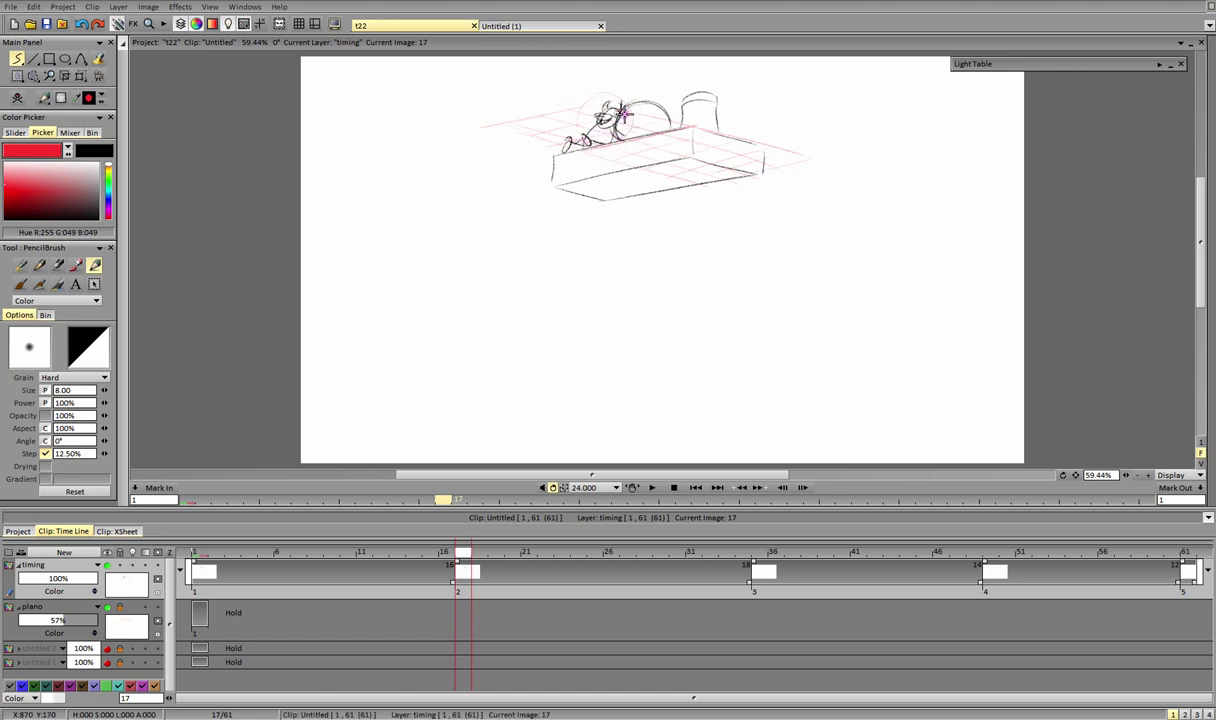
{"action": "mouse_move", "coordinate": [603, 205]}
{"action": "left_mouse_down"}
{"action": "mouse_move", "coordinate": [603, 278]}
{"action": "mouse_move", "coordinate": [607, 259]}
{"action": "mouse_move", "coordinate": [586, 337]}
{"action": "mouse_move", "coordinate": [615, 327]}
{"action": "left_mouse_up"}
{"action": "left_click", "coordinate": [92, 212]}
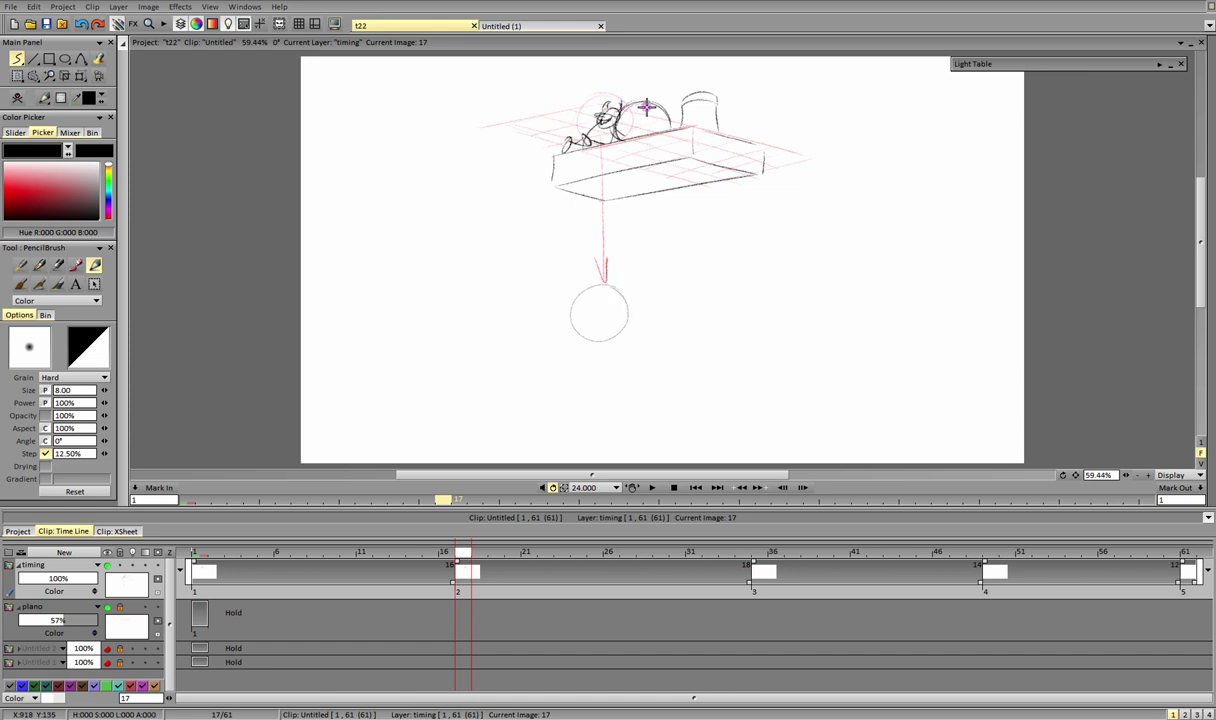
{"action": "mouse_move", "coordinate": [647, 107]}
{"action": "left_mouse_down"}
{"action": "mouse_move", "coordinate": [601, 88]}
{"action": "mouse_move", "coordinate": [619, 89]}
{"action": "mouse_move", "coordinate": [577, 115]}
{"action": "left_mouse_up"}
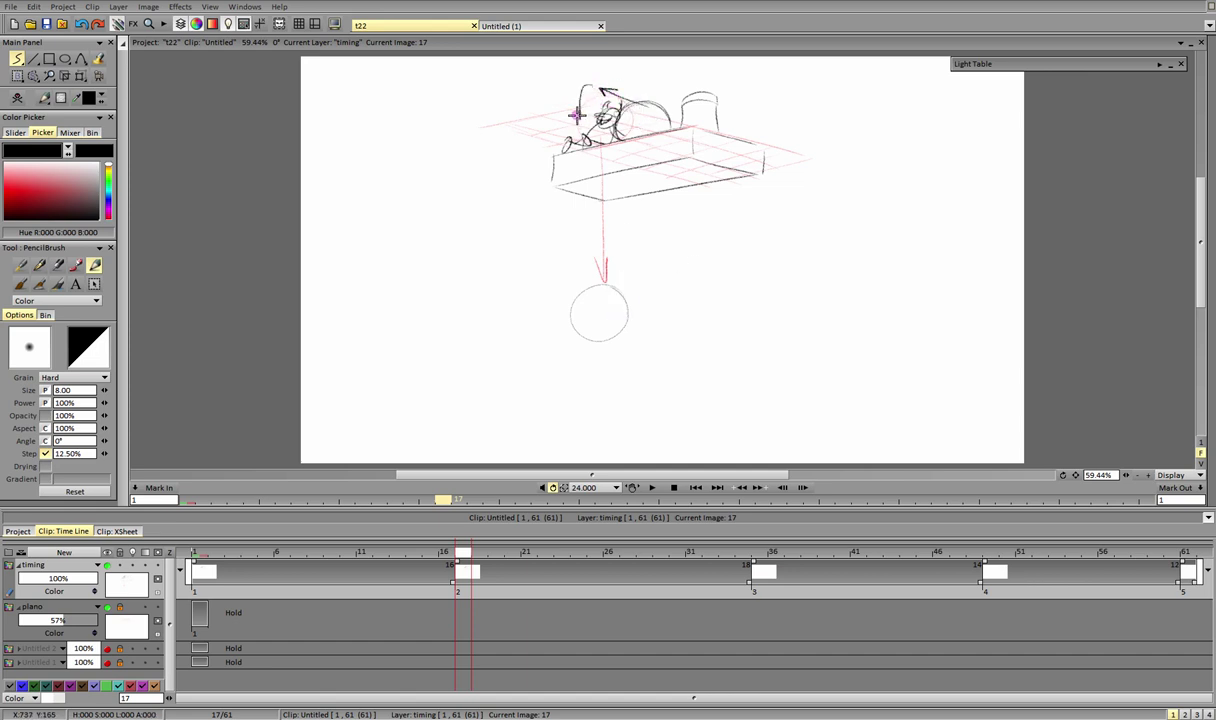
Step: Hide and collapse the plano layer, and show the Untitled 2 layer
{"action": "left_click", "coordinate": [106, 608]}
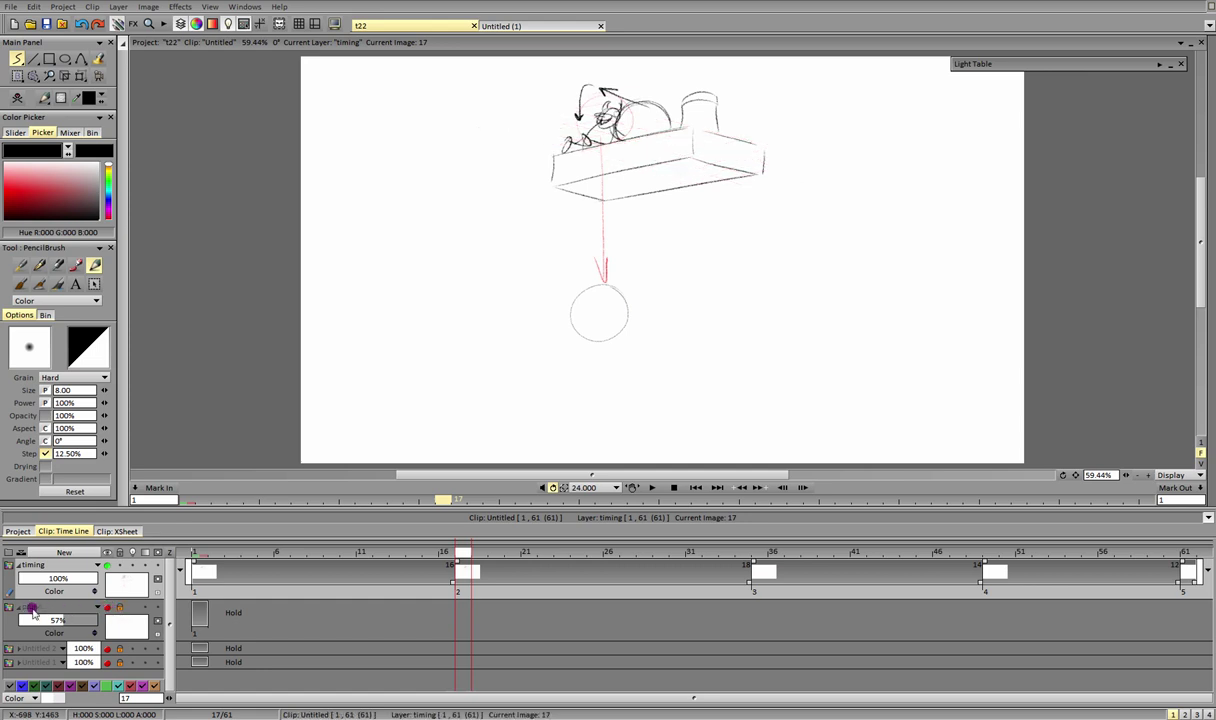
{"action": "left_click", "coordinate": [31, 616]}
{"action": "left_click", "coordinate": [106, 620]}
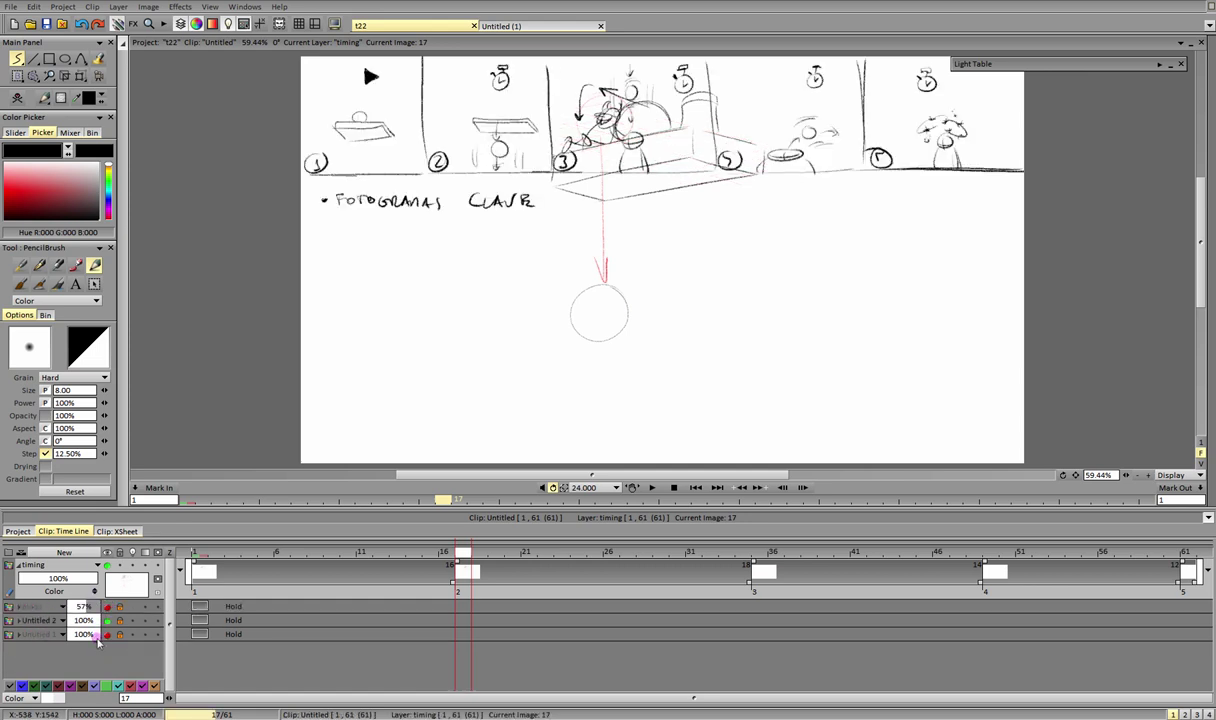
Step: Rename the Untitled 2 layer as storyboard
{"action": "double_click", "coordinate": [40, 621]}
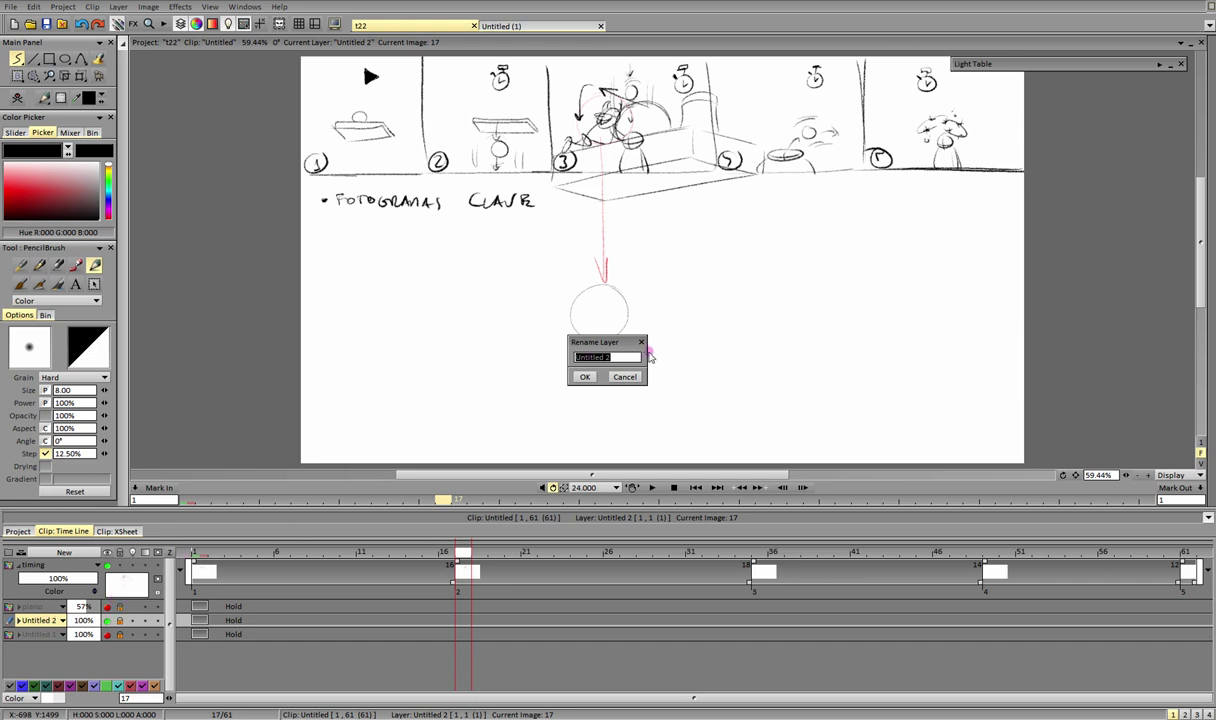
{"action": "type", "text": "storyboard"}
{"action": "left_click", "coordinate": [580, 377]}
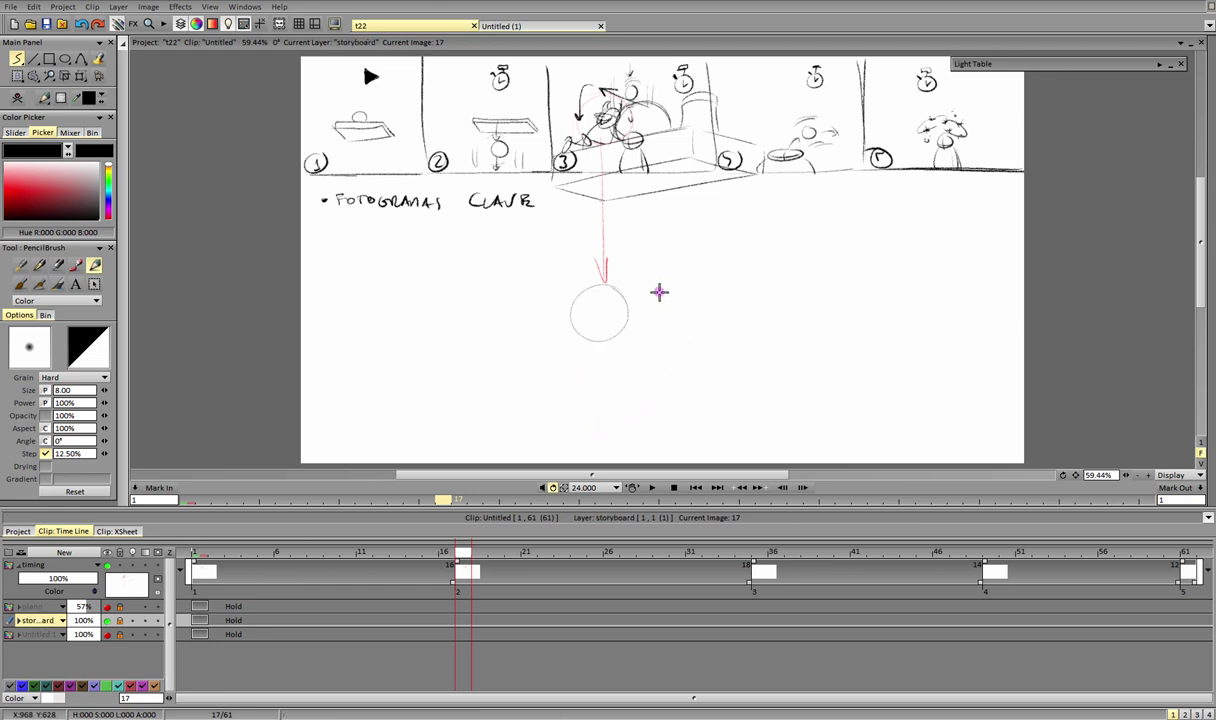
Step: Review the storyboard layer on its own, and return to the timing layer with the storyboard hidden
{"action": "left_click", "coordinate": [107, 565]}
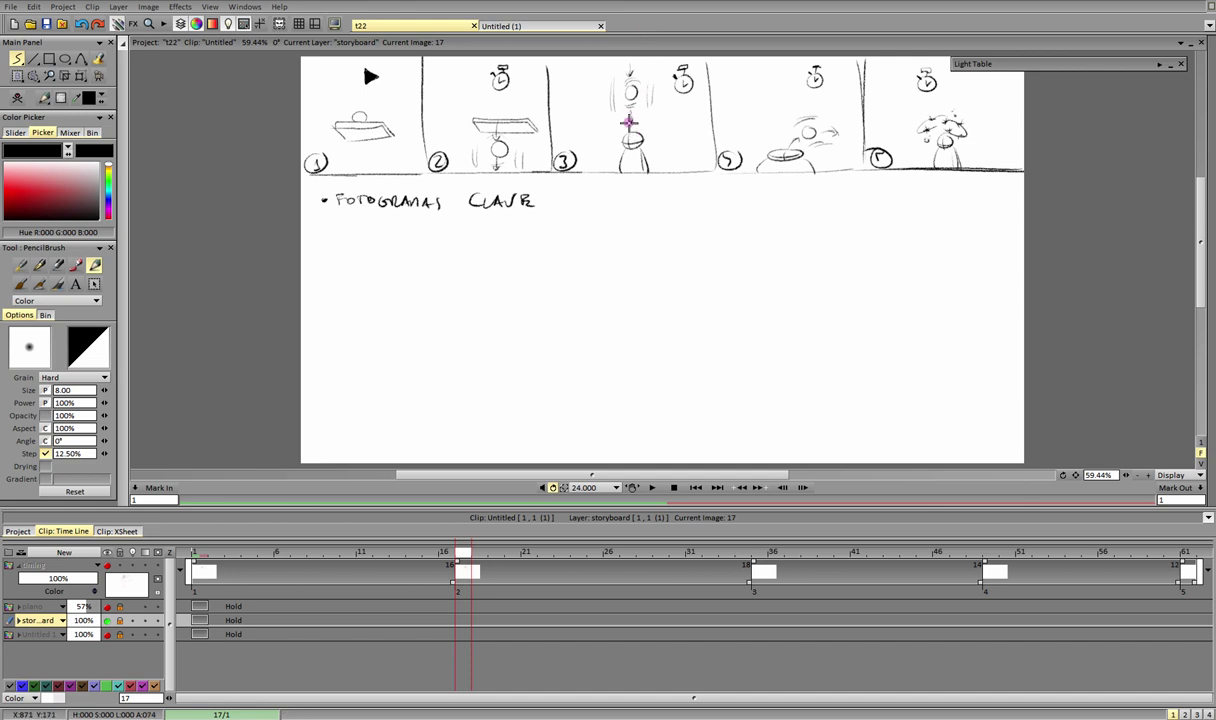
{"action": "left_click", "coordinate": [107, 620]}
{"action": "left_click", "coordinate": [84, 567]}
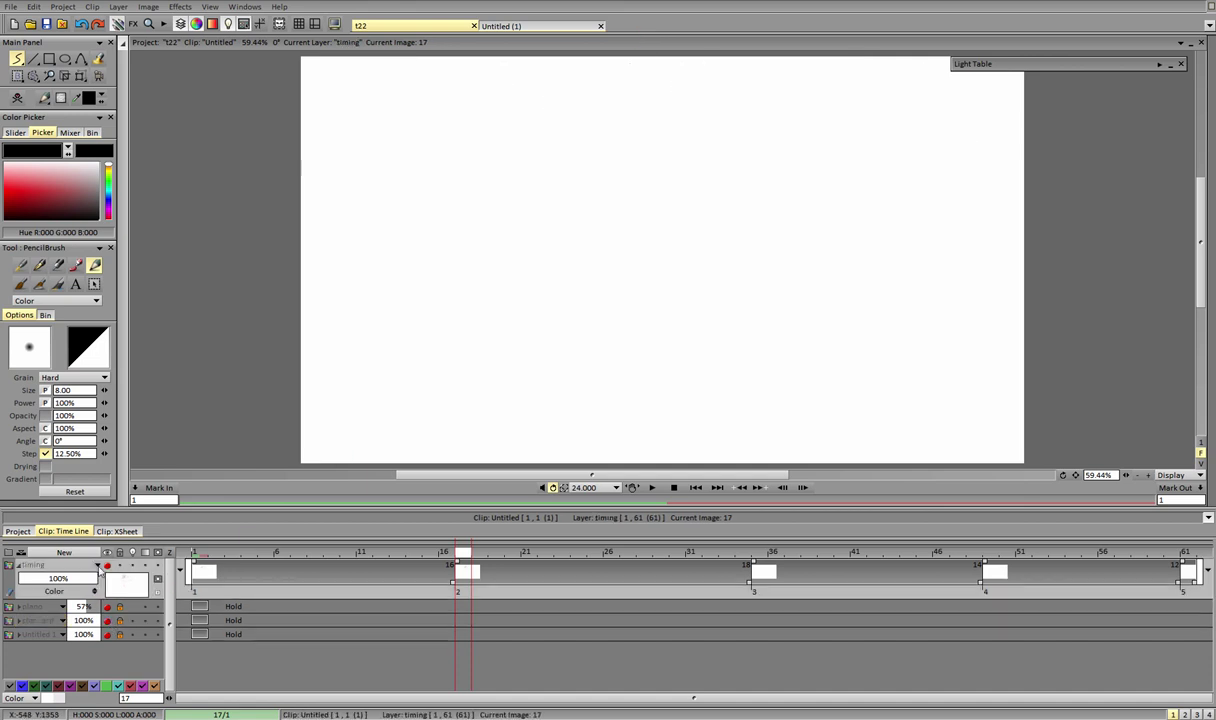
{"action": "left_click", "coordinate": [107, 566]}
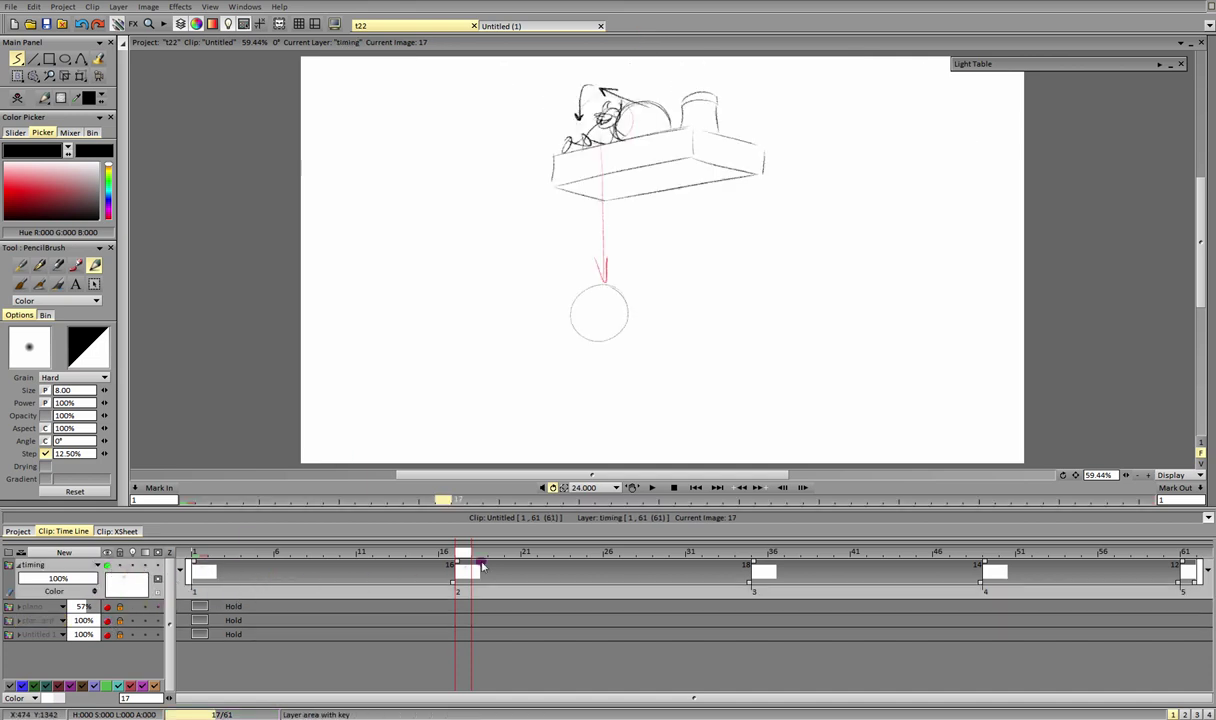
Step: On image 35 of the timing layer, sketch the character's round head, the sides of the torso and one arm
{"action": "left_click_drag", "start_coordinate": [471, 561], "coordinate": [760, 556]}
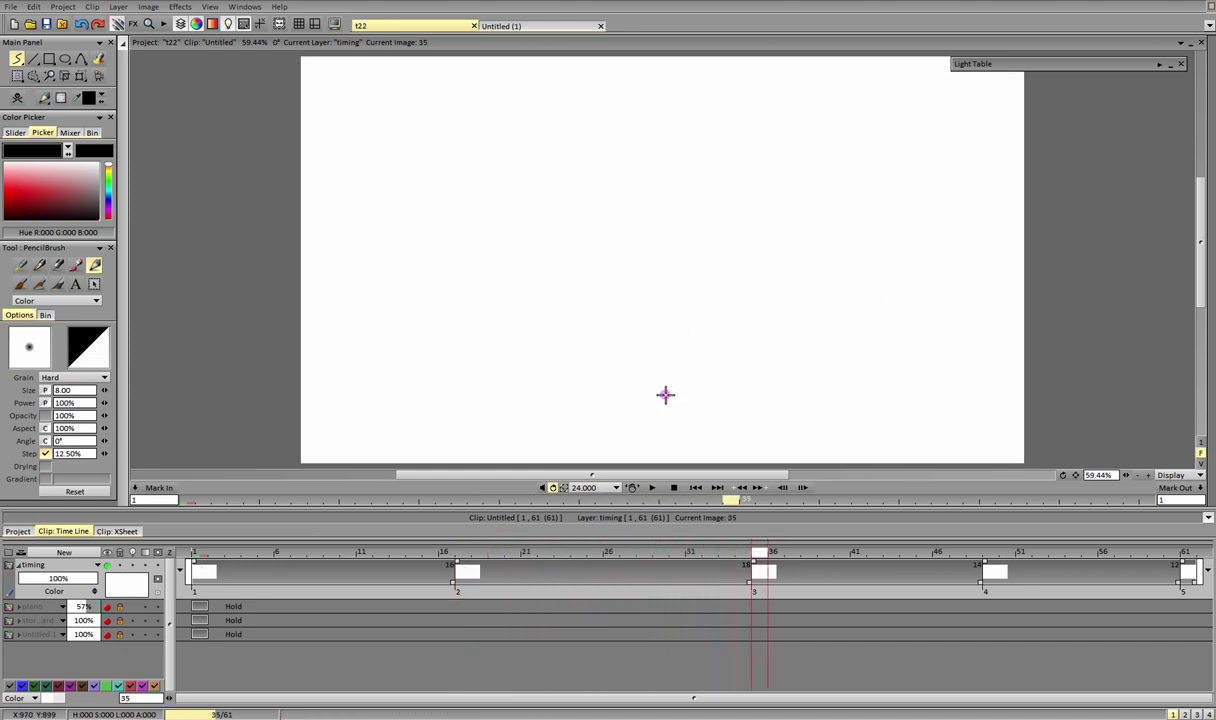
{"action": "mouse_move", "coordinate": [658, 177]}
{"action": "left_mouse_down"}
{"action": "mouse_move", "coordinate": [597, 282]}
{"action": "mouse_move", "coordinate": [589, 263]}
{"action": "mouse_move", "coordinate": [593, 407]}
{"action": "mouse_move", "coordinate": [609, 455]}
{"action": "left_mouse_up"}
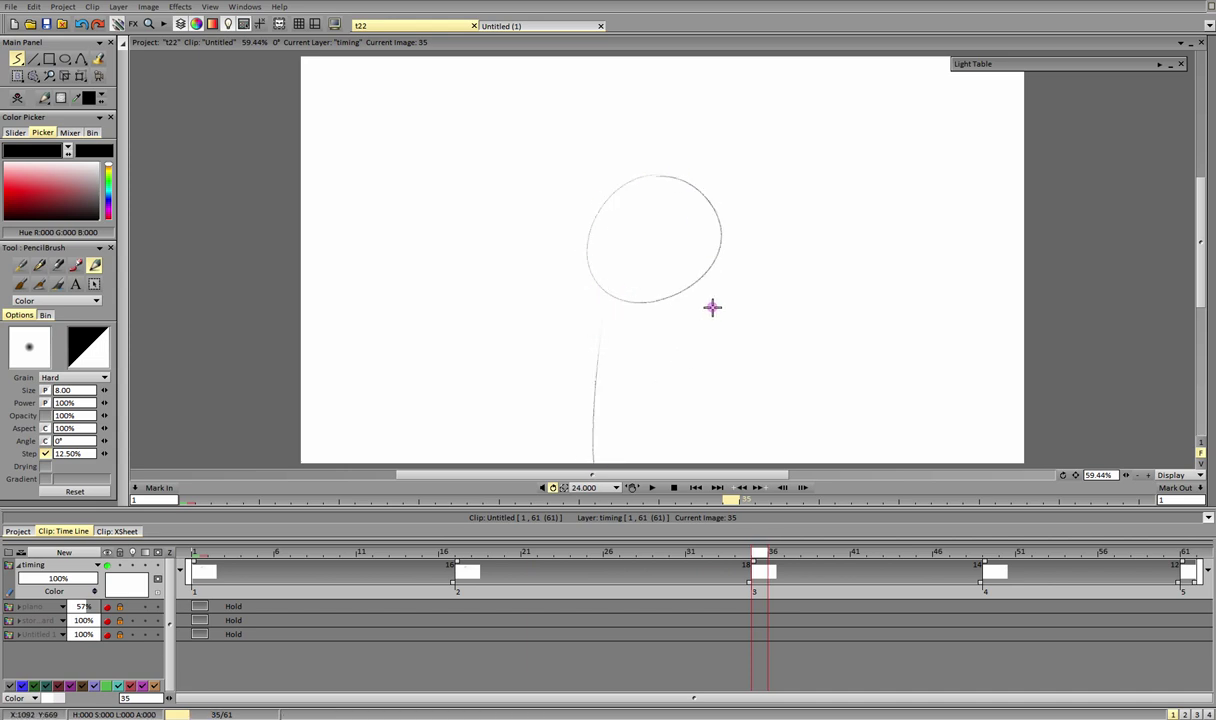
{"action": "left_click_drag", "start_coordinate": [713, 276], "coordinate": [735, 432]}
{"action": "key", "text": "ctrl+z"}
{"action": "left_click_drag", "start_coordinate": [712, 268], "coordinate": [744, 447]}
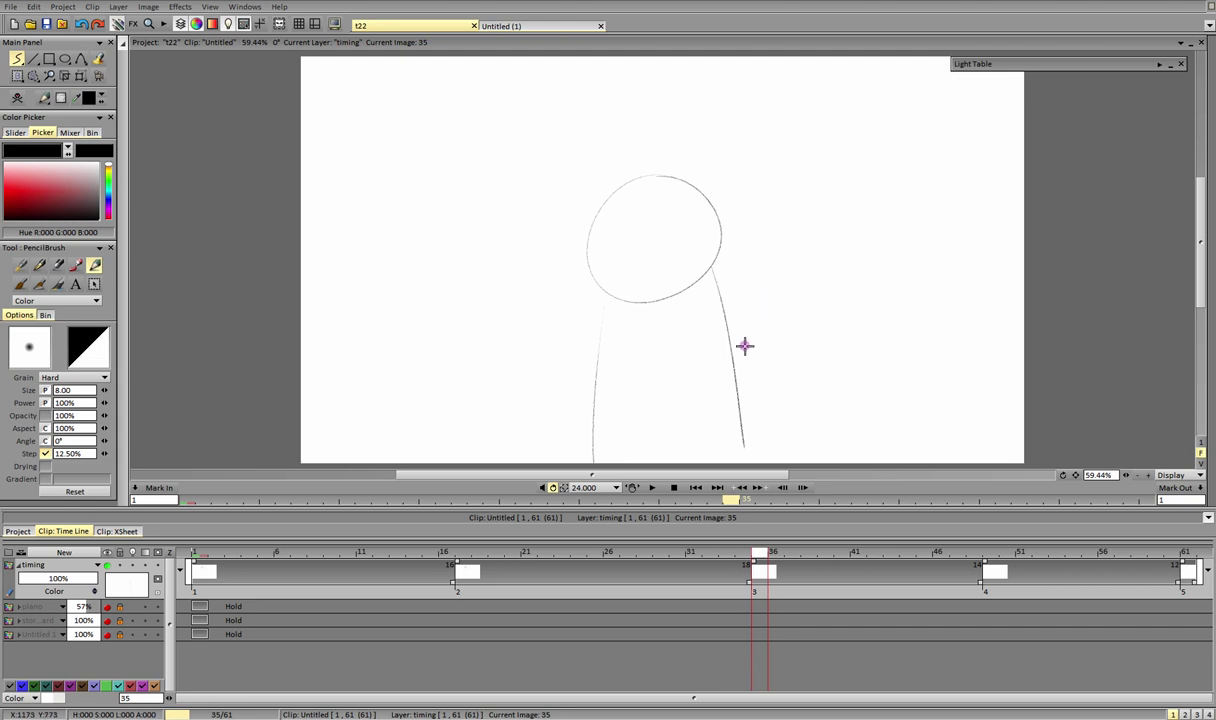
{"action": "left_click_drag", "start_coordinate": [713, 295], "coordinate": [702, 446]}
{"action": "left_click_drag", "start_coordinate": [720, 315], "coordinate": [752, 460]}
Step: Add curved vertical and horizontal construction lines to the head, and try a double-headed distance arrow above it
{"action": "left_click_drag", "start_coordinate": [634, 197], "coordinate": [641, 299]}
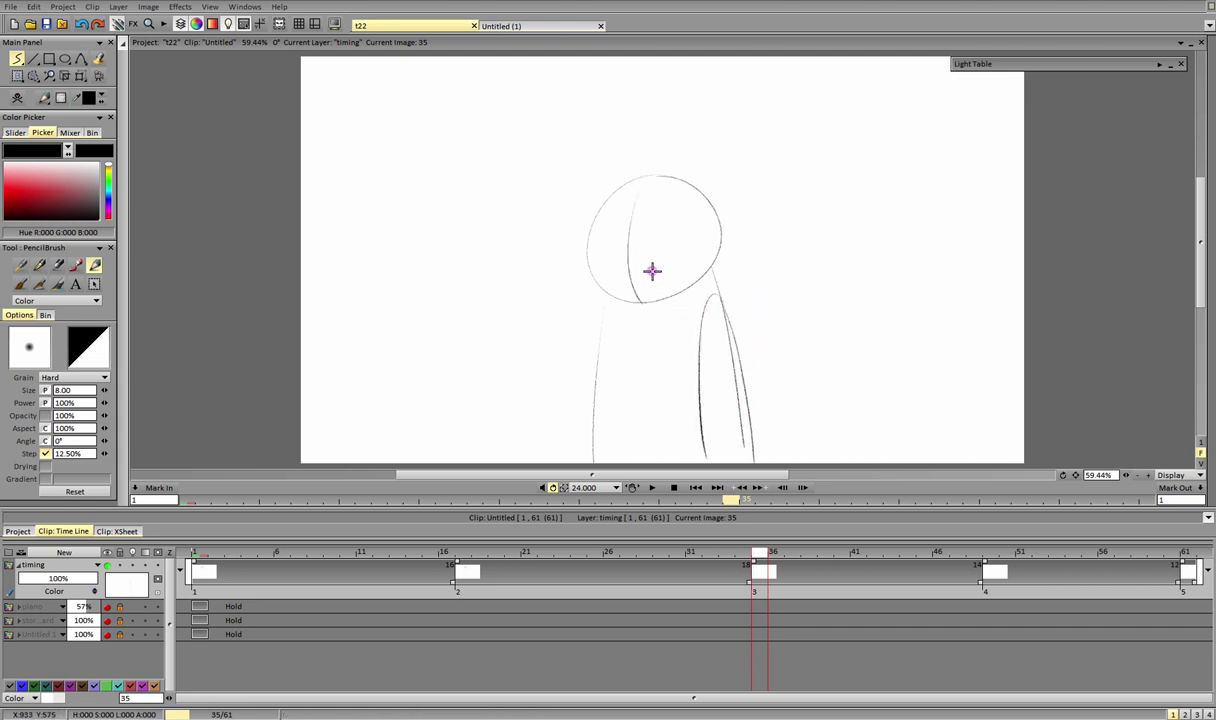
{"action": "left_click_drag", "start_coordinate": [588, 253], "coordinate": [720, 244]}
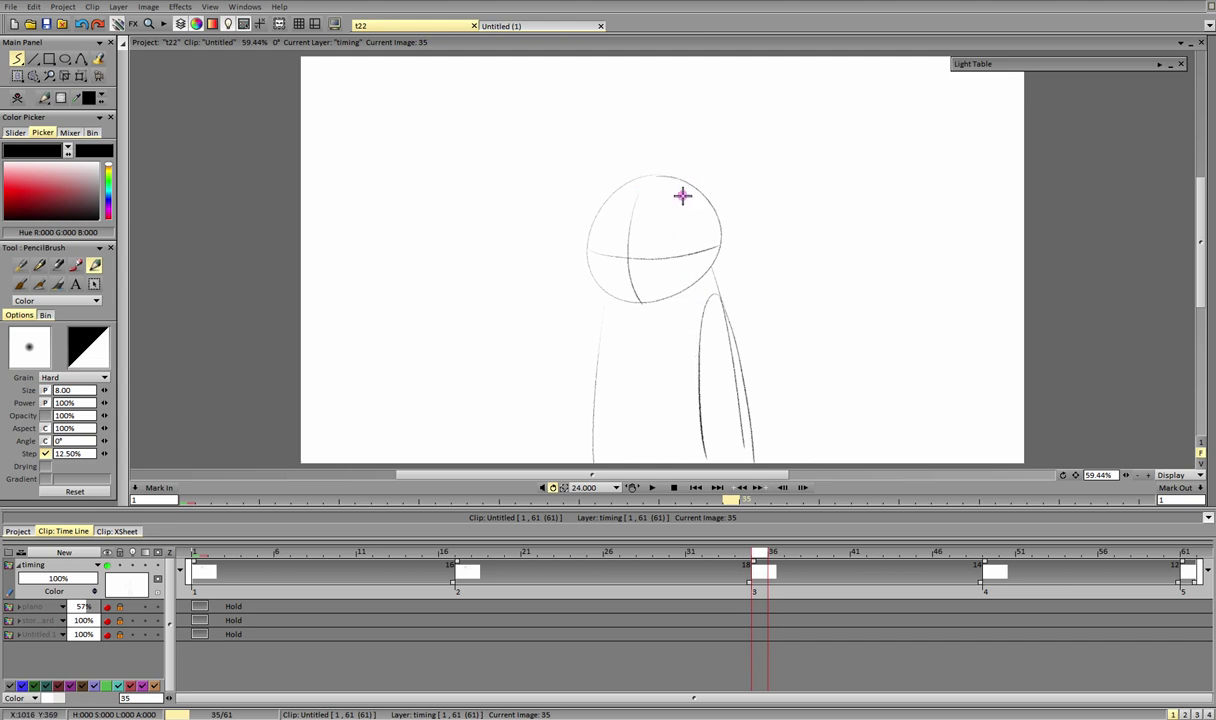
{"action": "mouse_move", "coordinate": [648, 77]}
{"action": "left_mouse_down"}
{"action": "mouse_move", "coordinate": [650, 160]}
{"action": "mouse_move", "coordinate": [655, 77]}
{"action": "left_mouse_up"}
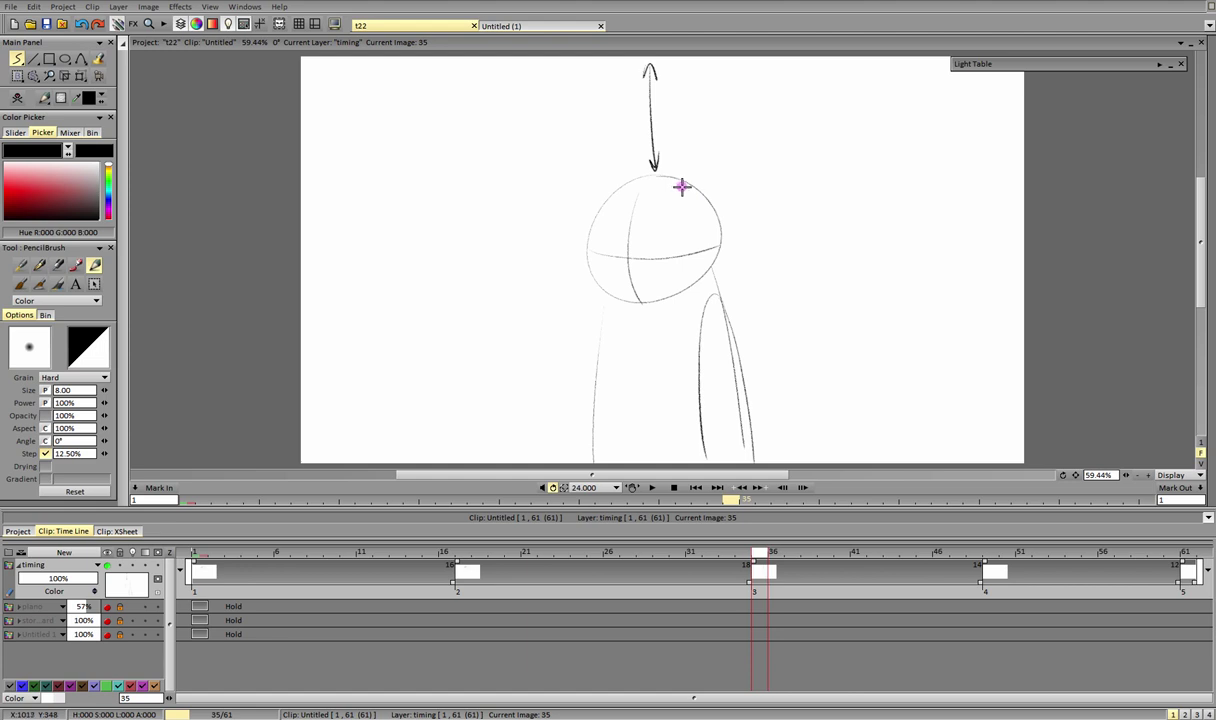
{"action": "key", "text": "ctrl+z"}
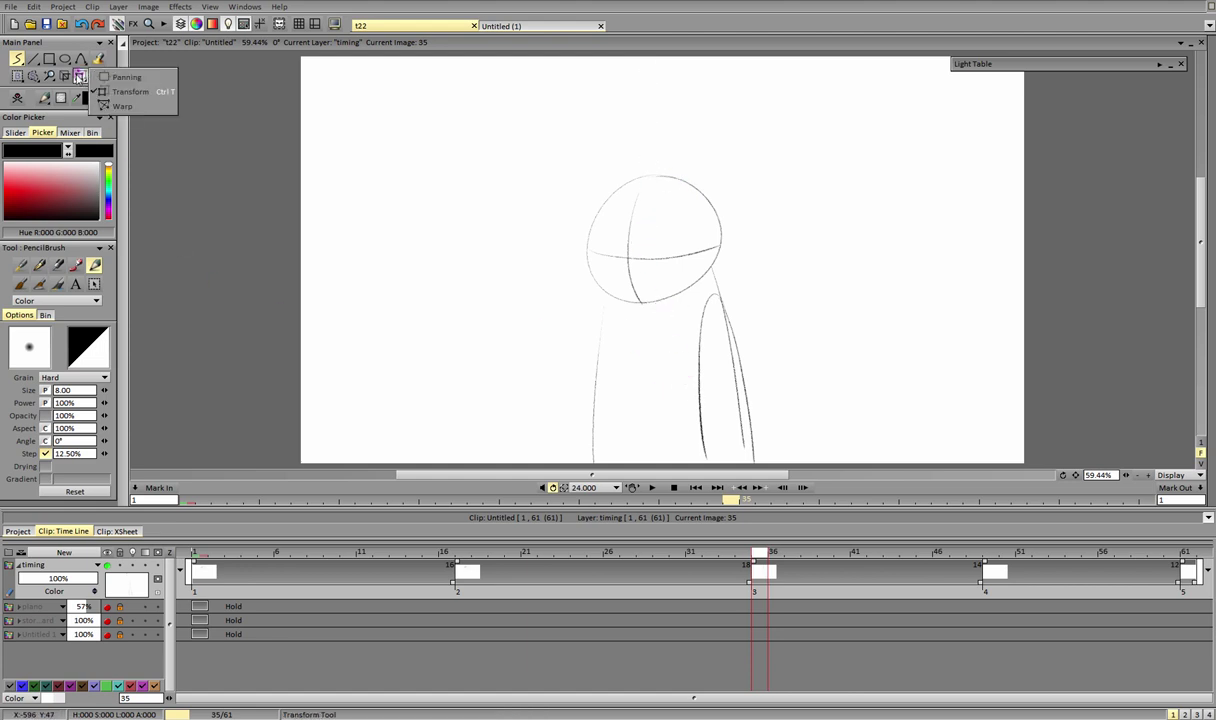
Step: Move the character sketch straight down with the Transform tool, applying a Panning Y of 52
{"action": "left_click", "coordinate": [80, 76]}
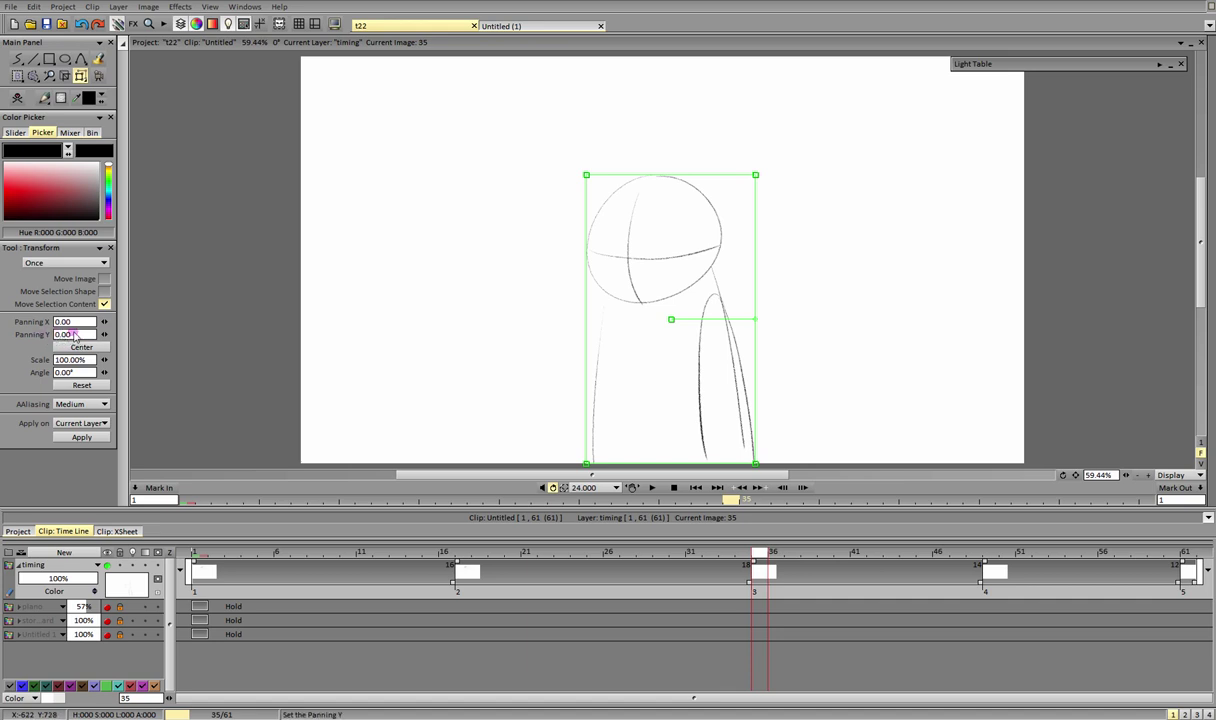
{"action": "mouse_move", "coordinate": [660, 277]}
{"action": "left_mouse_down"}
{"action": "mouse_move", "coordinate": [619, 274]}
{"action": "mouse_move", "coordinate": [808, 300]}
{"action": "mouse_move", "coordinate": [700, 274]}
{"action": "mouse_move", "coordinate": [470, 310]}
{"action": "mouse_move", "coordinate": [679, 261]}
{"action": "mouse_move", "coordinate": [666, 292]}
{"action": "left_mouse_up"}
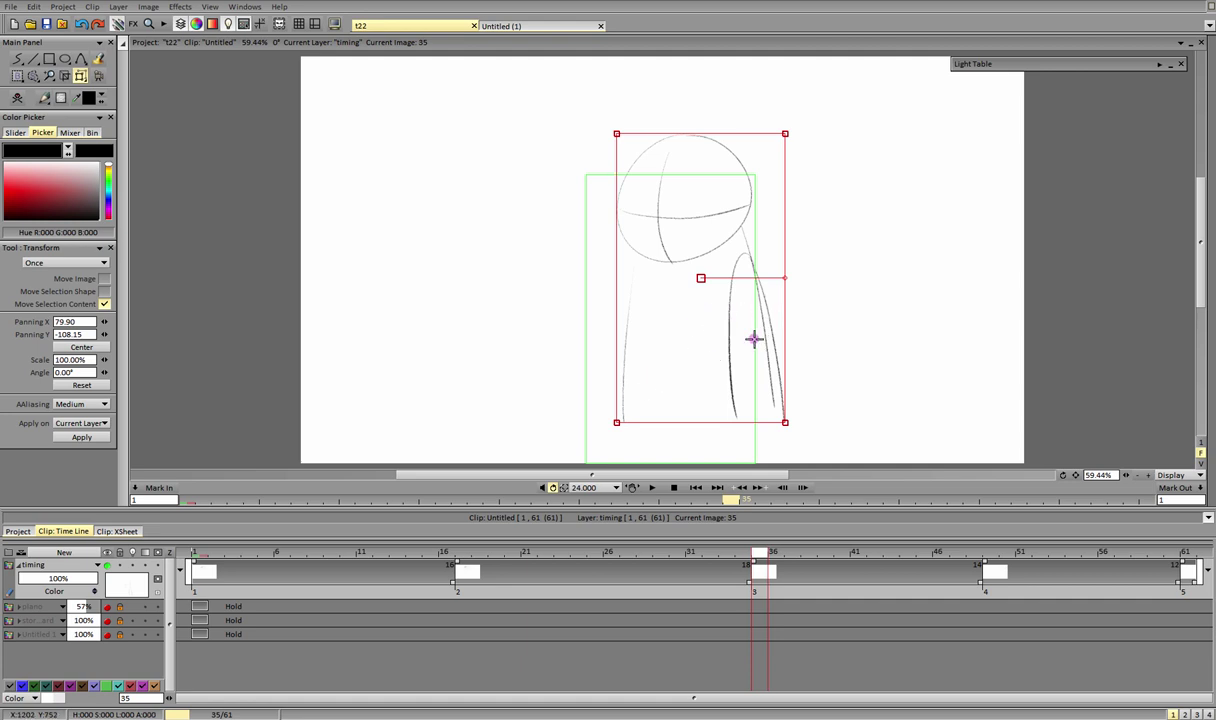
{"action": "key", "text": "Escape"}
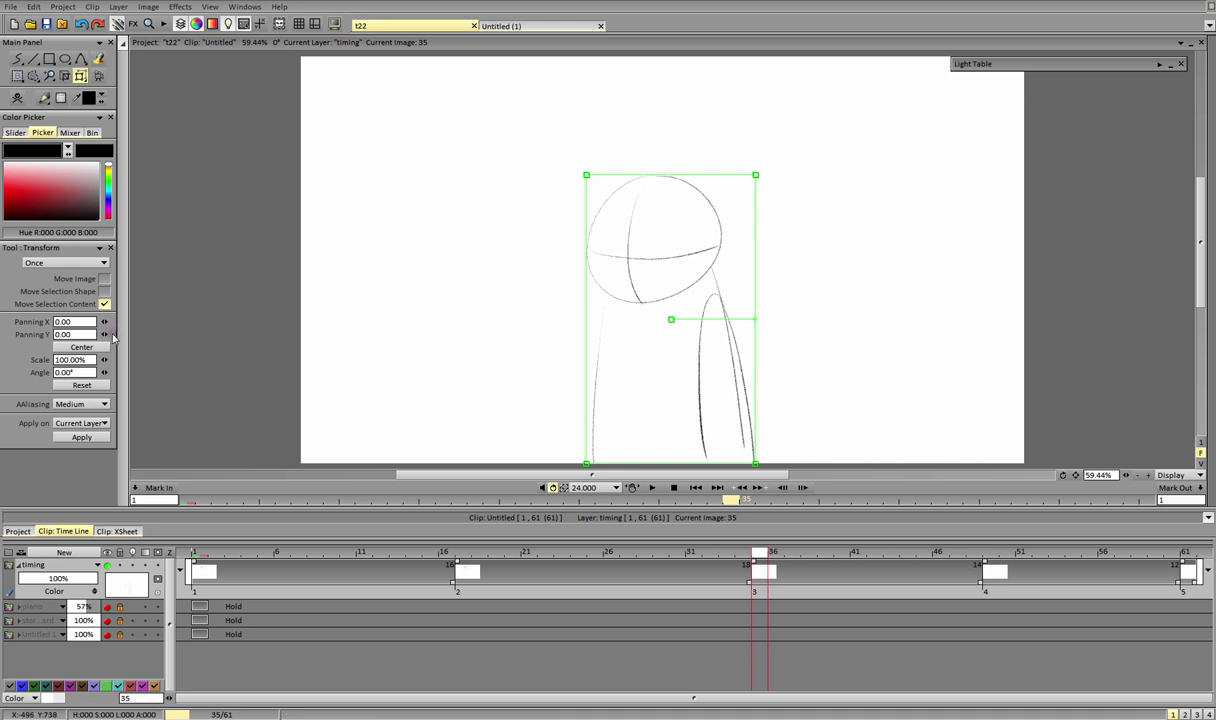
{"action": "mouse_move", "coordinate": [103, 334]}
{"action": "left_mouse_down"}
{"action": "mouse_move", "coordinate": [133, 332]}
{"action": "mouse_move", "coordinate": [105, 336]}
{"action": "left_mouse_up"}
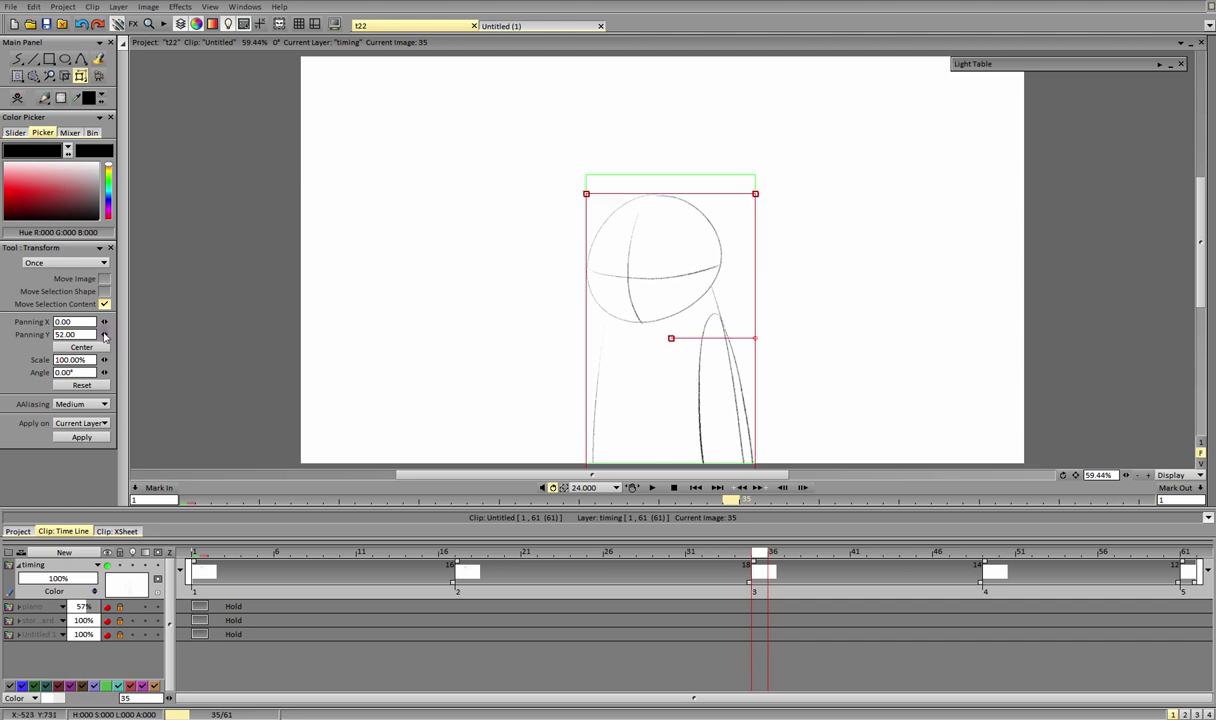
{"action": "left_click", "coordinate": [105, 336]}
{"action": "left_click", "coordinate": [105, 336]}
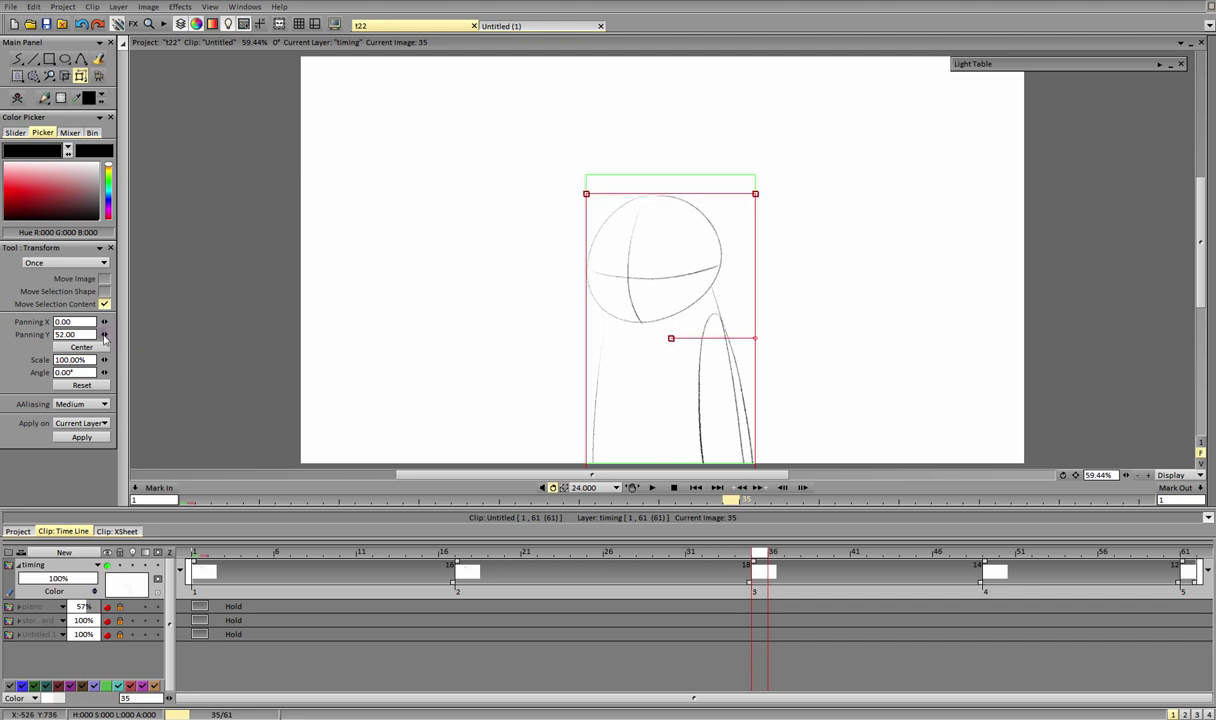
{"action": "left_click", "coordinate": [98, 437]}
Step: Try drawing a double-headed distance arrow and successive ball position marks above the head
{"action": "left_click", "coordinate": [17, 58]}
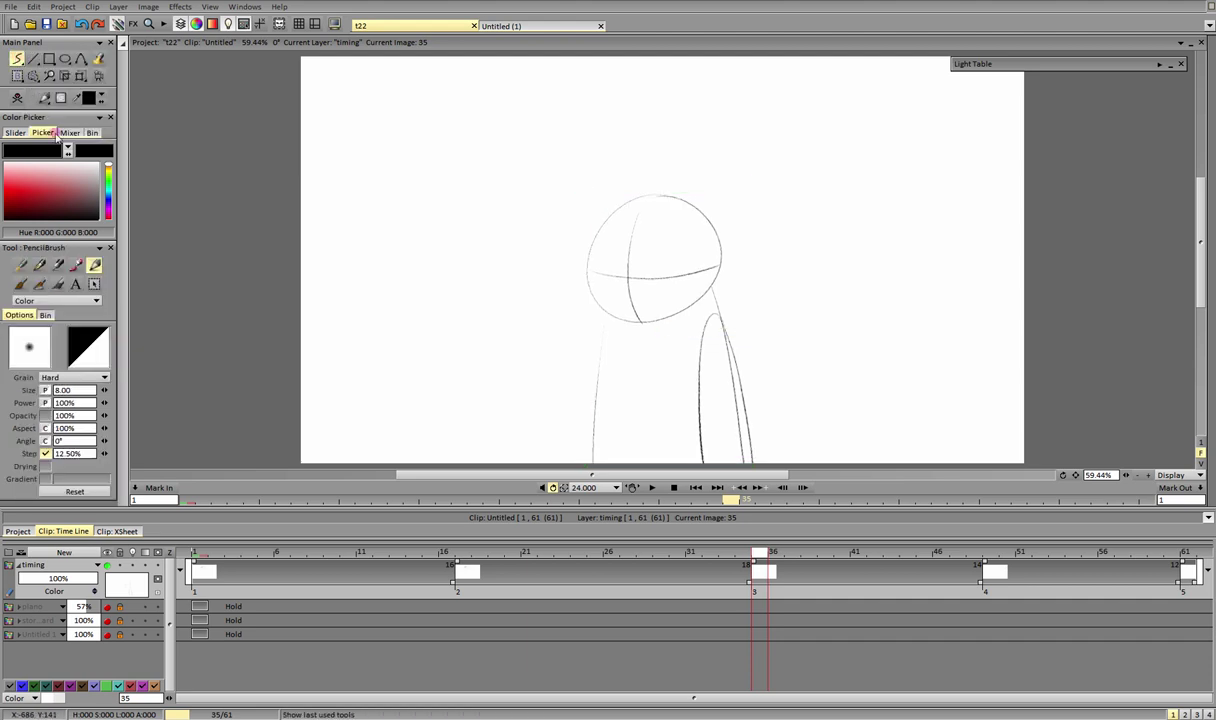
{"action": "mouse_move", "coordinate": [653, 170]}
{"action": "left_mouse_down"}
{"action": "mouse_move", "coordinate": [654, 73]}
{"action": "mouse_move", "coordinate": [658, 87]}
{"action": "left_mouse_up"}
{"action": "left_click_drag", "start_coordinate": [648, 175], "coordinate": [659, 176]}
{"action": "left_click_drag", "start_coordinate": [675, 70], "coordinate": [673, 74]}
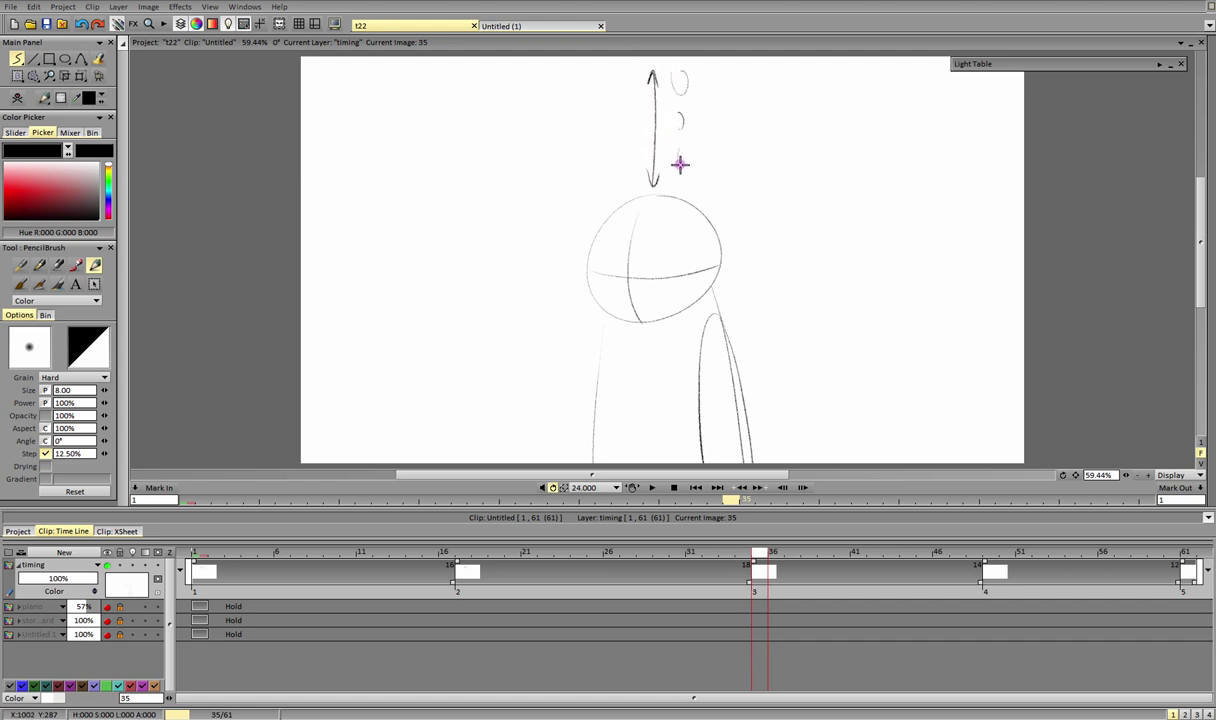
{"action": "key", "text": "ctrl+z"}
{"action": "key", "text": "ctrl+z"}
{"action": "key", "text": "ctrl+z"}
{"action": "key", "text": "ctrl+z"}
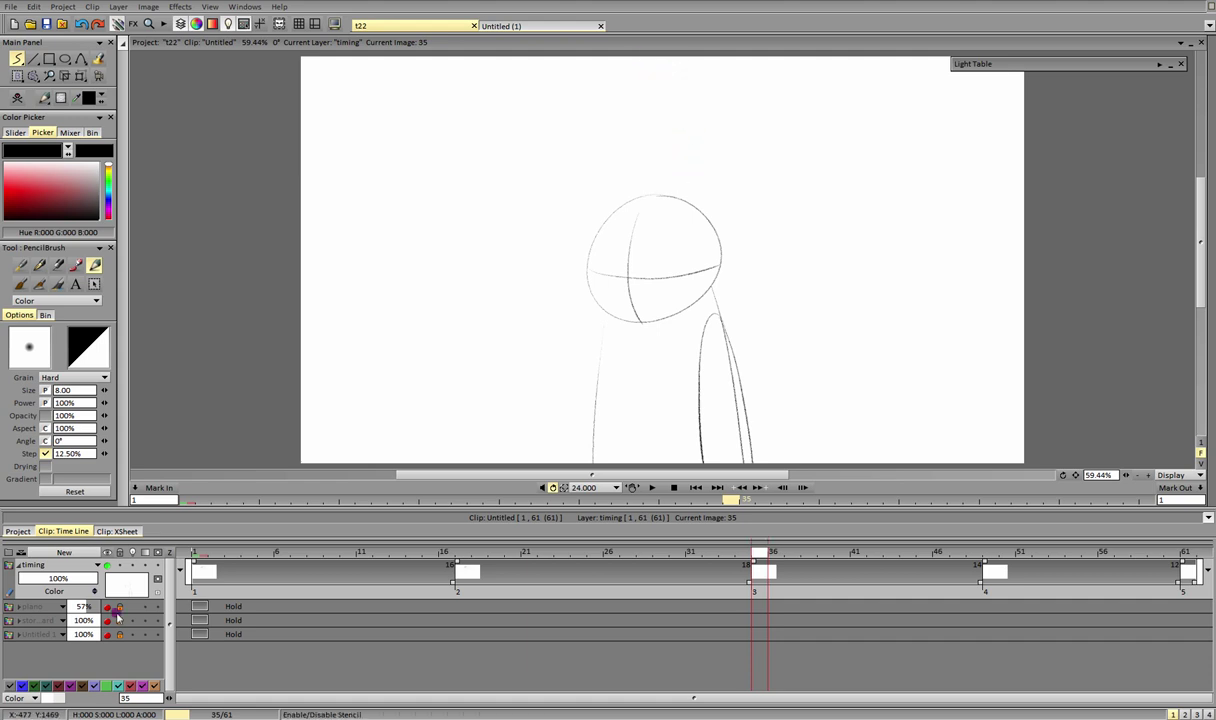
Step: Check the storyboard layer briefly and sketch the falling ball as a circle above the character's head
{"action": "left_click", "coordinate": [107, 621]}
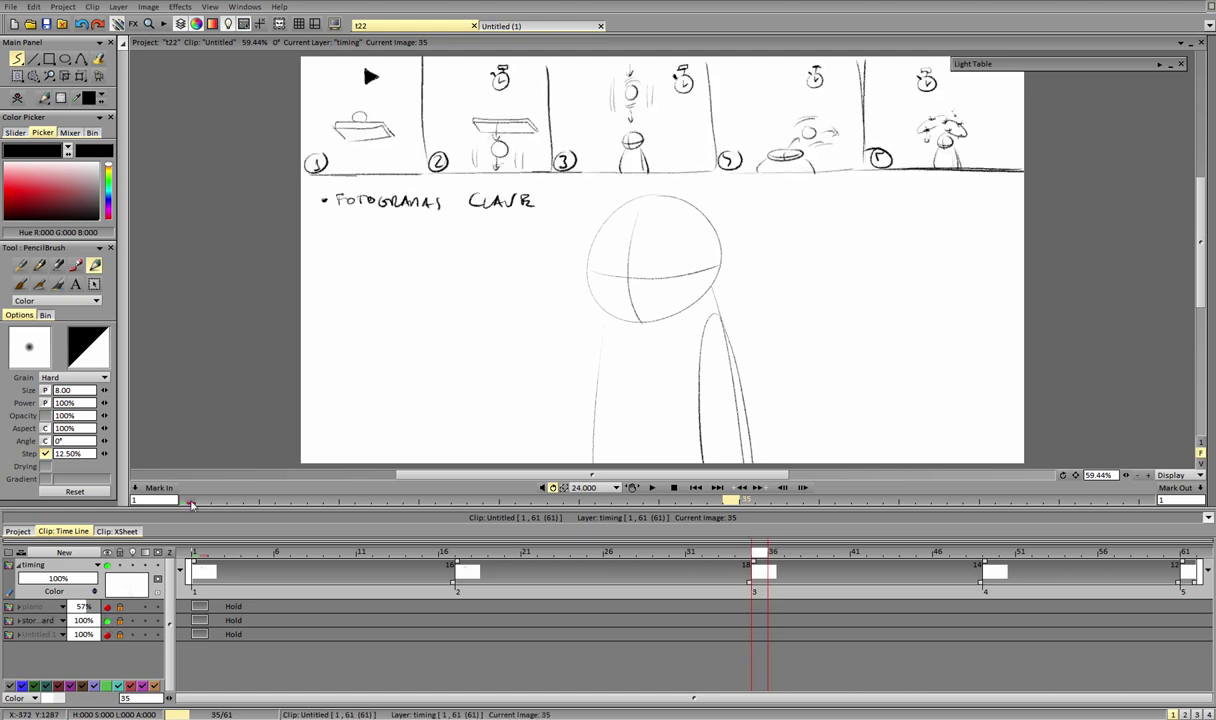
{"action": "left_click", "coordinate": [107, 621]}
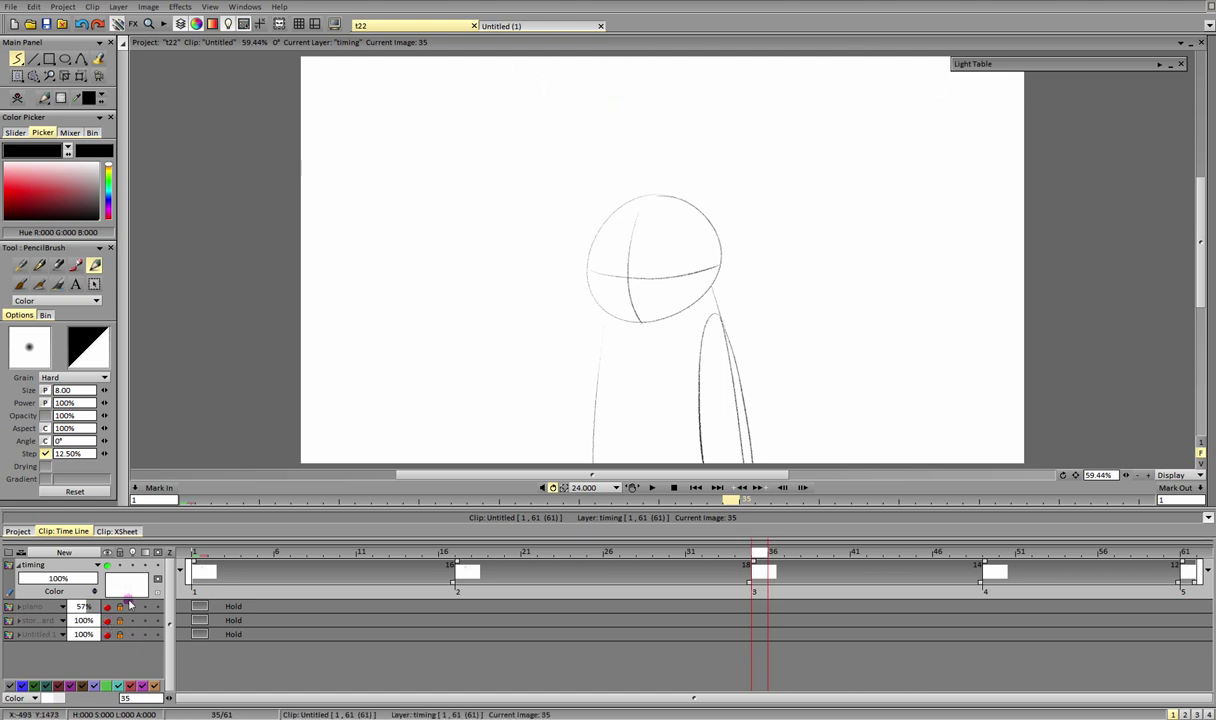
{"action": "mouse_move", "coordinate": [661, 86]}
{"action": "left_mouse_down"}
{"action": "mouse_move", "coordinate": [627, 126]}
{"action": "mouse_move", "coordinate": [635, 89]}
{"action": "mouse_move", "coordinate": [645, 147]}
{"action": "mouse_move", "coordinate": [635, 93]}
{"action": "left_mouse_up"}
{"action": "key", "text": "ctrl+z"}
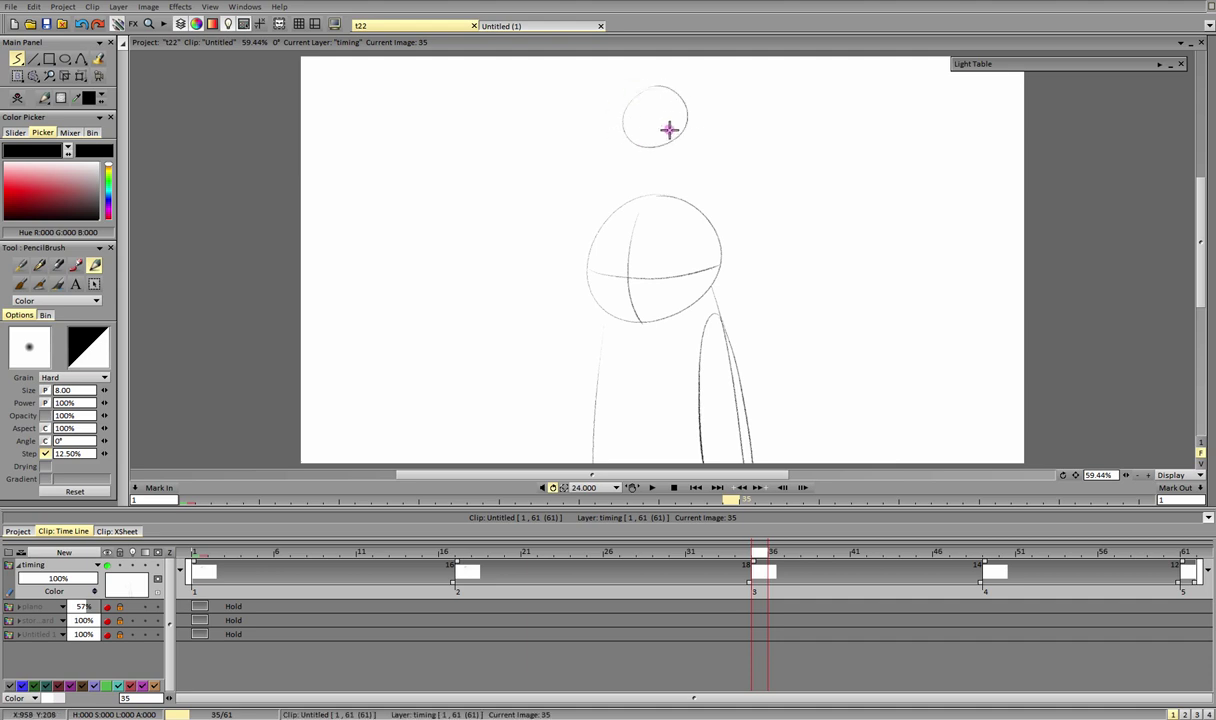
Step: Check the storyboard layer's impact panel and return to the timing layer's drawing
{"action": "left_click", "coordinate": [107, 621]}
{"action": "left_click", "coordinate": [107, 565]}
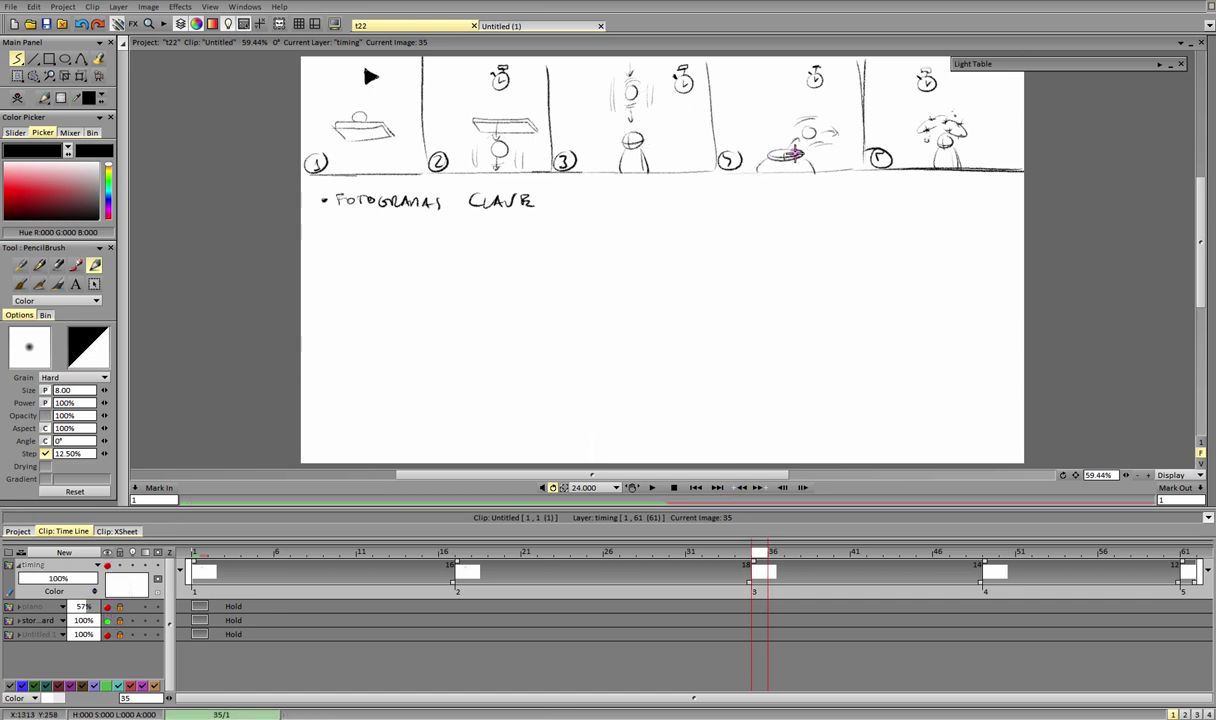
{"action": "left_click", "coordinate": [107, 621]}
{"action": "left_click", "coordinate": [107, 565]}
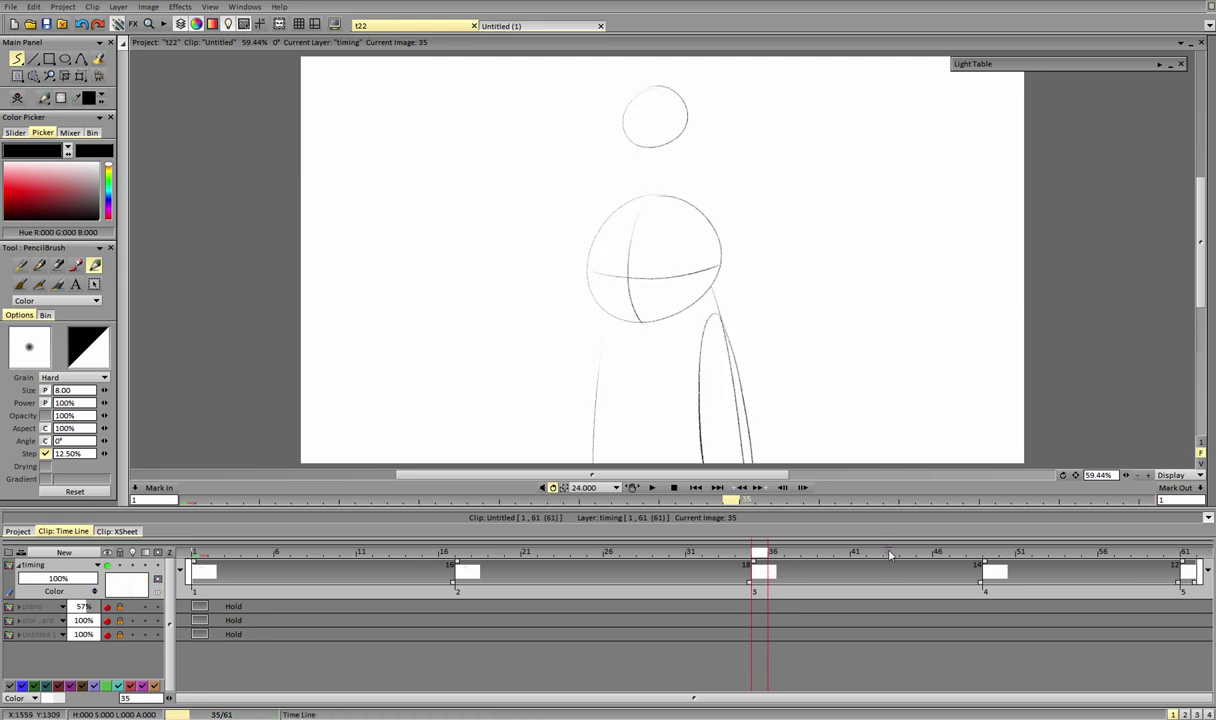
Step: Go to image 49 and turn on the Light Table for the timing layer to display the previous drawing underneath
{"action": "left_click_drag", "start_coordinate": [890, 555], "coordinate": [978, 561]}
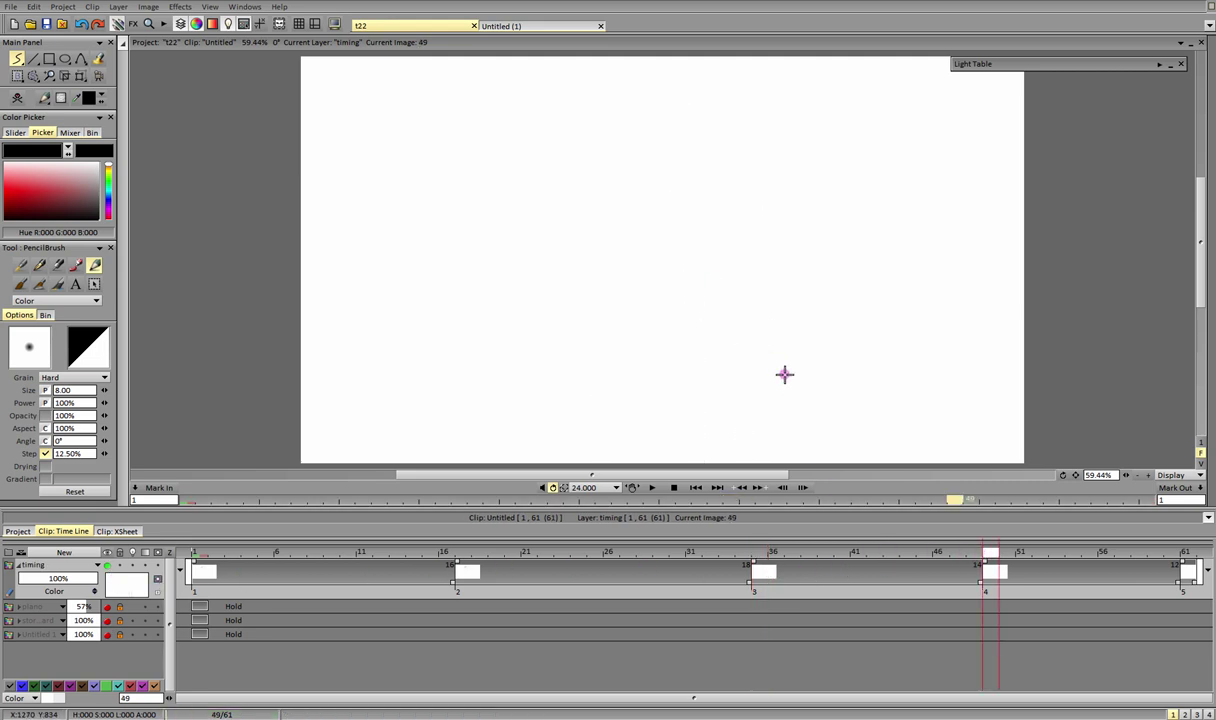
{"action": "left_click", "coordinate": [1159, 64]}
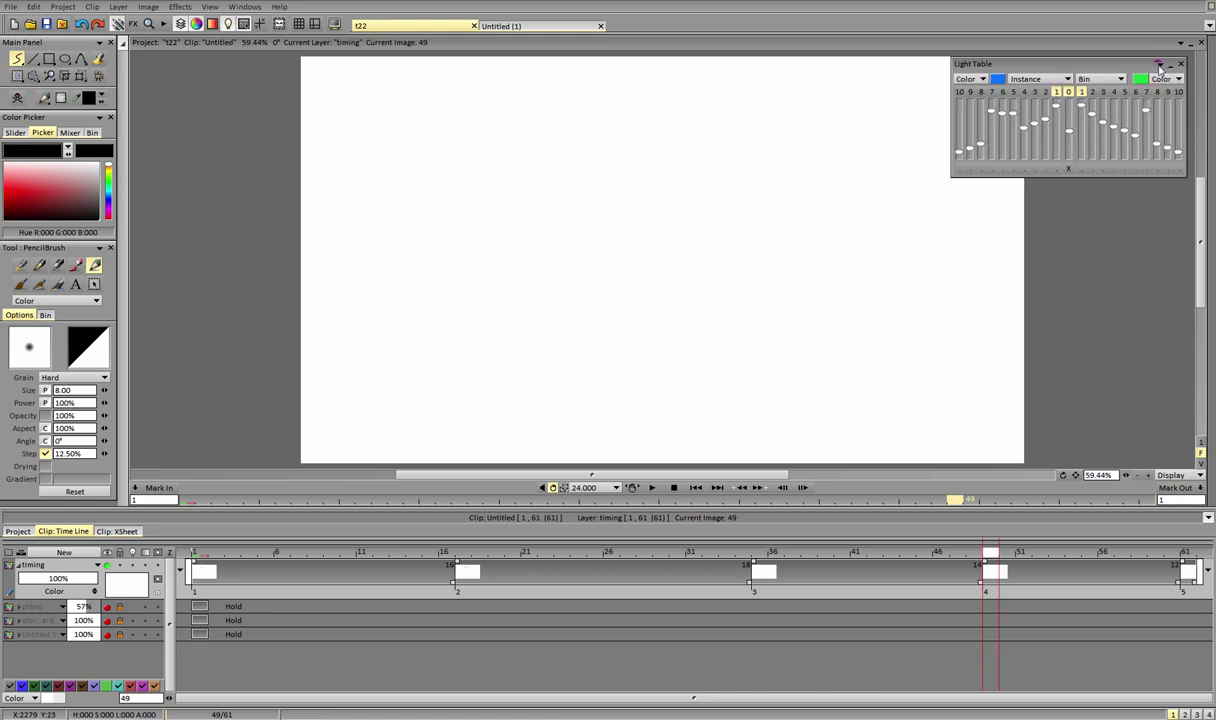
{"action": "left_click", "coordinate": [1056, 92]}
{"action": "left_click", "coordinate": [132, 568]}
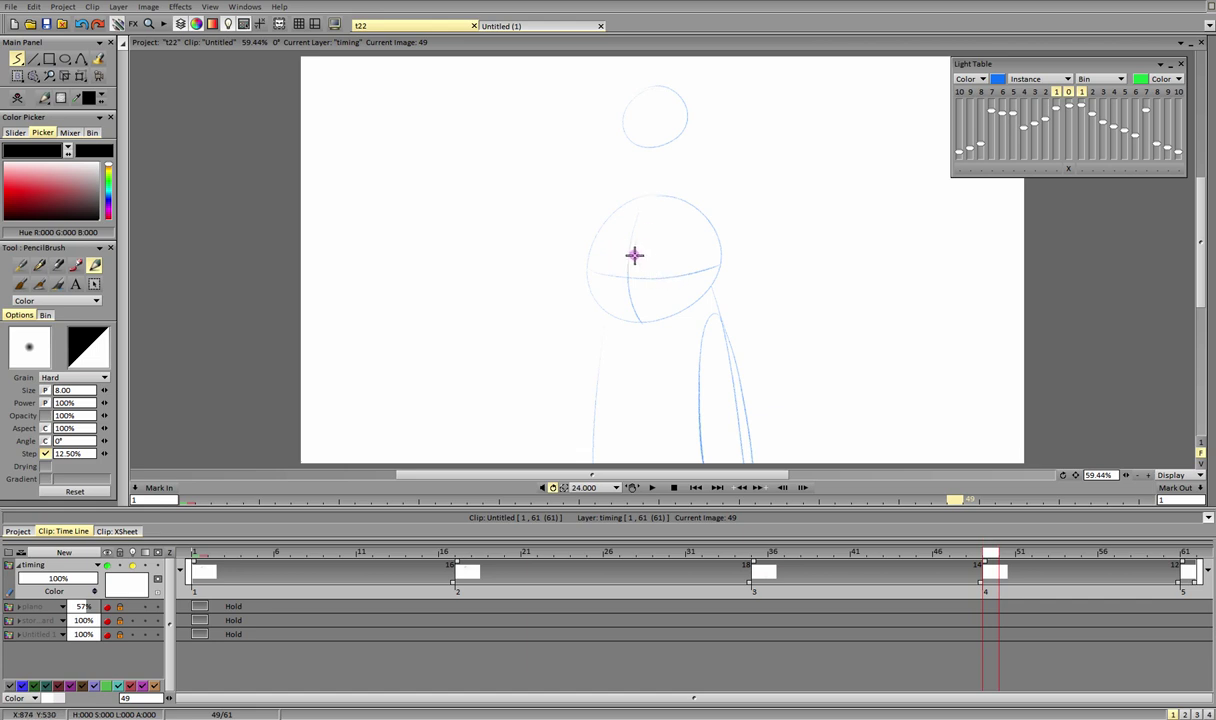
Step: Sketch a horizontal guide line across the middle of the underlying head, and try marking the compression distance with a downward arrow
{"action": "left_click_drag", "start_coordinate": [678, 257], "coordinate": [698, 258]}
{"action": "left_click_drag", "start_coordinate": [628, 258], "coordinate": [711, 263]}
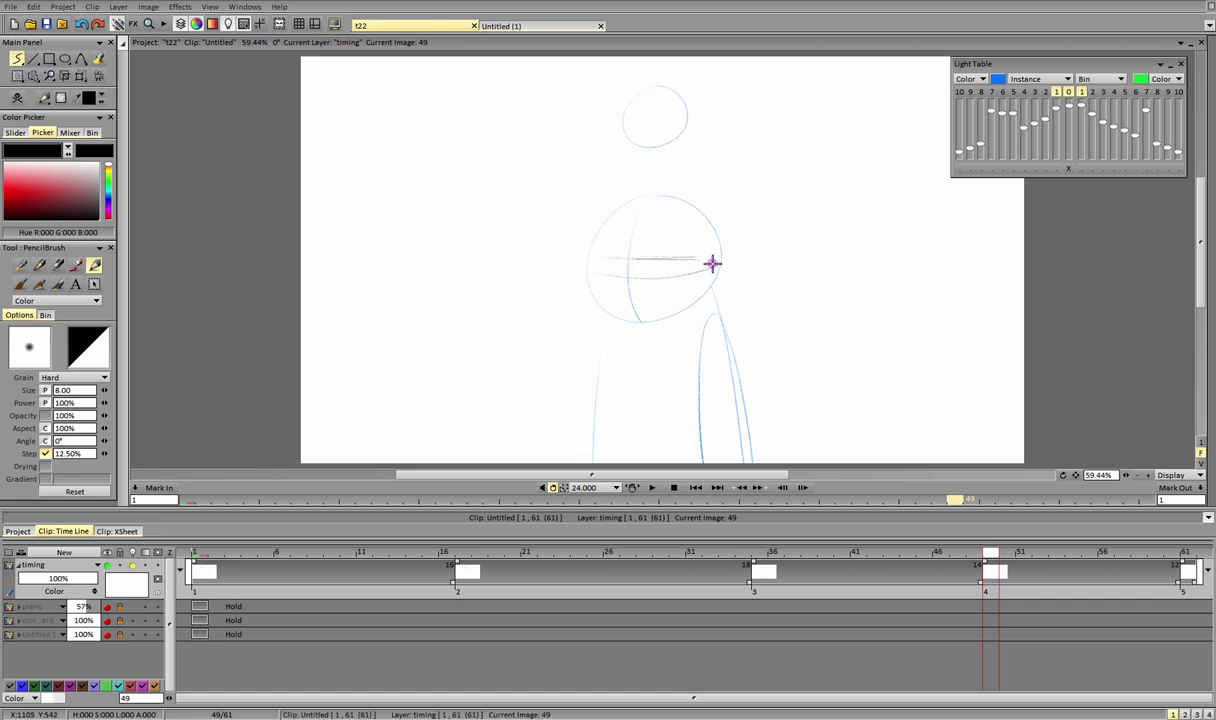
{"action": "left_click_drag", "start_coordinate": [619, 257], "coordinate": [701, 266]}
{"action": "mouse_move", "coordinate": [619, 191]}
{"action": "left_mouse_down"}
{"action": "mouse_move", "coordinate": [694, 193]}
{"action": "mouse_move", "coordinate": [636, 190]}
{"action": "mouse_move", "coordinate": [683, 199]}
{"action": "mouse_move", "coordinate": [663, 203]}
{"action": "mouse_move", "coordinate": [695, 191]}
{"action": "mouse_move", "coordinate": [628, 197]}
{"action": "mouse_move", "coordinate": [667, 201]}
{"action": "mouse_move", "coordinate": [714, 244]}
{"action": "left_mouse_up"}
{"action": "left_click_drag", "start_coordinate": [612, 259], "coordinate": [704, 260]}
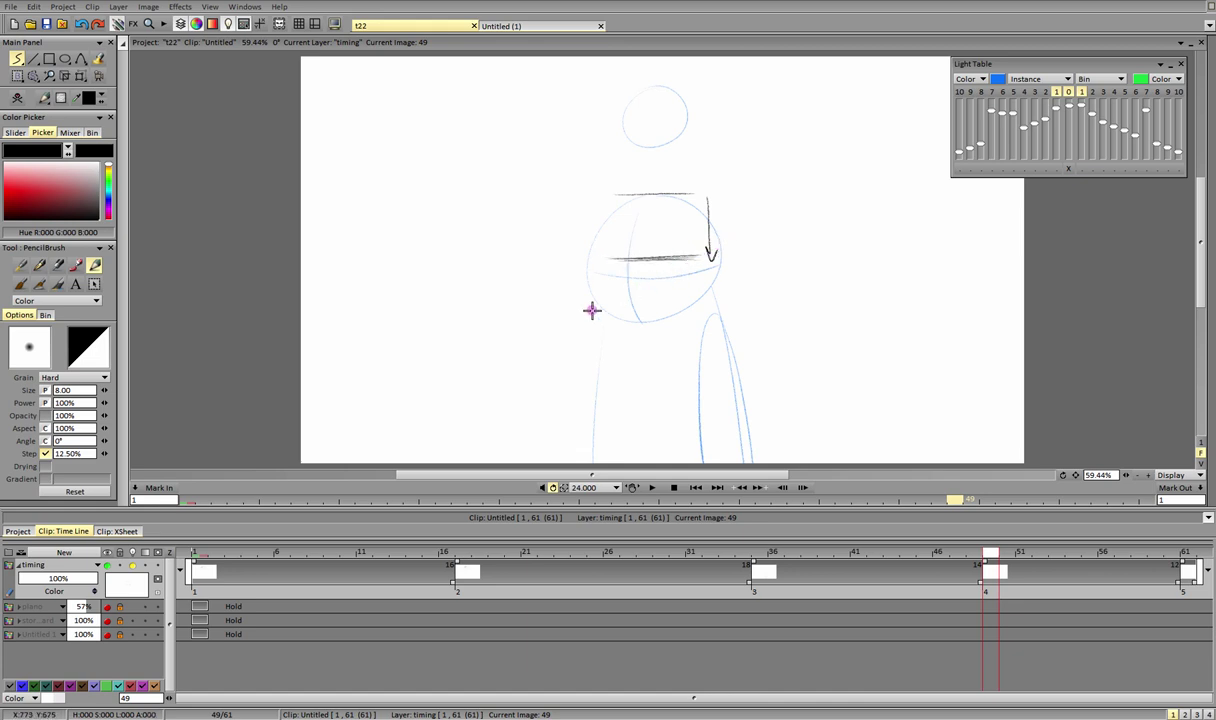
{"action": "key", "text": "ctrl+z"}
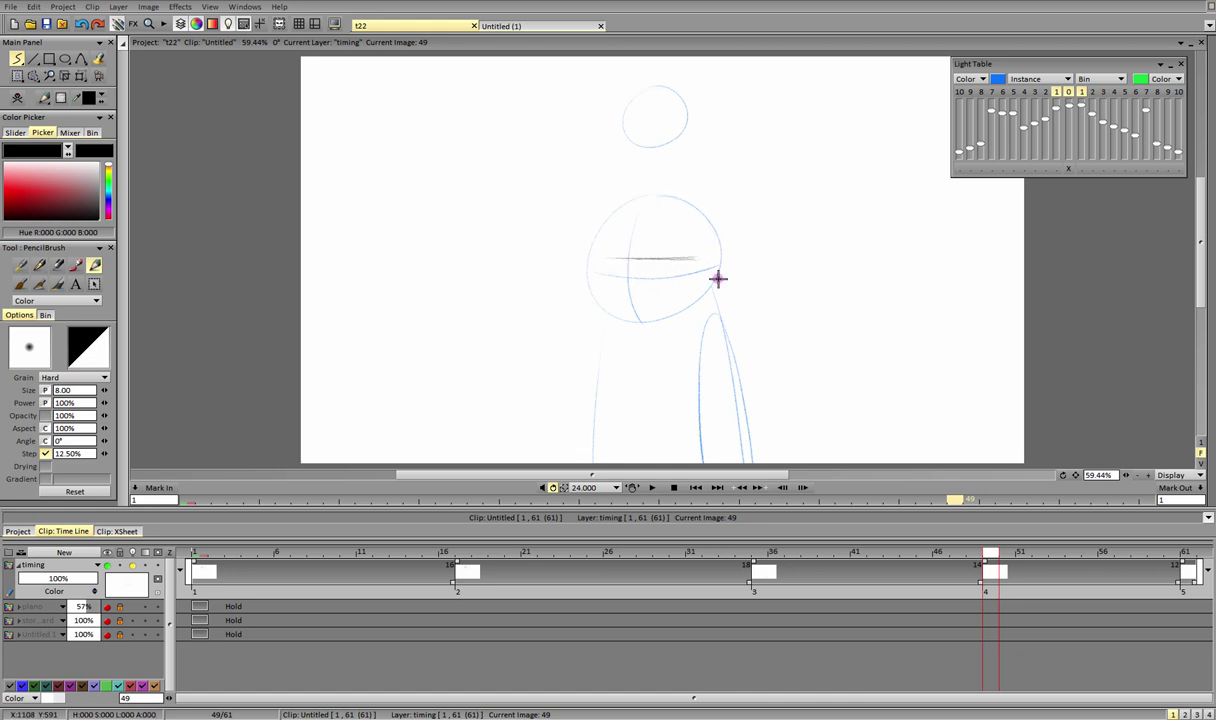
Step: Try rounder and very flat ovals for the squashed head beneath the guide line
{"action": "mouse_move", "coordinate": [640, 263]}
{"action": "left_mouse_down"}
{"action": "mouse_move", "coordinate": [700, 293]}
{"action": "mouse_move", "coordinate": [619, 280]}
{"action": "mouse_move", "coordinate": [698, 272]}
{"action": "mouse_move", "coordinate": [608, 280]}
{"action": "left_mouse_up"}
{"action": "key", "text": "ctrl+z"}
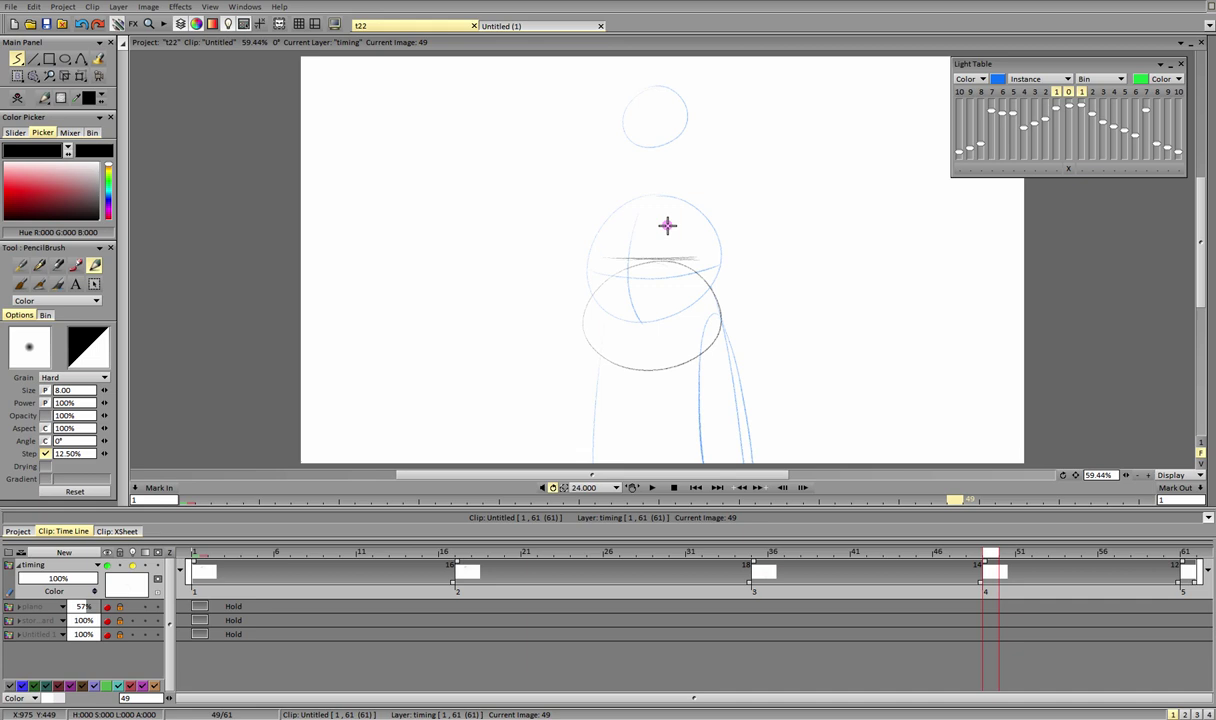
{"action": "key", "text": "ctrl+z"}
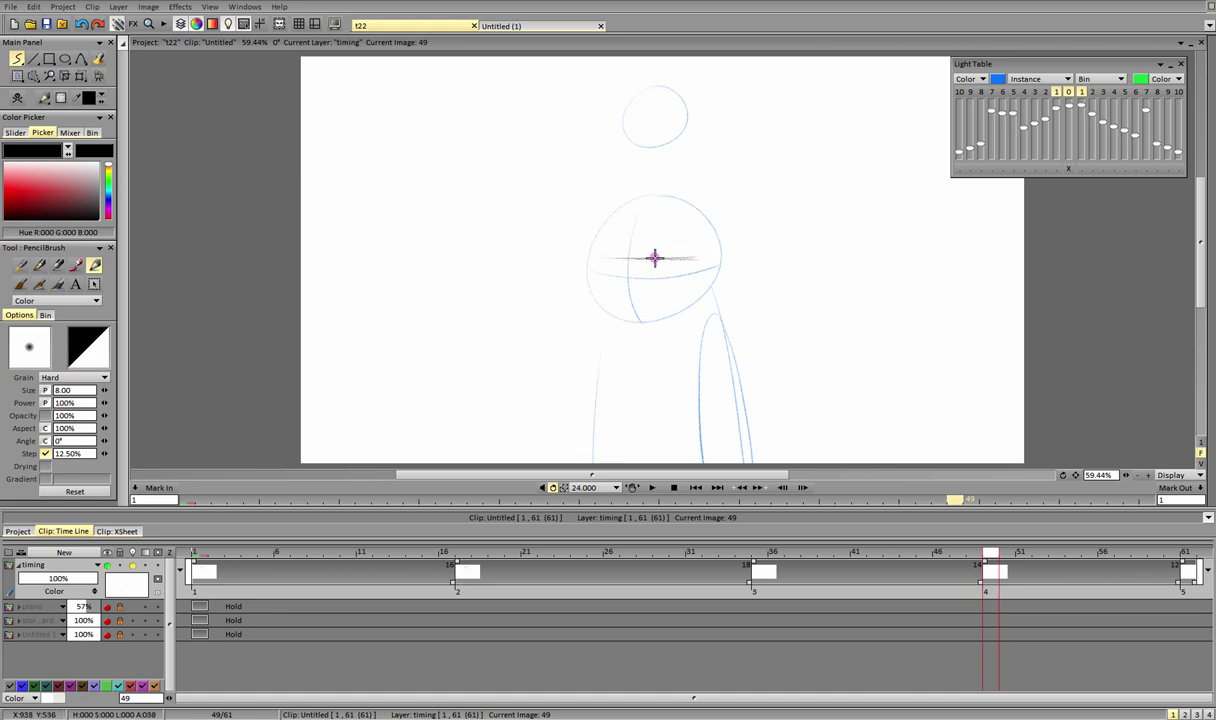
{"action": "mouse_move", "coordinate": [654, 258]}
{"action": "left_mouse_down"}
{"action": "mouse_move", "coordinate": [546, 296]}
{"action": "mouse_move", "coordinate": [758, 272]}
{"action": "mouse_move", "coordinate": [630, 259]}
{"action": "left_mouse_up"}
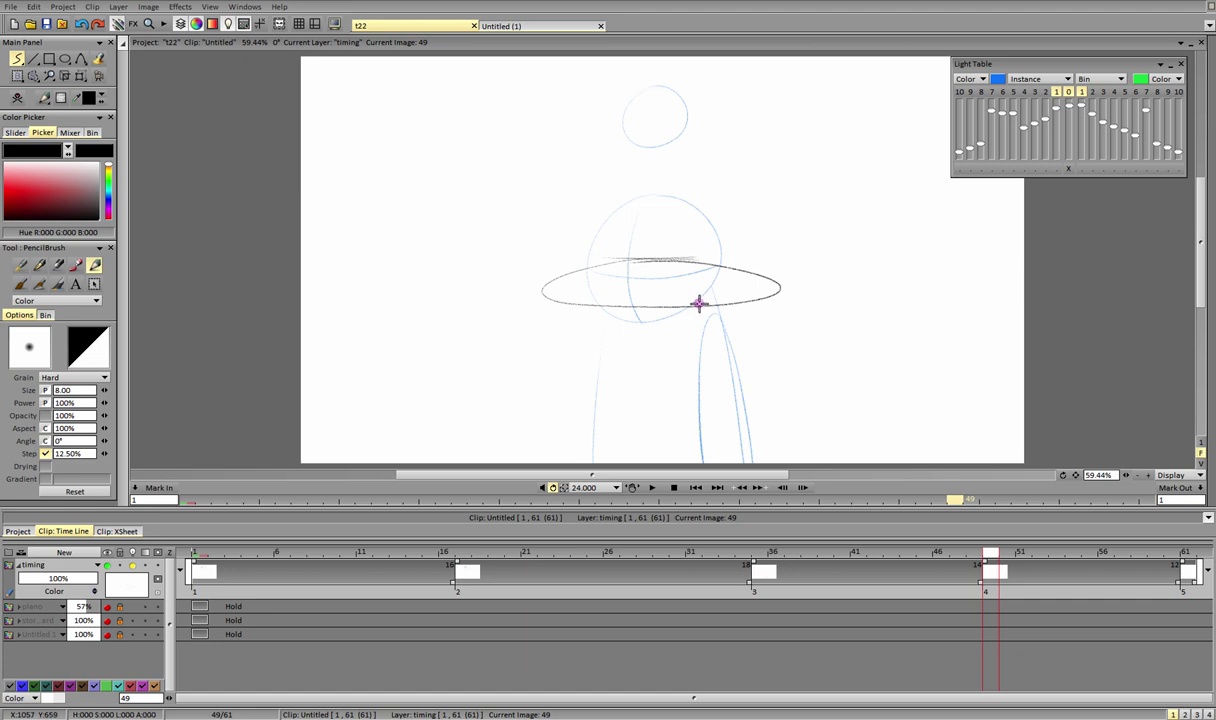
{"action": "key", "text": "ctrl+z"}
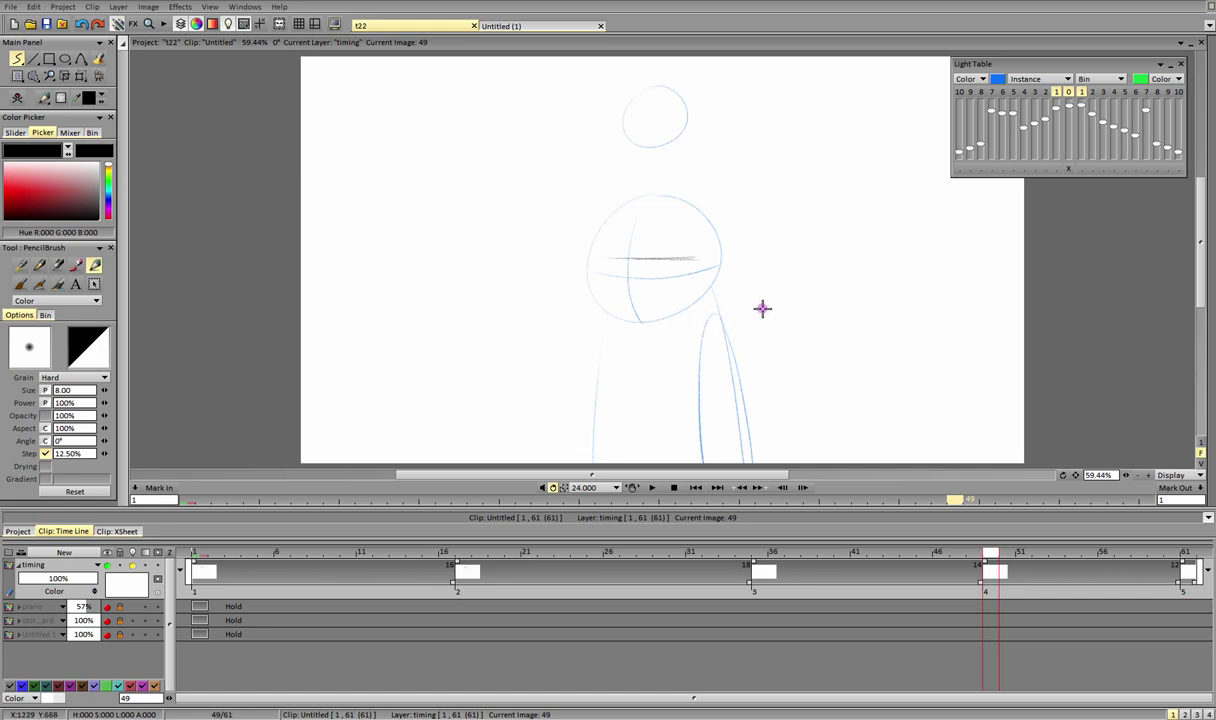
Step: Sketch a second, lower guide line and a squashed oval head beneath it, with curved vertical and horizontal construction lines
{"action": "mouse_move", "coordinate": [620, 267]}
{"action": "left_mouse_down"}
{"action": "mouse_move", "coordinate": [691, 270]}
{"action": "mouse_move", "coordinate": [593, 270]}
{"action": "mouse_move", "coordinate": [666, 270]}
{"action": "mouse_move", "coordinate": [567, 299]}
{"action": "mouse_move", "coordinate": [693, 345]}
{"action": "mouse_move", "coordinate": [574, 285]}
{"action": "mouse_move", "coordinate": [733, 330]}
{"action": "left_mouse_up"}
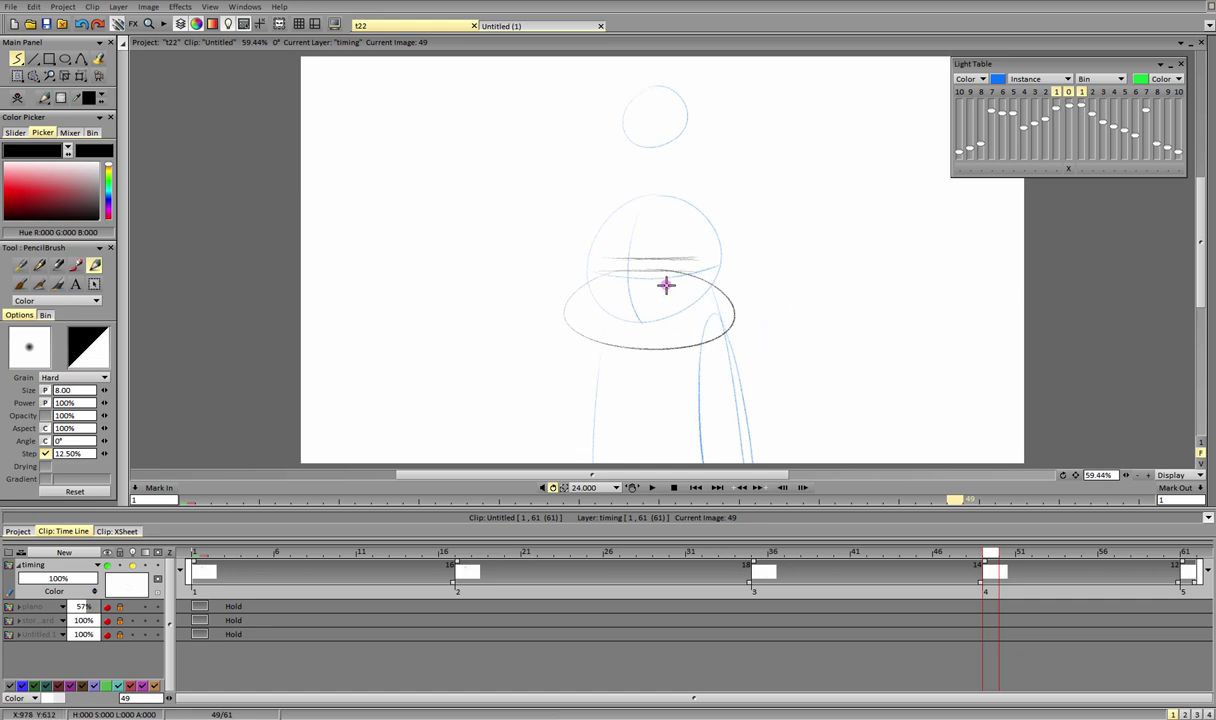
{"action": "key", "text": "ctrl+z"}
{"action": "mouse_move", "coordinate": [618, 277]}
{"action": "left_mouse_down"}
{"action": "mouse_move", "coordinate": [727, 346]}
{"action": "mouse_move", "coordinate": [655, 271]}
{"action": "left_mouse_up"}
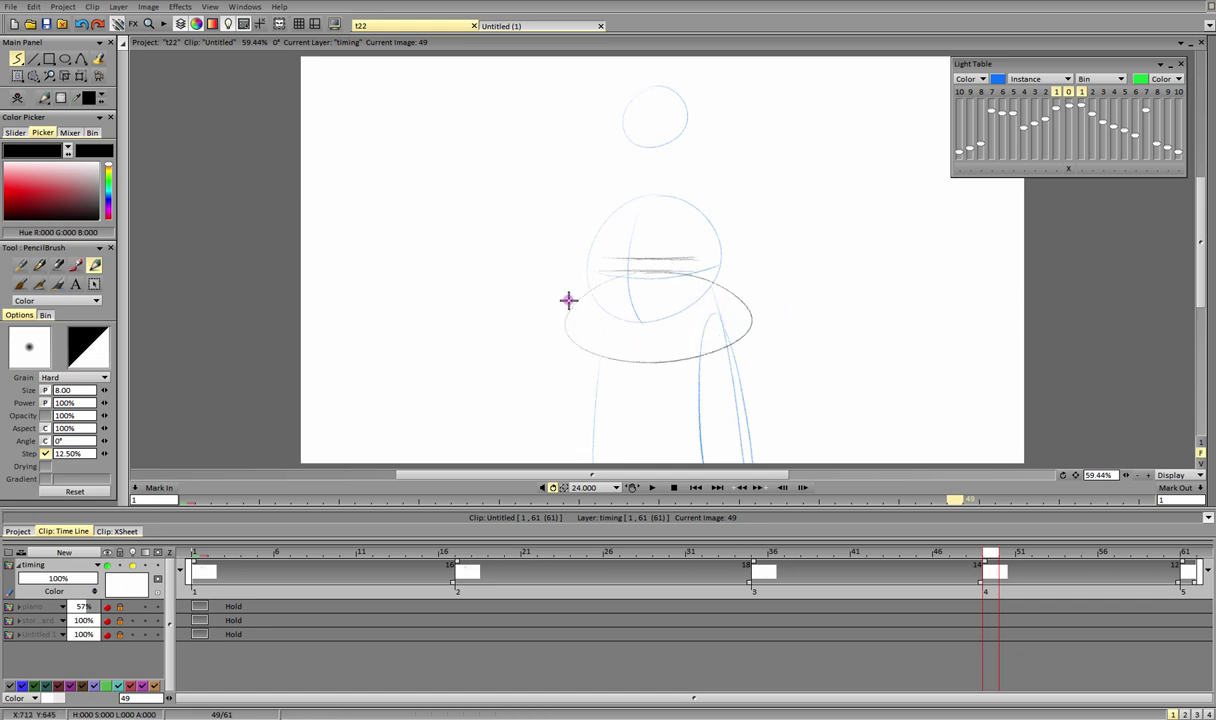
{"action": "left_click_drag", "start_coordinate": [567, 299], "coordinate": [689, 276]}
{"action": "mouse_move", "coordinate": [611, 287]}
{"action": "left_mouse_down"}
{"action": "mouse_move", "coordinate": [667, 273]}
{"action": "mouse_move", "coordinate": [632, 345]}
{"action": "left_mouse_up"}
{"action": "mouse_move", "coordinate": [565, 323]}
{"action": "left_mouse_down"}
{"action": "mouse_move", "coordinate": [681, 336]}
{"action": "mouse_move", "coordinate": [723, 318]}
{"action": "left_mouse_up"}
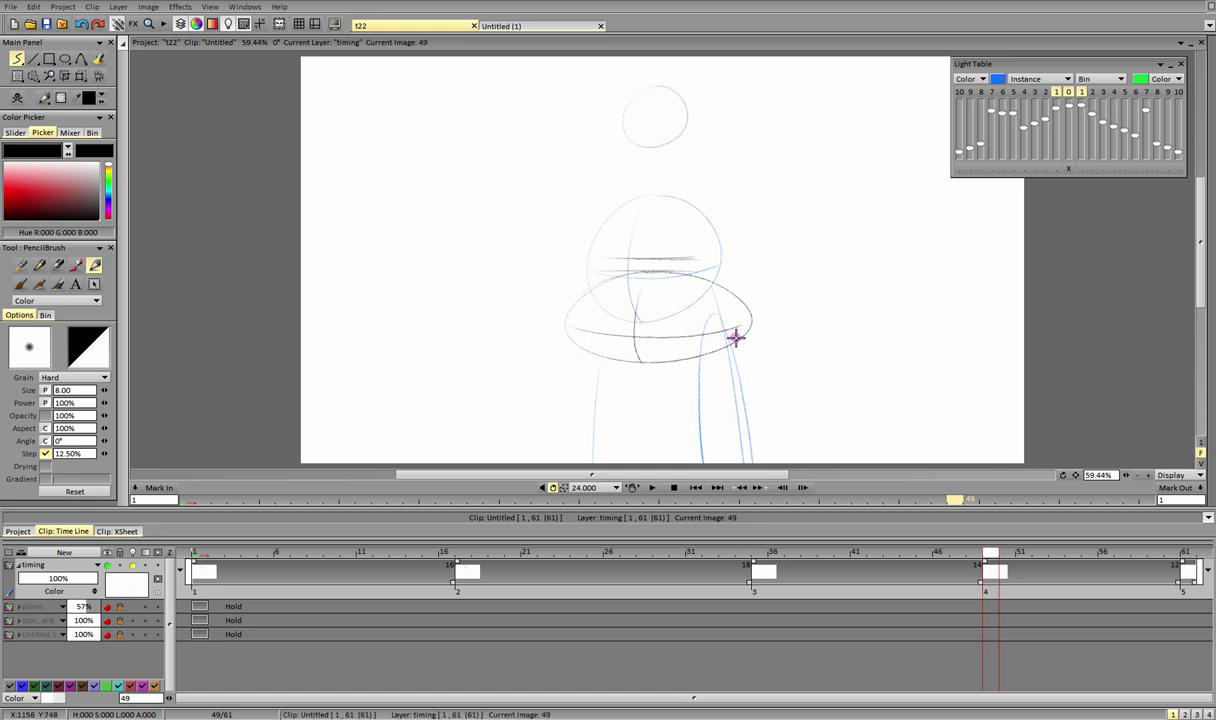
Step: Try bulging body contours on both sides below the squashed head
{"action": "left_click_drag", "start_coordinate": [735, 338], "coordinate": [770, 452]}
{"action": "left_click_drag", "start_coordinate": [577, 358], "coordinate": [556, 462]}
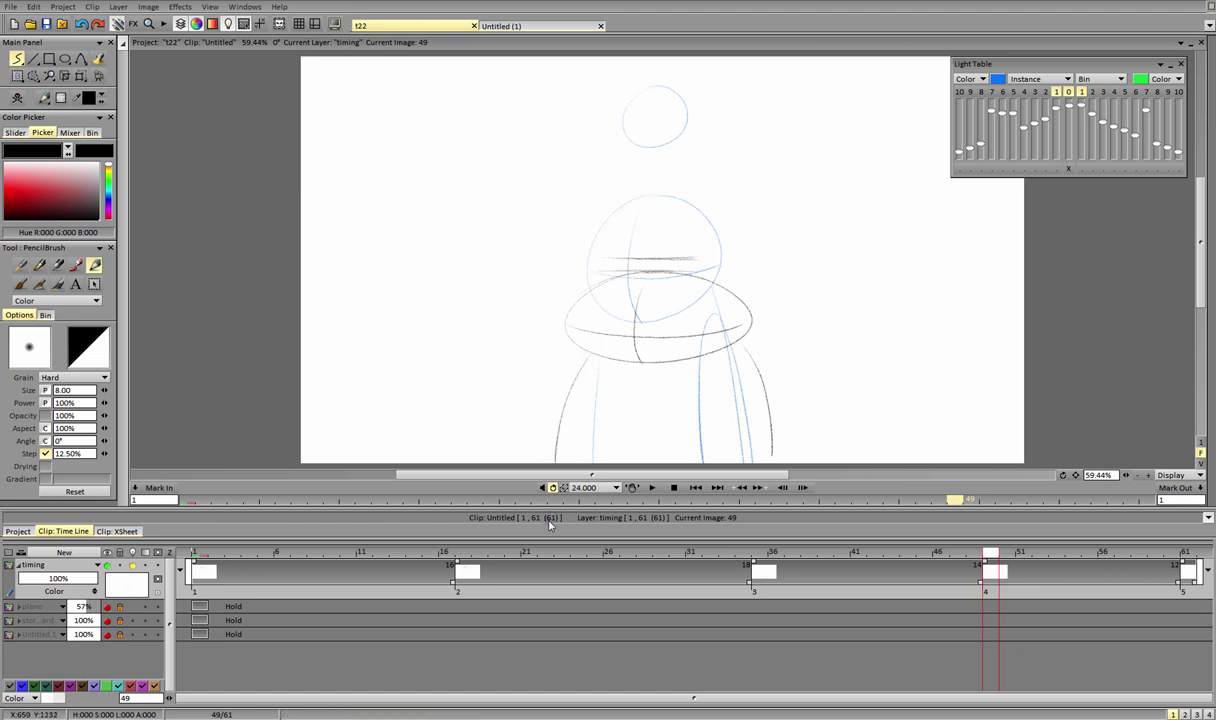
{"action": "key", "text": "ctrl+z"}
{"action": "key", "text": "ctrl+z"}
Step: Sketch the raised shoulder and arm overlapping the squashed head, plus the opposite side of the torso
{"action": "mouse_move", "coordinate": [715, 361]}
{"action": "left_mouse_down"}
{"action": "mouse_move", "coordinate": [746, 340]}
{"action": "mouse_move", "coordinate": [760, 442]}
{"action": "left_mouse_up"}
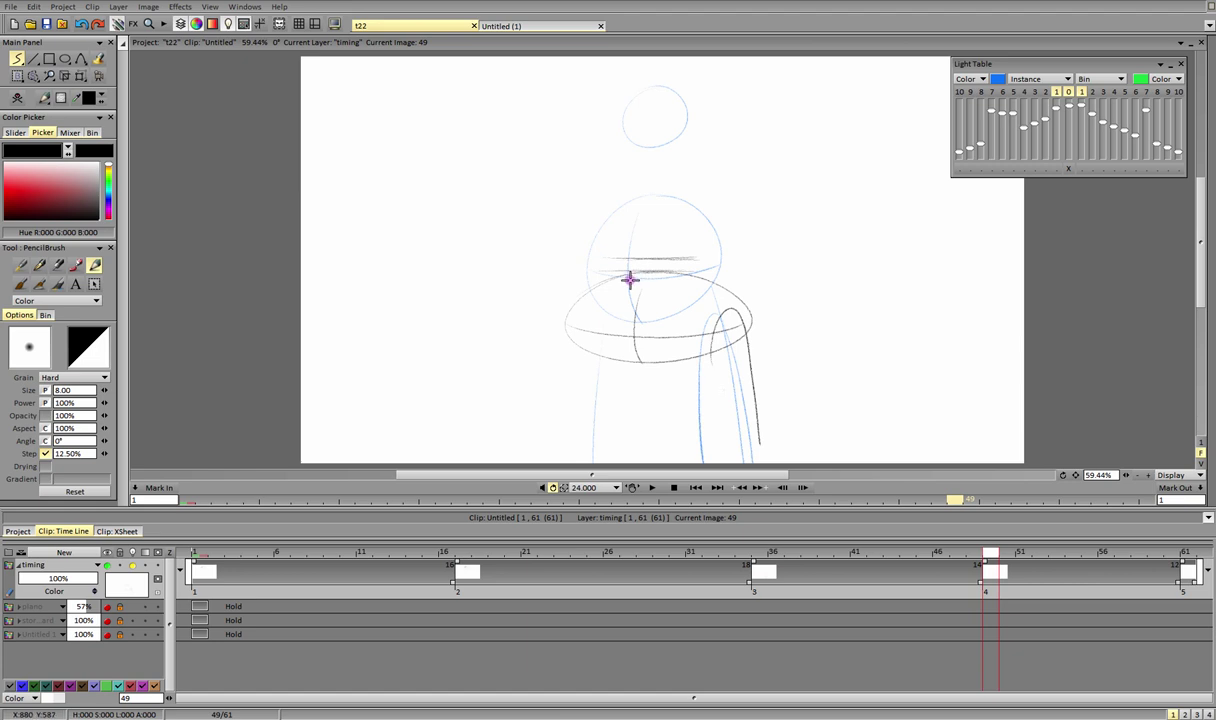
{"action": "left_click_drag", "start_coordinate": [711, 345], "coordinate": [711, 405]}
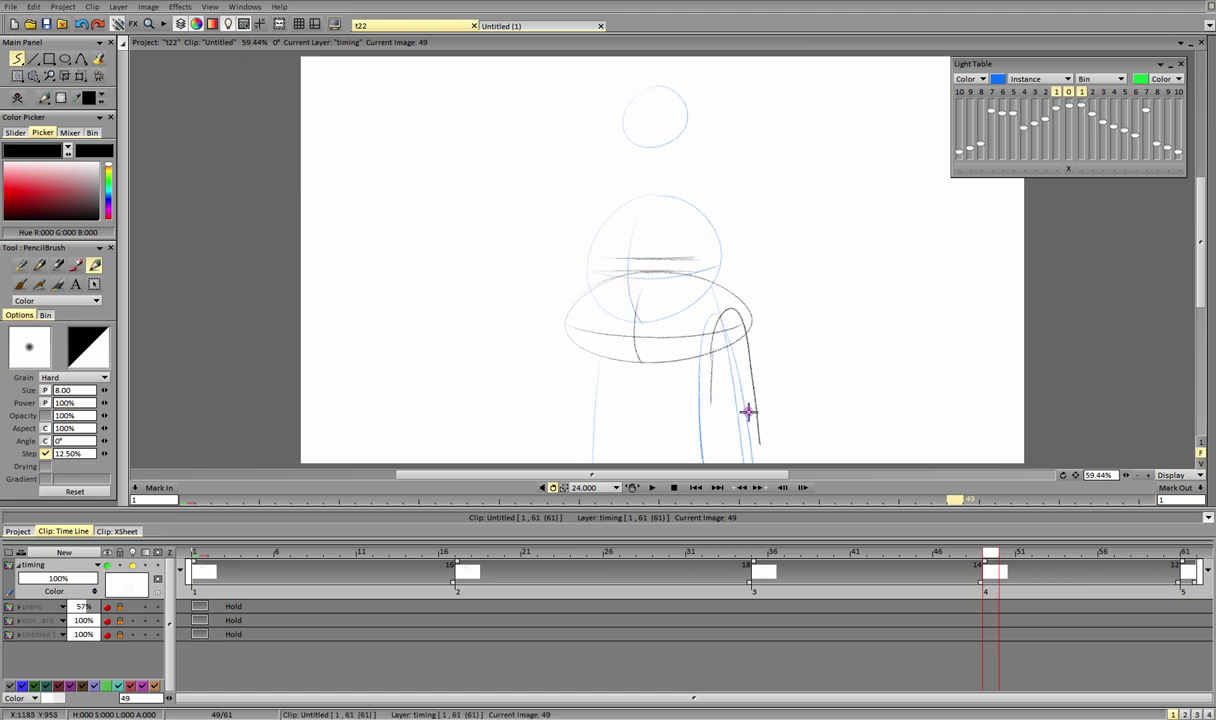
{"action": "left_click_drag", "start_coordinate": [598, 365], "coordinate": [588, 460]}
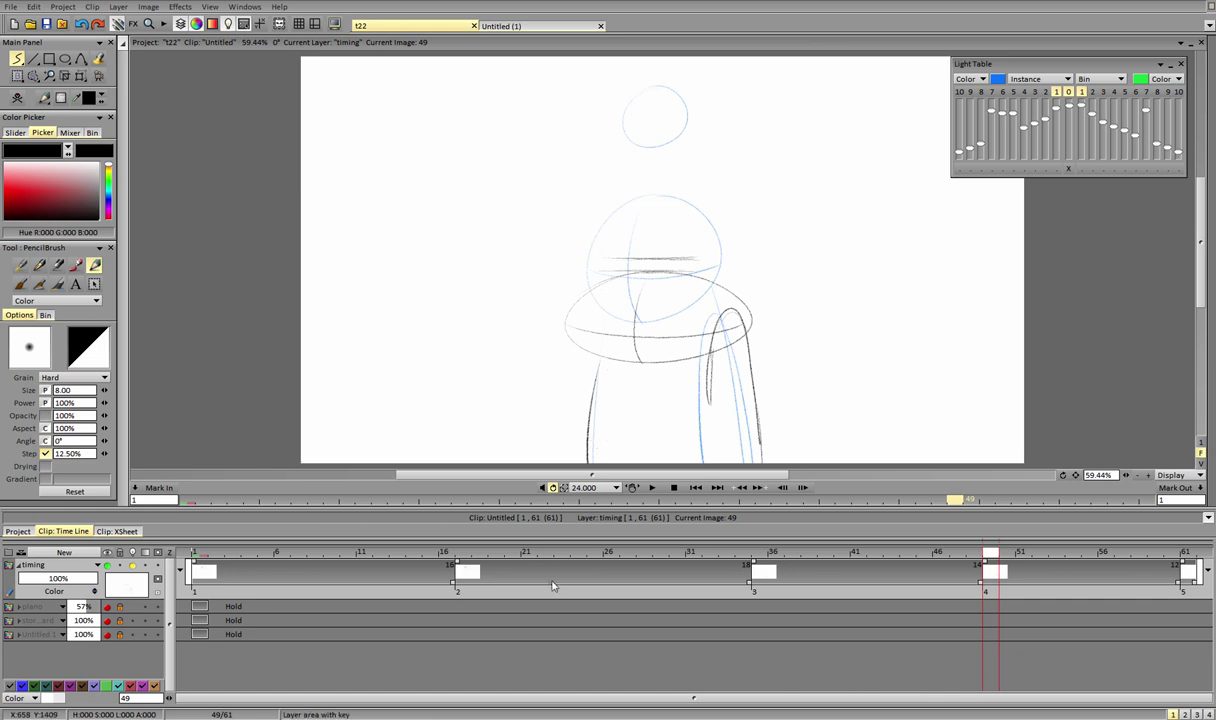
{"action": "mouse_move", "coordinate": [721, 316]}
{"action": "left_mouse_down"}
{"action": "mouse_move", "coordinate": [710, 404]}
{"action": "mouse_move", "coordinate": [732, 313]}
{"action": "mouse_move", "coordinate": [757, 422]}
{"action": "left_mouse_up"}
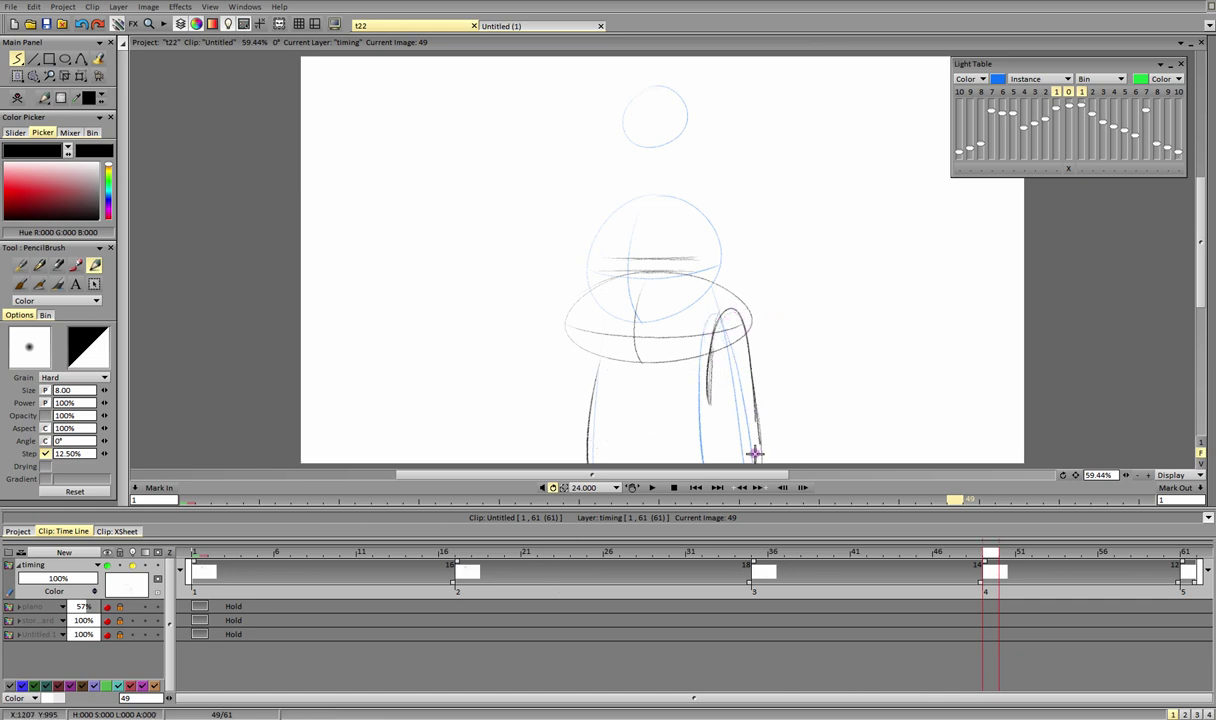
Step: Lasso and delete the upper guide line, and clean up the remaining line on top of the squashed head
{"action": "left_click", "coordinate": [33, 75]}
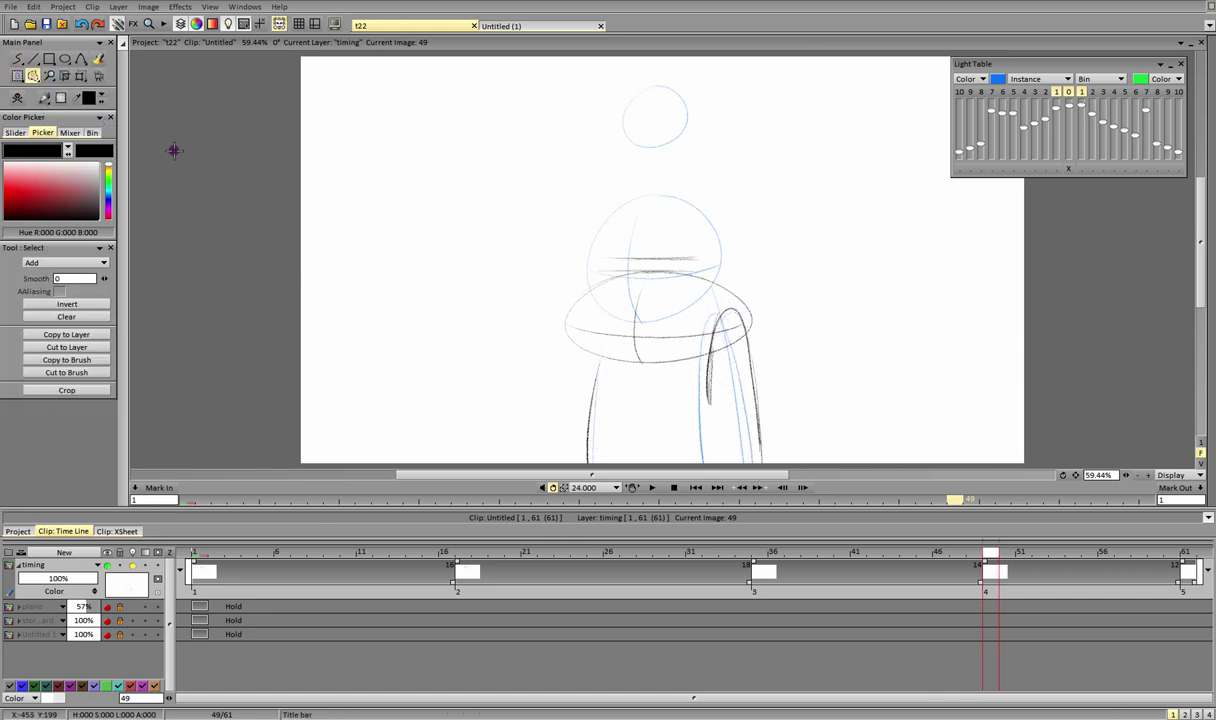
{"action": "mouse_move", "coordinate": [725, 247]}
{"action": "left_mouse_down"}
{"action": "mouse_move", "coordinate": [589, 266]}
{"action": "mouse_move", "coordinate": [730, 248]}
{"action": "left_mouse_up"}
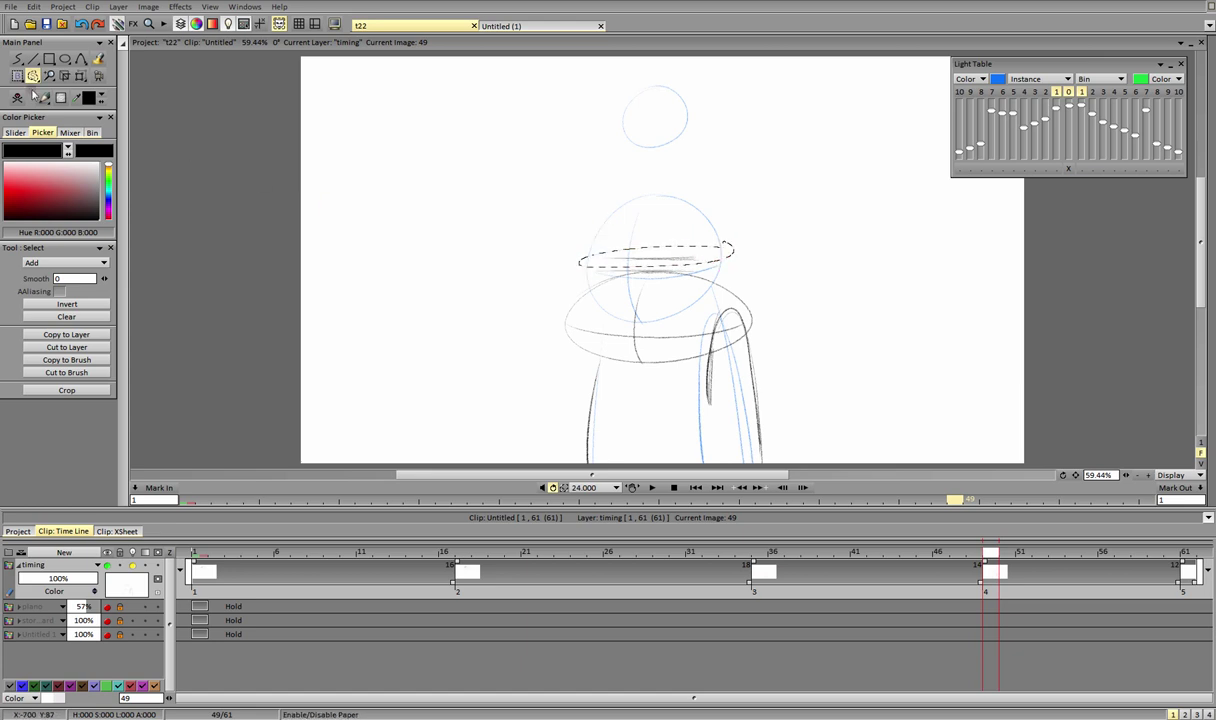
{"action": "left_click", "coordinate": [16, 58]}
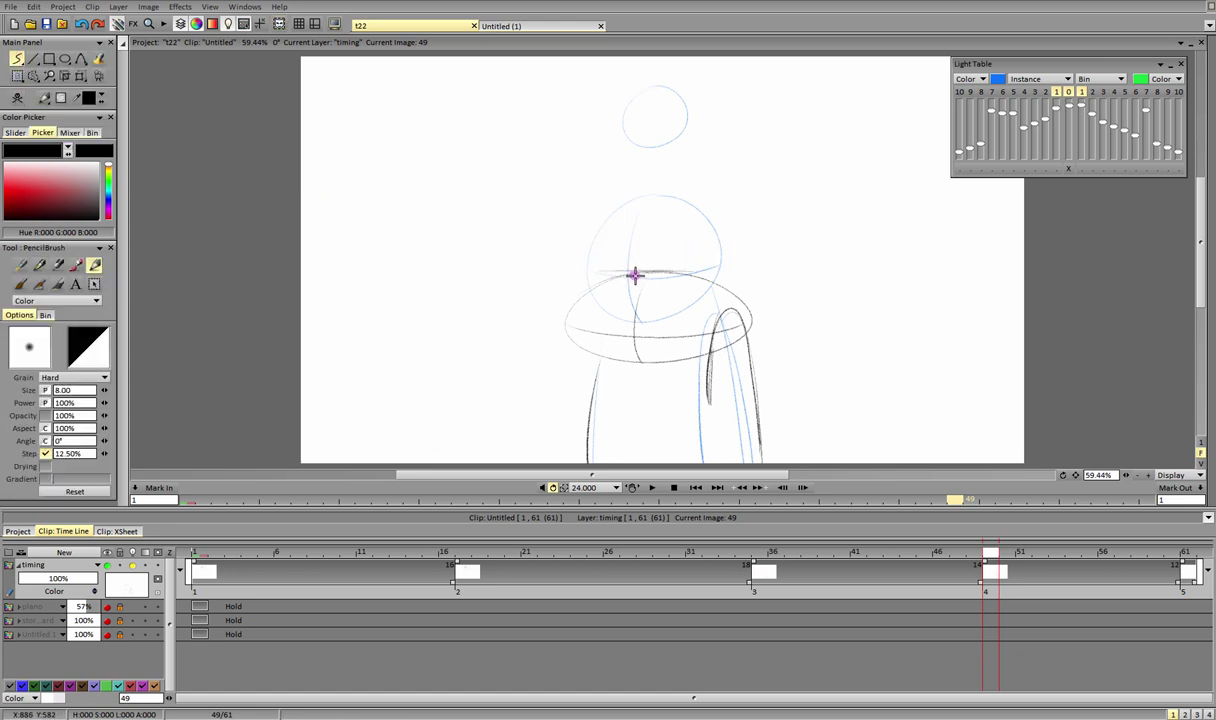
{"action": "key", "text": "e"}
{"action": "key", "text": "e"}
Step: Display the storyboard layer, make it current and draw a falling arrow and impact marks above the head in the fourth panel
{"action": "left_click", "coordinate": [107, 622]}
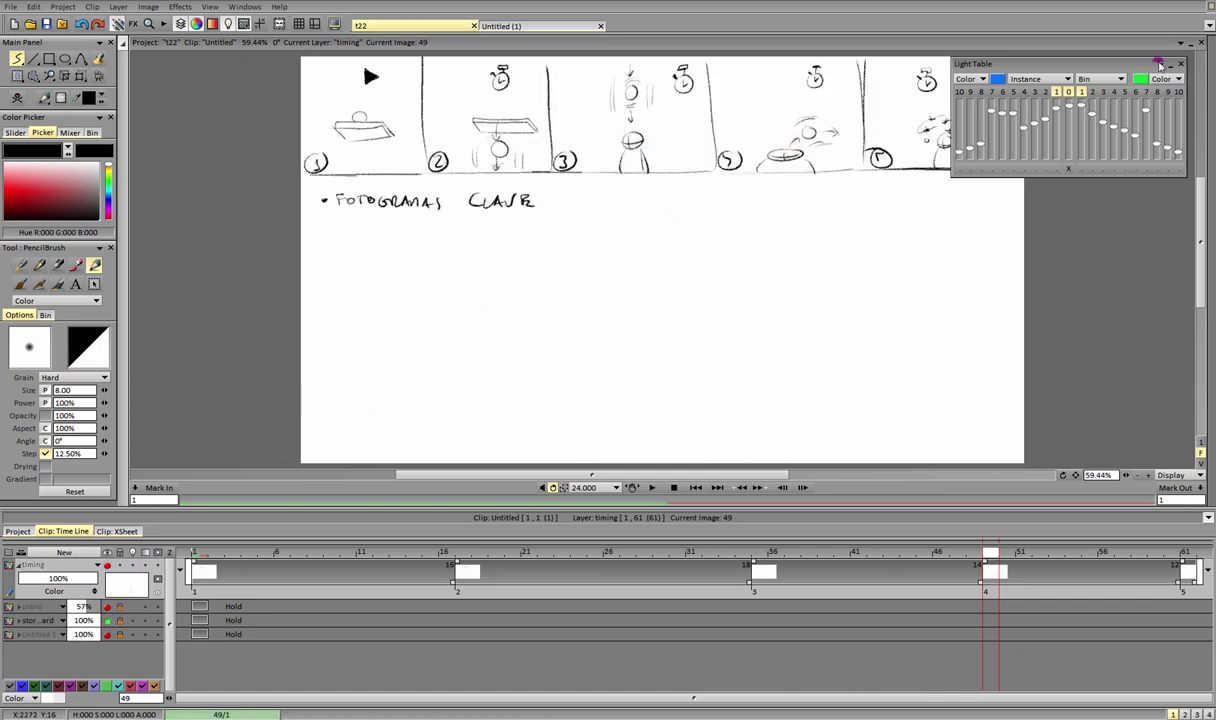
{"action": "left_click", "coordinate": [1160, 64]}
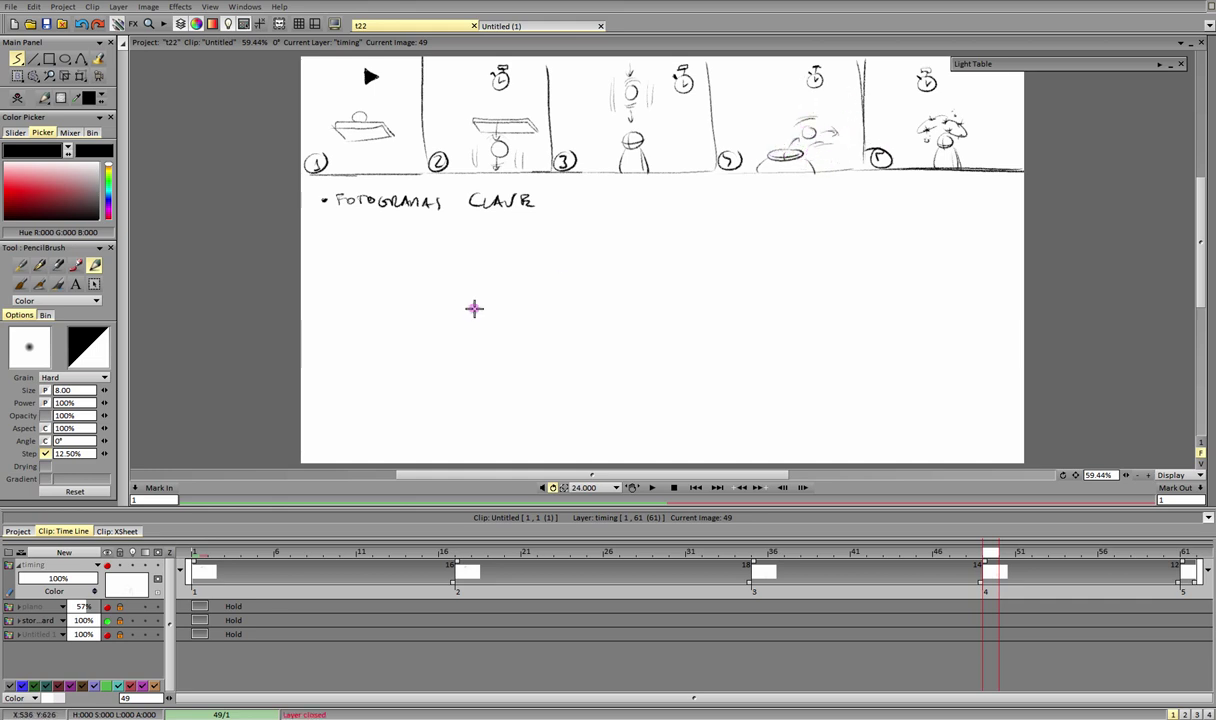
{"action": "double_click", "coordinate": [43, 621]}
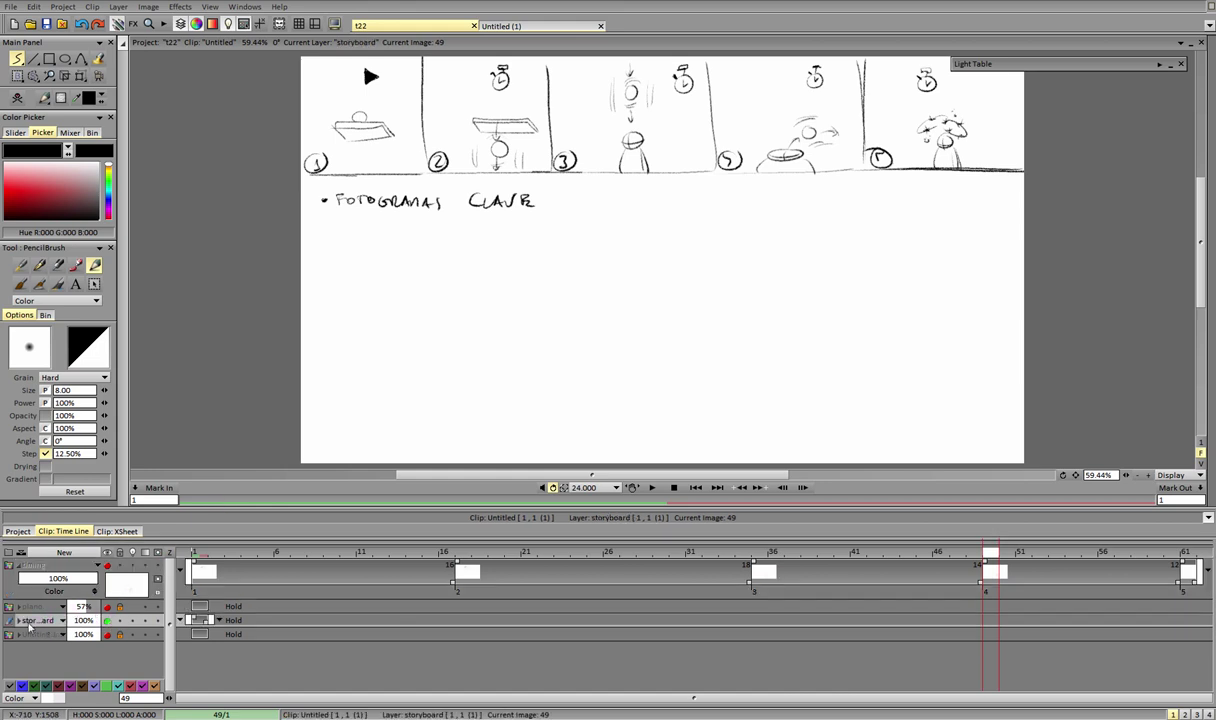
{"action": "left_click", "coordinate": [201, 557]}
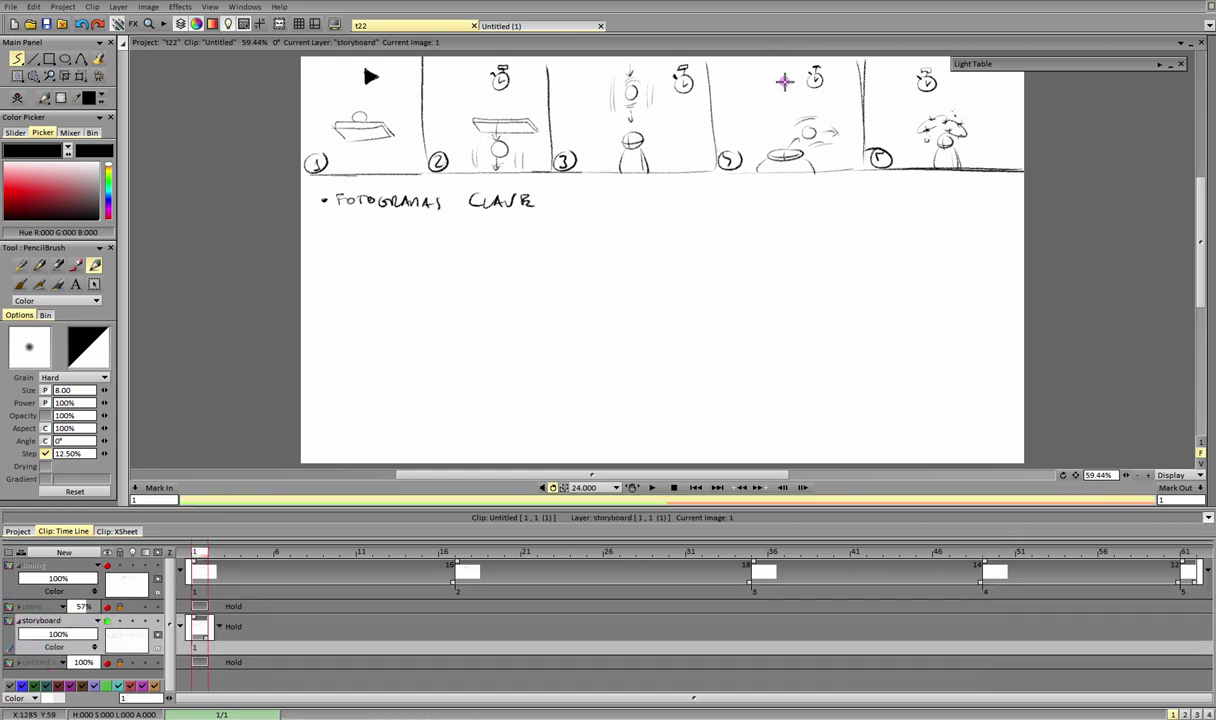
{"action": "left_click_drag", "start_coordinate": [779, 70], "coordinate": [791, 143]}
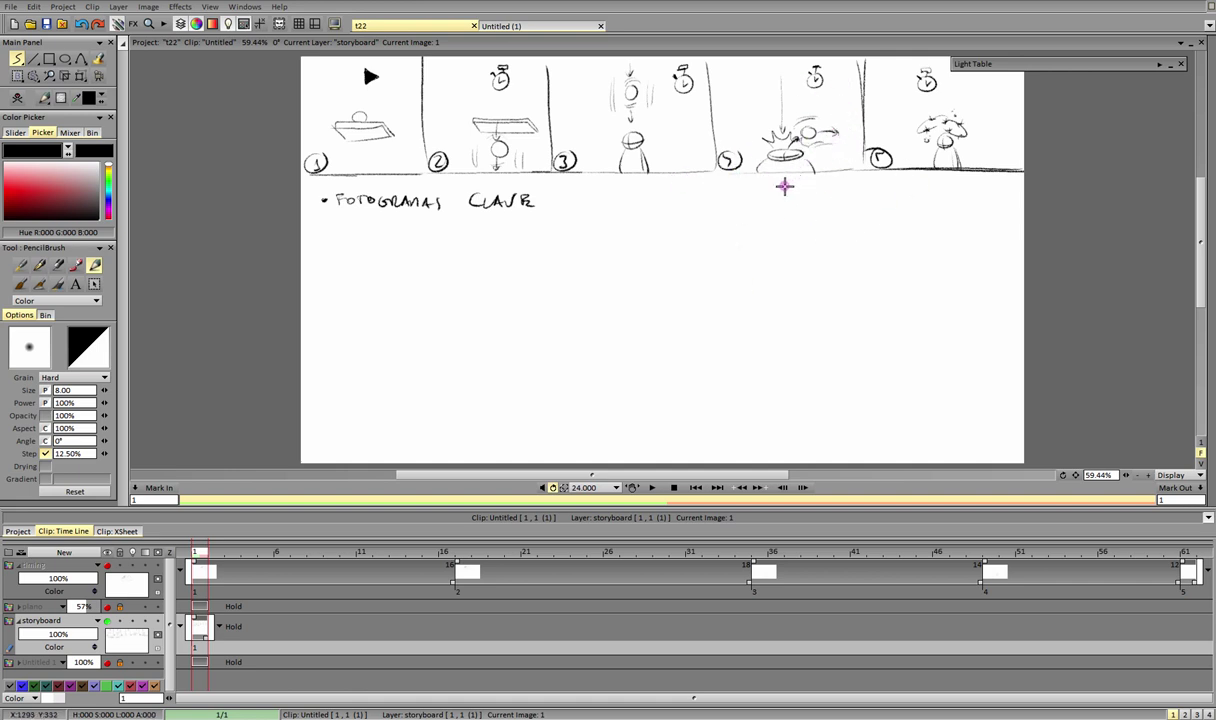
Step: Lock and hide the storyboard layer, and make the timing layer current and visible again
{"action": "left_click", "coordinate": [120, 621]}
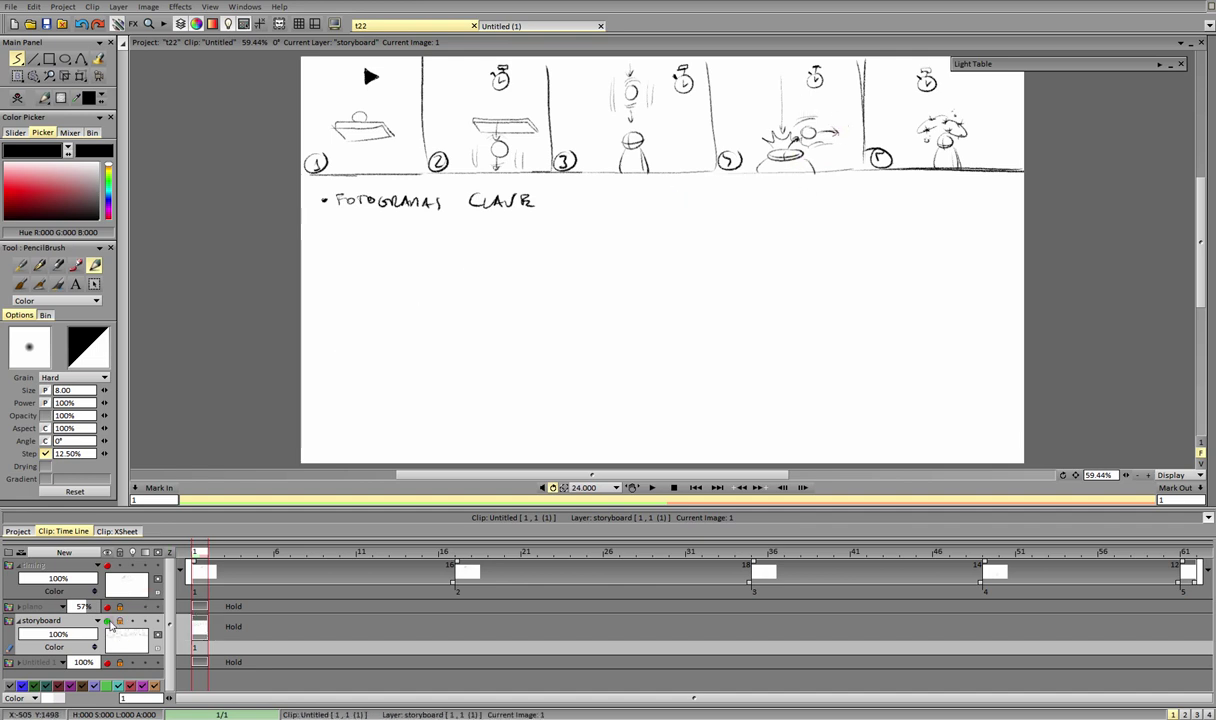
{"action": "left_click", "coordinate": [107, 621]}
{"action": "left_click", "coordinate": [18, 621]}
{"action": "left_click", "coordinate": [49, 565]}
{"action": "left_click", "coordinate": [107, 566]}
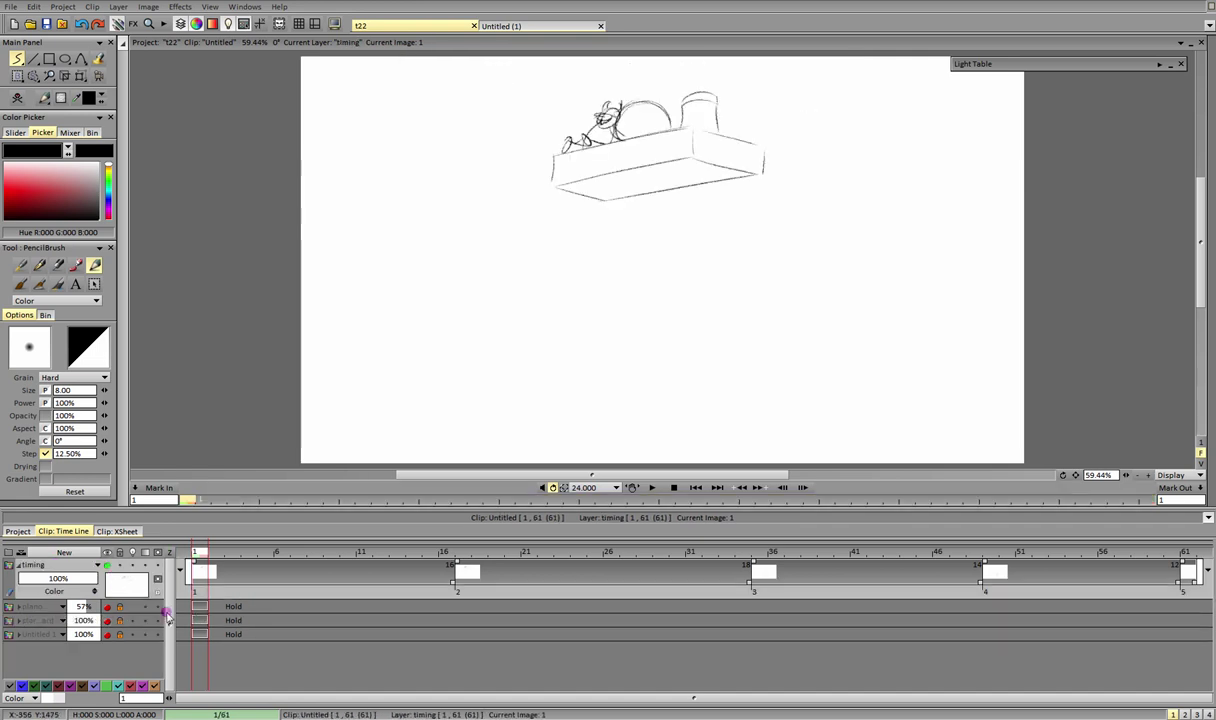
Step: Sketch the ball as a circle resting on the squashed head on image 49, and check the pose against the storyboard
{"action": "left_click_drag", "start_coordinate": [808, 562], "coordinate": [990, 562]}
{"action": "mouse_move", "coordinate": [670, 268]}
{"action": "left_mouse_down"}
{"action": "mouse_move", "coordinate": [620, 232]}
{"action": "mouse_move", "coordinate": [684, 270]}
{"action": "mouse_move", "coordinate": [657, 211]}
{"action": "mouse_move", "coordinate": [657, 271]}
{"action": "left_mouse_up"}
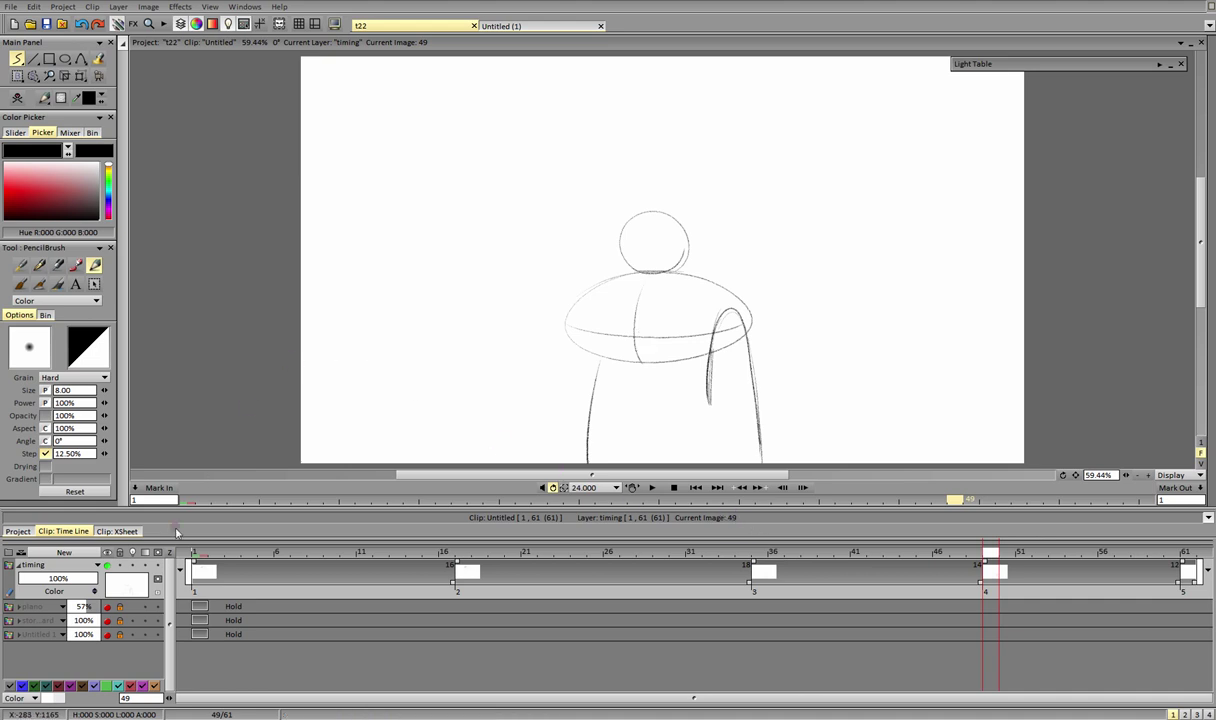
{"action": "left_click", "coordinate": [108, 565]}
{"action": "left_click", "coordinate": [108, 621]}
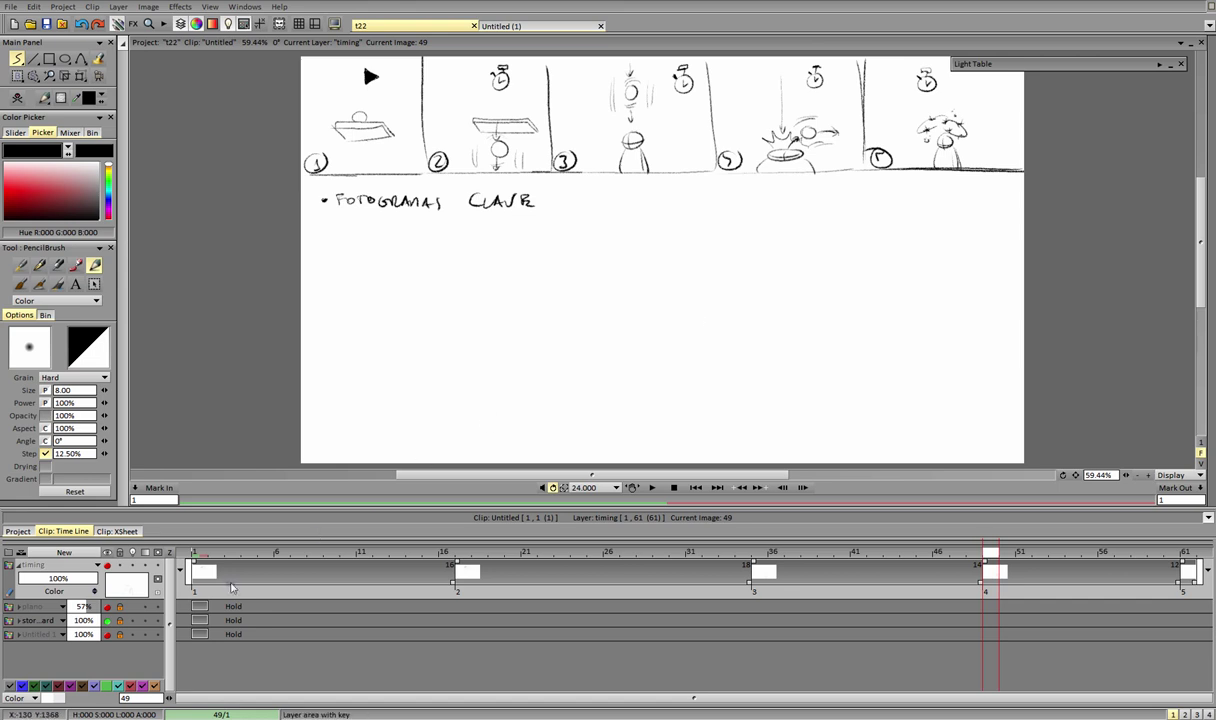
{"action": "left_click", "coordinate": [107, 620]}
{"action": "left_click", "coordinate": [107, 566]}
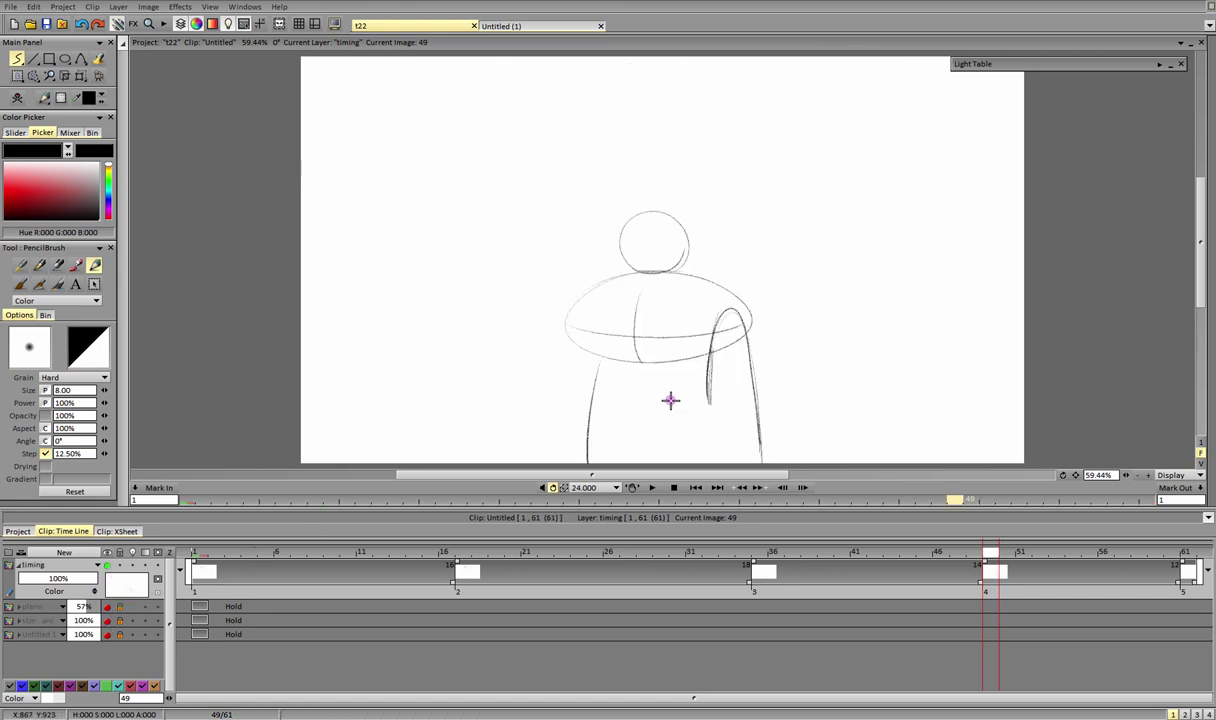
Step: Compare image 35 with the blank image 61 and enable the light table for the timing layer on image 61
{"action": "left_click", "coordinate": [1172, 565]}
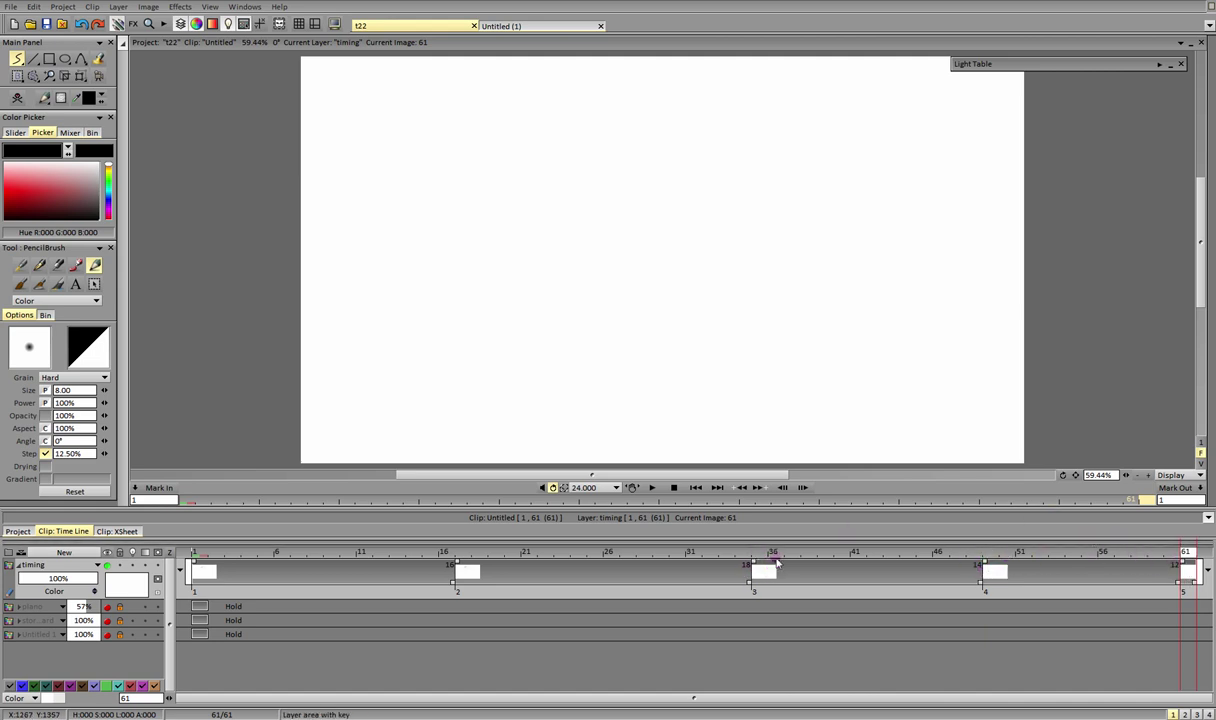
{"action": "left_click", "coordinate": [759, 556]}
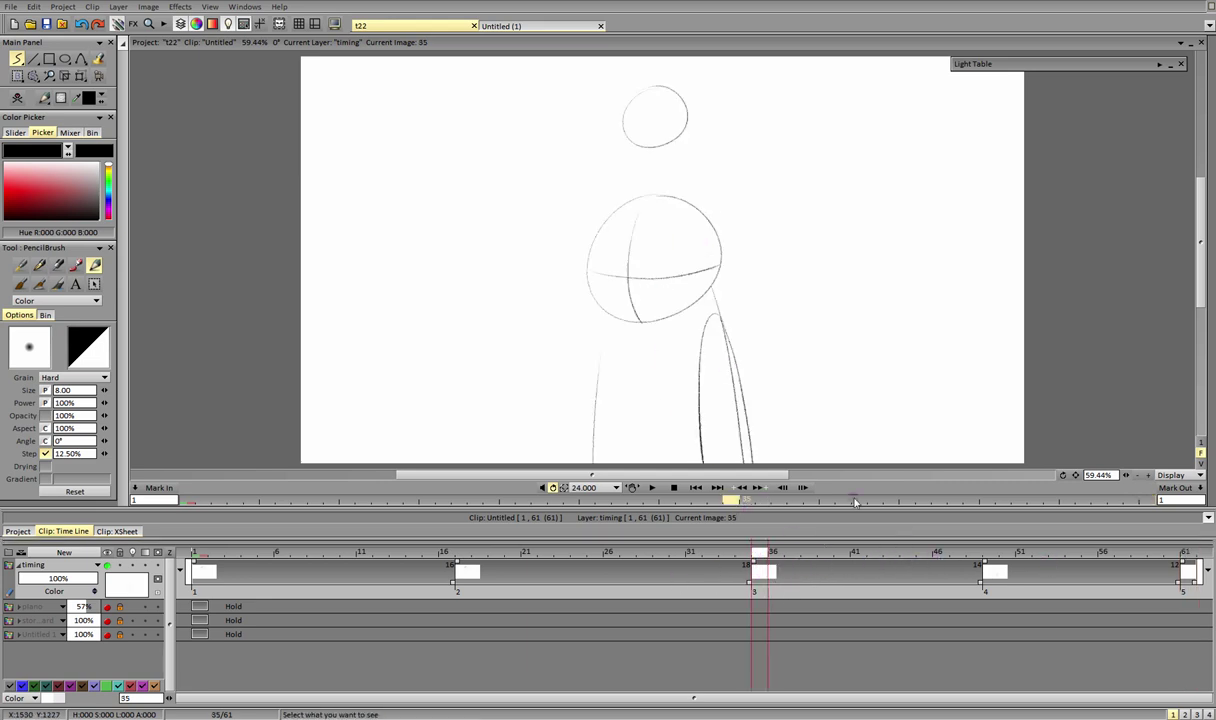
{"action": "left_click", "coordinate": [1187, 553]}
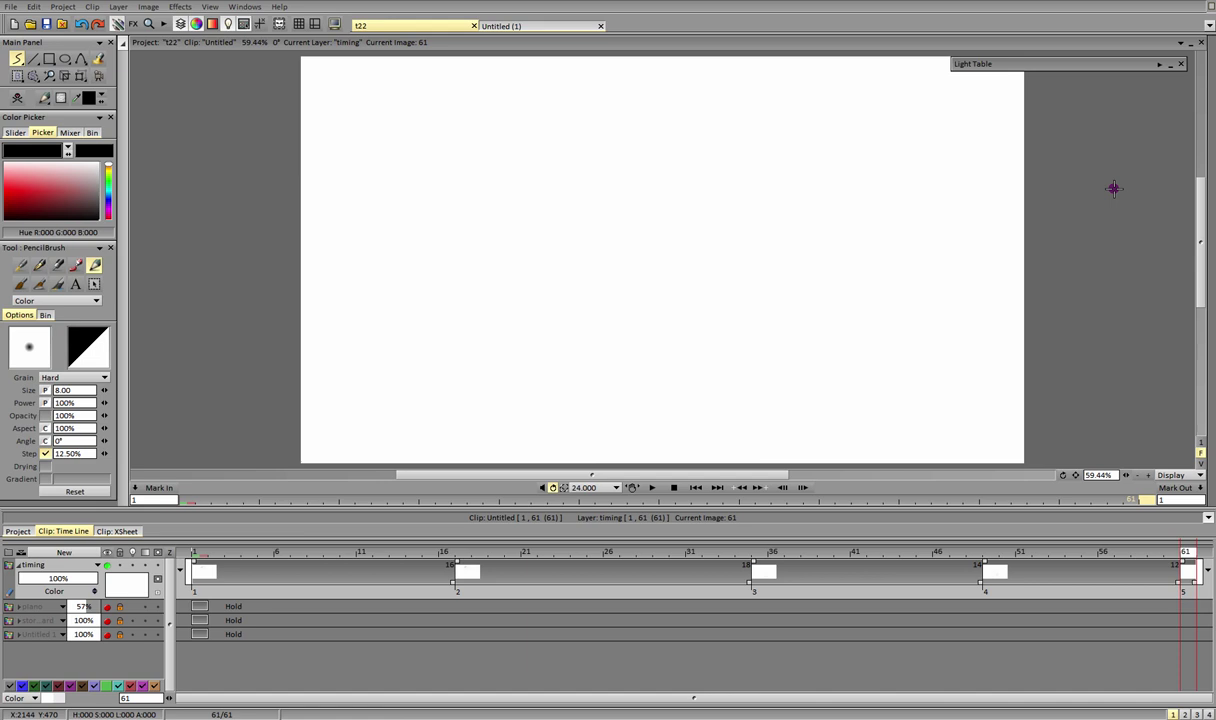
{"action": "left_click", "coordinate": [1162, 66]}
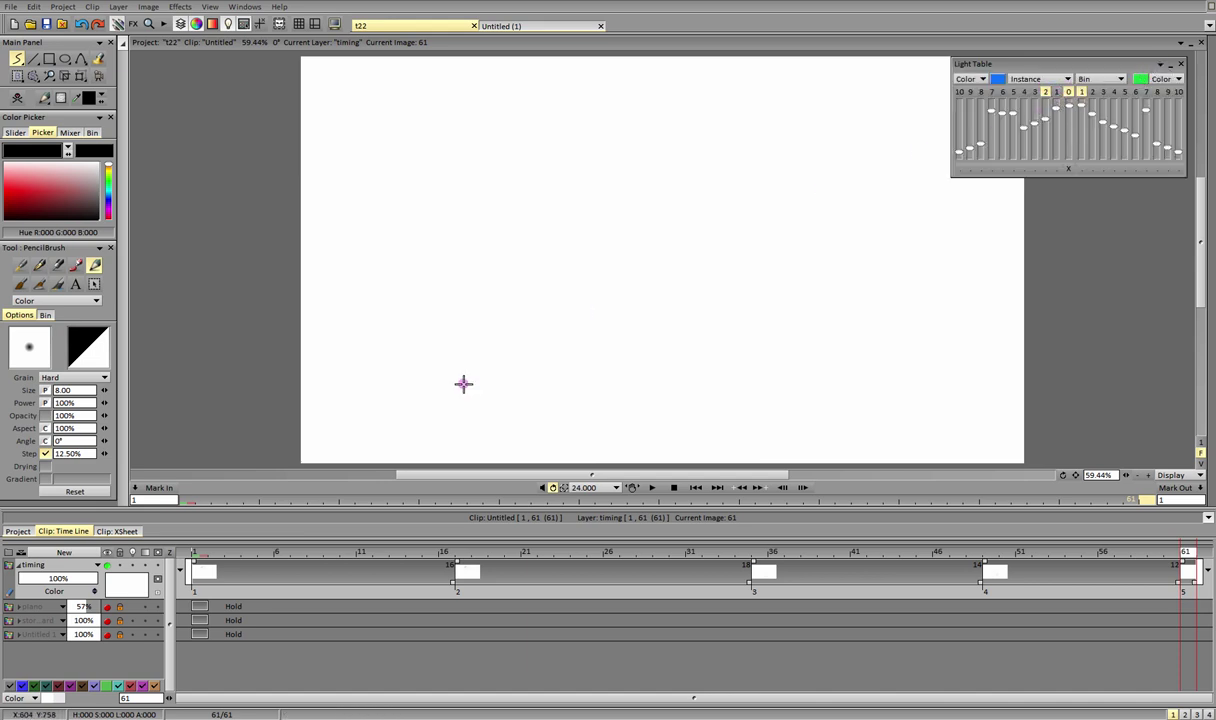
{"action": "left_click", "coordinate": [133, 566]}
Step: Trace the upright character's round head, face guidelines, body and arm on image 61 over the light table drawing
{"action": "mouse_move", "coordinate": [724, 232]}
{"action": "left_mouse_down"}
{"action": "mouse_move", "coordinate": [638, 320]}
{"action": "mouse_move", "coordinate": [720, 226]}
{"action": "left_mouse_up"}
{"action": "left_click_drag", "start_coordinate": [628, 206], "coordinate": [640, 325]}
{"action": "mouse_move", "coordinate": [590, 271]}
{"action": "left_mouse_down"}
{"action": "mouse_move", "coordinate": [629, 279]}
{"action": "mouse_move", "coordinate": [722, 263]}
{"action": "mouse_move", "coordinate": [748, 458]}
{"action": "left_mouse_up"}
{"action": "mouse_move", "coordinate": [710, 317]}
{"action": "left_mouse_down"}
{"action": "mouse_move", "coordinate": [699, 464]}
{"action": "mouse_move", "coordinate": [743, 466]}
{"action": "left_mouse_up"}
{"action": "left_click_drag", "start_coordinate": [729, 342], "coordinate": [744, 463]}
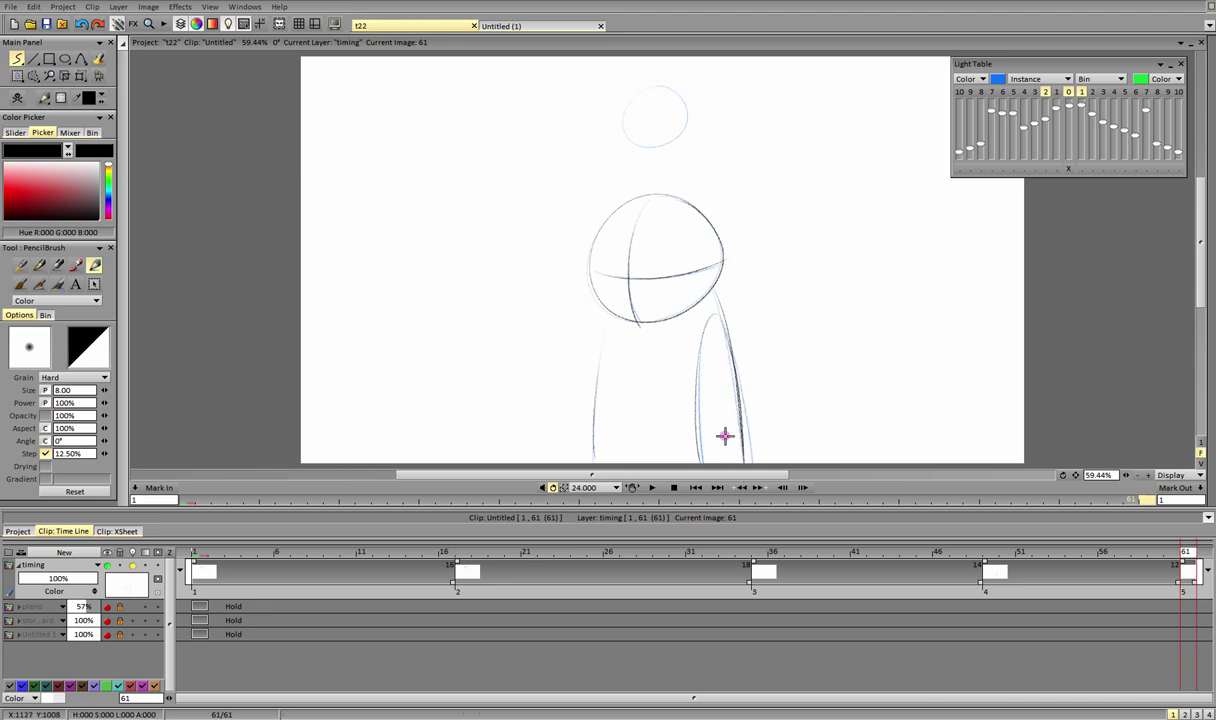
Step: Sketch the ball as a circle to the right of the character on image 61 and turn off the light table
{"action": "mouse_move", "coordinate": [893, 282]}
{"action": "left_mouse_down"}
{"action": "mouse_move", "coordinate": [896, 326]}
{"action": "mouse_move", "coordinate": [884, 335]}
{"action": "left_mouse_up"}
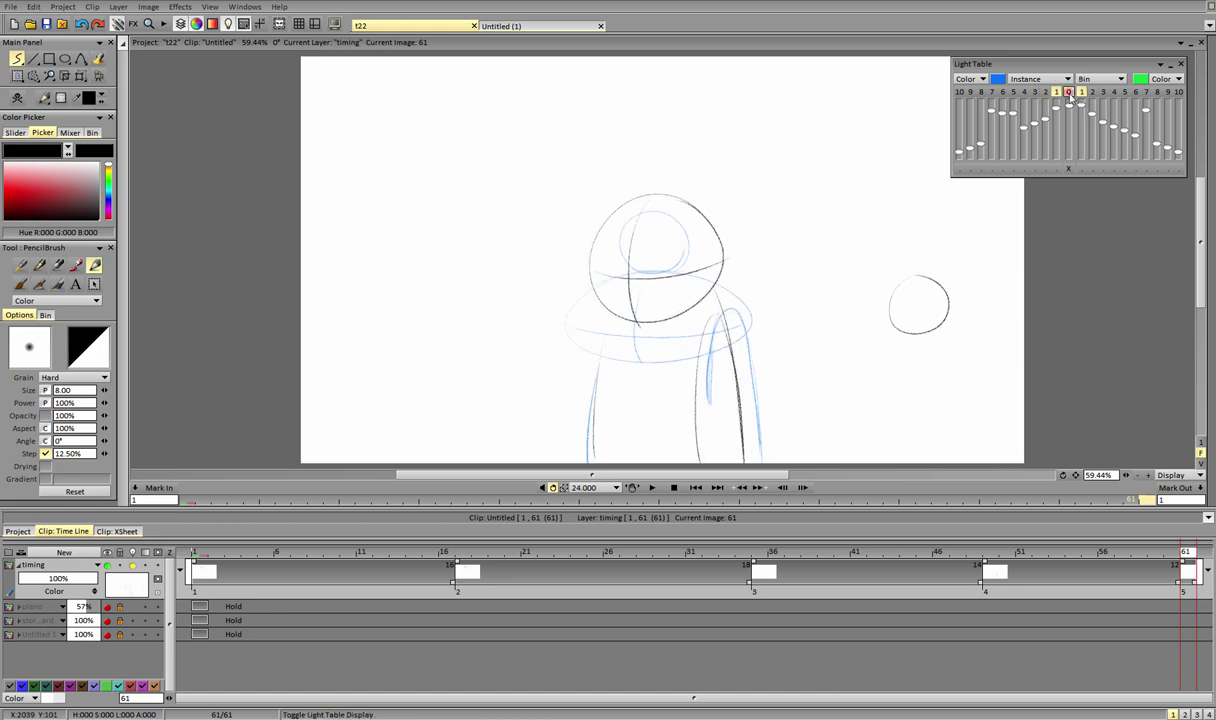
{"action": "left_click", "coordinate": [1159, 65]}
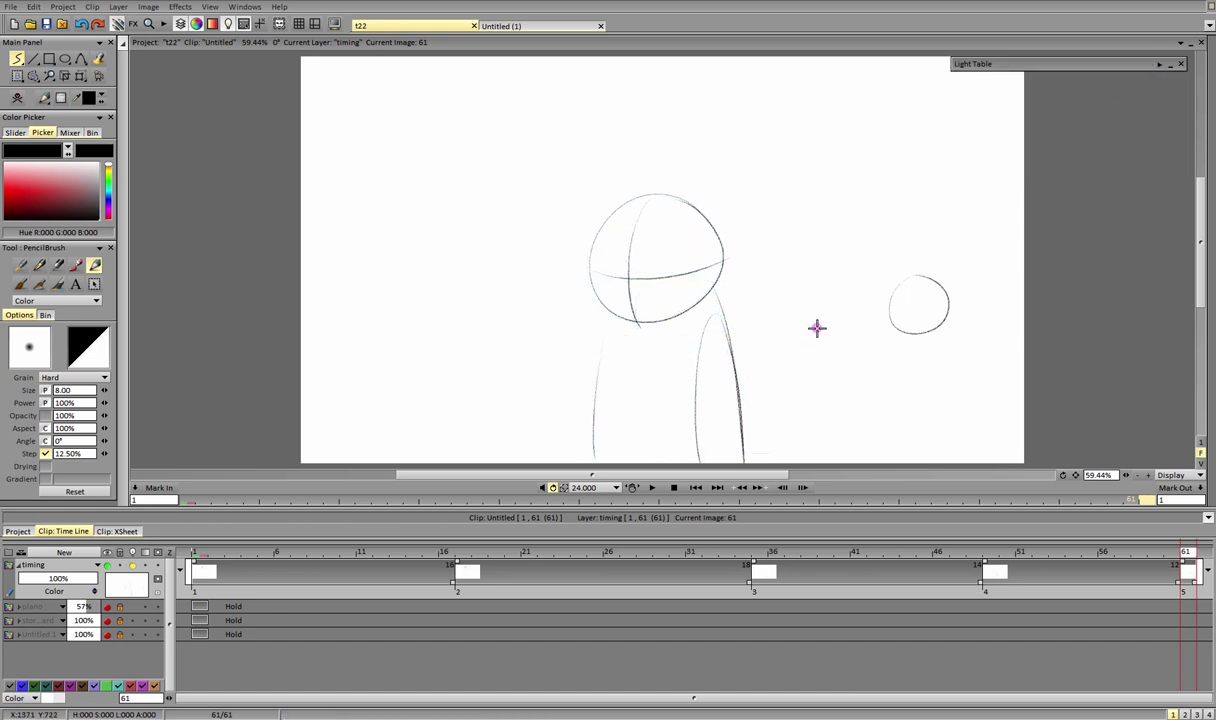
{"action": "mouse_move", "coordinate": [198, 553]}
{"action": "left_mouse_down"}
{"action": "mouse_move", "coordinate": [506, 590]}
{"action": "mouse_move", "coordinate": [1088, 584]}
{"action": "mouse_move", "coordinate": [1196, 570]}
{"action": "left_mouse_up"}
{"action": "left_click", "coordinate": [133, 567]}
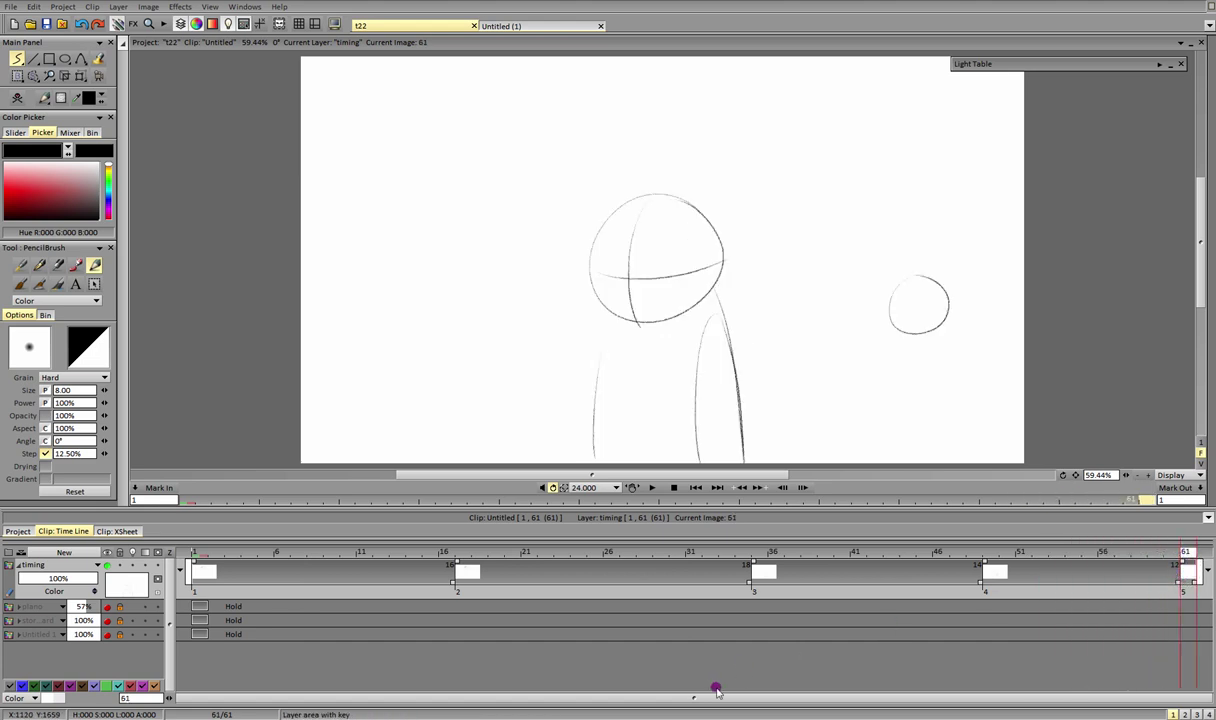
Step: Extend the hold of the last timing drawing from image 61 to image 76
{"action": "left_click_drag", "start_coordinate": [1206, 553], "coordinate": [1190, 556]}
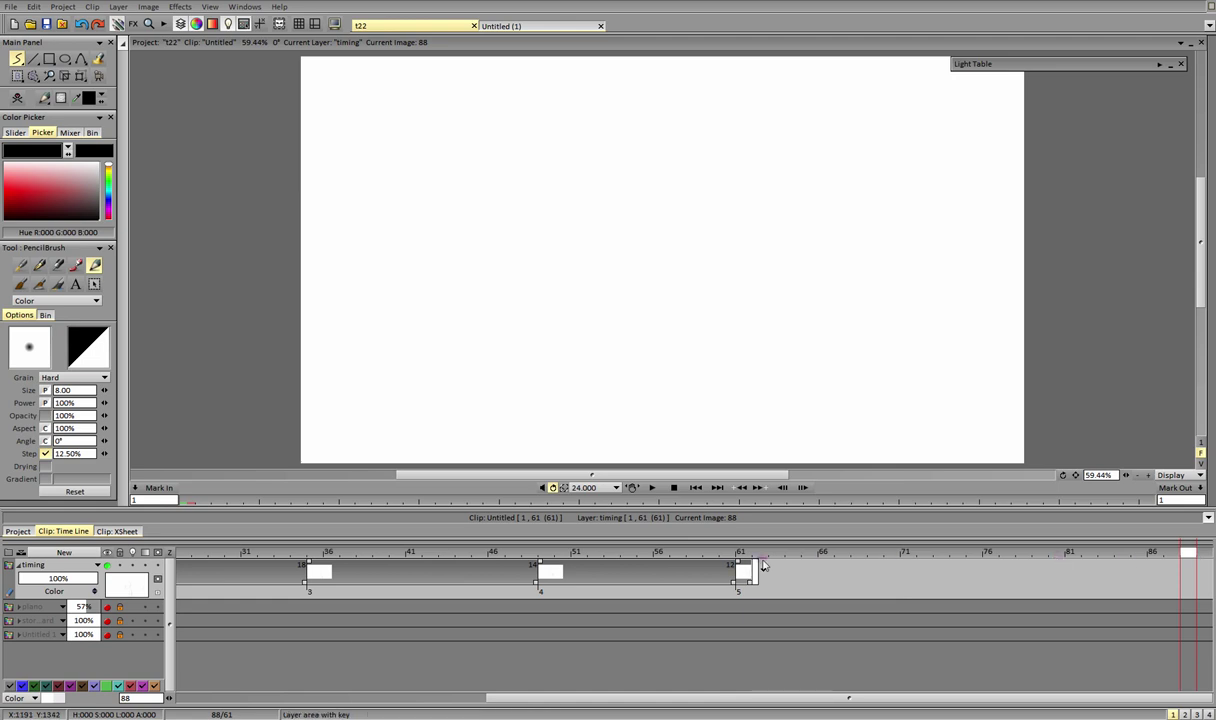
{"action": "left_click", "coordinate": [742, 554]}
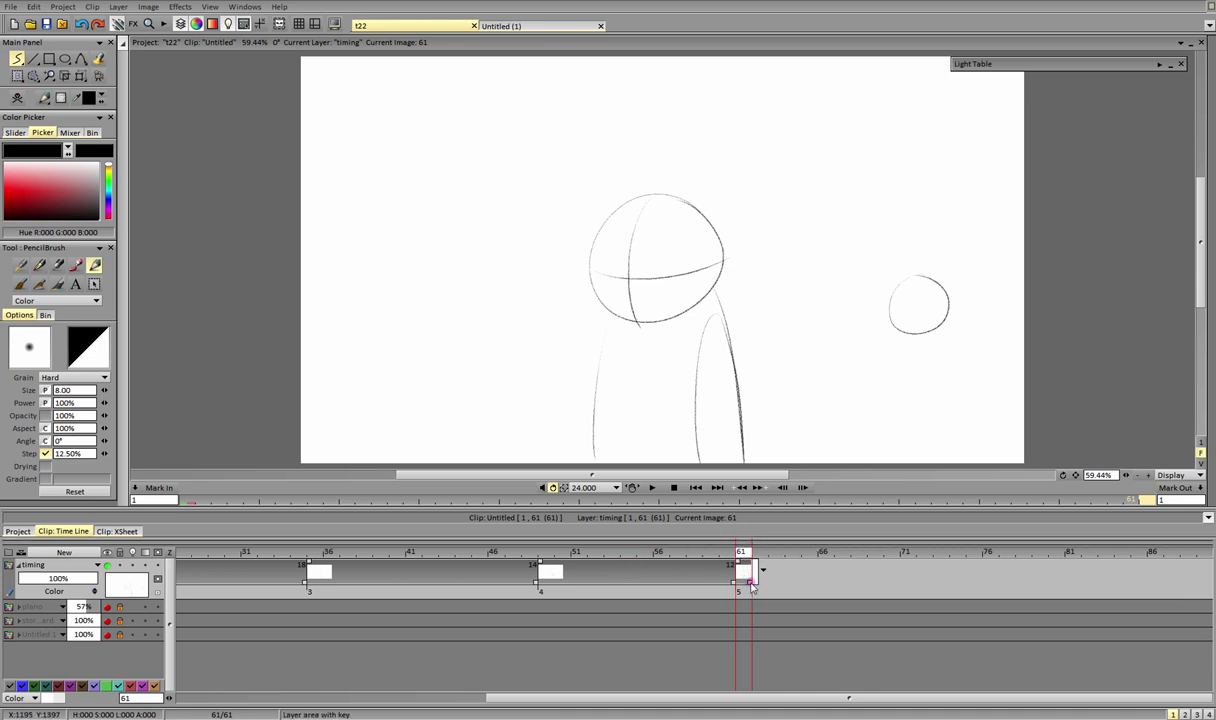
{"action": "left_click_drag", "start_coordinate": [744, 587], "coordinate": [1003, 581]}
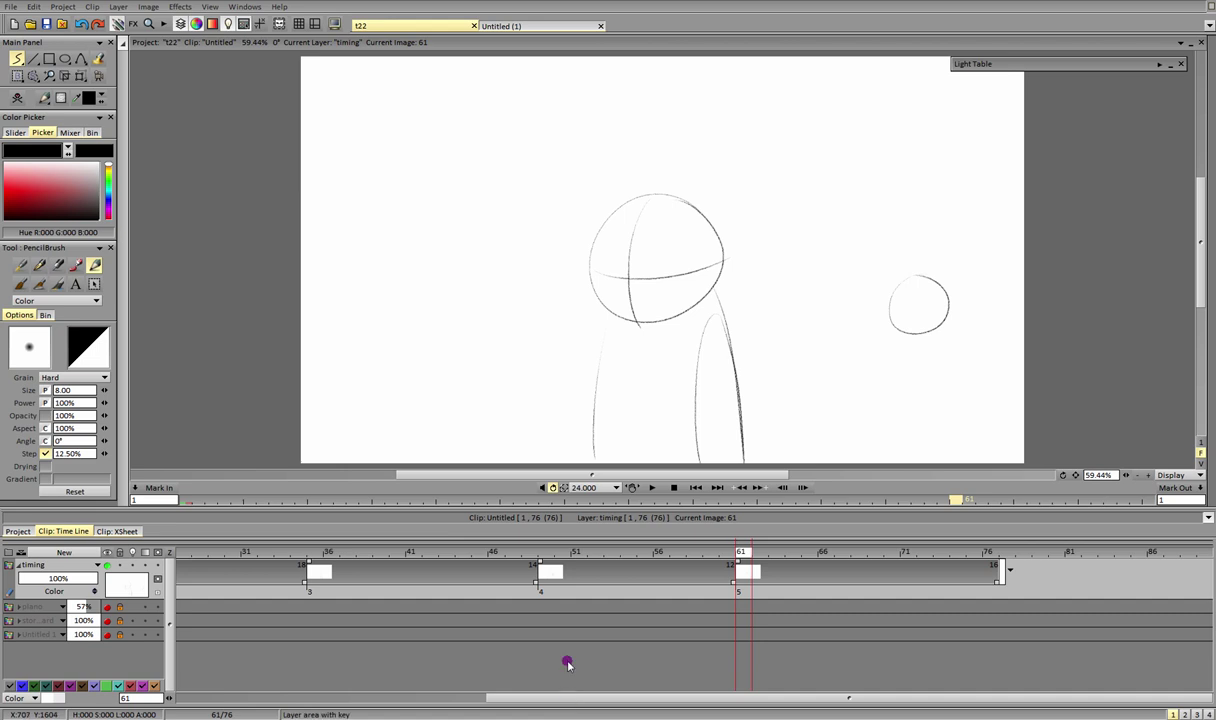
Step: Play the animation and scrub through the key drawings from image 1 to image 35 to review the timing
{"action": "left_click", "coordinate": [651, 487]}
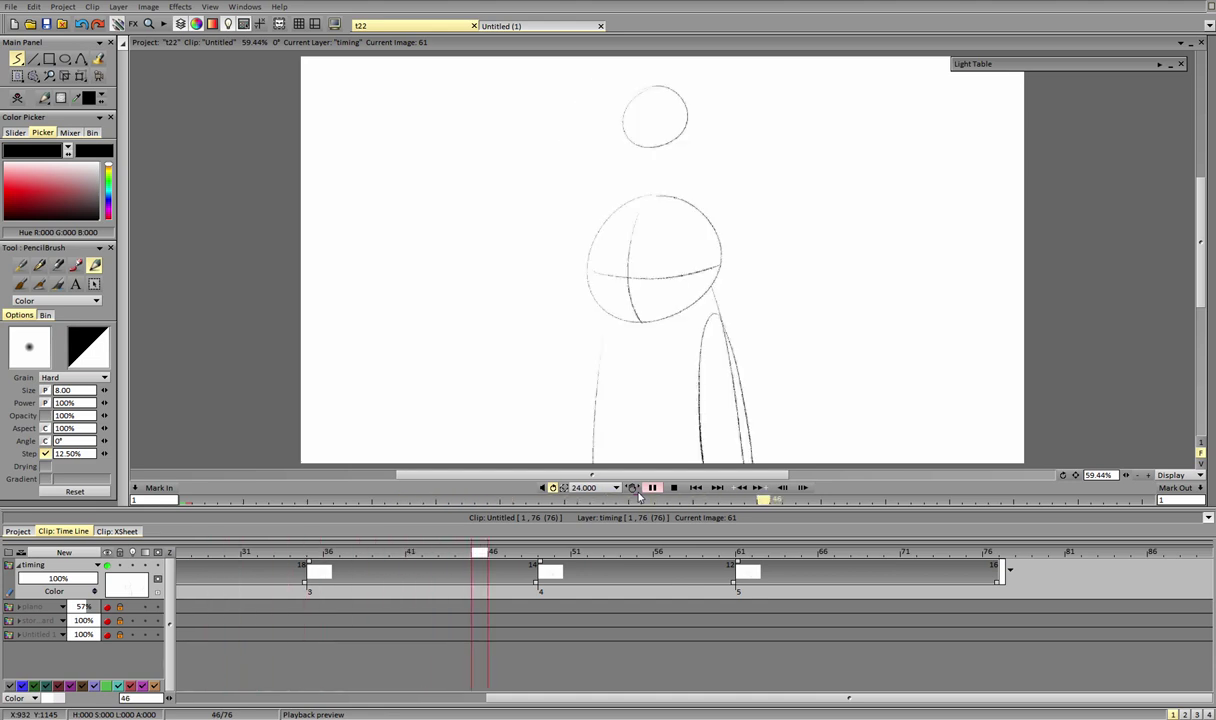
{"action": "left_click", "coordinate": [673, 488]}
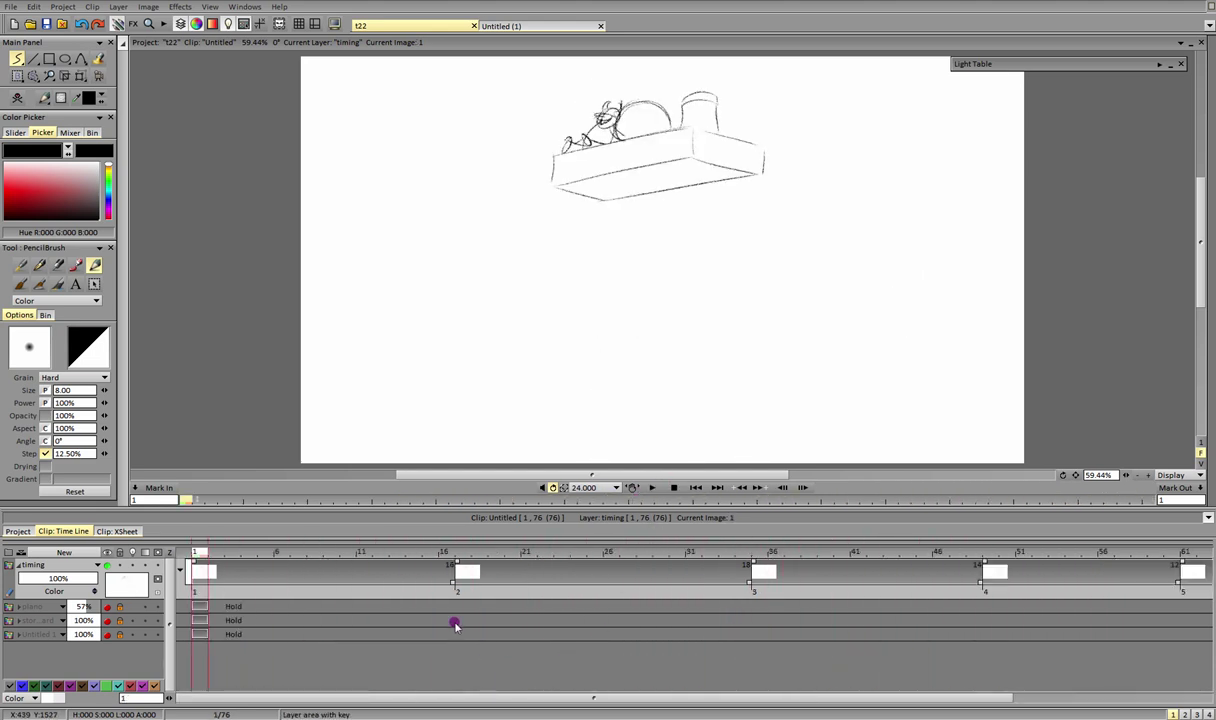
{"action": "mouse_move", "coordinate": [274, 553]}
{"action": "left_mouse_down"}
{"action": "mouse_move", "coordinate": [494, 570]}
{"action": "mouse_move", "coordinate": [228, 570]}
{"action": "mouse_move", "coordinate": [451, 580]}
{"action": "mouse_move", "coordinate": [535, 557]}
{"action": "mouse_move", "coordinate": [690, 557]}
{"action": "mouse_move", "coordinate": [432, 557]}
{"action": "mouse_move", "coordinate": [463, 557]}
{"action": "left_mouse_up"}
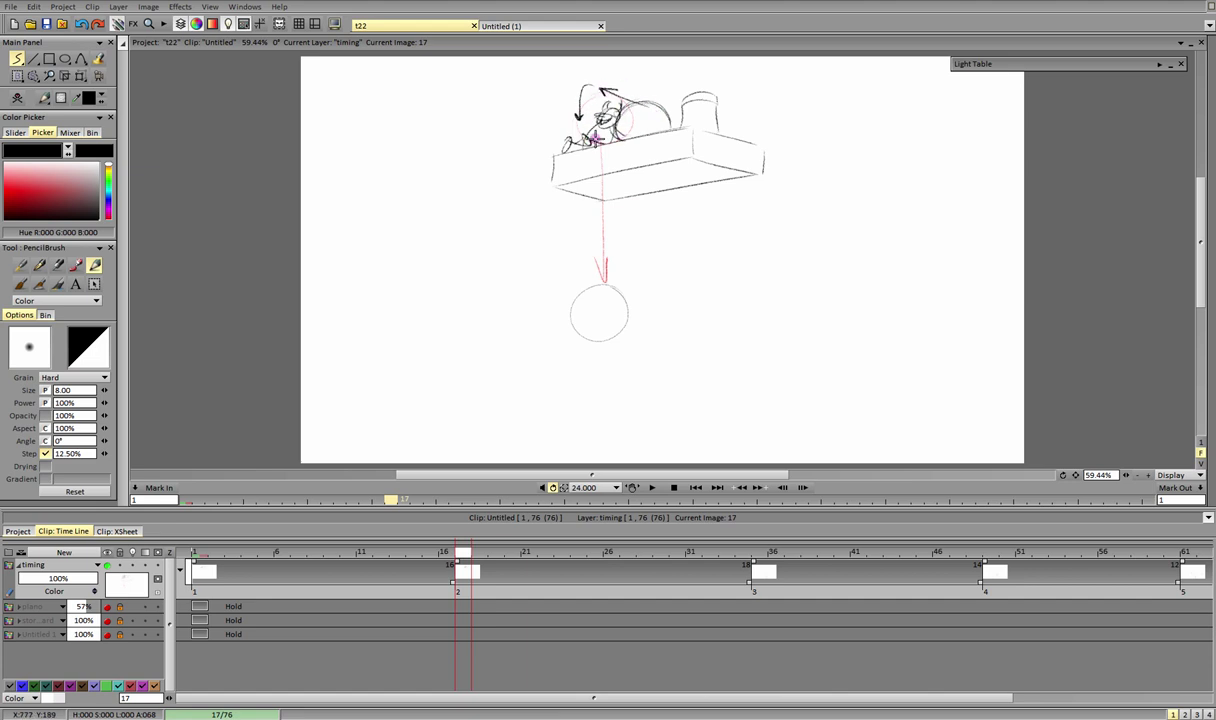
{"action": "left_click_drag", "start_coordinate": [464, 556], "coordinate": [760, 556]}
{"action": "left_click_drag", "start_coordinate": [670, 698], "coordinate": [755, 694]}
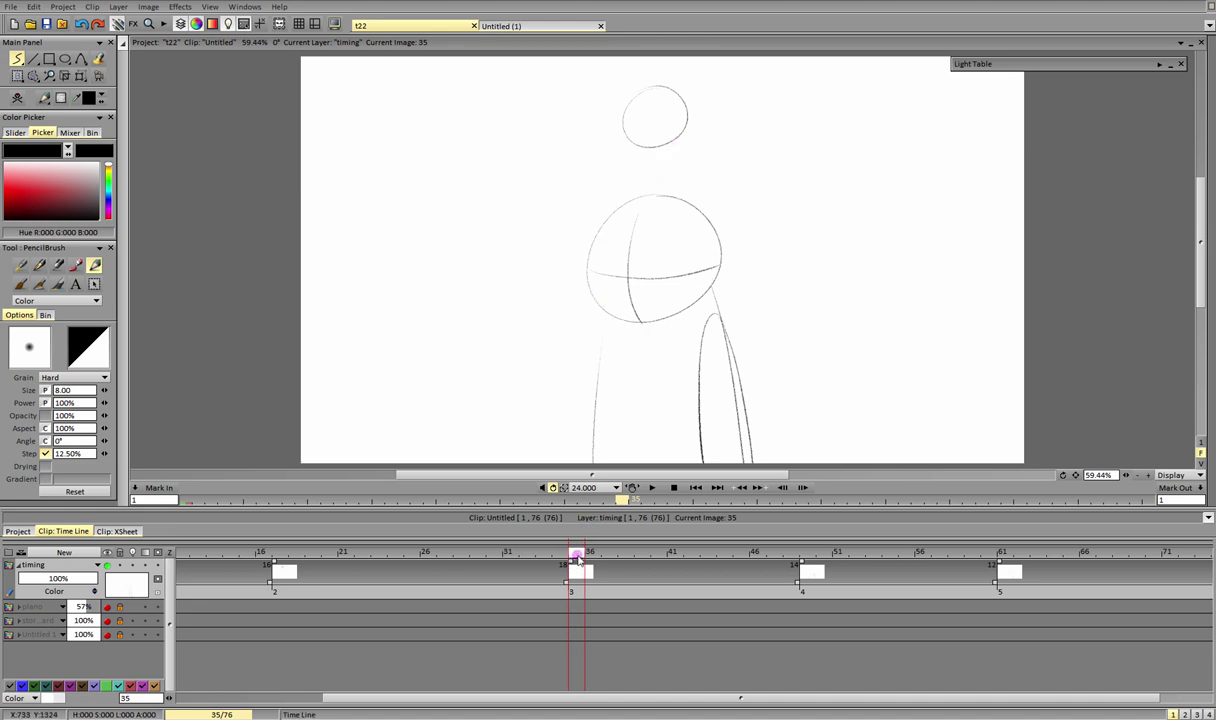
Step: Split the hold at image 39 of the timing layer into a new instance with the same drawing
{"action": "key", "text": "Right"}
{"action": "key", "text": "Right"}
{"action": "key", "text": "Right"}
{"action": "key", "text": "Right"}
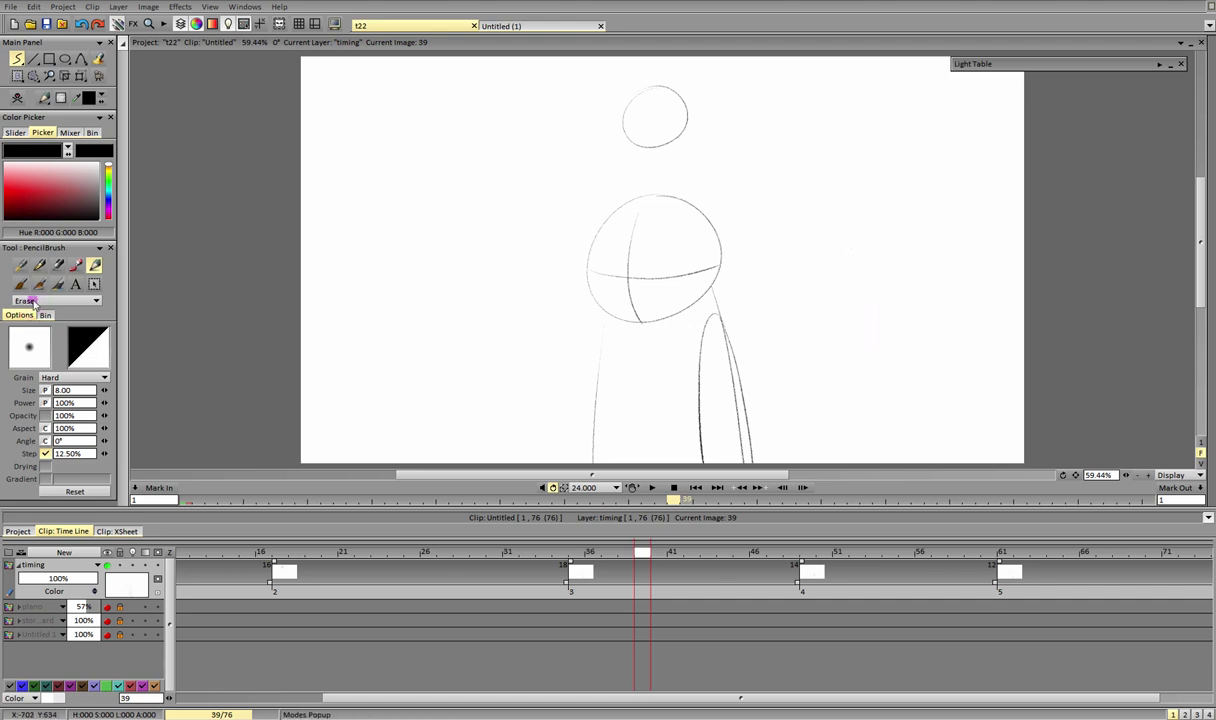
{"action": "left_click", "coordinate": [860, 247]}
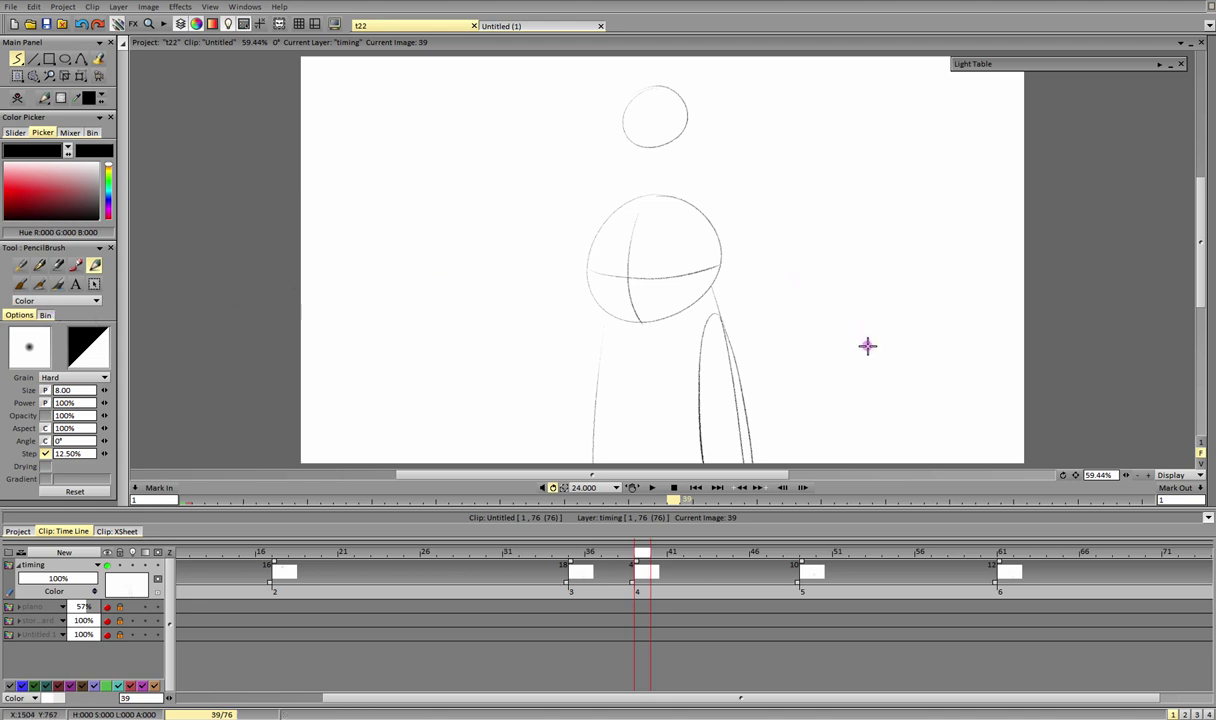
Step: Lasso and erase the ball above the head on image 35, clear the selection and return to freehand drawing
{"action": "left_click", "coordinate": [567, 565]}
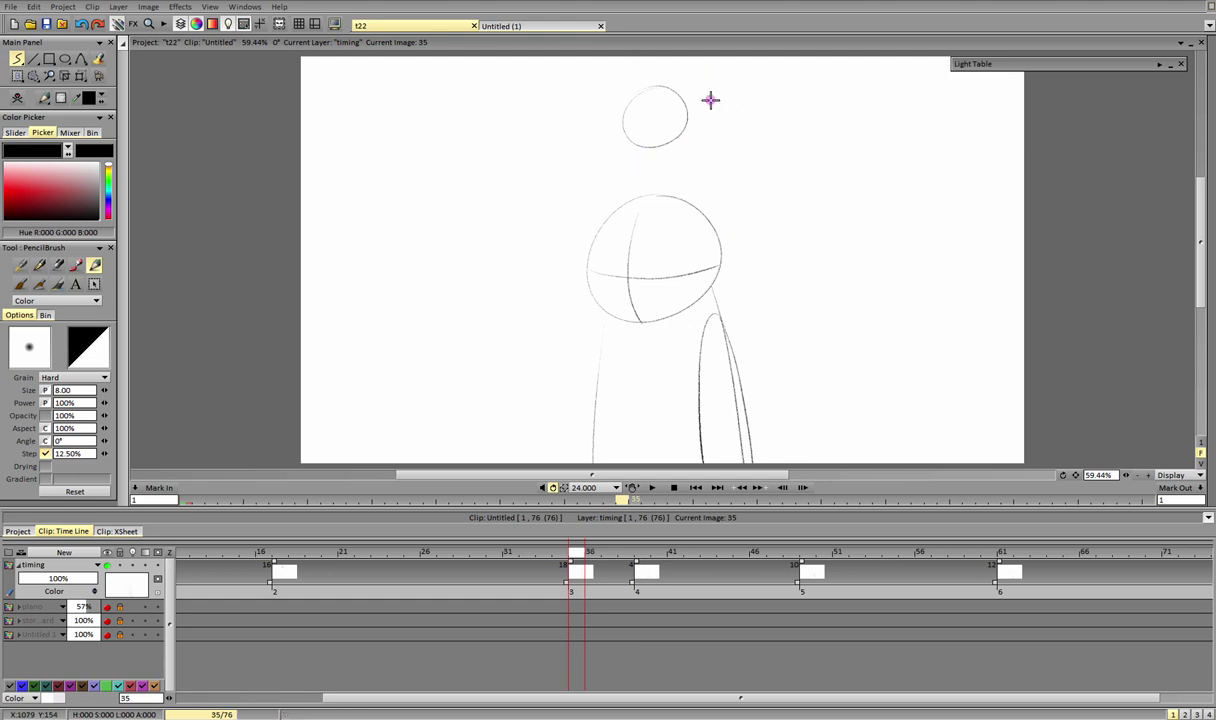
{"action": "left_click", "coordinate": [33, 75]}
{"action": "mouse_move", "coordinate": [562, 142]}
{"action": "left_mouse_down"}
{"action": "mouse_move", "coordinate": [692, 73]}
{"action": "mouse_move", "coordinate": [580, 158]}
{"action": "mouse_move", "coordinate": [564, 146]}
{"action": "left_mouse_up"}
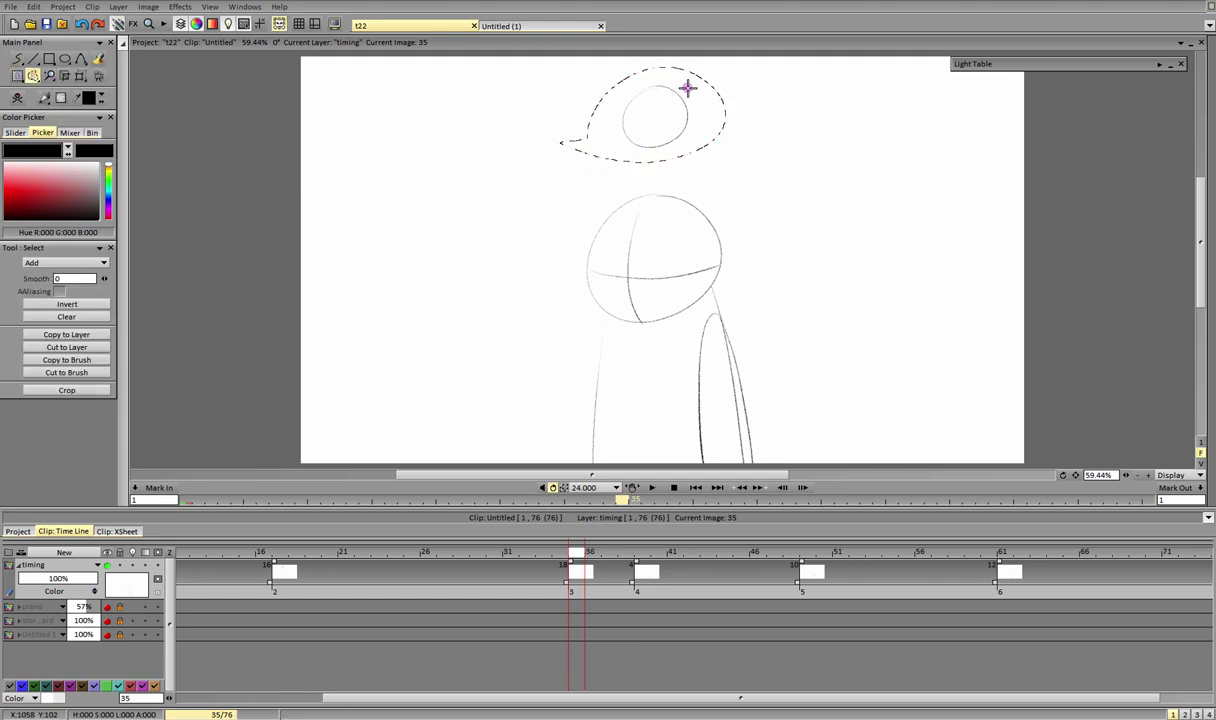
{"action": "left_click", "coordinate": [17, 97]}
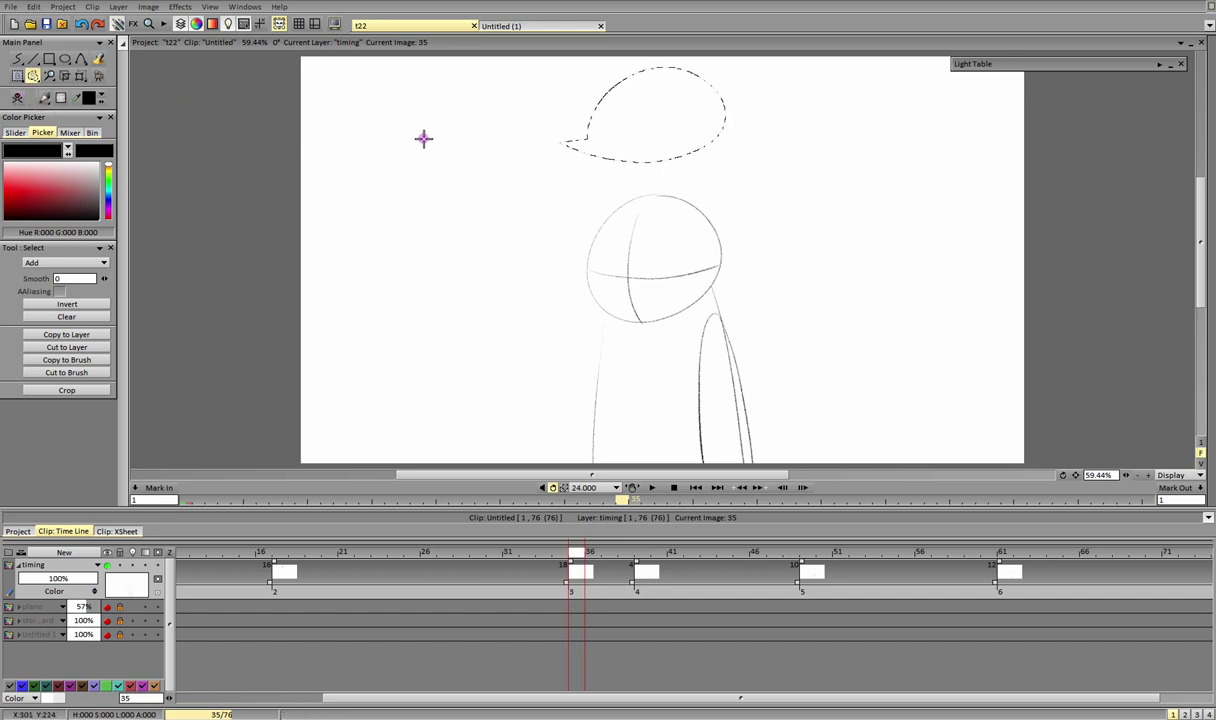
{"action": "key", "text": "ctrl+d"}
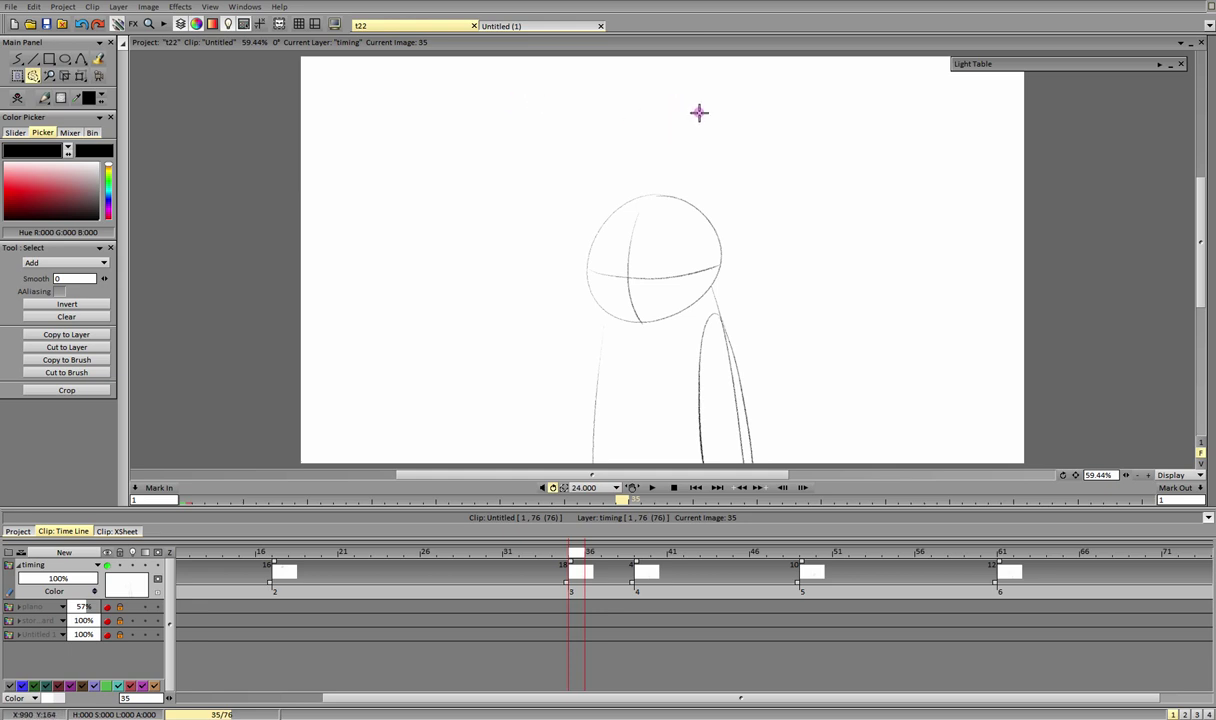
{"action": "mouse_move", "coordinate": [495, 100]}
{"action": "left_mouse_down"}
{"action": "mouse_move", "coordinate": [505, 152]}
{"action": "mouse_move", "coordinate": [521, 117]}
{"action": "left_mouse_up"}
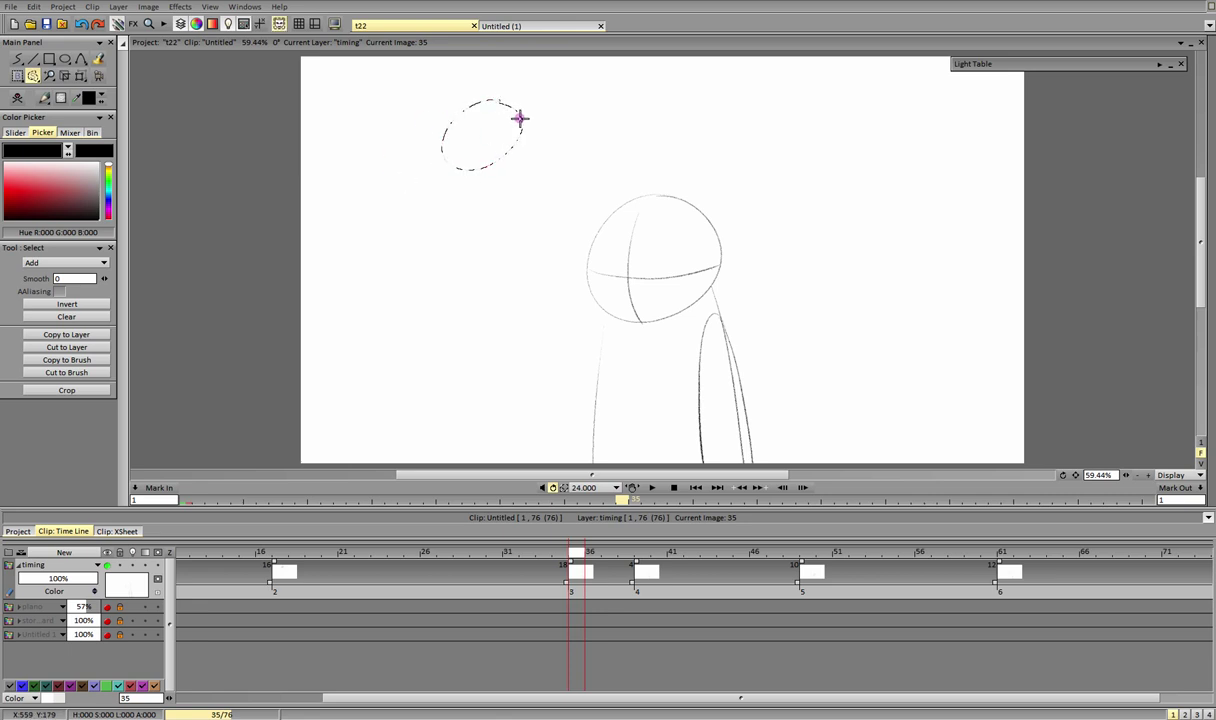
{"action": "left_click", "coordinate": [79, 317]}
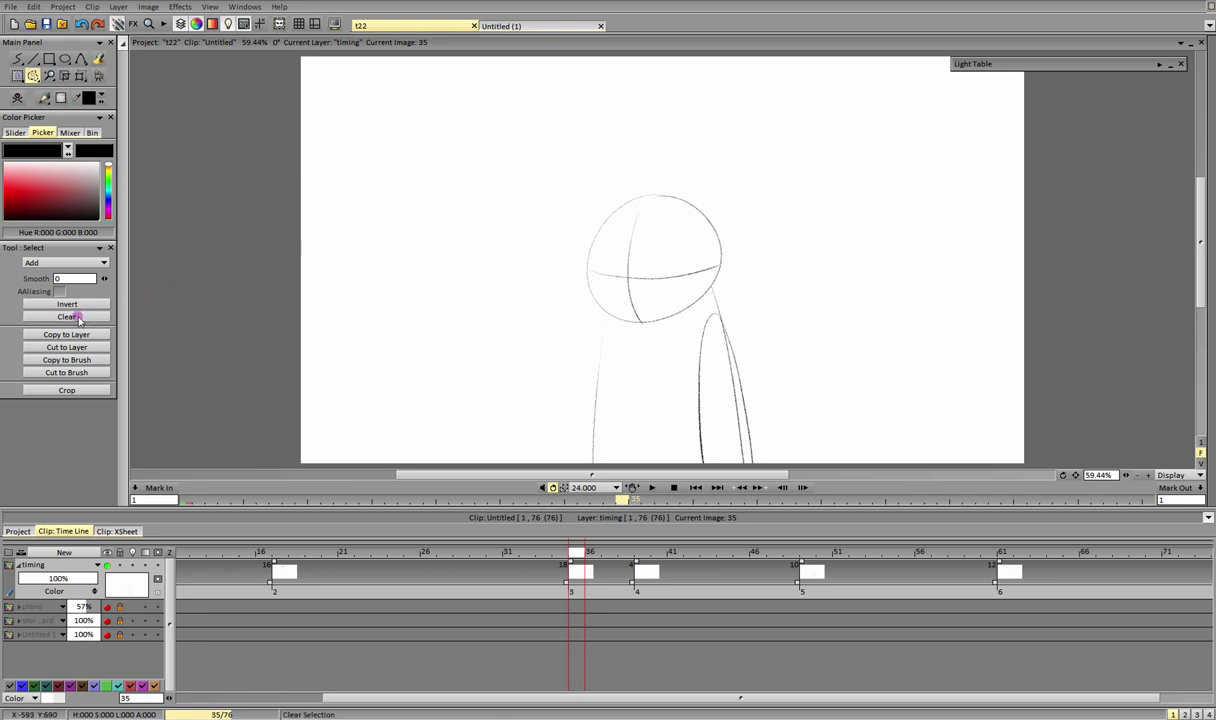
{"action": "left_click", "coordinate": [17, 58]}
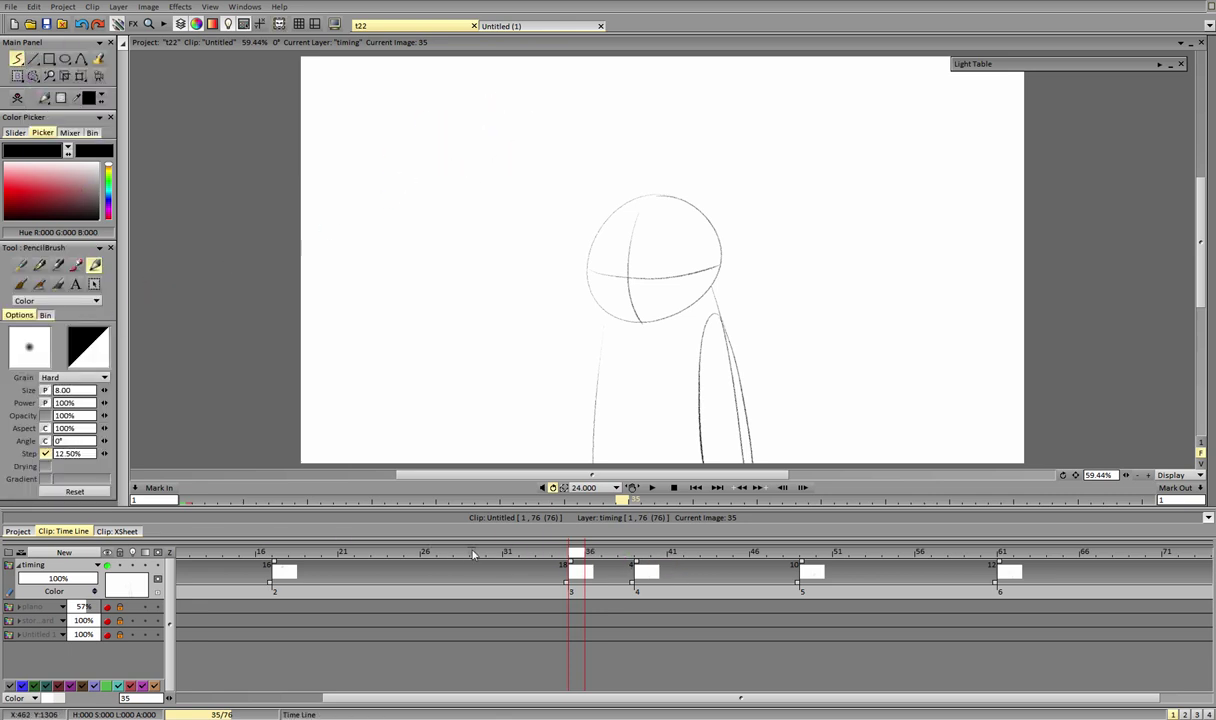
Step: Check the third panel on the storyboard layer, undo the stray stroke and redisplay the timing layer at image 35
{"action": "mouse_move", "coordinate": [475, 556]}
{"action": "left_mouse_down"}
{"action": "mouse_move", "coordinate": [559, 573]}
{"action": "mouse_move", "coordinate": [802, 567]}
{"action": "mouse_move", "coordinate": [565, 568]}
{"action": "mouse_move", "coordinate": [597, 565]}
{"action": "left_mouse_up"}
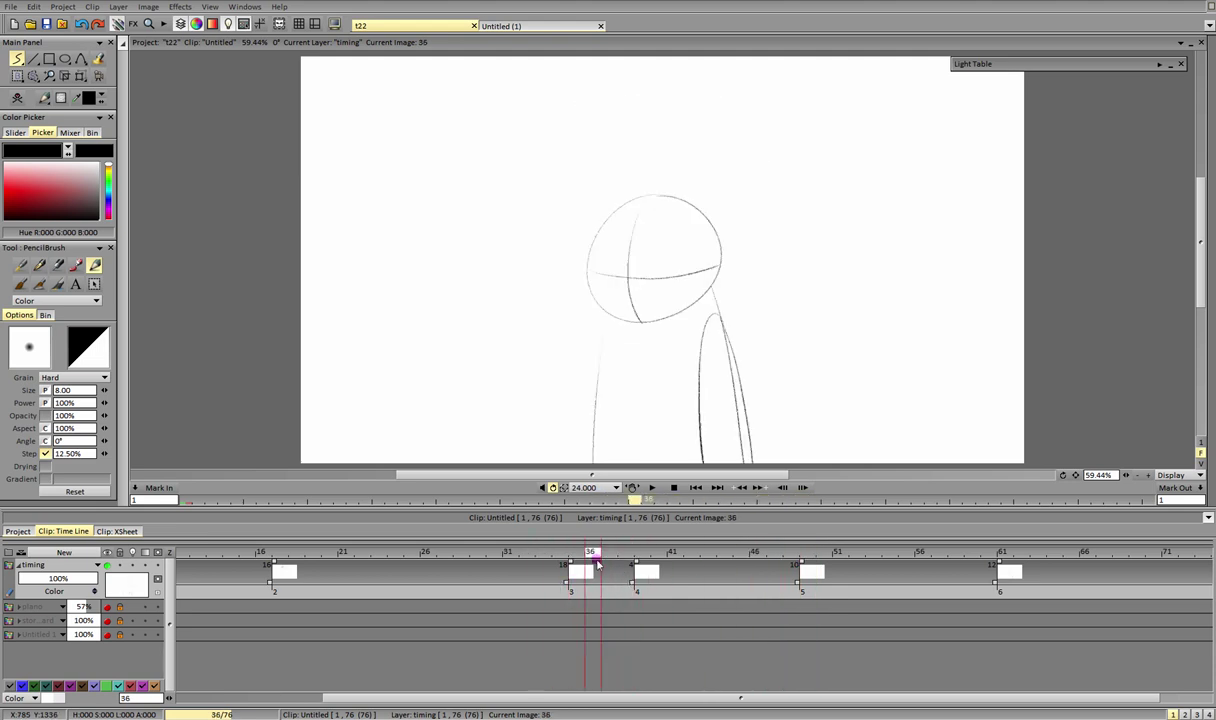
{"action": "left_click", "coordinate": [107, 565]}
{"action": "left_click", "coordinate": [107, 620]}
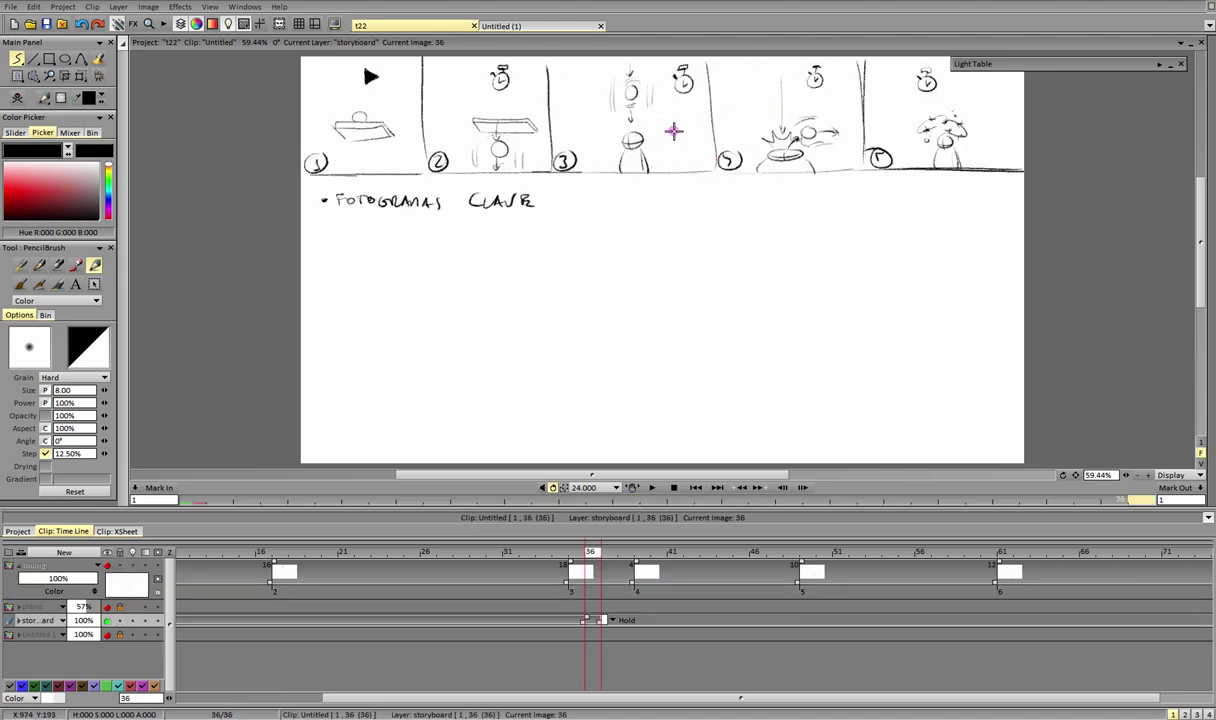
{"action": "mouse_move", "coordinate": [606, 62]}
{"action": "left_mouse_down"}
{"action": "mouse_move", "coordinate": [706, 114]}
{"action": "mouse_move", "coordinate": [627, 63]}
{"action": "left_mouse_up"}
{"action": "key", "text": "ctrl+z"}
{"action": "left_click", "coordinate": [572, 549]}
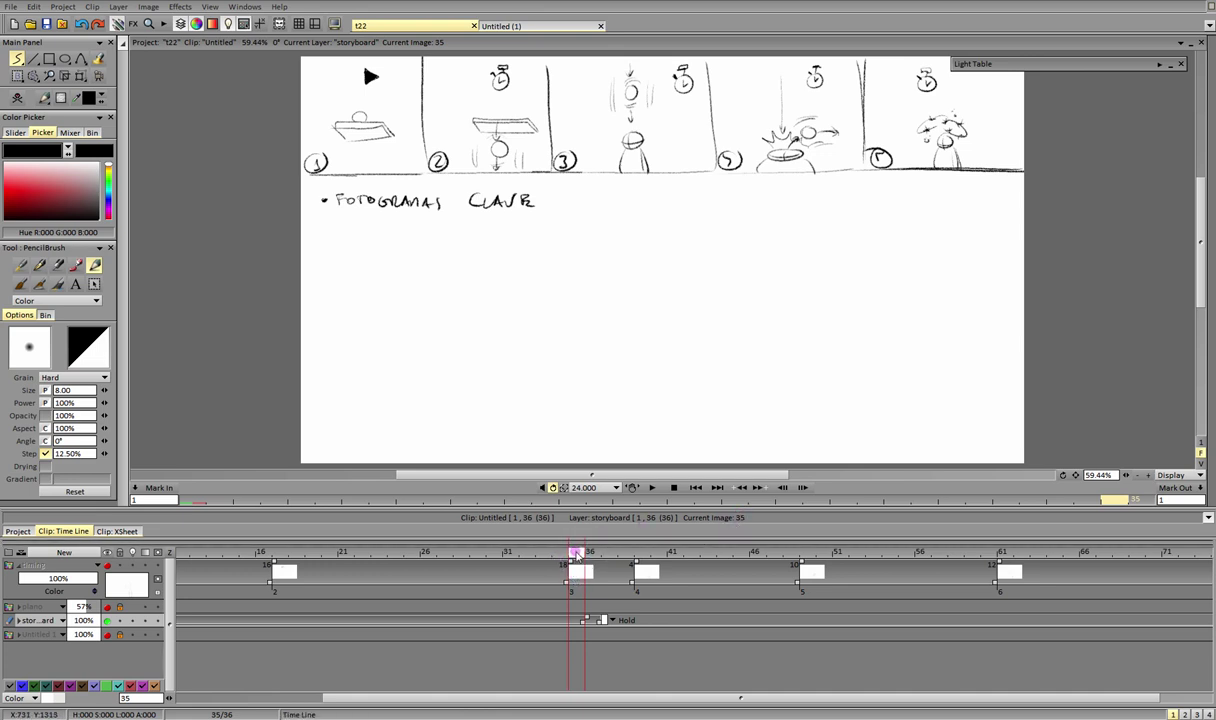
{"action": "left_click", "coordinate": [108, 620]}
{"action": "left_click", "coordinate": [108, 565]}
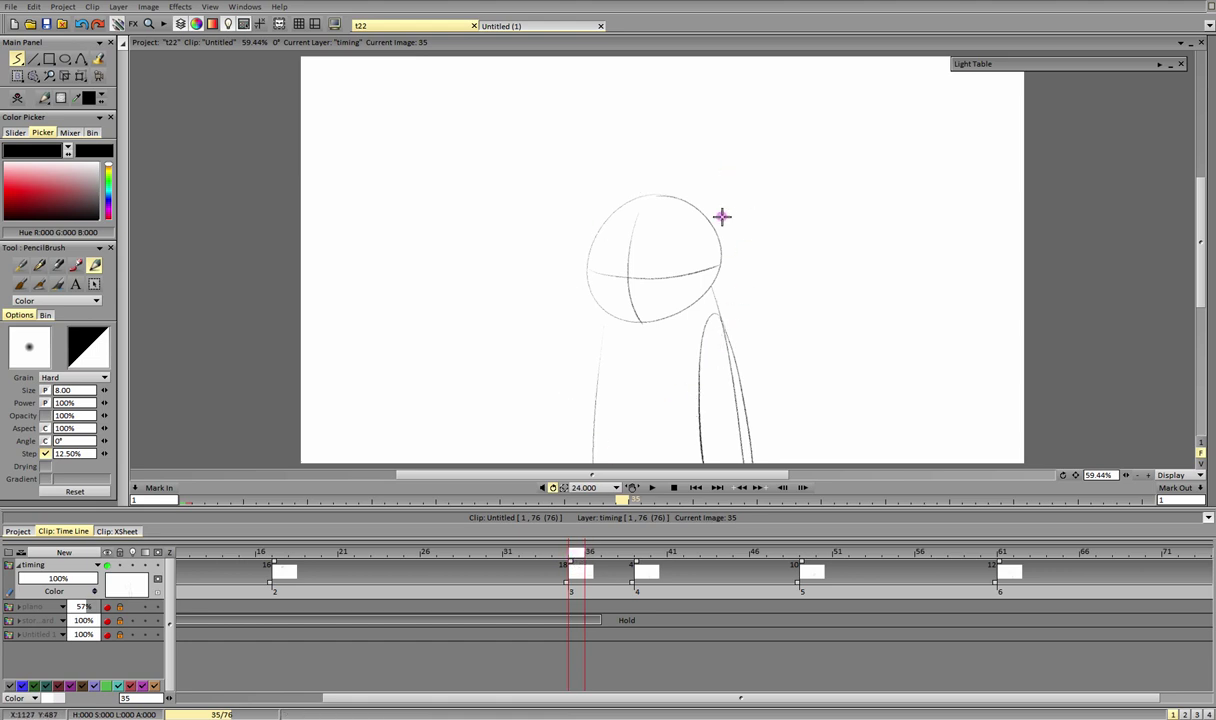
Step: Compare images 35 and 39, scrub to image 61 and play the animation to review the ball's entrance
{"action": "left_click_drag", "start_coordinate": [578, 553], "coordinate": [642, 553]}
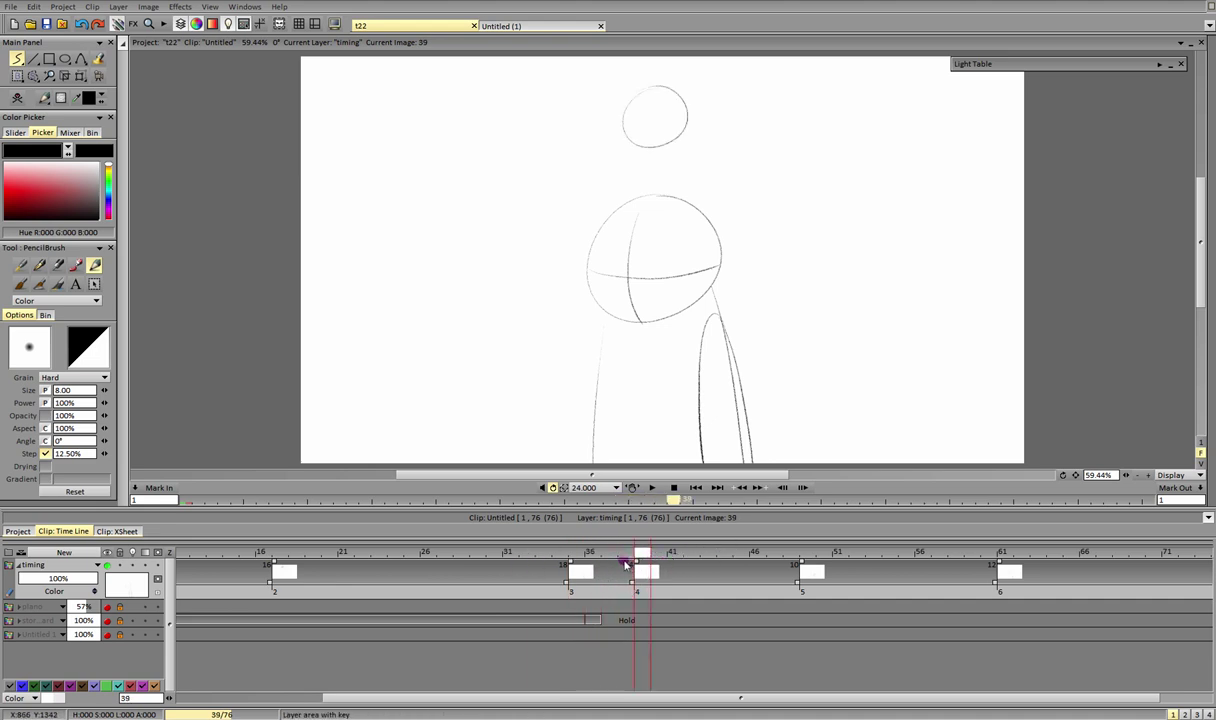
{"action": "left_click", "coordinate": [577, 551]}
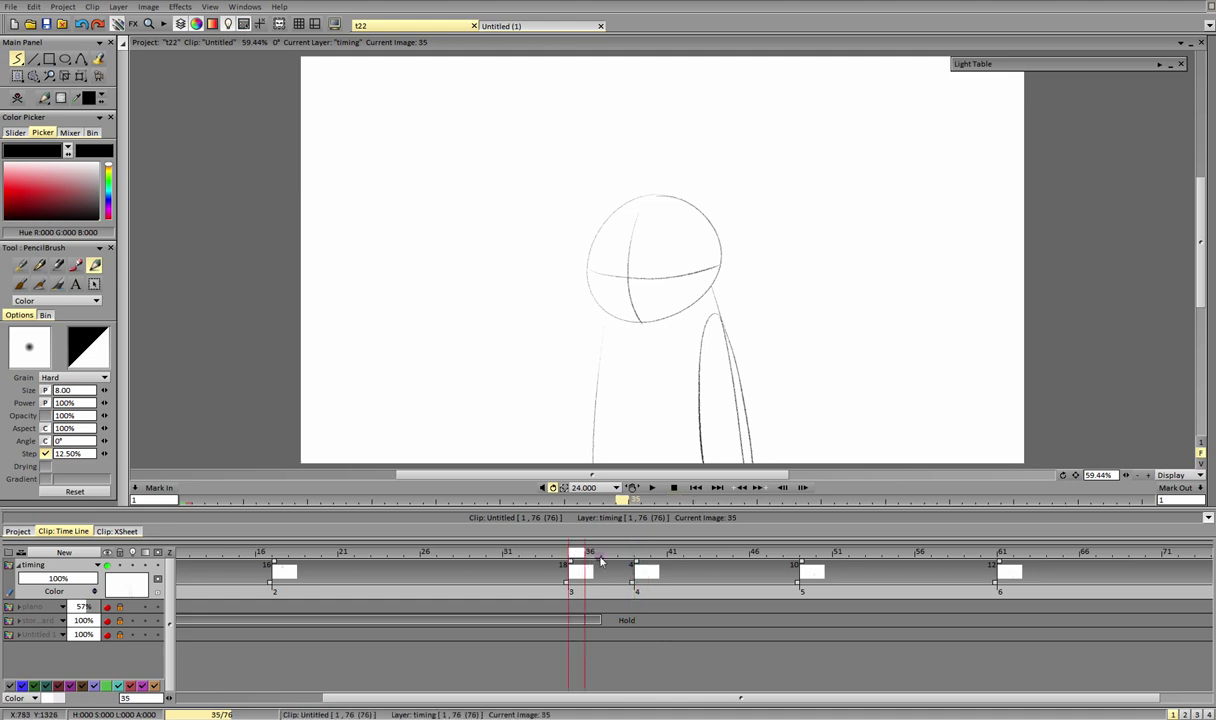
{"action": "left_click", "coordinate": [642, 551]}
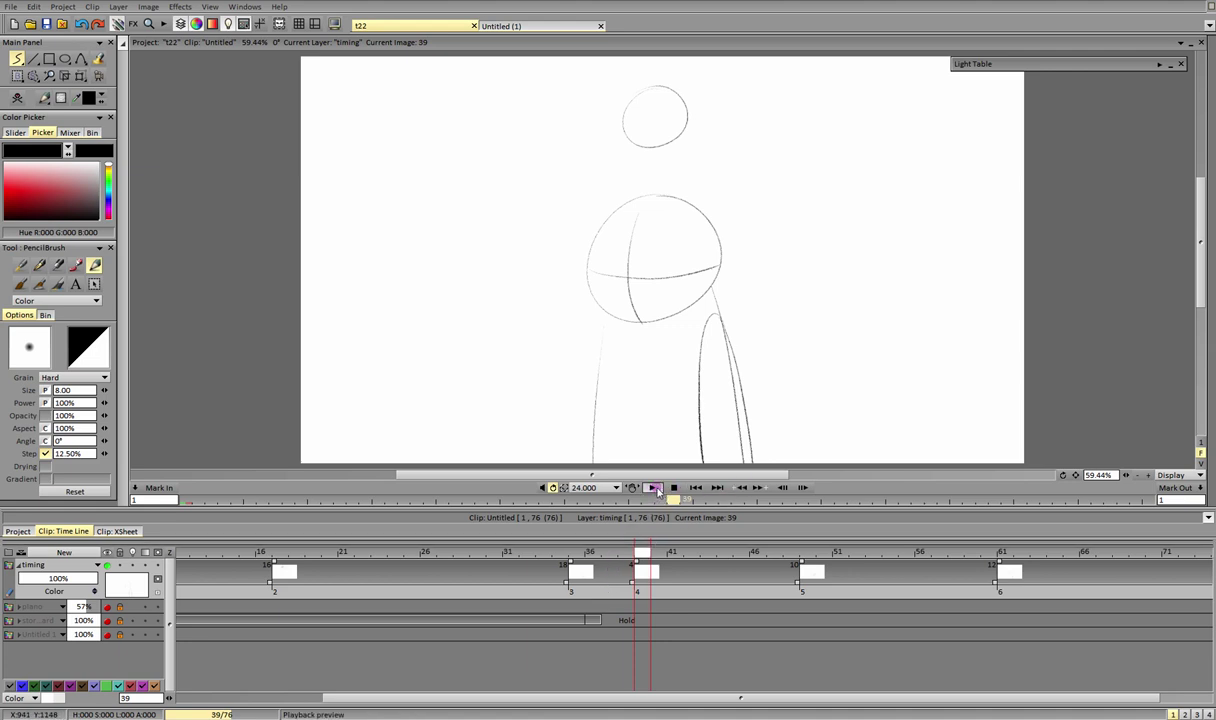
{"action": "left_click", "coordinate": [651, 488]}
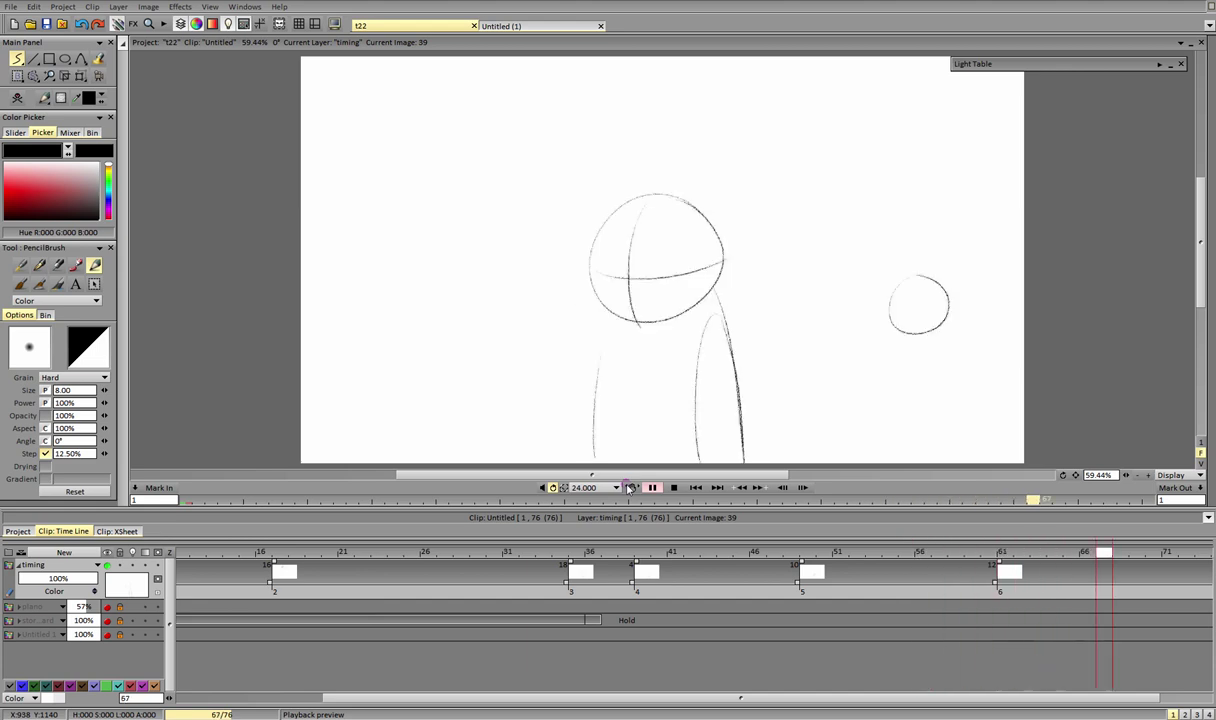
{"action": "left_click", "coordinate": [568, 556]}
{"action": "left_click_drag", "start_coordinate": [521, 555], "coordinate": [640, 555]}
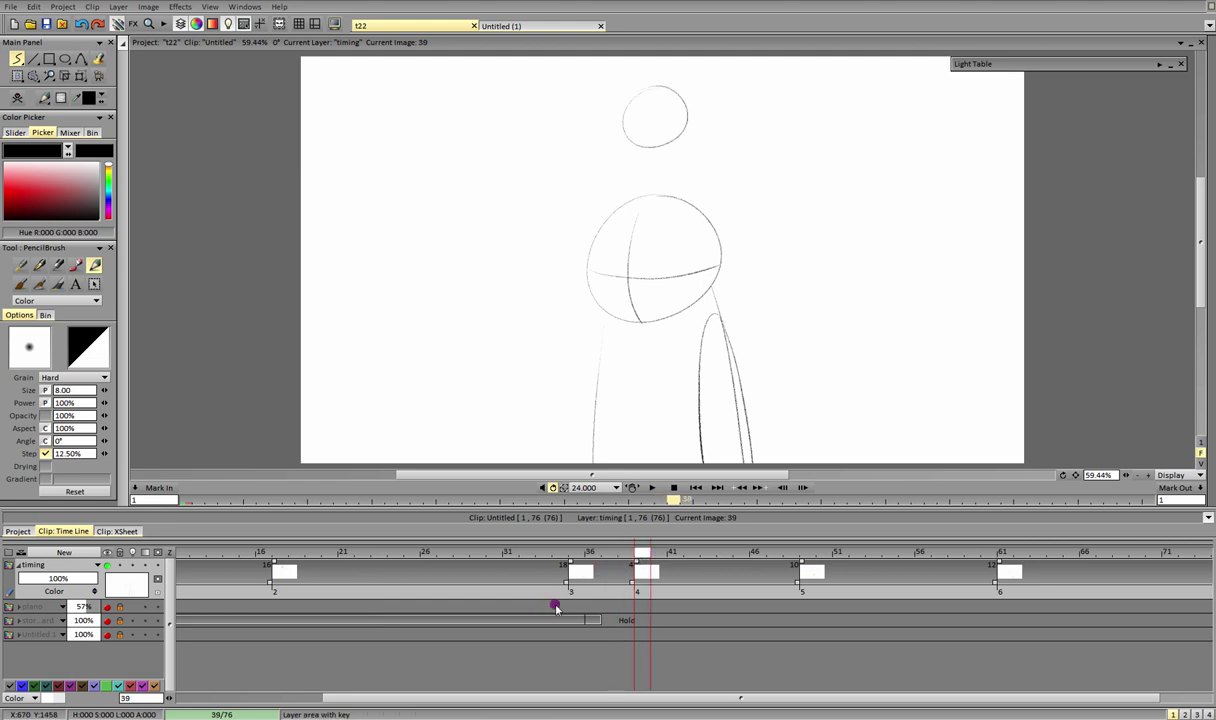
{"action": "left_click_drag", "start_coordinate": [583, 595], "coordinate": [1006, 542]}
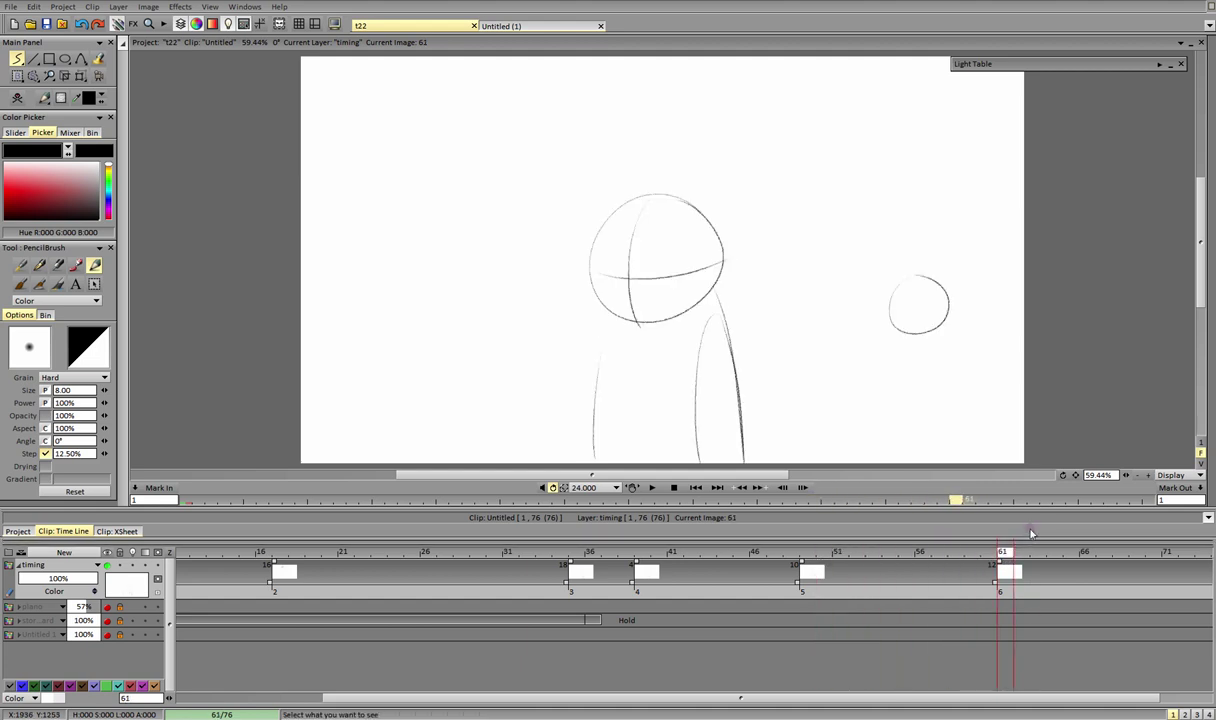
{"action": "left_click", "coordinate": [651, 488]}
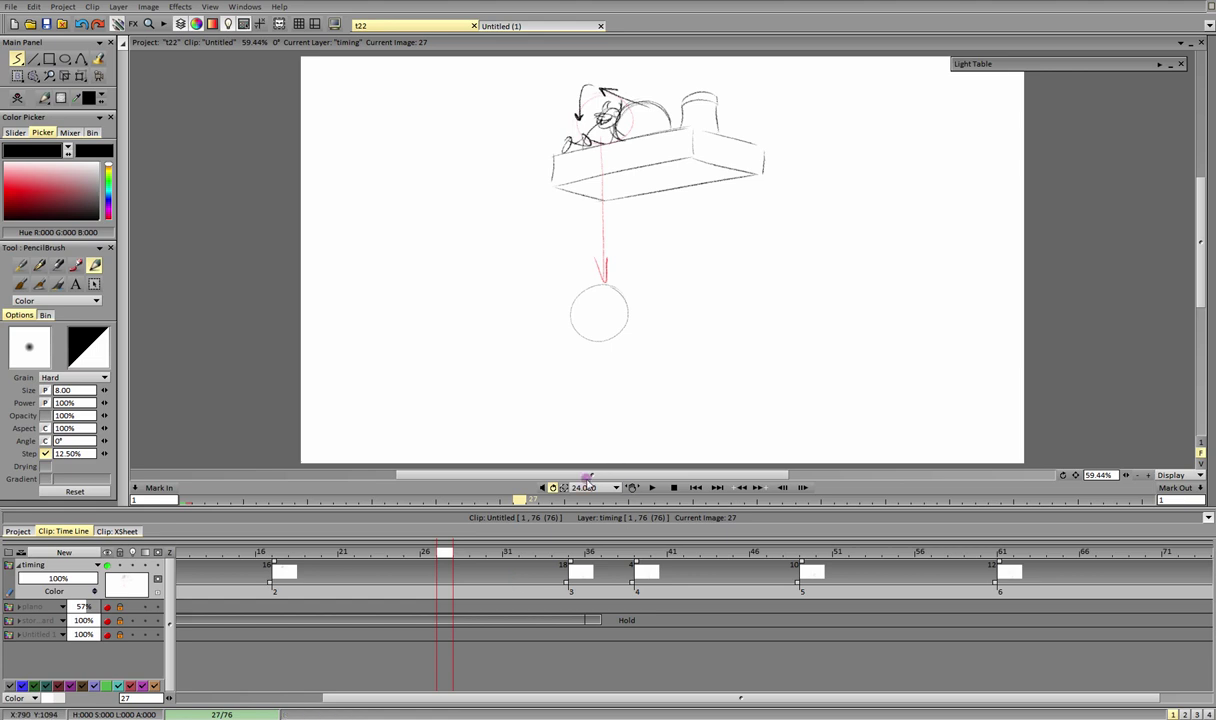
Step: Lengthen the hold on image 35 of the timing layer so the next drawing starts at image 41, and play the animation to review it
{"action": "left_click_drag", "start_coordinate": [530, 554], "coordinate": [575, 556]}
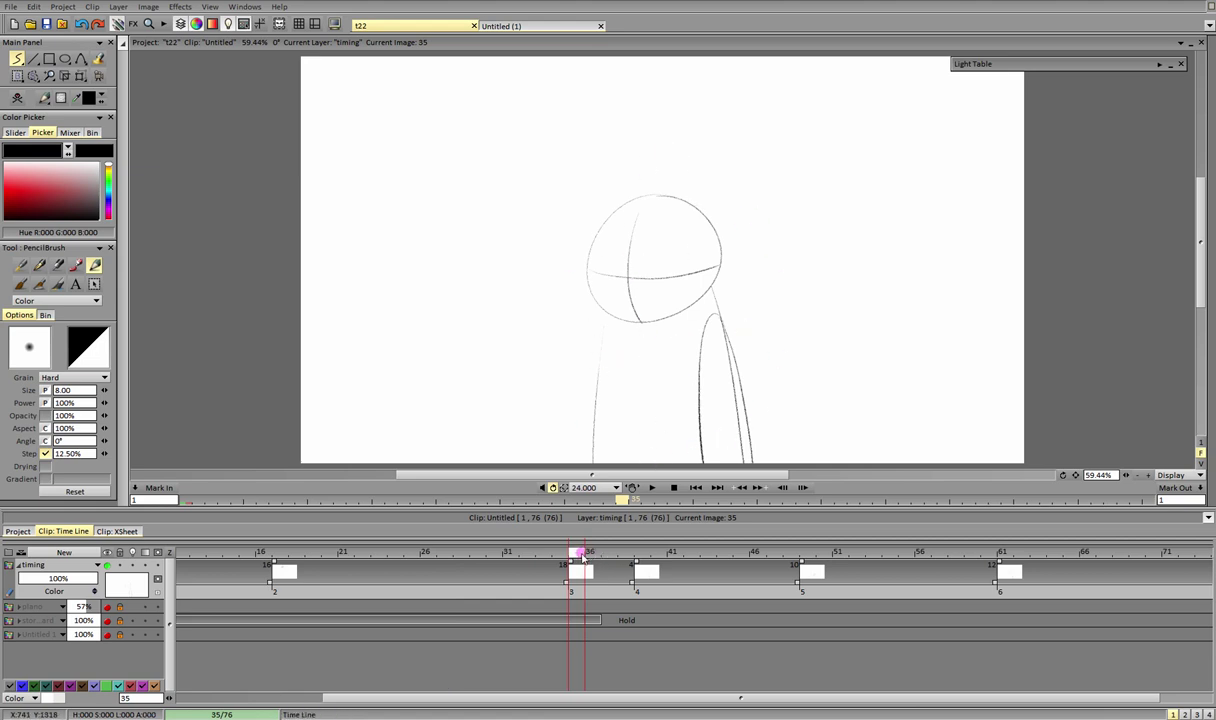
{"action": "mouse_move", "coordinate": [582, 553]}
{"action": "left_mouse_down"}
{"action": "mouse_move", "coordinate": [642, 553]}
{"action": "mouse_move", "coordinate": [604, 557]}
{"action": "mouse_move", "coordinate": [646, 561]}
{"action": "mouse_move", "coordinate": [604, 573]}
{"action": "mouse_move", "coordinate": [684, 590]}
{"action": "mouse_move", "coordinate": [665, 590]}
{"action": "left_mouse_up"}
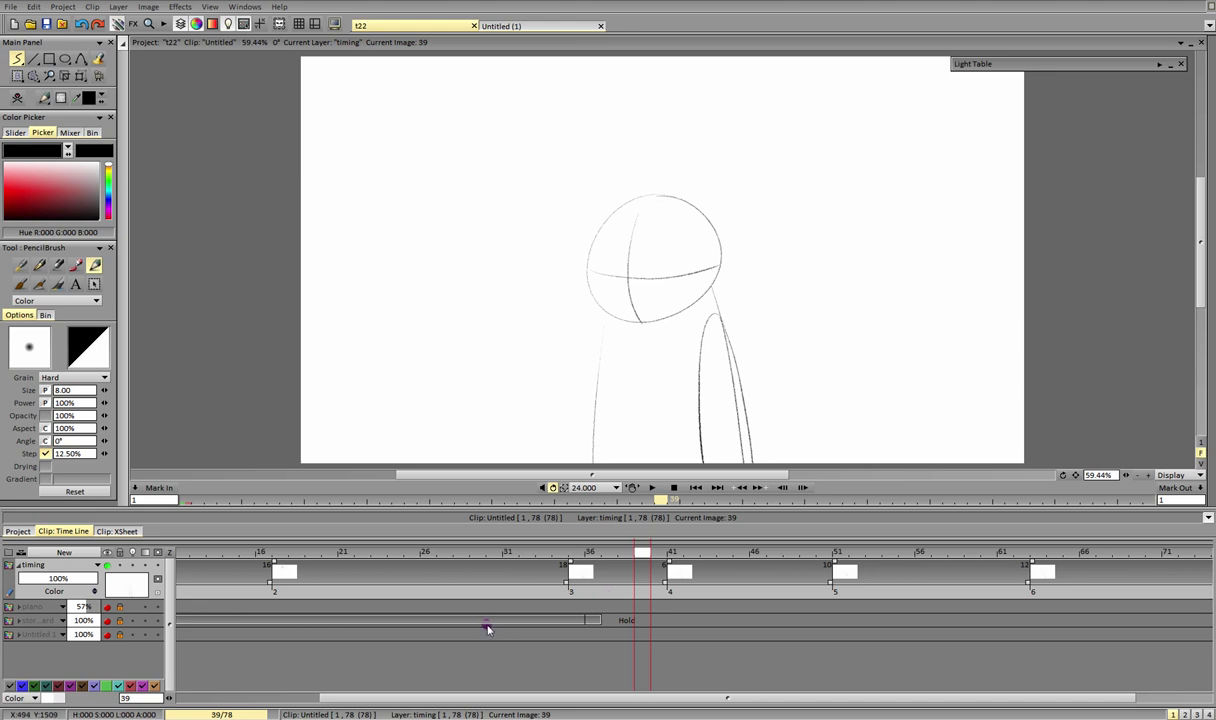
{"action": "left_click", "coordinate": [652, 487]}
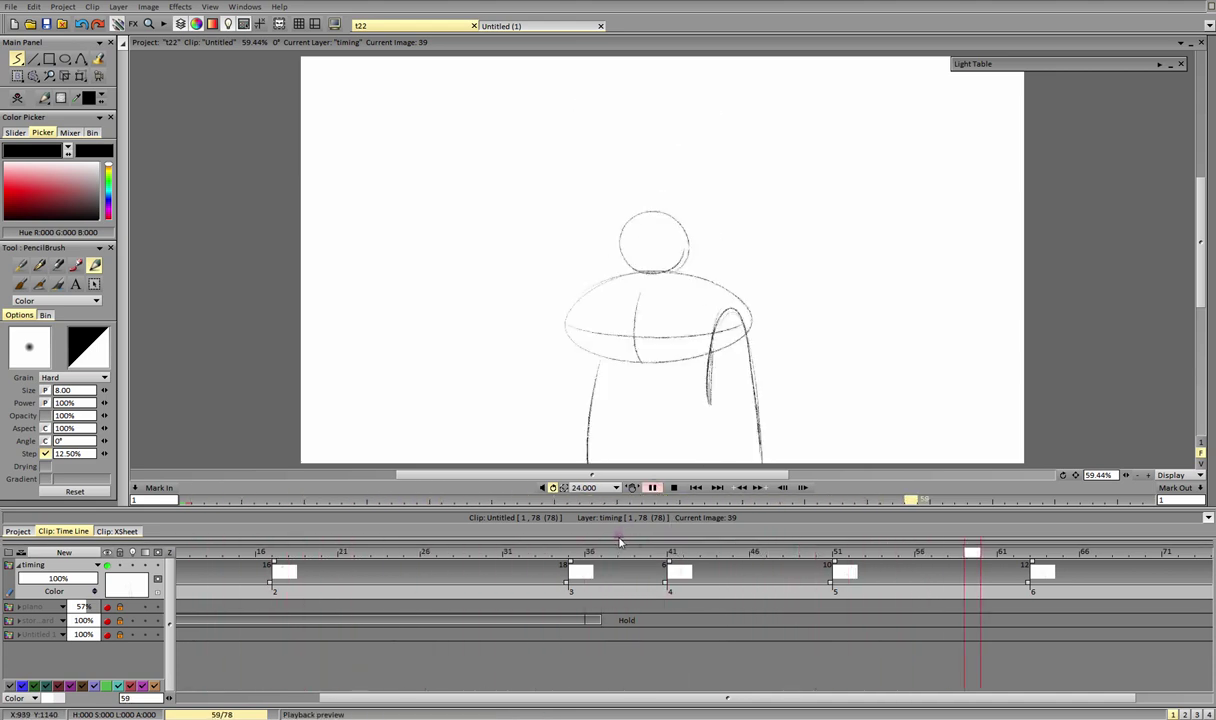
{"action": "left_click", "coordinate": [614, 569]}
Step: Try sketching the ball's lower edge entering at the top of the frame on image 41, and undo it
{"action": "left_click_drag", "start_coordinate": [546, 697], "coordinate": [687, 697]}
{"action": "mouse_move", "coordinate": [638, 583]}
{"action": "left_mouse_down"}
{"action": "mouse_move", "coordinate": [524, 587]}
{"action": "mouse_move", "coordinate": [587, 553]}
{"action": "mouse_move", "coordinate": [648, 553]}
{"action": "left_mouse_up"}
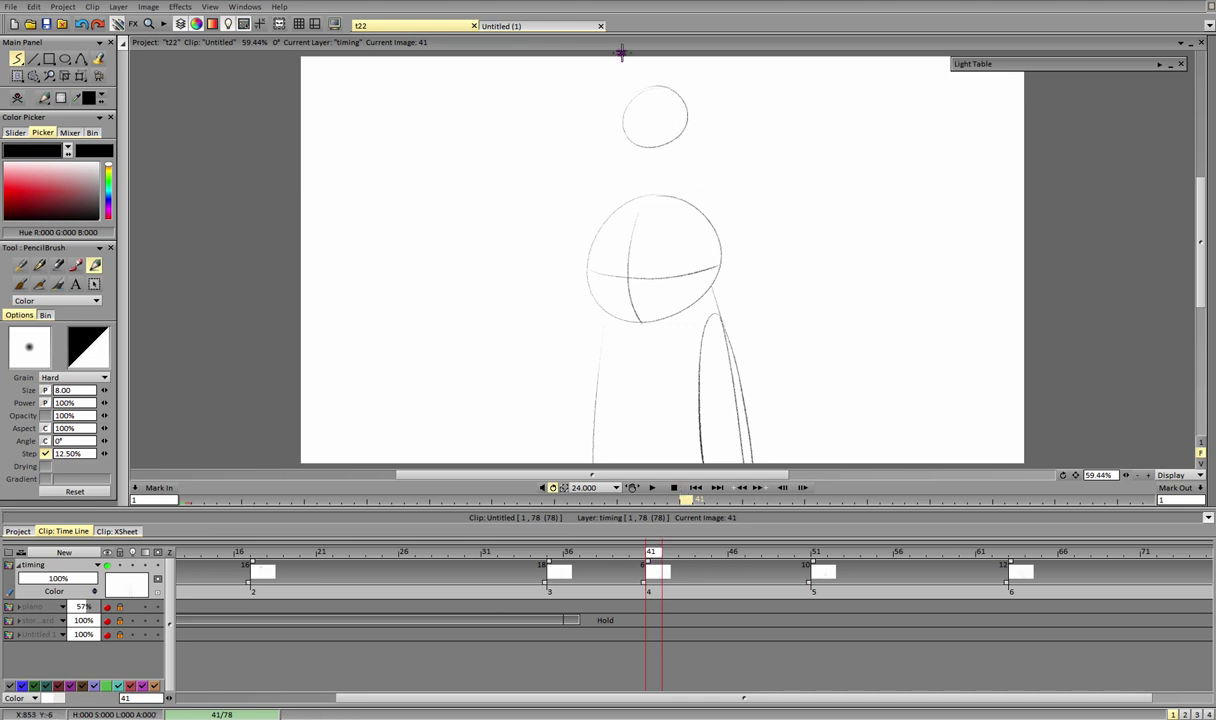
{"action": "left_click_drag", "start_coordinate": [621, 49], "coordinate": [672, 63]}
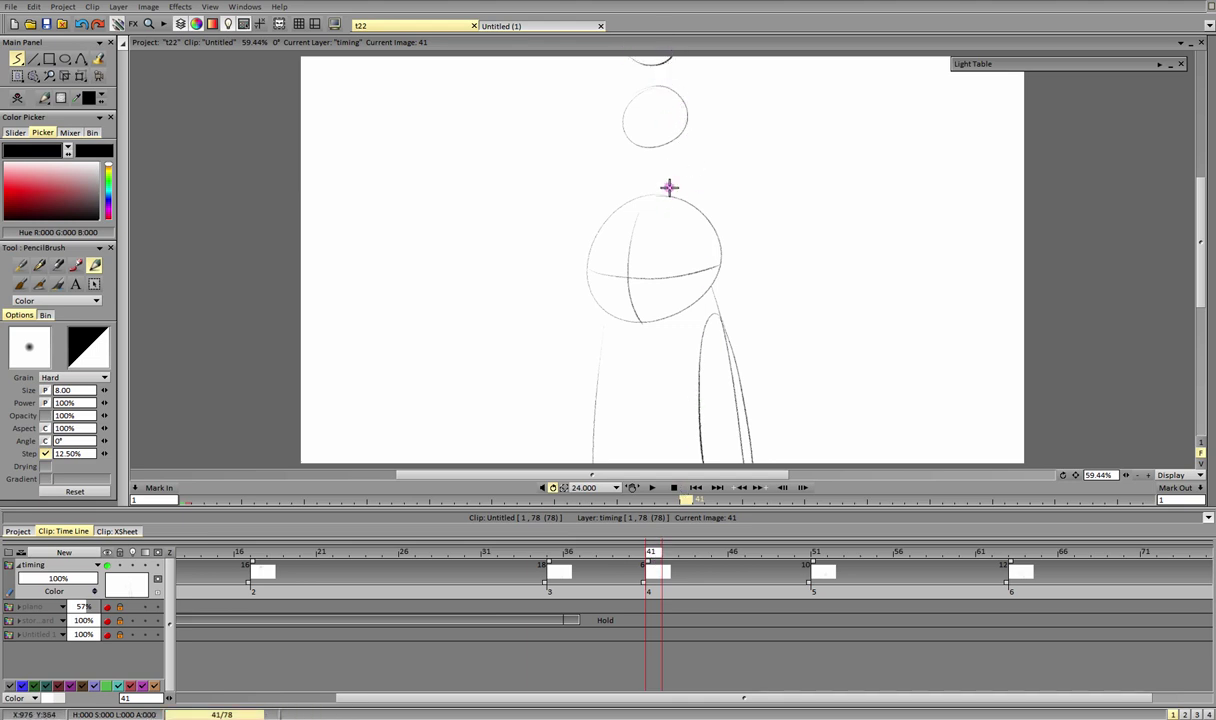
{"action": "key", "text": "ctrl+z"}
Step: Review from image 1 to image 17, lock the timing layer and reduce its opacity to 55%
{"action": "mouse_move", "coordinate": [660, 699]}
{"action": "left_mouse_down"}
{"action": "mouse_move", "coordinate": [749, 698]}
{"action": "mouse_move", "coordinate": [530, 714]}
{"action": "mouse_move", "coordinate": [450, 700]}
{"action": "left_mouse_up"}
{"action": "left_click", "coordinate": [196, 552]}
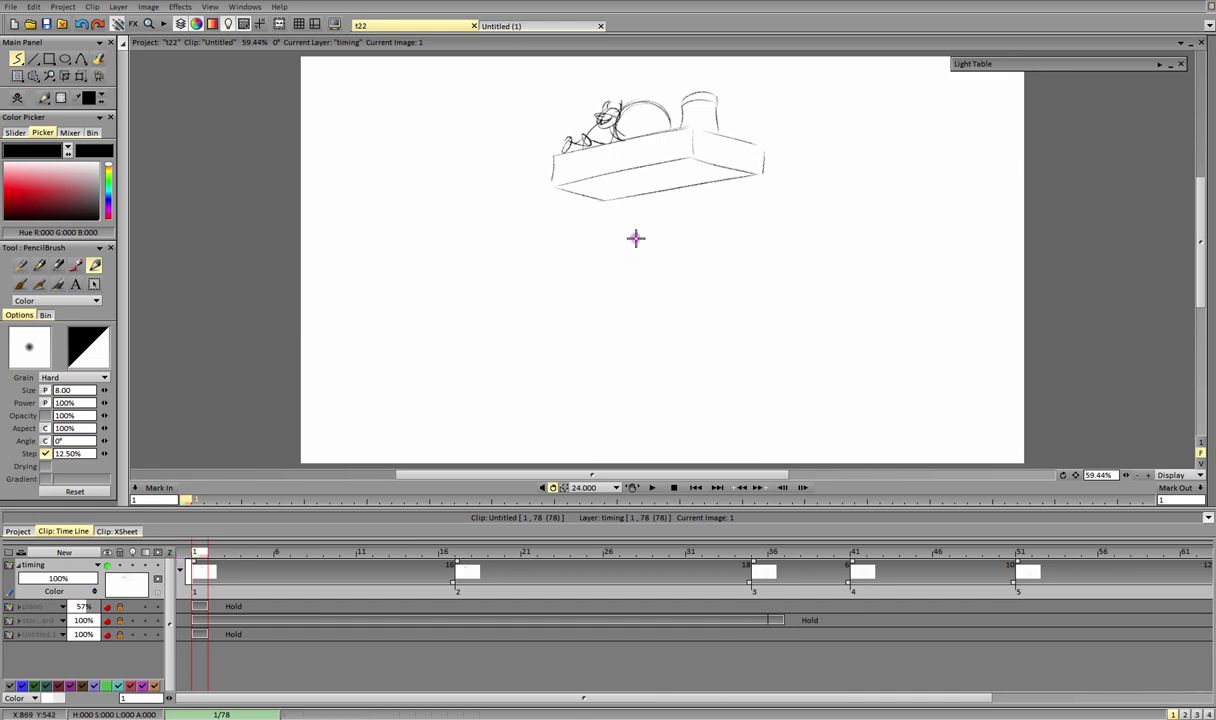
{"action": "left_click_drag", "start_coordinate": [408, 562], "coordinate": [462, 556]}
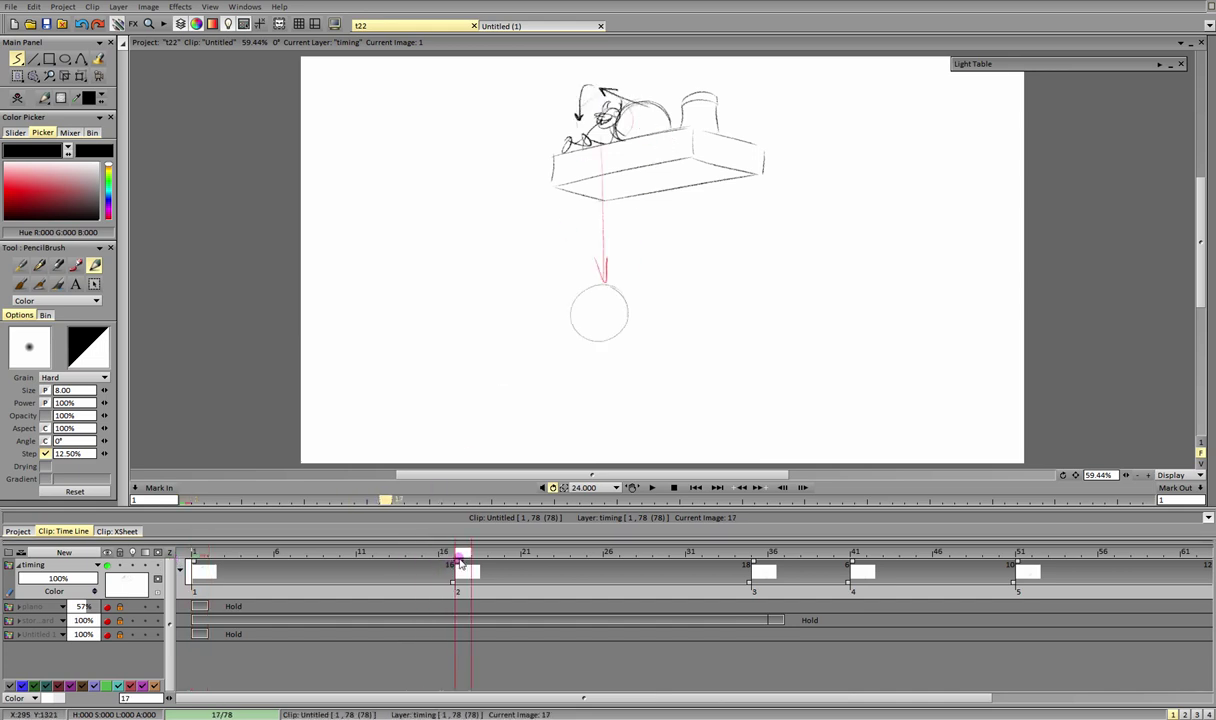
{"action": "left_click", "coordinate": [127, 565]}
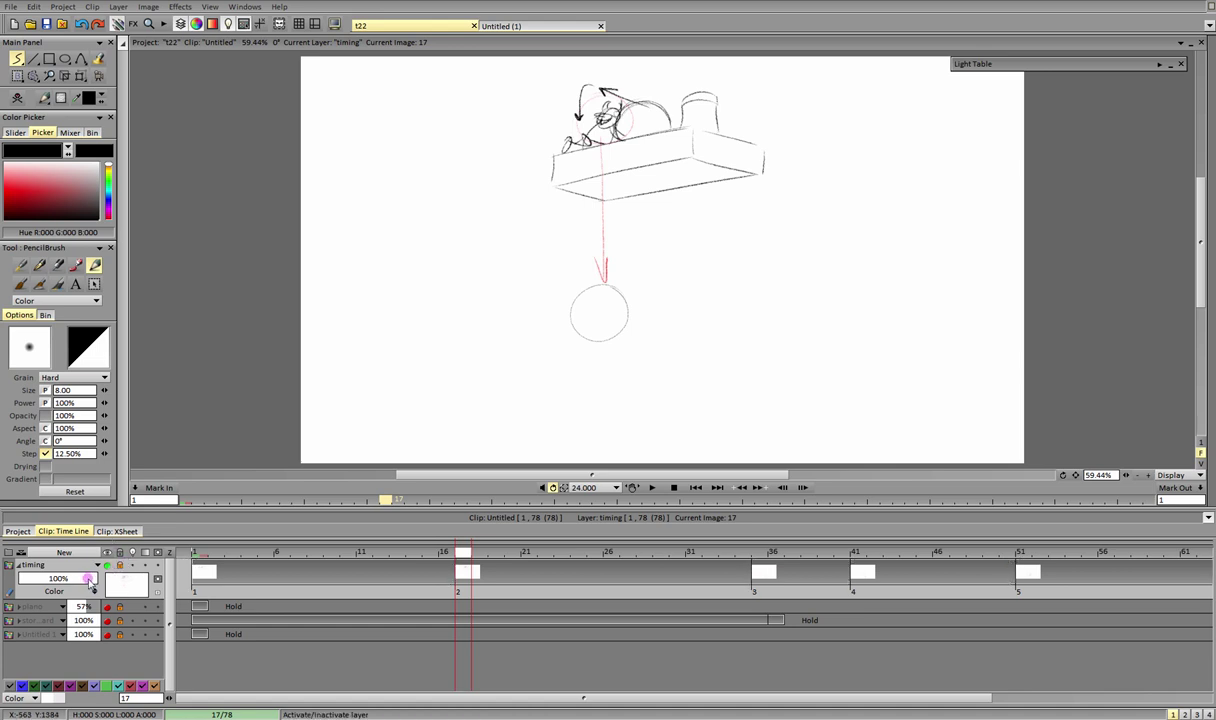
{"action": "left_click_drag", "start_coordinate": [90, 580], "coordinate": [55, 578]}
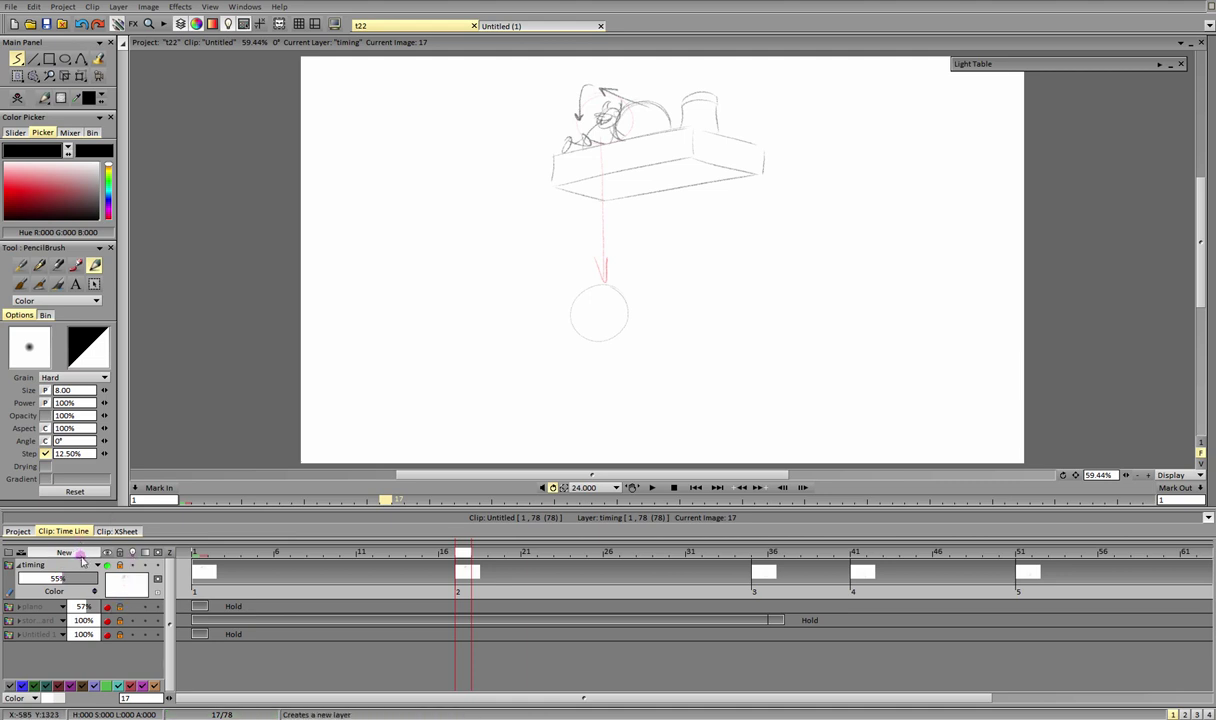
Step: Create an Animation layer named bola above the timing layer, with Post Behaviour set to Hold
{"action": "left_click", "coordinate": [64, 552]}
{"action": "left_click", "coordinate": [648, 383]}
{"action": "left_click", "coordinate": [662, 395]}
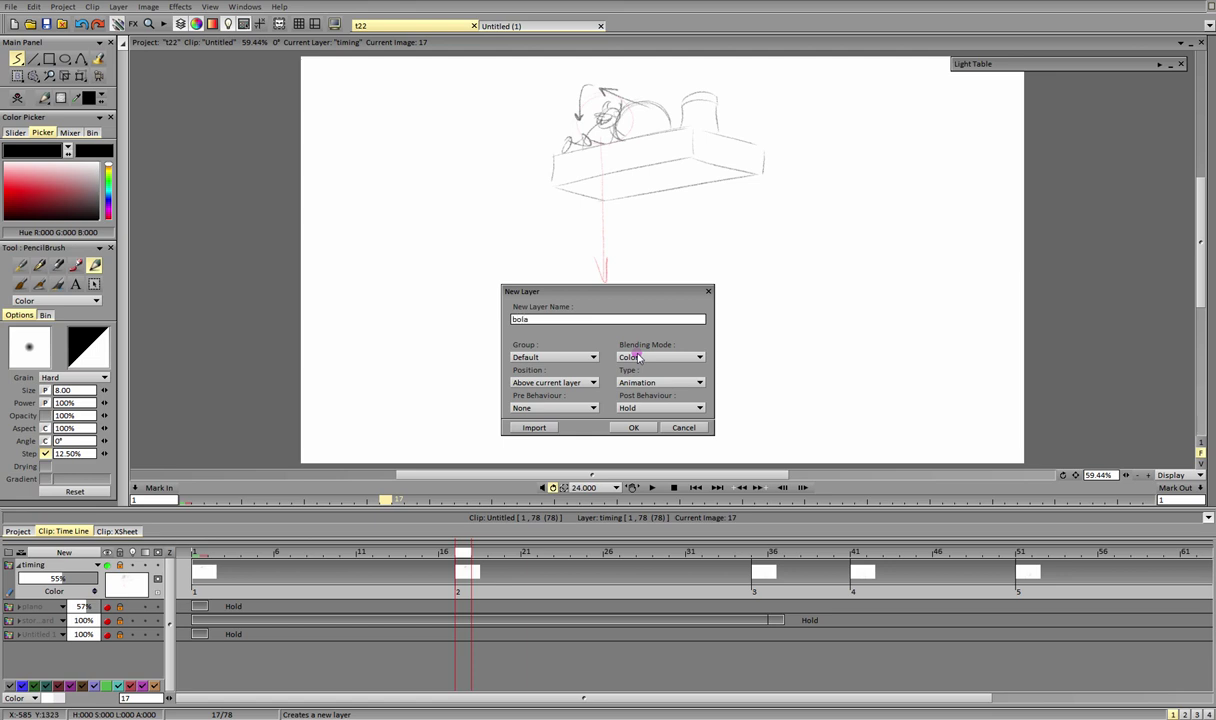
{"action": "left_click", "coordinate": [630, 427]}
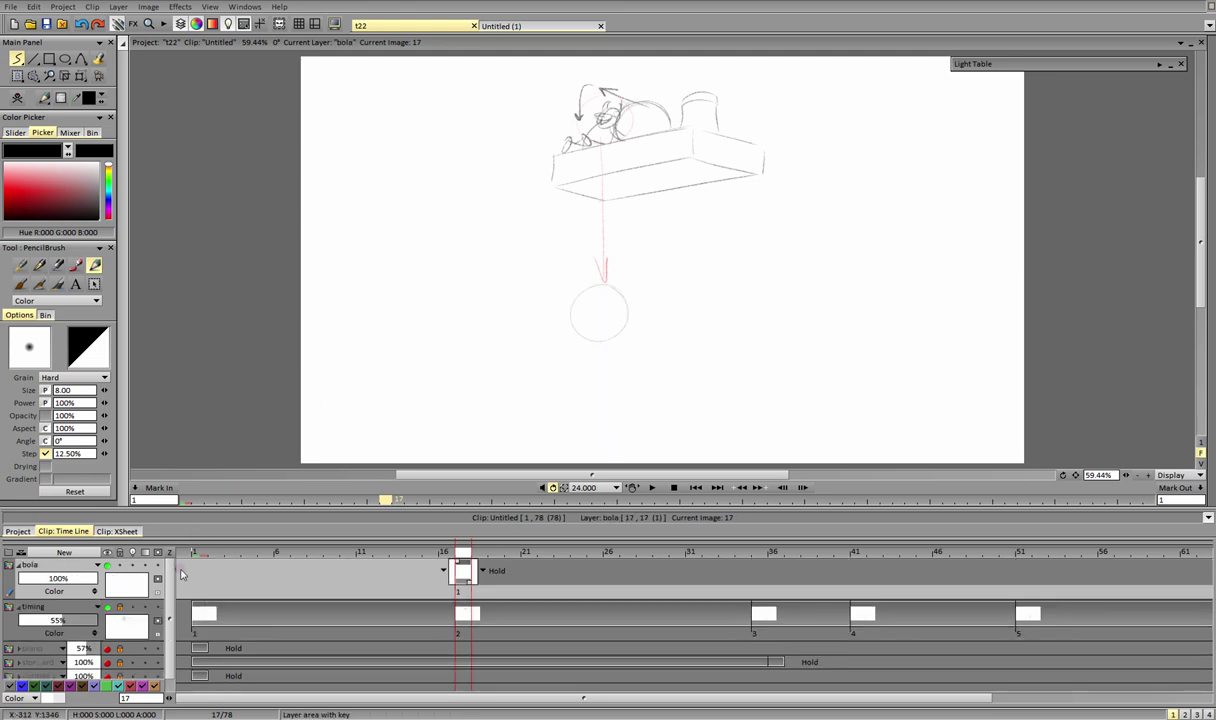
Step: Display the plano layer at 73% opacity and sketch the ball on the platform behind the character on the bola layer at image 17
{"action": "scroll", "coordinate": [160, 590], "scroll_direction": "down", "scroll_amount": 1}
{"action": "left_click", "coordinate": [108, 637]}
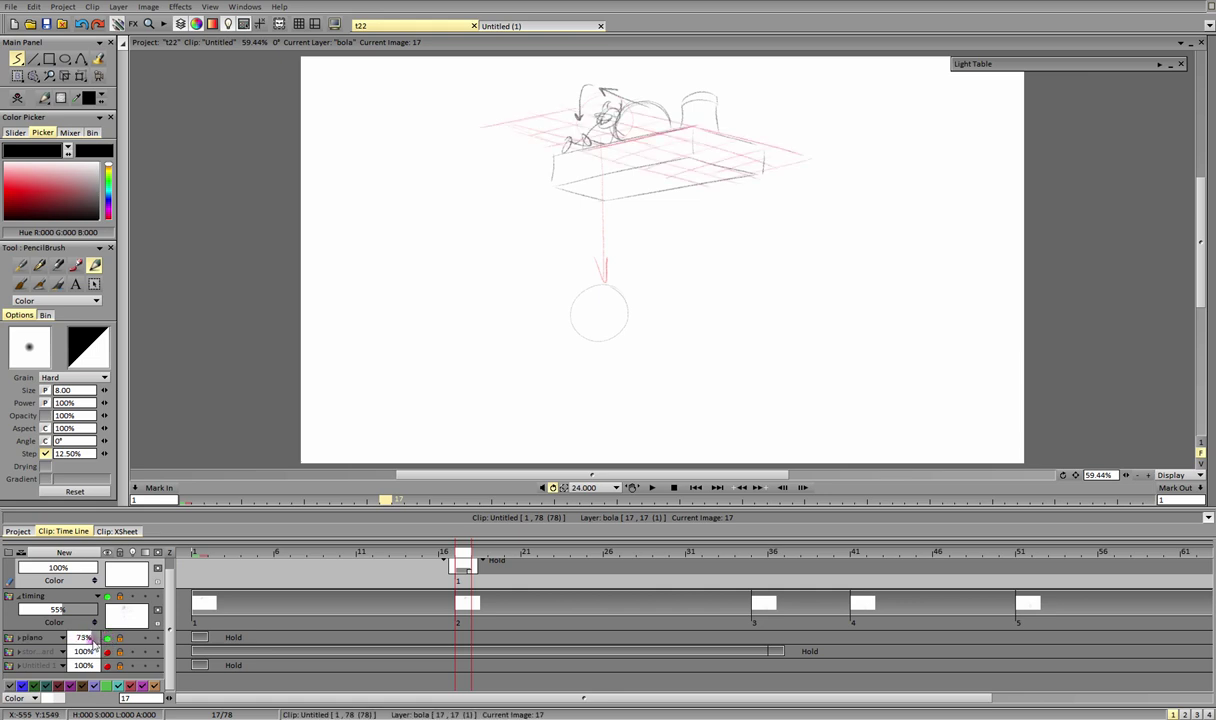
{"action": "scroll", "coordinate": [160, 595], "scroll_direction": "up", "scroll_amount": 1}
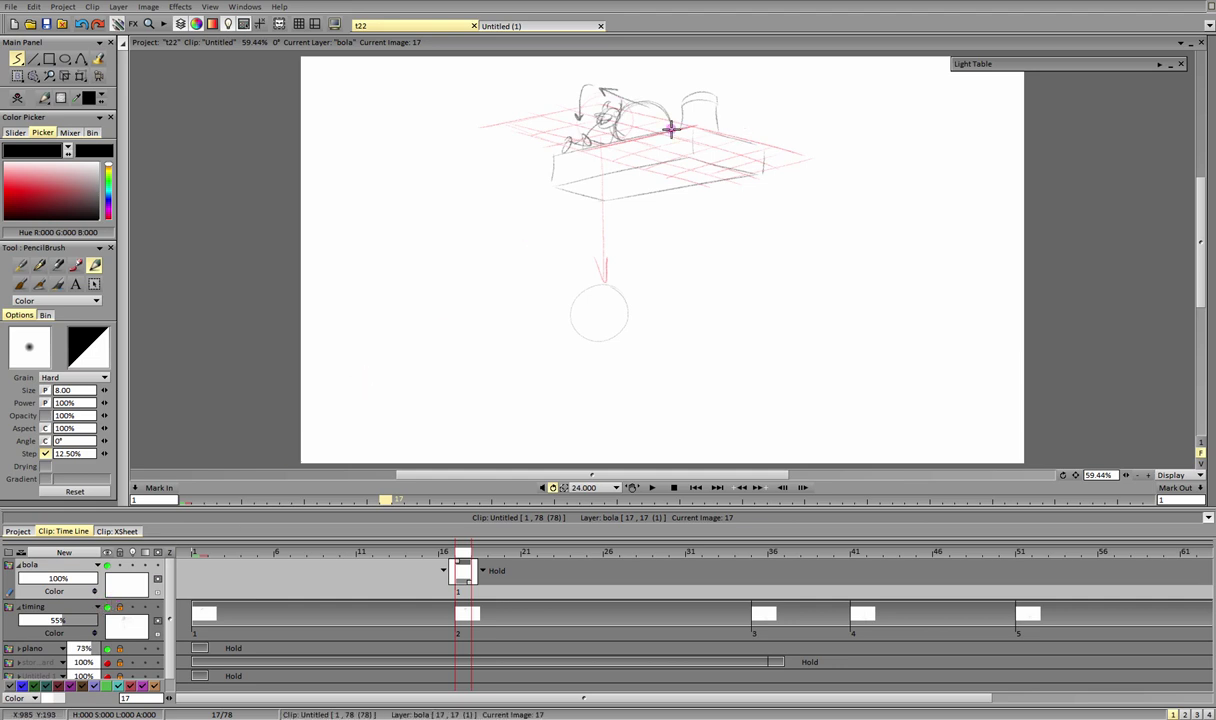
{"action": "mouse_move", "coordinate": [668, 124]}
{"action": "left_mouse_down"}
{"action": "mouse_move", "coordinate": [620, 114]}
{"action": "mouse_move", "coordinate": [640, 132]}
{"action": "left_mouse_up"}
{"action": "mouse_move", "coordinate": [671, 132]}
{"action": "left_mouse_down"}
{"action": "mouse_move", "coordinate": [615, 129]}
{"action": "mouse_move", "coordinate": [646, 147]}
{"action": "mouse_move", "coordinate": [642, 95]}
{"action": "mouse_move", "coordinate": [660, 139]}
{"action": "mouse_move", "coordinate": [644, 112]}
{"action": "mouse_move", "coordinate": [645, 150]}
{"action": "left_mouse_up"}
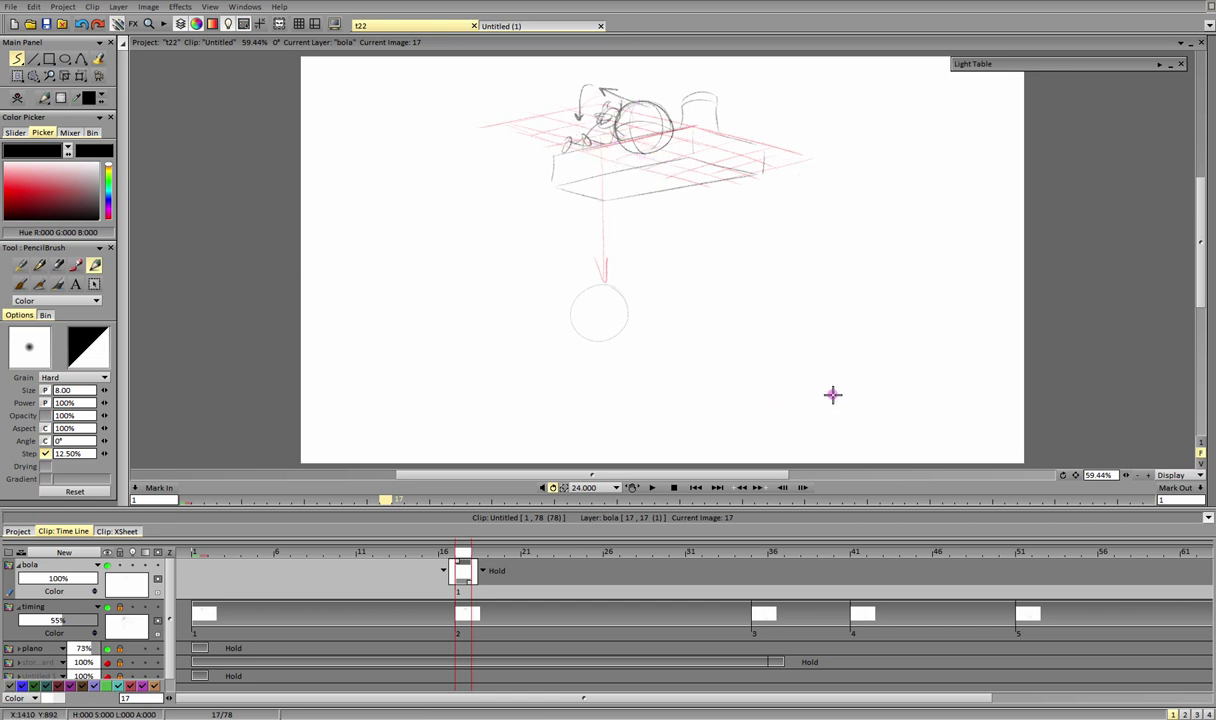
Step: Create a layer named charts bola above the bola layer
{"action": "left_click", "coordinate": [80, 550]}
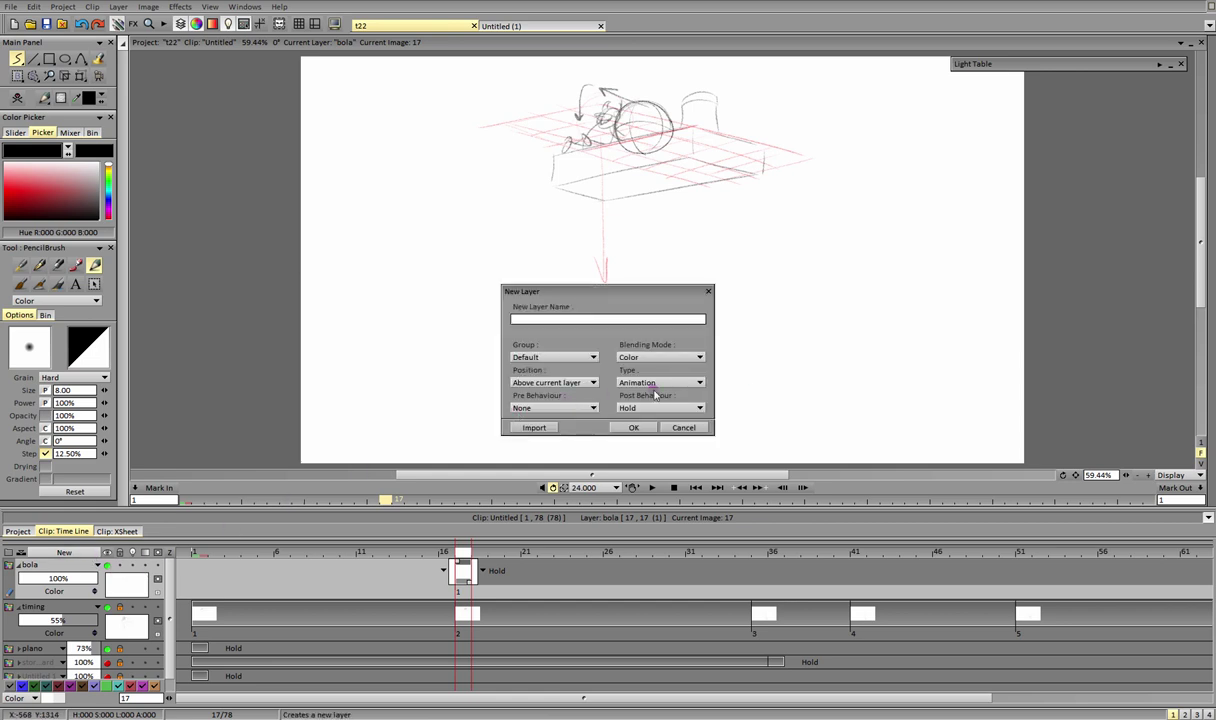
{"action": "left_click", "coordinate": [655, 384]}
{"action": "left_click", "coordinate": [672, 405]}
{"action": "key", "text": "Return"}
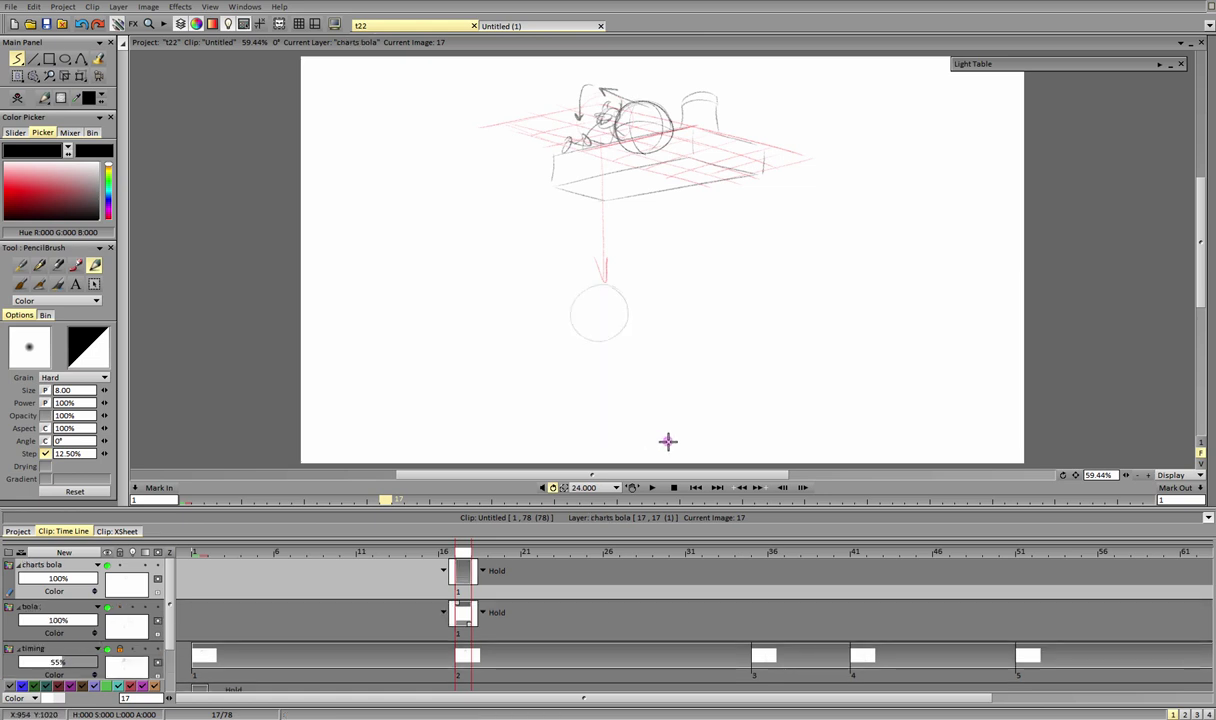
Step: Draw a horizontal timing chart line on the lower right of the canvas, with a tick labelled 1 at its left end
{"action": "left_click_drag", "start_coordinate": [768, 345], "coordinate": [912, 337]}
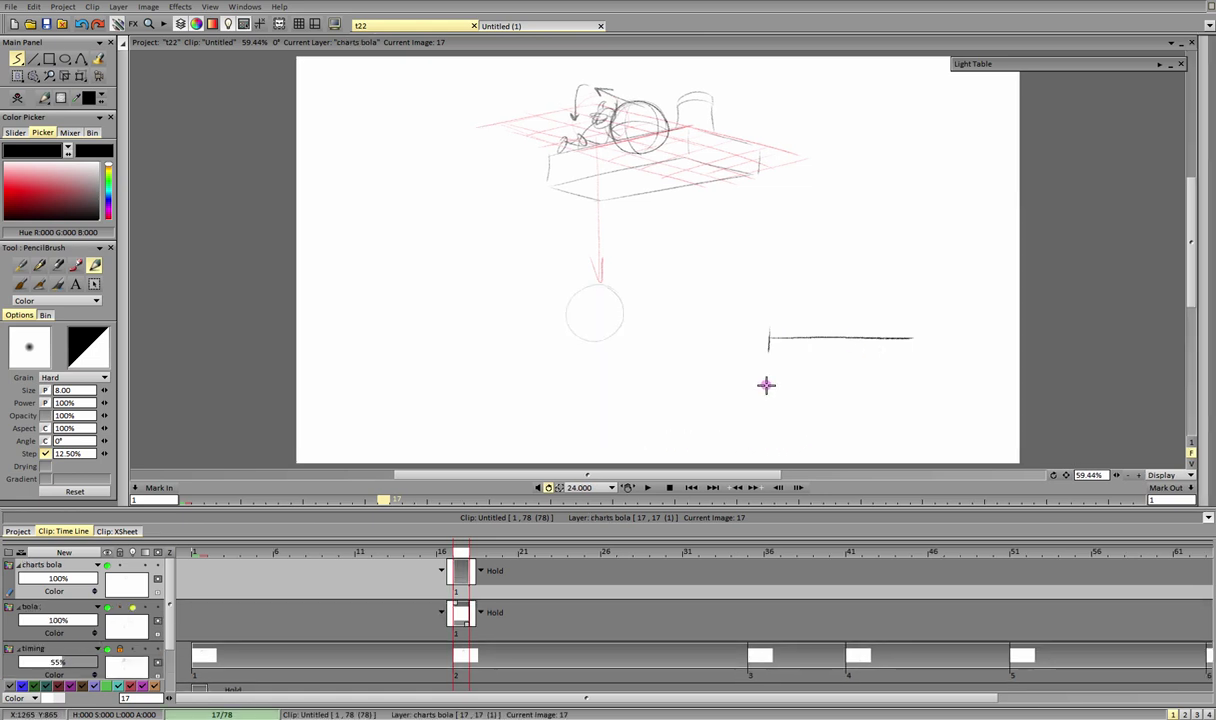
{"action": "left_click", "coordinate": [462, 572]}
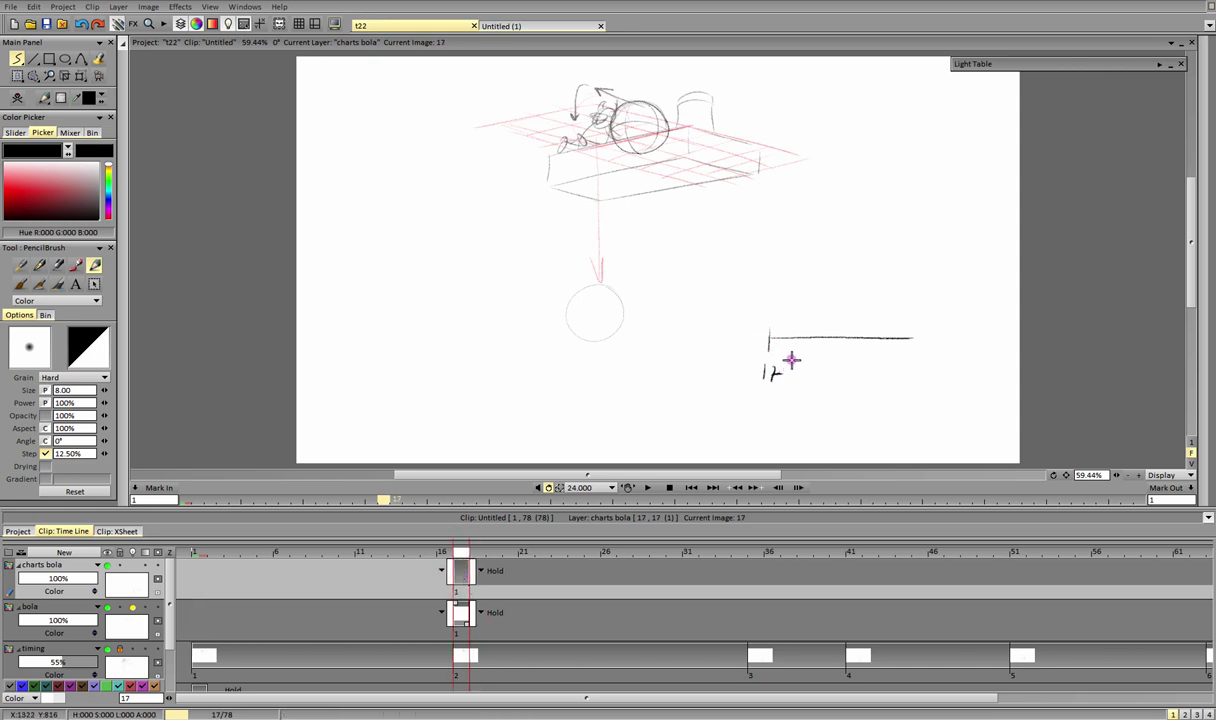
{"action": "left_click_drag", "start_coordinate": [790, 358], "coordinate": [784, 357]}
{"action": "key", "text": "ctrl+z"}
{"action": "key", "text": "ctrl+z"}
{"action": "key", "text": "ctrl+y"}
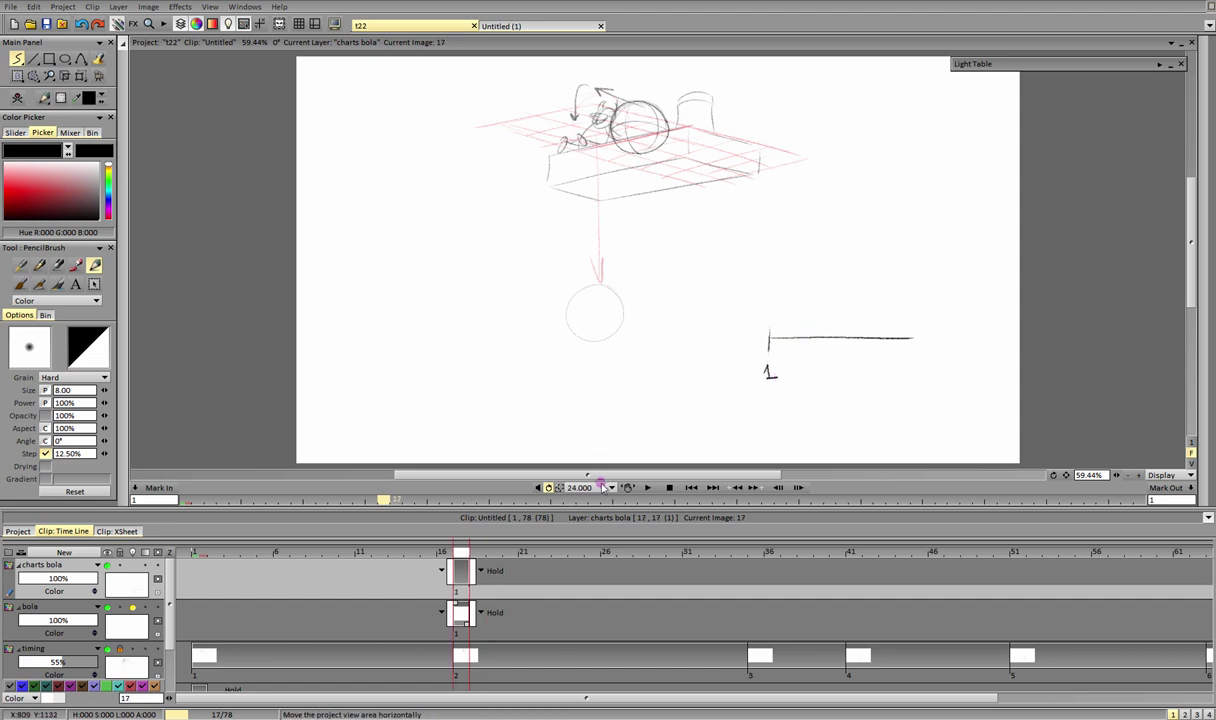
Step: Write a circled 1 in the canvas's lower-left corner and end the chart with a tick labelled ?, undoing the stray stroke near the character
{"action": "left_click_drag", "start_coordinate": [358, 428], "coordinate": [370, 440]}
{"action": "mouse_move", "coordinate": [371, 418]}
{"action": "left_mouse_down"}
{"action": "mouse_move", "coordinate": [353, 442]}
{"action": "mouse_move", "coordinate": [359, 418]}
{"action": "left_mouse_up"}
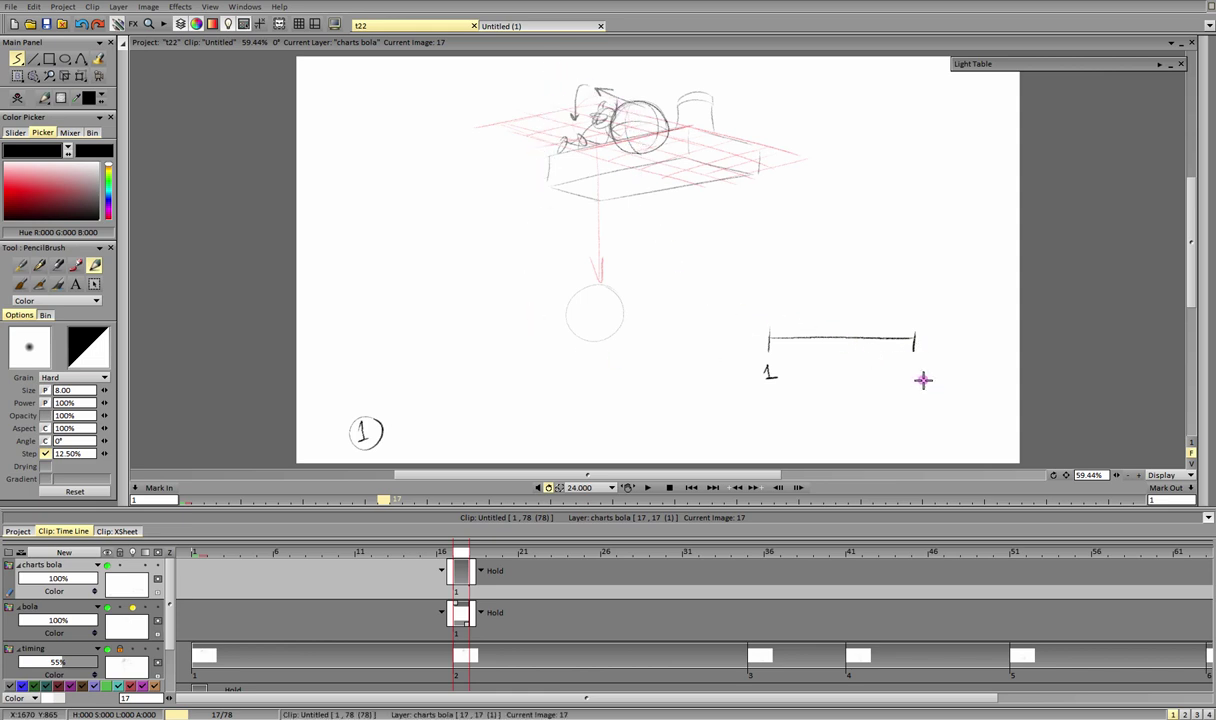
{"action": "left_click_drag", "start_coordinate": [907, 362], "coordinate": [918, 377]}
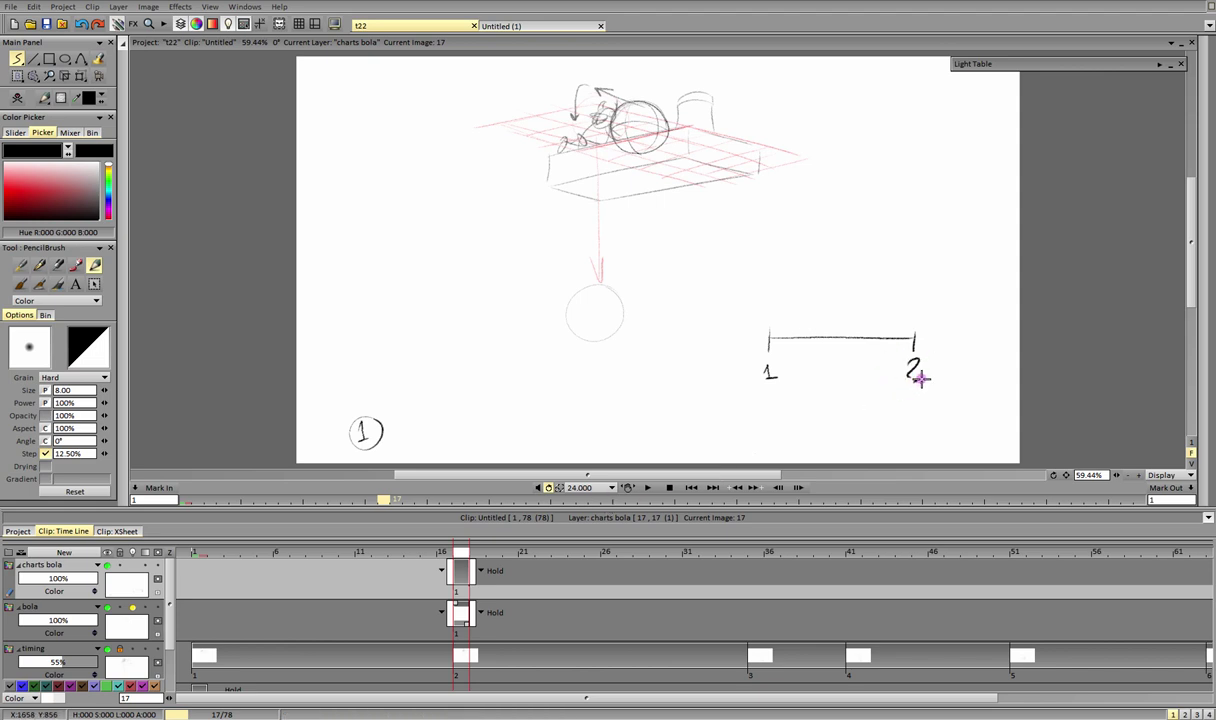
{"action": "left_click_drag", "start_coordinate": [586, 98], "coordinate": [548, 120]}
{"action": "key", "text": "ctrl+z"}
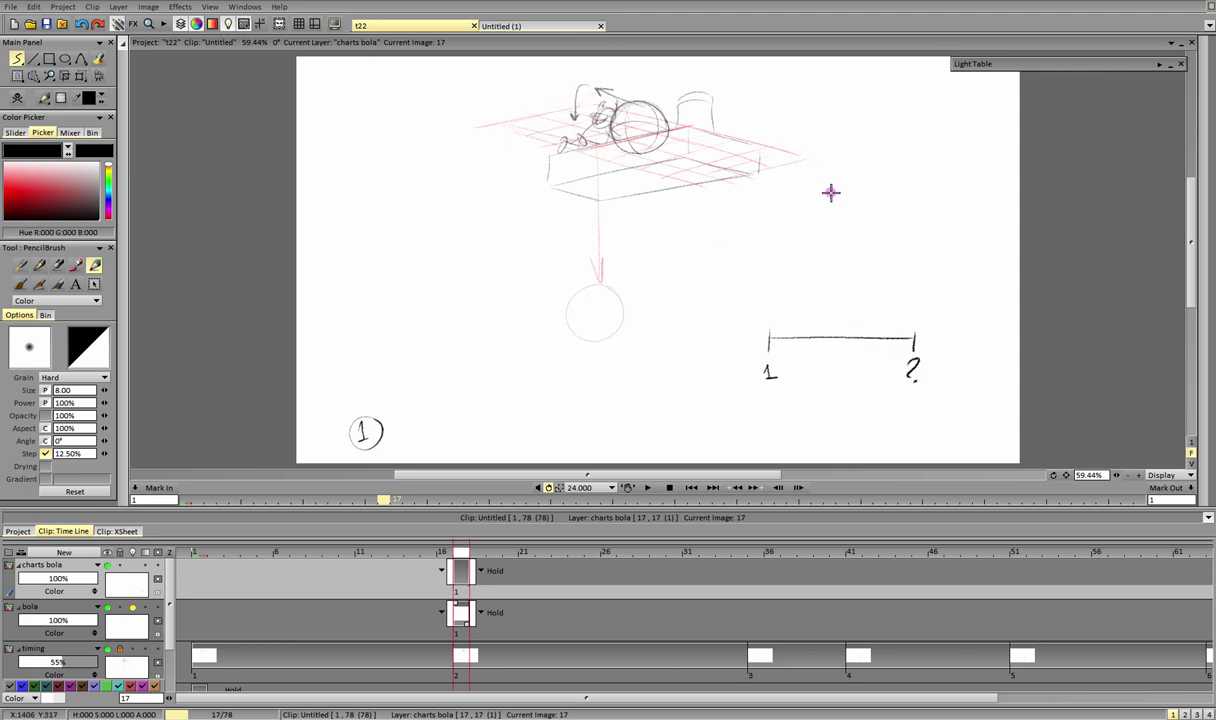
Step: Add a blank drawing at image 20 of the bola layer and turn on the Light Table for its neighbouring drawings
{"action": "left_click", "coordinate": [289, 624]}
{"action": "left_click", "coordinate": [497, 557]}
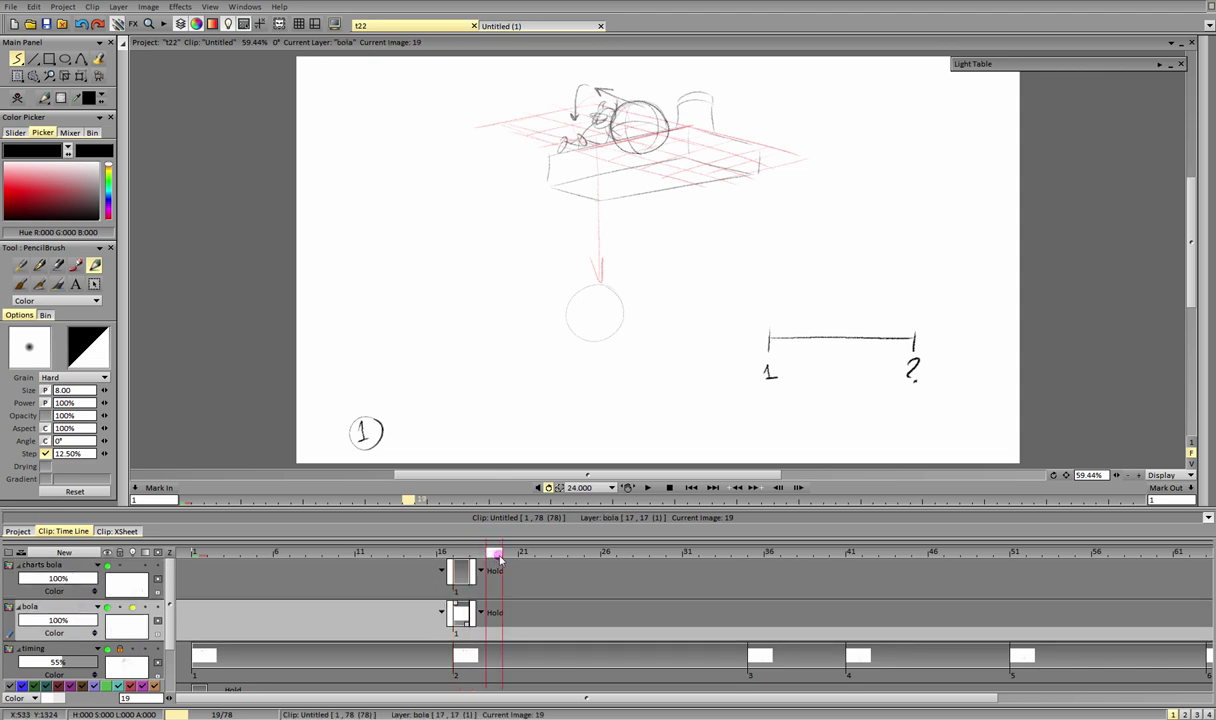
{"action": "mouse_move", "coordinate": [497, 557]}
{"action": "left_mouse_down"}
{"action": "mouse_move", "coordinate": [525, 561]}
{"action": "mouse_move", "coordinate": [511, 557]}
{"action": "left_mouse_up"}
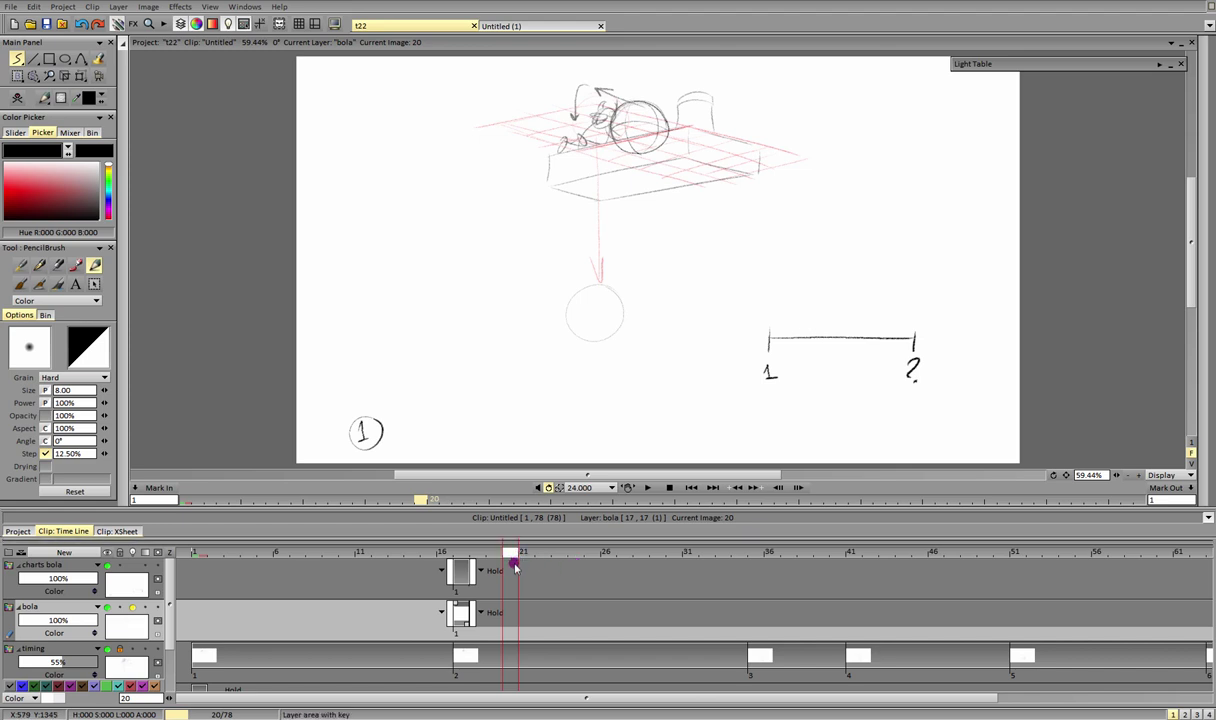
{"action": "left_click", "coordinate": [17, 98]}
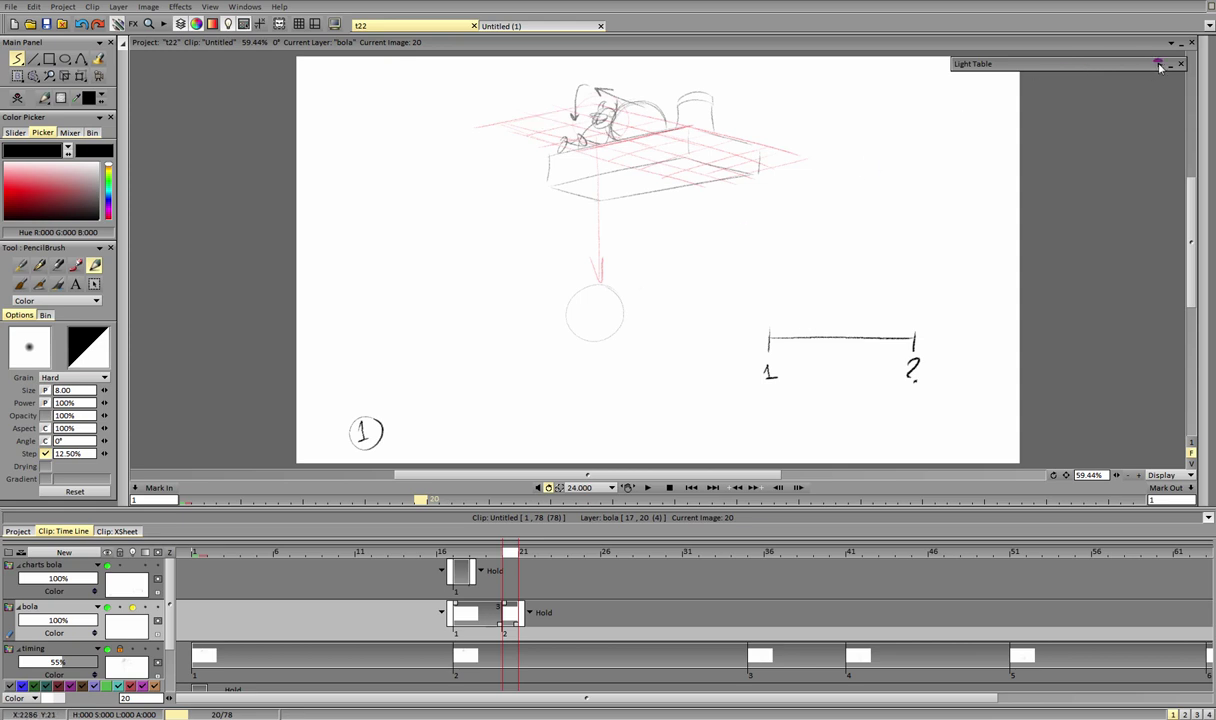
{"action": "left_click", "coordinate": [1101, 63]}
{"action": "left_click", "coordinate": [1069, 92]}
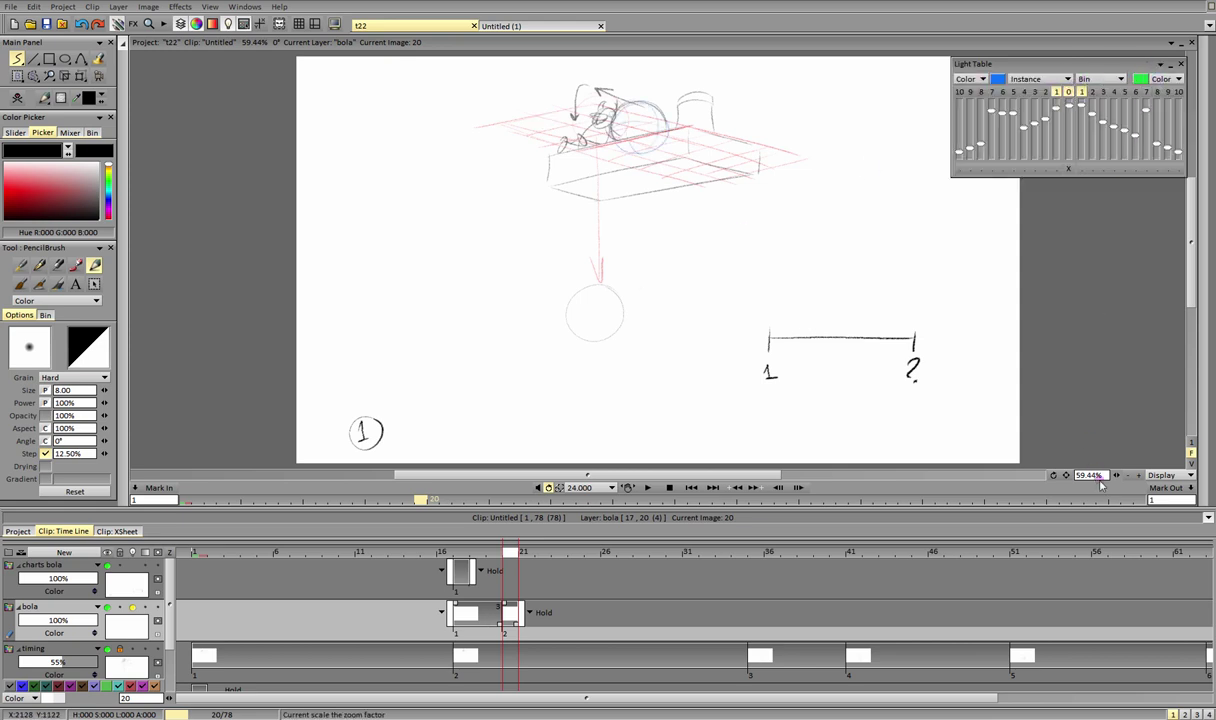
Step: Draw two perspective guidelines along the platform and sketch the ball's second position over the character, with scribbled shading on its lower part
{"action": "left_click_drag", "start_coordinate": [1116, 475], "coordinate": [1151, 475]}
{"action": "left_click_drag", "start_coordinate": [1067, 475], "coordinate": [1069, 496]}
{"action": "left_click_drag", "start_coordinate": [1063, 534], "coordinate": [1081, 531]}
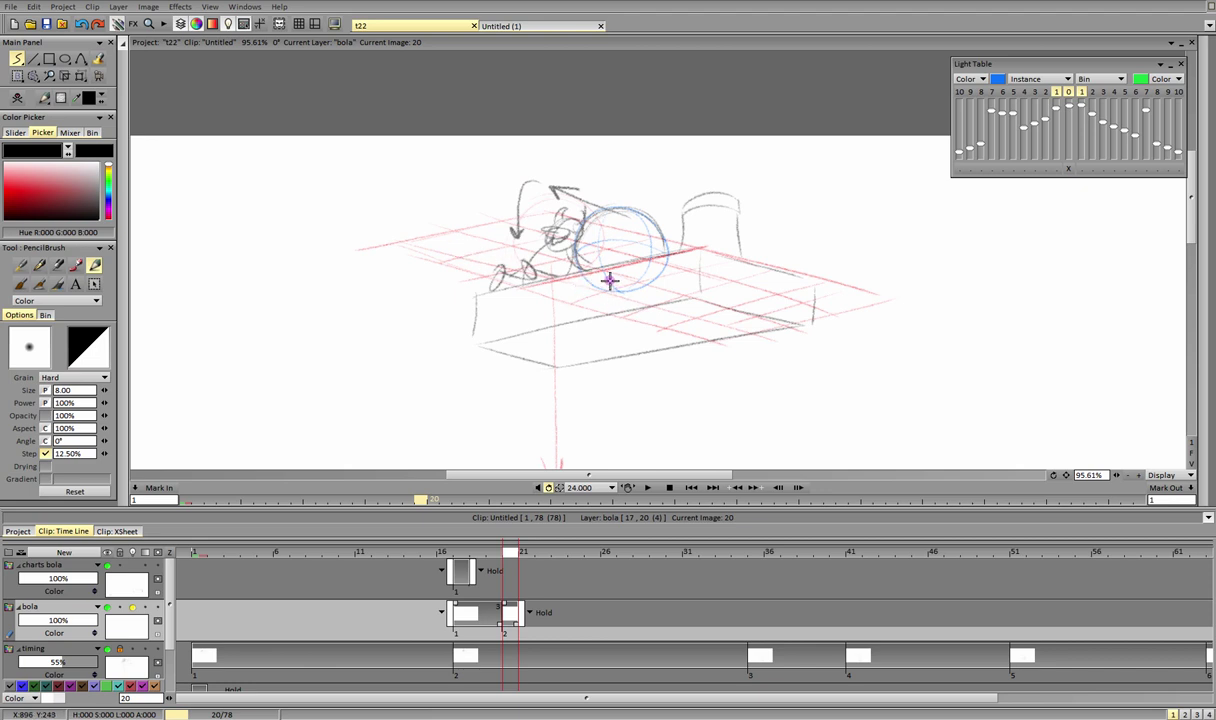
{"action": "left_click_drag", "start_coordinate": [381, 221], "coordinate": [686, 320]}
{"action": "left_click_drag", "start_coordinate": [467, 183], "coordinate": [790, 266]}
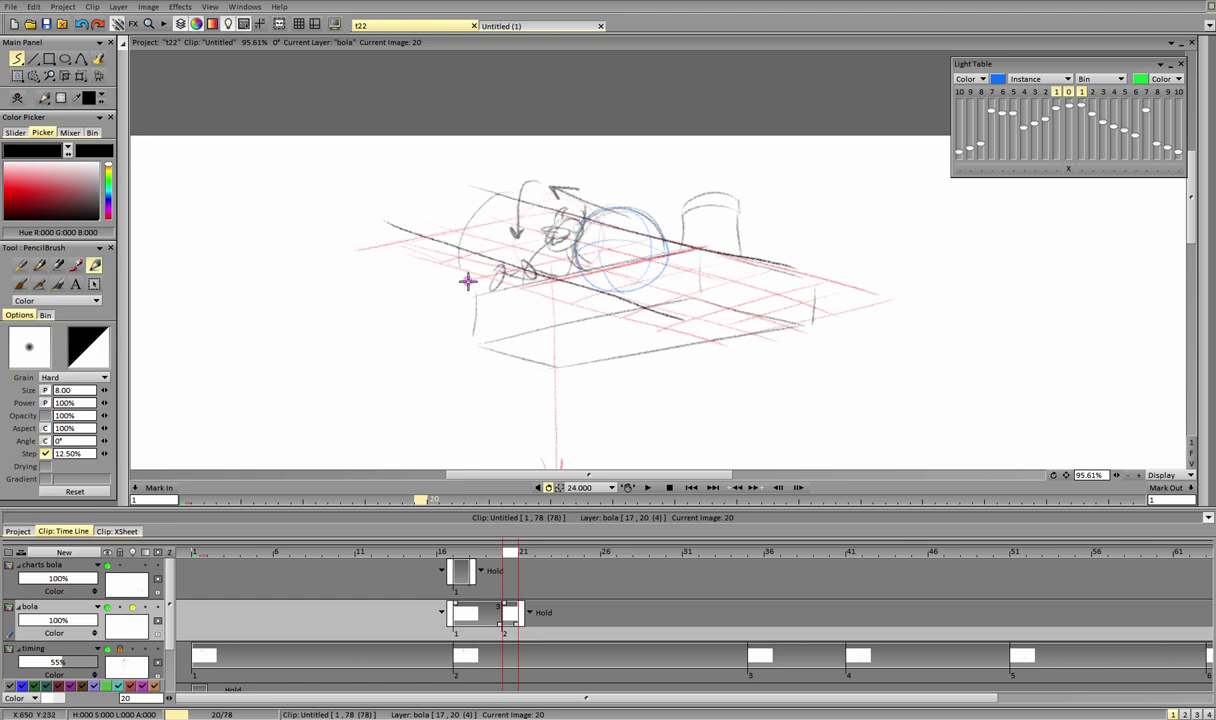
{"action": "mouse_move", "coordinate": [467, 274]}
{"action": "left_mouse_down"}
{"action": "mouse_move", "coordinate": [546, 226]}
{"action": "mouse_move", "coordinate": [462, 266]}
{"action": "mouse_move", "coordinate": [510, 272]}
{"action": "left_mouse_up"}
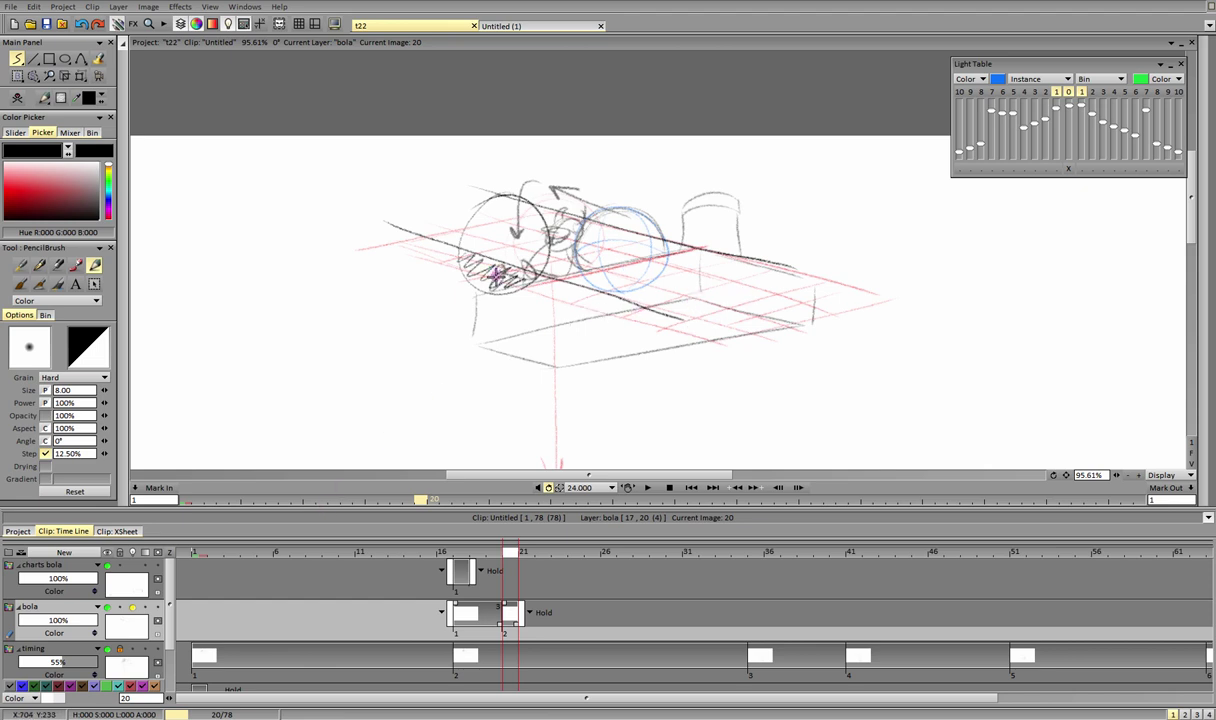
Step: Undo the last four strokes and sketch a rough ball on frame 20, overlapping the blue reference ball on its far side of travel
{"action": "key", "text": "ctrl+z"}
{"action": "key", "text": "ctrl+z"}
{"action": "key", "text": "ctrl+z"}
{"action": "key", "text": "ctrl+z"}
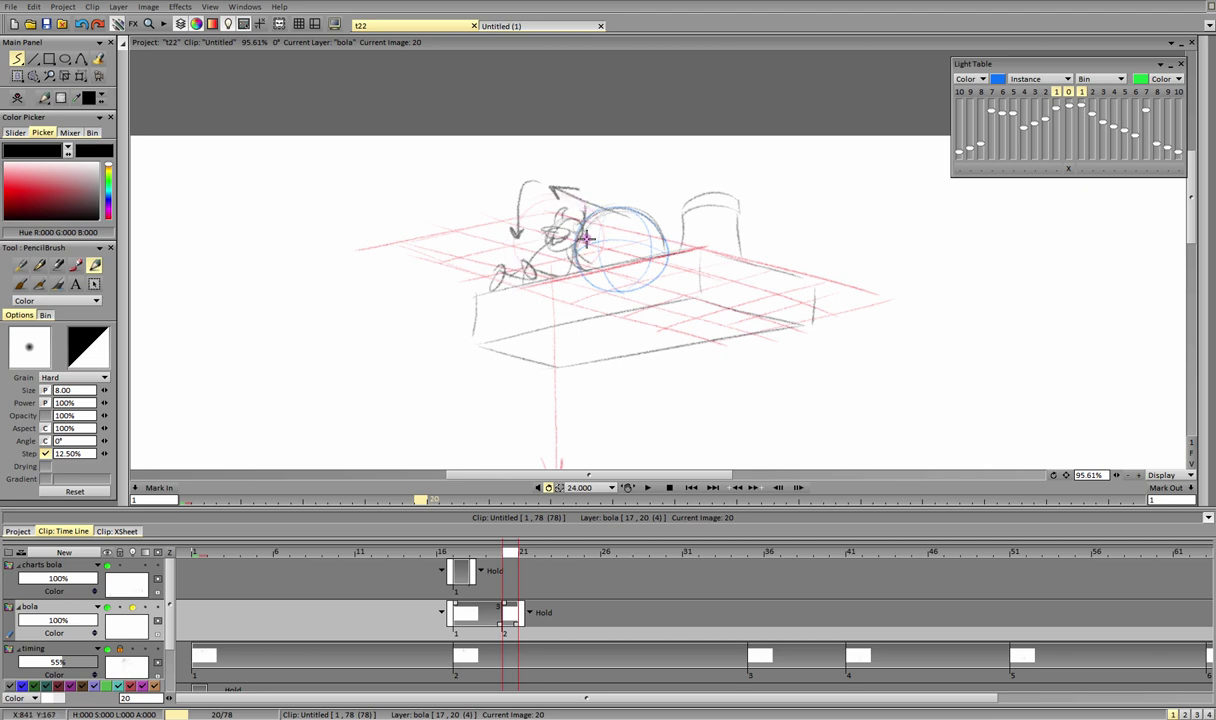
{"action": "mouse_move", "coordinate": [550, 279]}
{"action": "left_mouse_down"}
{"action": "mouse_move", "coordinate": [597, 256]}
{"action": "mouse_move", "coordinate": [529, 194]}
{"action": "left_mouse_up"}
{"action": "left_click_drag", "start_coordinate": [580, 270], "coordinate": [530, 193]}
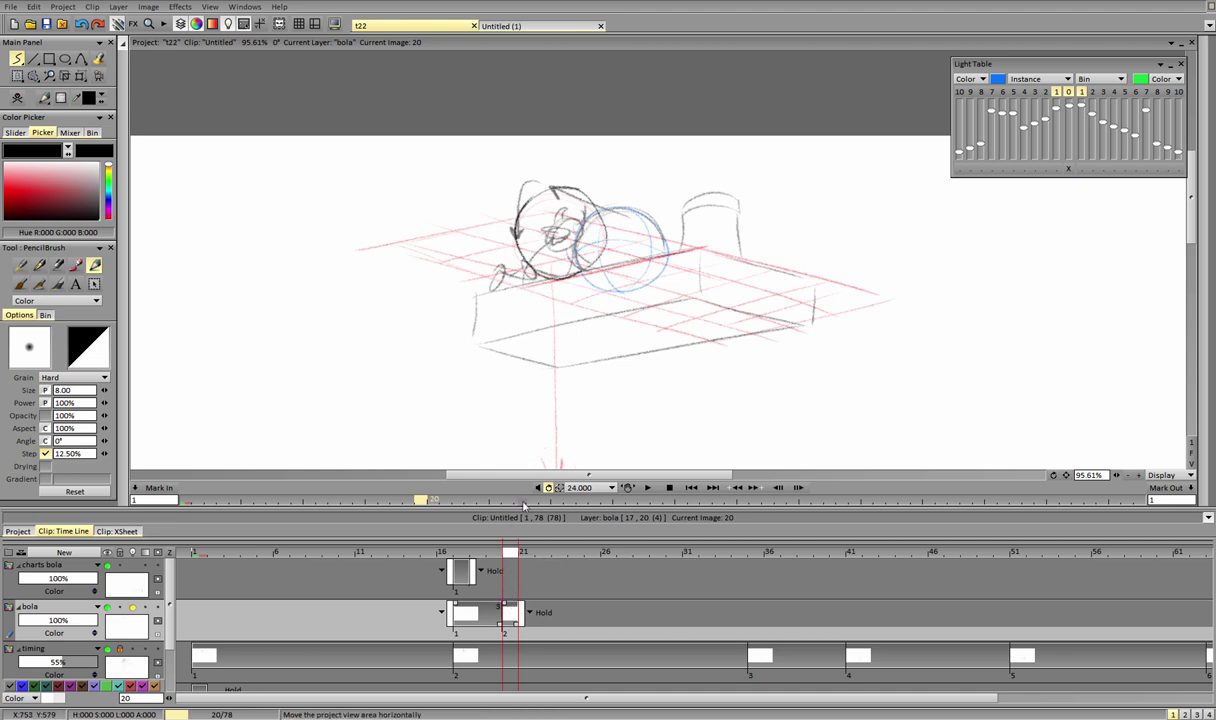
Step: Move the rough ball drawing to frame 19, create a blank drawing at frame 20 and trace a clean ball outline there
{"action": "left_click_drag", "start_coordinate": [505, 607], "coordinate": [488, 607]}
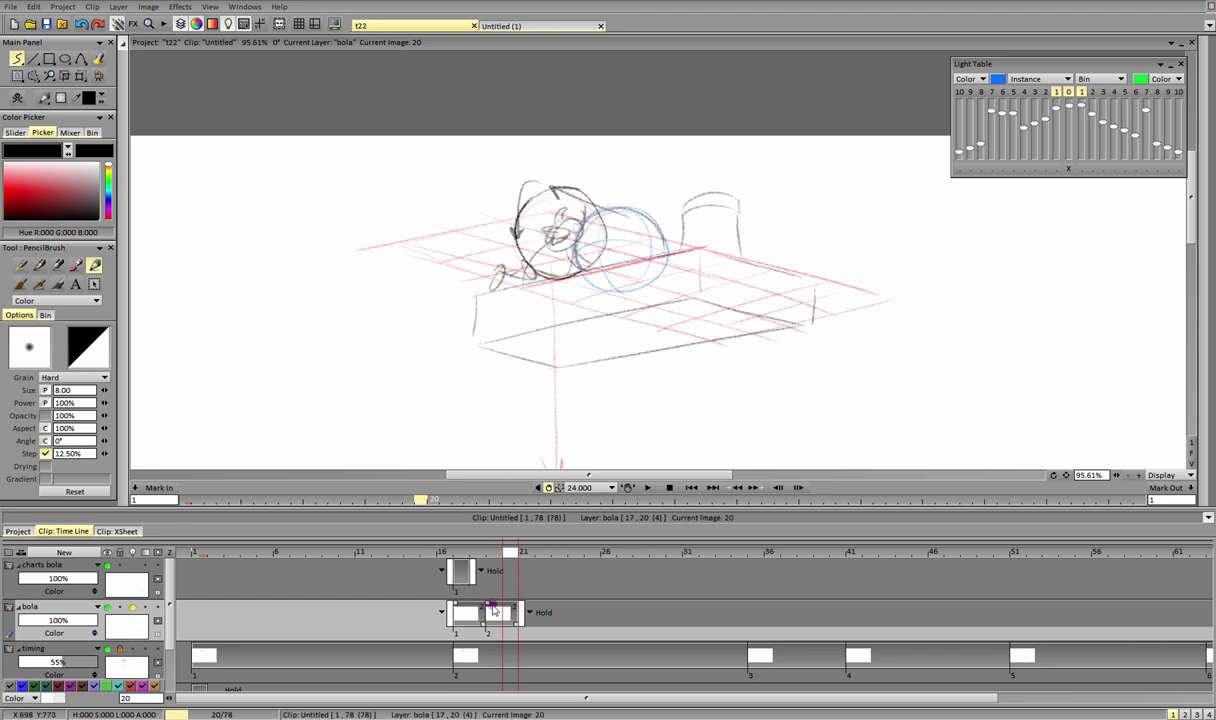
{"action": "left_click", "coordinate": [17, 97]}
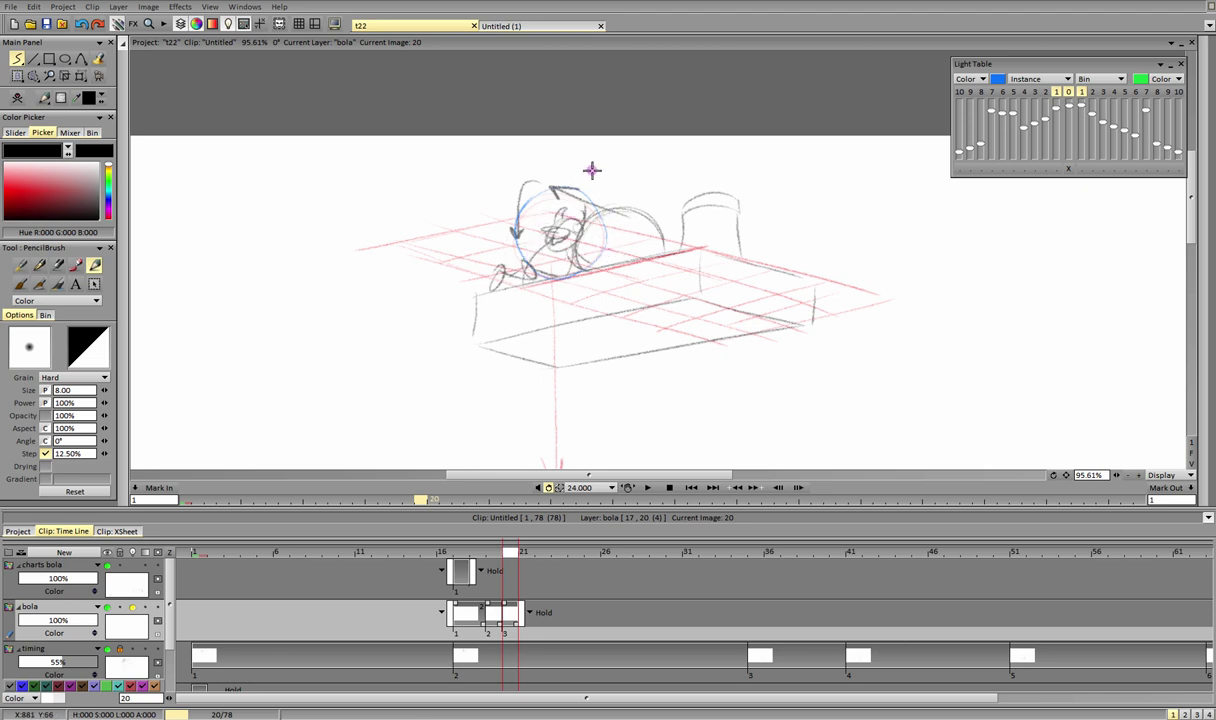
{"action": "mouse_move", "coordinate": [588, 193]}
{"action": "left_mouse_down"}
{"action": "mouse_move", "coordinate": [533, 191]}
{"action": "mouse_move", "coordinate": [573, 272]}
{"action": "mouse_move", "coordinate": [578, 188]}
{"action": "left_mouse_up"}
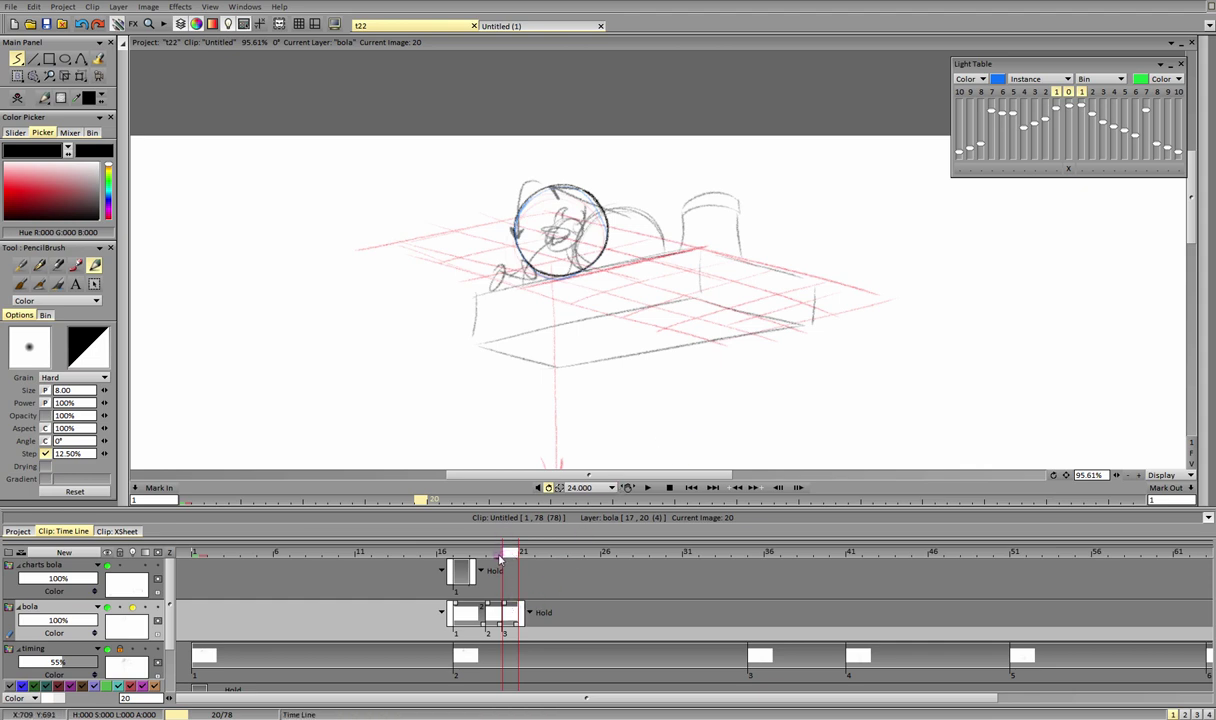
Step: Delete the rough ball drawing at frame 19 and return to frame 20 with the bola layer's light table on
{"action": "left_click", "coordinate": [493, 553]}
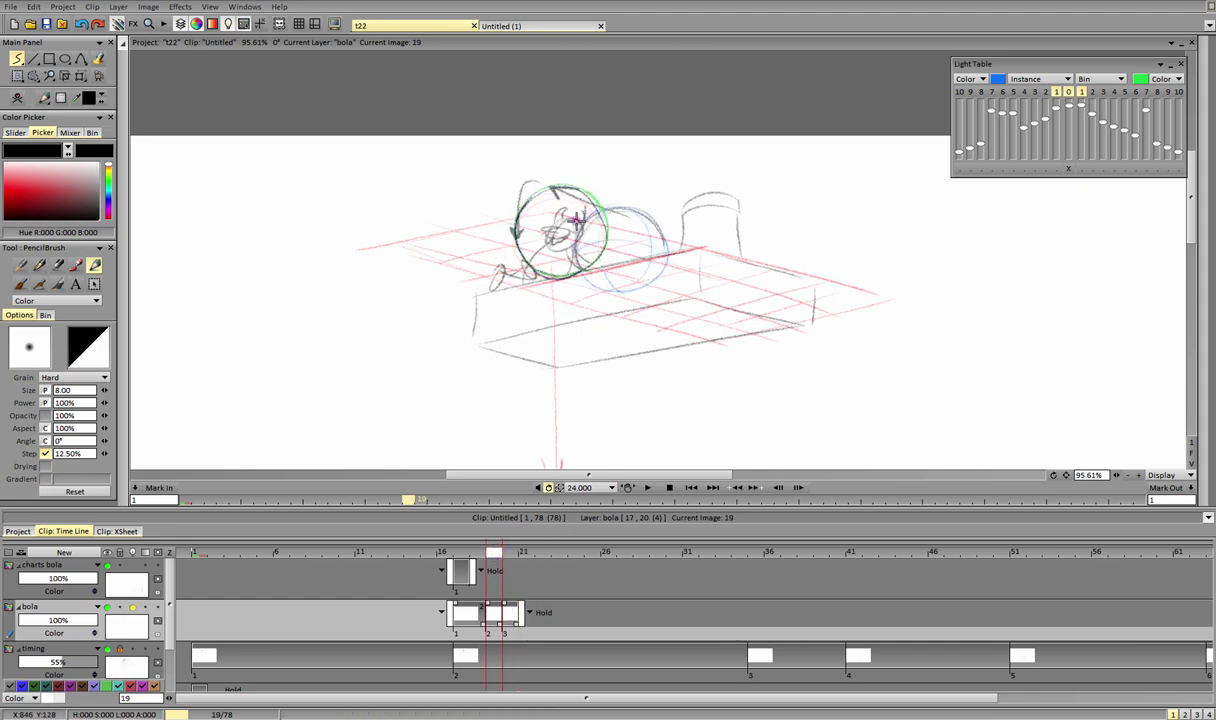
{"action": "left_click", "coordinate": [132, 607]}
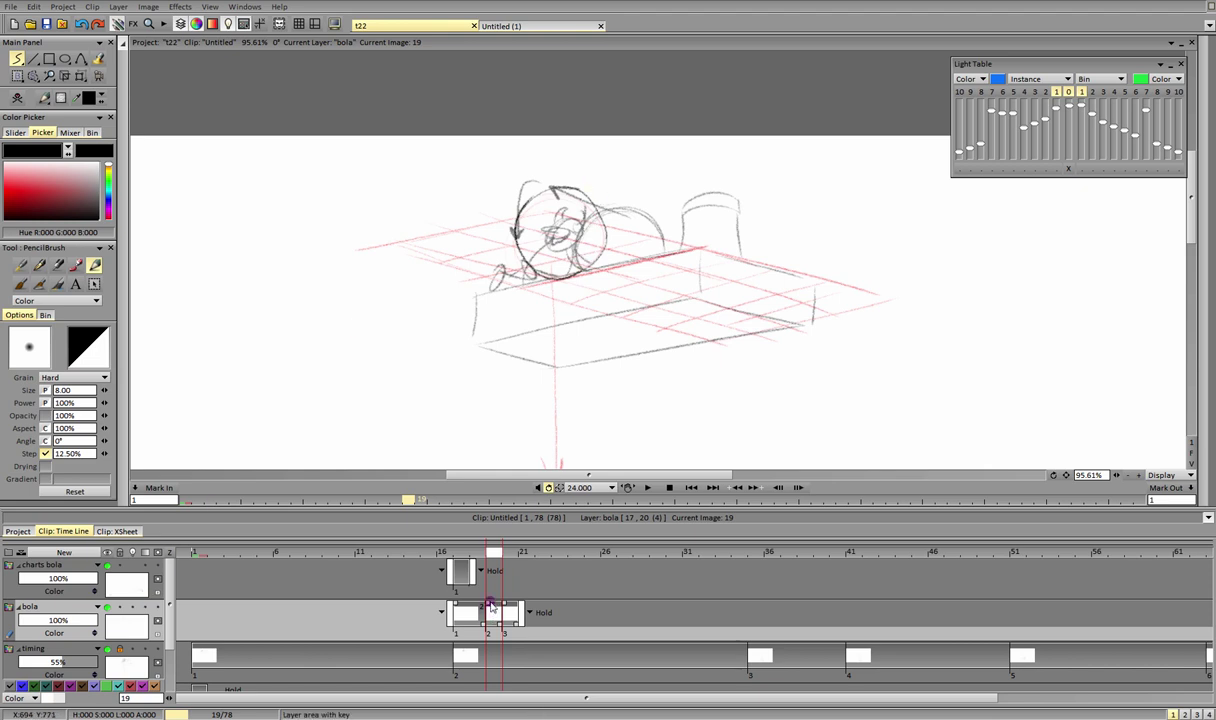
{"action": "key", "text": "Delete"}
{"action": "key", "text": "Right"}
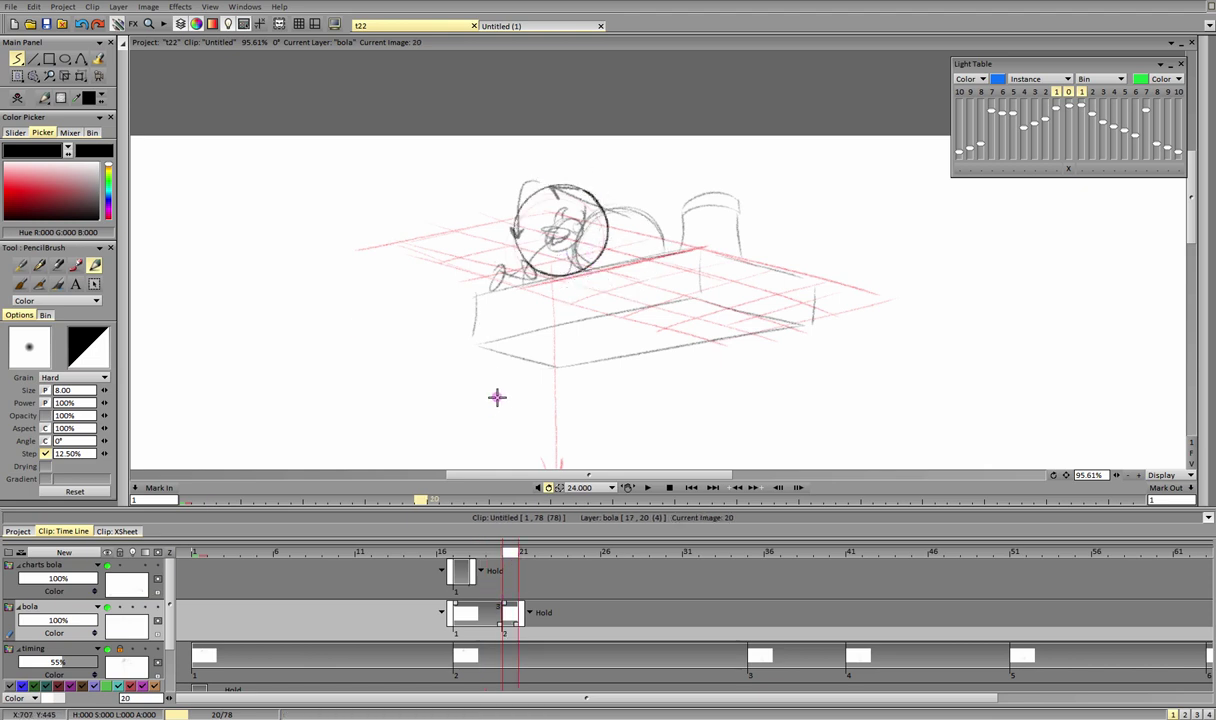
{"action": "left_click", "coordinate": [134, 607]}
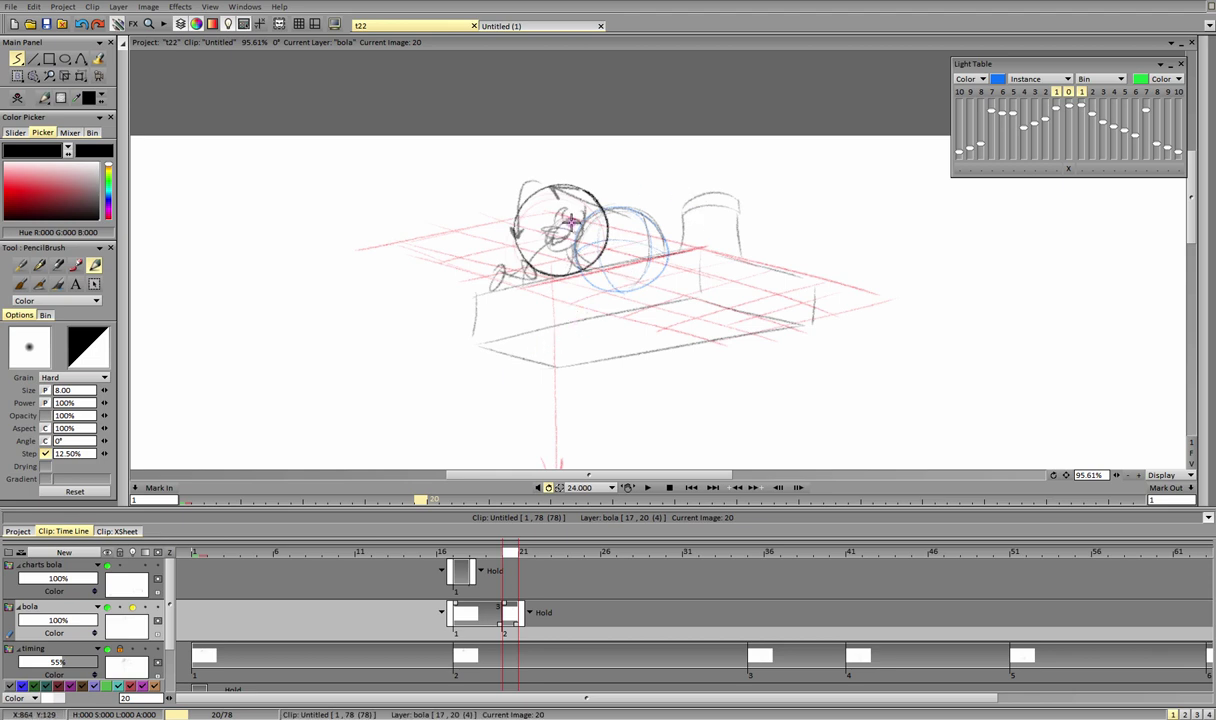
Step: Draw two curved vertical contour lines on the frame 20 ball, undoing the extra horizontal one
{"action": "left_click_drag", "start_coordinate": [558, 188], "coordinate": [563, 281]}
{"action": "left_click_drag", "start_coordinate": [580, 267], "coordinate": [577, 192]}
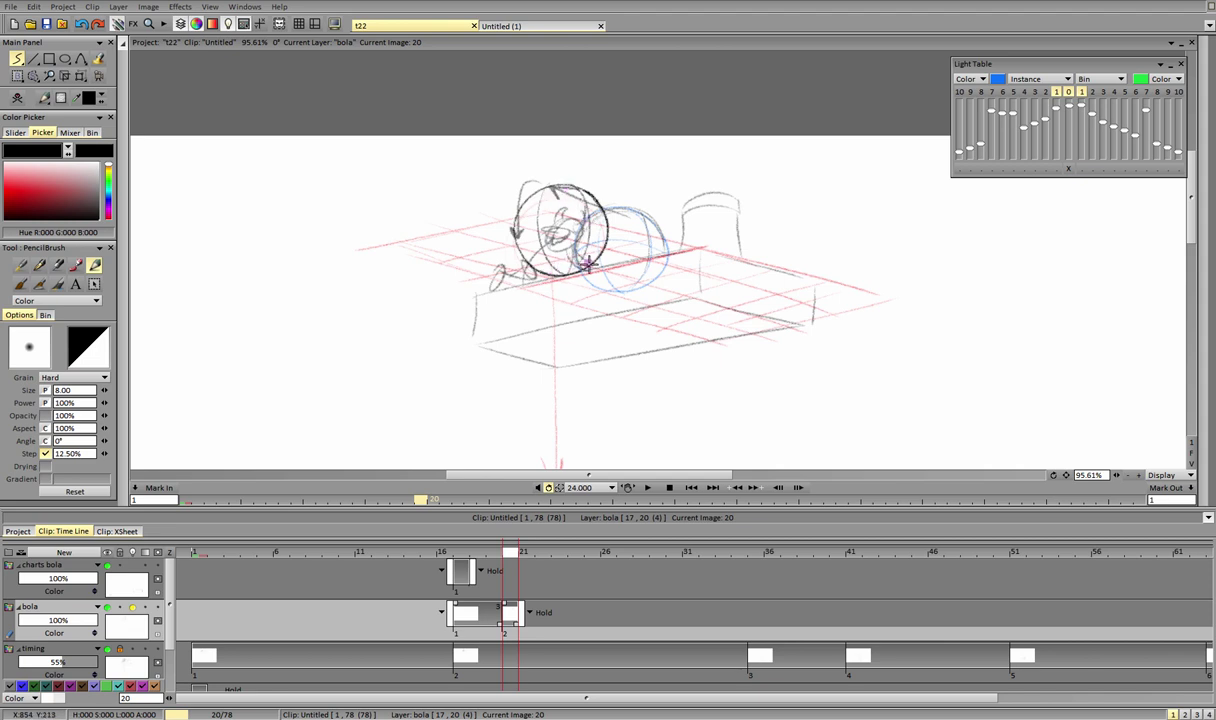
{"action": "left_click_drag", "start_coordinate": [606, 238], "coordinate": [511, 238]}
{"action": "key", "text": "ctrl+z"}
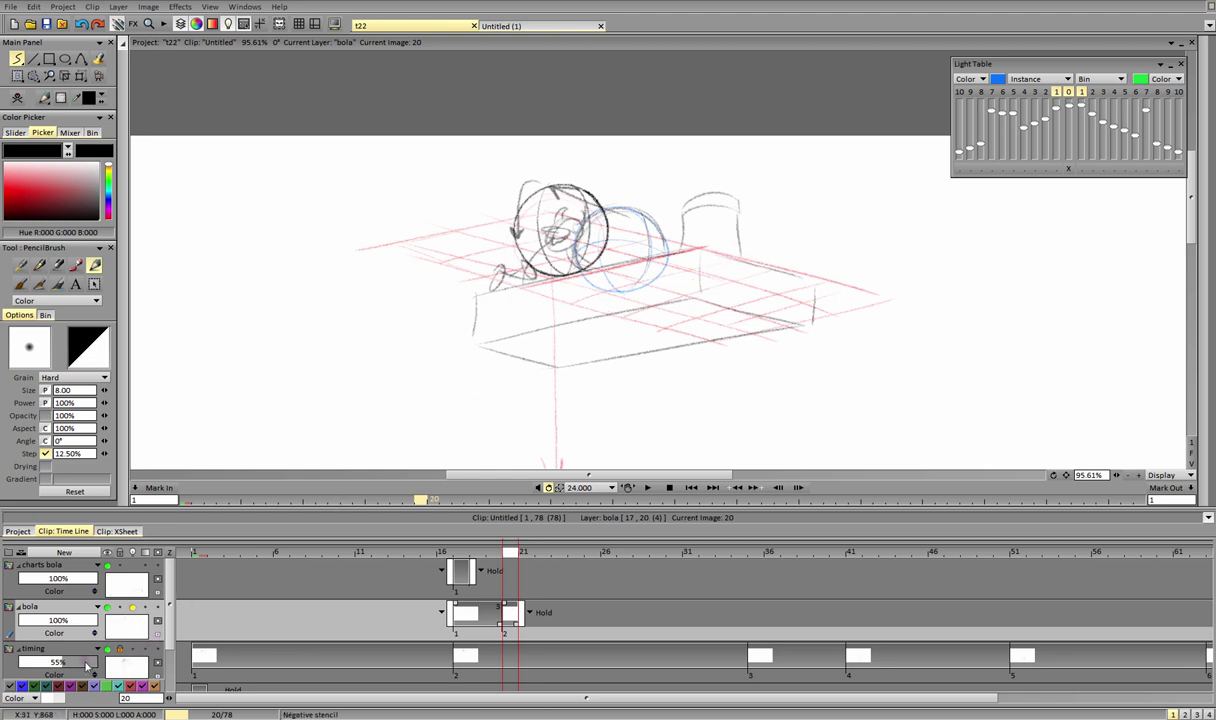
Step: Set the timing layer's opacity to 24% and fit the whole image in the view
{"action": "left_click_drag", "start_coordinate": [86, 665], "coordinate": [40, 660]}
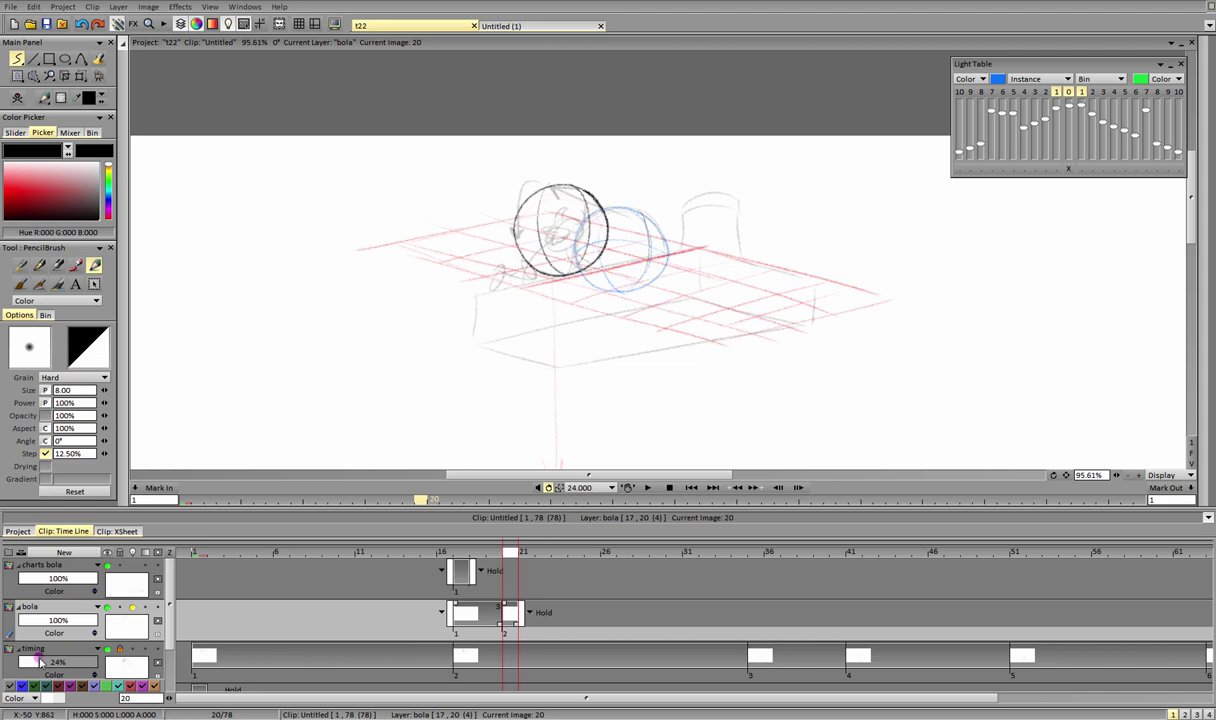
{"action": "left_click", "coordinate": [1191, 454]}
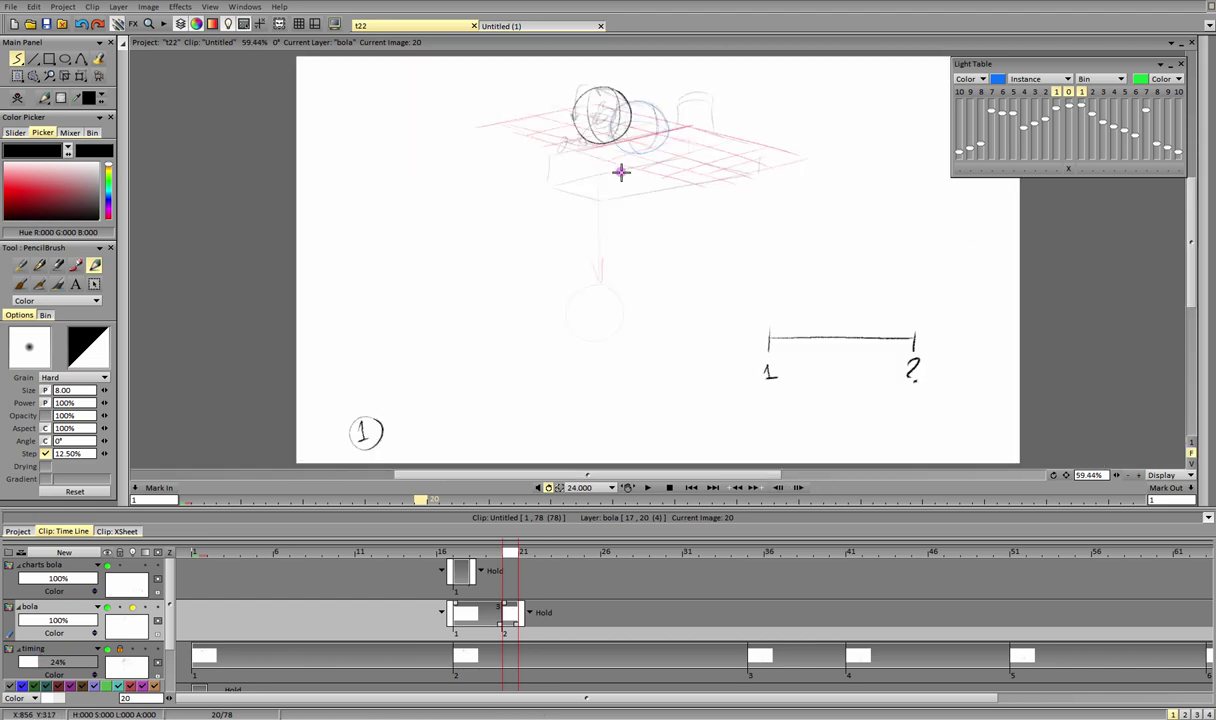
{"action": "mouse_move", "coordinate": [627, 106]}
{"action": "left_mouse_down"}
{"action": "mouse_move", "coordinate": [665, 119]}
{"action": "mouse_move", "coordinate": [577, 107]}
{"action": "mouse_move", "coordinate": [623, 123]}
{"action": "mouse_move", "coordinate": [611, 99]}
{"action": "mouse_move", "coordinate": [639, 105]}
{"action": "mouse_move", "coordinate": [614, 99]}
{"action": "mouse_move", "coordinate": [634, 148]}
{"action": "mouse_move", "coordinate": [604, 104]}
{"action": "left_mouse_up"}
{"action": "key", "text": "ctrl+z"}
{"action": "key", "text": "ctrl+z"}
{"action": "key", "text": "ctrl+z"}
{"action": "key", "text": "ctrl+z"}
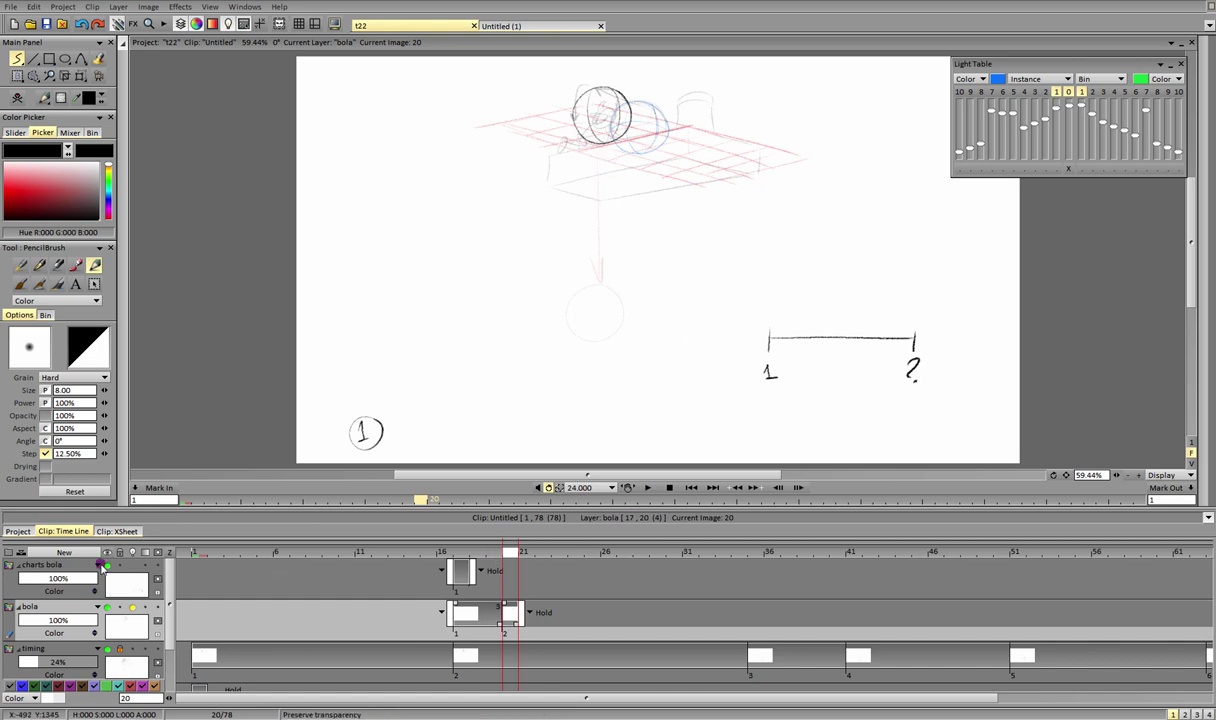
Step: On the charts bola layer at frame 17, add a midpoint tick to the timing chart and handwrite a short label above it
{"action": "left_click", "coordinate": [111, 573]}
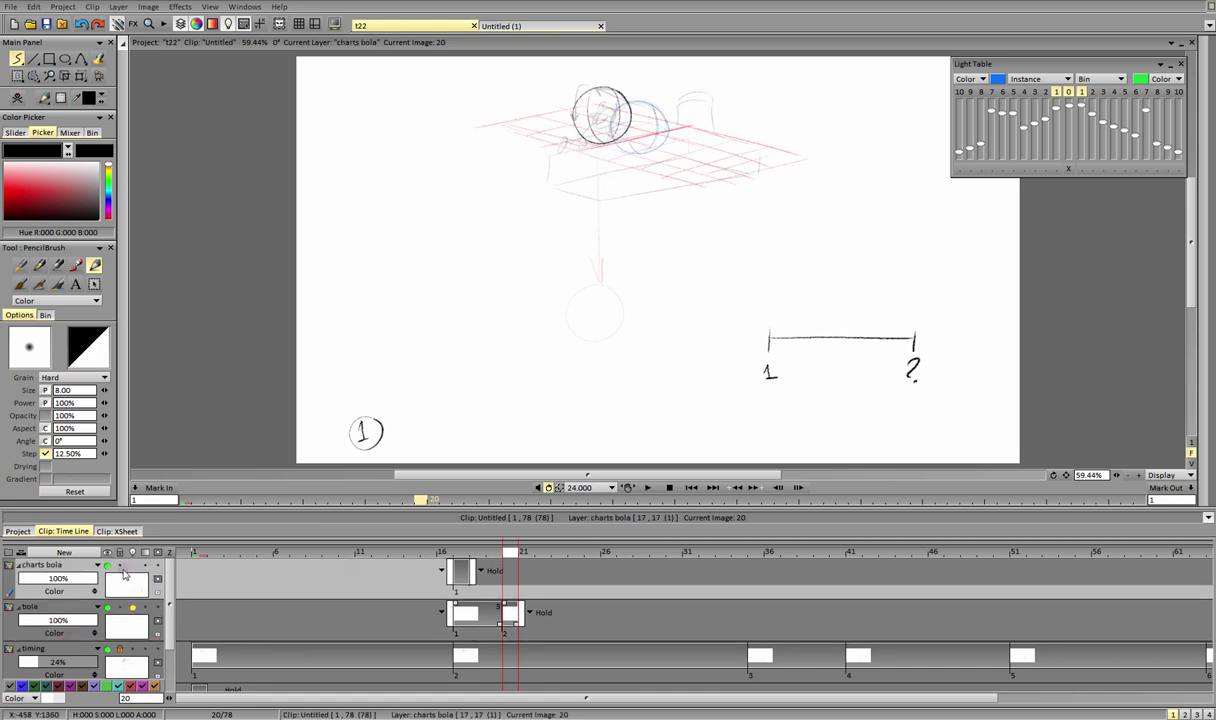
{"action": "key", "text": "ctrl+Left"}
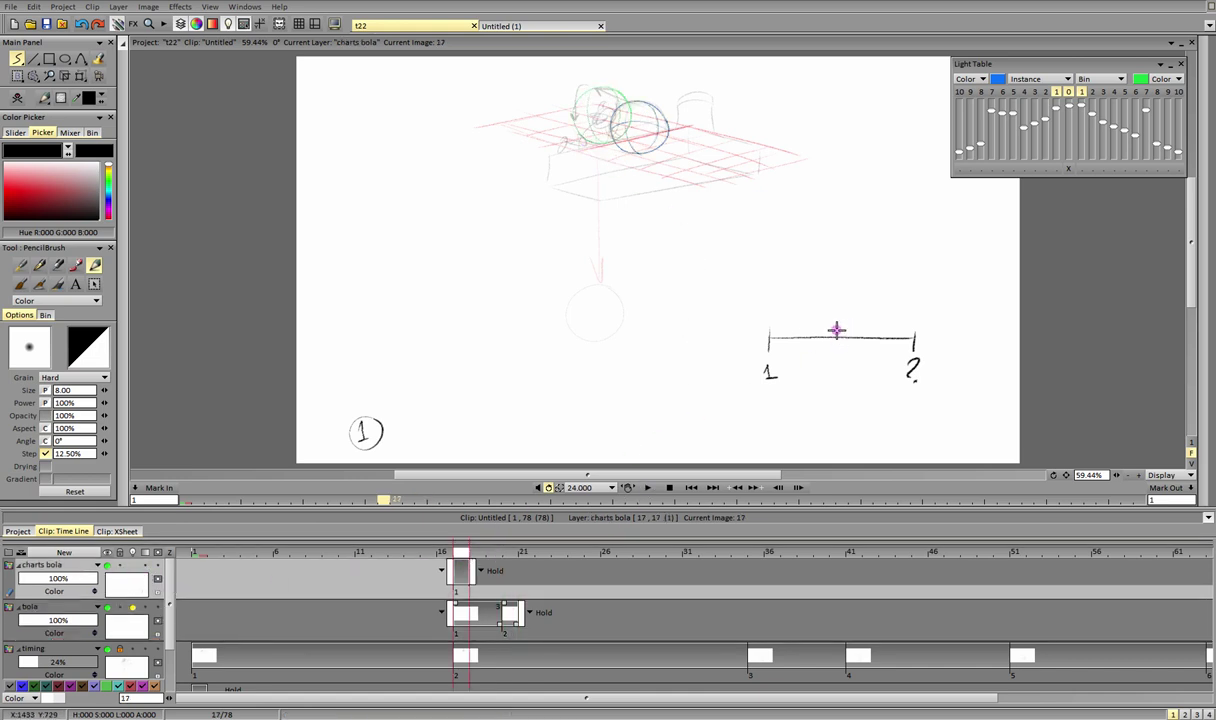
{"action": "left_click_drag", "start_coordinate": [837, 326], "coordinate": [840, 357]}
{"action": "left_click_drag", "start_coordinate": [833, 296], "coordinate": [862, 304]}
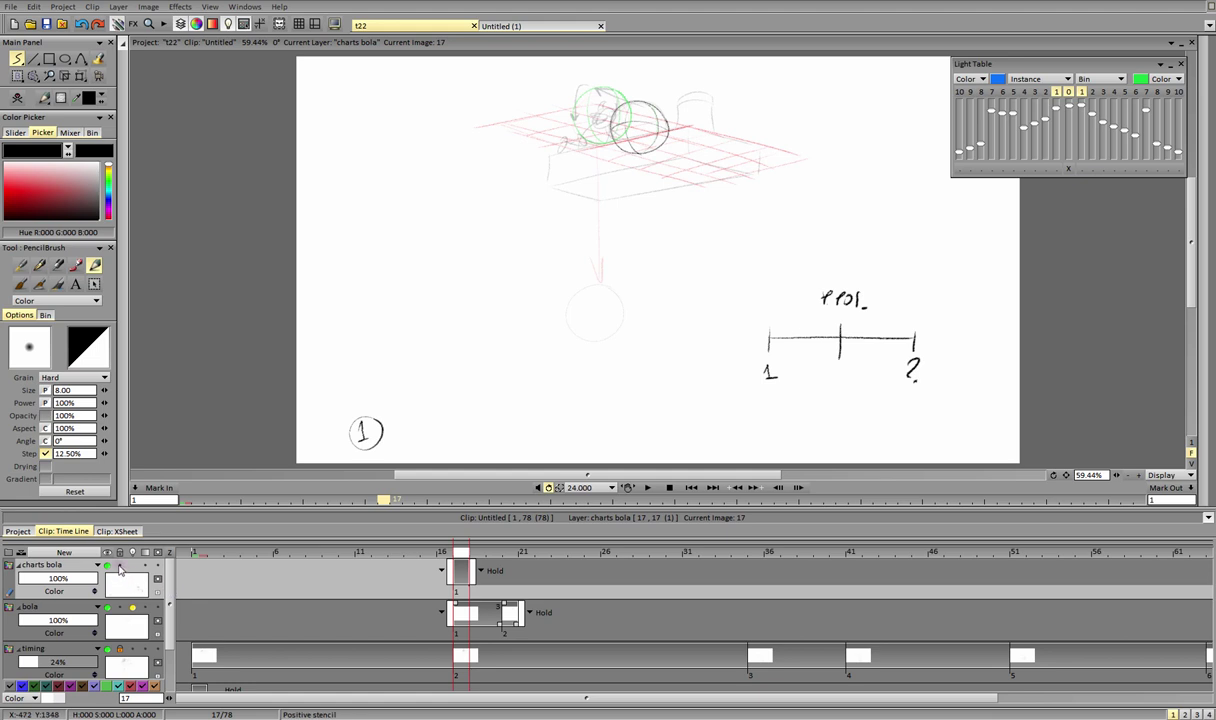
Step: Lock the charts bola layer and create a blank drawing at frame 19 on the bola layer
{"action": "left_click", "coordinate": [82, 604]}
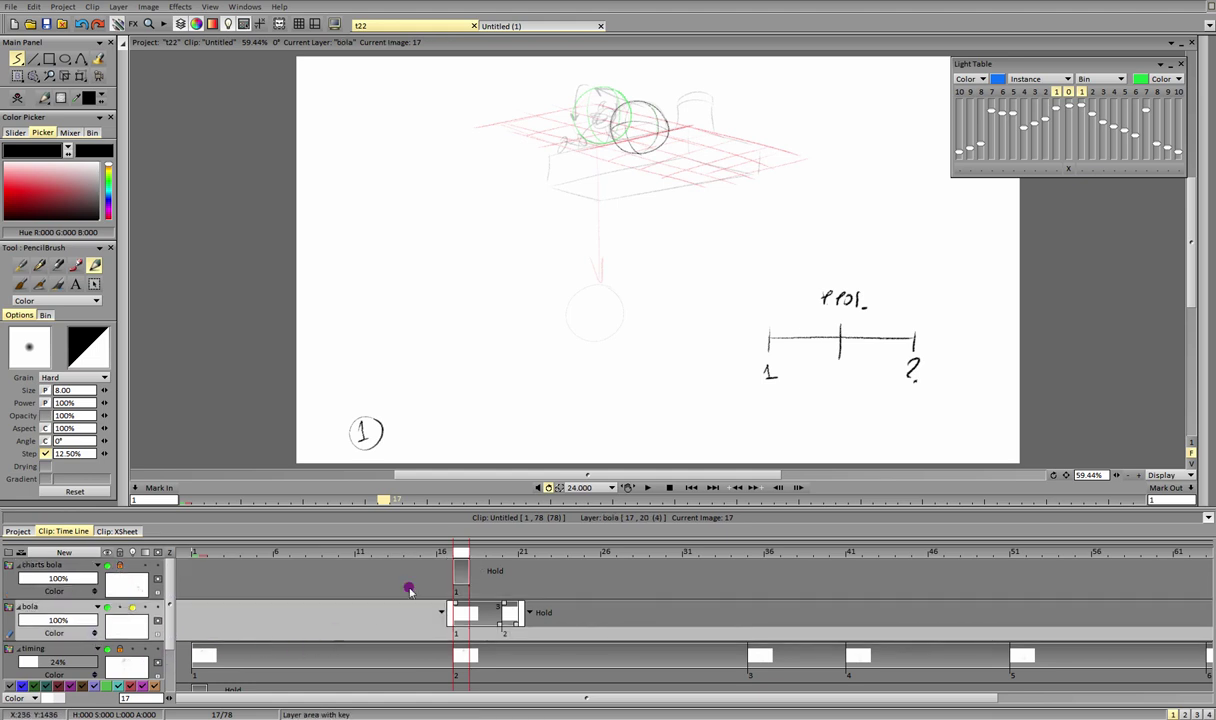
{"action": "left_click", "coordinate": [493, 556]}
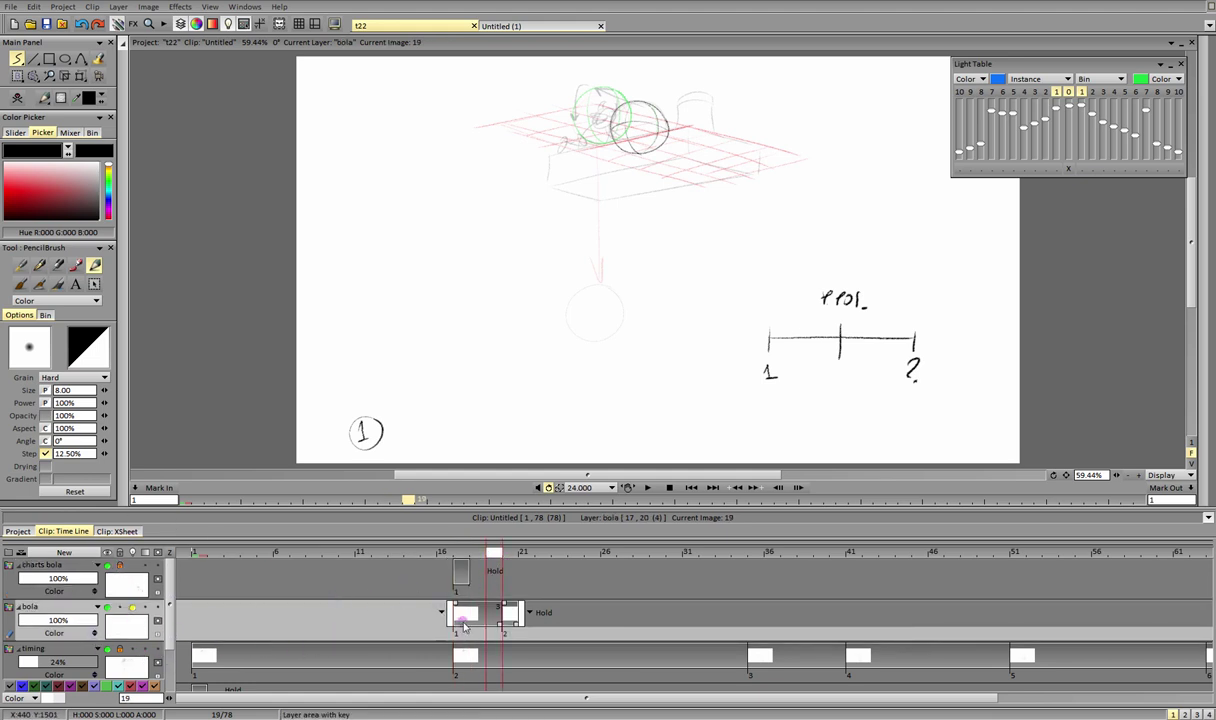
{"action": "left_click", "coordinate": [470, 610]}
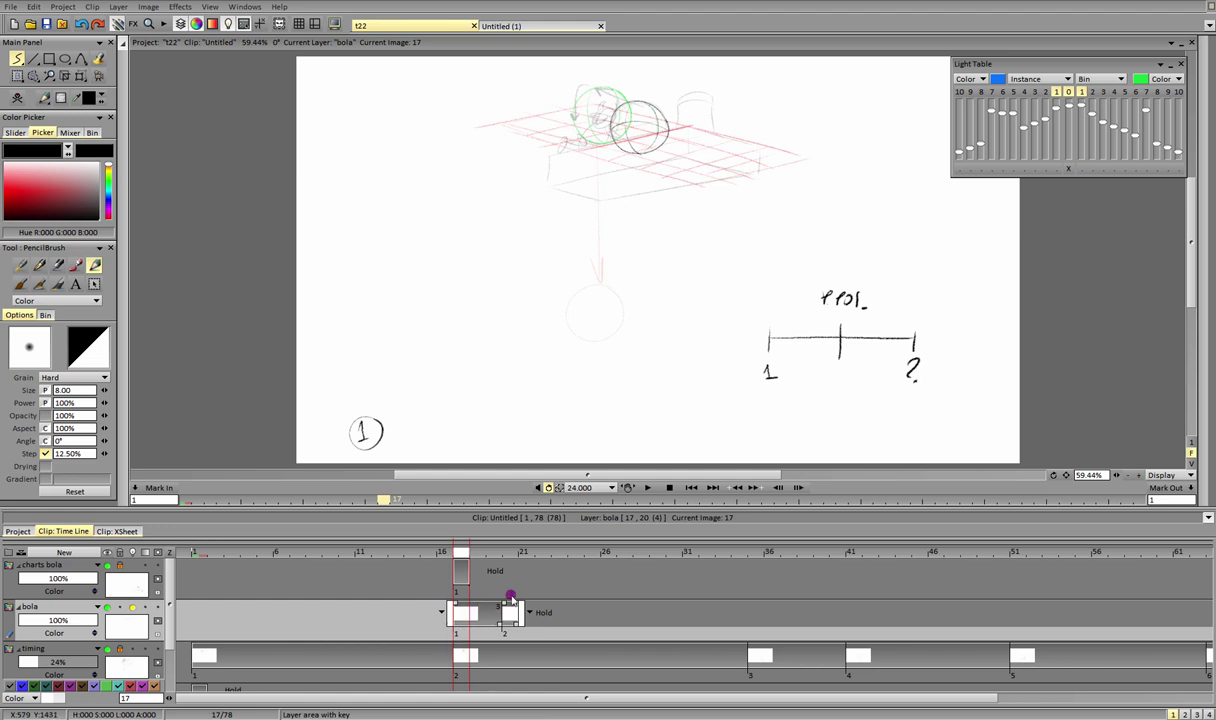
{"action": "left_click", "coordinate": [495, 555]}
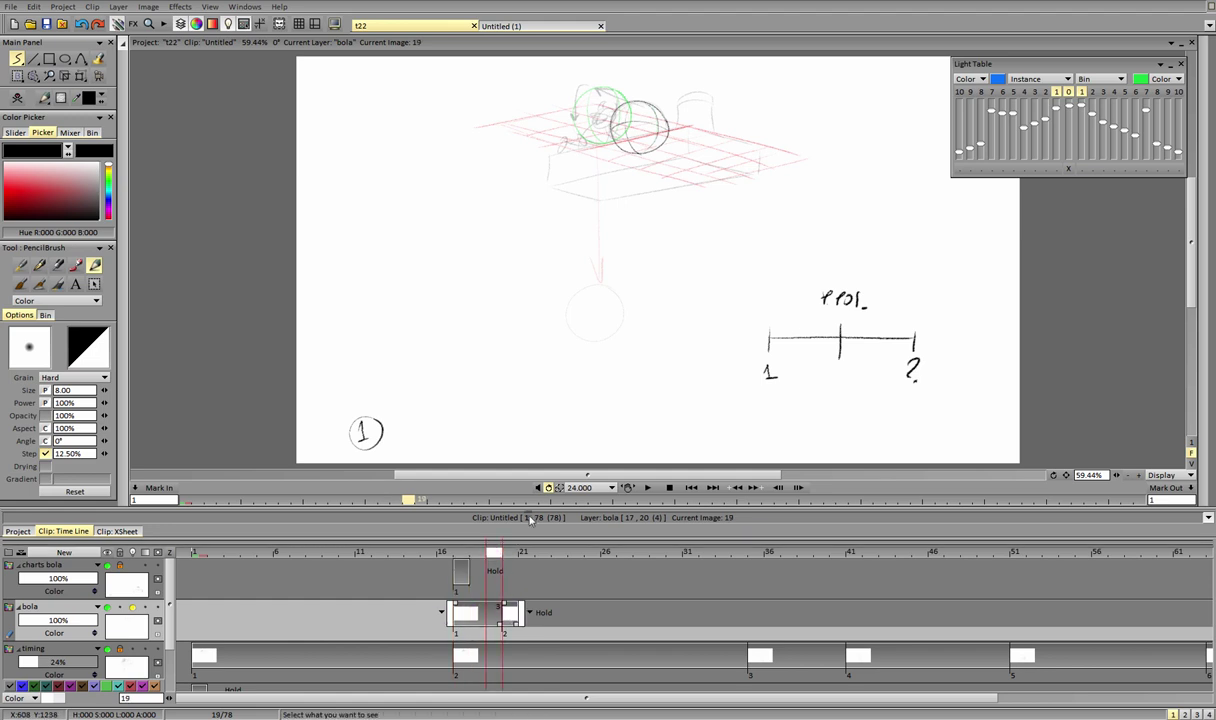
{"action": "left_click", "coordinate": [18, 99]}
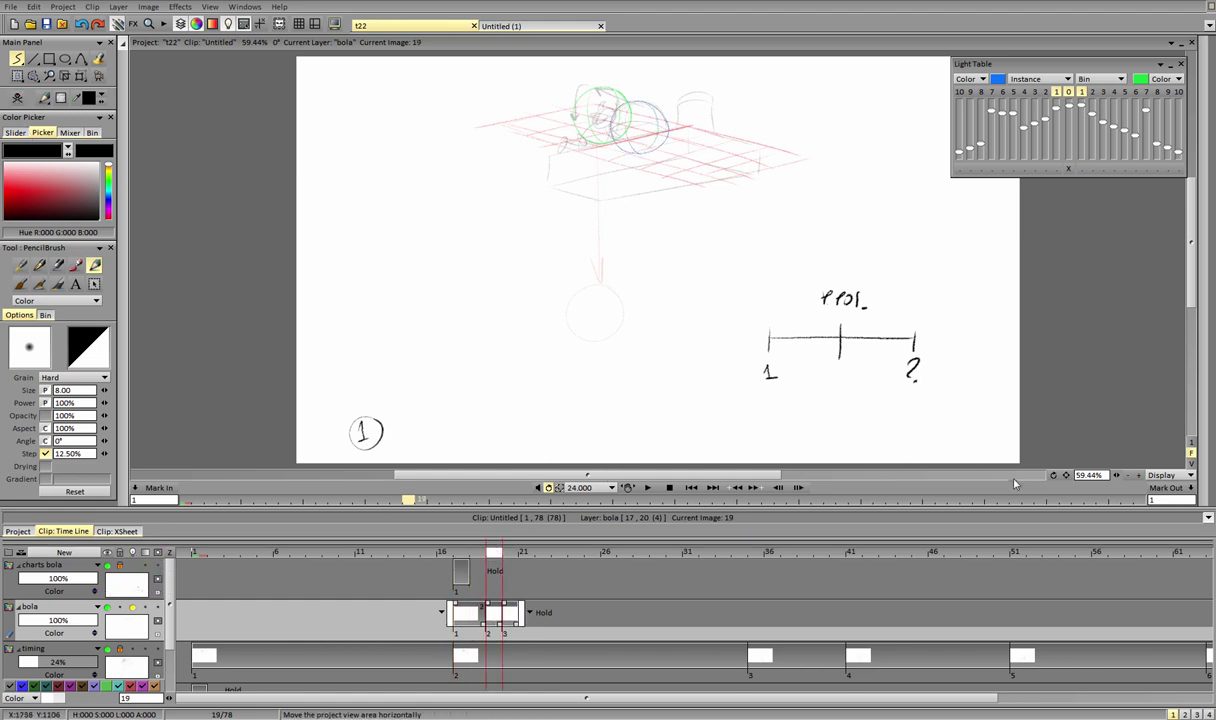
Step: Trace the green reference ball's outline and vertical contour on the frame 19 drawing
{"action": "left_click_drag", "start_coordinate": [1117, 476], "coordinate": [1150, 476]}
{"action": "left_click_drag", "start_coordinate": [1066, 475], "coordinate": [1080, 536]}
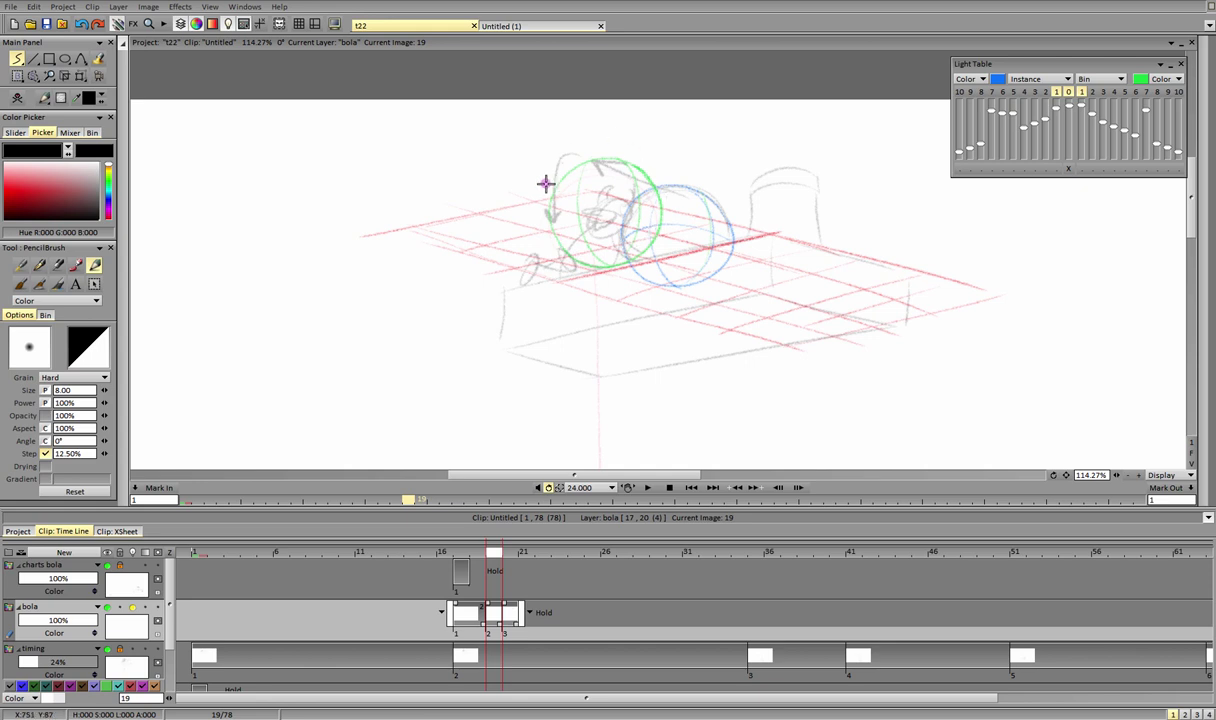
{"action": "mouse_move", "coordinate": [659, 200]}
{"action": "left_mouse_down"}
{"action": "mouse_move", "coordinate": [609, 263]}
{"action": "mouse_move", "coordinate": [641, 172]}
{"action": "mouse_move", "coordinate": [646, 194]}
{"action": "mouse_move", "coordinate": [597, 157]}
{"action": "mouse_move", "coordinate": [579, 261]}
{"action": "mouse_move", "coordinate": [661, 209]}
{"action": "left_mouse_up"}
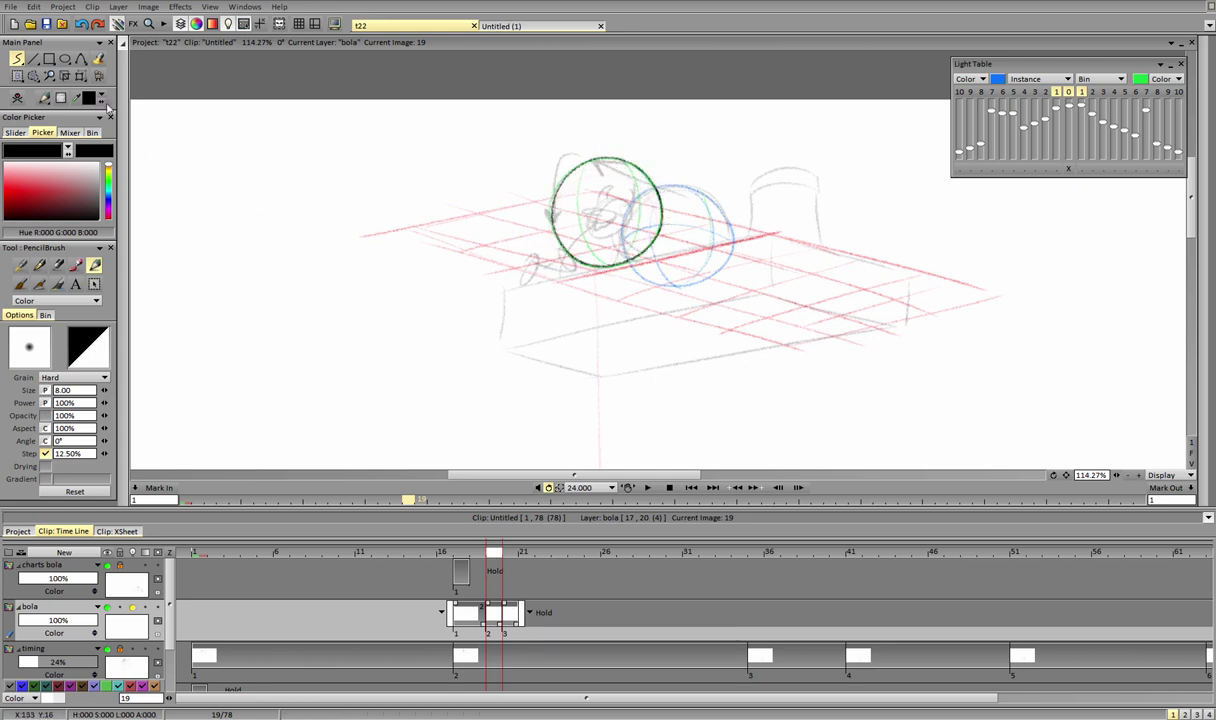
{"action": "left_click", "coordinate": [80, 76]}
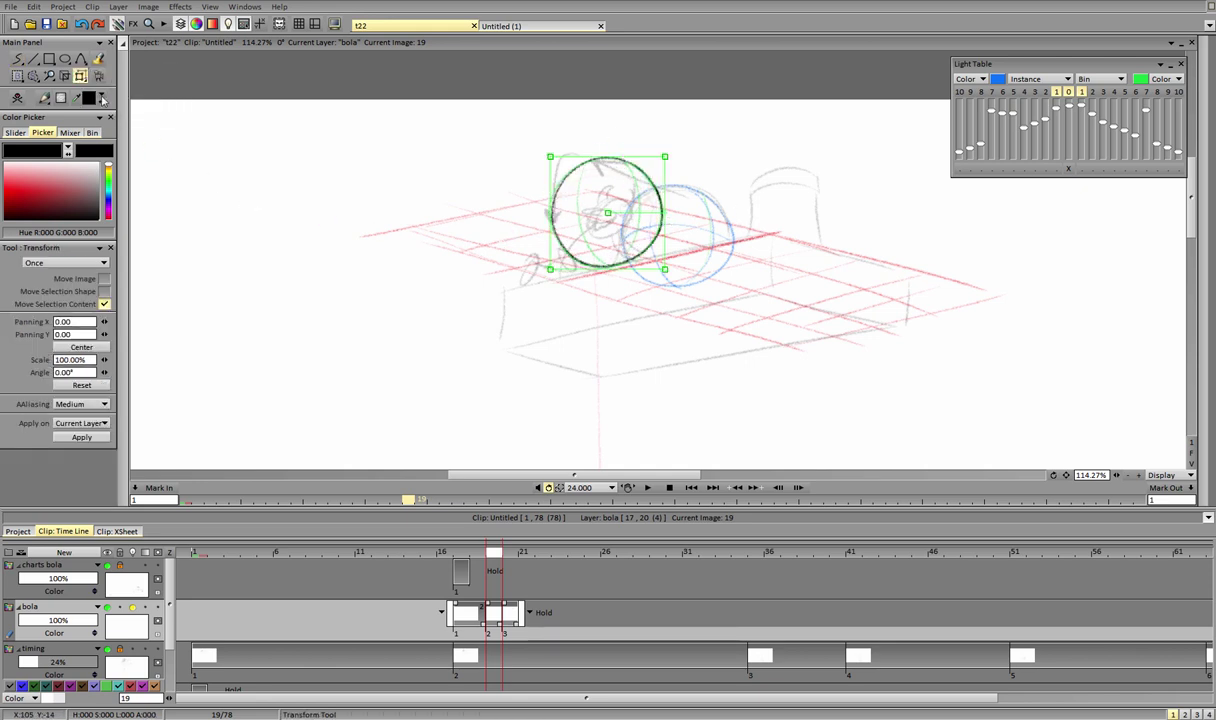
{"action": "left_click", "coordinate": [20, 58]}
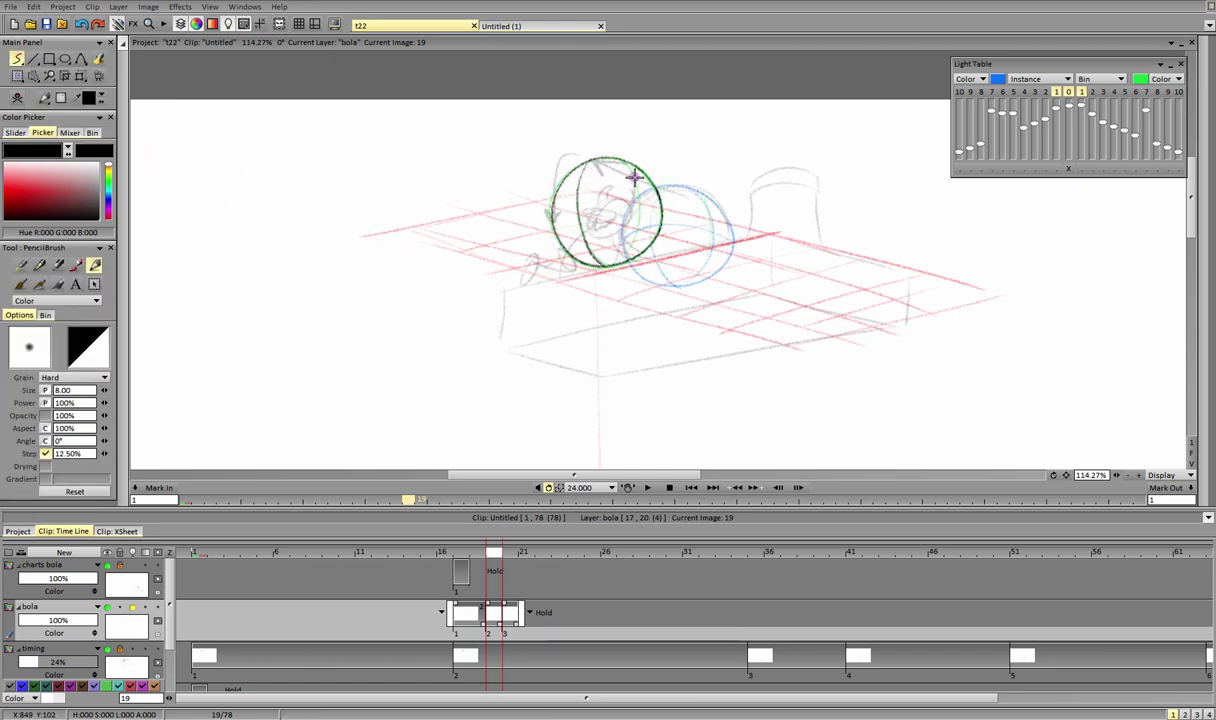
Step: Transform the traced ball with panning X 52.38 and Y 15.31, placing it between the green and blue balls, and apply it
{"action": "mouse_move", "coordinate": [600, 161]}
{"action": "left_mouse_down"}
{"action": "mouse_move", "coordinate": [596, 262]}
{"action": "mouse_move", "coordinate": [674, 270]}
{"action": "left_mouse_up"}
{"action": "left_click", "coordinate": [80, 76]}
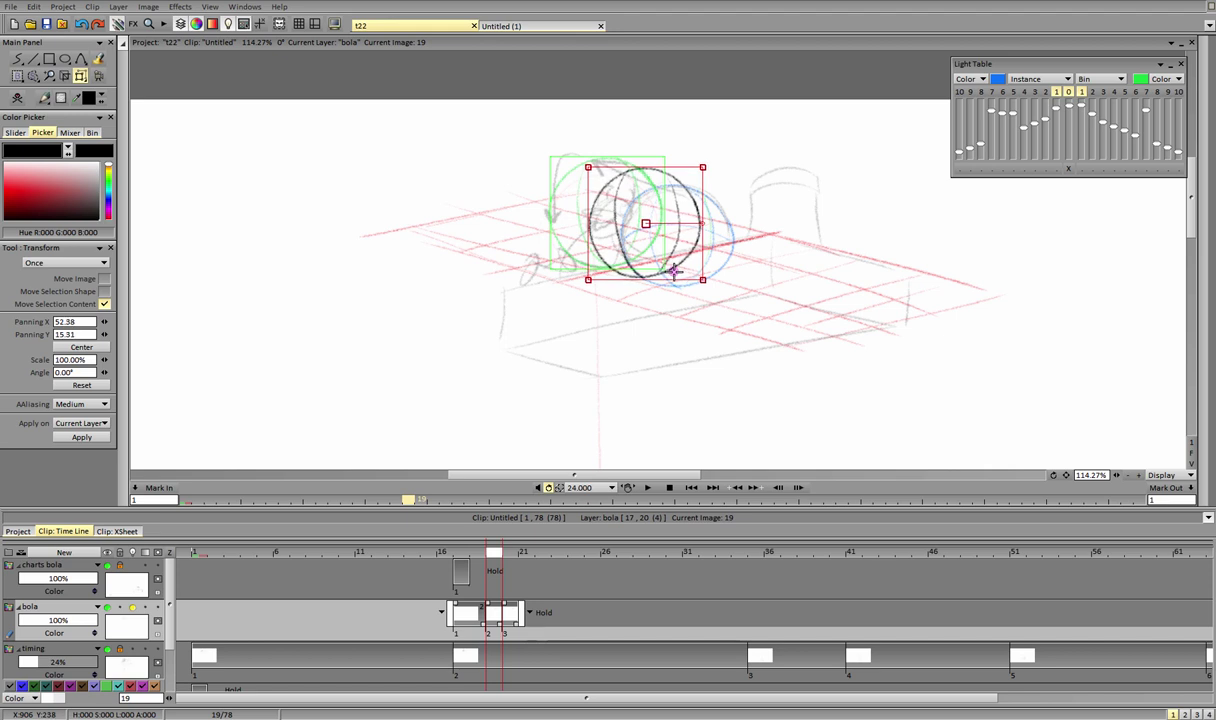
{"action": "left_click", "coordinate": [97, 437]}
{"action": "left_click", "coordinate": [18, 60]}
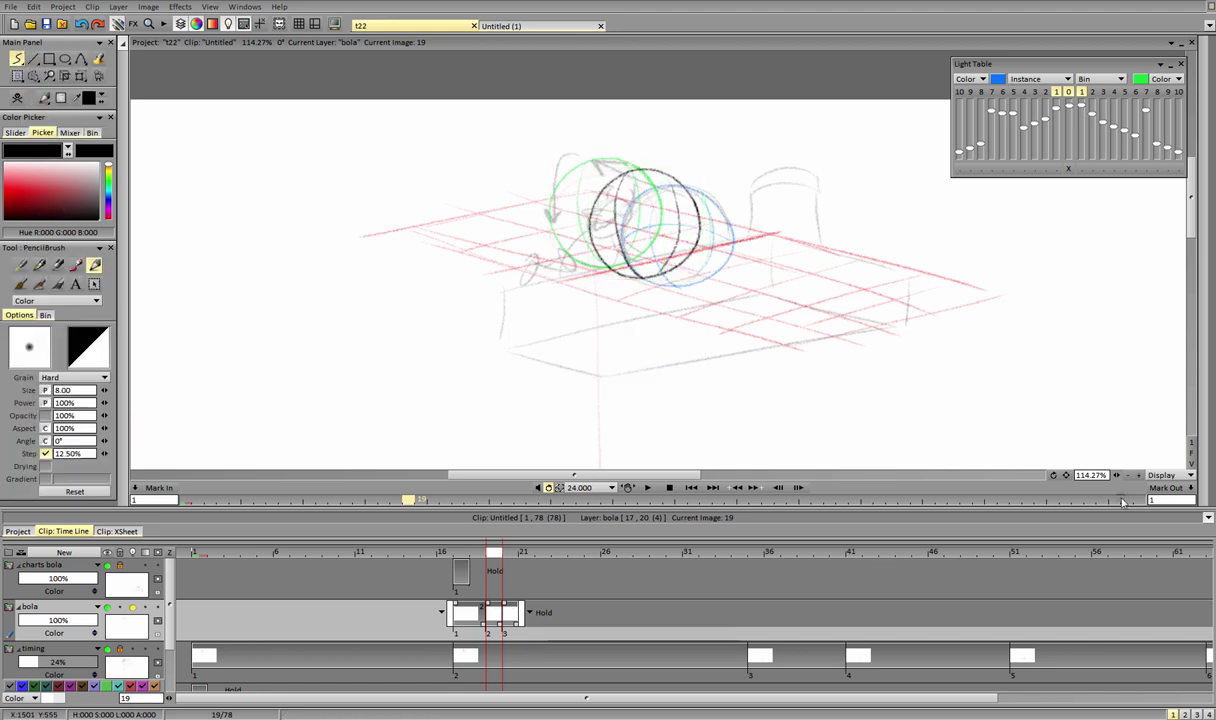
Step: Turn off the bola layer's light table and move its third drawing to frame 21
{"action": "left_click", "coordinate": [1191, 453]}
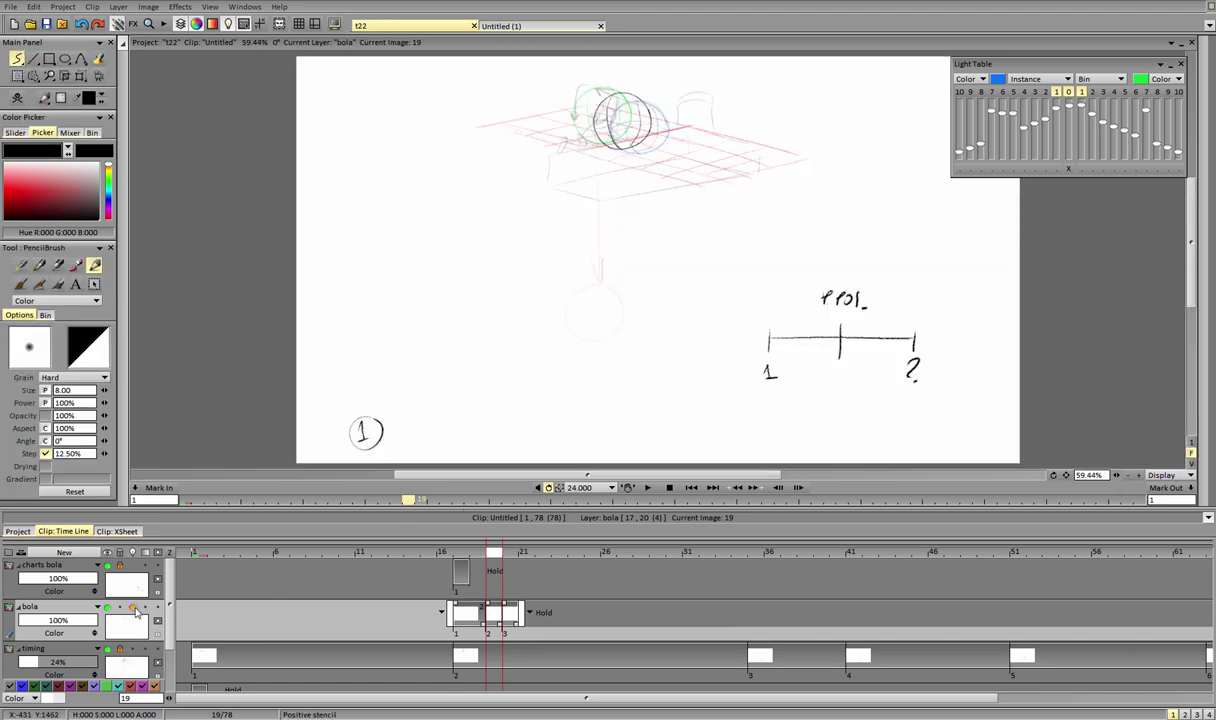
{"action": "mouse_move", "coordinate": [491, 558]}
{"action": "left_mouse_down"}
{"action": "mouse_move", "coordinate": [418, 560]}
{"action": "mouse_move", "coordinate": [521, 571]}
{"action": "left_mouse_up"}
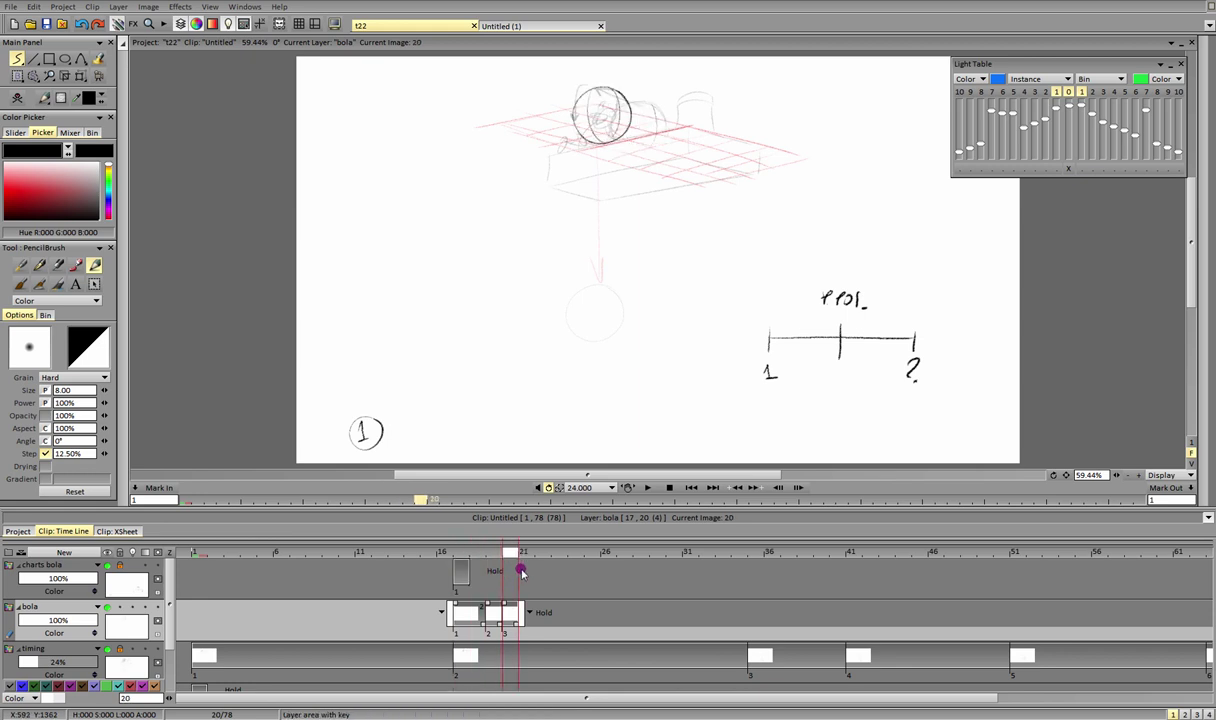
{"action": "left_click_drag", "start_coordinate": [170, 553], "coordinate": [264, 563]}
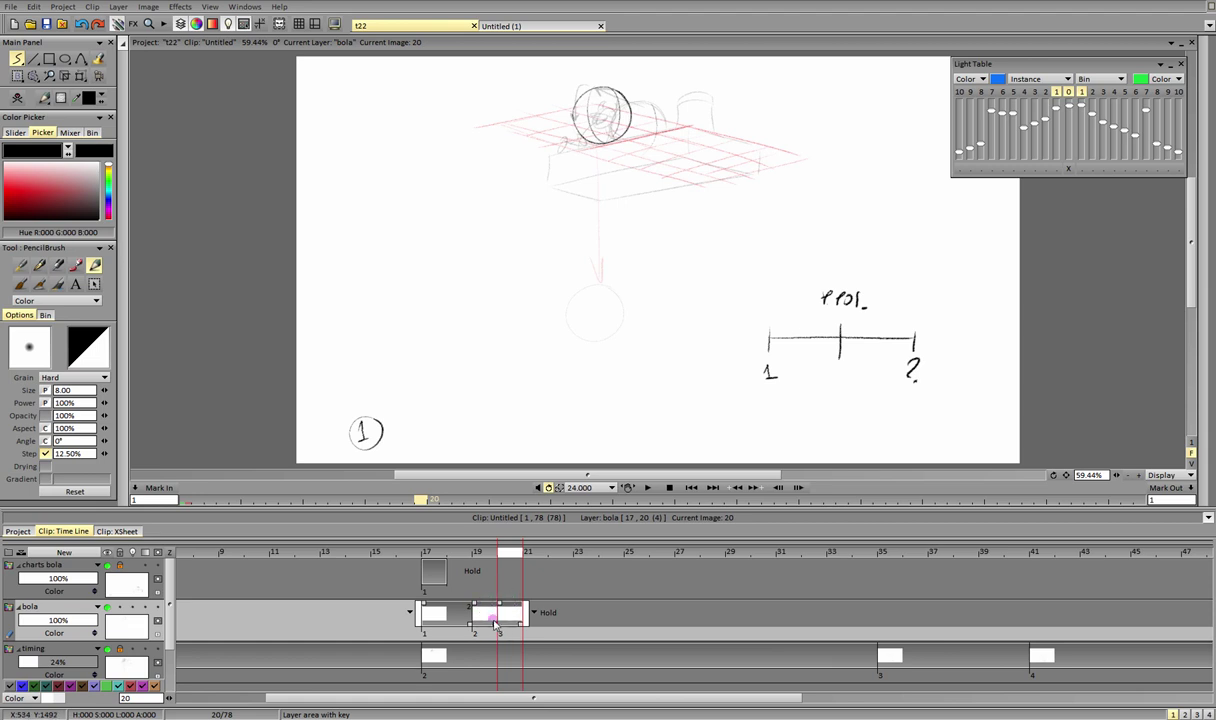
{"action": "left_click_drag", "start_coordinate": [496, 628], "coordinate": [521, 634]}
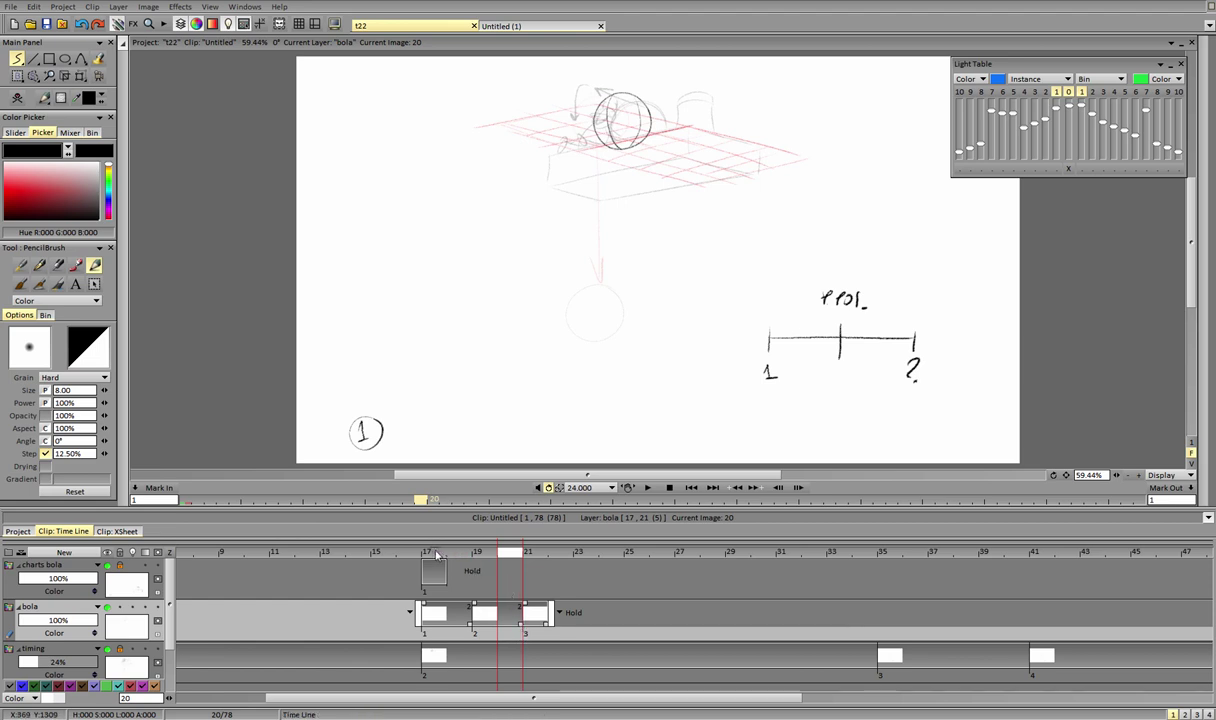
Step: Play the animation preview to check the ball's movement, and stop it
{"action": "mouse_move", "coordinate": [440, 552]}
{"action": "left_mouse_down"}
{"action": "mouse_move", "coordinate": [536, 573]}
{"action": "mouse_move", "coordinate": [426, 565]}
{"action": "mouse_move", "coordinate": [560, 560]}
{"action": "mouse_move", "coordinate": [408, 560]}
{"action": "mouse_move", "coordinate": [433, 560]}
{"action": "left_mouse_up"}
{"action": "left_click", "coordinate": [647, 487]}
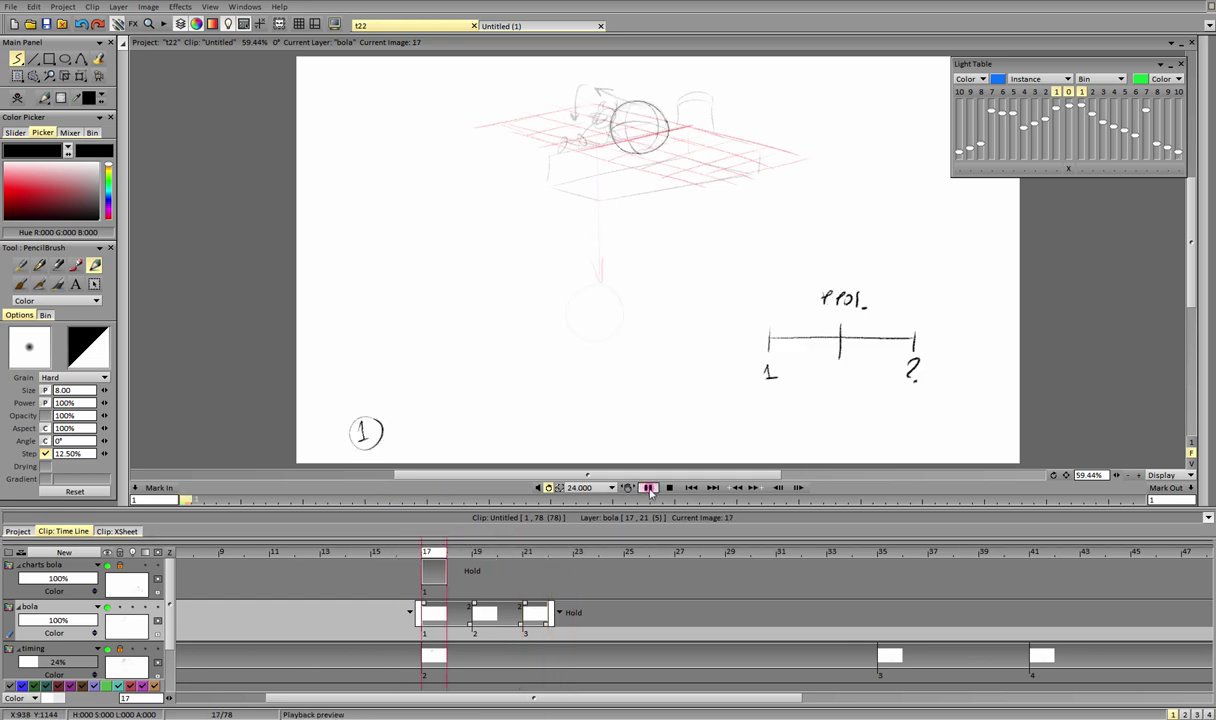
{"action": "left_click", "coordinate": [670, 489]}
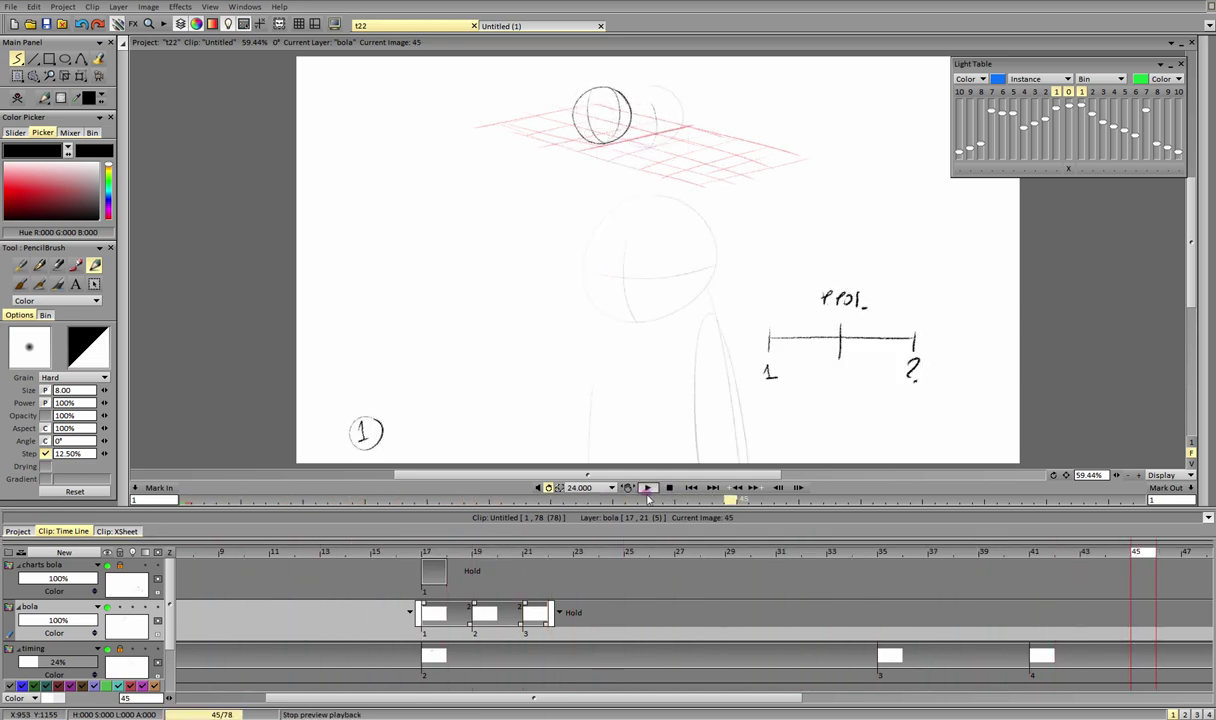
Step: Scrub from frame 17 to 21 and move the bola layer's third drawing to frame 25
{"action": "left_click_drag", "start_coordinate": [433, 556], "coordinate": [528, 558]}
{"action": "left_click_drag", "start_coordinate": [522, 628], "coordinate": [615, 628]}
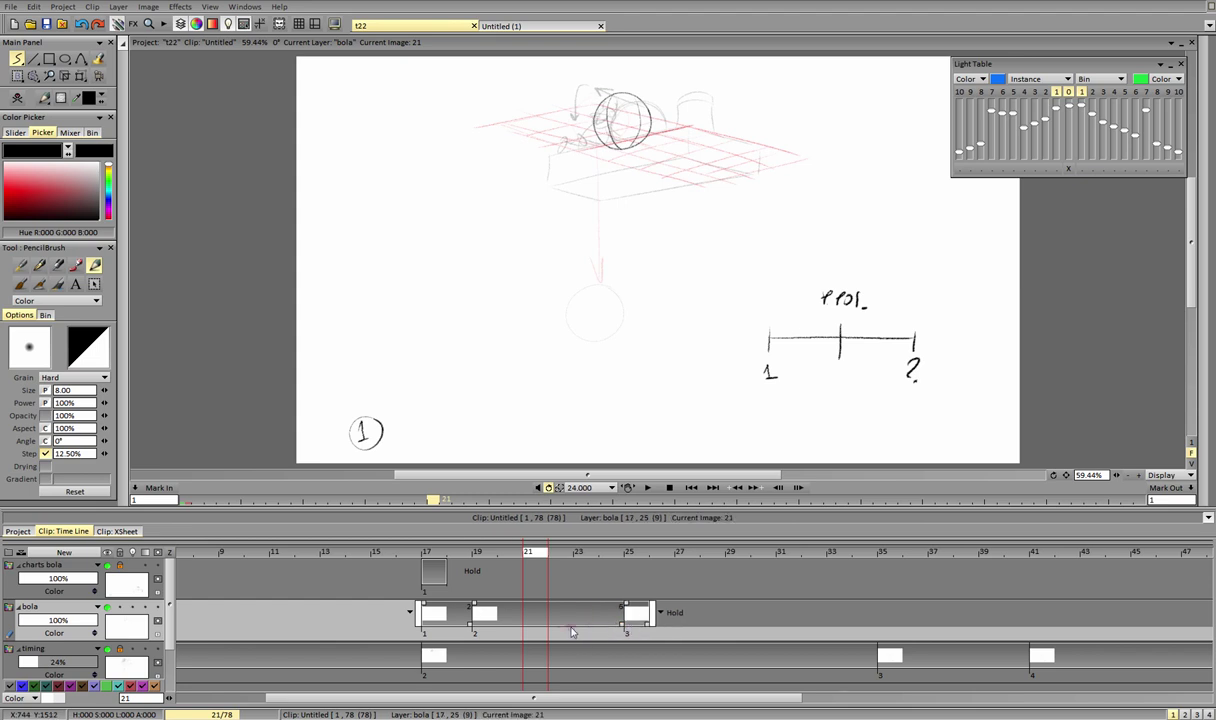
Step: Move the bola layer's second drawing to frame 21, play the animation preview and stop it
{"action": "left_click_drag", "start_coordinate": [487, 606], "coordinate": [528, 636]}
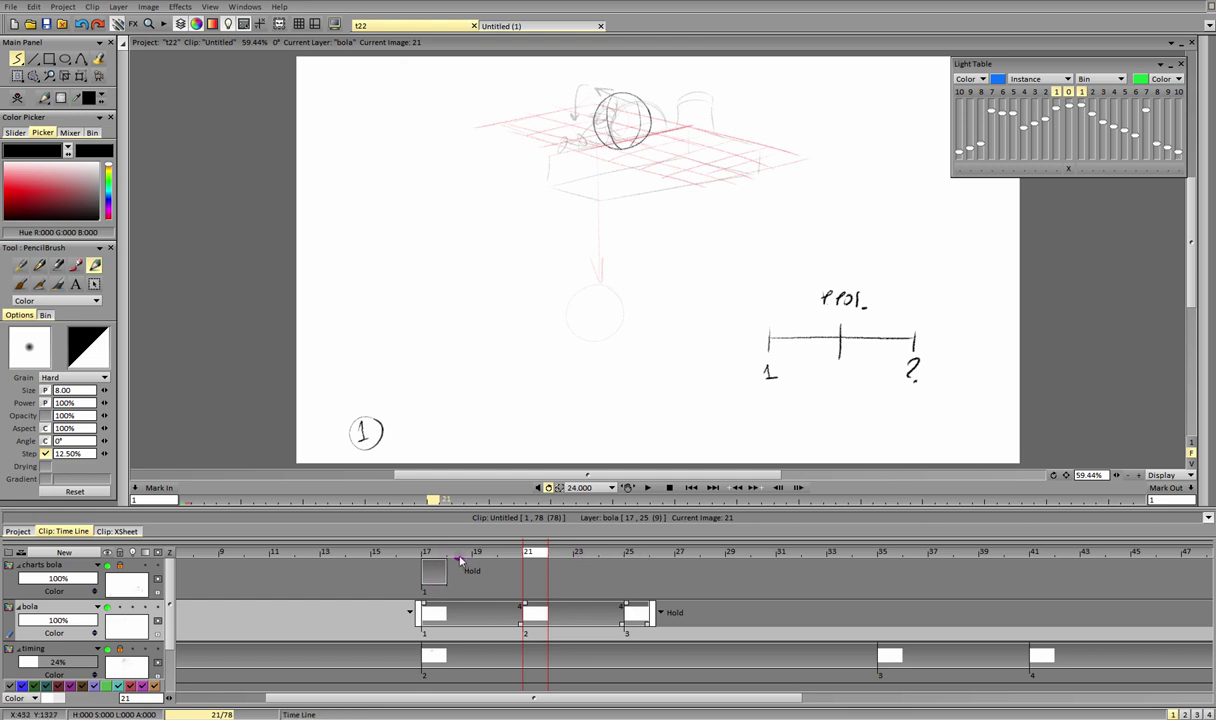
{"action": "left_click", "coordinate": [647, 489]}
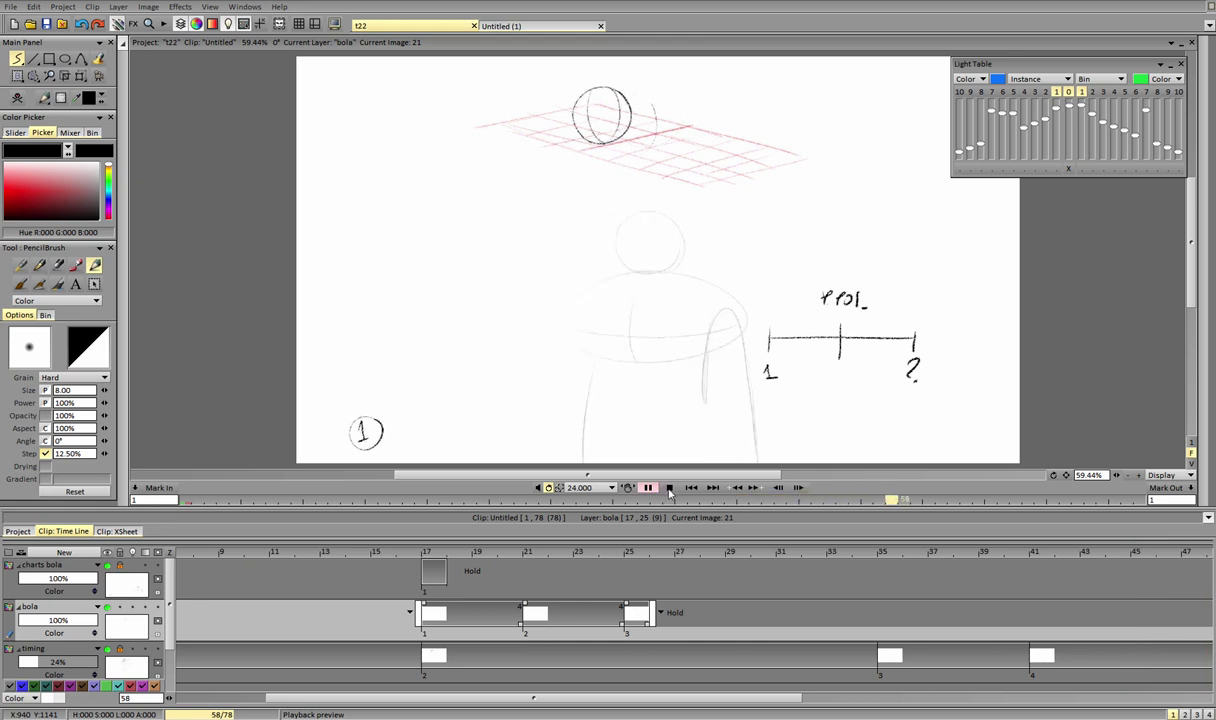
{"action": "left_click", "coordinate": [669, 489]}
Step: On the charts bola layer at frame 17, erase the chart's question mark and write 5, 9 and EXT at both ends
{"action": "left_click", "coordinate": [427, 552]}
{"action": "left_click_drag", "start_coordinate": [525, 698], "coordinate": [248, 690]}
{"action": "left_click", "coordinate": [486, 556]}
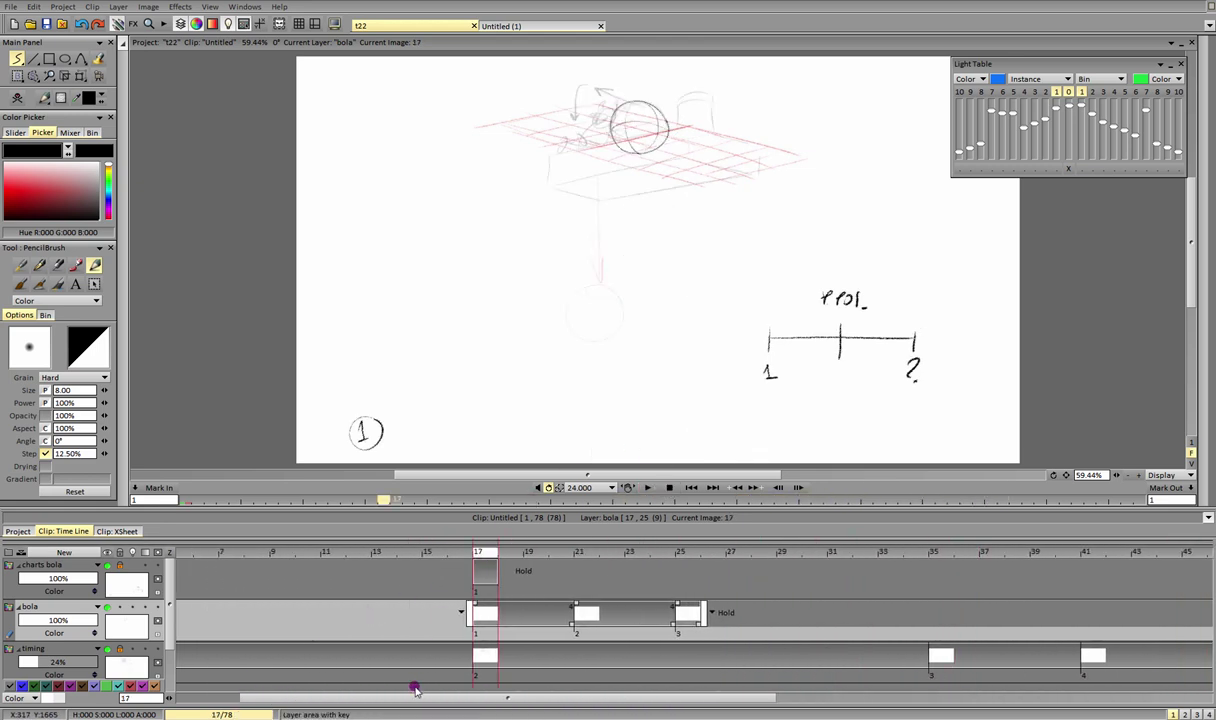
{"action": "left_click_drag", "start_coordinate": [416, 690], "coordinate": [454, 697]}
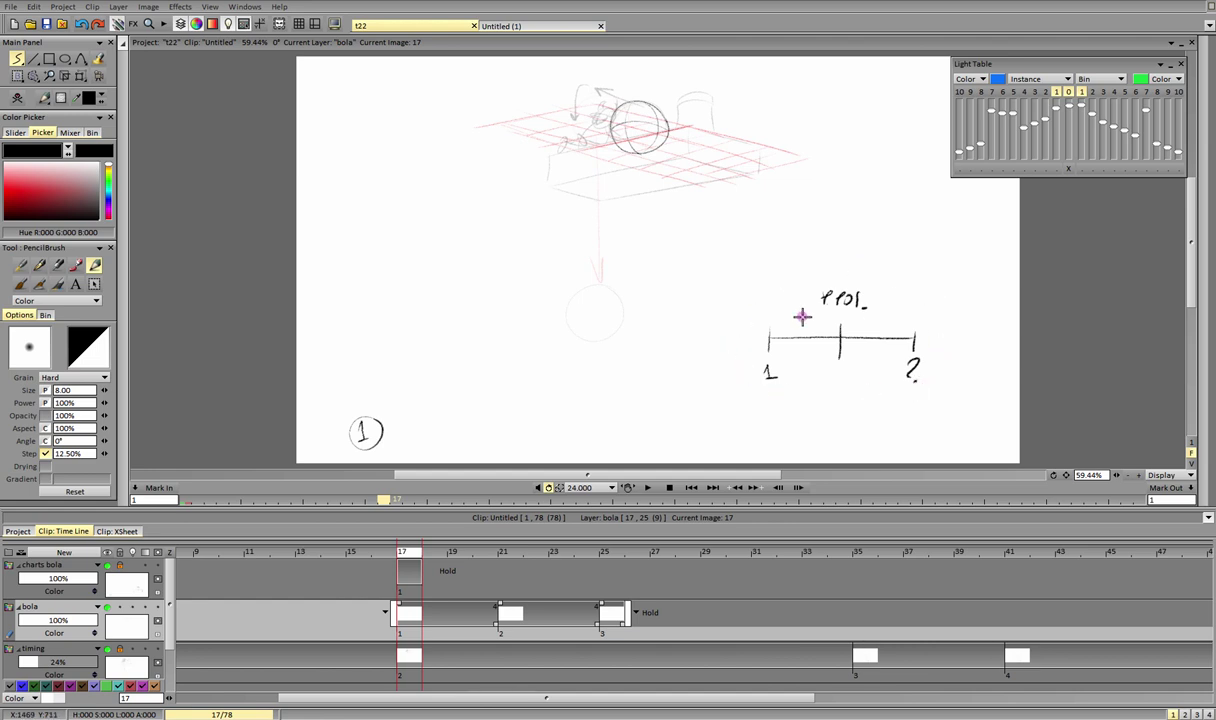
{"action": "left_click", "coordinate": [78, 567]}
{"action": "left_click", "coordinate": [120, 566]}
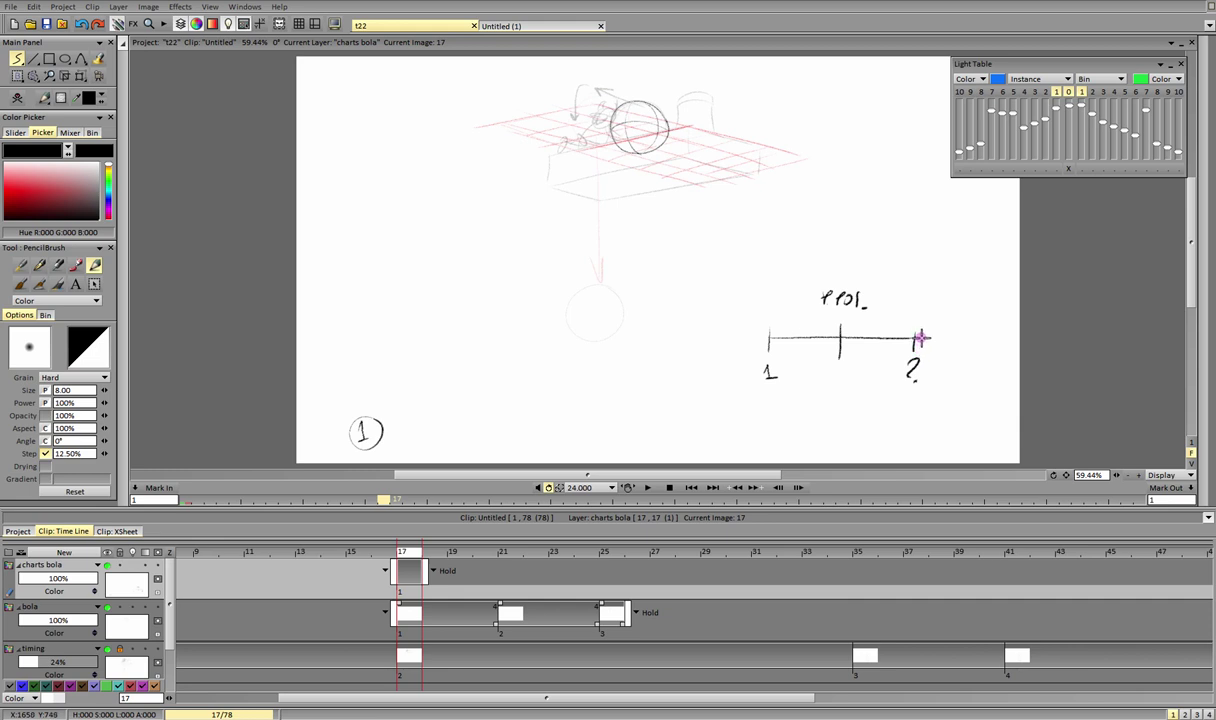
{"action": "key", "text": "e"}
{"action": "mouse_move", "coordinate": [912, 385]}
{"action": "left_mouse_down"}
{"action": "mouse_move", "coordinate": [918, 362]}
{"action": "mouse_move", "coordinate": [904, 364]}
{"action": "left_mouse_up"}
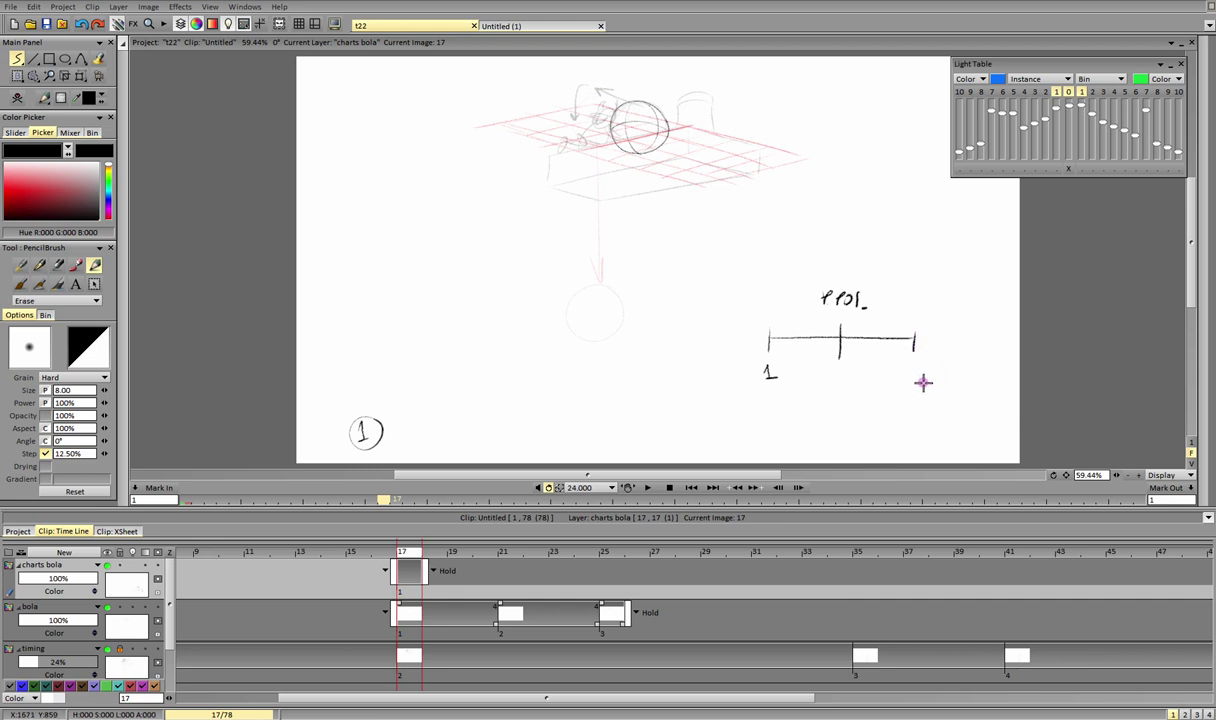
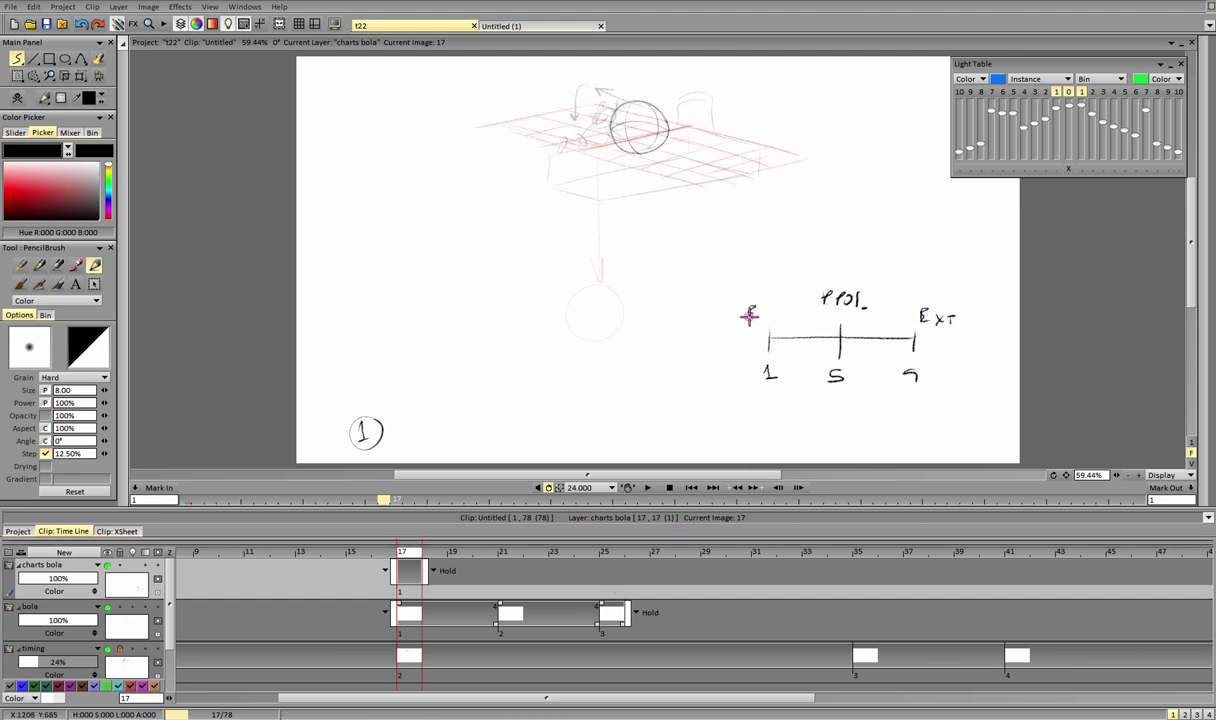
Step: Mark the two in-between positions on the chart in light blue, labelled BTW and numbered 3 and 7
{"action": "left_click", "coordinate": [6, 186]}
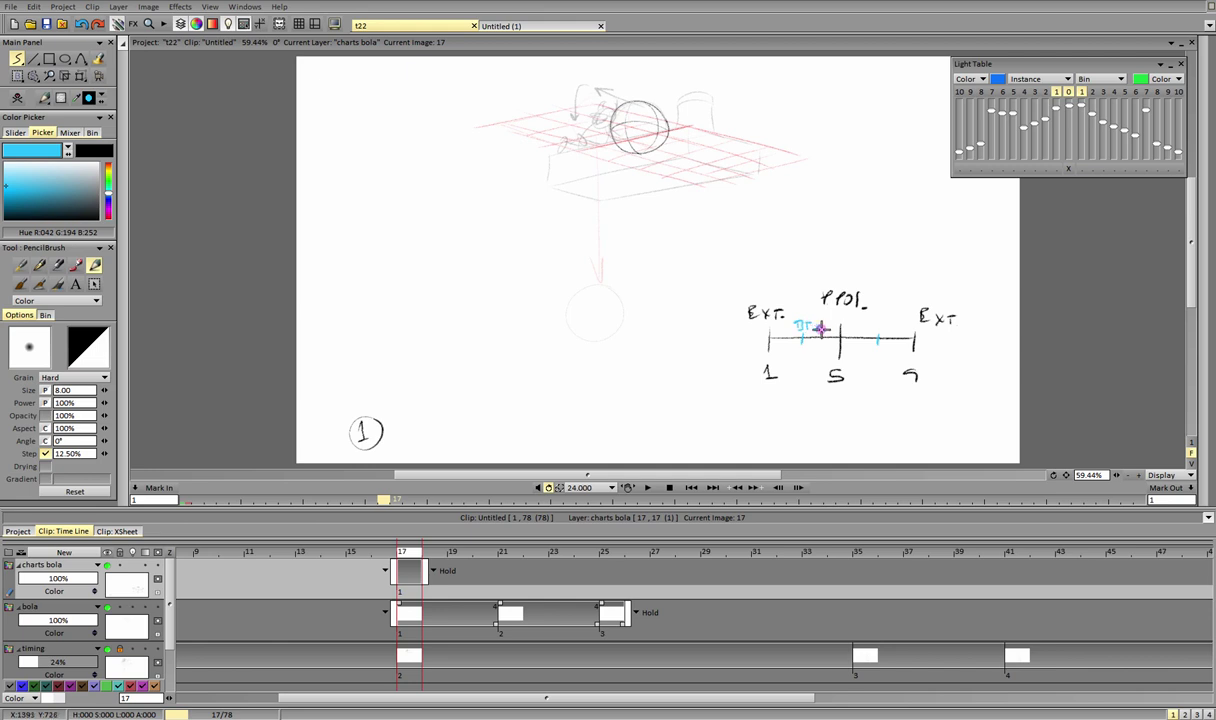
{"action": "left_click_drag", "start_coordinate": [868, 322], "coordinate": [882, 327]}
{"action": "left_click_drag", "start_coordinate": [871, 352], "coordinate": [878, 365]}
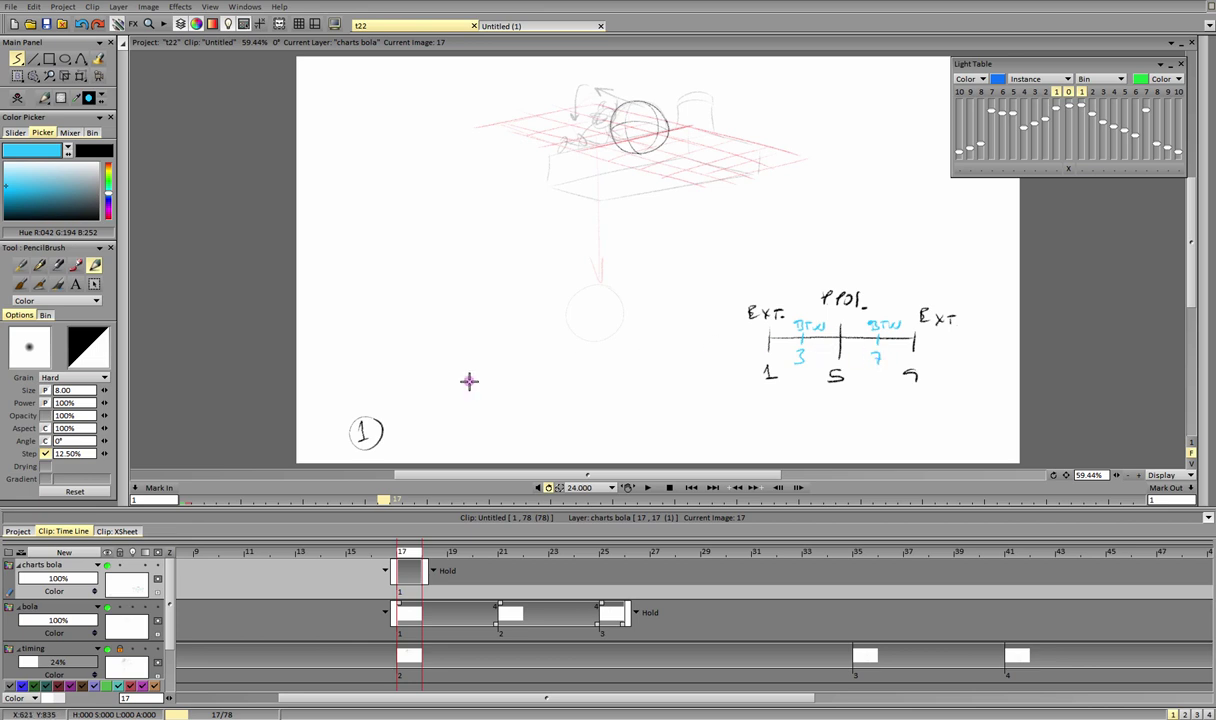
Step: Add a blank drawing at frame 19 on the bola layer and turn on its light table
{"action": "left_click", "coordinate": [86, 610]}
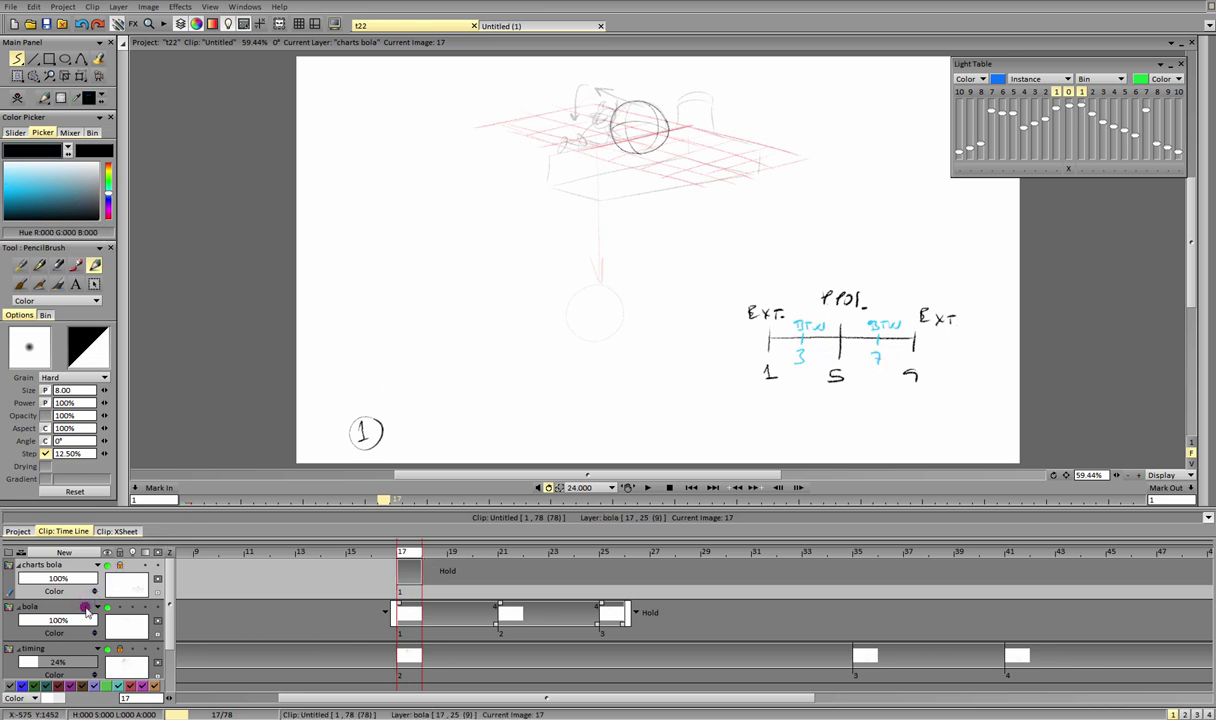
{"action": "left_click", "coordinate": [450, 555]}
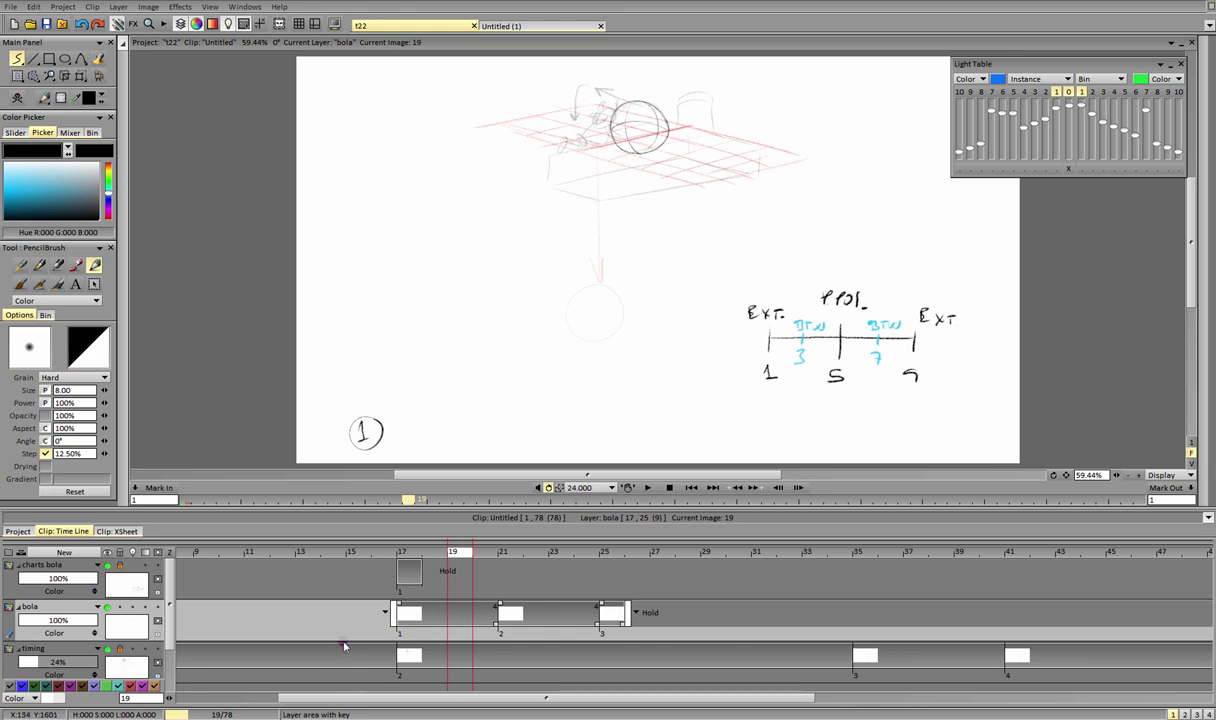
{"action": "left_click", "coordinate": [17, 97]}
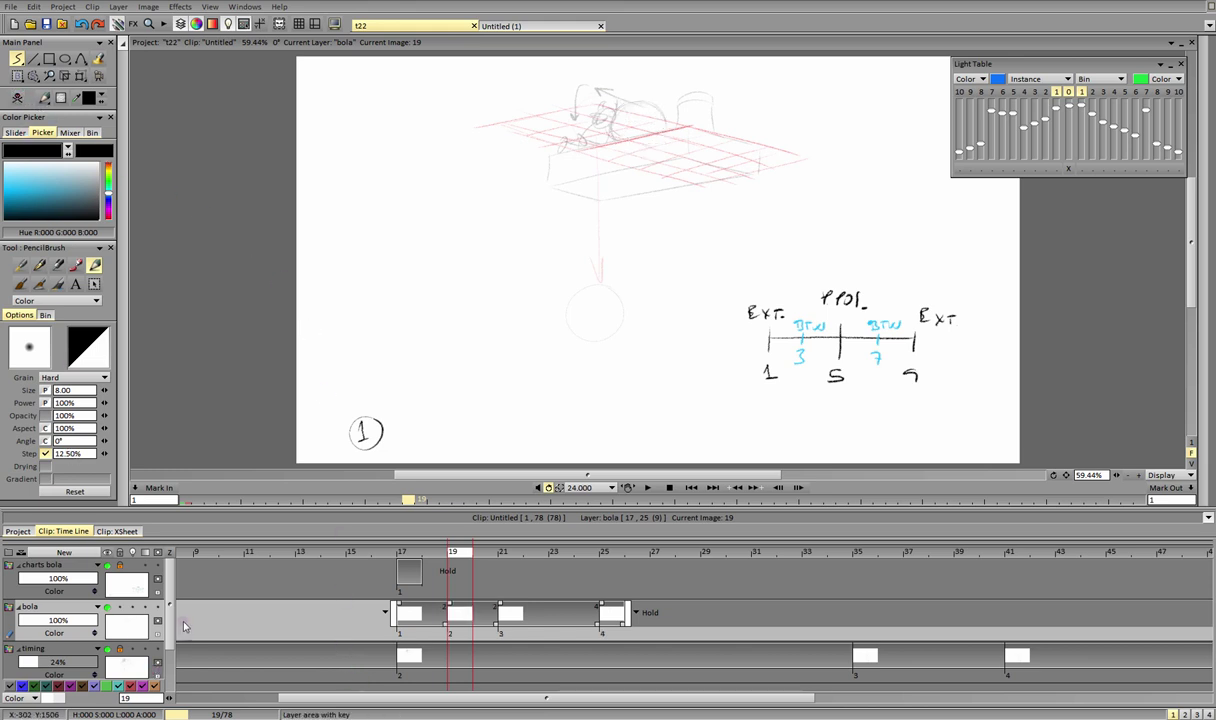
{"action": "left_click", "coordinate": [133, 607]}
{"action": "left_click_drag", "start_coordinate": [1116, 476], "coordinate": [1060, 514]}
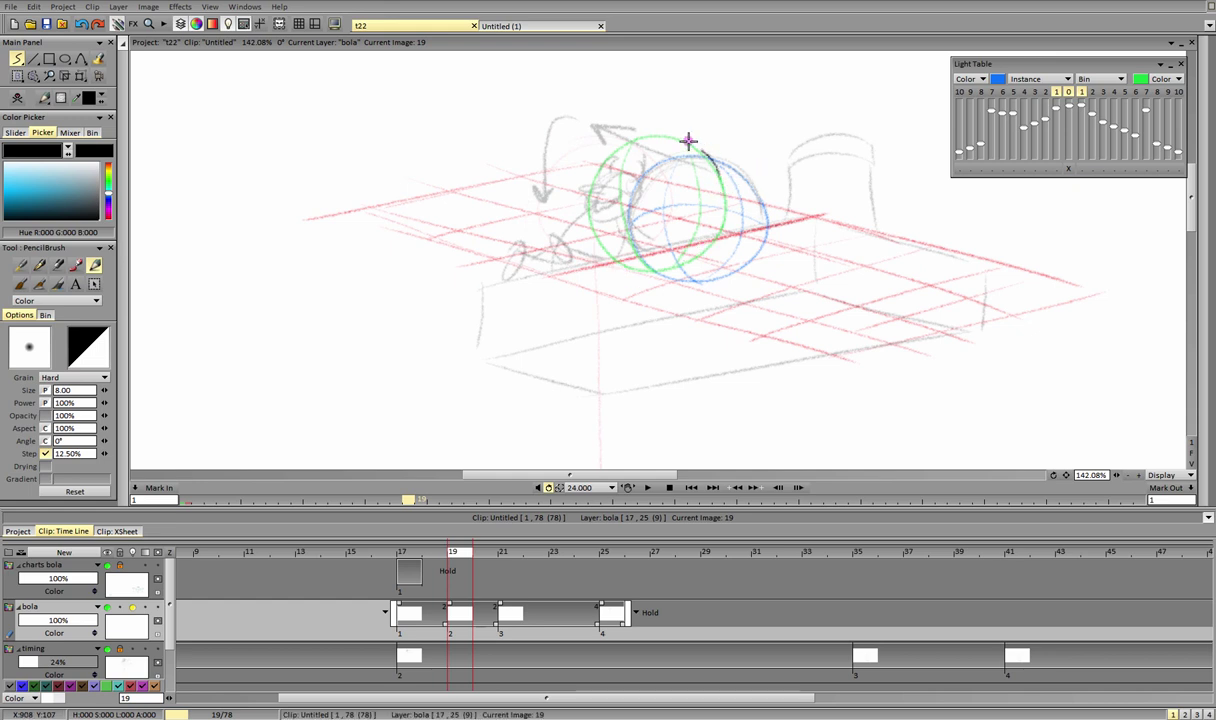
Step: Trace the green ball in black at frame 19, transform it with panning X 18.38 and Y 6.03, and apply
{"action": "mouse_move", "coordinate": [668, 136]}
{"action": "left_mouse_down"}
{"action": "mouse_move", "coordinate": [598, 235]}
{"action": "mouse_move", "coordinate": [722, 224]}
{"action": "mouse_move", "coordinate": [705, 152]}
{"action": "mouse_move", "coordinate": [720, 190]}
{"action": "mouse_move", "coordinate": [662, 269]}
{"action": "left_mouse_up"}
{"action": "key", "text": "ctrl+z"}
{"action": "mouse_move", "coordinate": [626, 150]}
{"action": "left_mouse_down"}
{"action": "mouse_move", "coordinate": [626, 226]}
{"action": "mouse_move", "coordinate": [662, 272]}
{"action": "left_mouse_up"}
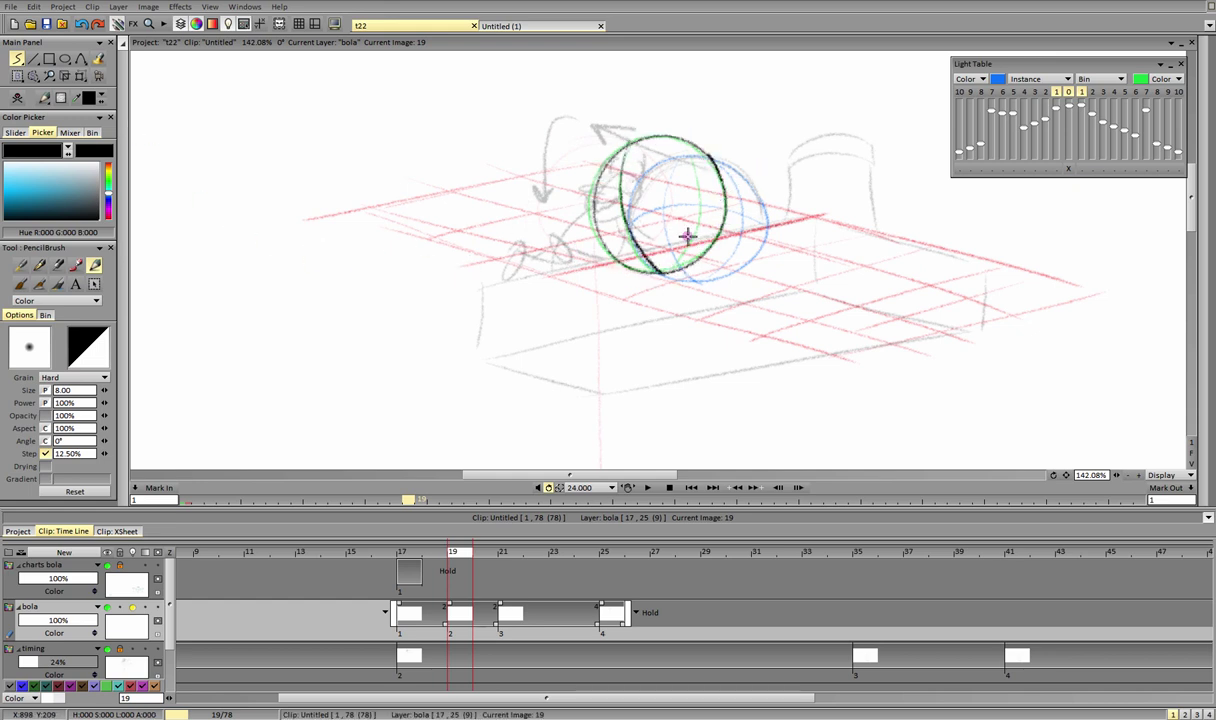
{"action": "mouse_move", "coordinate": [681, 136]}
{"action": "left_mouse_down"}
{"action": "mouse_move", "coordinate": [645, 278]}
{"action": "mouse_move", "coordinate": [713, 268]}
{"action": "left_mouse_up"}
{"action": "key", "text": "t"}
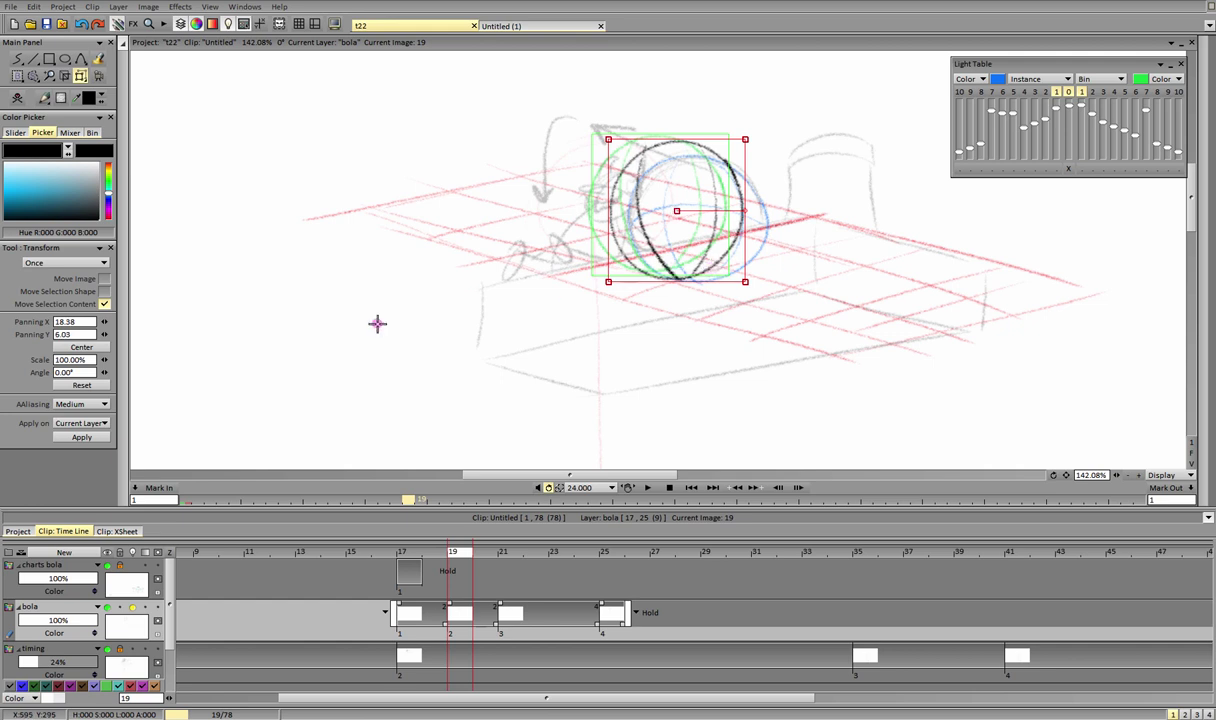
{"action": "left_click", "coordinate": [81, 437]}
Step: Add a blank drawing at frame 23 on the bola layer and trace the blue ball in black
{"action": "left_click", "coordinate": [564, 556]}
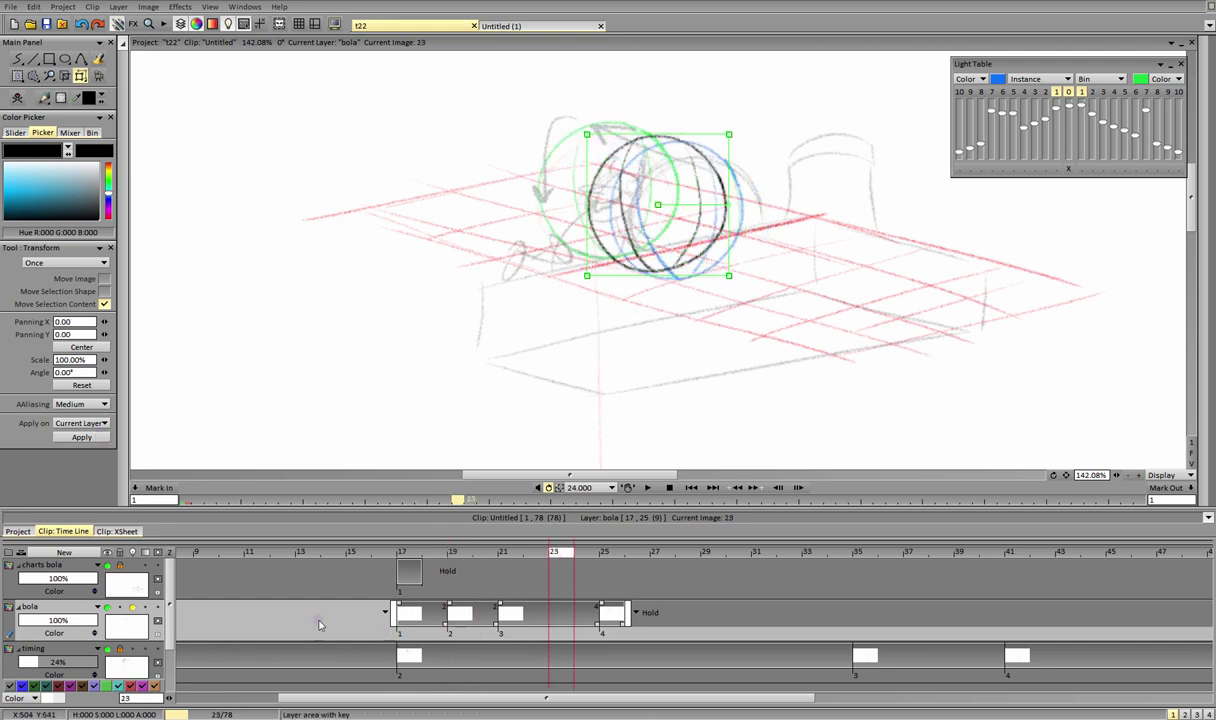
{"action": "left_click", "coordinate": [18, 60]}
{"action": "left_click", "coordinate": [17, 98]}
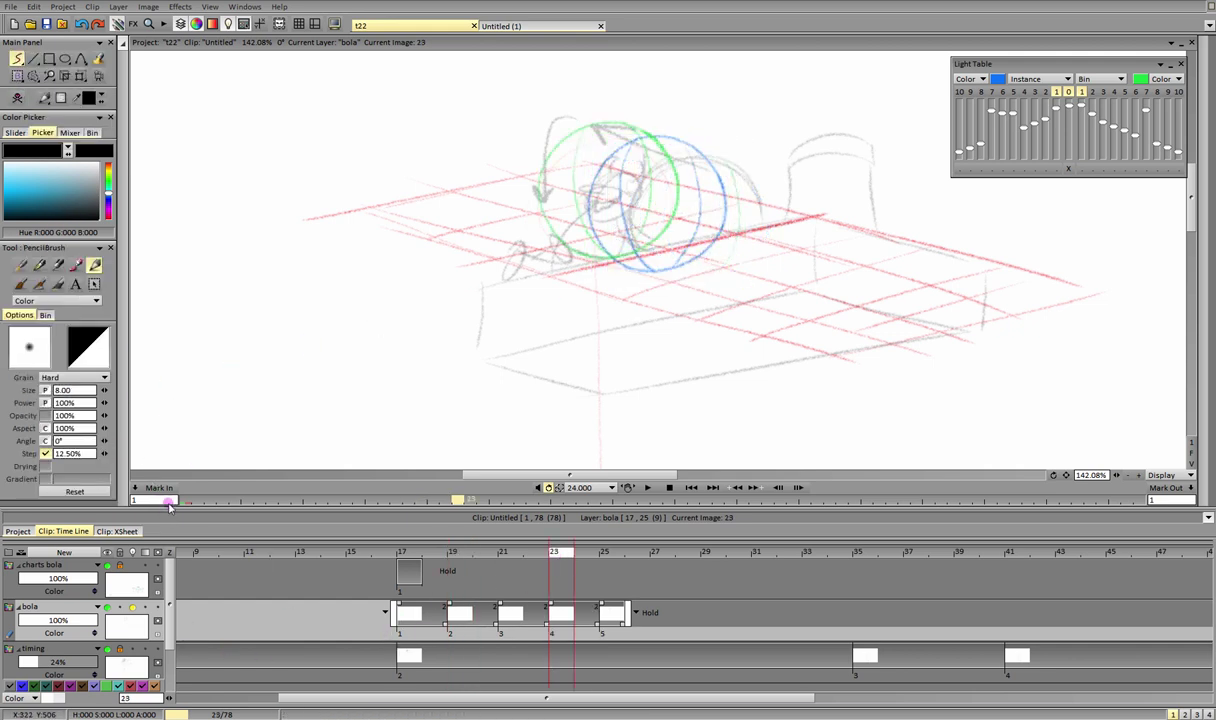
{"action": "mouse_move", "coordinate": [713, 182]}
{"action": "left_mouse_down"}
{"action": "mouse_move", "coordinate": [643, 133]}
{"action": "mouse_move", "coordinate": [712, 204]}
{"action": "mouse_move", "coordinate": [684, 196]}
{"action": "left_mouse_up"}
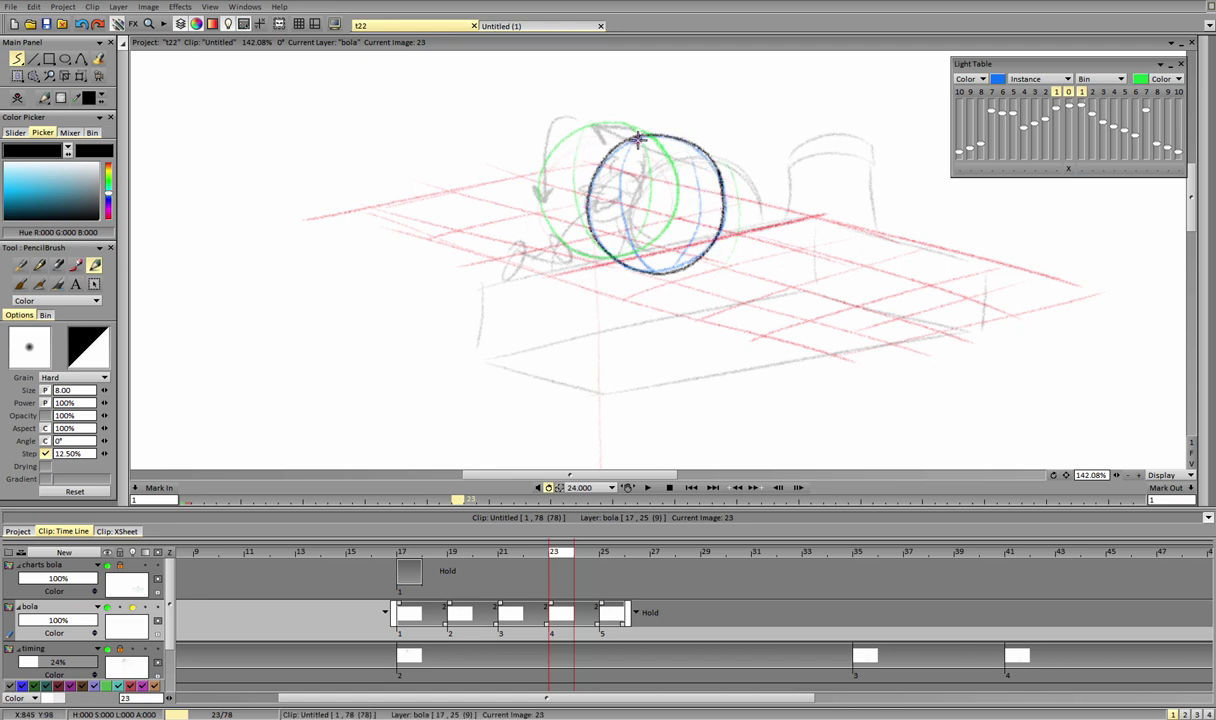
{"action": "left_click_drag", "start_coordinate": [605, 140], "coordinate": [652, 255]}
{"action": "mouse_move", "coordinate": [662, 148]}
{"action": "left_mouse_down"}
{"action": "mouse_move", "coordinate": [681, 262]}
{"action": "mouse_move", "coordinate": [657, 260]}
{"action": "left_mouse_up"}
Step: Transform the frame 23 ball with panning X -28.65 and Y -7.83, placing it between the green and blue balls, and apply
{"action": "left_click", "coordinate": [65, 76]}
{"action": "left_click", "coordinate": [81, 76]}
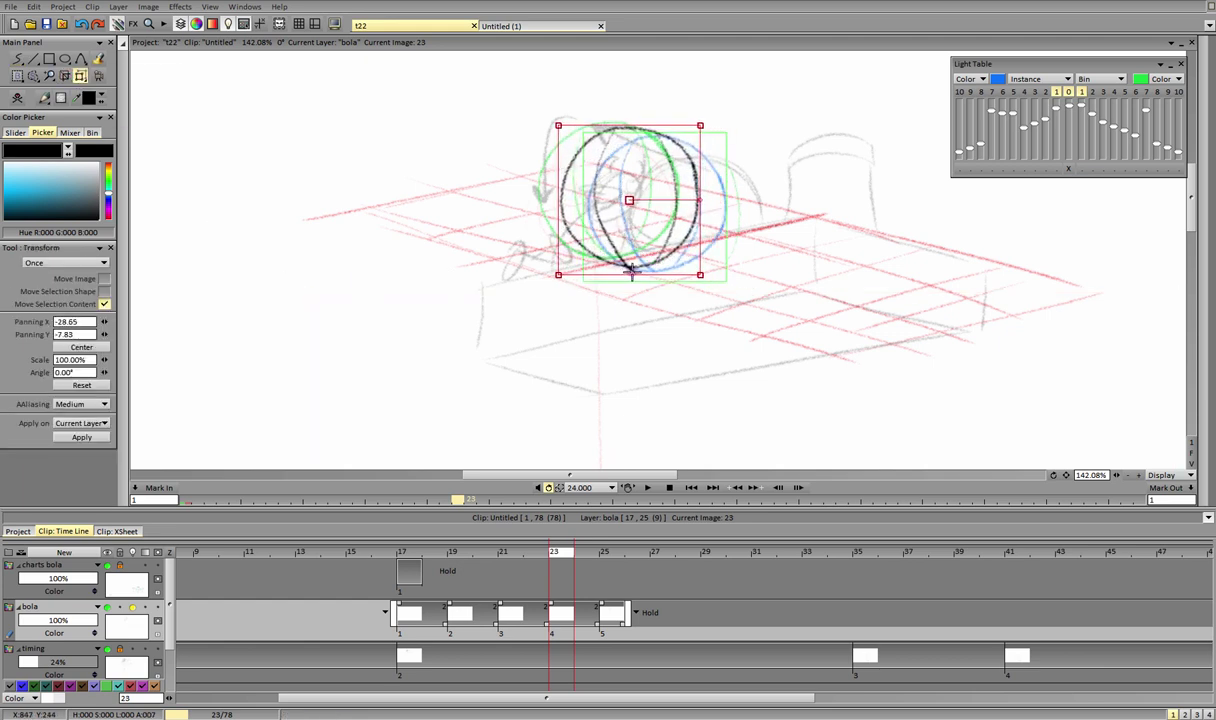
{"action": "left_click", "coordinate": [90, 437]}
{"action": "left_click", "coordinate": [20, 63]}
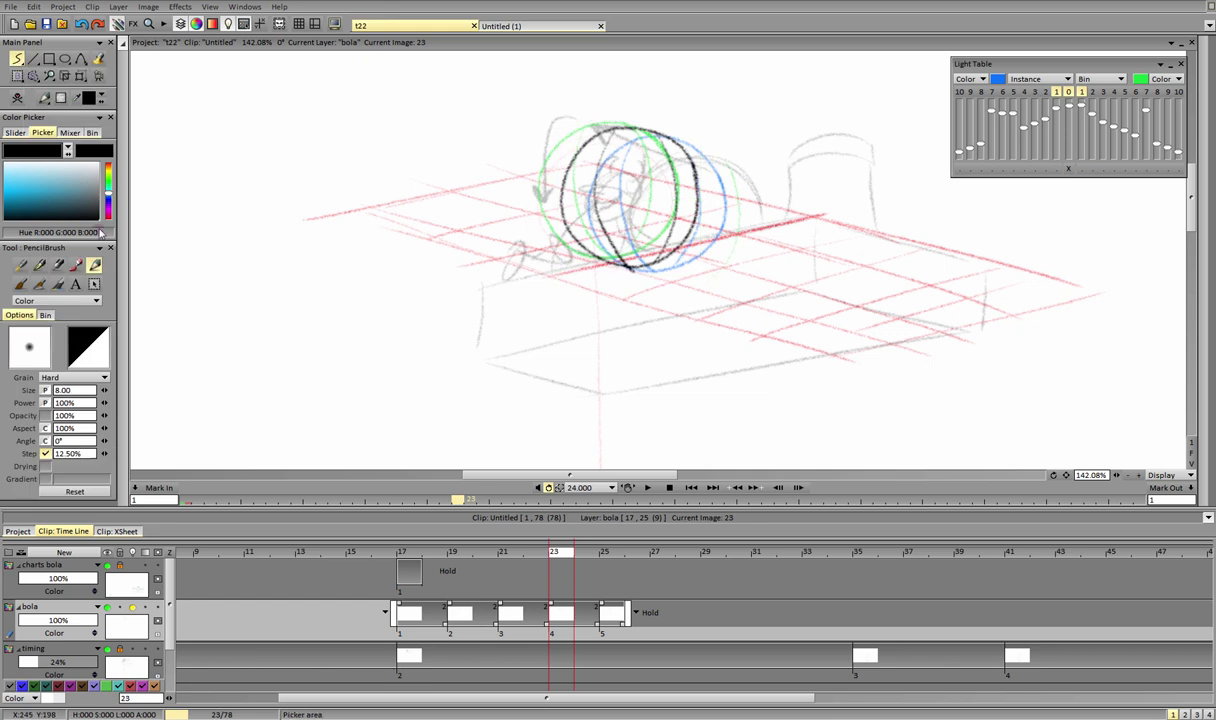
Step: Fit the canvas in view, play and stop the animation preview, and scrub from frame 17 to 25 to check the in-betweens
{"action": "left_click", "coordinate": [1191, 453]}
{"action": "left_click", "coordinate": [647, 487]}
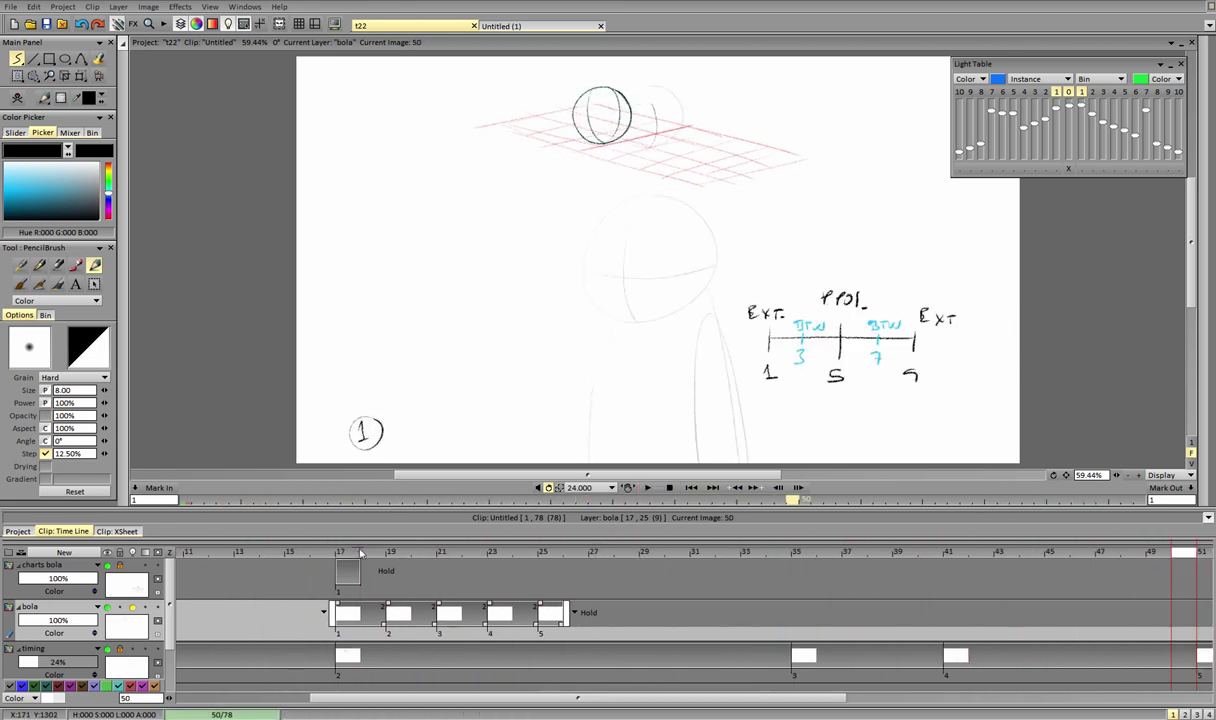
{"action": "left_click", "coordinate": [669, 488]}
{"action": "left_click_drag", "start_coordinate": [529, 701], "coordinate": [386, 699]}
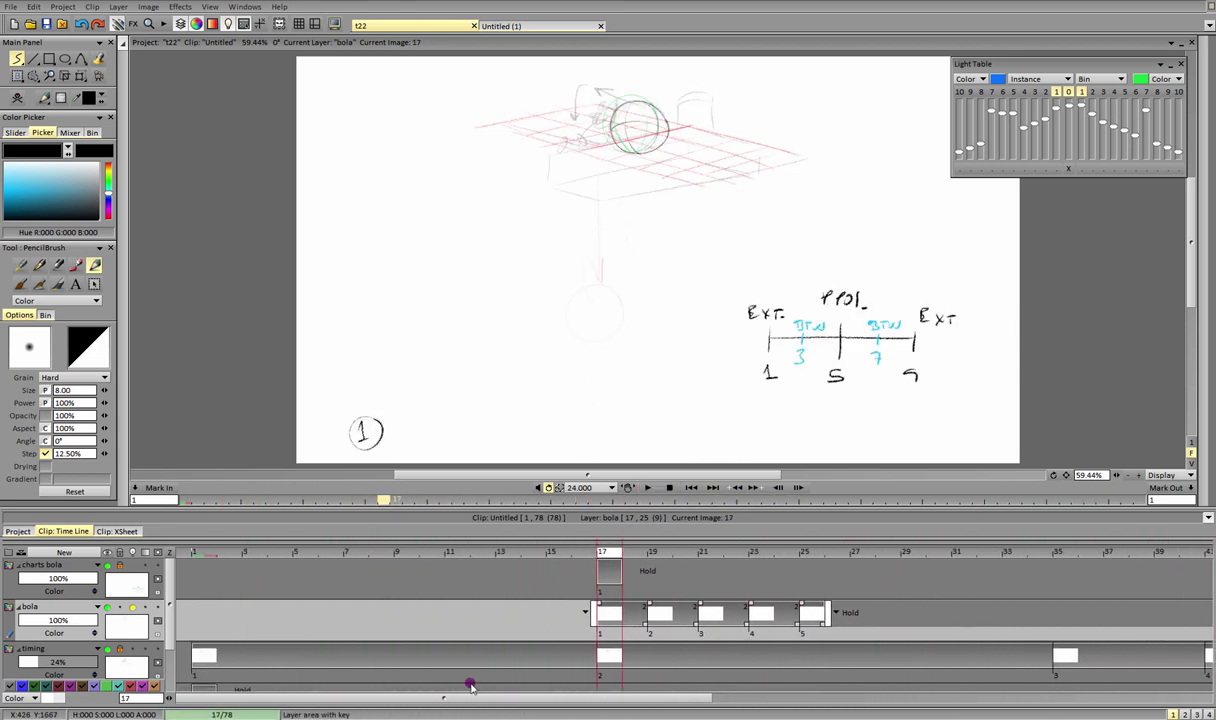
{"action": "left_click_drag", "start_coordinate": [613, 566], "coordinate": [812, 567]}
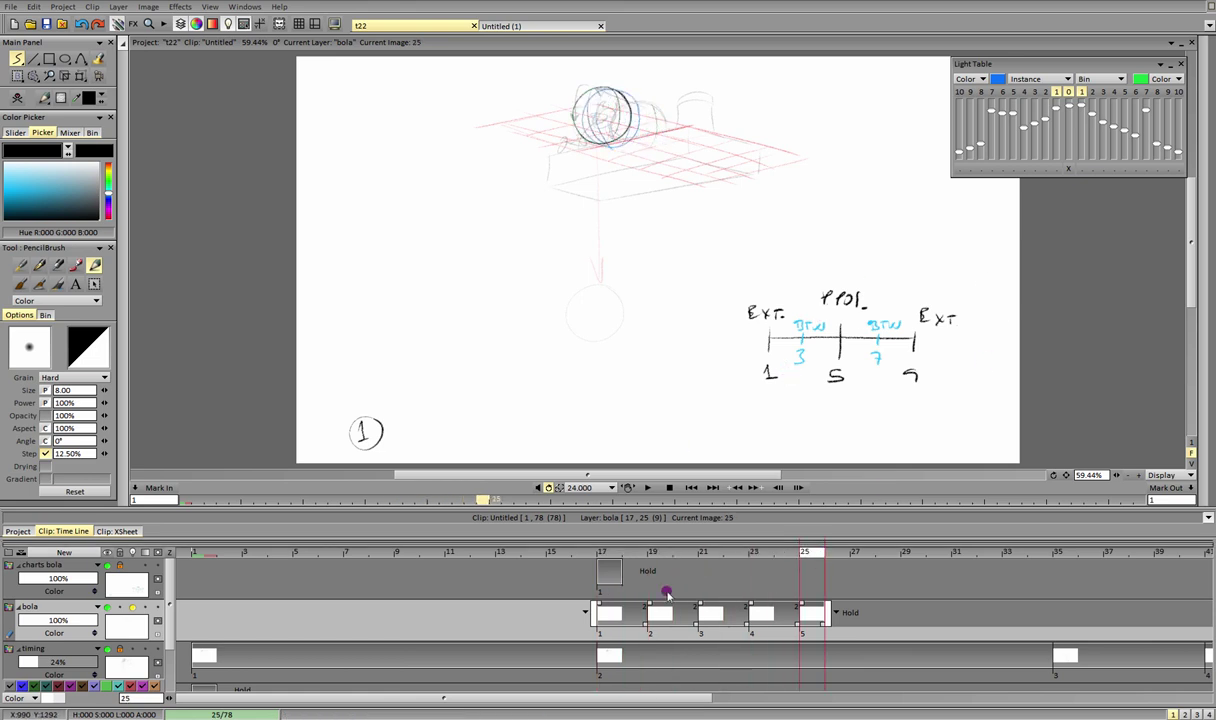
{"action": "left_click_drag", "start_coordinate": [643, 698], "coordinate": [702, 700]}
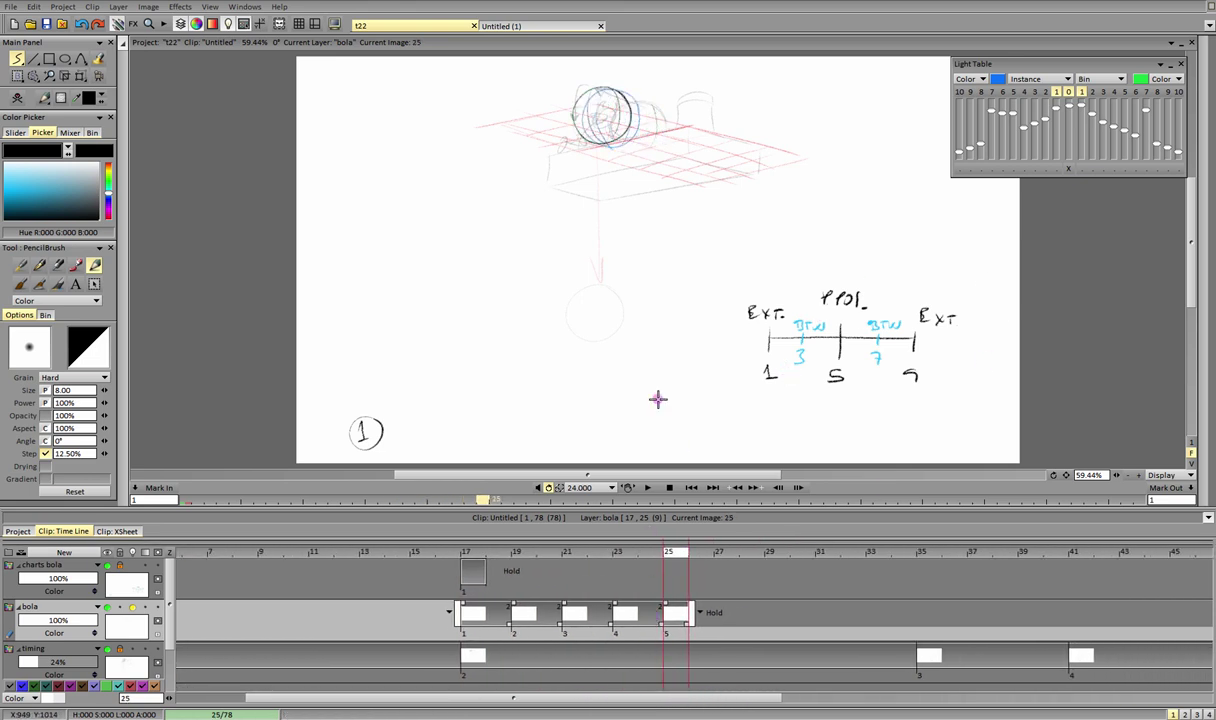
{"action": "mouse_move", "coordinate": [596, 92]}
{"action": "left_mouse_down"}
{"action": "mouse_move", "coordinate": [567, 171]}
{"action": "mouse_move", "coordinate": [570, 272]}
{"action": "mouse_move", "coordinate": [576, 259]}
{"action": "left_mouse_up"}
{"action": "key", "text": "ctrl+z"}
Step: Toggle the charts bola layer's visibility off and on at frame 17 to check which marks belong to it
{"action": "left_click", "coordinate": [465, 552]}
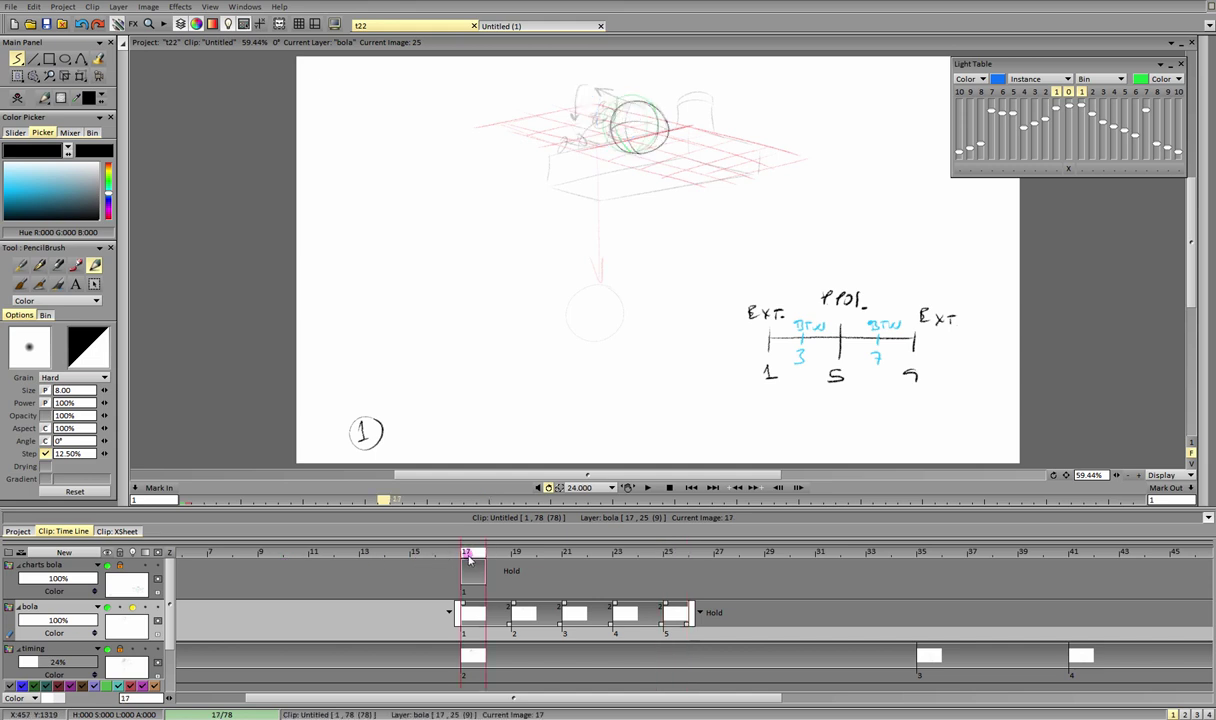
{"action": "left_click", "coordinate": [105, 567]}
{"action": "left_click", "coordinate": [105, 567]}
{"action": "left_click", "coordinate": [105, 567]}
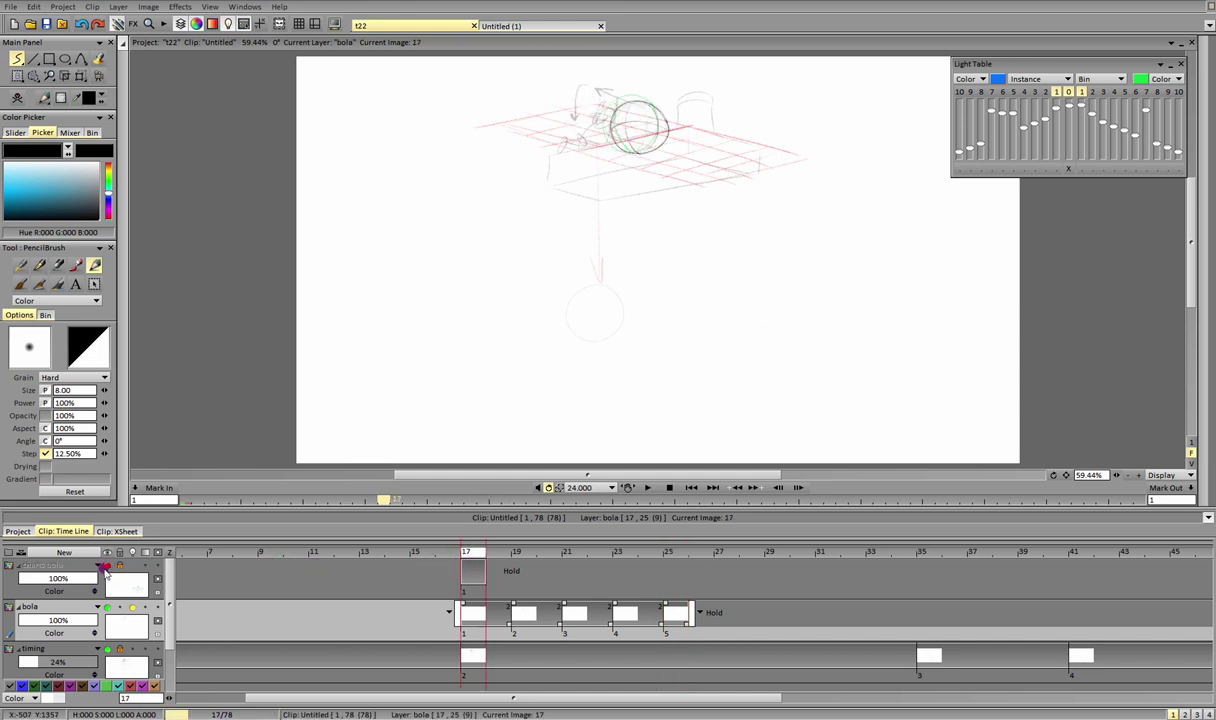
{"action": "left_click", "coordinate": [105, 567]}
Step: Unlock the charts bola layer, select the circled 1 with a freehand selection and delete it
{"action": "left_click", "coordinate": [120, 566]}
{"action": "left_click", "coordinate": [124, 583]}
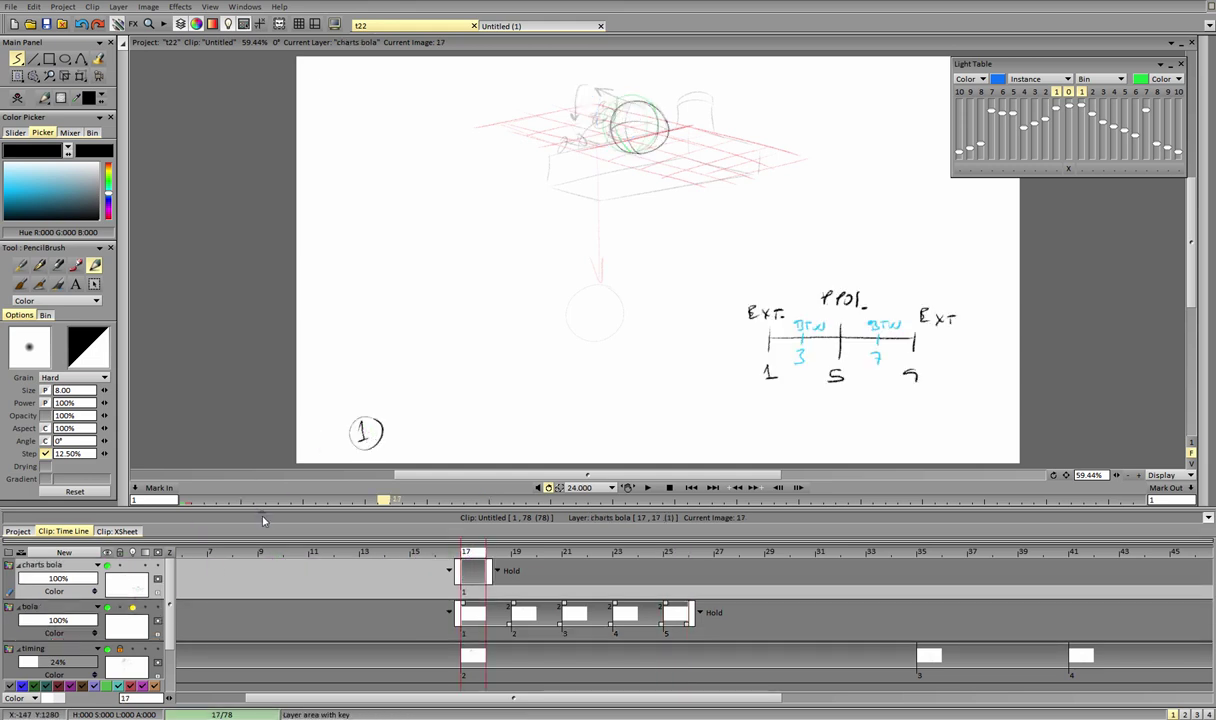
{"action": "left_click", "coordinate": [33, 76]}
{"action": "mouse_move", "coordinate": [384, 449]}
{"action": "left_mouse_down"}
{"action": "mouse_move", "coordinate": [345, 454]}
{"action": "mouse_move", "coordinate": [410, 428]}
{"action": "left_mouse_up"}
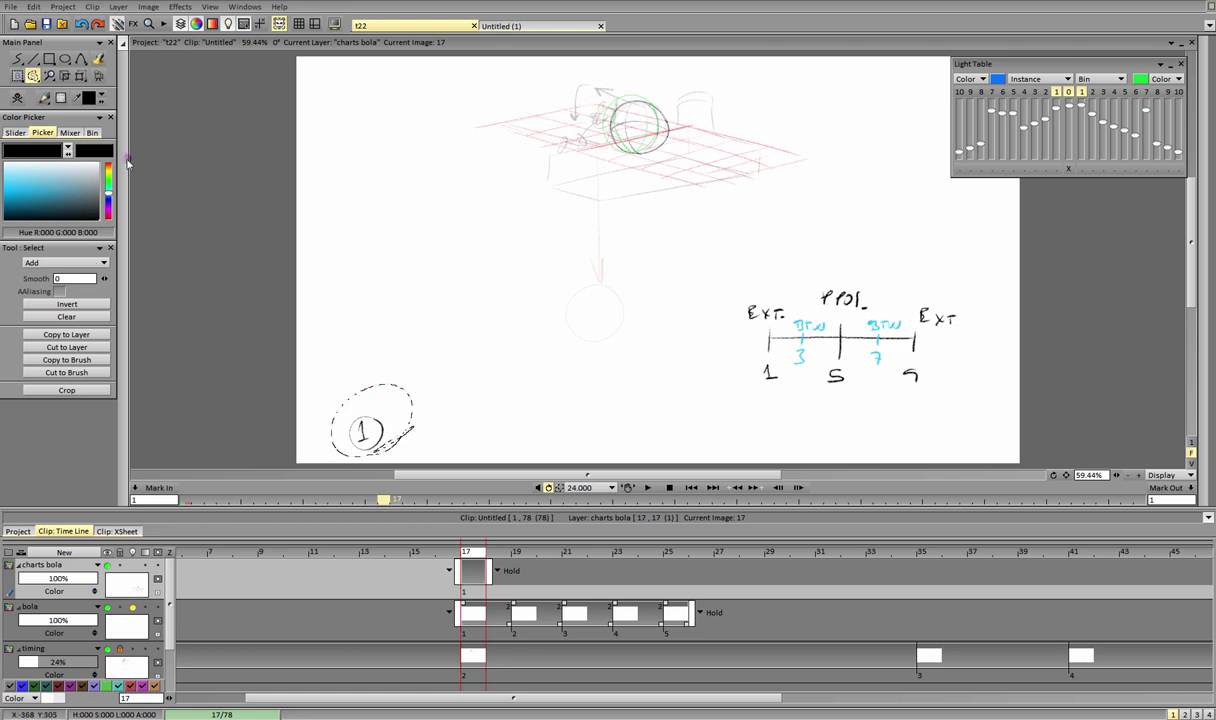
{"action": "left_click", "coordinate": [17, 98]}
{"action": "left_click", "coordinate": [17, 58]}
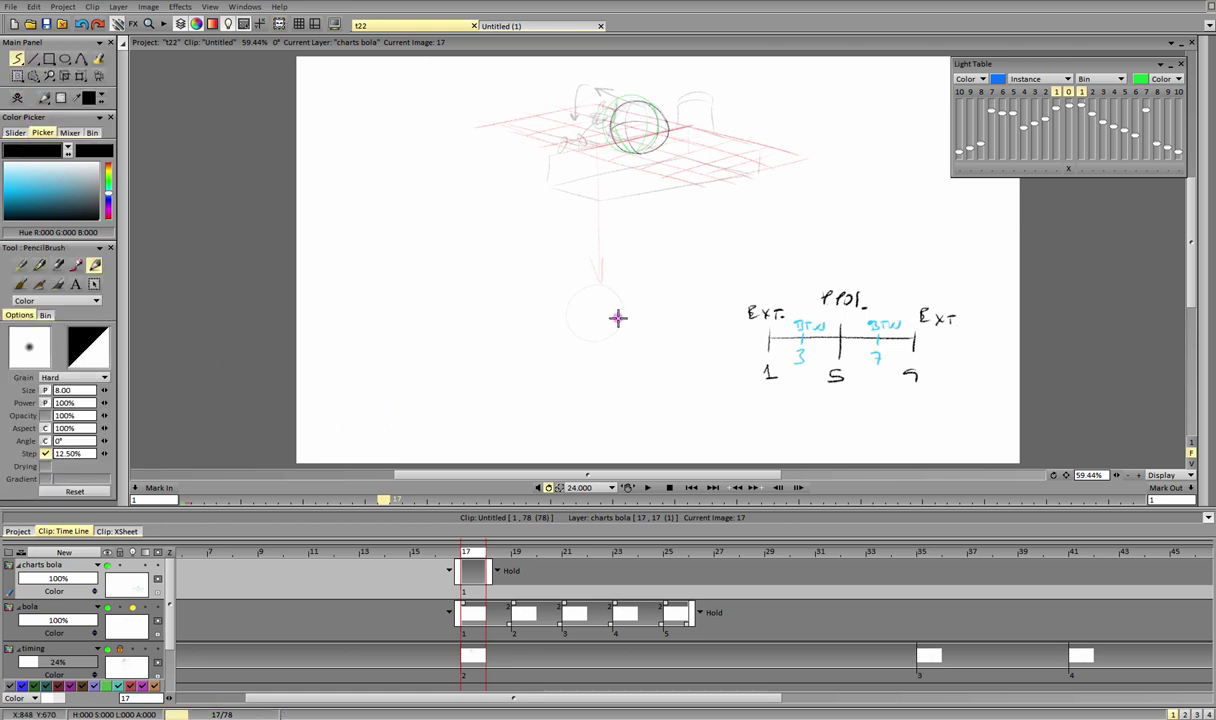
Step: Write a circled frame number on each bola drawing following the chart, ending with 9 at frame 25, and scrub through them
{"action": "left_click", "coordinate": [63, 608]}
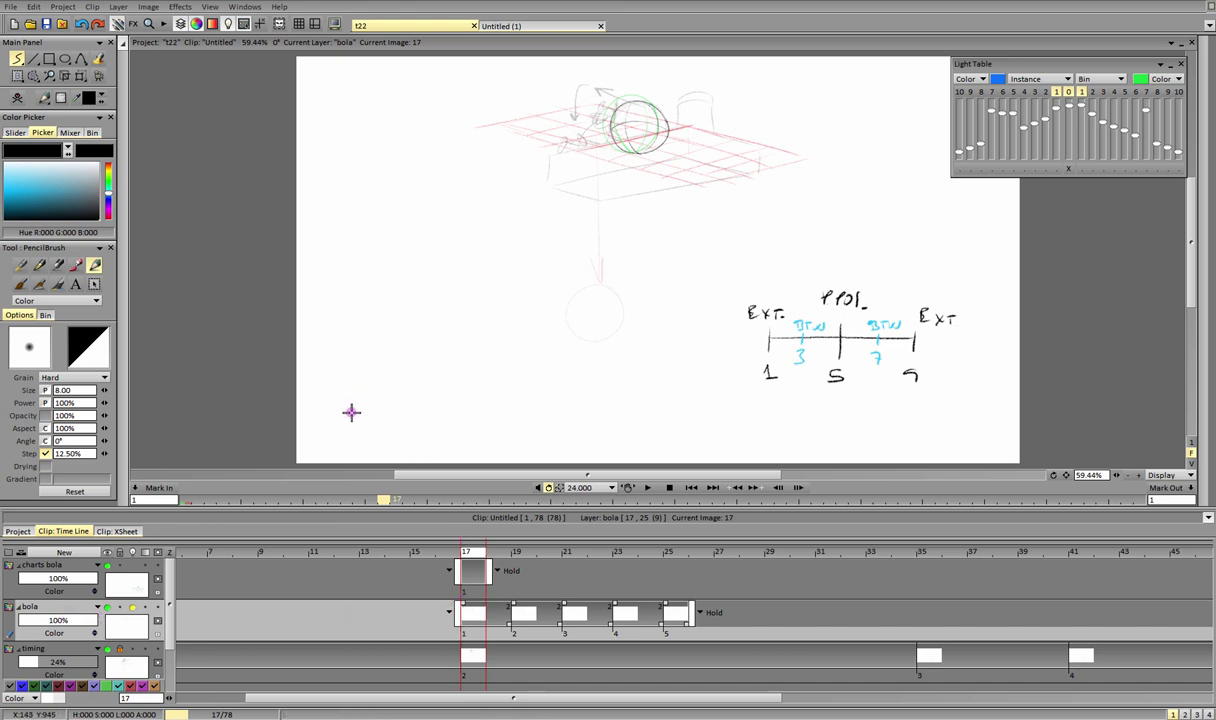
{"action": "left_click_drag", "start_coordinate": [350, 413], "coordinate": [351, 429]}
{"action": "mouse_move", "coordinate": [353, 407]}
{"action": "left_mouse_down"}
{"action": "mouse_move", "coordinate": [364, 426]}
{"action": "mouse_move", "coordinate": [356, 407]}
{"action": "mouse_move", "coordinate": [342, 432]}
{"action": "left_mouse_up"}
{"action": "left_click", "coordinate": [524, 554]}
{"action": "key", "text": "Right"}
{"action": "key", "text": "Right"}
{"action": "mouse_move", "coordinate": [359, 409]}
{"action": "left_mouse_down"}
{"action": "mouse_move", "coordinate": [348, 444]}
{"action": "mouse_move", "coordinate": [359, 409]}
{"action": "mouse_move", "coordinate": [360, 421]}
{"action": "left_mouse_up"}
{"action": "left_click", "coordinate": [629, 555]}
{"action": "left_click_drag", "start_coordinate": [359, 407], "coordinate": [344, 410]}
{"action": "left_click", "coordinate": [672, 557]}
{"action": "left_click_drag", "start_coordinate": [452, 553], "coordinate": [668, 555]}
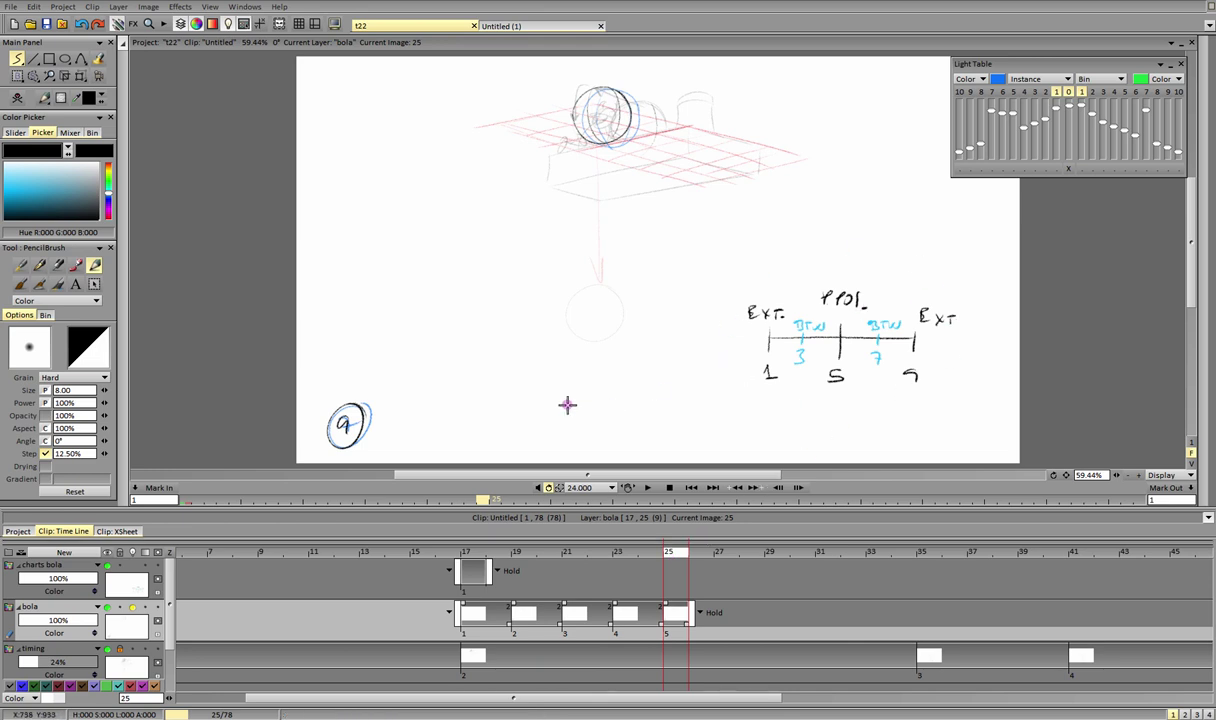
Step: Lock the charts bola layer, duplicate the bola layer's last drawing to frame 27, and go to frame 29
{"action": "left_click", "coordinate": [120, 566]}
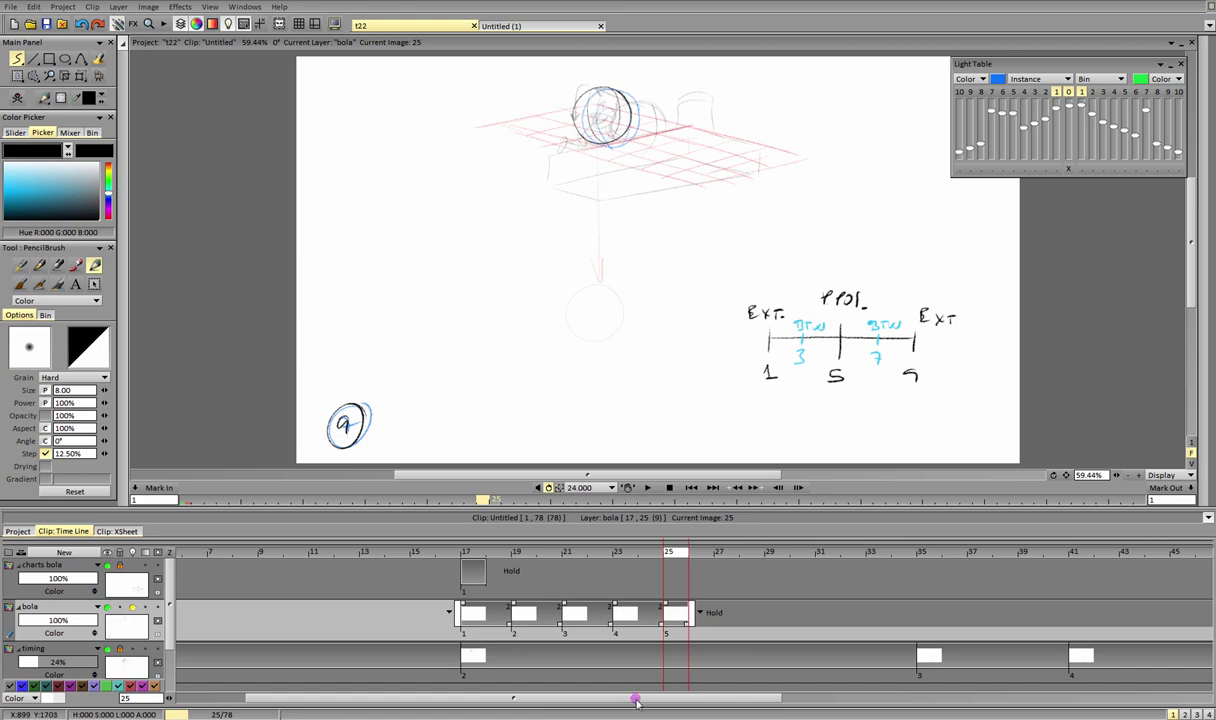
{"action": "mouse_move", "coordinate": [632, 699]}
{"action": "left_mouse_down"}
{"action": "mouse_move", "coordinate": [651, 699]}
{"action": "mouse_move", "coordinate": [624, 700]}
{"action": "left_mouse_up"}
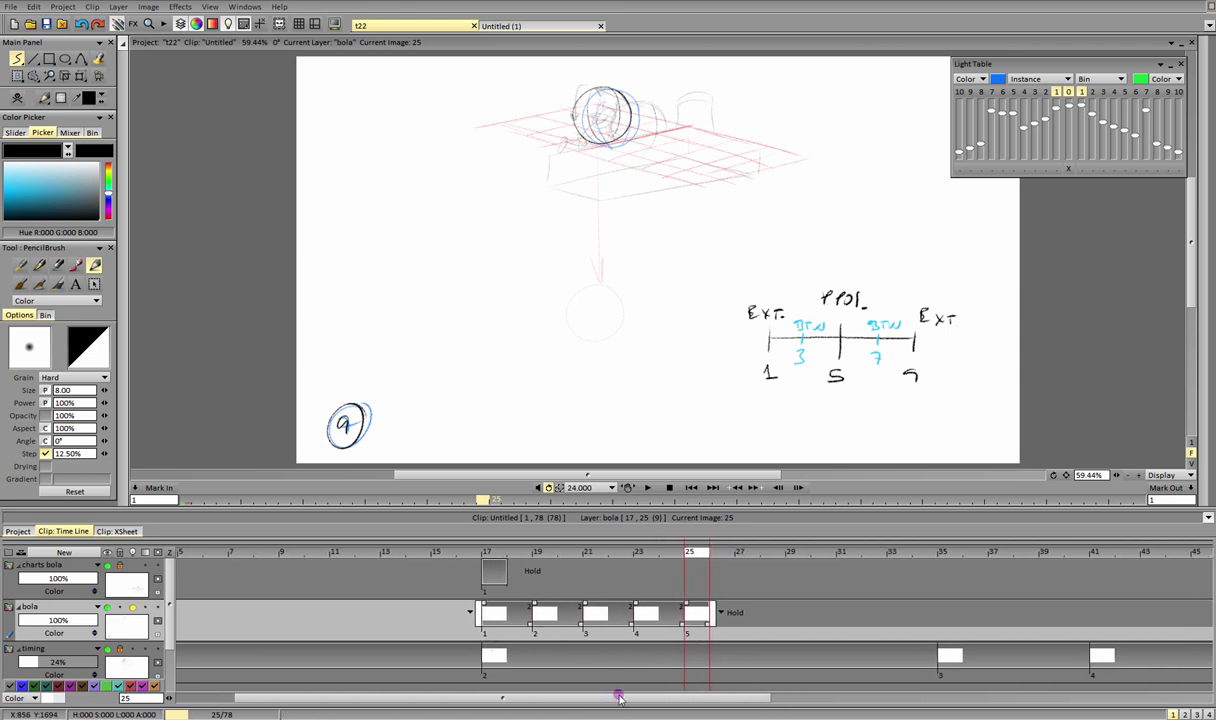
{"action": "key", "text": "ctrl+d"}
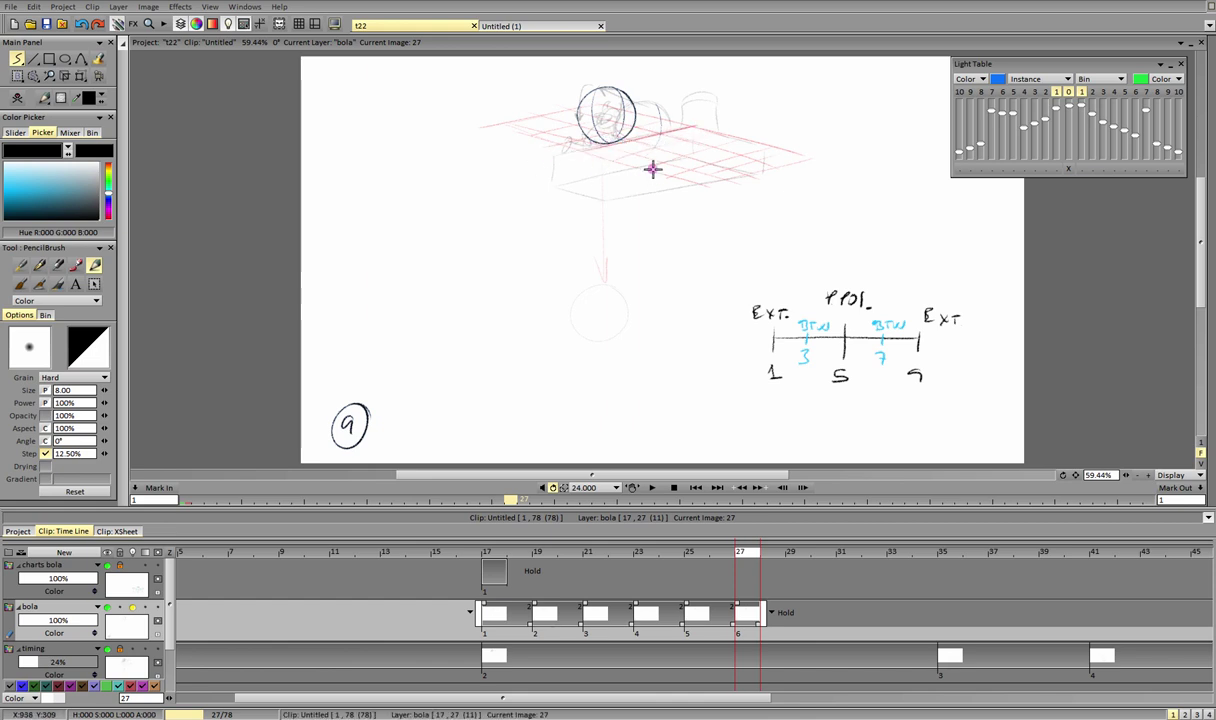
{"action": "left_click", "coordinate": [790, 552]}
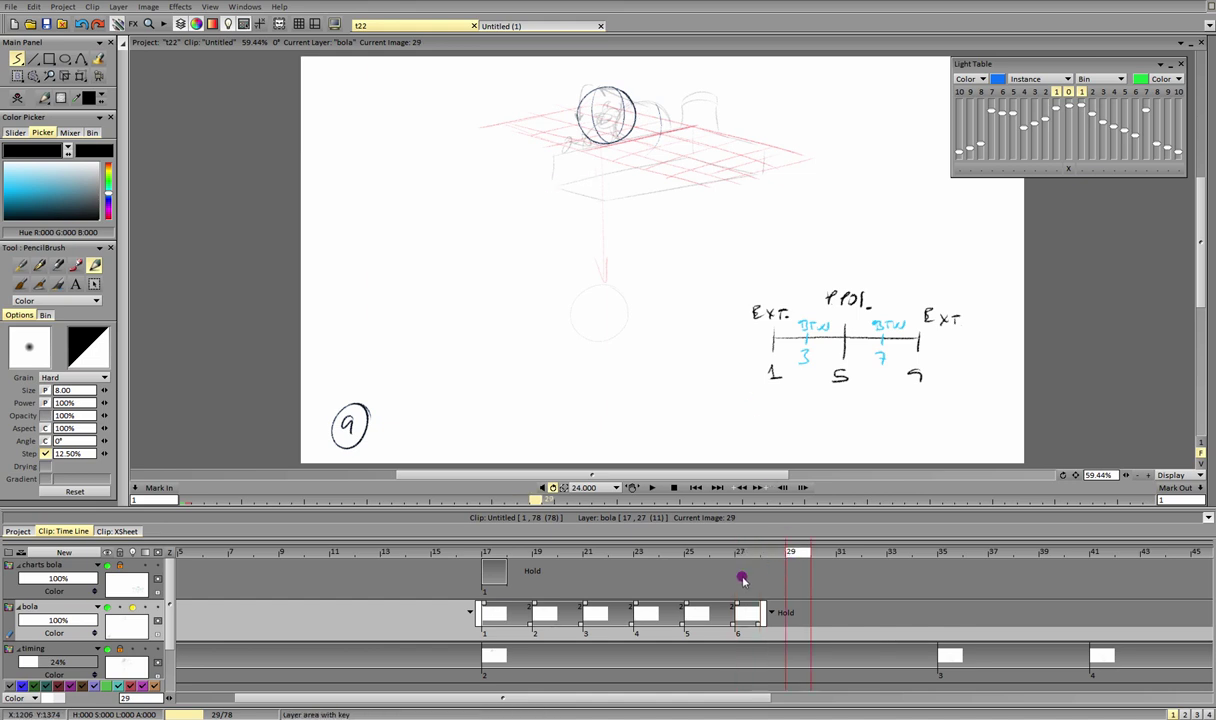
Step: Start a blank bola drawing at frame 29 and trace the ball over the previous drawing shown by the light table
{"action": "left_click", "coordinate": [17, 98]}
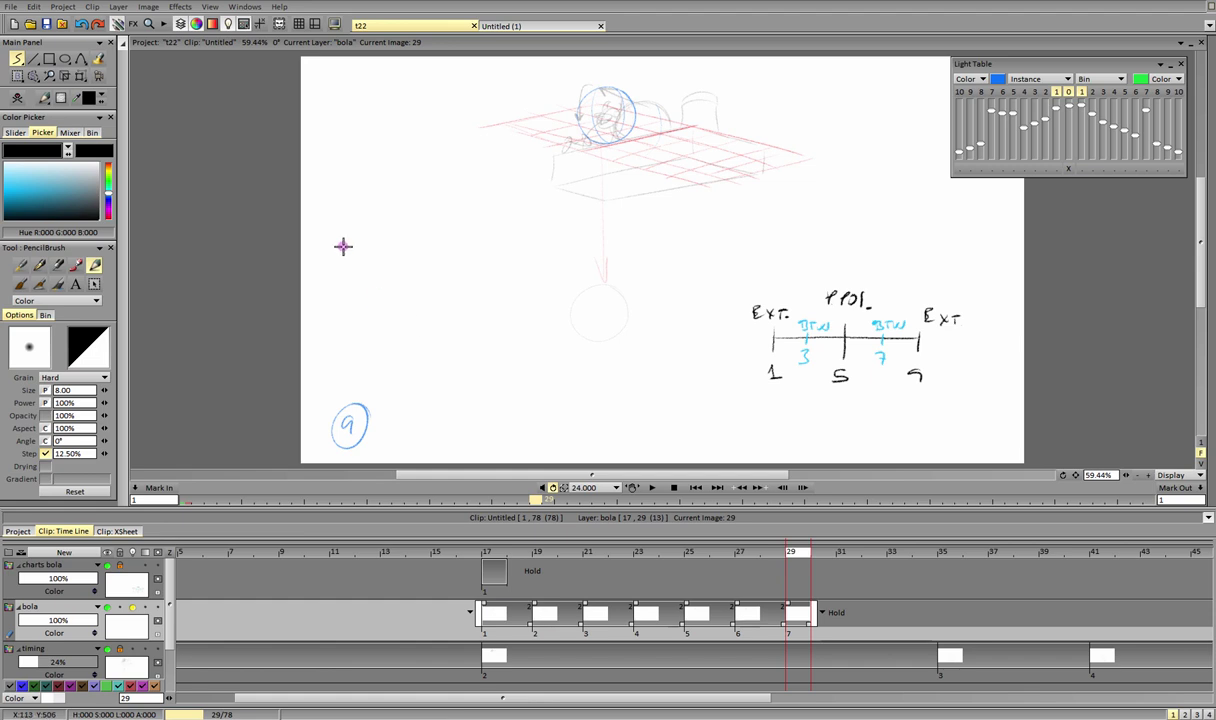
{"action": "left_click_drag", "start_coordinate": [1126, 475], "coordinate": [1172, 474]}
{"action": "left_click_drag", "start_coordinate": [1075, 475], "coordinate": [1015, 491]}
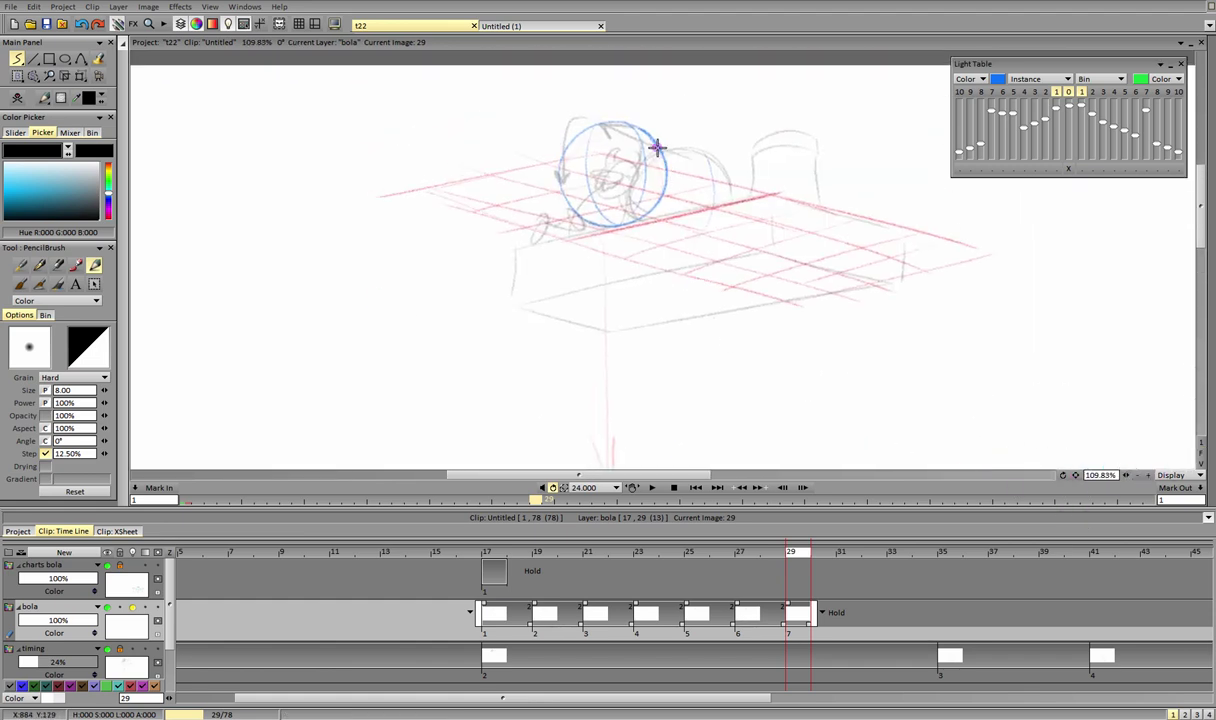
{"action": "mouse_move", "coordinate": [646, 152]}
{"action": "left_mouse_down"}
{"action": "mouse_move", "coordinate": [581, 130]}
{"action": "mouse_move", "coordinate": [647, 211]}
{"action": "mouse_move", "coordinate": [656, 133]}
{"action": "mouse_move", "coordinate": [666, 168]}
{"action": "left_mouse_up"}
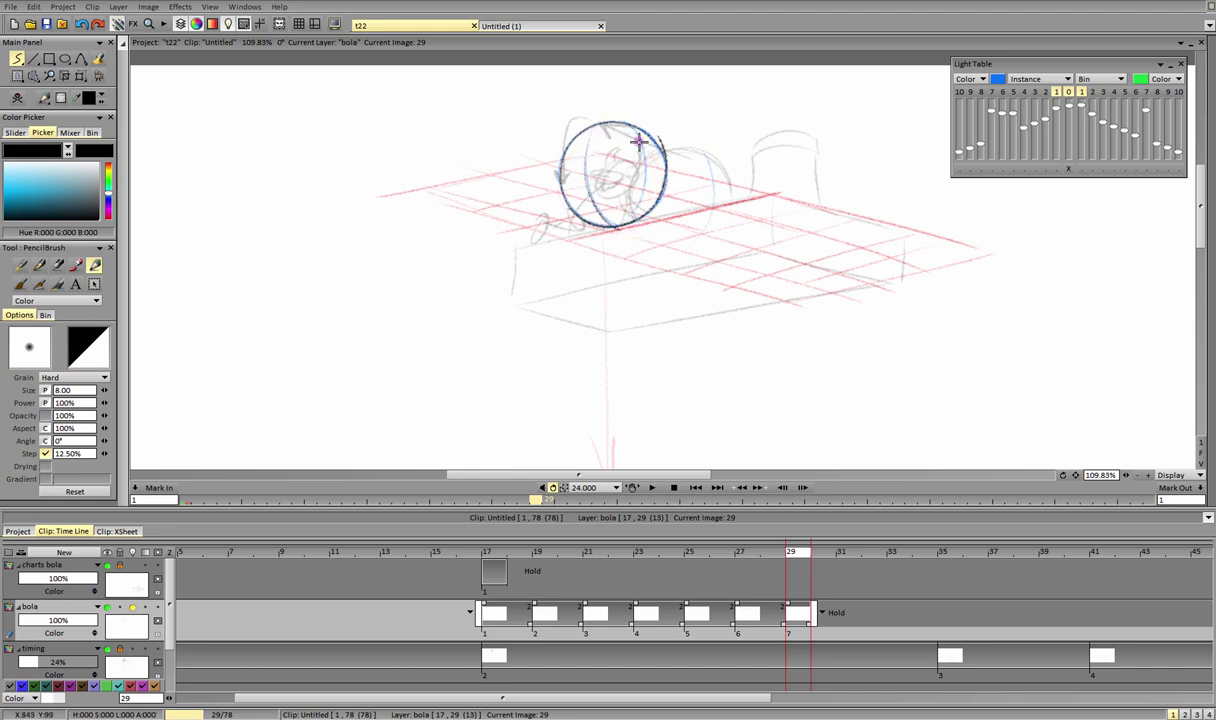
Step: Transform the traced ball at frame 29, moving it slightly down towards the near edge of the table, and apply the move
{"action": "left_click", "coordinate": [80, 76]}
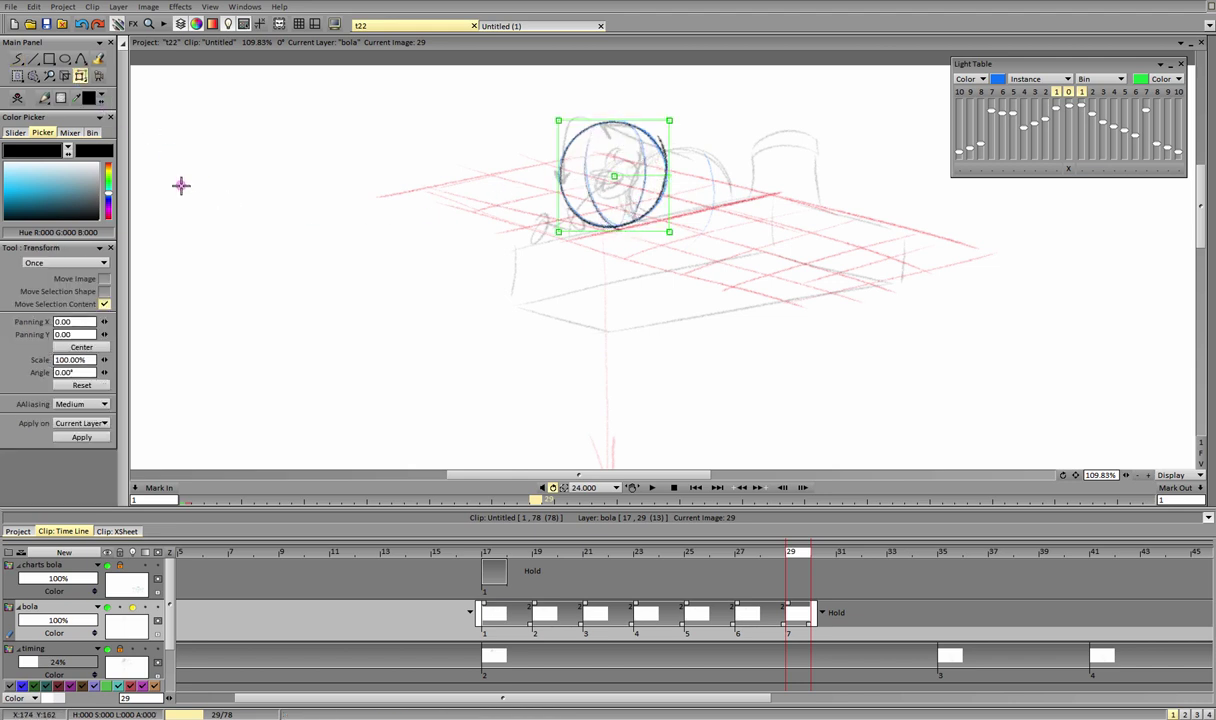
{"action": "left_click_drag", "start_coordinate": [645, 216], "coordinate": [618, 232]}
{"action": "left_click", "coordinate": [106, 437]}
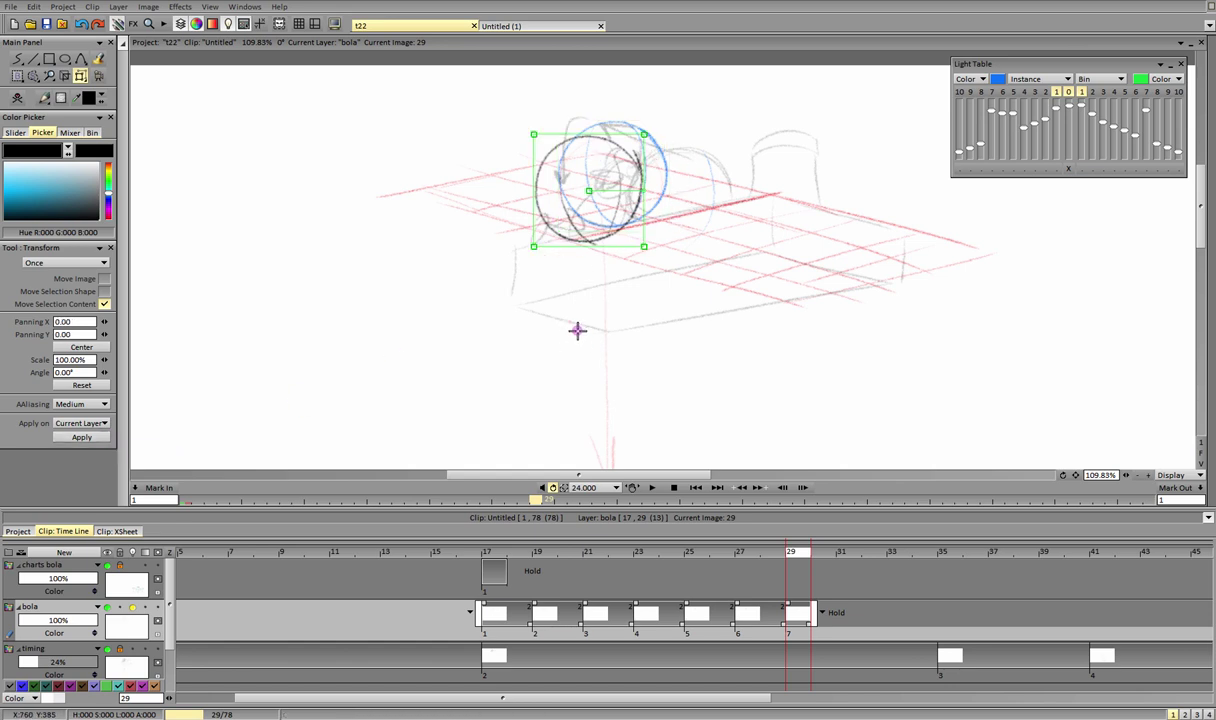
{"action": "left_click", "coordinate": [17, 59]}
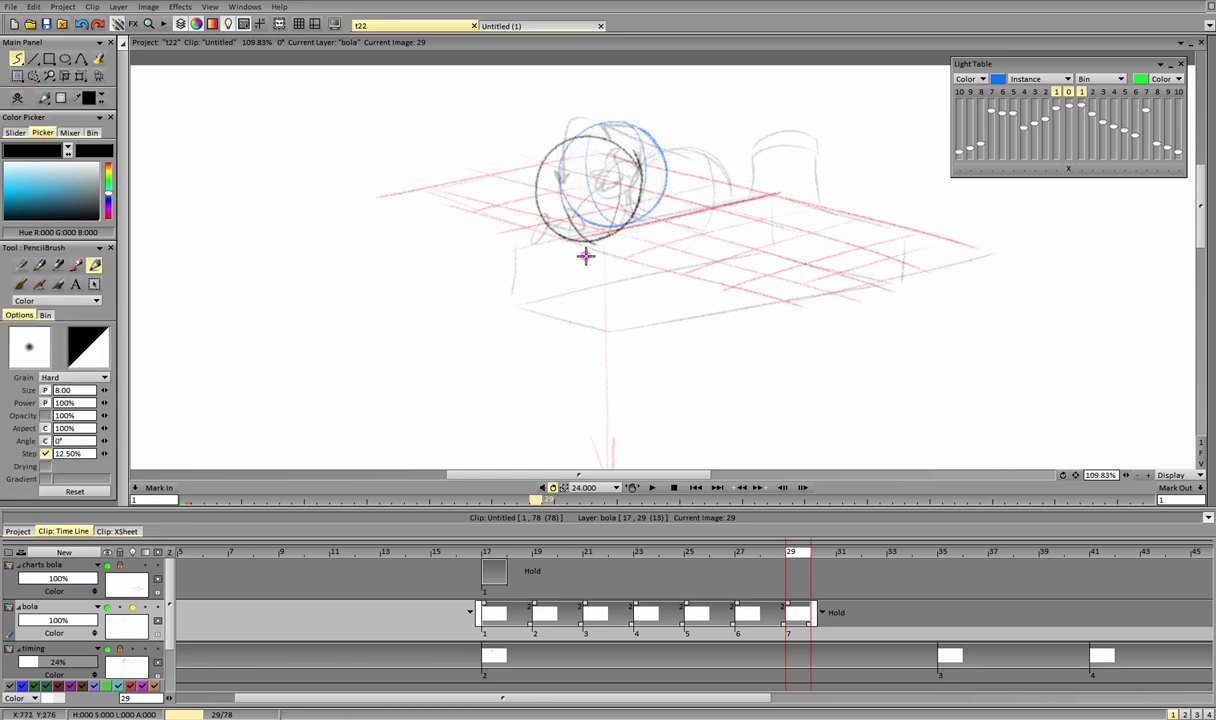
{"action": "mouse_move", "coordinate": [587, 253]}
{"action": "left_mouse_down"}
{"action": "mouse_move", "coordinate": [591, 418]}
{"action": "mouse_move", "coordinate": [600, 386]}
{"action": "left_mouse_up"}
{"action": "key", "text": "ctrl+z"}
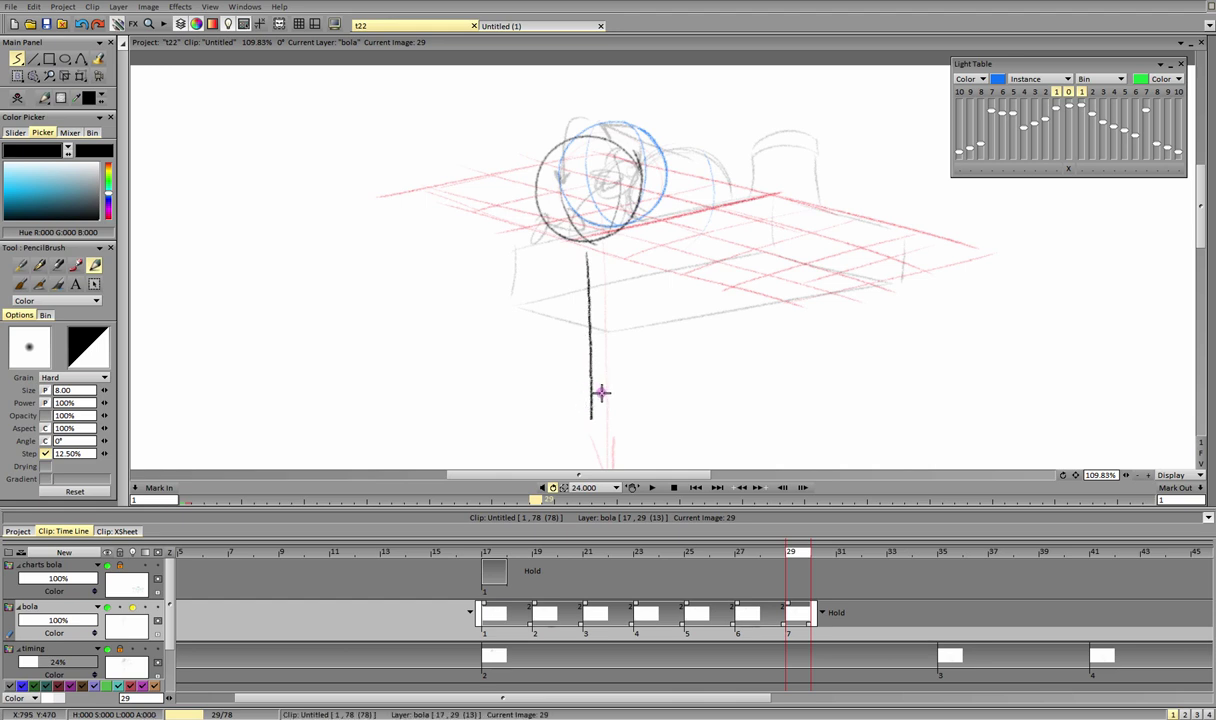
{"action": "key", "text": "ctrl+z"}
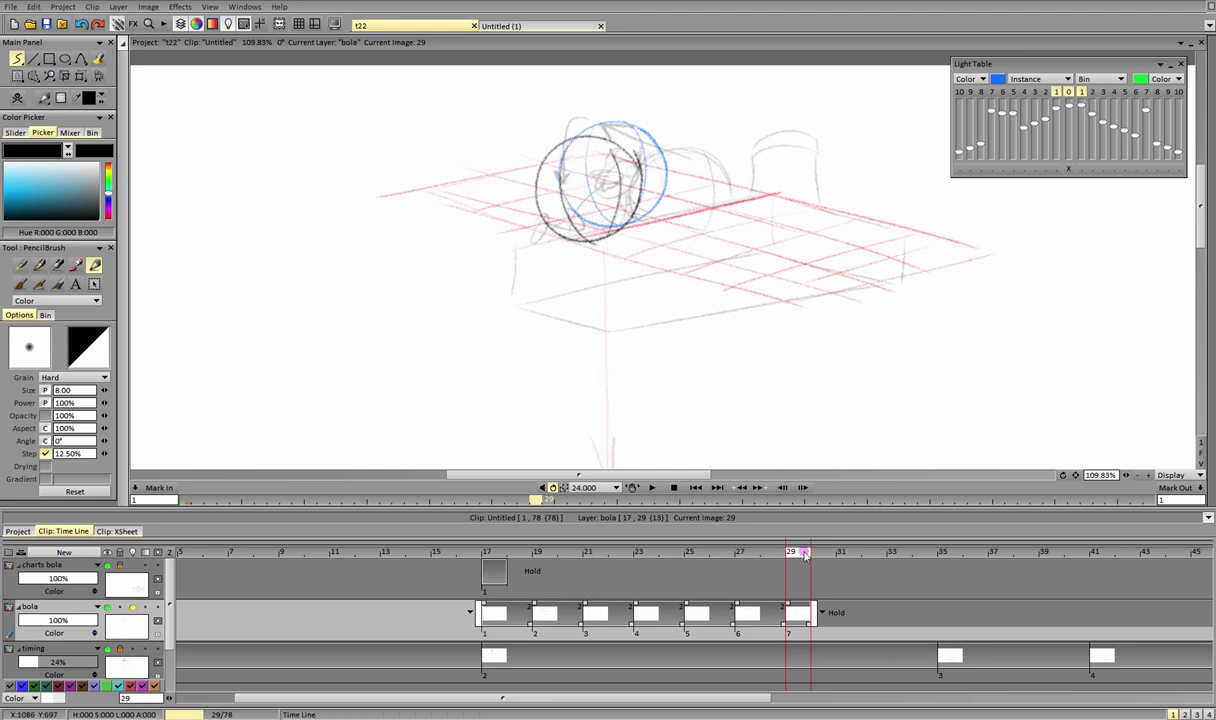
Step: At frame 17, darken the ball's front meridian and draw a curved horizontal band line across the ball
{"action": "mouse_move", "coordinate": [762, 550]}
{"action": "left_mouse_down"}
{"action": "mouse_move", "coordinate": [645, 552]}
{"action": "mouse_move", "coordinate": [501, 617]}
{"action": "left_mouse_up"}
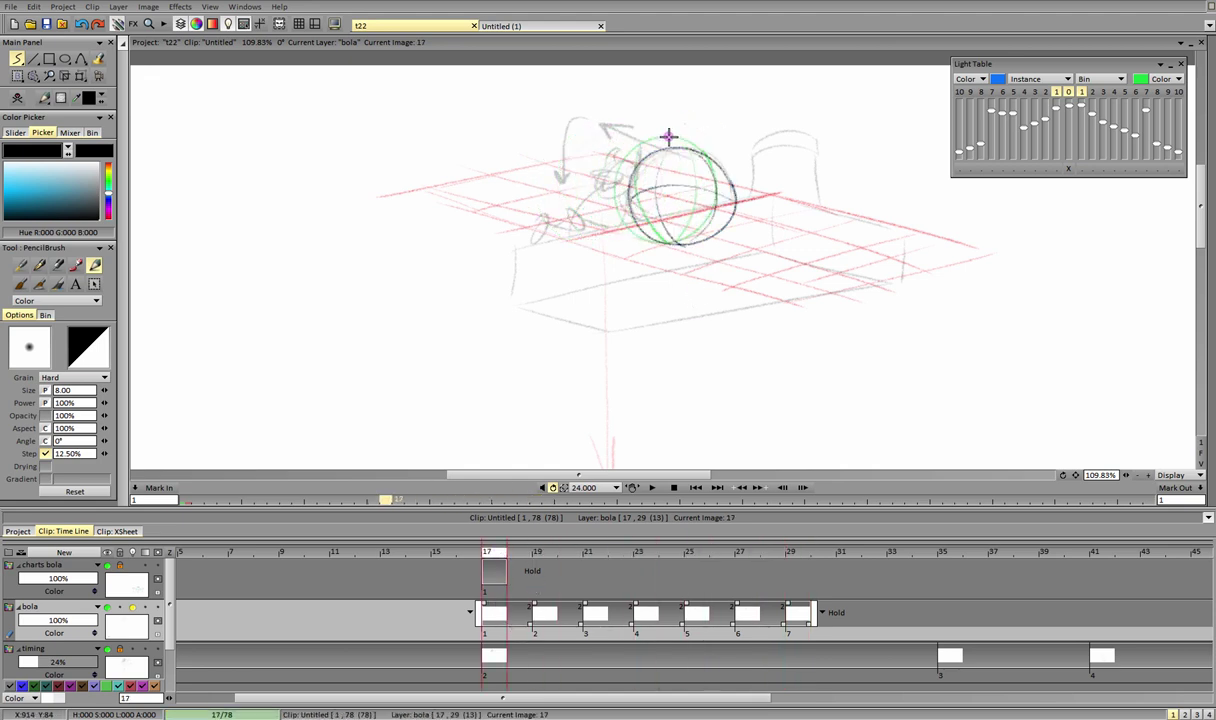
{"action": "mouse_move", "coordinate": [670, 148]}
{"action": "left_mouse_down"}
{"action": "mouse_move", "coordinate": [659, 214]}
{"action": "mouse_move", "coordinate": [681, 244]}
{"action": "left_mouse_up"}
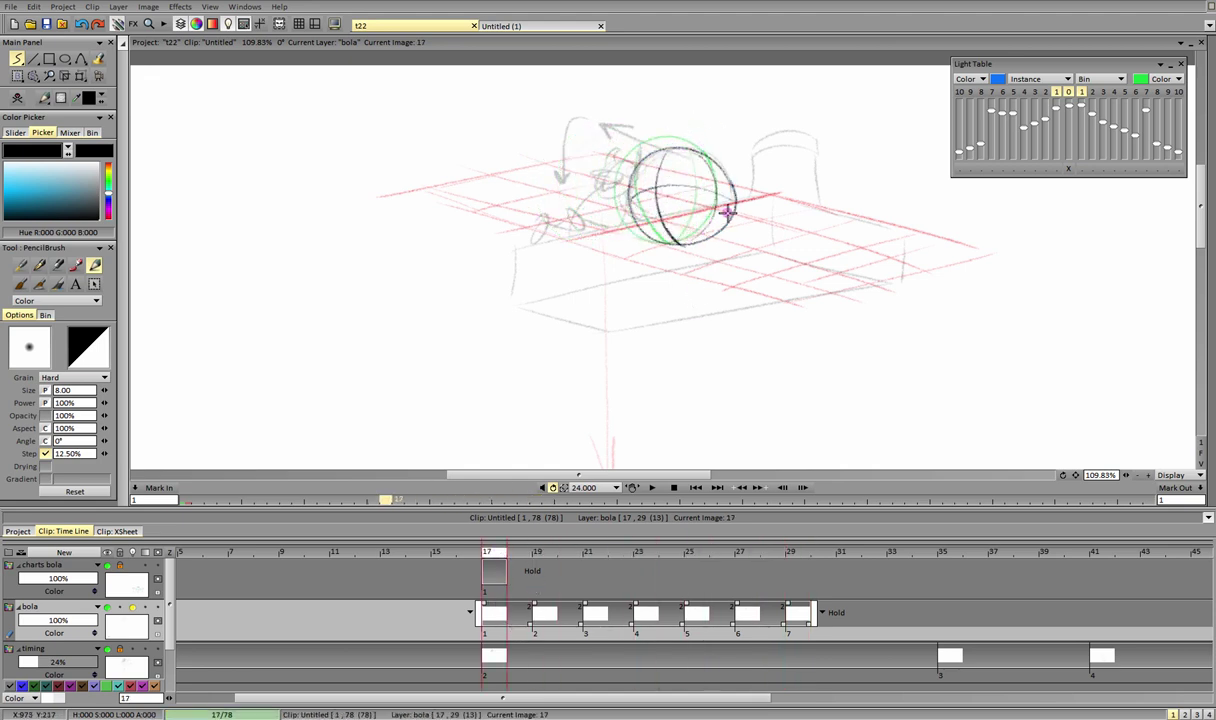
{"action": "mouse_move", "coordinate": [732, 201]}
{"action": "left_mouse_down"}
{"action": "mouse_move", "coordinate": [694, 187]}
{"action": "mouse_move", "coordinate": [630, 201]}
{"action": "left_mouse_up"}
{"action": "left_click_drag", "start_coordinate": [688, 186], "coordinate": [713, 202]}
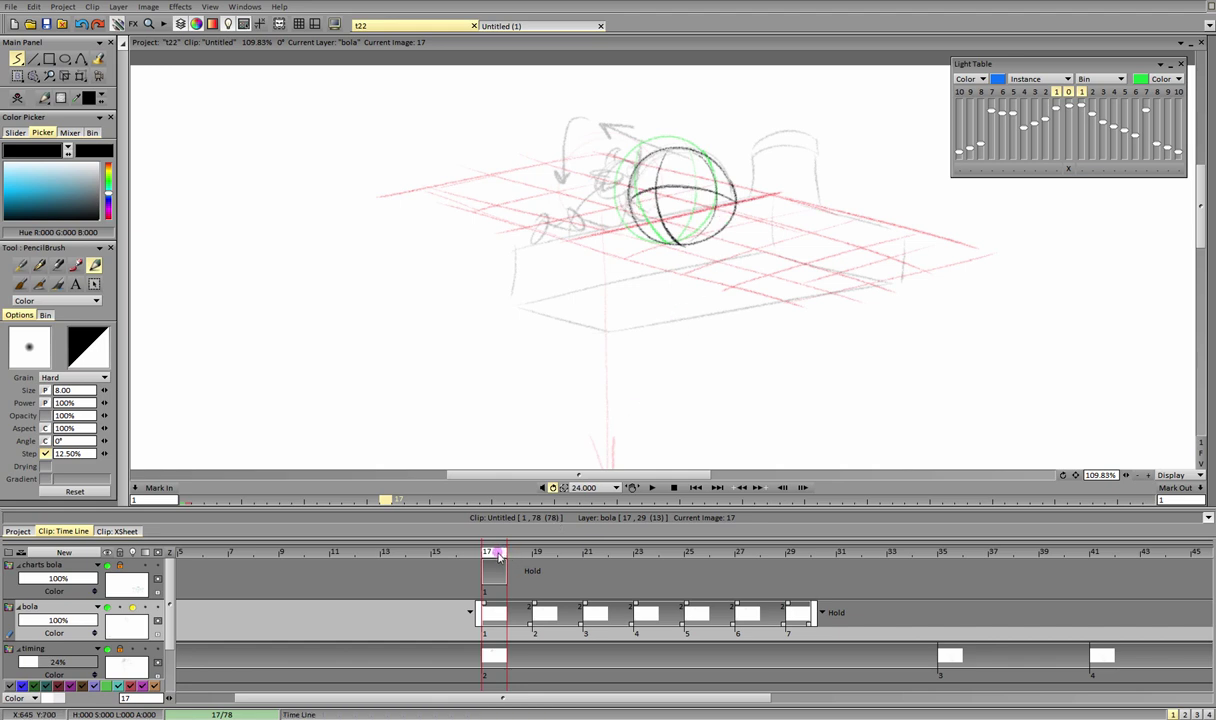
Step: Erase the right inner meridian of the ball at frame 19
{"action": "left_click_drag", "start_coordinate": [498, 556], "coordinate": [540, 563]}
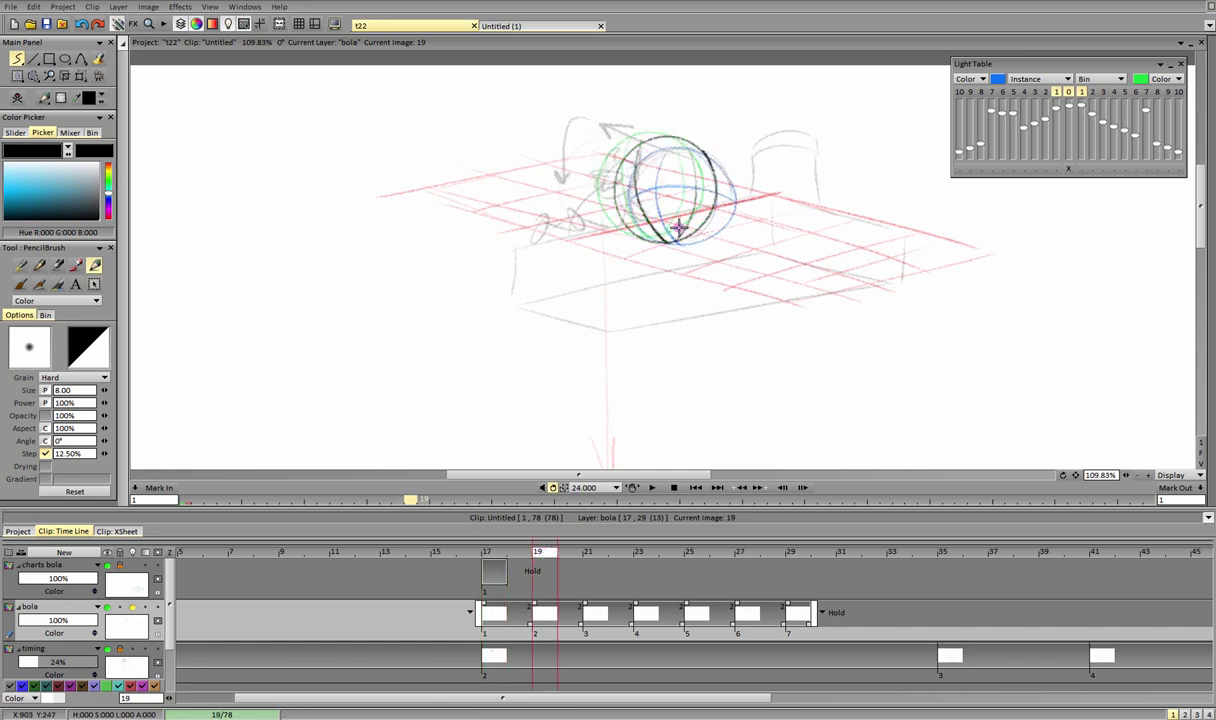
{"action": "key", "text": "e"}
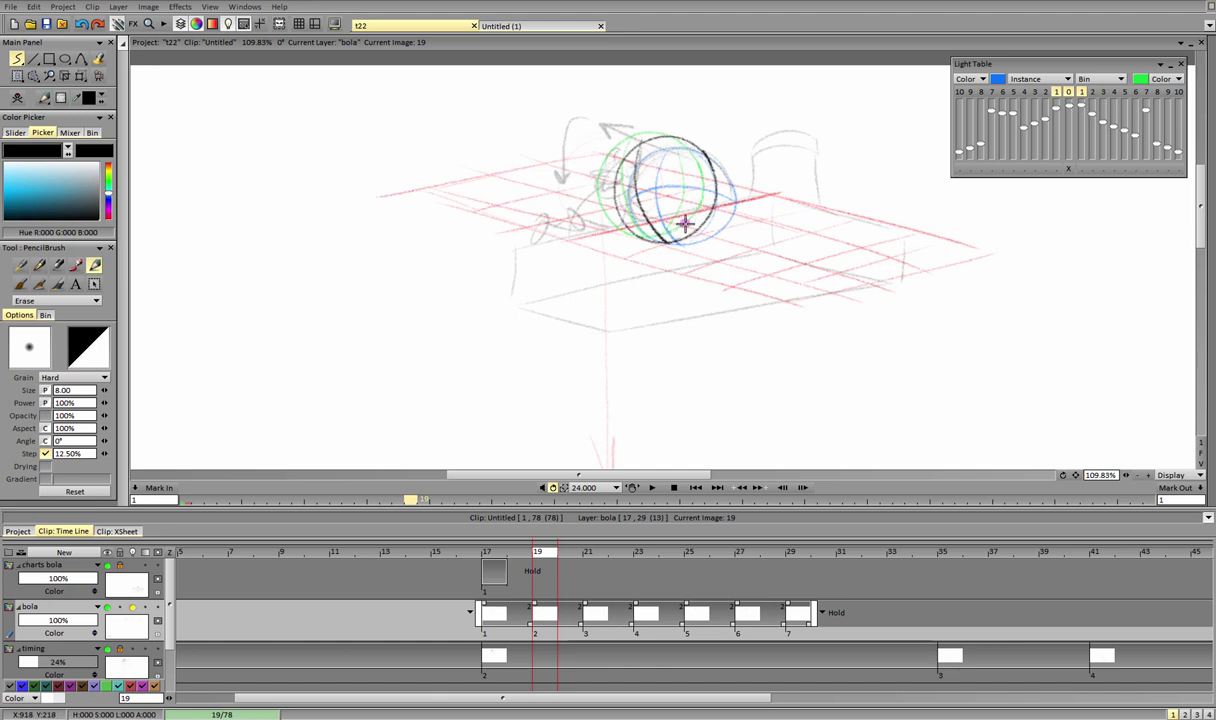
{"action": "key", "text": "e"}
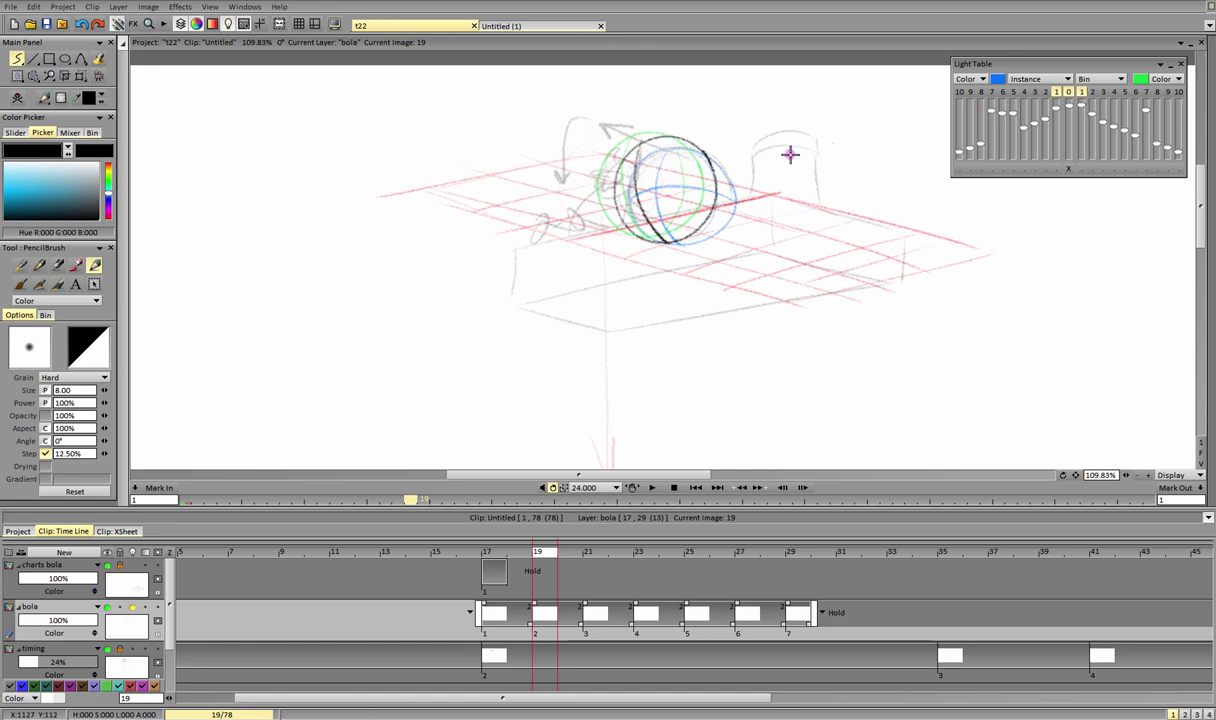
Step: Turn off the light table's next drawing and shift the previous drawing out of pegs to overlap the frame 19 ball
{"action": "left_click", "coordinate": [1080, 92]}
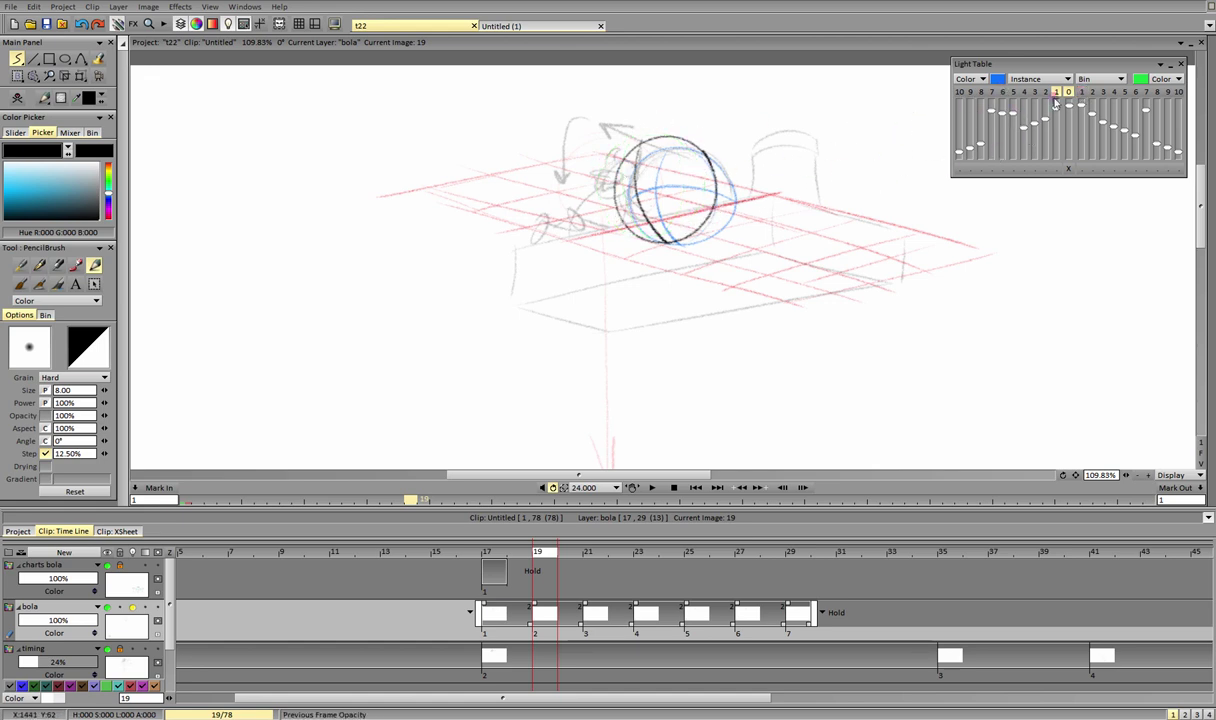
{"action": "left_click", "coordinate": [1057, 170]}
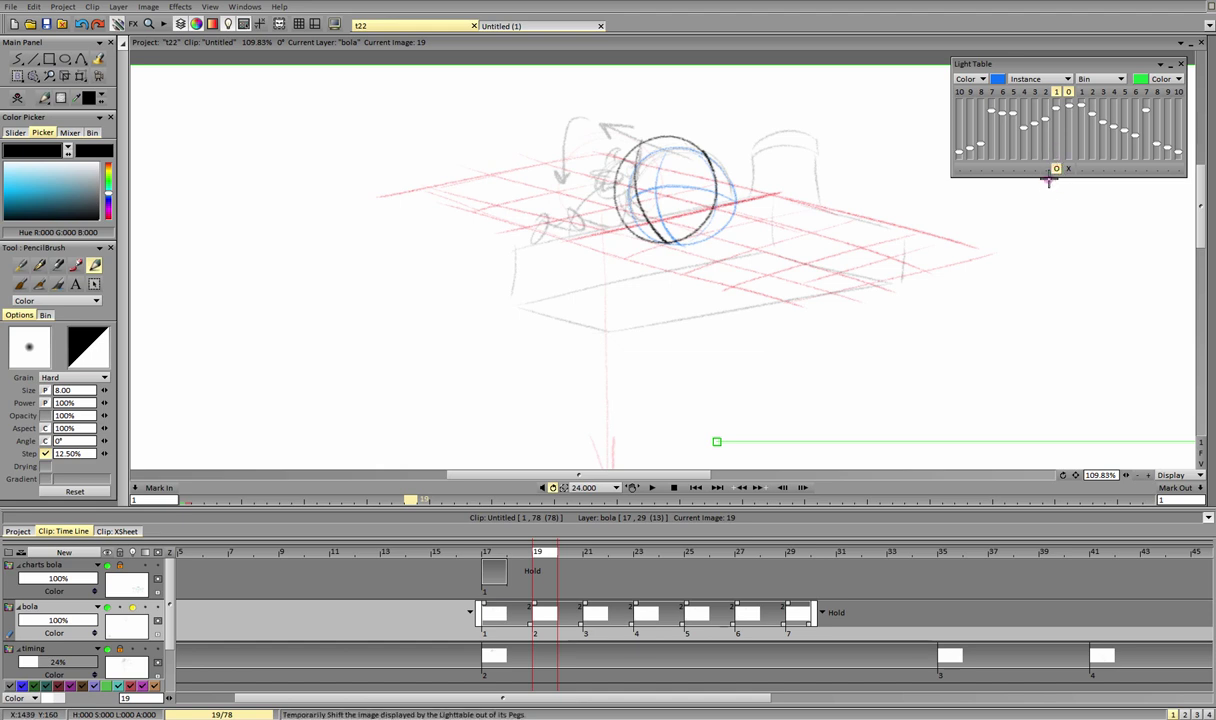
{"action": "left_click_drag", "start_coordinate": [771, 244], "coordinate": [755, 241]}
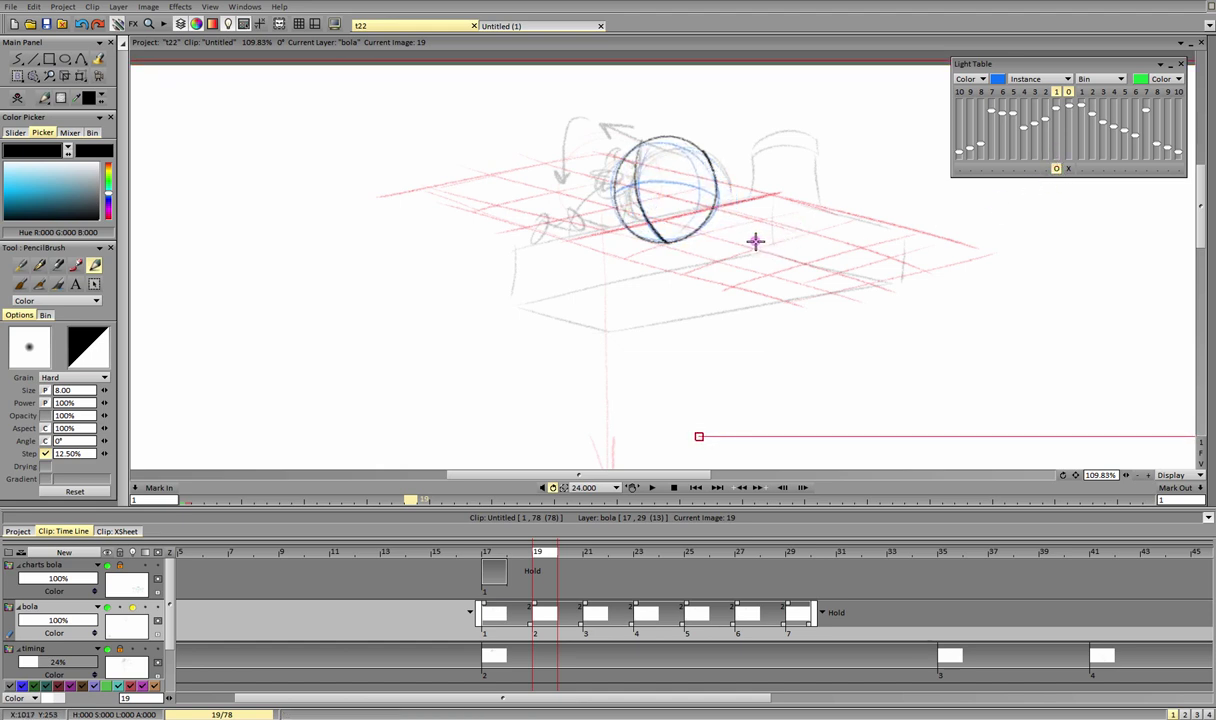
{"action": "left_click", "coordinate": [17, 58]}
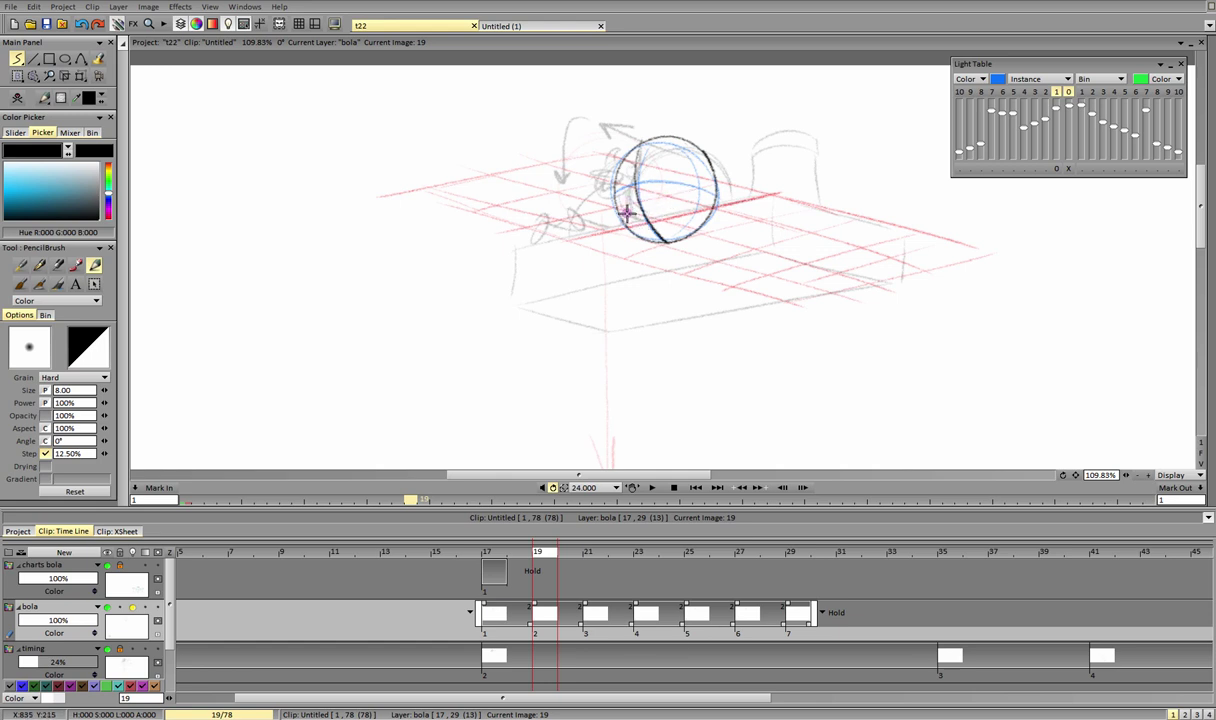
Step: Draw the curved band line across the frame 19 ball and flip between frames 17 and 19 to compare the rotation
{"action": "left_click_drag", "start_coordinate": [645, 196], "coordinate": [714, 185]}
{"action": "left_click", "coordinate": [520, 553]}
{"action": "left_click", "coordinate": [537, 556]}
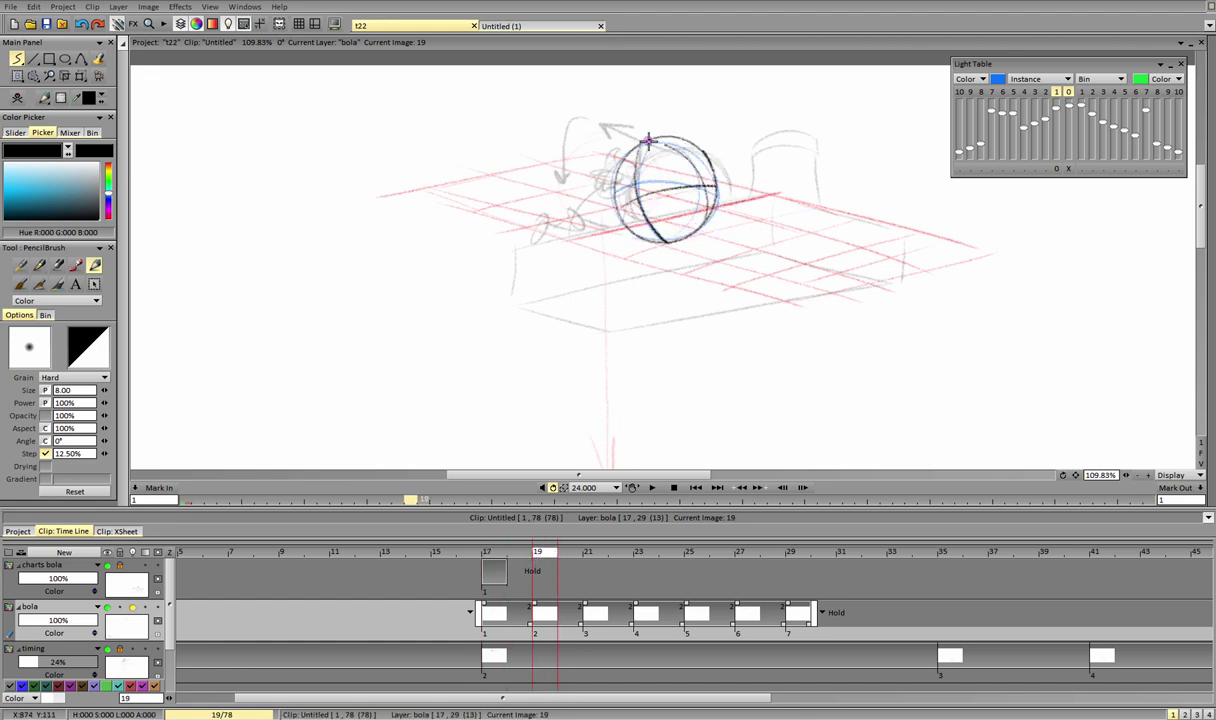
{"action": "left_click", "coordinate": [498, 556]}
{"action": "left_click", "coordinate": [538, 556]}
{"action": "mouse_move", "coordinate": [541, 555]}
{"action": "left_mouse_down"}
{"action": "mouse_move", "coordinate": [514, 554]}
{"action": "mouse_move", "coordinate": [545, 553]}
{"action": "left_mouse_up"}
{"action": "left_click", "coordinate": [498, 556]}
{"action": "left_click", "coordinate": [537, 556]}
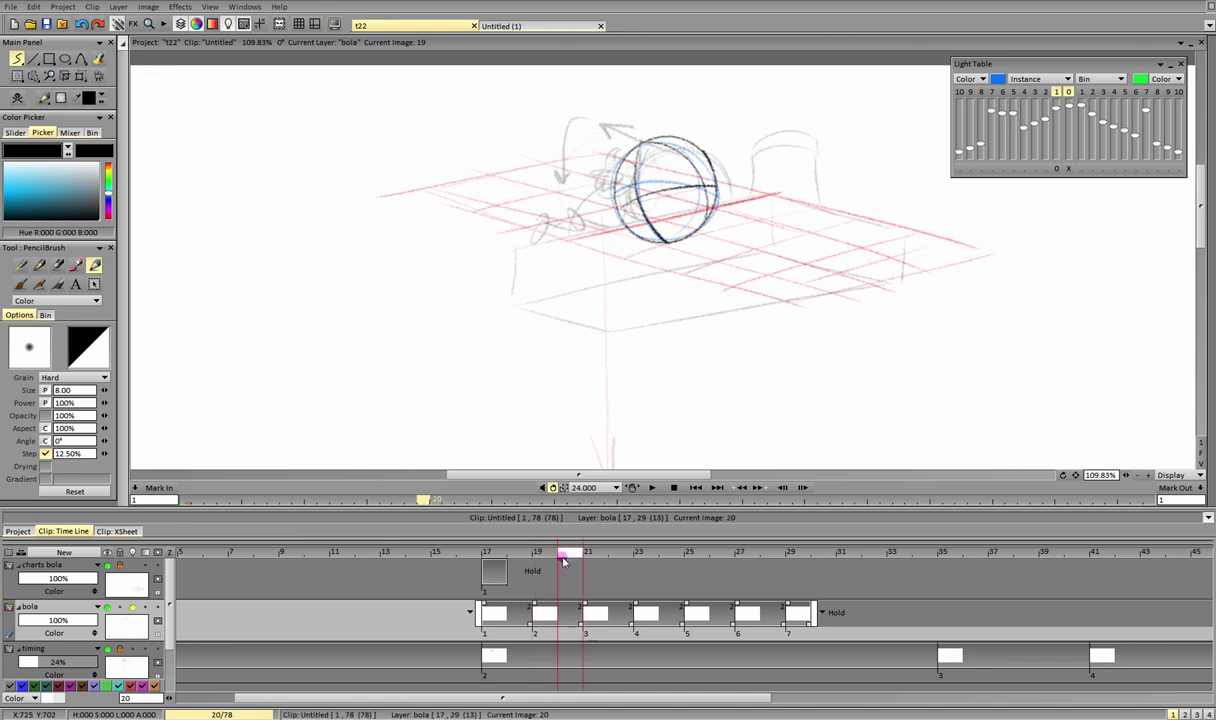
Step: Go to frame 21 and erase the ball's right inner meridian
{"action": "left_click", "coordinate": [588, 552]}
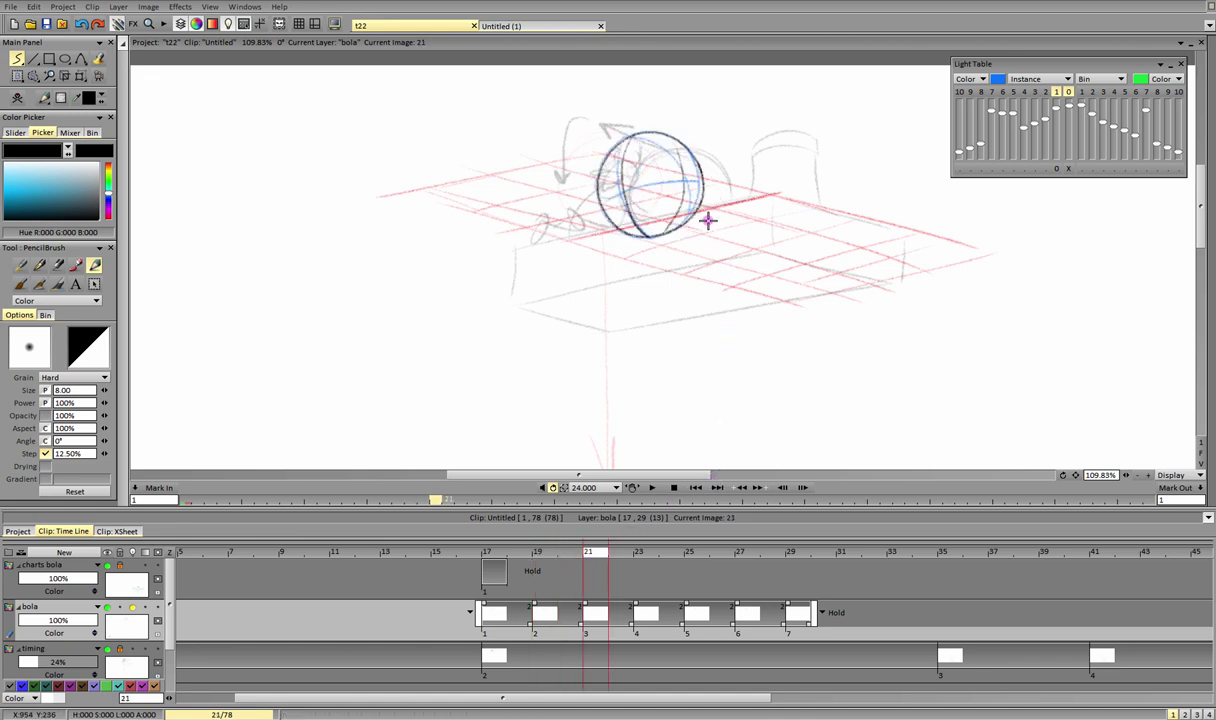
{"action": "key", "text": "e"}
{"action": "left_click_drag", "start_coordinate": [684, 194], "coordinate": [672, 215]}
{"action": "key", "text": "e"}
{"action": "mouse_move", "coordinate": [605, 203]}
{"action": "left_mouse_down"}
{"action": "mouse_move", "coordinate": [655, 182]}
{"action": "mouse_move", "coordinate": [699, 183]}
{"action": "left_mouse_up"}
{"action": "key", "text": "ctrl+z"}
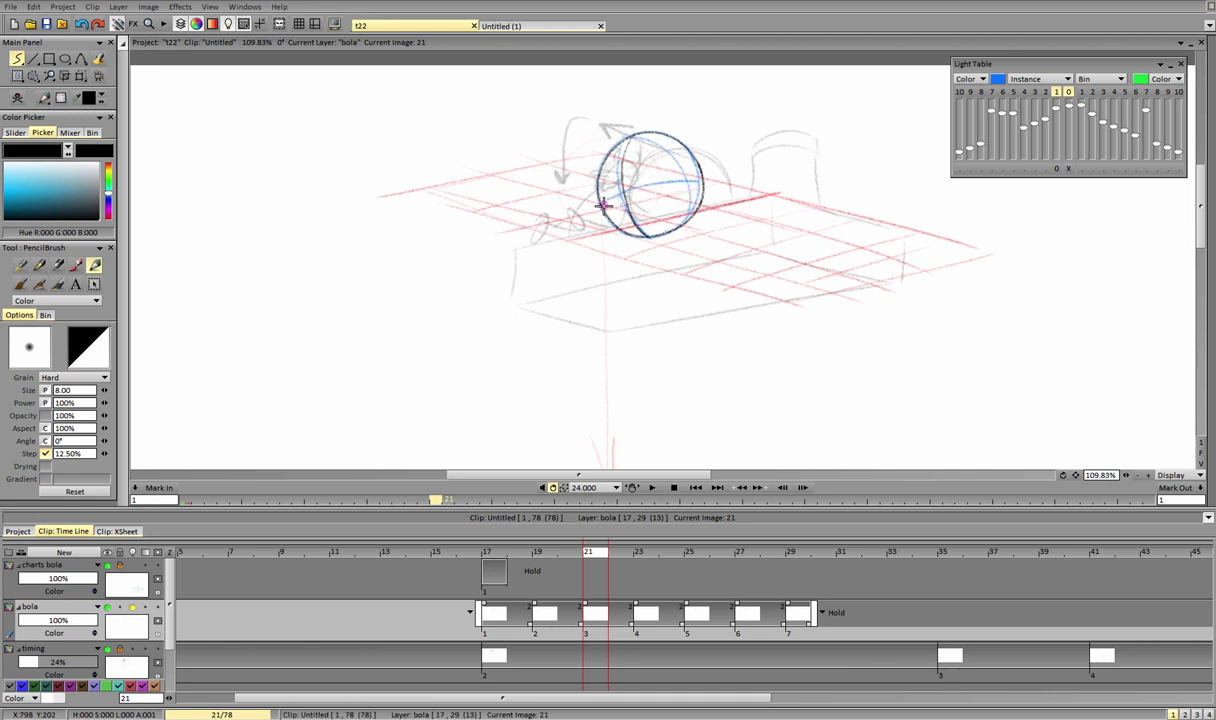
{"action": "mouse_move", "coordinate": [606, 203]}
{"action": "left_mouse_down"}
{"action": "mouse_move", "coordinate": [643, 185]}
{"action": "mouse_move", "coordinate": [700, 184]}
{"action": "left_mouse_up"}
{"action": "key", "text": "ctrl+z"}
Step: Draw the band as a rising diagonal curve on the frame 21 ball and scrub back to check it
{"action": "mouse_move", "coordinate": [615, 217]}
{"action": "left_mouse_down"}
{"action": "mouse_move", "coordinate": [687, 174]}
{"action": "mouse_move", "coordinate": [691, 152]}
{"action": "left_mouse_up"}
{"action": "mouse_move", "coordinate": [566, 553]}
{"action": "left_mouse_down"}
{"action": "mouse_move", "coordinate": [490, 555]}
{"action": "mouse_move", "coordinate": [593, 560]}
{"action": "left_mouse_up"}
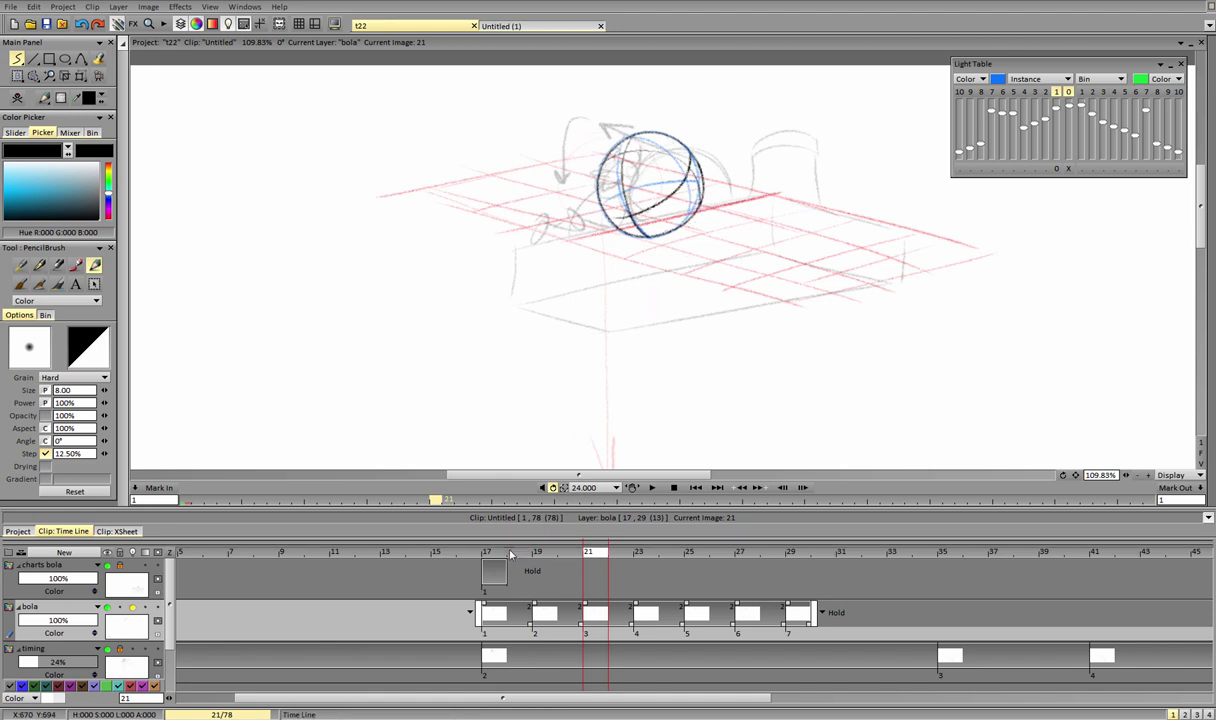
Step: At frame 23, erase the right inner meridian, draw the rotated band lines on the ball, and scrub from frame 17
{"action": "mouse_move", "coordinate": [572, 559]}
{"action": "left_mouse_down"}
{"action": "mouse_move", "coordinate": [512, 560]}
{"action": "mouse_move", "coordinate": [643, 556]}
{"action": "left_mouse_up"}
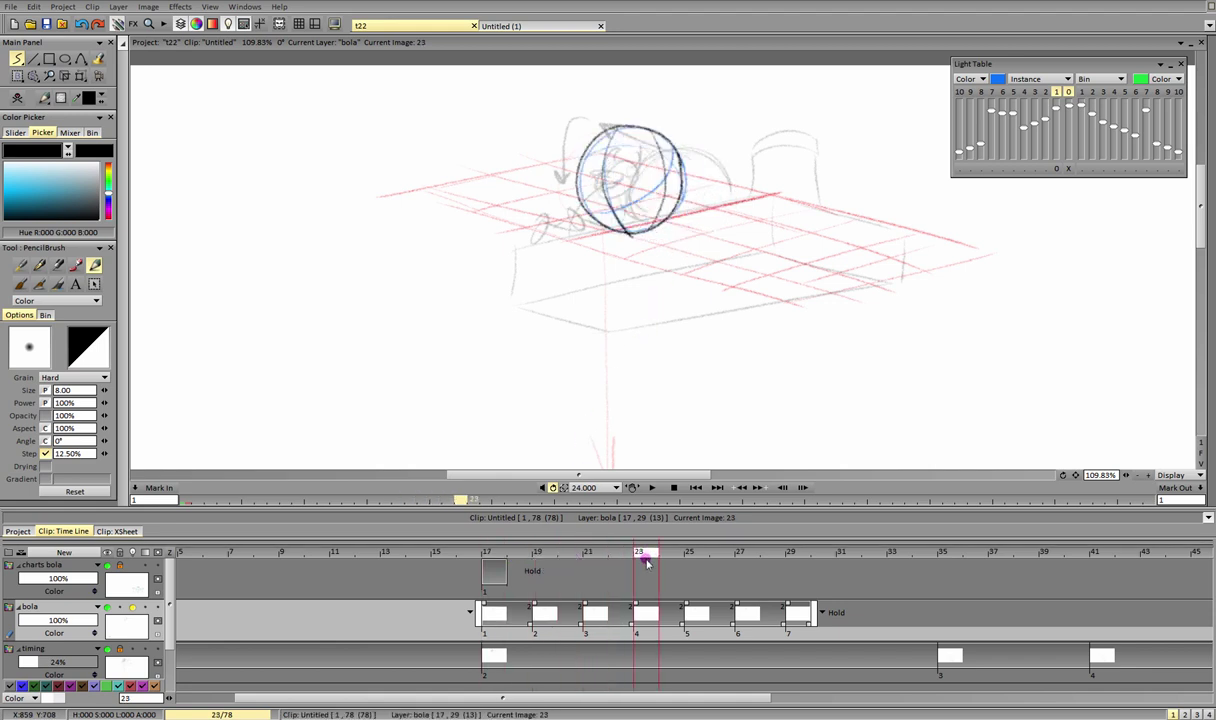
{"action": "key", "text": "e"}
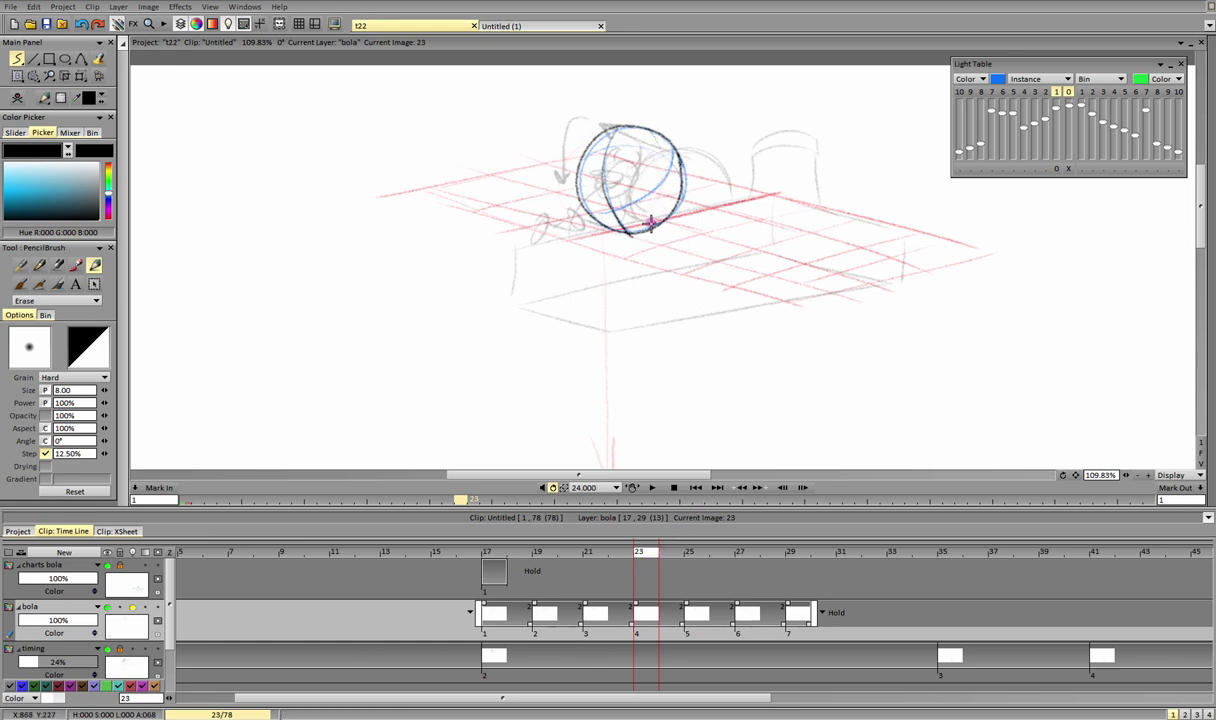
{"action": "key", "text": "e"}
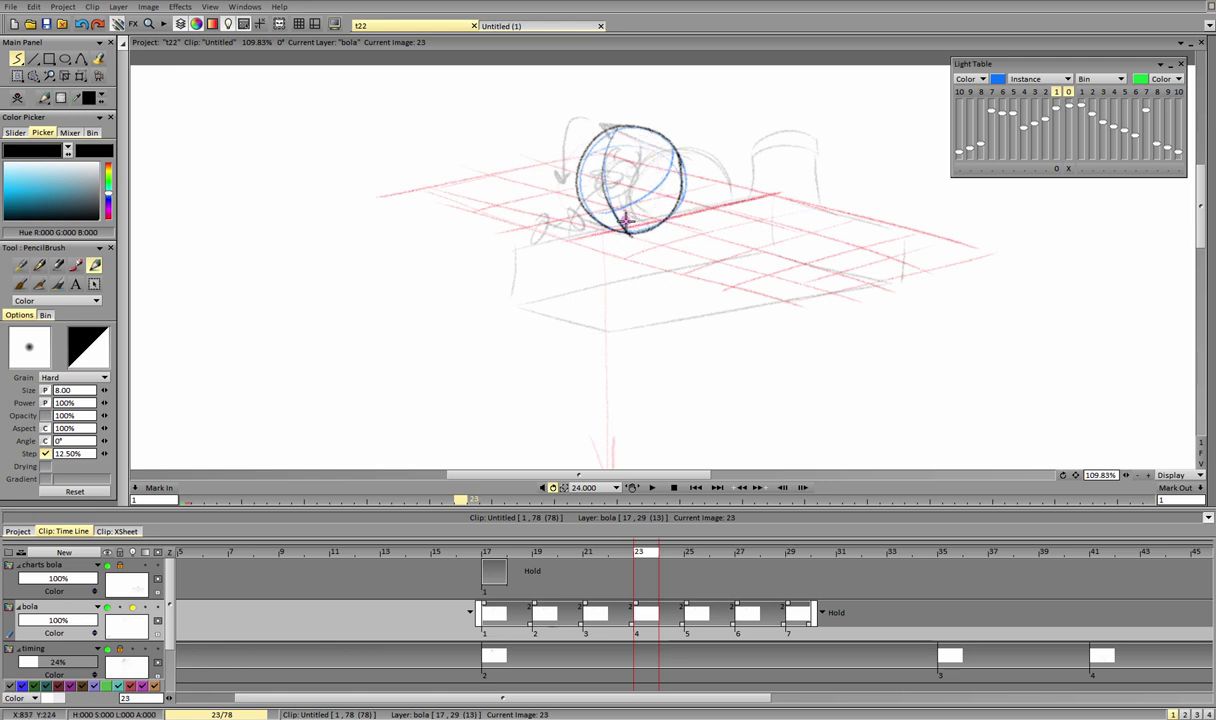
{"action": "mouse_move", "coordinate": [615, 232]}
{"action": "left_mouse_down"}
{"action": "mouse_move", "coordinate": [652, 213]}
{"action": "mouse_move", "coordinate": [645, 126]}
{"action": "left_mouse_up"}
{"action": "left_click", "coordinate": [502, 556]}
{"action": "left_click_drag", "start_coordinate": [502, 560], "coordinate": [647, 552]}
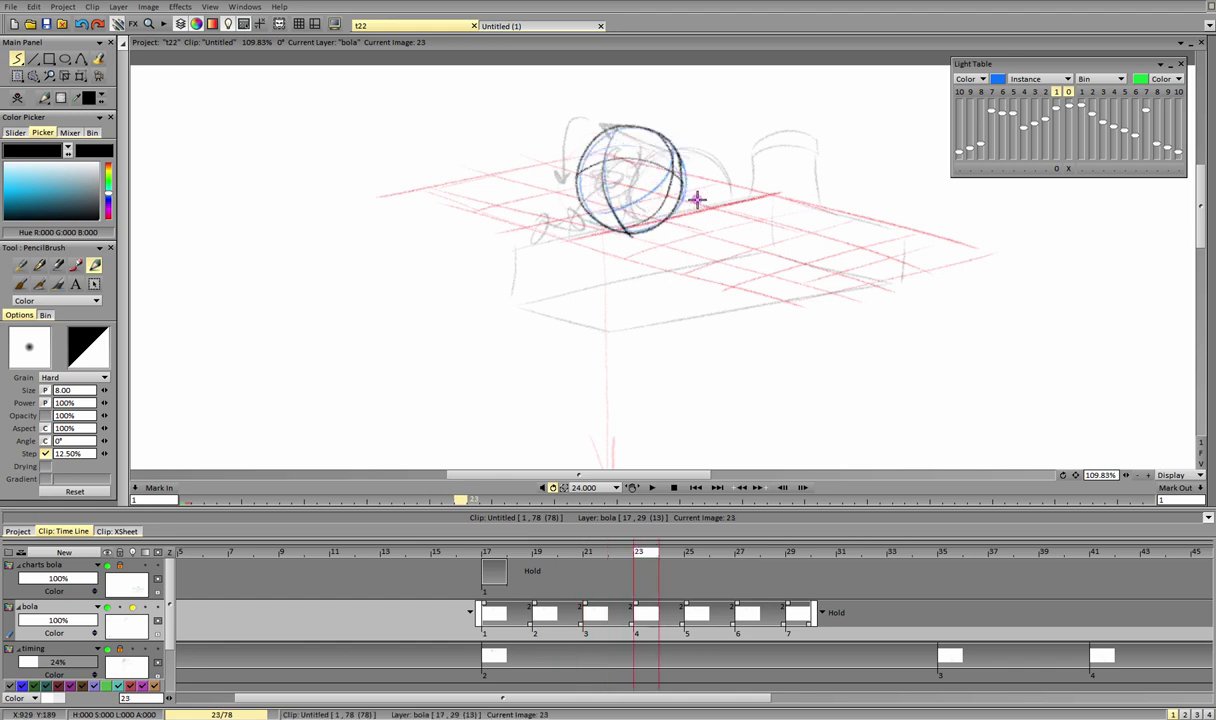
Step: At frame 25, erase the right inner meridian, draw a curved band line across the ball, and scrub through to frame 27
{"action": "left_click_drag", "start_coordinate": [510, 556], "coordinate": [692, 556]}
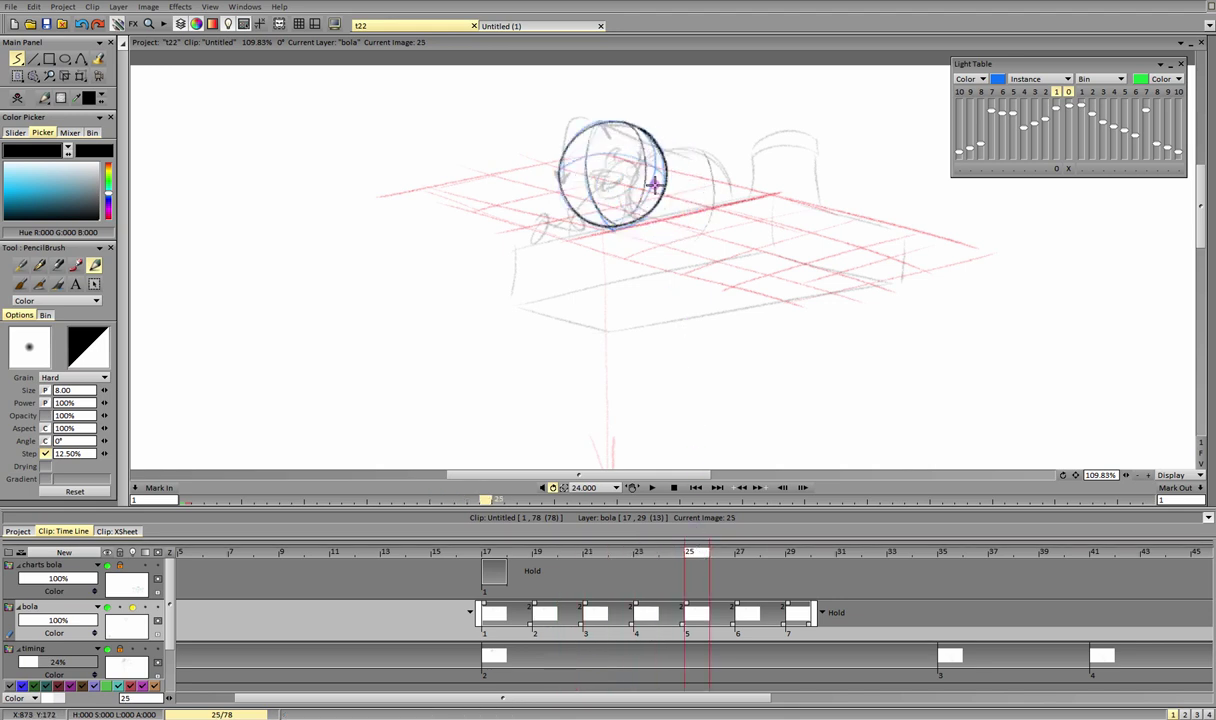
{"action": "key", "text": "e"}
{"action": "mouse_move", "coordinate": [643, 187]}
{"action": "left_mouse_down"}
{"action": "mouse_move", "coordinate": [637, 207]}
{"action": "mouse_move", "coordinate": [643, 145]}
{"action": "mouse_move", "coordinate": [638, 218]}
{"action": "left_mouse_up"}
{"action": "key", "text": "e"}
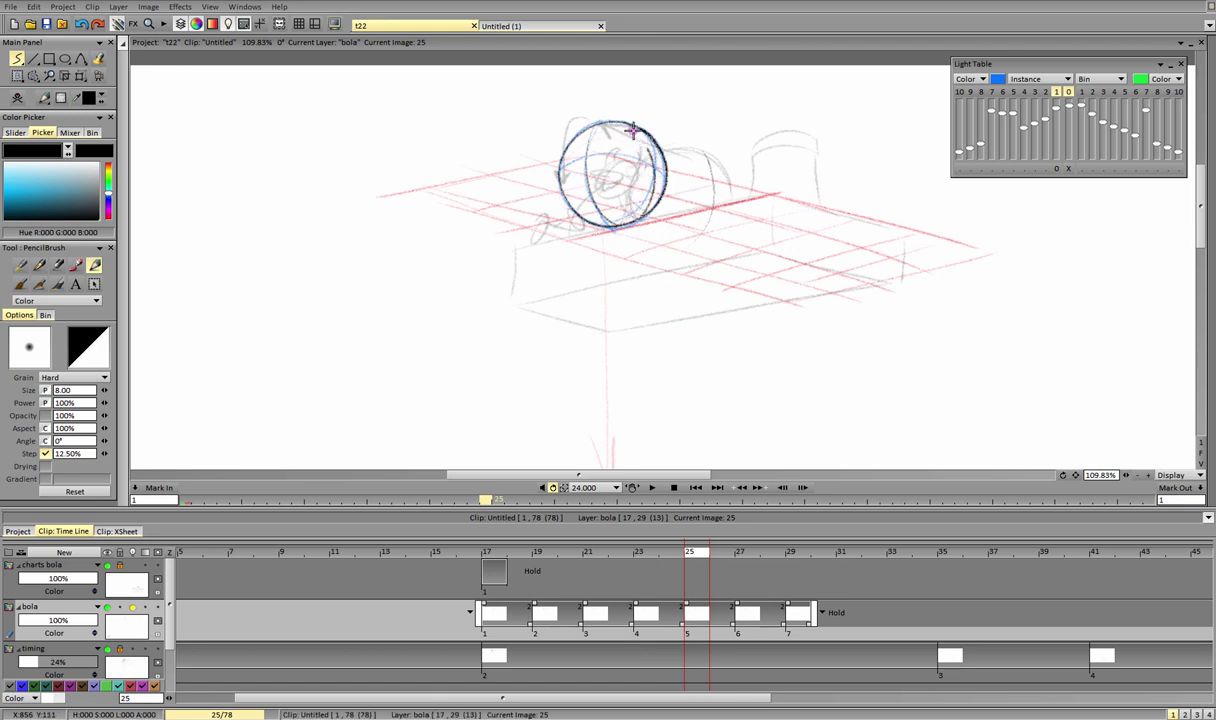
{"action": "mouse_move", "coordinate": [661, 174]}
{"action": "left_mouse_down"}
{"action": "mouse_move", "coordinate": [614, 163]}
{"action": "mouse_move", "coordinate": [587, 190]}
{"action": "mouse_move", "coordinate": [661, 182]}
{"action": "left_mouse_up"}
{"action": "key", "text": "ctrl+z"}
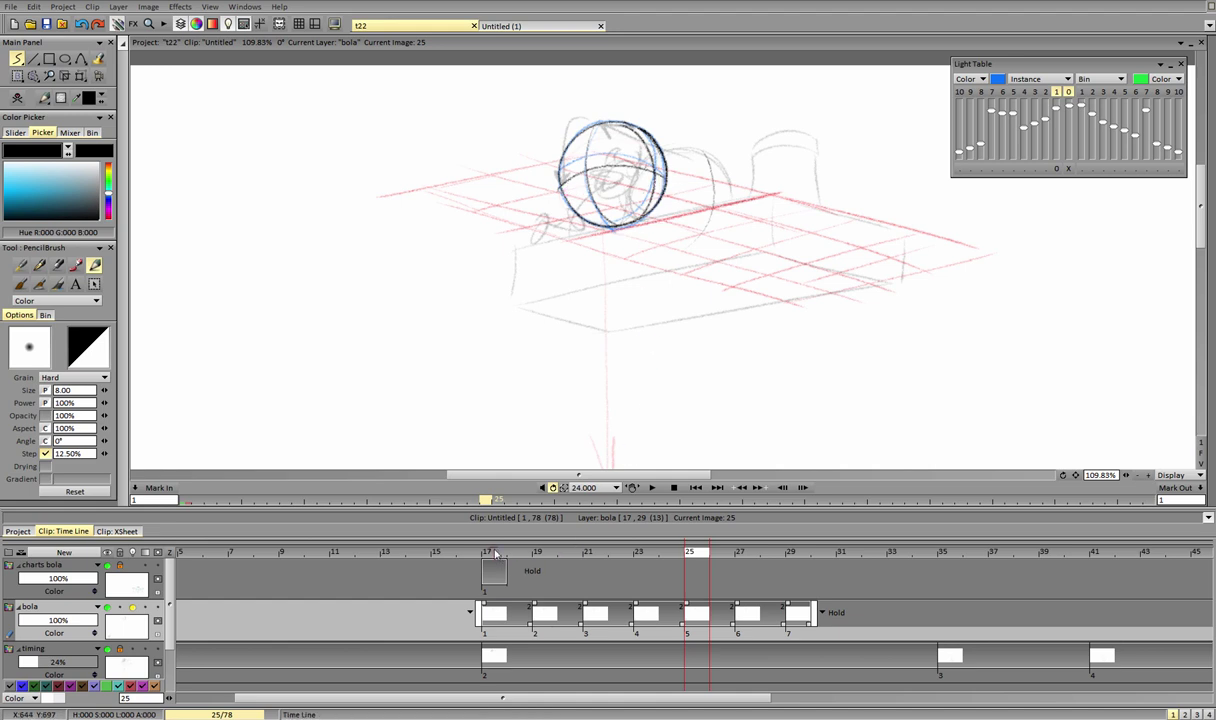
{"action": "left_click_drag", "start_coordinate": [500, 553], "coordinate": [742, 554]}
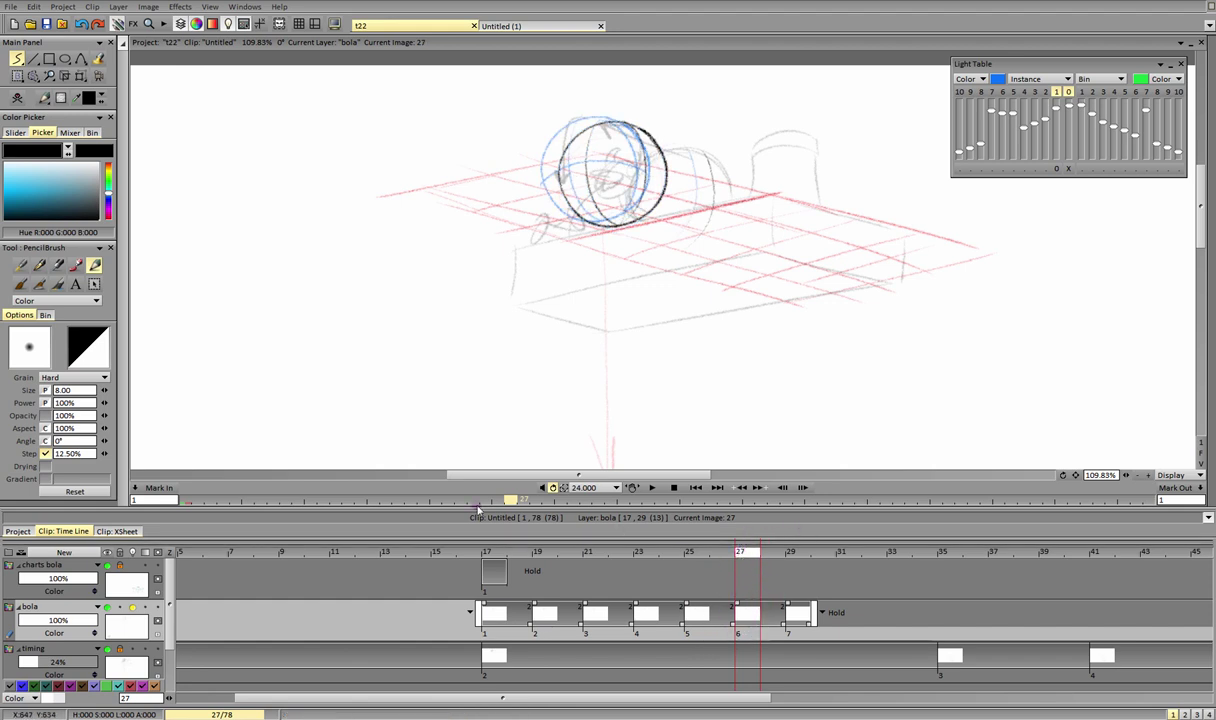
Step: Turn off the bola layer's light table and delete its duplicate drawing at frame 27
{"action": "left_click", "coordinate": [138, 609]}
{"action": "left_click_drag", "start_coordinate": [703, 557], "coordinate": [743, 562]}
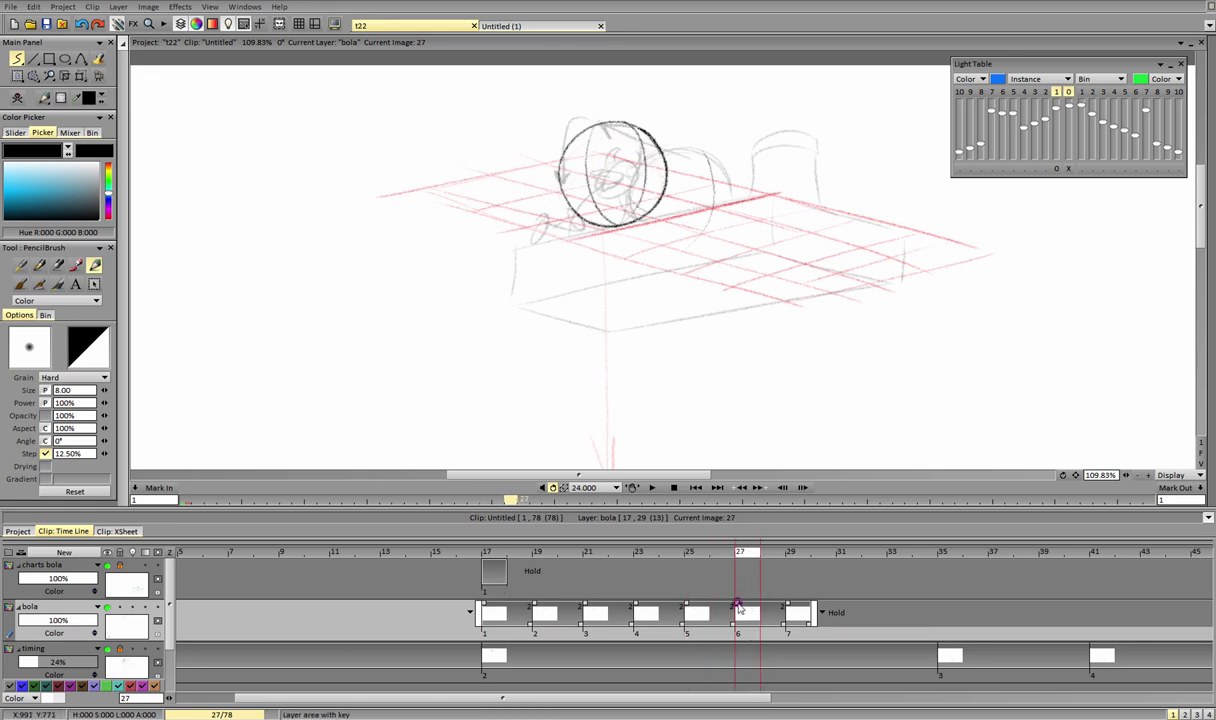
{"action": "left_click", "coordinate": [744, 609]}
{"action": "key", "text": "Delete"}
Step: Move the bola drawing from frame 29 to frame 27 and turn the layer's light table on there
{"action": "left_click", "coordinate": [799, 556]}
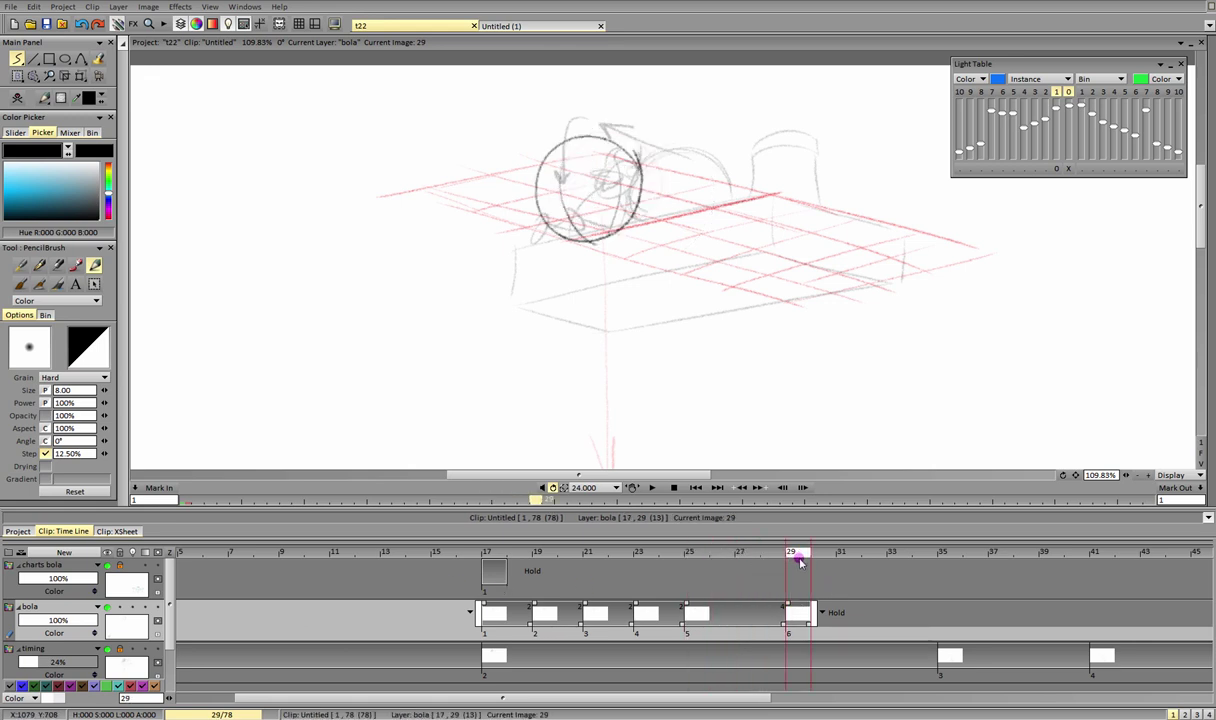
{"action": "left_click_drag", "start_coordinate": [782, 625], "coordinate": [725, 628]}
{"action": "left_click", "coordinate": [740, 564]}
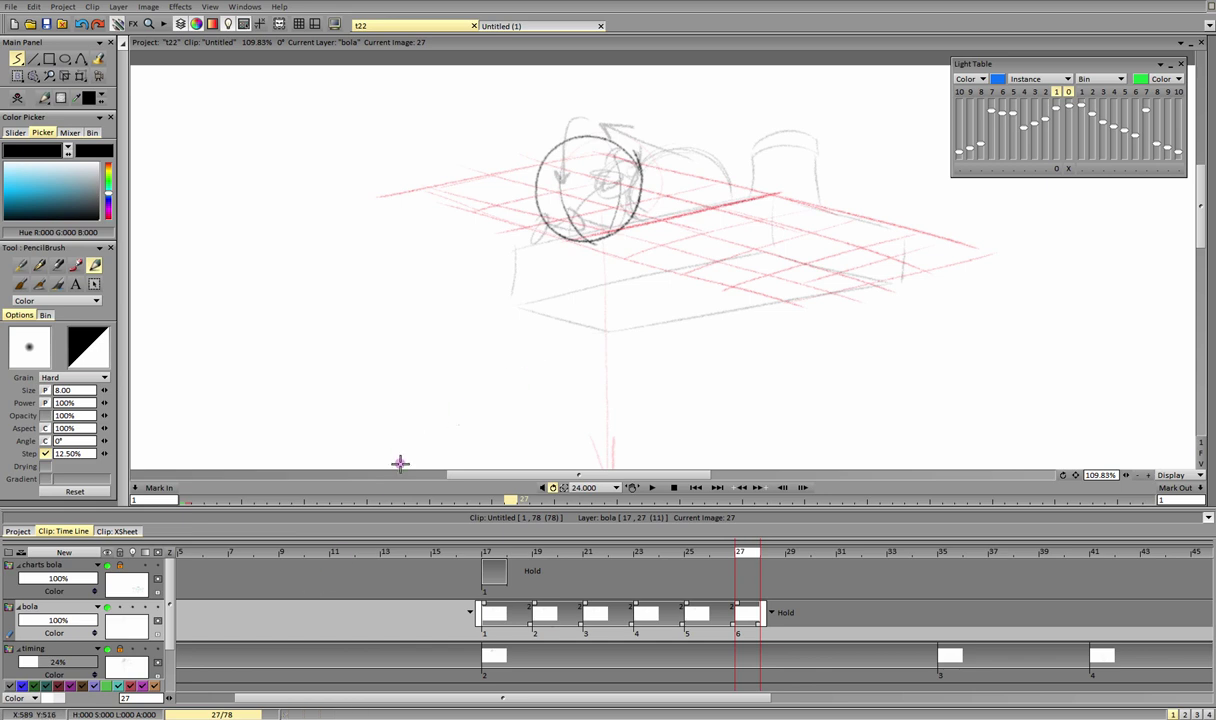
{"action": "left_click", "coordinate": [132, 607]}
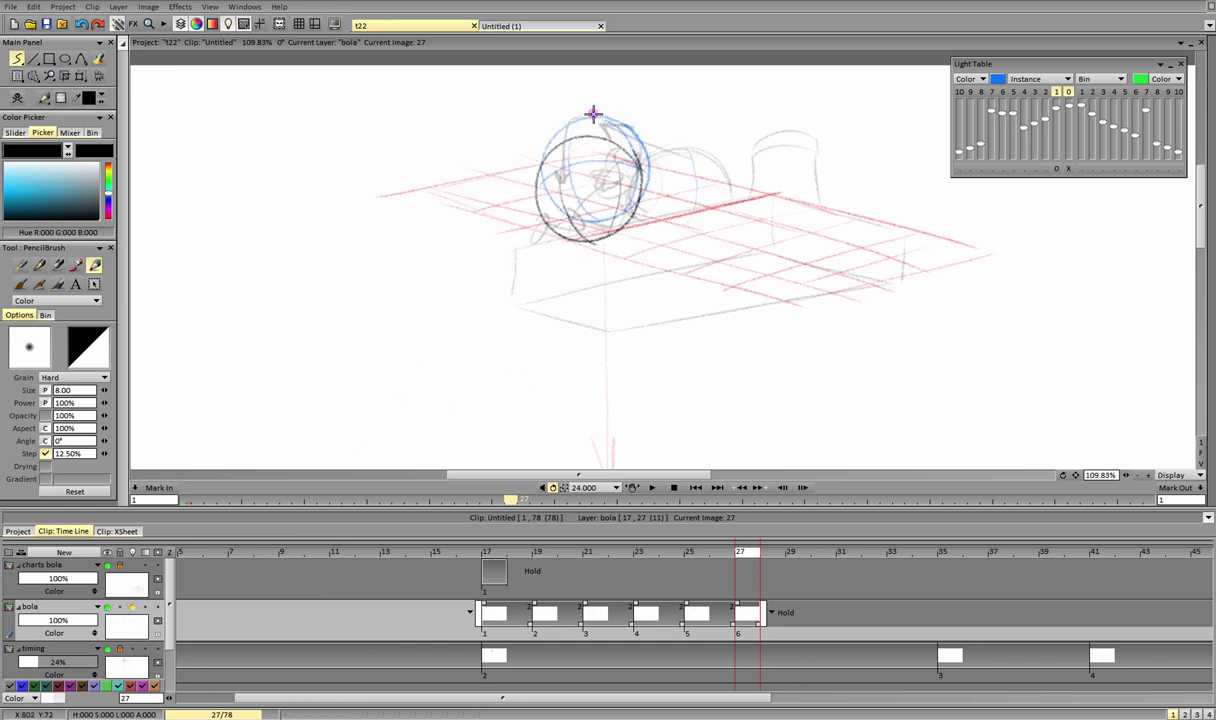
Step: Shift the previous ball drawing on the light table so it overlays the ball at frame 27
{"action": "left_click", "coordinate": [1057, 169]}
{"action": "left_click_drag", "start_coordinate": [708, 253], "coordinate": [696, 269]}
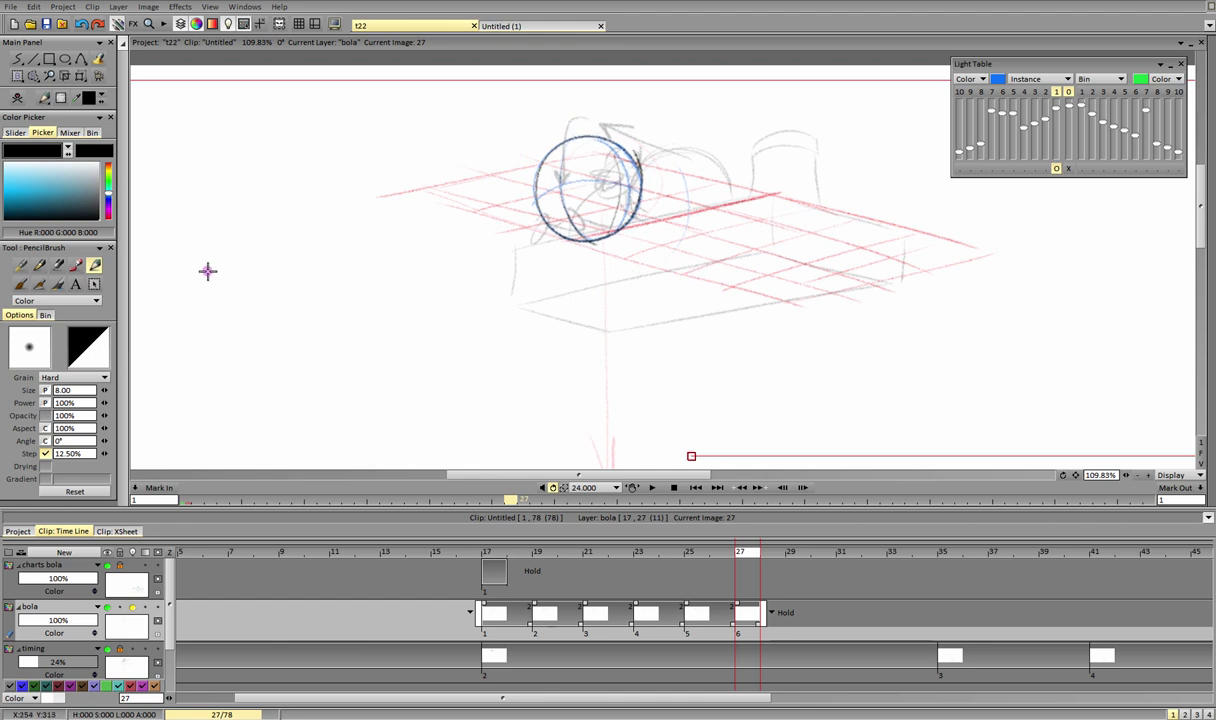
{"action": "left_click", "coordinate": [17, 59]}
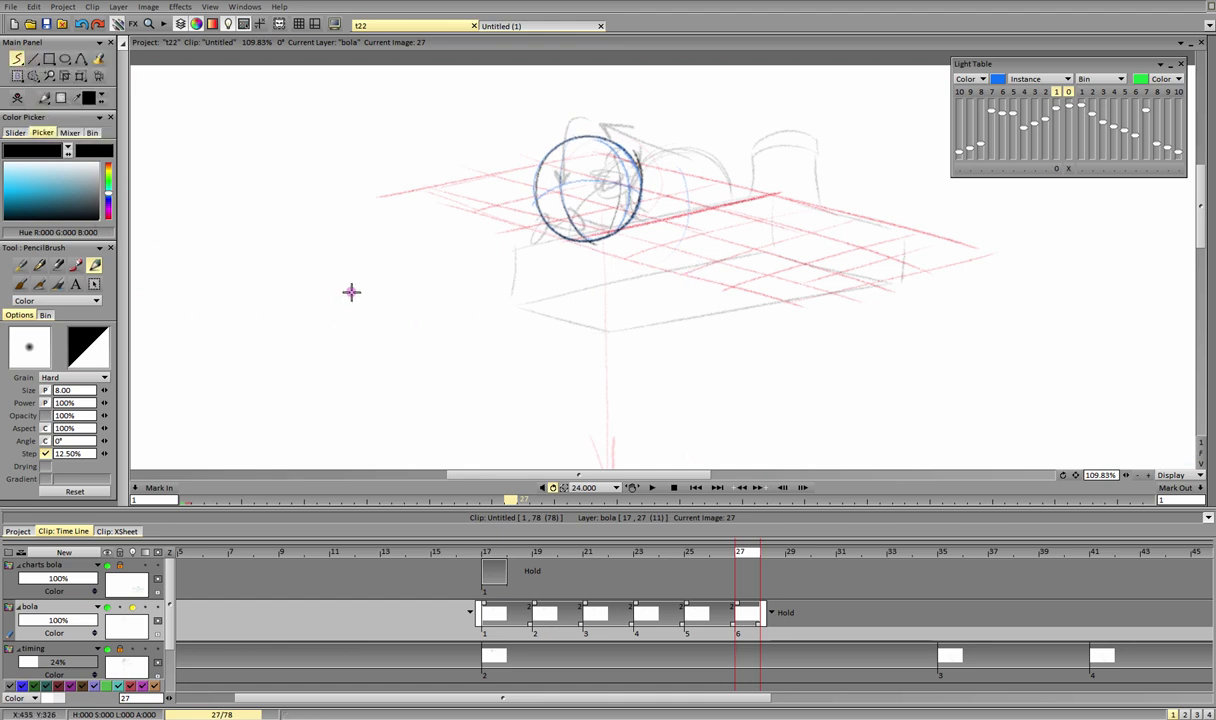
{"action": "mouse_move", "coordinate": [752, 224]}
{"action": "left_mouse_down"}
{"action": "mouse_move", "coordinate": [732, 286]}
{"action": "mouse_move", "coordinate": [710, 290]}
{"action": "mouse_move", "coordinate": [747, 318]}
{"action": "mouse_move", "coordinate": [744, 390]}
{"action": "left_mouse_up"}
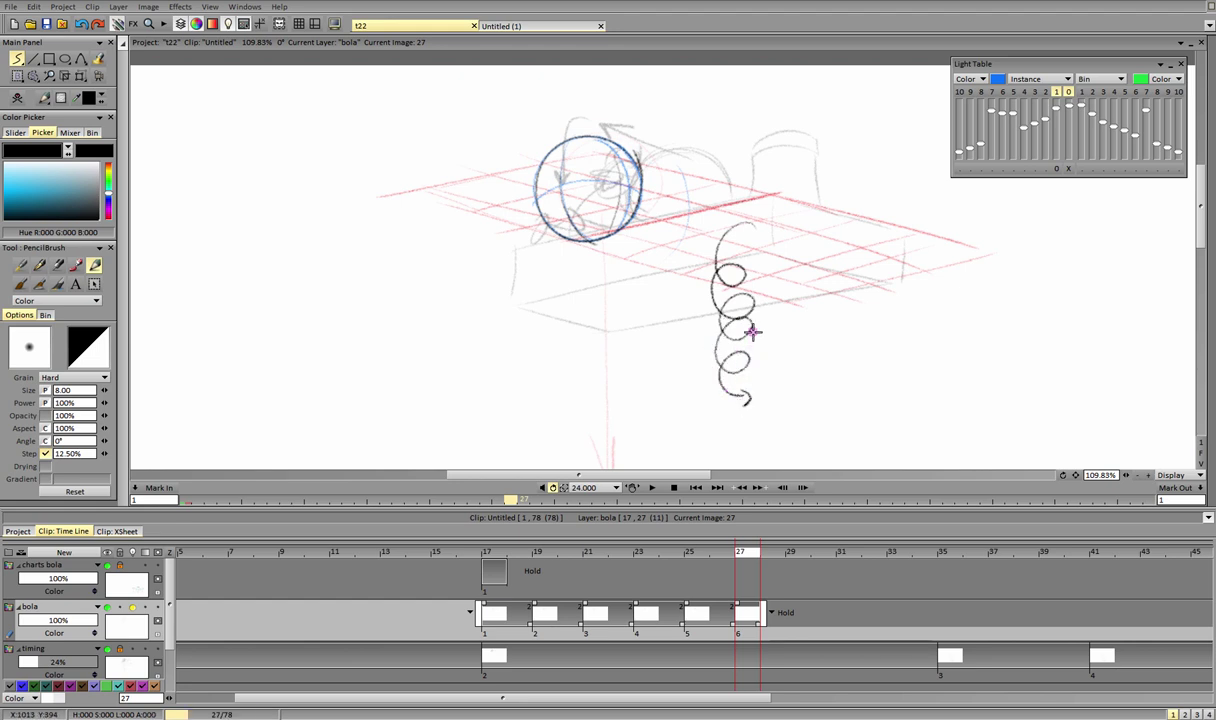
{"action": "key", "text": "ctrl+z"}
{"action": "left_click_drag", "start_coordinate": [727, 200], "coordinate": [731, 385]}
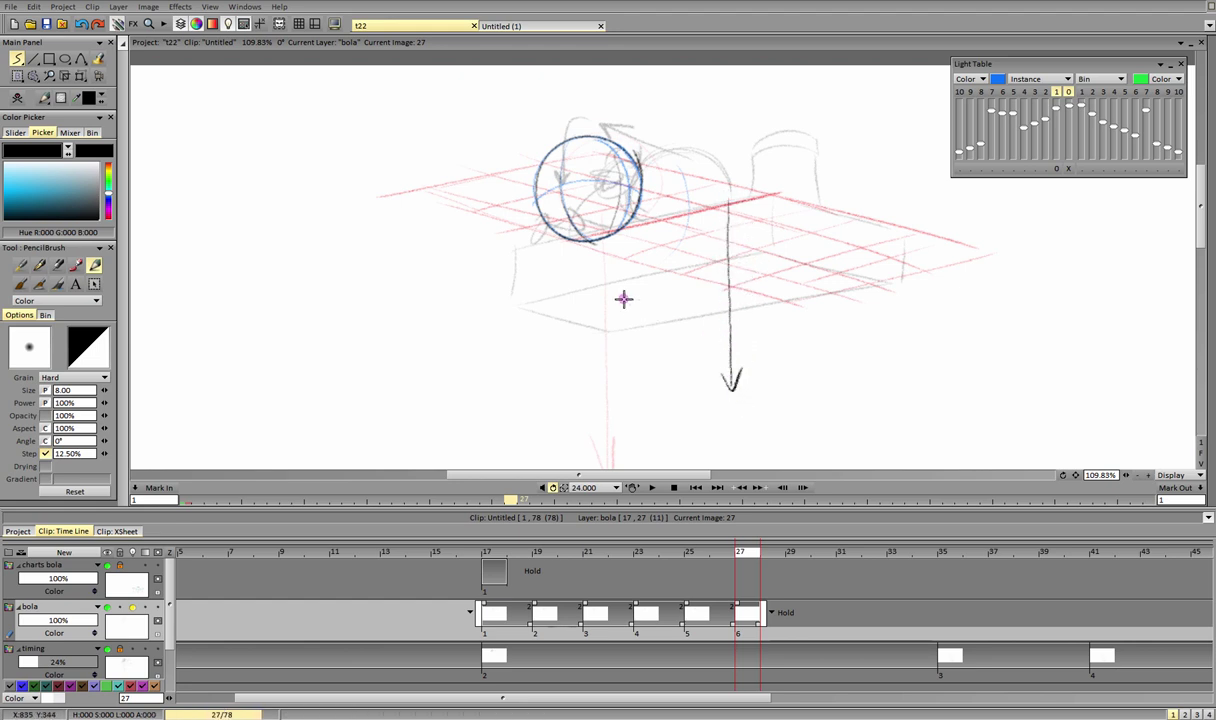
{"action": "key", "text": "ctrl+z"}
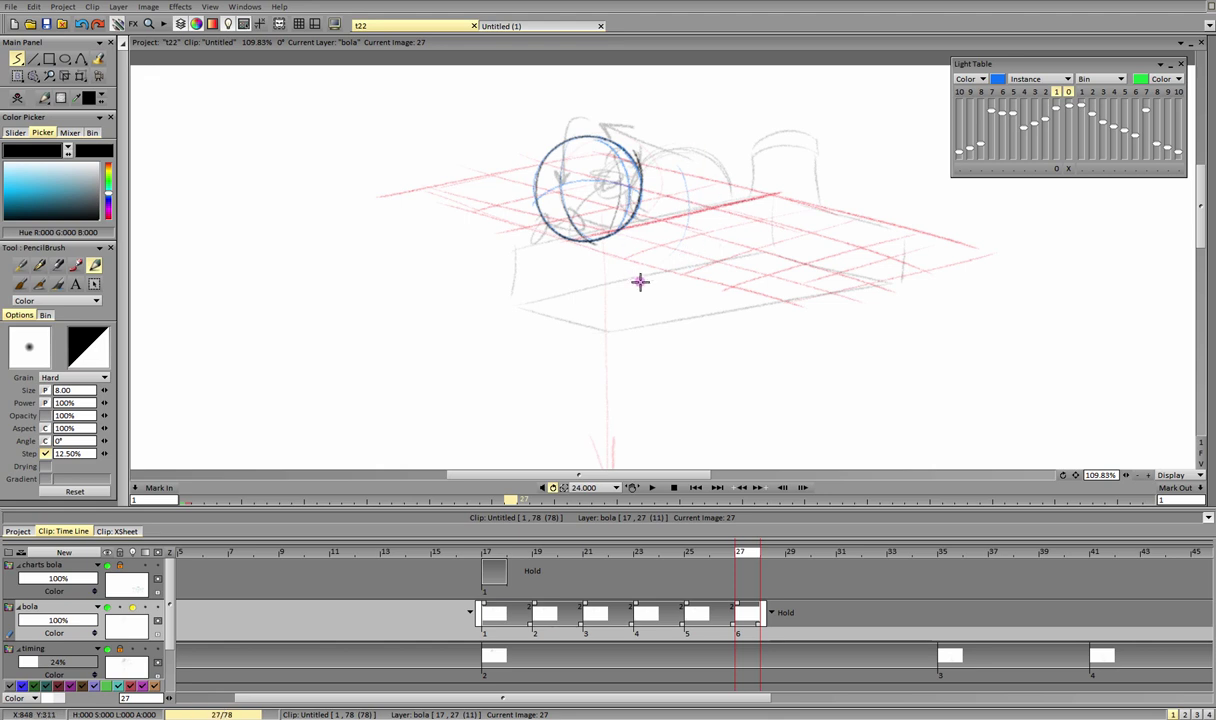
{"action": "left_click_drag", "start_coordinate": [620, 177], "coordinate": [488, 210]}
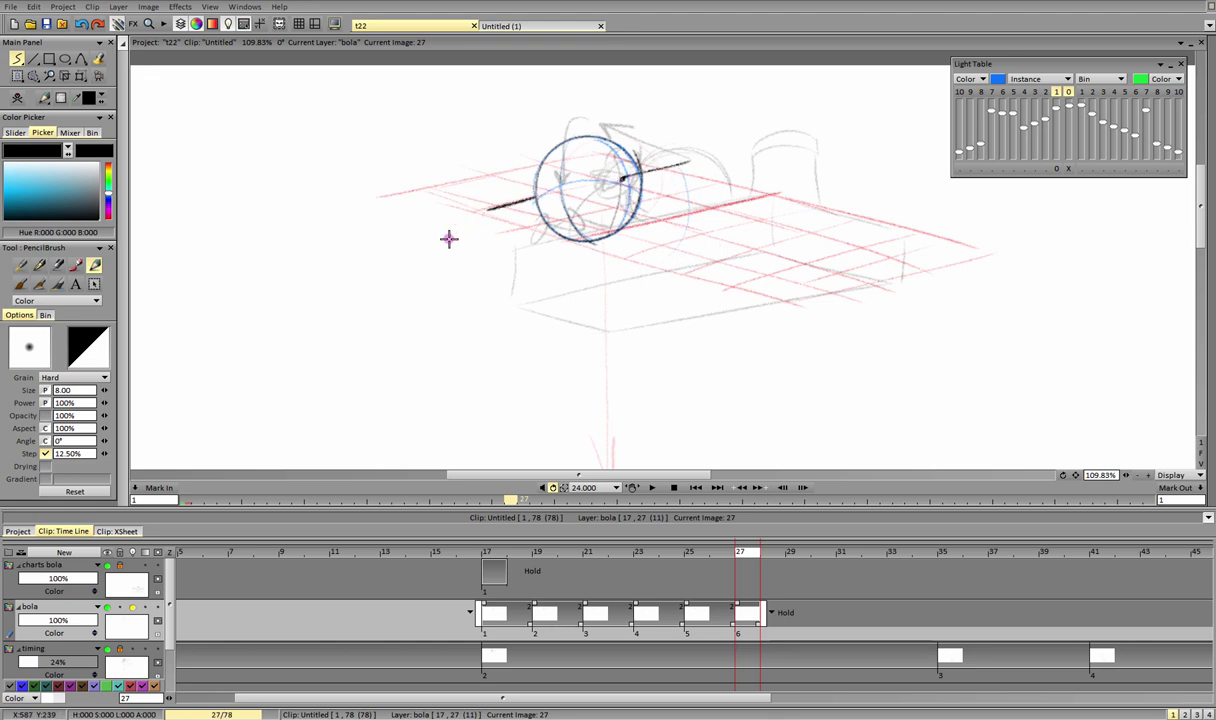
{"action": "left_click_drag", "start_coordinate": [598, 111], "coordinate": [567, 178]}
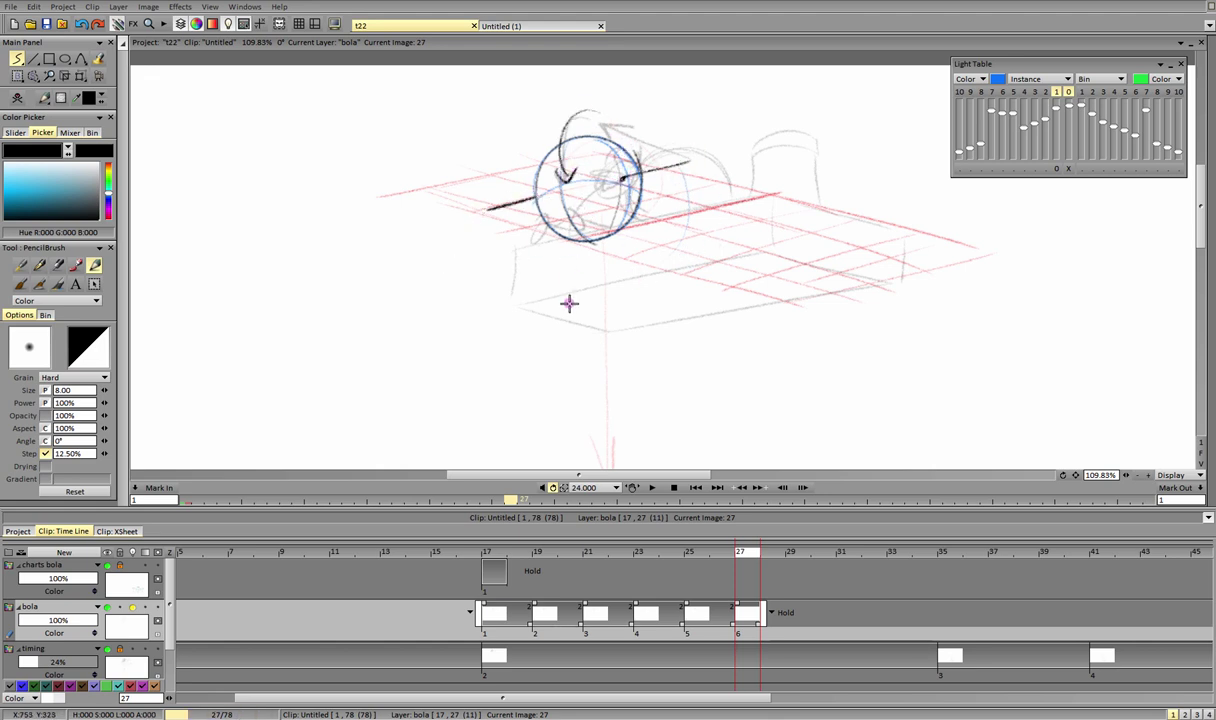
{"action": "key", "text": "ctrl+z"}
{"action": "key", "text": "ctrl+z"}
{"action": "key", "text": "ctrl+z"}
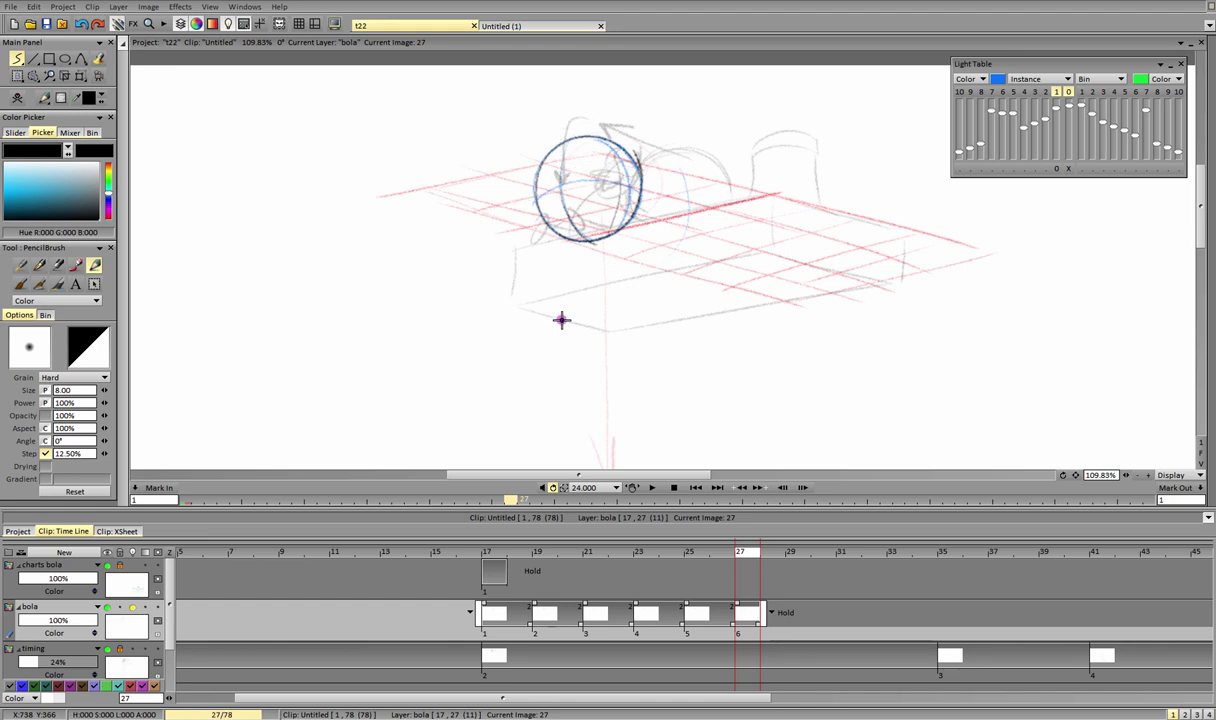
Step: Trace the curved band lines on the ball at frame 27 over the light table reference
{"action": "left_click_drag", "start_coordinate": [640, 193], "coordinate": [534, 204]}
{"action": "left_click_drag", "start_coordinate": [615, 235], "coordinate": [596, 142]}
{"action": "key", "text": "ctrl+z"}
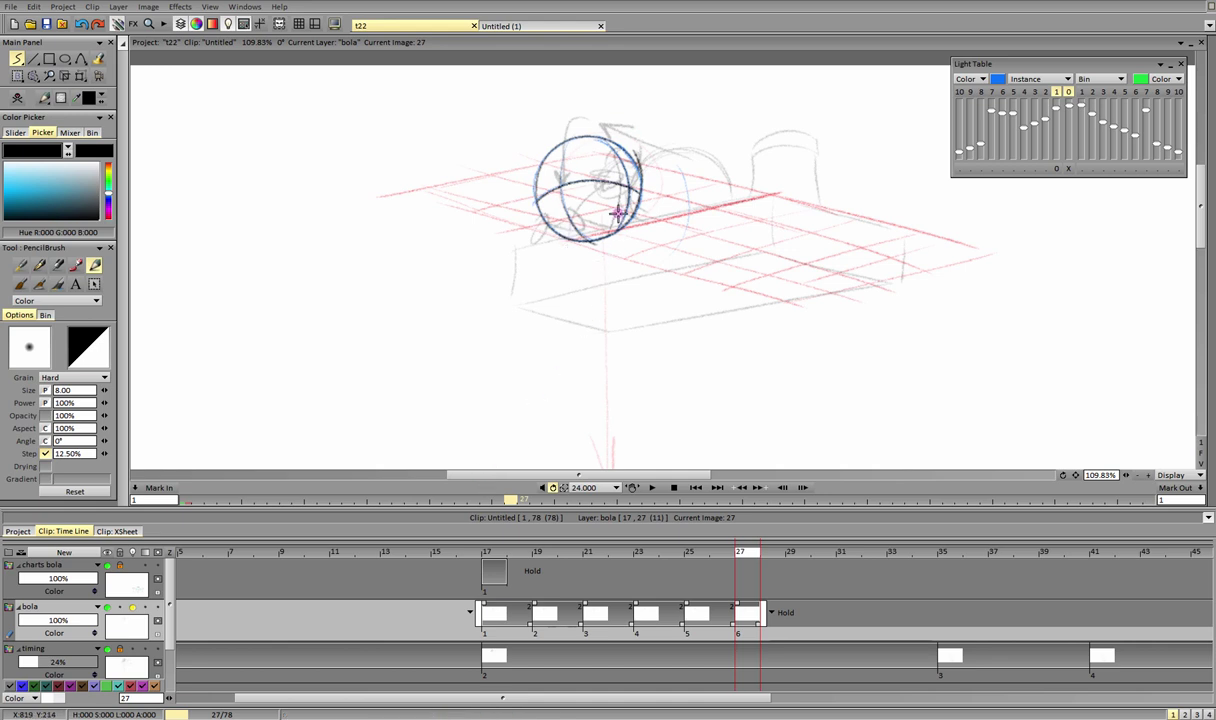
Step: Turn off the bola layer's light table and save the project
{"action": "left_click", "coordinate": [1201, 454]}
{"action": "left_click", "coordinate": [133, 607]}
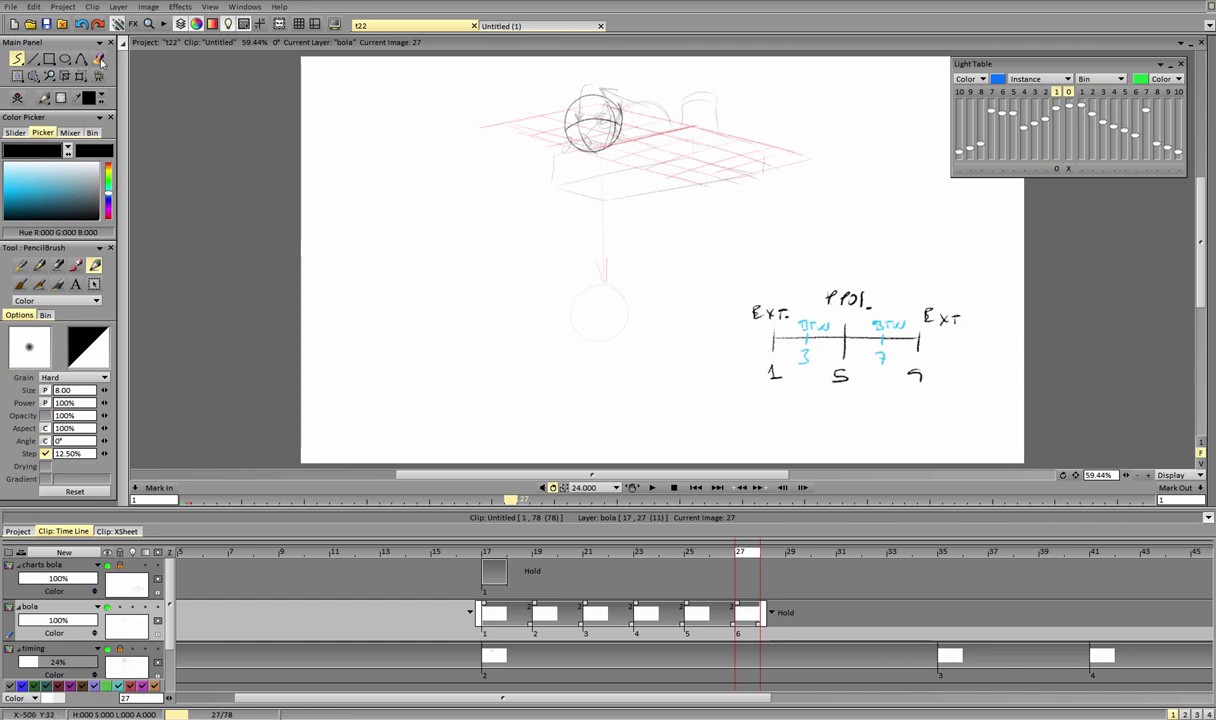
{"action": "left_click", "coordinate": [48, 27]}
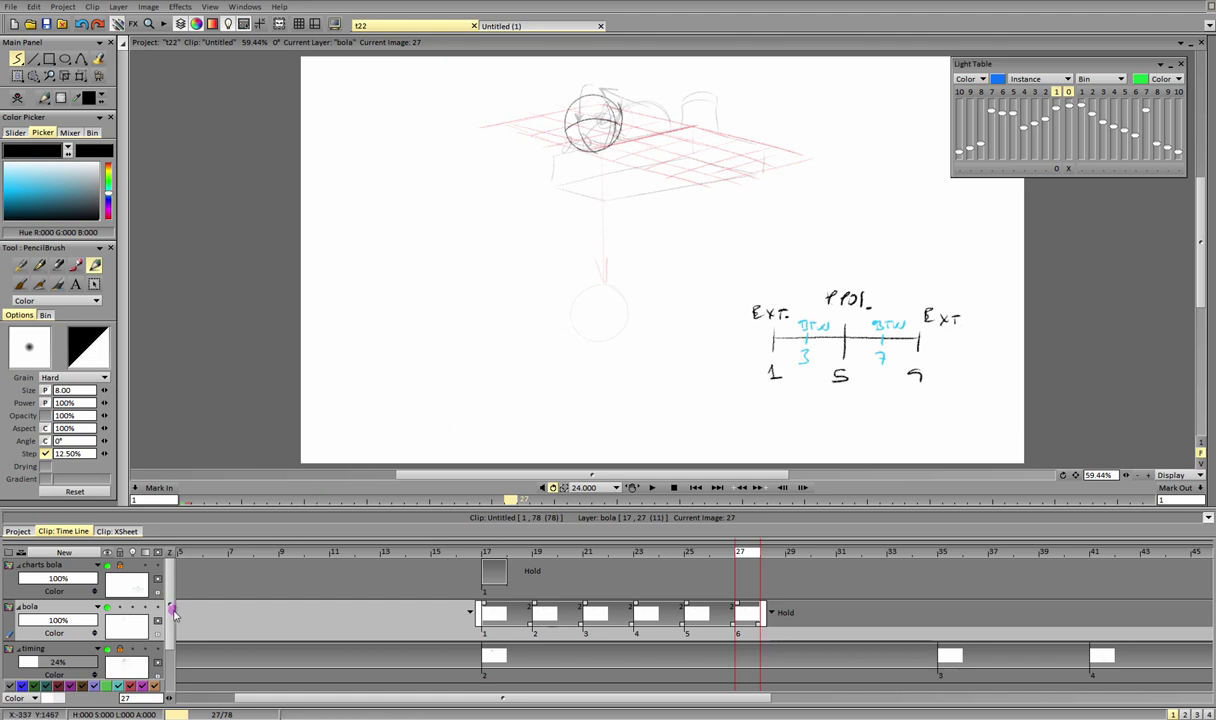
Step: Unlock the charts bola layer and draw a bright red vertical arrow from the ball's base down to the frame's lower edge
{"action": "left_click", "coordinate": [73, 568]}
{"action": "left_click", "coordinate": [120, 566]}
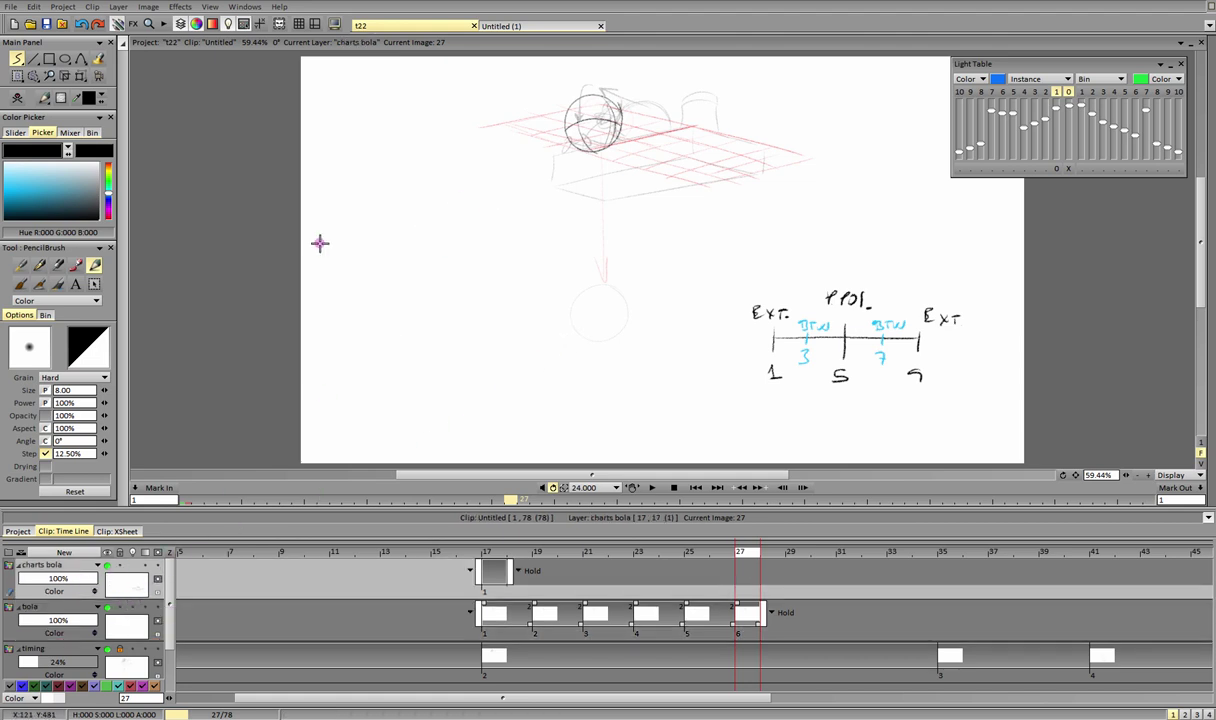
{"action": "left_click", "coordinate": [108, 203]}
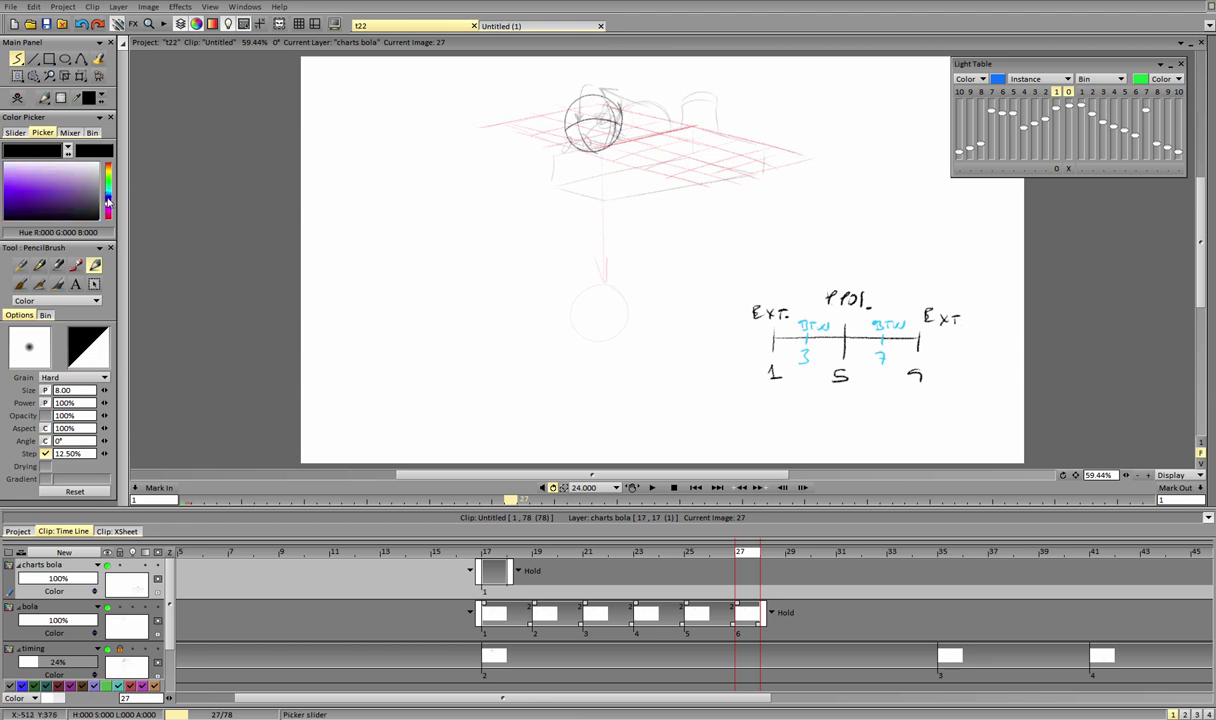
{"action": "left_click_drag", "start_coordinate": [22, 186], "coordinate": [10, 189]}
{"action": "left_click_drag", "start_coordinate": [108, 196], "coordinate": [106, 164]}
{"action": "left_click", "coordinate": [6, 187]}
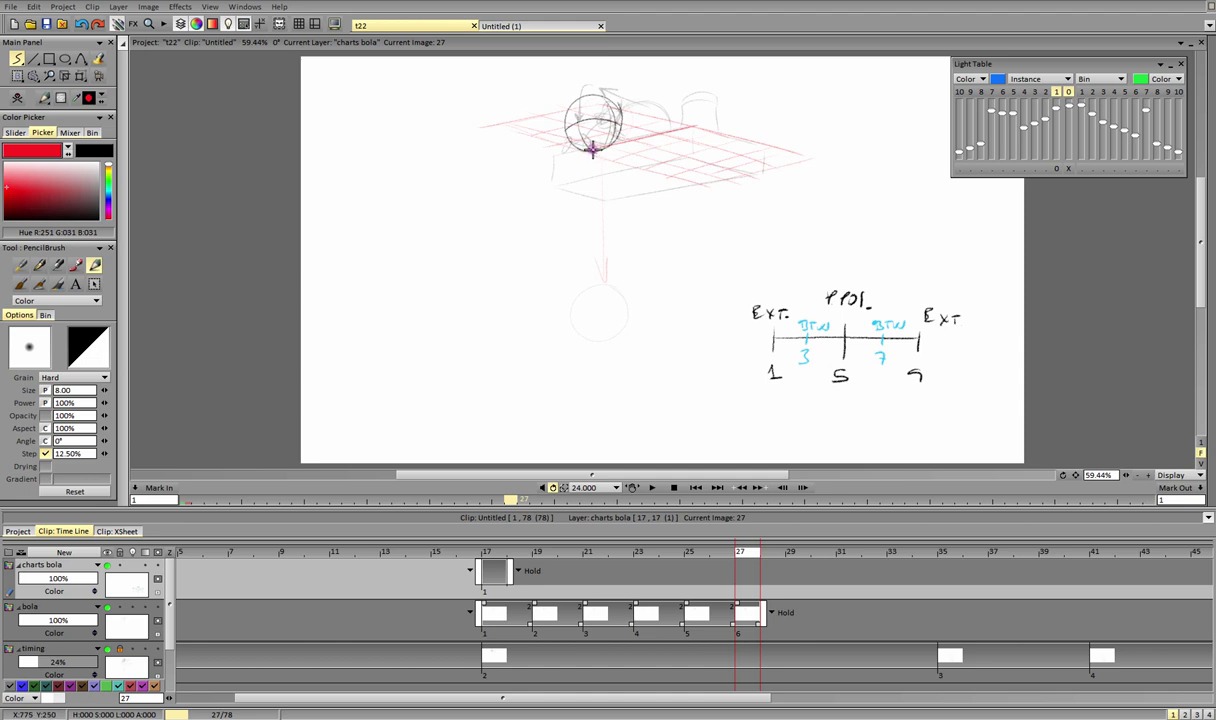
{"action": "left_click_drag", "start_coordinate": [593, 150], "coordinate": [593, 438]}
{"action": "key", "text": "n"}
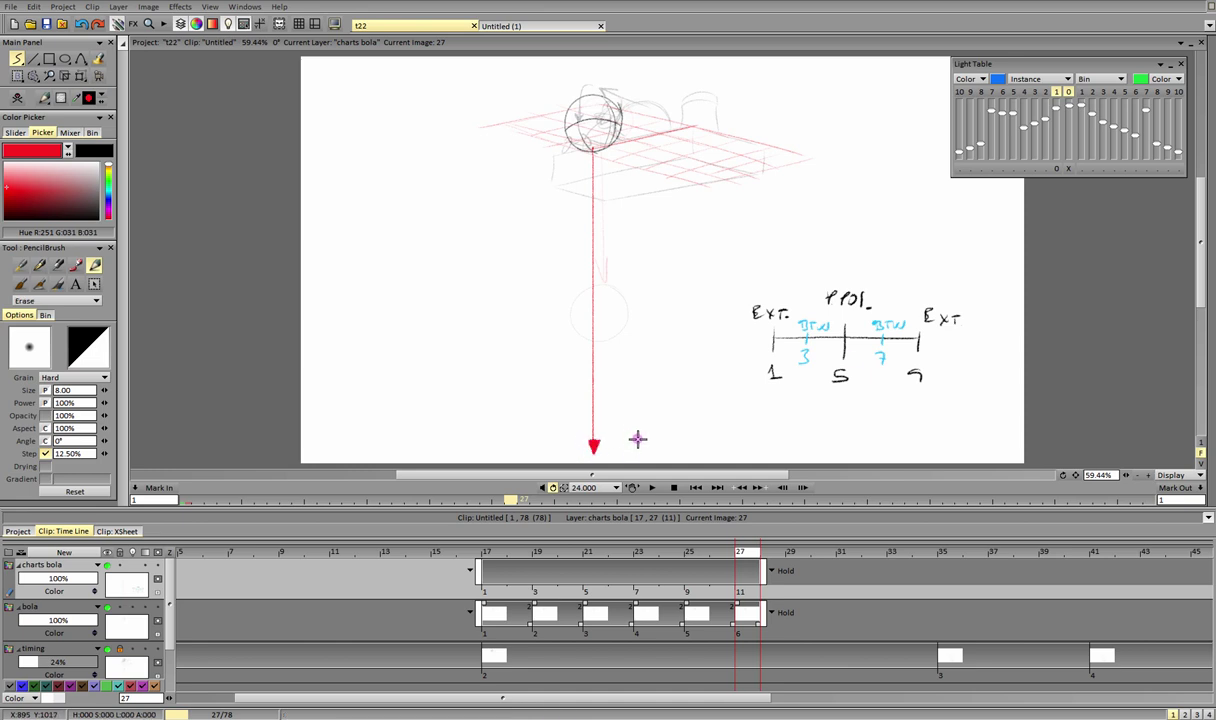
Step: In black, draw a new timing line with end ticks above the existing chart, and box the existing chart with the label RODANDO
{"action": "left_click", "coordinate": [72, 217]}
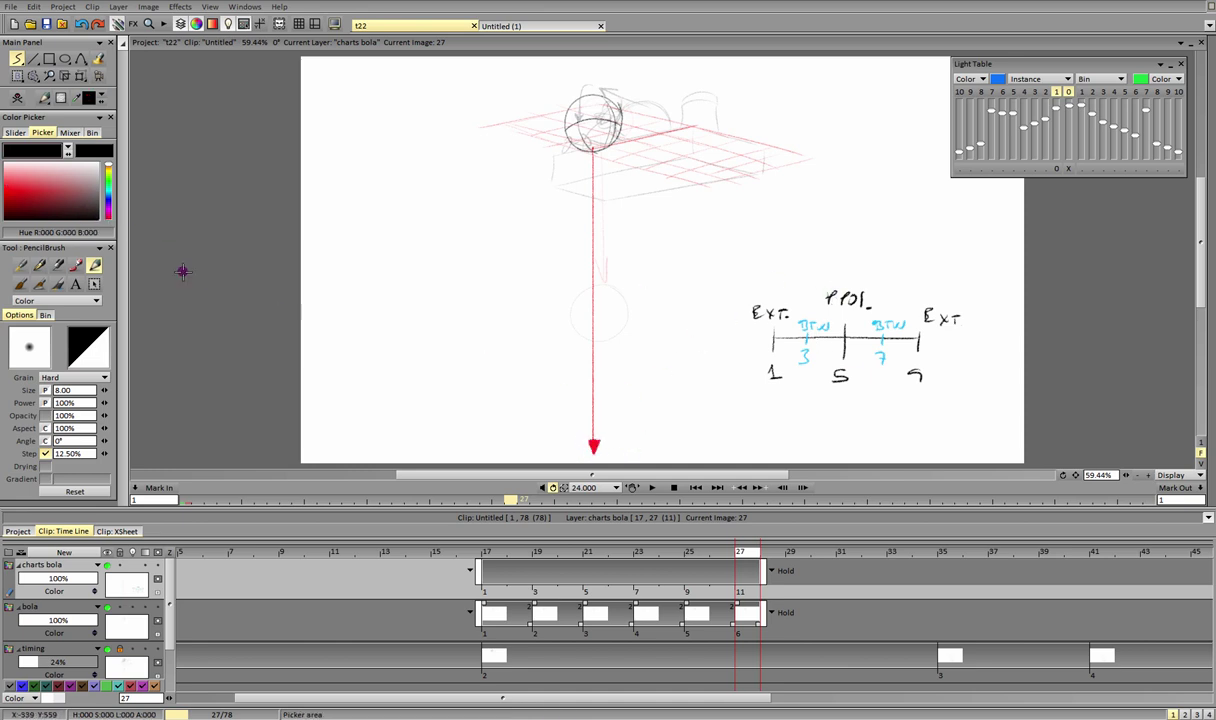
{"action": "left_click_drag", "start_coordinate": [771, 225], "coordinate": [948, 233]}
{"action": "mouse_move", "coordinate": [740, 288]}
{"action": "left_mouse_down"}
{"action": "mouse_move", "coordinate": [1004, 289]}
{"action": "mouse_move", "coordinate": [746, 303]}
{"action": "mouse_move", "coordinate": [737, 287]}
{"action": "mouse_move", "coordinate": [742, 461]}
{"action": "left_mouse_up"}
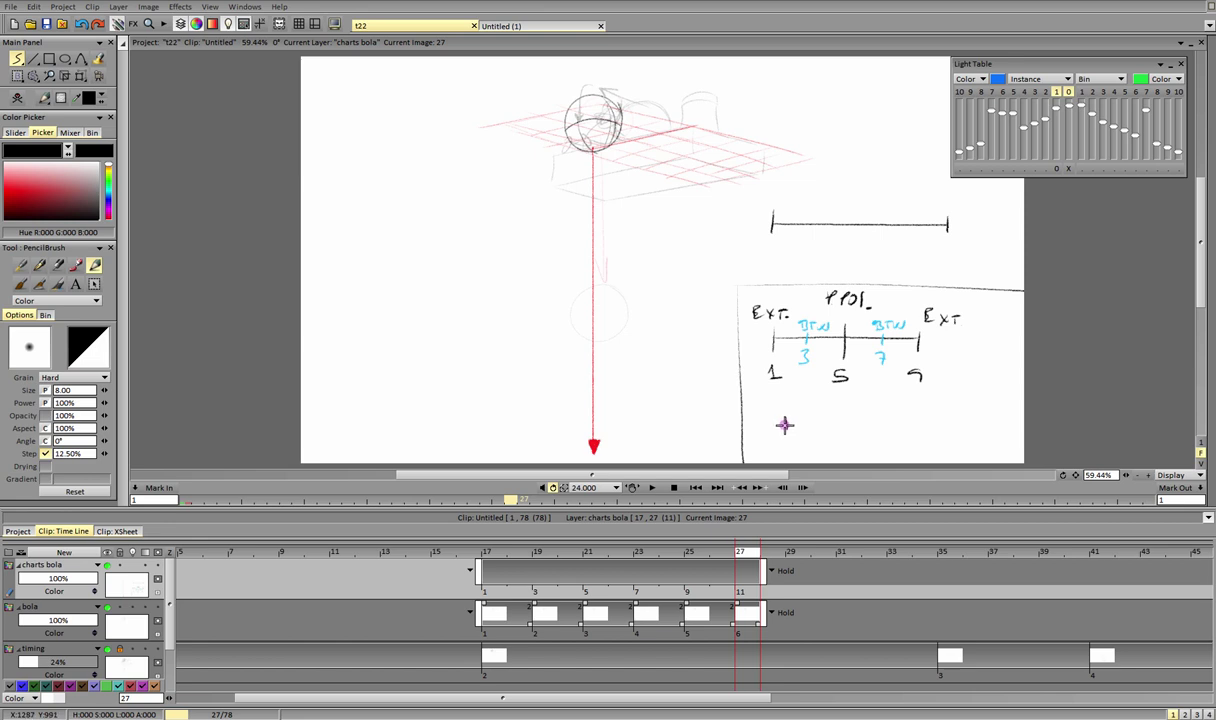
{"action": "left_click_drag", "start_coordinate": [784, 425], "coordinate": [874, 430]}
Step: Collapse the light table settings and box the new timing line, labelling it CAYENDO and numbering its first tick 11
{"action": "left_click", "coordinate": [1160, 64]}
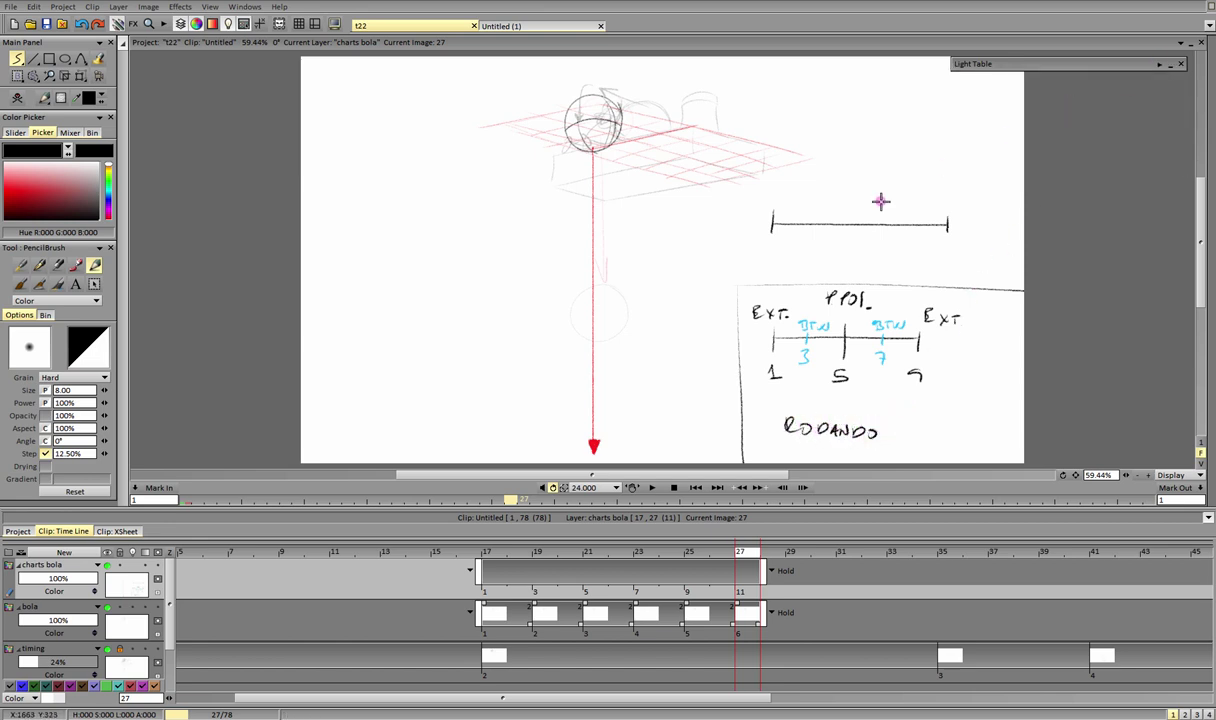
{"action": "mouse_move", "coordinate": [738, 280]}
{"action": "left_mouse_down"}
{"action": "mouse_move", "coordinate": [730, 97]}
{"action": "mouse_move", "coordinate": [1026, 97]}
{"action": "left_mouse_up"}
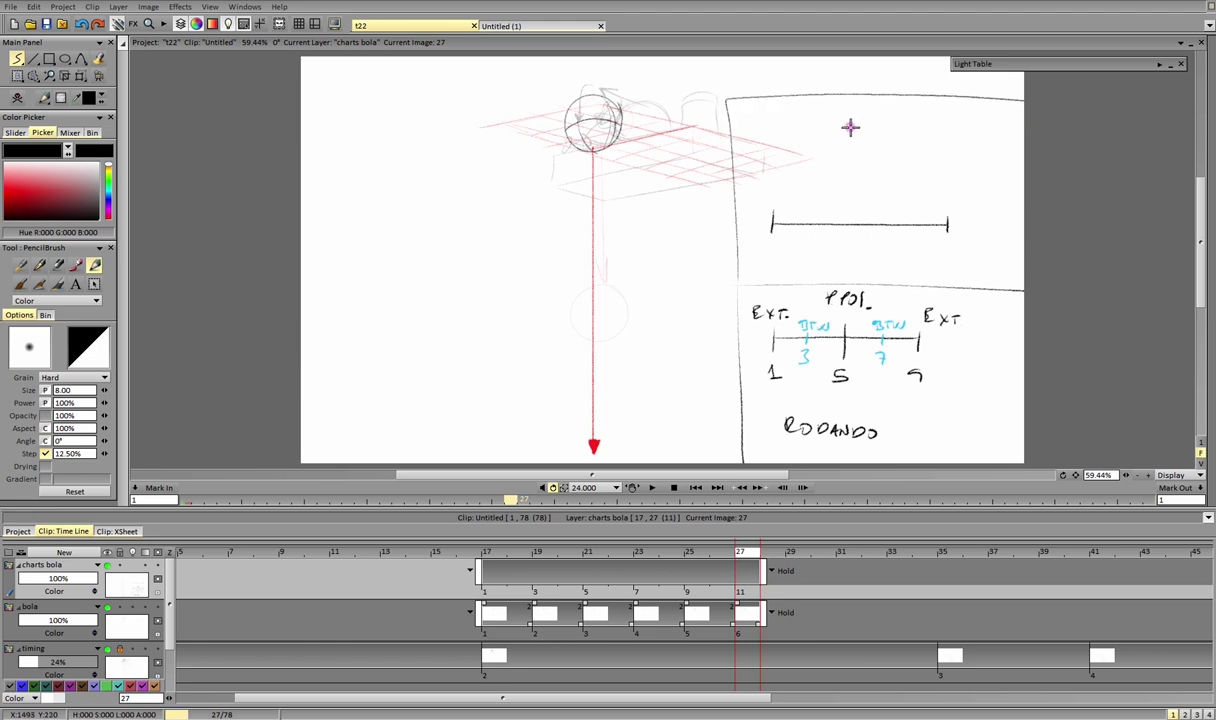
{"action": "mouse_move", "coordinate": [779, 115]}
{"action": "left_mouse_down"}
{"action": "mouse_move", "coordinate": [791, 103]}
{"action": "mouse_move", "coordinate": [849, 111]}
{"action": "left_mouse_up"}
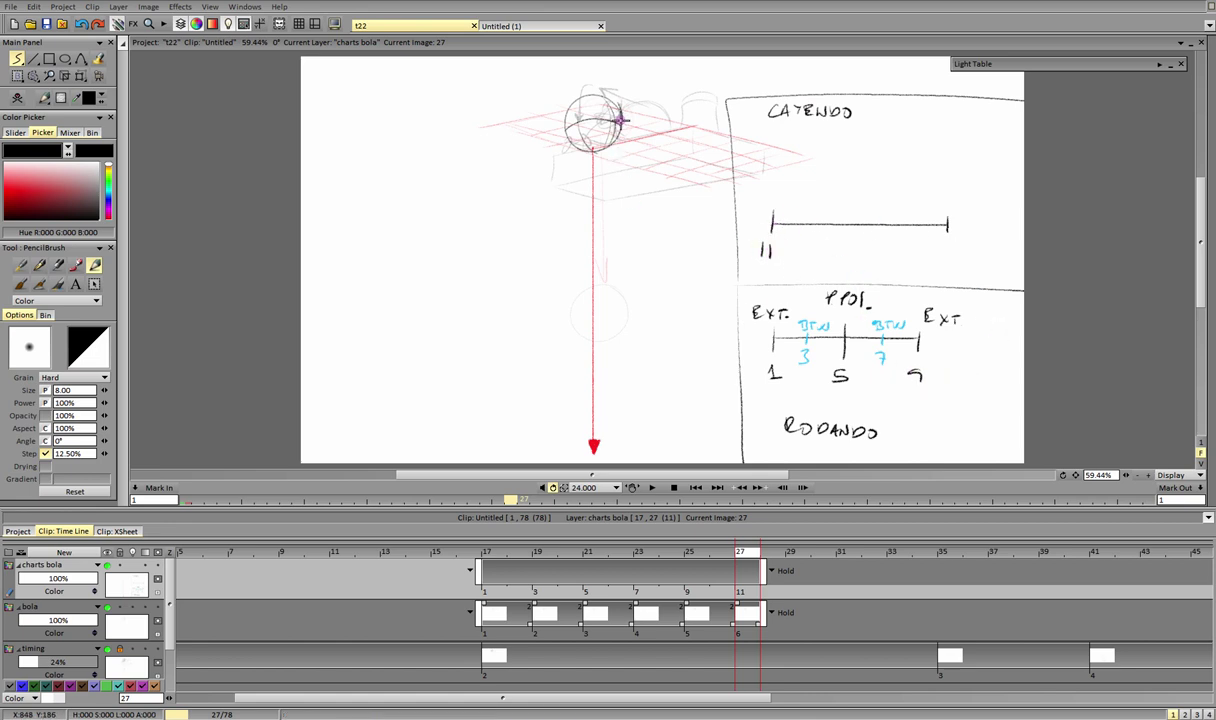
{"action": "left_click_drag", "start_coordinate": [941, 243], "coordinate": [952, 256]}
{"action": "left_click", "coordinate": [951, 259]}
{"action": "key", "text": "ctrl+z"}
{"action": "key", "text": "ctrl+z"}
Step: In red, extend the fall line above the ball and draw a leader from the ball's centre to the label 11
{"action": "left_click", "coordinate": [5, 192]}
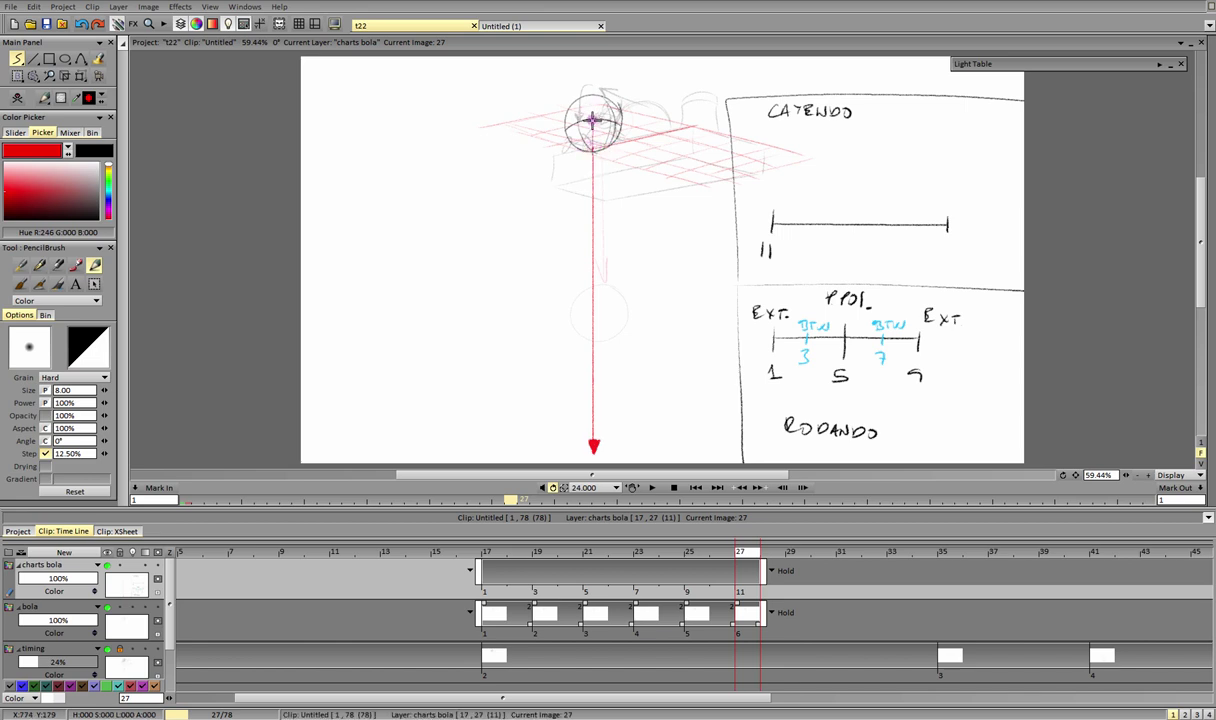
{"action": "left_click_drag", "start_coordinate": [592, 120], "coordinate": [589, 79]}
{"action": "left_click_drag", "start_coordinate": [585, 124], "coordinate": [398, 125]}
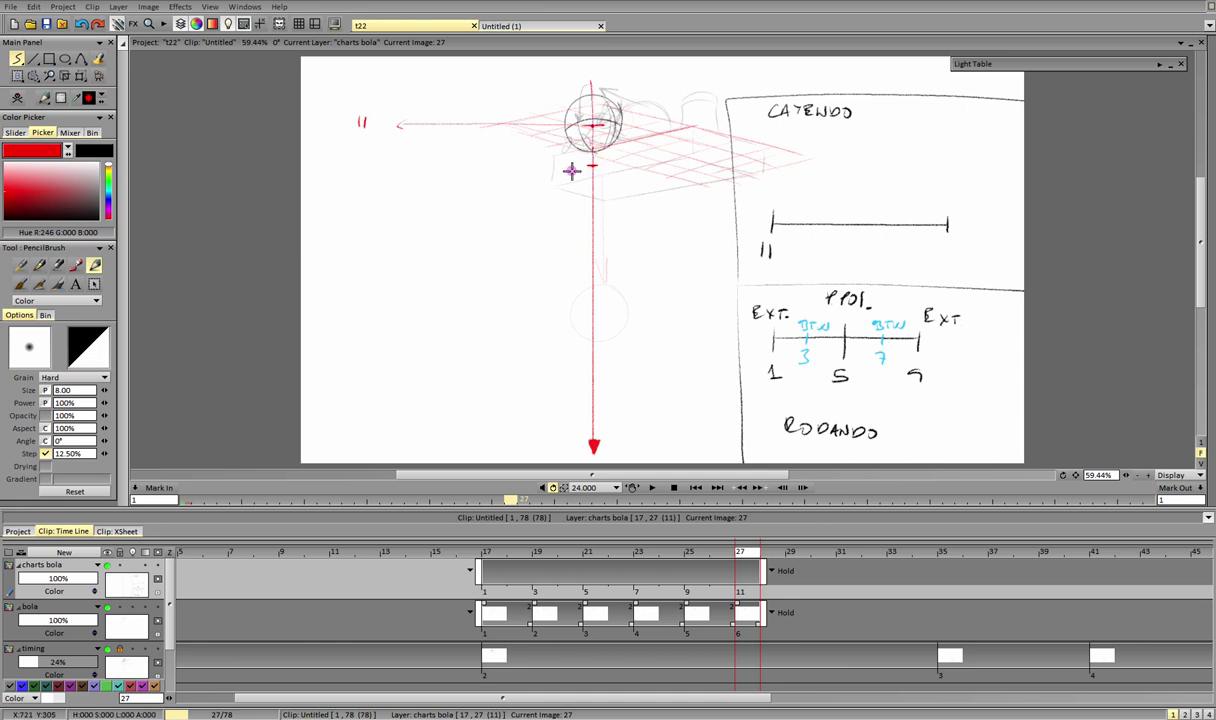
Step: Mark increasingly spaced ticks down the red fall line to its arrowhead and bracket each gap alongside
{"action": "left_click", "coordinate": [593, 243]}
{"action": "left_click", "coordinate": [588, 345]}
{"action": "left_click_drag", "start_coordinate": [585, 444], "coordinate": [611, 447]}
{"action": "mouse_move", "coordinate": [576, 129]}
{"action": "left_mouse_down"}
{"action": "mouse_move", "coordinate": [585, 224]}
{"action": "mouse_move", "coordinate": [571, 276]}
{"action": "mouse_move", "coordinate": [584, 319]}
{"action": "mouse_move", "coordinate": [572, 442]}
{"action": "left_mouse_up"}
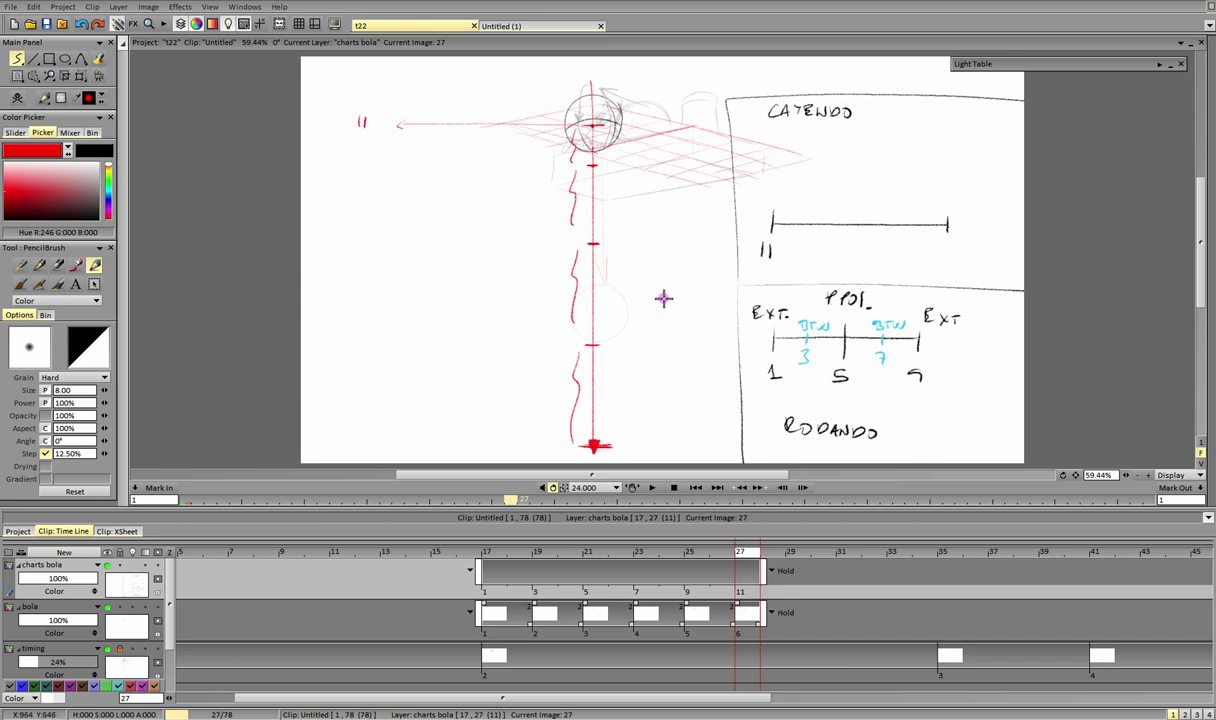
Step: Draw a downward arrow labelled VELOCIDAD beside the fall line and put a plus sign next to each bracketed gap
{"action": "left_click_drag", "start_coordinate": [666, 195], "coordinate": [664, 300]}
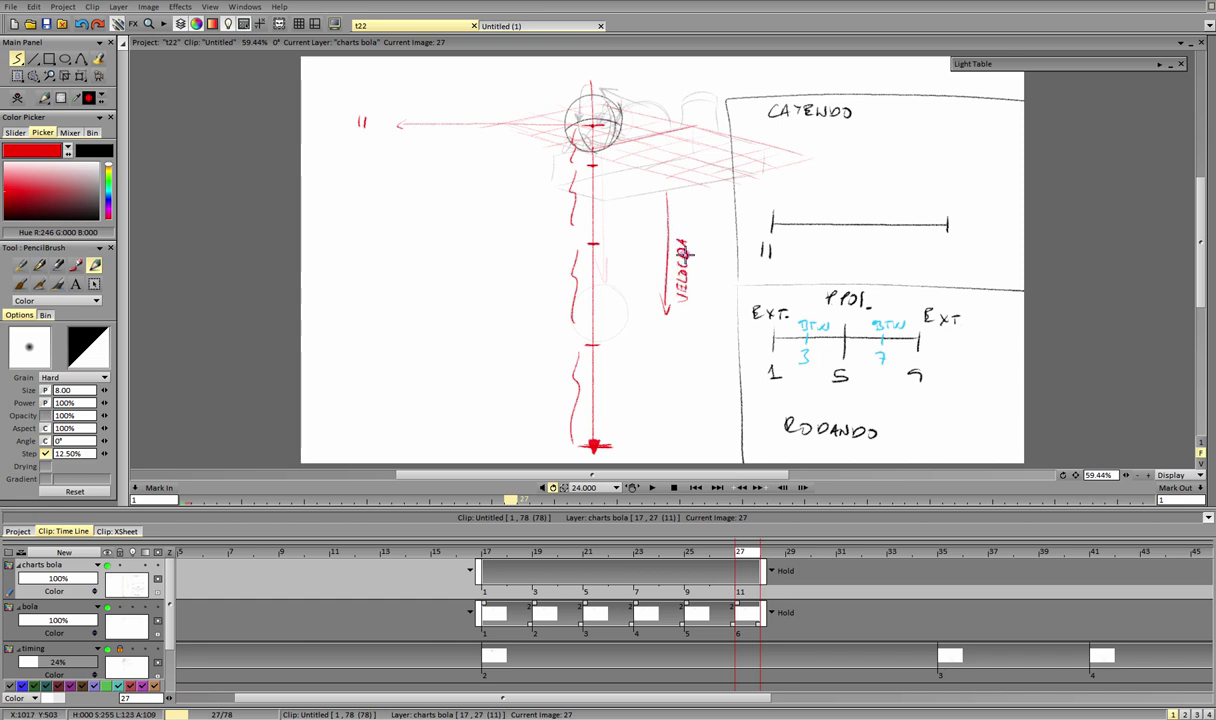
{"action": "left_click_drag", "start_coordinate": [686, 254], "coordinate": [684, 236]}
{"action": "left_click_drag", "start_coordinate": [574, 276], "coordinate": [574, 321]}
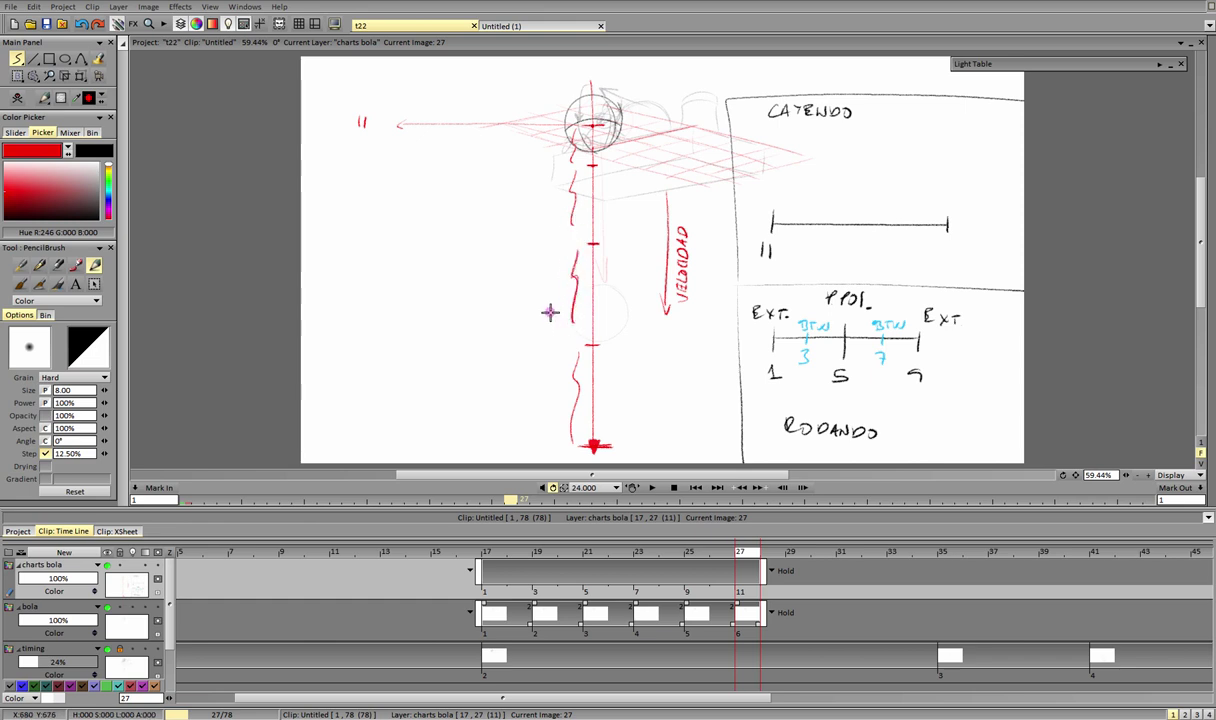
{"action": "left_click_drag", "start_coordinate": [551, 280], "coordinate": [551, 294]}
{"action": "left_click_drag", "start_coordinate": [546, 287], "coordinate": [557, 286]}
{"action": "left_click_drag", "start_coordinate": [543, 413], "coordinate": [553, 413]}
Step: Draw leaders from the remaining fall ticks and number them 13, 15, 17 and 19
{"action": "mouse_move", "coordinate": [546, 206]}
{"action": "left_mouse_down"}
{"action": "mouse_move", "coordinate": [459, 162]}
{"action": "mouse_move", "coordinate": [363, 168]}
{"action": "left_mouse_up"}
{"action": "left_click_drag", "start_coordinate": [367, 156], "coordinate": [374, 167]}
{"action": "left_click_drag", "start_coordinate": [588, 244], "coordinate": [367, 246]}
{"action": "left_click_drag", "start_coordinate": [575, 346], "coordinate": [371, 341]}
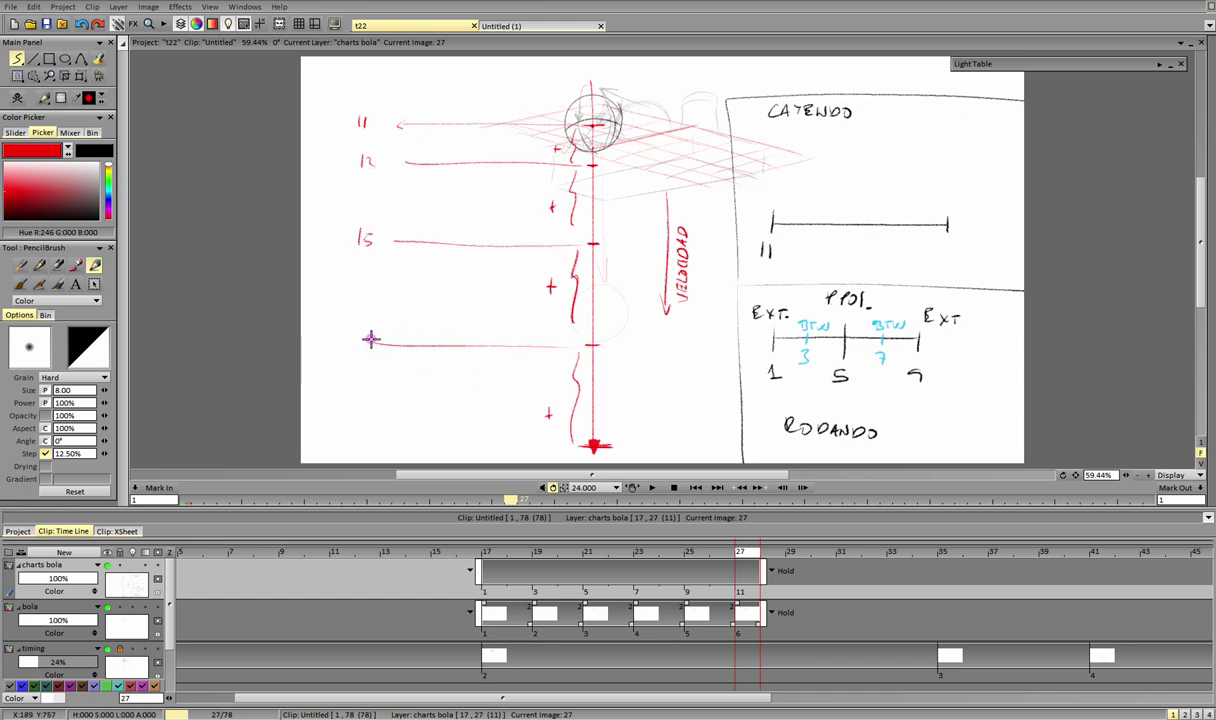
{"action": "left_click_drag", "start_coordinate": [583, 447], "coordinate": [361, 446]}
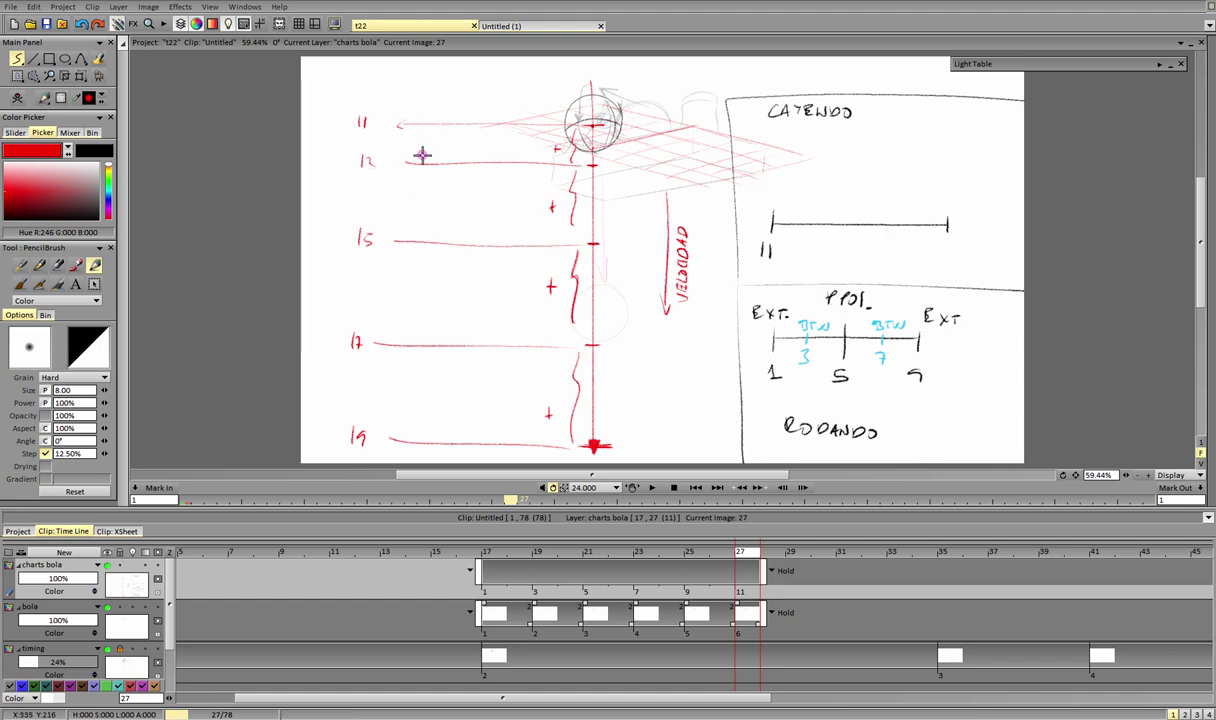
Step: Box the column of odd frame numbers and write a second column numbered 11 to 15 beside it
{"action": "mouse_move", "coordinate": [350, 95]}
{"action": "left_mouse_down"}
{"action": "mouse_move", "coordinate": [339, 241]}
{"action": "mouse_move", "coordinate": [335, 457]}
{"action": "mouse_move", "coordinate": [376, 459]}
{"action": "mouse_move", "coordinate": [377, 116]}
{"action": "mouse_move", "coordinate": [352, 97]}
{"action": "left_mouse_up"}
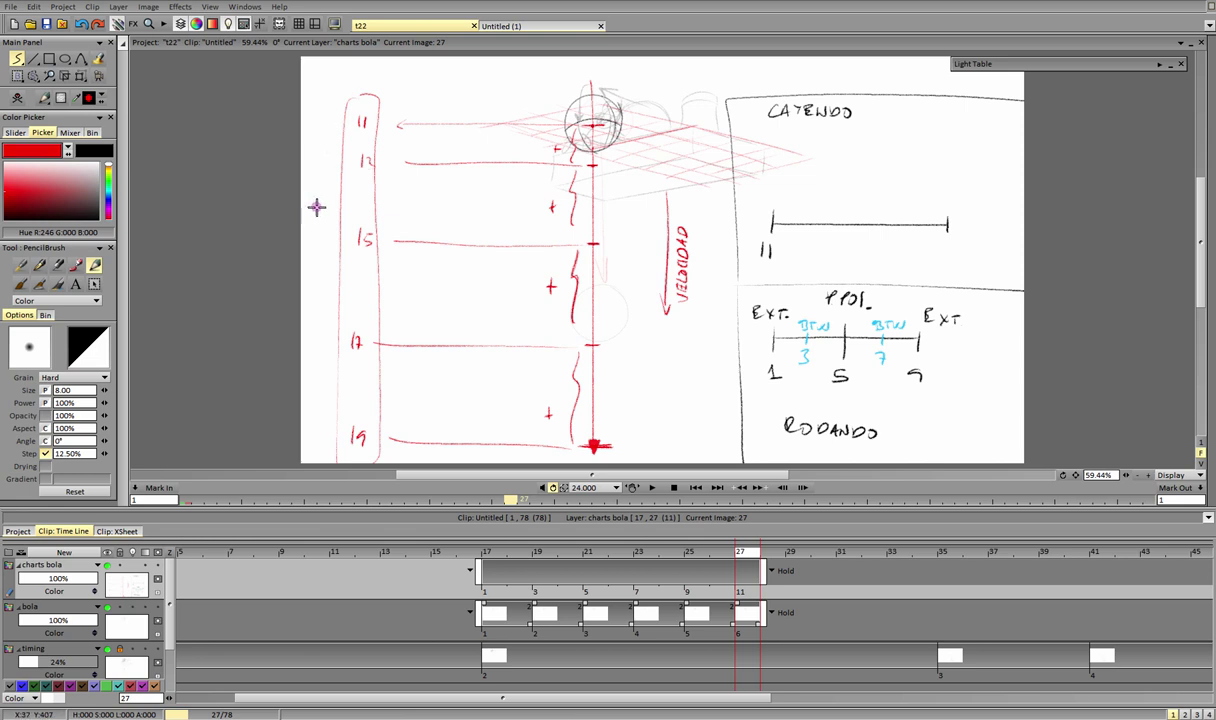
{"action": "left_click_drag", "start_coordinate": [314, 157], "coordinate": [324, 172]}
{"action": "left_click_drag", "start_coordinate": [311, 229], "coordinate": [312, 244]}
{"action": "left_click_drag", "start_coordinate": [315, 230], "coordinate": [318, 244]}
{"action": "left_click_drag", "start_coordinate": [308, 333], "coordinate": [318, 348]}
{"action": "left_click_drag", "start_coordinate": [315, 431], "coordinate": [314, 441]}
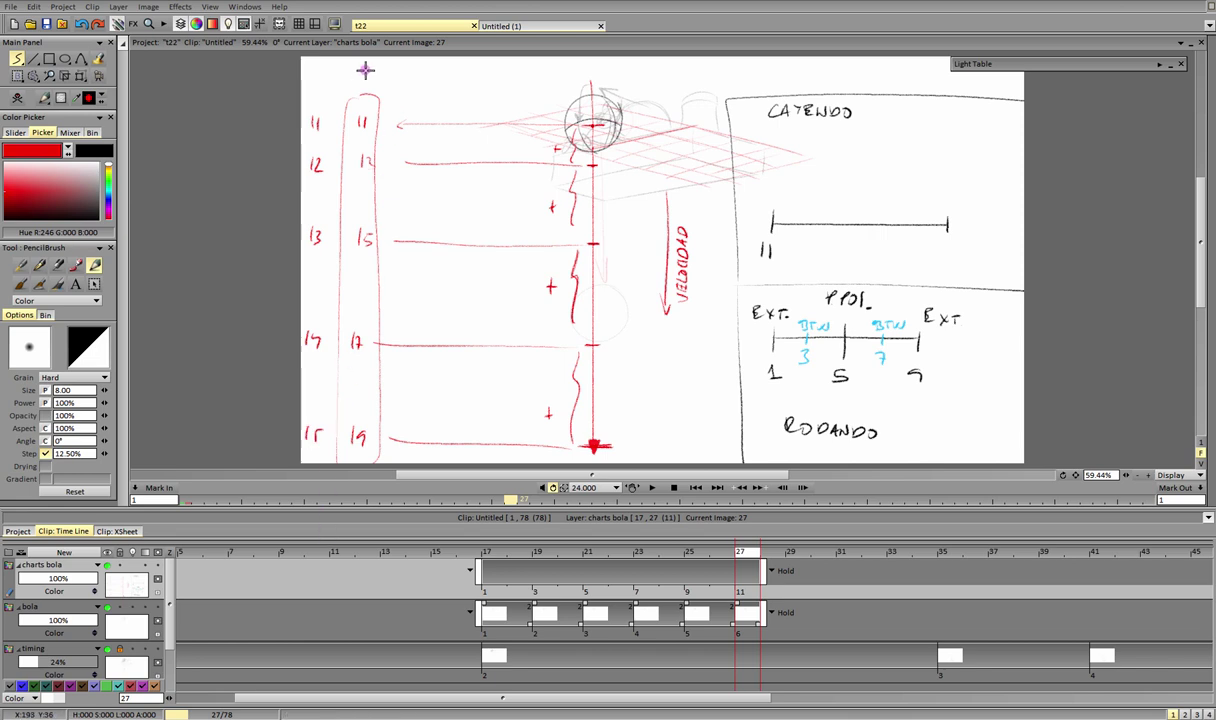
Step: Head the boxed column 2'S and the consecutive column 1'S, and circle both headings
{"action": "left_click_drag", "start_coordinate": [358, 76], "coordinate": [367, 78]}
{"action": "left_click_drag", "start_coordinate": [374, 78], "coordinate": [318, 91]}
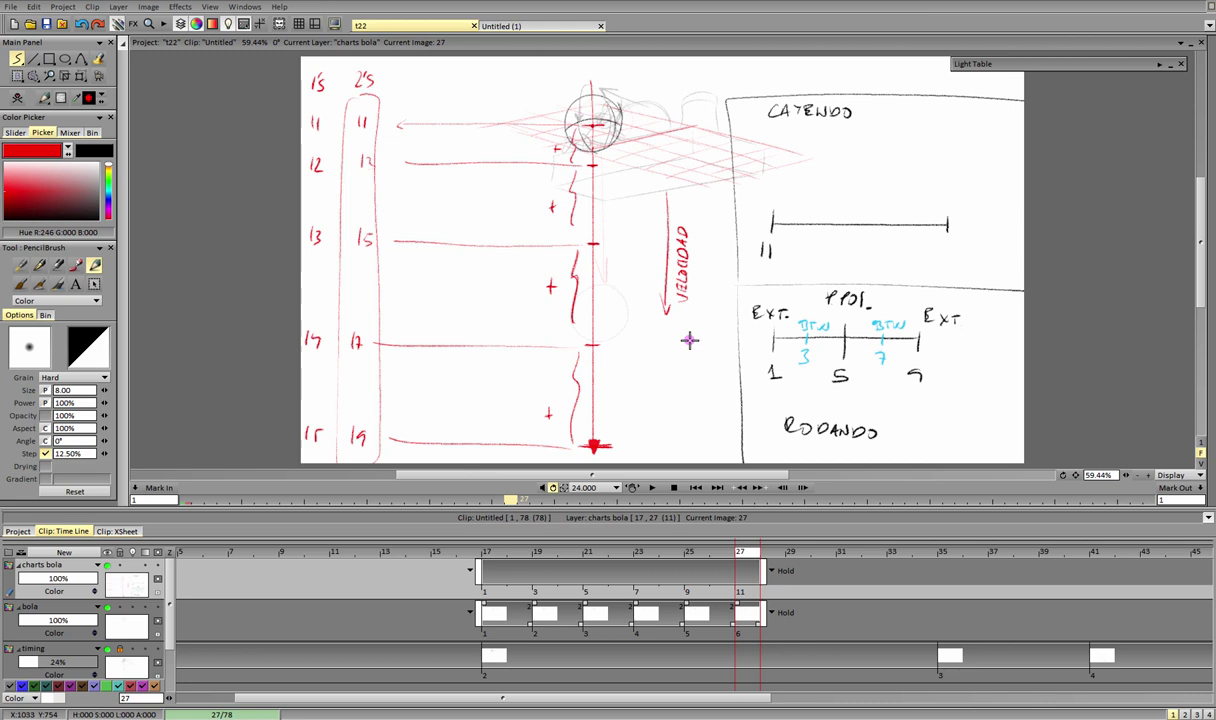
{"action": "mouse_move", "coordinate": [326, 100]}
{"action": "left_mouse_down"}
{"action": "mouse_move", "coordinate": [310, 104]}
{"action": "mouse_move", "coordinate": [307, 80]}
{"action": "mouse_move", "coordinate": [330, 72]}
{"action": "left_mouse_up"}
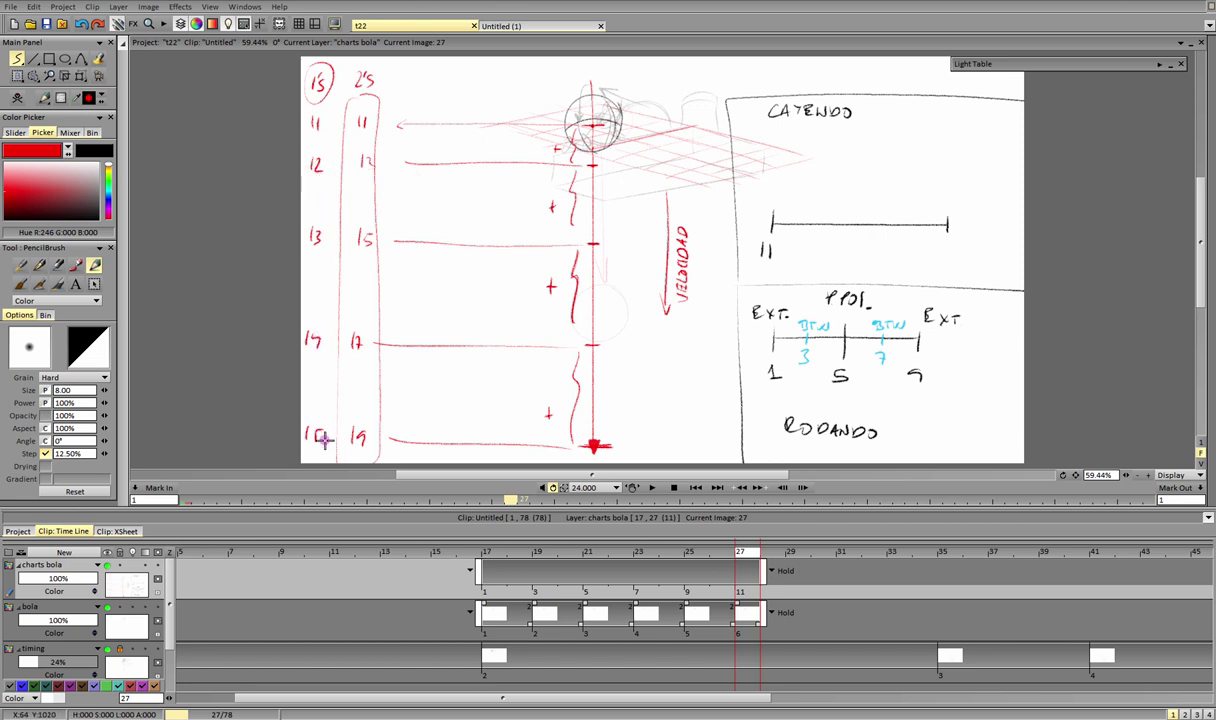
{"action": "left_click_drag", "start_coordinate": [373, 76], "coordinate": [372, 68]}
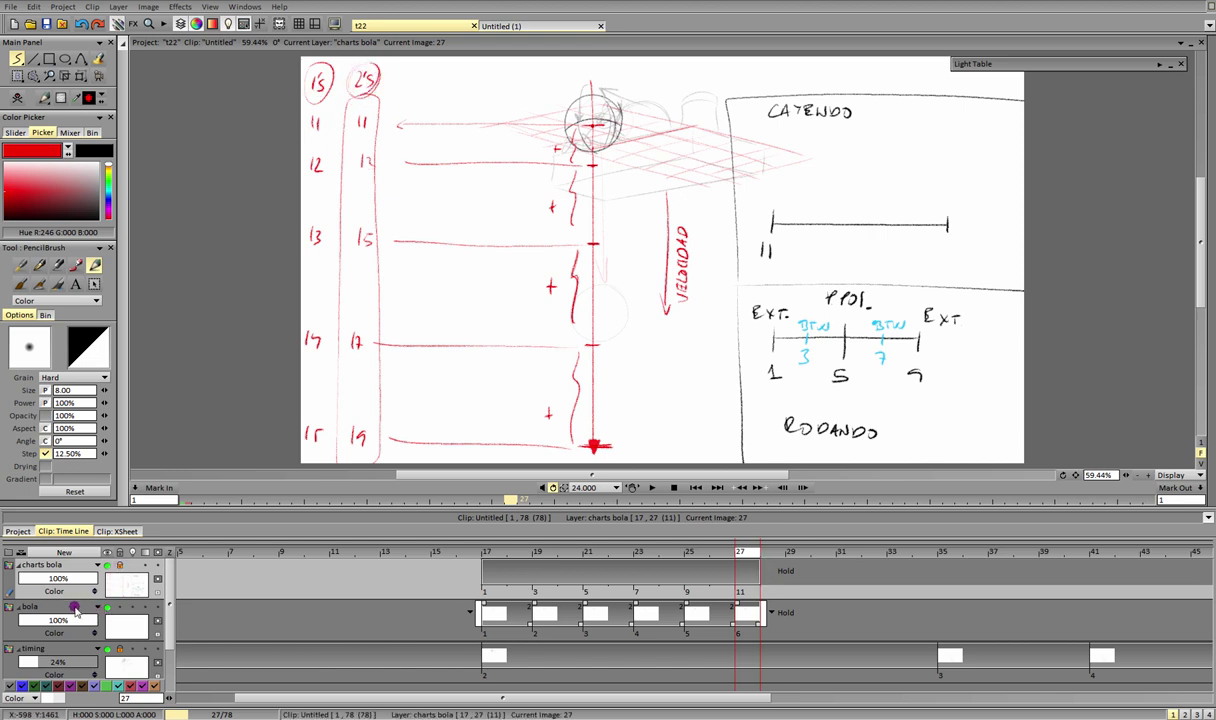
Step: Select the bola layer, set the brush colour to black, and add a copy of the ball drawing at frame 29
{"action": "left_click", "coordinate": [74, 610]}
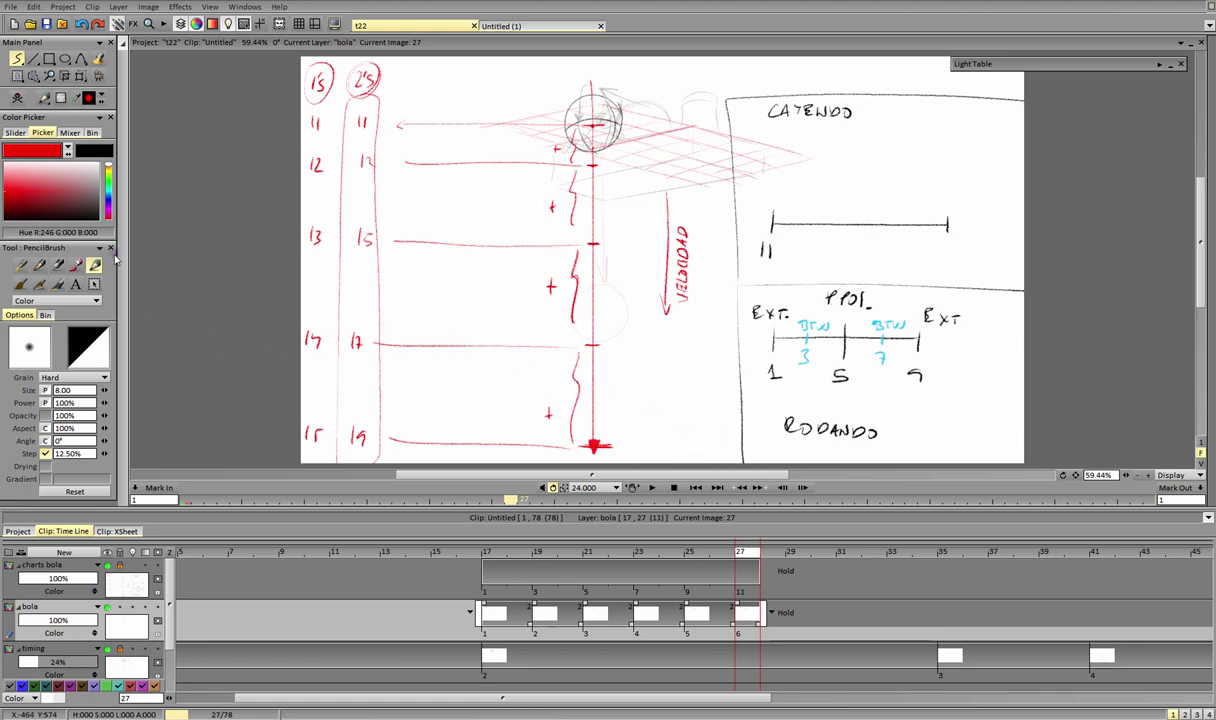
{"action": "left_click", "coordinate": [86, 194]}
{"action": "left_click_drag", "start_coordinate": [765, 553], "coordinate": [789, 554]}
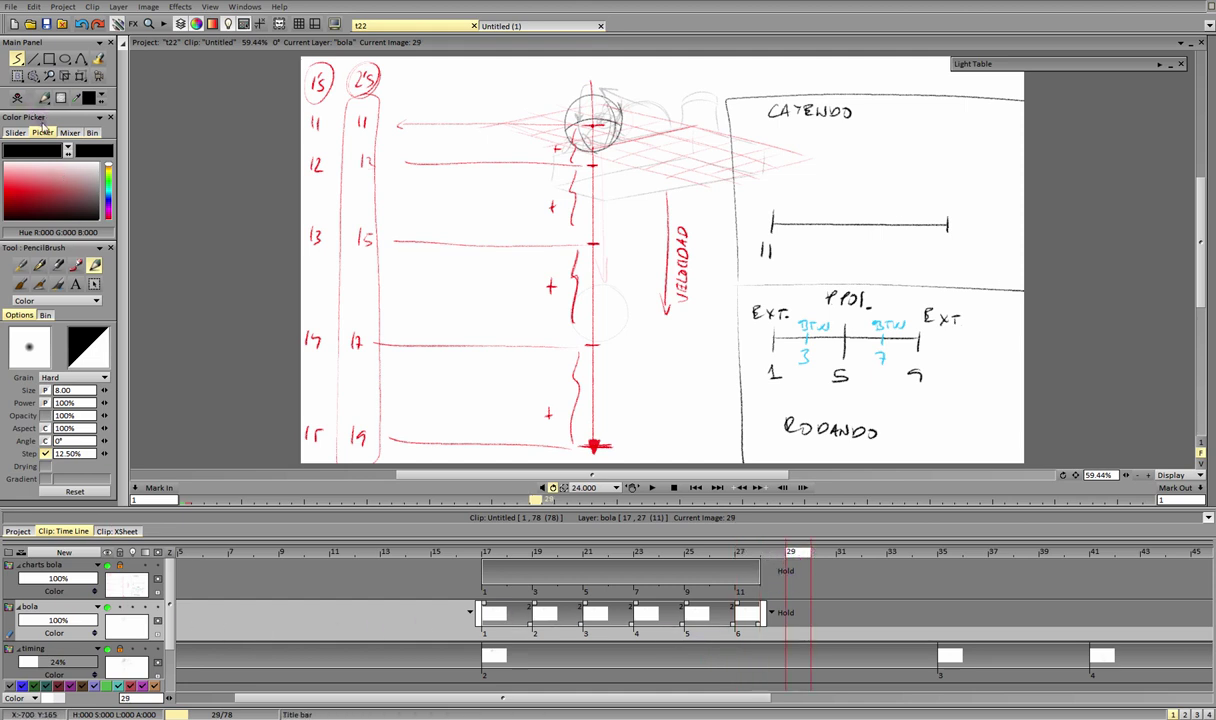
{"action": "left_click", "coordinate": [807, 578]}
{"action": "left_click_drag", "start_coordinate": [710, 324], "coordinate": [635, 415]}
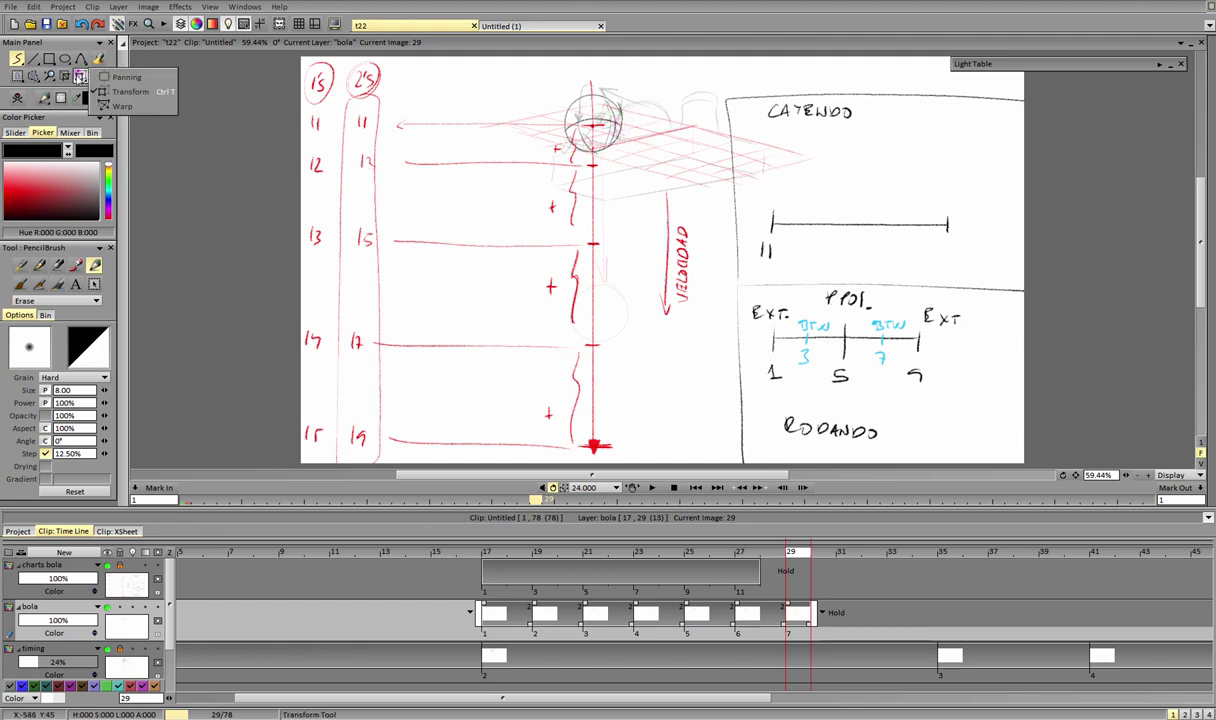
Step: Move the ball drawing at frame 29 down by 109 onto the second fall tick with the Transform tool and apply it
{"action": "left_click", "coordinate": [80, 76]}
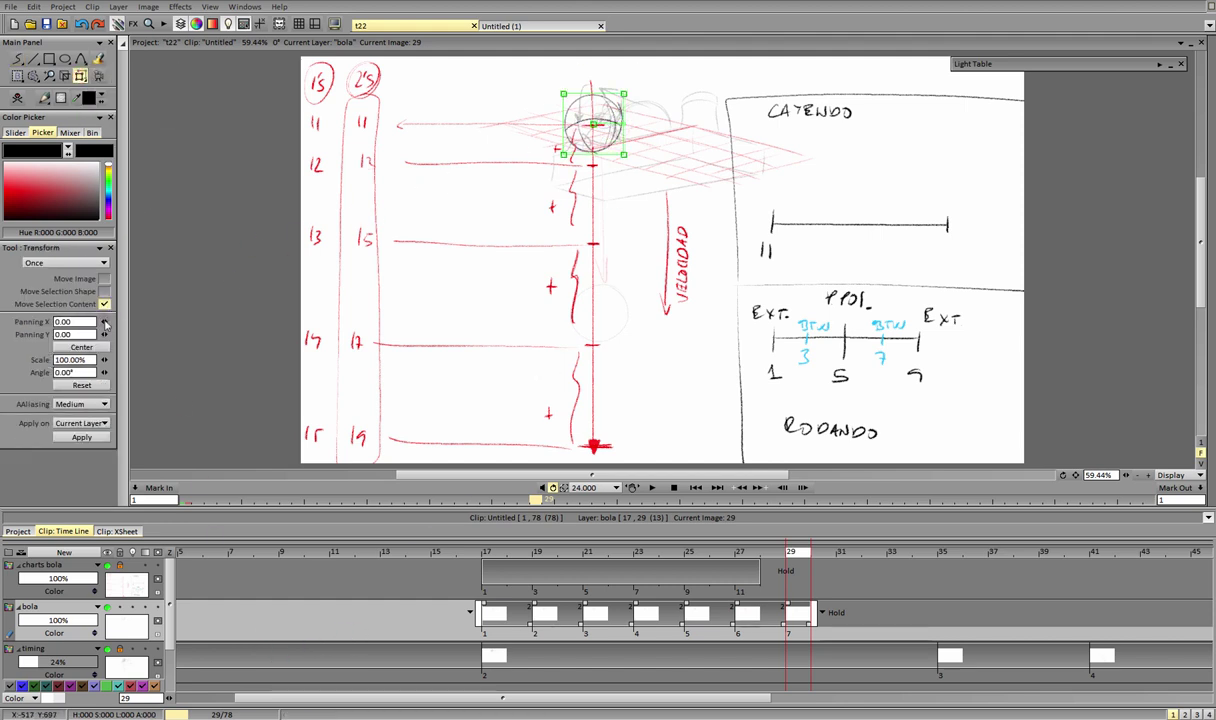
{"action": "left_click_drag", "start_coordinate": [104, 334], "coordinate": [258, 337]}
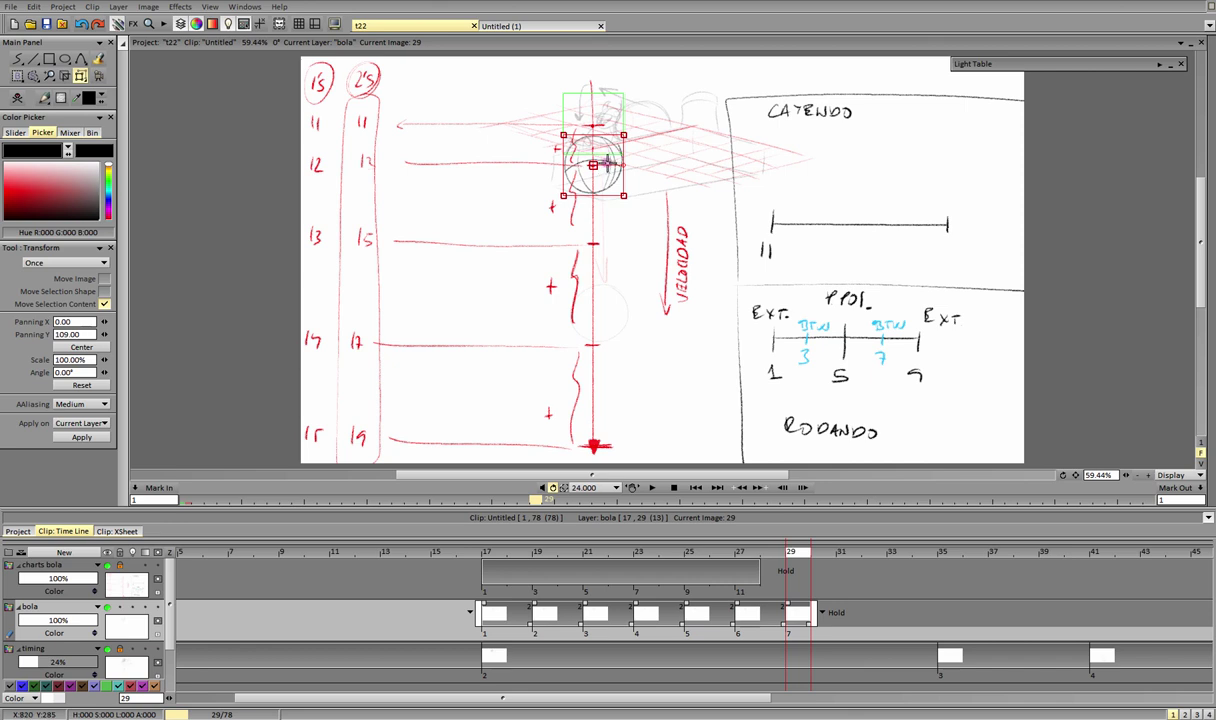
{"action": "left_click", "coordinate": [100, 437]}
Step: Add a copy of the ball at frame 31 and move it down by 208 onto the third fall tick
{"action": "left_click", "coordinate": [840, 552]}
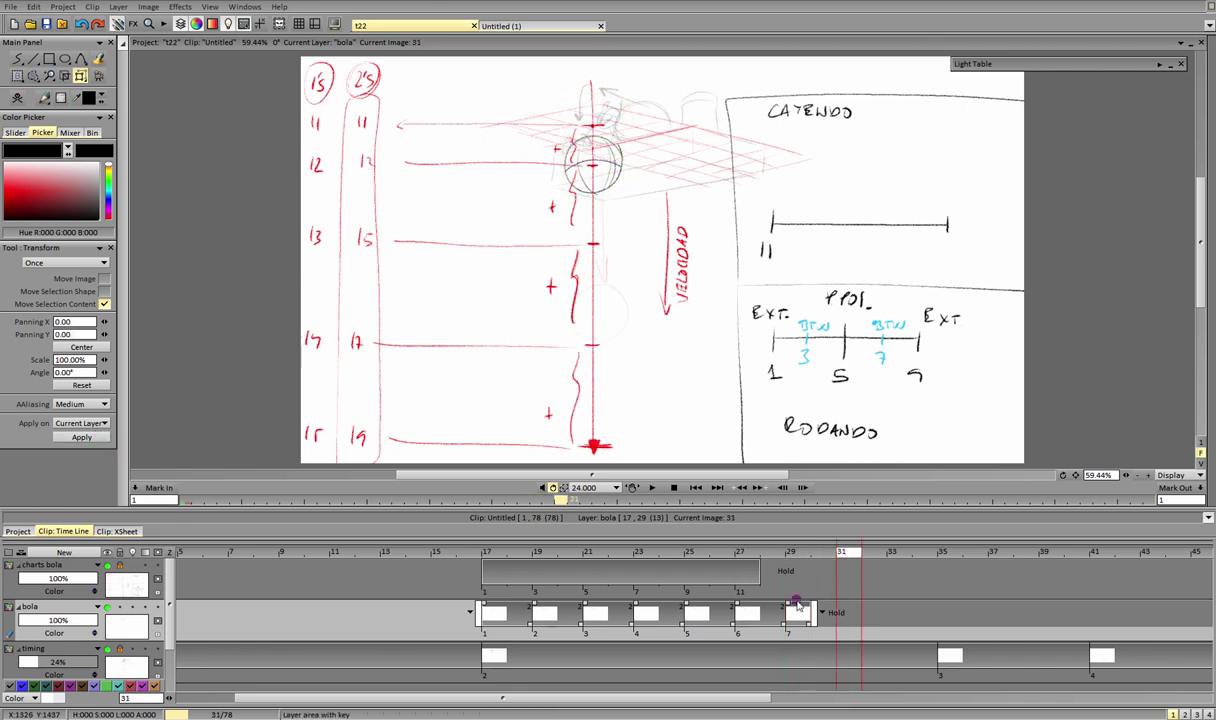
{"action": "left_click", "coordinate": [18, 60]}
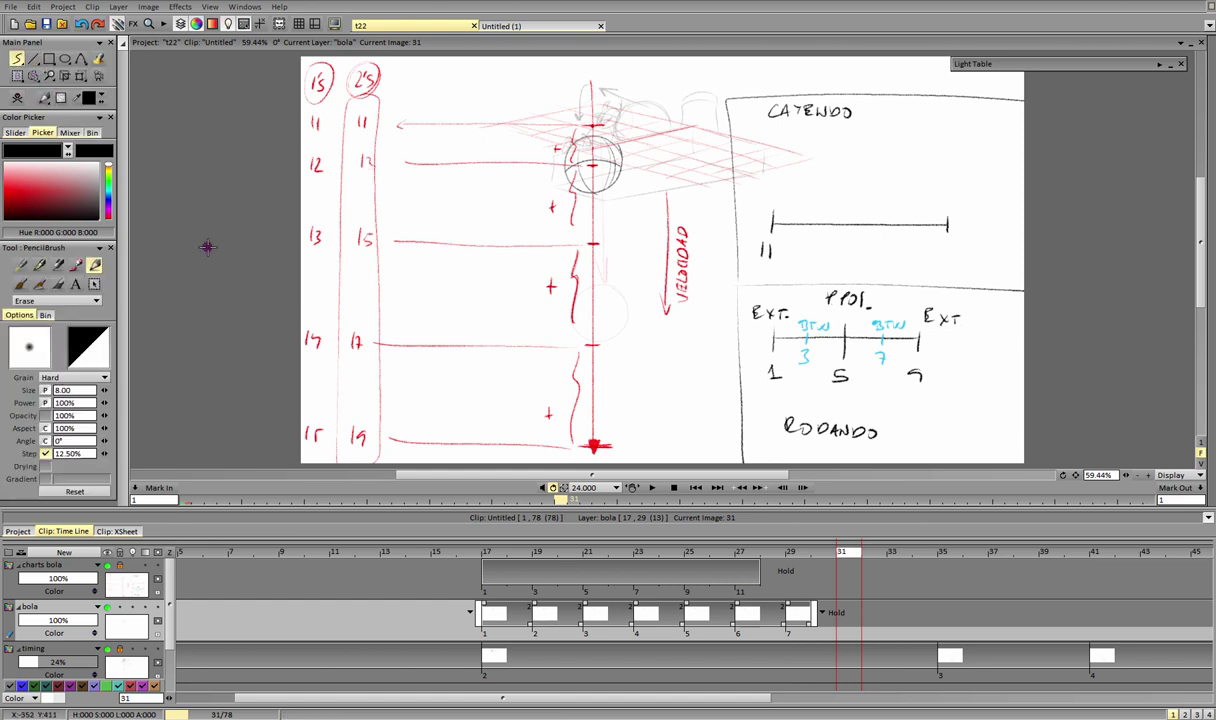
{"action": "left_click", "coordinate": [706, 306]}
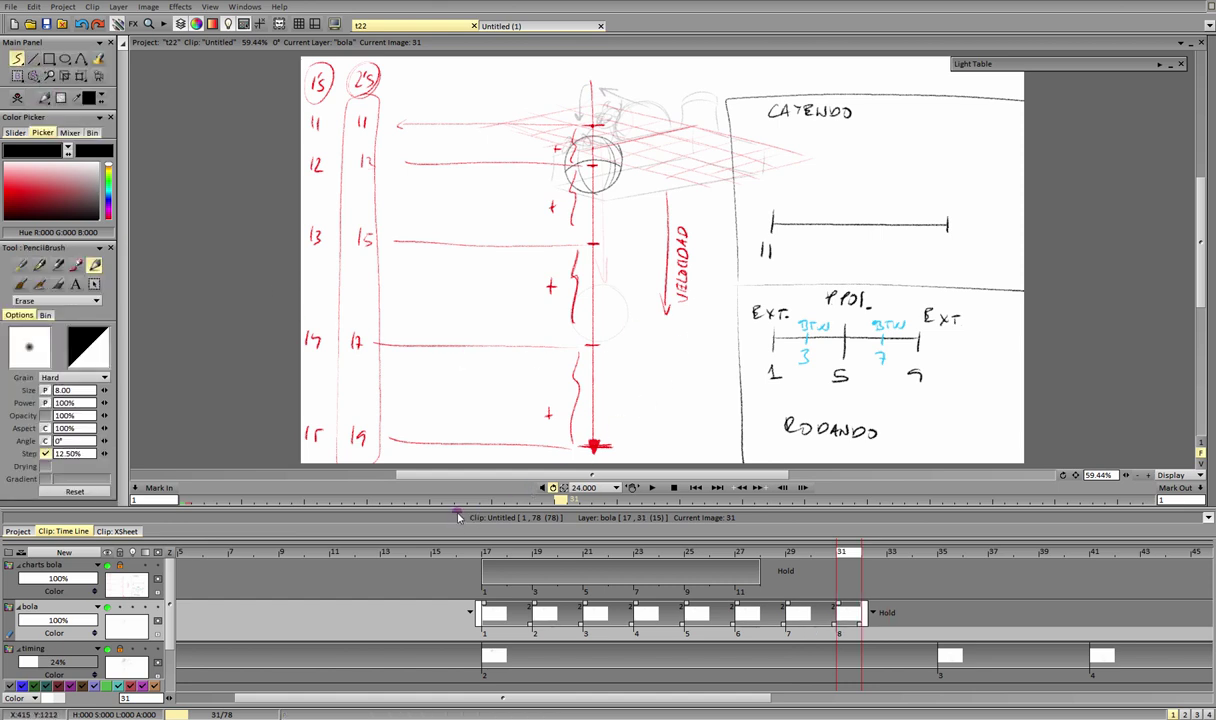
{"action": "left_click", "coordinate": [81, 75]}
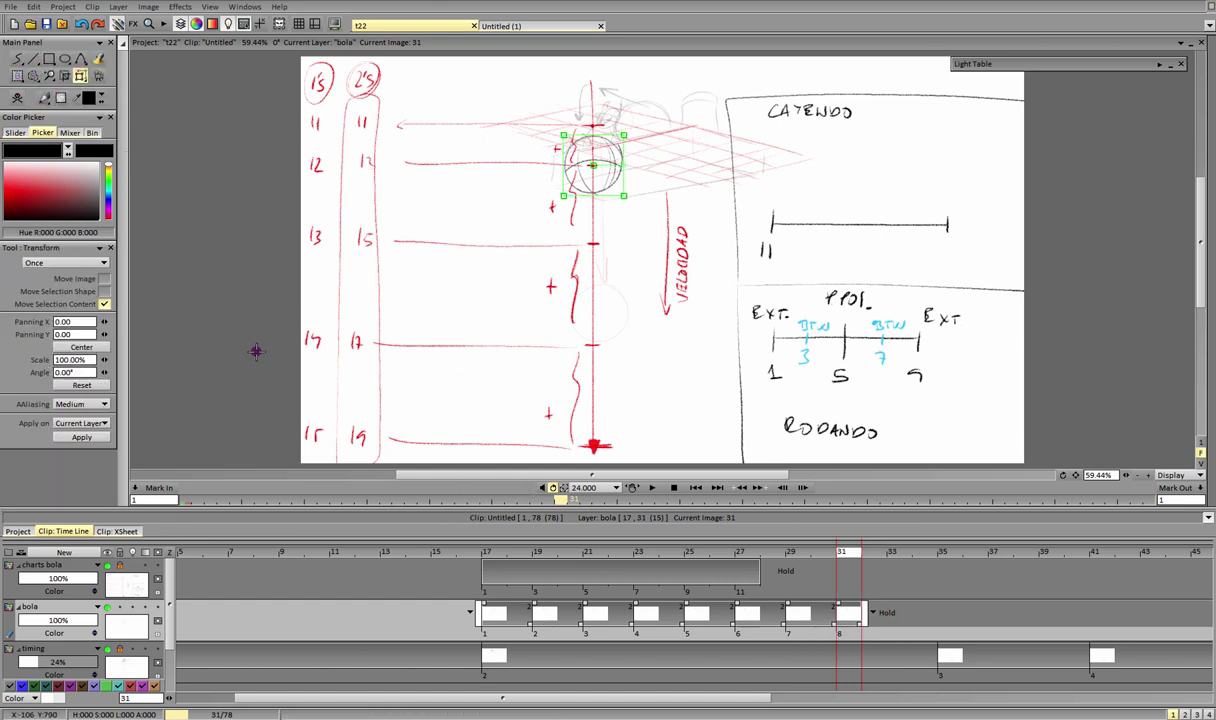
{"action": "left_click_drag", "start_coordinate": [105, 336], "coordinate": [436, 342]}
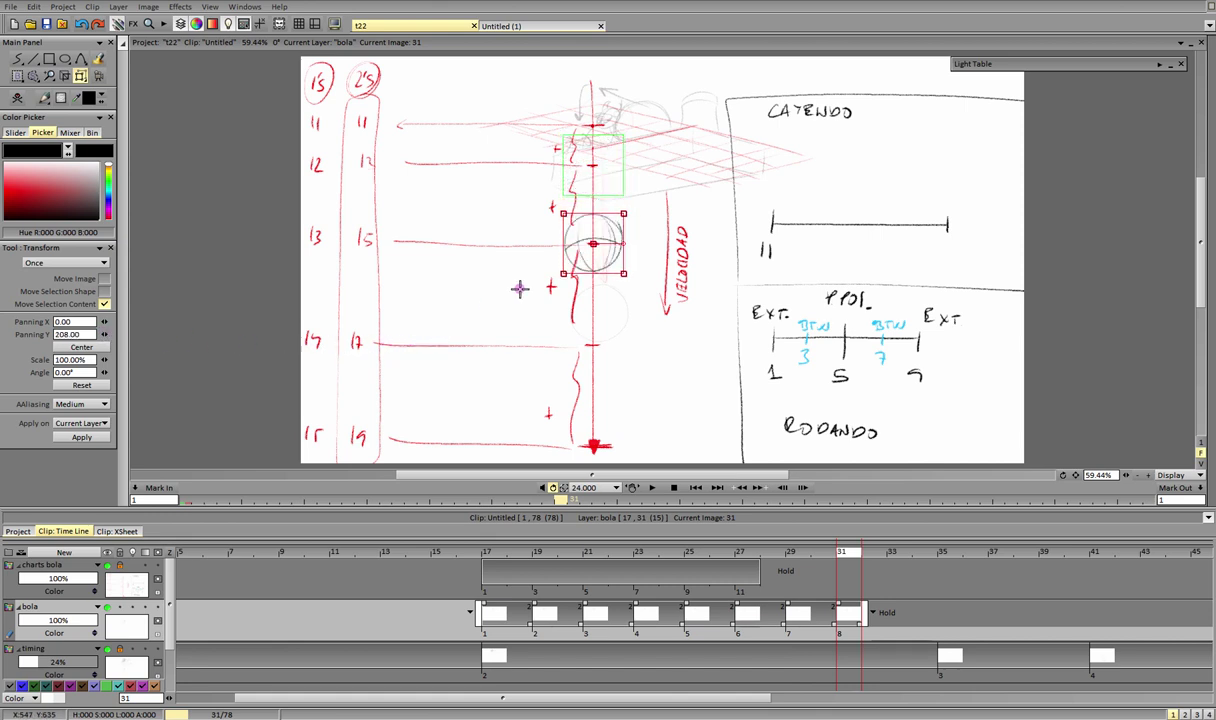
{"action": "left_click", "coordinate": [81, 437]}
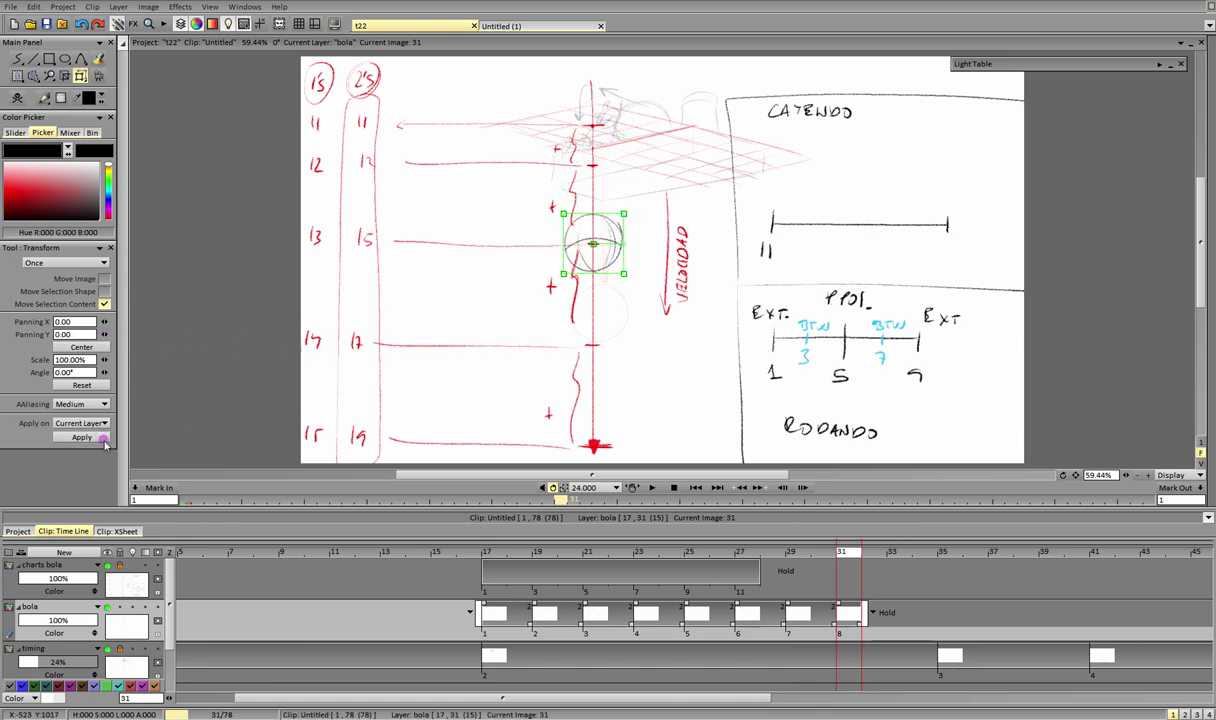
Step: Add a copy of the ball at frame 33 and move it straight down onto the fourth fall tick
{"action": "left_click", "coordinate": [895, 553]}
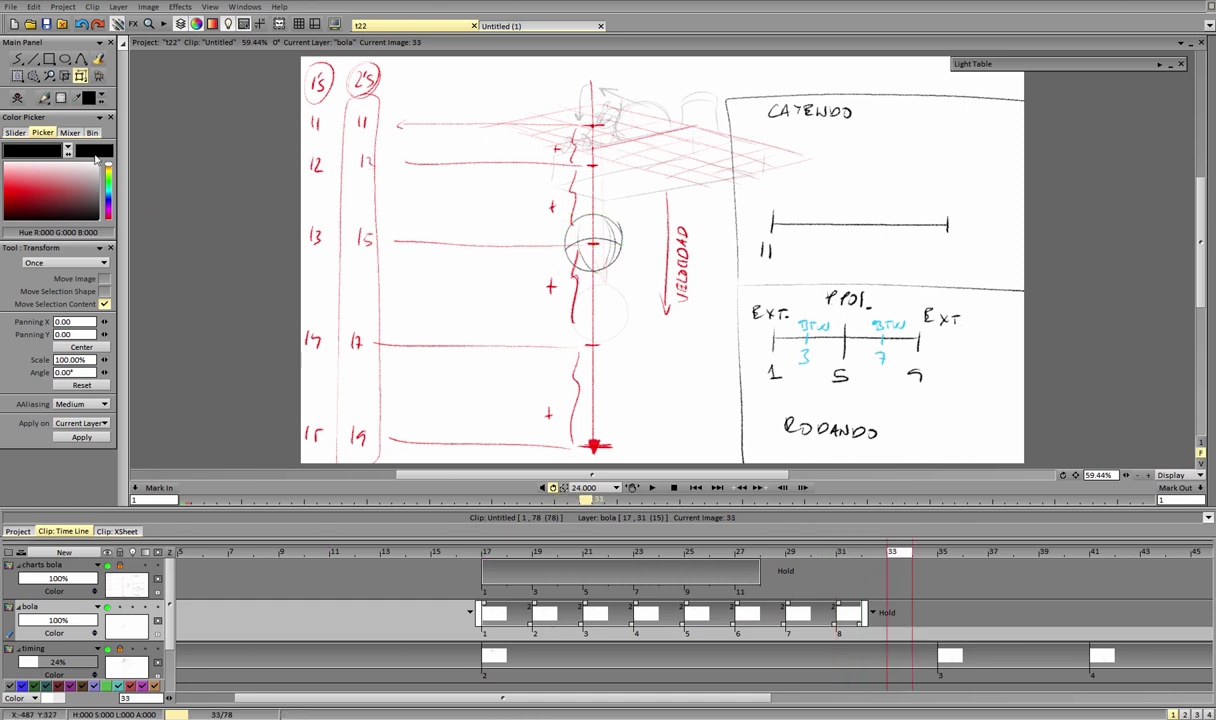
{"action": "key", "text": "b"}
{"action": "left_click", "coordinate": [690, 383]}
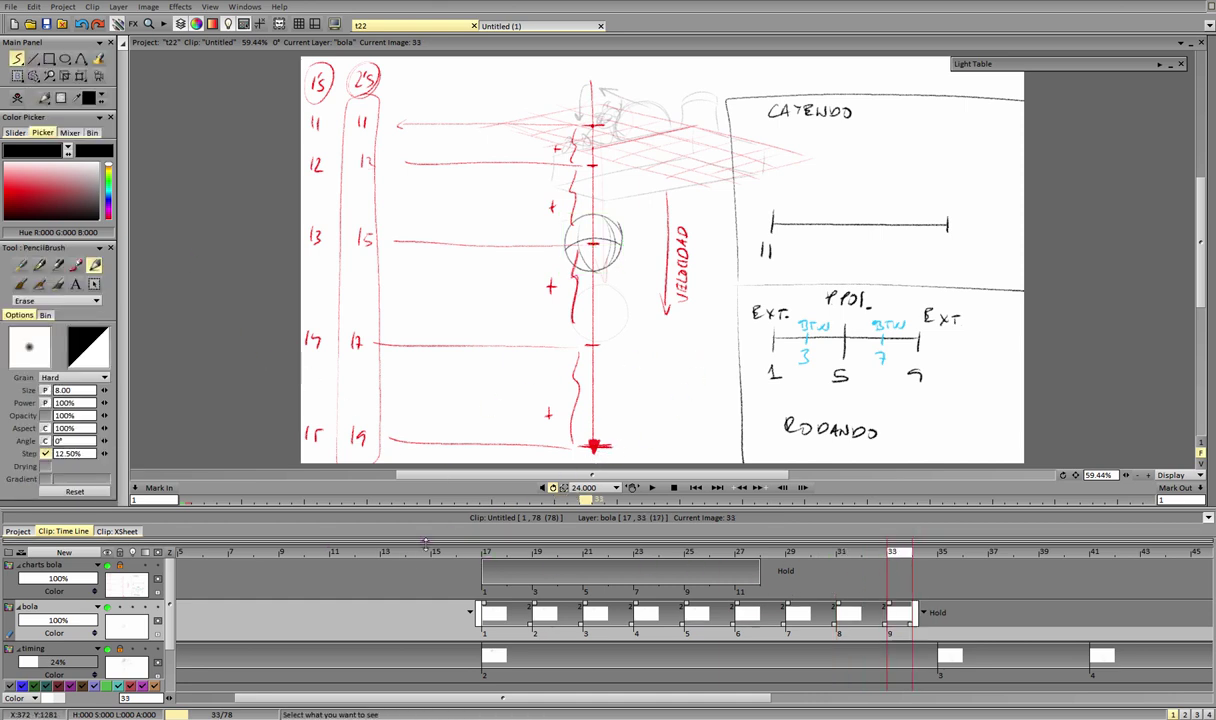
{"action": "left_click", "coordinate": [81, 77]}
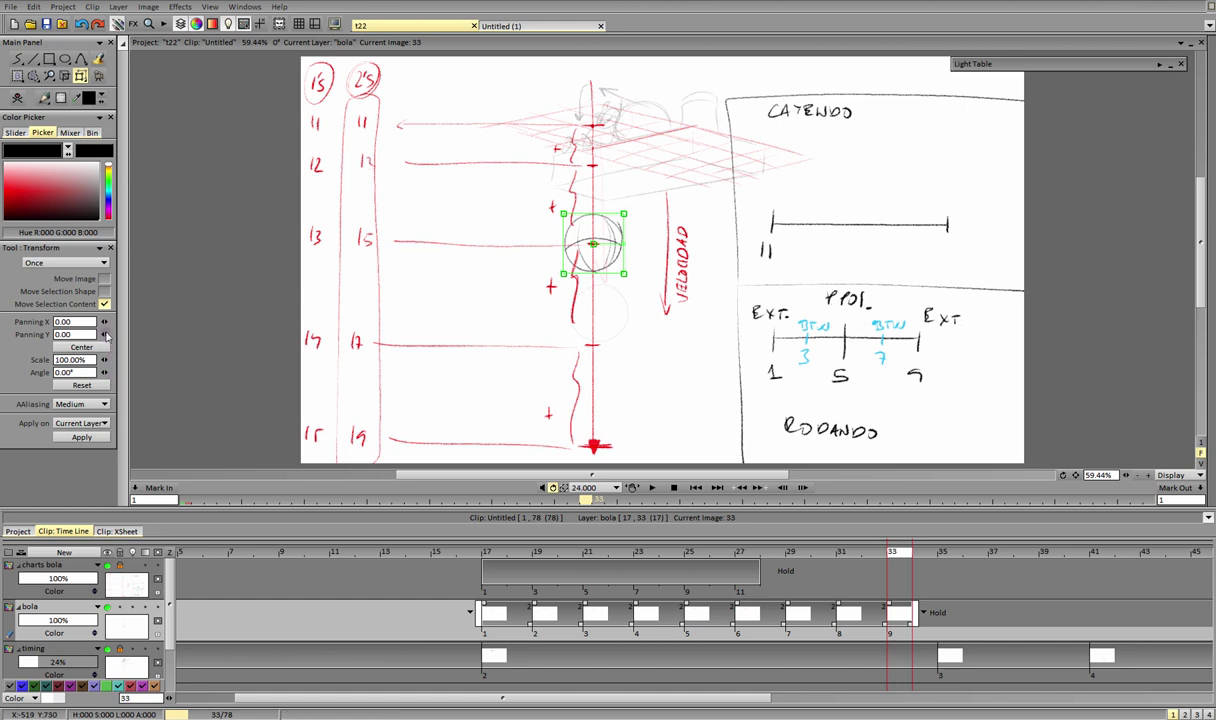
{"action": "left_click_drag", "start_coordinate": [104, 335], "coordinate": [447, 401]}
{"action": "left_click", "coordinate": [101, 439]}
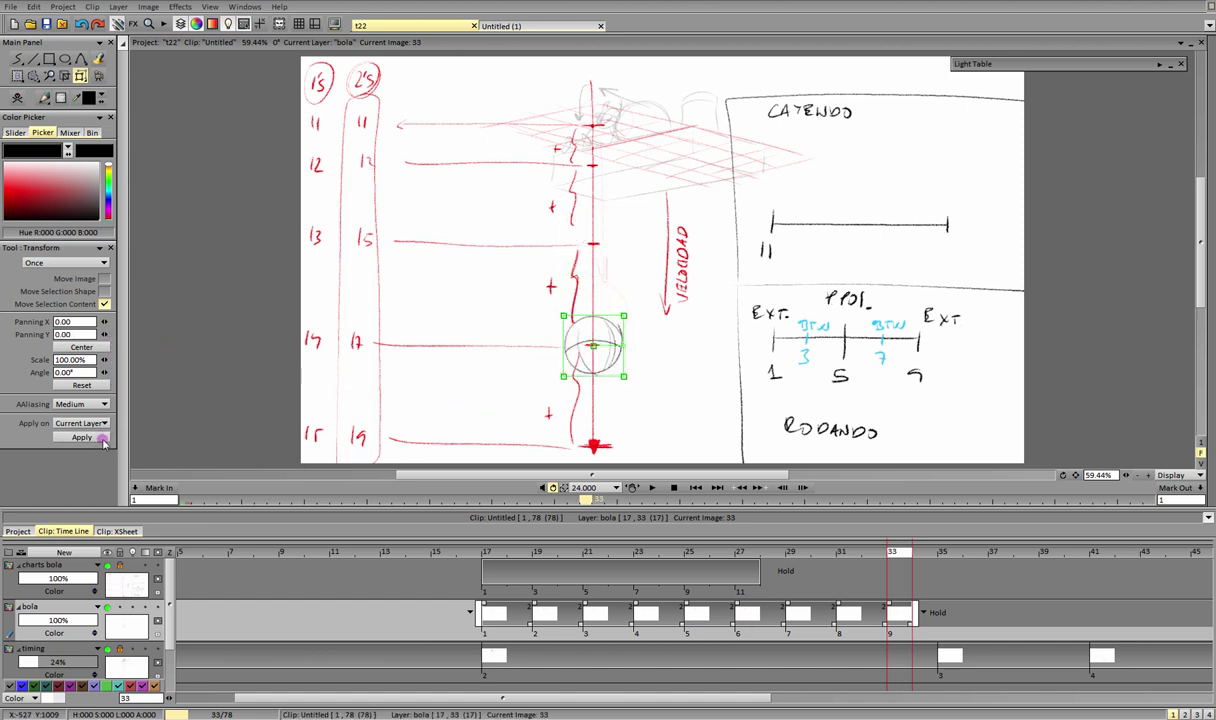
Step: Add a copy of the ball at frame 35 and move it down by 271 to the tip of the fall arrow
{"action": "left_click", "coordinate": [948, 553]}
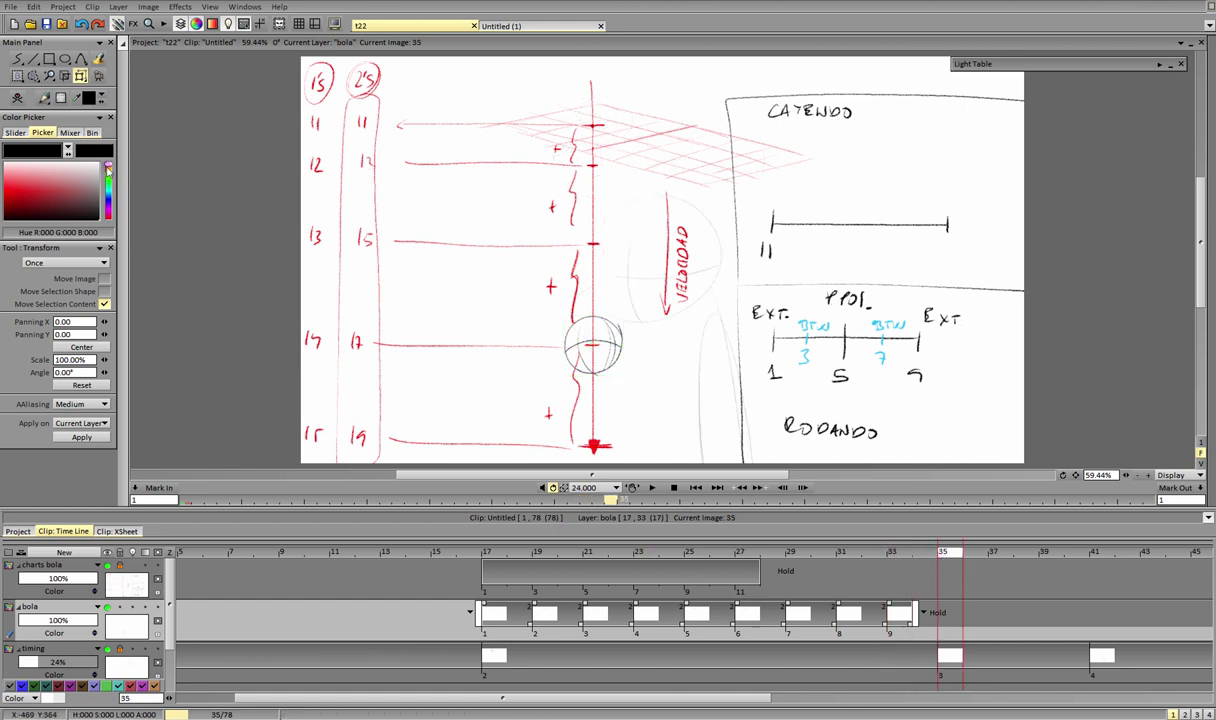
{"action": "left_click", "coordinate": [18, 60]}
{"action": "left_click_drag", "start_coordinate": [707, 363], "coordinate": [638, 445]}
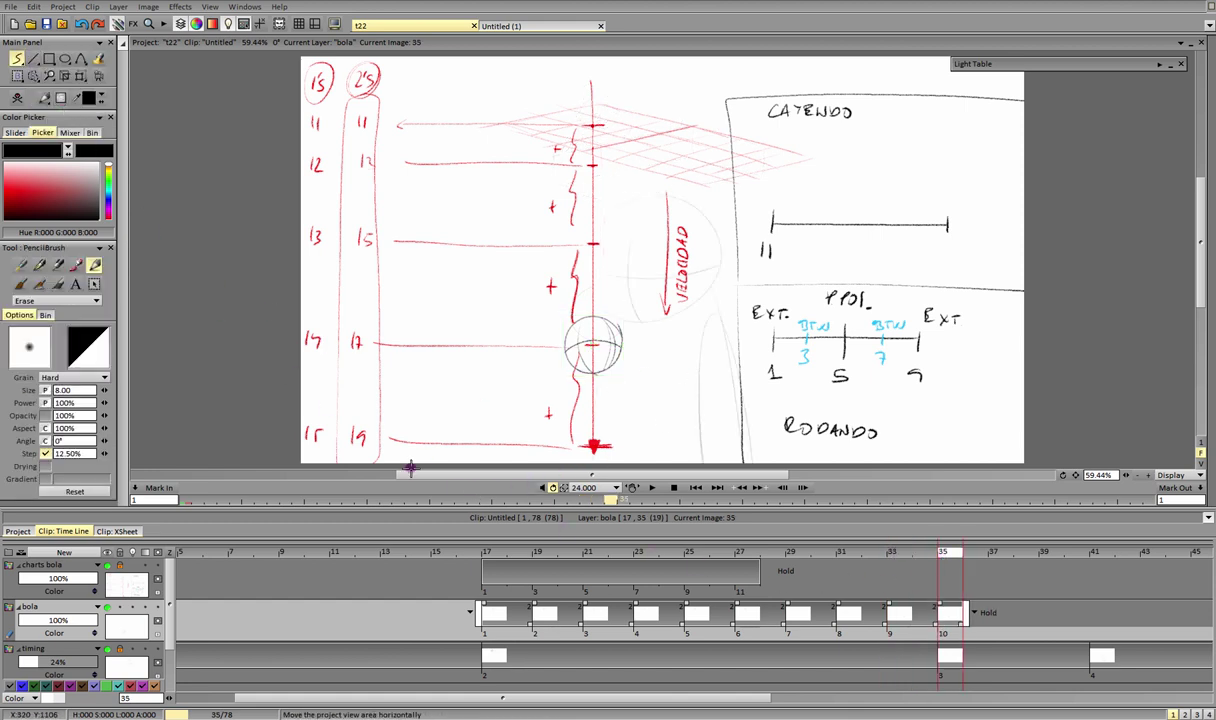
{"action": "left_click", "coordinate": [80, 76]}
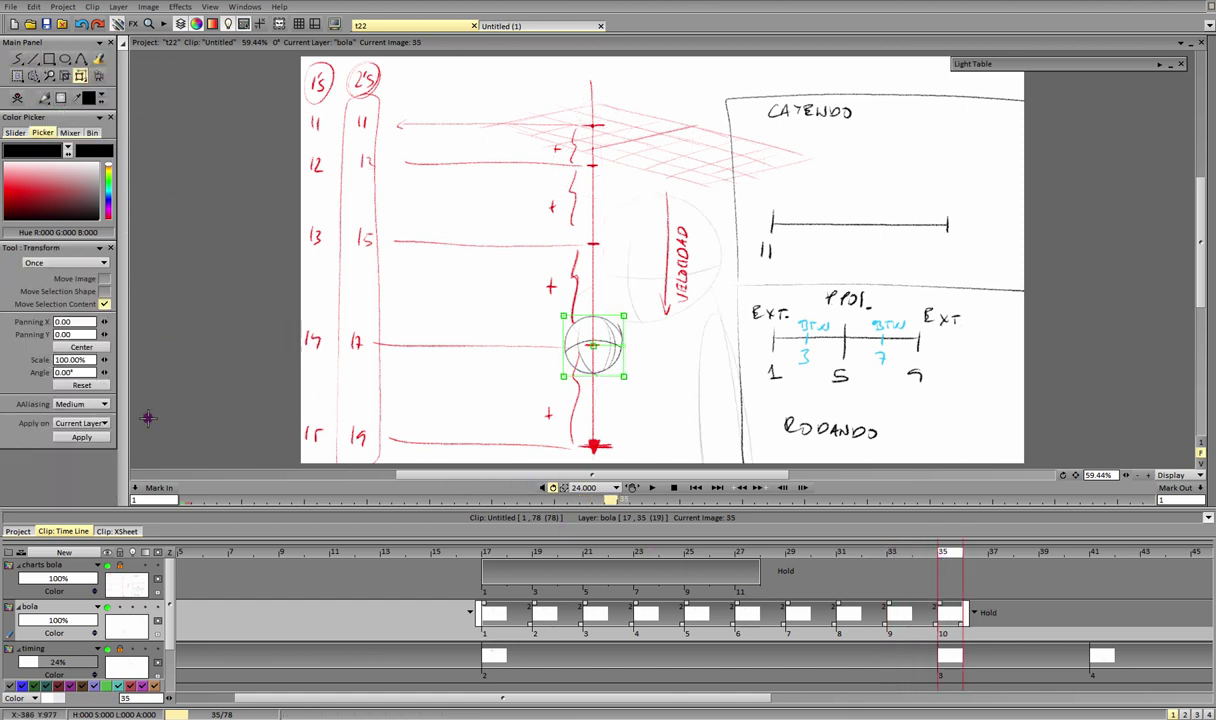
{"action": "left_click_drag", "start_coordinate": [105, 334], "coordinate": [496, 487]}
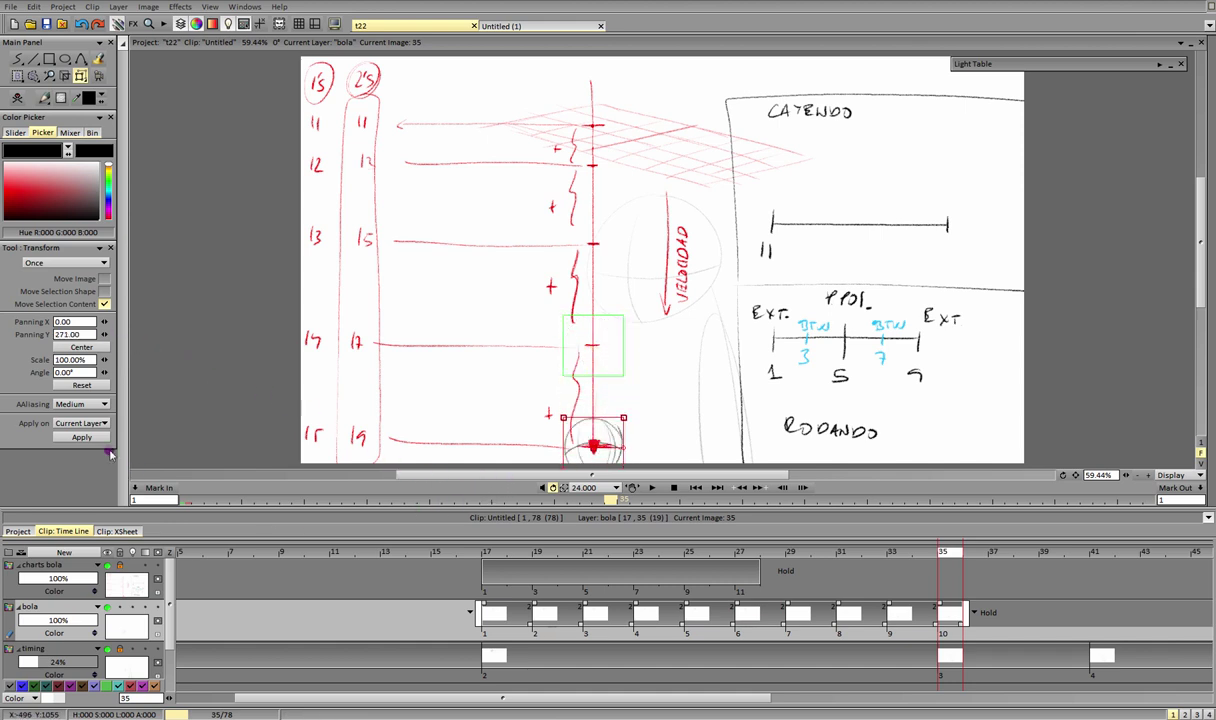
{"action": "left_click", "coordinate": [81, 437]}
Step: Add an empty drawing at frame 37 on the bola layer and hide the charts bola layer
{"action": "key", "text": "Right"}
{"action": "key", "text": "Right"}
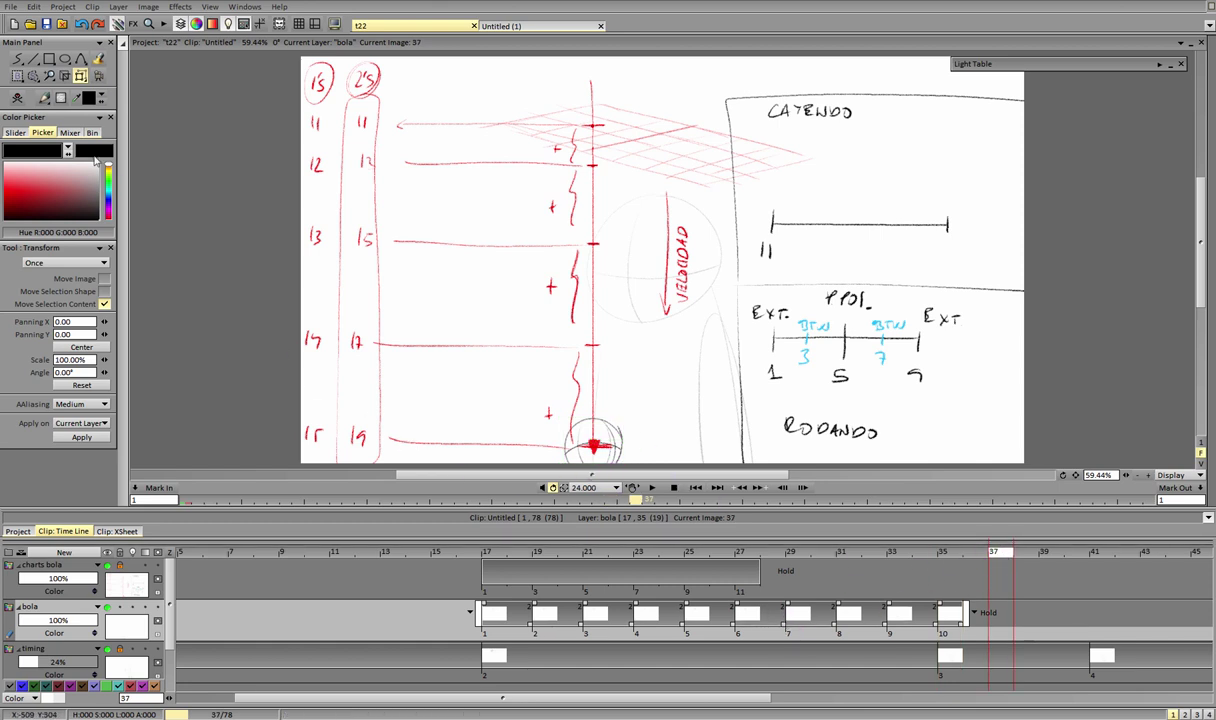
{"action": "left_click", "coordinate": [18, 99]}
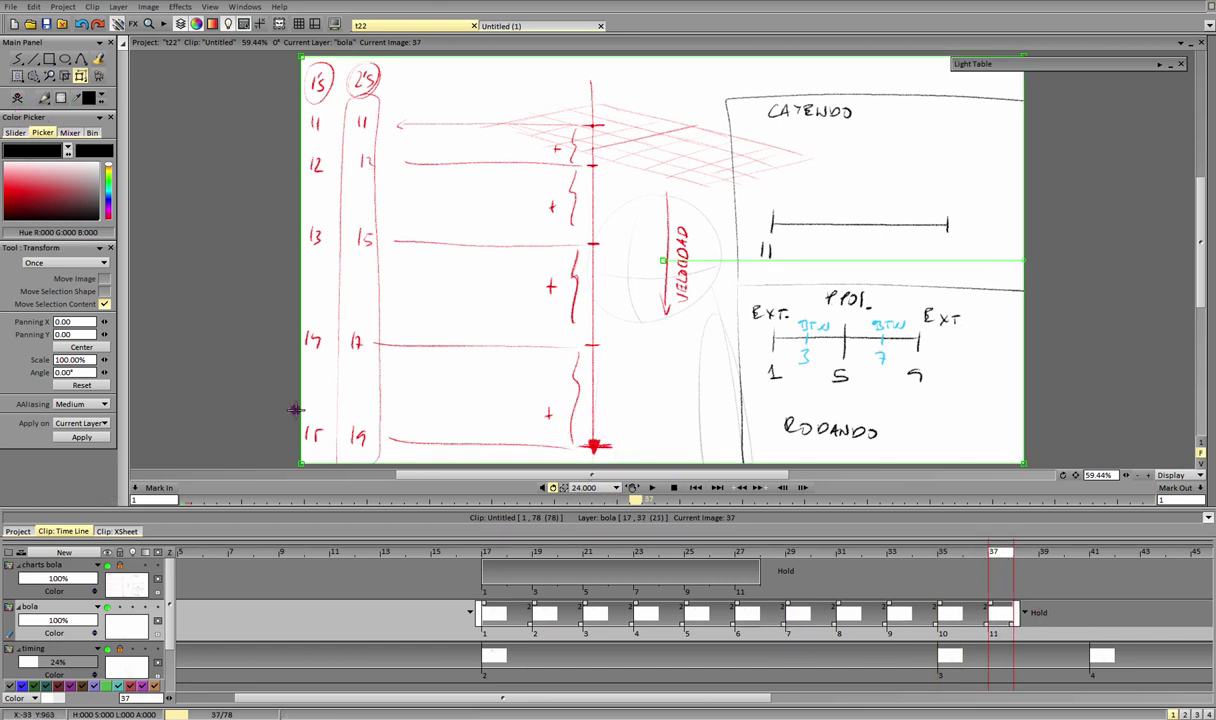
{"action": "left_click", "coordinate": [107, 566]}
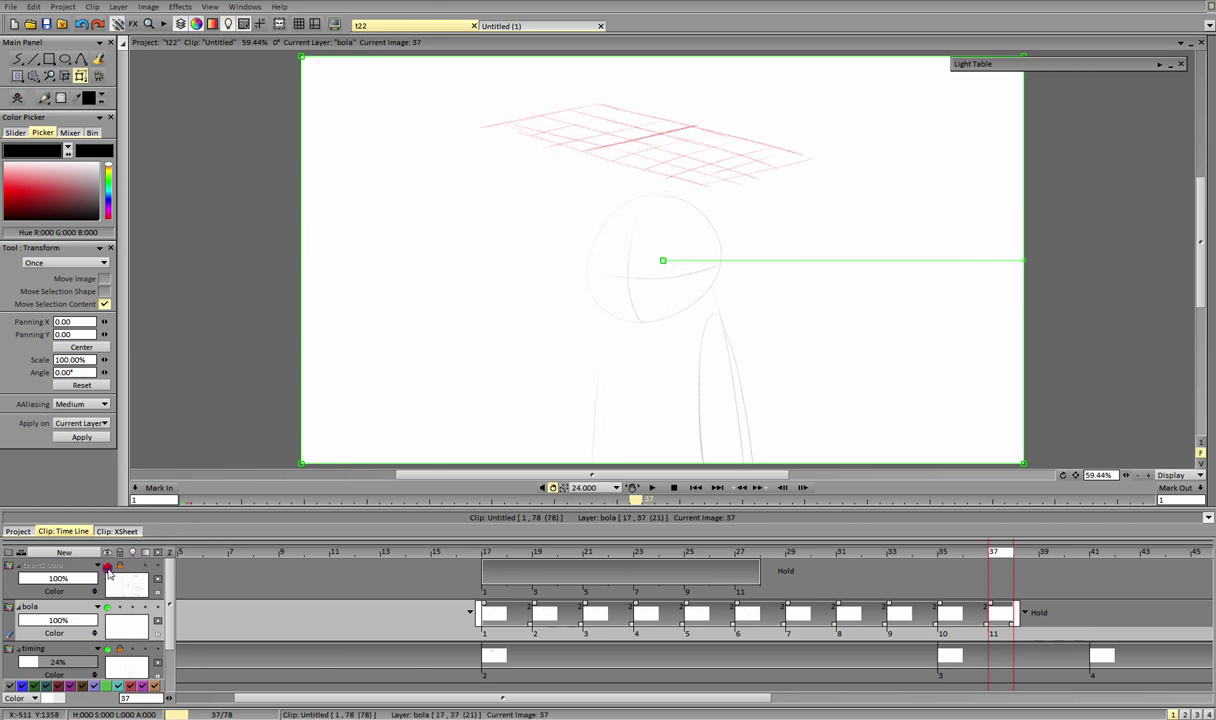
{"action": "key", "text": "e"}
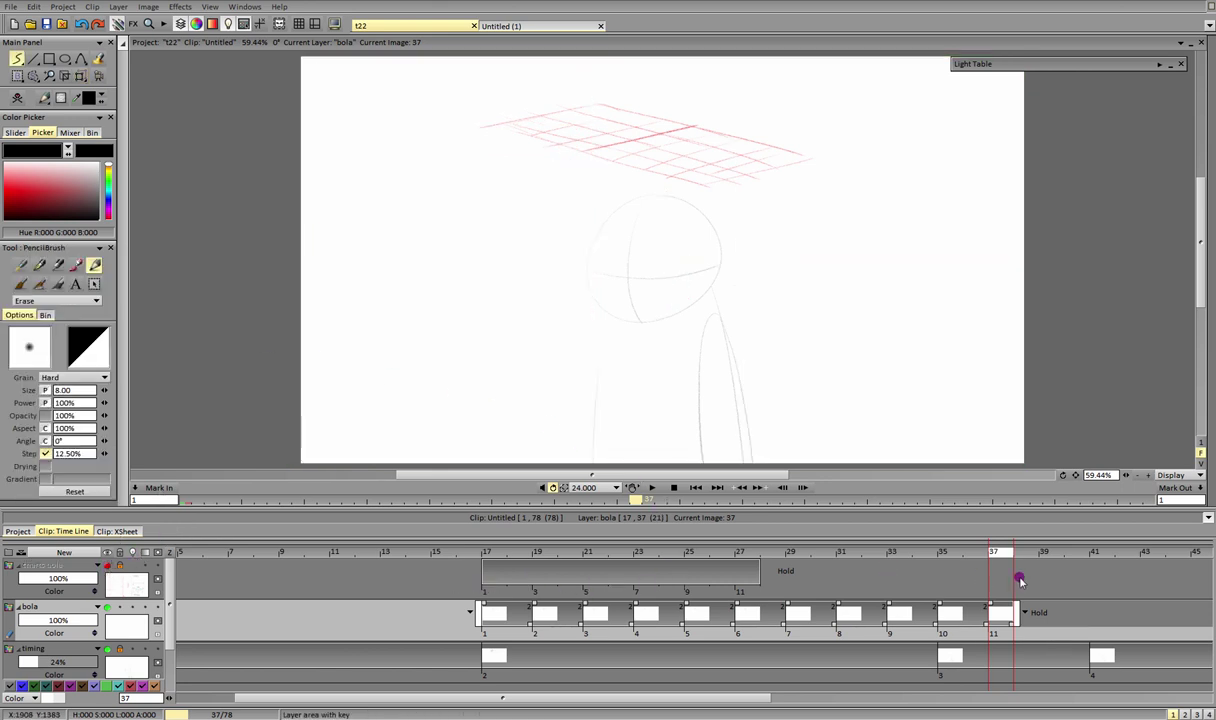
Step: Play back the rolling and falling ball animation and scrub the bola drawings to frame 35
{"action": "left_click", "coordinate": [646, 487]}
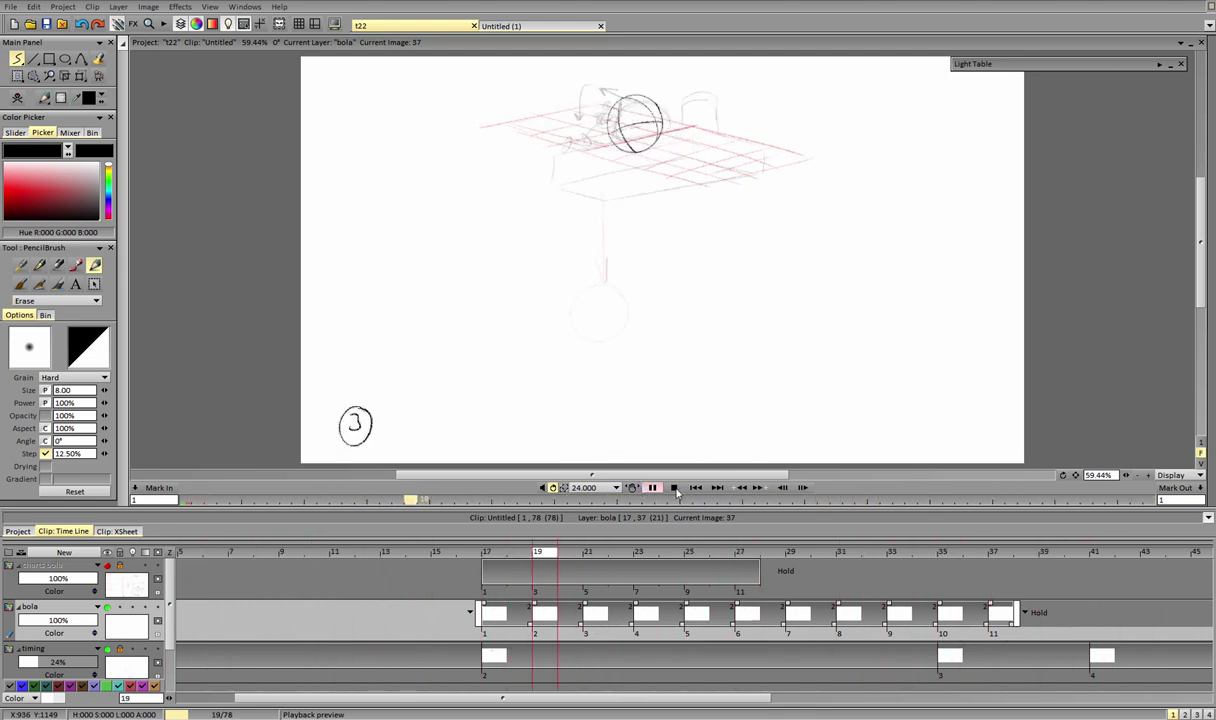
{"action": "left_click", "coordinate": [675, 488]}
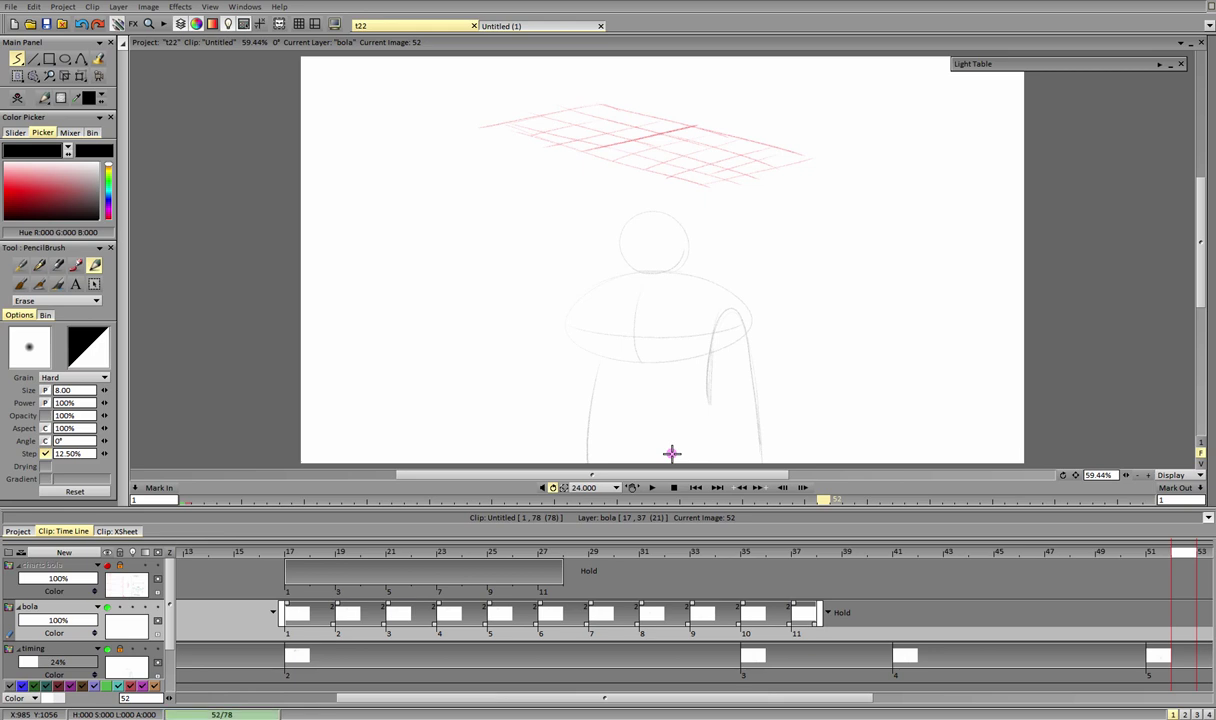
{"action": "mouse_move", "coordinate": [295, 568]}
{"action": "left_mouse_down"}
{"action": "mouse_move", "coordinate": [638, 573]}
{"action": "mouse_move", "coordinate": [731, 610]}
{"action": "mouse_move", "coordinate": [758, 654]}
{"action": "left_mouse_up"}
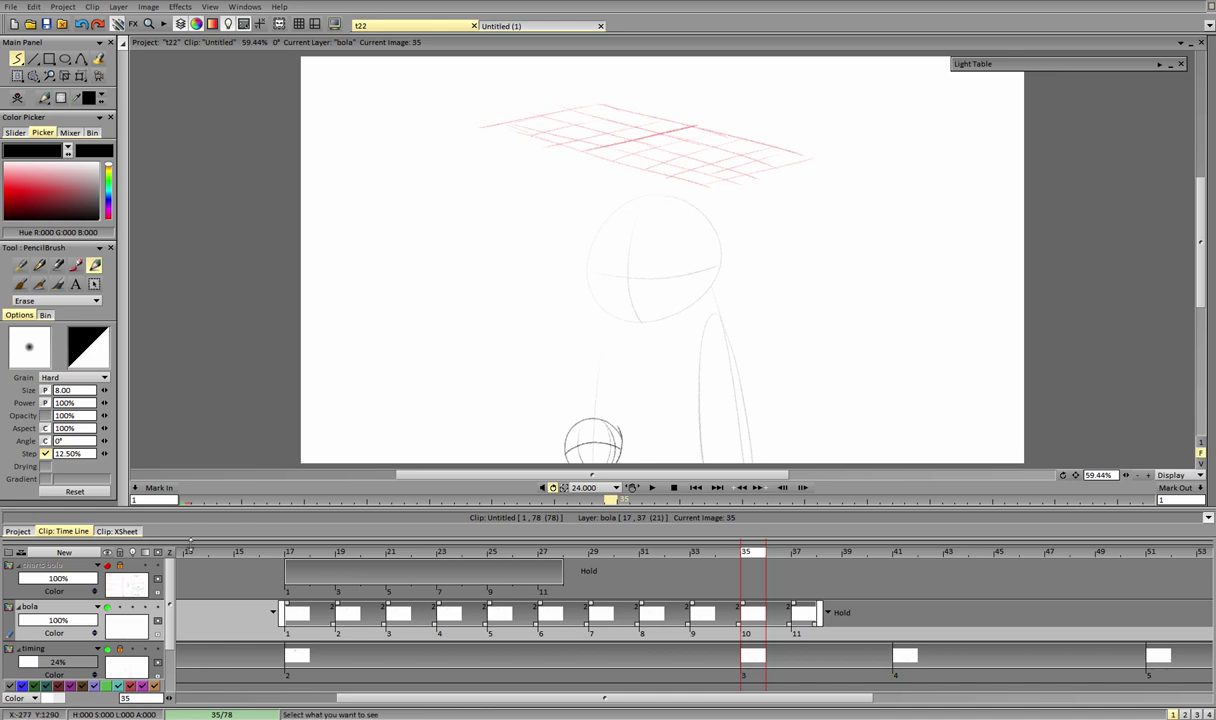
Step: Unlock the timing layer and shift the start of its second drawing from frame 17 to frame 11
{"action": "left_click_drag", "start_coordinate": [170, 552], "coordinate": [155, 553]}
{"action": "left_click", "coordinate": [418, 699]}
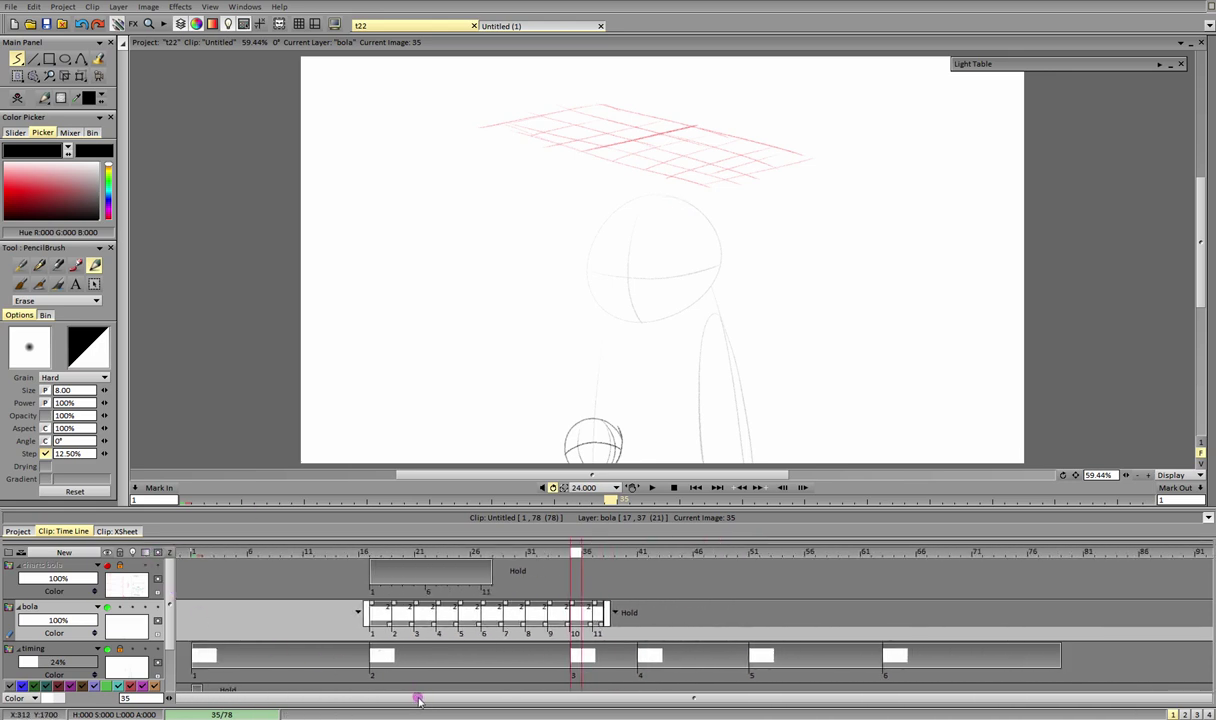
{"action": "left_click", "coordinate": [120, 649]}
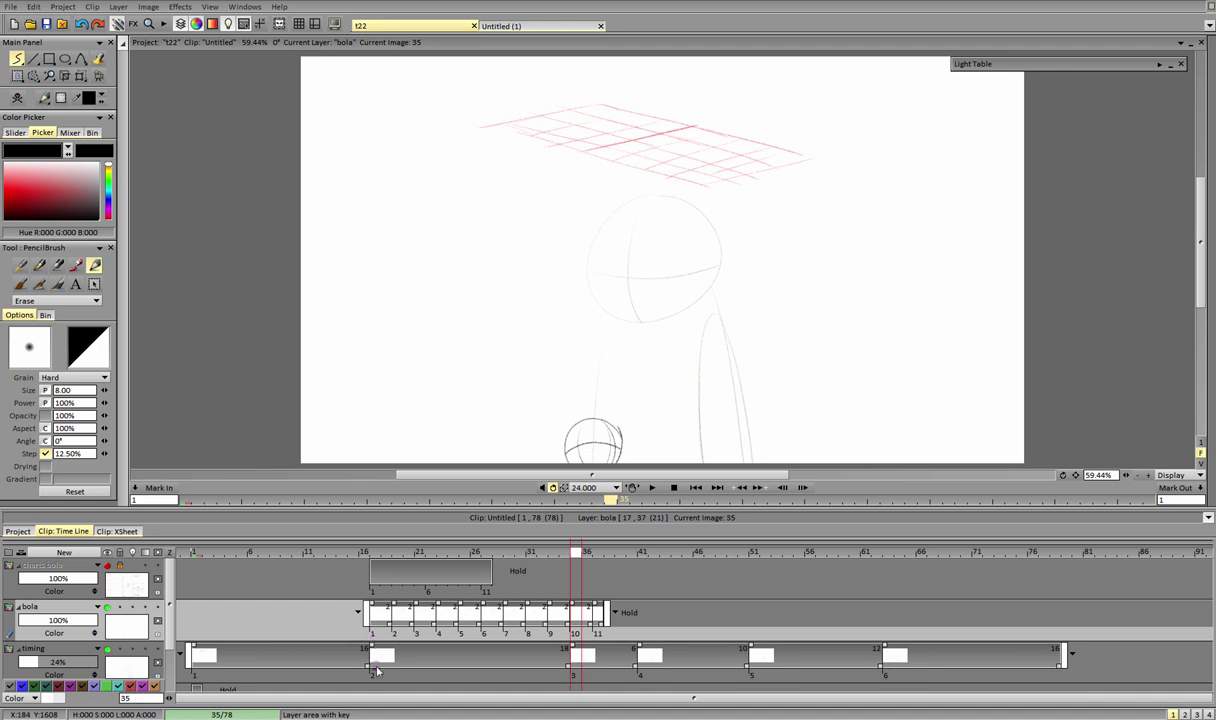
{"action": "mouse_move", "coordinate": [260, 567]}
{"action": "left_mouse_down"}
{"action": "mouse_move", "coordinate": [217, 556]}
{"action": "mouse_move", "coordinate": [374, 573]}
{"action": "mouse_move", "coordinate": [453, 565]}
{"action": "mouse_move", "coordinate": [373, 566]}
{"action": "left_mouse_up"}
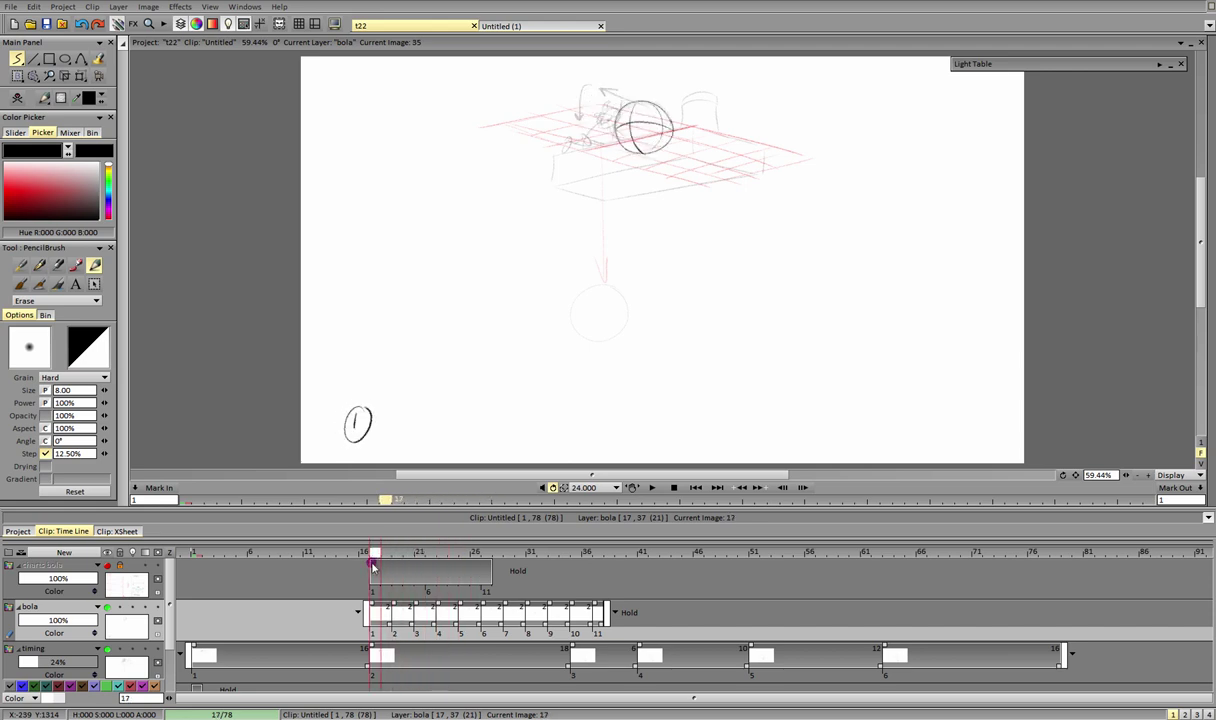
{"action": "left_click_drag", "start_coordinate": [372, 648], "coordinate": [299, 653]}
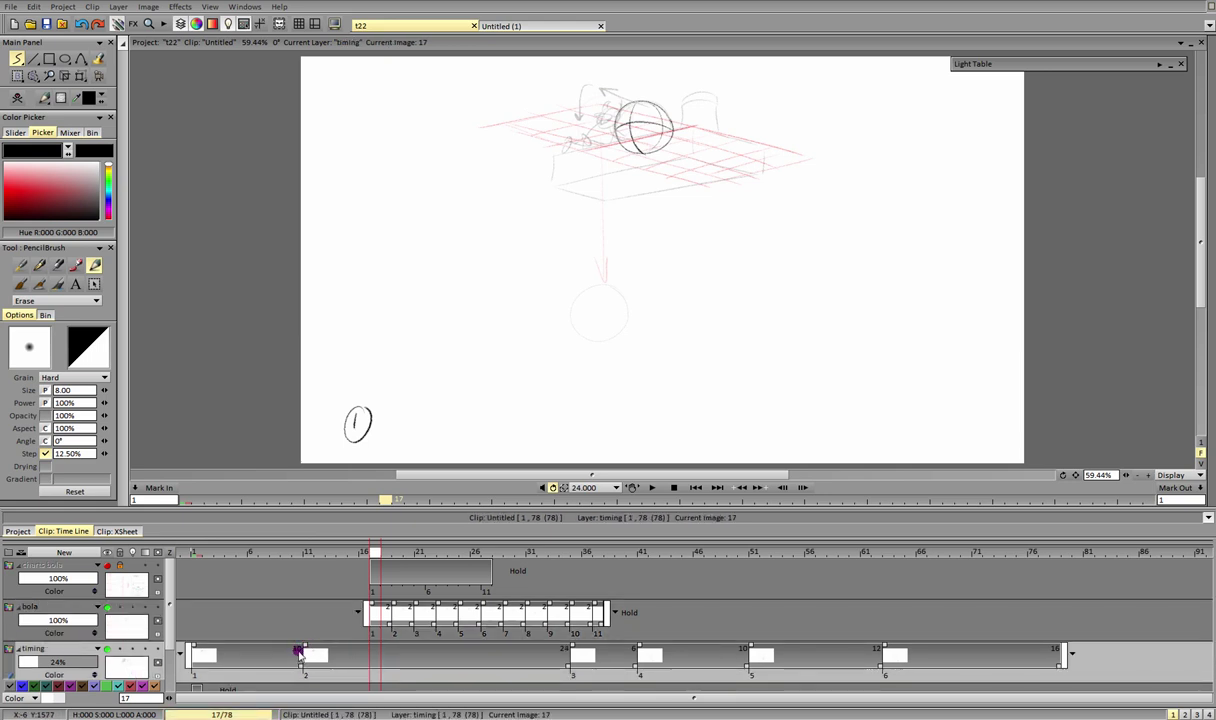
Step: Shift the whole sequence of ball drawings on the bola layer earlier so it starts at frame 11
{"action": "left_click", "coordinate": [82, 617]}
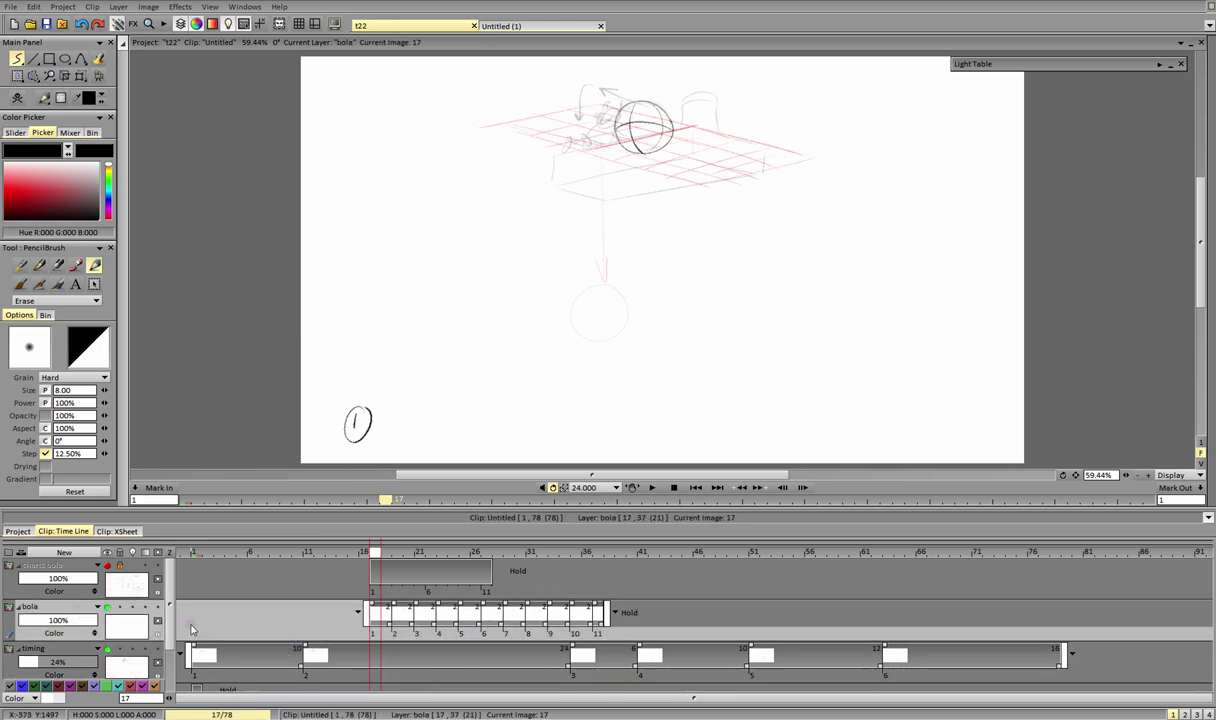
{"action": "left_click", "coordinate": [421, 615]}
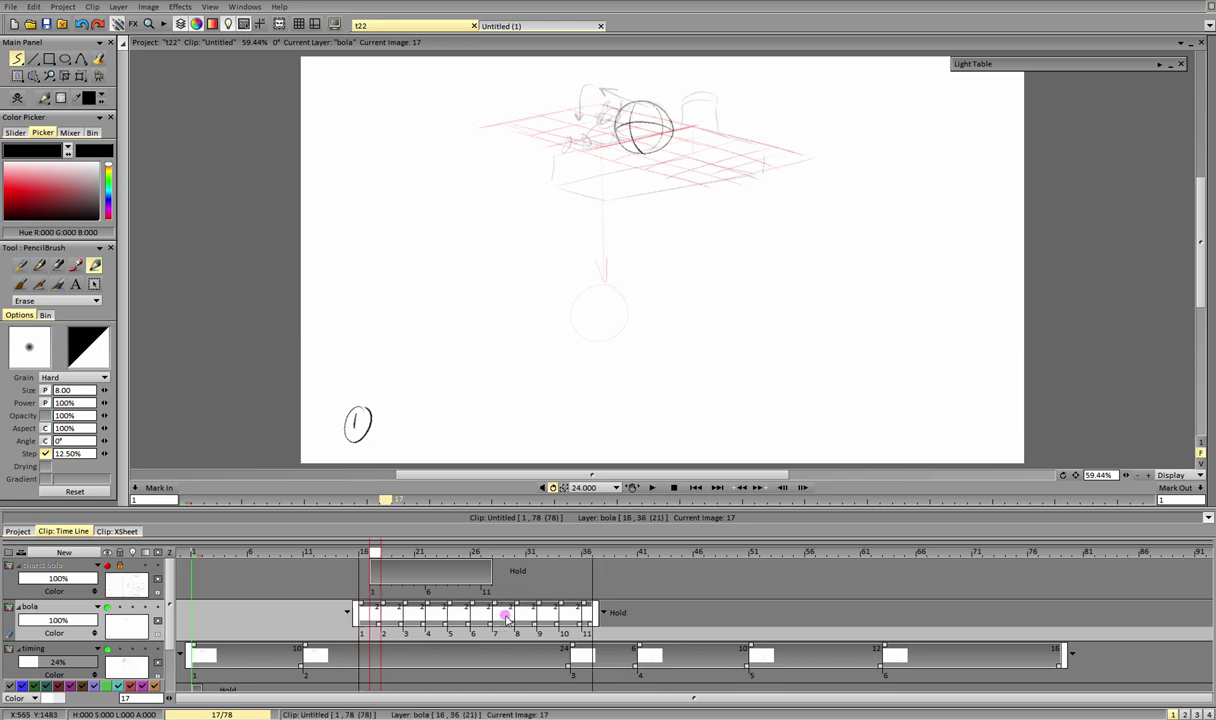
{"action": "left_click_drag", "start_coordinate": [502, 619], "coordinate": [448, 619]}
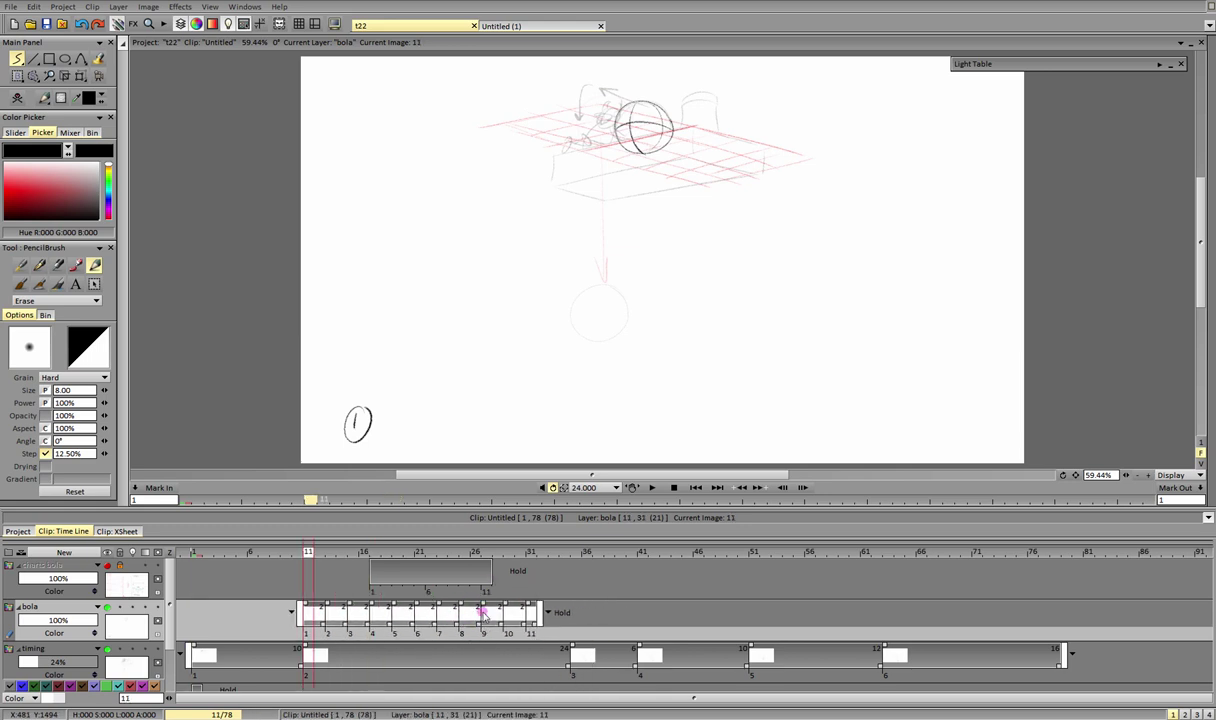
{"action": "mouse_move", "coordinate": [463, 604]}
{"action": "left_mouse_down"}
{"action": "mouse_move", "coordinate": [362, 611]}
{"action": "mouse_move", "coordinate": [463, 621]}
{"action": "left_mouse_up"}
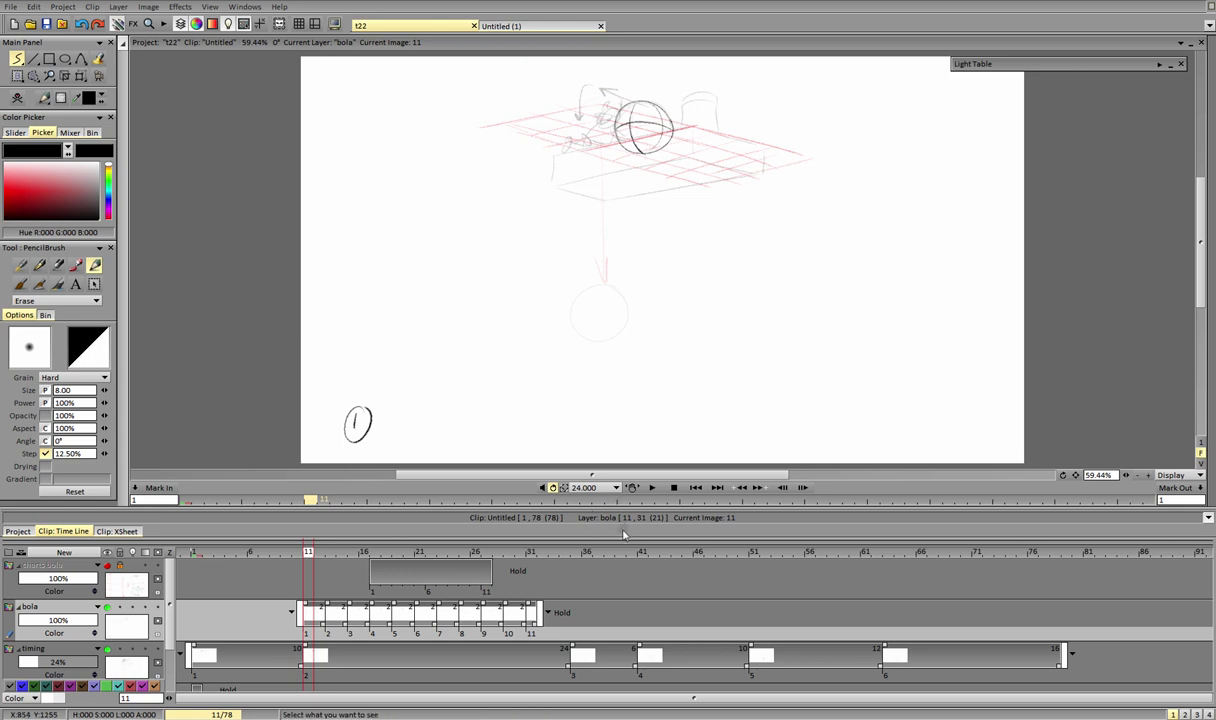
Step: Play back the retimed animation from frame 11, lock the timing layer, and scrub to frame 35
{"action": "left_click", "coordinate": [655, 489]}
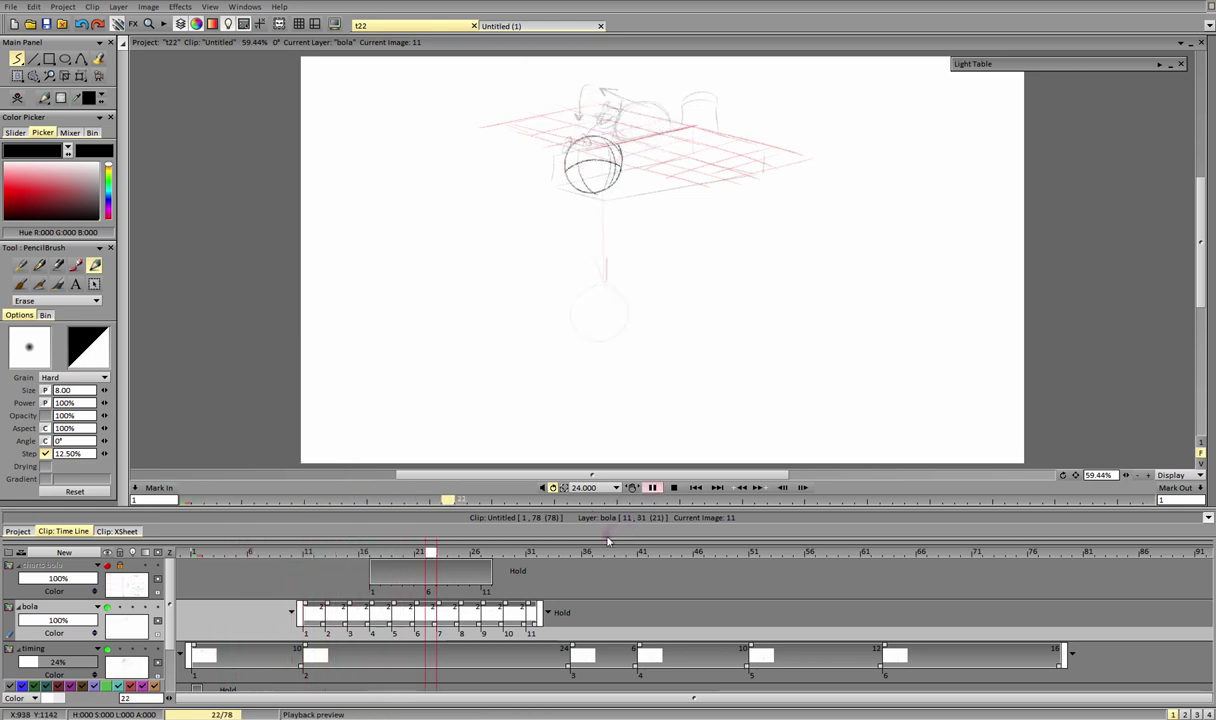
{"action": "left_click", "coordinate": [656, 488]}
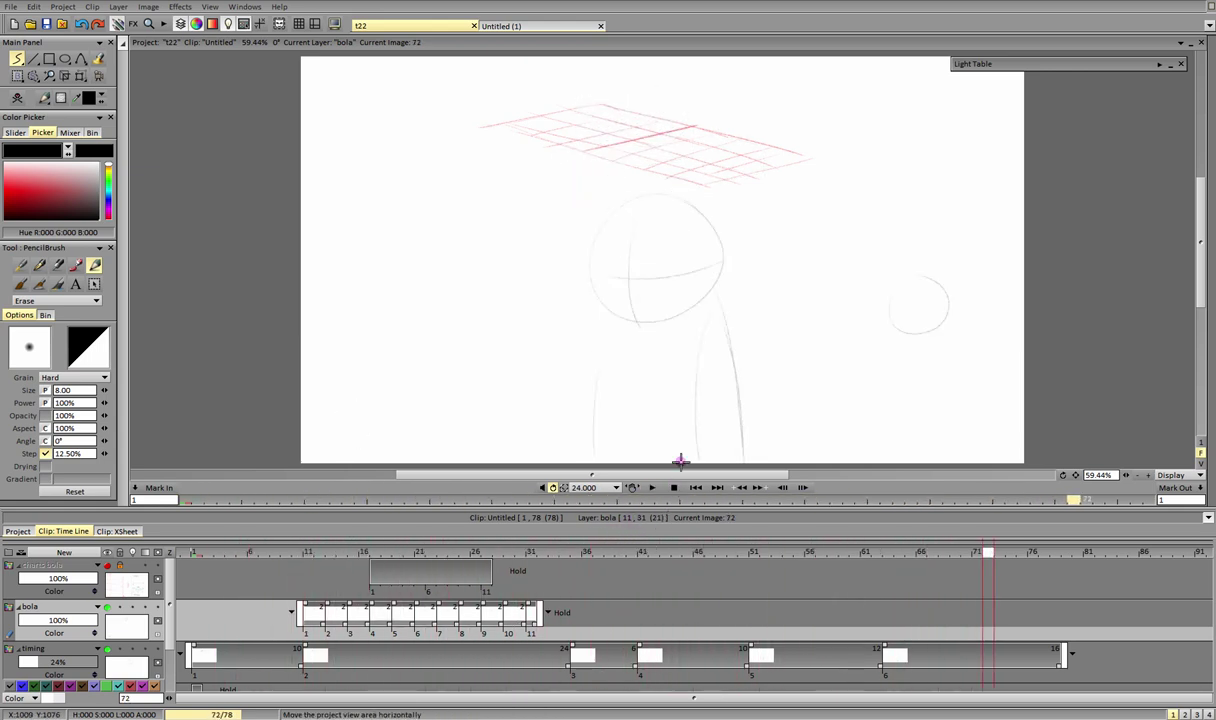
{"action": "left_click", "coordinate": [308, 552]}
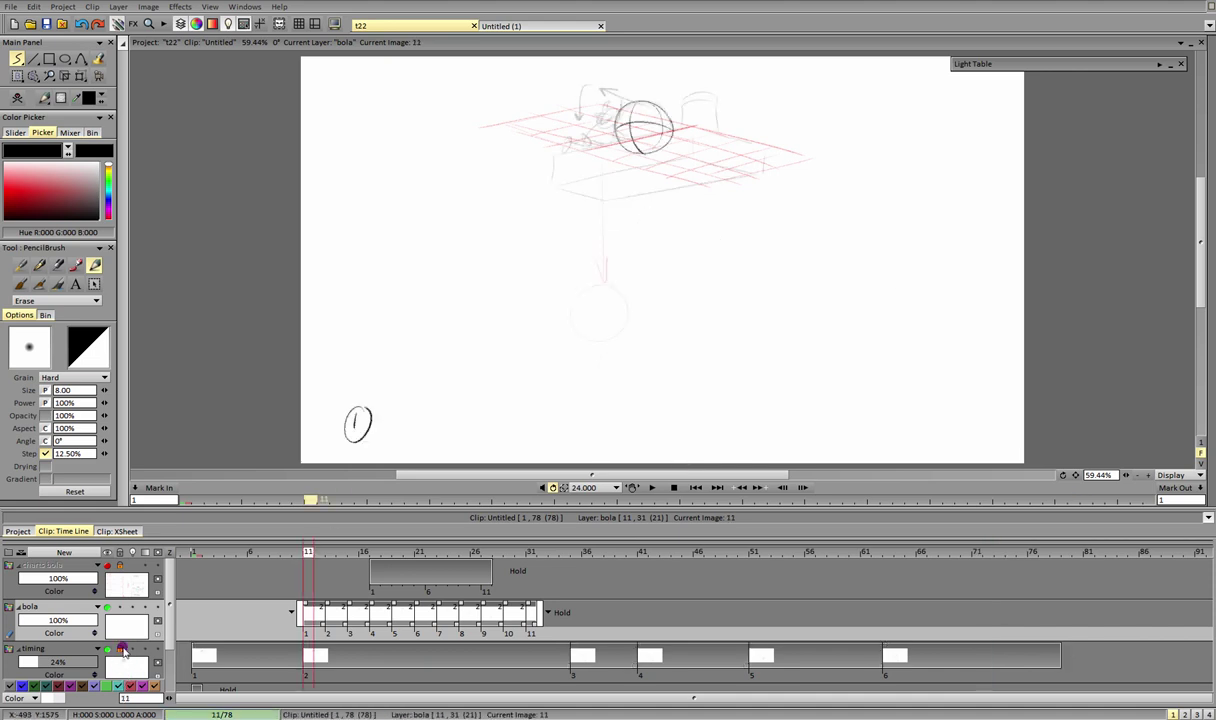
{"action": "mouse_move", "coordinate": [308, 555]}
{"action": "left_mouse_down"}
{"action": "mouse_move", "coordinate": [475, 562]}
{"action": "mouse_move", "coordinate": [512, 572]}
{"action": "mouse_move", "coordinate": [326, 560]}
{"action": "mouse_move", "coordinate": [509, 570]}
{"action": "mouse_move", "coordinate": [531, 594]}
{"action": "mouse_move", "coordinate": [556, 551]}
{"action": "mouse_move", "coordinate": [587, 545]}
{"action": "left_mouse_up"}
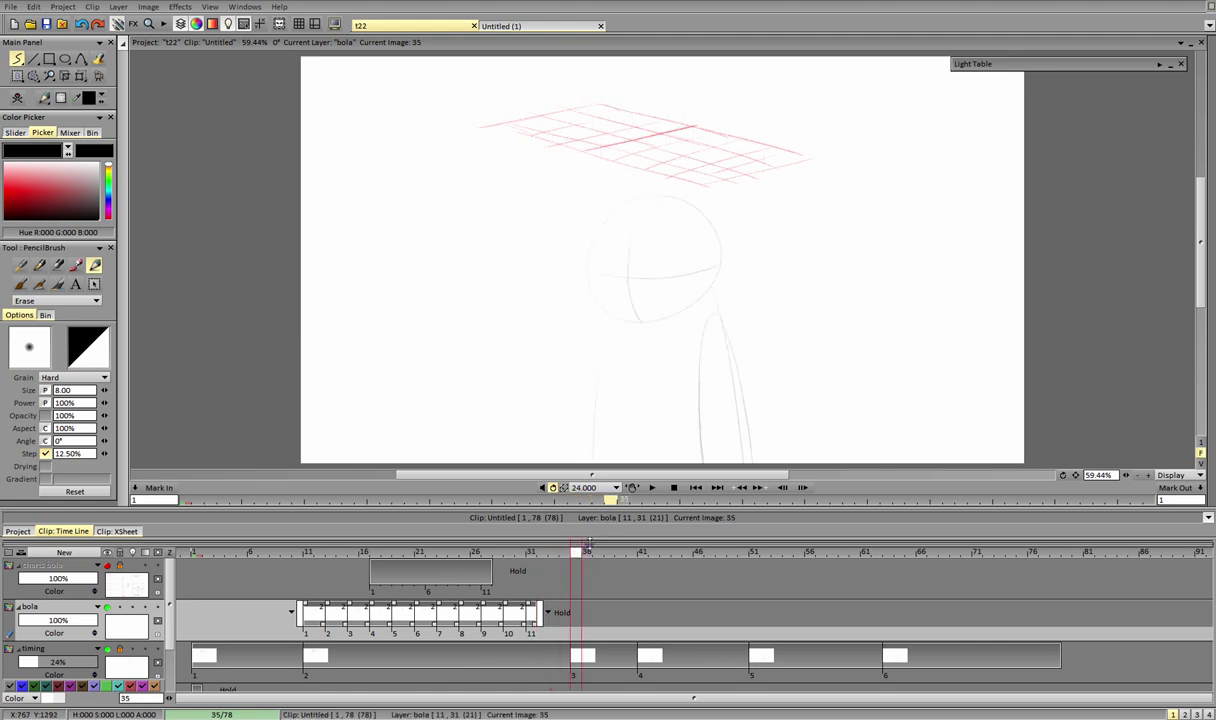
Step: Try to draw the ball's circle over the perspective table at frame 41 on the bola layer
{"action": "key", "text": "e"}
{"action": "left_click_drag", "start_coordinate": [576, 556], "coordinate": [642, 553]}
{"action": "left_click_drag", "start_coordinate": [683, 124], "coordinate": [636, 90]}
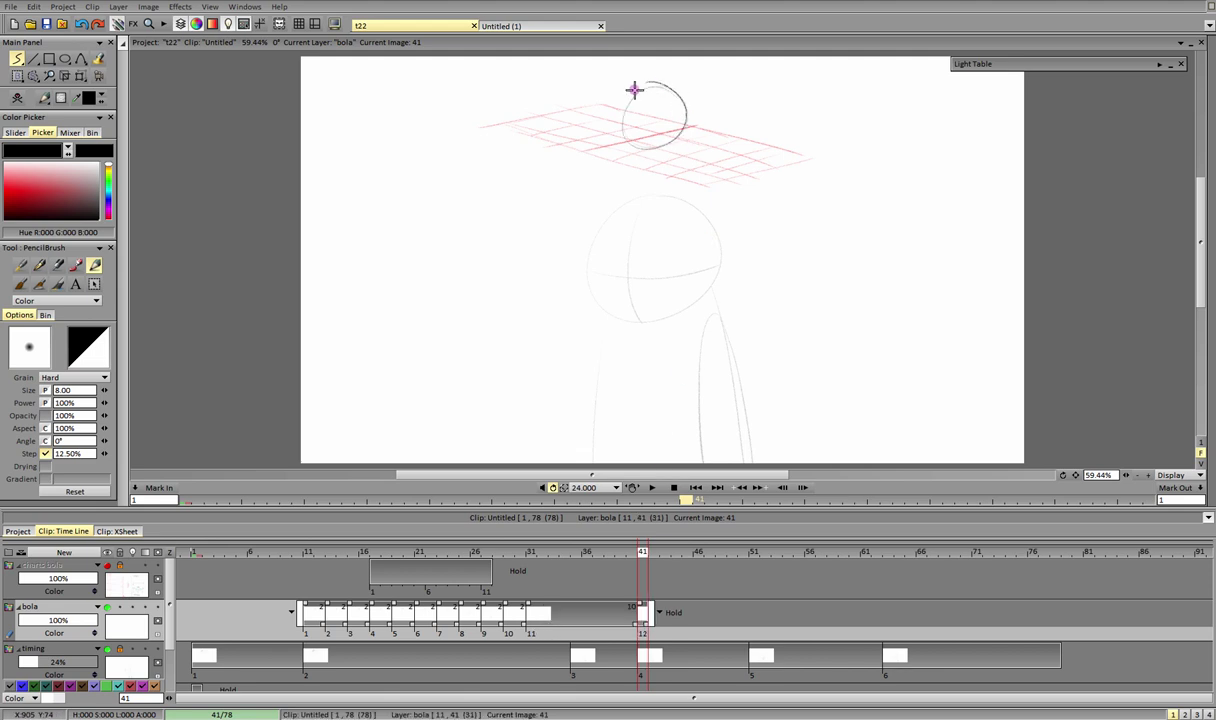
{"action": "key", "text": "ctrl+z"}
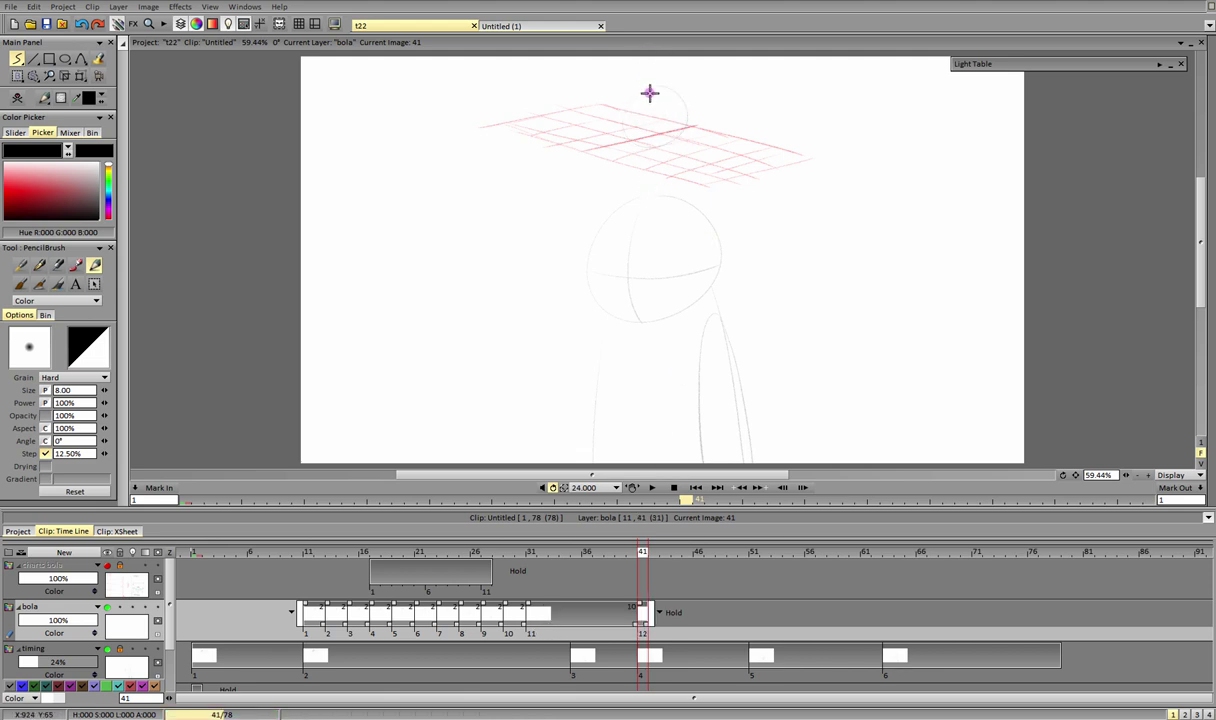
Step: Compare the timing drawings at frames 51 and 41, and review the falling-ball chart on the charts bola layer at frame 17
{"action": "left_click", "coordinate": [754, 553]}
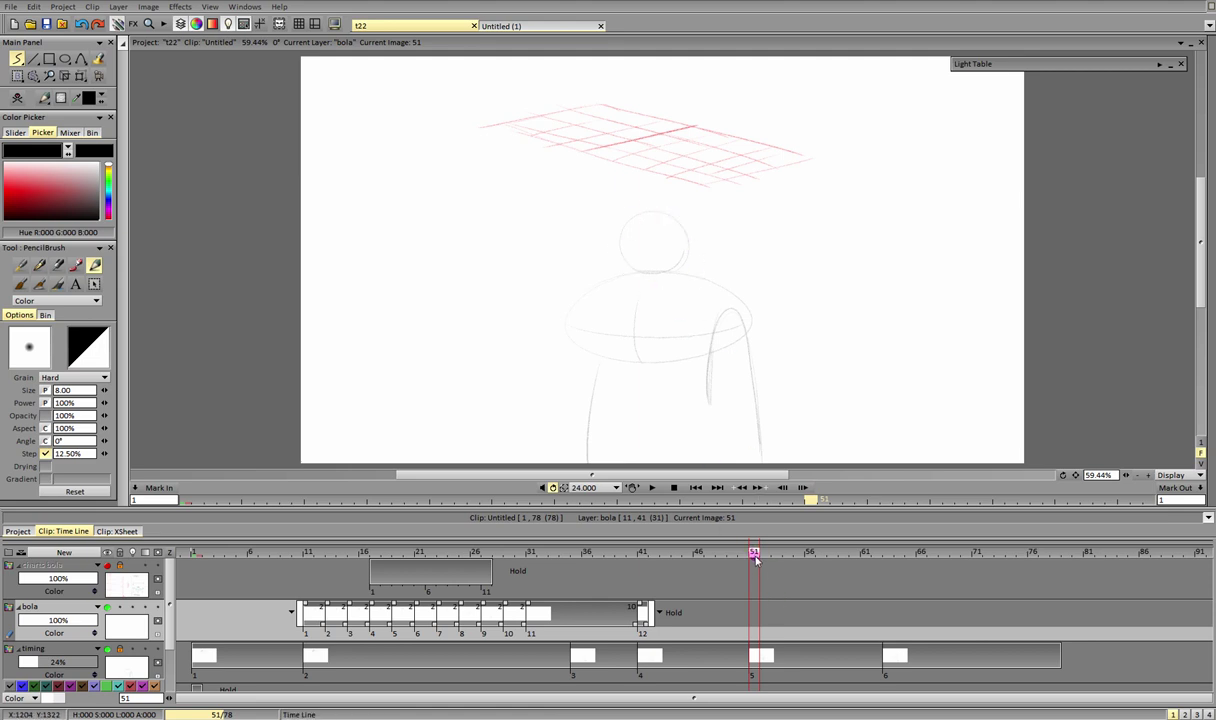
{"action": "key", "text": "ctrl+a"}
{"action": "left_click", "coordinate": [631, 619]}
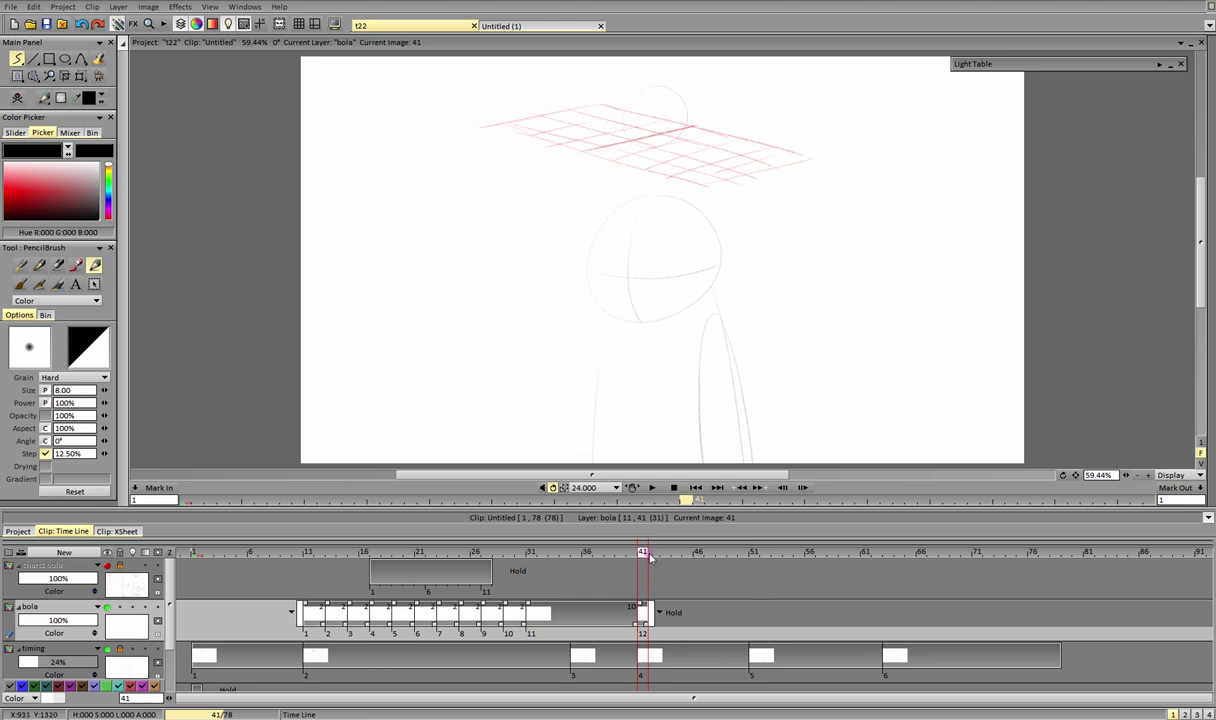
{"action": "left_click", "coordinate": [309, 554]}
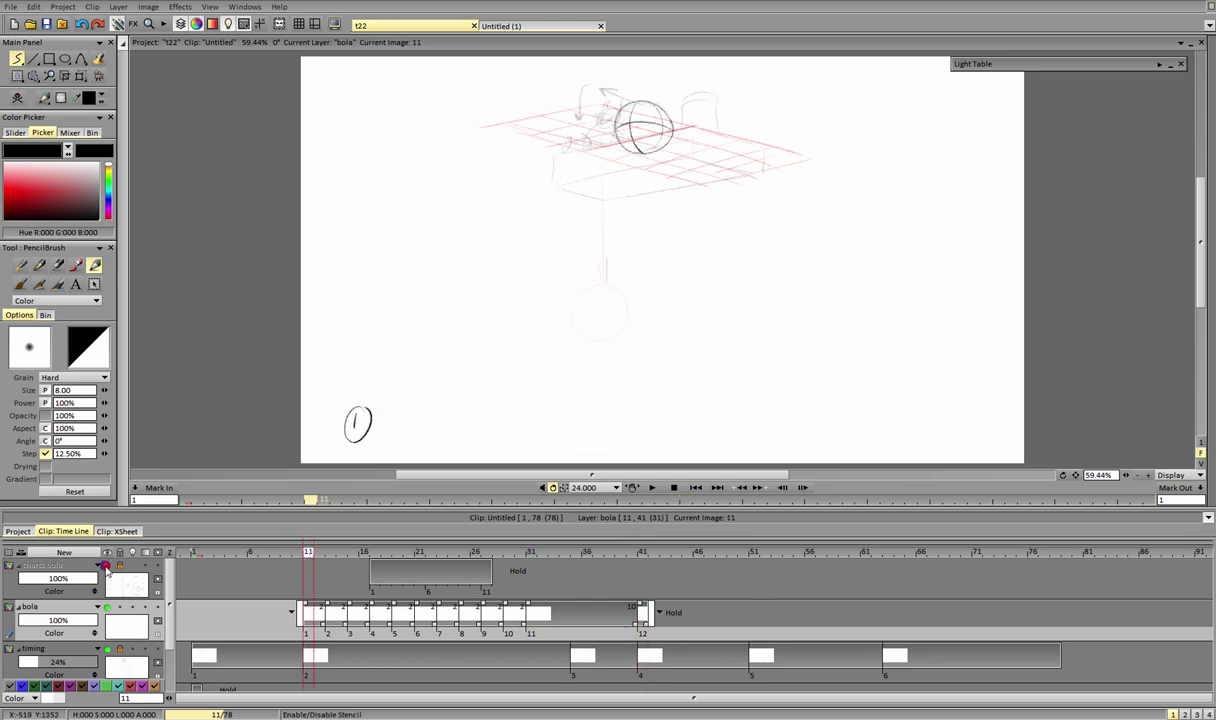
{"action": "left_click", "coordinate": [109, 573]}
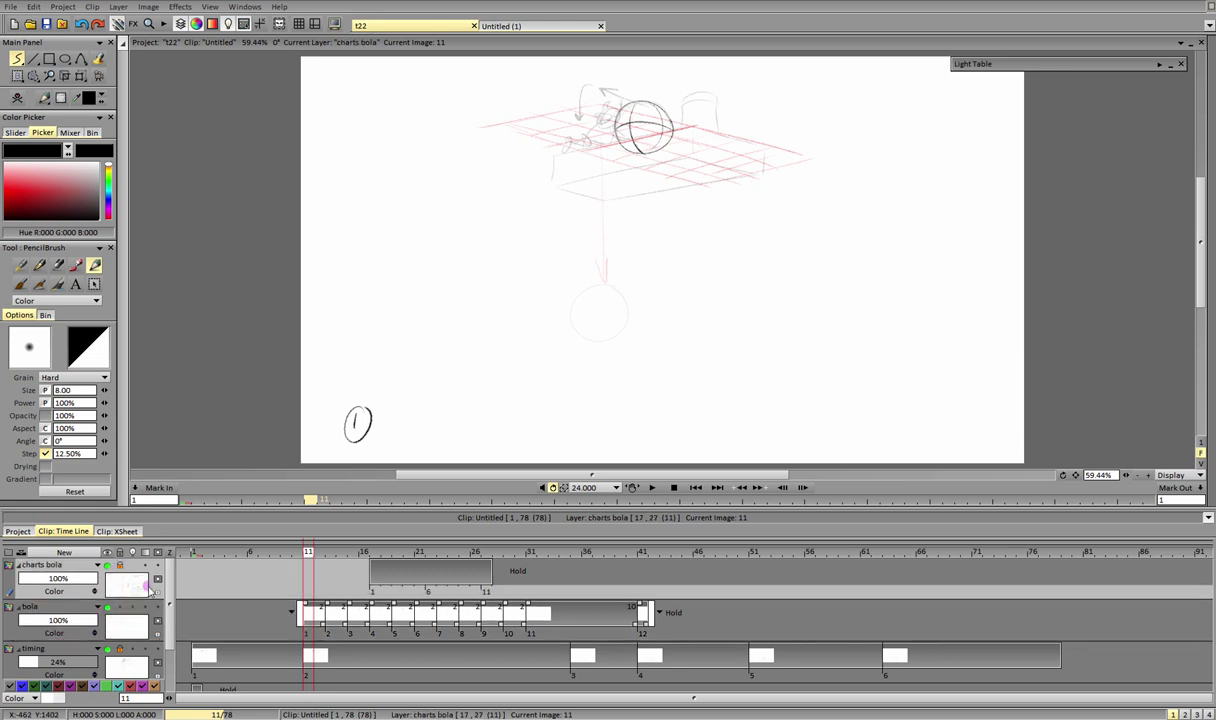
{"action": "left_click", "coordinate": [376, 576]}
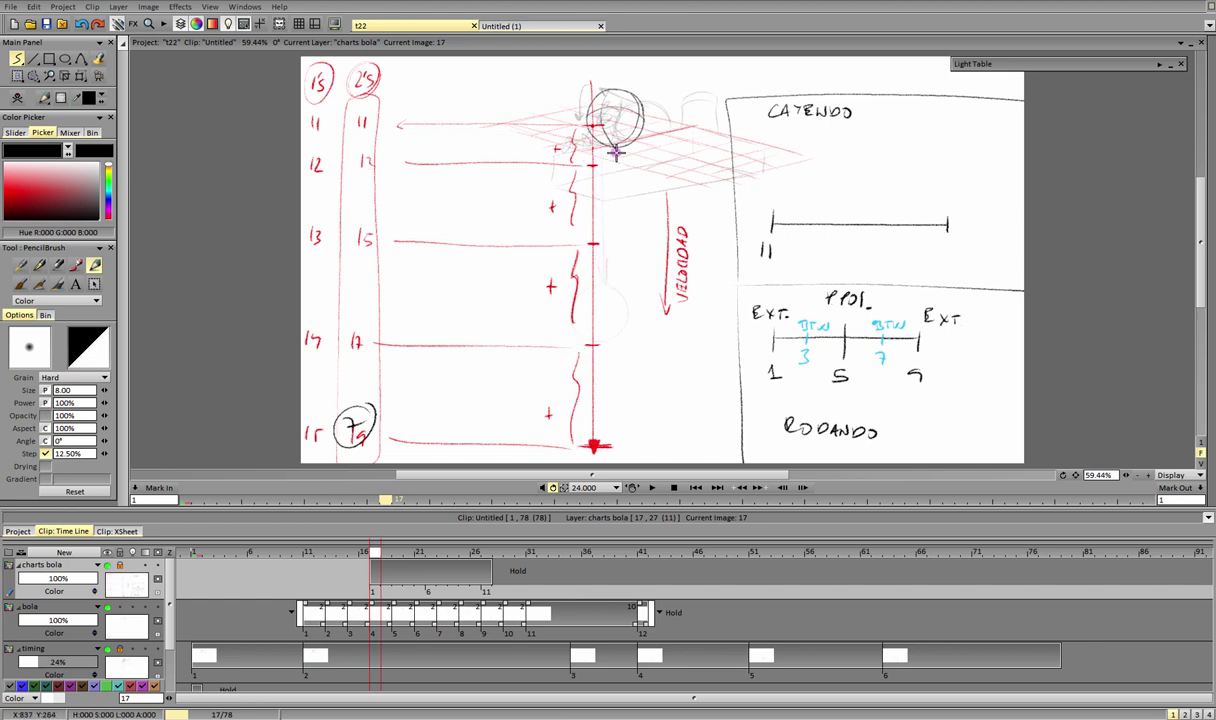
{"action": "left_click", "coordinate": [108, 566]}
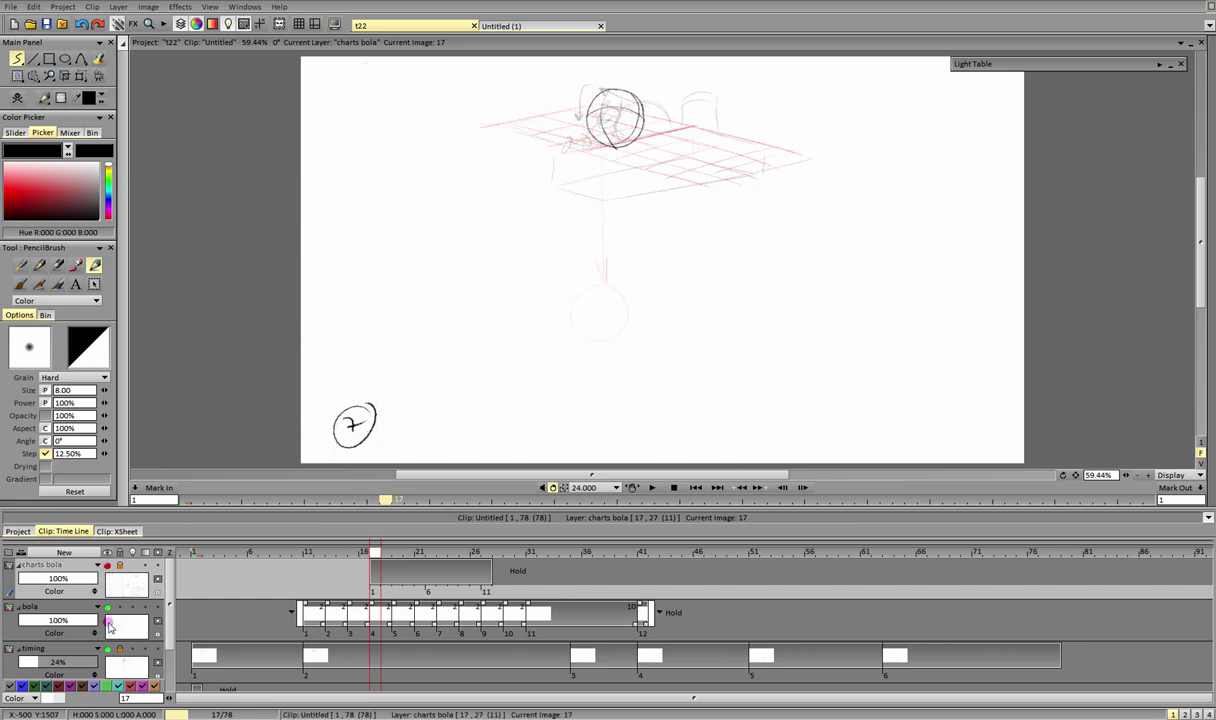
Step: Create a new layer named "chart bola personaje" above the charts bola layer
{"action": "left_click", "coordinate": [68, 552]}
{"action": "left_click", "coordinate": [667, 384]}
{"action": "left_click", "coordinate": [688, 389]}
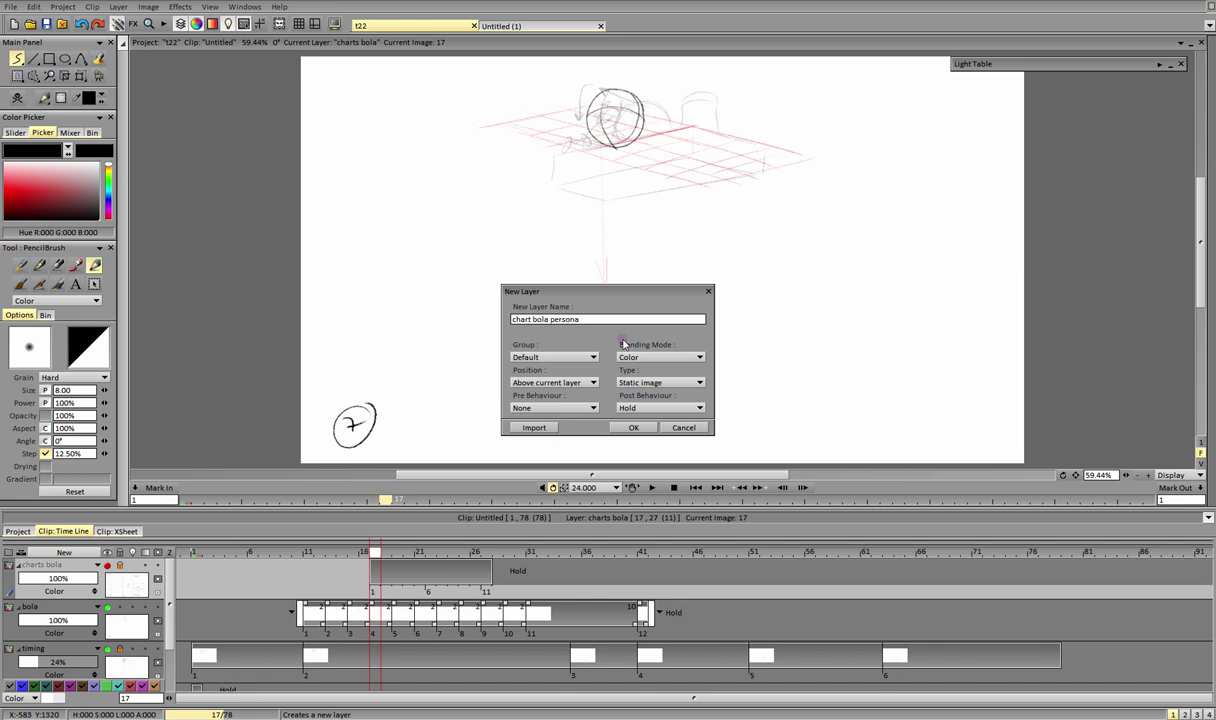
{"action": "left_click", "coordinate": [638, 428]}
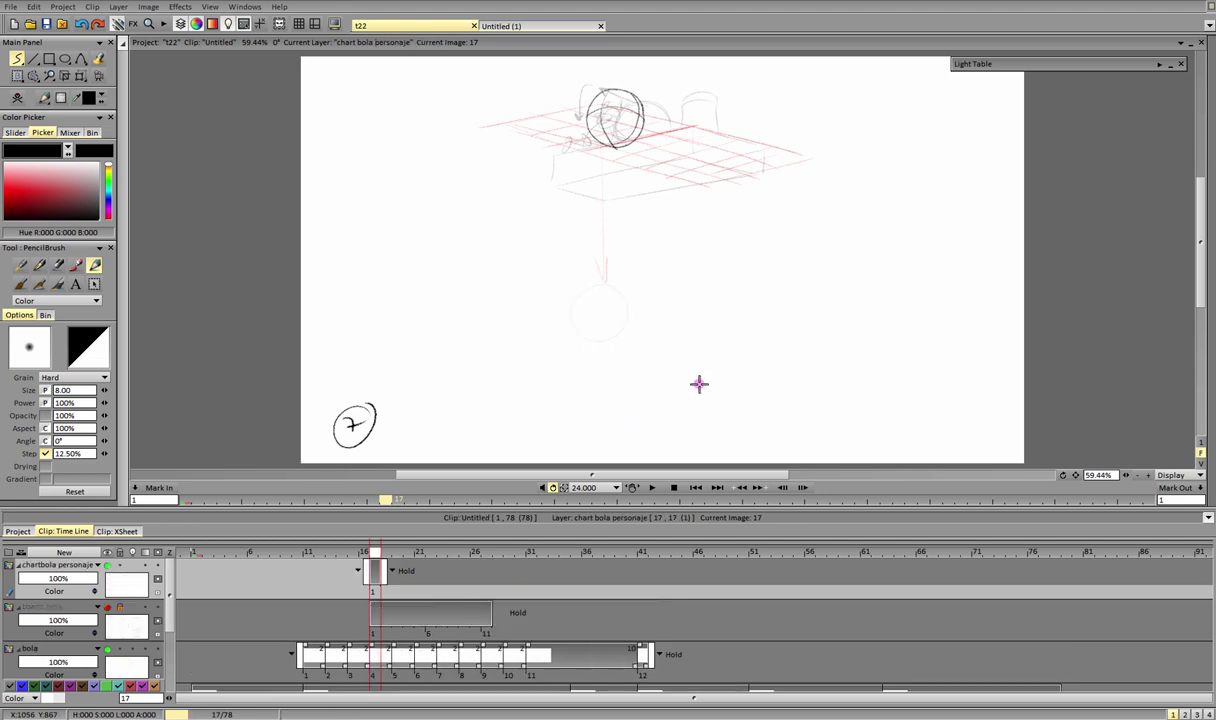
Step: Draw a red vertical path line down to the top of the character's head at frame 35 on the new chart layer
{"action": "mouse_move", "coordinate": [449, 553]}
{"action": "left_mouse_down"}
{"action": "mouse_move", "coordinate": [586, 557]}
{"action": "mouse_move", "coordinate": [572, 560]}
{"action": "left_mouse_up"}
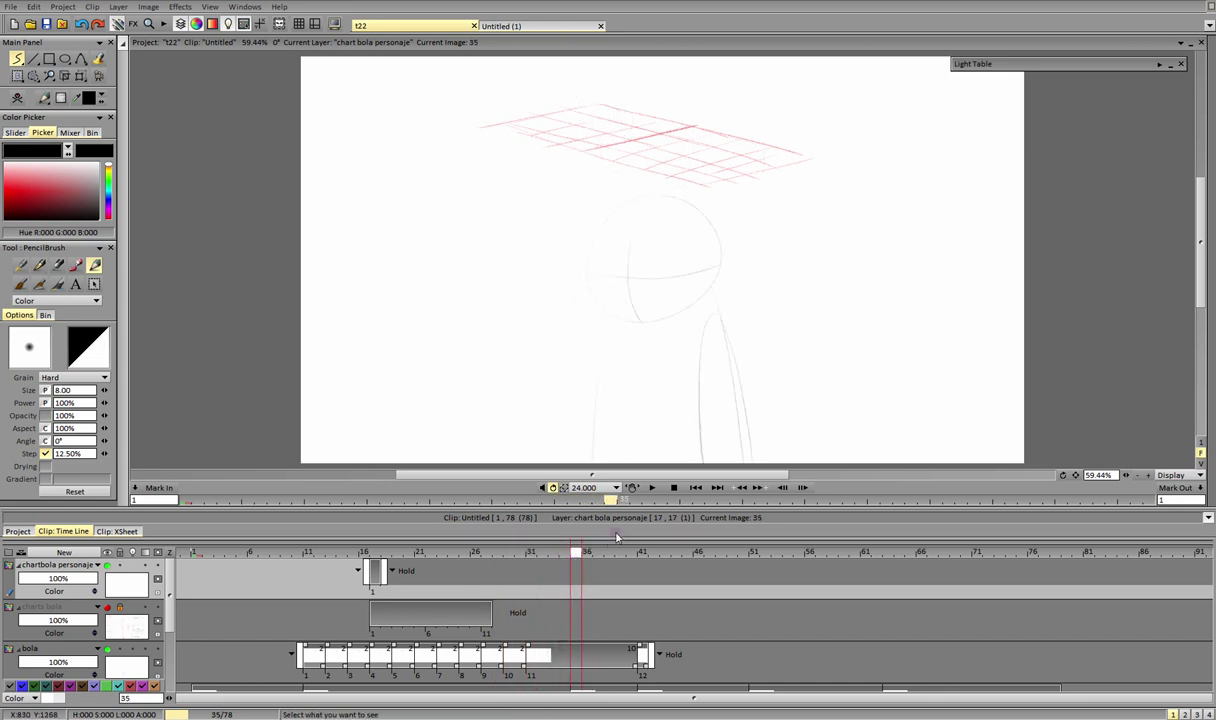
{"action": "left_click", "coordinate": [46, 180]}
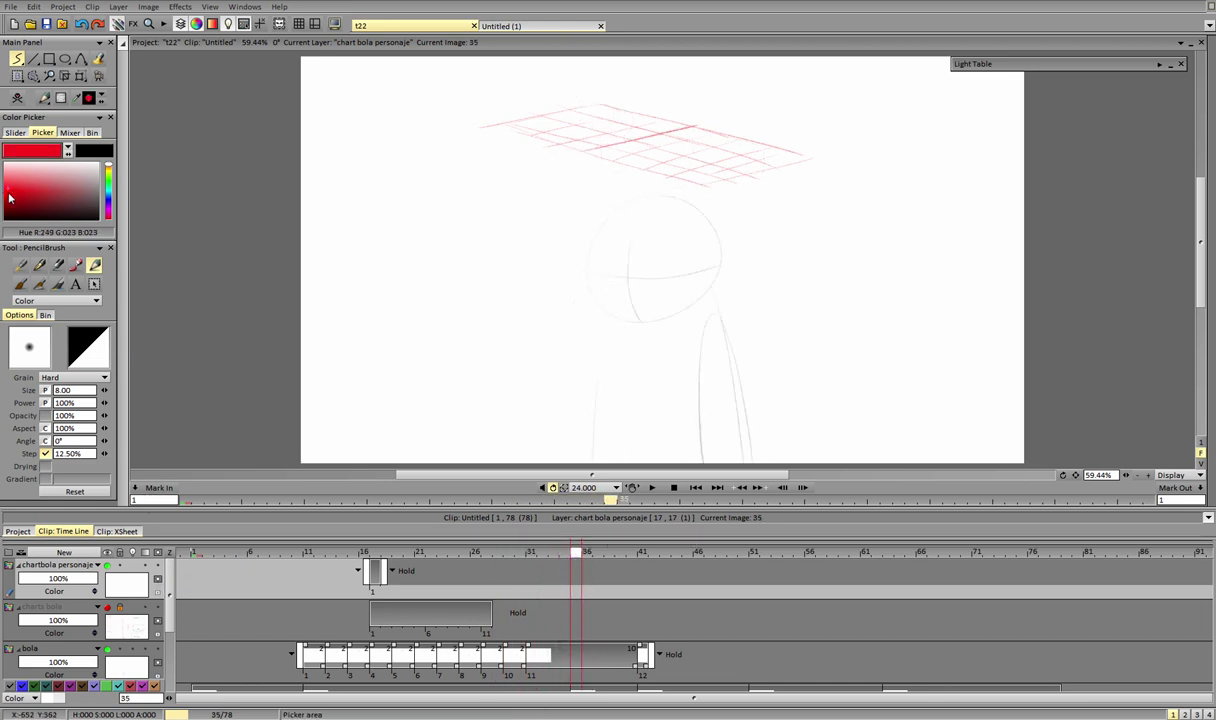
{"action": "mouse_move", "coordinate": [651, 193]}
{"action": "left_mouse_down"}
{"action": "mouse_move", "coordinate": [643, 50]}
{"action": "mouse_move", "coordinate": [653, 70]}
{"action": "mouse_move", "coordinate": [685, 55]}
{"action": "mouse_move", "coordinate": [634, 100]}
{"action": "left_mouse_up"}
{"action": "key", "text": "ctrl+z"}
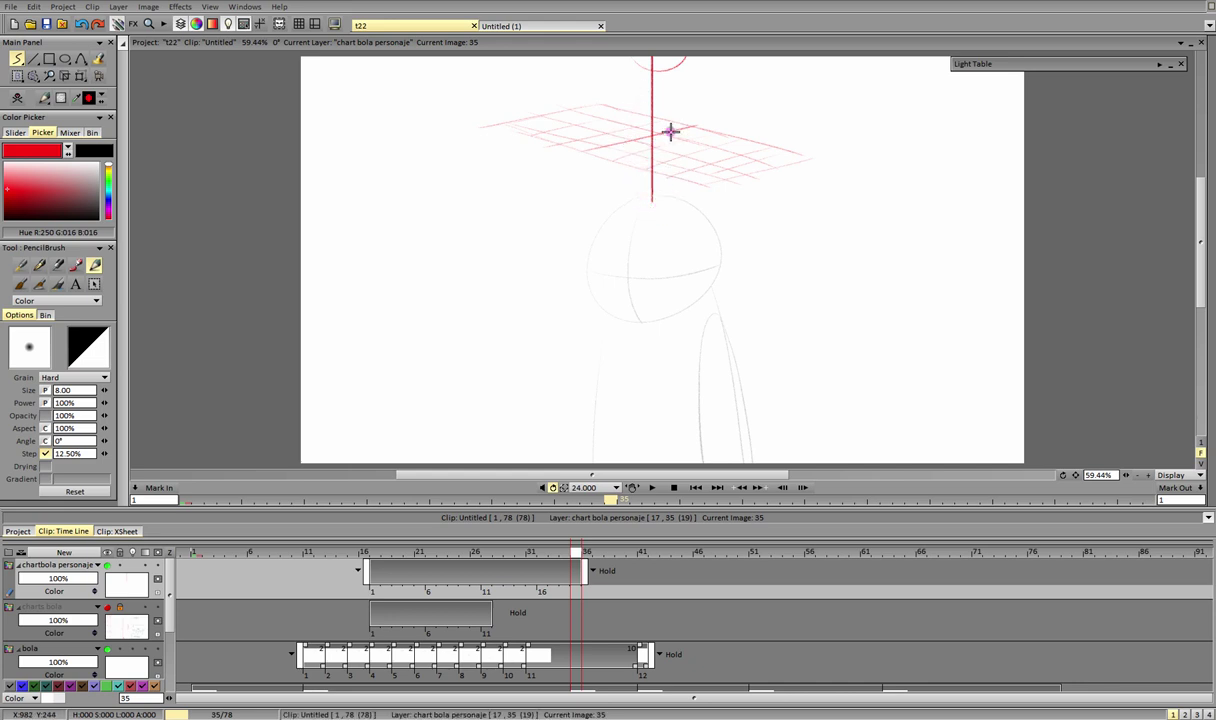
{"action": "key", "text": "ctrl+z"}
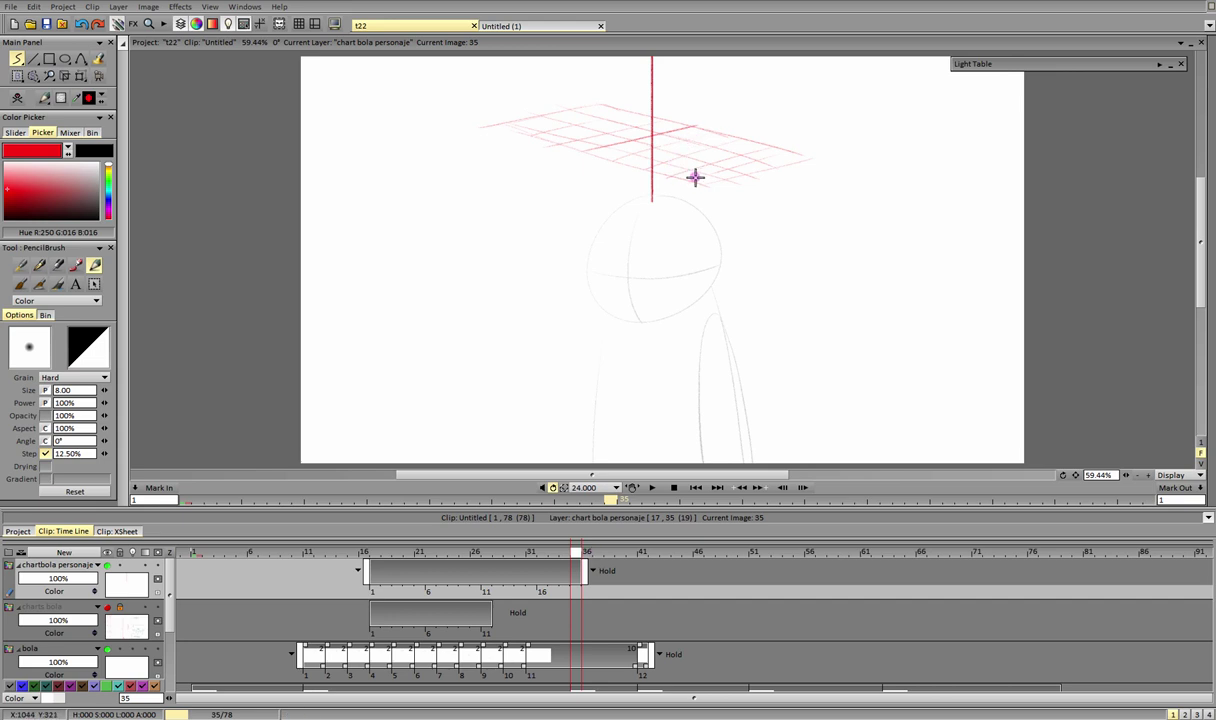
{"action": "mouse_move", "coordinate": [653, 190]}
{"action": "left_mouse_down"}
{"action": "mouse_move", "coordinate": [698, 170]}
{"action": "mouse_move", "coordinate": [663, 120]}
{"action": "mouse_move", "coordinate": [617, 179]}
{"action": "mouse_move", "coordinate": [654, 194]}
{"action": "left_mouse_up"}
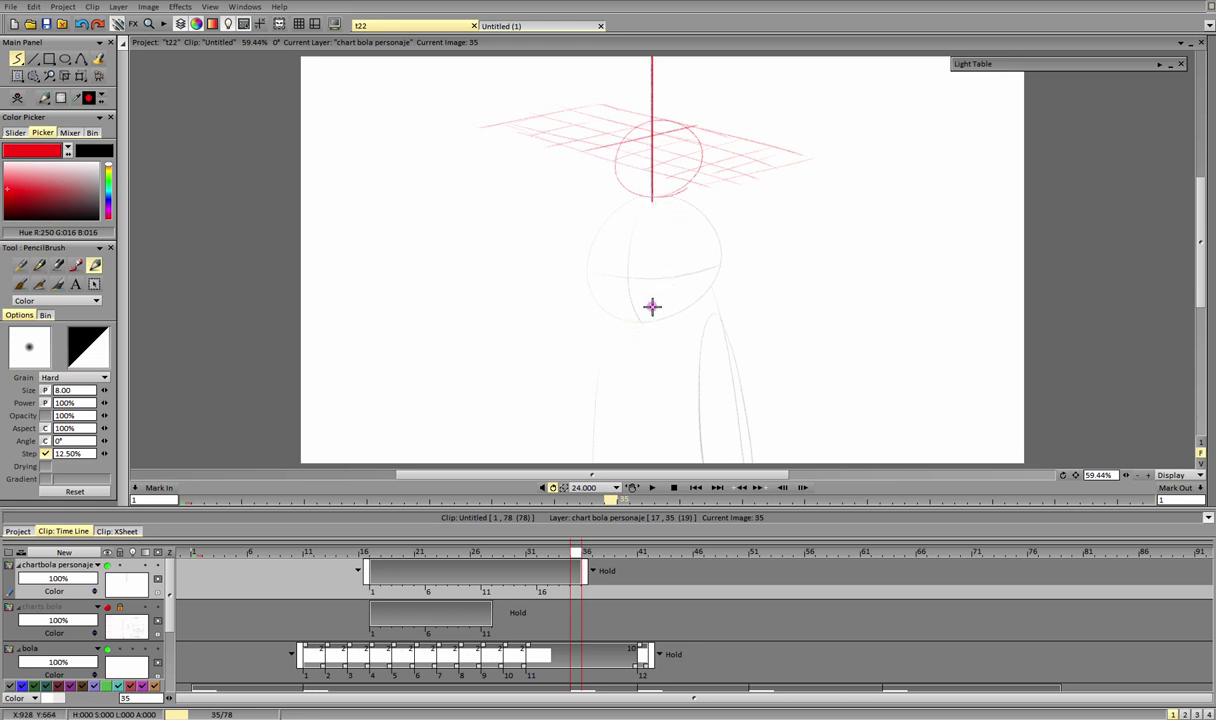
{"action": "key", "text": "ctrl+z"}
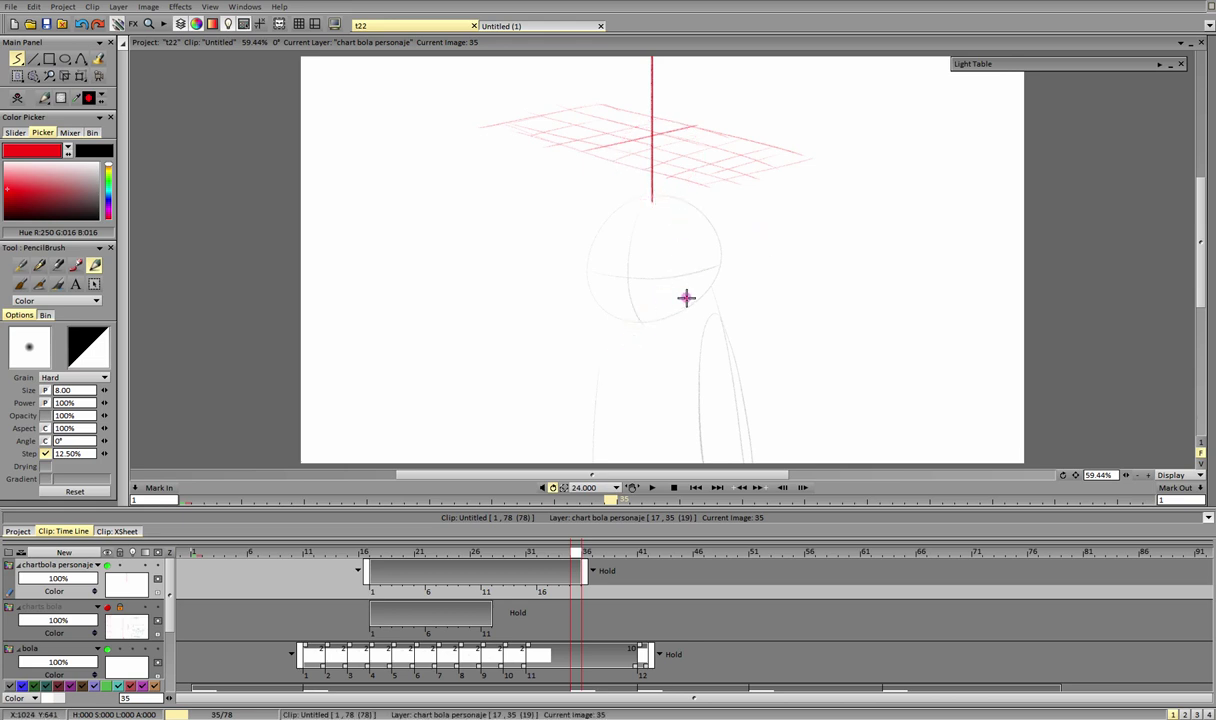
Step: Extend the red path line to the ball's contact point at frame 51, adding an arrowhead, spacing ticks and wavy gap marks
{"action": "left_click_drag", "start_coordinate": [578, 553], "coordinate": [752, 563]}
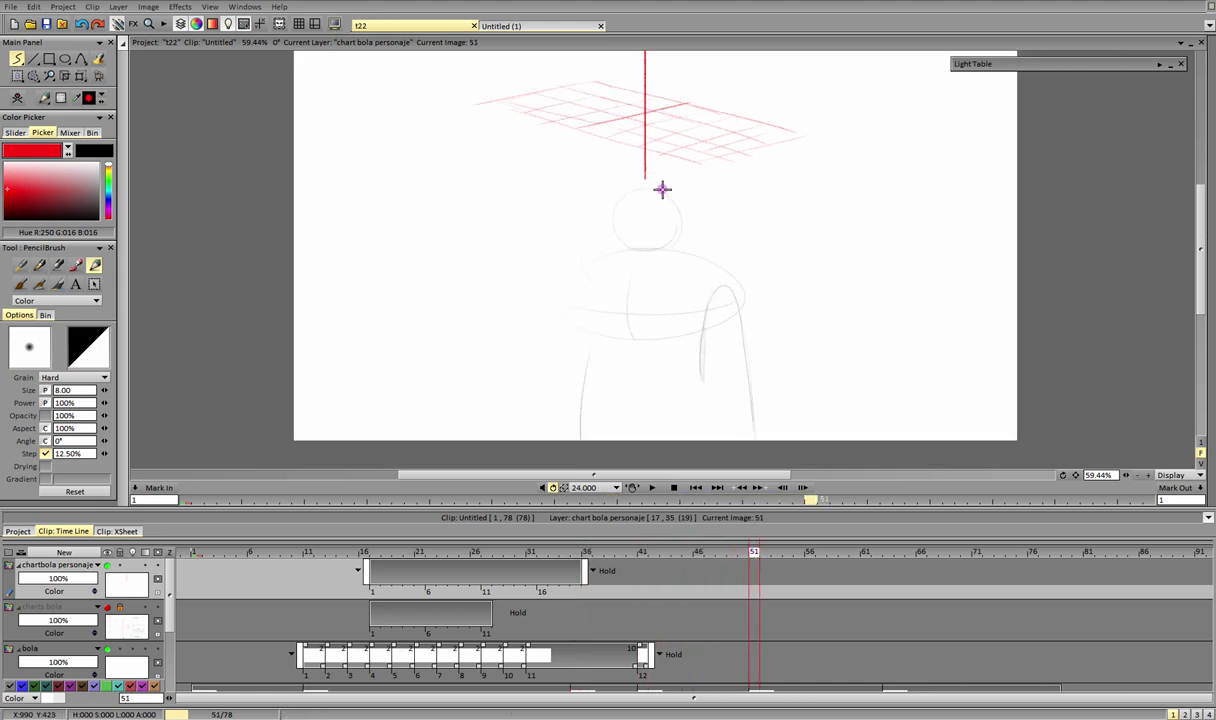
{"action": "mouse_move", "coordinate": [660, 187]}
{"action": "left_mouse_down"}
{"action": "mouse_move", "coordinate": [609, 214]}
{"action": "mouse_move", "coordinate": [675, 230]}
{"action": "mouse_move", "coordinate": [640, 186]}
{"action": "left_mouse_up"}
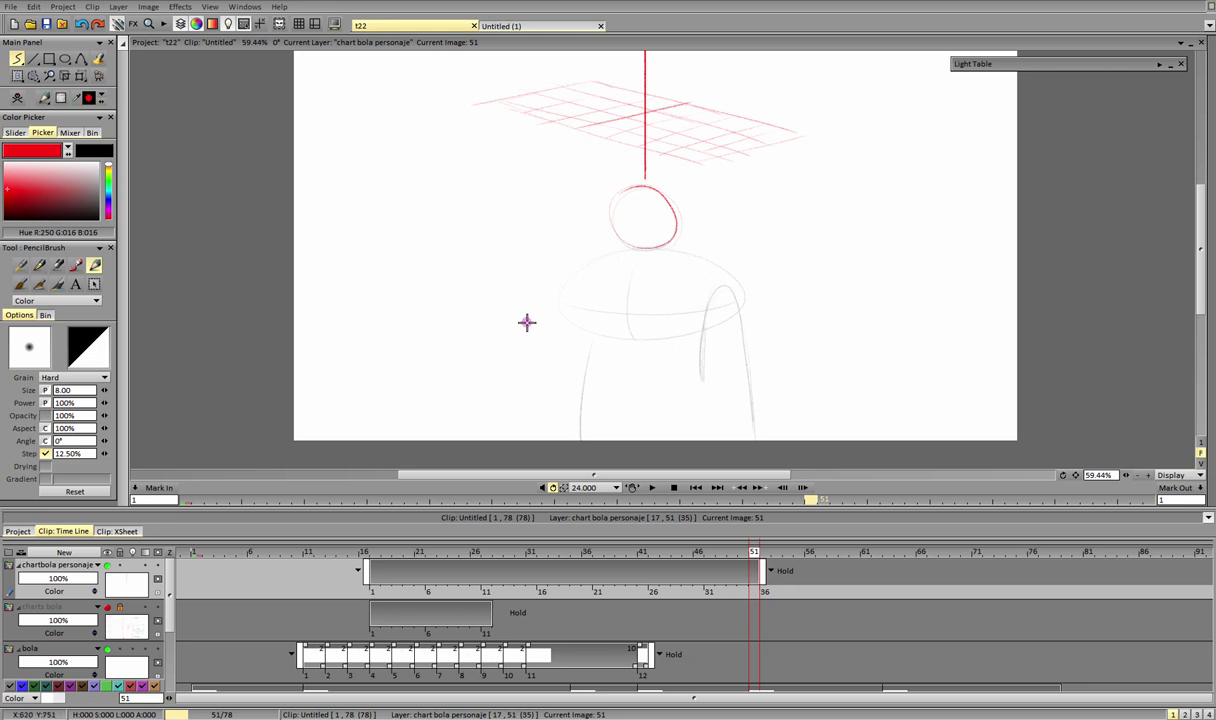
{"action": "key", "text": "ctrl+z"}
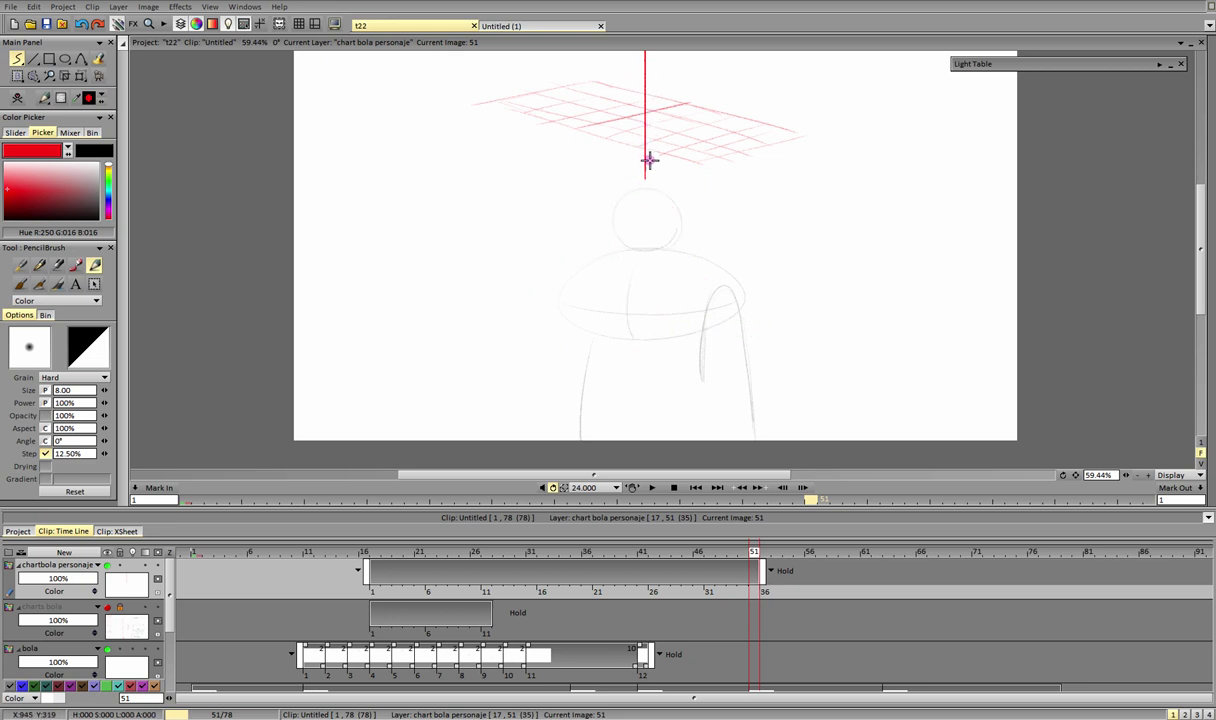
{"action": "left_click_drag", "start_coordinate": [643, 178], "coordinate": [656, 180]}
{"action": "mouse_move", "coordinate": [644, 150]}
{"action": "left_mouse_down"}
{"action": "mouse_move", "coordinate": [649, 249]}
{"action": "mouse_move", "coordinate": [621, 249]}
{"action": "mouse_move", "coordinate": [666, 250]}
{"action": "left_mouse_up"}
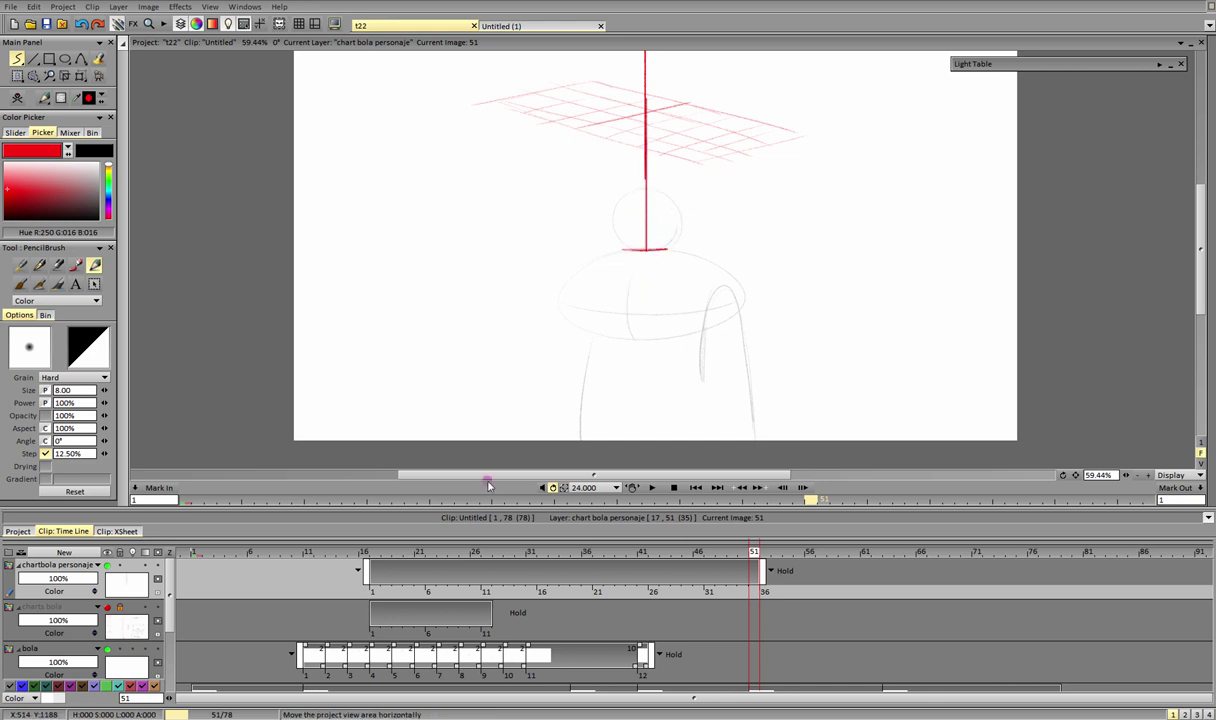
{"action": "key", "text": "ctrl+z"}
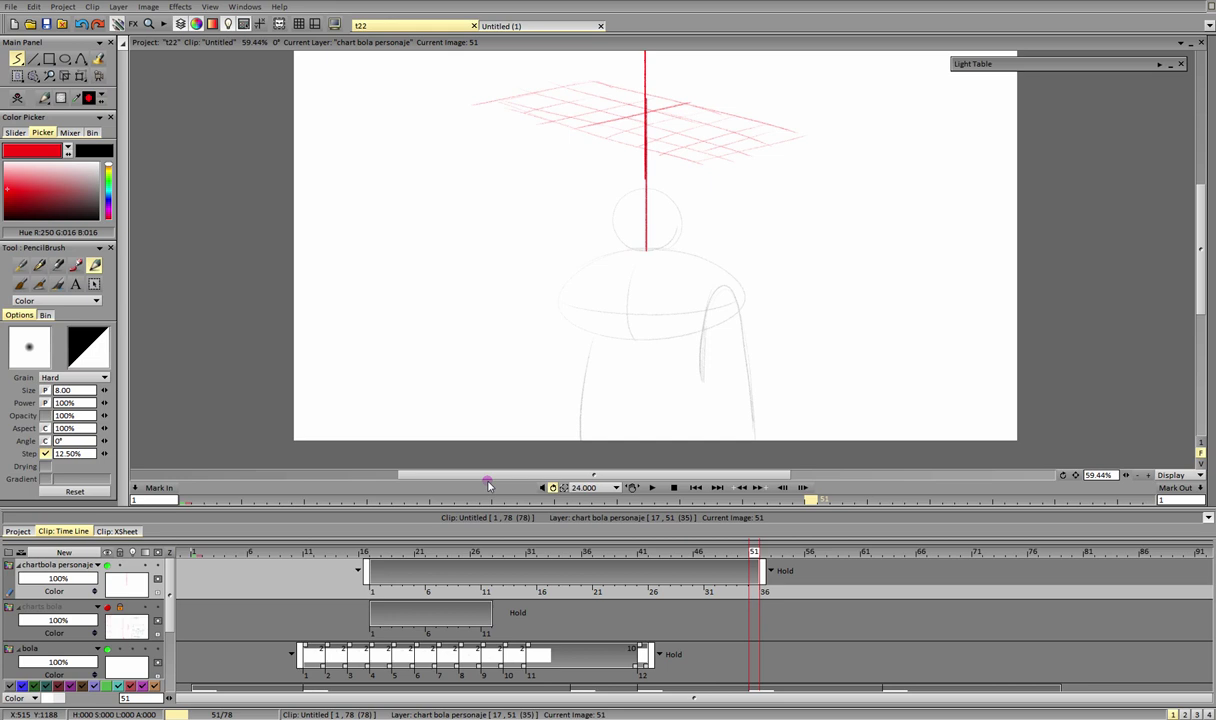
{"action": "mouse_move", "coordinate": [646, 214]}
{"action": "left_mouse_down"}
{"action": "mouse_move", "coordinate": [623, 245]}
{"action": "mouse_move", "coordinate": [626, 186]}
{"action": "mouse_move", "coordinate": [661, 246]}
{"action": "mouse_move", "coordinate": [615, 207]}
{"action": "left_mouse_up"}
{"action": "key", "text": "ctrl+z"}
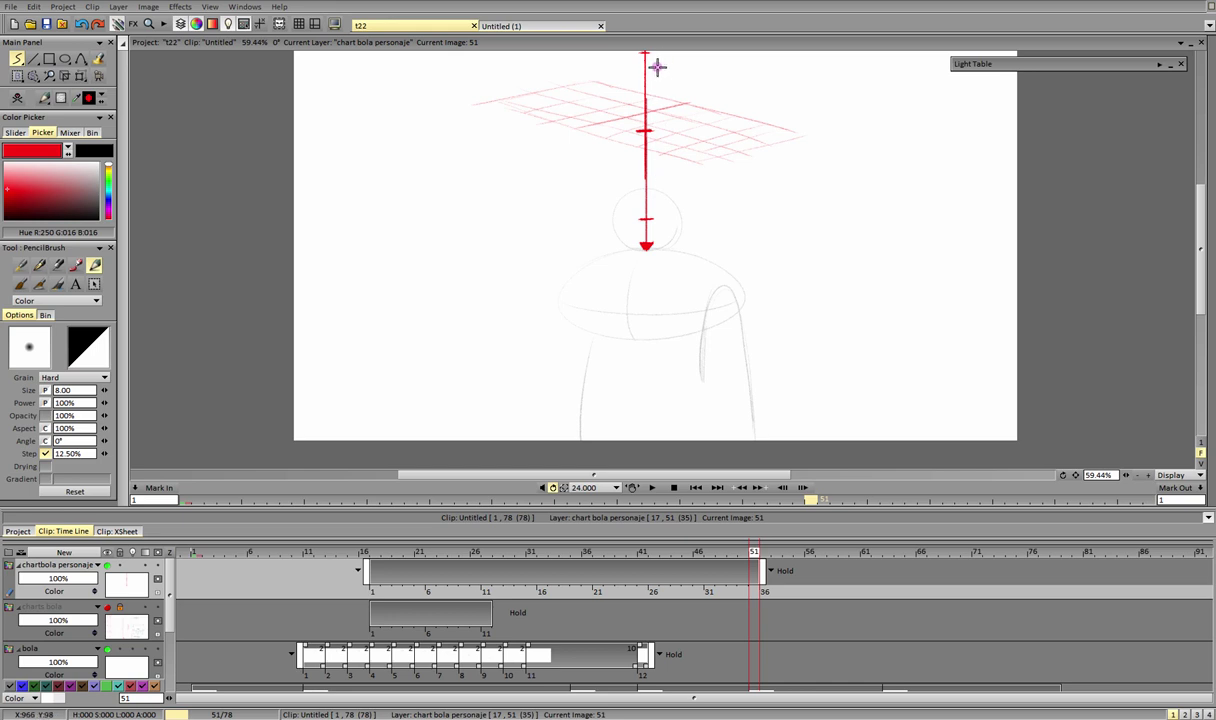
{"action": "left_click_drag", "start_coordinate": [657, 53], "coordinate": [664, 193]}
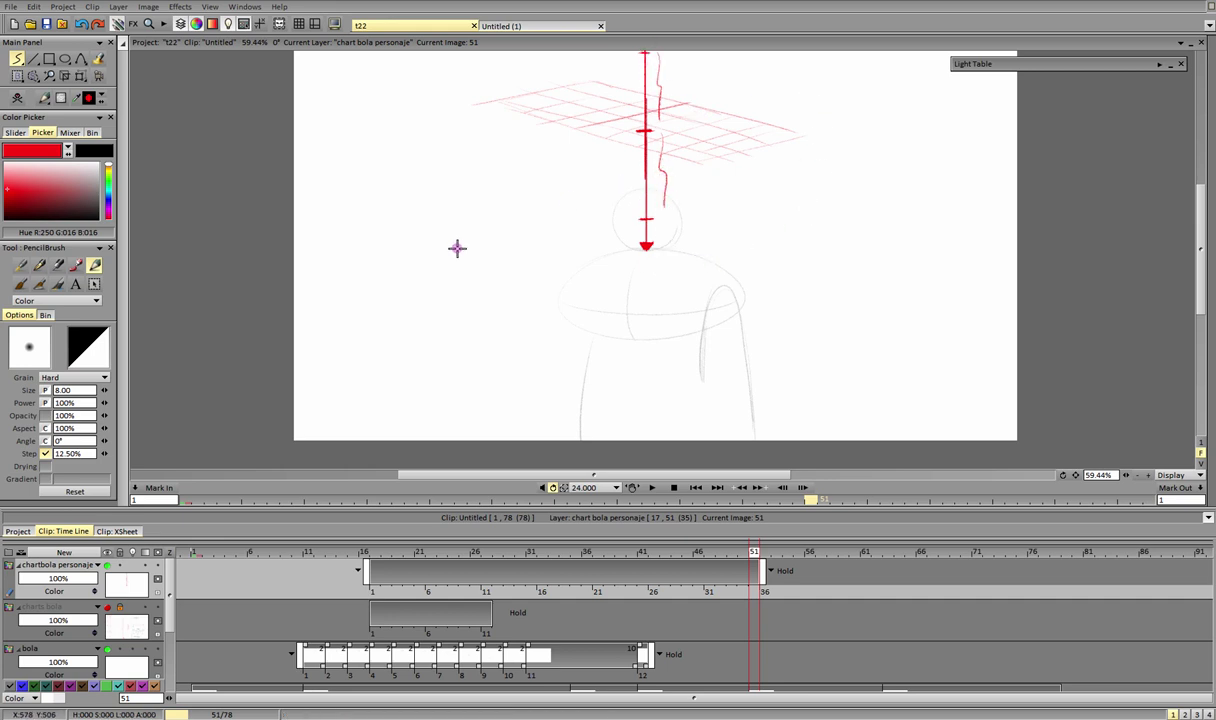
Step: Draw a black timing chart beside the character with marks 1, 3 and 5, bracketed as "2's" and "6 FRAMES"
{"action": "left_click_drag", "start_coordinate": [86, 204], "coordinate": [103, 223]}
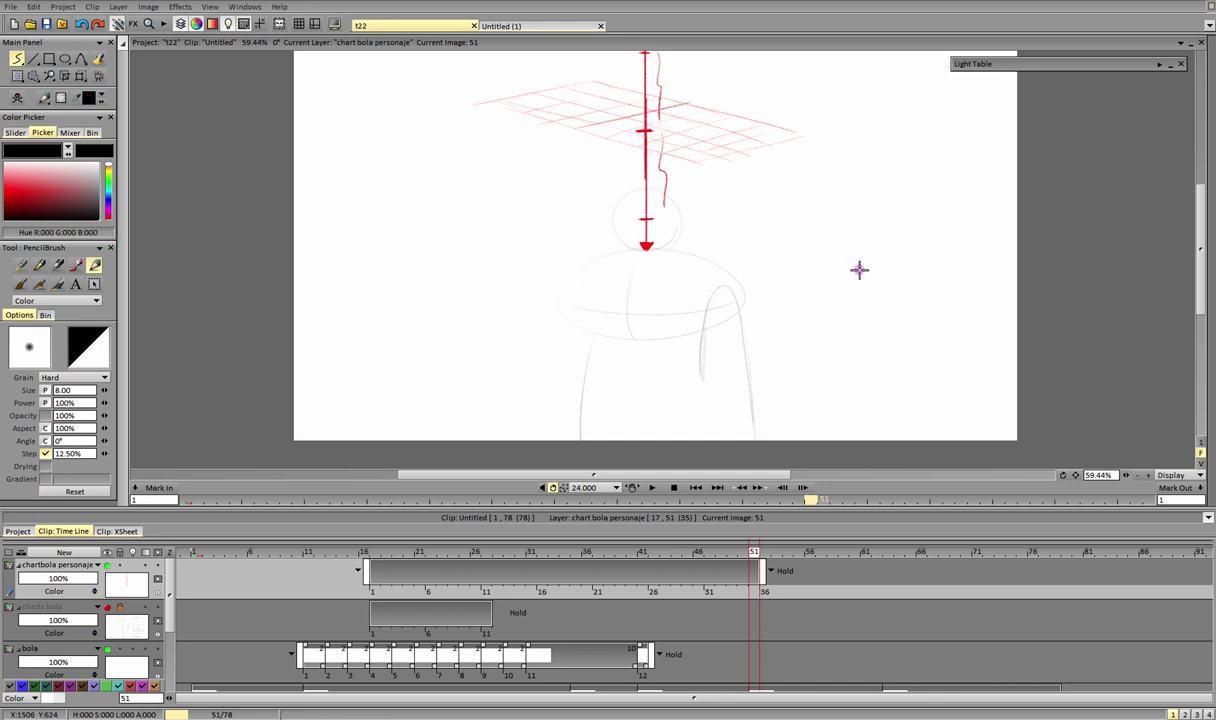
{"action": "left_click_drag", "start_coordinate": [847, 252], "coordinate": [972, 264]}
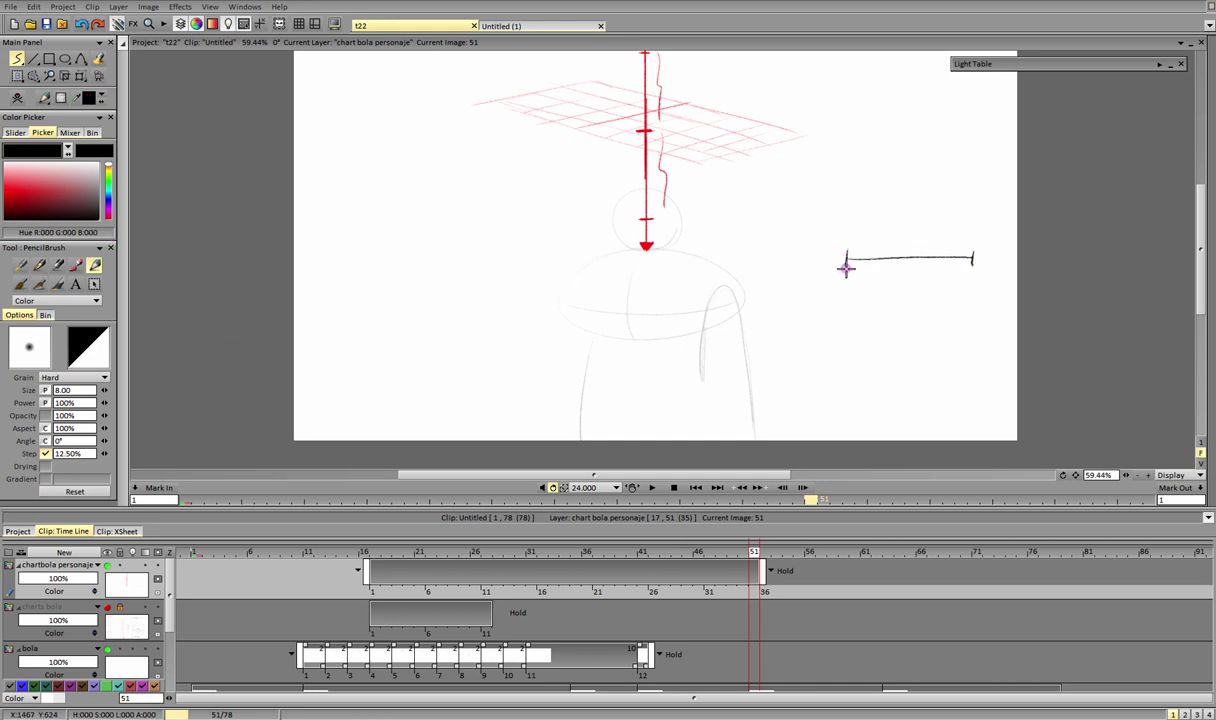
{"action": "left_click_drag", "start_coordinate": [844, 274], "coordinate": [857, 288]}
{"action": "mouse_move", "coordinate": [908, 242]}
{"action": "left_mouse_down"}
{"action": "mouse_move", "coordinate": [903, 295]}
{"action": "mouse_move", "coordinate": [978, 286]}
{"action": "left_mouse_up"}
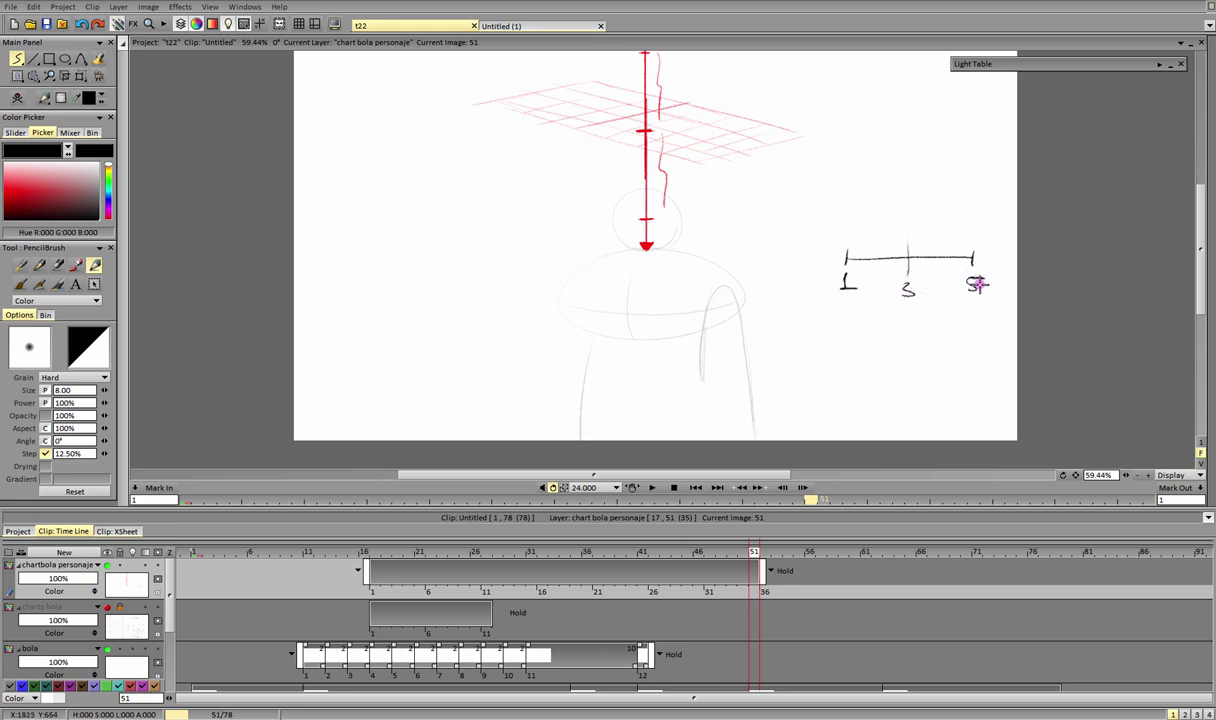
{"action": "left_click_drag", "start_coordinate": [848, 320], "coordinate": [976, 318]}
{"action": "mouse_move", "coordinate": [896, 345]}
{"action": "left_mouse_down"}
{"action": "mouse_move", "coordinate": [939, 350]}
{"action": "mouse_move", "coordinate": [893, 373]}
{"action": "mouse_move", "coordinate": [912, 336]}
{"action": "left_mouse_up"}
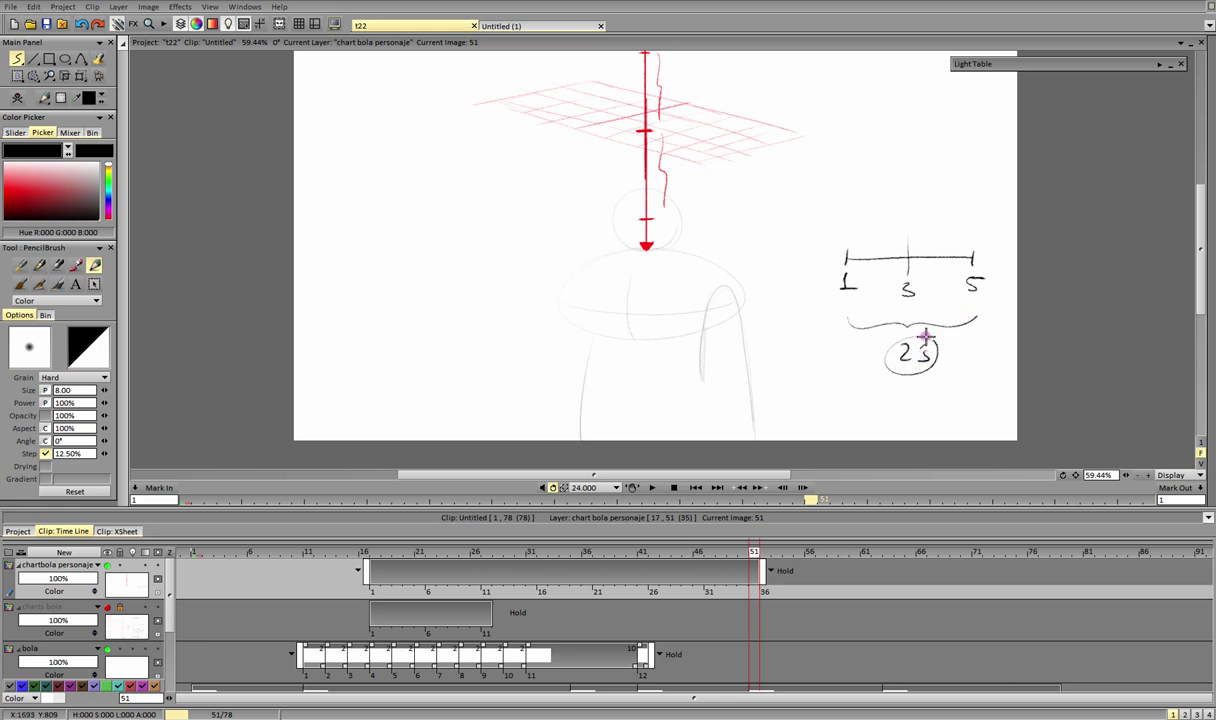
{"action": "mouse_move", "coordinate": [887, 377]}
{"action": "left_mouse_down"}
{"action": "mouse_move", "coordinate": [891, 393]}
{"action": "mouse_move", "coordinate": [947, 395]}
{"action": "left_mouse_up"}
{"action": "left_click_drag", "start_coordinate": [956, 384], "coordinate": [952, 396]}
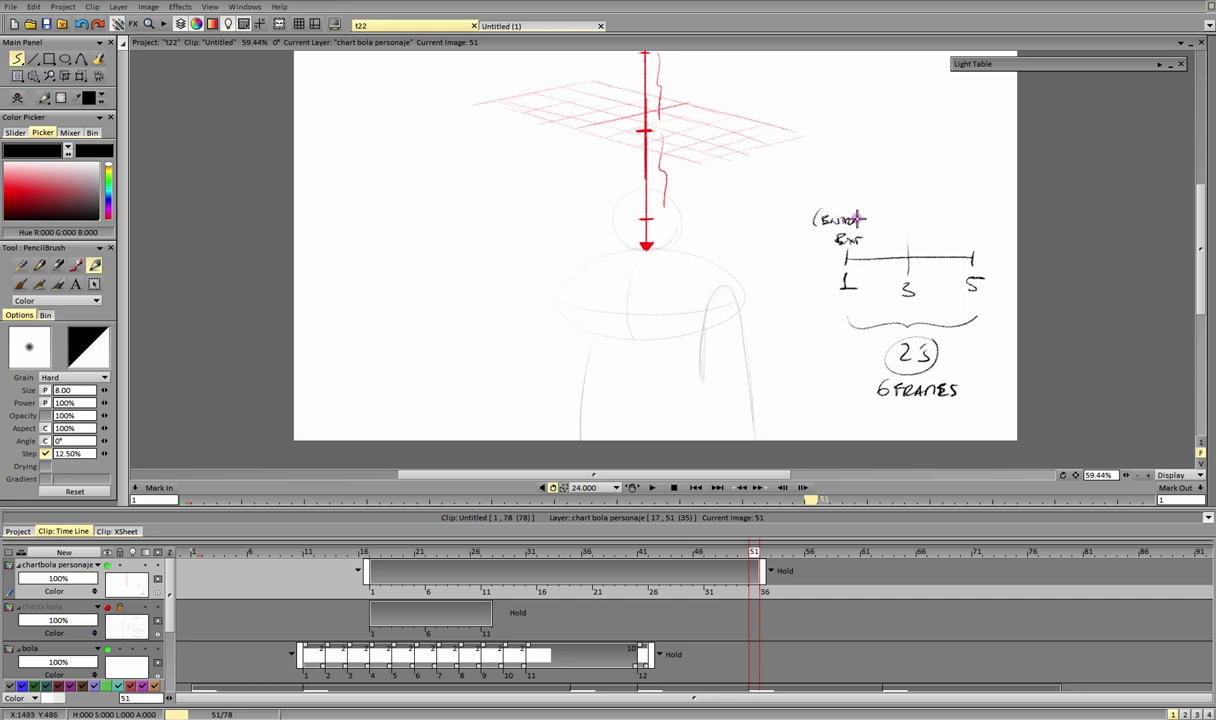
Step: Label the timing chart's extremes "(ENTRA) EXT" and "(CONTACT) EXT", and its midpoint "PPDI"
{"action": "left_click_drag", "start_coordinate": [856, 220], "coordinate": [862, 213]}
{"action": "left_click_drag", "start_coordinate": [866, 212], "coordinate": [868, 227]}
{"action": "left_click_drag", "start_coordinate": [984, 238], "coordinate": [995, 238]}
{"action": "left_click_drag", "start_coordinate": [989, 238], "coordinate": [989, 248]}
{"action": "left_click_drag", "start_coordinate": [960, 204], "coordinate": [958, 222]}
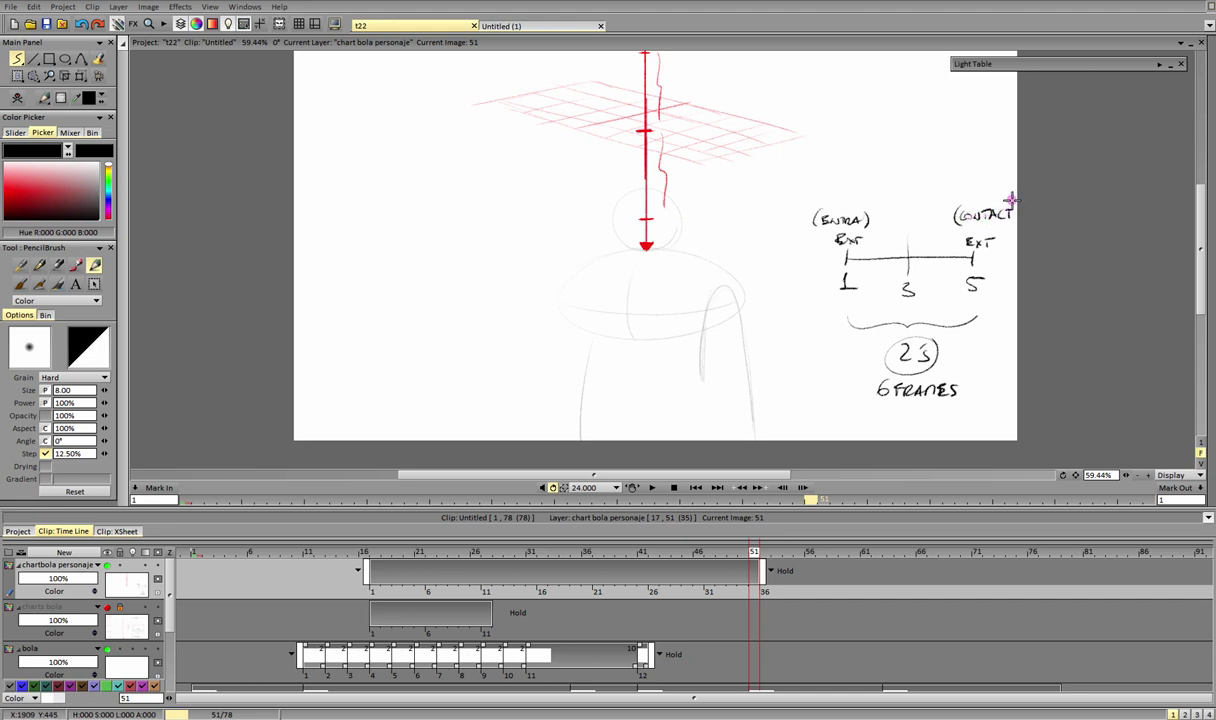
{"action": "left_click_drag", "start_coordinate": [1011, 205], "coordinate": [1012, 224]}
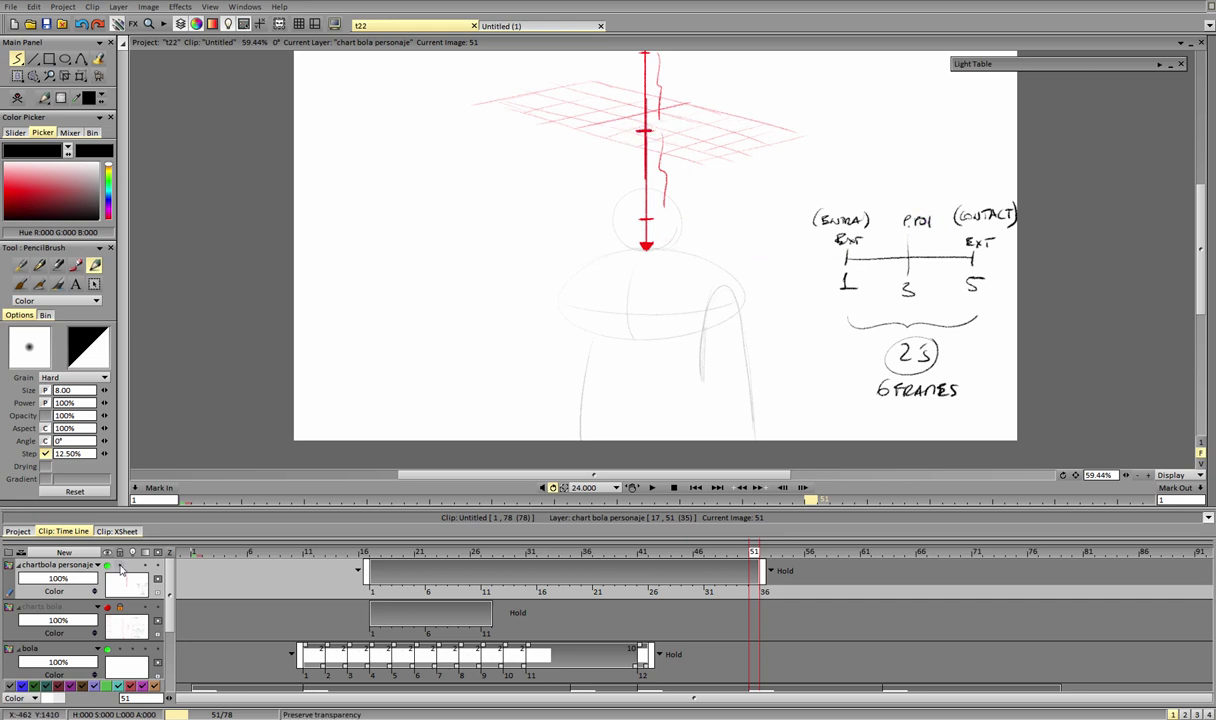
Step: Lock the chart bola personaje layer and draw the ball at its contact position above the squashed character at frame 51 on the bola layer
{"action": "left_click", "coordinate": [75, 651]}
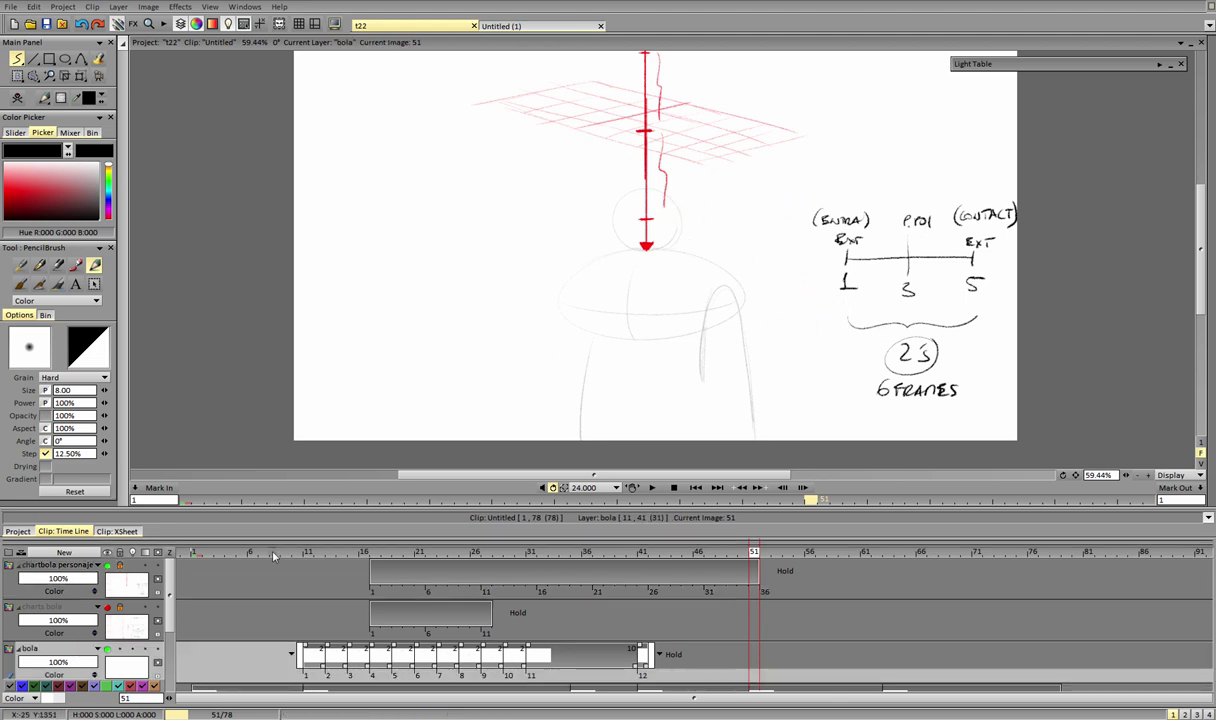
{"action": "scroll", "coordinate": [168, 610], "scroll_direction": "down", "scroll_amount": 2}
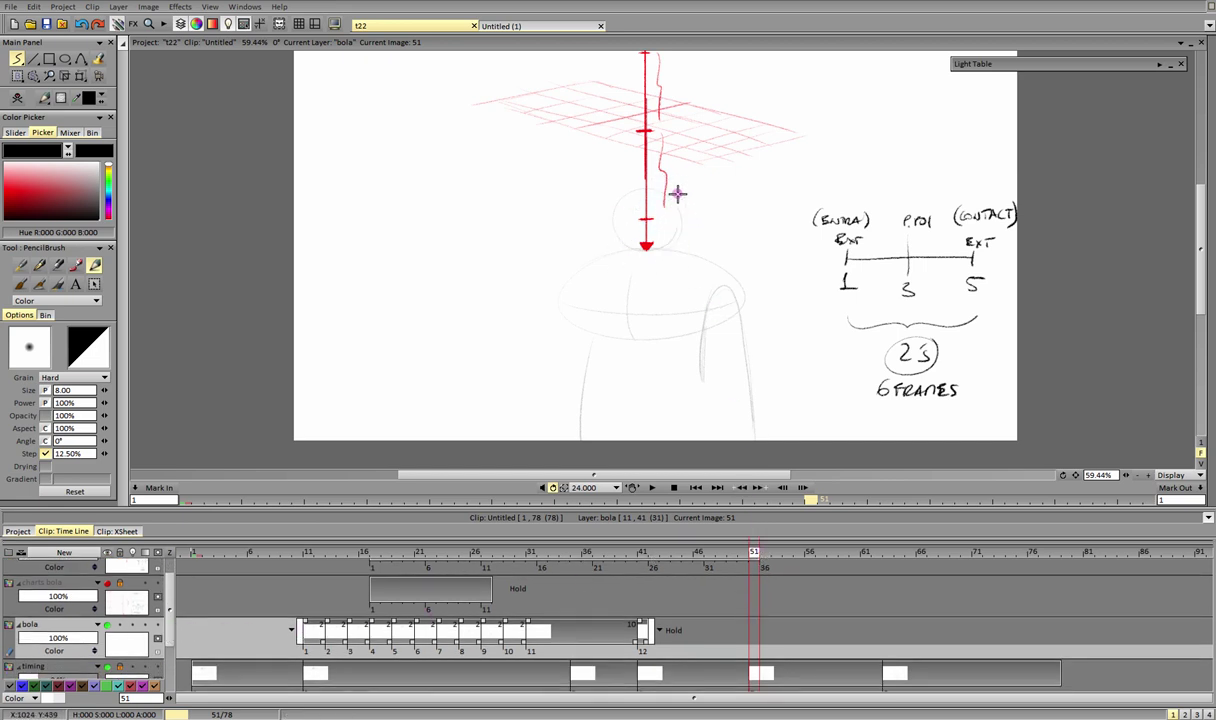
{"action": "mouse_move", "coordinate": [680, 212]}
{"action": "left_mouse_down"}
{"action": "mouse_move", "coordinate": [662, 190]}
{"action": "mouse_move", "coordinate": [630, 186]}
{"action": "left_mouse_up"}
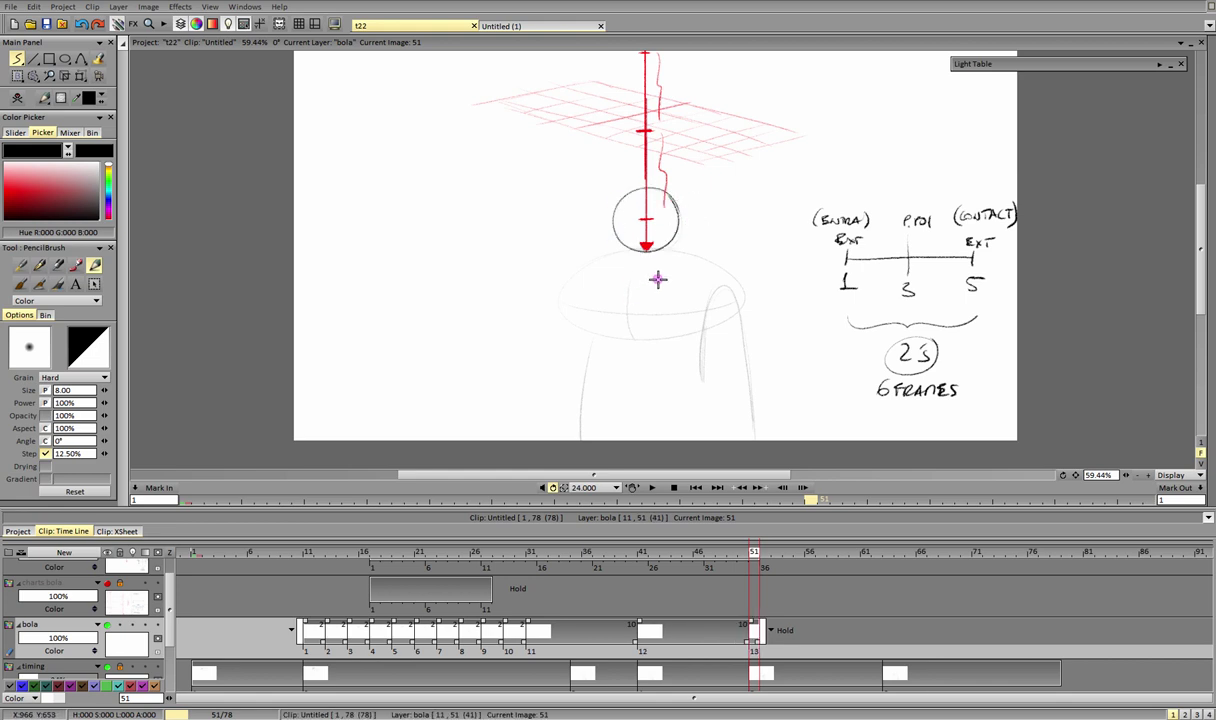
{"action": "mouse_move", "coordinate": [473, 555]}
{"action": "left_mouse_down"}
{"action": "mouse_move", "coordinate": [453, 558]}
{"action": "mouse_move", "coordinate": [496, 563]}
{"action": "mouse_move", "coordinate": [469, 556]}
{"action": "left_mouse_up"}
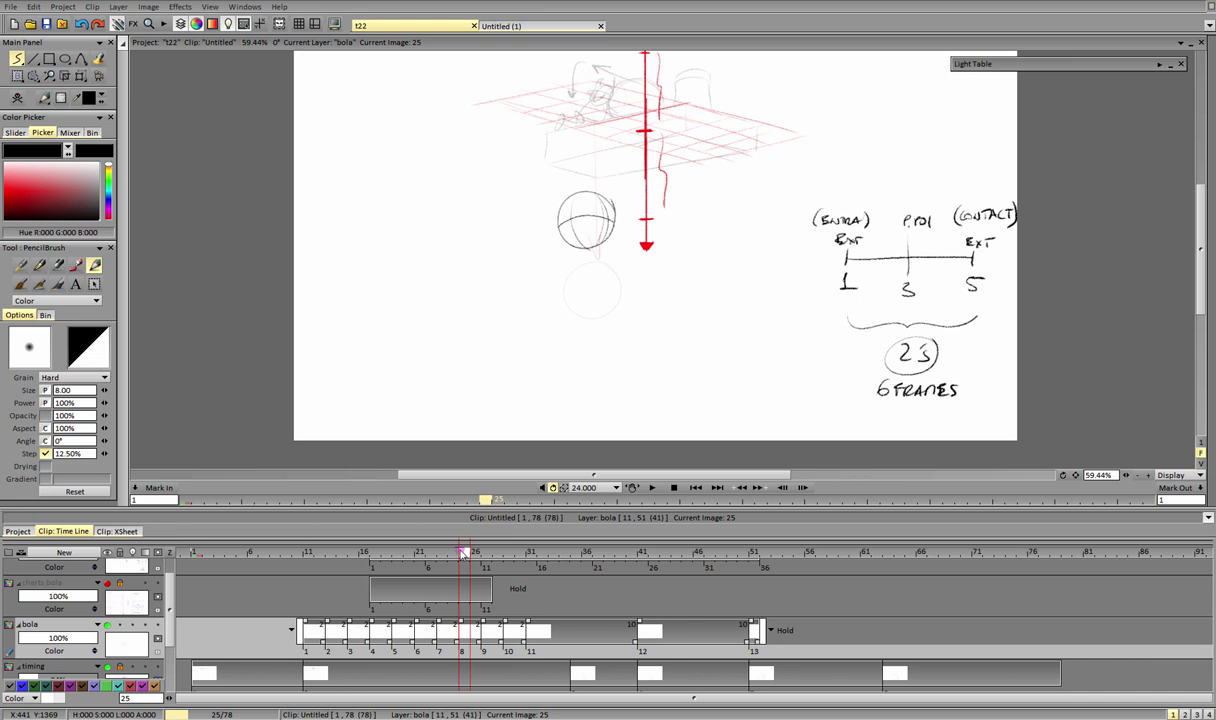
{"action": "left_click_drag", "start_coordinate": [463, 553], "coordinate": [753, 553]}
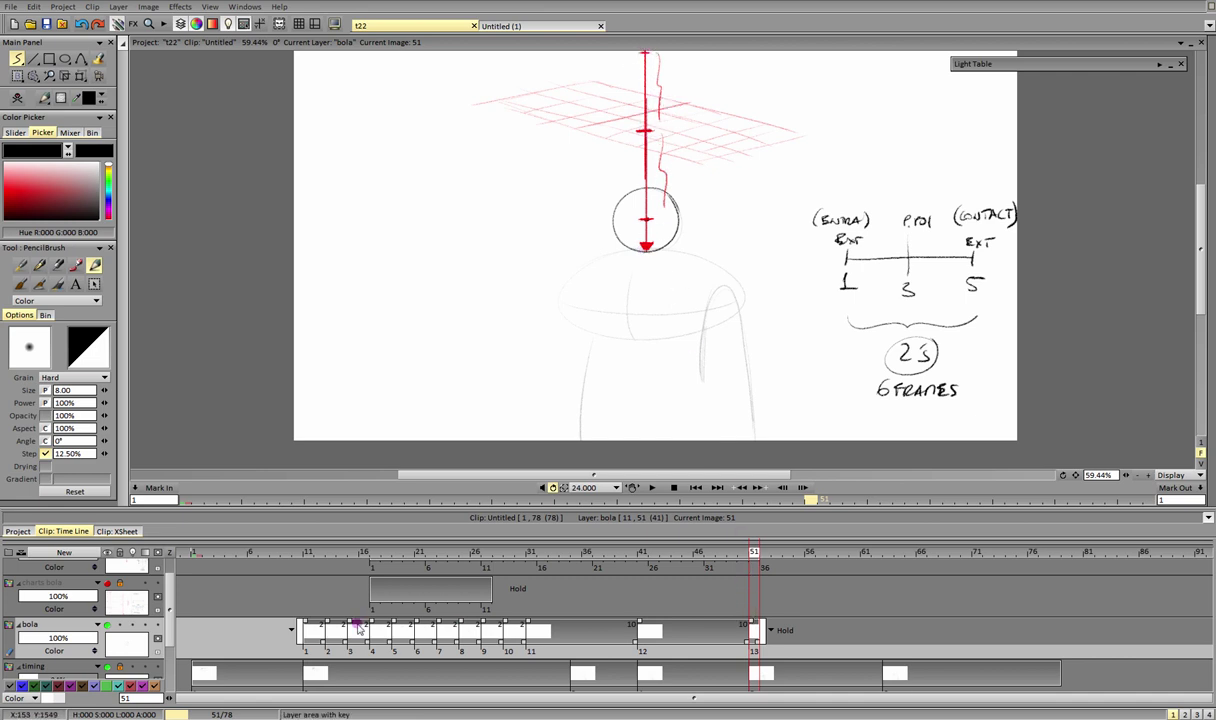
Step: Copy the ball drawing at frame 51 on the bola layer
{"action": "left_click_drag", "start_coordinate": [169, 552], "coordinate": [235, 564]}
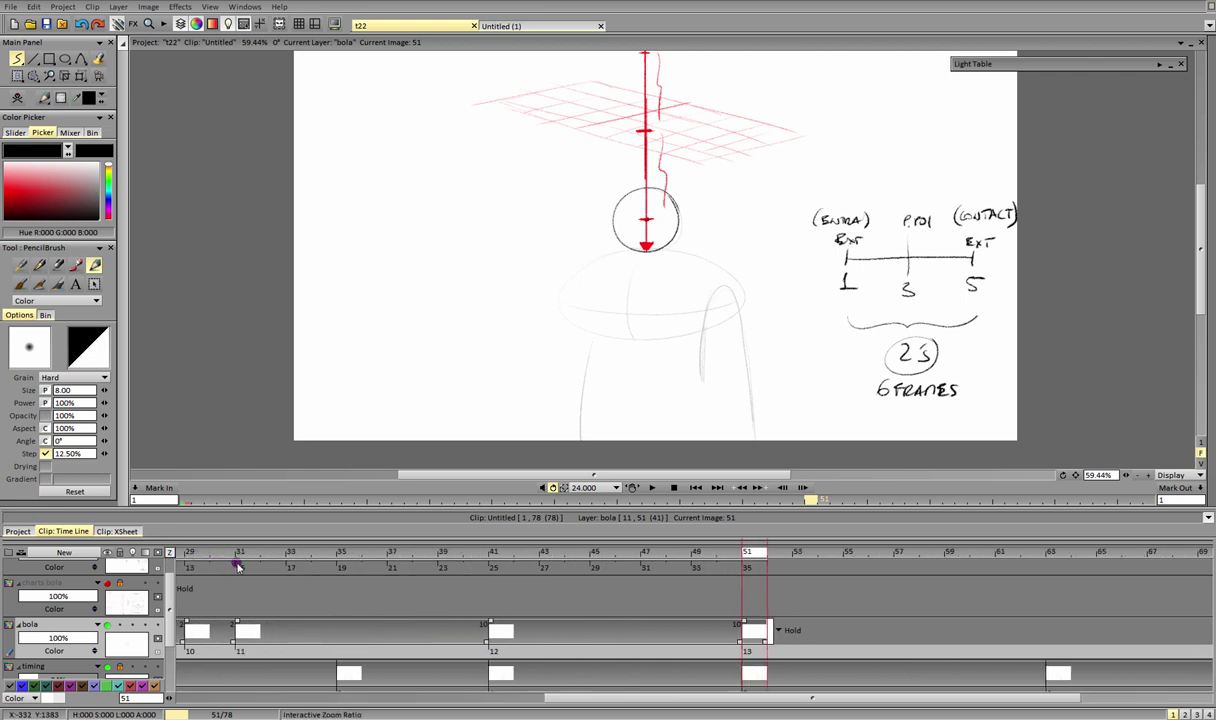
{"action": "left_click", "coordinate": [756, 640]}
{"action": "key", "text": "Right"}
{"action": "left_click", "coordinate": [757, 658]}
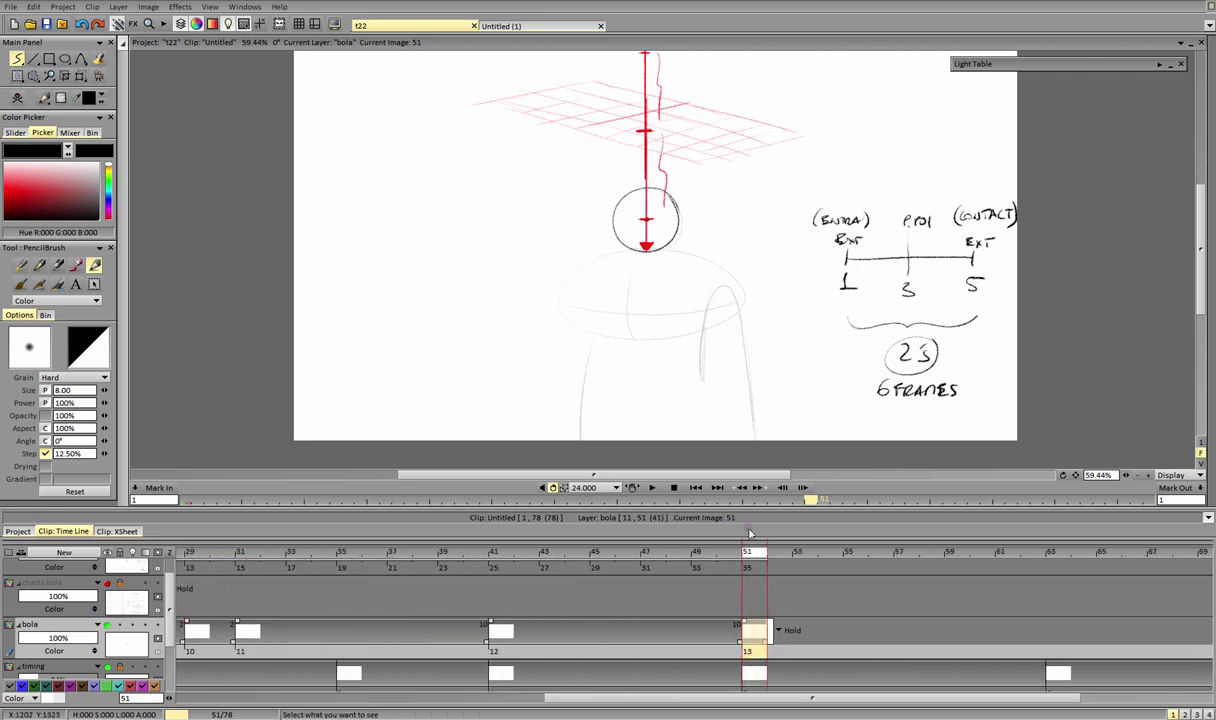
{"action": "right_click", "coordinate": [757, 652]}
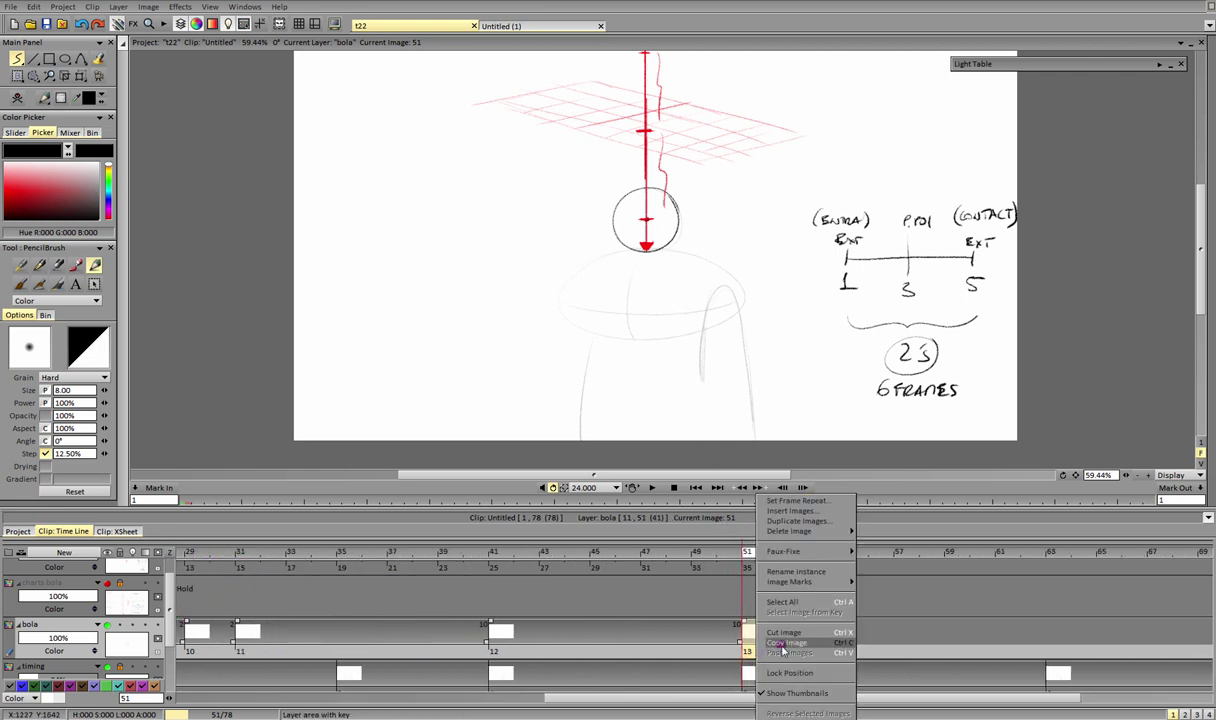
{"action": "left_click", "coordinate": [781, 648]}
Step: Paste the copied ball drawing as a new image at frame 49 on the bola layer
{"action": "left_click", "coordinate": [752, 550]}
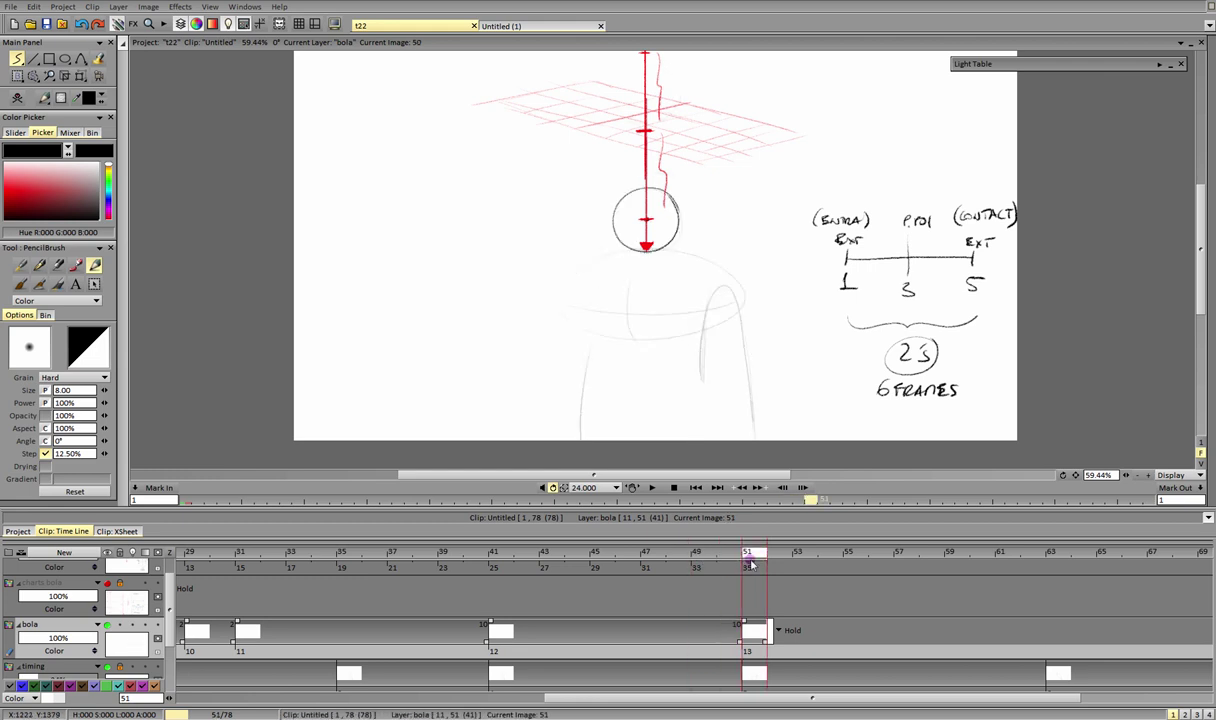
{"action": "left_click", "coordinate": [723, 651]}
{"action": "left_click", "coordinate": [698, 655]}
{"action": "left_click", "coordinate": [722, 653]}
{"action": "left_click", "coordinate": [748, 653]}
{"action": "left_click_drag", "start_coordinate": [736, 655], "coordinate": [707, 660]}
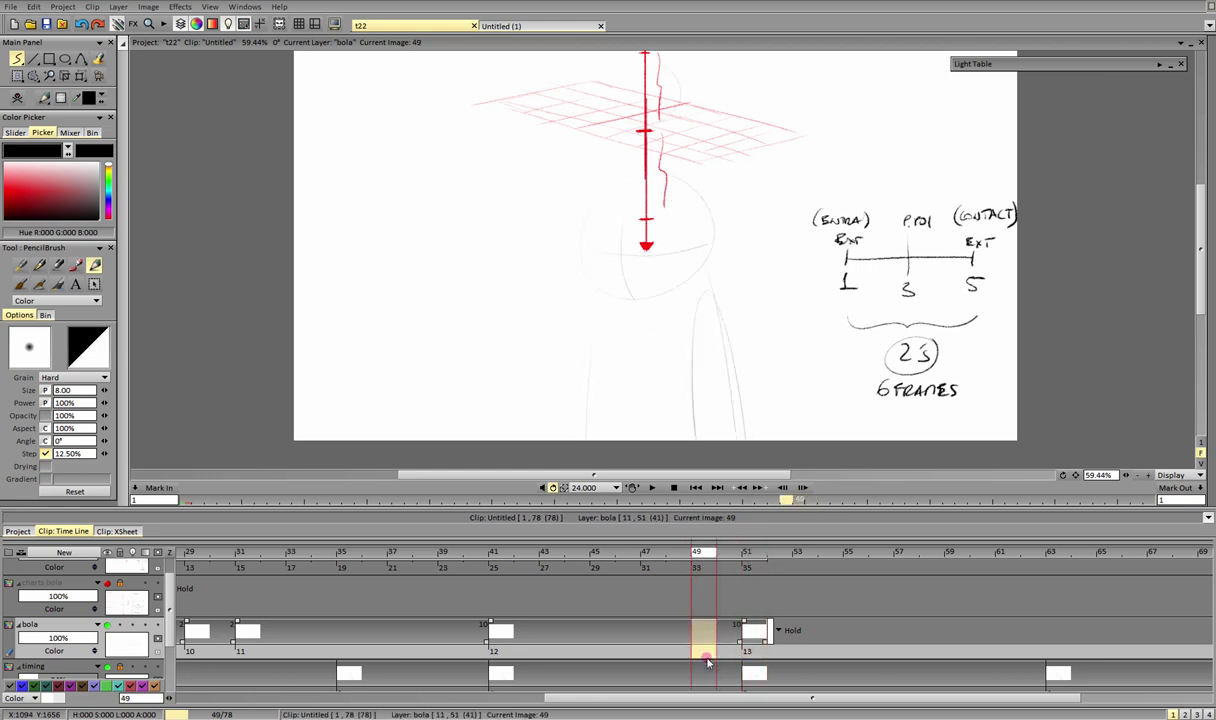
{"action": "left_click", "coordinate": [747, 654]}
{"action": "left_click", "coordinate": [703, 656]}
{"action": "right_click", "coordinate": [702, 645]}
{"action": "left_click", "coordinate": [735, 636]}
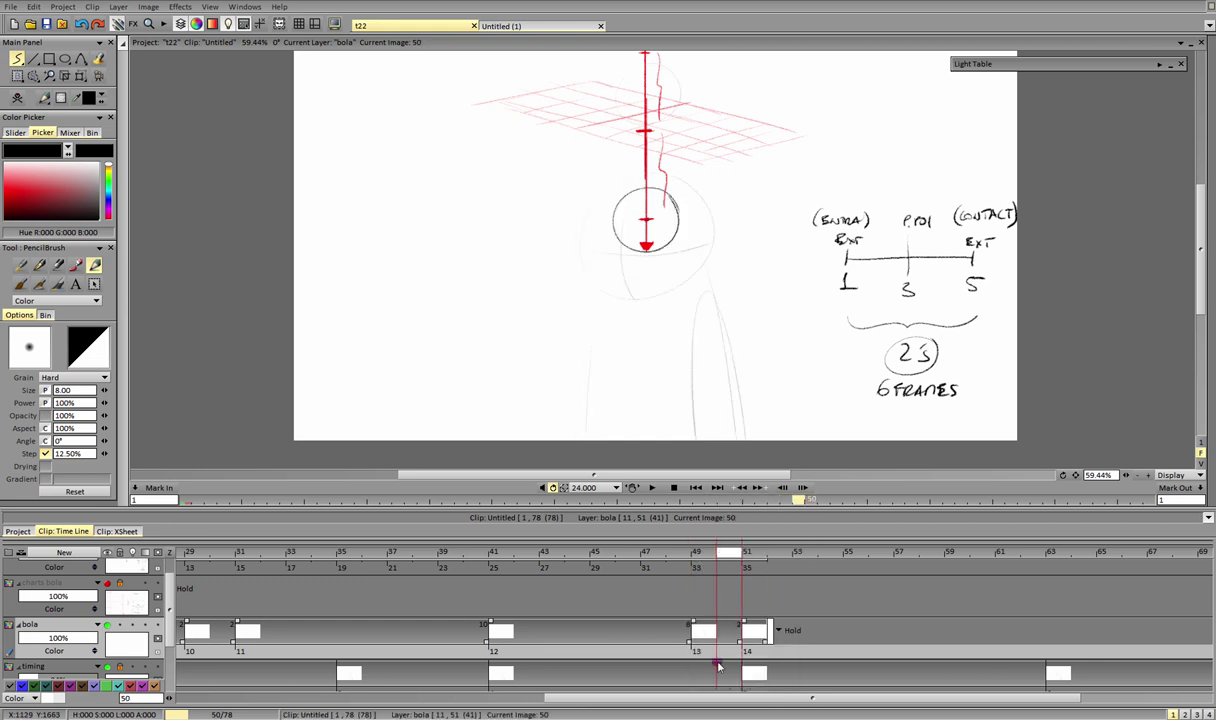
Step: Transform the frame 49 ball with a vertical panning of -235, onto the path's next tick up, and return to freehand drawing
{"action": "left_click", "coordinate": [697, 553]}
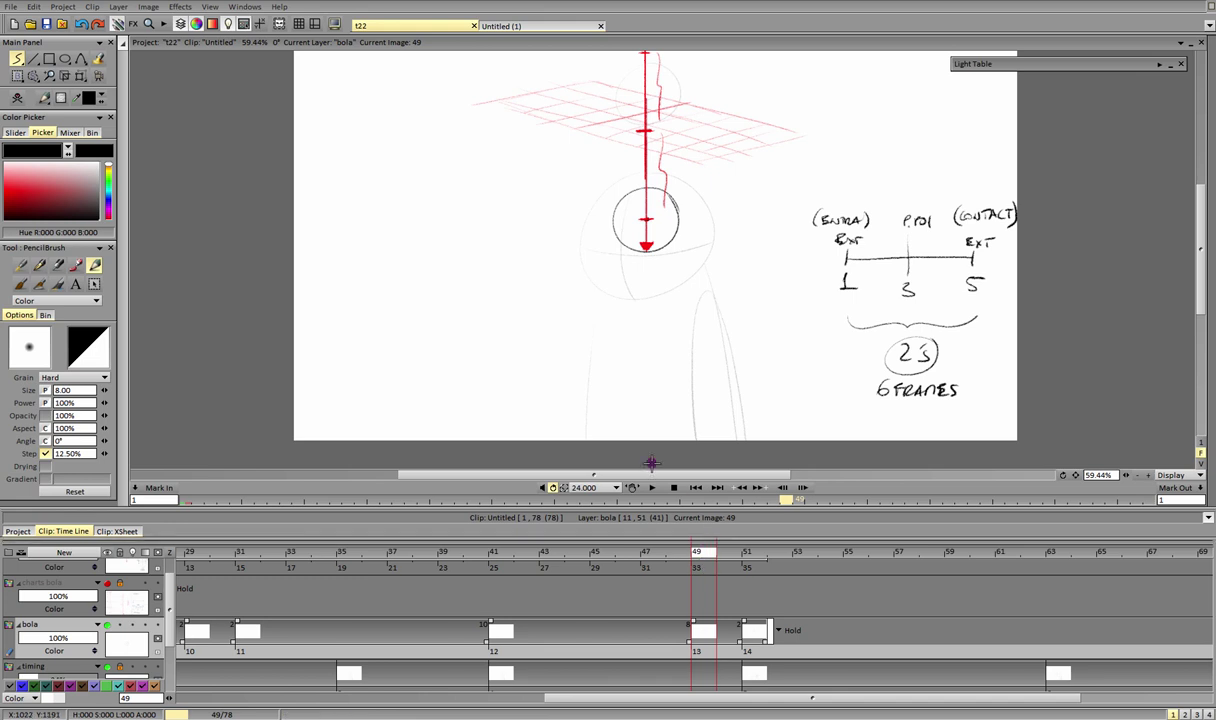
{"action": "left_click", "coordinate": [80, 76]}
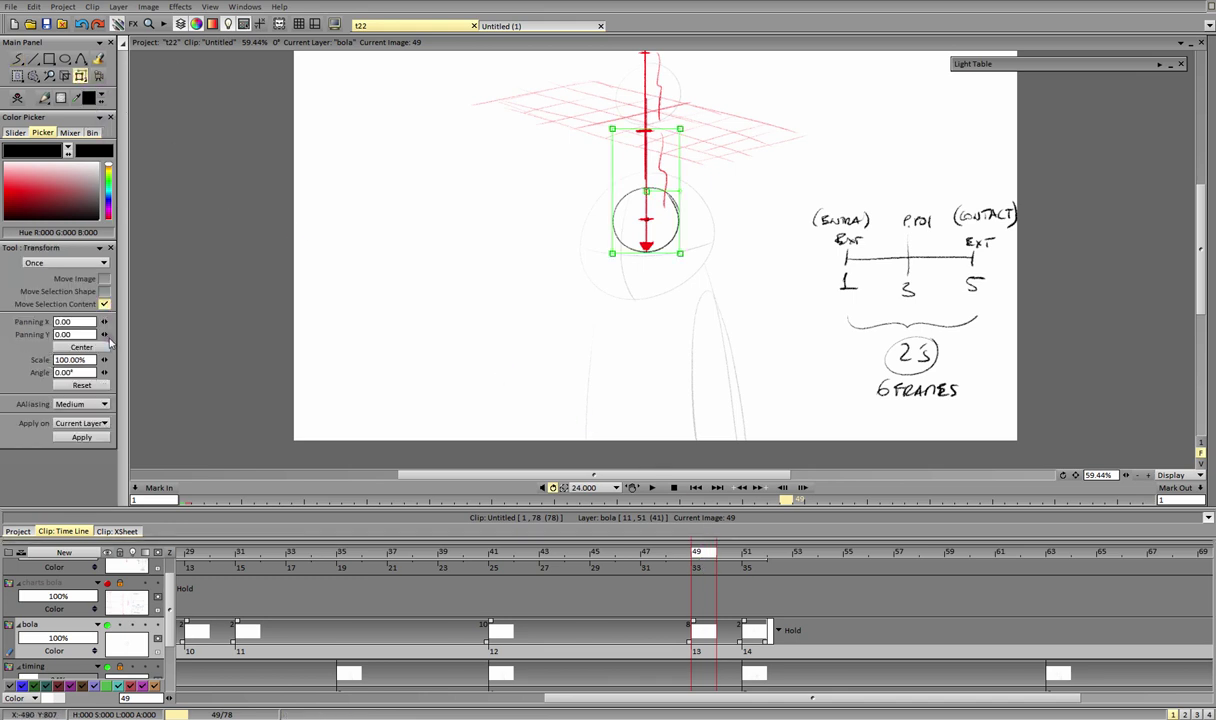
{"action": "left_click_drag", "start_coordinate": [106, 336], "coordinate": [101, 337]}
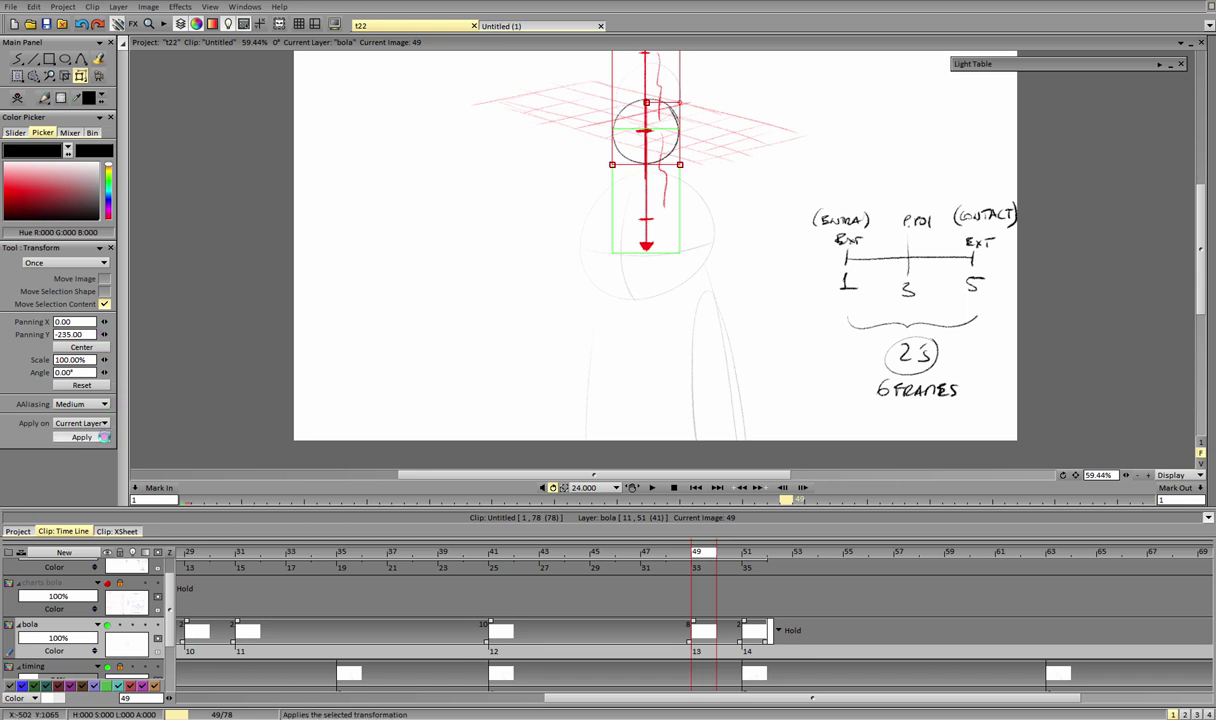
{"action": "left_click", "coordinate": [100, 385]}
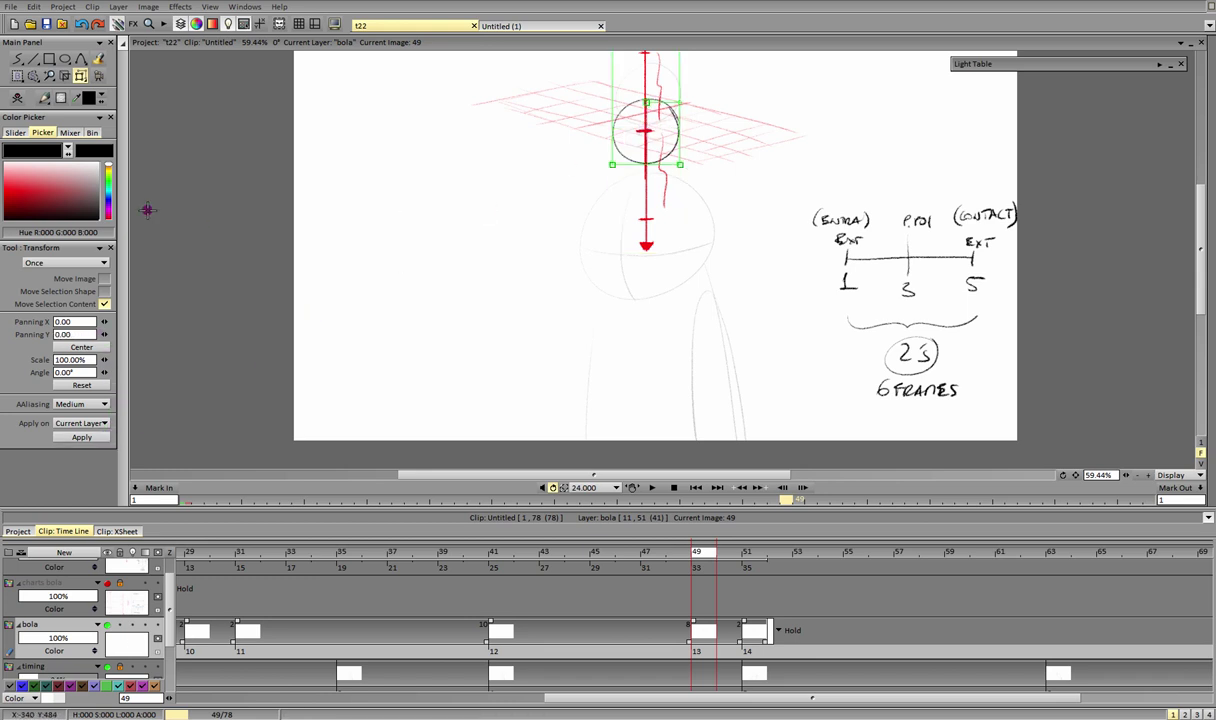
{"action": "left_click", "coordinate": [17, 58]}
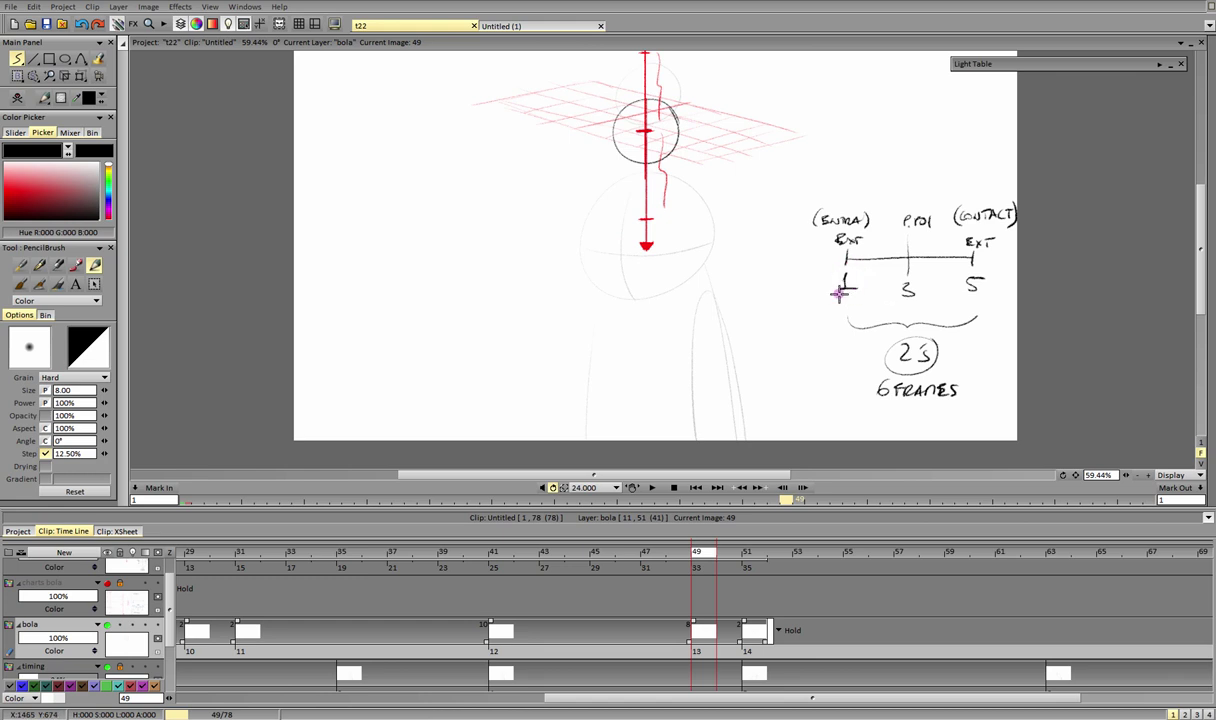
Step: Paste the copied contact ball as a new image at frame 47 on the bola layer
{"action": "left_click", "coordinate": [650, 552]}
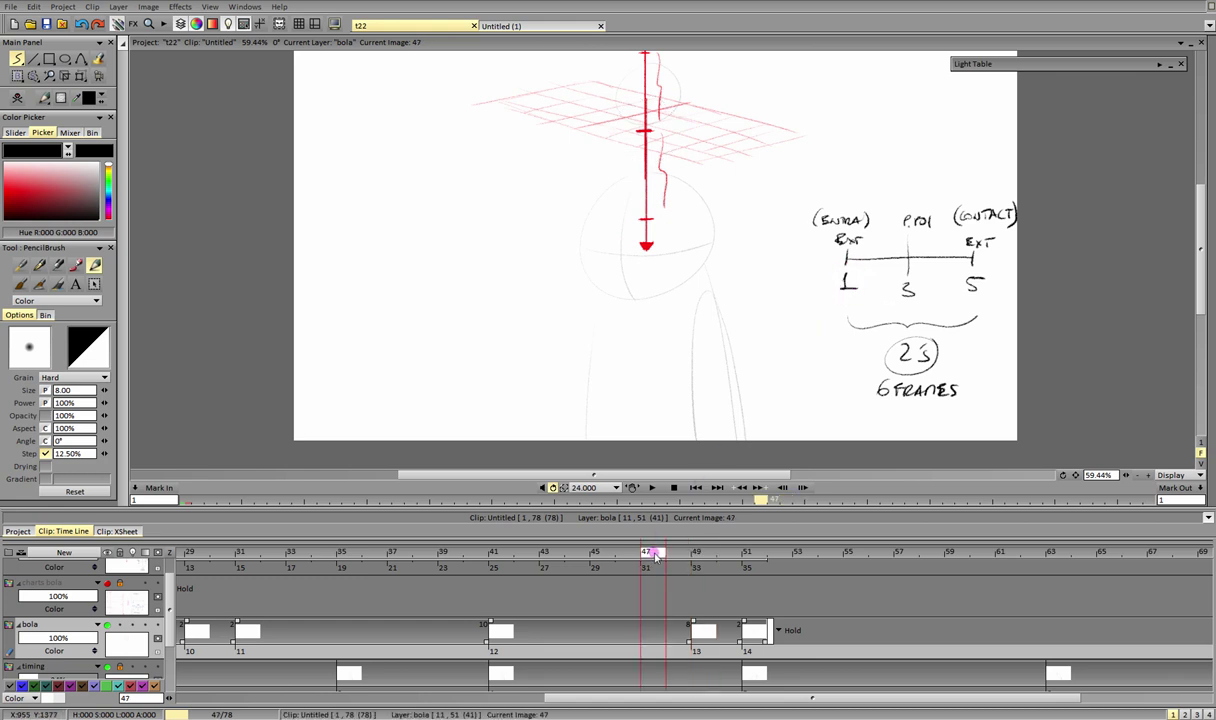
{"action": "left_click", "coordinate": [653, 655]}
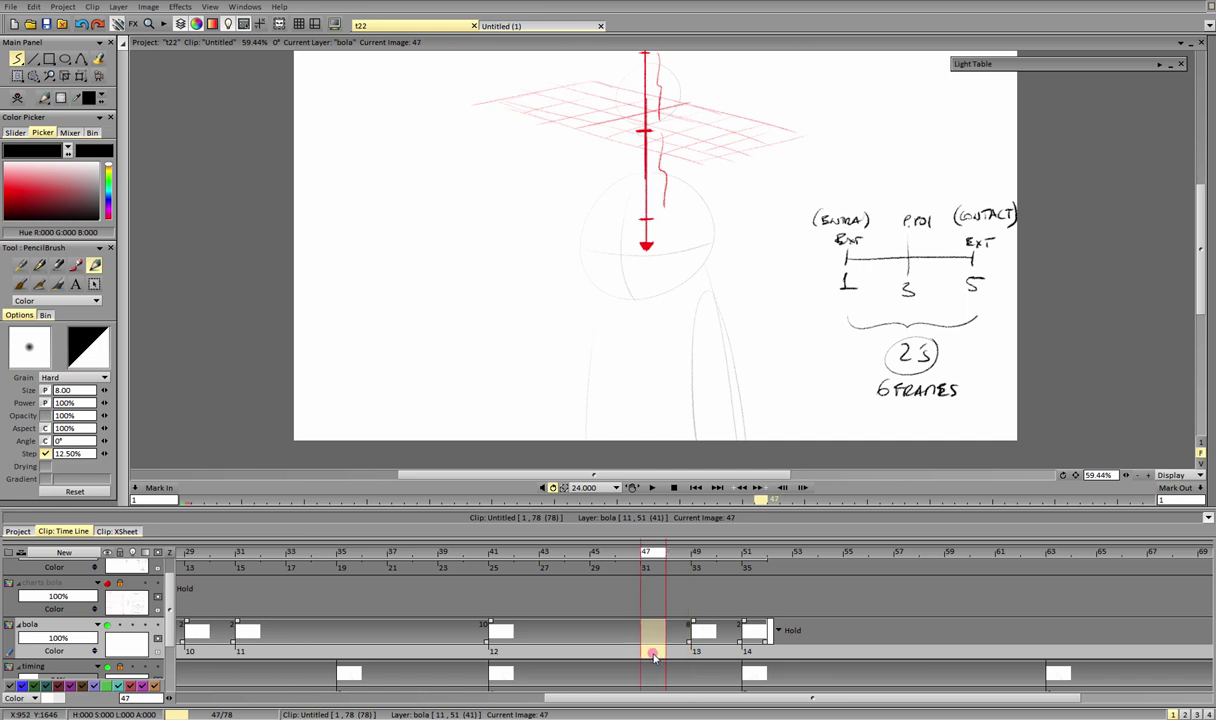
{"action": "right_click", "coordinate": [653, 650]}
{"action": "left_click", "coordinate": [668, 660]}
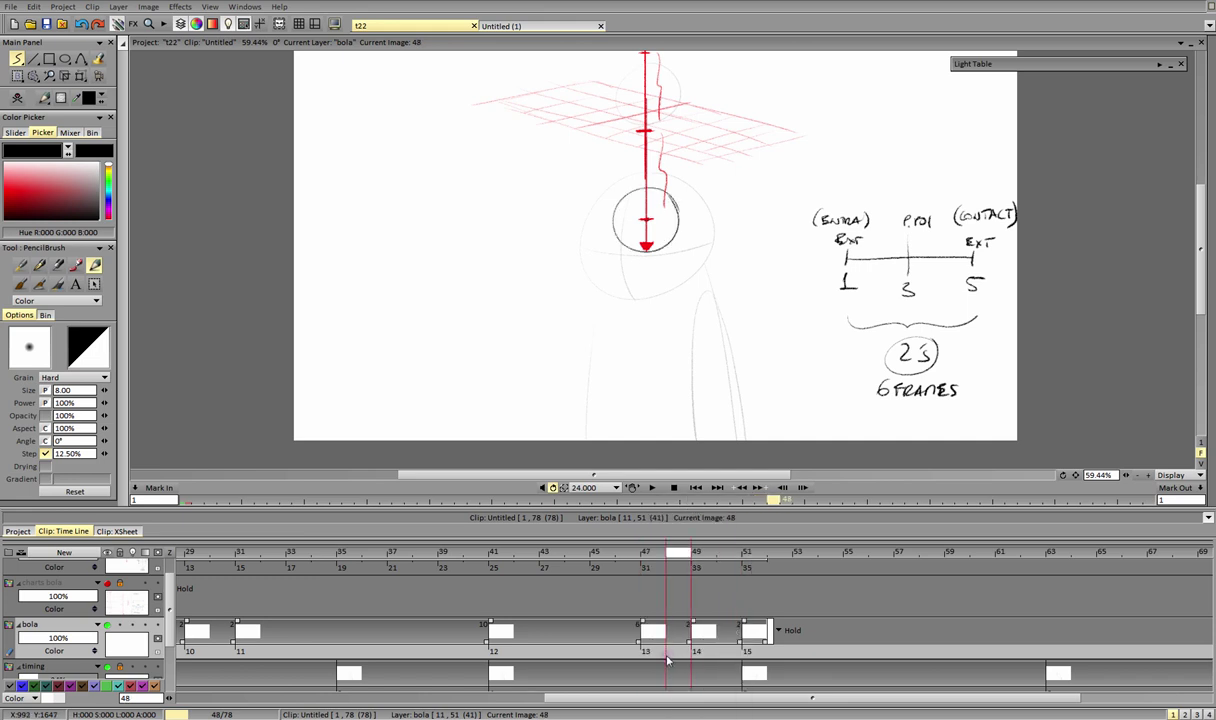
Step: Move the frame 47 ball straight up to the path's upper spacing tick, apply the transformation and return to freehand drawing
{"action": "left_click", "coordinate": [656, 553]}
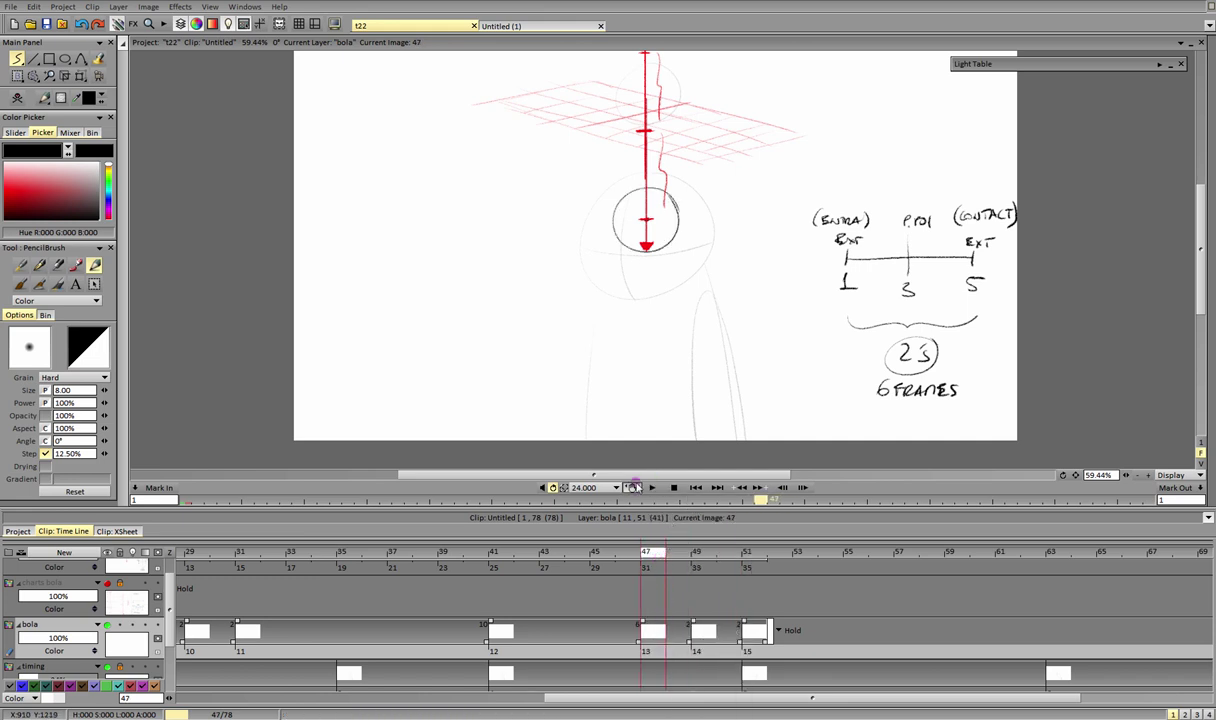
{"action": "left_click", "coordinate": [79, 76]}
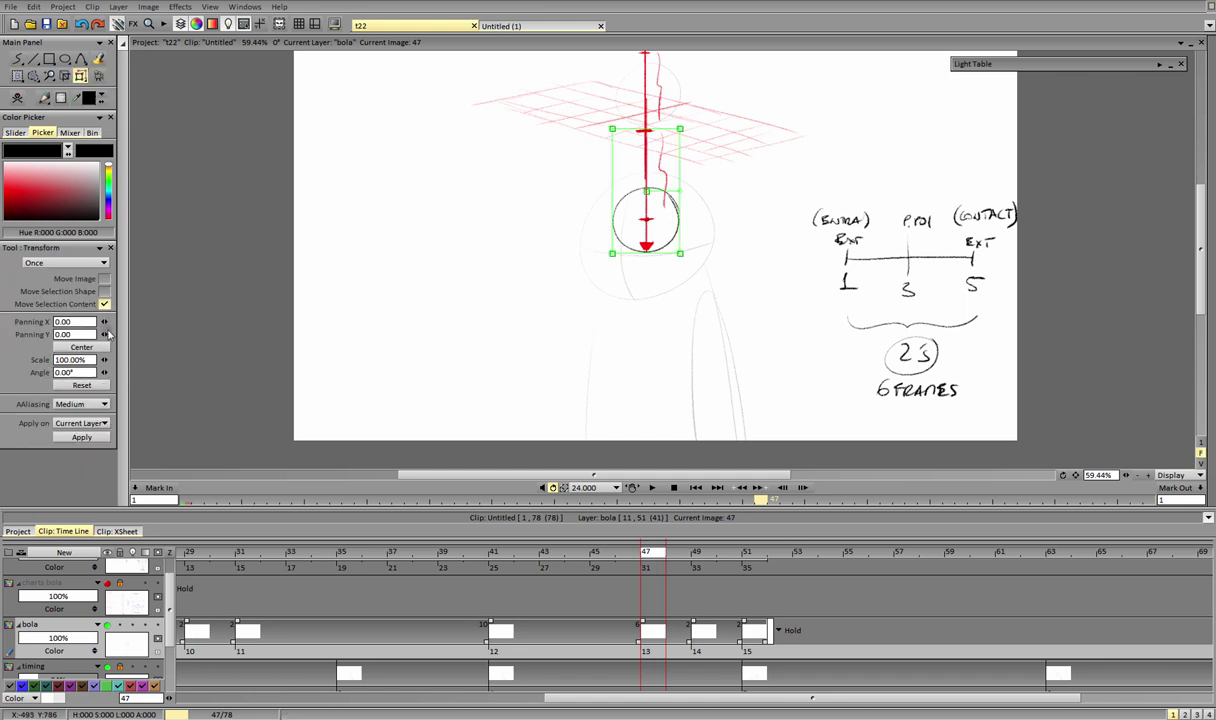
{"action": "mouse_move", "coordinate": [108, 334]}
{"action": "left_mouse_down"}
{"action": "mouse_move", "coordinate": [97, 346]}
{"action": "mouse_move", "coordinate": [52, 336]}
{"action": "mouse_move", "coordinate": [101, 333]}
{"action": "mouse_move", "coordinate": [88, 336]}
{"action": "mouse_move", "coordinate": [100, 325]}
{"action": "mouse_move", "coordinate": [90, 322]}
{"action": "left_mouse_up"}
{"action": "left_click", "coordinate": [98, 437]}
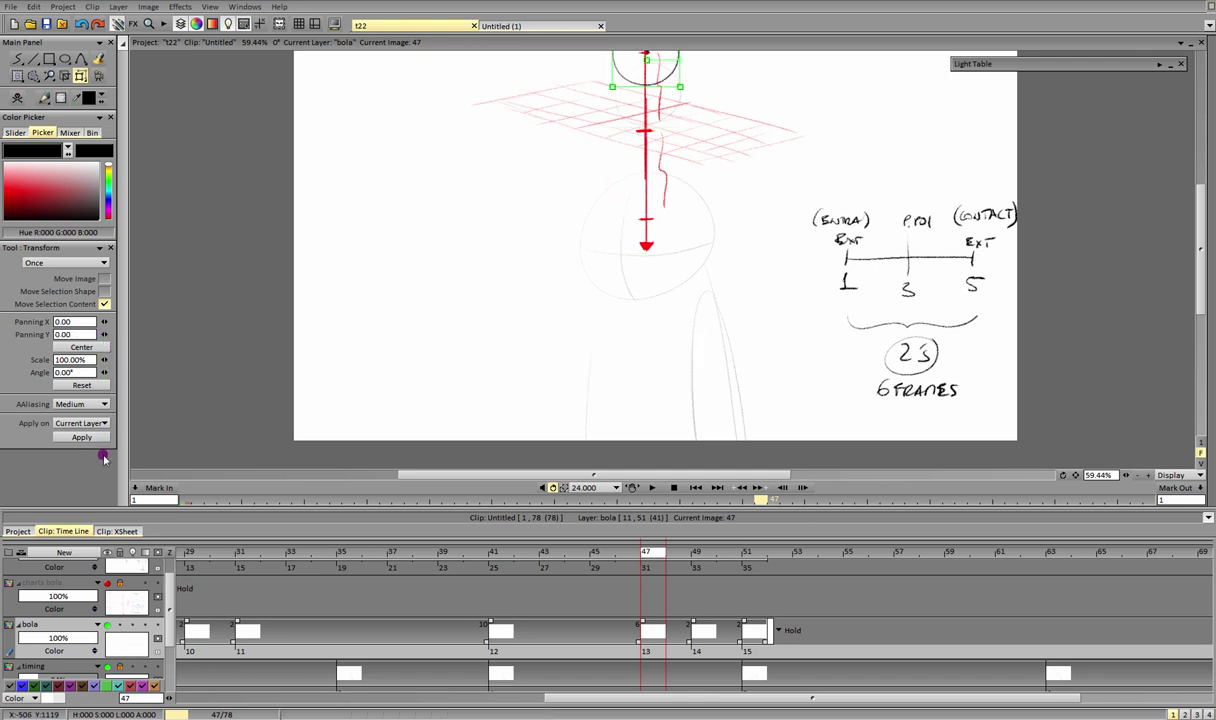
{"action": "left_click", "coordinate": [17, 60]}
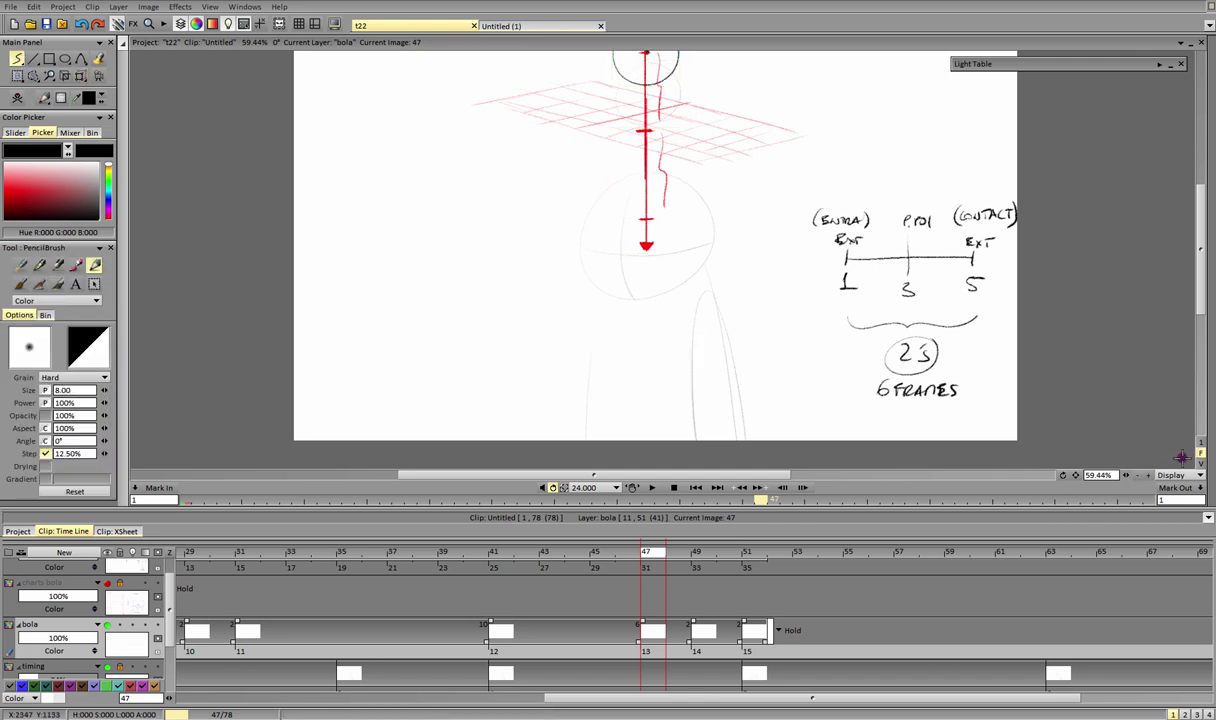
Step: Play back the animation to check the ball's fall, and return to frame 51
{"action": "left_click", "coordinate": [651, 487]}
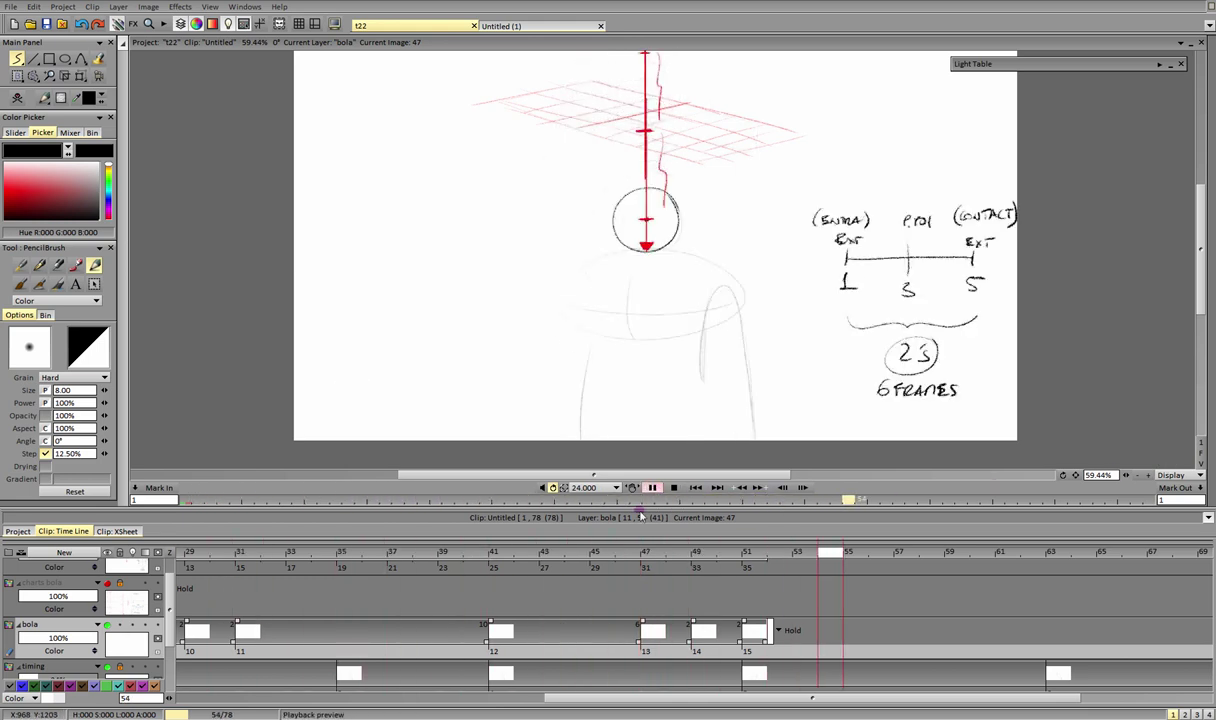
{"action": "left_click", "coordinate": [651, 488]}
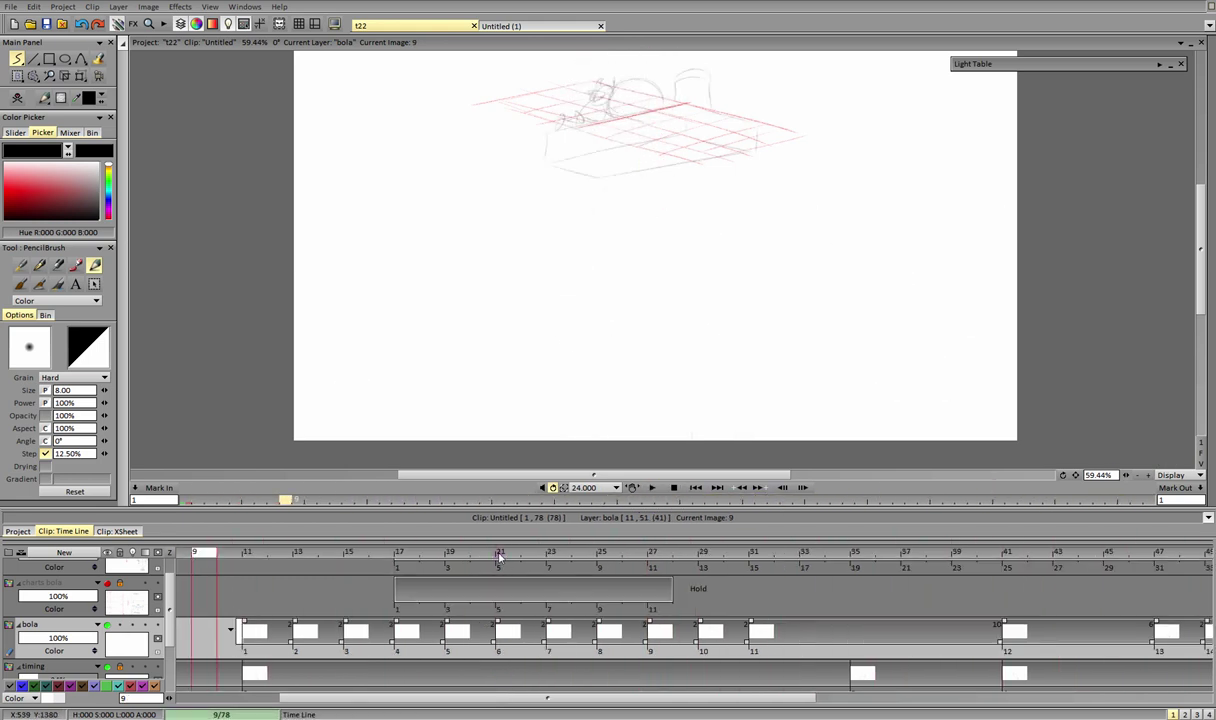
{"action": "left_click", "coordinate": [499, 555]}
{"action": "left_click_drag", "start_coordinate": [645, 698], "coordinate": [920, 716]}
{"action": "left_click_drag", "start_coordinate": [481, 554], "coordinate": [681, 581]}
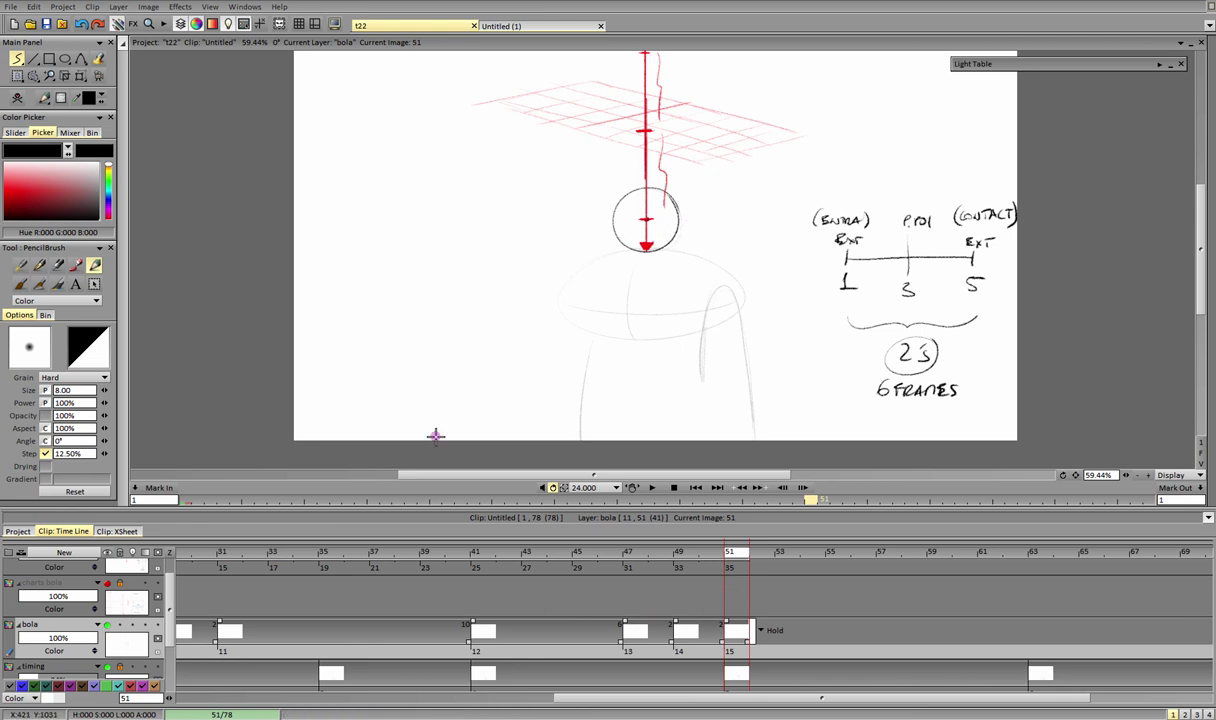
Step: Hide the chart bola personaje layer and collapse both ball chart layers in the timeline
{"action": "left_click_drag", "start_coordinate": [169, 595], "coordinate": [172, 574]}
{"action": "left_click", "coordinate": [108, 566]}
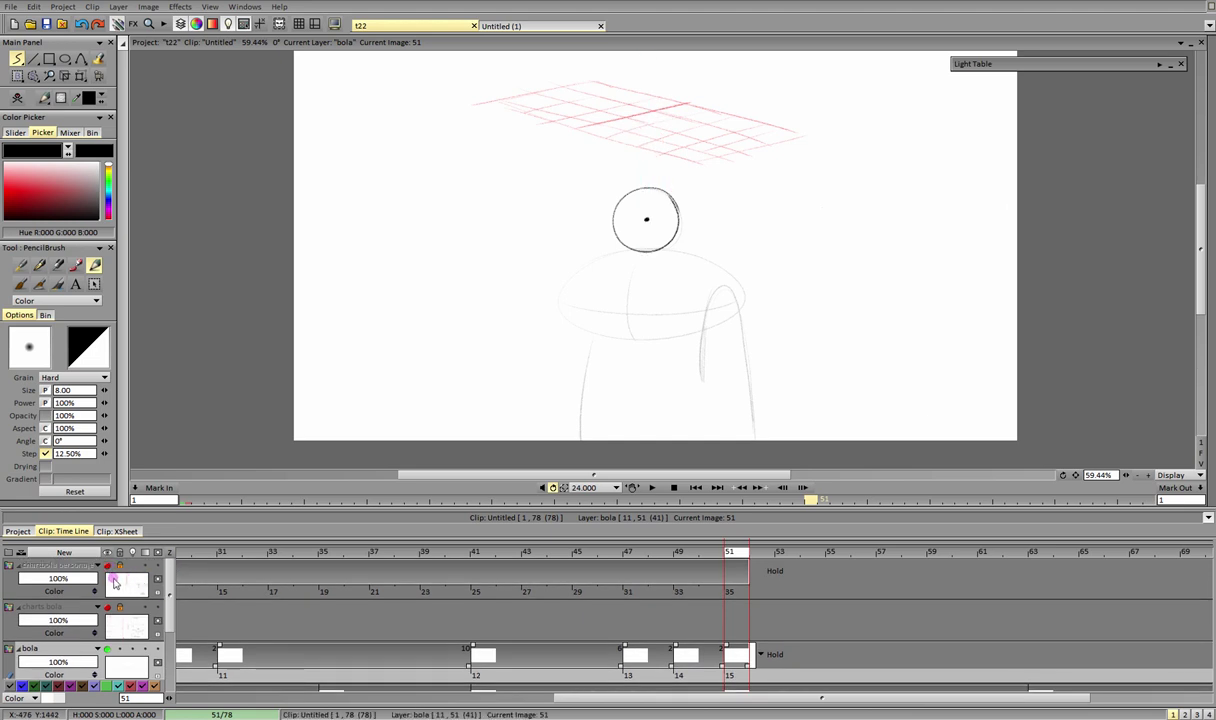
{"action": "left_click", "coordinate": [18, 566]}
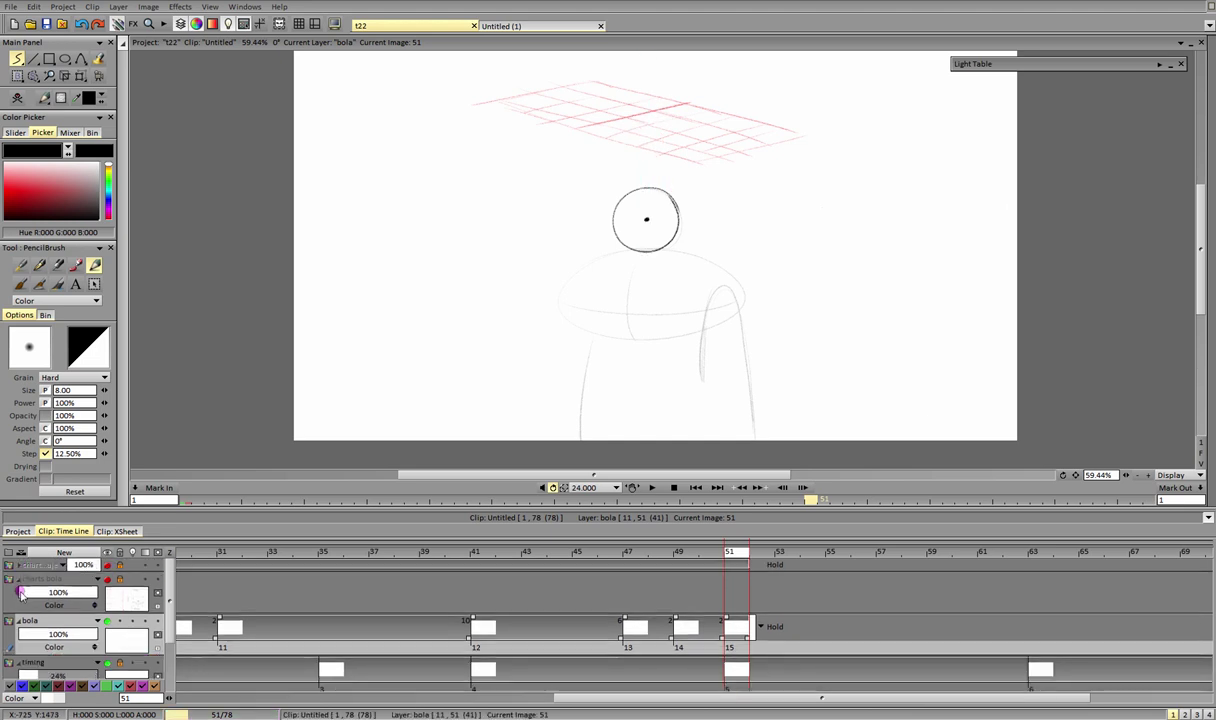
{"action": "left_click", "coordinate": [18, 579]}
Step: Create a layer named "chart bola desaparece" above chart bola personaje, and set the drawing colour to red
{"action": "left_click", "coordinate": [115, 566]}
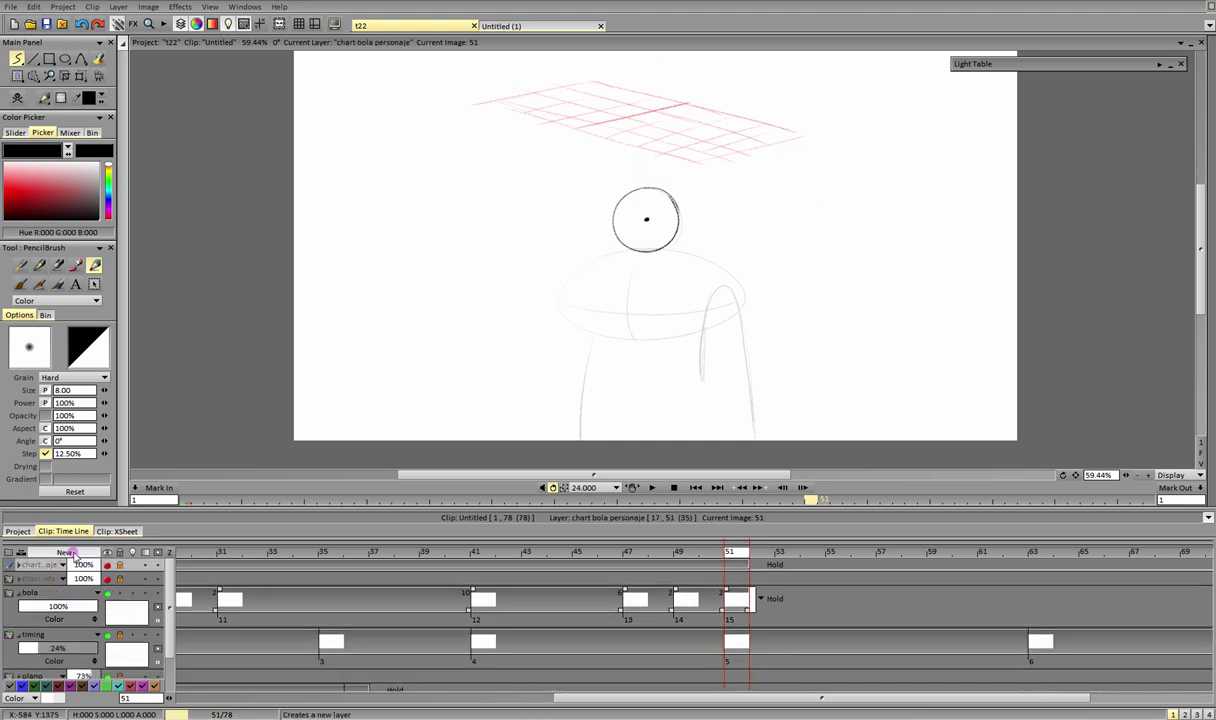
{"action": "left_click", "coordinate": [64, 552]}
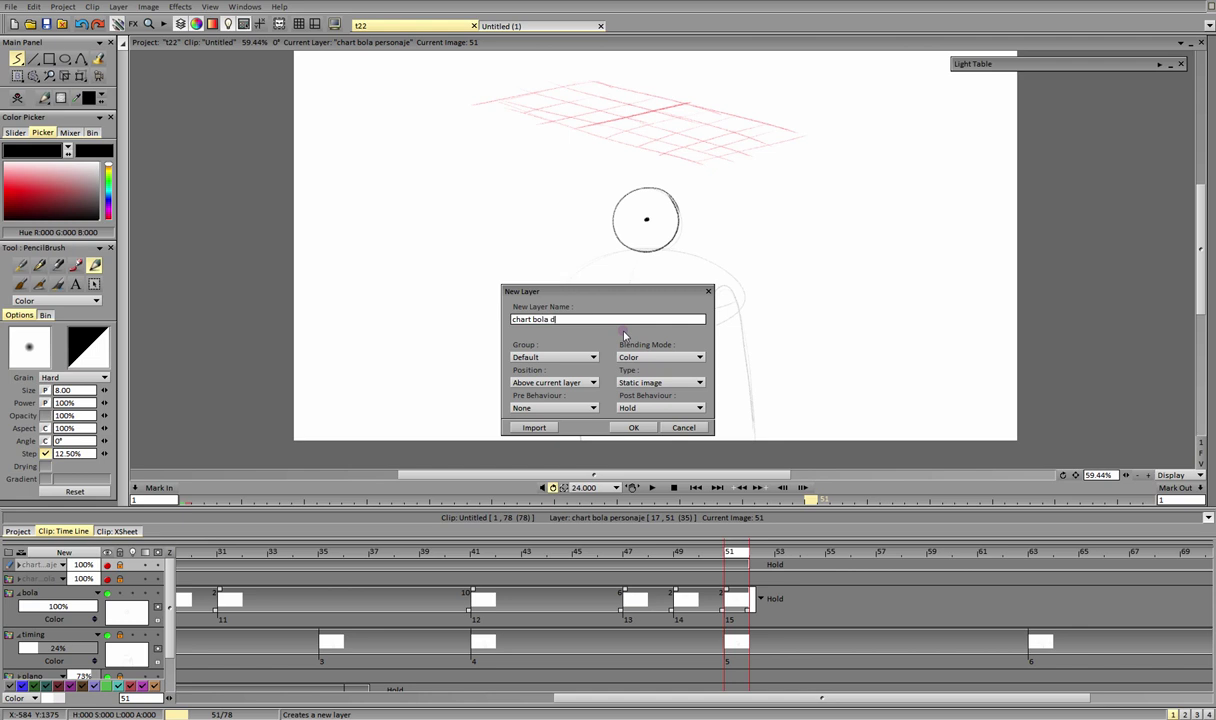
{"action": "type", "text": "chart bola desaparece"}
{"action": "key", "text": "Return"}
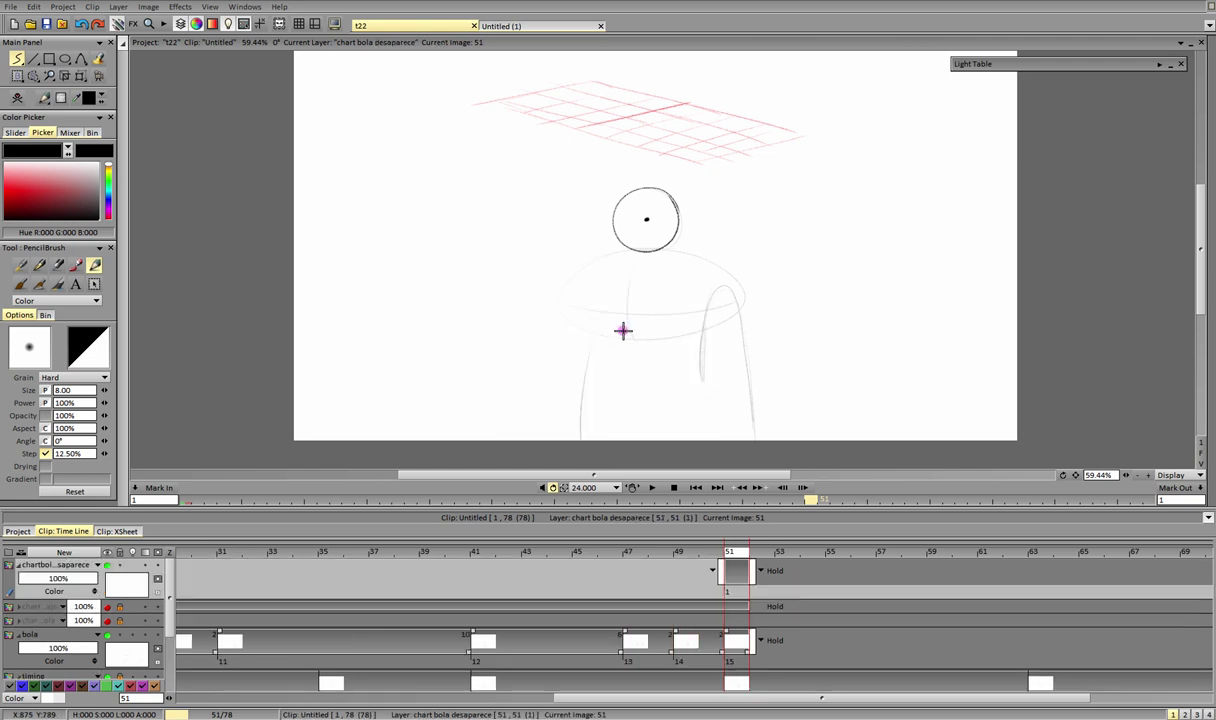
{"action": "left_click", "coordinate": [39, 177]}
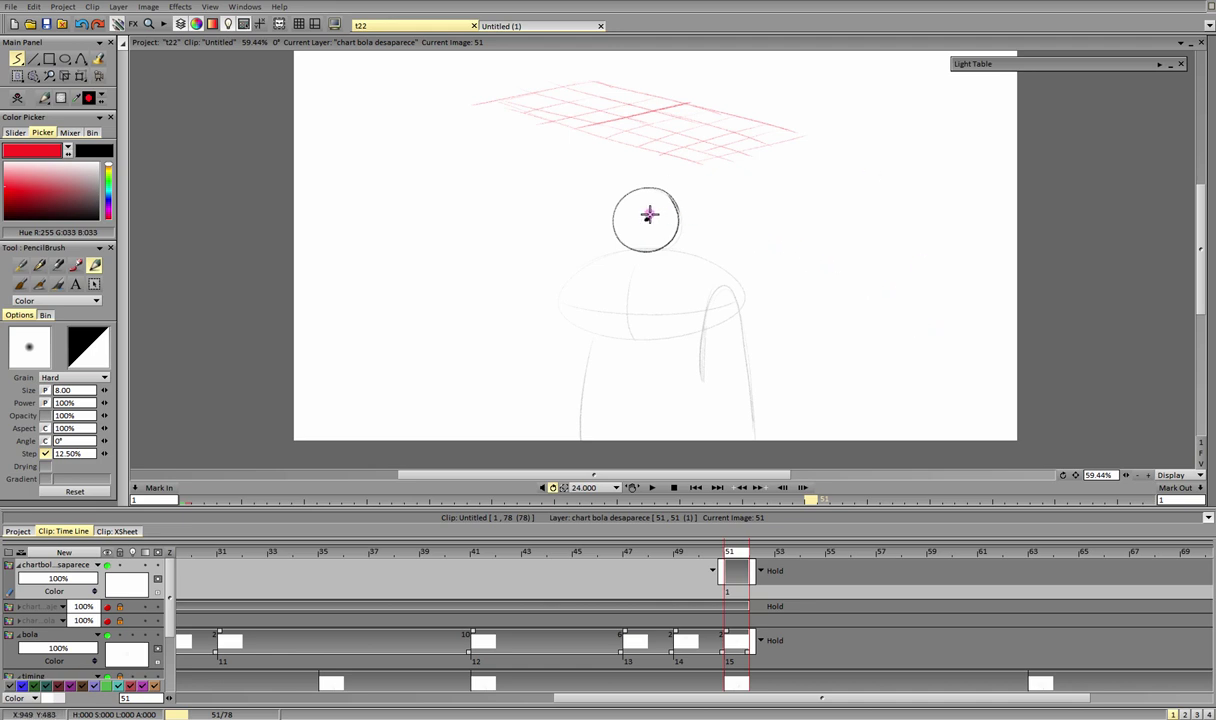
{"action": "mouse_move", "coordinate": [650, 215]}
{"action": "left_mouse_down"}
{"action": "mouse_move", "coordinate": [896, 144]}
{"action": "mouse_move", "coordinate": [1004, 250]}
{"action": "left_mouse_up"}
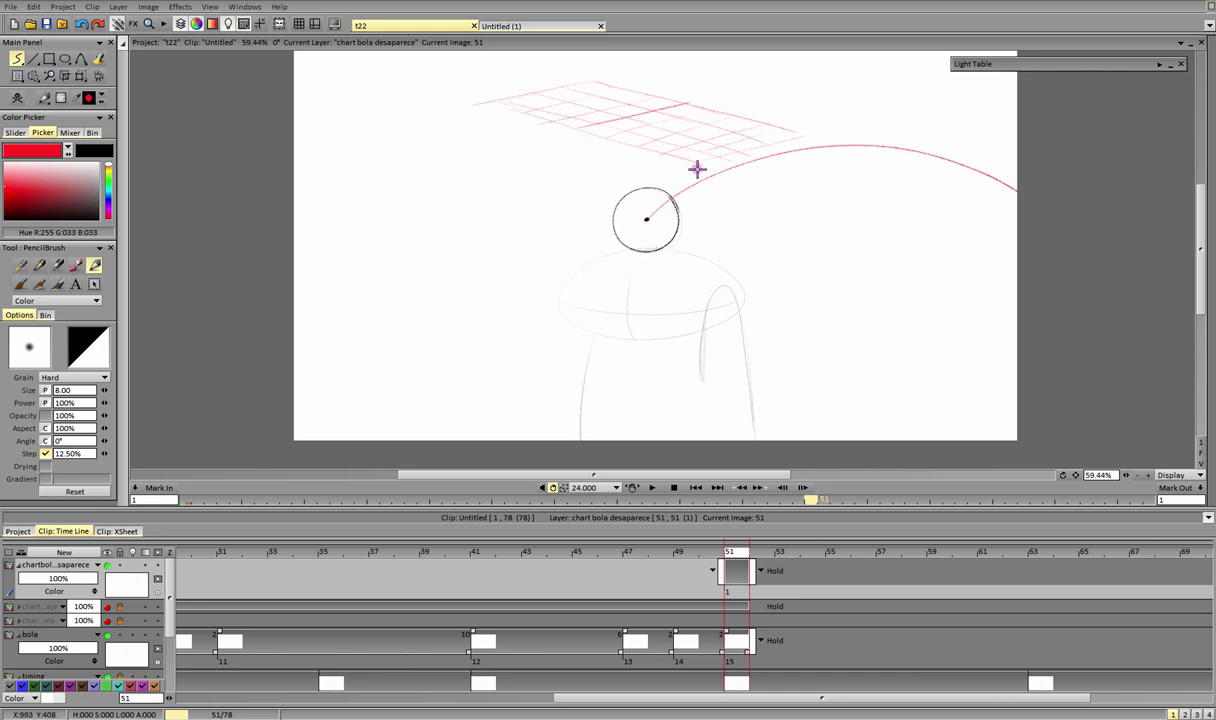
{"action": "key", "text": "ctrl+z"}
{"action": "mouse_move", "coordinate": [647, 219]}
{"action": "left_mouse_down"}
{"action": "mouse_move", "coordinate": [679, 117]}
{"action": "mouse_move", "coordinate": [731, 41]}
{"action": "left_mouse_up"}
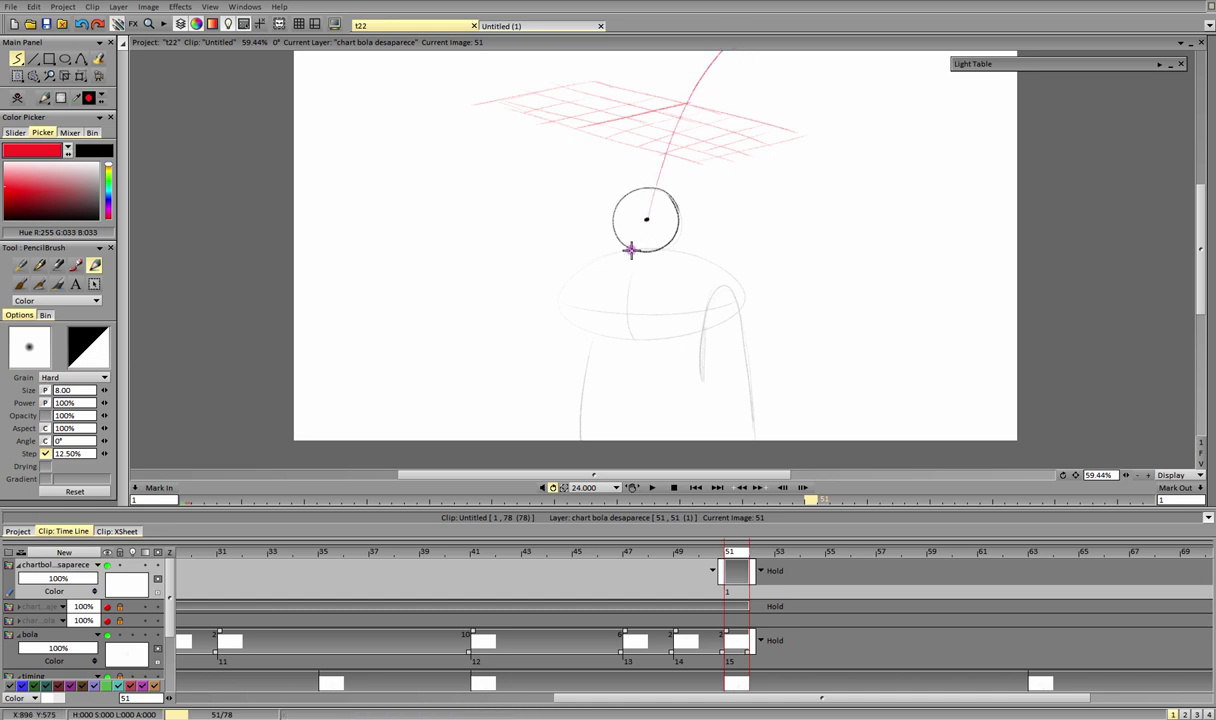
{"action": "key", "text": "ctrl+z"}
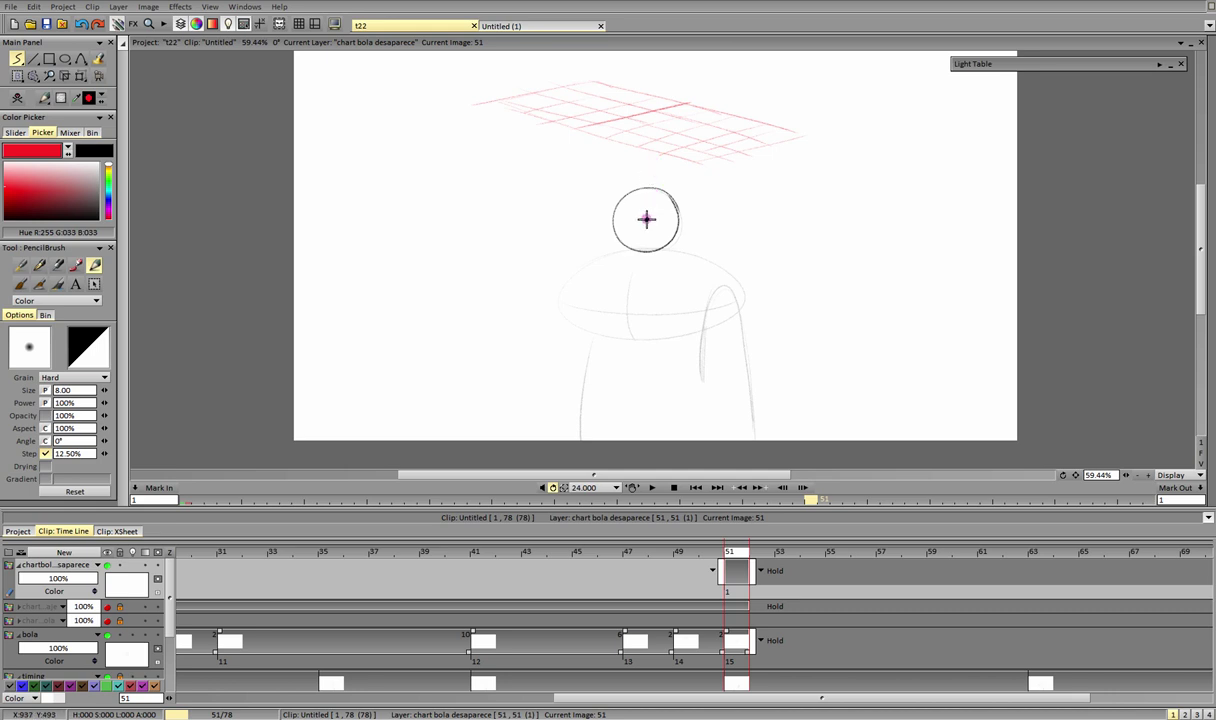
Step: Draw a red arc from the ball's centre, up and over to the right and down off the canvas, marking its start
{"action": "mouse_move", "coordinate": [664, 186]}
{"action": "left_mouse_down"}
{"action": "mouse_move", "coordinate": [711, 168]}
{"action": "mouse_move", "coordinate": [882, 453]}
{"action": "left_mouse_up"}
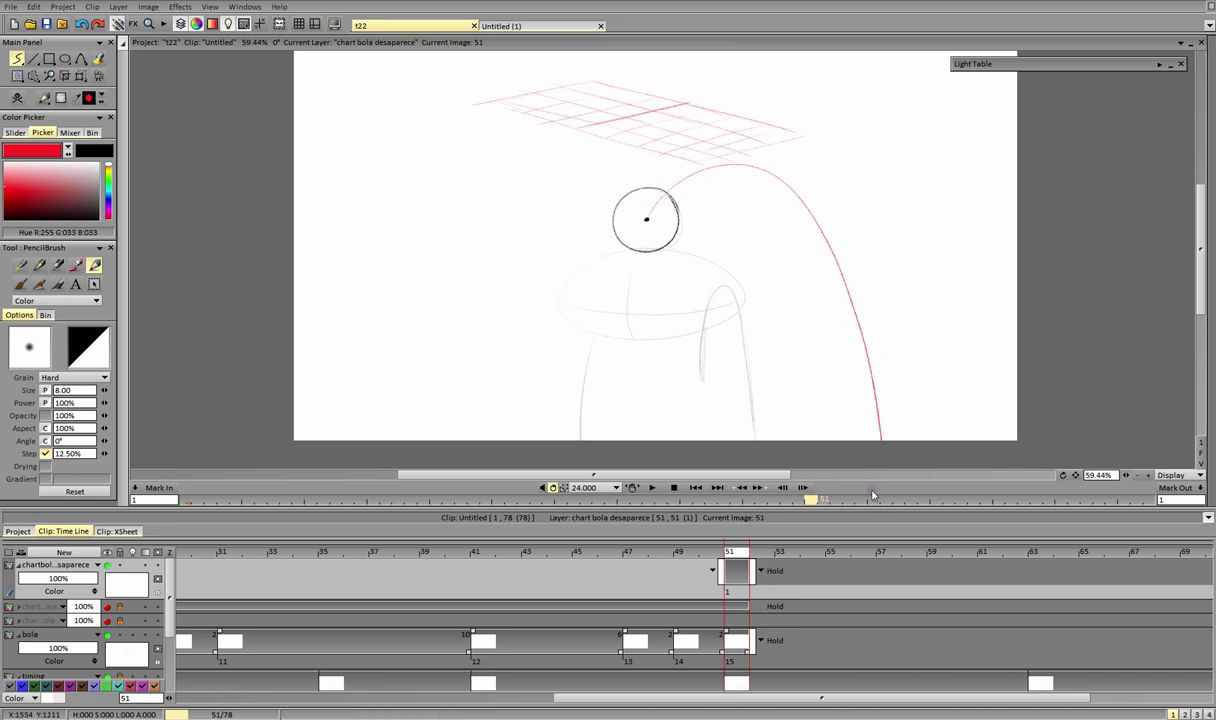
{"action": "left_click_drag", "start_coordinate": [651, 221], "coordinate": [643, 209]}
{"action": "mouse_move", "coordinate": [658, 196]}
{"action": "left_mouse_down"}
{"action": "mouse_move", "coordinate": [678, 177]}
{"action": "mouse_move", "coordinate": [748, 170]}
{"action": "left_mouse_up"}
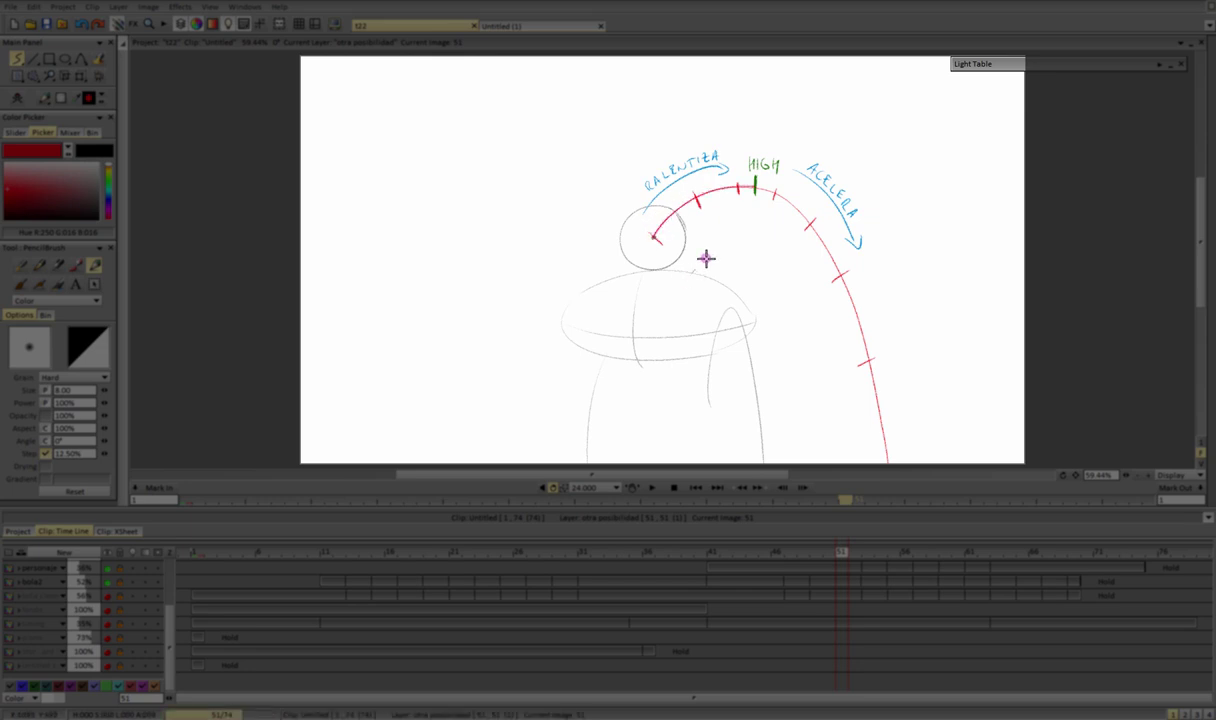
Step: Draw red arrows beneath the arc's rise and fall, with progressively shorter gap curves from the ball up to the HIGH mark
{"action": "left_click_drag", "start_coordinate": [692, 268], "coordinate": [763, 250]}
{"action": "mouse_move", "coordinate": [651, 234]}
{"action": "left_mouse_down"}
{"action": "mouse_move", "coordinate": [661, 244]}
{"action": "mouse_move", "coordinate": [705, 216]}
{"action": "left_mouse_up"}
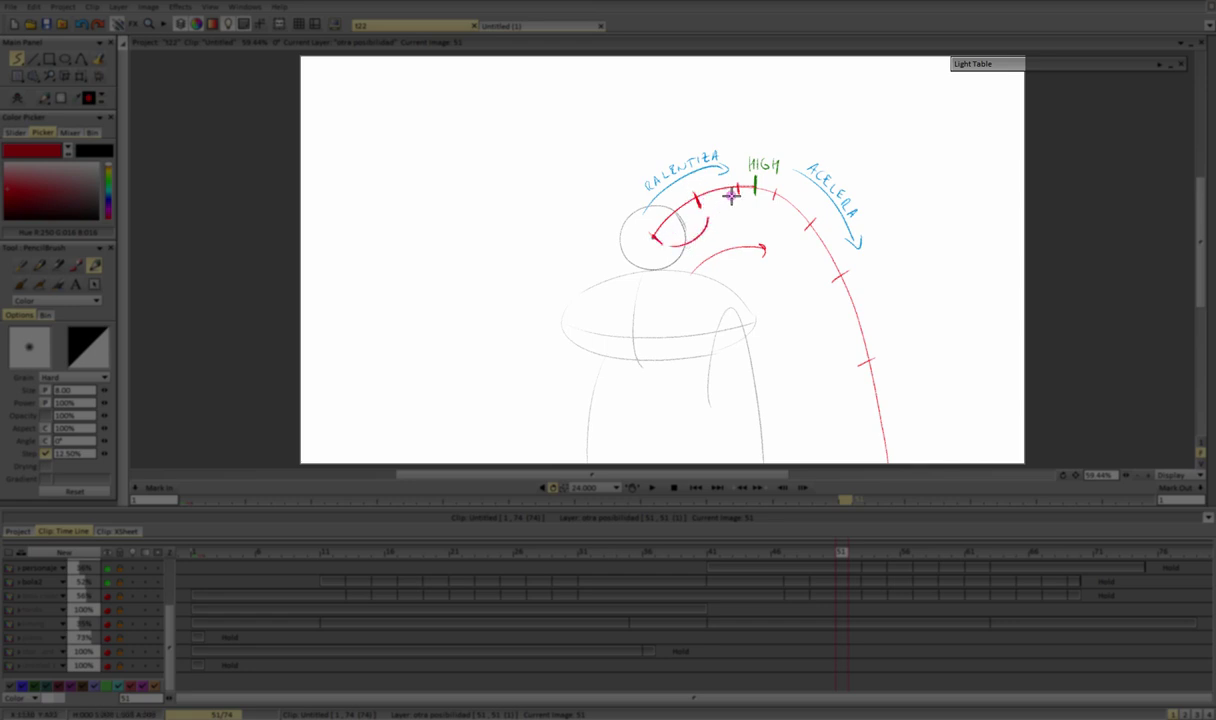
{"action": "left_click_drag", "start_coordinate": [712, 215], "coordinate": [739, 210]}
{"action": "mouse_move", "coordinate": [778, 248]}
{"action": "left_mouse_down"}
{"action": "mouse_move", "coordinate": [818, 302]}
{"action": "mouse_move", "coordinate": [846, 364]}
{"action": "left_mouse_up"}
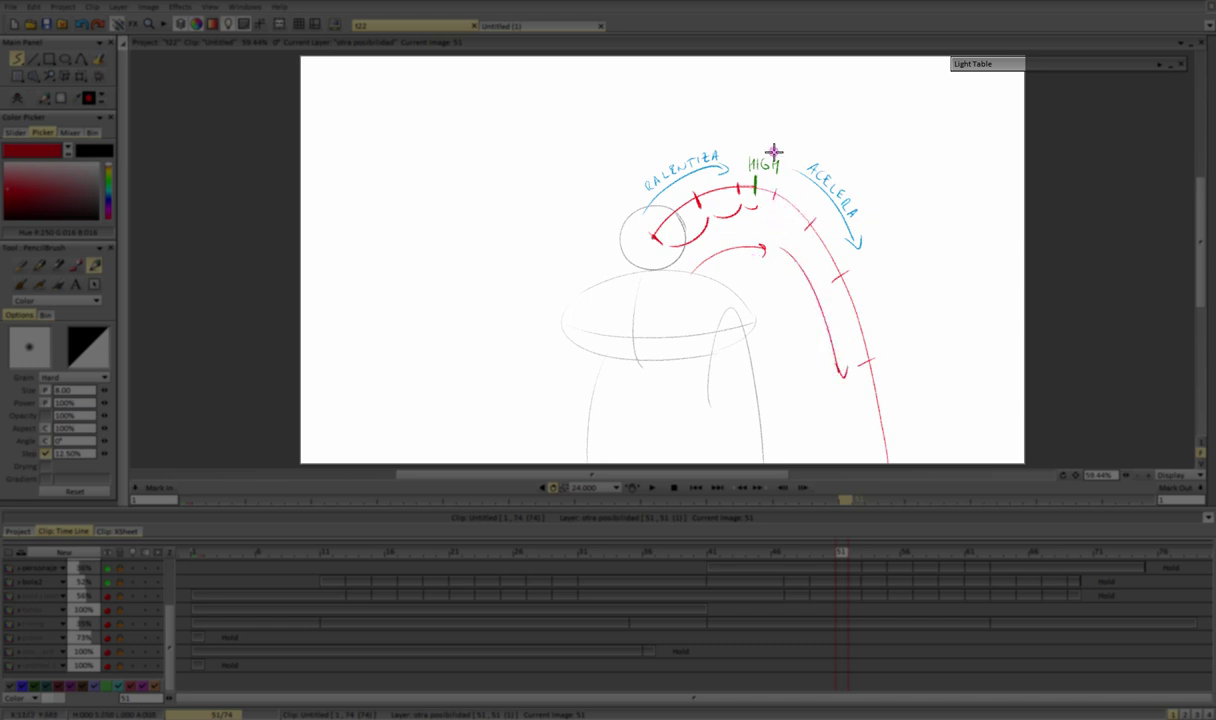
Step: Reinforce the spacing ticks on the arc's descending side and draw progressively longer red gap strokes between them
{"action": "left_click_drag", "start_coordinate": [805, 230], "coordinate": [817, 219]}
{"action": "left_click_drag", "start_coordinate": [832, 280], "coordinate": [847, 272]}
{"action": "mouse_move", "coordinate": [782, 213]}
{"action": "left_mouse_down"}
{"action": "mouse_move", "coordinate": [803, 227]}
{"action": "mouse_move", "coordinate": [840, 313]}
{"action": "left_mouse_up"}
{"action": "left_click_drag", "start_coordinate": [848, 322], "coordinate": [860, 352]}
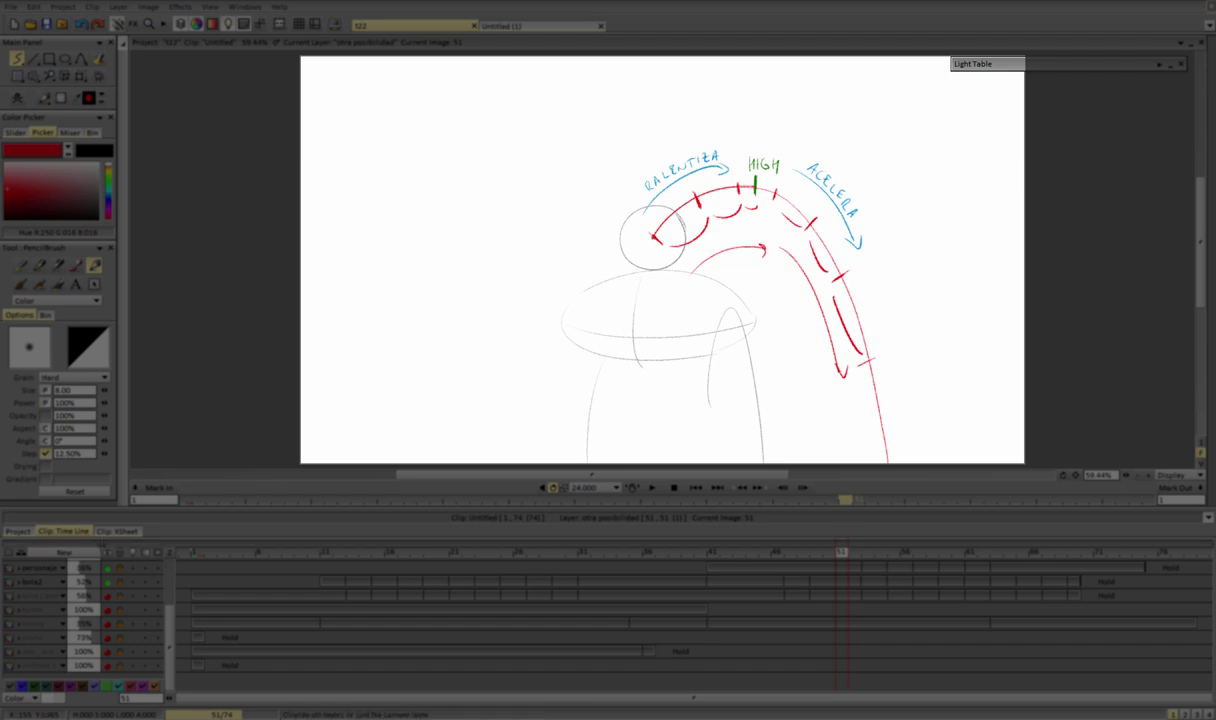
Step: On a new layer above otra posibilidad, dimmed to 25% opacity, draw four red ticks with progressively longer gaps from the ball's centre to the HIGH mark
{"action": "left_click", "coordinate": [102, 549]}
{"action": "left_click", "coordinate": [634, 428]}
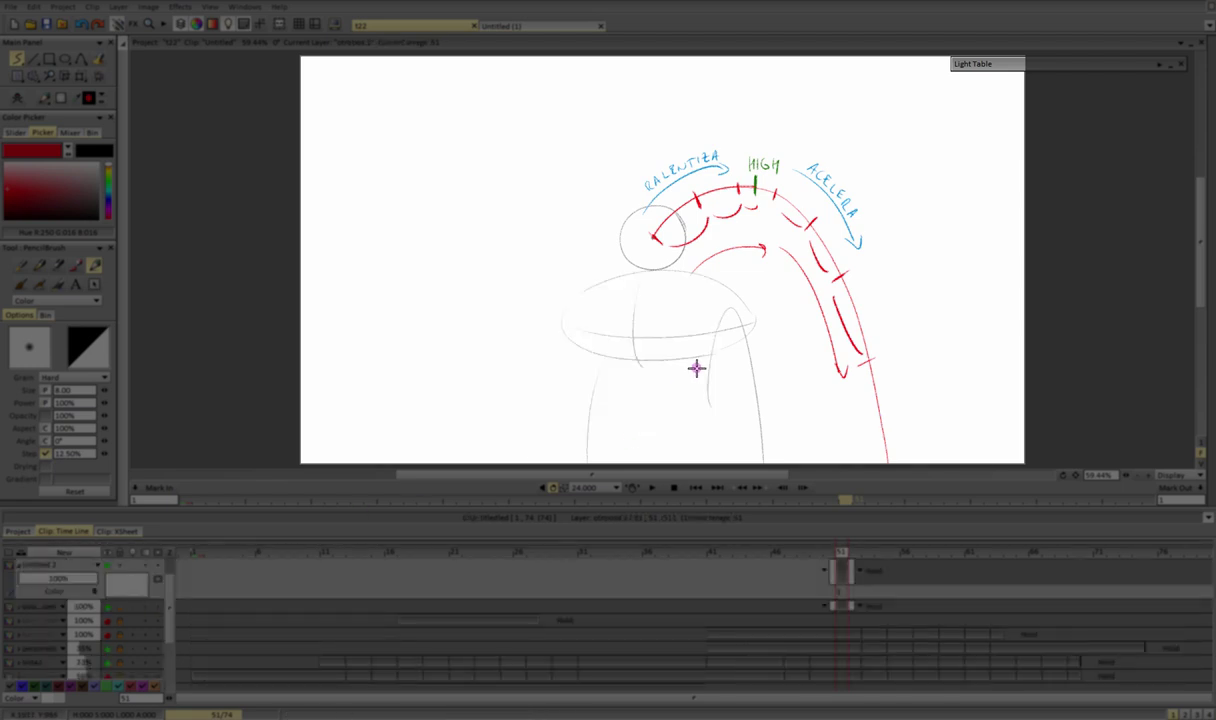
{"action": "left_click_drag", "start_coordinate": [86, 606], "coordinate": [77, 606]}
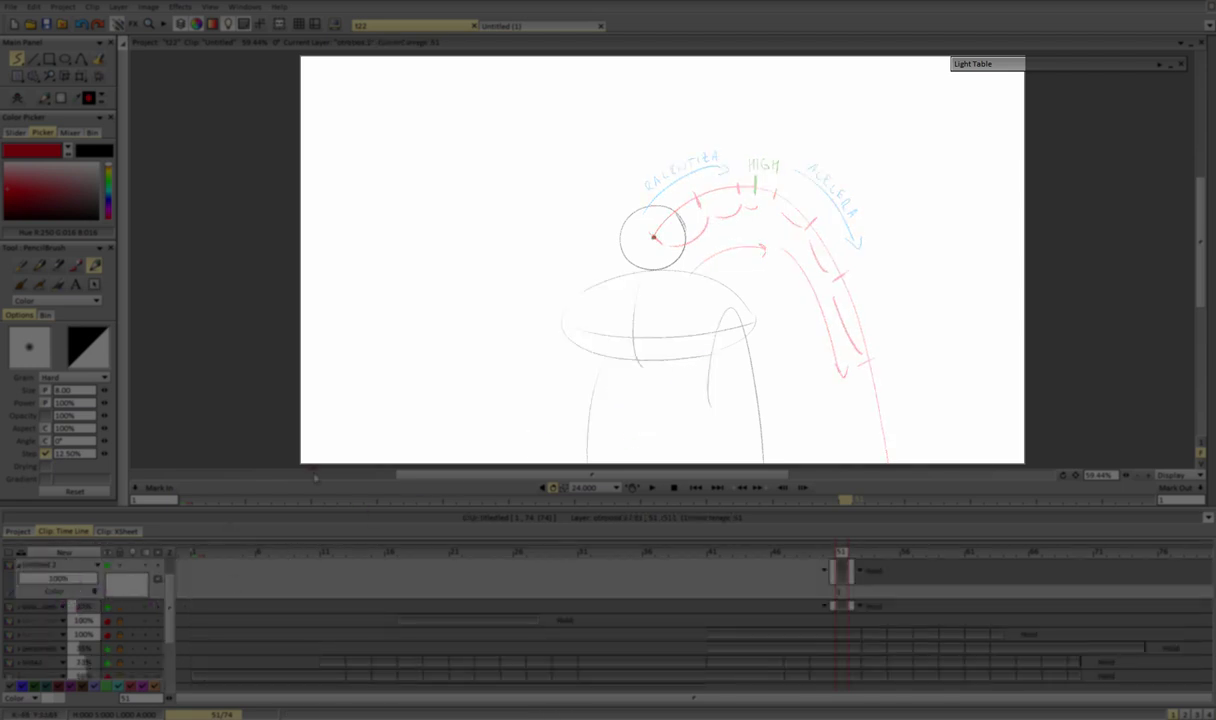
{"action": "mouse_move", "coordinate": [669, 212]}
{"action": "left_mouse_down"}
{"action": "mouse_move", "coordinate": [702, 194]}
{"action": "mouse_move", "coordinate": [755, 195]}
{"action": "left_mouse_up"}
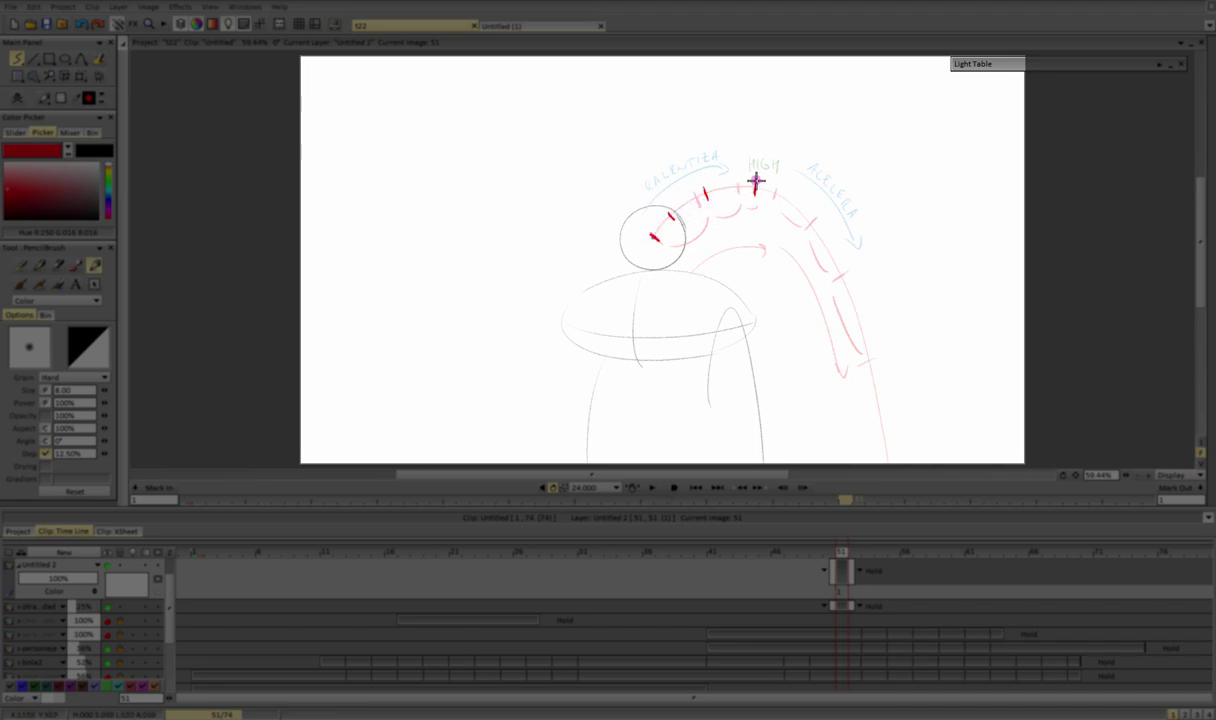
Step: Restore the otra posibilidad layer to 100% opacity and hide the new layer holding the alternative ticks
{"action": "left_click_drag", "start_coordinate": [80, 607], "coordinate": [103, 606]}
{"action": "left_click", "coordinate": [107, 566]}
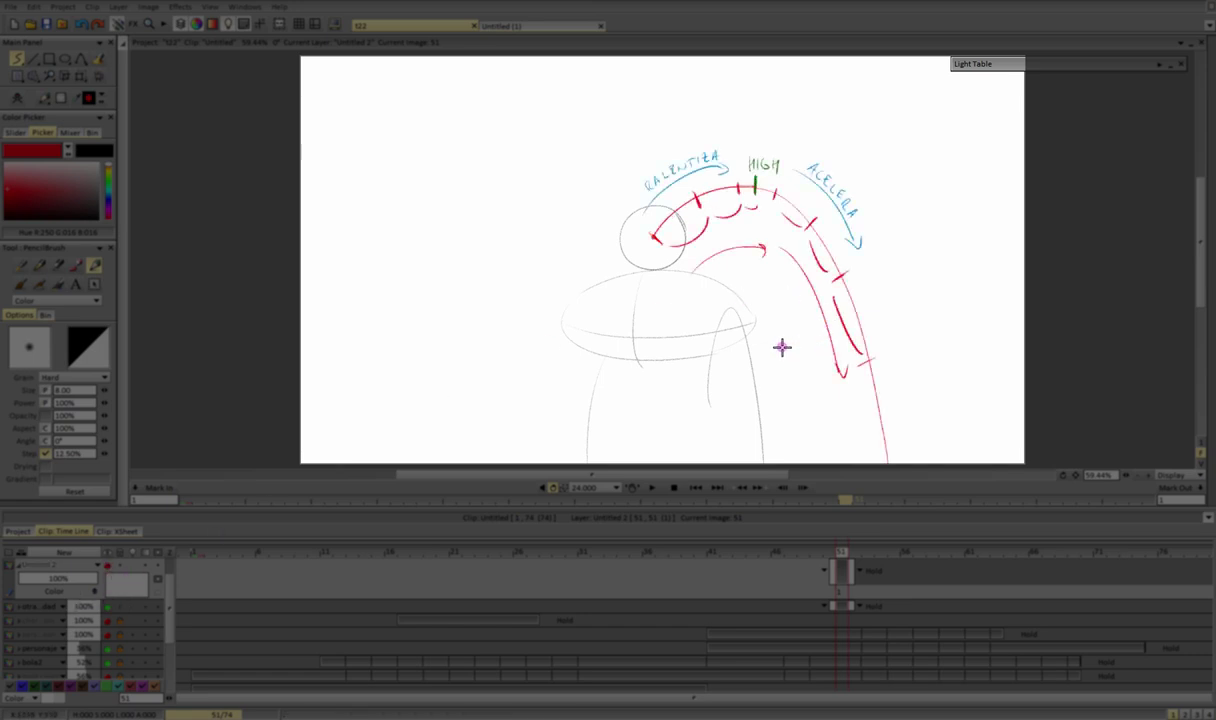
Step: On the chart bola desaparece layer, draw red spacing ticks up the arc's rise and mark its peak with a horizontal line labelled HIGH
{"action": "mouse_move", "coordinate": [760, 95]}
{"action": "left_mouse_down"}
{"action": "mouse_move", "coordinate": [684, 380]}
{"action": "mouse_move", "coordinate": [543, 195]}
{"action": "mouse_move", "coordinate": [580, 250]}
{"action": "left_mouse_up"}
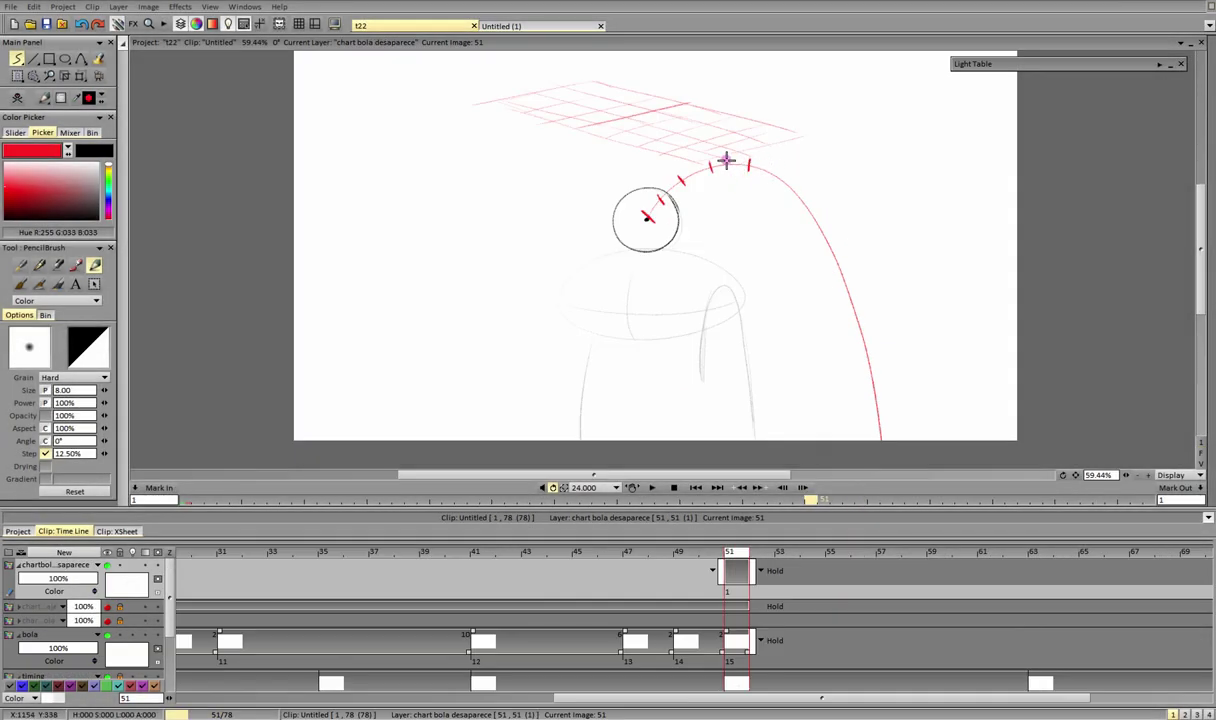
{"action": "mouse_move", "coordinate": [745, 165]}
{"action": "left_mouse_down"}
{"action": "mouse_move", "coordinate": [838, 165]}
{"action": "mouse_move", "coordinate": [854, 156]}
{"action": "left_mouse_up"}
{"action": "key", "text": "ctrl+z"}
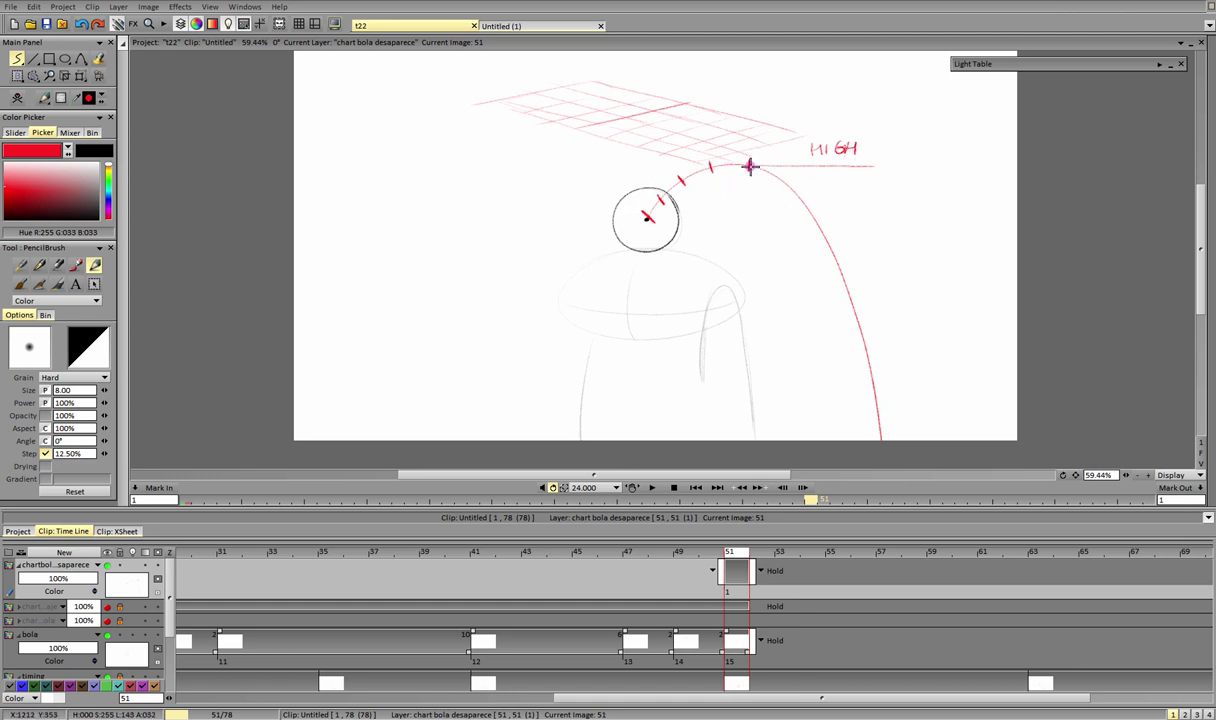
Step: Draw five red spacing ticks with progressively wider gaps down the arc's descending side to the canvas edge
{"action": "left_click_drag", "start_coordinate": [779, 174], "coordinate": [806, 224]}
{"action": "left_click_drag", "start_coordinate": [846, 272], "coordinate": [833, 285]}
{"action": "left_click_drag", "start_coordinate": [871, 353], "coordinate": [858, 366]}
{"action": "left_click_drag", "start_coordinate": [887, 432], "coordinate": [872, 441]}
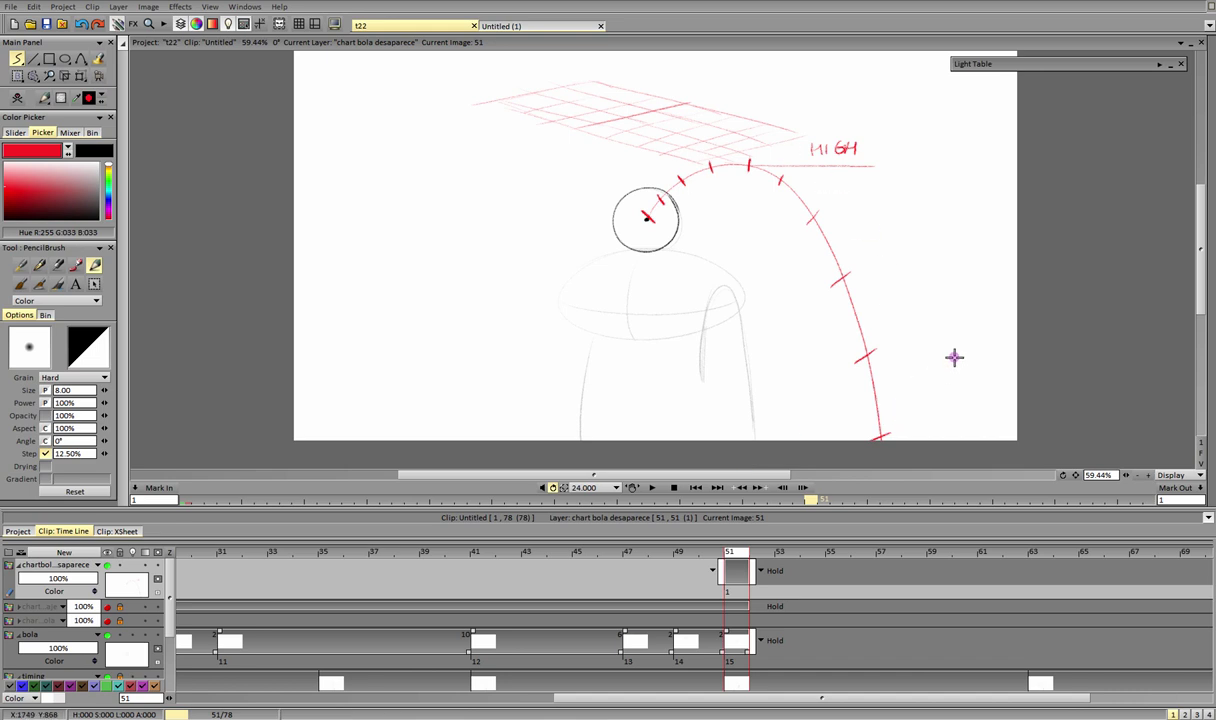
Step: Lock the chart bola desaparece layer and extend the last drawing of the bola layer to frame 66
{"action": "left_click", "coordinate": [121, 569]}
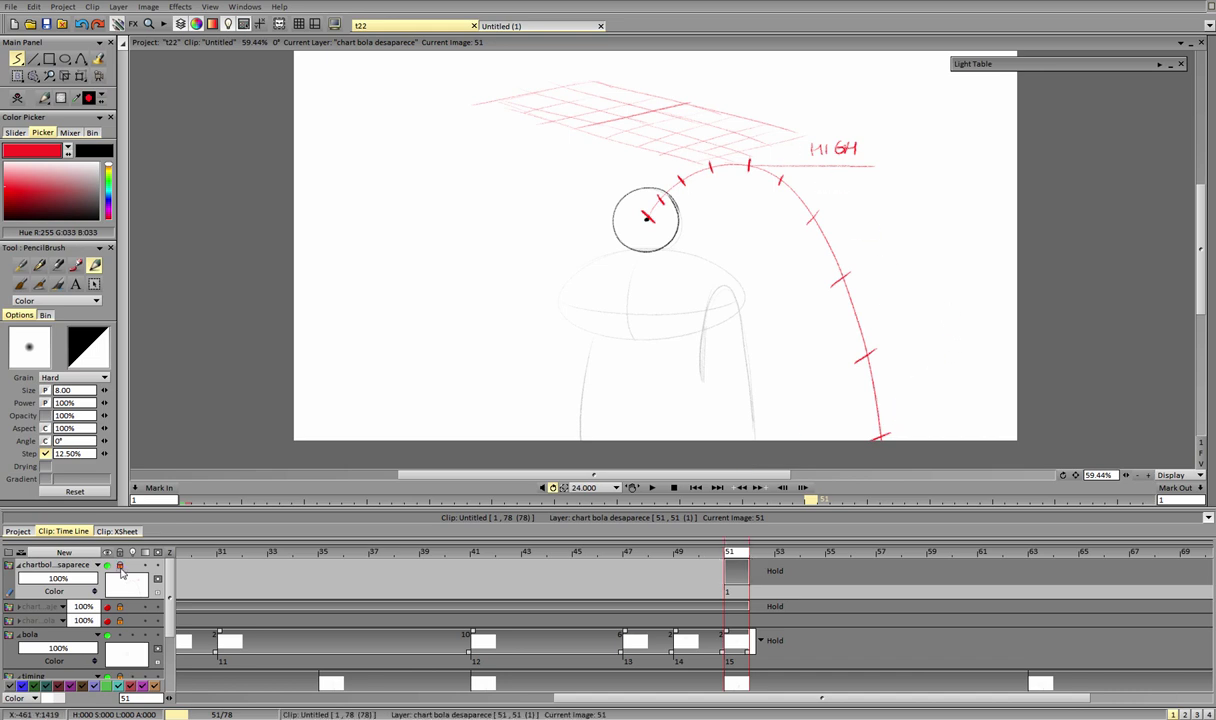
{"action": "left_click", "coordinate": [81, 647]}
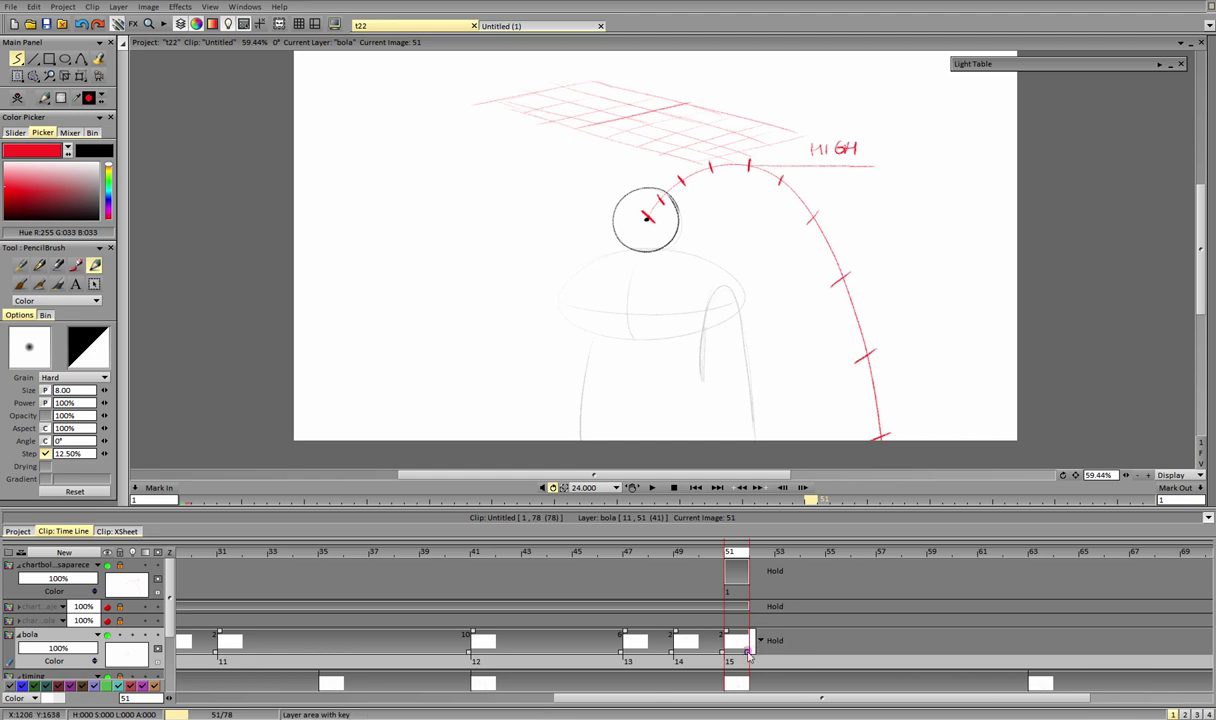
{"action": "left_click_drag", "start_coordinate": [748, 652], "coordinate": [1131, 652]}
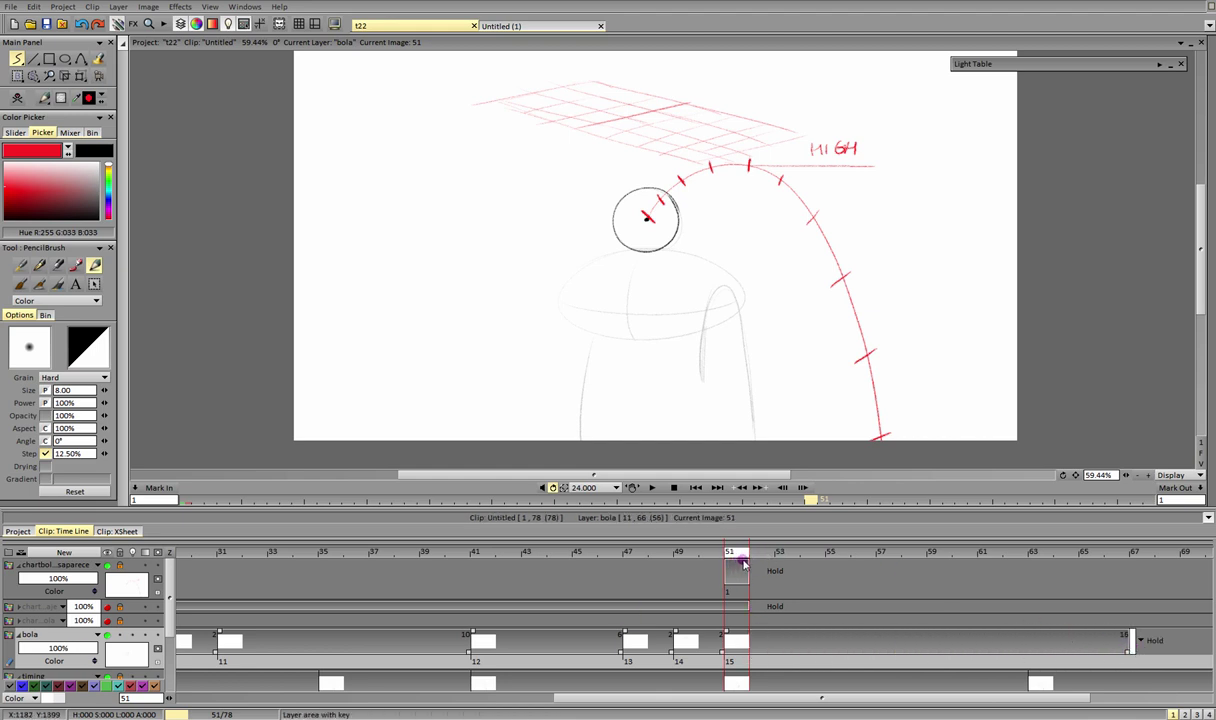
Step: Create a separate ball drawing at frame 53 of the bola layer and clear the stray marks around it
{"action": "left_click", "coordinate": [779, 556]}
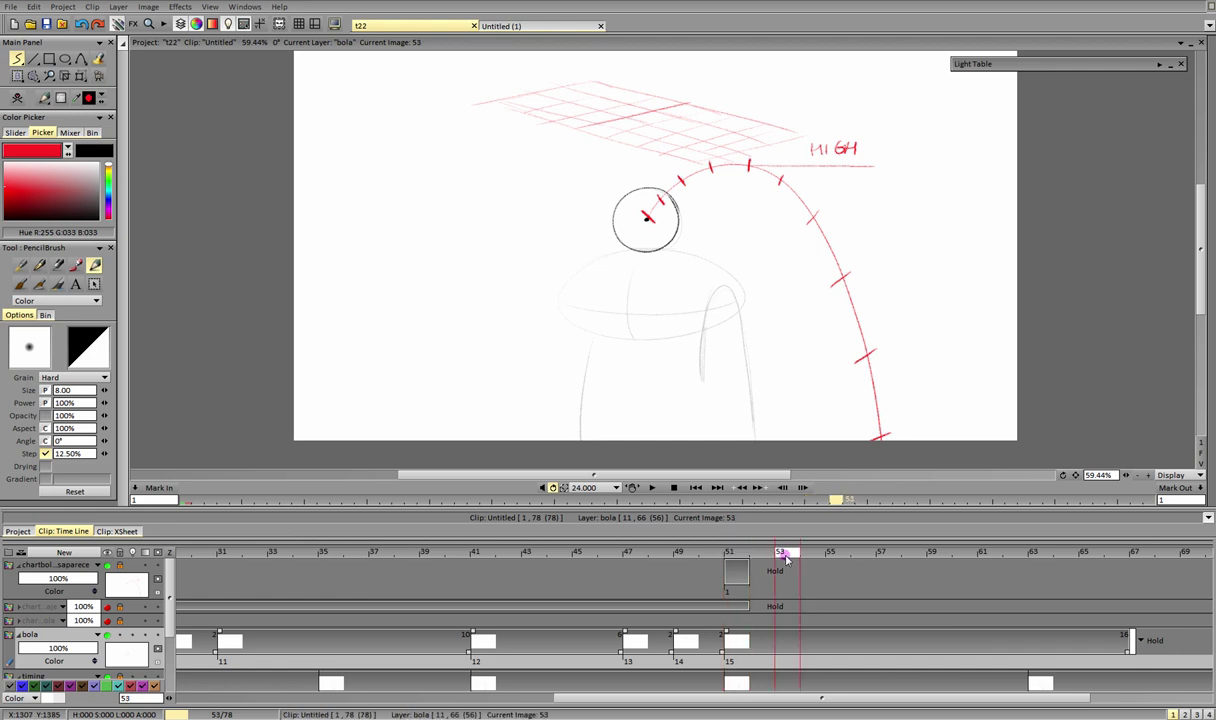
{"action": "right_click", "coordinate": [441, 328]}
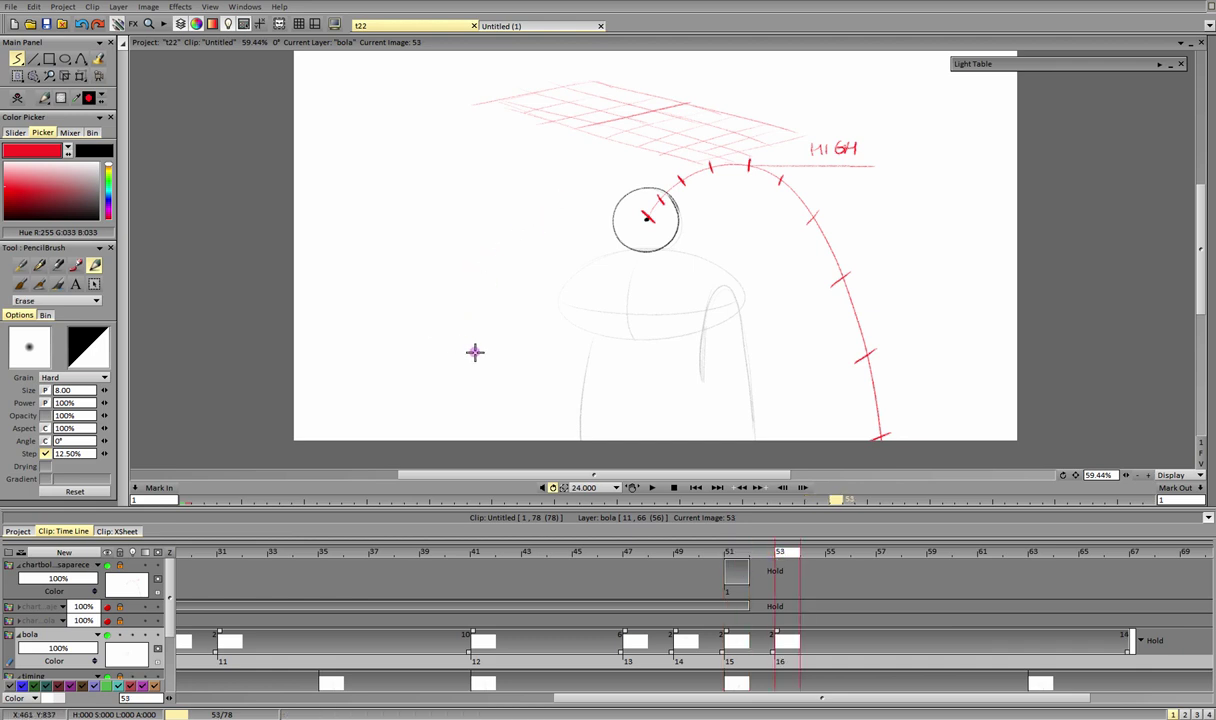
{"action": "left_click", "coordinate": [81, 76]}
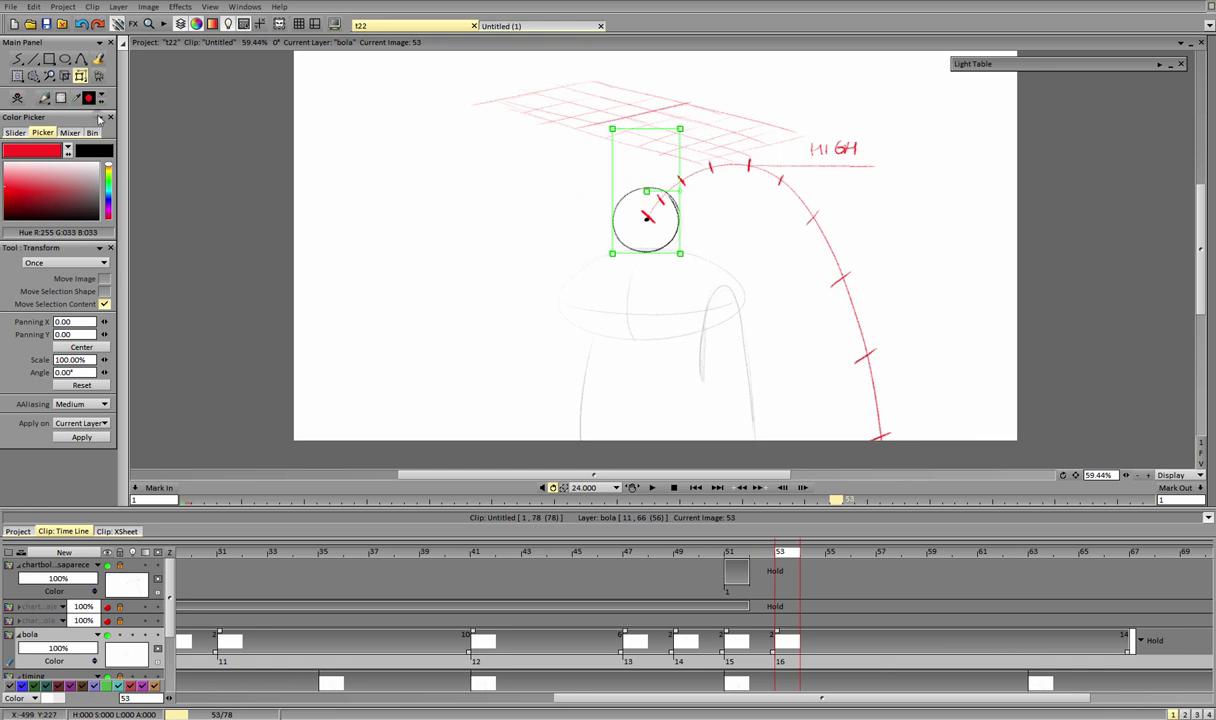
{"action": "left_click", "coordinate": [33, 76]}
{"action": "mouse_move", "coordinate": [608, 198]}
{"action": "left_mouse_down"}
{"action": "mouse_move", "coordinate": [755, 138]}
{"action": "mouse_move", "coordinate": [541, 215]}
{"action": "left_mouse_up"}
Step: Move the ball on frame 53 so its centre sits on the arc's second spacing tick
{"action": "left_click", "coordinate": [81, 76]}
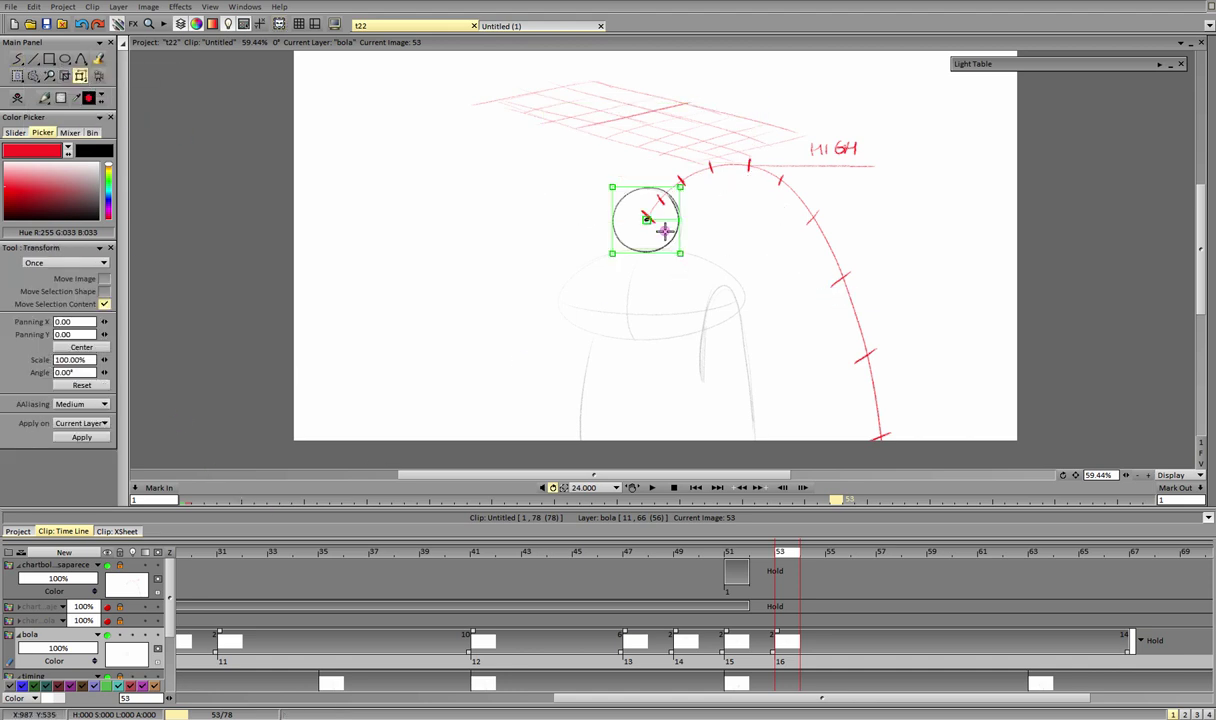
{"action": "left_click_drag", "start_coordinate": [664, 232], "coordinate": [682, 210]}
{"action": "left_click", "coordinate": [81, 437]}
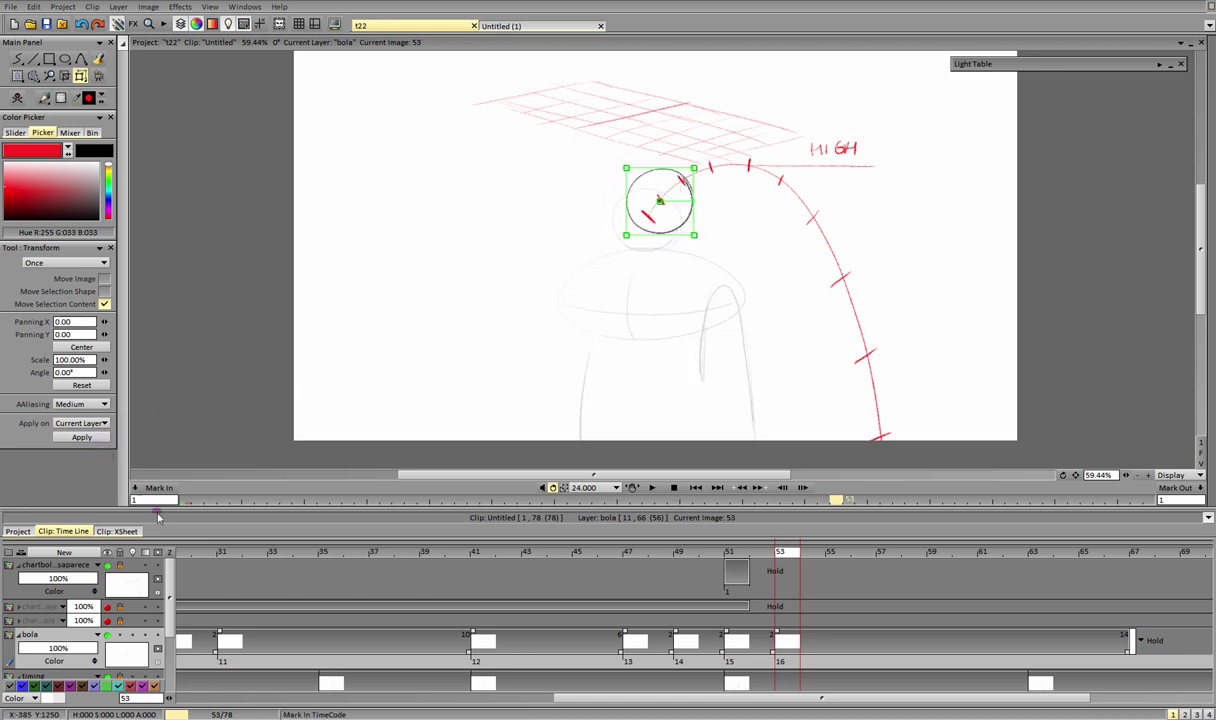
Step: Create a new ball drawing at frame 55 and move it onto the arc's third spacing tick
{"action": "left_click", "coordinate": [837, 557]}
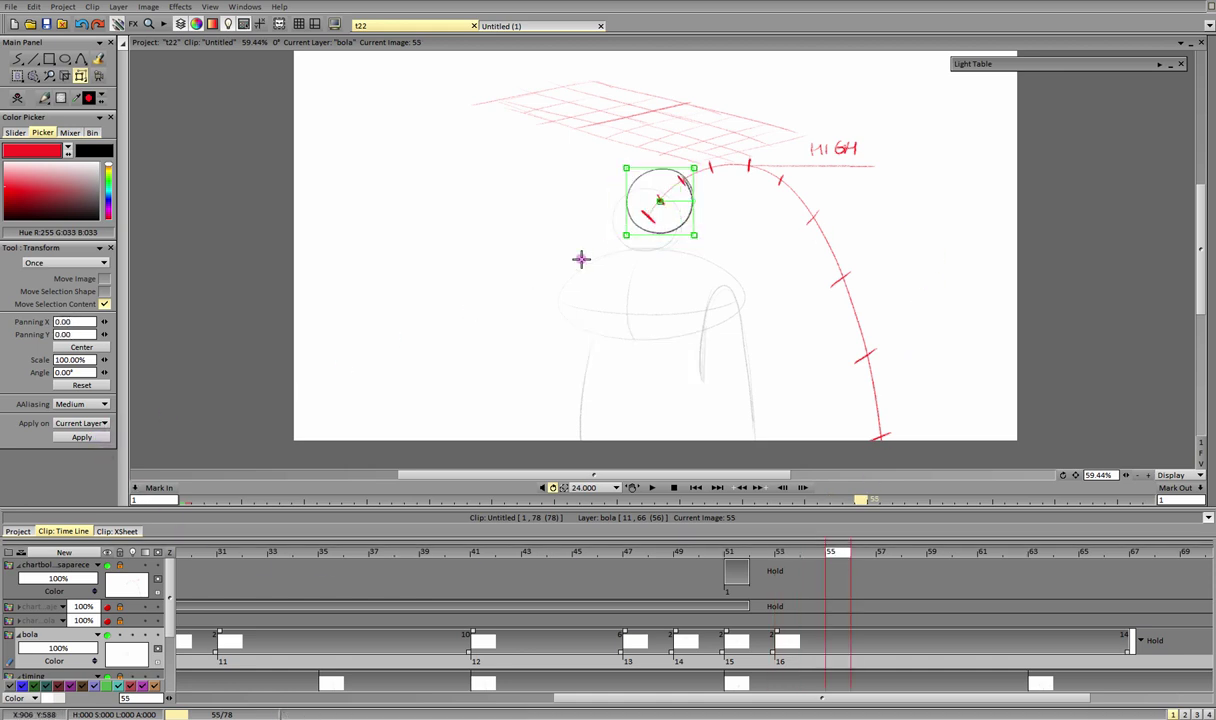
{"action": "left_click", "coordinate": [17, 59]}
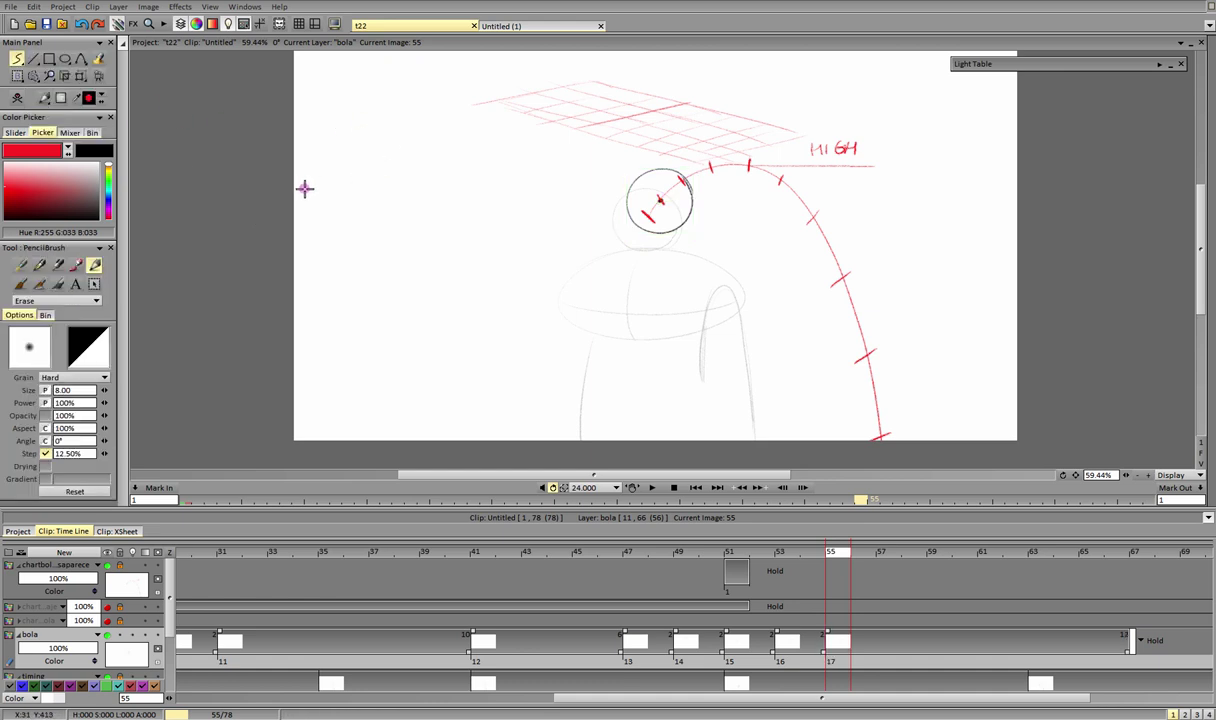
{"action": "left_click", "coordinate": [83, 80]}
{"action": "left_click_drag", "start_coordinate": [684, 204], "coordinate": [700, 196]}
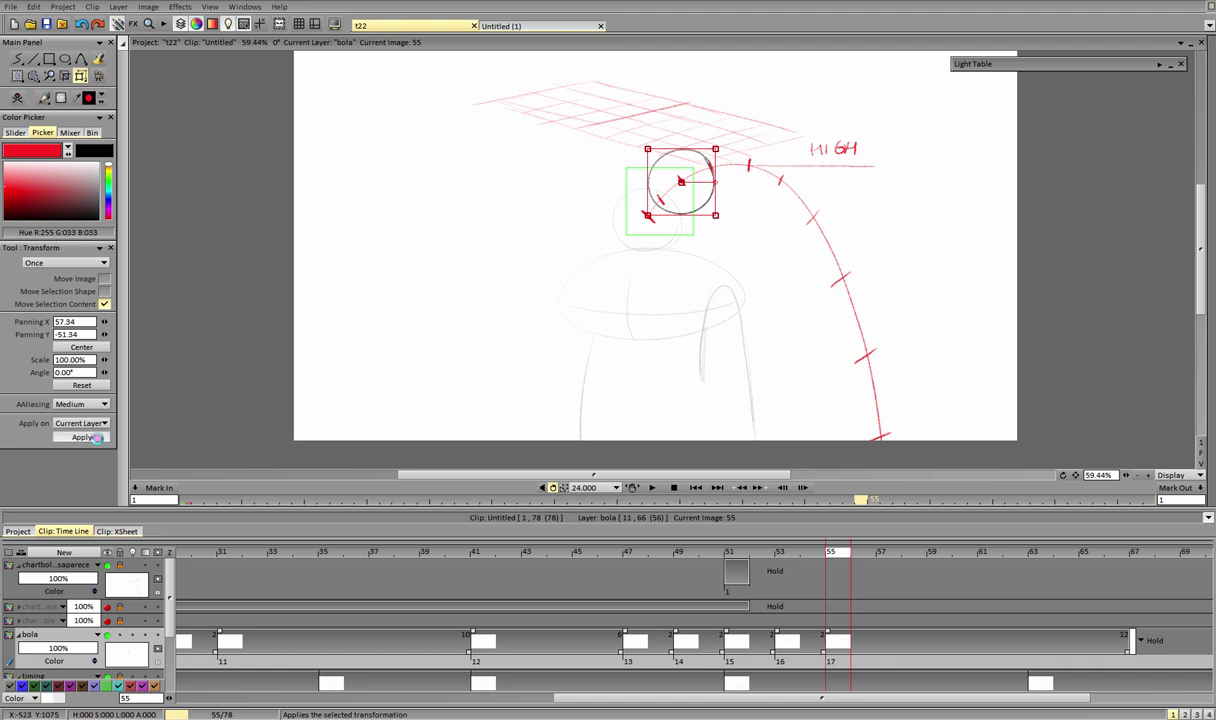
{"action": "left_click", "coordinate": [82, 437]}
Step: Create a new ball drawing at frame 57 and move it onto the fourth spacing tick, just before the peak
{"action": "left_click", "coordinate": [17, 59]}
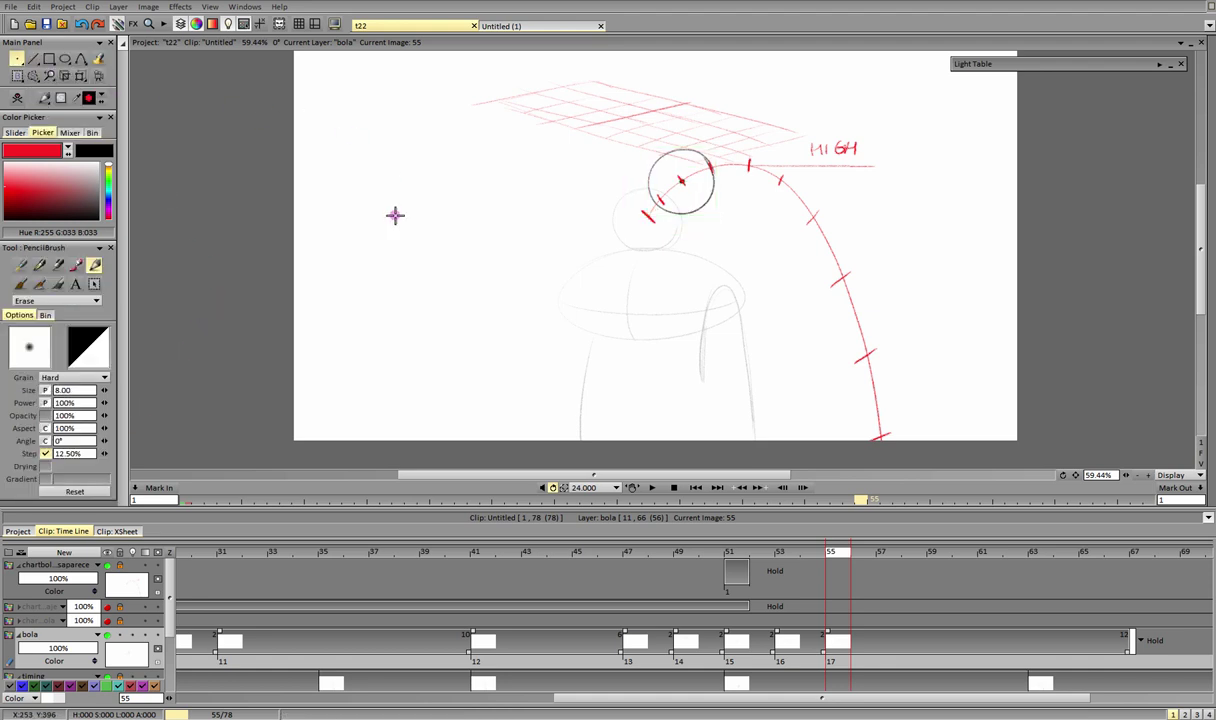
{"action": "left_click", "coordinate": [881, 553]}
{"action": "left_click", "coordinate": [22, 62]}
{"action": "left_click", "coordinate": [46, 77]}
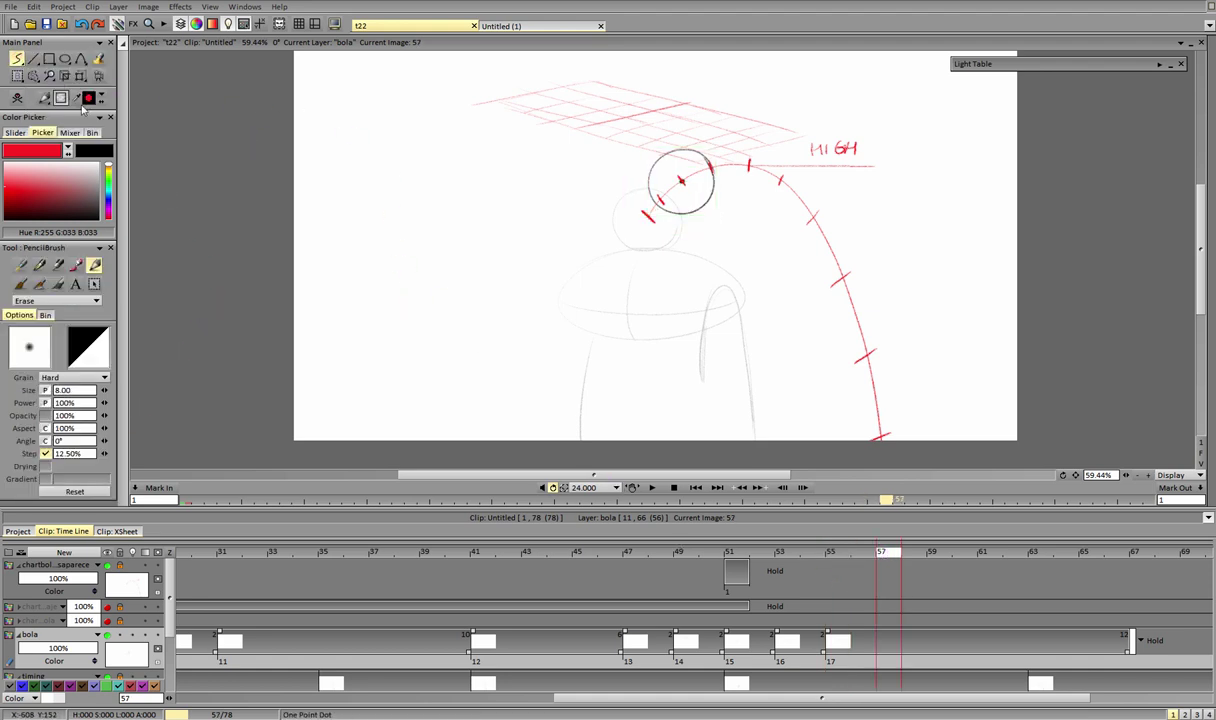
{"action": "left_click_drag", "start_coordinate": [411, 205], "coordinate": [317, 182]}
{"action": "left_click", "coordinate": [80, 76]}
{"action": "left_click", "coordinate": [118, 92]}
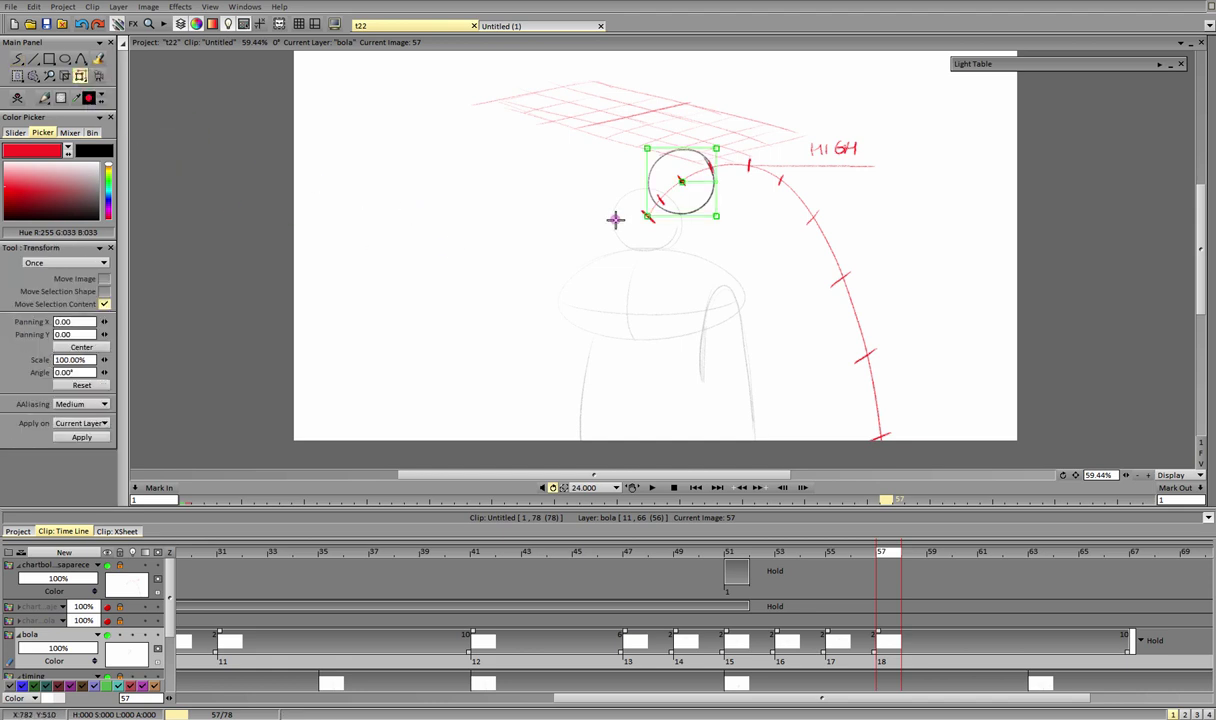
{"action": "left_click_drag", "start_coordinate": [695, 198], "coordinate": [724, 186]}
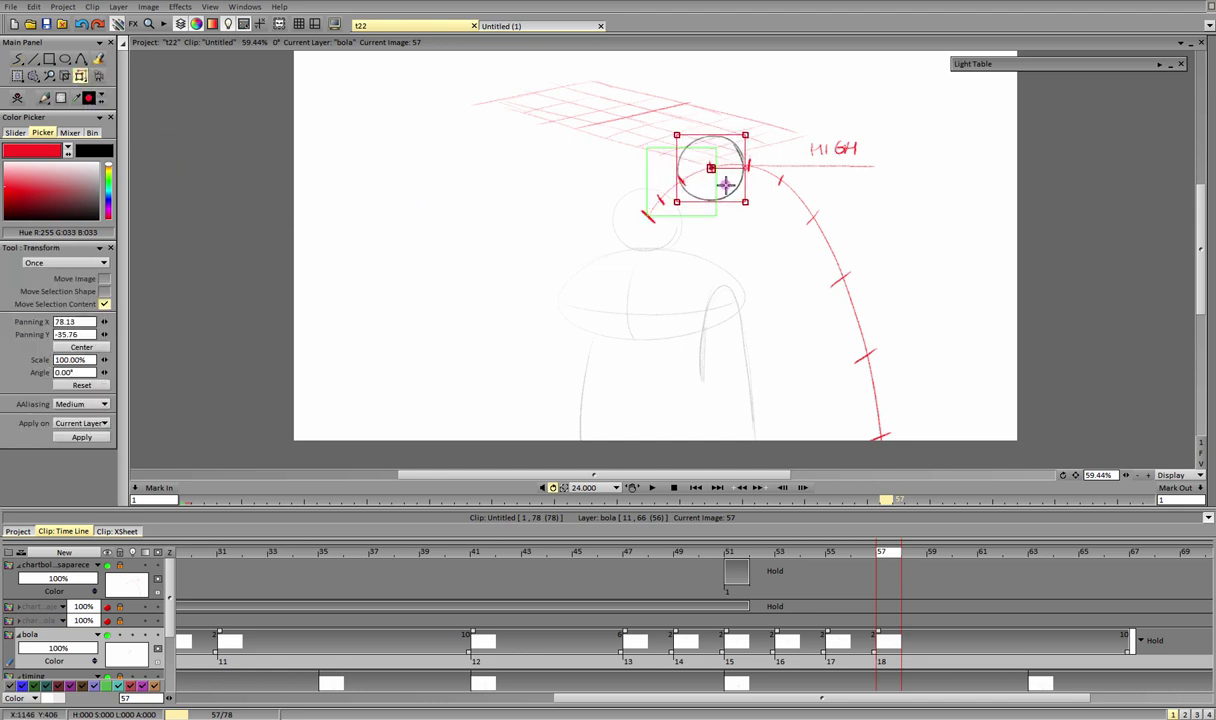
{"action": "left_click", "coordinate": [100, 437]}
Step: Create a new ball drawing at frame 59 and move it onto the tick at the arc's HIGH line
{"action": "left_click", "coordinate": [933, 553]}
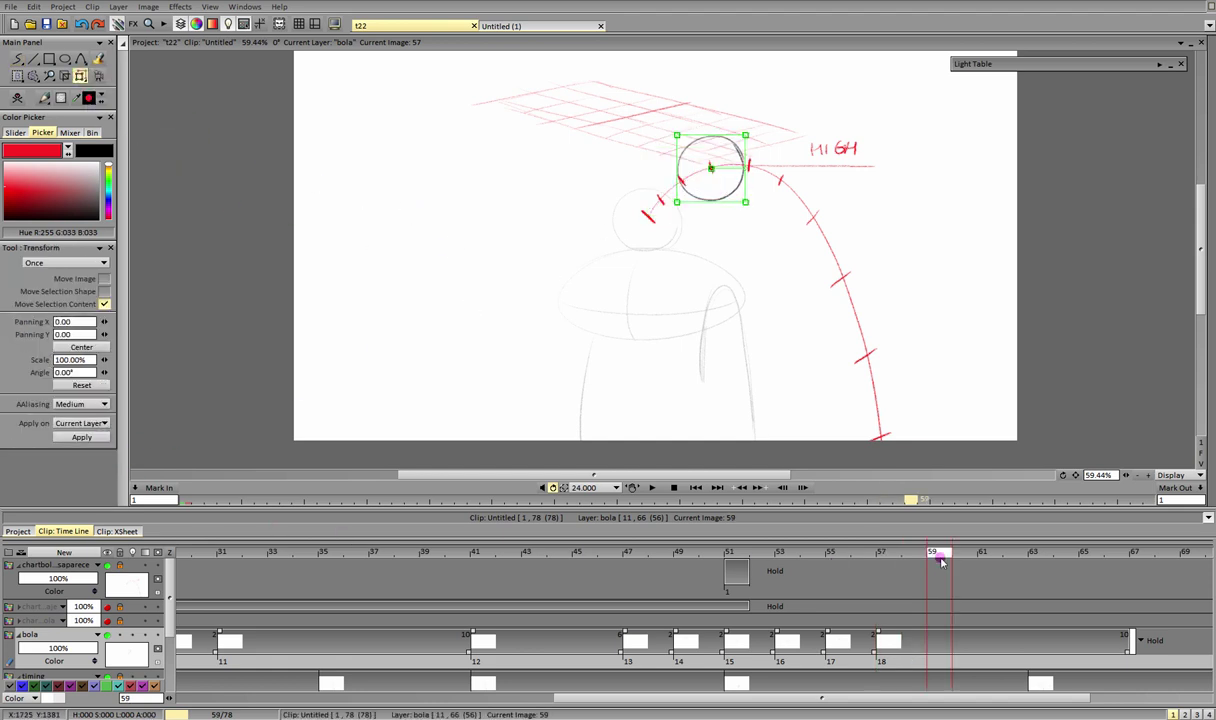
{"action": "left_click", "coordinate": [20, 61]}
{"action": "left_click", "coordinate": [353, 138]}
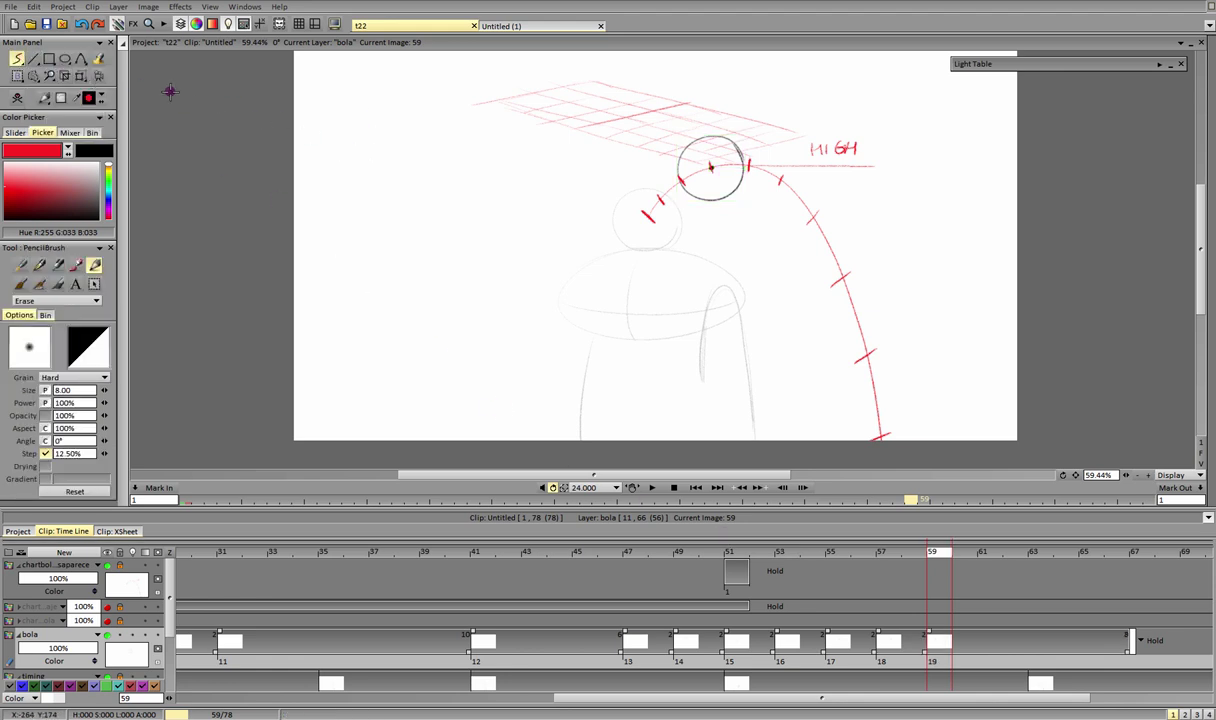
{"action": "left_click", "coordinate": [80, 77]}
{"action": "left_click_drag", "start_coordinate": [734, 186], "coordinate": [770, 186]}
{"action": "left_click", "coordinate": [104, 437]}
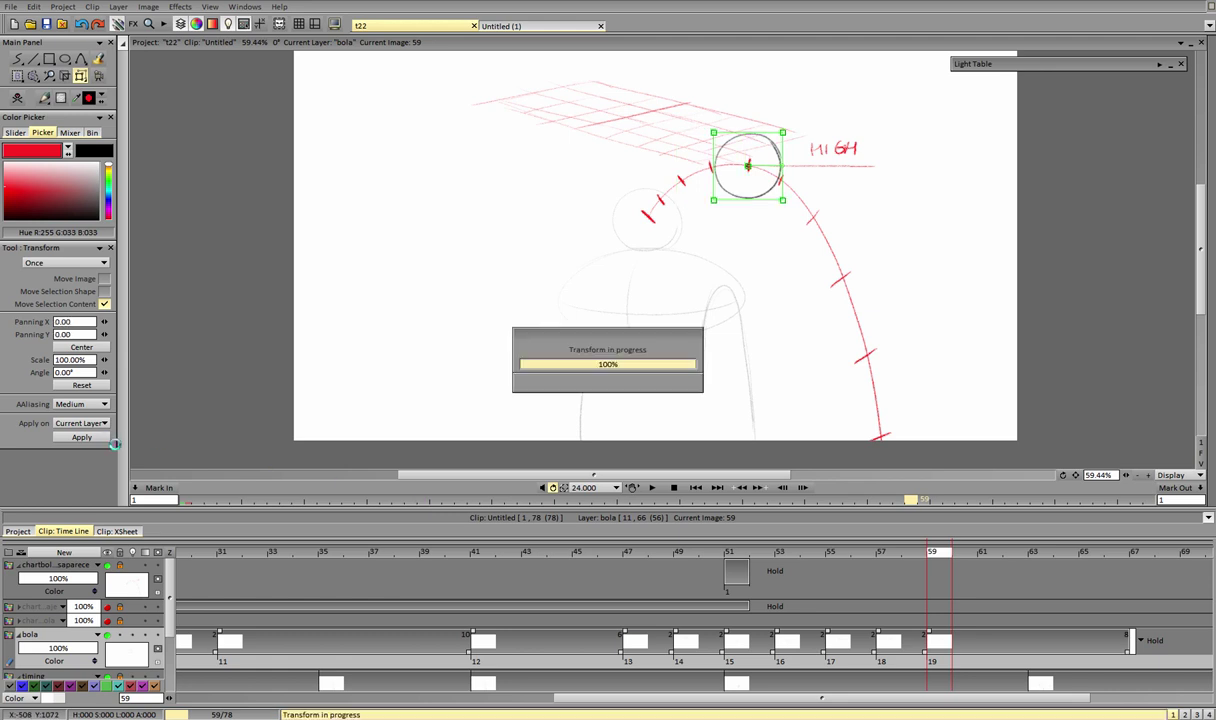
Step: Create a new ball drawing at frame 61 and move it onto the first tick past the HIGH position
{"action": "left_click", "coordinate": [983, 554]}
{"action": "left_click", "coordinate": [18, 60]}
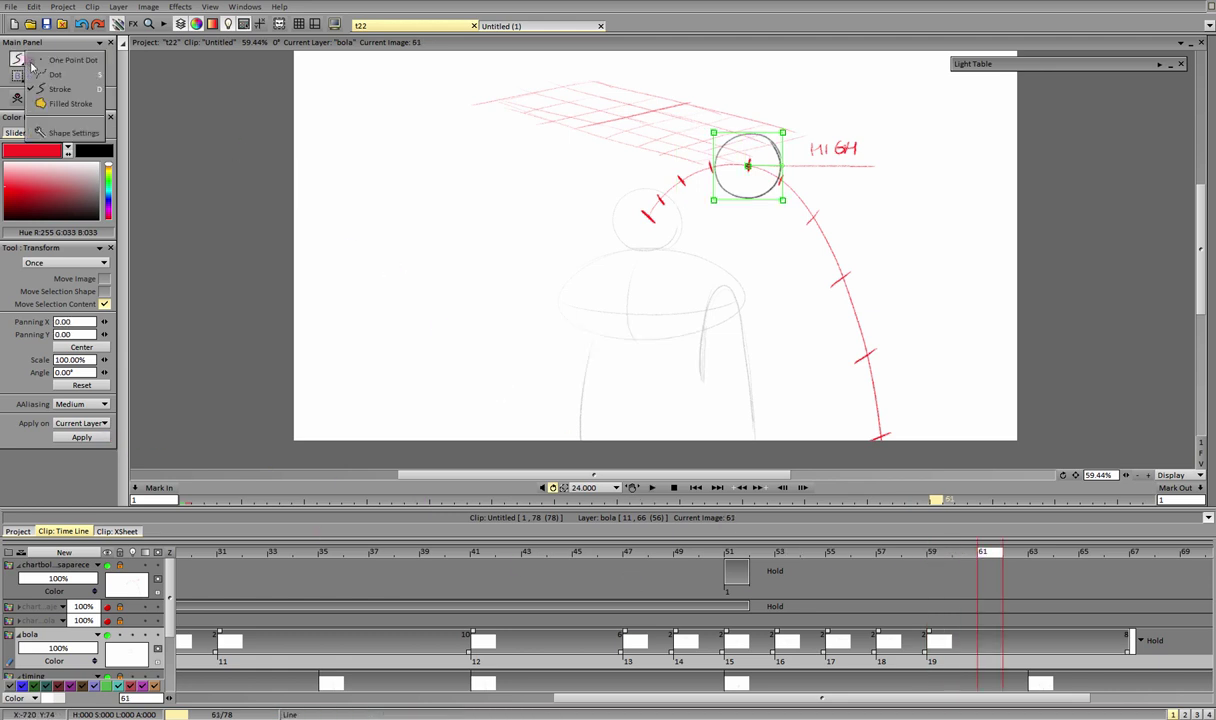
{"action": "left_click", "coordinate": [81, 77]}
{"action": "left_click_drag", "start_coordinate": [764, 188], "coordinate": [798, 204]}
{"action": "left_click", "coordinate": [103, 437]}
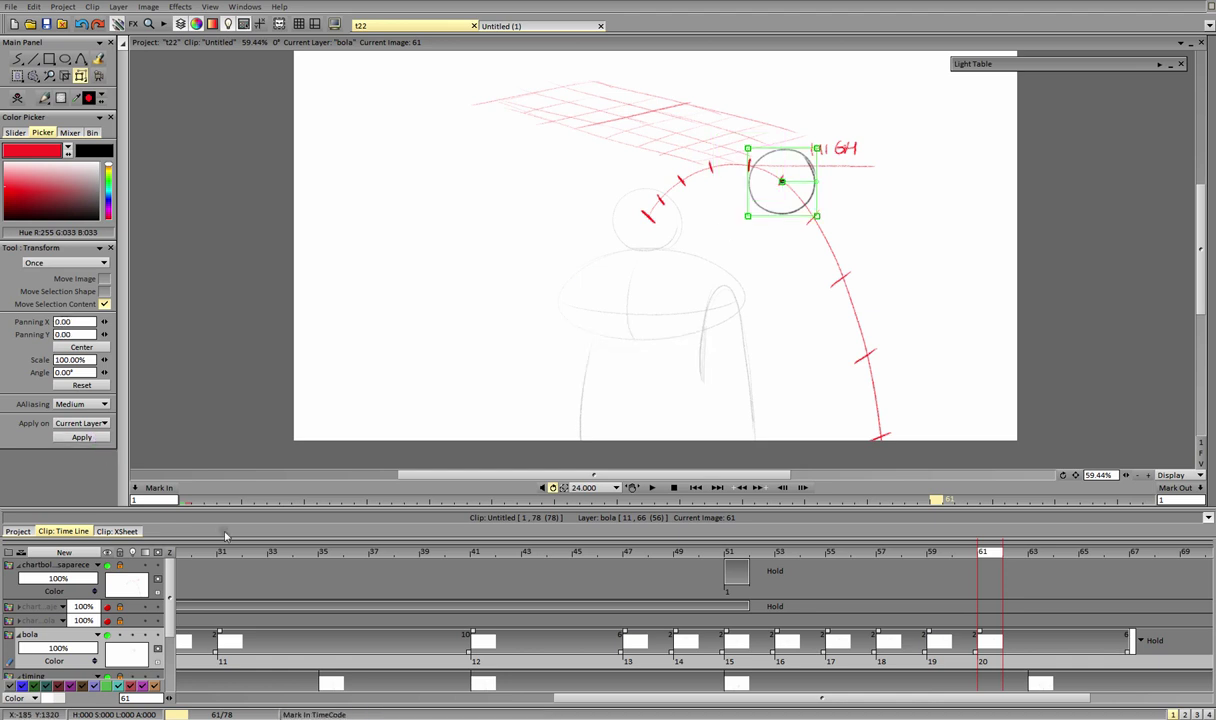
Step: Create a new ball drawing at frame 63 and move it onto the second tick of the arc's descent
{"action": "left_click", "coordinate": [1032, 554]}
{"action": "left_click", "coordinate": [19, 60]}
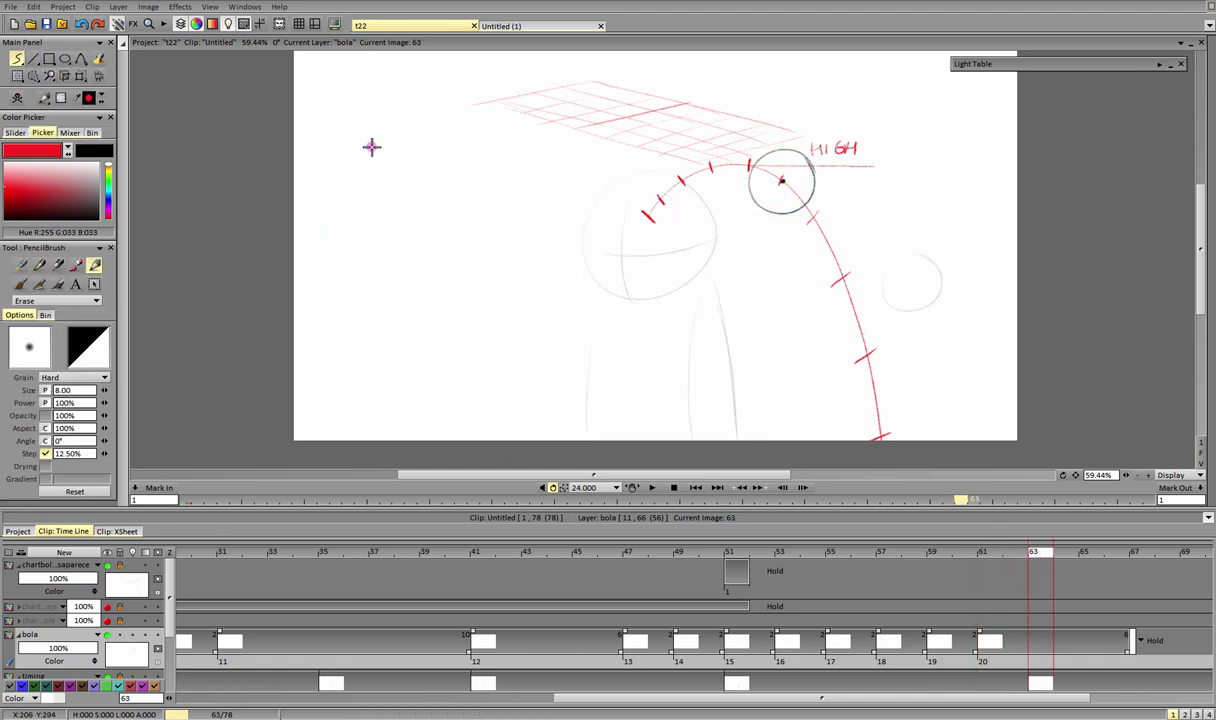
{"action": "left_click", "coordinate": [360, 175]}
{"action": "left_click", "coordinate": [81, 76]}
{"action": "left_click_drag", "start_coordinate": [804, 191], "coordinate": [835, 233]}
{"action": "key", "text": "Return"}
Step: Create a new ball drawing at frame 65 and move it onto the third tick of the arc's descent
{"action": "left_click_drag", "start_coordinate": [901, 698], "coordinate": [1028, 698]}
{"action": "left_click", "coordinate": [848, 556]}
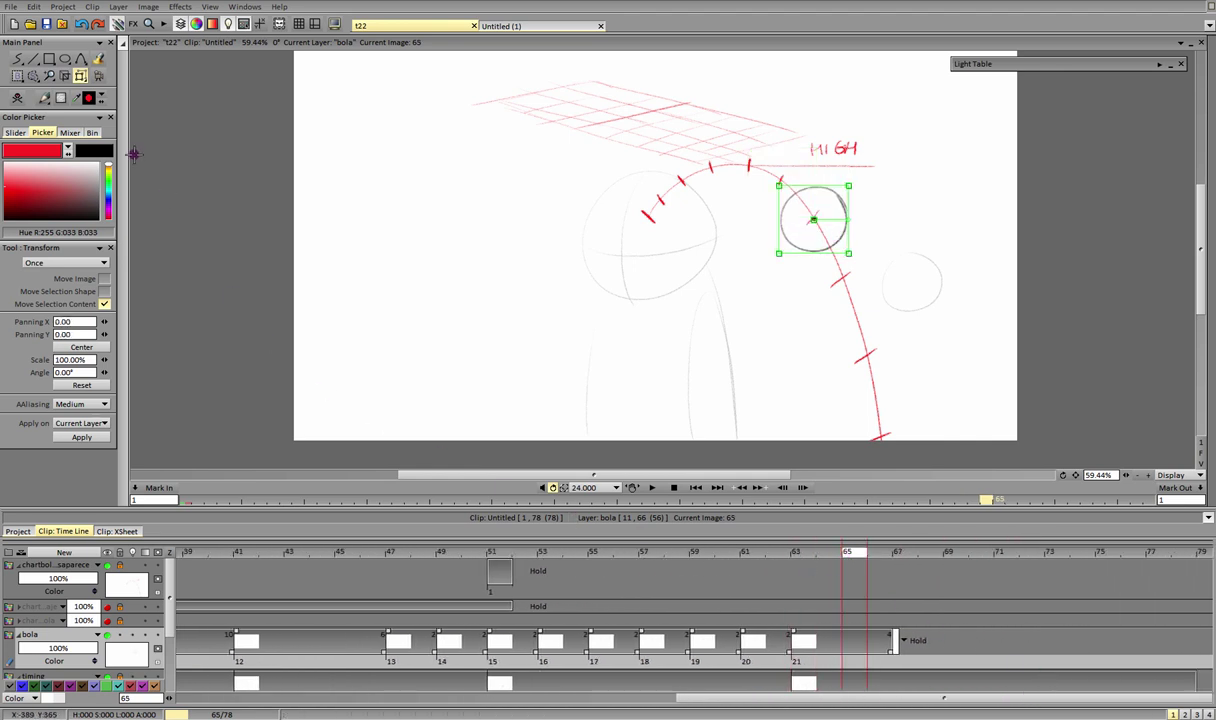
{"action": "left_click", "coordinate": [17, 58]}
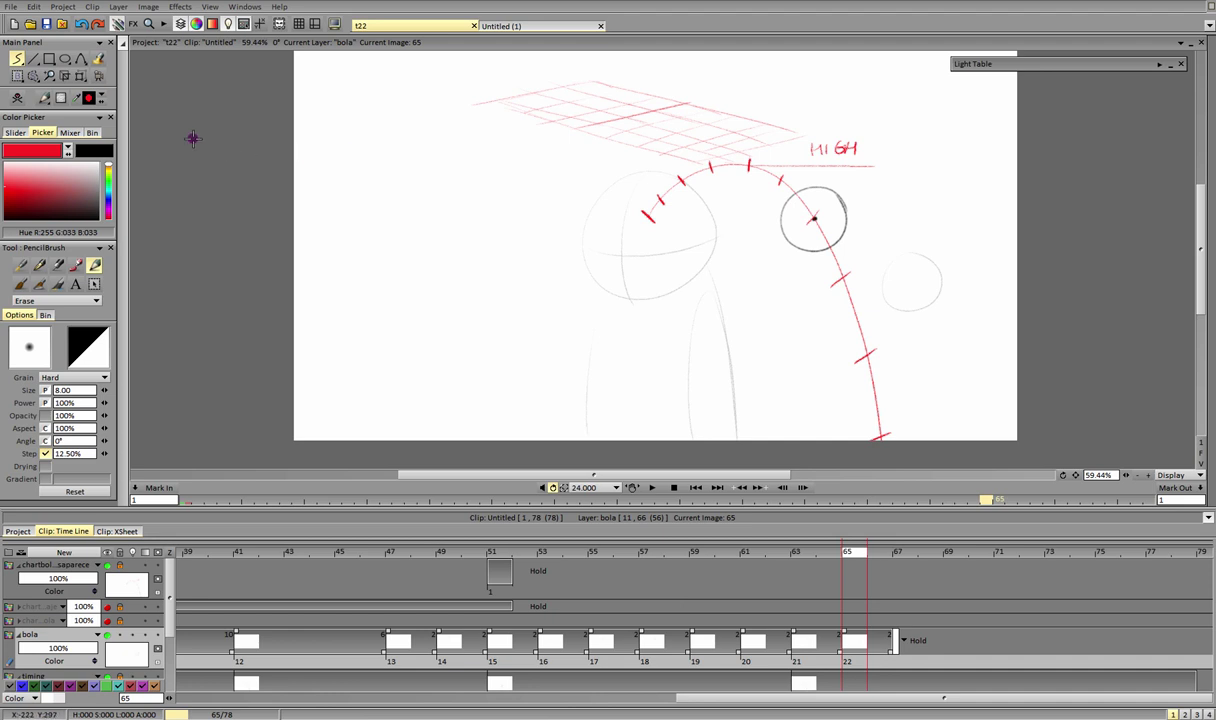
{"action": "left_click", "coordinate": [80, 75]}
{"action": "mouse_move", "coordinate": [815, 225]}
{"action": "left_mouse_down"}
{"action": "mouse_move", "coordinate": [836, 239]}
{"action": "mouse_move", "coordinate": [863, 300]}
{"action": "left_mouse_up"}
{"action": "left_click", "coordinate": [95, 436]}
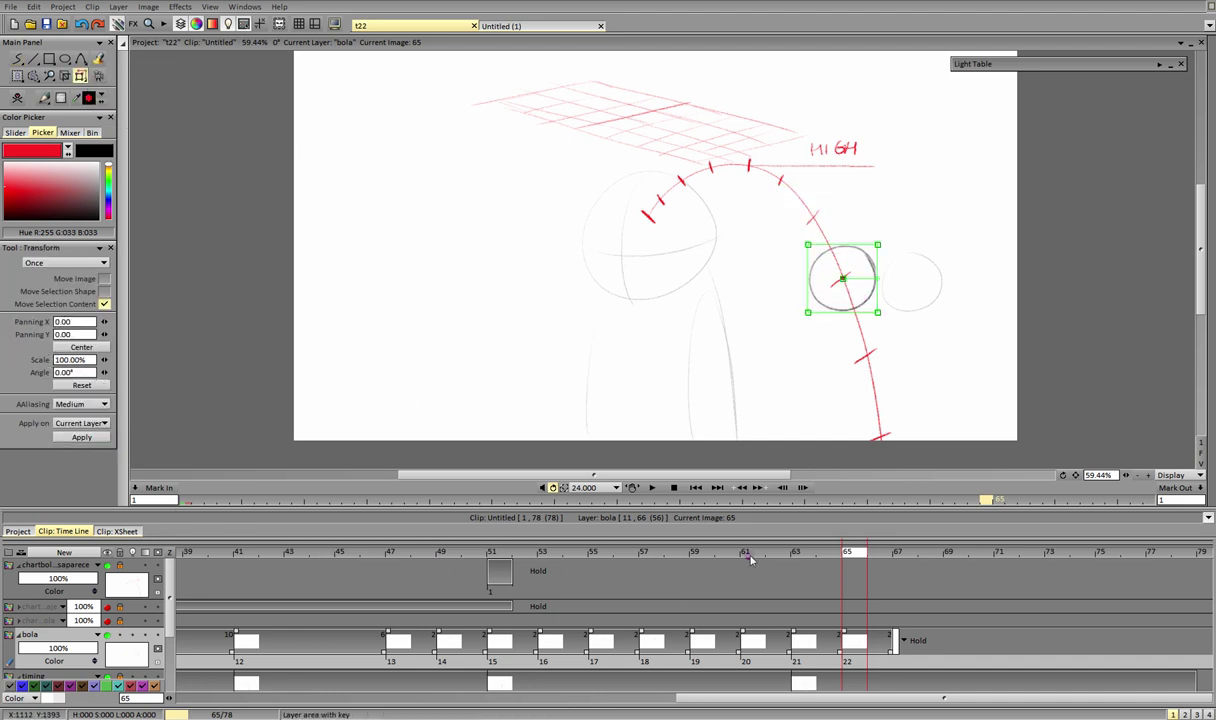
Step: Create a new ball drawing at frame 67 and move it onto the fourth tick of the arc's descent
{"action": "left_click", "coordinate": [897, 554]}
{"action": "left_click", "coordinate": [17, 59]}
{"action": "left_click", "coordinate": [373, 119]}
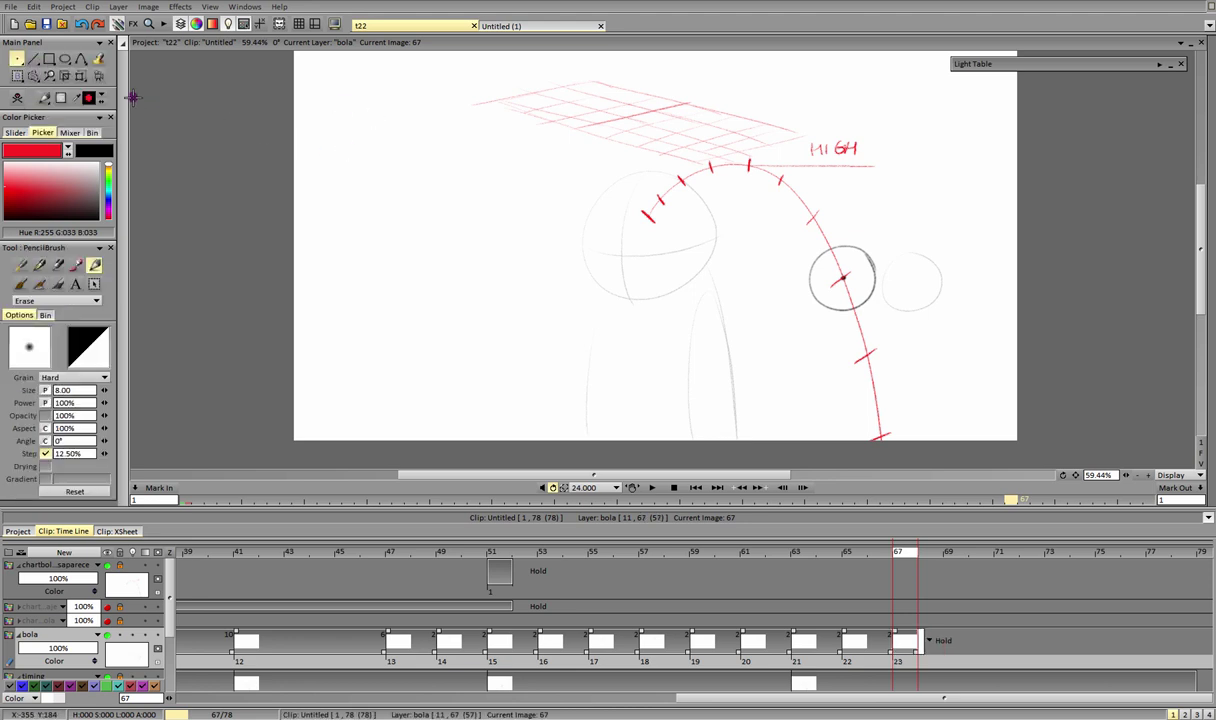
{"action": "left_click", "coordinate": [80, 75]}
{"action": "left_click_drag", "start_coordinate": [871, 293], "coordinate": [888, 372]}
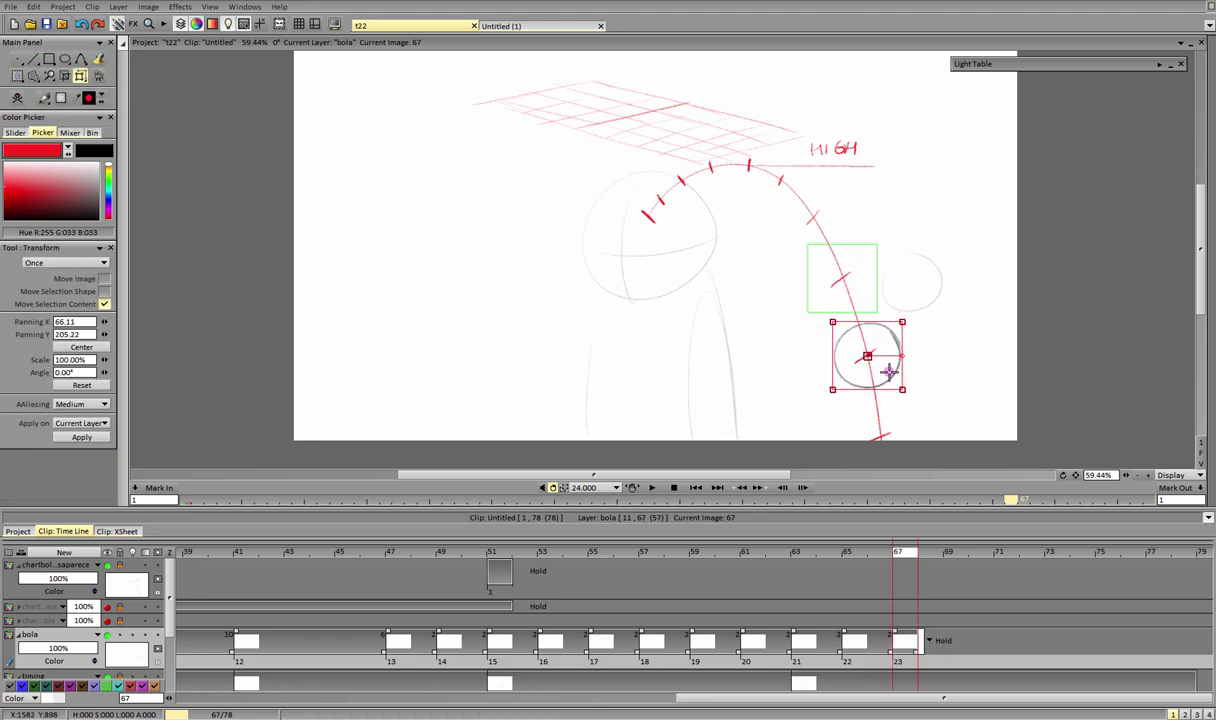
{"action": "left_click", "coordinate": [82, 437]}
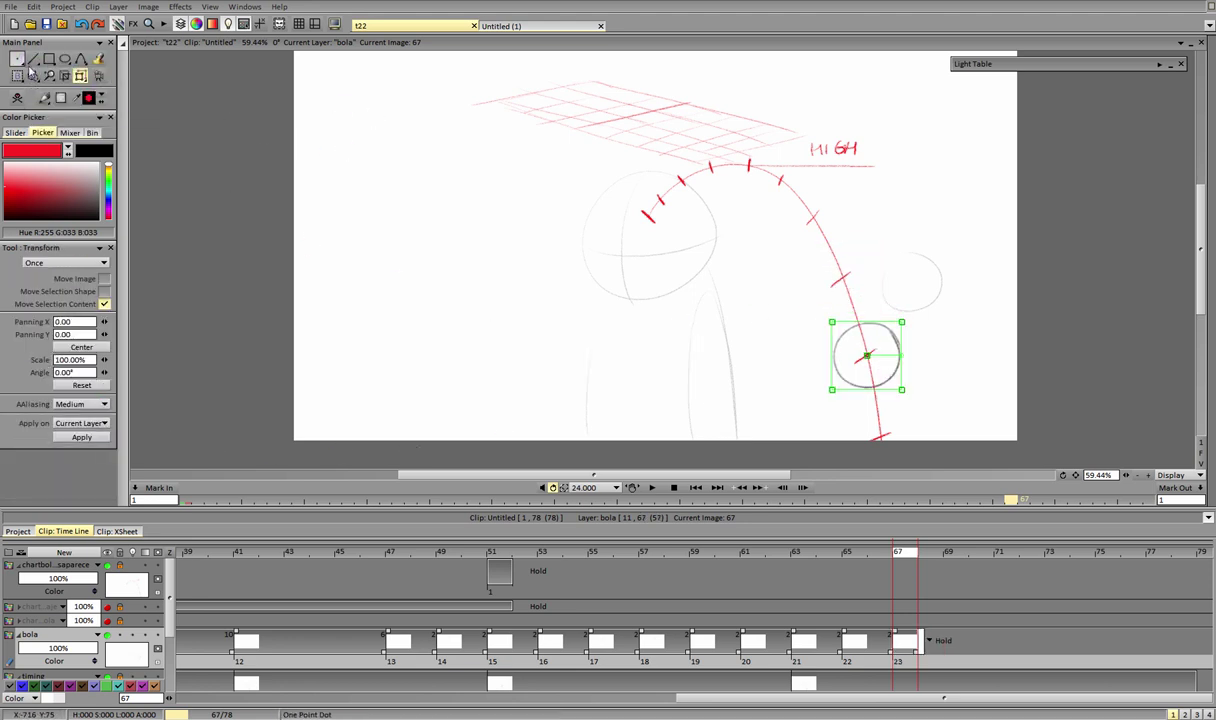
Step: Create a new ball drawing at frame 69 and move it onto the arc's last tick at the canvas's lower edge
{"action": "right_click", "coordinate": [18, 60]}
{"action": "left_click", "coordinate": [58, 89]}
{"action": "left_click", "coordinate": [81, 77]}
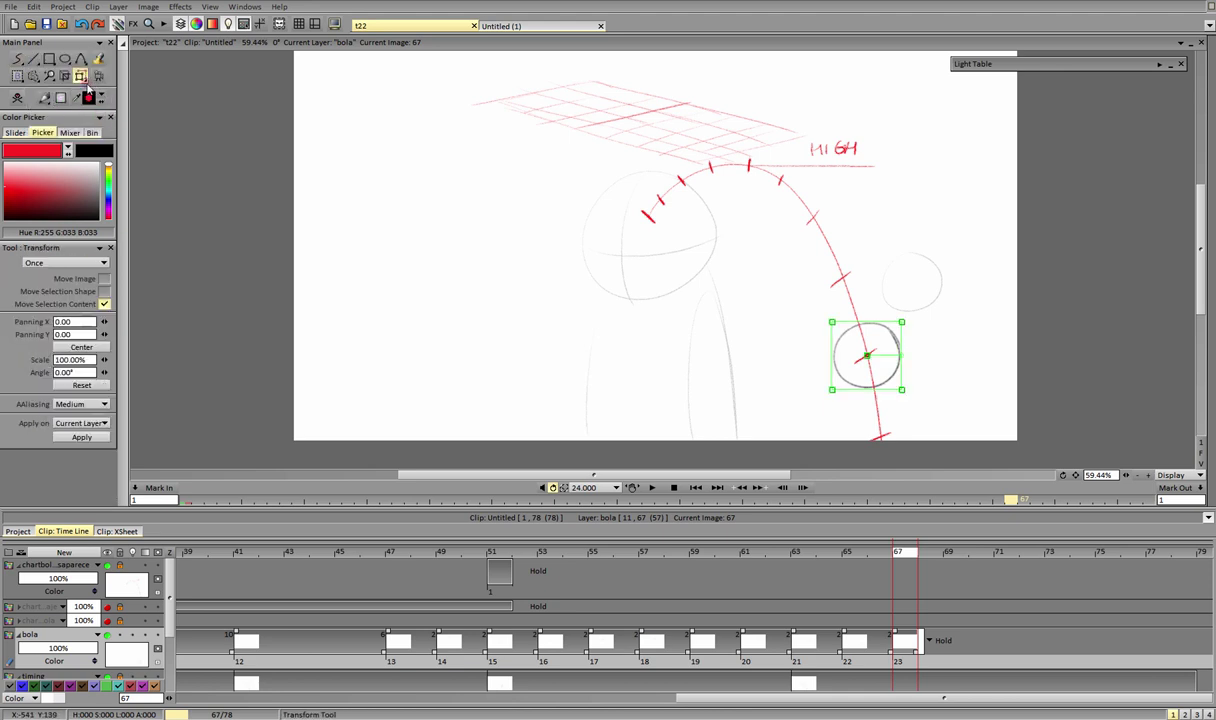
{"action": "left_click", "coordinate": [84, 80]}
{"action": "left_click", "coordinate": [954, 555]}
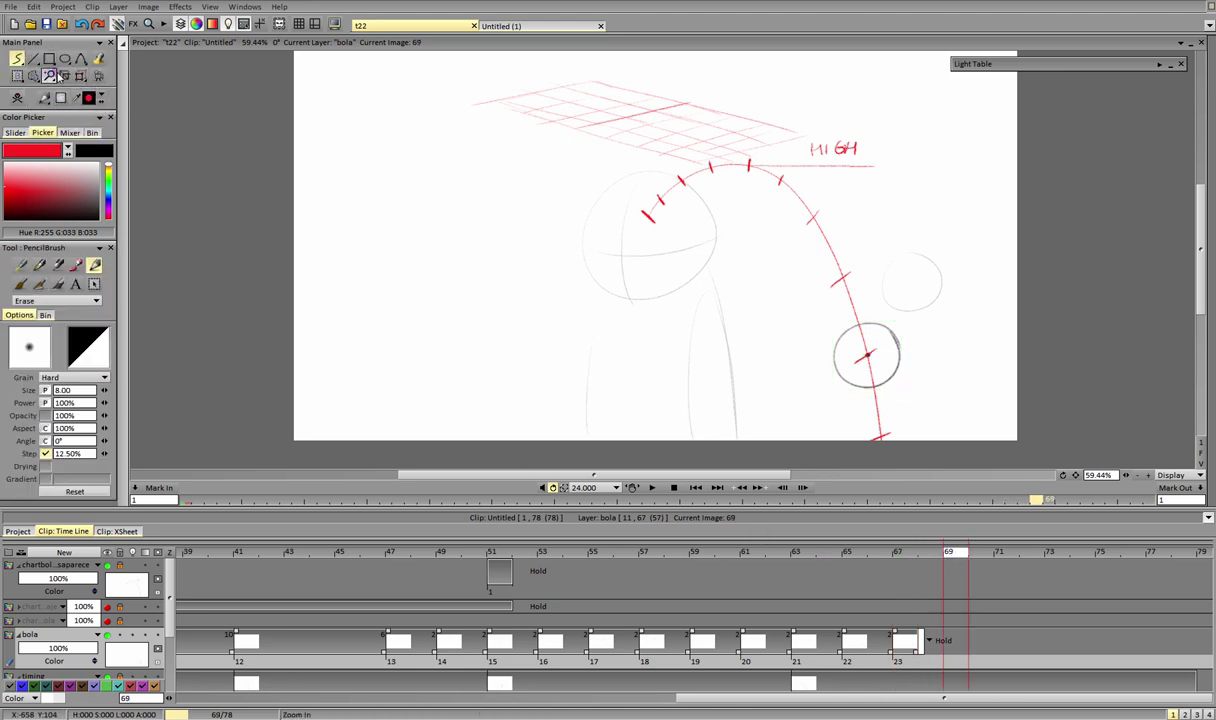
{"action": "left_click", "coordinate": [350, 133]}
{"action": "left_click", "coordinate": [81, 77]}
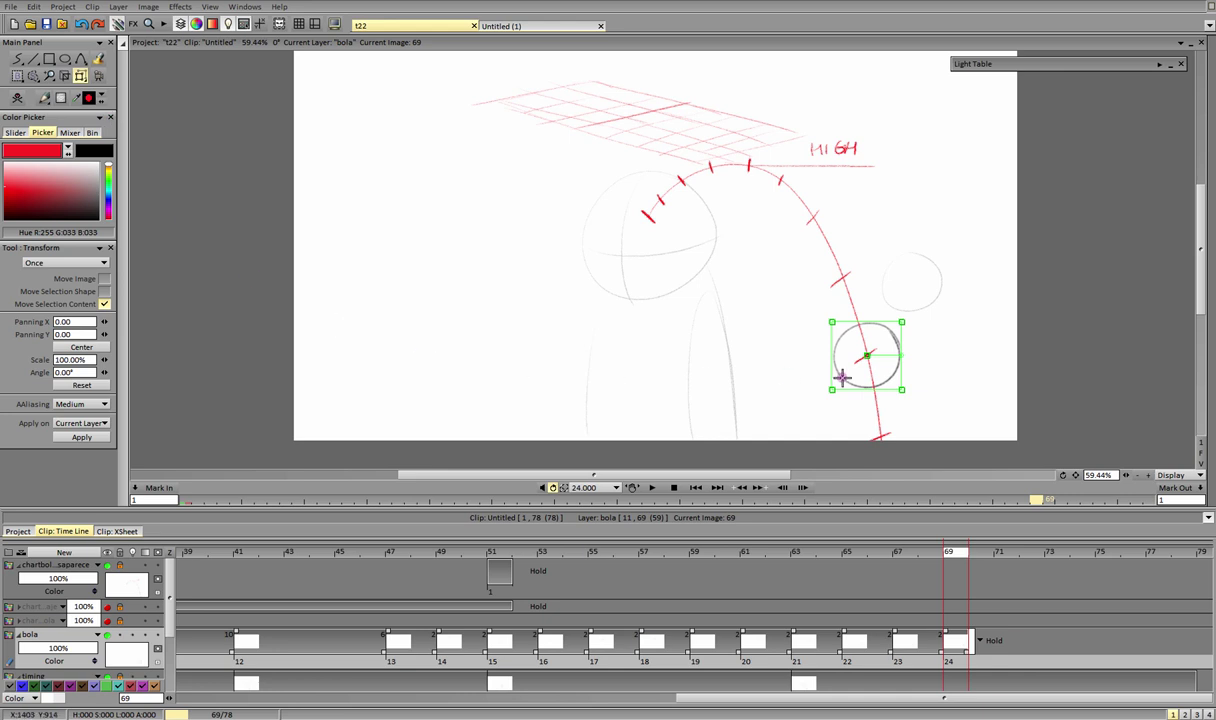
{"action": "left_click_drag", "start_coordinate": [841, 377], "coordinate": [861, 466]}
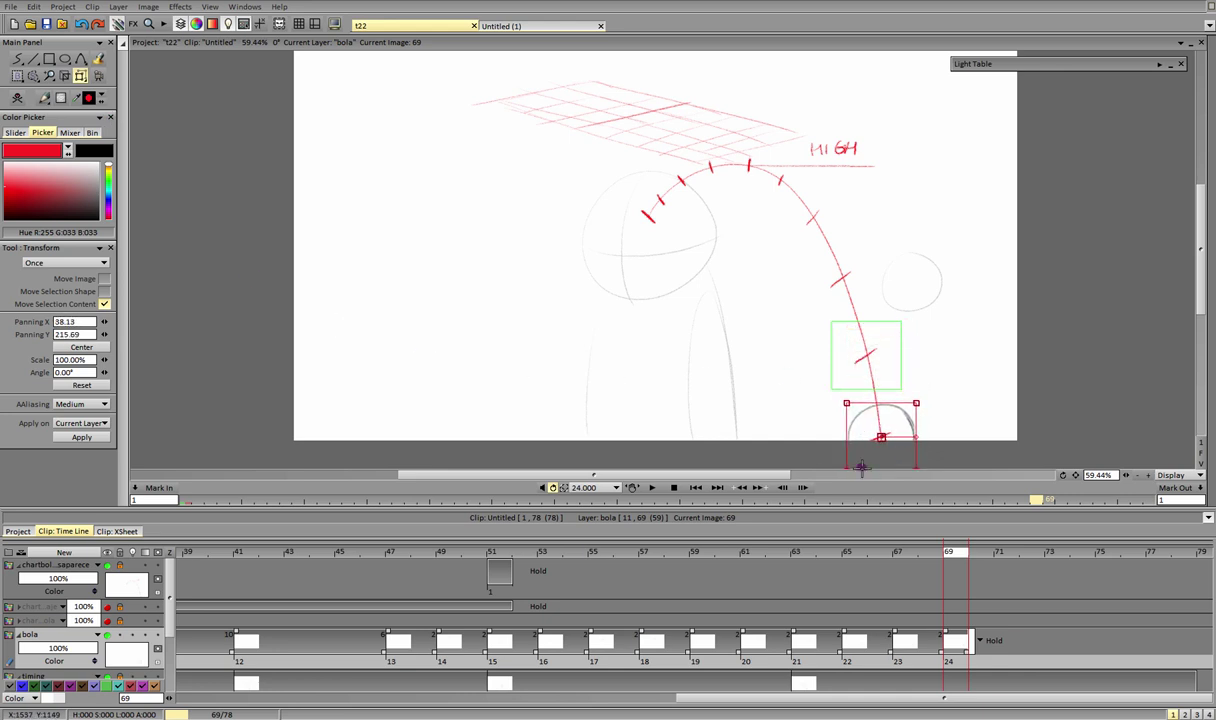
{"action": "left_click", "coordinate": [84, 438]}
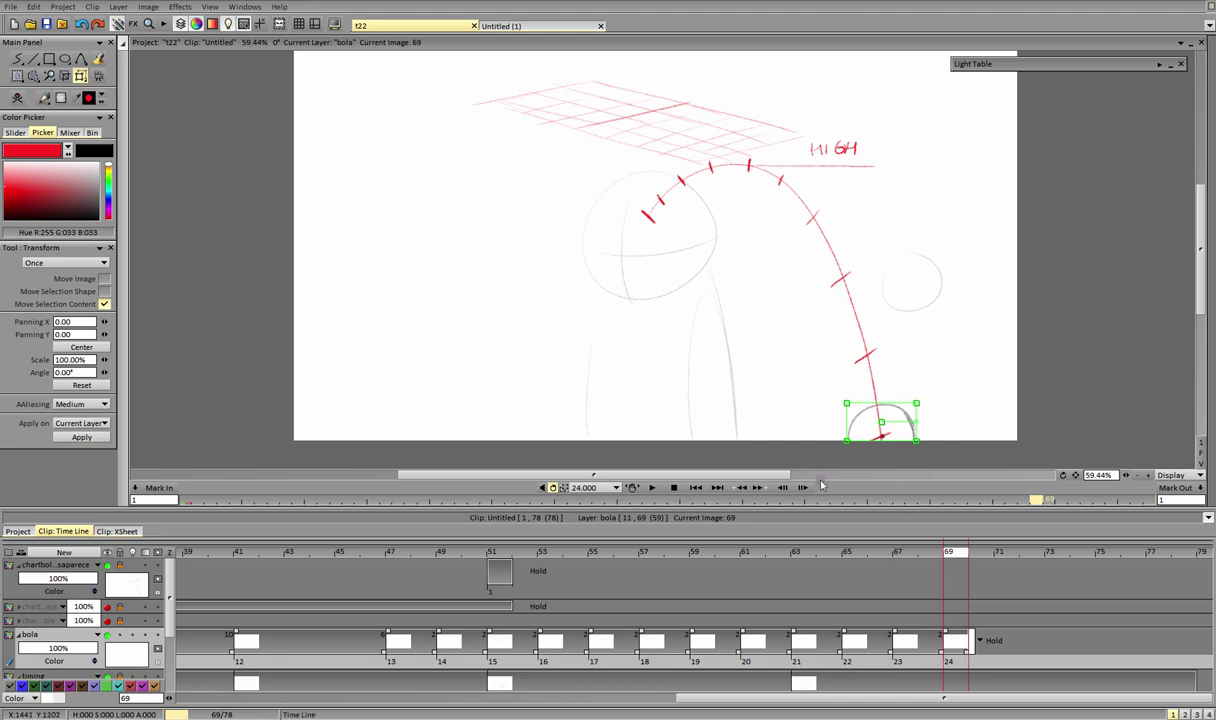
Step: Add an empty drawing at frame 71 of the bola layer and play back the ball's bounce
{"action": "left_click", "coordinate": [1006, 561]}
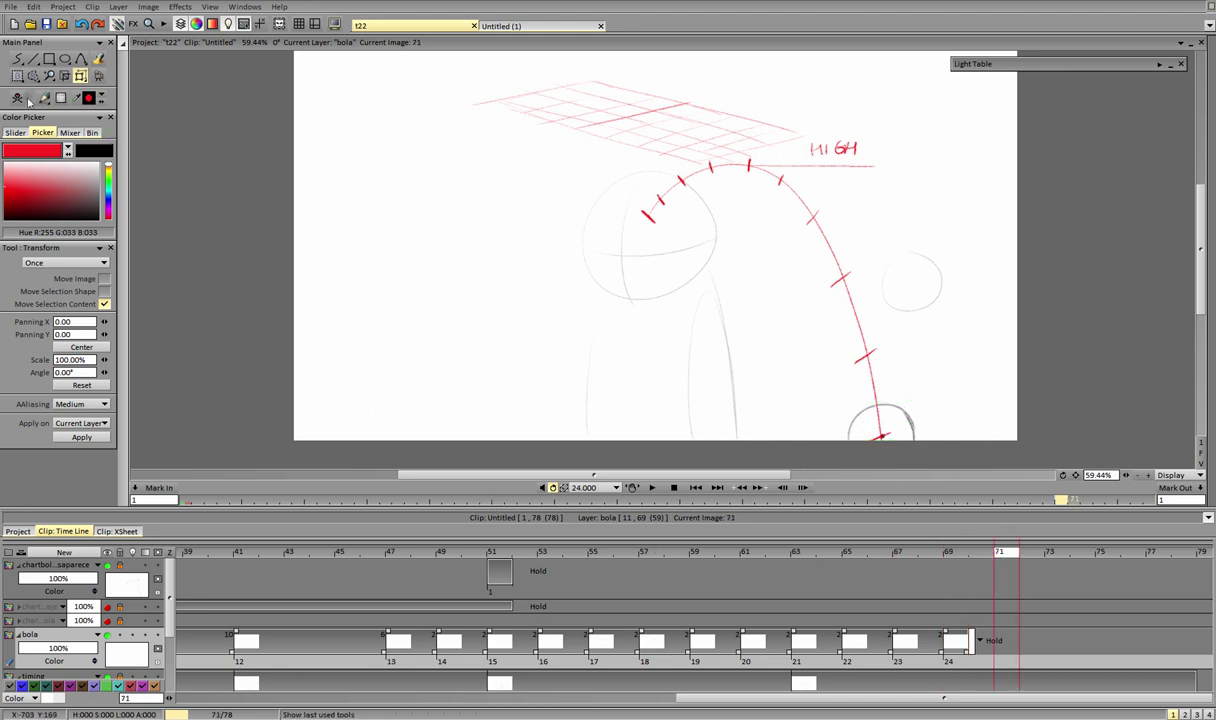
{"action": "left_click", "coordinate": [17, 58]}
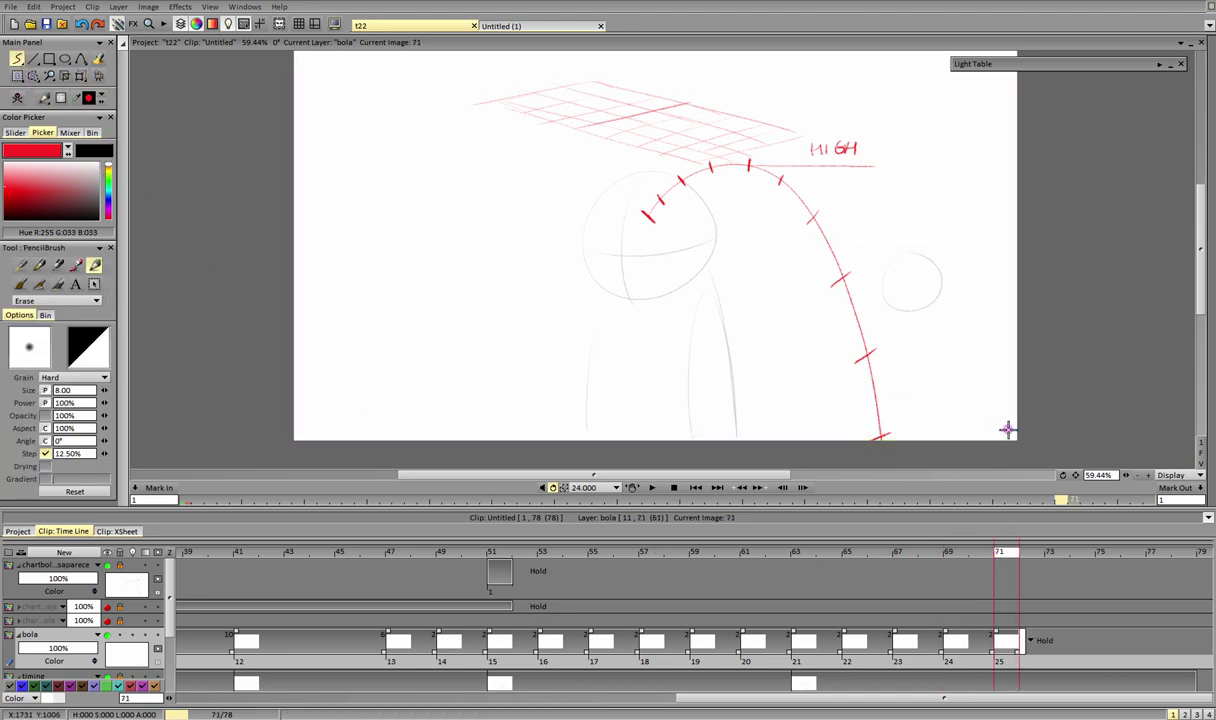
{"action": "left_click", "coordinate": [651, 487]}
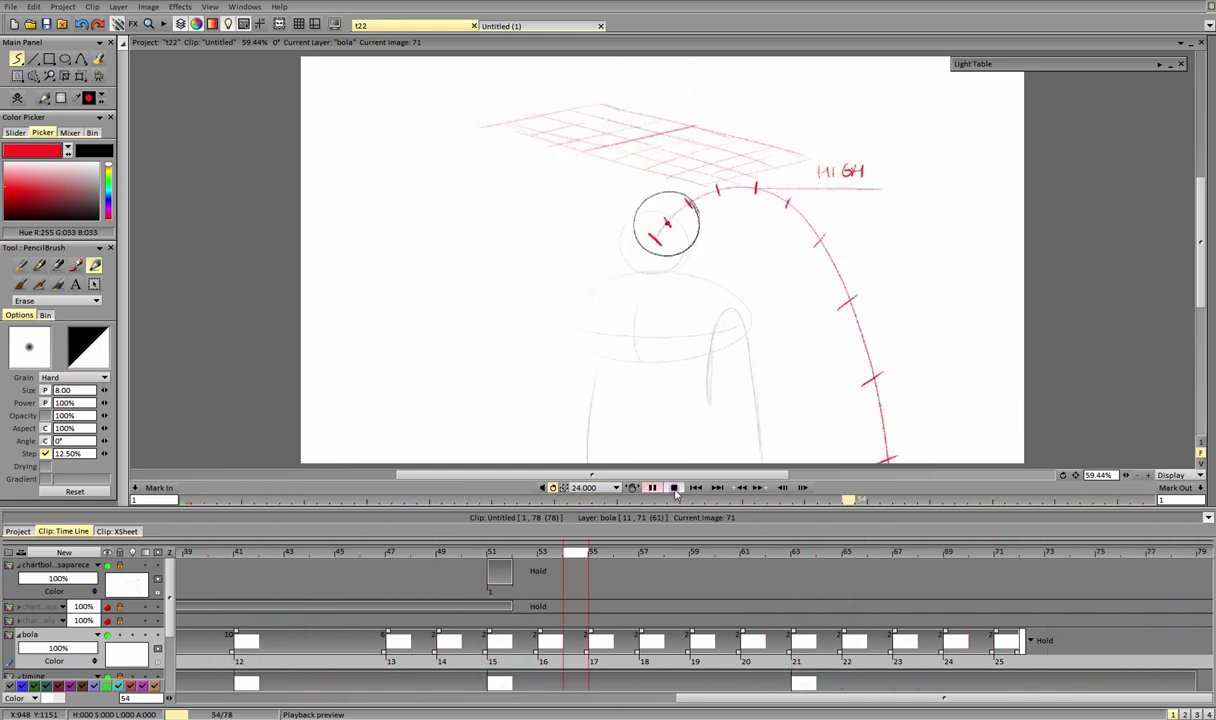
{"action": "left_click", "coordinate": [676, 490]}
Step: Unlock the "chart bola desaparece" layer and redraw the arc's rising ticks up to HIGH with wider spacing, then lock the layer again
{"action": "left_click_drag", "start_coordinate": [481, 565], "coordinate": [700, 572]}
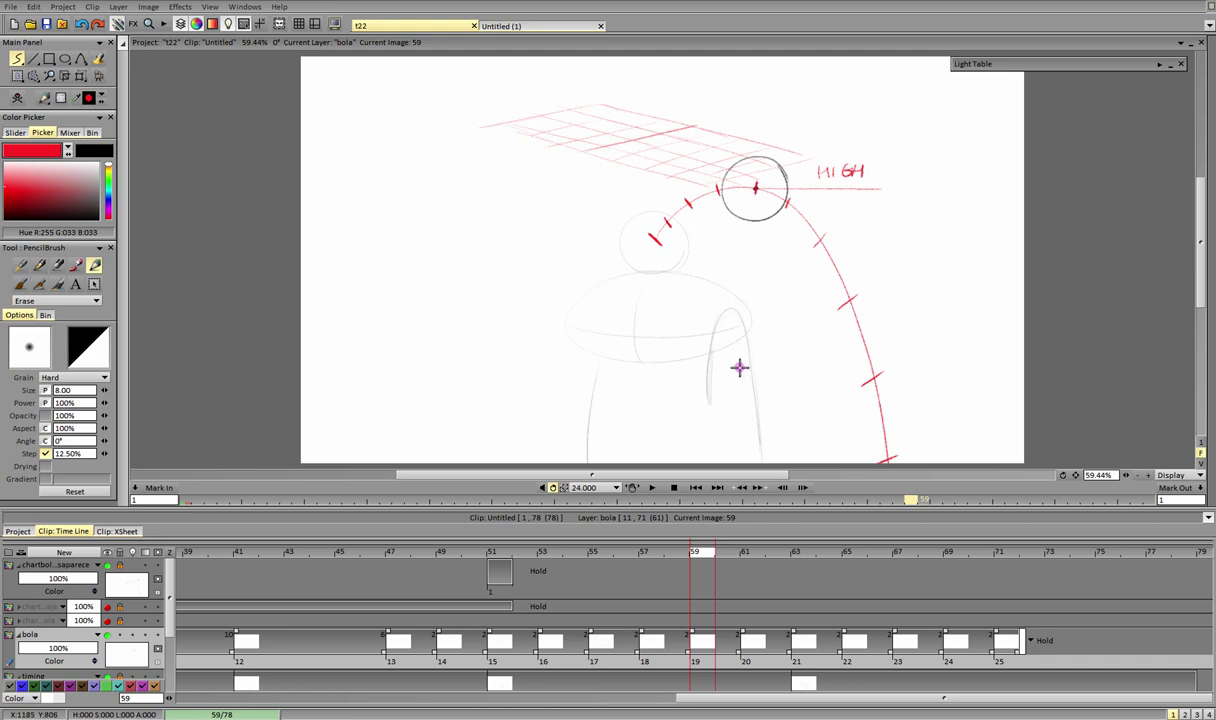
{"action": "left_click", "coordinate": [76, 576]}
{"action": "left_click", "coordinate": [120, 566]}
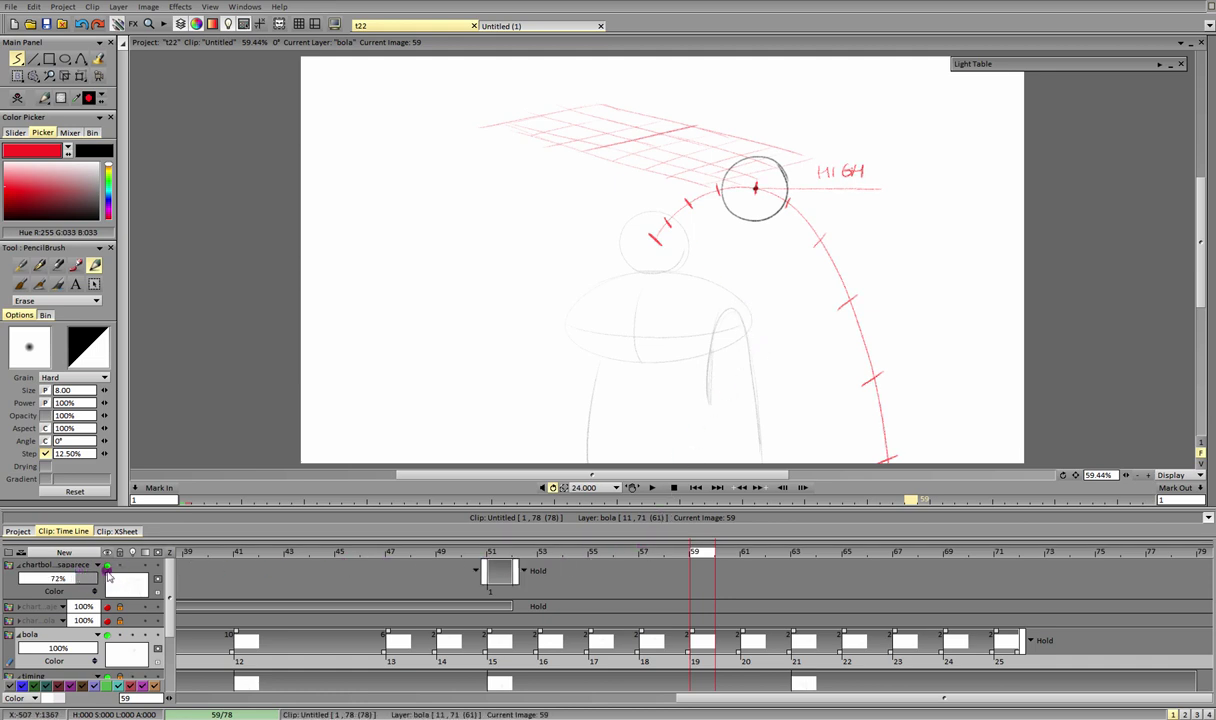
{"action": "left_click_drag", "start_coordinate": [77, 577], "coordinate": [130, 595]}
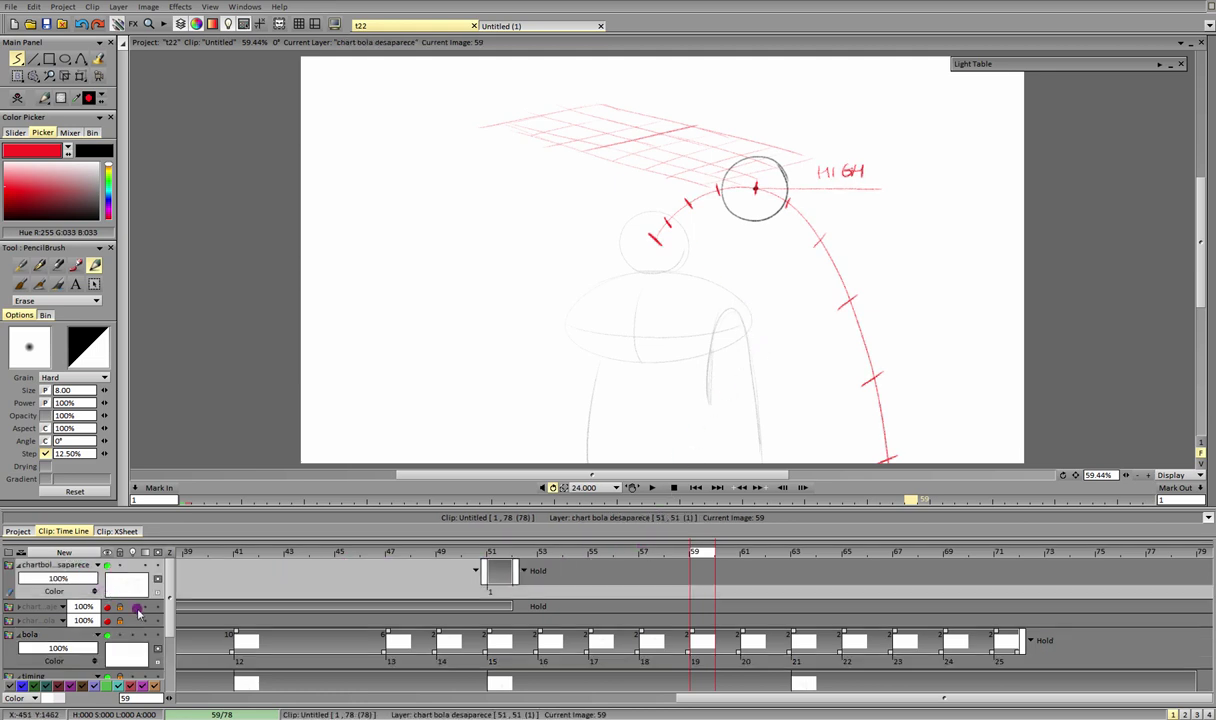
{"action": "left_click", "coordinate": [759, 183]}
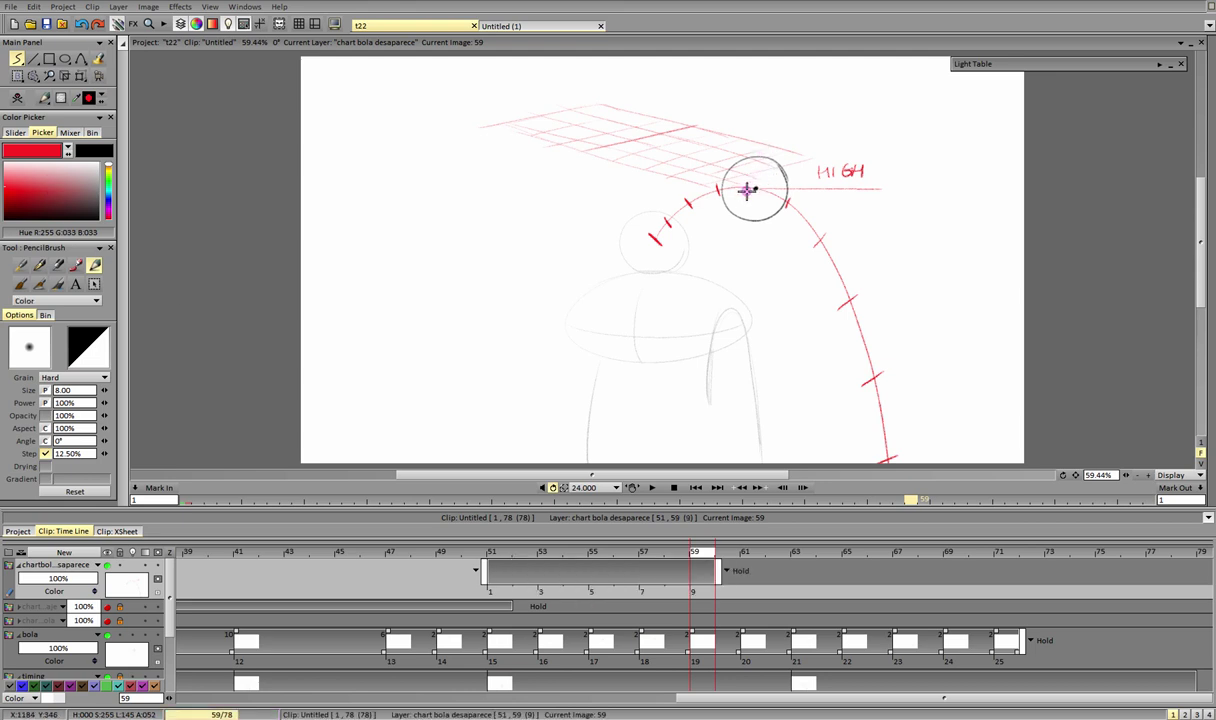
{"action": "key", "text": "e"}
{"action": "key", "text": "e"}
{"action": "key", "text": "e"}
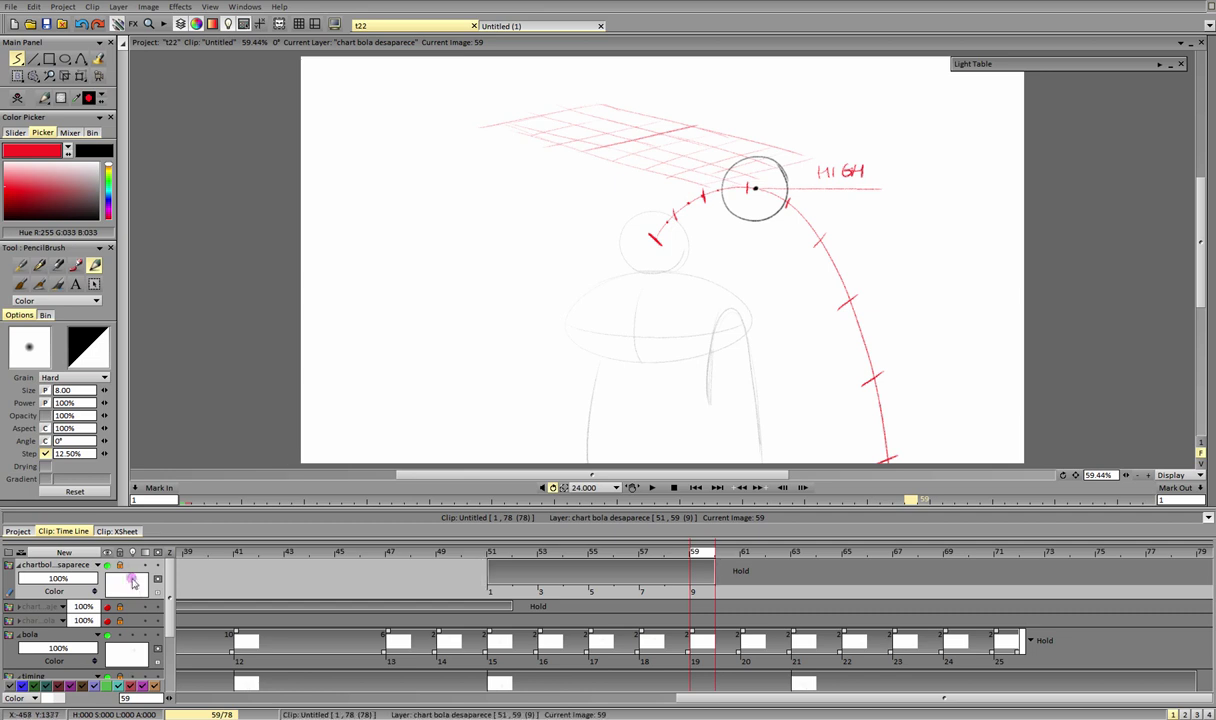
Step: On the bola layer, move the frame 59 ball onto the redrawn tick near the HIGH position
{"action": "left_click", "coordinate": [76, 643]}
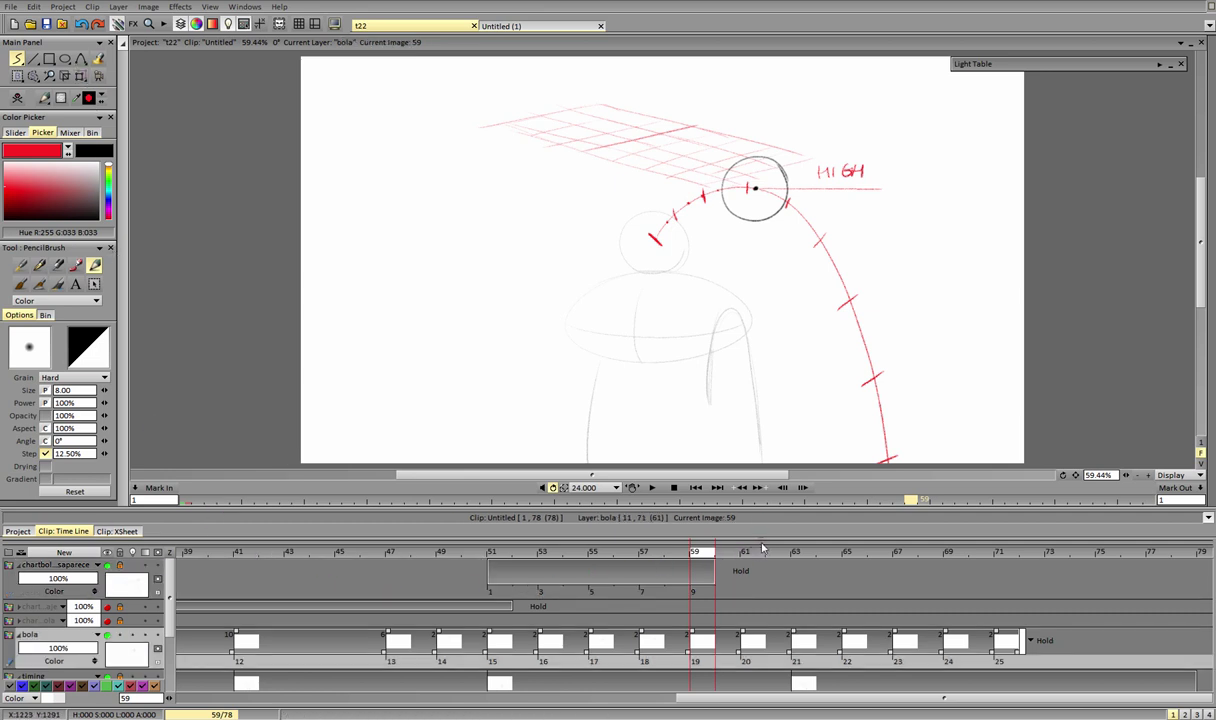
{"action": "left_click_drag", "start_coordinate": [748, 557], "coordinate": [686, 510]}
{"action": "left_click", "coordinate": [81, 77]}
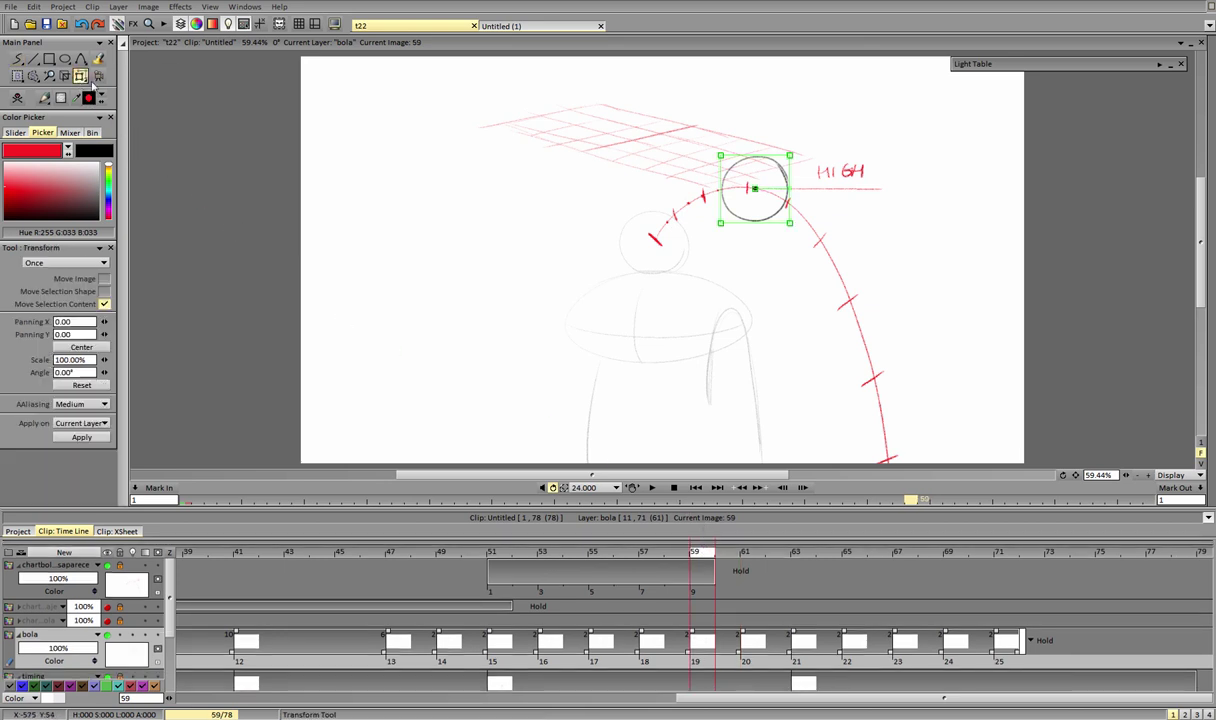
{"action": "left_click_drag", "start_coordinate": [766, 208], "coordinate": [758, 208]}
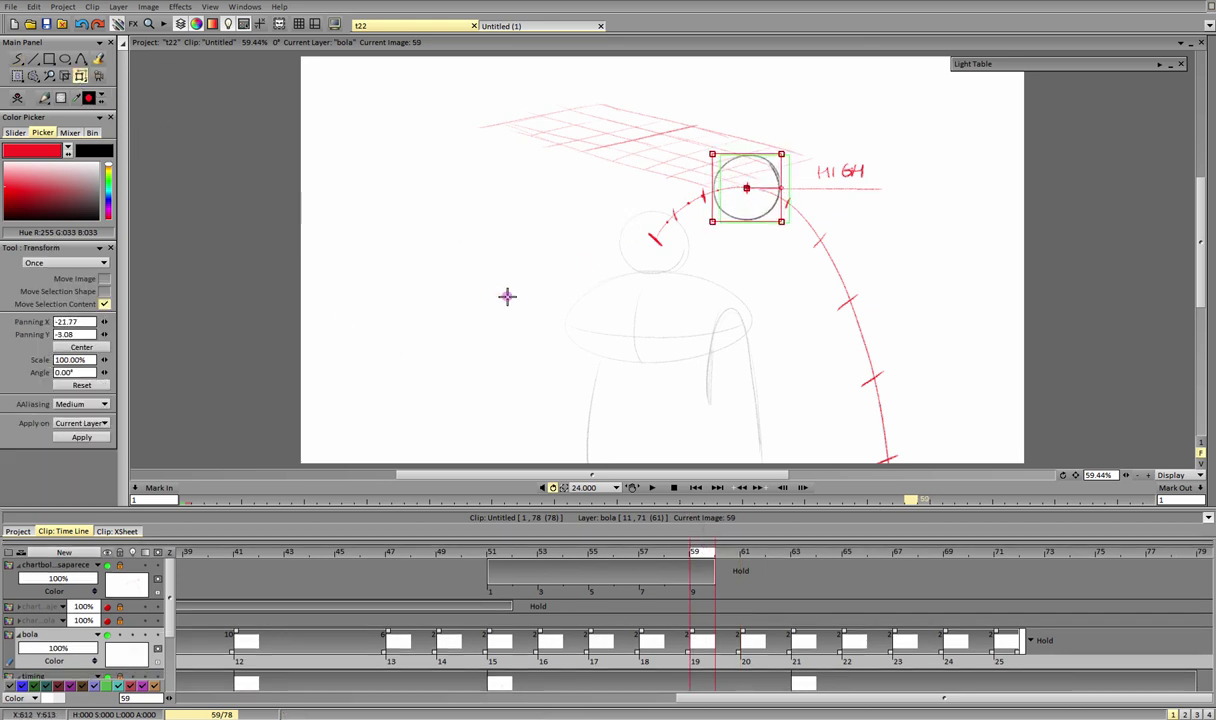
{"action": "left_click", "coordinate": [97, 436]}
Step: Move the frame 57 ball onto the redrawn tick just before the HIGH position
{"action": "left_click", "coordinate": [648, 551]}
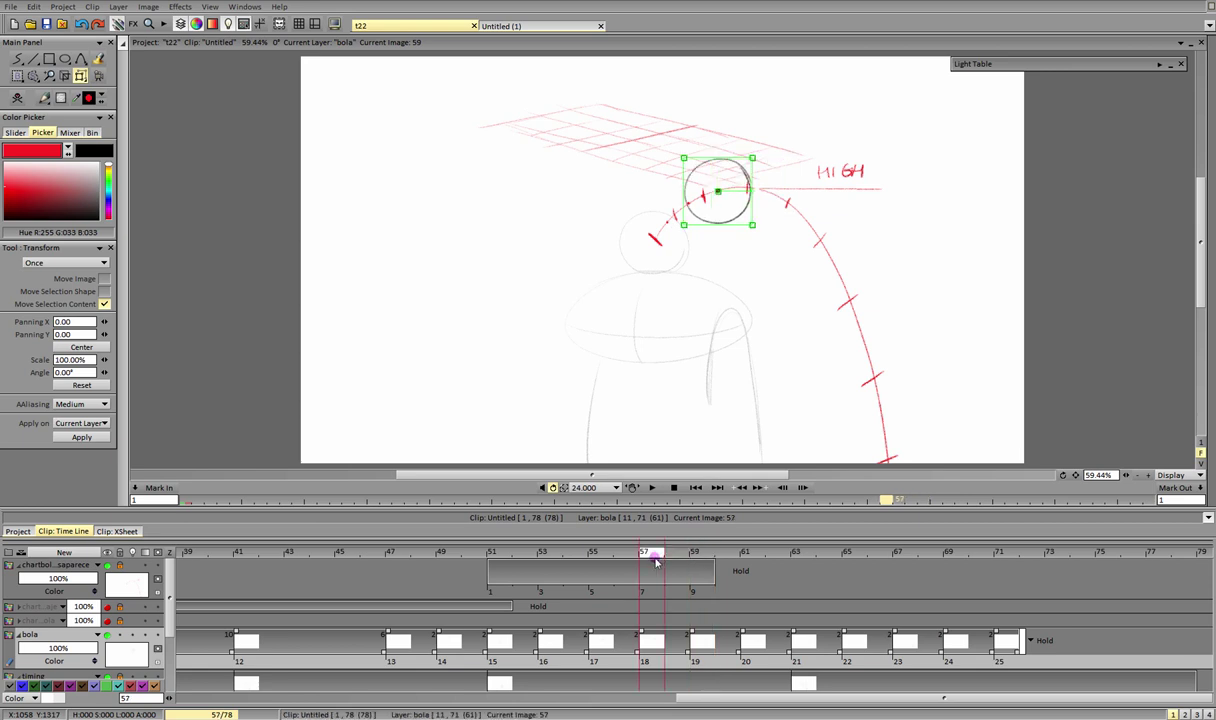
{"action": "left_click_drag", "start_coordinate": [721, 194], "coordinate": [706, 200]}
{"action": "left_click", "coordinate": [99, 437]}
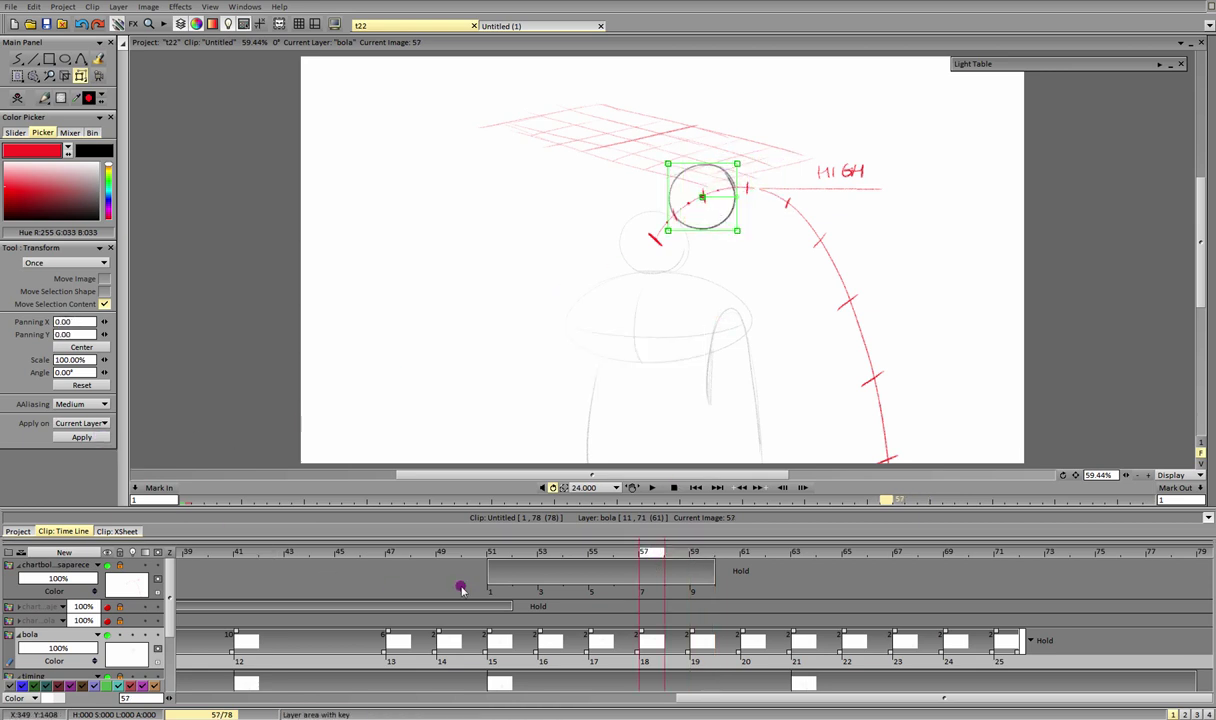
Step: Move the frame 55 ball onto the first redrawn tick after the contact with the head
{"action": "left_click", "coordinate": [592, 551]}
{"action": "left_click_drag", "start_coordinate": [701, 224], "coordinate": [687, 237]}
{"action": "left_click", "coordinate": [82, 437]}
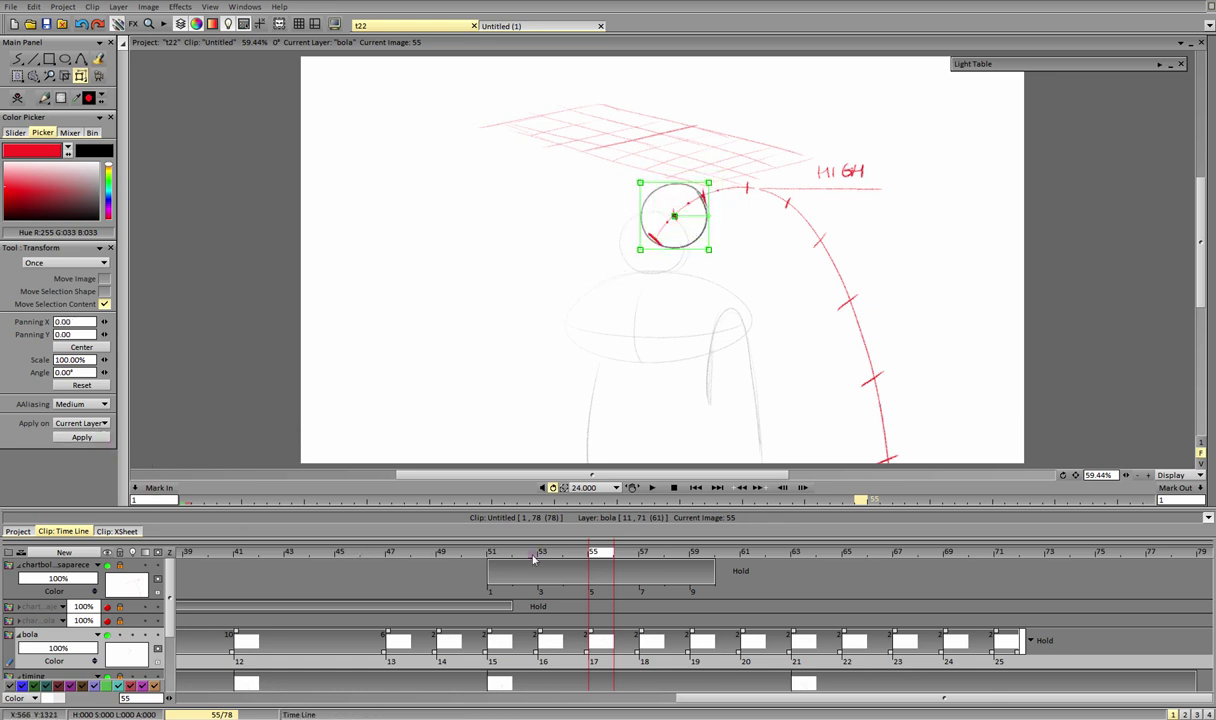
Step: Remove the ball drawing at frame 53, shift the following drawings two frames earlier, and play back the result
{"action": "left_click", "coordinate": [543, 553]}
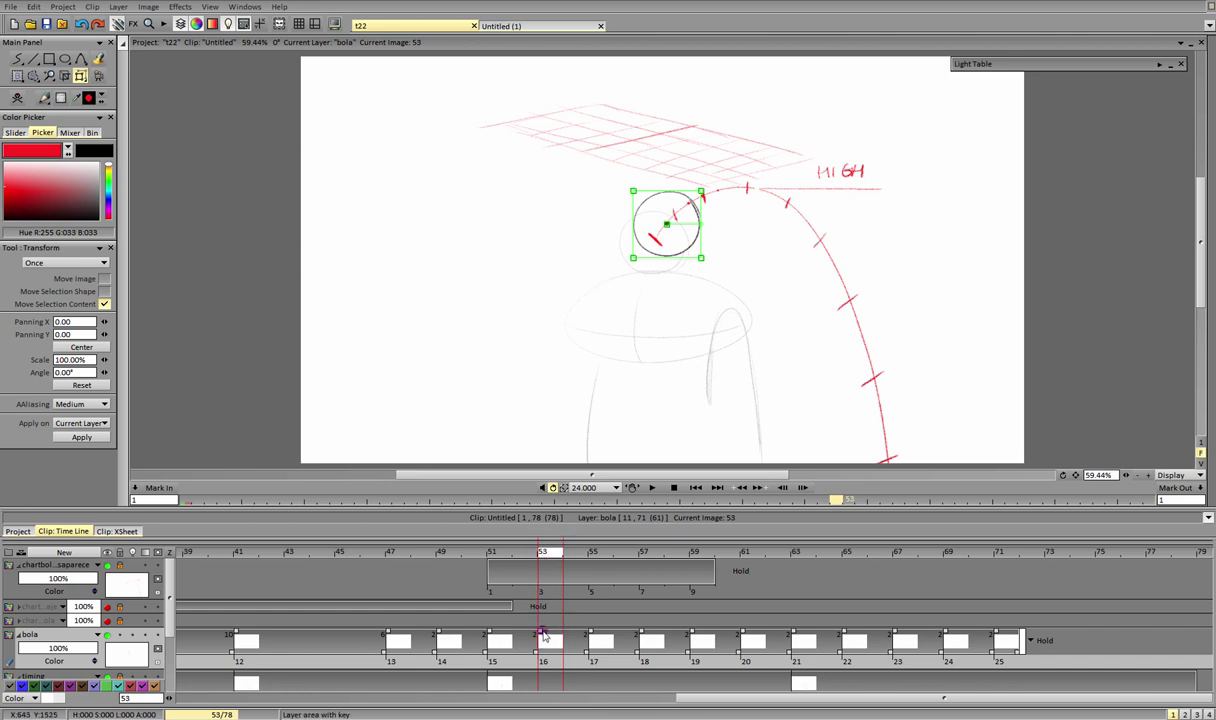
{"action": "left_click_drag", "start_coordinate": [543, 633], "coordinate": [588, 636]}
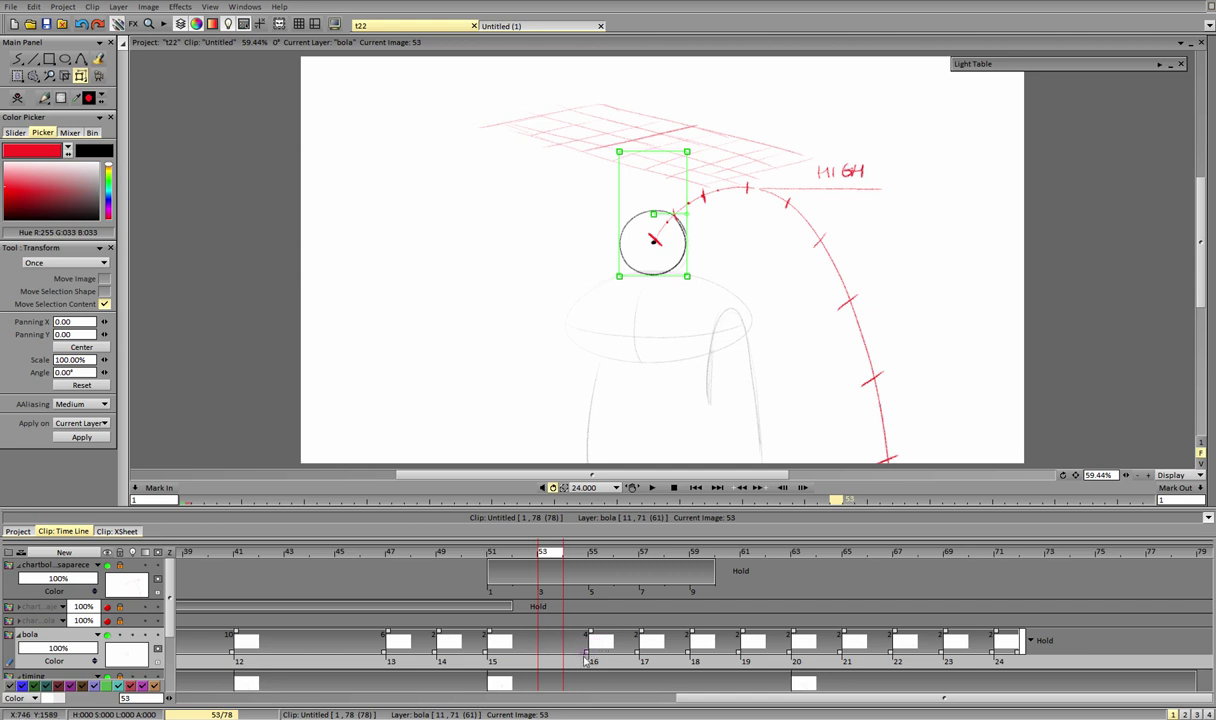
{"action": "left_click_drag", "start_coordinate": [586, 654], "coordinate": [541, 656]}
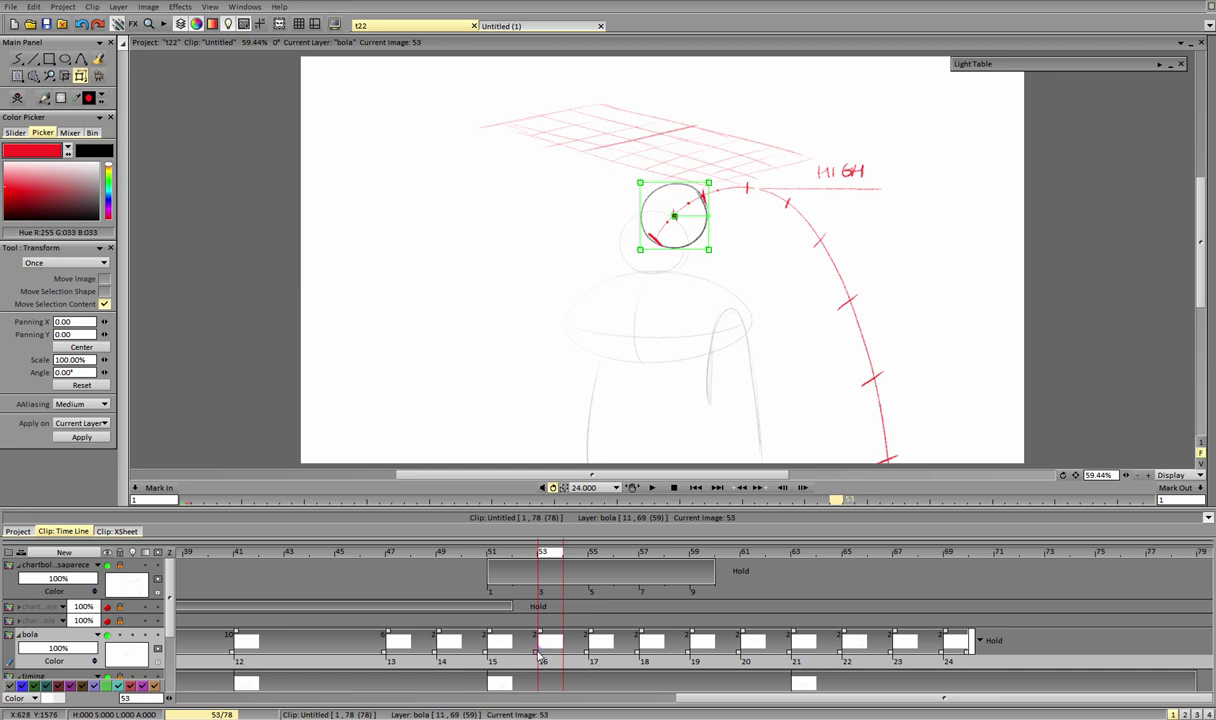
{"action": "left_click", "coordinate": [650, 488]}
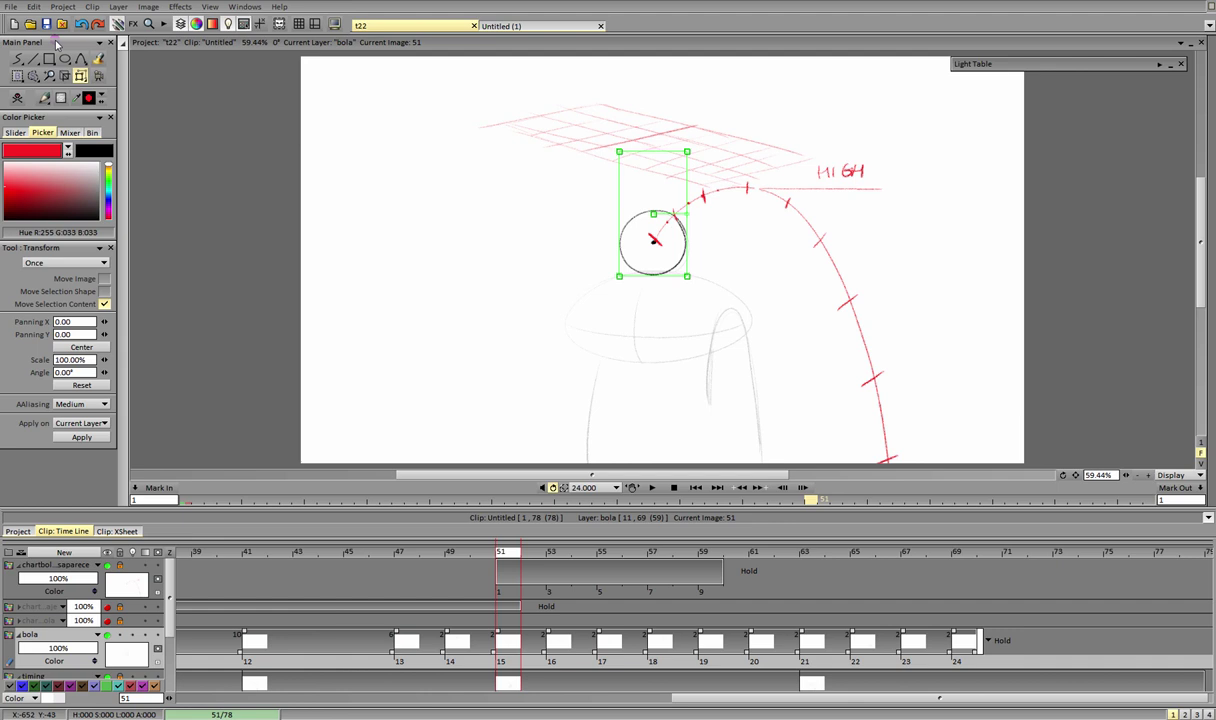
Step: Try a red sketch of a stretched ball along the arc at frame 53, undo it and return to frame 51
{"action": "left_click", "coordinate": [17, 58]}
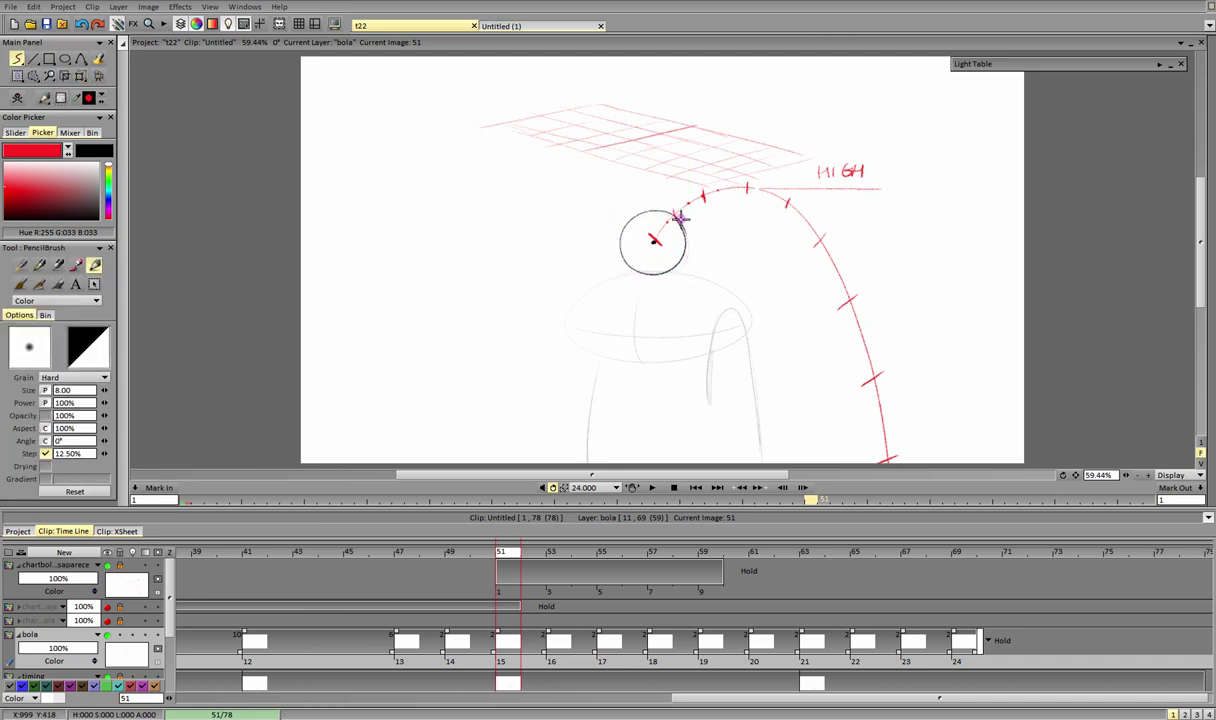
{"action": "mouse_move", "coordinate": [651, 239]}
{"action": "left_mouse_down"}
{"action": "mouse_move", "coordinate": [711, 258]}
{"action": "mouse_move", "coordinate": [655, 240]}
{"action": "left_mouse_up"}
{"action": "left_click", "coordinate": [557, 555]}
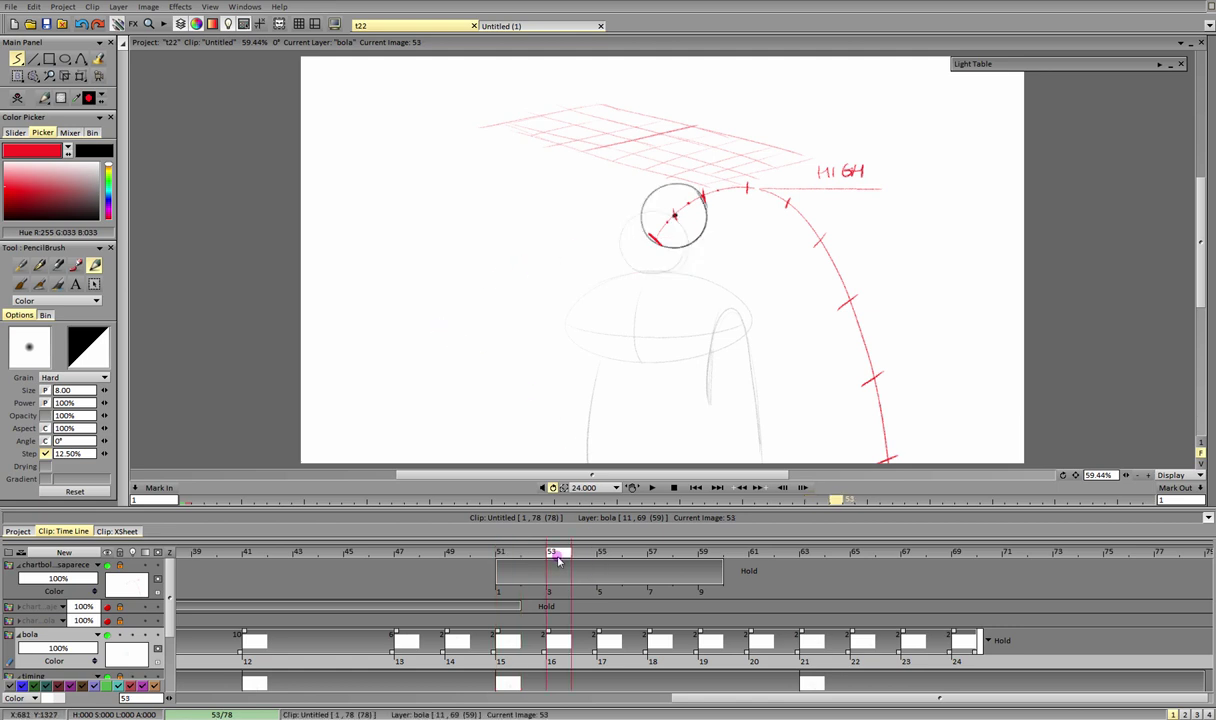
{"action": "left_click_drag", "start_coordinate": [668, 197], "coordinate": [666, 199]}
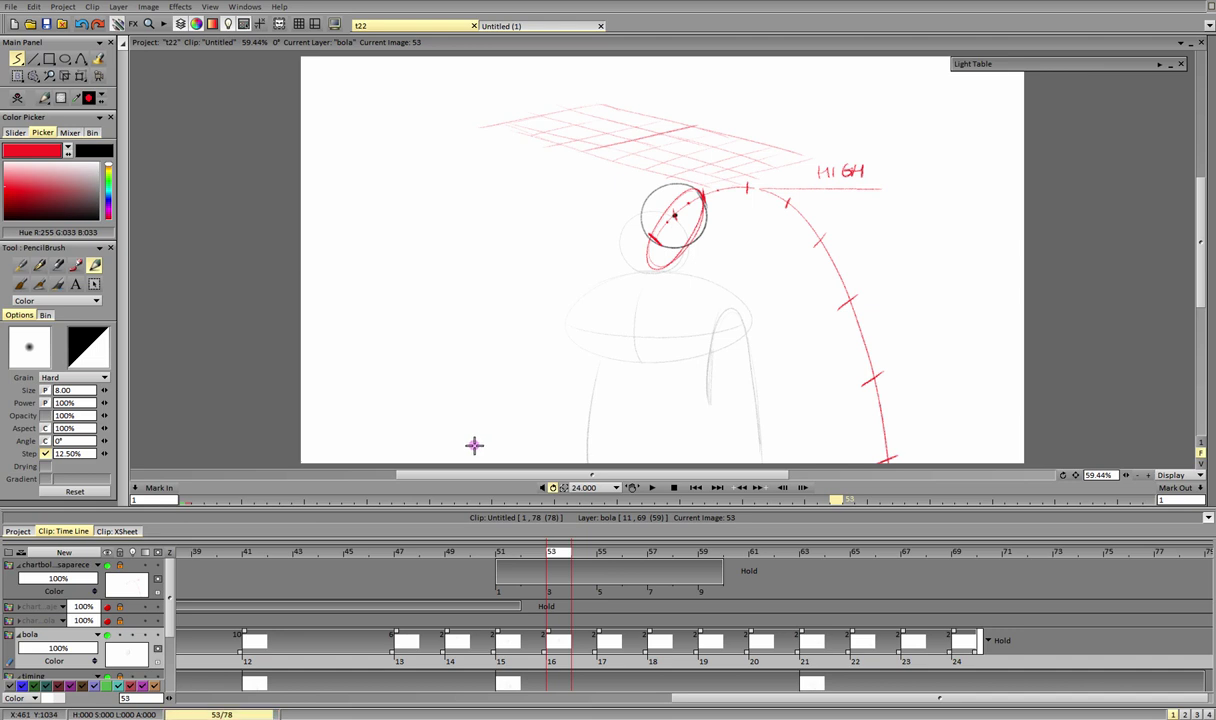
{"action": "key", "text": "ctrl+z"}
{"action": "key", "text": "Left"}
{"action": "key", "text": "Left"}
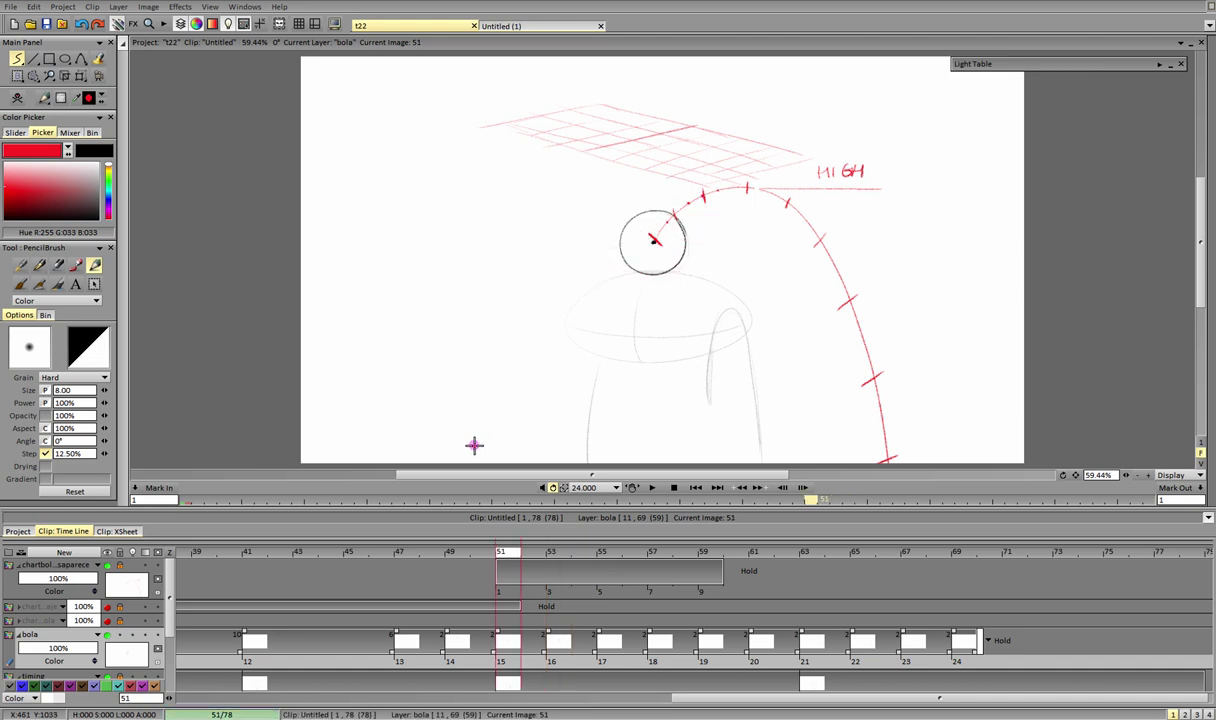
Step: Hide and collapse the "chart bola desaparece" layer, then lock the bola layer at 51% opacity
{"action": "left_click", "coordinate": [107, 566]}
{"action": "left_click", "coordinate": [22, 566]}
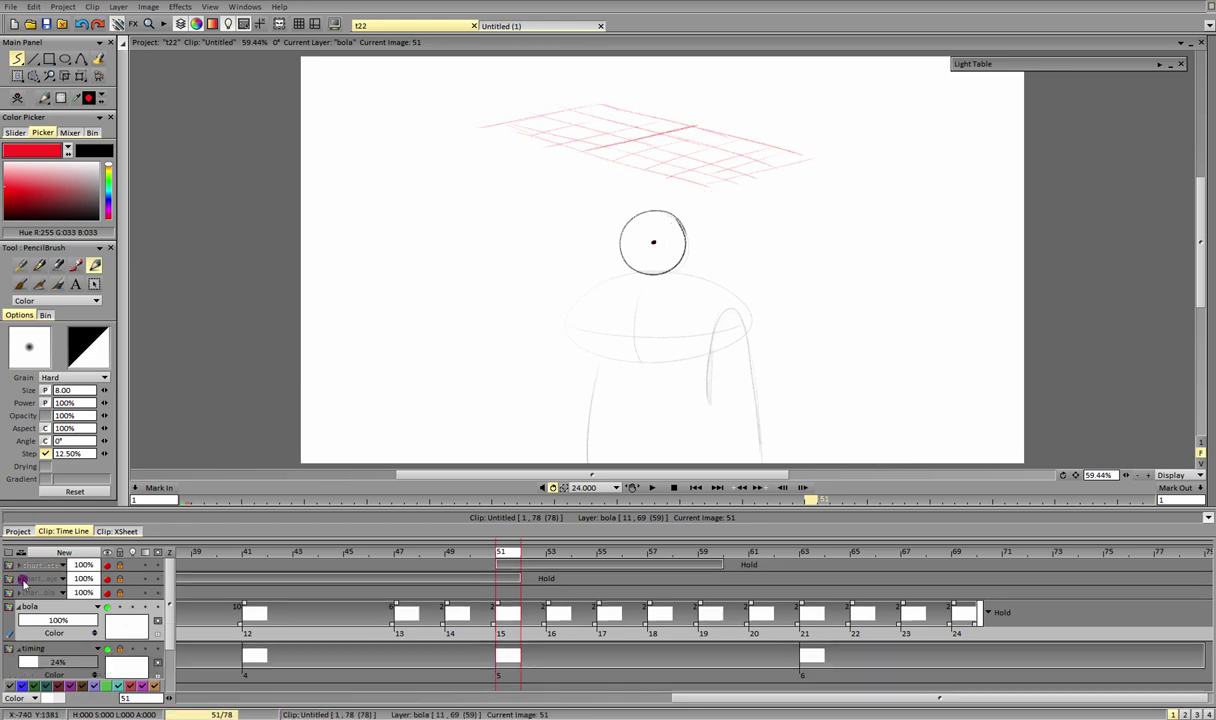
{"action": "left_click", "coordinate": [119, 607]}
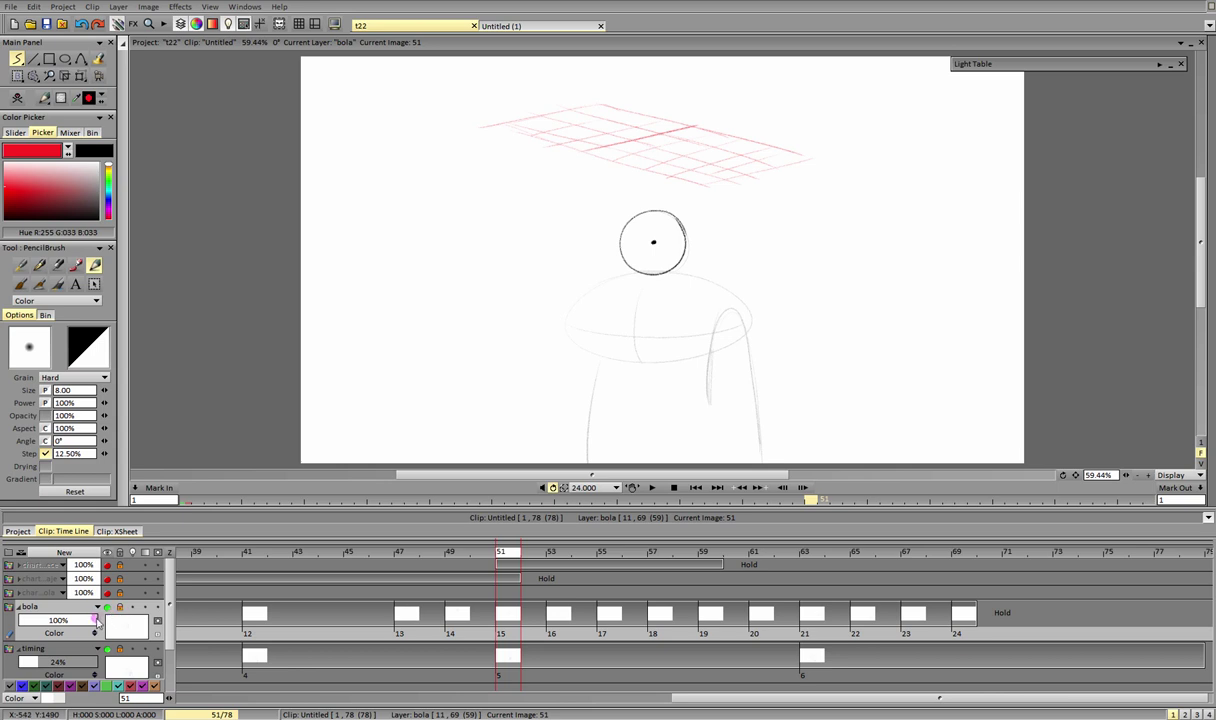
{"action": "left_click_drag", "start_coordinate": [93, 621], "coordinate": [60, 621]}
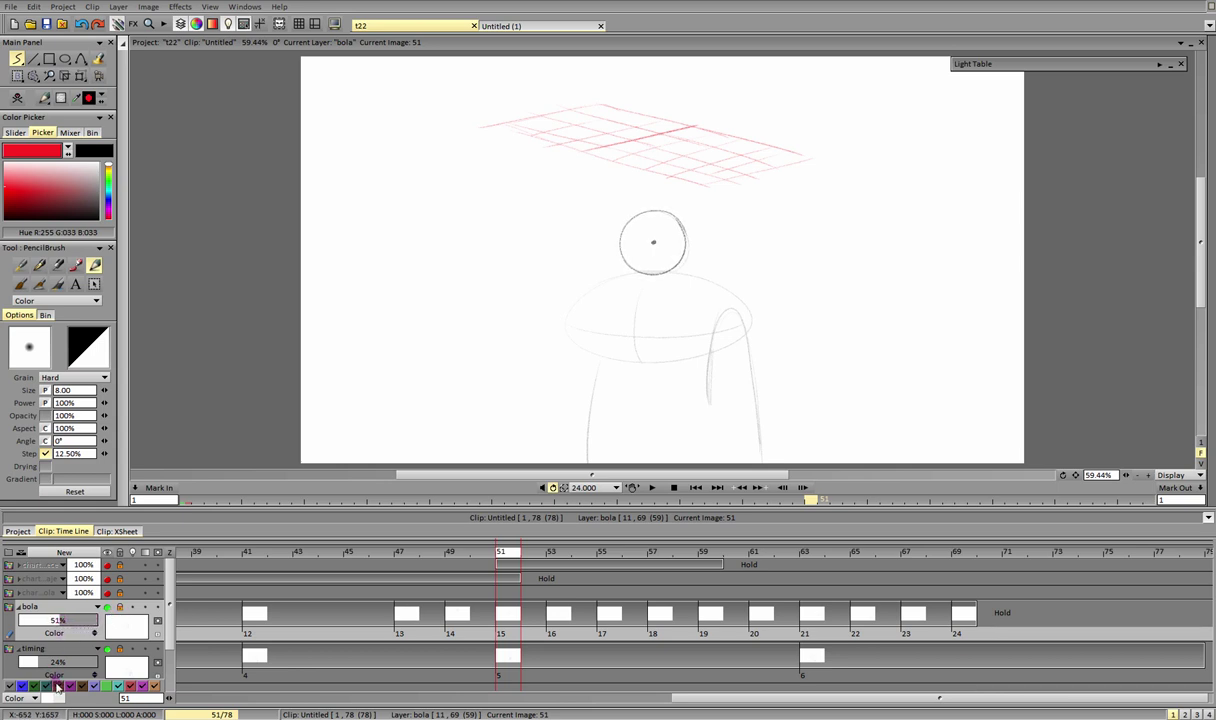
Step: Create a new animation layer named "personaje" above the bola layer at frame 51
{"action": "left_click", "coordinate": [64, 552]}
{"action": "left_click", "coordinate": [641, 383]}
{"action": "left_click", "coordinate": [657, 358]}
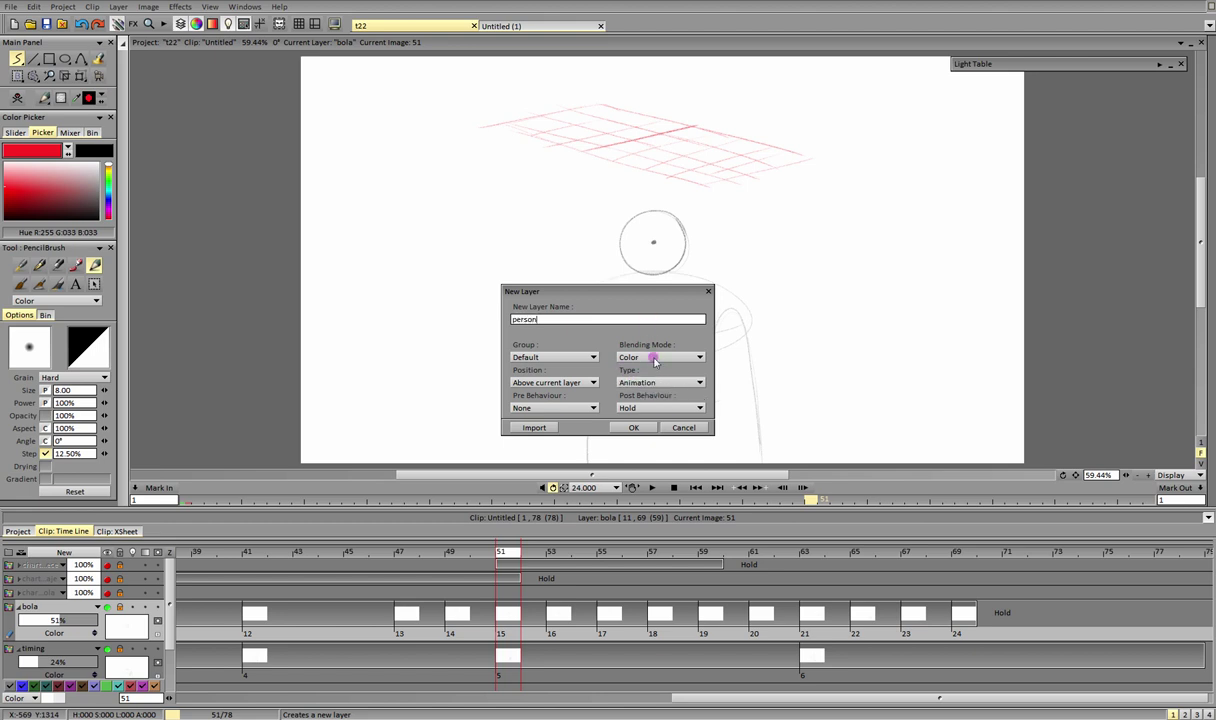
{"action": "key", "text": "Return"}
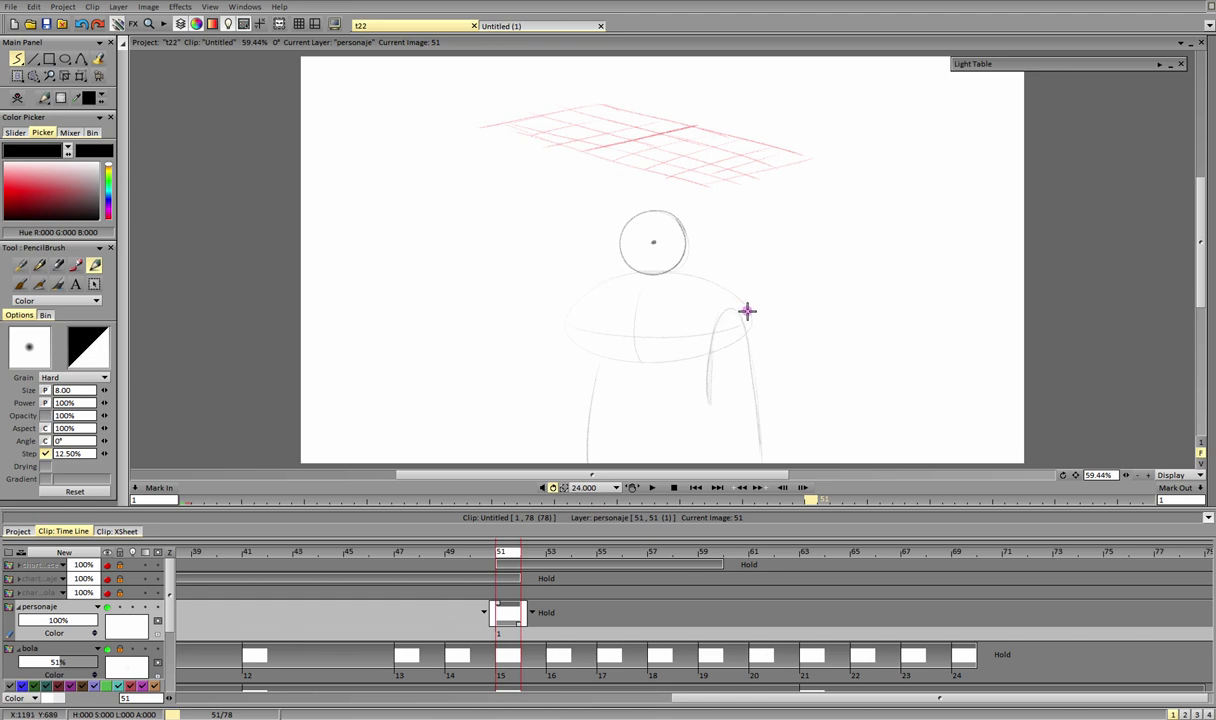
Step: Trace the squashed head with its guide lines, the body and the arm in black at frame 51 of the personaje layer
{"action": "mouse_move", "coordinate": [747, 311]}
{"action": "left_mouse_down"}
{"action": "mouse_move", "coordinate": [603, 278]}
{"action": "mouse_move", "coordinate": [615, 312]}
{"action": "mouse_move", "coordinate": [752, 314]}
{"action": "mouse_move", "coordinate": [614, 277]}
{"action": "mouse_move", "coordinate": [572, 319]}
{"action": "mouse_move", "coordinate": [617, 281]}
{"action": "mouse_move", "coordinate": [576, 350]}
{"action": "mouse_move", "coordinate": [601, 286]}
{"action": "mouse_move", "coordinate": [722, 345]}
{"action": "left_mouse_up"}
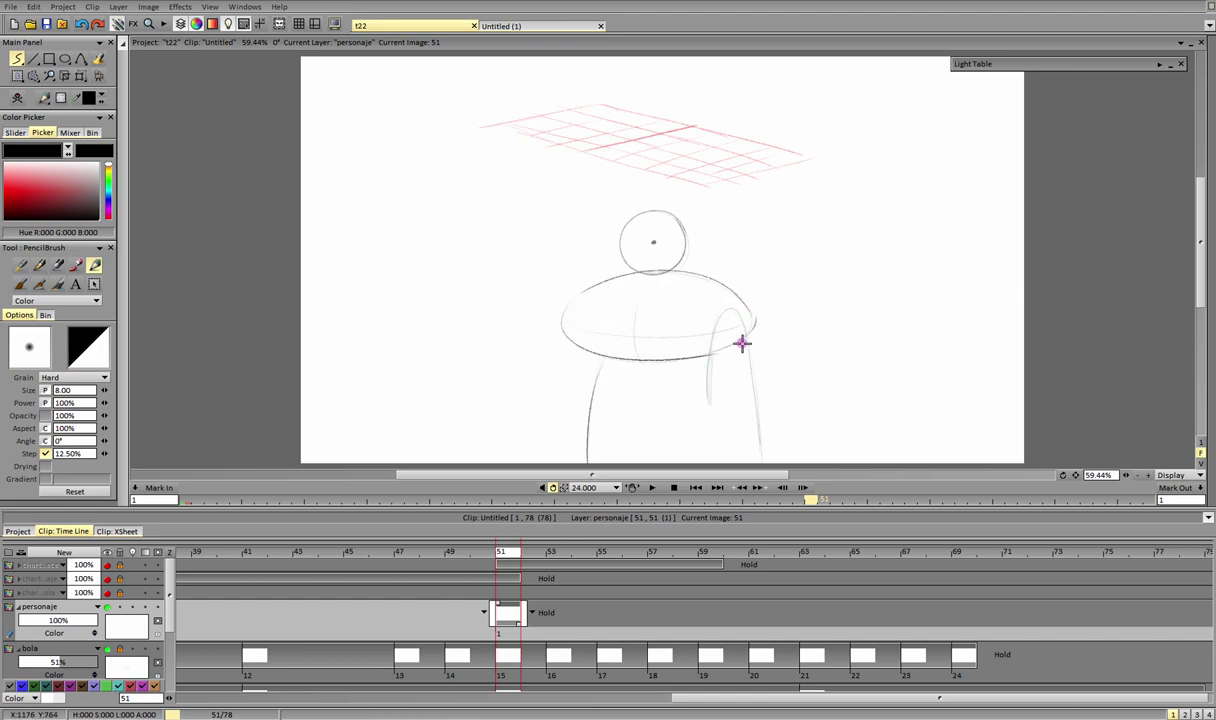
{"action": "mouse_move", "coordinate": [708, 405]}
{"action": "left_mouse_down"}
{"action": "mouse_move", "coordinate": [717, 372]}
{"action": "mouse_move", "coordinate": [760, 452]}
{"action": "left_mouse_up"}
{"action": "left_click_drag", "start_coordinate": [638, 283], "coordinate": [640, 365]}
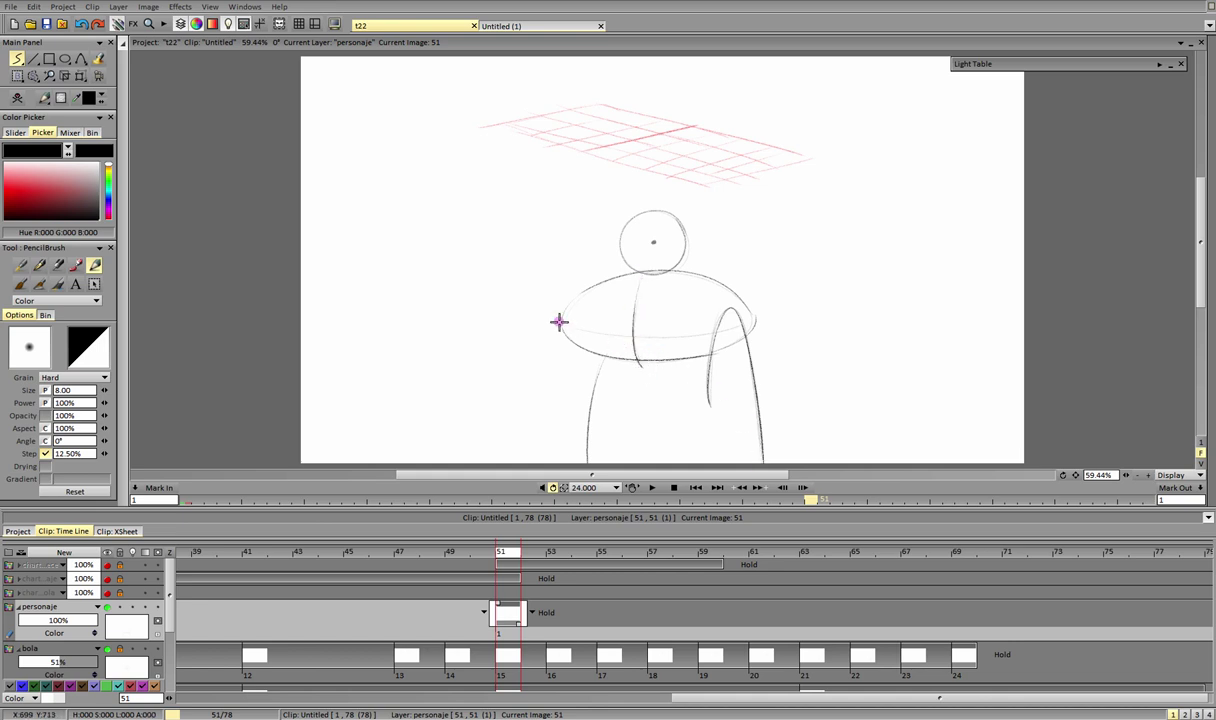
{"action": "mouse_move", "coordinate": [559, 323]}
{"action": "left_mouse_down"}
{"action": "mouse_move", "coordinate": [653, 337]}
{"action": "mouse_move", "coordinate": [755, 315]}
{"action": "left_mouse_up"}
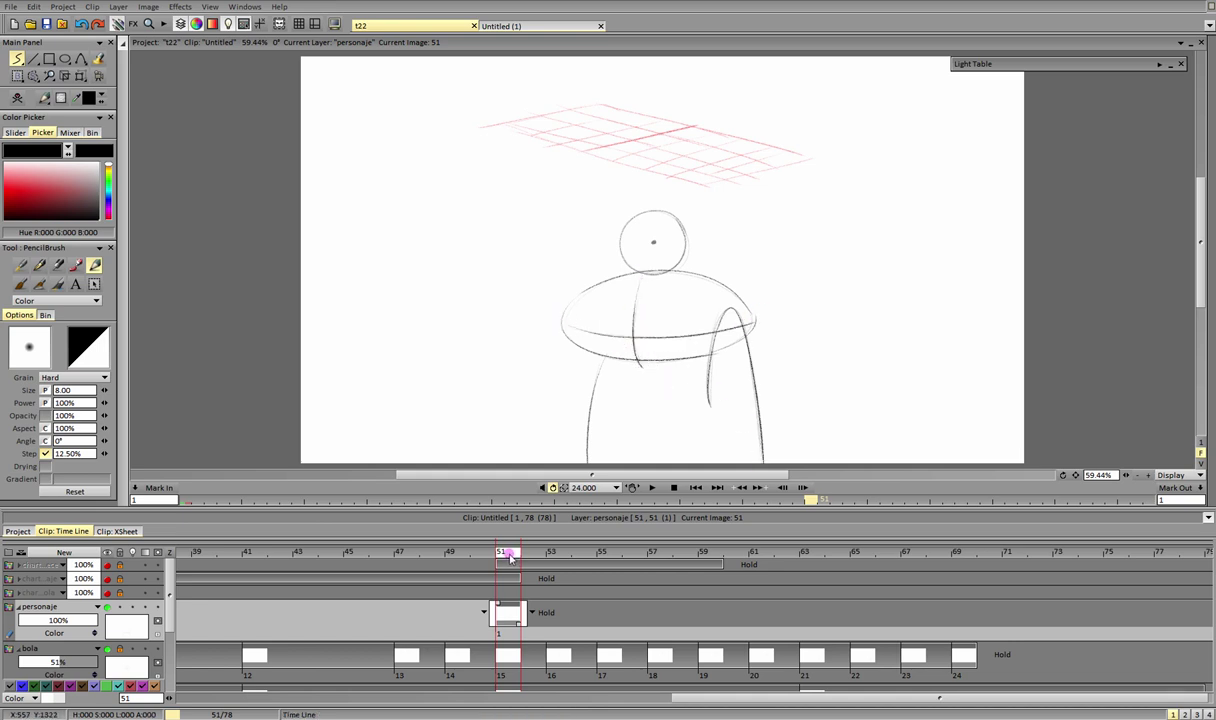
Step: Trace the round head with its guide lines, the body and the arm in black at frame 47 of the personaje layer
{"action": "left_click_drag", "start_coordinate": [509, 557], "coordinate": [404, 556]}
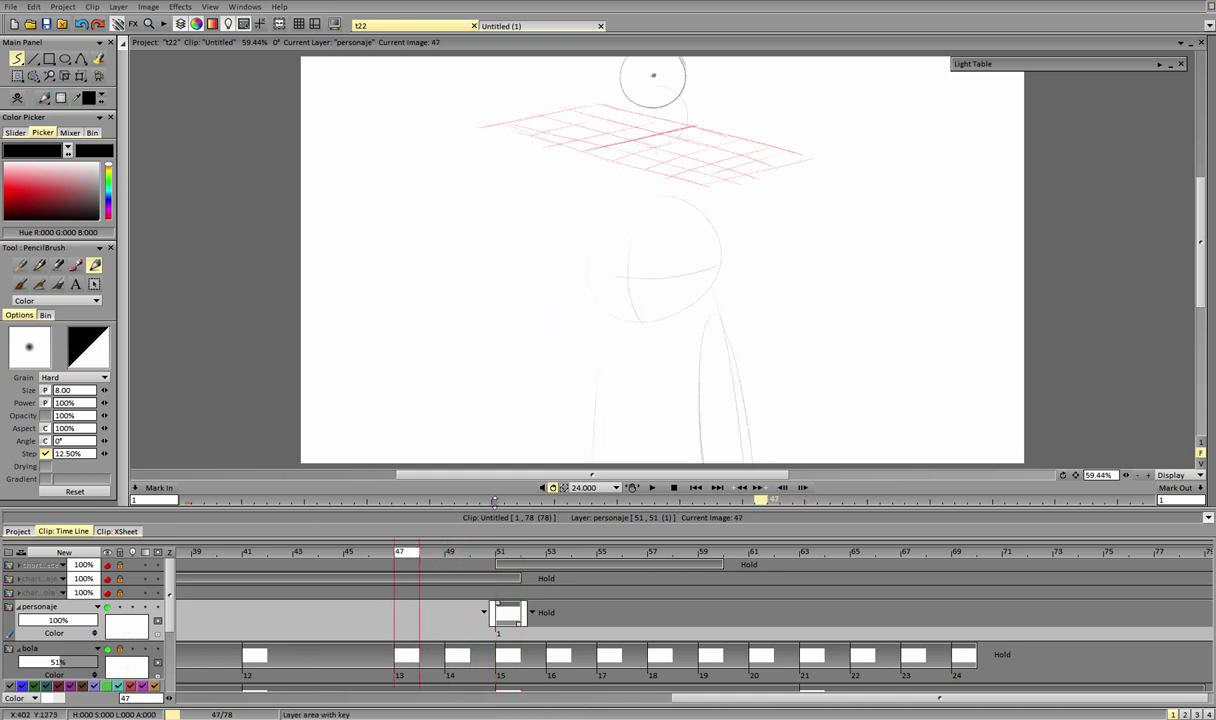
{"action": "mouse_move", "coordinate": [688, 207]}
{"action": "left_mouse_down"}
{"action": "mouse_move", "coordinate": [607, 311]}
{"action": "mouse_move", "coordinate": [713, 229]}
{"action": "mouse_move", "coordinate": [635, 224]}
{"action": "mouse_move", "coordinate": [645, 322]}
{"action": "left_mouse_up"}
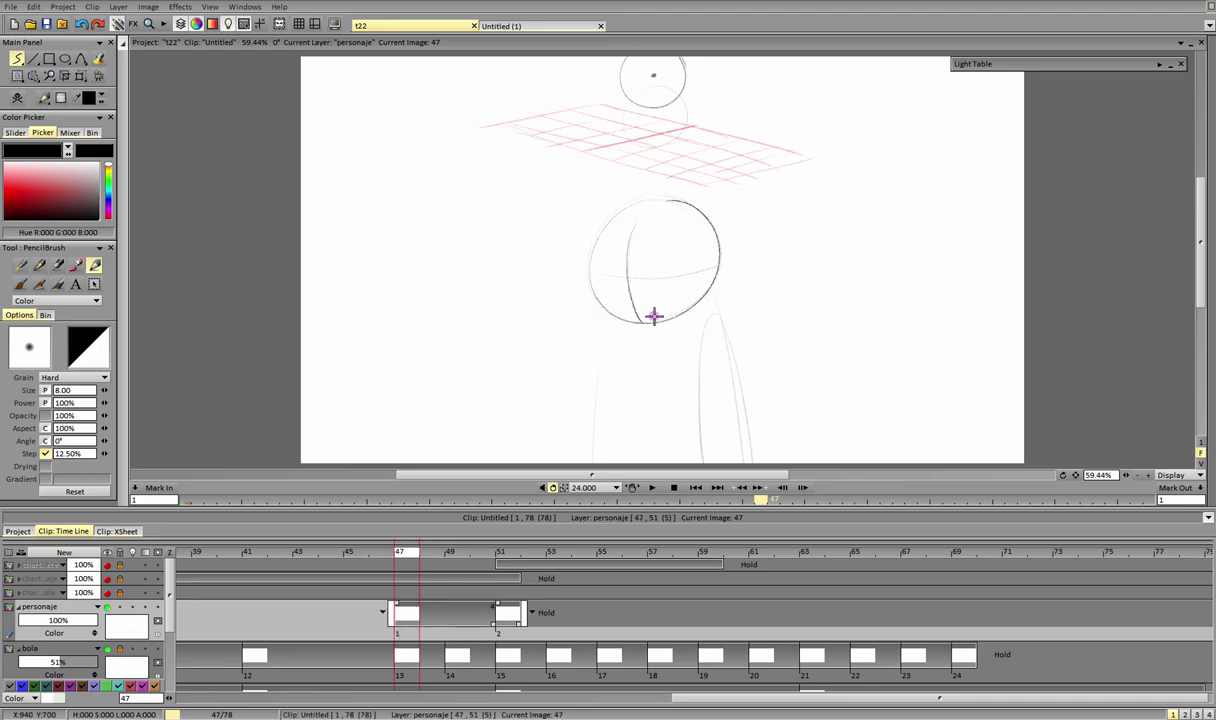
{"action": "left_click_drag", "start_coordinate": [627, 280], "coordinate": [726, 259]}
{"action": "left_click_drag", "start_coordinate": [593, 396], "coordinate": [597, 462]}
{"action": "left_click_drag", "start_coordinate": [712, 292], "coordinate": [749, 455]}
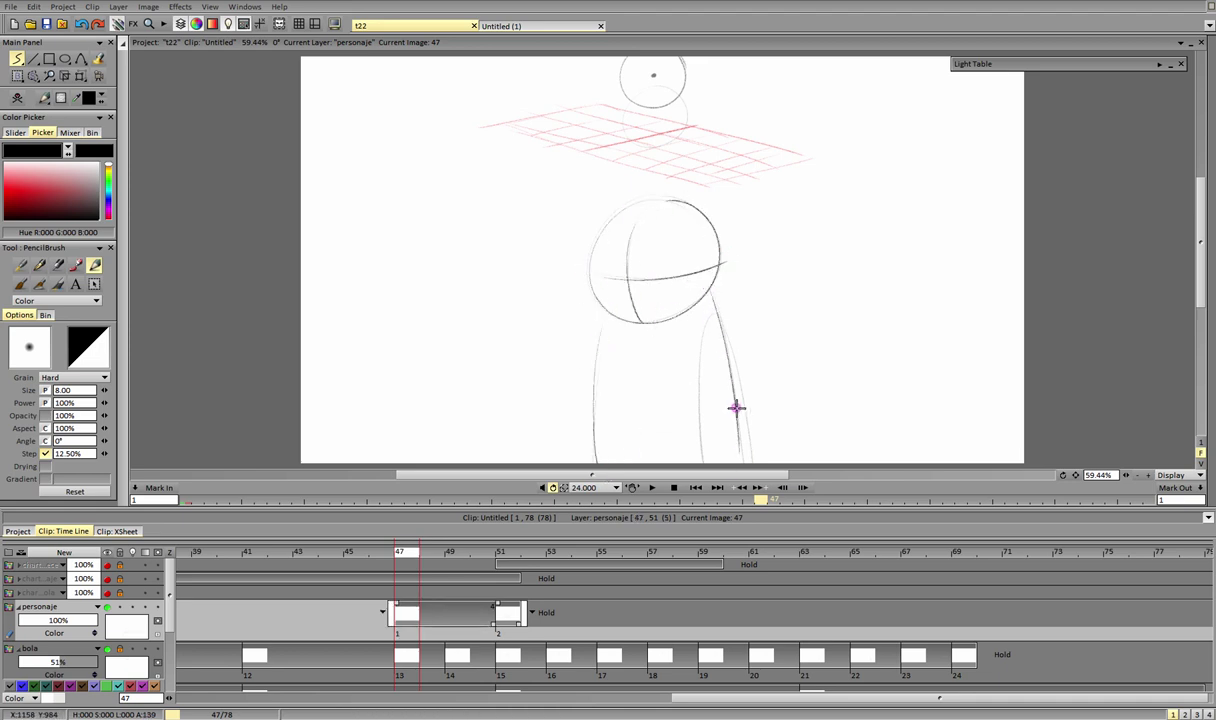
{"action": "key", "text": "ctrl+z"}
{"action": "left_click_drag", "start_coordinate": [713, 293], "coordinate": [751, 458]}
{"action": "left_click_drag", "start_coordinate": [724, 323], "coordinate": [755, 480]}
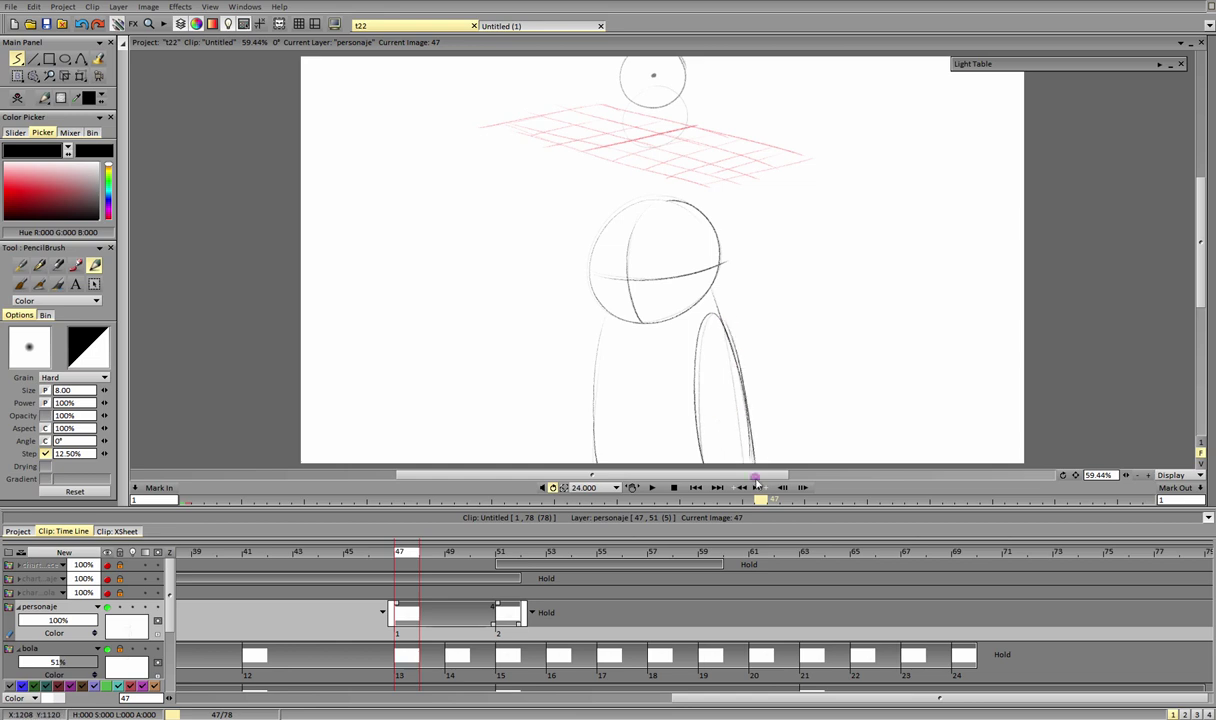
Step: Extend the exposure of the personaje layer's frame 51 drawing to frame 74
{"action": "left_click_drag", "start_coordinate": [449, 565], "coordinate": [502, 566]}
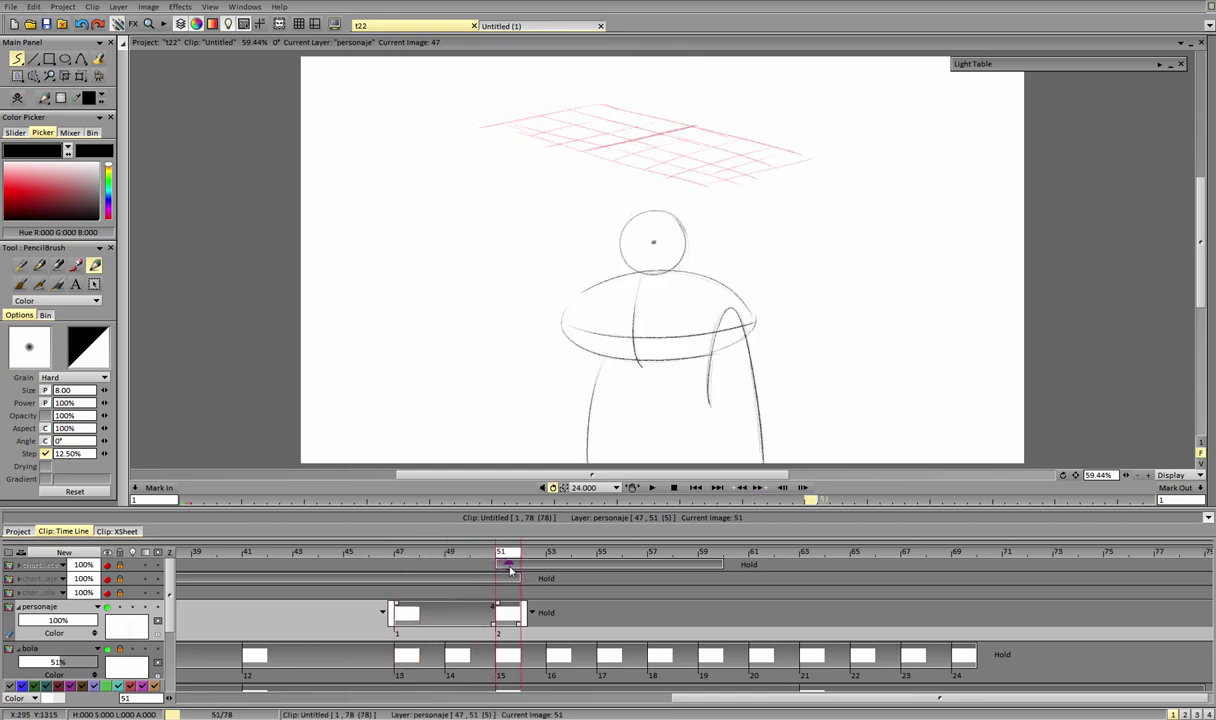
{"action": "left_click", "coordinate": [467, 606]}
{"action": "left_click", "coordinate": [525, 589]}
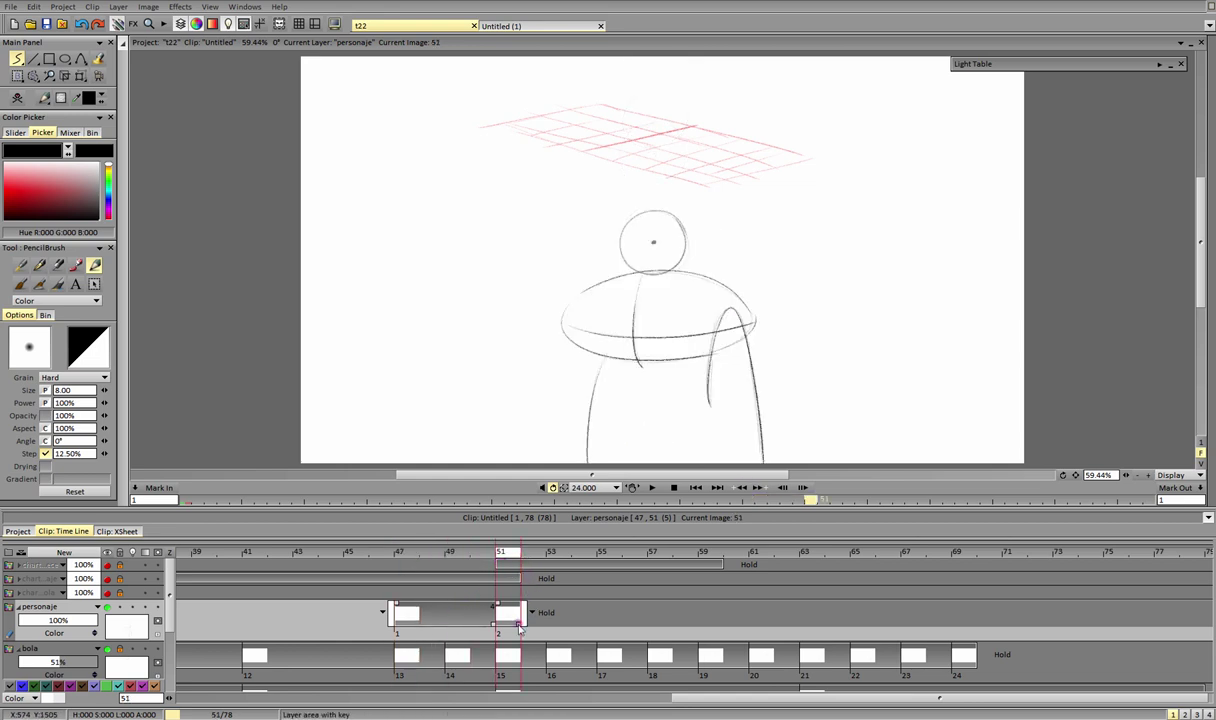
{"action": "left_click_drag", "start_coordinate": [519, 626], "coordinate": [1060, 636]}
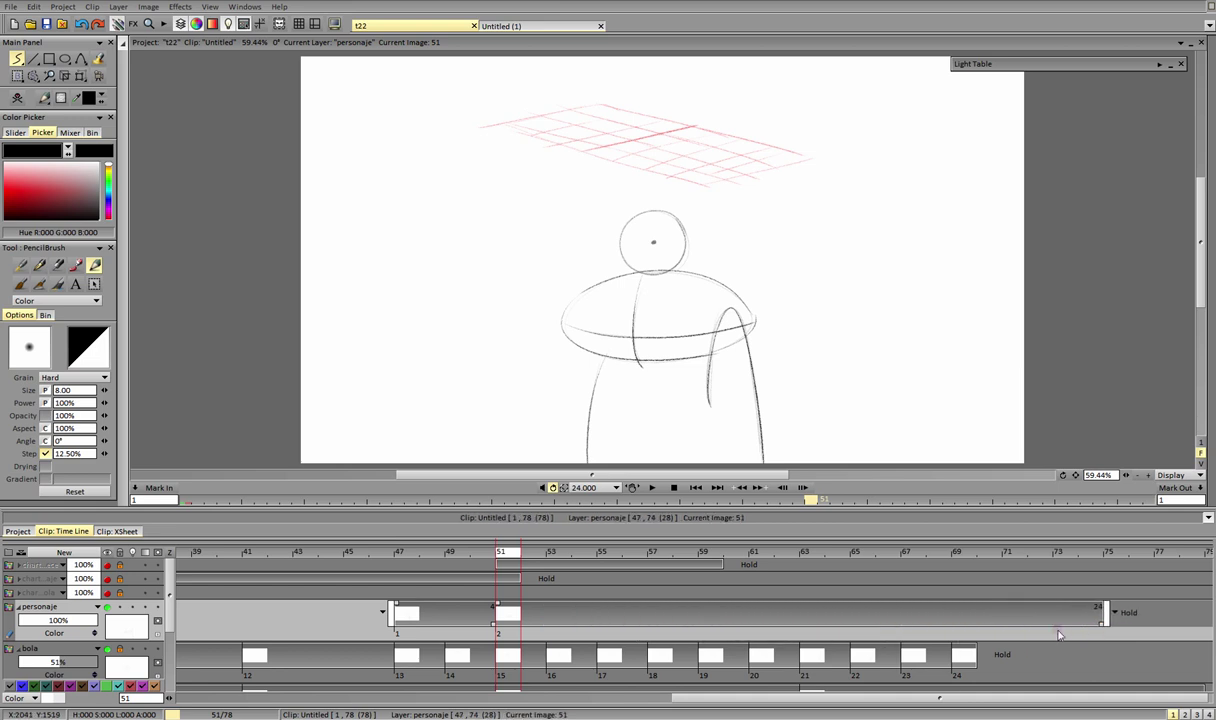
{"action": "left_click", "coordinate": [513, 556]}
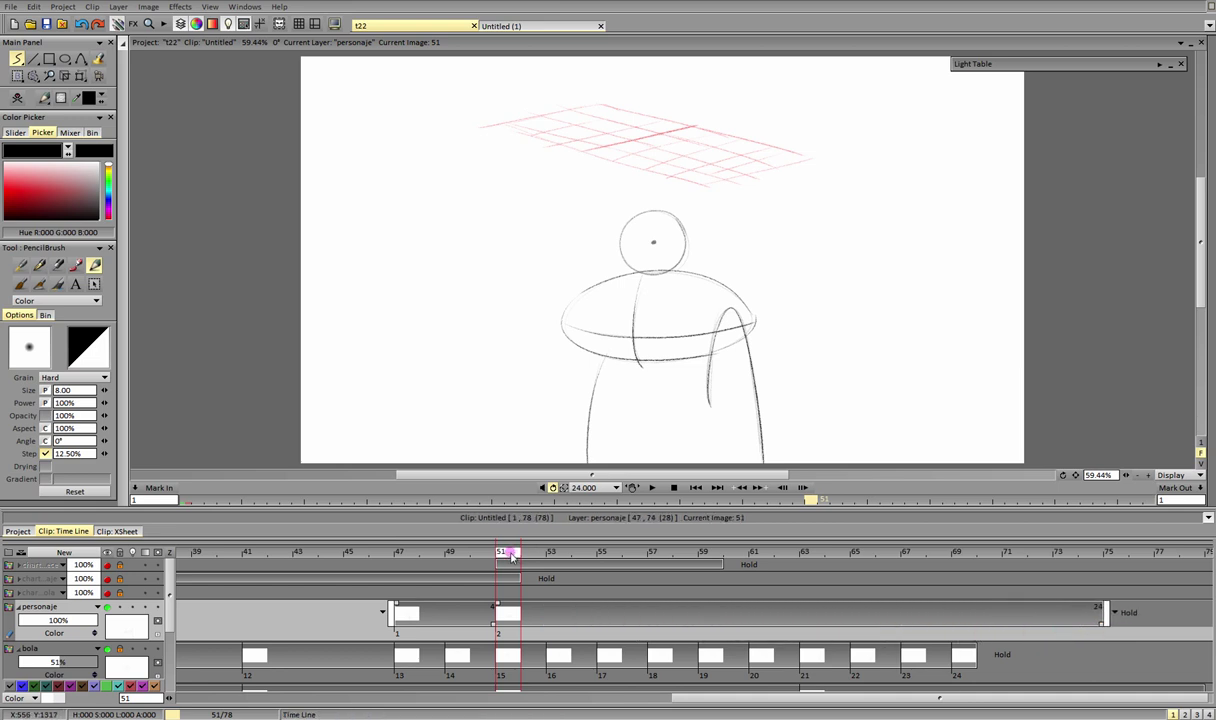
Step: Create a new drawing at frame 63 of the personaje layer and trace the recovered head with guide lines, the body and the arm
{"action": "mouse_move", "coordinate": [510, 556]}
{"action": "left_mouse_down"}
{"action": "mouse_move", "coordinate": [858, 575]}
{"action": "mouse_move", "coordinate": [787, 575]}
{"action": "mouse_move", "coordinate": [810, 578]}
{"action": "left_mouse_up"}
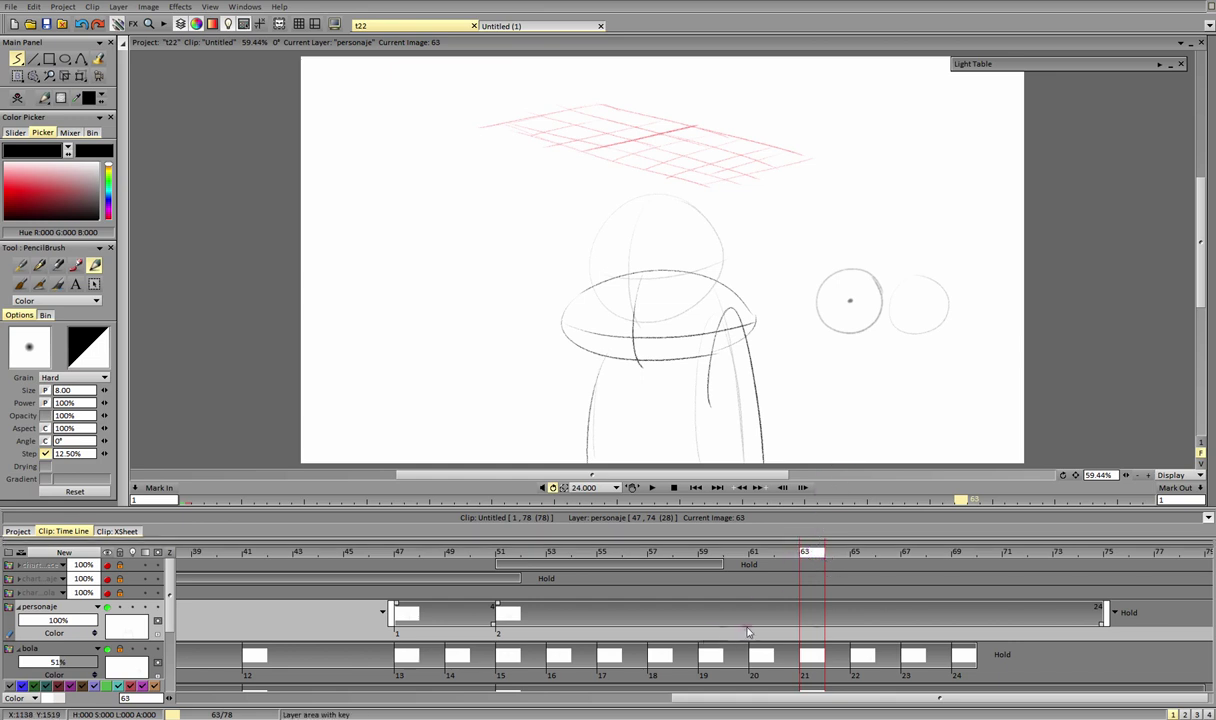
{"action": "left_click", "coordinate": [17, 98]}
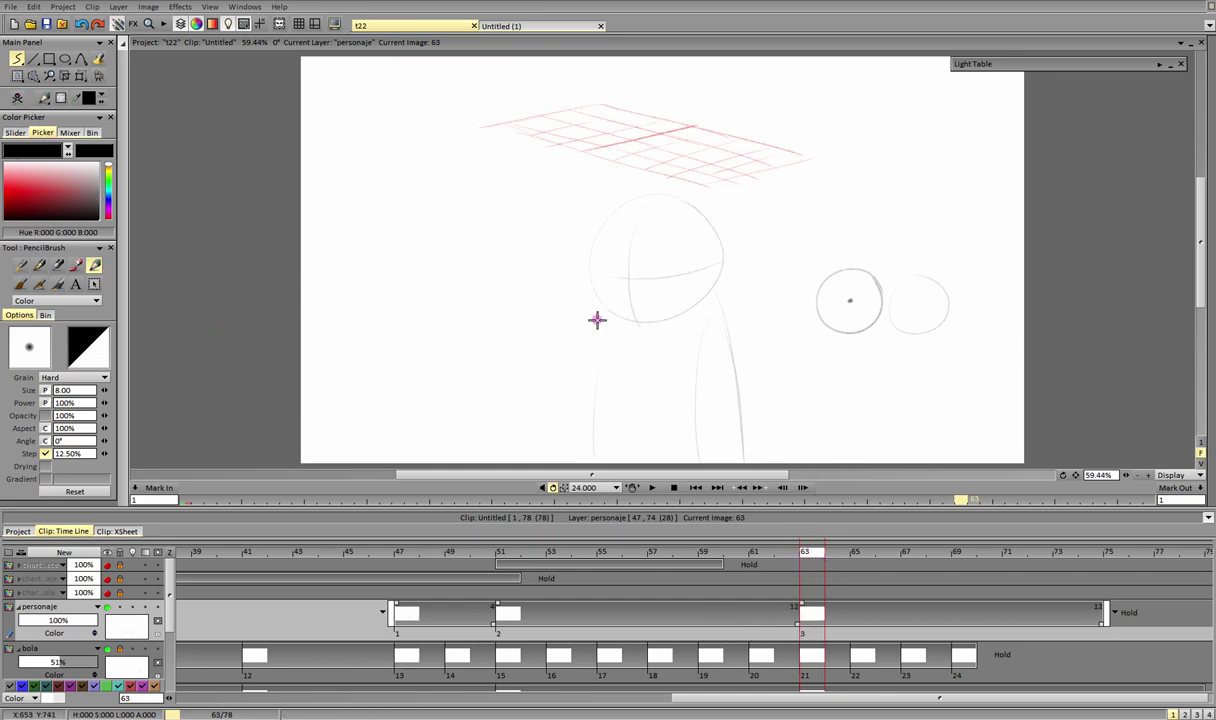
{"action": "mouse_move", "coordinate": [718, 242]}
{"action": "left_mouse_down"}
{"action": "mouse_move", "coordinate": [598, 223]}
{"action": "mouse_move", "coordinate": [717, 282]}
{"action": "mouse_move", "coordinate": [658, 198]}
{"action": "mouse_move", "coordinate": [667, 319]}
{"action": "mouse_move", "coordinate": [595, 275]}
{"action": "mouse_move", "coordinate": [645, 328]}
{"action": "left_mouse_up"}
{"action": "left_click_drag", "start_coordinate": [586, 273], "coordinate": [727, 253]}
{"action": "left_click_drag", "start_coordinate": [611, 316], "coordinate": [594, 460]}
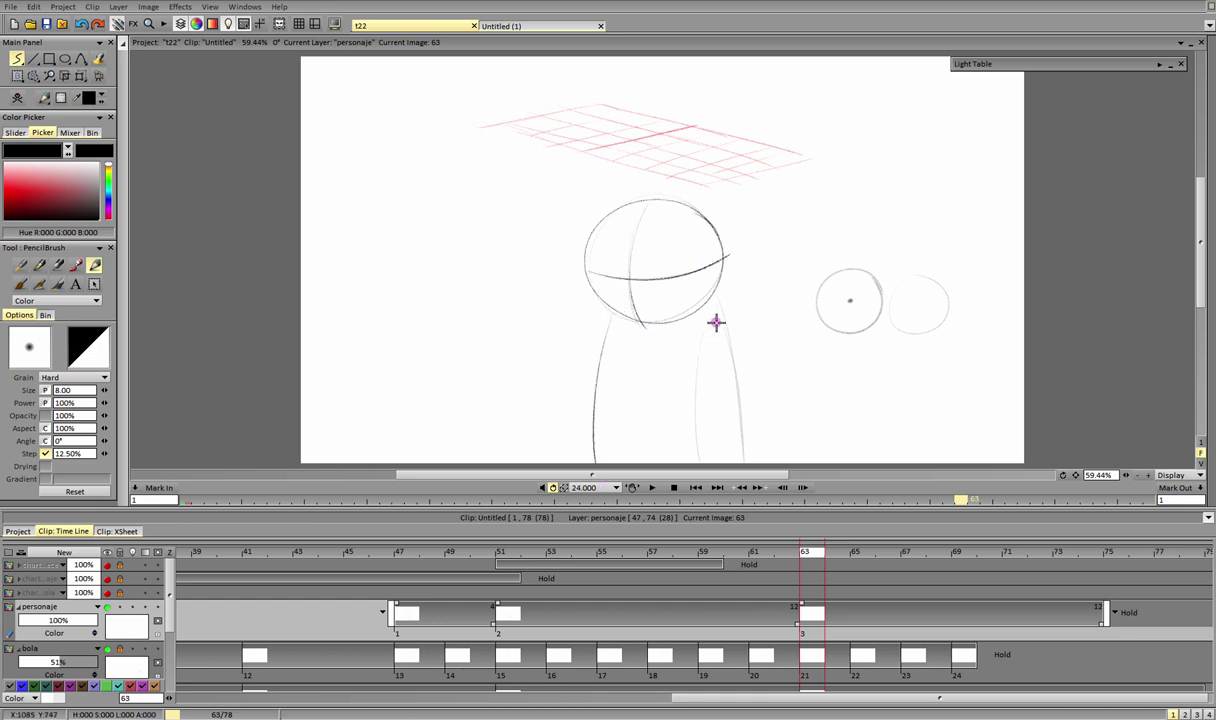
{"action": "left_click_drag", "start_coordinate": [715, 303], "coordinate": [740, 455]}
{"action": "mouse_move", "coordinate": [738, 380]}
{"action": "left_mouse_down"}
{"action": "mouse_move", "coordinate": [689, 418]}
{"action": "mouse_move", "coordinate": [691, 461]}
{"action": "left_mouse_up"}
{"action": "left_click_drag", "start_coordinate": [734, 358], "coordinate": [746, 463]}
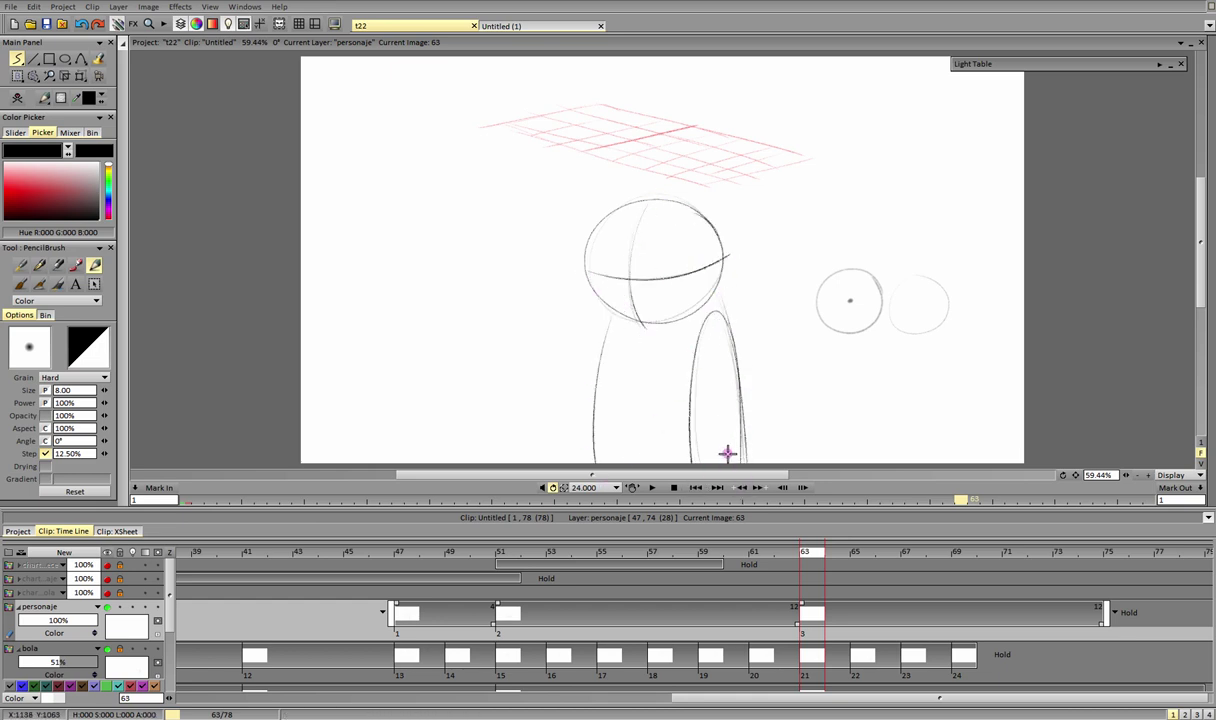
Step: Step back and forth through the reference video t22next.avi around frames 120 to 135 to examine the character's reaction to the ball's impact
{"action": "left_click", "coordinate": [505, 558]}
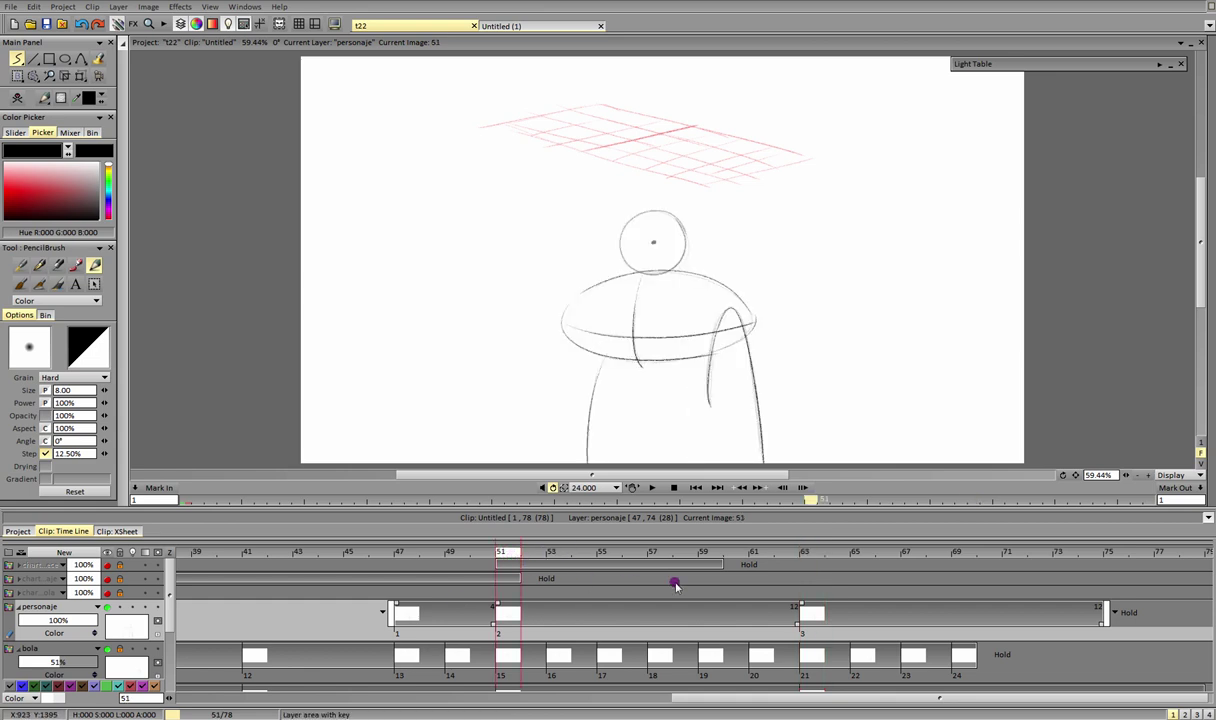
{"action": "mouse_move", "coordinate": [507, 557]}
{"action": "left_mouse_down"}
{"action": "mouse_move", "coordinate": [817, 562]}
{"action": "mouse_move", "coordinate": [505, 558]}
{"action": "left_mouse_up"}
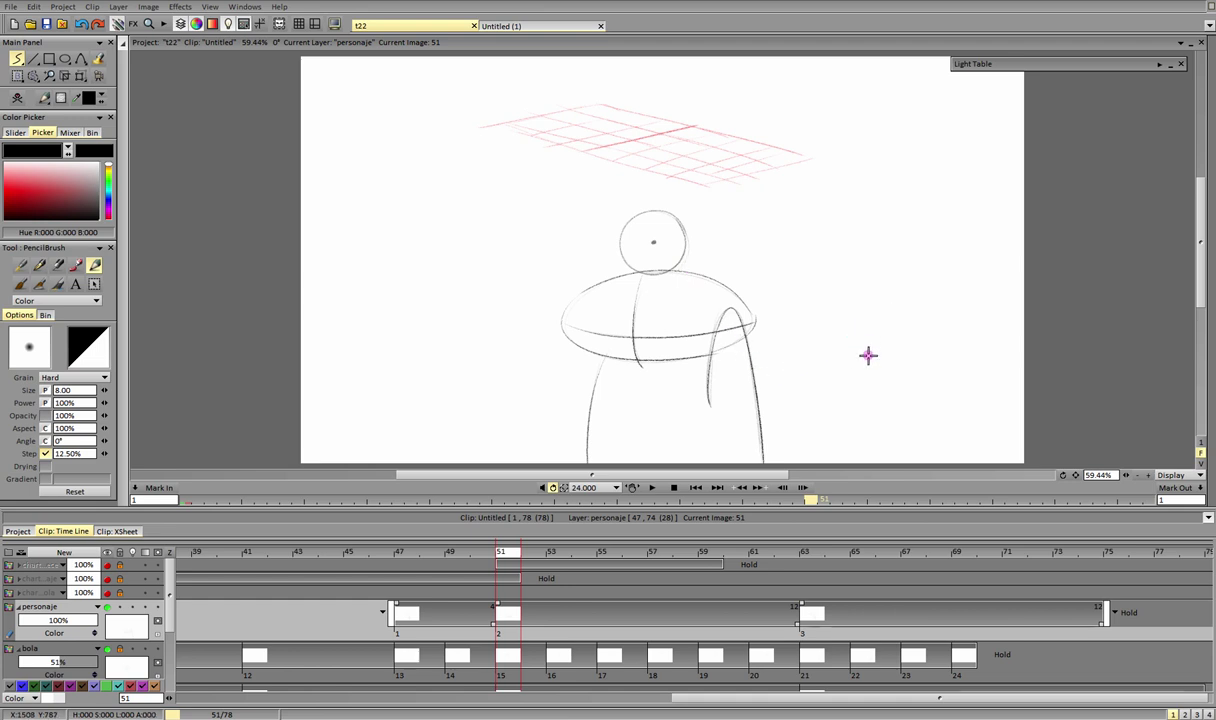
{"action": "left_click", "coordinate": [150, 718]}
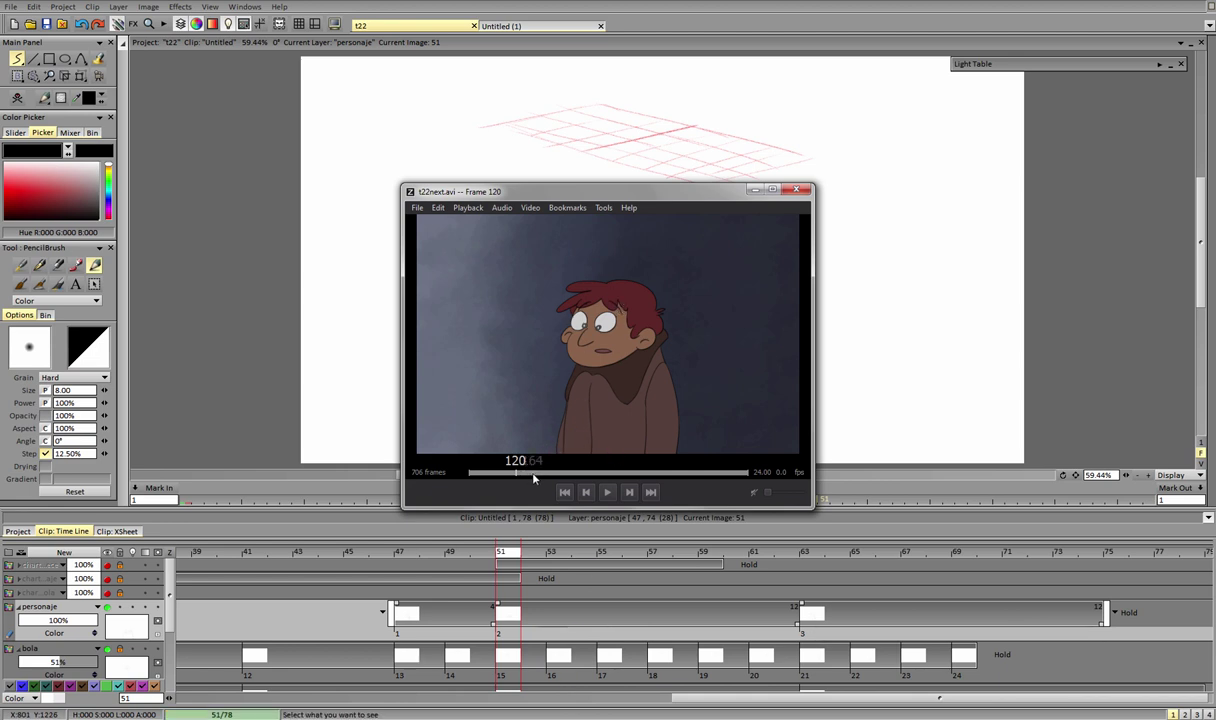
{"action": "left_click_drag", "start_coordinate": [509, 480], "coordinate": [523, 481]}
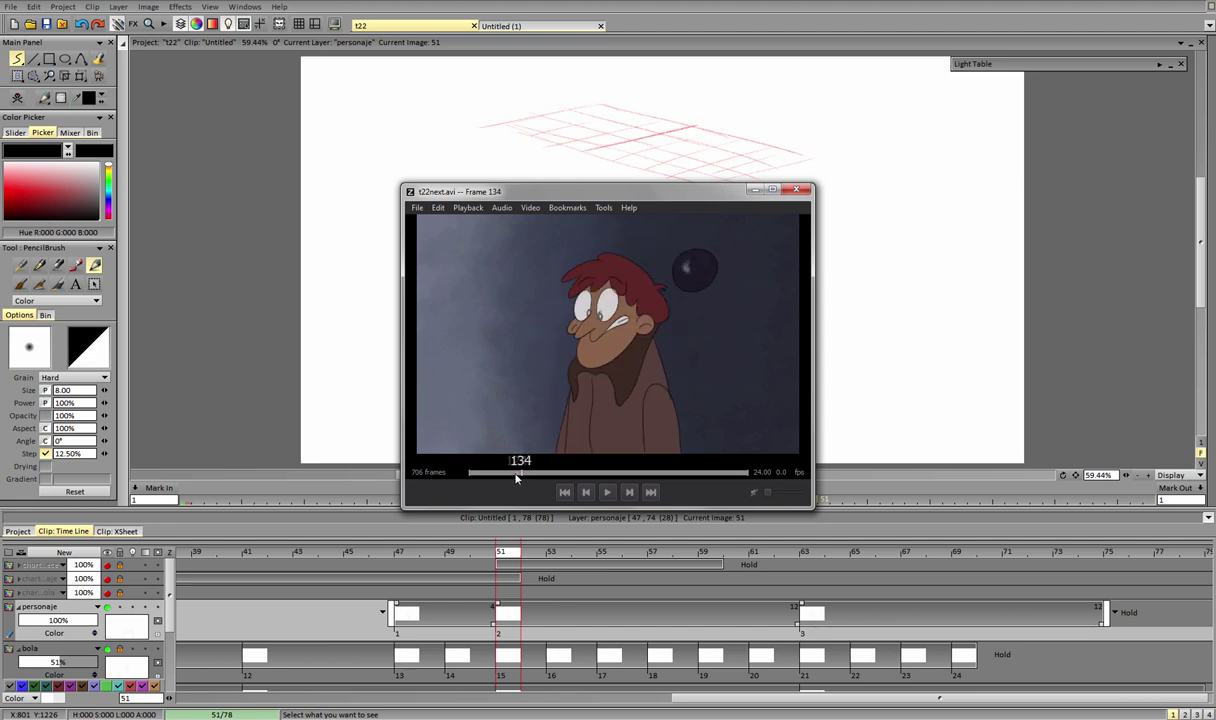
{"action": "left_click_drag", "start_coordinate": [537, 436], "coordinate": [566, 445]}
{"action": "key", "text": "Right"}
{"action": "key", "text": "Right"}
{"action": "key", "text": "Right"}
{"action": "key", "text": "Right"}
{"action": "key", "text": "Right"}
{"action": "key", "text": "Right"}
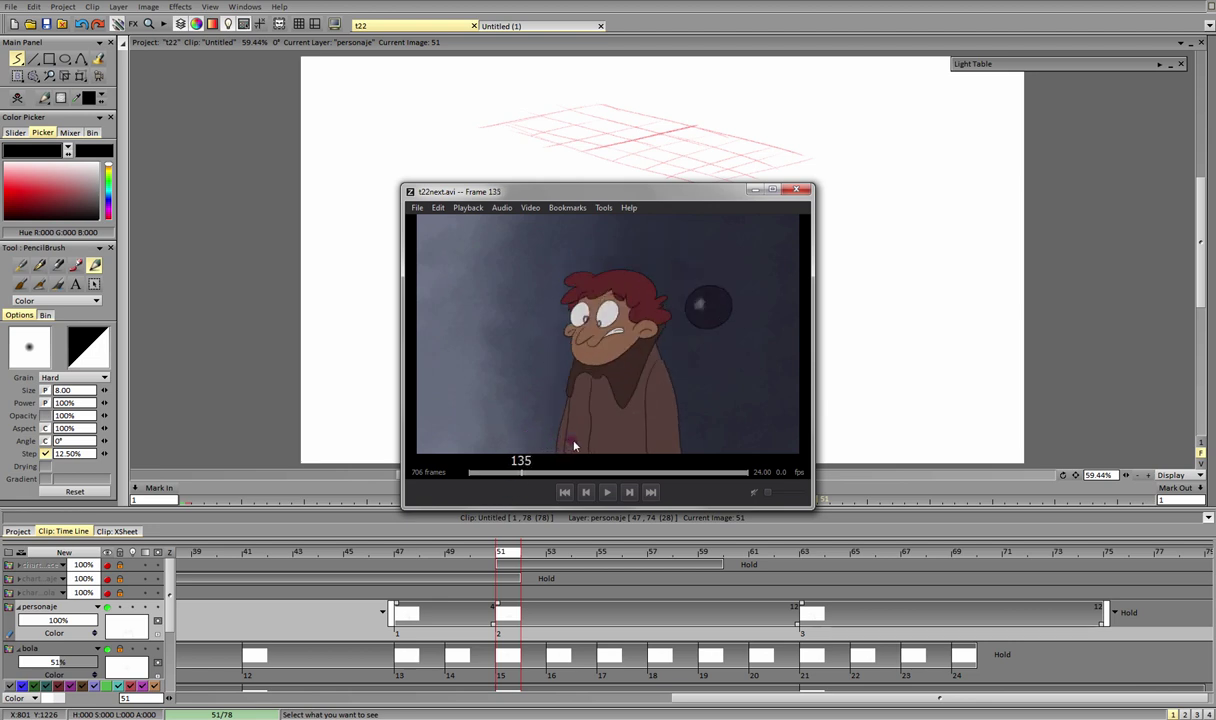
{"action": "key", "text": "Left"}
{"action": "key", "text": "Left"}
{"action": "key", "text": "Left"}
{"action": "key", "text": "Left"}
{"action": "key", "text": "Left"}
{"action": "key", "text": "Left"}
{"action": "key", "text": "Left"}
{"action": "key", "text": "Left"}
{"action": "key", "text": "Left"}
{"action": "key", "text": "Left"}
{"action": "key", "text": "Left"}
{"action": "key", "text": "Left"}
{"action": "key", "text": "Left"}
{"action": "key", "text": "Left"}
{"action": "key", "text": "Left"}
{"action": "key", "text": "Left"}
{"action": "key", "text": "Left"}
{"action": "key", "text": "Left"}
{"action": "key", "text": "Left"}
{"action": "key", "text": "Left"}
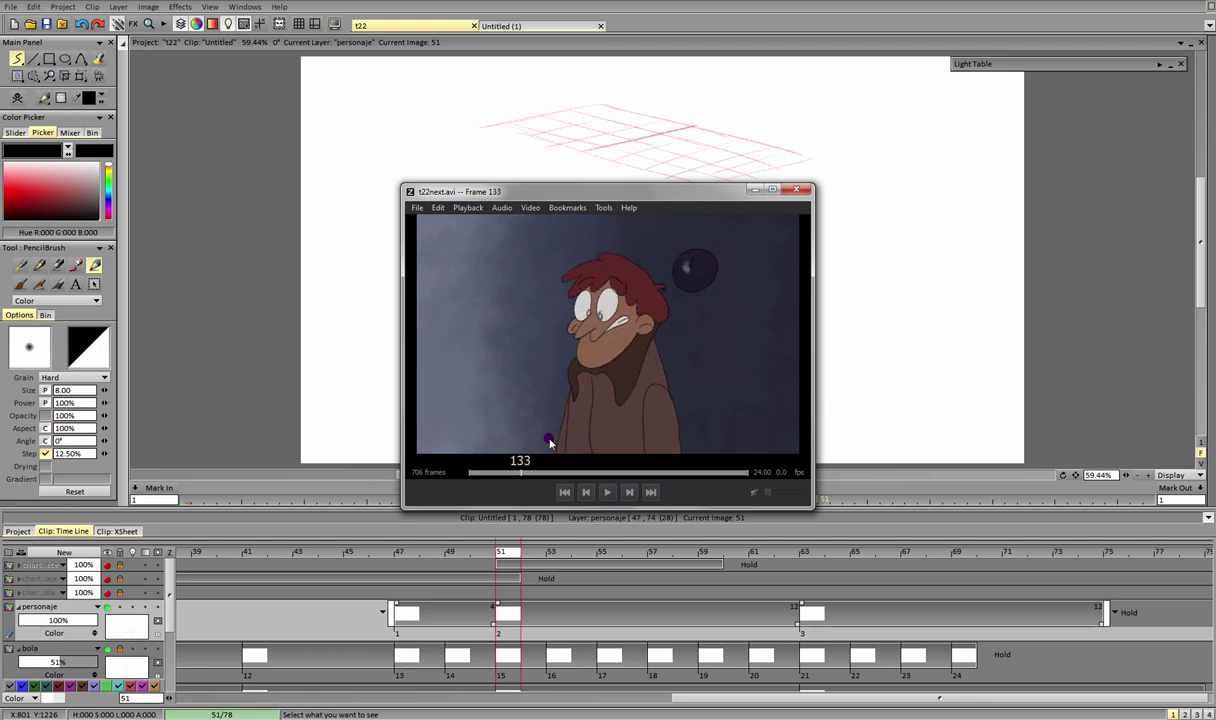
{"action": "key", "text": "Right"}
{"action": "key", "text": "Right"}
{"action": "key", "text": "Right"}
{"action": "key", "text": "Right"}
{"action": "key", "text": "Right"}
{"action": "key", "text": "Right"}
{"action": "key", "text": "Right"}
{"action": "key", "text": "Right"}
{"action": "key", "text": "Right"}
{"action": "key", "text": "Right"}
{"action": "key", "text": "Right"}
{"action": "key", "text": "Right"}
{"action": "key", "text": "Right"}
{"action": "key", "text": "Right"}
{"action": "key", "text": "Right"}
{"action": "left_click", "coordinate": [754, 190]}
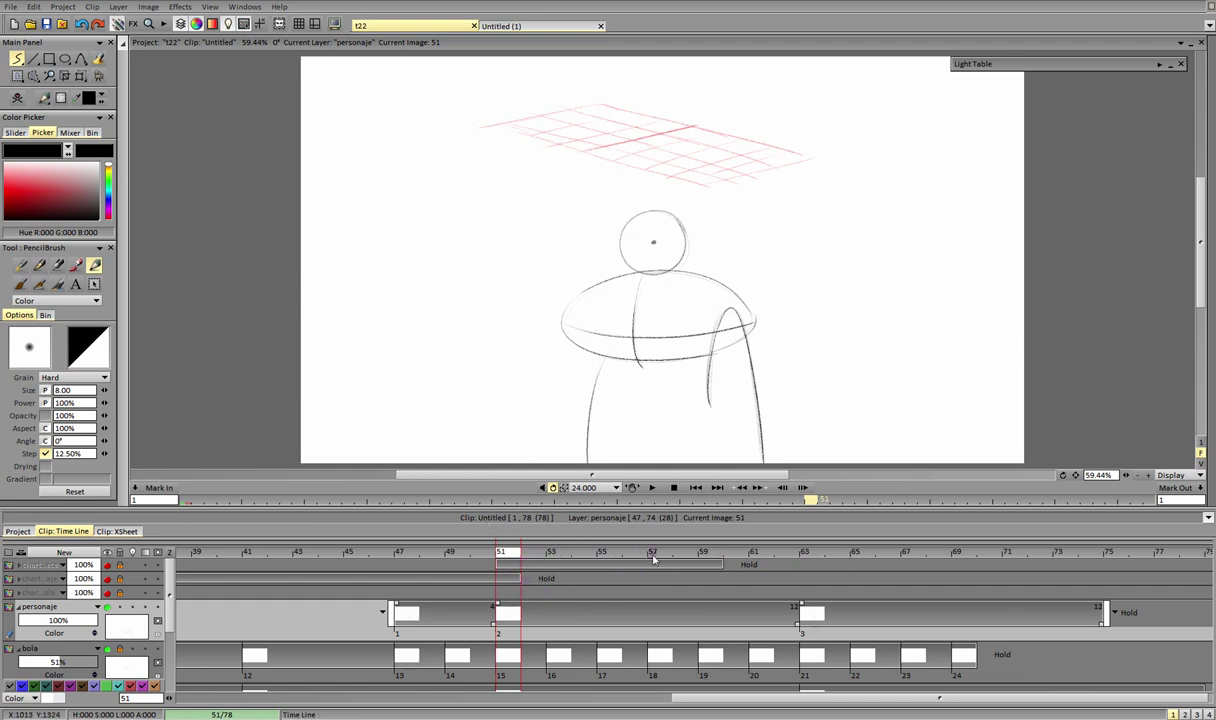
Step: Create a new blank drawing at frame 57 of the personaje layer
{"action": "mouse_move", "coordinate": [510, 554]}
{"action": "left_mouse_down"}
{"action": "mouse_move", "coordinate": [779, 573]}
{"action": "mouse_move", "coordinate": [558, 584]}
{"action": "mouse_move", "coordinate": [814, 580]}
{"action": "left_mouse_up"}
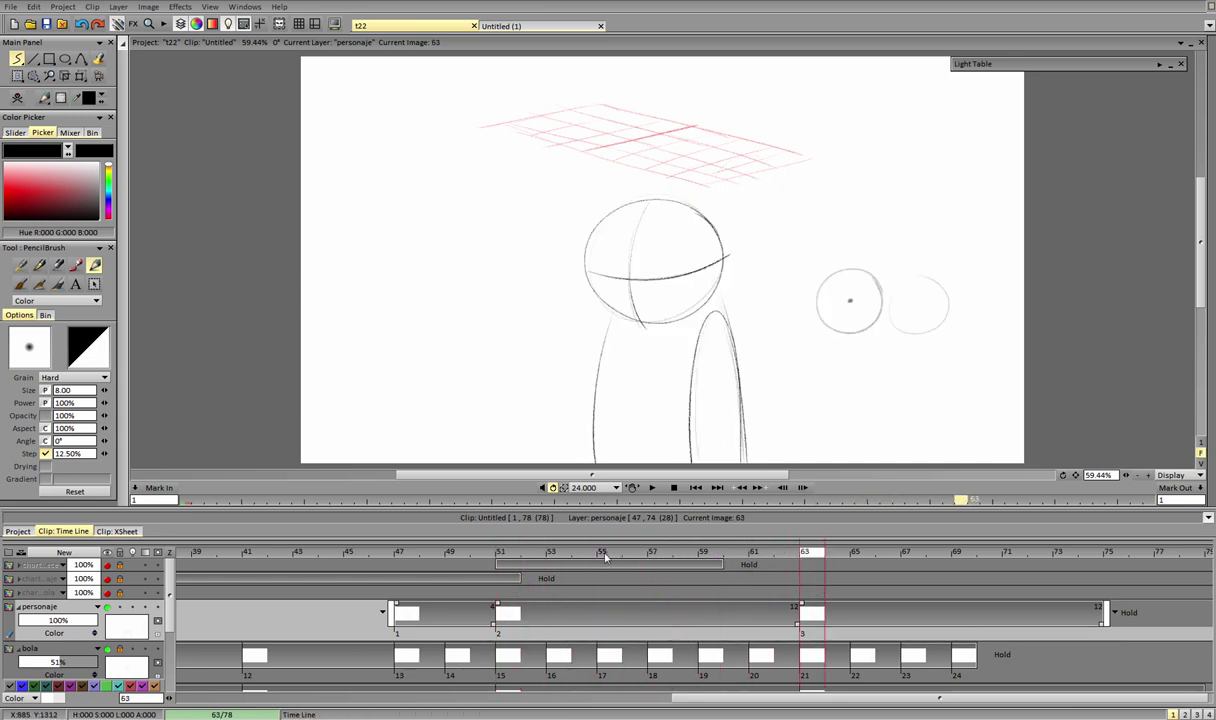
{"action": "mouse_move", "coordinate": [605, 557]}
{"action": "left_mouse_down"}
{"action": "mouse_move", "coordinate": [521, 571]}
{"action": "mouse_move", "coordinate": [795, 578]}
{"action": "mouse_move", "coordinate": [533, 585]}
{"action": "mouse_move", "coordinate": [755, 562]}
{"action": "mouse_move", "coordinate": [508, 557]}
{"action": "mouse_move", "coordinate": [746, 562]}
{"action": "mouse_move", "coordinate": [534, 583]}
{"action": "mouse_move", "coordinate": [616, 578]}
{"action": "mouse_move", "coordinate": [652, 560]}
{"action": "left_mouse_up"}
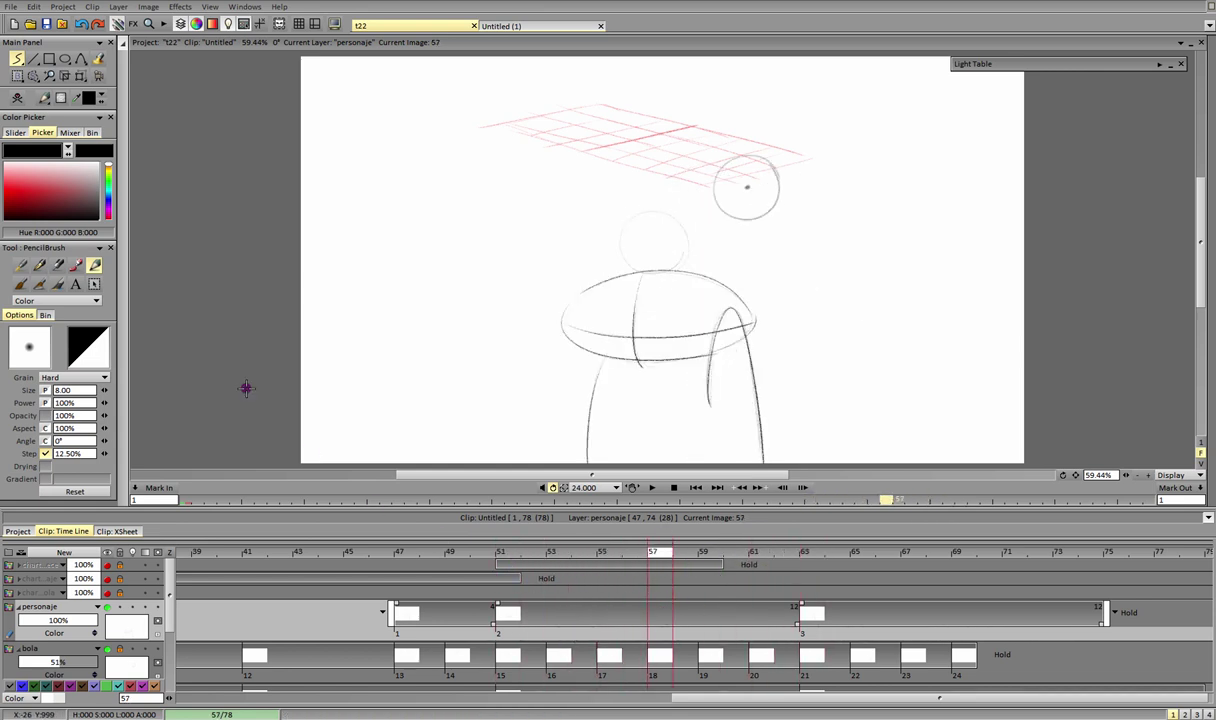
{"action": "left_click", "coordinate": [17, 98]}
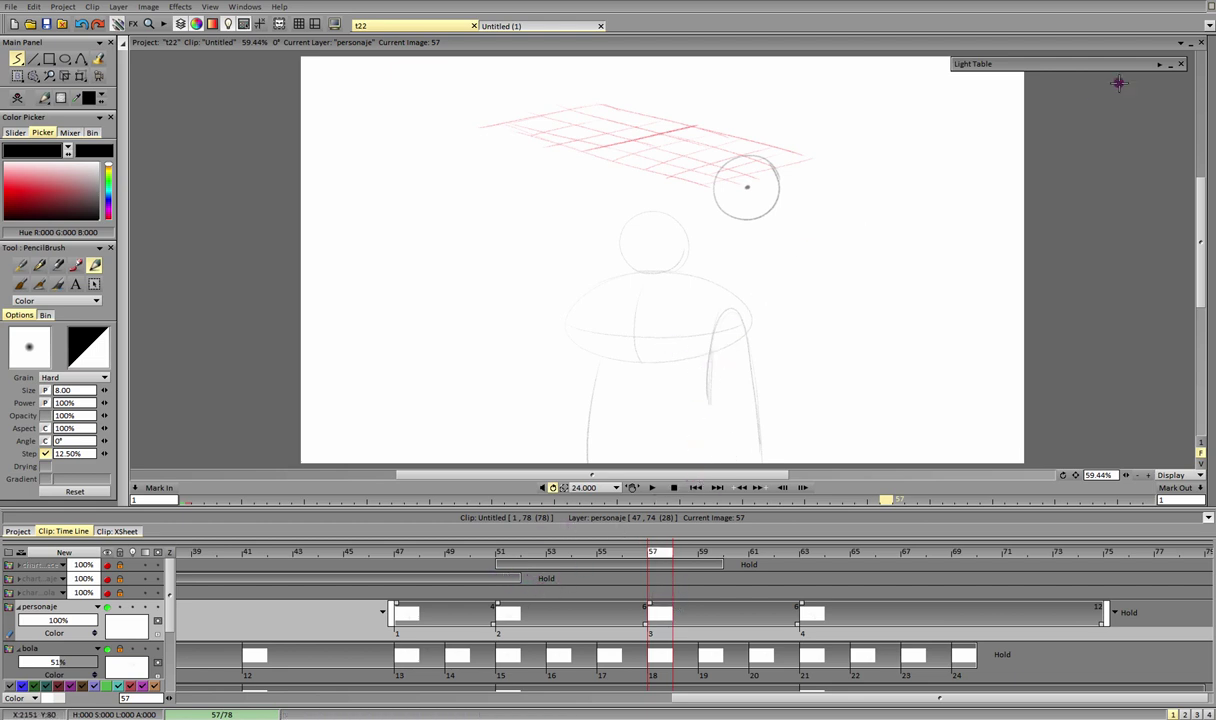
Step: Enable the light table on the personaje layer and set it to show the second previous drawing instead of the first
{"action": "left_click", "coordinate": [1160, 64]}
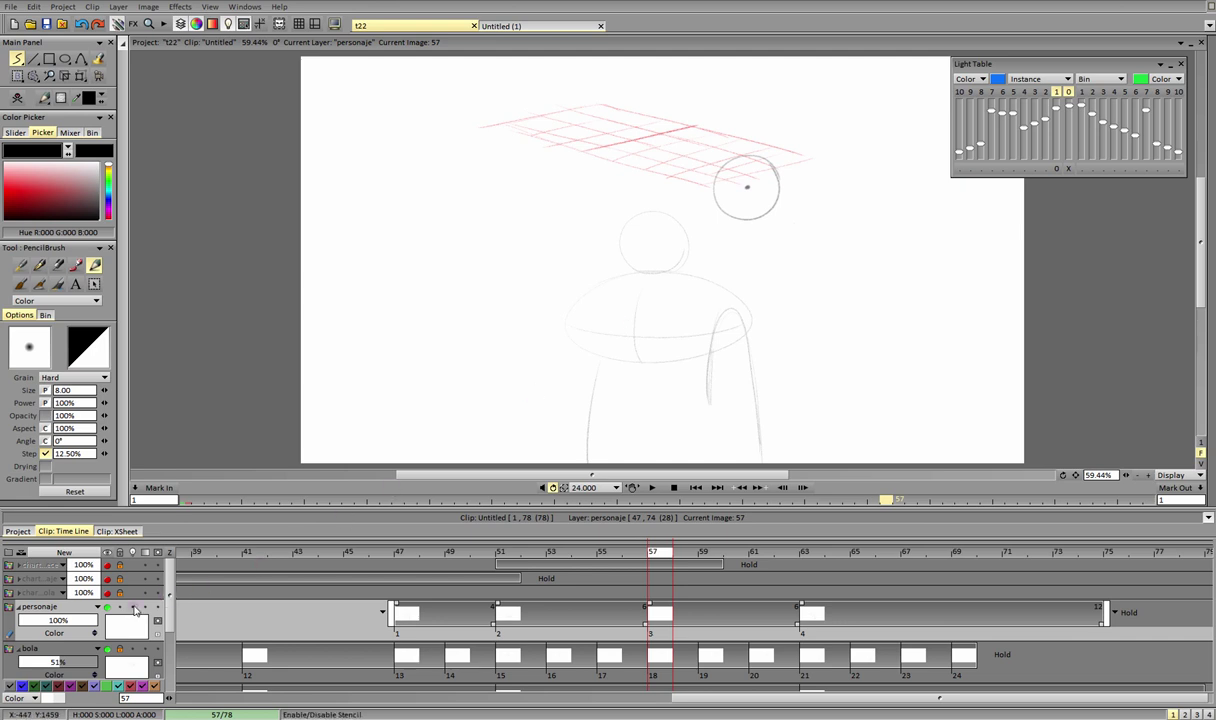
{"action": "left_click", "coordinate": [134, 608]}
{"action": "left_click", "coordinate": [1068, 168]}
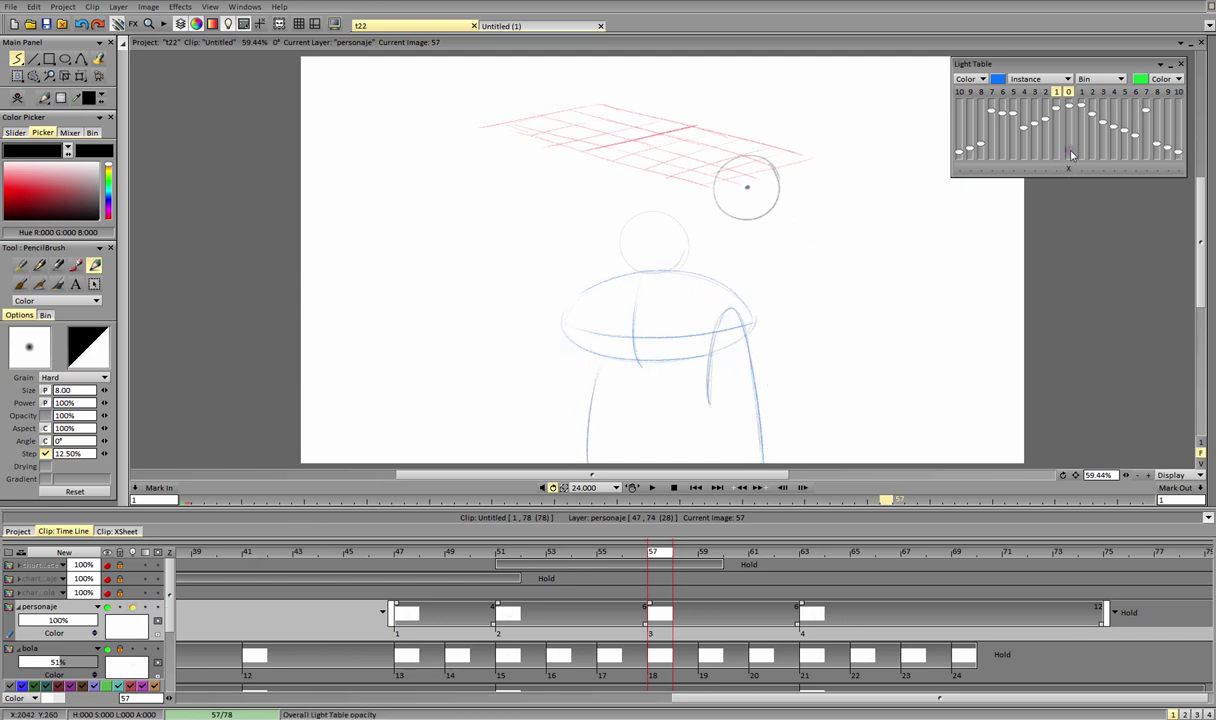
{"action": "left_click", "coordinate": [1050, 91]}
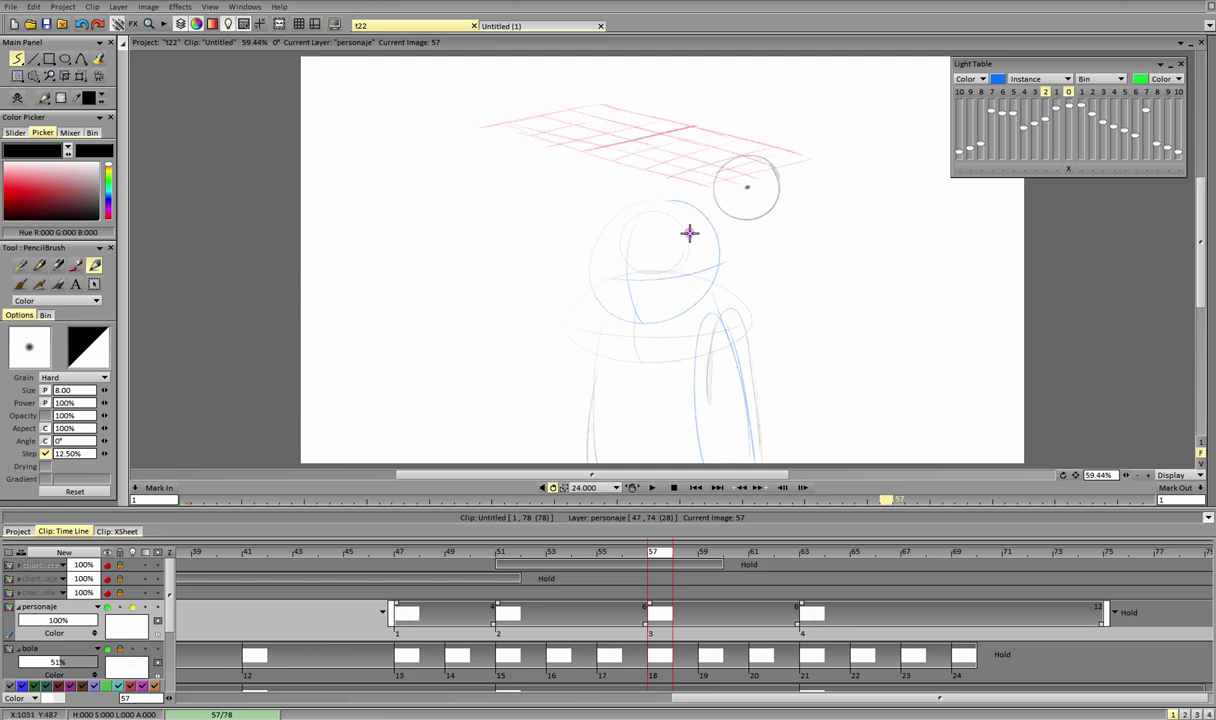
Step: Sketch the head stretched upward and tilted, with its curved guide lines, at frame 57 of the personaje layer
{"action": "mouse_move", "coordinate": [608, 201]}
{"action": "left_mouse_down"}
{"action": "mouse_move", "coordinate": [760, 203]}
{"action": "mouse_move", "coordinate": [745, 200]}
{"action": "left_mouse_up"}
{"action": "key", "text": "ctrl+z"}
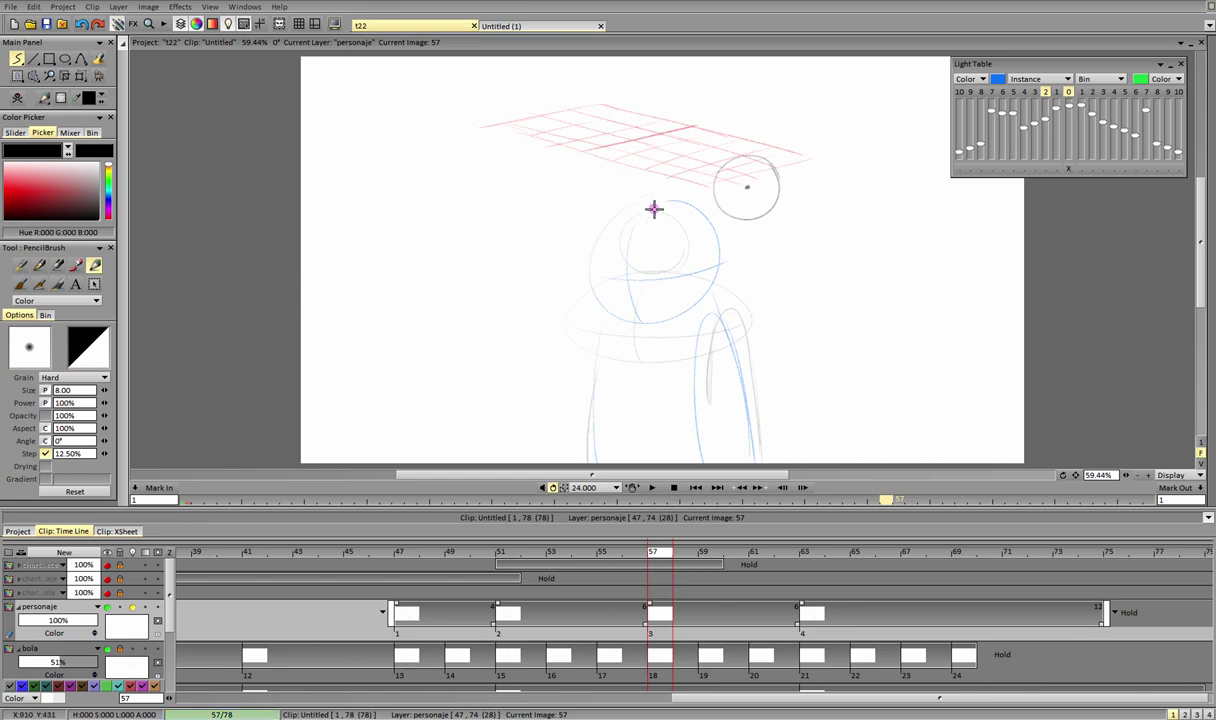
{"action": "mouse_move", "coordinate": [691, 141]}
{"action": "left_mouse_down"}
{"action": "mouse_move", "coordinate": [663, 272]}
{"action": "mouse_move", "coordinate": [712, 142]}
{"action": "mouse_move", "coordinate": [642, 288]}
{"action": "mouse_move", "coordinate": [705, 229]}
{"action": "mouse_move", "coordinate": [641, 278]}
{"action": "mouse_move", "coordinate": [740, 170]}
{"action": "mouse_move", "coordinate": [637, 281]}
{"action": "mouse_move", "coordinate": [720, 157]}
{"action": "mouse_move", "coordinate": [629, 272]}
{"action": "mouse_move", "coordinate": [734, 144]}
{"action": "mouse_move", "coordinate": [712, 162]}
{"action": "mouse_move", "coordinate": [719, 142]}
{"action": "mouse_move", "coordinate": [643, 272]}
{"action": "mouse_move", "coordinate": [699, 241]}
{"action": "mouse_move", "coordinate": [628, 207]}
{"action": "left_mouse_up"}
{"action": "key", "text": "ctrl+z"}
{"action": "mouse_move", "coordinate": [727, 217]}
{"action": "left_mouse_down"}
{"action": "mouse_move", "coordinate": [684, 198]}
{"action": "mouse_move", "coordinate": [610, 211]}
{"action": "left_mouse_up"}
Step: Draw the narrow stretched body and the arm below the head at frame 57, undoing unwanted strokes
{"action": "left_click_drag", "start_coordinate": [632, 285], "coordinate": [596, 462]}
{"action": "key", "text": "ctrl+z"}
{"action": "mouse_move", "coordinate": [708, 260]}
{"action": "left_mouse_down"}
{"action": "mouse_move", "coordinate": [711, 468]}
{"action": "mouse_move", "coordinate": [720, 440]}
{"action": "mouse_move", "coordinate": [721, 464]}
{"action": "left_mouse_up"}
{"action": "key", "text": "ctrl+z"}
{"action": "mouse_move", "coordinate": [716, 347]}
{"action": "left_mouse_down"}
{"action": "mouse_move", "coordinate": [683, 464]}
{"action": "mouse_move", "coordinate": [734, 463]}
{"action": "mouse_move", "coordinate": [682, 464]}
{"action": "left_mouse_up"}
{"action": "key", "text": "ctrl+z"}
{"action": "mouse_move", "coordinate": [607, 360]}
{"action": "left_mouse_down"}
{"action": "mouse_move", "coordinate": [587, 464]}
{"action": "mouse_move", "coordinate": [598, 457]}
{"action": "left_mouse_up"}
{"action": "key", "text": "ctrl+z"}
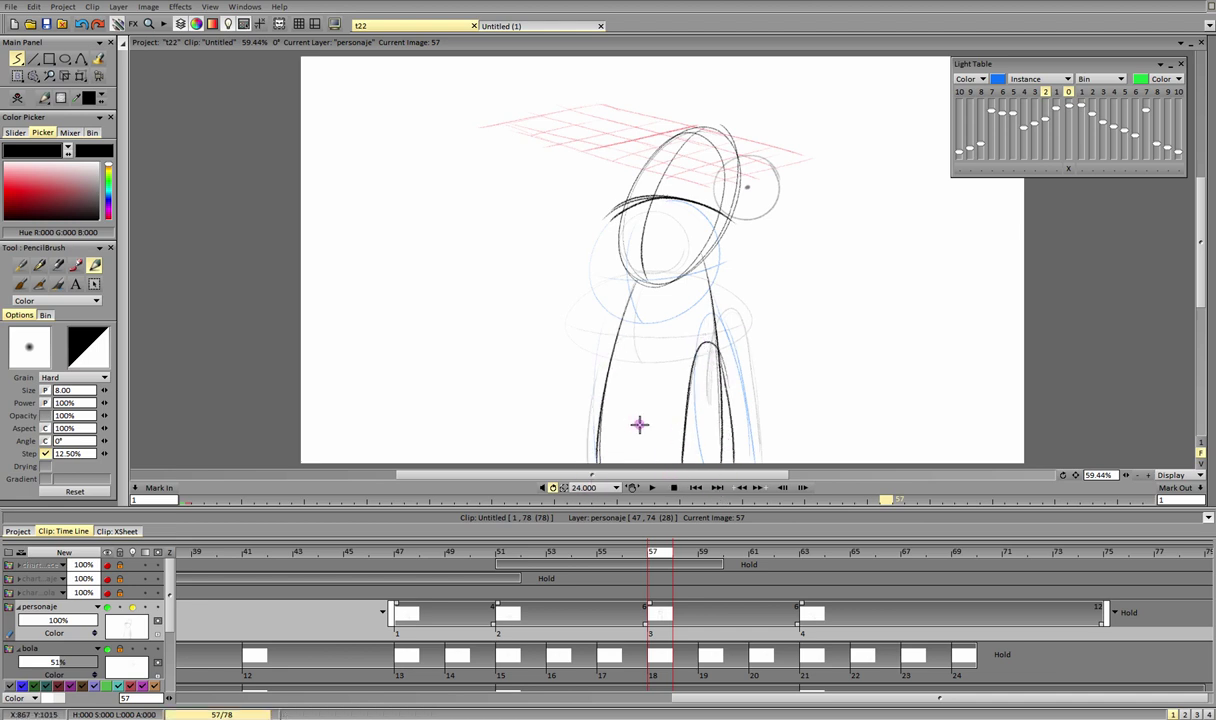
{"action": "mouse_move", "coordinate": [718, 348]}
{"action": "left_mouse_down"}
{"action": "mouse_move", "coordinate": [729, 473]}
{"action": "mouse_move", "coordinate": [723, 362]}
{"action": "mouse_move", "coordinate": [677, 448]}
{"action": "left_mouse_up"}
{"action": "key", "text": "ctrl+z"}
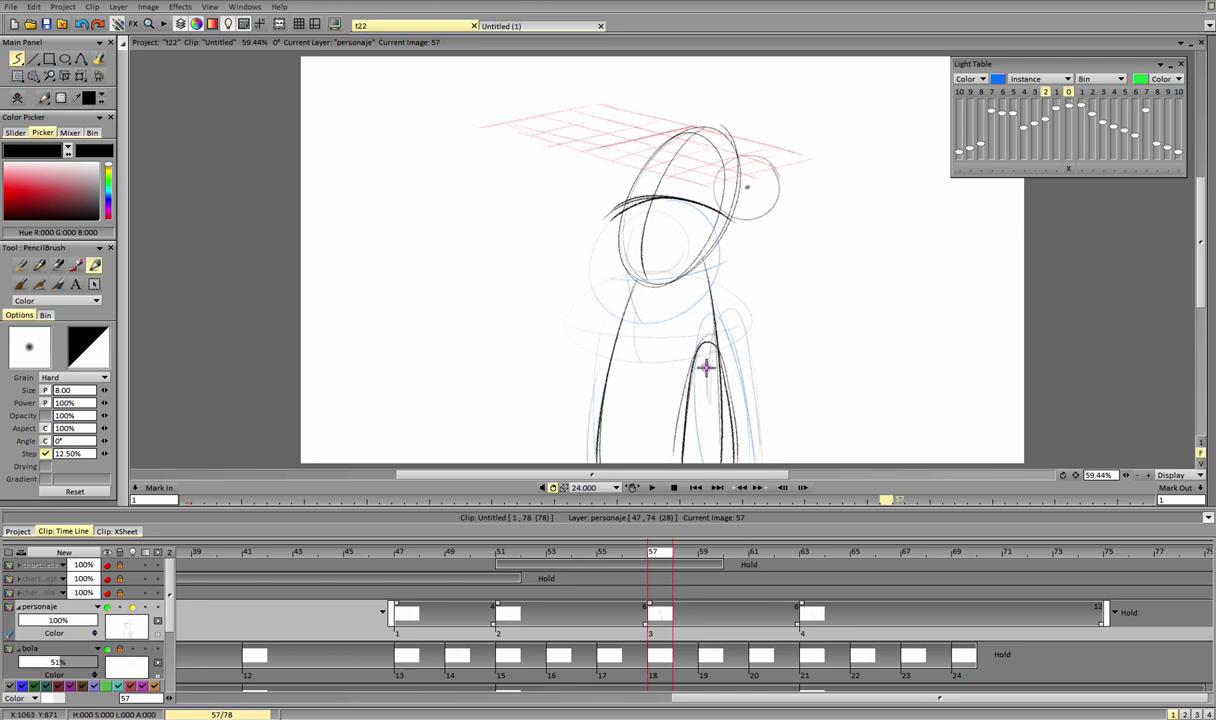
{"action": "key", "text": "ctrl+z"}
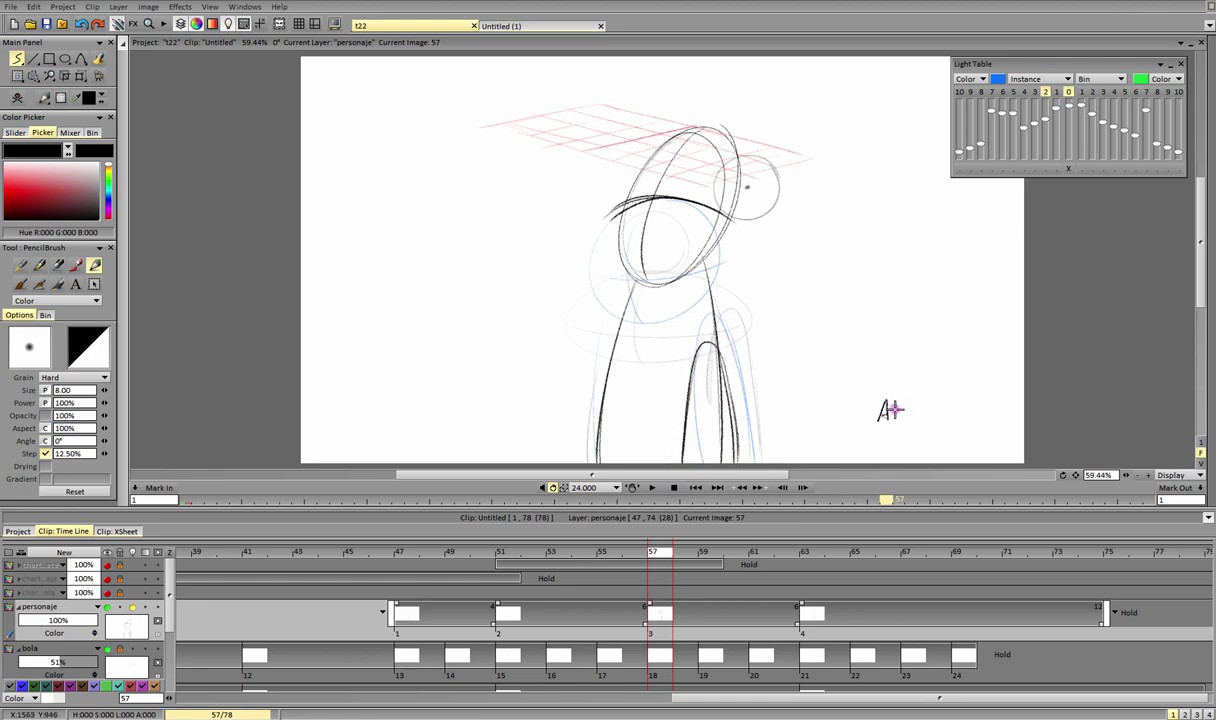
Step: Write the note "ACENTO" beside the stretched pose and scrub the timeline to review the poses leading up to frame 57
{"action": "mouse_move", "coordinate": [903, 410]}
{"action": "left_mouse_down"}
{"action": "mouse_move", "coordinate": [955, 413]}
{"action": "mouse_move", "coordinate": [915, 442]}
{"action": "left_mouse_up"}
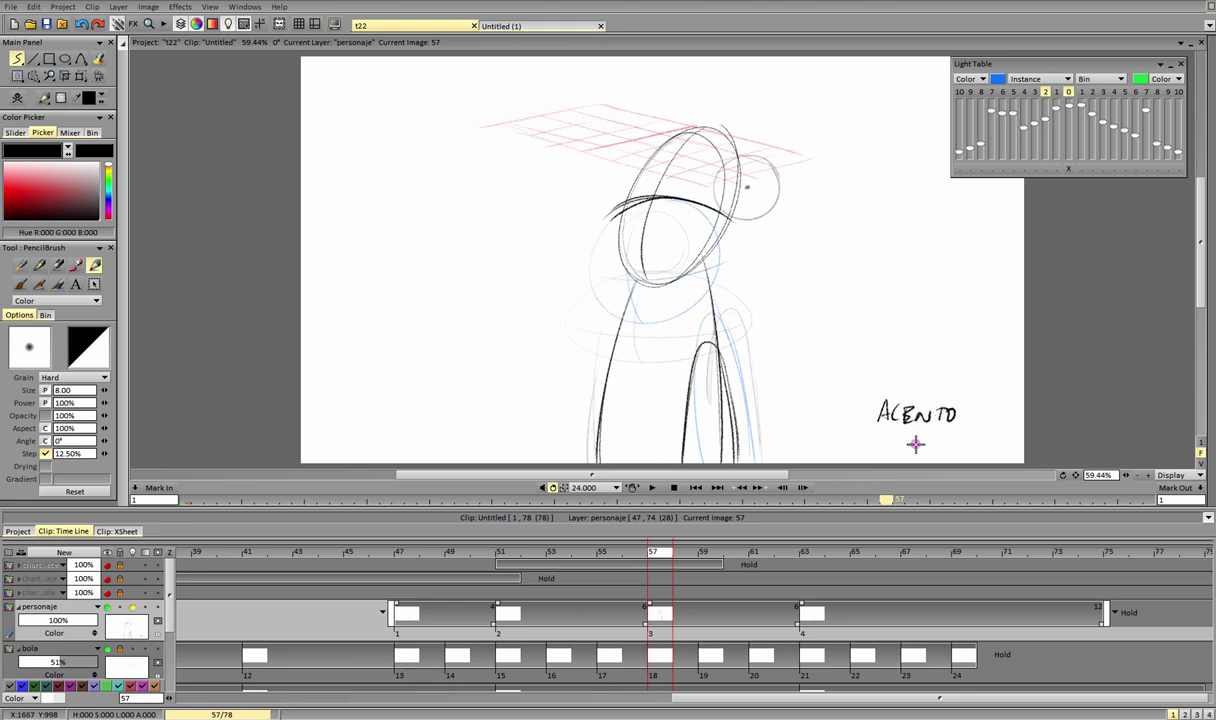
{"action": "left_click", "coordinate": [362, 557]}
{"action": "mouse_move", "coordinate": [362, 557]}
{"action": "left_mouse_down"}
{"action": "mouse_move", "coordinate": [509, 578]}
{"action": "mouse_move", "coordinate": [636, 567]}
{"action": "left_mouse_up"}
{"action": "left_click", "coordinate": [508, 557]}
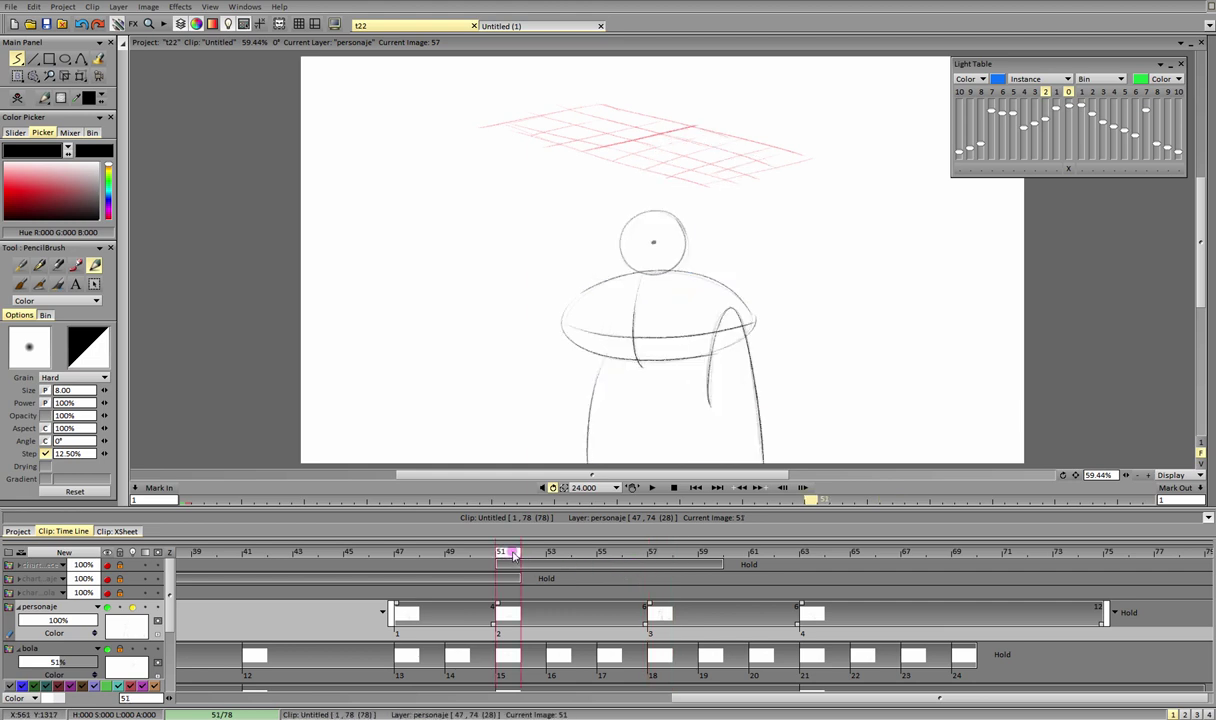
{"action": "mouse_move", "coordinate": [508, 557]}
{"action": "left_mouse_down"}
{"action": "mouse_move", "coordinate": [553, 563]}
{"action": "mouse_move", "coordinate": [508, 545]}
{"action": "mouse_move", "coordinate": [555, 545]}
{"action": "mouse_move", "coordinate": [510, 545]}
{"action": "mouse_move", "coordinate": [551, 547]}
{"action": "mouse_move", "coordinate": [556, 571]}
{"action": "left_mouse_up"}
{"action": "left_click", "coordinate": [507, 555]}
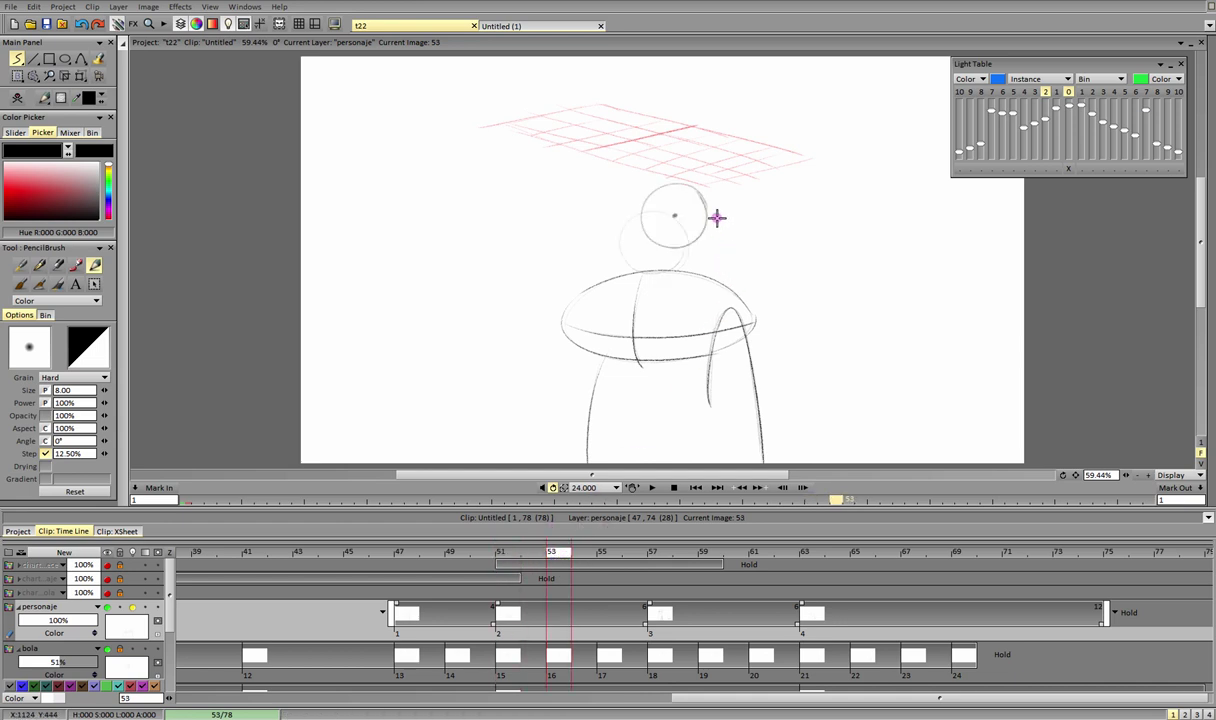
Step: Try rough head shapes for the in-between pose at frame 53 of the personaje layer and undo them
{"action": "mouse_move", "coordinate": [700, 215]}
{"action": "left_mouse_down"}
{"action": "mouse_move", "coordinate": [602, 311]}
{"action": "mouse_move", "coordinate": [719, 321]}
{"action": "mouse_move", "coordinate": [675, 218]}
{"action": "left_mouse_up"}
{"action": "mouse_move", "coordinate": [755, 149]}
{"action": "left_mouse_down"}
{"action": "mouse_move", "coordinate": [686, 270]}
{"action": "mouse_move", "coordinate": [800, 160]}
{"action": "mouse_move", "coordinate": [709, 146]}
{"action": "left_mouse_up"}
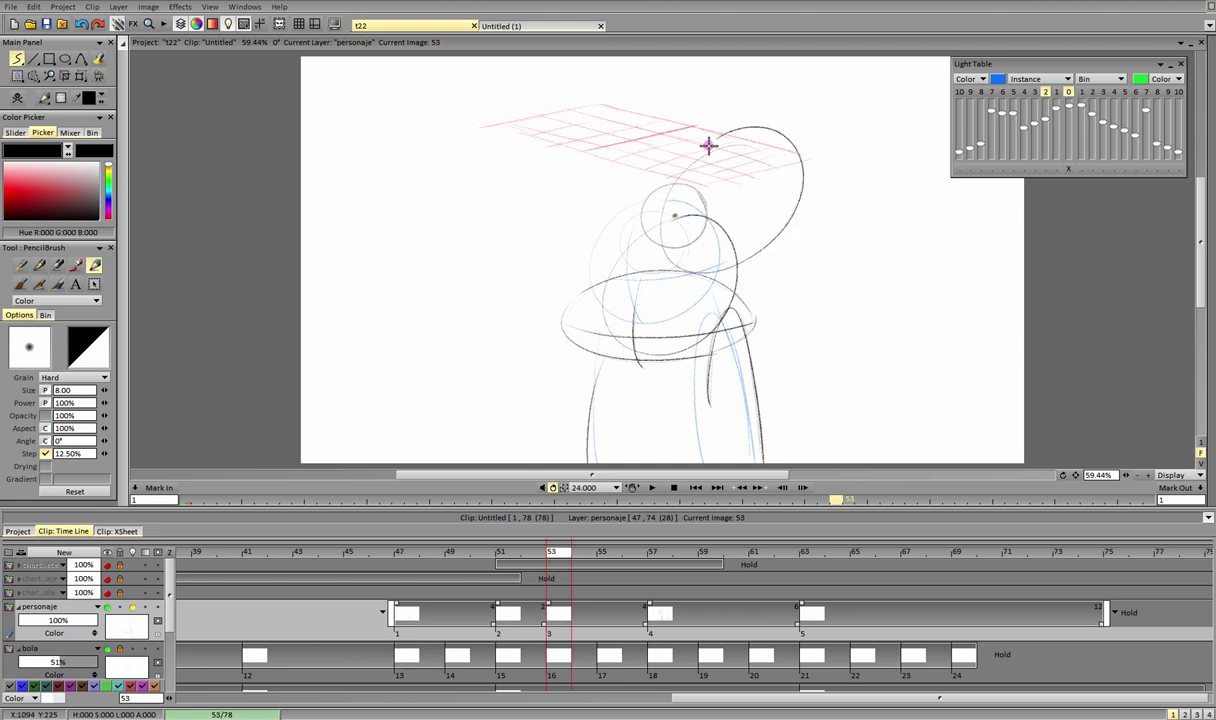
{"action": "key", "text": "ctrl+z"}
{"action": "key", "text": "ctrl+z"}
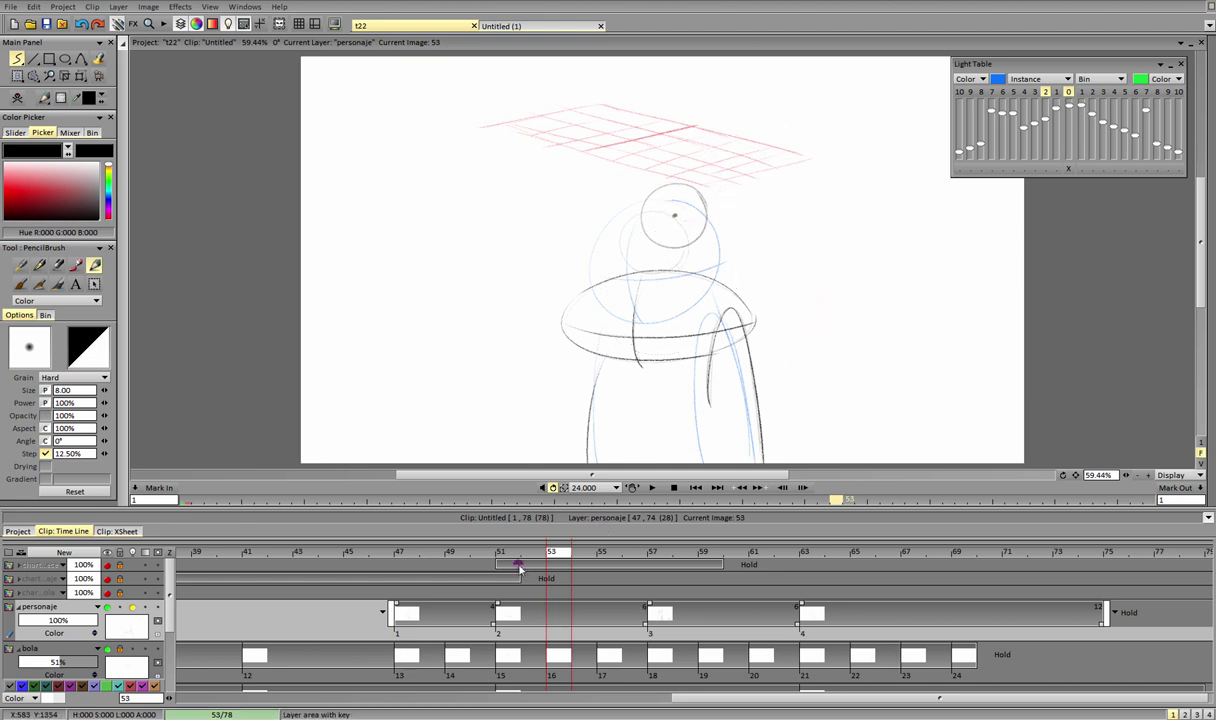
{"action": "mouse_move", "coordinate": [705, 298]}
{"action": "left_mouse_down"}
{"action": "mouse_move", "coordinate": [548, 315]}
{"action": "mouse_move", "coordinate": [760, 320]}
{"action": "mouse_move", "coordinate": [660, 294]}
{"action": "left_mouse_up"}
{"action": "key", "text": "ctrl+z"}
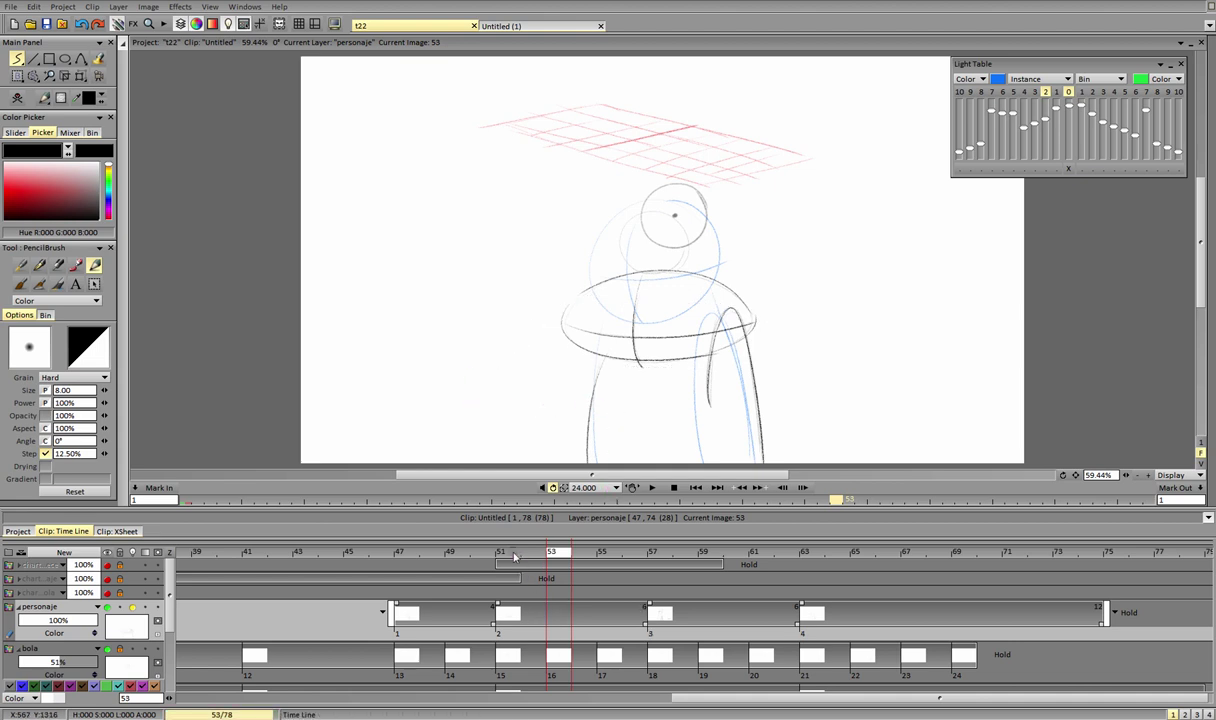
Step: Try a tilted head sketch and a squashed head outline at frame 53 of the personaje layer, undoing both
{"action": "left_click", "coordinate": [546, 558]}
{"action": "left_click", "coordinate": [510, 564]}
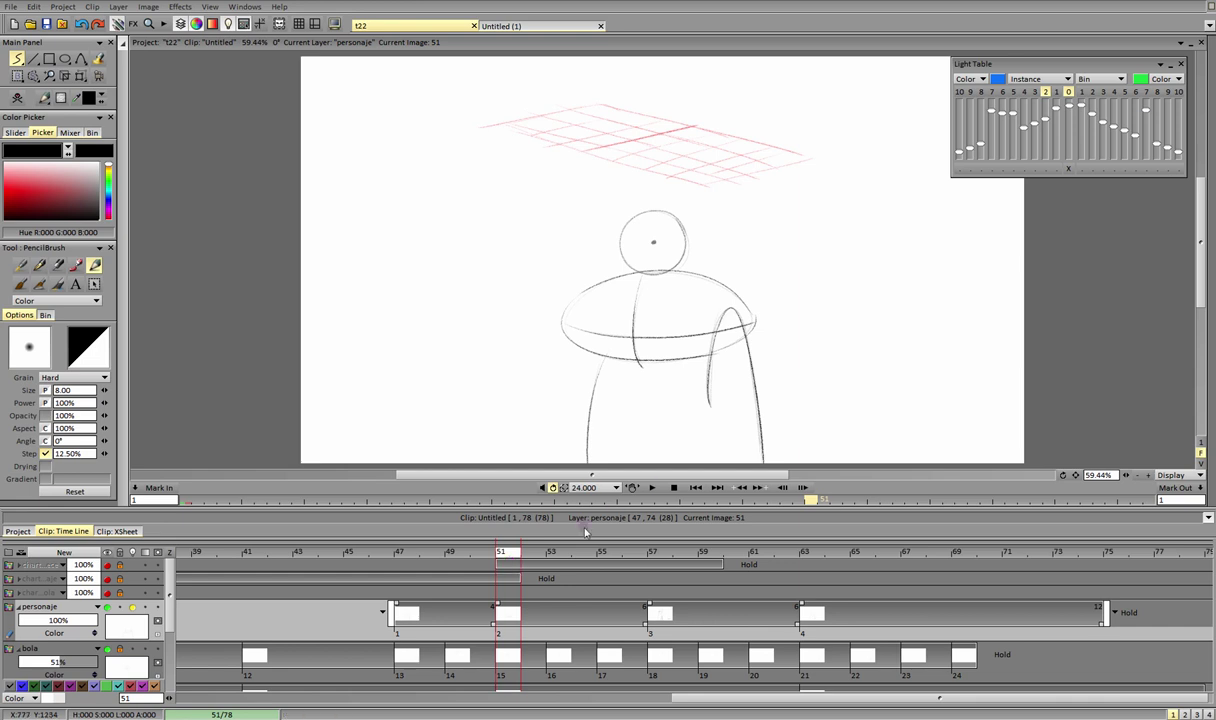
{"action": "left_click_drag", "start_coordinate": [529, 557], "coordinate": [557, 556]}
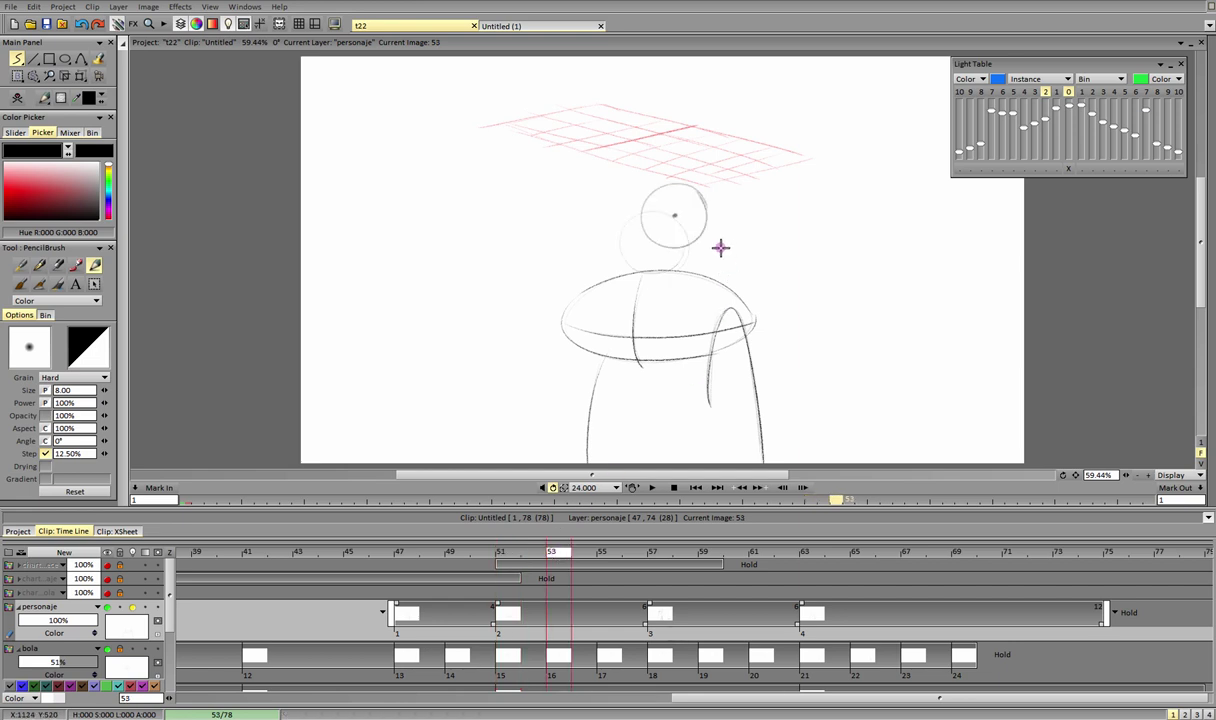
{"action": "mouse_move", "coordinate": [684, 246]}
{"action": "left_mouse_down"}
{"action": "mouse_move", "coordinate": [719, 307]}
{"action": "mouse_move", "coordinate": [688, 239]}
{"action": "mouse_move", "coordinate": [798, 136]}
{"action": "mouse_move", "coordinate": [763, 152]}
{"action": "left_mouse_up"}
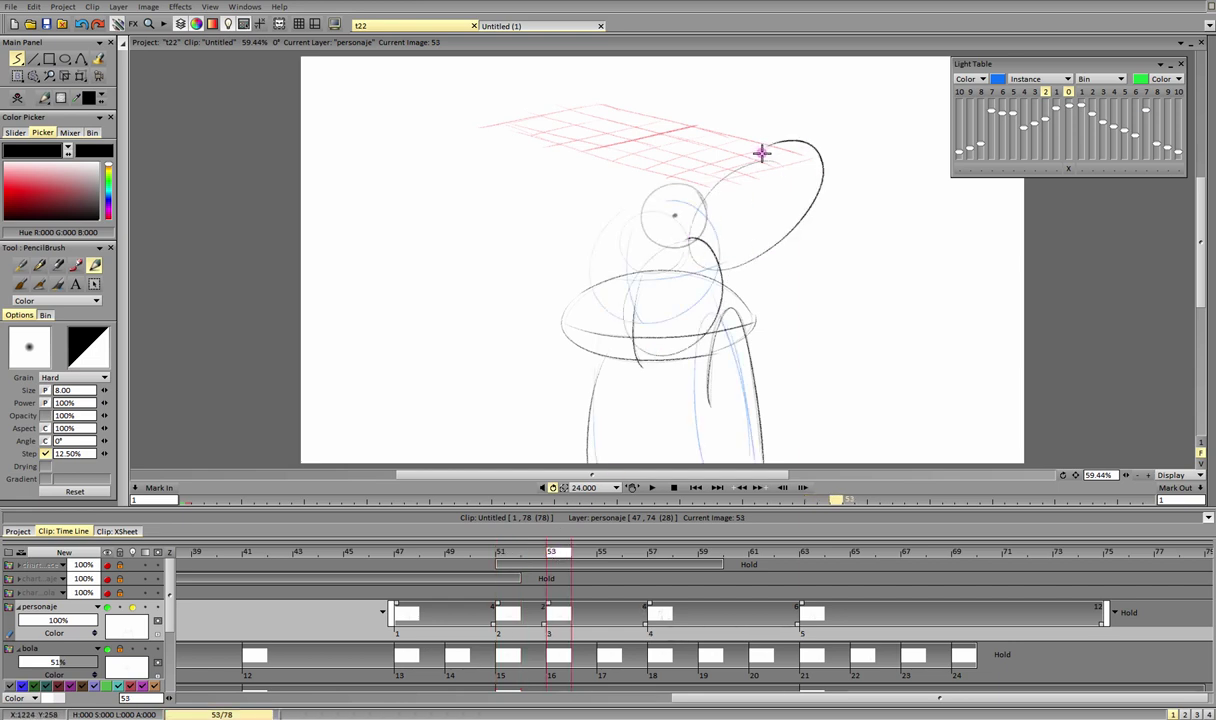
{"action": "key", "text": "ctrl+z"}
{"action": "key", "text": "ctrl+z"}
{"action": "left_click", "coordinate": [561, 554]}
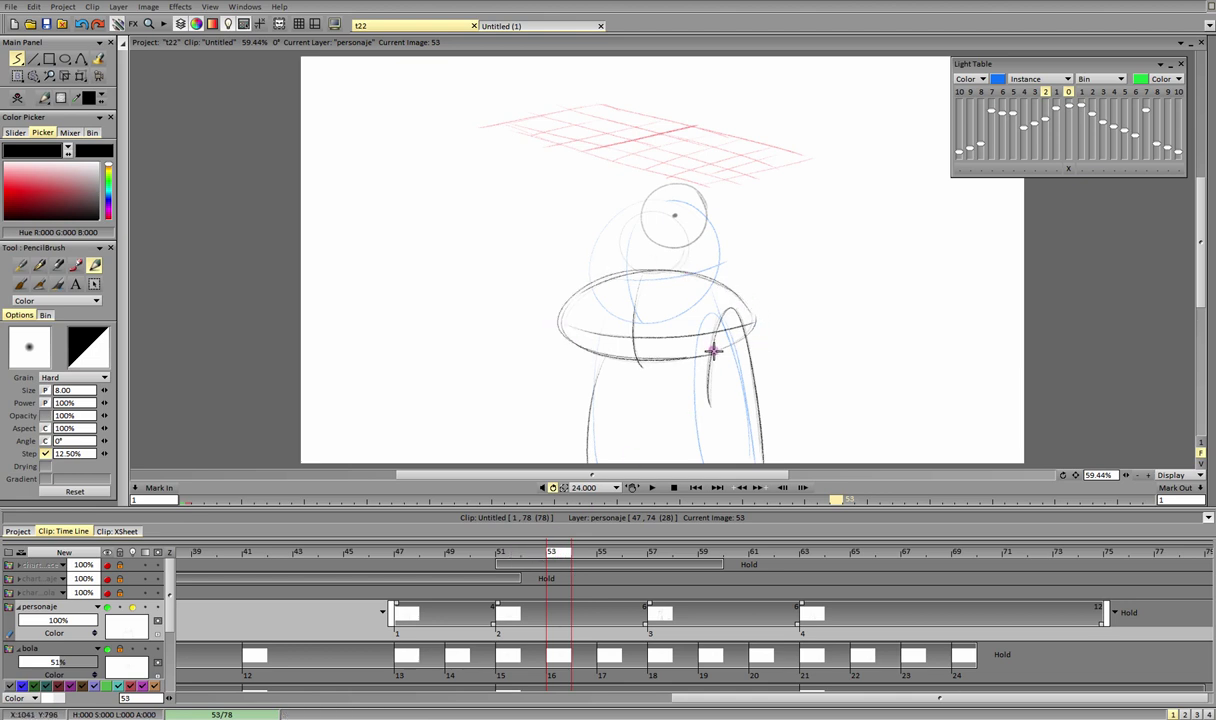
{"action": "mouse_move", "coordinate": [760, 339]}
{"action": "left_mouse_down"}
{"action": "mouse_move", "coordinate": [543, 352]}
{"action": "mouse_move", "coordinate": [699, 374]}
{"action": "mouse_move", "coordinate": [719, 315]}
{"action": "left_mouse_up"}
{"action": "key", "text": "ctrl+z"}
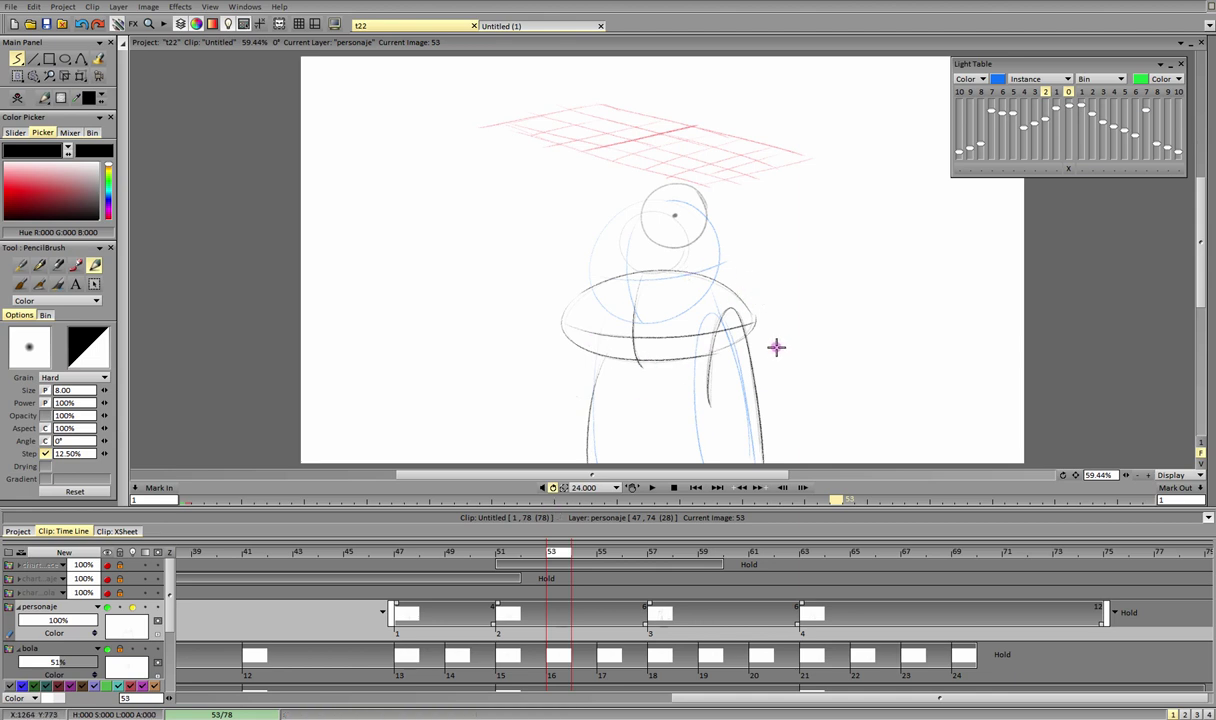
Step: Add a blank drawing at frame 53 of the personaje layer and set the light table to show only the immediately previous drawing
{"action": "left_click", "coordinate": [505, 552]}
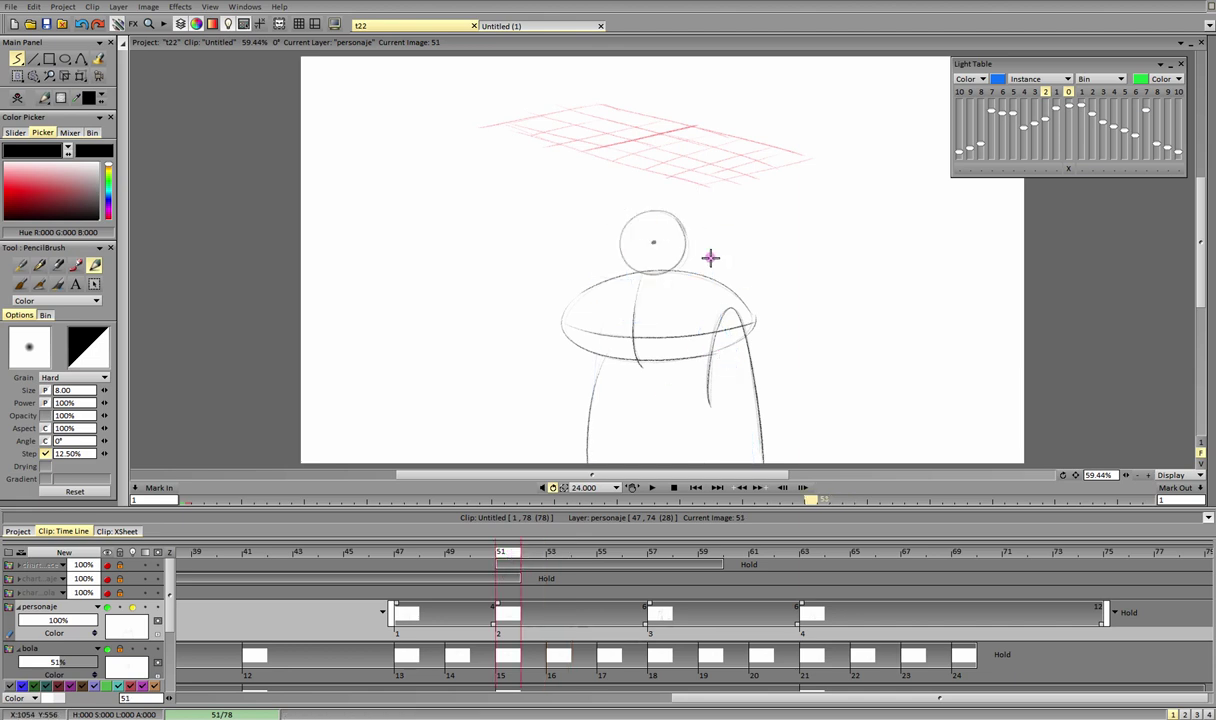
{"action": "left_click_drag", "start_coordinate": [512, 554], "coordinate": [557, 552]}
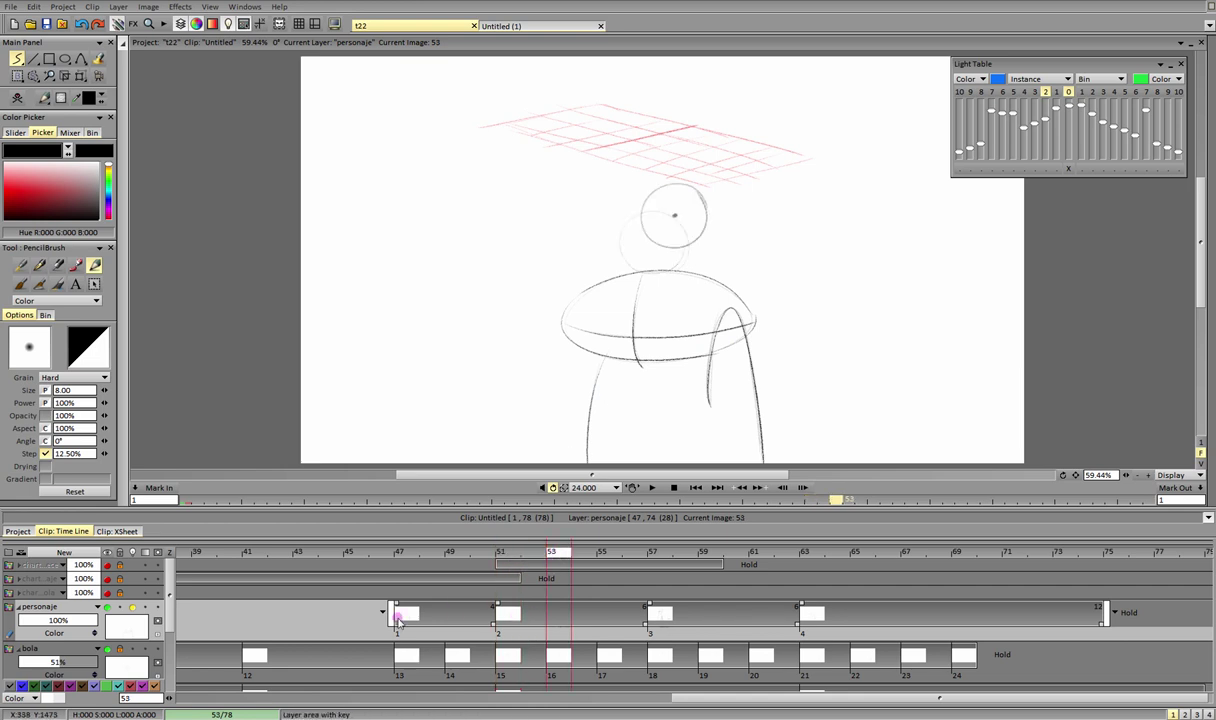
{"action": "left_click", "coordinate": [18, 98]}
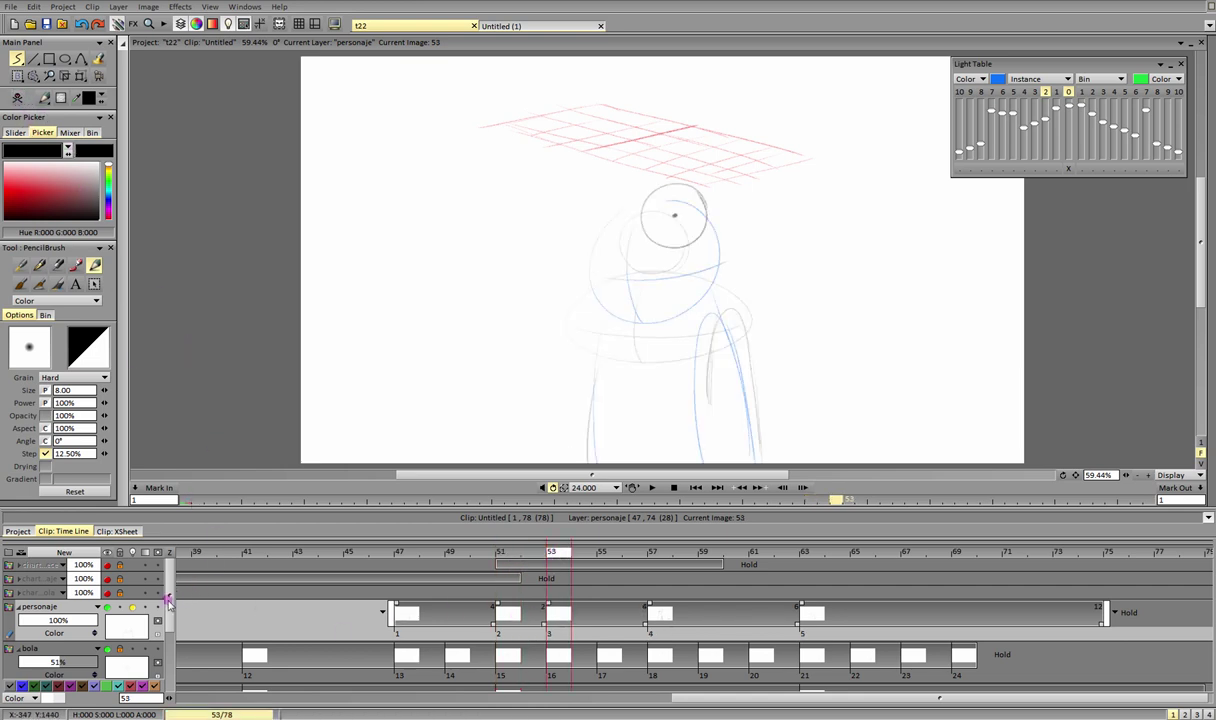
{"action": "left_click", "coordinate": [1056, 92]}
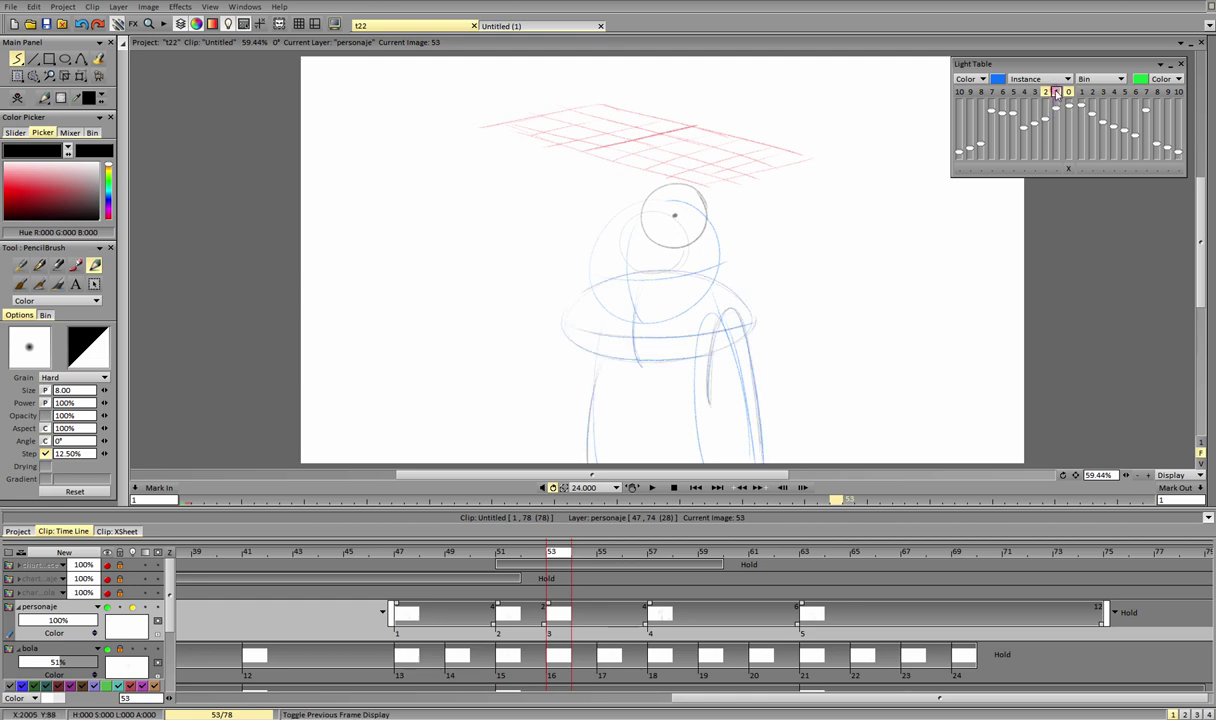
{"action": "left_click", "coordinate": [1046, 93]}
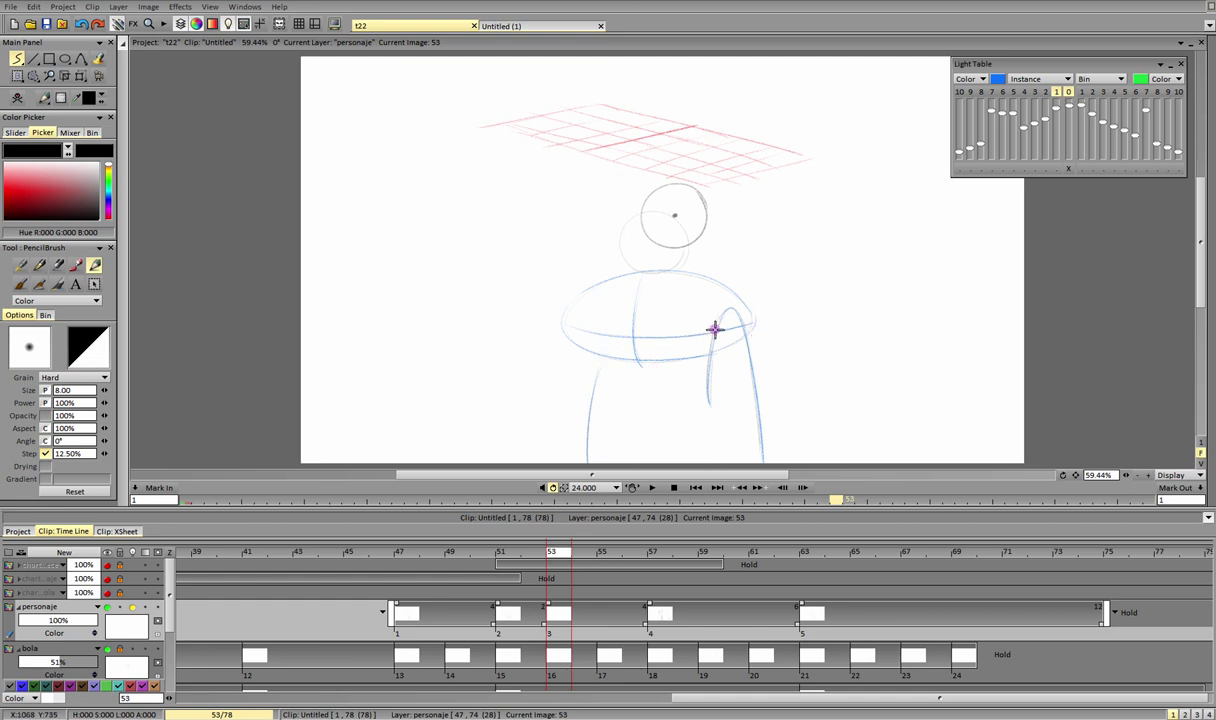
Step: Draw the flatter, wider squash pose at frame 53, with the head's curved guide lines, the widened body and the arm
{"action": "mouse_move", "coordinate": [700, 292]}
{"action": "left_mouse_down"}
{"action": "mouse_move", "coordinate": [561, 315]}
{"action": "mouse_move", "coordinate": [675, 368]}
{"action": "mouse_move", "coordinate": [768, 327]}
{"action": "mouse_move", "coordinate": [746, 310]}
{"action": "mouse_move", "coordinate": [644, 291]}
{"action": "left_mouse_up"}
{"action": "key", "text": "ctrl+z"}
{"action": "mouse_move", "coordinate": [766, 320]}
{"action": "left_mouse_down"}
{"action": "mouse_move", "coordinate": [633, 296]}
{"action": "mouse_move", "coordinate": [575, 328]}
{"action": "mouse_move", "coordinate": [574, 307]}
{"action": "mouse_move", "coordinate": [589, 331]}
{"action": "mouse_move", "coordinate": [551, 345]}
{"action": "left_mouse_up"}
{"action": "mouse_move", "coordinate": [634, 297]}
{"action": "left_mouse_down"}
{"action": "mouse_move", "coordinate": [639, 368]}
{"action": "mouse_move", "coordinate": [620, 376]}
{"action": "mouse_move", "coordinate": [556, 332]}
{"action": "mouse_move", "coordinate": [745, 336]}
{"action": "mouse_move", "coordinate": [667, 367]}
{"action": "mouse_move", "coordinate": [571, 462]}
{"action": "left_mouse_up"}
{"action": "left_click_drag", "start_coordinate": [714, 345], "coordinate": [768, 462]}
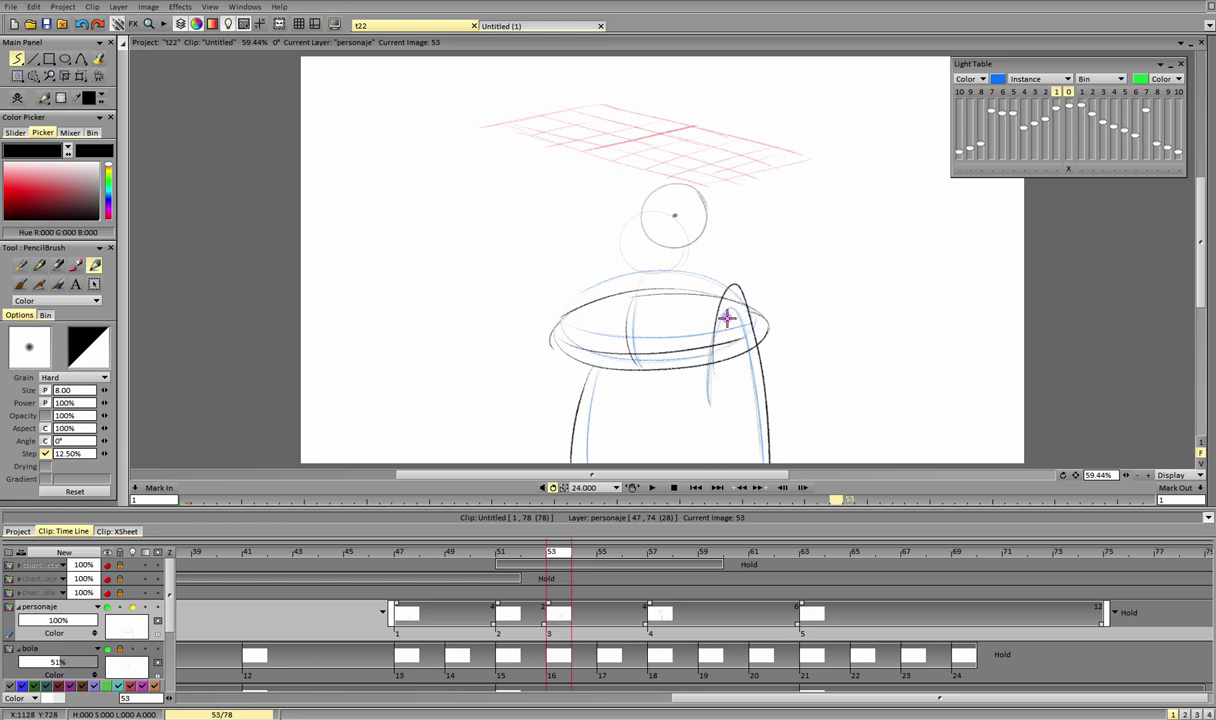
{"action": "mouse_move", "coordinate": [713, 345]}
{"action": "left_mouse_down"}
{"action": "mouse_move", "coordinate": [759, 359]}
{"action": "mouse_move", "coordinate": [765, 436]}
{"action": "left_mouse_up"}
{"action": "left_click_drag", "start_coordinate": [762, 372], "coordinate": [767, 430]}
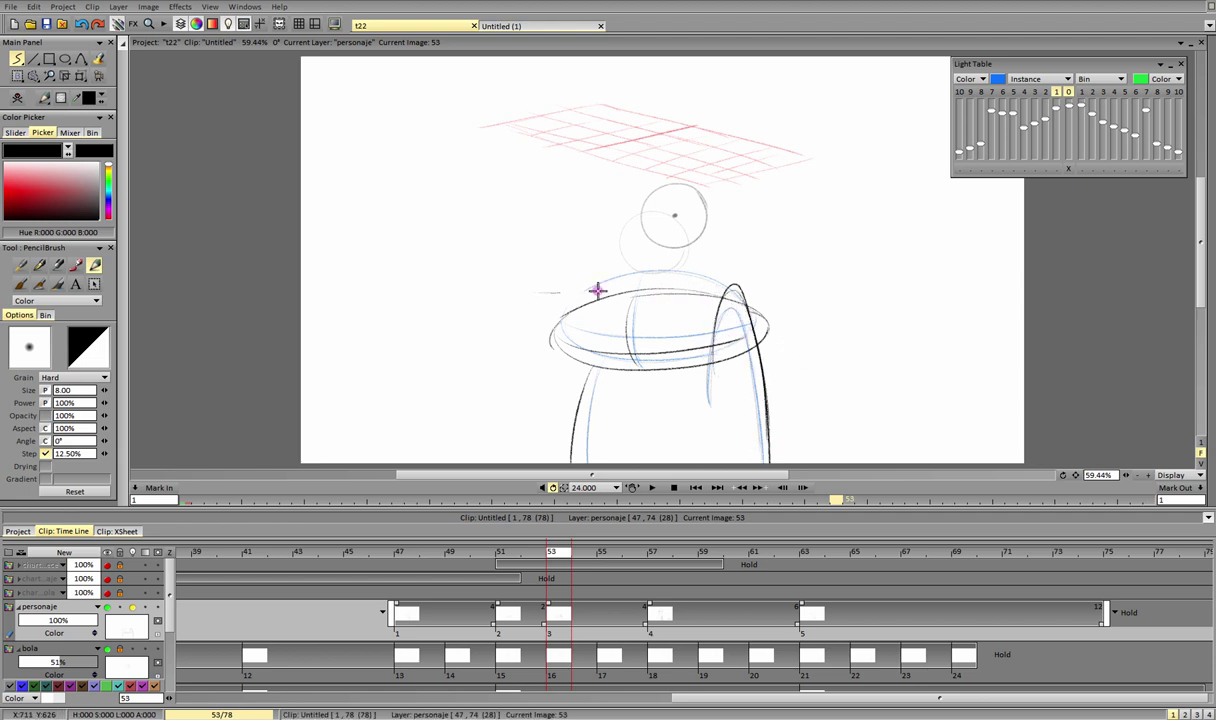
Step: Mark the top of the squashed head with a horizontal line and the note "LOW", and scrub the timeline on to frame 55
{"action": "mouse_move", "coordinate": [538, 293]}
{"action": "left_mouse_down"}
{"action": "mouse_move", "coordinate": [803, 295]}
{"action": "mouse_move", "coordinate": [869, 275]}
{"action": "left_mouse_up"}
{"action": "left_click_drag", "start_coordinate": [441, 555], "coordinate": [548, 576]}
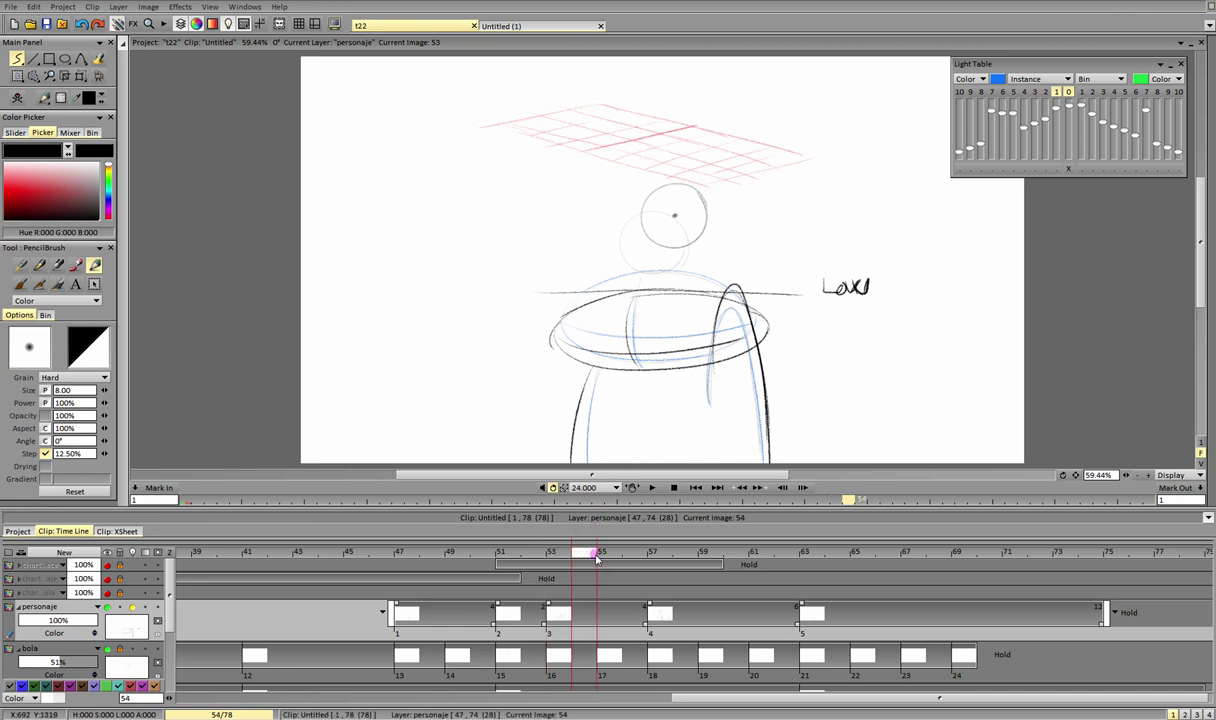
{"action": "left_click_drag", "start_coordinate": [567, 557], "coordinate": [612, 555]}
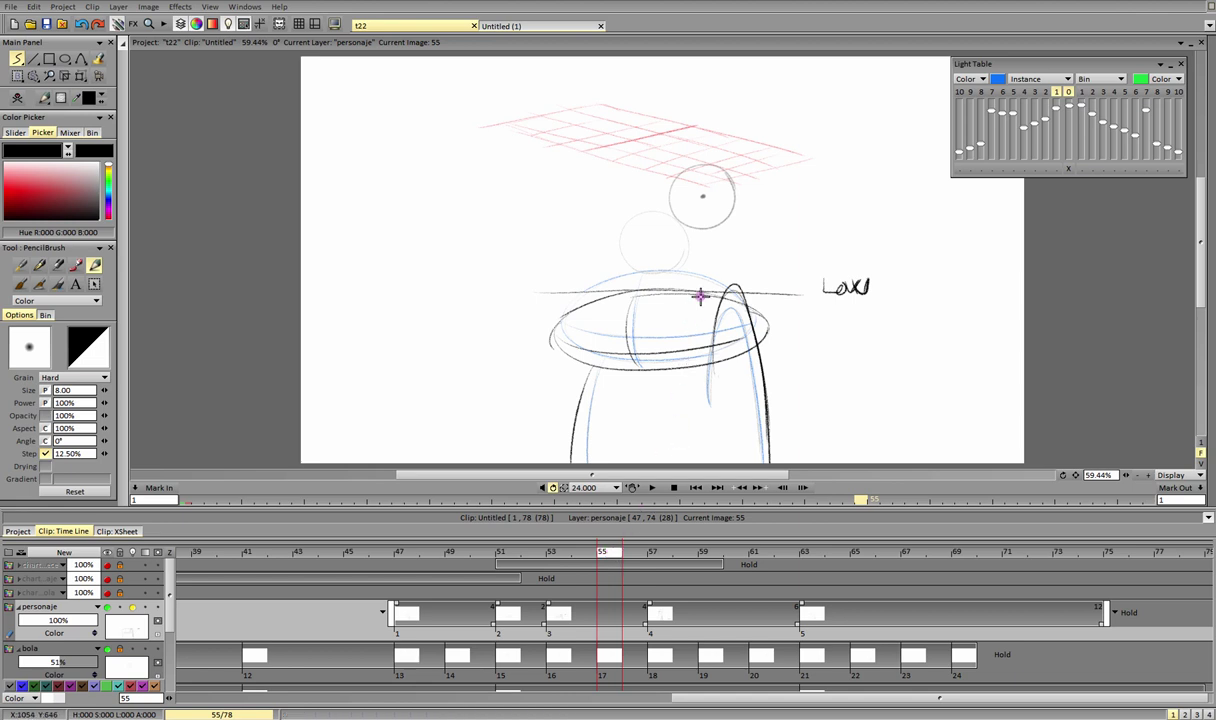
Step: Try a rough head shape and motion strokes for the in-between pose at frame 55 and undo them
{"action": "mouse_move", "coordinate": [764, 276]}
{"action": "left_mouse_down"}
{"action": "mouse_move", "coordinate": [668, 322]}
{"action": "mouse_move", "coordinate": [714, 237]}
{"action": "left_mouse_up"}
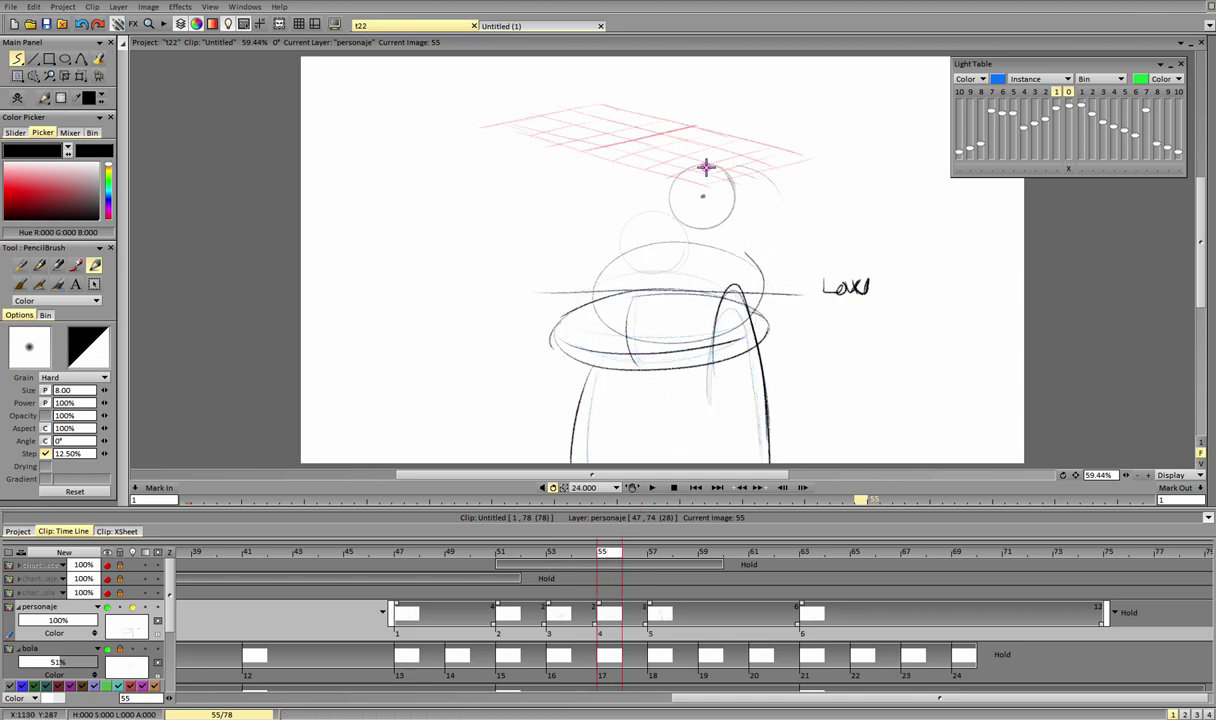
{"action": "mouse_move", "coordinate": [670, 160]}
{"action": "left_mouse_down"}
{"action": "mouse_move", "coordinate": [792, 181]}
{"action": "mouse_move", "coordinate": [783, 166]}
{"action": "left_mouse_up"}
{"action": "mouse_move", "coordinate": [814, 114]}
{"action": "left_mouse_down"}
{"action": "mouse_move", "coordinate": [771, 119]}
{"action": "mouse_move", "coordinate": [843, 212]}
{"action": "left_mouse_up"}
{"action": "key", "text": "ctrl+z"}
{"action": "key", "text": "ctrl+z"}
{"action": "key", "text": "ctrl+z"}
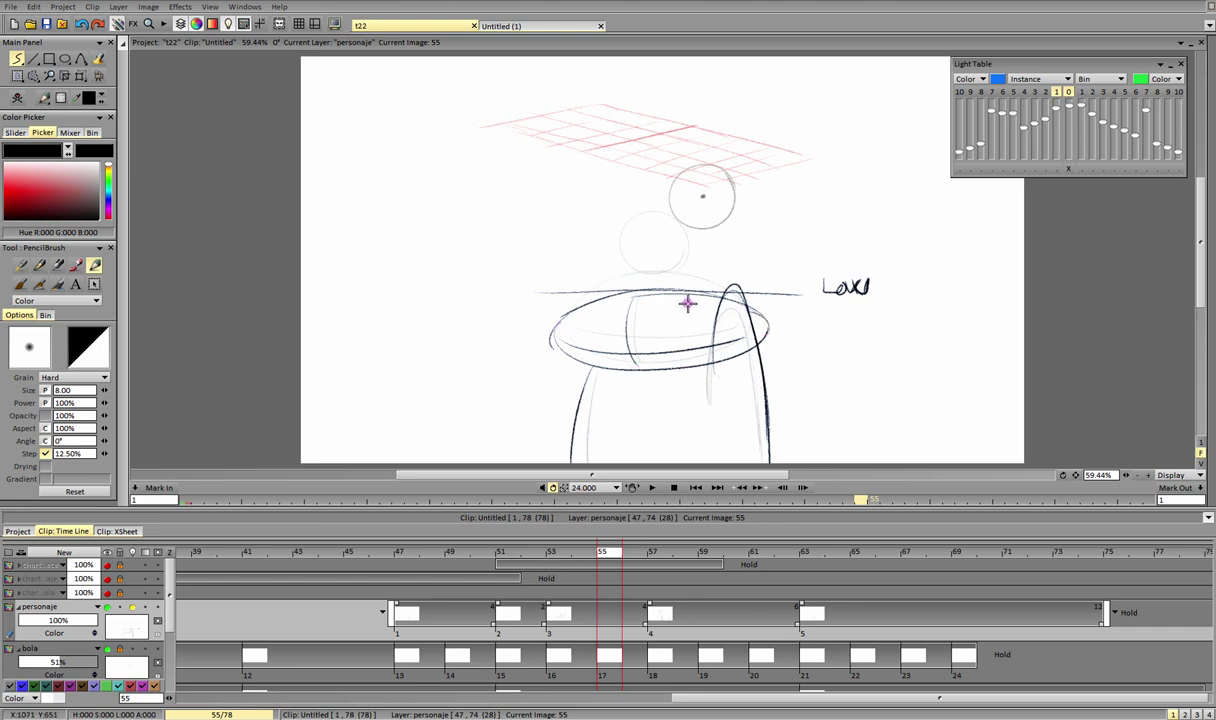
Step: Play back the animation at a smaller view, and compare the personaje poses between frames 52 and 57
{"action": "left_click_drag", "start_coordinate": [1126, 475], "coordinate": [1102, 476]}
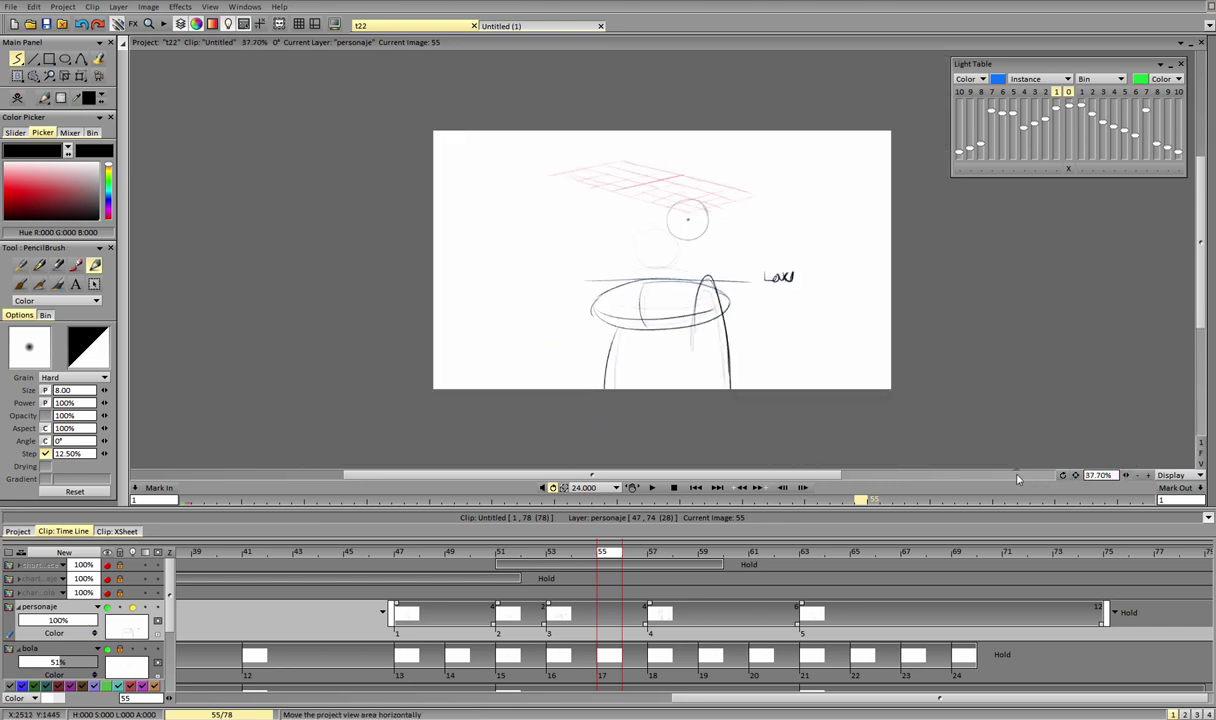
{"action": "left_click", "coordinate": [655, 488]}
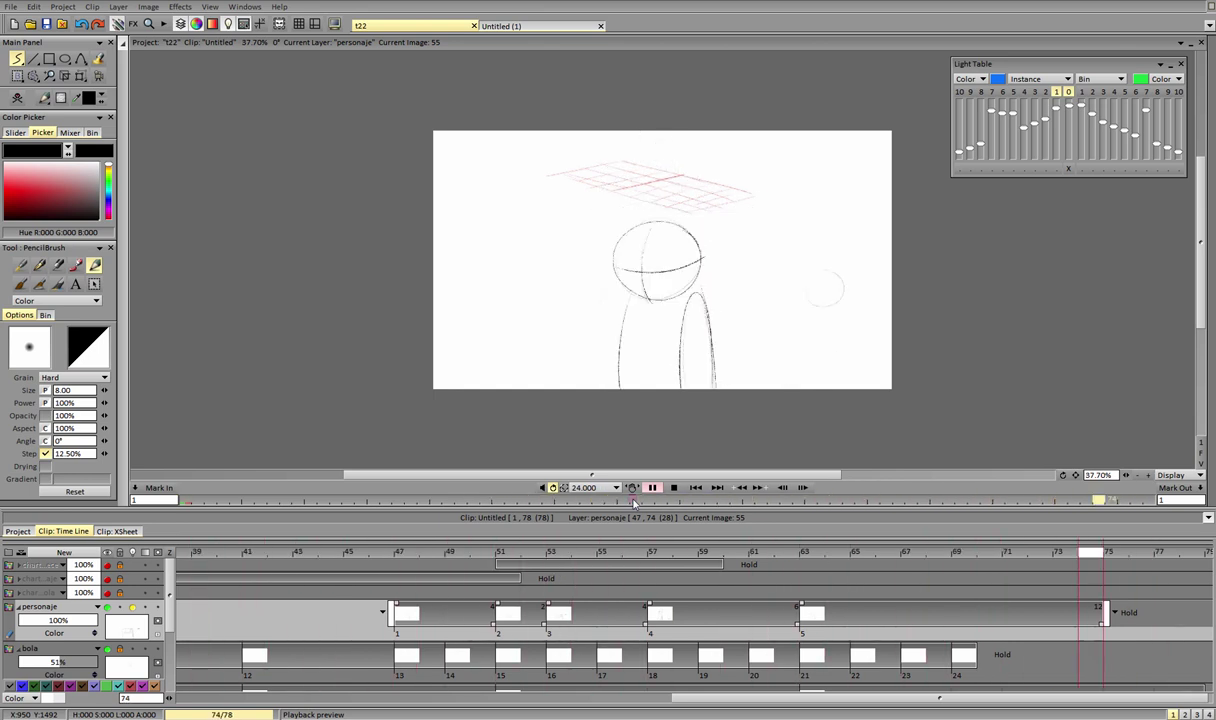
{"action": "left_click", "coordinate": [615, 557]}
{"action": "left_click", "coordinate": [1201, 454]}
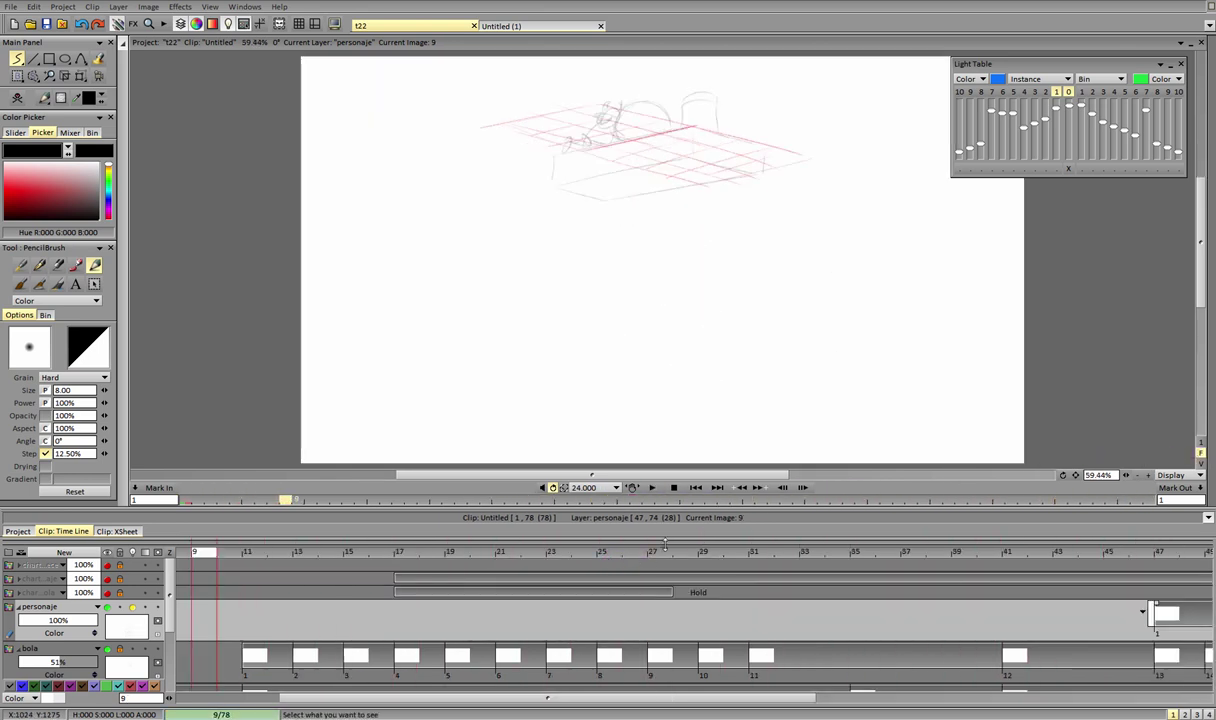
{"action": "left_click_drag", "start_coordinate": [535, 703], "coordinate": [920, 668]}
{"action": "left_click", "coordinate": [519, 553]}
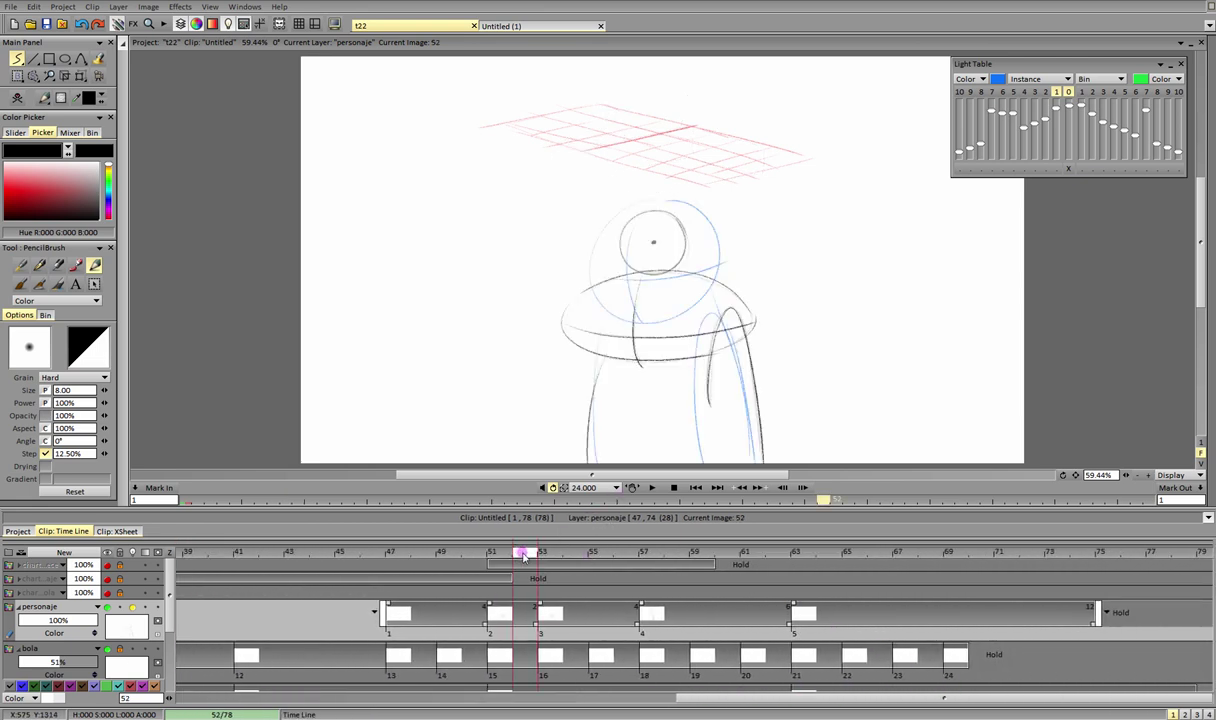
{"action": "left_click_drag", "start_coordinate": [523, 556], "coordinate": [543, 556]}
{"action": "left_click", "coordinate": [649, 556]}
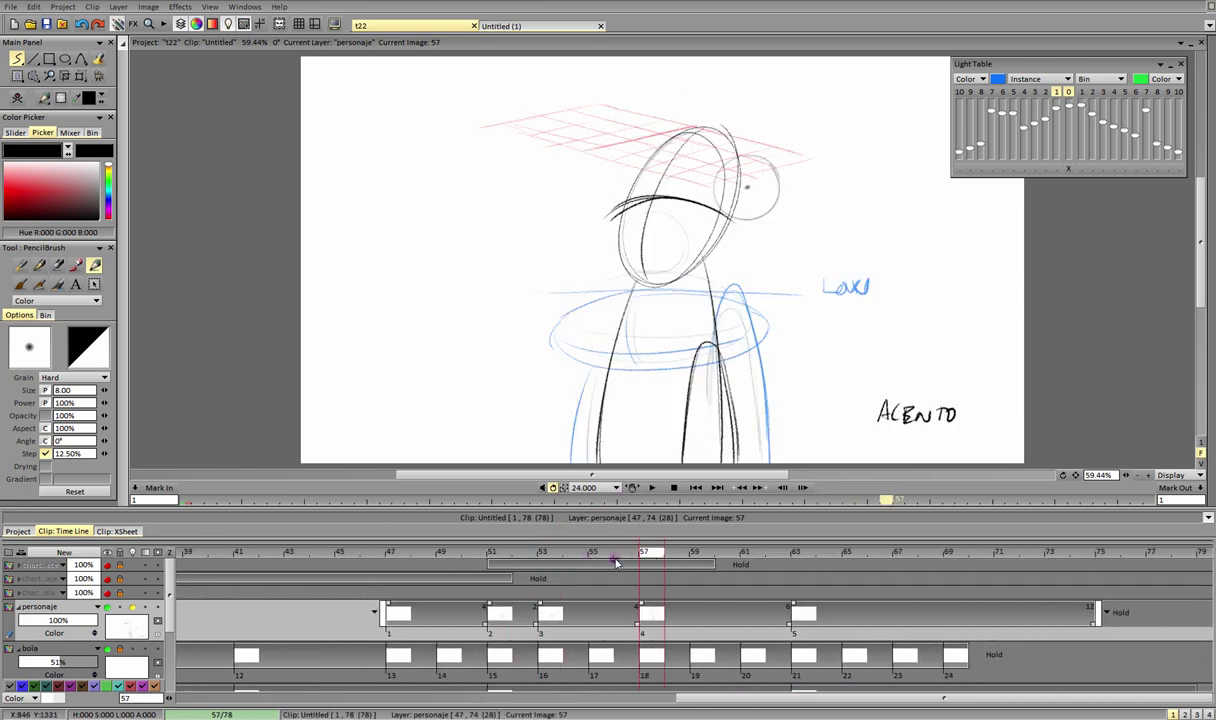
Step: Add a blank drawing at frame 55 of the personaje layer and show the next drawing on the light table
{"action": "left_click_drag", "start_coordinate": [616, 563], "coordinate": [593, 556]}
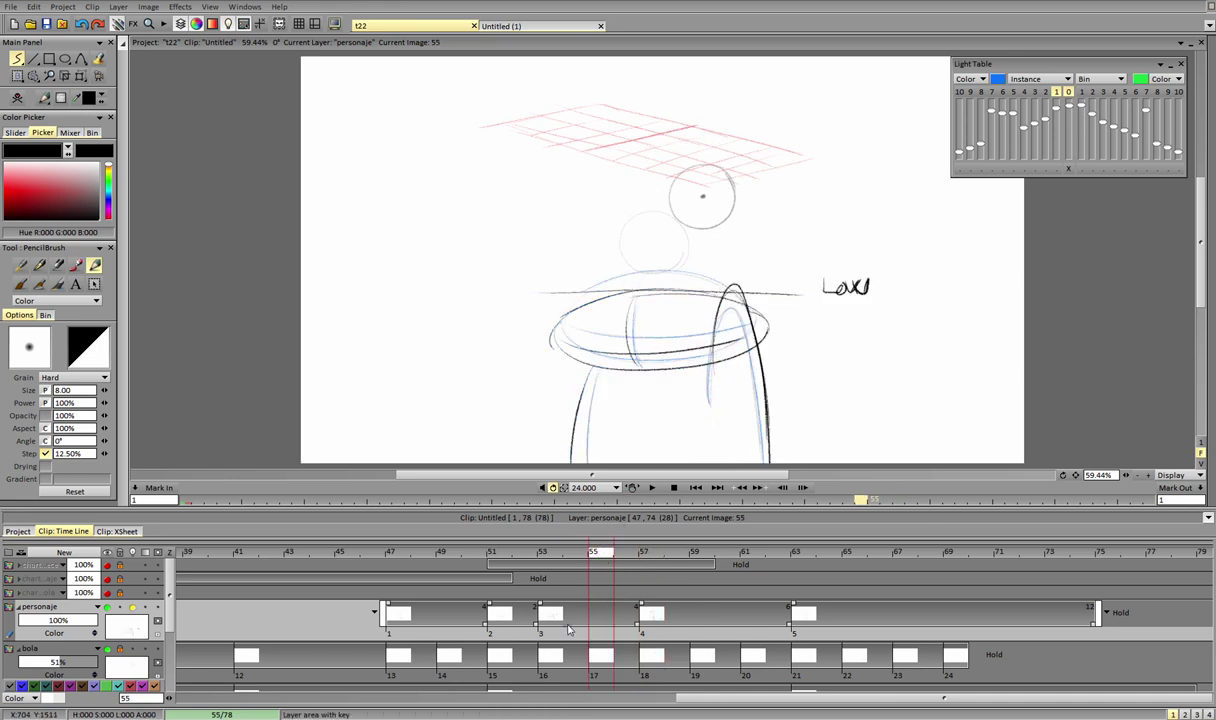
{"action": "left_click", "coordinate": [17, 98]}
{"action": "left_click", "coordinate": [1081, 92]}
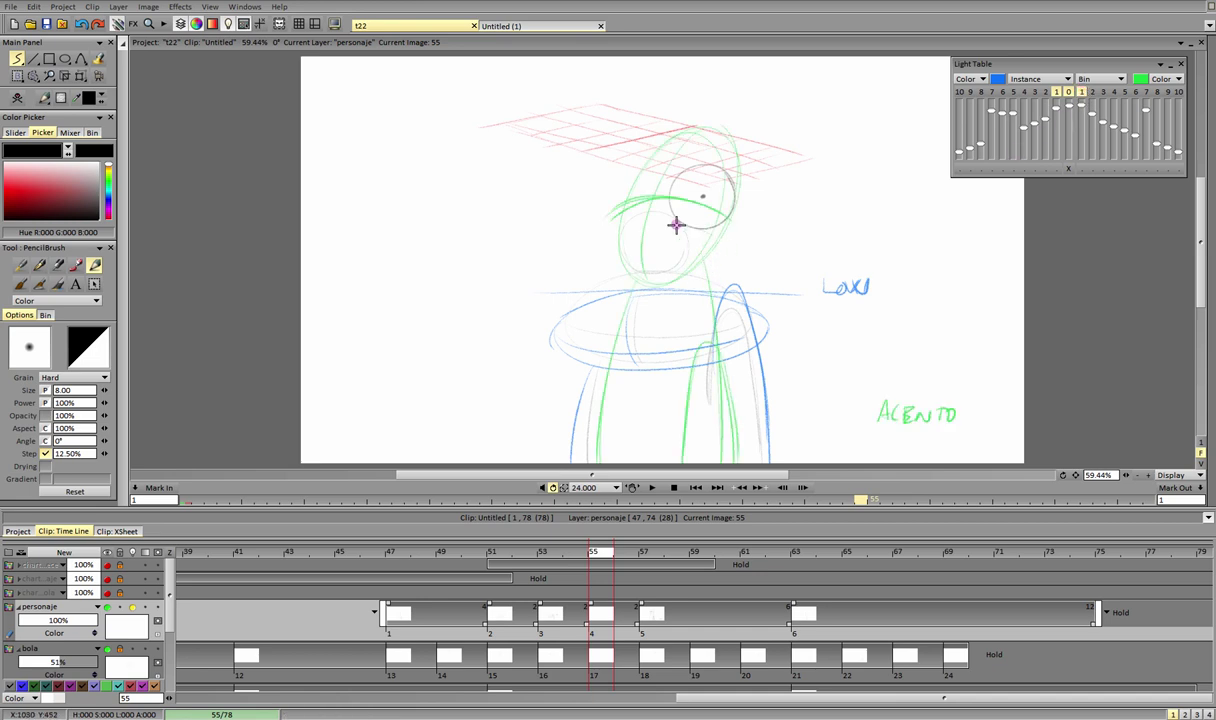
Step: Sketch the low-pose head on frame 55 as a tilted oval with curved vertical and horizontal guide lines between the light-table drawings
{"action": "mouse_move", "coordinate": [676, 225]}
{"action": "left_mouse_down"}
{"action": "mouse_move", "coordinate": [589, 337]}
{"action": "mouse_move", "coordinate": [720, 310]}
{"action": "mouse_move", "coordinate": [646, 229]}
{"action": "mouse_move", "coordinate": [647, 300]}
{"action": "mouse_move", "coordinate": [591, 335]}
{"action": "mouse_move", "coordinate": [735, 300]}
{"action": "mouse_move", "coordinate": [712, 256]}
{"action": "mouse_move", "coordinate": [730, 271]}
{"action": "mouse_move", "coordinate": [701, 240]}
{"action": "mouse_move", "coordinate": [613, 318]}
{"action": "mouse_move", "coordinate": [714, 242]}
{"action": "mouse_move", "coordinate": [574, 333]}
{"action": "mouse_move", "coordinate": [661, 260]}
{"action": "mouse_move", "coordinate": [631, 340]}
{"action": "mouse_move", "coordinate": [662, 291]}
{"action": "mouse_move", "coordinate": [625, 298]}
{"action": "mouse_move", "coordinate": [663, 361]}
{"action": "mouse_move", "coordinate": [602, 323]}
{"action": "mouse_move", "coordinate": [665, 329]}
{"action": "mouse_move", "coordinate": [715, 312]}
{"action": "left_mouse_up"}
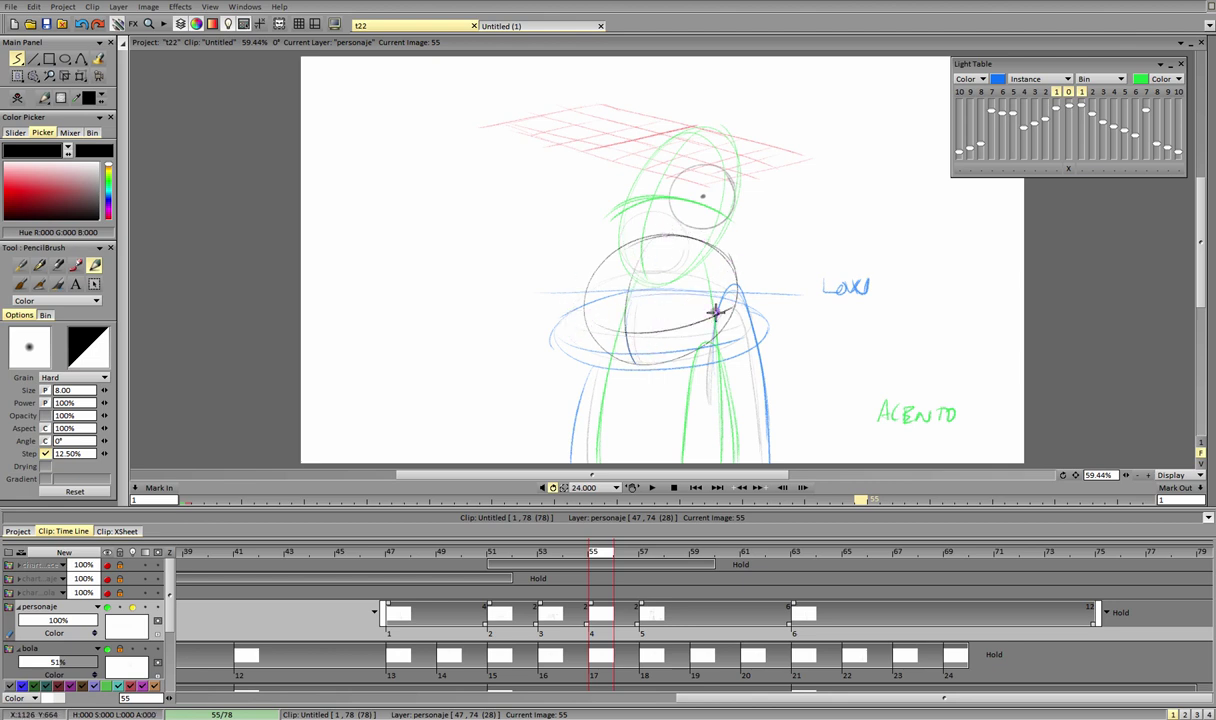
{"action": "key", "text": "ctrl+z"}
{"action": "mouse_move", "coordinate": [588, 314]}
{"action": "left_mouse_down"}
{"action": "mouse_move", "coordinate": [710, 316]}
{"action": "mouse_move", "coordinate": [689, 328]}
{"action": "mouse_move", "coordinate": [576, 321]}
{"action": "mouse_move", "coordinate": [636, 334]}
{"action": "mouse_move", "coordinate": [733, 308]}
{"action": "left_mouse_up"}
{"action": "key", "text": "ctrl+z"}
Step: Draw the body's side line and the long looped arm below the frame 55 head, and reinforce the head outline
{"action": "left_click_drag", "start_coordinate": [608, 341], "coordinate": [609, 356]}
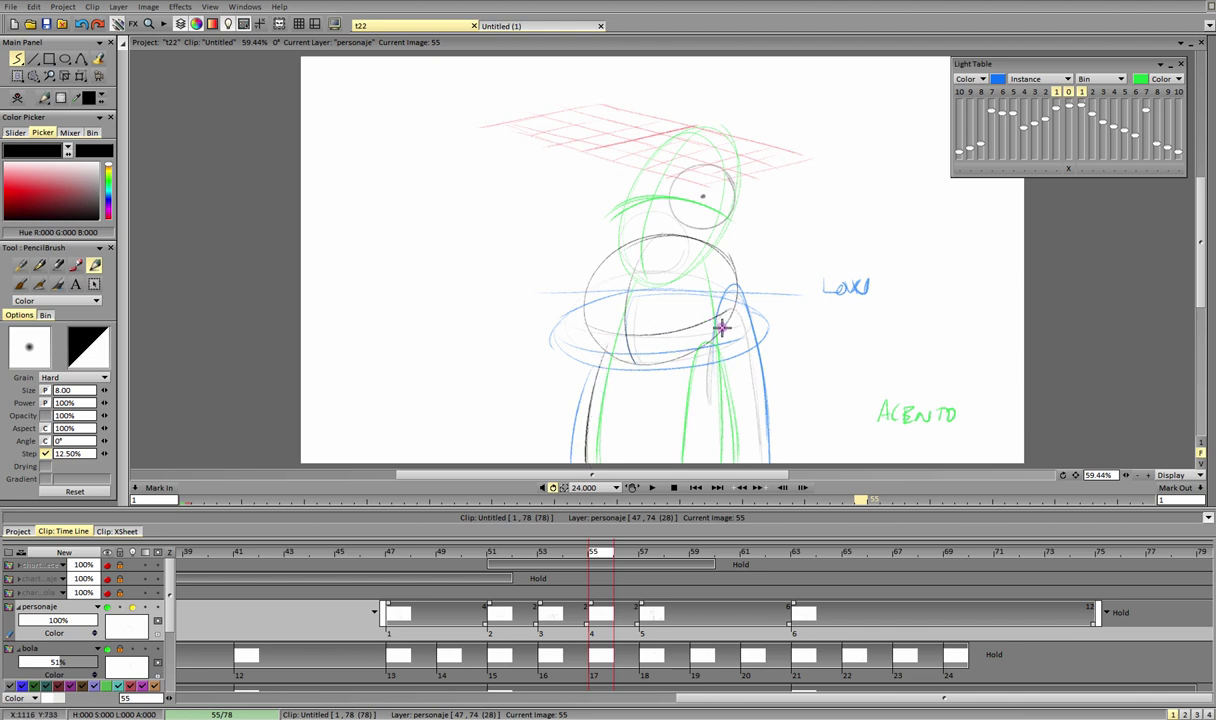
{"action": "left_click_drag", "start_coordinate": [734, 330], "coordinate": [749, 466]}
{"action": "key", "text": "ctrl+z"}
{"action": "mouse_move", "coordinate": [729, 318]}
{"action": "left_mouse_down"}
{"action": "mouse_move", "coordinate": [755, 474]}
{"action": "mouse_move", "coordinate": [711, 434]}
{"action": "mouse_move", "coordinate": [711, 460]}
{"action": "left_mouse_up"}
{"action": "mouse_move", "coordinate": [735, 320]}
{"action": "left_mouse_down"}
{"action": "mouse_move", "coordinate": [756, 440]}
{"action": "mouse_move", "coordinate": [710, 452]}
{"action": "mouse_move", "coordinate": [757, 455]}
{"action": "mouse_move", "coordinate": [711, 459]}
{"action": "left_mouse_up"}
{"action": "mouse_move", "coordinate": [737, 283]}
{"action": "left_mouse_down"}
{"action": "mouse_move", "coordinate": [704, 238]}
{"action": "mouse_move", "coordinate": [625, 258]}
{"action": "left_mouse_up"}
{"action": "mouse_move", "coordinate": [676, 236]}
{"action": "left_mouse_down"}
{"action": "mouse_move", "coordinate": [616, 286]}
{"action": "mouse_move", "coordinate": [638, 242]}
{"action": "mouse_move", "coordinate": [600, 297]}
{"action": "left_mouse_up"}
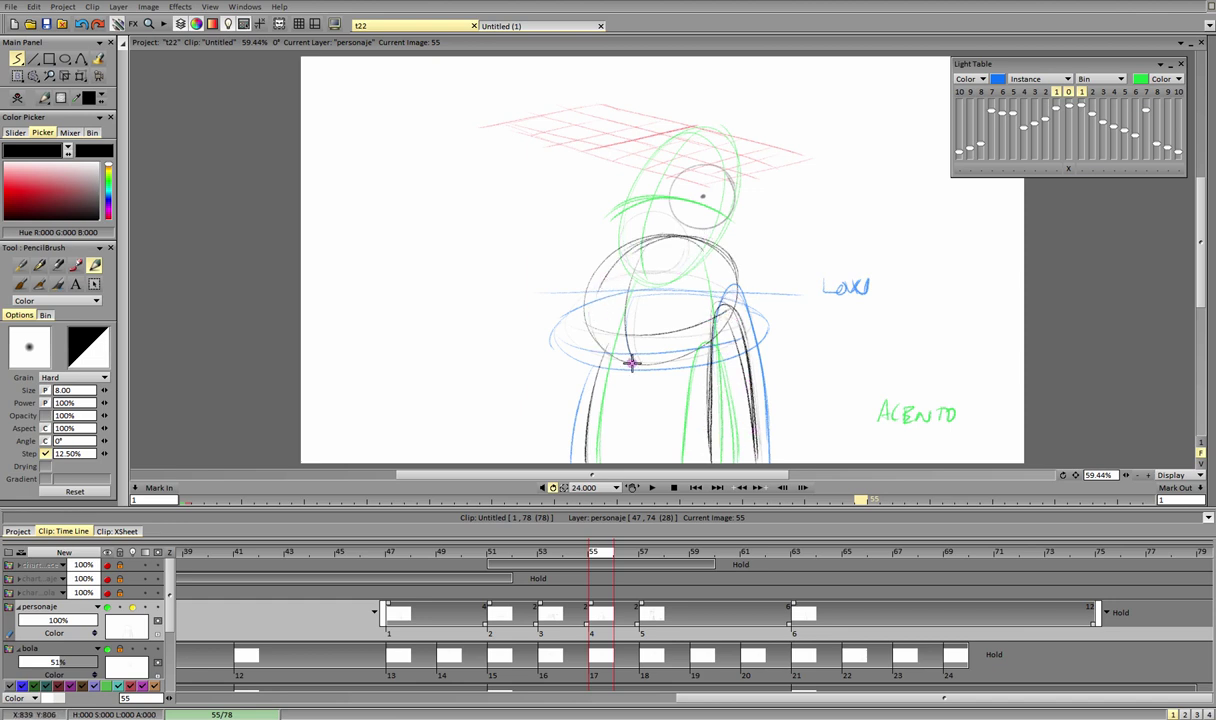
Step: Play back the whole animation to check the head motion with the frame 55 drawing
{"action": "left_click", "coordinate": [1137, 476]}
{"action": "left_click", "coordinate": [652, 488]}
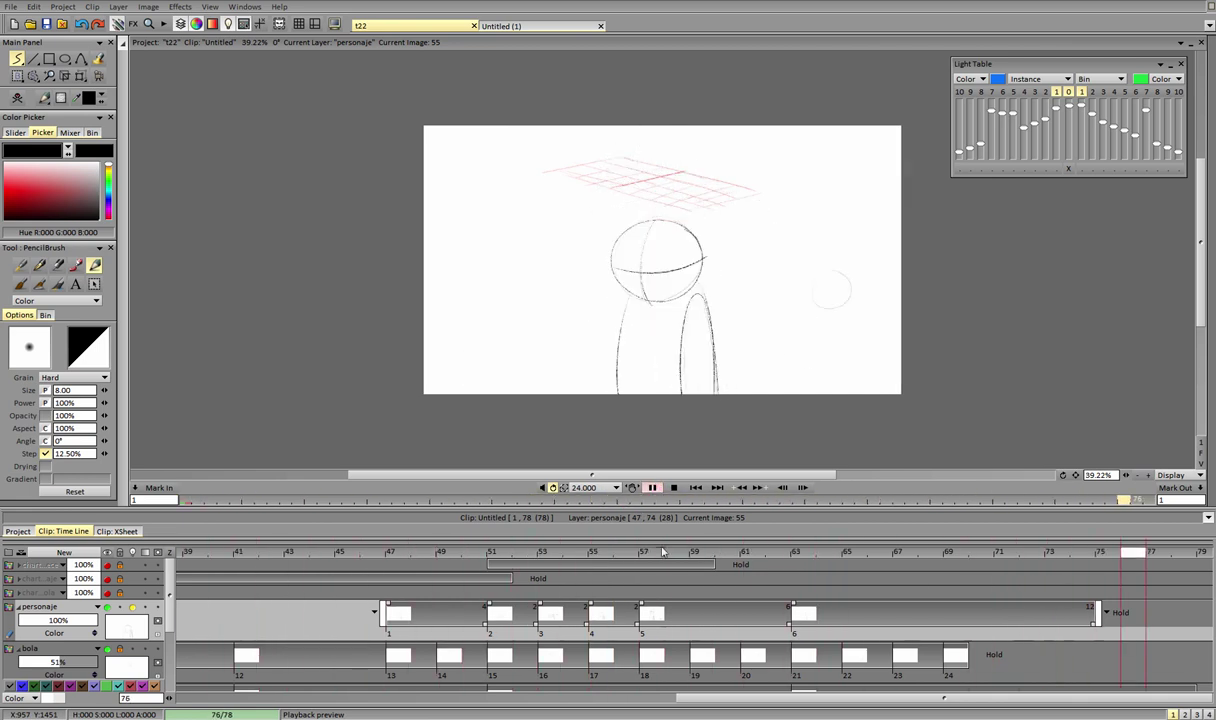
{"action": "left_click", "coordinate": [675, 488]}
Step: Draw a timing chart on frame 55 running from LOW to ACC., with a mark and arrow favouring a circled LOW
{"action": "left_click_drag", "start_coordinate": [676, 698], "coordinate": [975, 690]}
{"action": "left_click", "coordinate": [763, 553]}
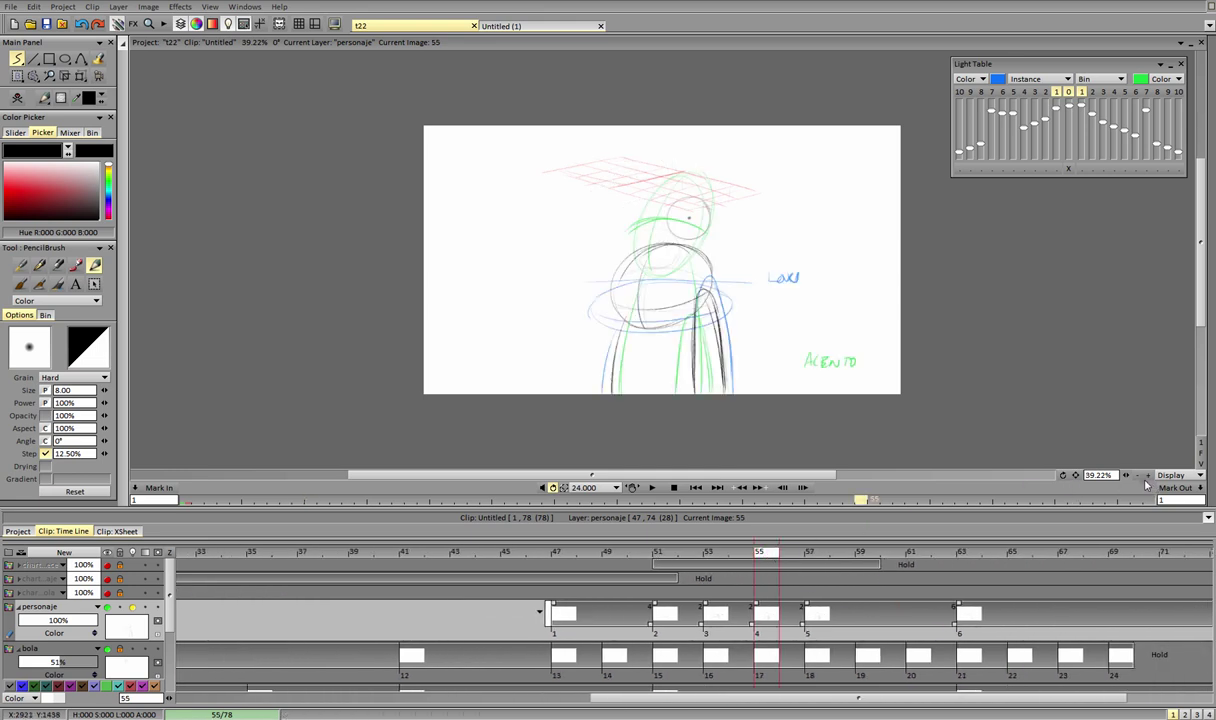
{"action": "mouse_move", "coordinate": [1126, 476]}
{"action": "left_mouse_down"}
{"action": "mouse_move", "coordinate": [1195, 470]}
{"action": "mouse_move", "coordinate": [1086, 486]}
{"action": "mouse_move", "coordinate": [1060, 462]}
{"action": "mouse_move", "coordinate": [1113, 476]}
{"action": "left_mouse_up"}
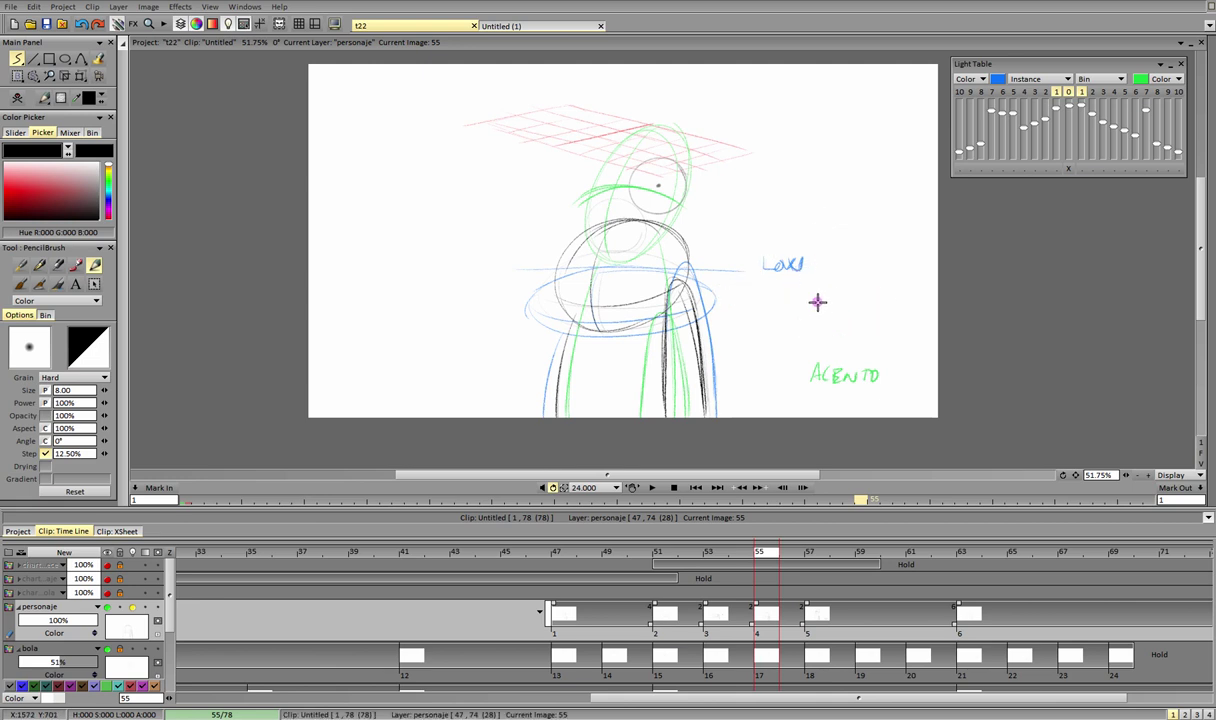
{"action": "left_click_drag", "start_coordinate": [807, 312], "coordinate": [896, 320]}
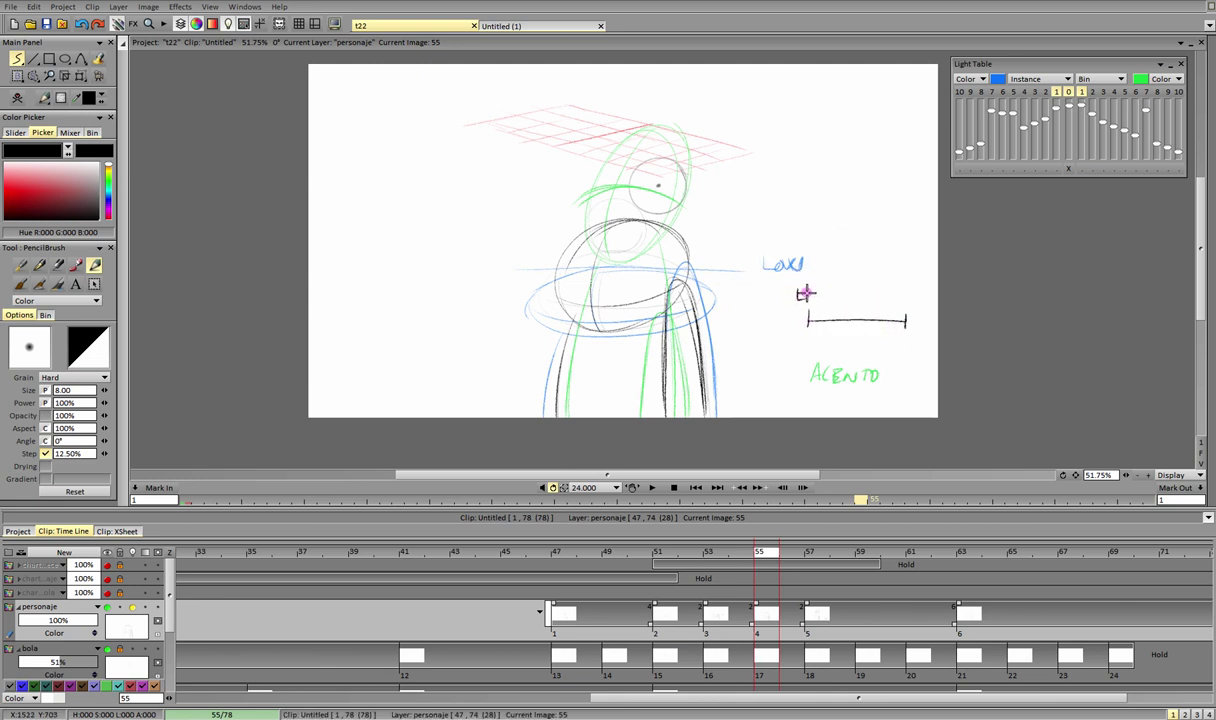
{"action": "left_click", "coordinate": [923, 303]}
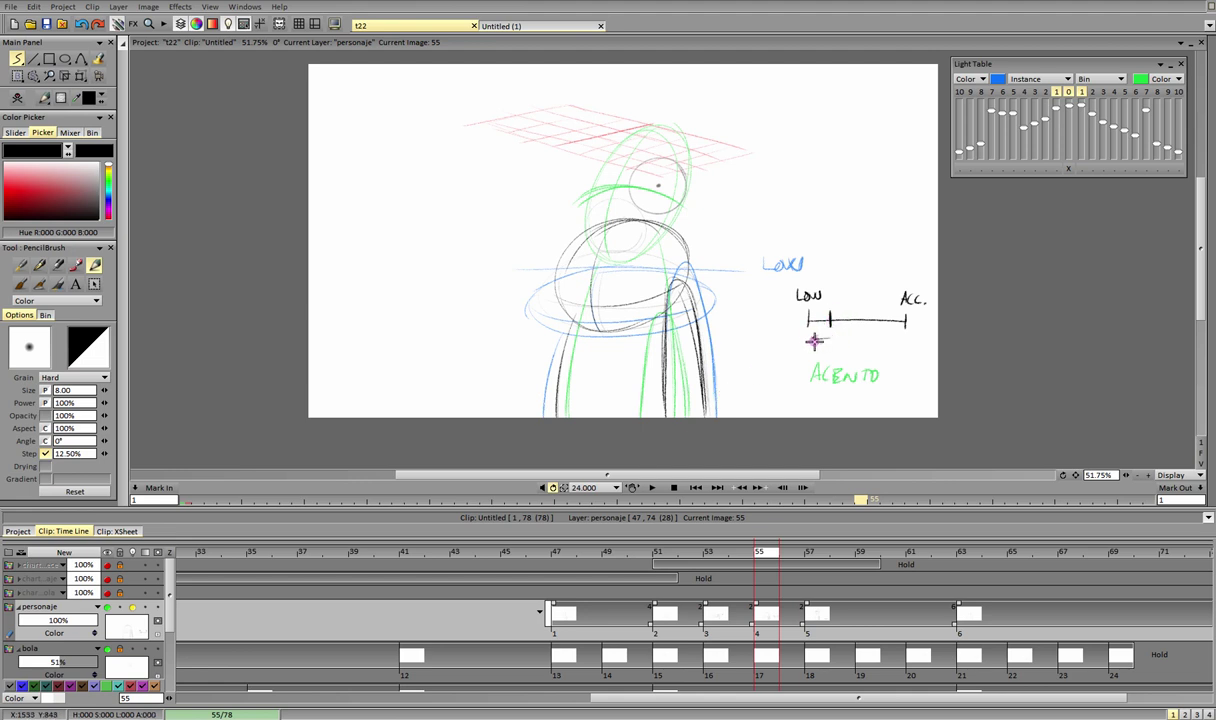
{"action": "left_click_drag", "start_coordinate": [828, 339], "coordinate": [810, 339]}
{"action": "left_click_drag", "start_coordinate": [797, 284], "coordinate": [800, 282]}
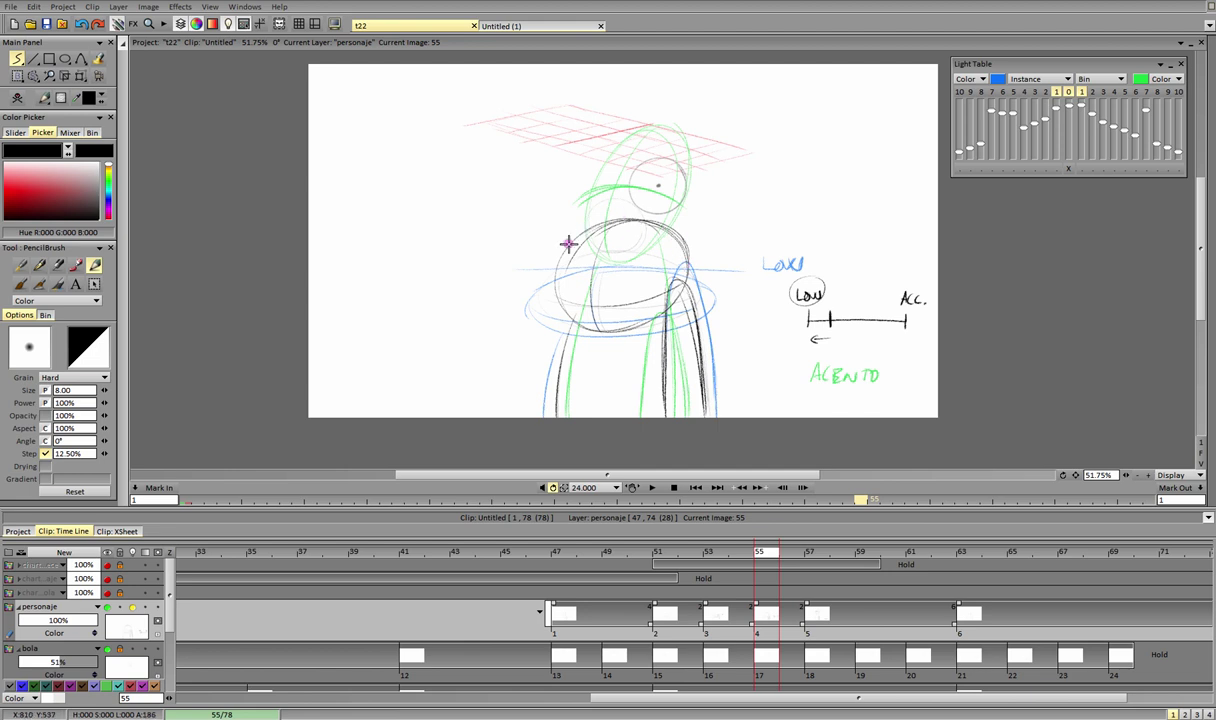
Step: Scrub the timeline between frames 57 and 63 to compare the accent pose with the final settled pose
{"action": "left_click_drag", "start_coordinate": [567, 243], "coordinate": [622, 323]}
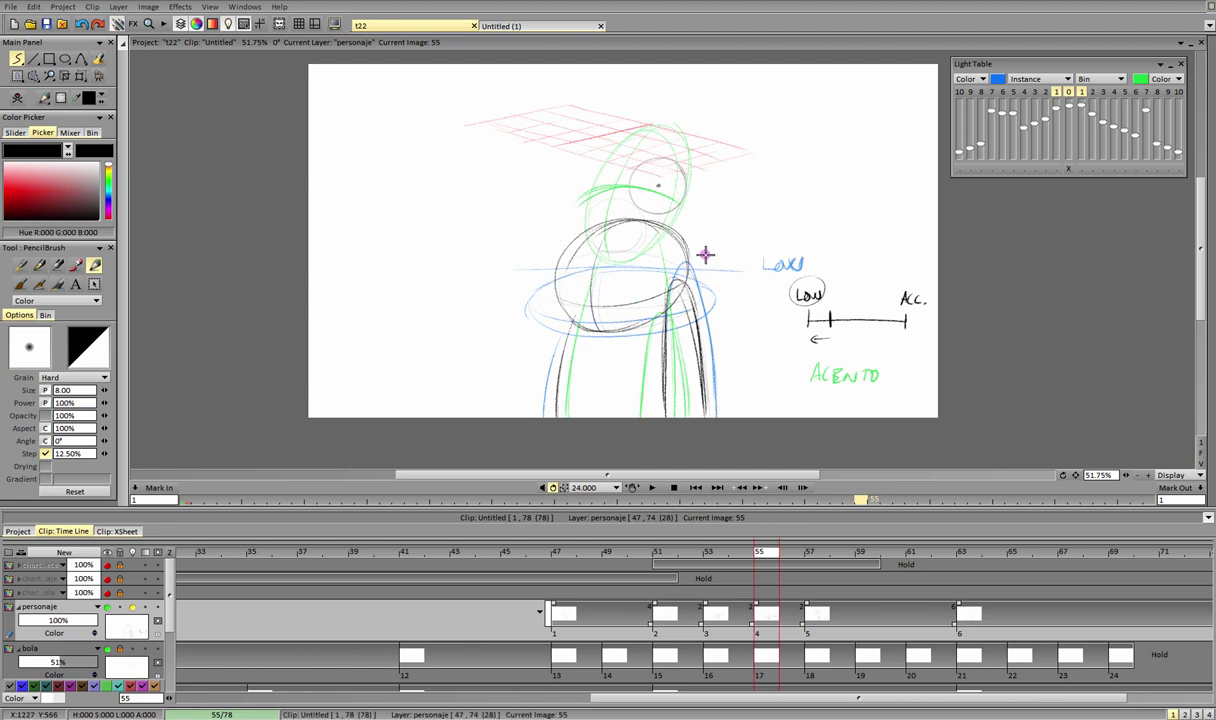
{"action": "left_click_drag", "start_coordinate": [660, 225], "coordinate": [577, 323]}
{"action": "mouse_move", "coordinate": [533, 556]}
{"action": "left_mouse_down"}
{"action": "mouse_move", "coordinate": [727, 588]}
{"action": "mouse_move", "coordinate": [818, 578]}
{"action": "left_mouse_up"}
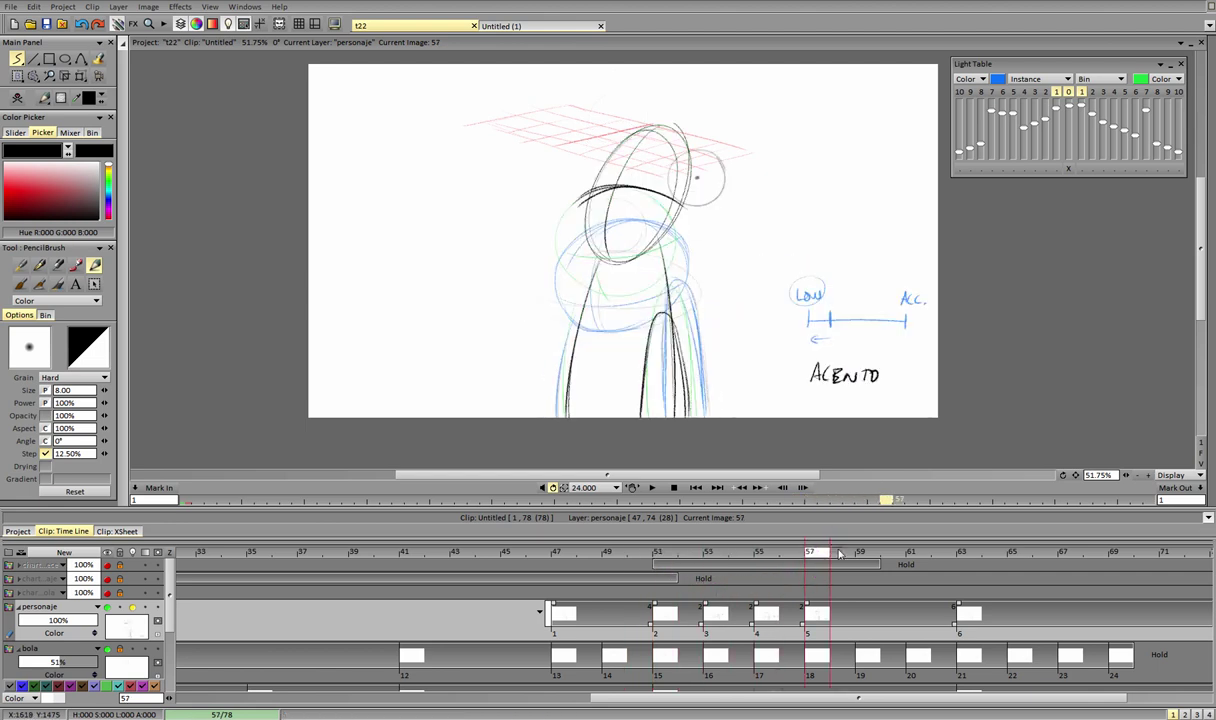
{"action": "left_click", "coordinate": [866, 562]}
{"action": "left_click_drag", "start_coordinate": [866, 562], "coordinate": [963, 558]}
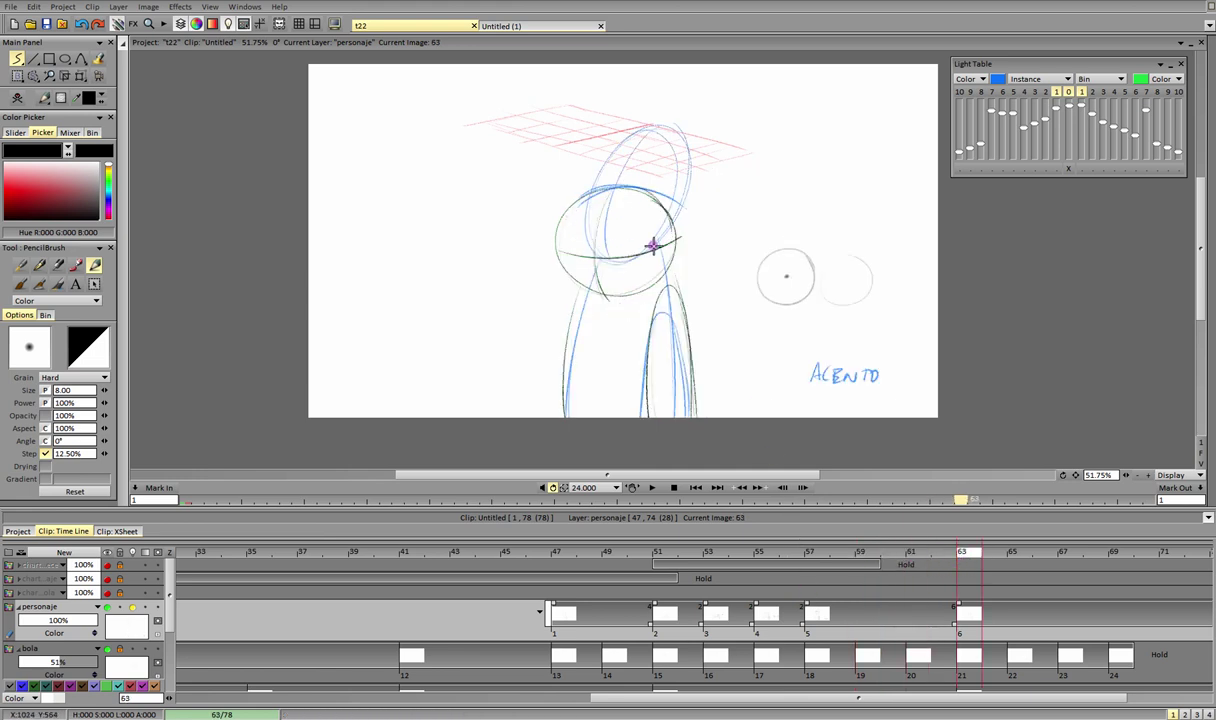
{"action": "left_click", "coordinate": [810, 556]}
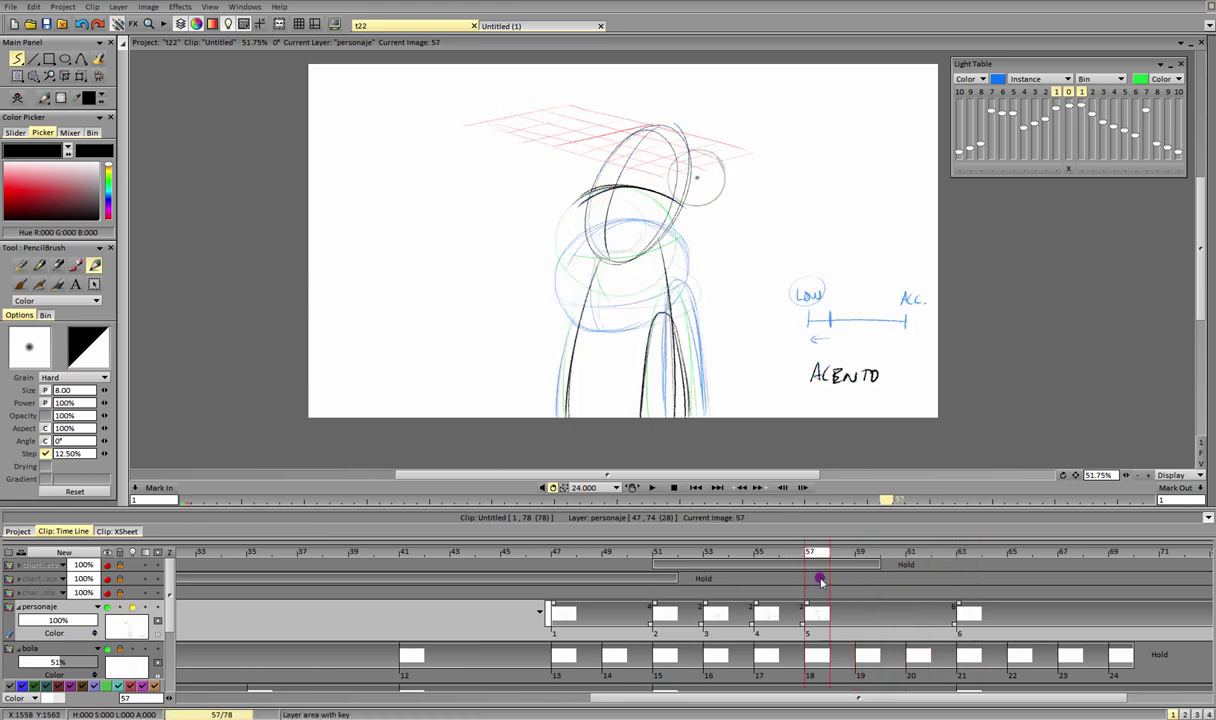
{"action": "left_click_drag", "start_coordinate": [900, 566], "coordinate": [867, 563]}
{"action": "left_click", "coordinate": [811, 556]}
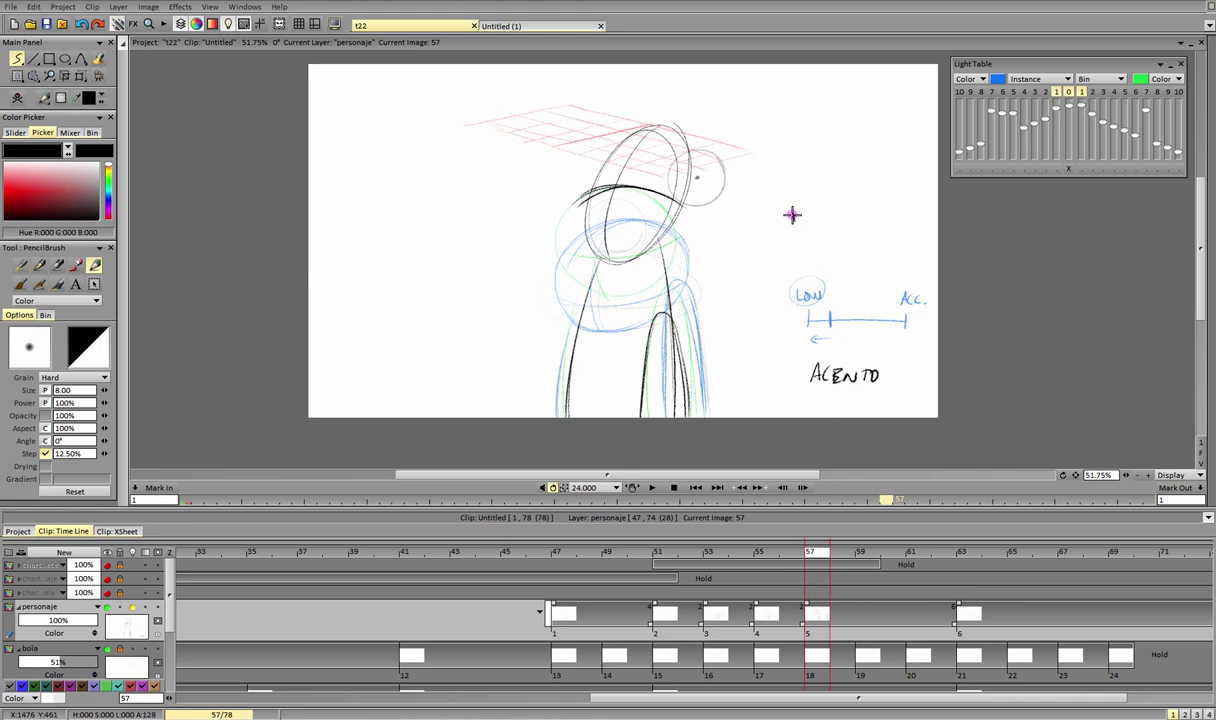
Step: Draw a horizontal timing chart line with end ticks on frame 57 and label its start ACC
{"action": "left_click_drag", "start_coordinate": [792, 214], "coordinate": [925, 209]}
{"action": "left_click_drag", "start_coordinate": [776, 198], "coordinate": [791, 190]}
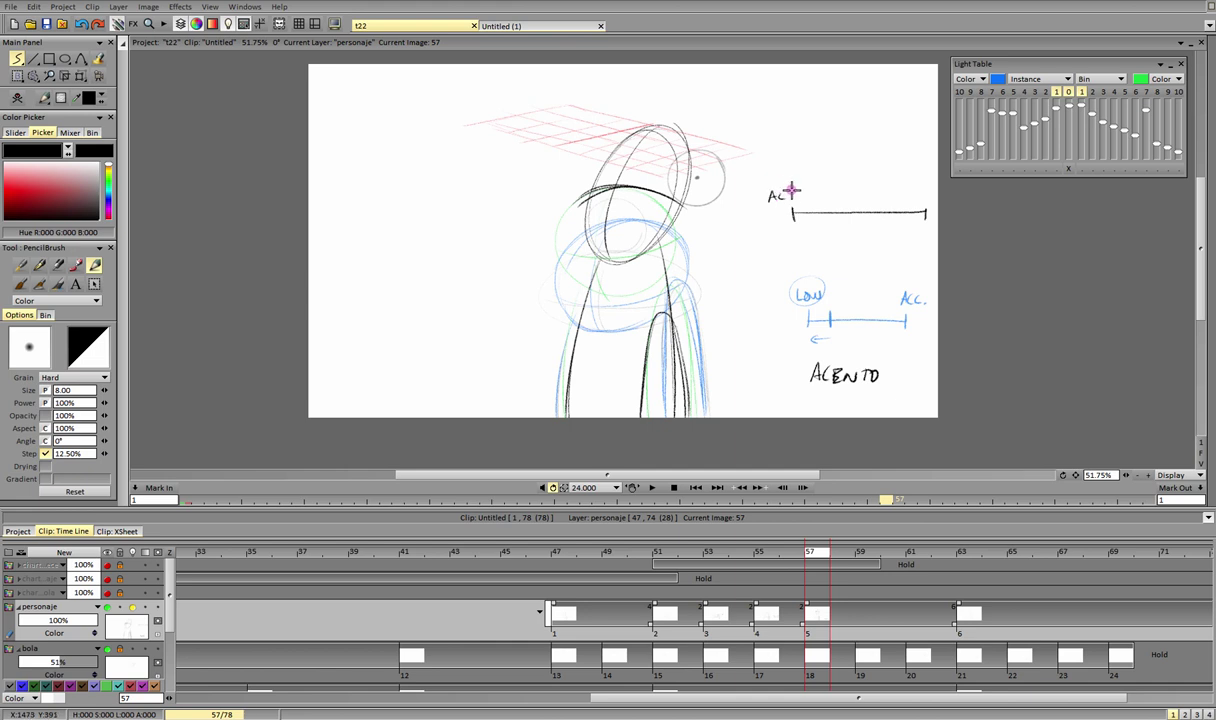
Step: Write SETTLES beside the pose on frame 63 and draw a box around the label
{"action": "left_click", "coordinate": [964, 566]}
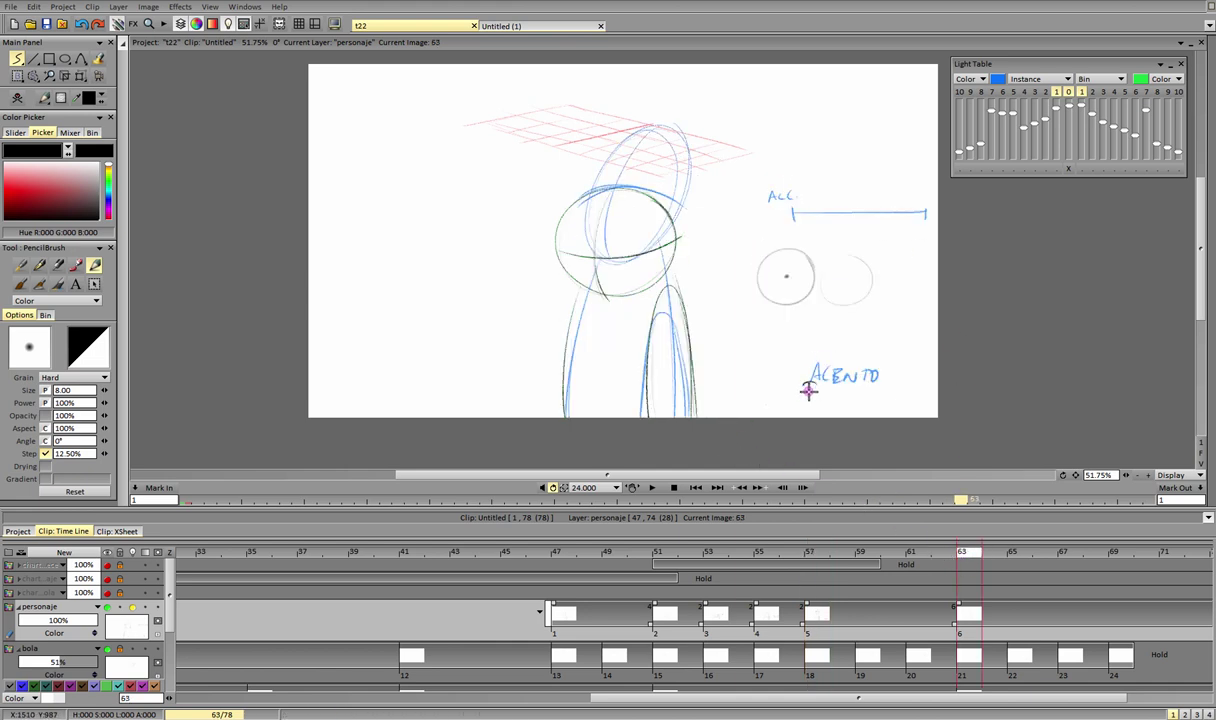
{"action": "left_click_drag", "start_coordinate": [816, 388], "coordinate": [881, 394]}
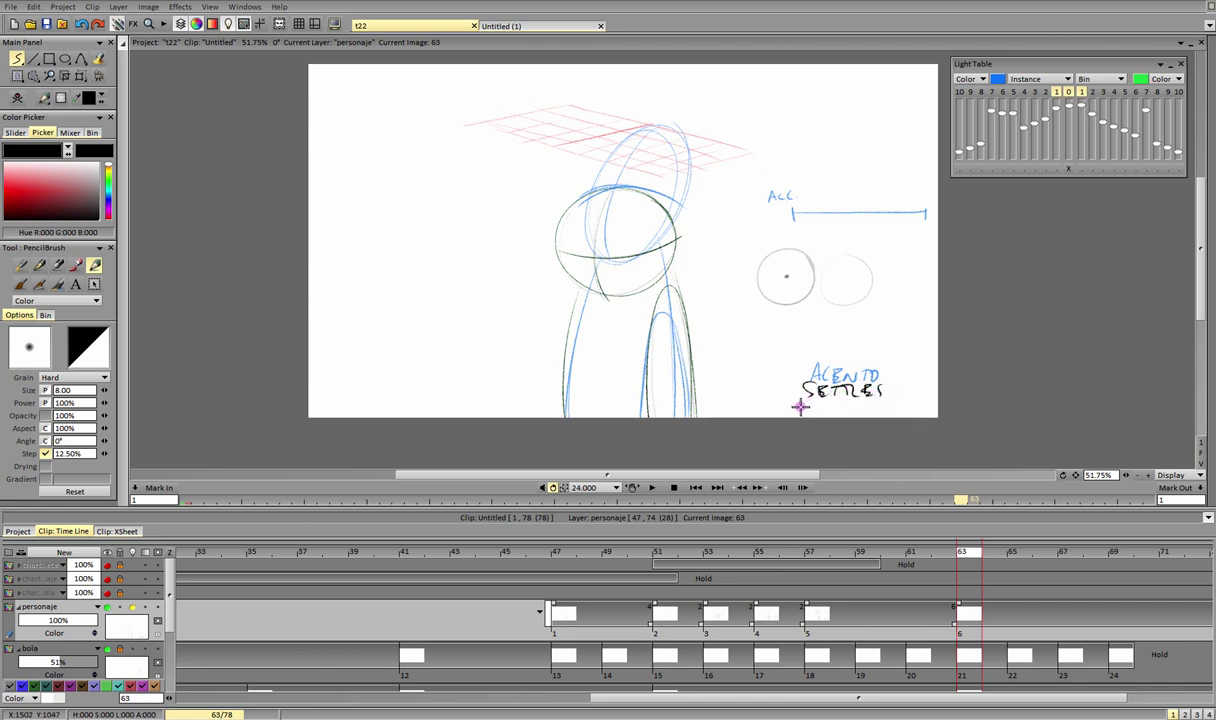
{"action": "mouse_move", "coordinate": [847, 403]}
{"action": "left_mouse_down"}
{"action": "mouse_move", "coordinate": [898, 411]}
{"action": "mouse_move", "coordinate": [790, 412]}
{"action": "left_mouse_up"}
Step: Complete the frame 57 timing chart with a SET end label, a bold midpoint mark, an inbetween mark near SET and circled ends
{"action": "left_click", "coordinate": [832, 562]}
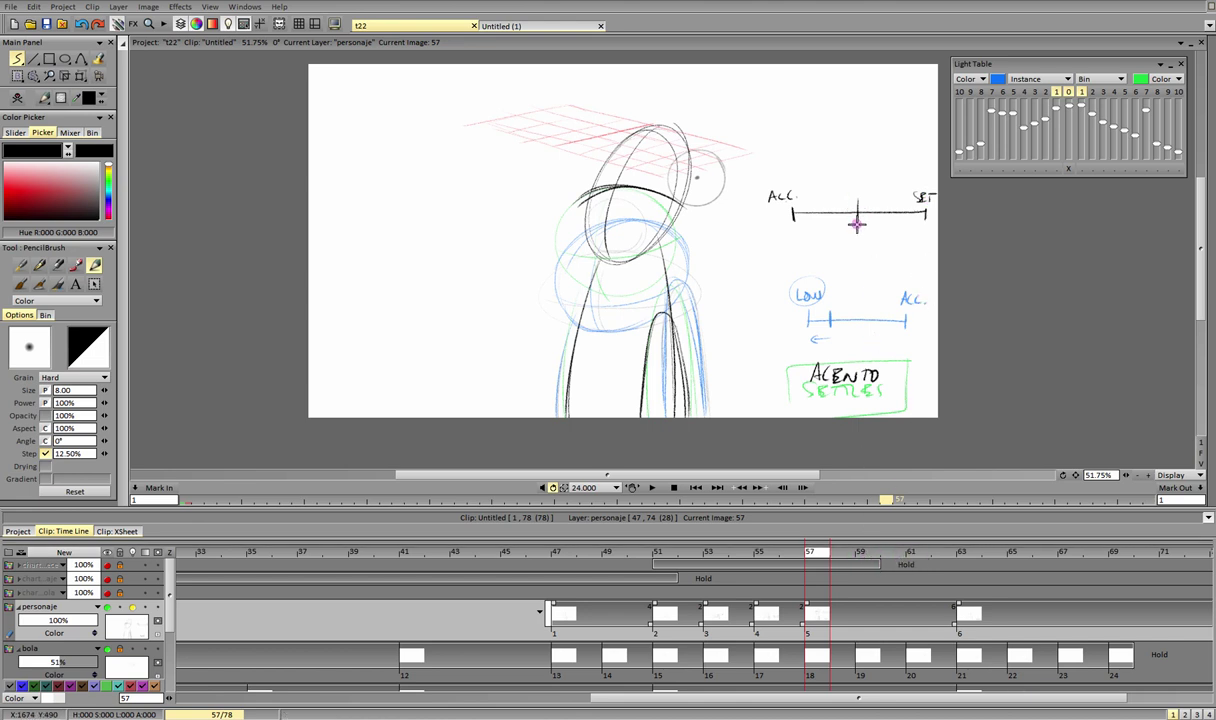
{"action": "left_click_drag", "start_coordinate": [856, 188], "coordinate": [856, 236]}
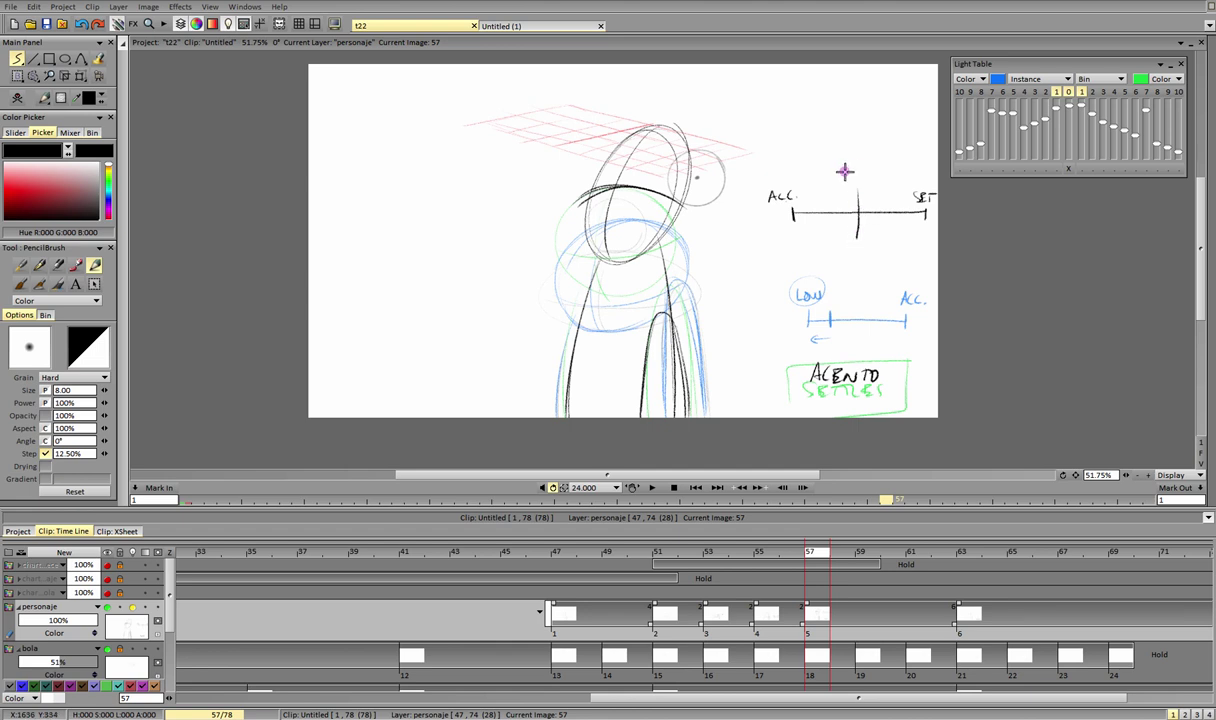
{"action": "left_click_drag", "start_coordinate": [861, 174], "coordinate": [870, 174]}
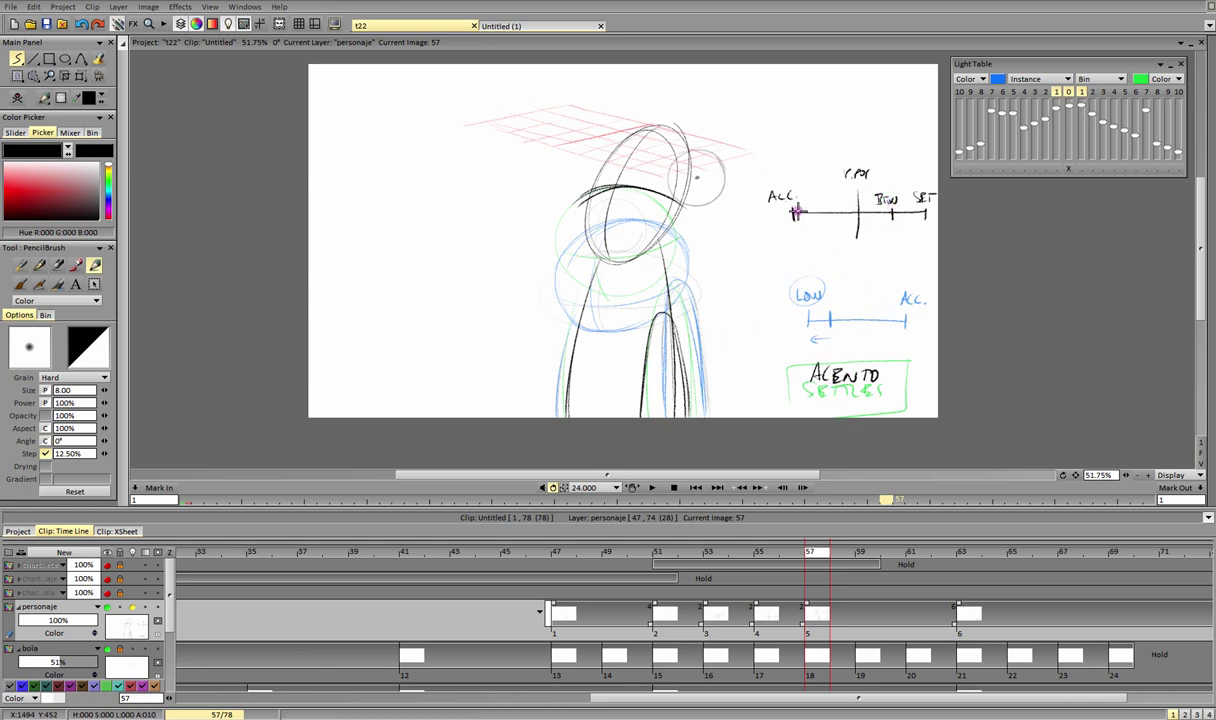
{"action": "mouse_move", "coordinate": [796, 205]}
{"action": "left_mouse_down"}
{"action": "mouse_move", "coordinate": [781, 212]}
{"action": "mouse_move", "coordinate": [789, 228]}
{"action": "mouse_move", "coordinate": [789, 212]}
{"action": "left_mouse_up"}
{"action": "left_click_drag", "start_coordinate": [857, 187], "coordinate": [859, 243]}
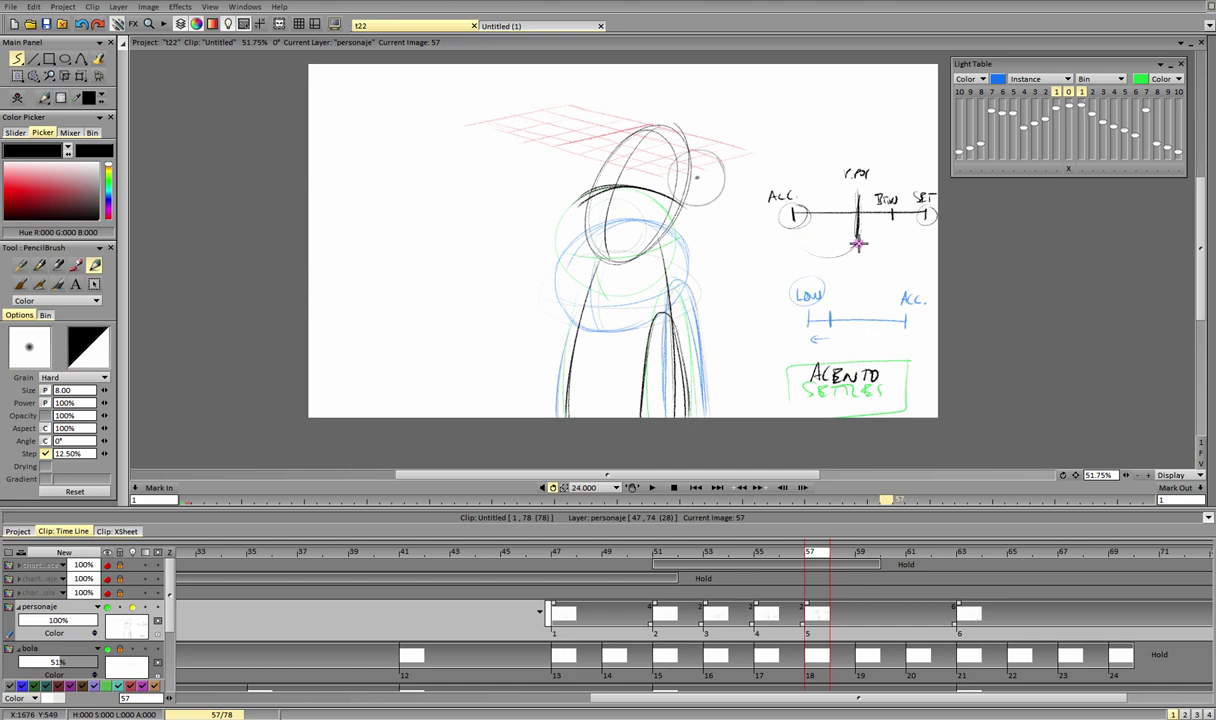
Step: Create a blank drawing at frame 59 and sketch the tilted head oval with vertical and horizontal guide lines
{"action": "left_click", "coordinate": [866, 556]}
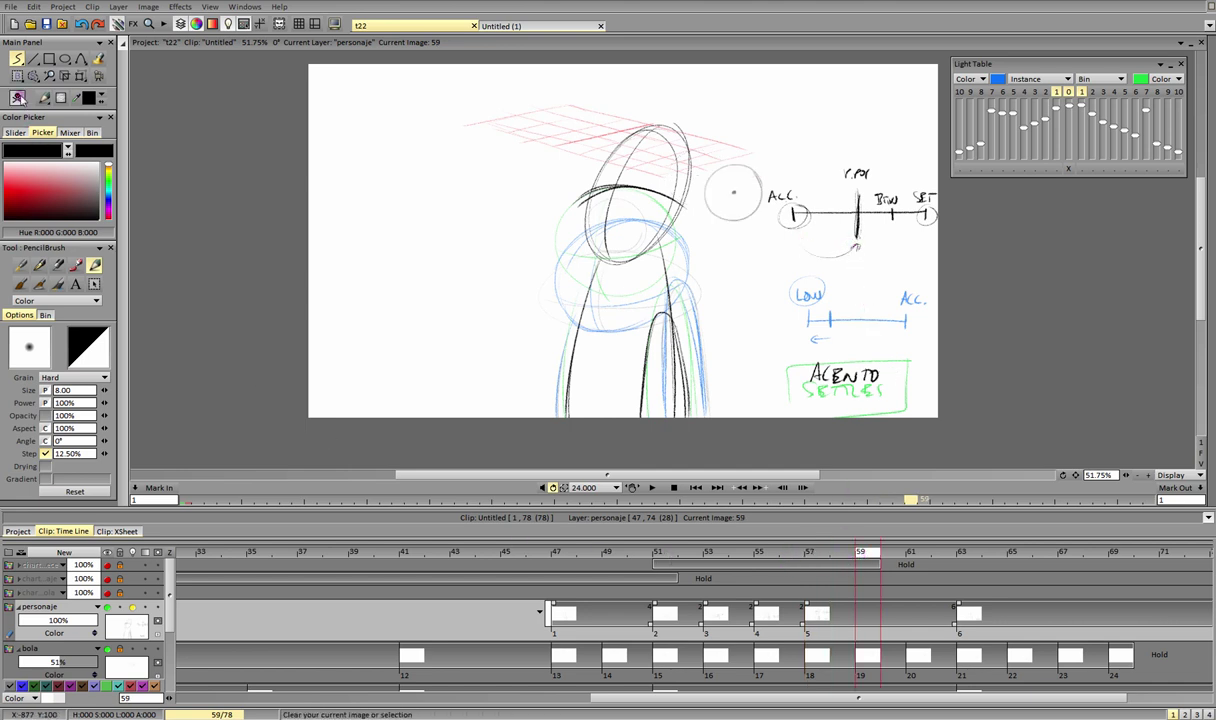
{"action": "left_click", "coordinate": [17, 98]}
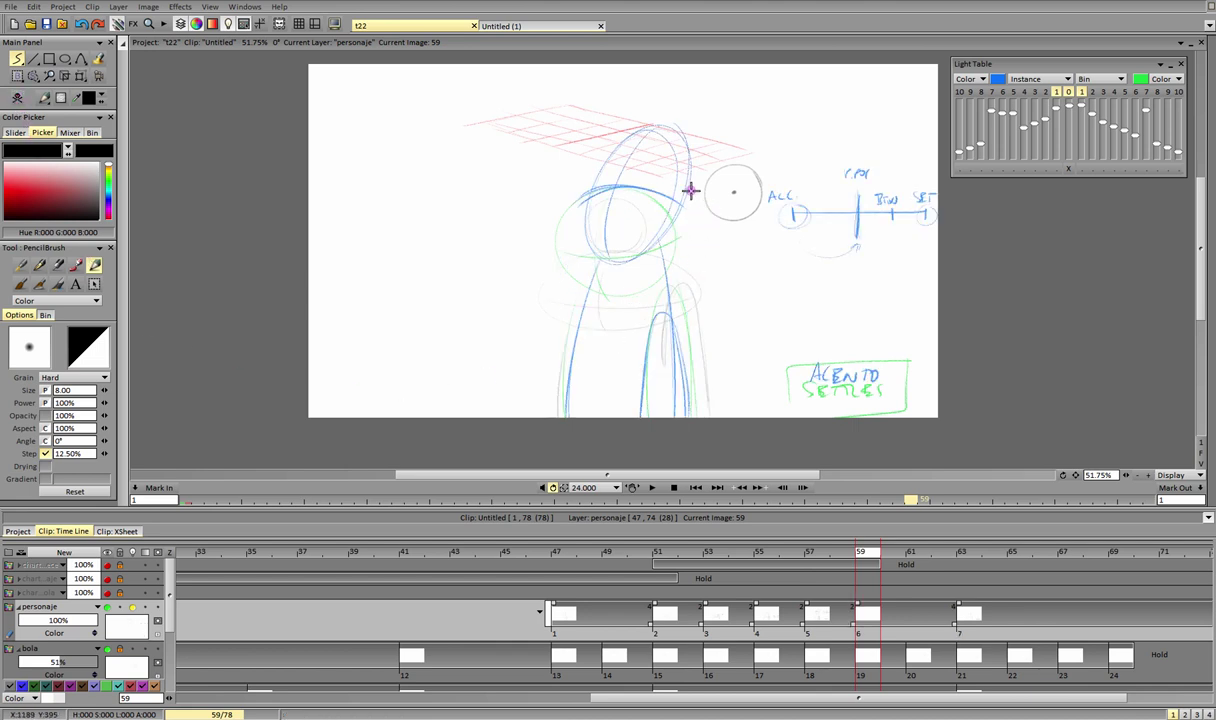
{"action": "mouse_move", "coordinate": [652, 129]}
{"action": "left_mouse_down"}
{"action": "mouse_move", "coordinate": [606, 254]}
{"action": "mouse_move", "coordinate": [686, 165]}
{"action": "mouse_move", "coordinate": [585, 193]}
{"action": "mouse_move", "coordinate": [668, 215]}
{"action": "left_mouse_up"}
{"action": "key", "text": "ctrl+z"}
{"action": "key", "text": "ctrl+z"}
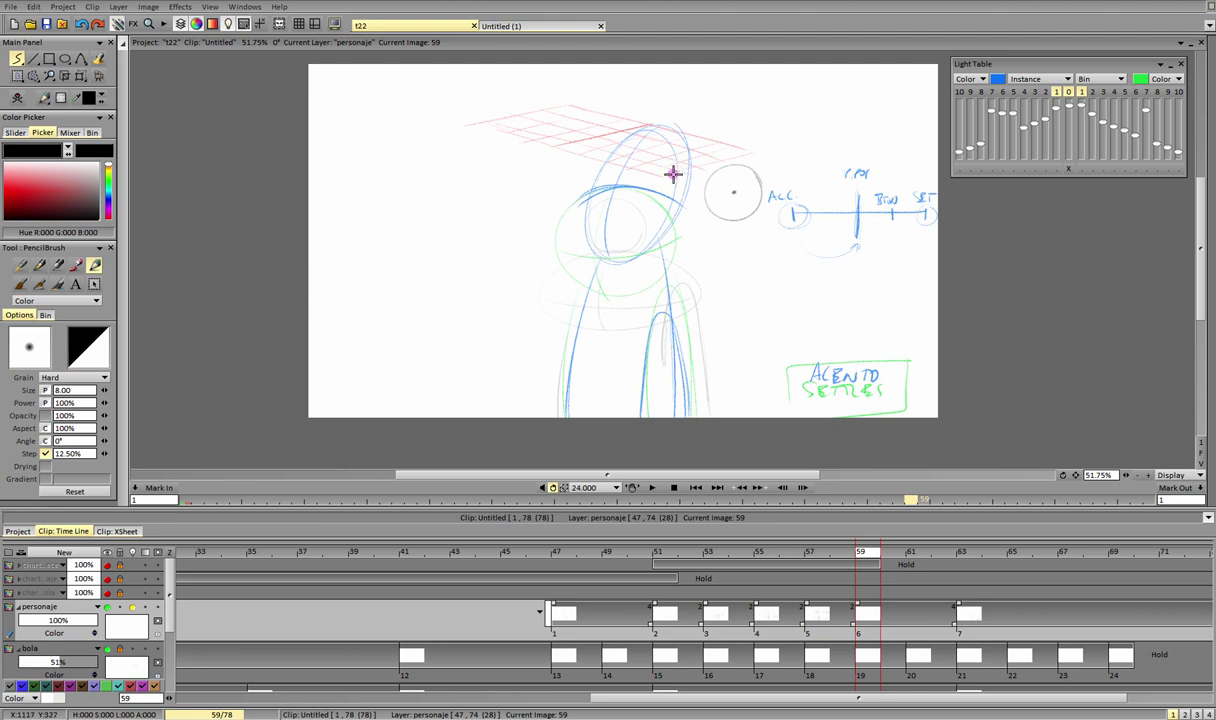
{"action": "mouse_move", "coordinate": [679, 166]}
{"action": "left_mouse_down"}
{"action": "mouse_move", "coordinate": [687, 201]}
{"action": "mouse_move", "coordinate": [676, 167]}
{"action": "mouse_move", "coordinate": [608, 275]}
{"action": "left_mouse_up"}
{"action": "left_click_drag", "start_coordinate": [680, 226], "coordinate": [568, 221]}
{"action": "key", "text": "ctrl+z"}
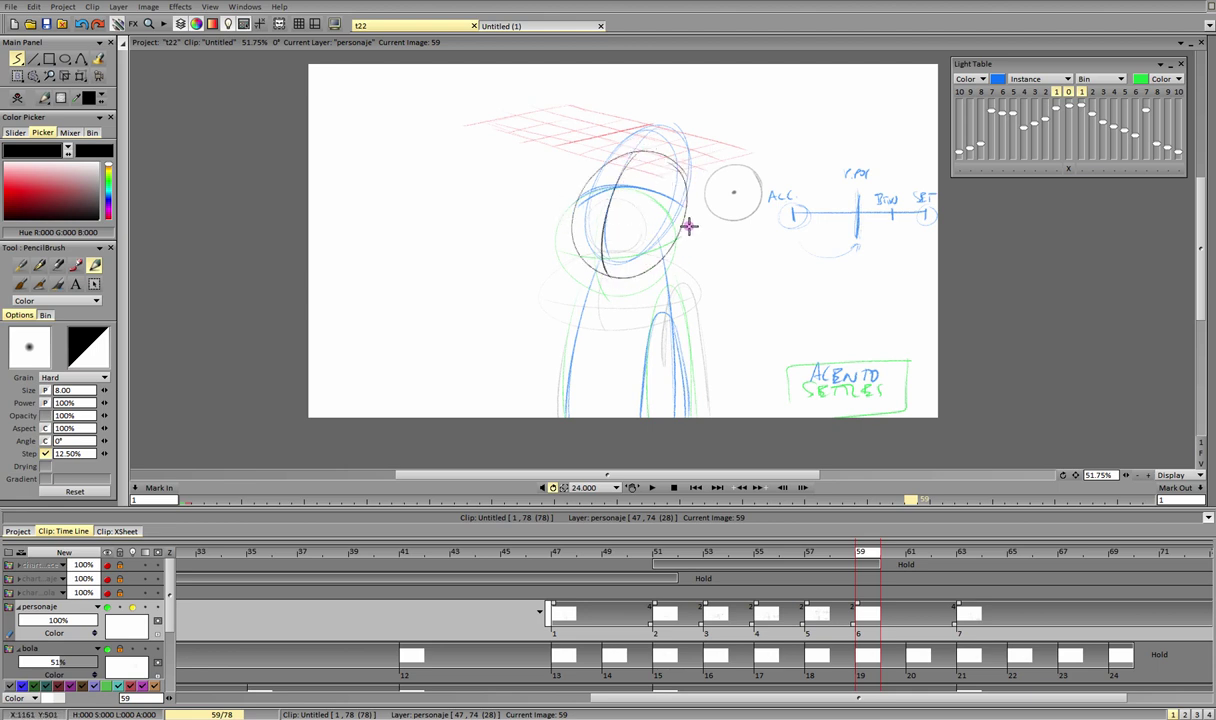
{"action": "left_click_drag", "start_coordinate": [681, 223], "coordinate": [576, 218]}
Step: Draw the body's side lines and the looped arm on frame 59 between the light-table poses
{"action": "left_click_drag", "start_coordinate": [581, 281], "coordinate": [565, 407]}
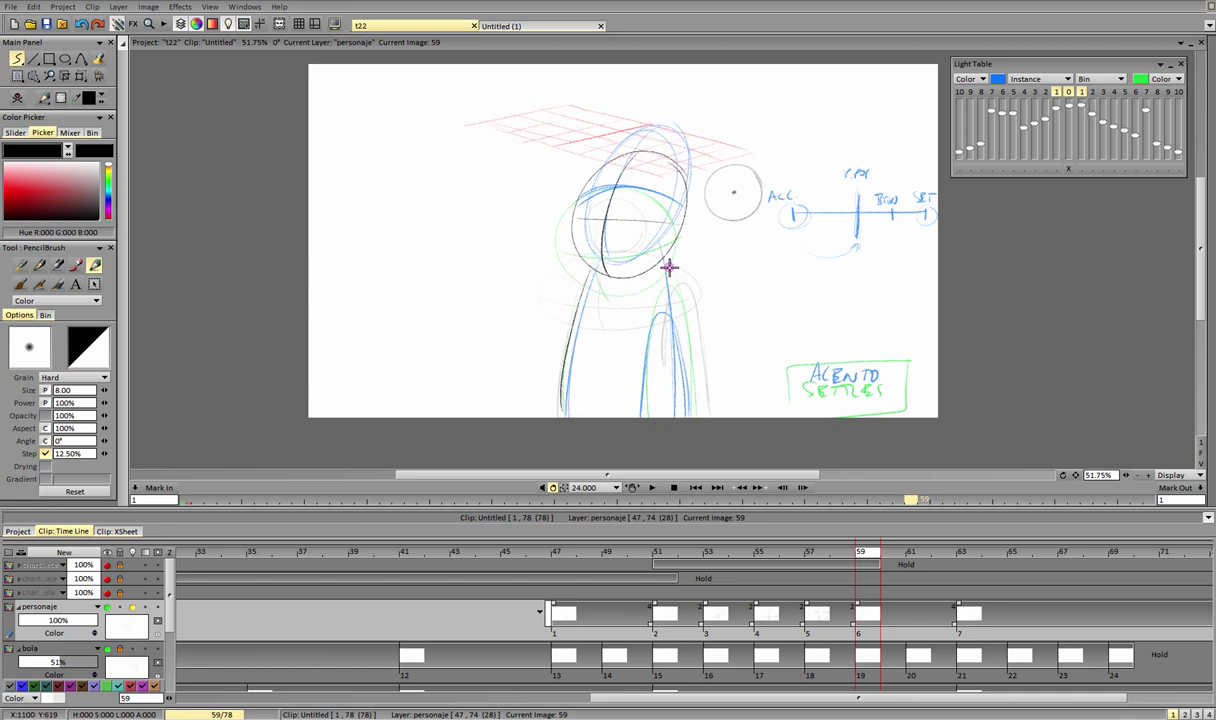
{"action": "left_click_drag", "start_coordinate": [668, 266], "coordinate": [680, 415]}
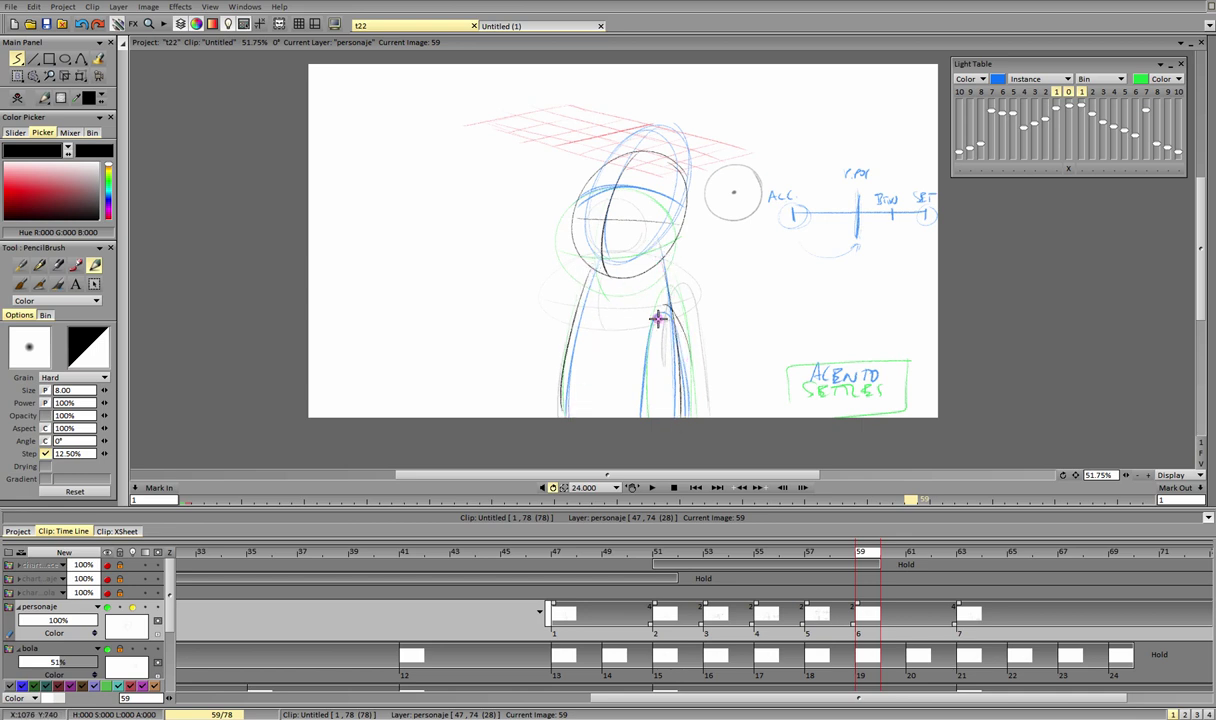
{"action": "left_click_drag", "start_coordinate": [657, 319], "coordinate": [645, 415]}
{"action": "key", "text": "ctrl+z"}
{"action": "key", "text": "ctrl+z"}
{"action": "mouse_move", "coordinate": [662, 305]}
{"action": "left_mouse_down"}
{"action": "mouse_move", "coordinate": [645, 417]}
{"action": "mouse_move", "coordinate": [687, 421]}
{"action": "mouse_move", "coordinate": [677, 369]}
{"action": "mouse_move", "coordinate": [647, 391]}
{"action": "mouse_move", "coordinate": [689, 404]}
{"action": "left_mouse_up"}
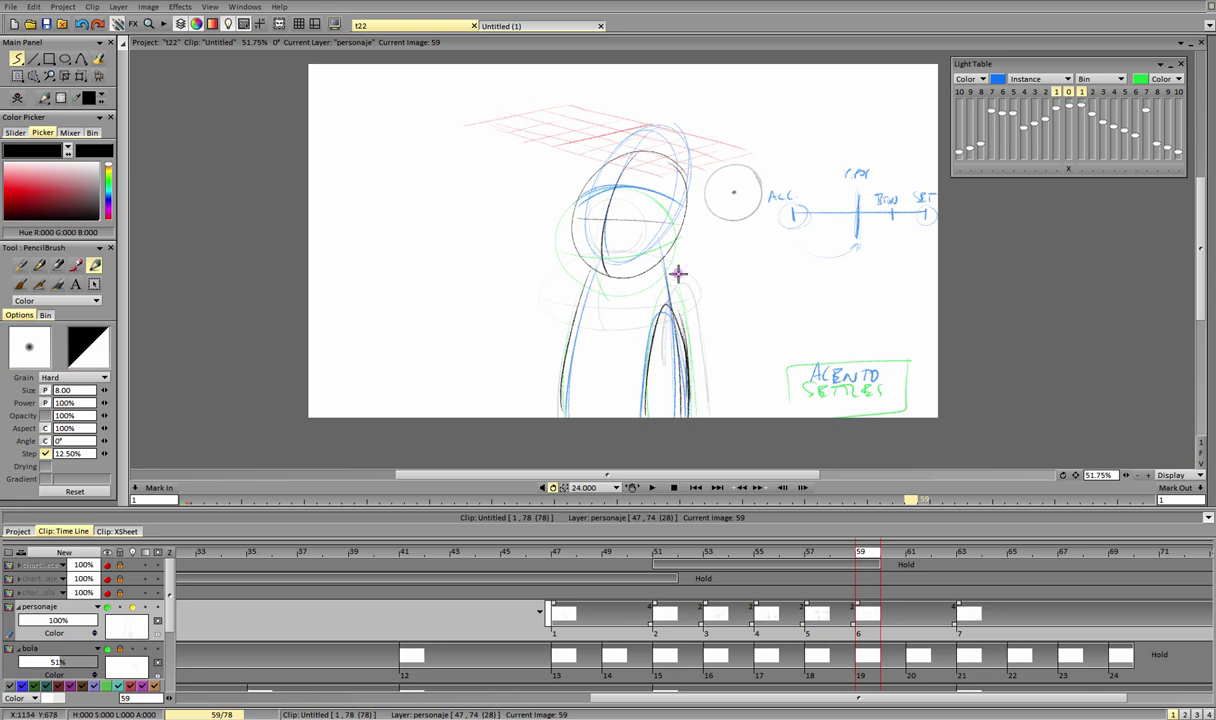
Step: Create a blank drawing at frame 61 and sketch the inbetween head circle with curved vertical and horizontal guide lines
{"action": "left_click", "coordinate": [922, 555]}
{"action": "left_click", "coordinate": [17, 98]}
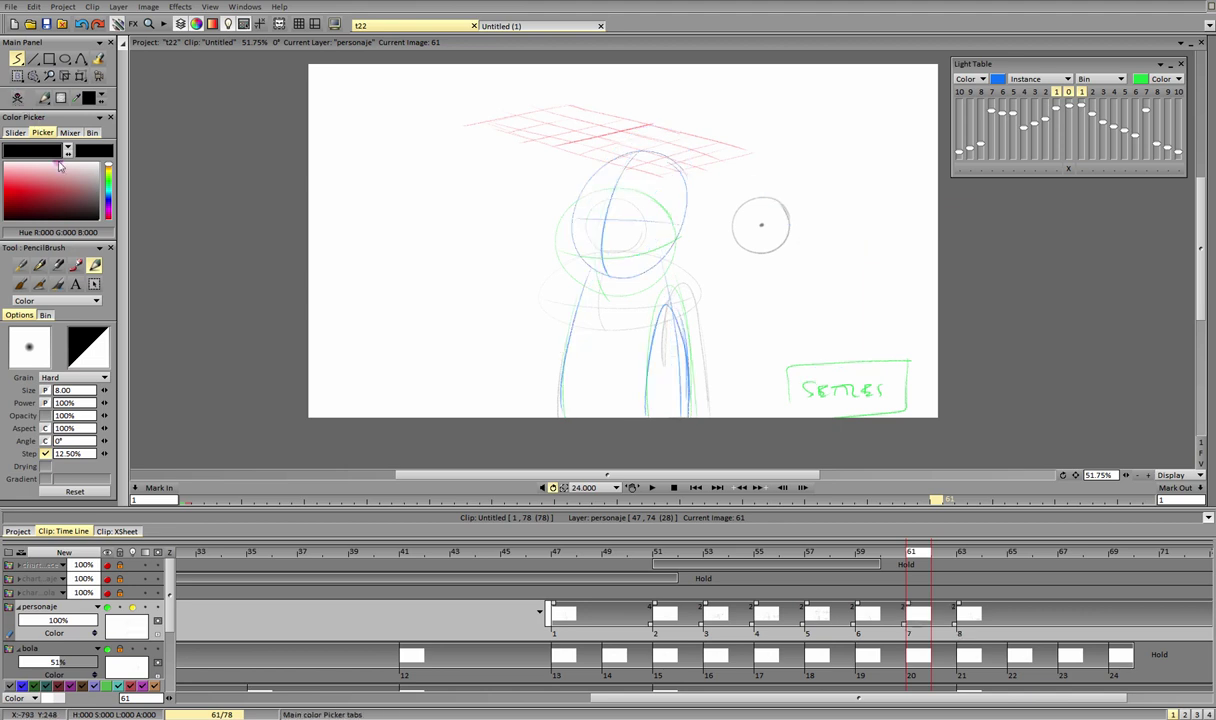
{"action": "mouse_move", "coordinate": [567, 212]}
{"action": "left_mouse_down"}
{"action": "mouse_move", "coordinate": [616, 276]}
{"action": "mouse_move", "coordinate": [668, 247]}
{"action": "mouse_move", "coordinate": [589, 218]}
{"action": "left_mouse_up"}
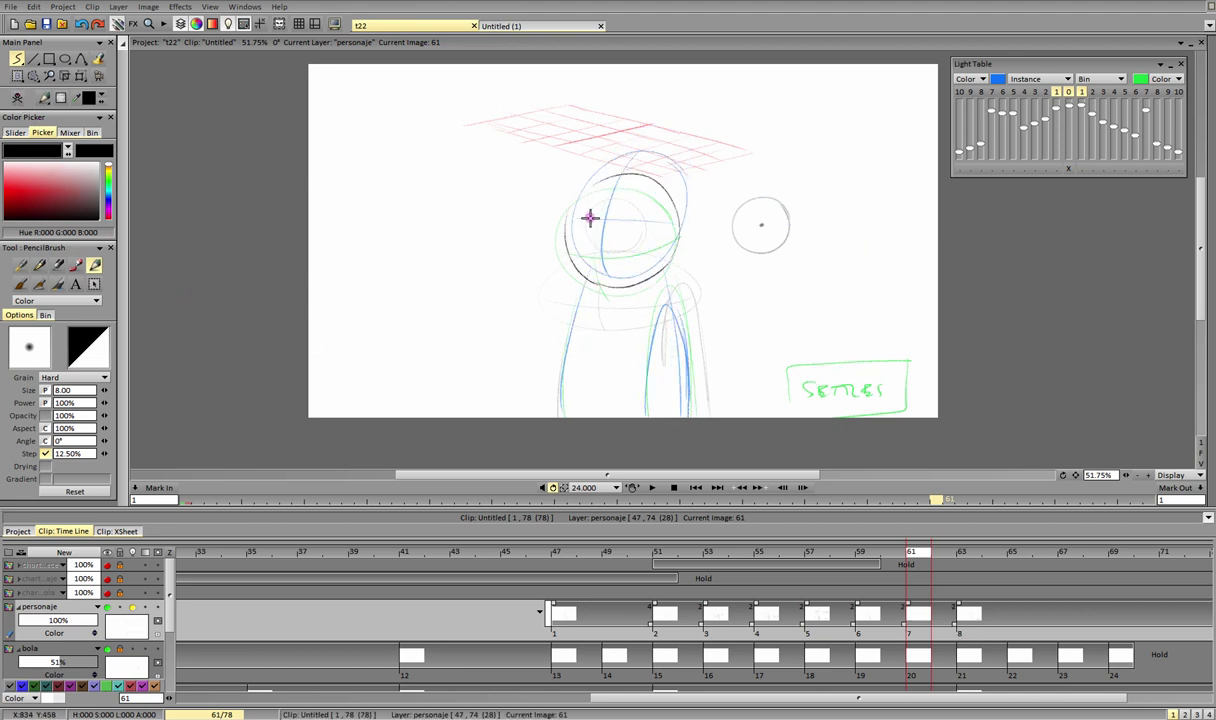
{"action": "mouse_move", "coordinate": [670, 193]}
{"action": "left_mouse_down"}
{"action": "mouse_move", "coordinate": [562, 225]}
{"action": "mouse_move", "coordinate": [630, 195]}
{"action": "mouse_move", "coordinate": [609, 196]}
{"action": "mouse_move", "coordinate": [597, 241]}
{"action": "mouse_move", "coordinate": [614, 286]}
{"action": "left_mouse_up"}
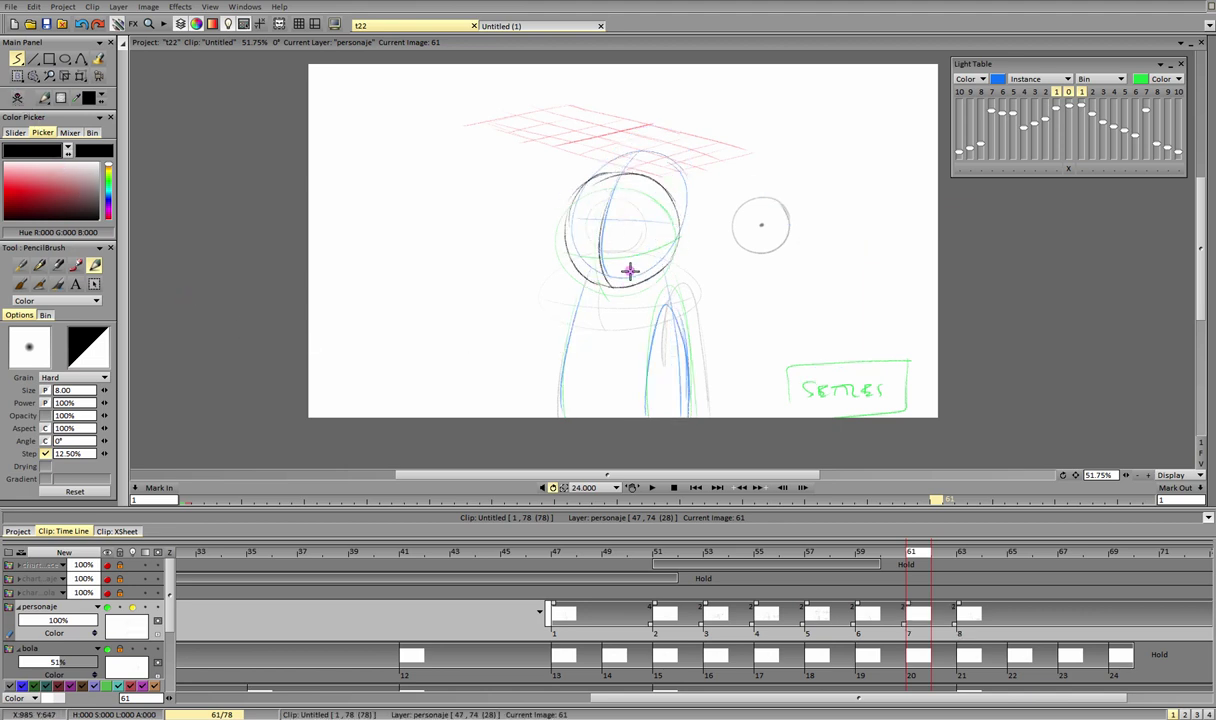
{"action": "left_click_drag", "start_coordinate": [568, 240], "coordinate": [678, 236]}
Step: Draw the body's side line and the looped arm below the head on frame 61
{"action": "left_click_drag", "start_coordinate": [584, 284], "coordinate": [558, 418]}
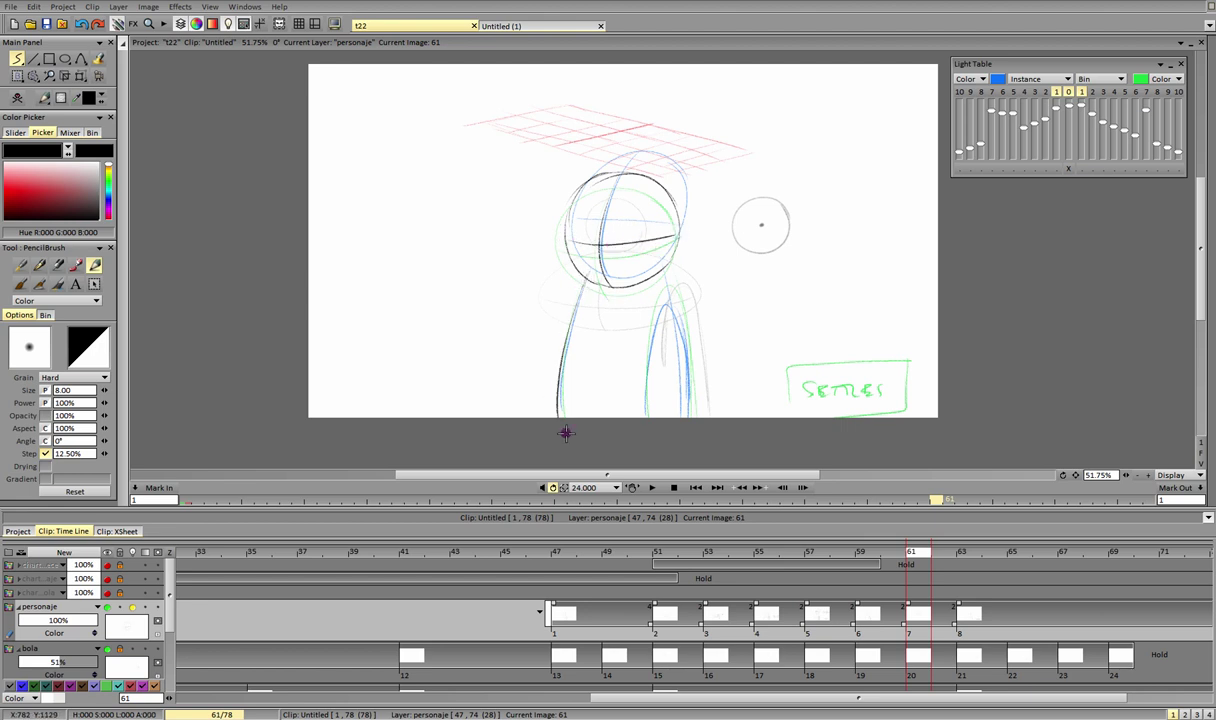
{"action": "left_click_drag", "start_coordinate": [667, 274], "coordinate": [690, 415]}
{"action": "mouse_move", "coordinate": [678, 302]}
{"action": "left_mouse_down"}
{"action": "mouse_move", "coordinate": [654, 325]}
{"action": "mouse_move", "coordinate": [664, 376]}
{"action": "mouse_move", "coordinate": [684, 317]}
{"action": "mouse_move", "coordinate": [687, 384]}
{"action": "mouse_move", "coordinate": [678, 306]}
{"action": "mouse_move", "coordinate": [653, 402]}
{"action": "left_mouse_up"}
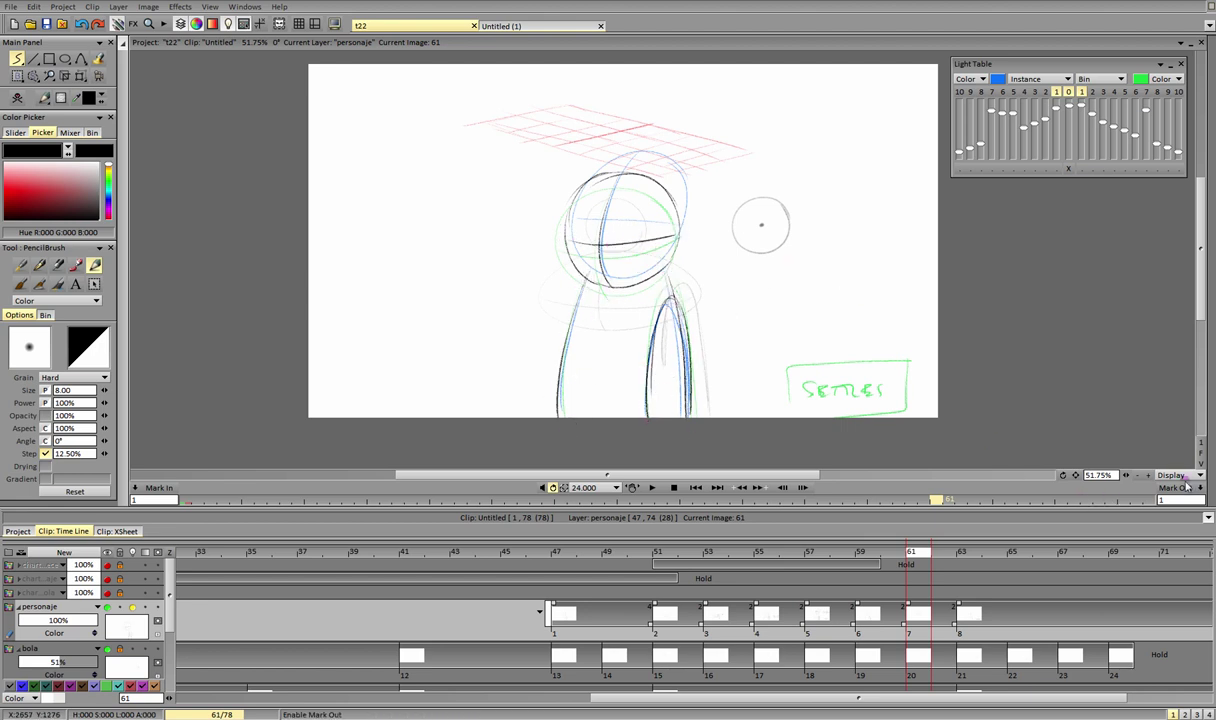
Step: Play back the animation at a smaller view size to review the new drawings on frames 59 and 61
{"action": "left_click", "coordinate": [1201, 453]}
{"action": "scroll", "coordinate": [1045, 463], "scroll_direction": "down", "scroll_amount": 5}
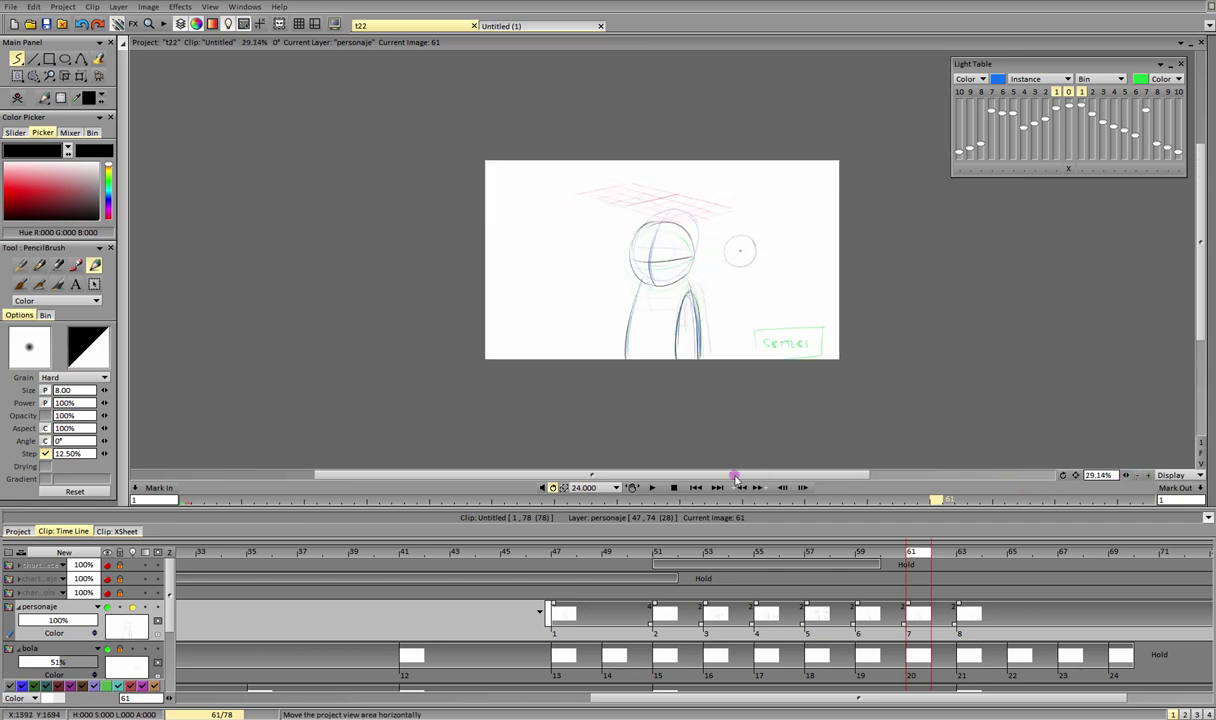
{"action": "left_click", "coordinate": [652, 487]}
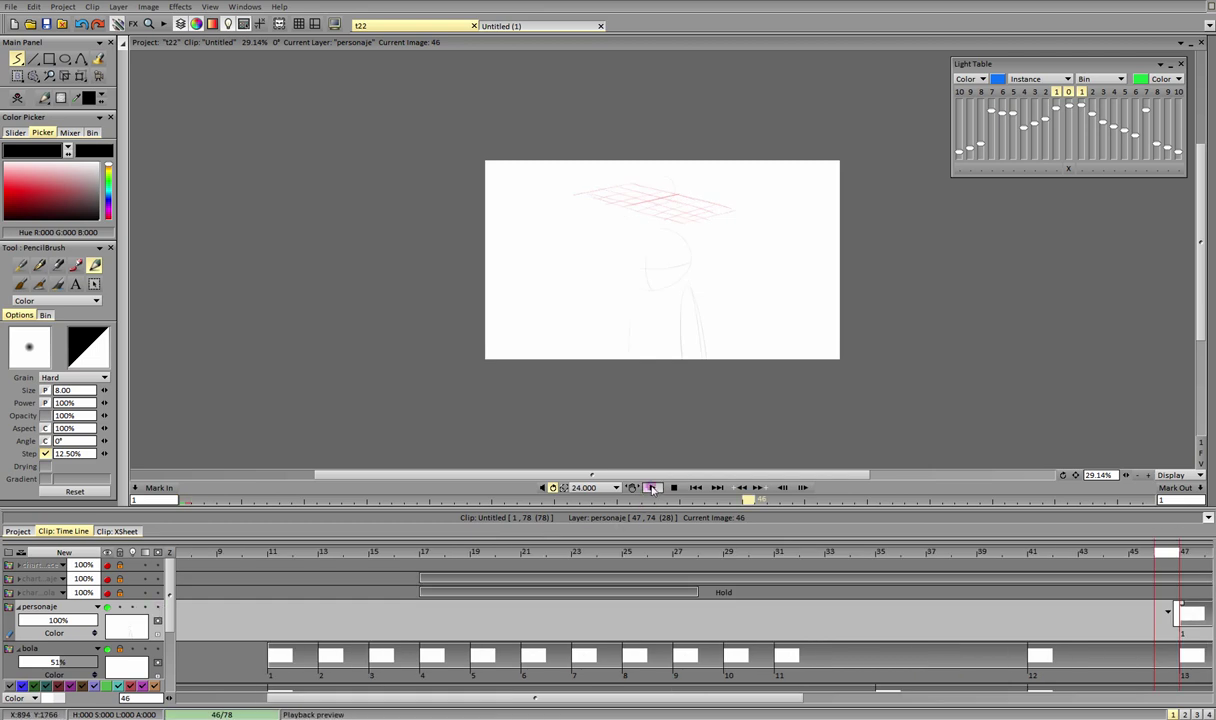
Step: Stop the playback, set the bola layer to 100% opacity, unlock it and duplicate the layer
{"action": "left_click", "coordinate": [667, 485]}
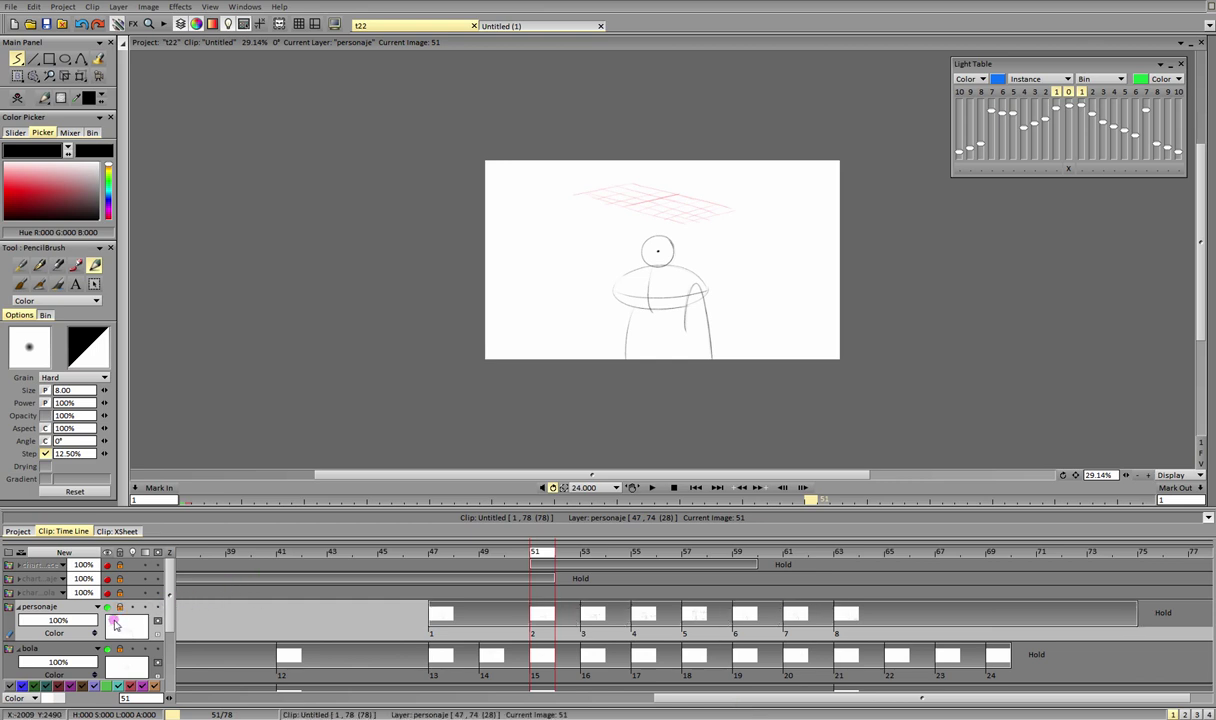
{"action": "left_click", "coordinate": [107, 655]}
{"action": "scroll", "coordinate": [168, 636], "scroll_direction": "down", "scroll_amount": 2}
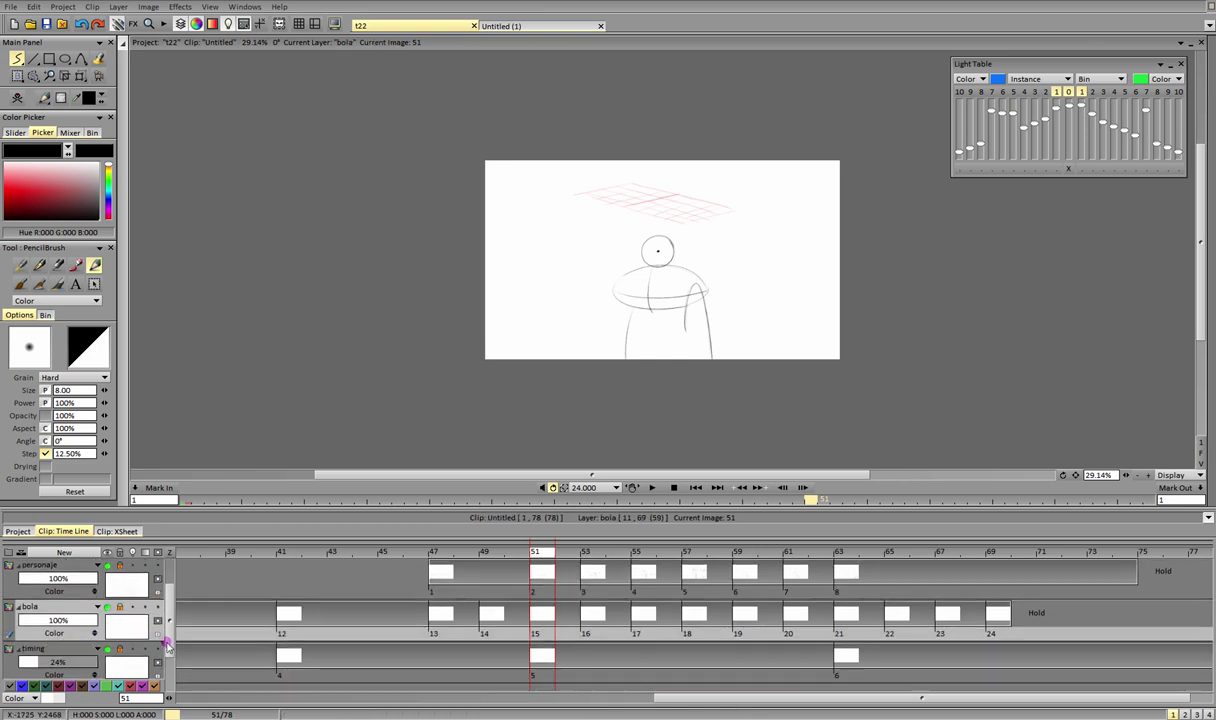
{"action": "left_click_drag", "start_coordinate": [168, 636], "coordinate": [167, 632]}
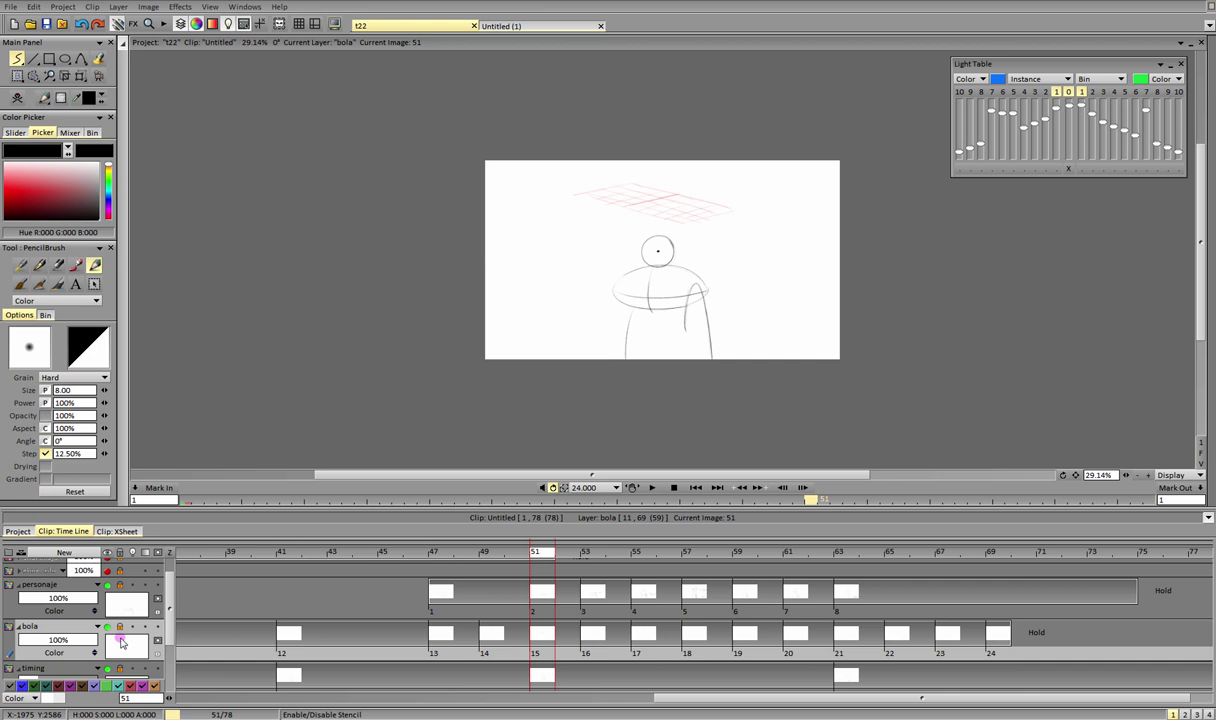
{"action": "left_click", "coordinate": [120, 630]}
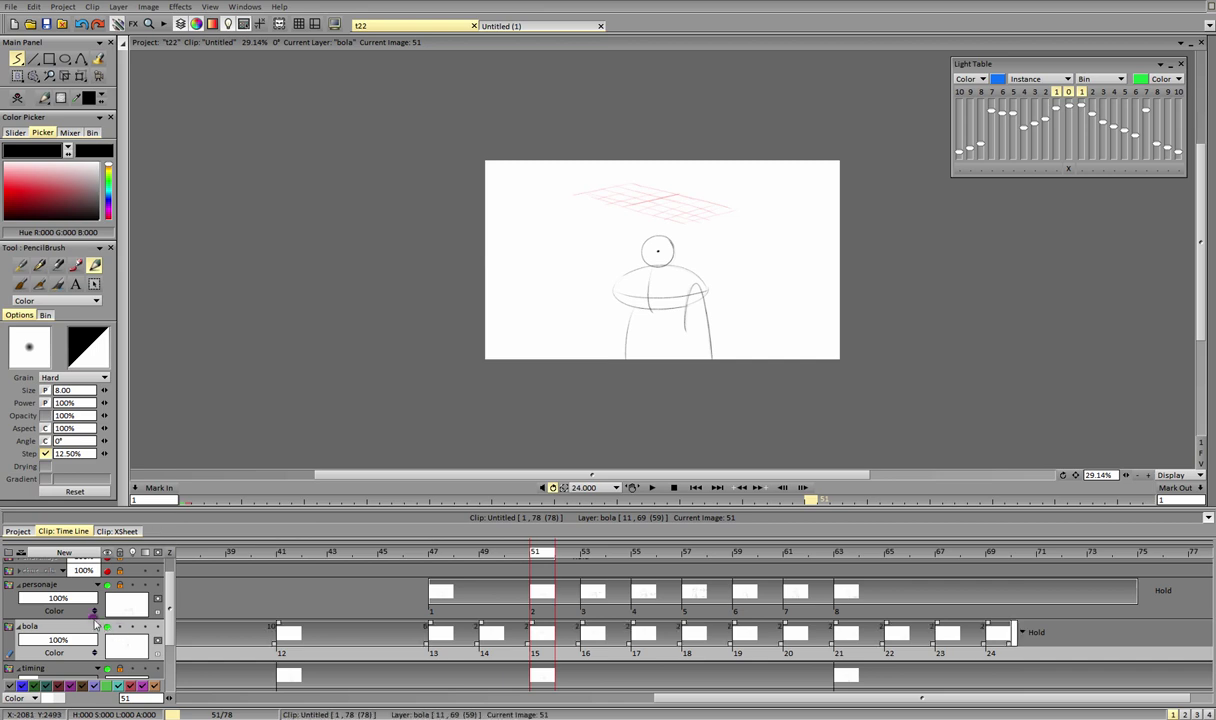
{"action": "right_click", "coordinate": [53, 629]}
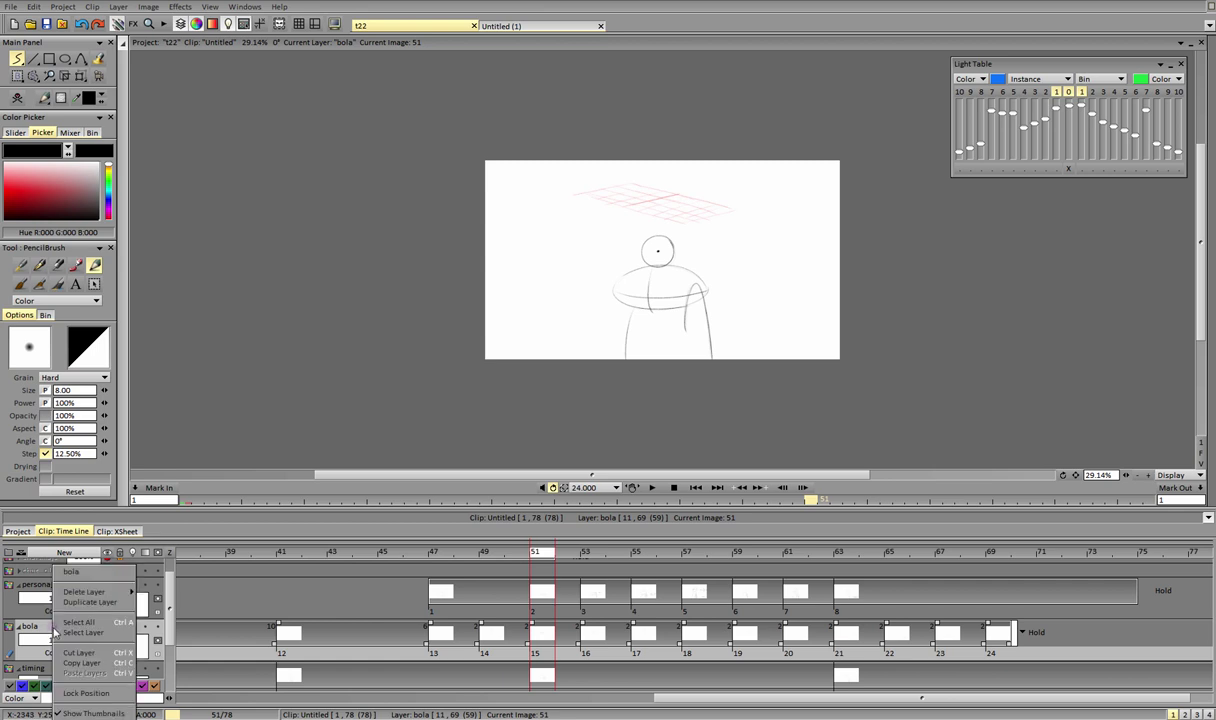
{"action": "left_click", "coordinate": [114, 605]}
Step: Lock and hide the original bola layer, and rename the duplicate above it as bola2
{"action": "scroll", "coordinate": [158, 624], "scroll_direction": "down", "scroll_amount": 2}
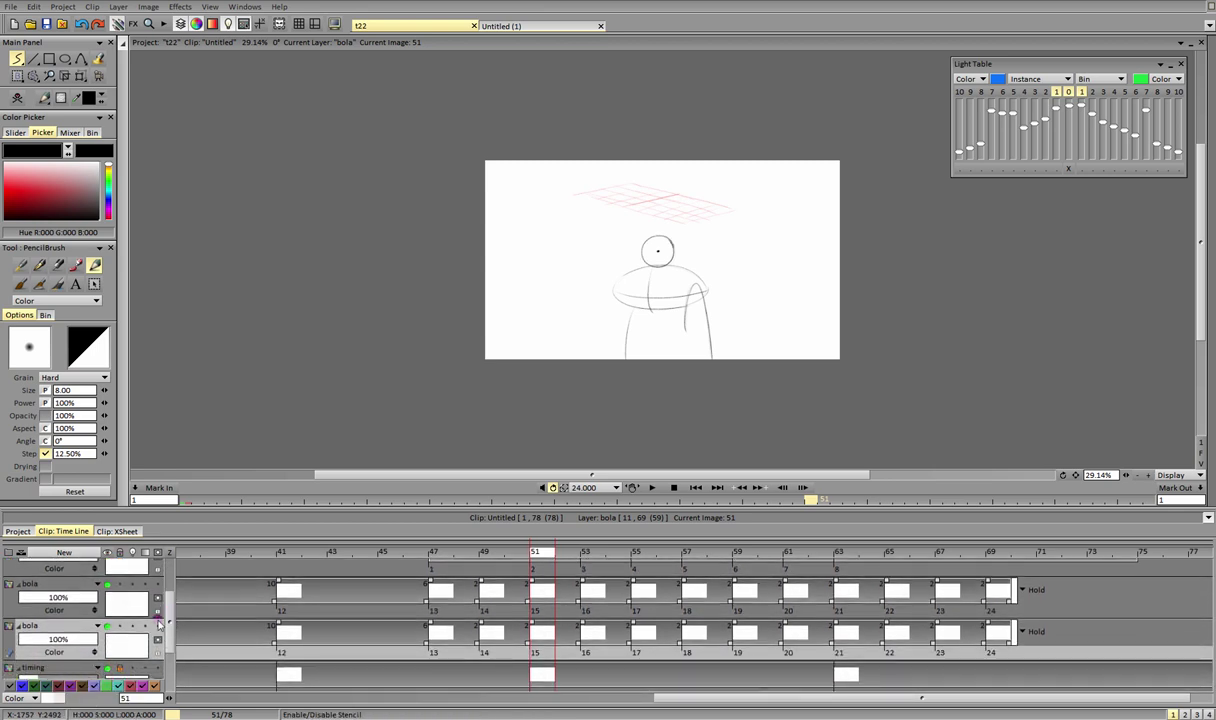
{"action": "left_click", "coordinate": [119, 628]}
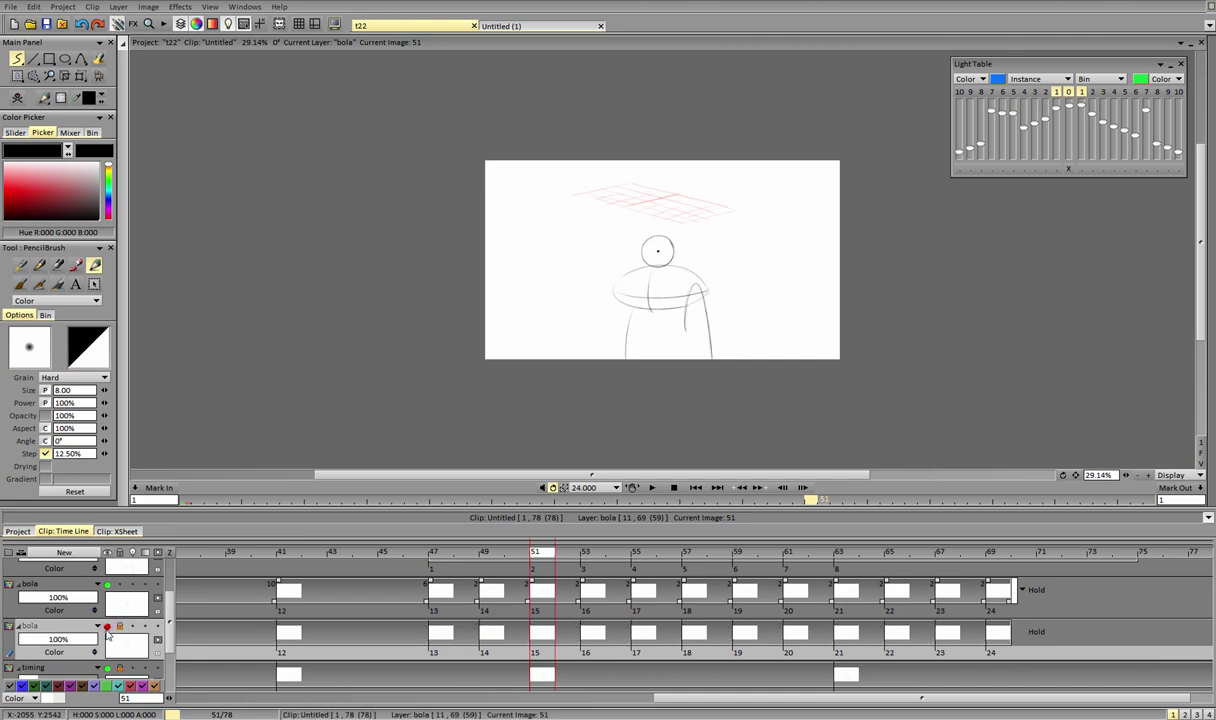
{"action": "left_click", "coordinate": [76, 614]}
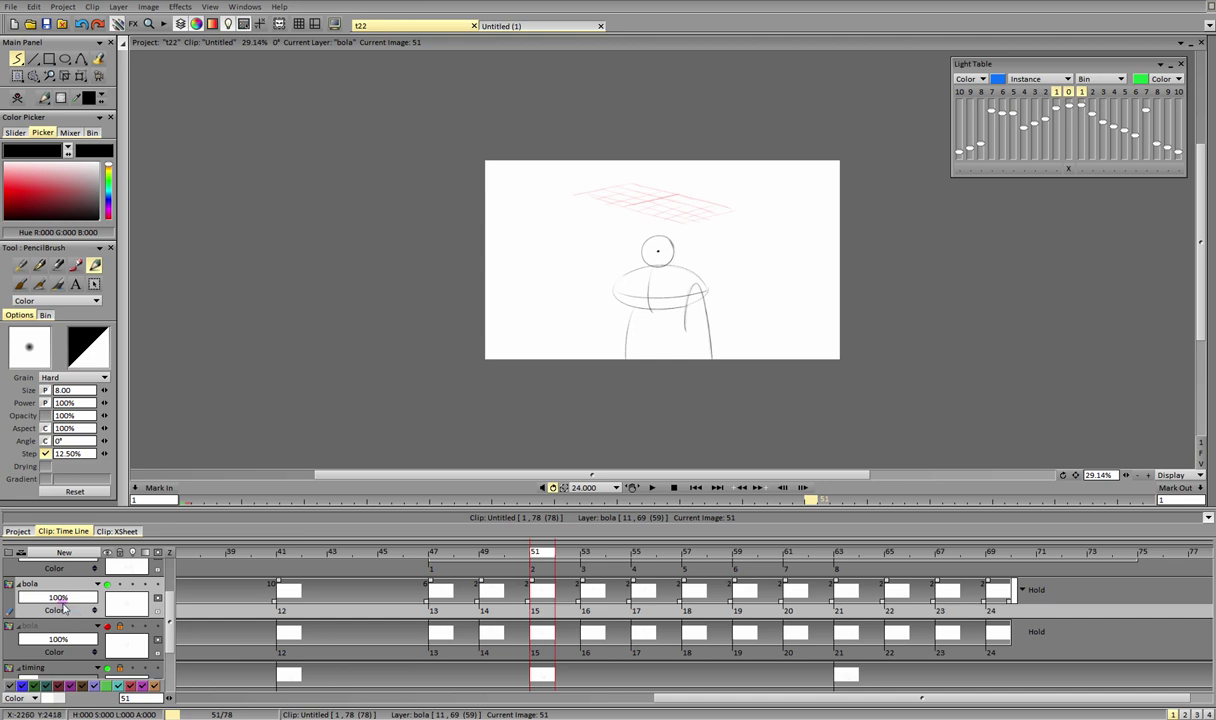
{"action": "double_click", "coordinate": [29, 584]}
{"action": "left_click", "coordinate": [599, 358]}
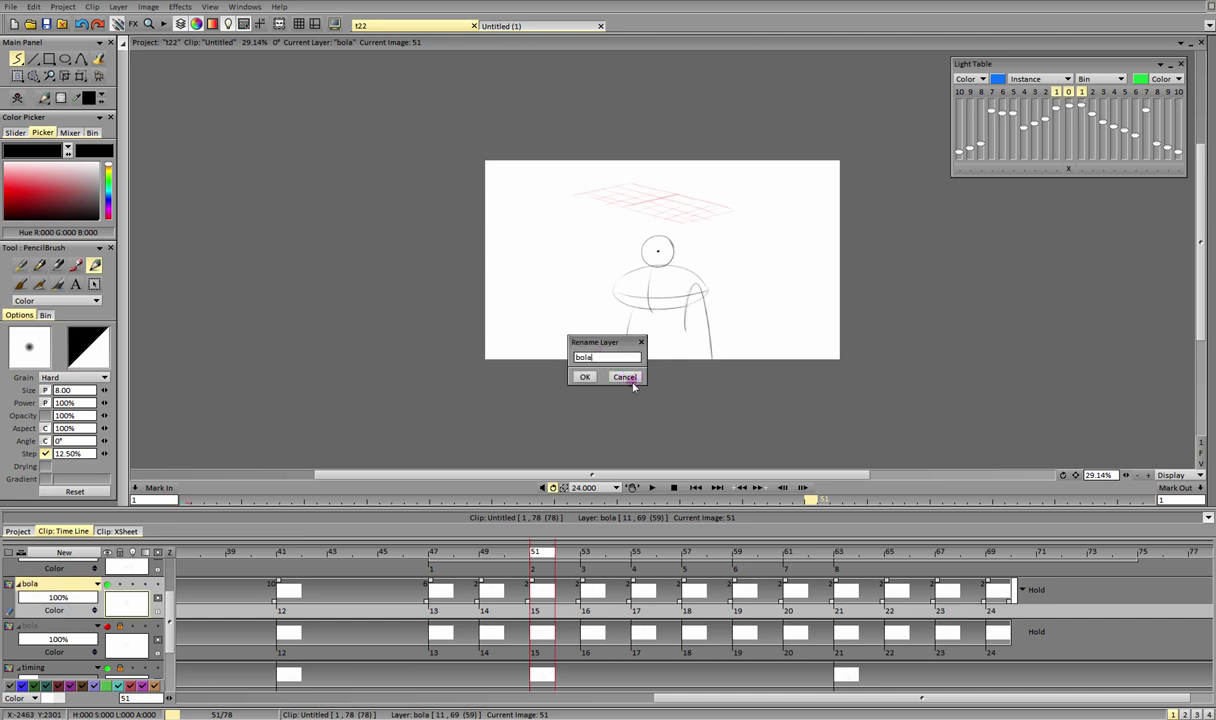
{"action": "left_click", "coordinate": [586, 377]}
Step: Clear the ball on frame 51 of bola2 and draw a horizontally squashed ellipse with a centre dot touching the head
{"action": "left_click_drag", "start_coordinate": [1126, 475], "coordinate": [1195, 468]}
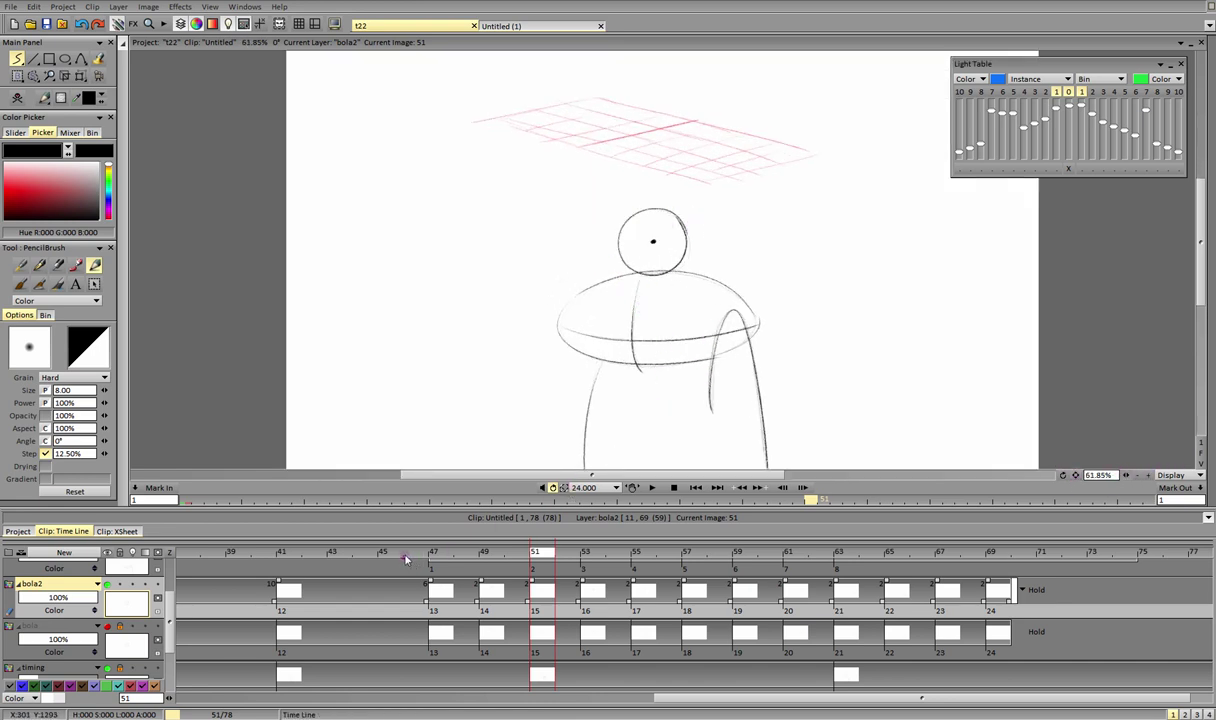
{"action": "left_click_drag", "start_coordinate": [394, 556], "coordinate": [535, 562]}
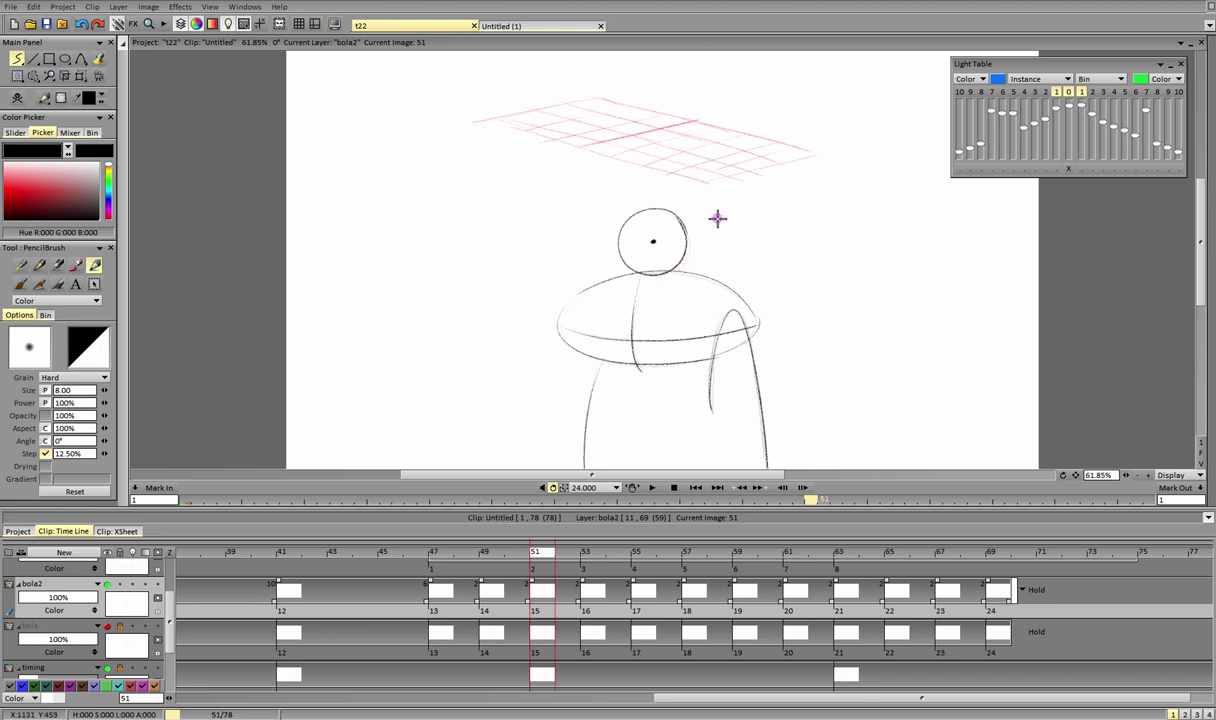
{"action": "left_click", "coordinate": [17, 97]}
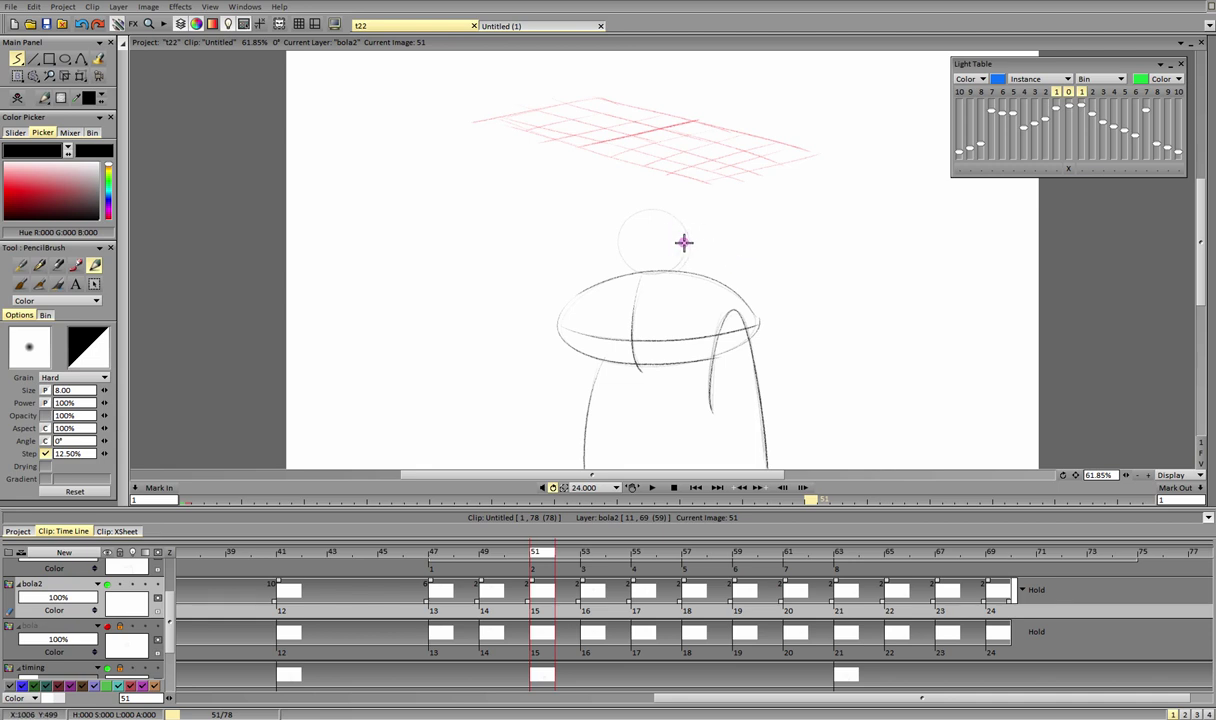
{"action": "mouse_move", "coordinate": [614, 248]}
{"action": "left_mouse_down"}
{"action": "mouse_move", "coordinate": [692, 263]}
{"action": "mouse_move", "coordinate": [622, 276]}
{"action": "left_mouse_up"}
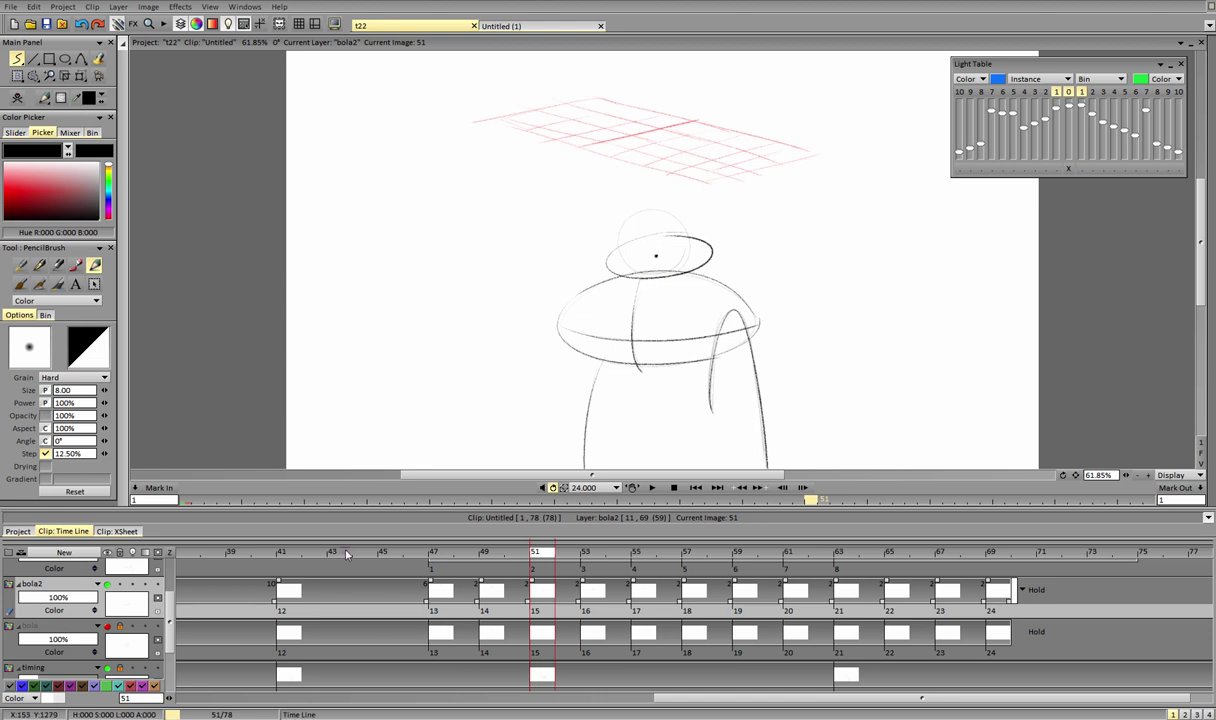
{"action": "mouse_move", "coordinate": [323, 570]}
{"action": "left_mouse_down"}
{"action": "mouse_move", "coordinate": [590, 583]}
{"action": "mouse_move", "coordinate": [543, 585]}
{"action": "left_mouse_up"}
Step: Clear the ball on frame 53 and draw a tilted stretched oval with a centre dot between the light-table poses
{"action": "left_click", "coordinate": [594, 562]}
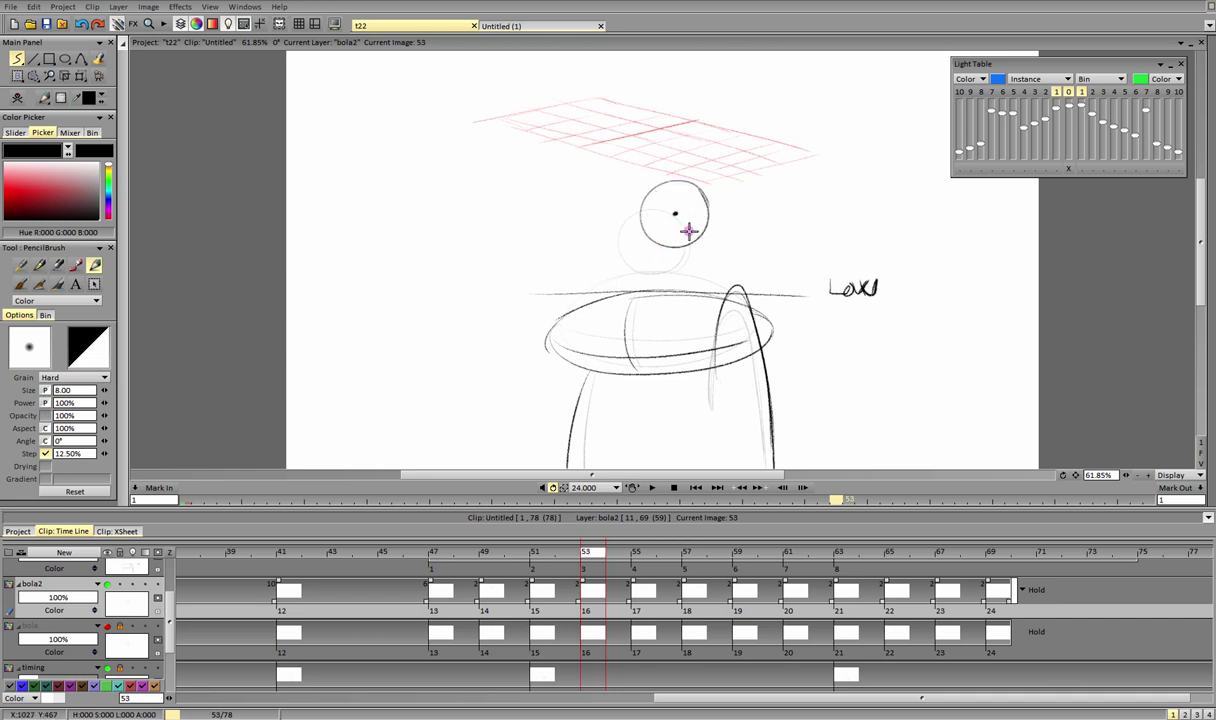
{"action": "key", "text": "Left"}
{"action": "key", "text": "Left"}
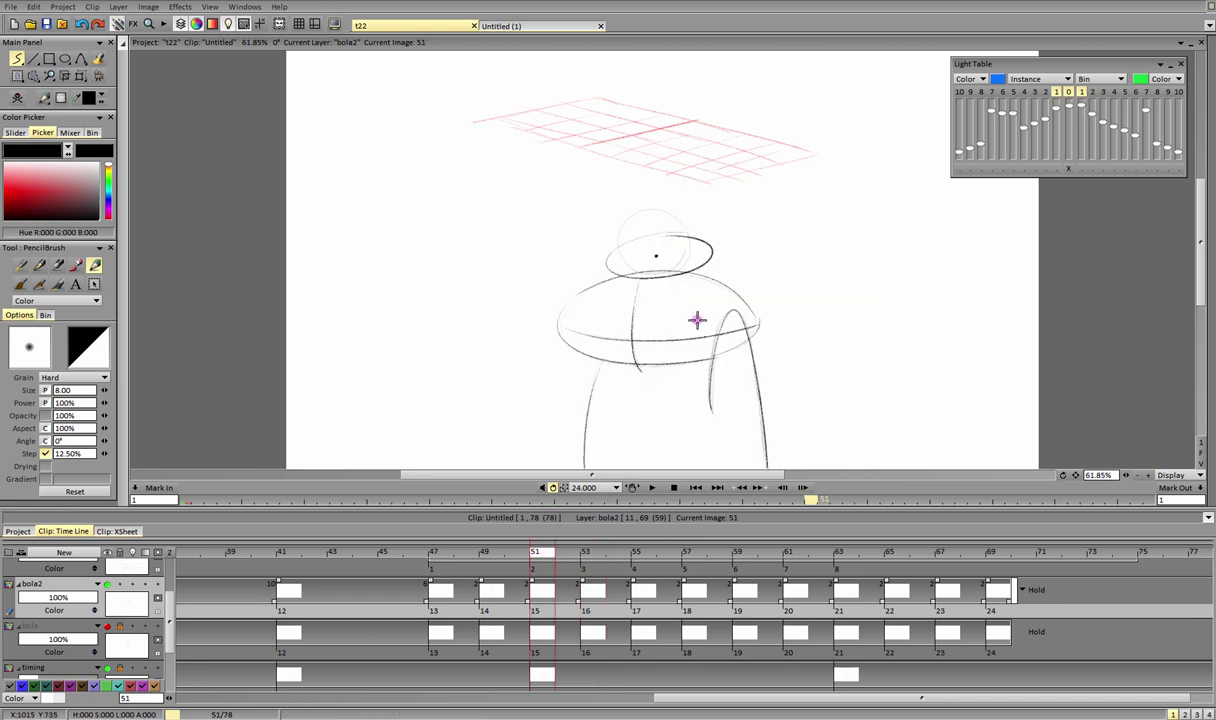
{"action": "left_click", "coordinate": [585, 557]}
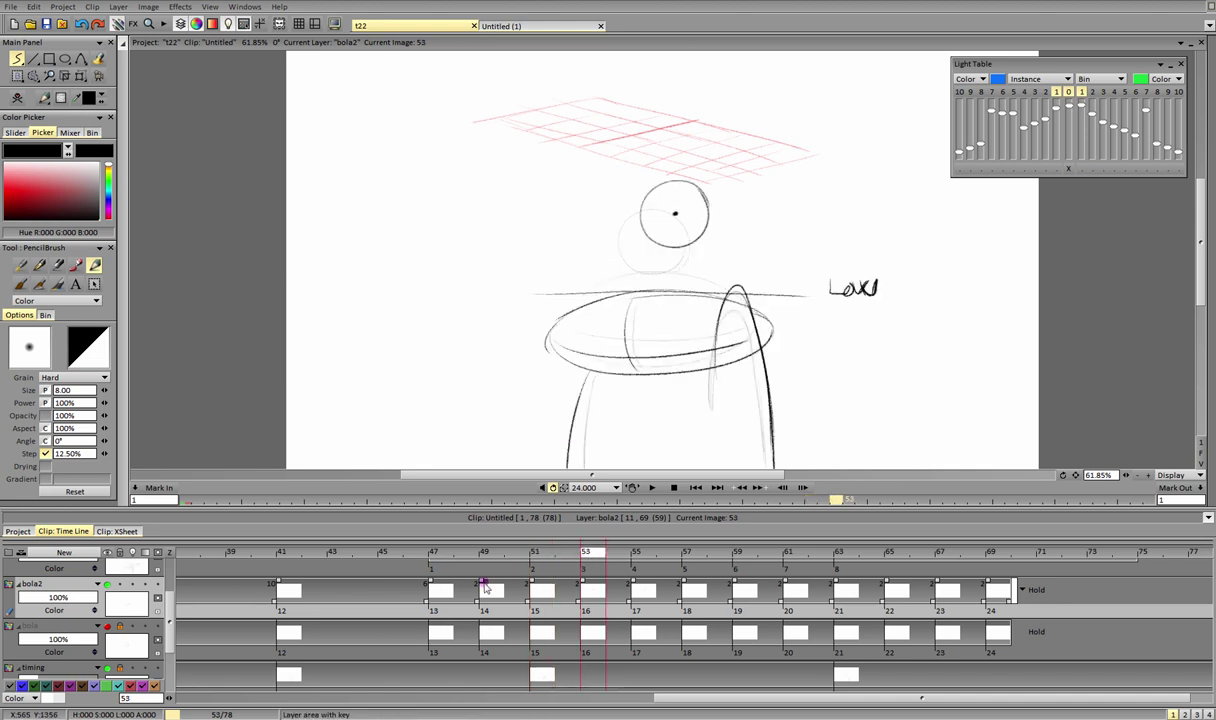
{"action": "left_click", "coordinate": [18, 98]}
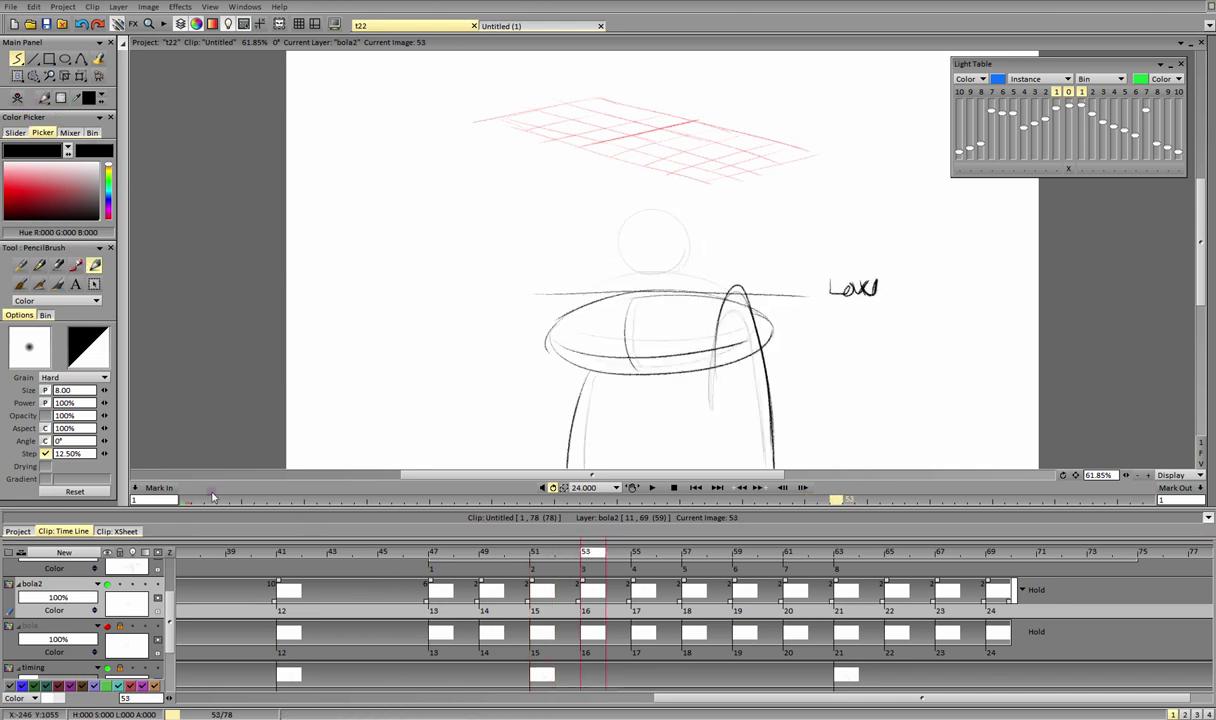
{"action": "left_click", "coordinate": [133, 585]}
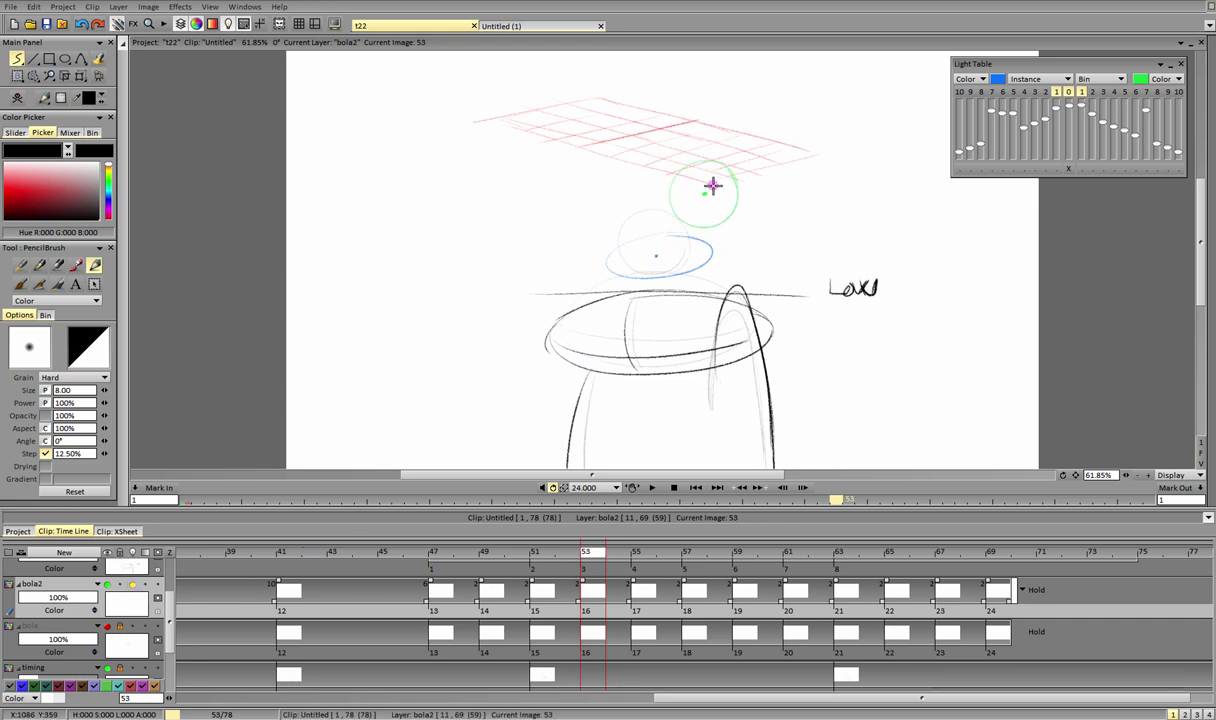
{"action": "left_click_drag", "start_coordinate": [705, 193], "coordinate": [635, 246]}
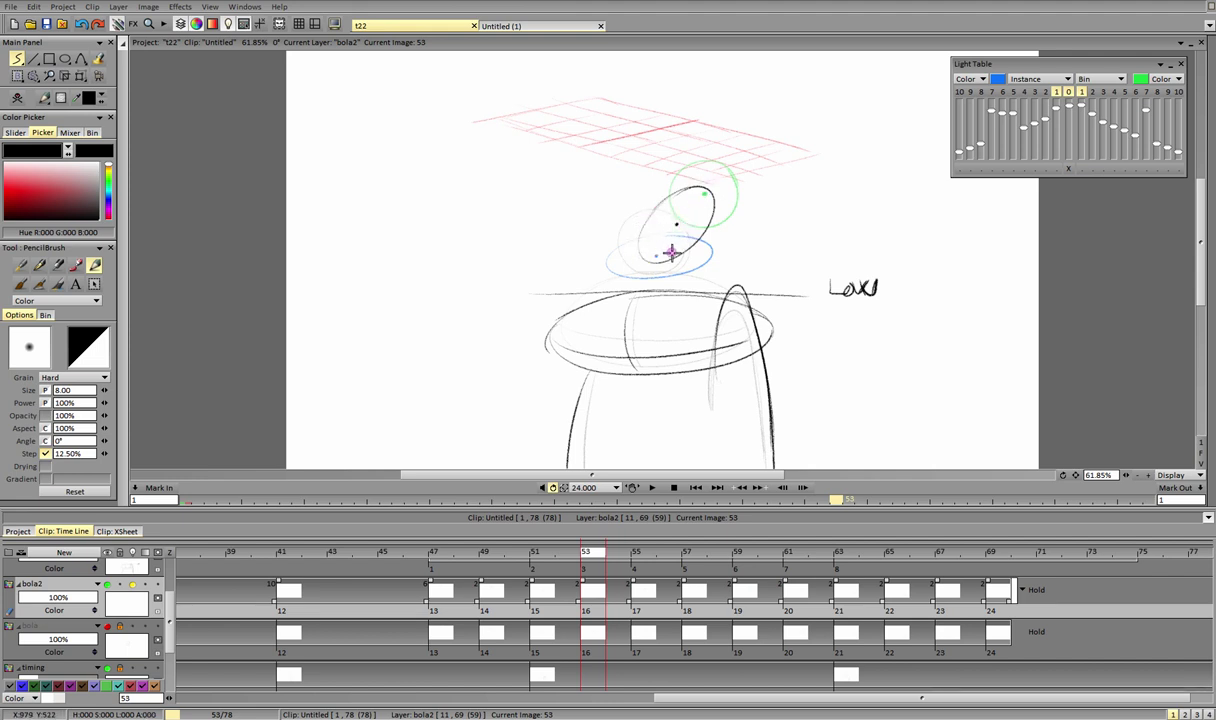
Step: Play back the animation and scrub to frame 57 to review the squashed and stretched ball
{"action": "left_click", "coordinate": [1200, 452]}
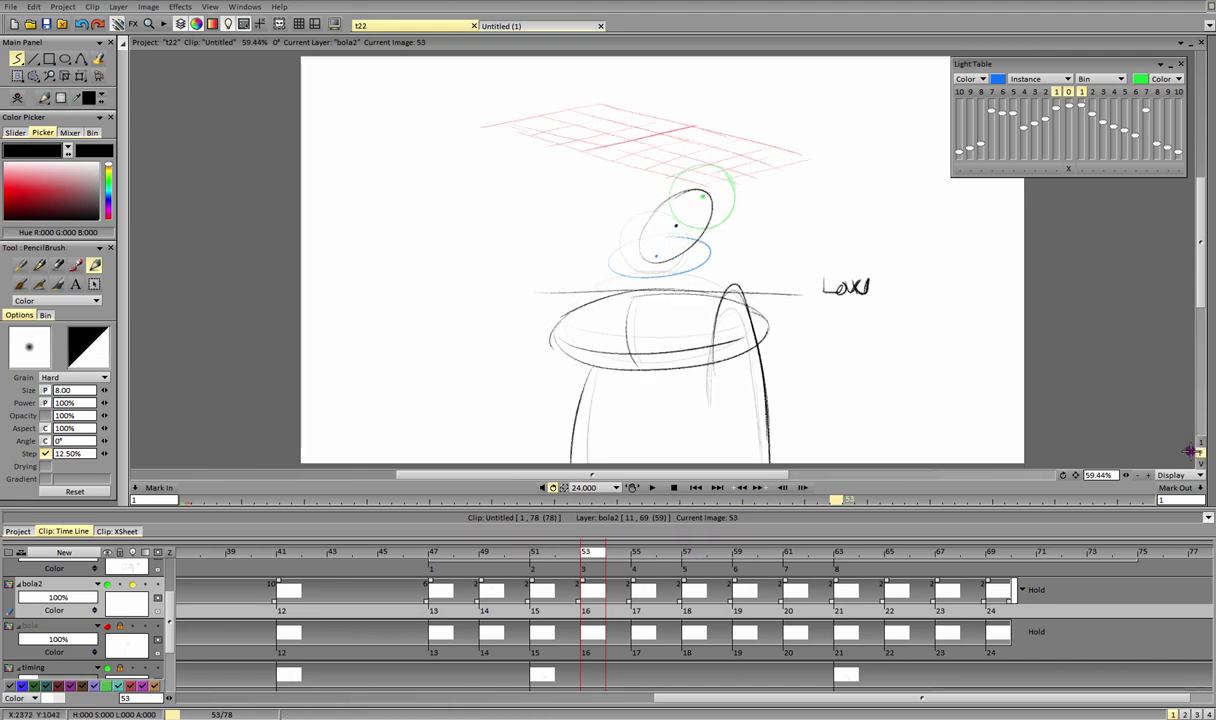
{"action": "scroll", "coordinate": [1073, 453], "scroll_direction": "down", "scroll_amount": 2}
{"action": "left_click", "coordinate": [652, 487]}
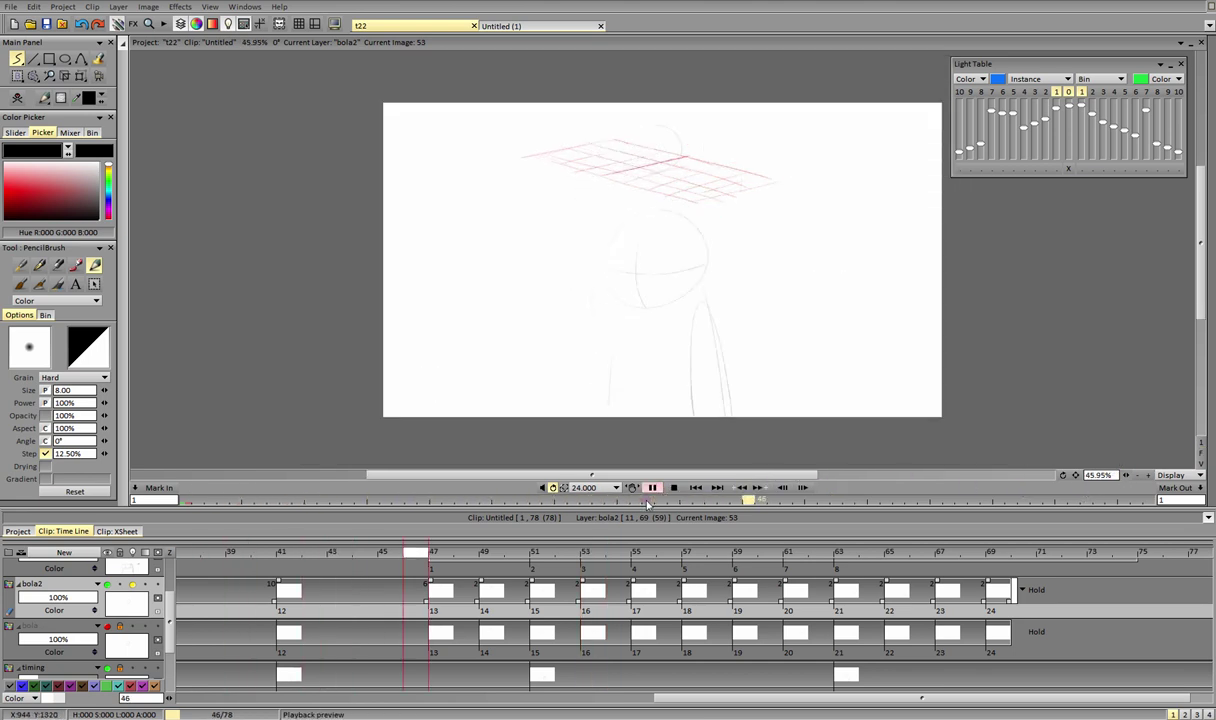
{"action": "left_click_drag", "start_coordinate": [646, 503], "coordinate": [893, 519]}
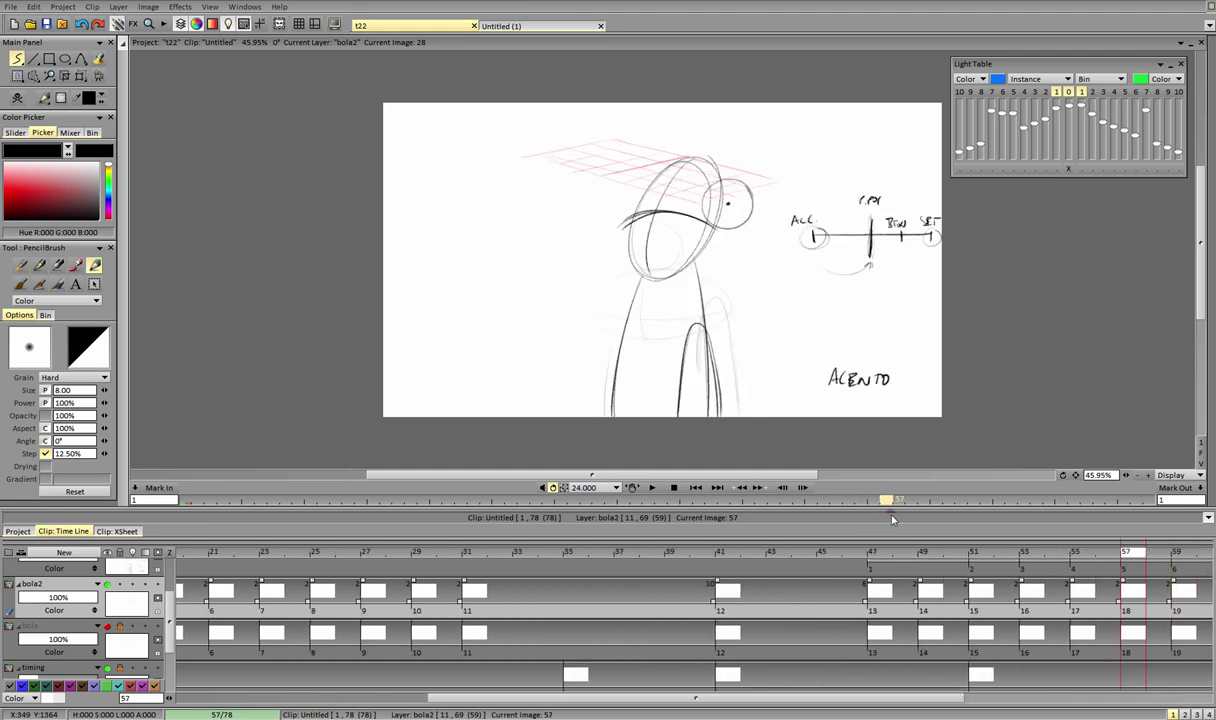
{"action": "mouse_move", "coordinate": [988, 563]}
{"action": "left_mouse_down"}
{"action": "mouse_move", "coordinate": [901, 568]}
{"action": "mouse_move", "coordinate": [977, 553]}
{"action": "left_mouse_up"}
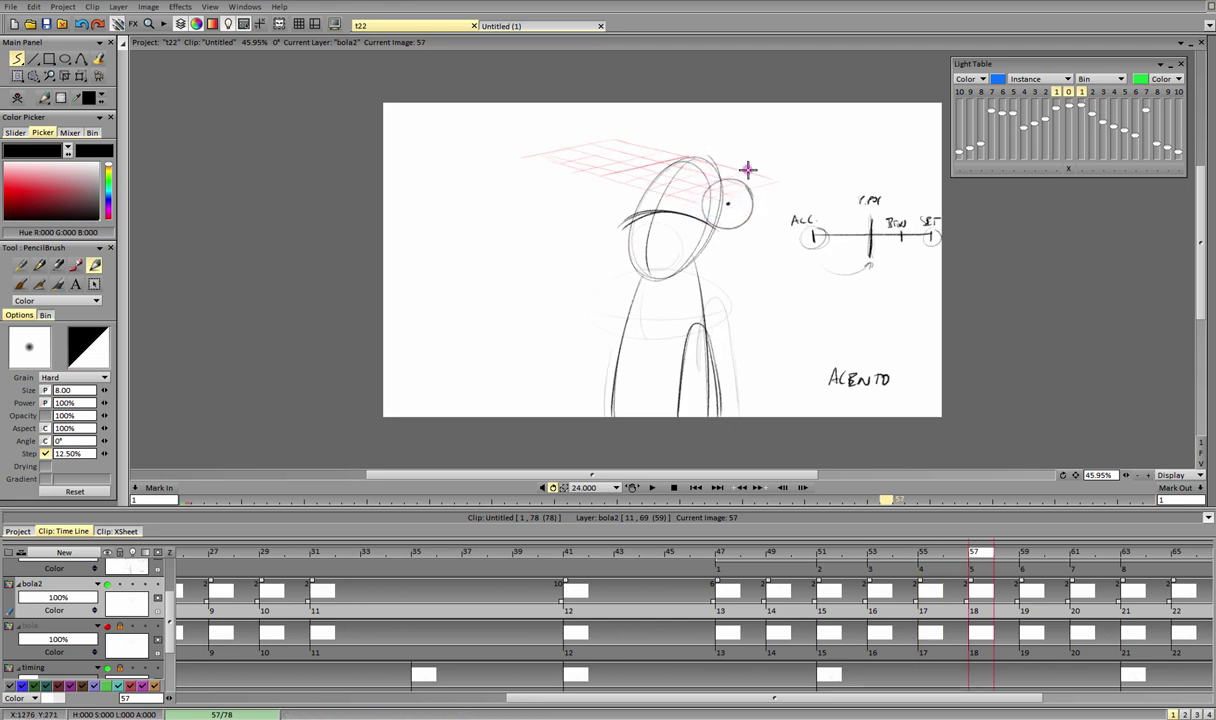
{"action": "scroll", "coordinate": [855, 673], "scroll_direction": "right", "scroll_amount": 3}
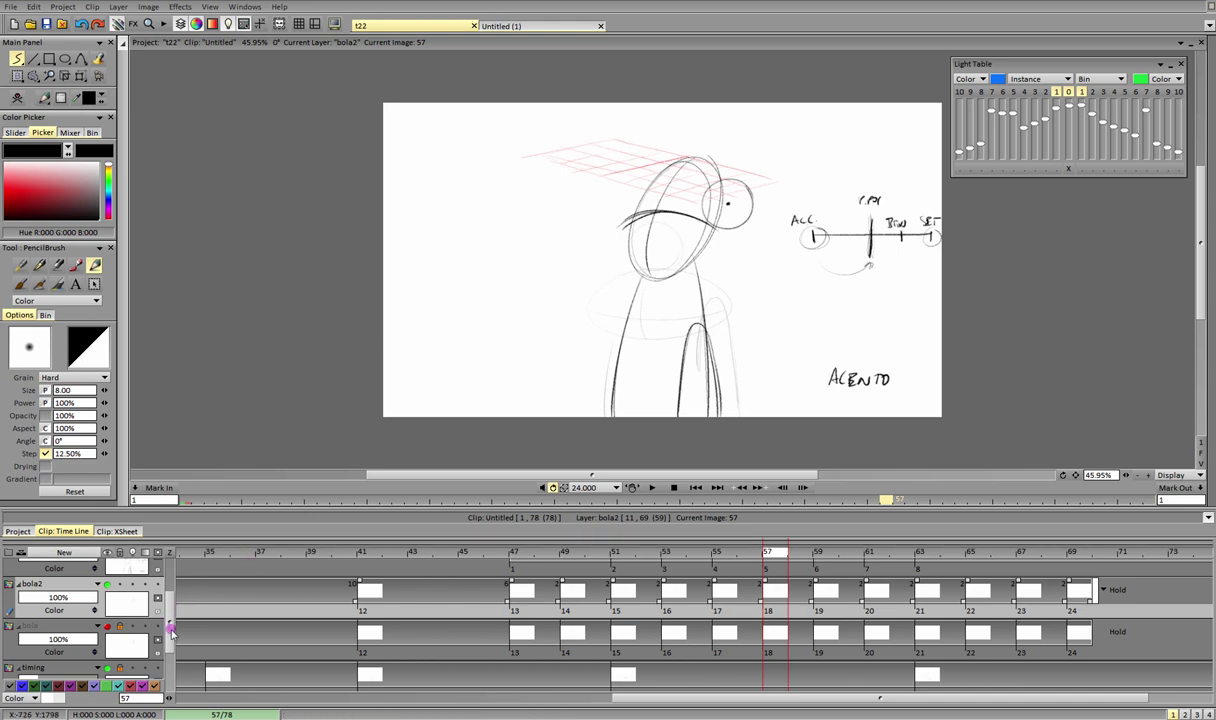
Step: Lower the personaje layer's opacity to 52% and hide the timing and plano layers
{"action": "scroll", "coordinate": [166, 618], "scroll_direction": "up", "scroll_amount": 2}
{"action": "left_click_drag", "start_coordinate": [91, 619], "coordinate": [62, 620]}
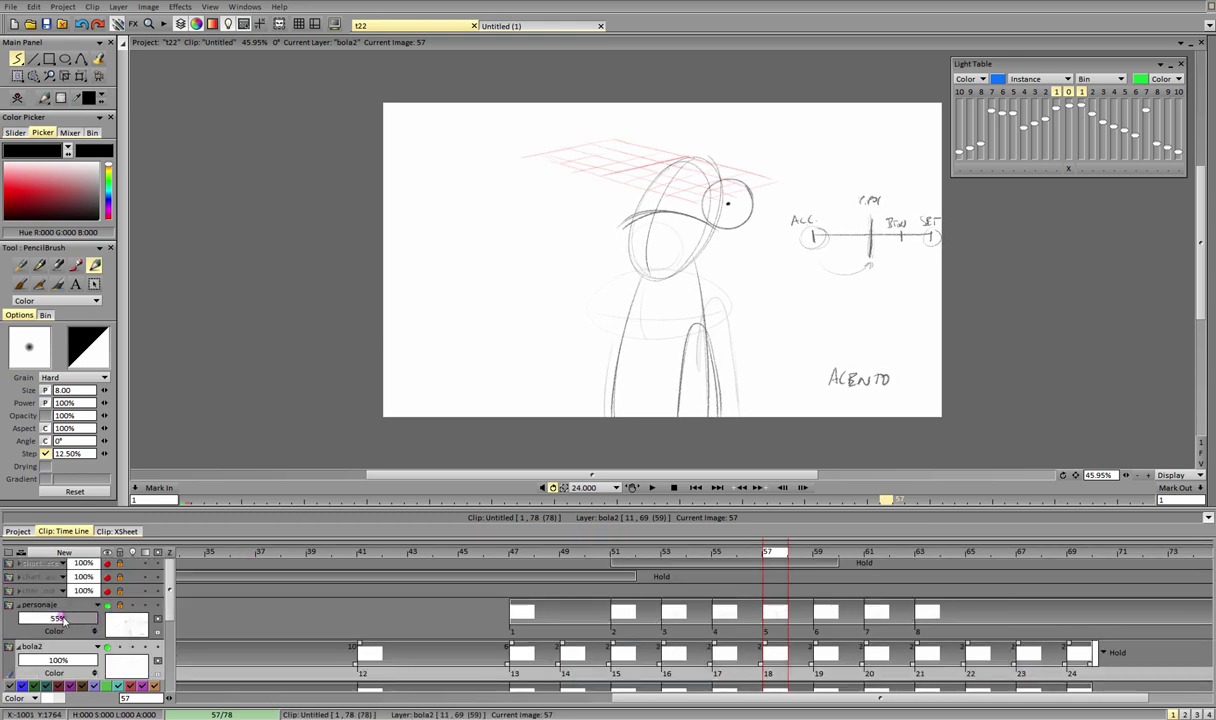
{"action": "scroll", "coordinate": [166, 630], "scroll_direction": "down", "scroll_amount": 5}
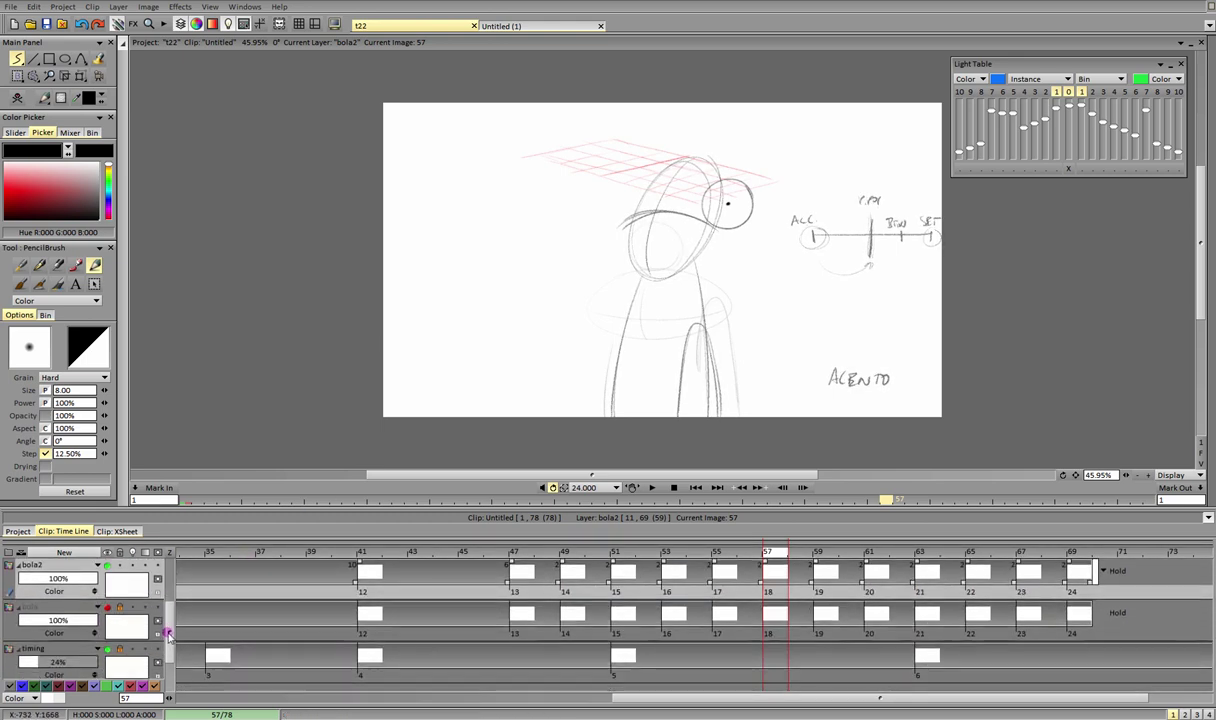
{"action": "left_click", "coordinate": [106, 608]}
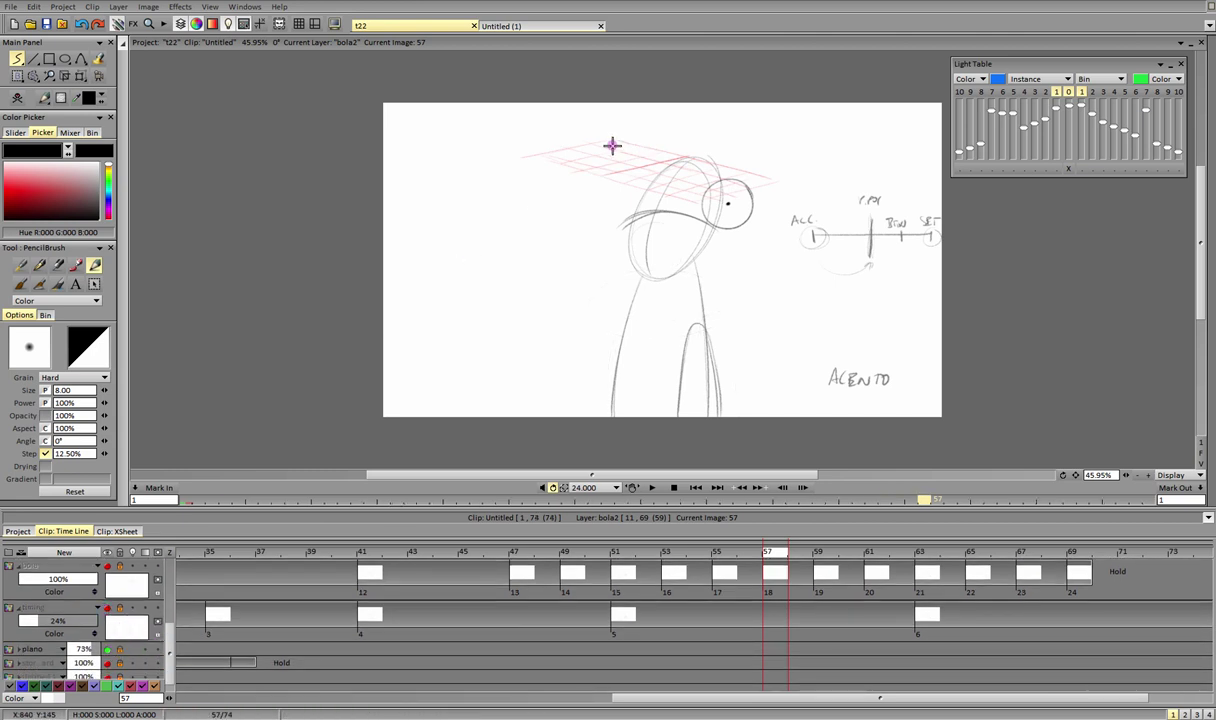
{"action": "left_click", "coordinate": [107, 649]}
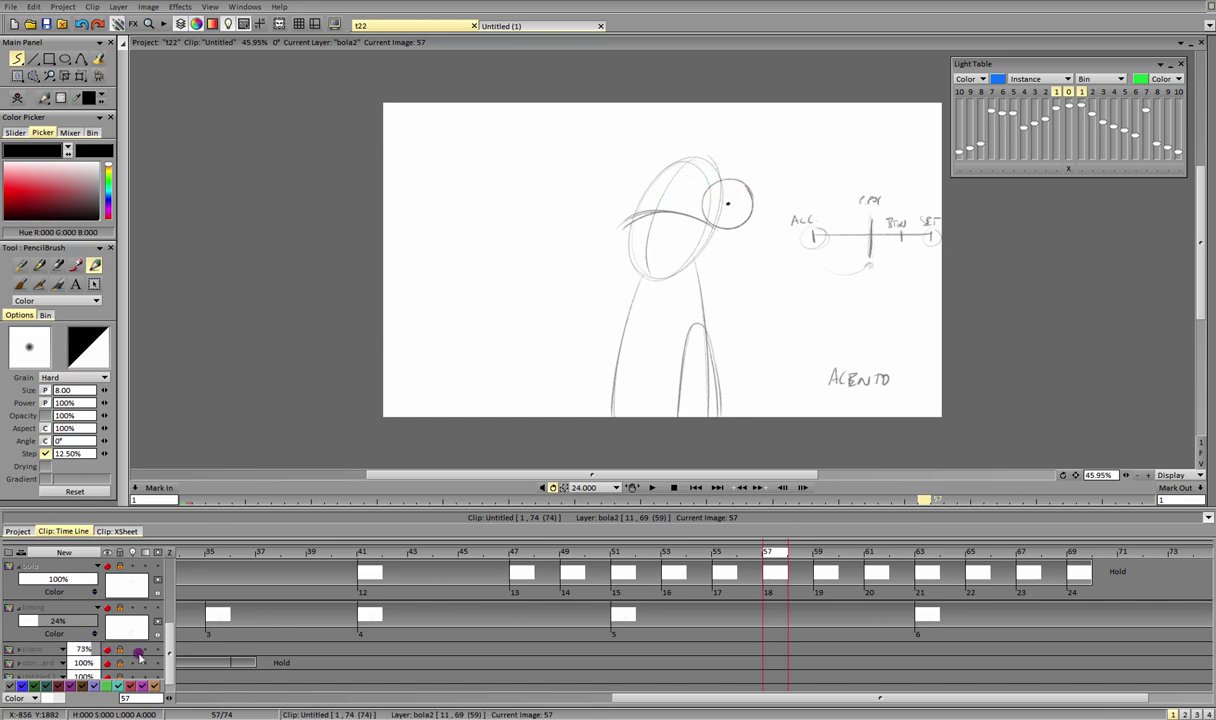
Step: Show the chart bola desaparece layer and expand it in the timeline
{"action": "scroll", "coordinate": [170, 630], "scroll_direction": "up", "scroll_amount": 1}
{"action": "left_click_drag", "start_coordinate": [170, 630], "coordinate": [172, 575]}
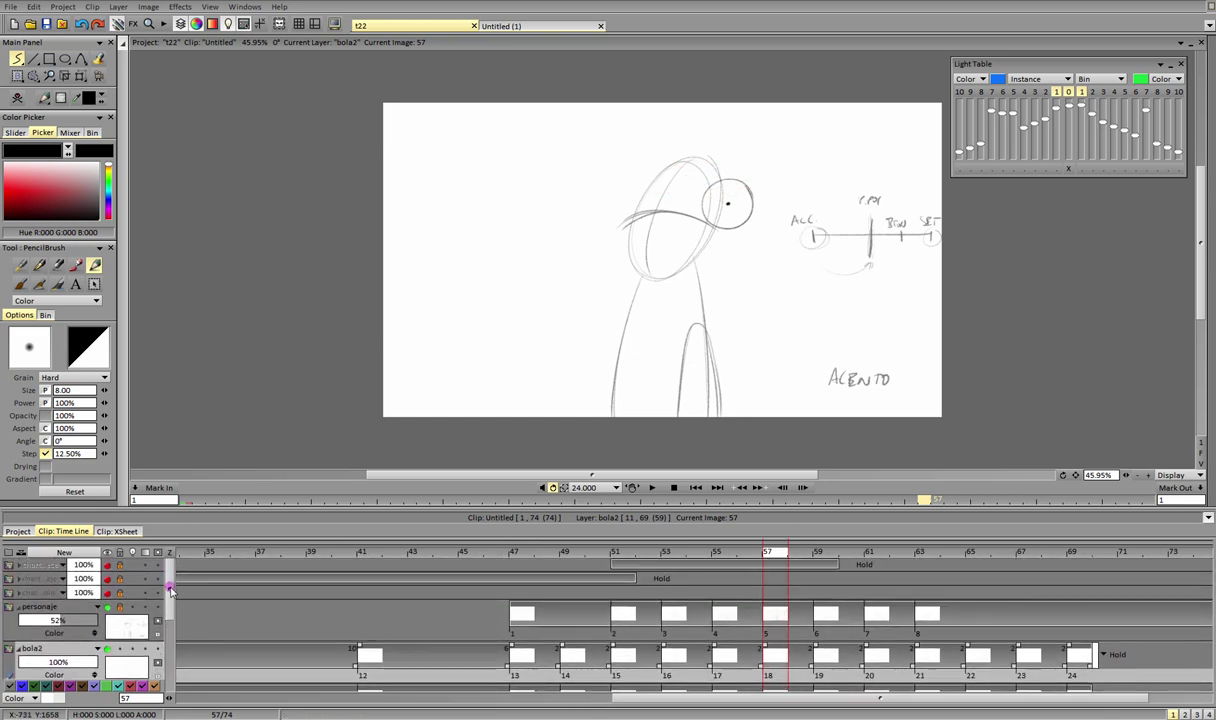
{"action": "left_click", "coordinate": [107, 566]}
{"action": "left_click", "coordinate": [19, 566]}
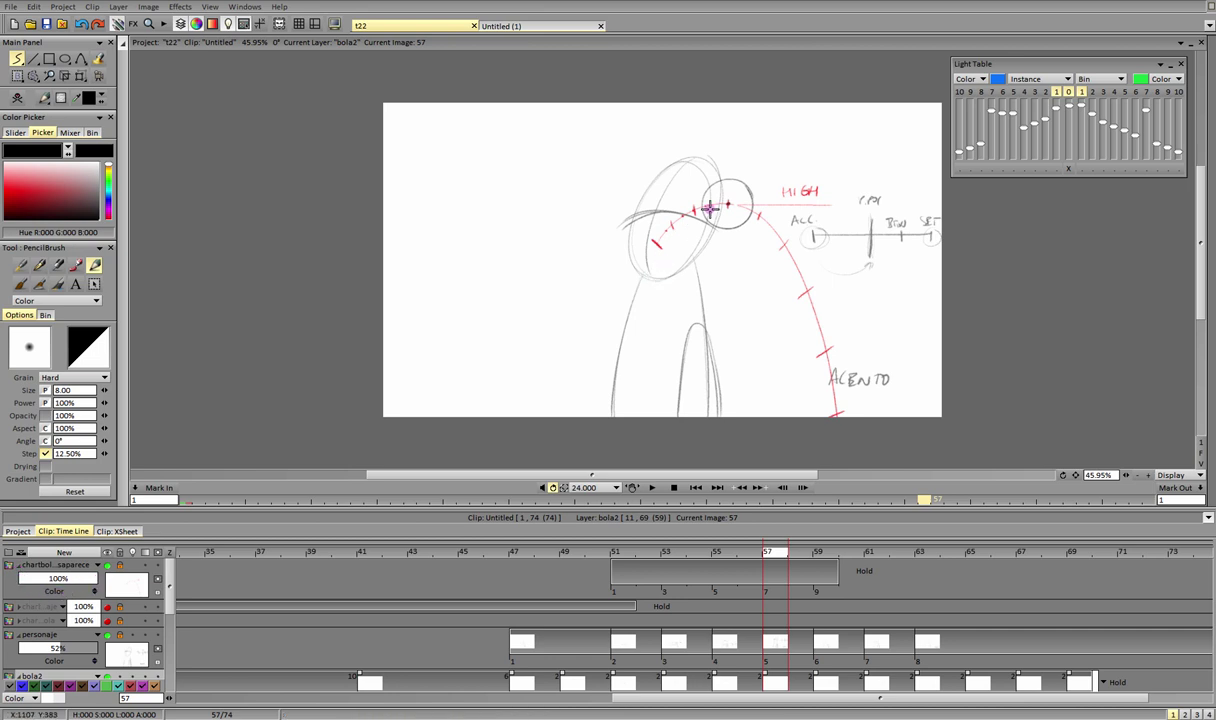
Step: Scrub frames 51 to 57, try hatching the overlap between ball and head on frame 57, and undo the hatching
{"action": "mouse_move", "coordinate": [613, 554]}
{"action": "left_mouse_down"}
{"action": "mouse_move", "coordinate": [697, 556]}
{"action": "mouse_move", "coordinate": [741, 520]}
{"action": "mouse_move", "coordinate": [766, 518]}
{"action": "mouse_move", "coordinate": [768, 531]}
{"action": "left_mouse_up"}
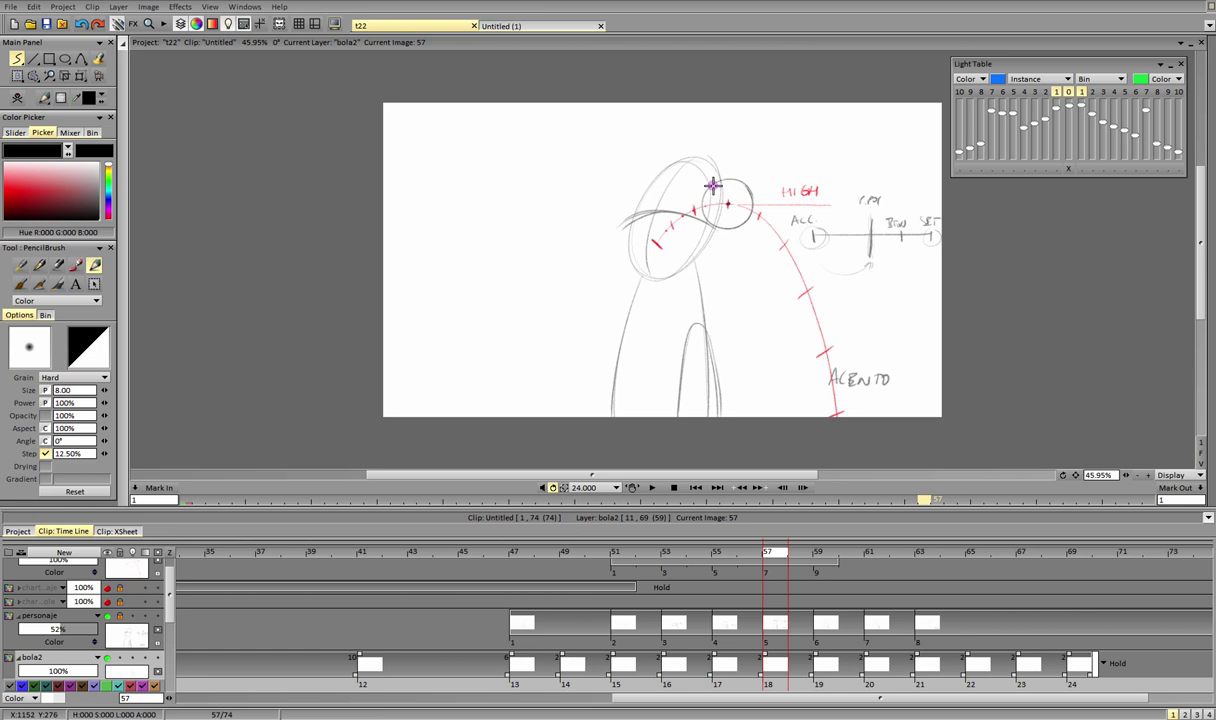
{"action": "left_click_drag", "start_coordinate": [712, 185], "coordinate": [712, 216]}
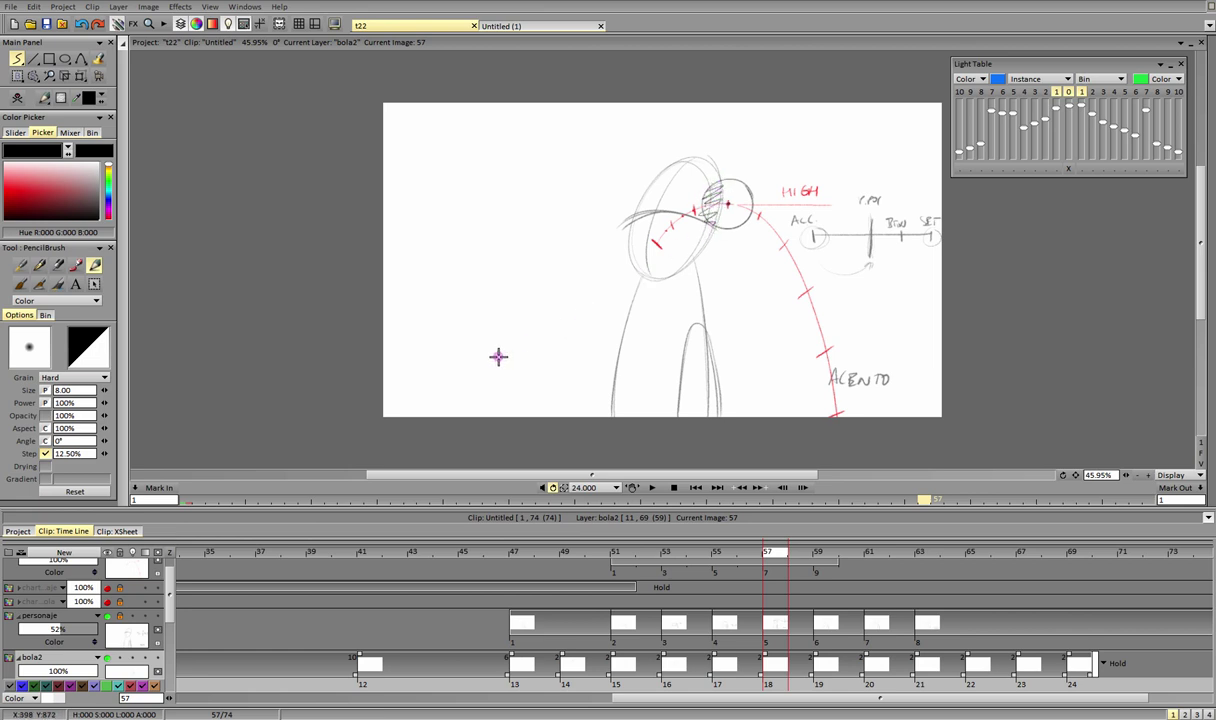
{"action": "key", "text": "ctrl+z"}
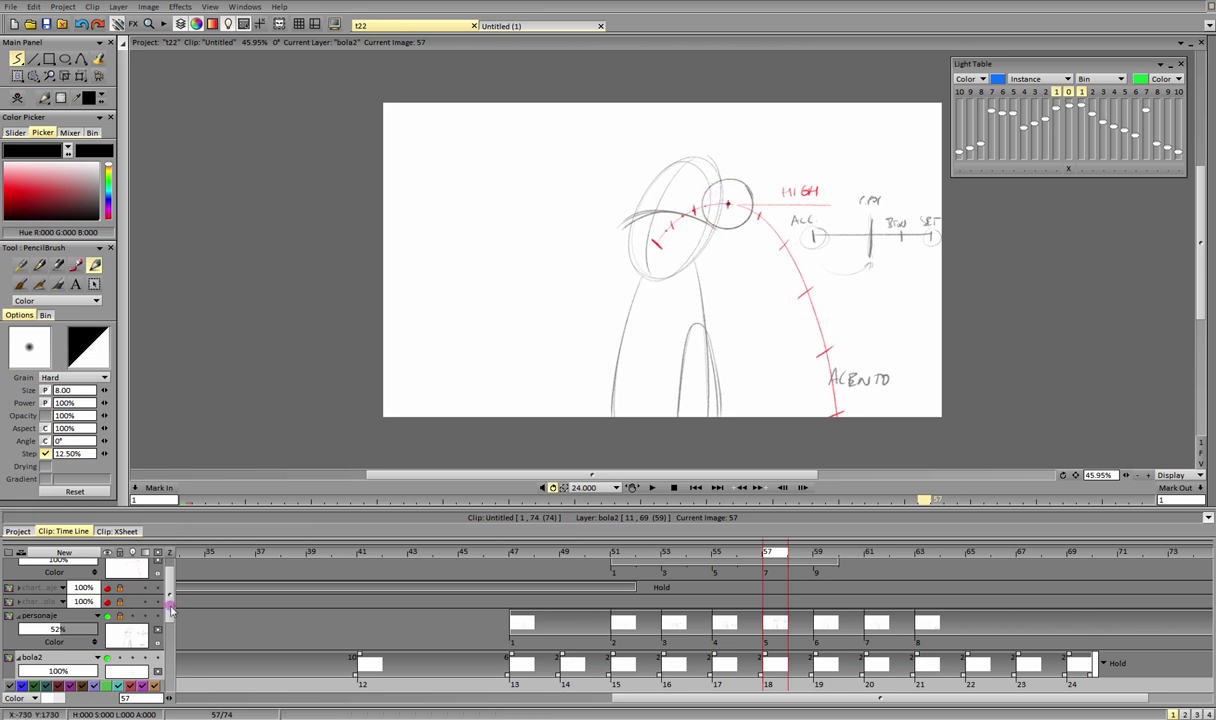
Step: Create a static image layer named chart bola rebote above the chart bola desaparece layer
{"action": "scroll", "coordinate": [162, 575], "scroll_direction": "up", "scroll_amount": 1}
{"action": "left_click", "coordinate": [101, 589]}
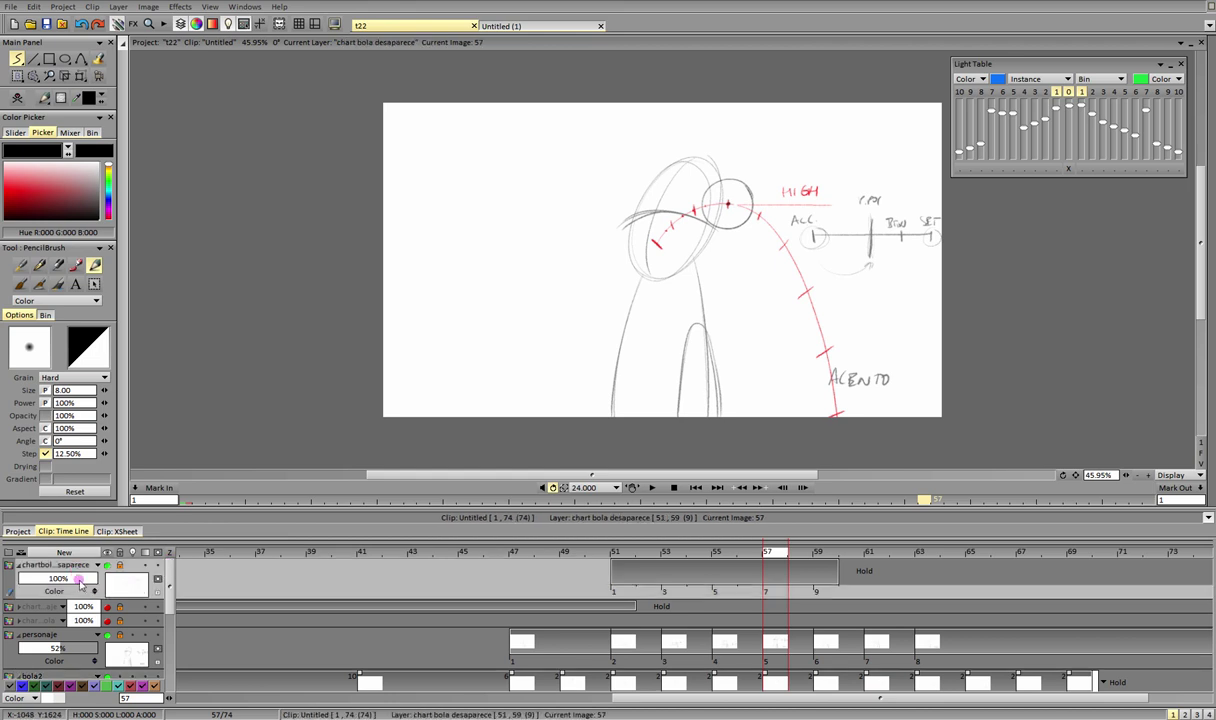
{"action": "left_click", "coordinate": [89, 556]}
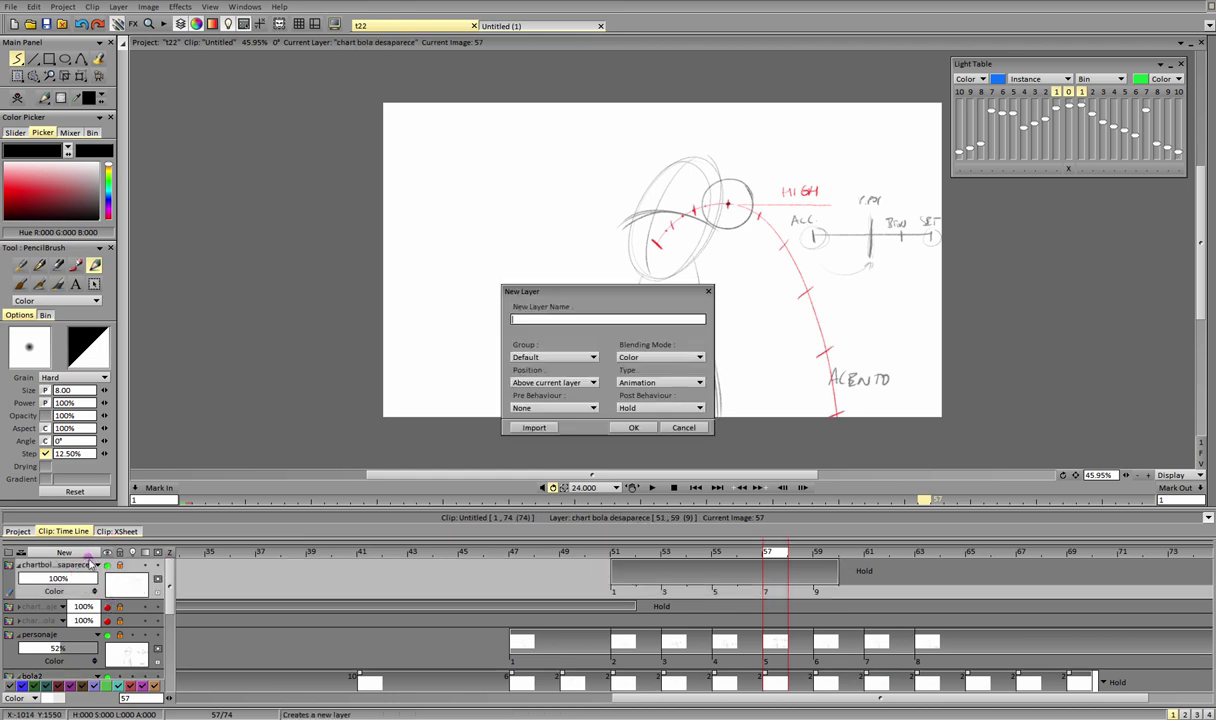
{"action": "left_click", "coordinate": [670, 385]}
{"action": "left_click", "coordinate": [657, 360]}
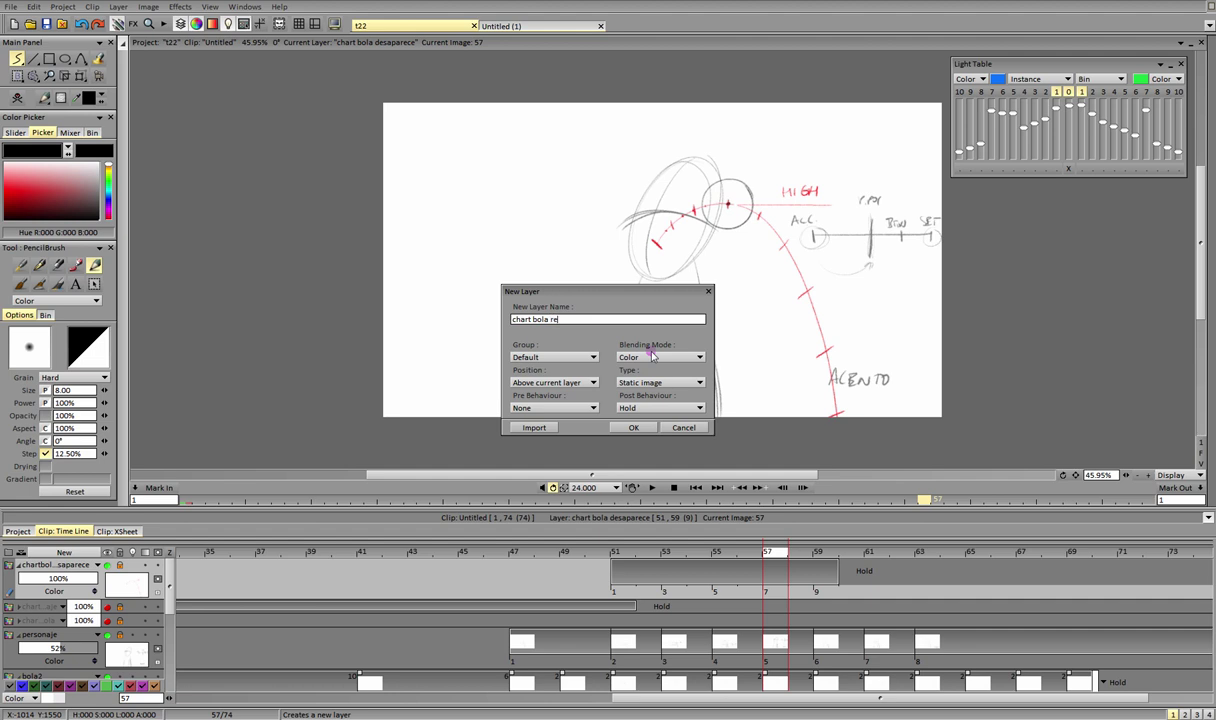
{"action": "left_click", "coordinate": [635, 425]}
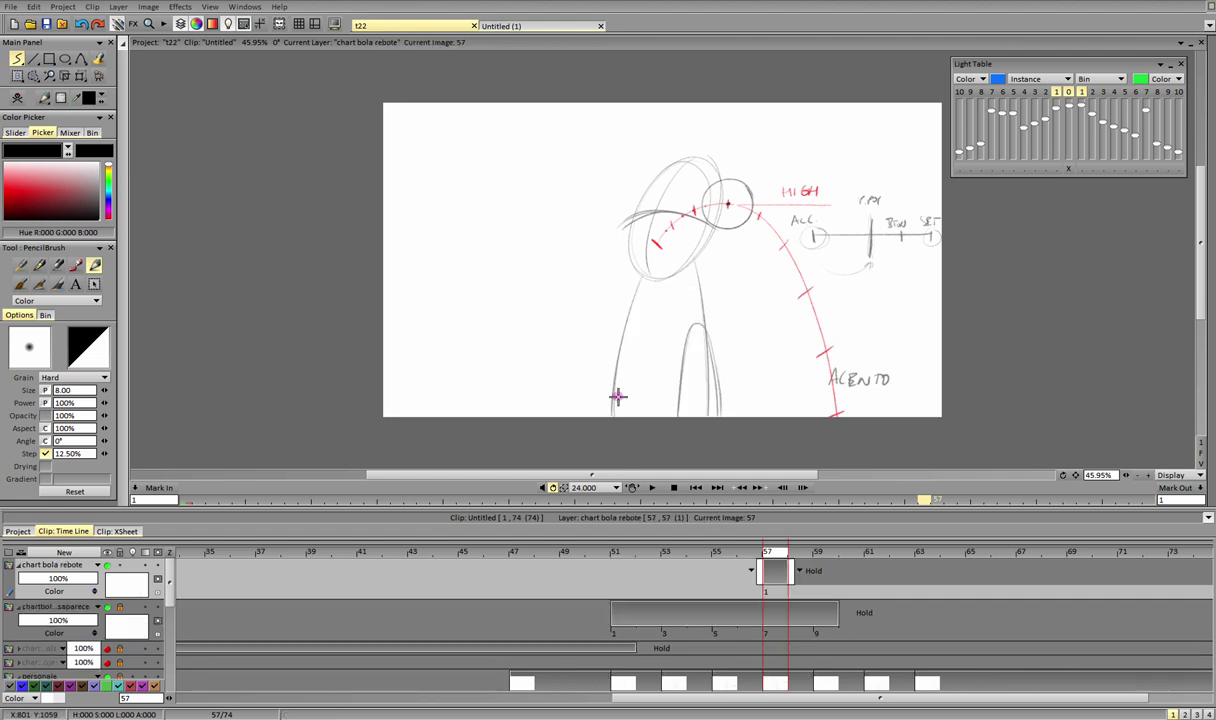
Step: Choose blue (R 11, G 155, B 235) and draw a bounce arc from the head, higher and wider than the red one, down to the canvas edge
{"action": "left_click", "coordinate": [13, 190]}
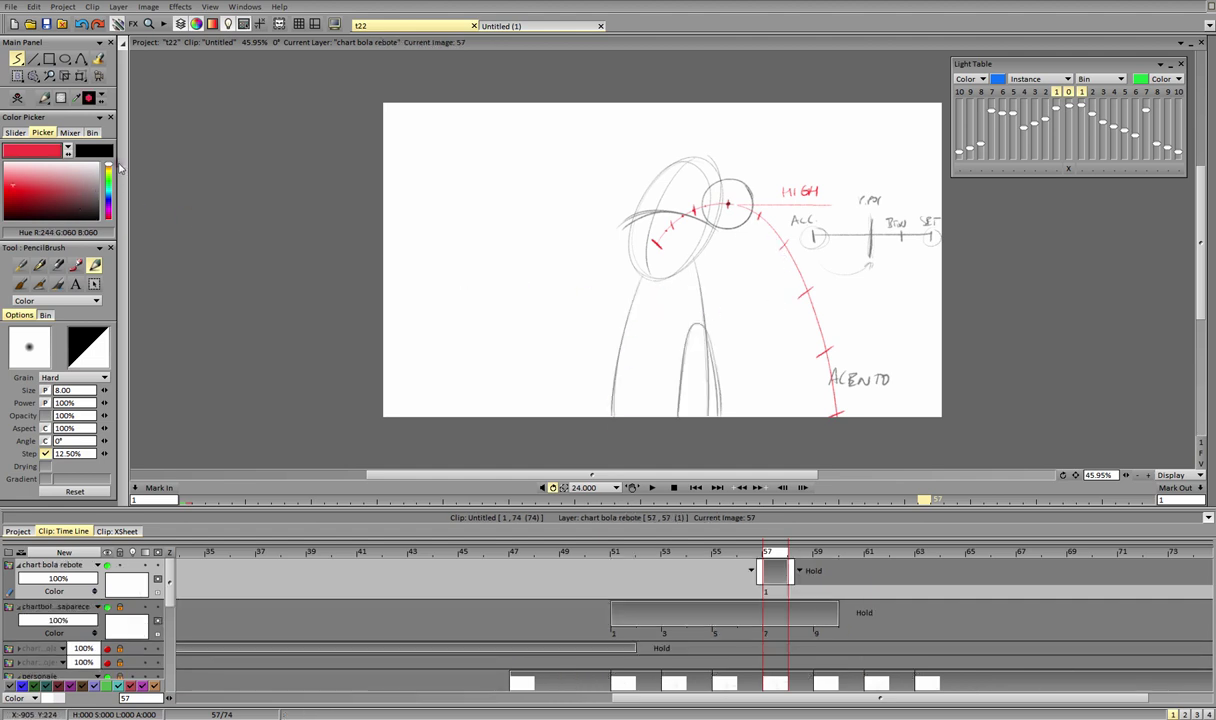
{"action": "left_click_drag", "start_coordinate": [108, 163], "coordinate": [108, 194]}
{"action": "left_click", "coordinate": [12, 190]}
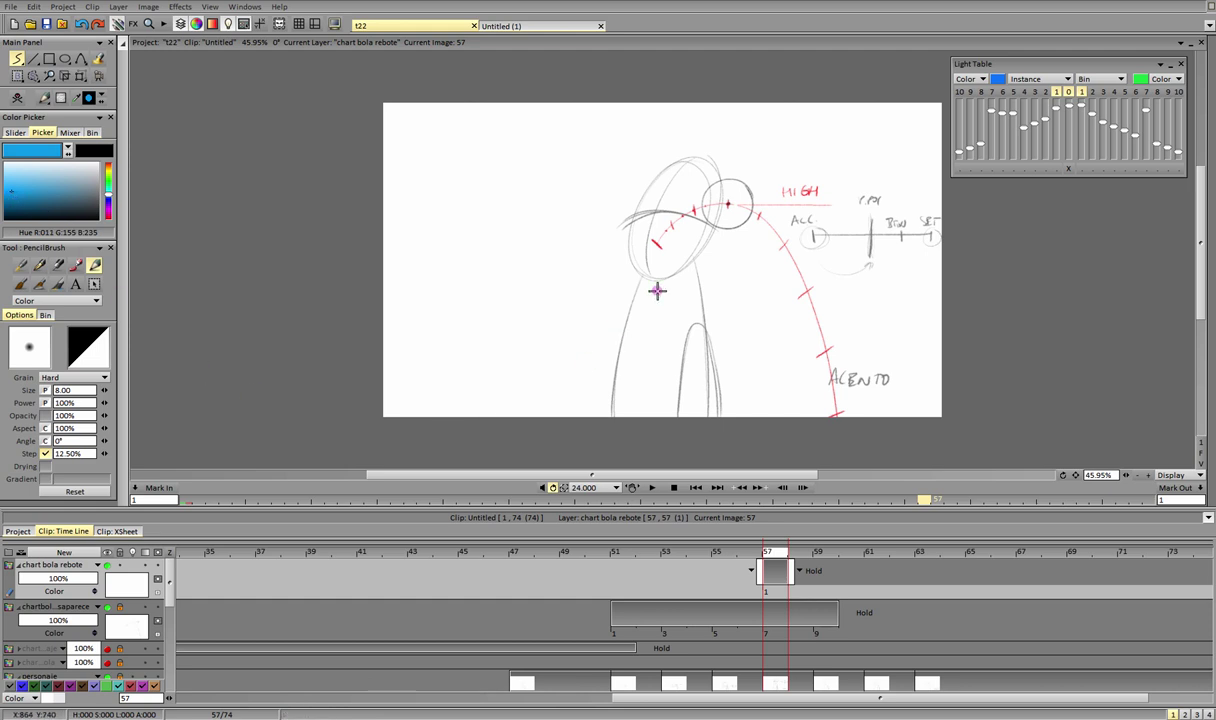
{"action": "left_click", "coordinate": [740, 487]}
{"action": "mouse_move", "coordinate": [655, 243]}
{"action": "left_mouse_down"}
{"action": "mouse_move", "coordinate": [705, 186]}
{"action": "mouse_move", "coordinate": [804, 173]}
{"action": "mouse_move", "coordinate": [872, 277]}
{"action": "mouse_move", "coordinate": [897, 415]}
{"action": "left_mouse_up"}
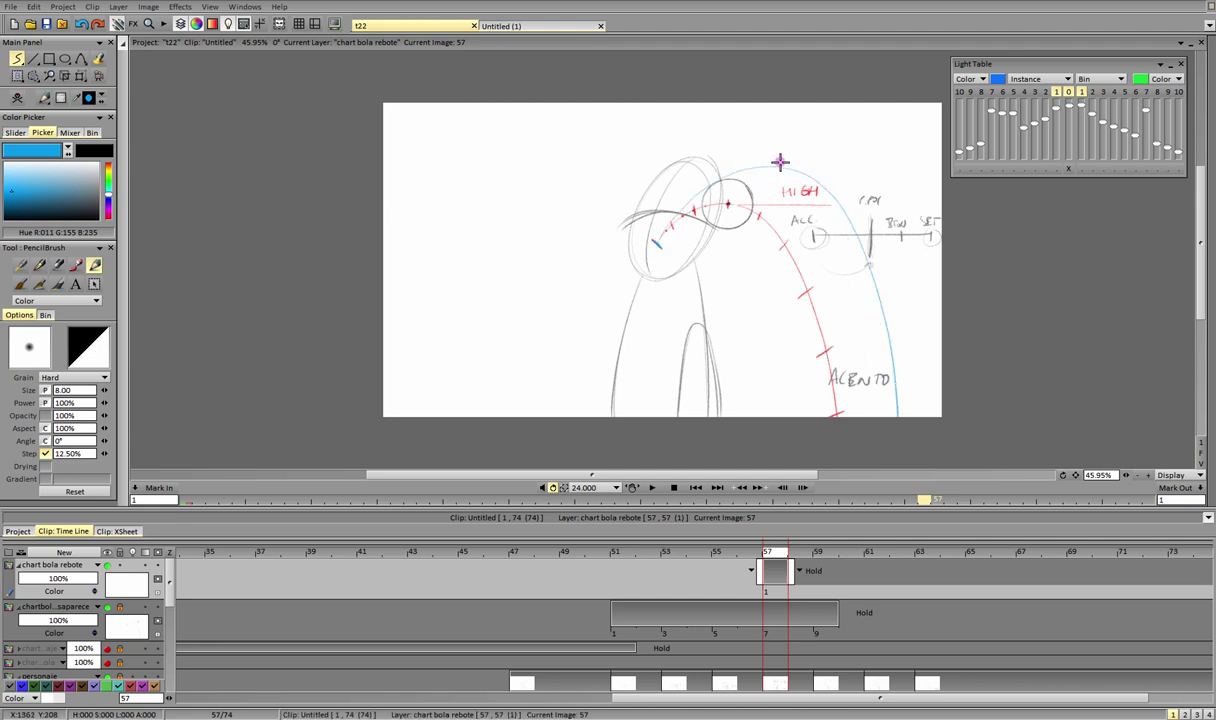
Step: Mark the blue arc's peak with a horizontal HIGH line and add spacing ticks along both sides of the arc
{"action": "left_click_drag", "start_coordinate": [780, 168], "coordinate": [900, 168]}
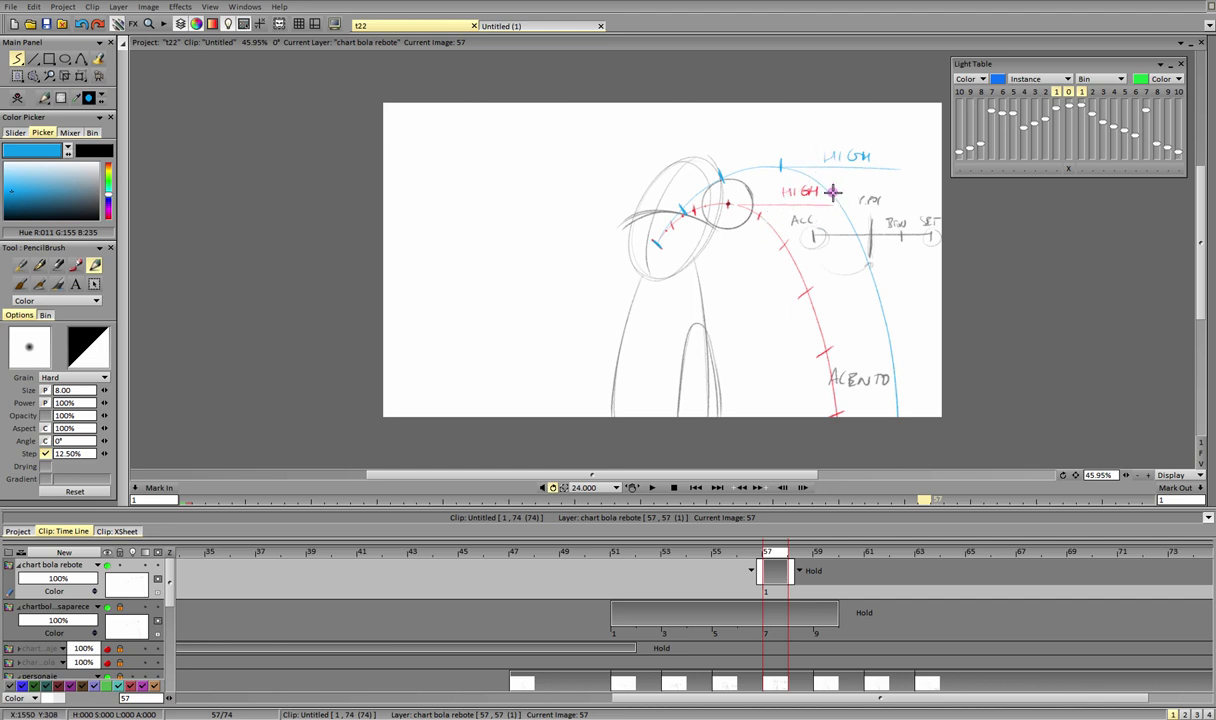
{"action": "left_click_drag", "start_coordinate": [839, 217], "coordinate": [853, 207]}
{"action": "left_click_drag", "start_coordinate": [858, 271], "coordinate": [877, 261]}
{"action": "left_click_drag", "start_coordinate": [886, 406], "coordinate": [909, 401]}
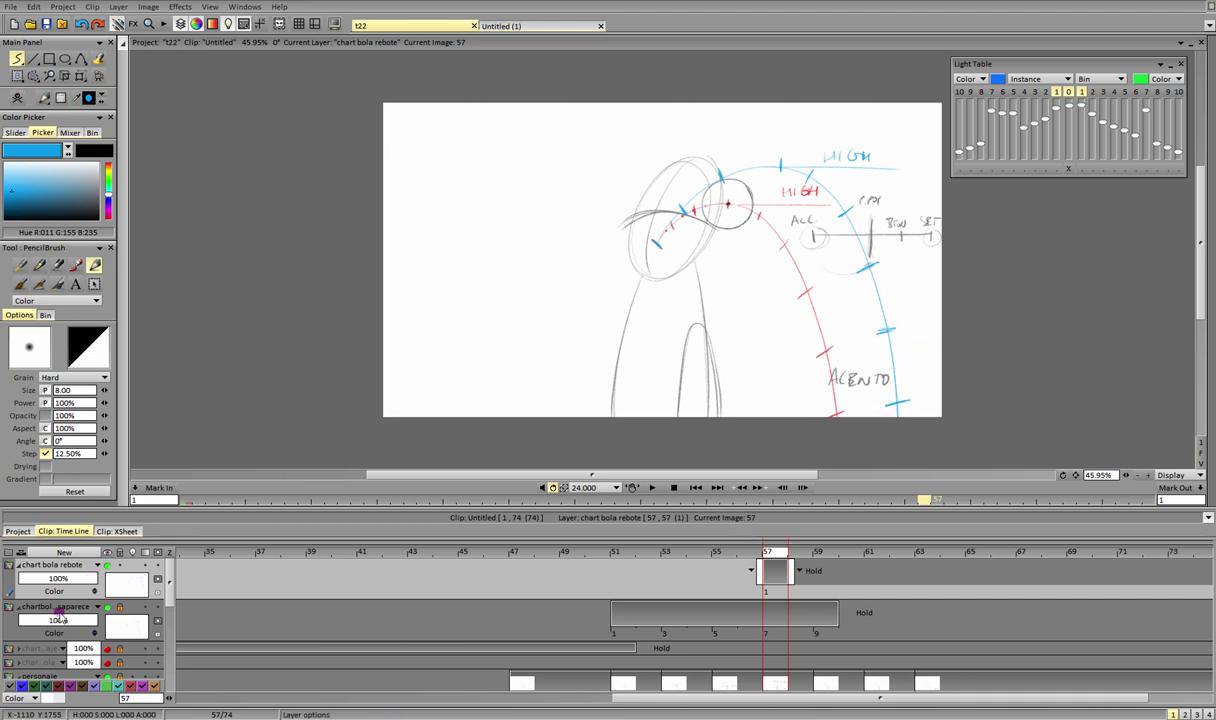
Step: Delete the chart bola desaparece layer and move the chart bola rebote image to start at frame 47
{"action": "left_click", "coordinate": [68, 607]}
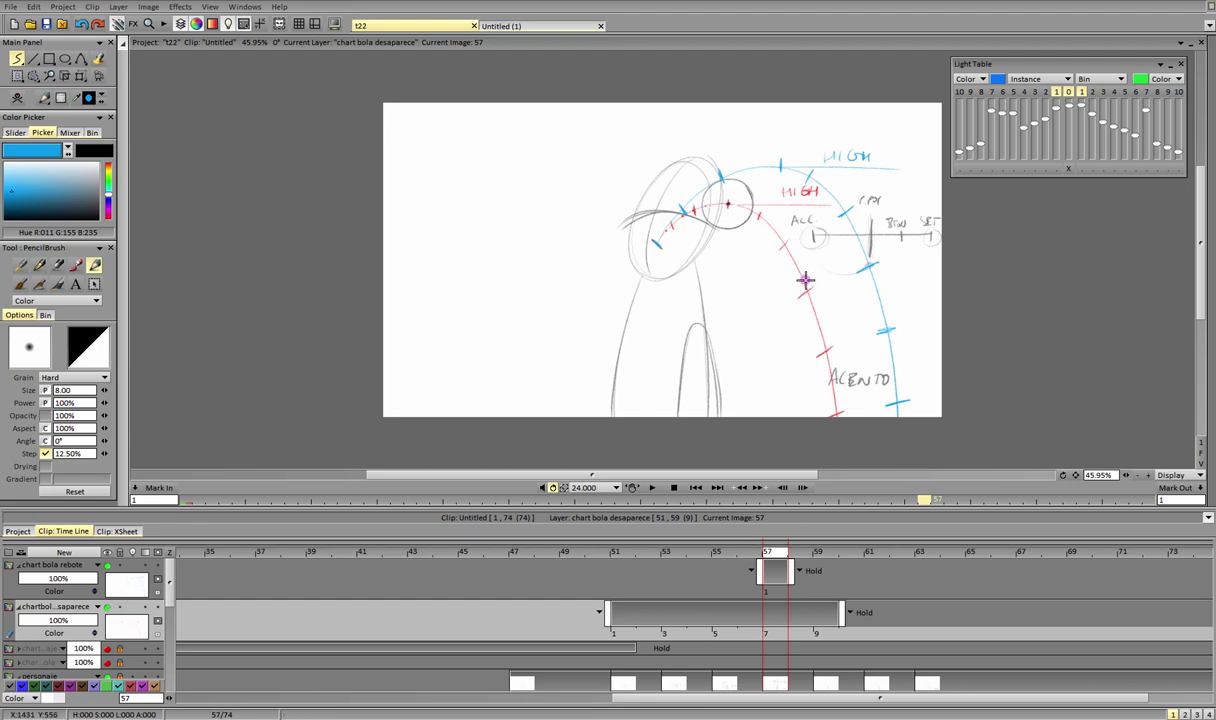
{"action": "right_click", "coordinate": [80, 578]}
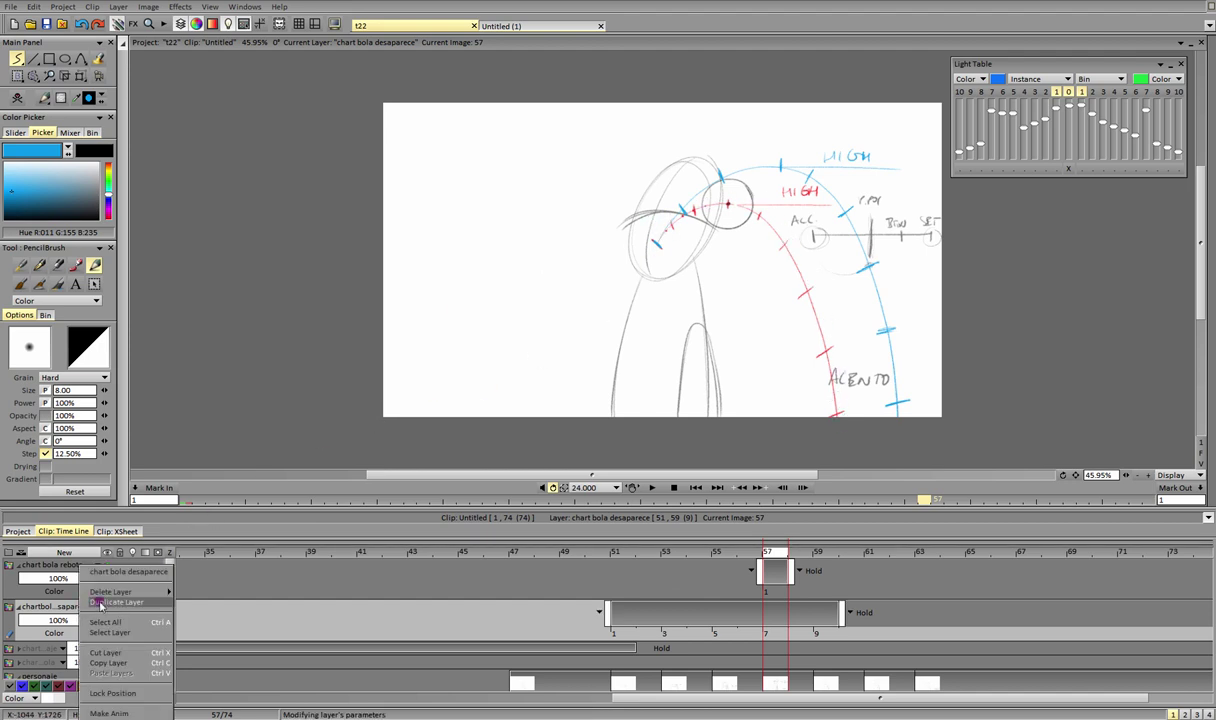
{"action": "mouse_move", "coordinate": [143, 592]}
{"action": "left_click", "coordinate": [199, 592]}
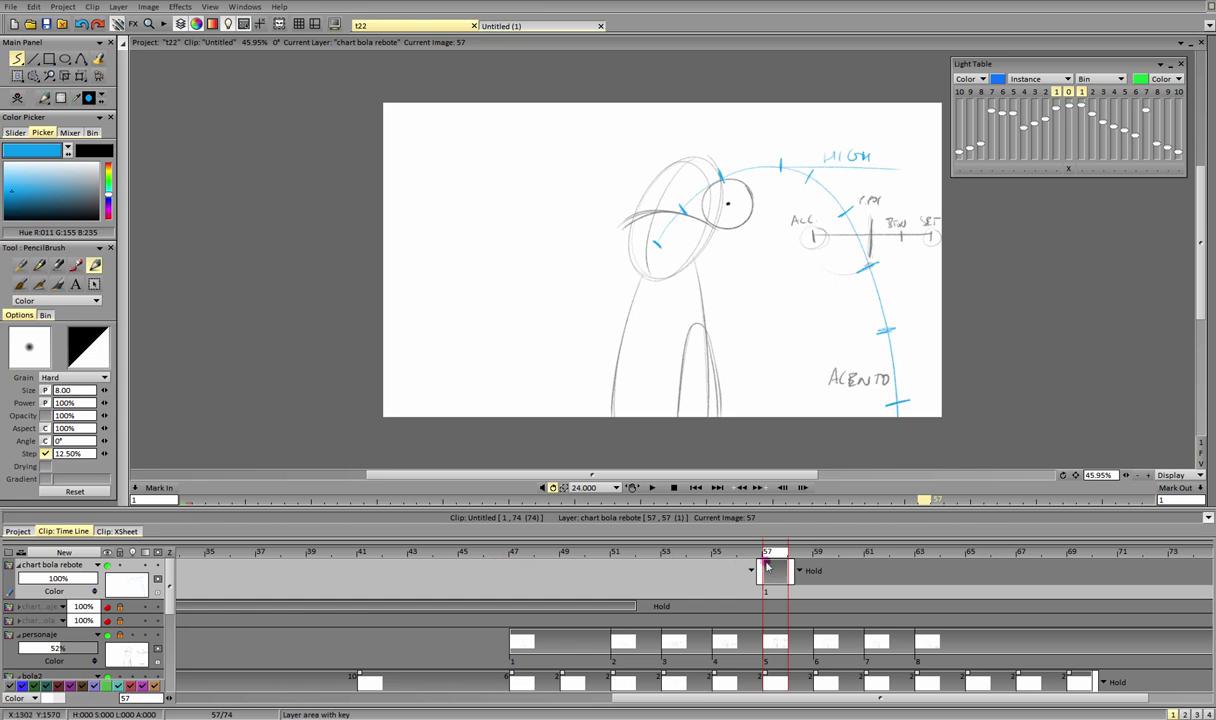
{"action": "left_click_drag", "start_coordinate": [770, 571], "coordinate": [515, 575]}
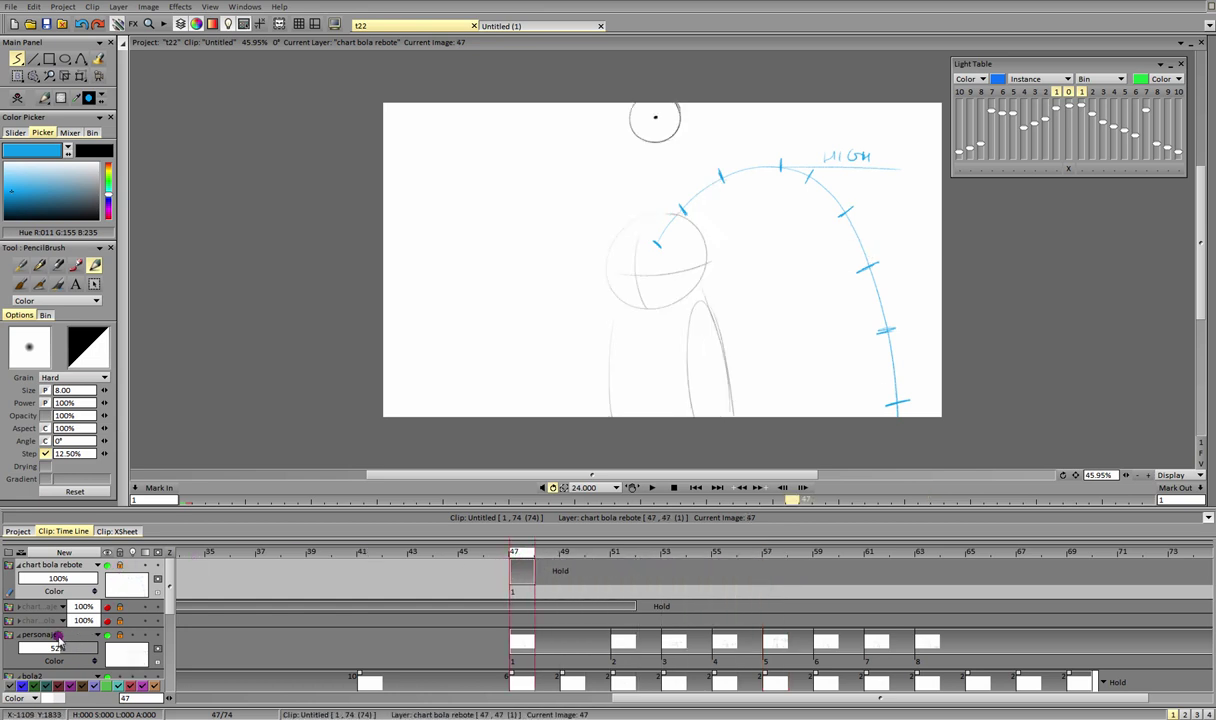
Step: On the bola2 layer, transform the frame 53 ball so it is centred on the blue arc's second tick
{"action": "left_click", "coordinate": [262, 681]}
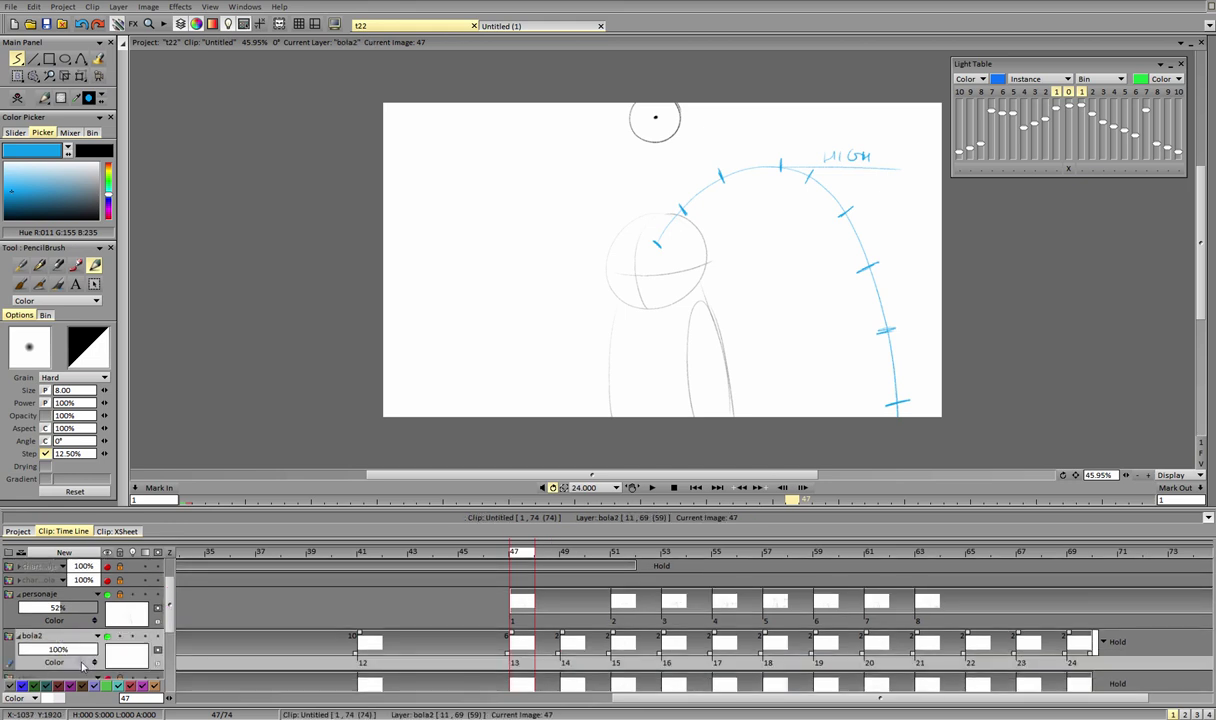
{"action": "left_click_drag", "start_coordinate": [515, 563], "coordinate": [684, 562]}
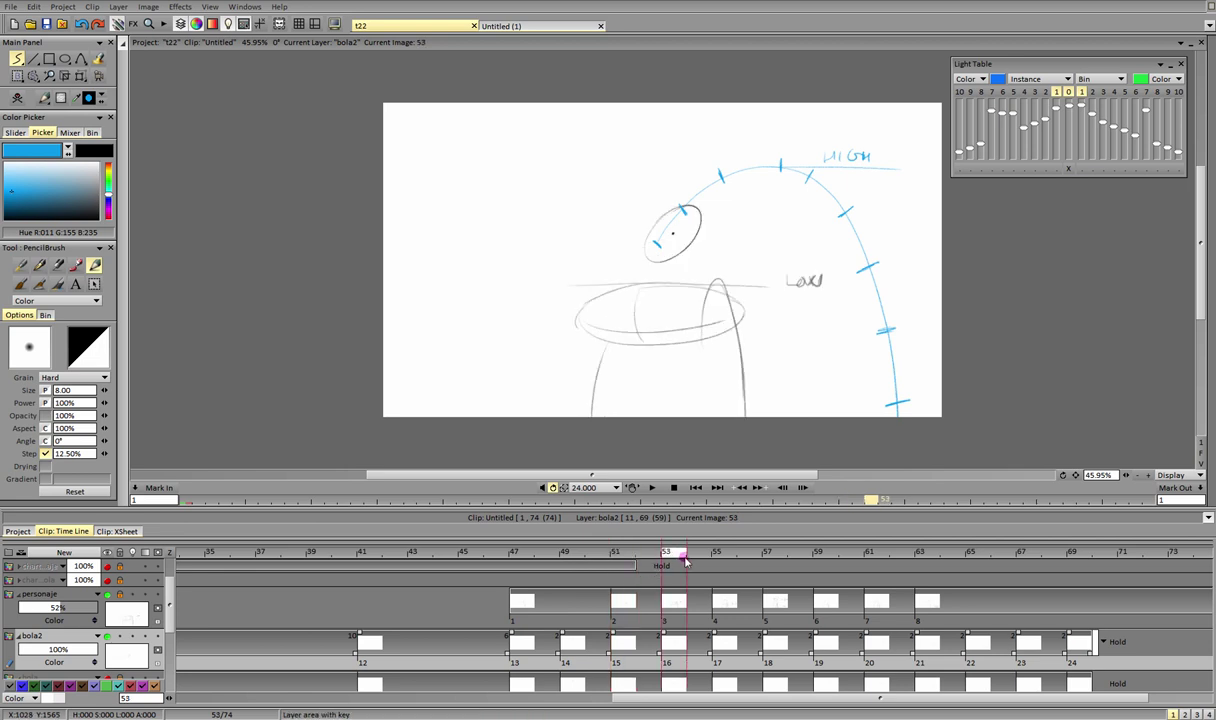
{"action": "left_click", "coordinate": [81, 76]}
{"action": "left_click_drag", "start_coordinate": [688, 243], "coordinate": [696, 222]}
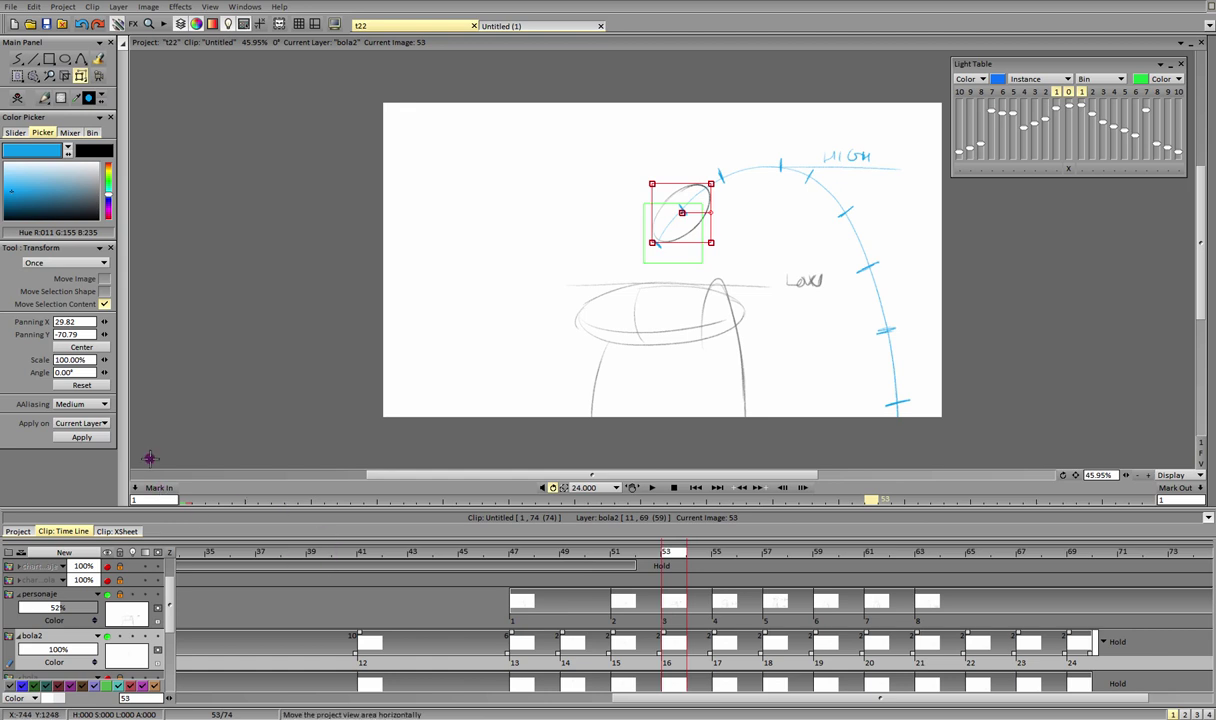
{"action": "key", "text": "Return"}
Step: Move the bola2 ball onto the third tick at frame 55 and onto the arc's peak tick at frame 57
{"action": "left_click", "coordinate": [724, 553]}
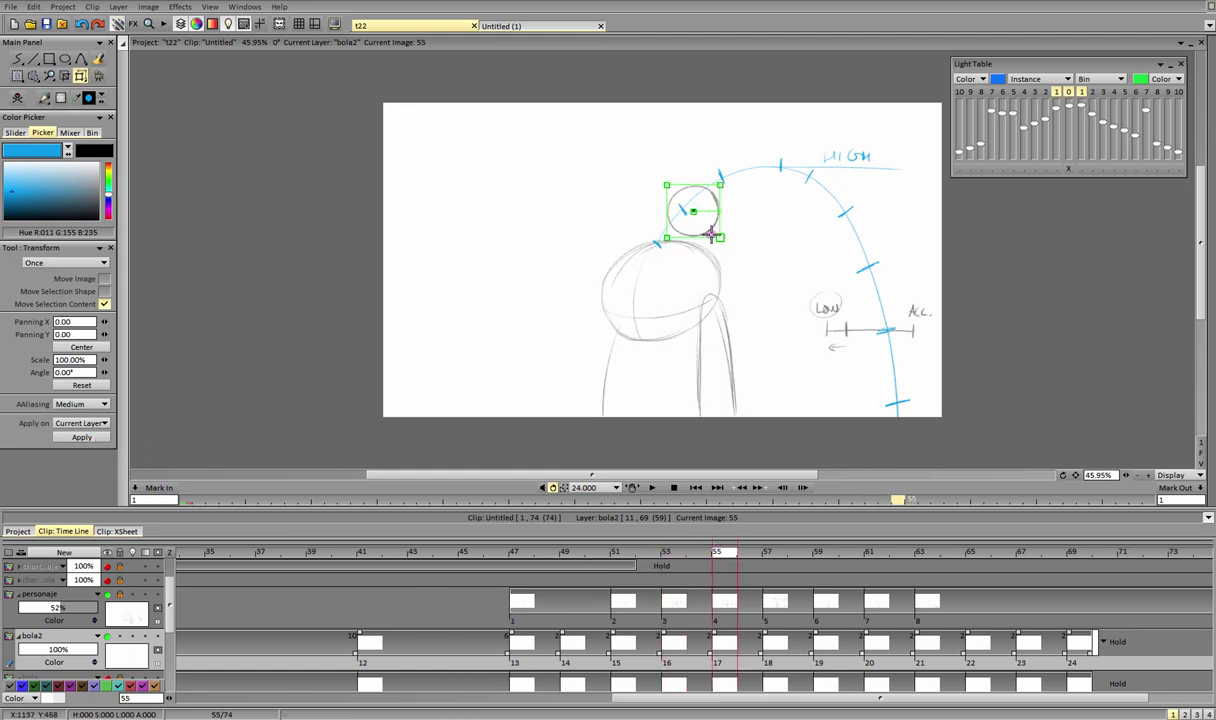
{"action": "left_click_drag", "start_coordinate": [703, 224], "coordinate": [734, 192]}
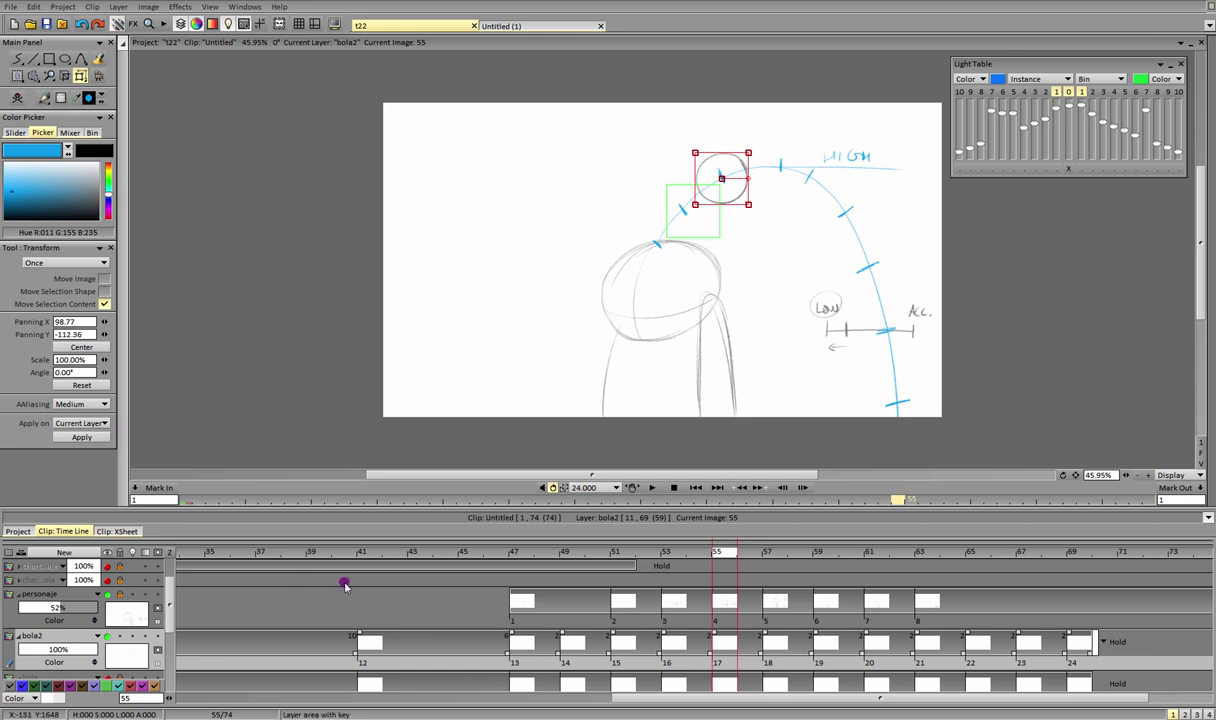
{"action": "key", "text": "Return"}
{"action": "left_click", "coordinate": [770, 566]}
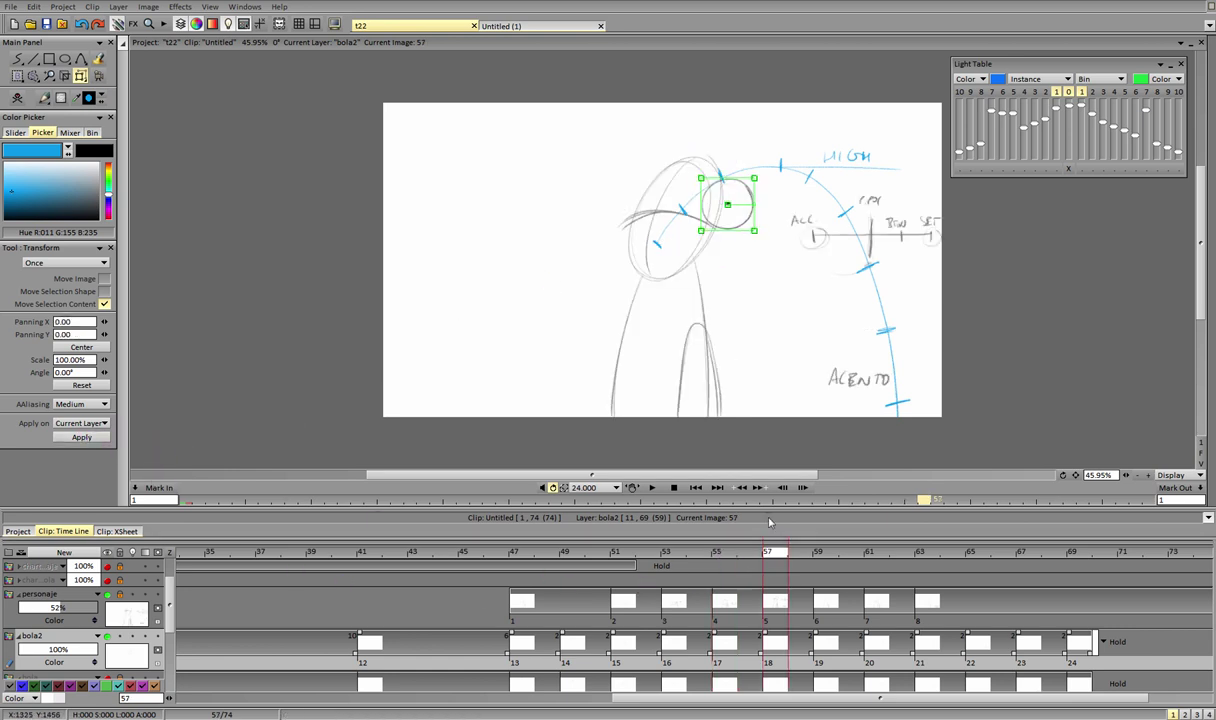
{"action": "left_click_drag", "start_coordinate": [727, 204], "coordinate": [790, 180]}
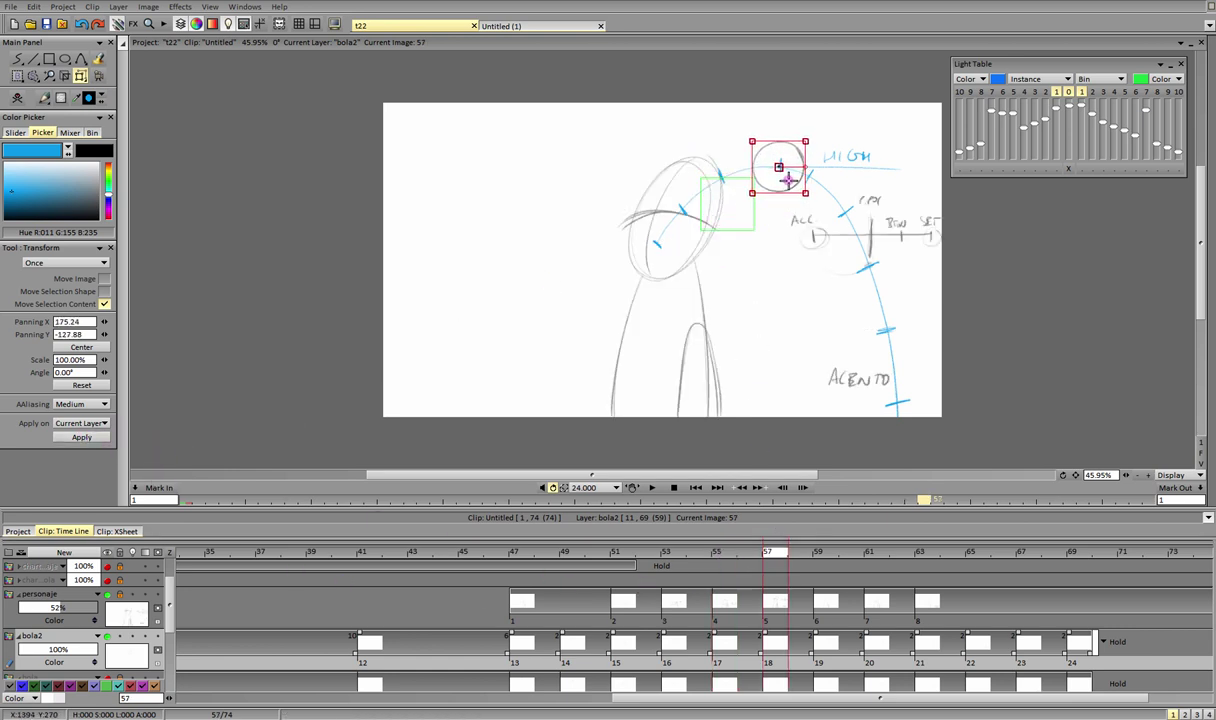
{"action": "left_click", "coordinate": [81, 437]}
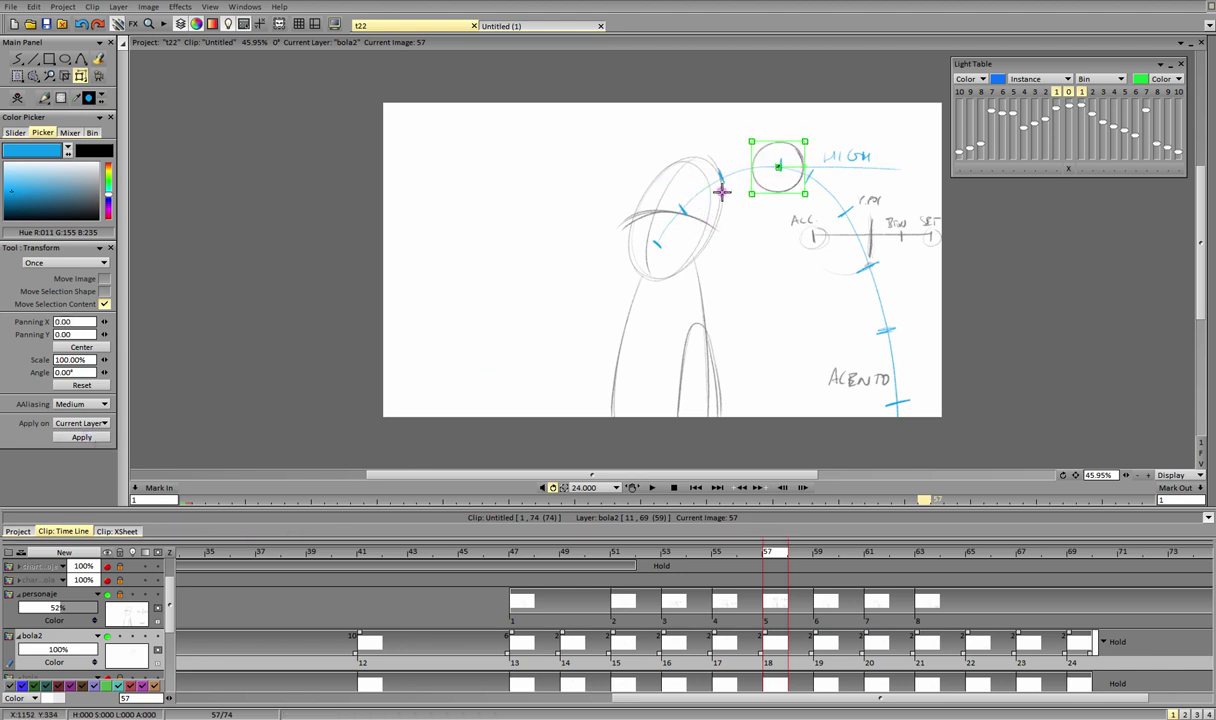
Step: Move the bola2 ball onto the first tick past the peak at frame 59 and the second at frame 61
{"action": "left_click", "coordinate": [820, 558]}
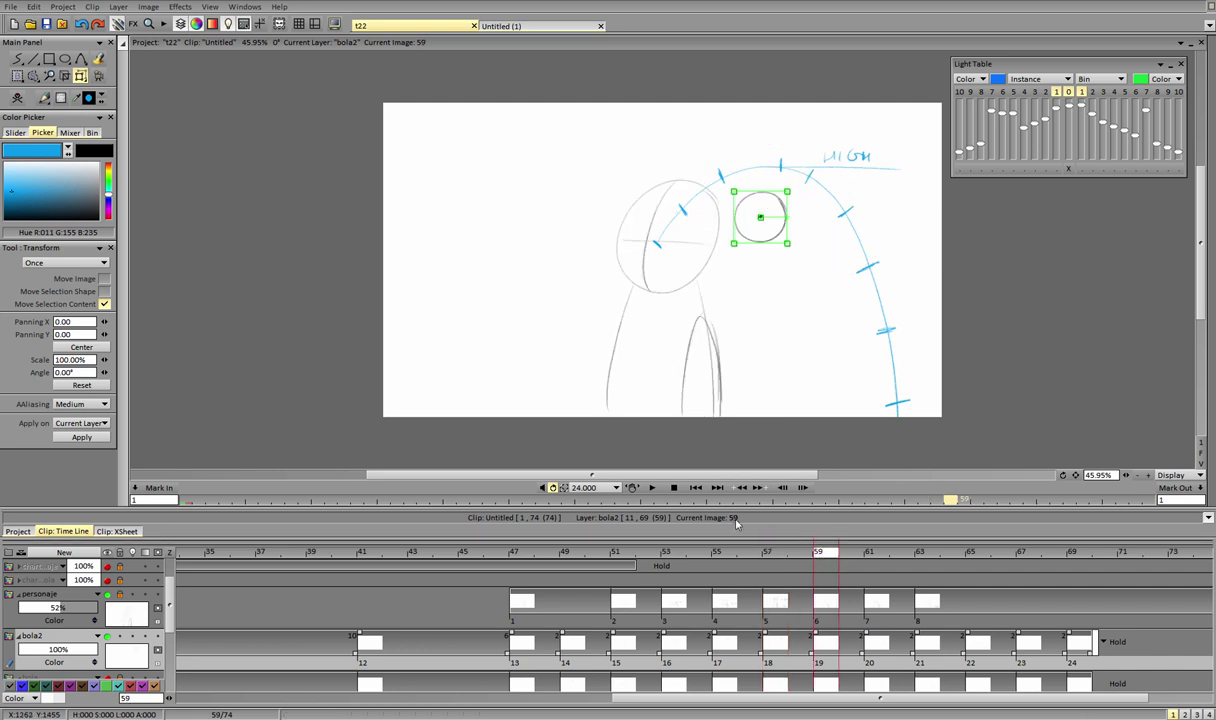
{"action": "left_click_drag", "start_coordinate": [729, 212], "coordinate": [778, 173]}
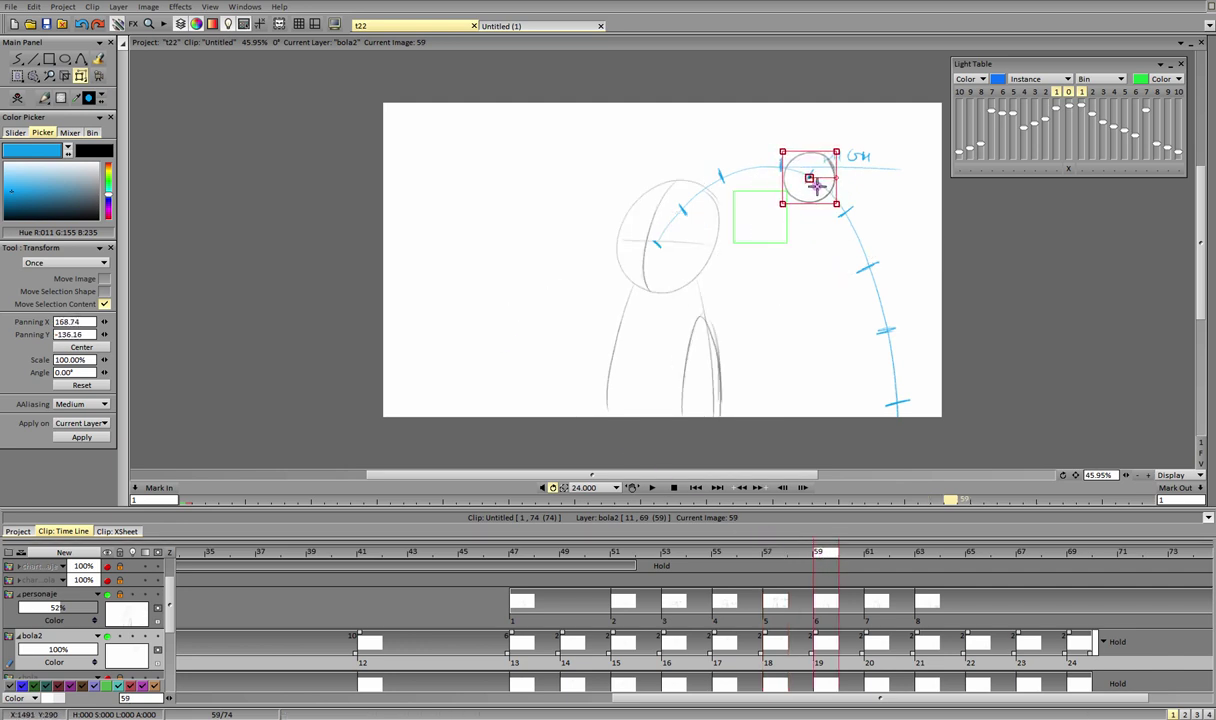
{"action": "left_click", "coordinate": [105, 437]}
{"action": "left_click", "coordinate": [874, 552]}
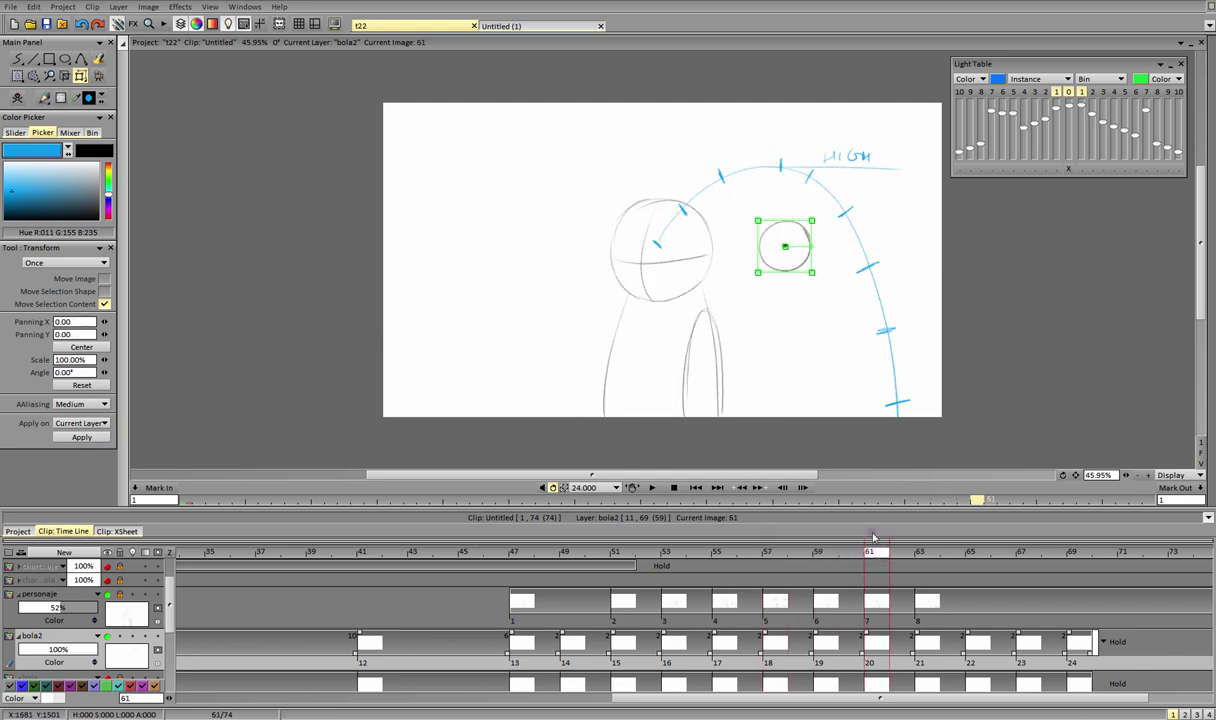
{"action": "left_click_drag", "start_coordinate": [793, 266], "coordinate": [852, 232]}
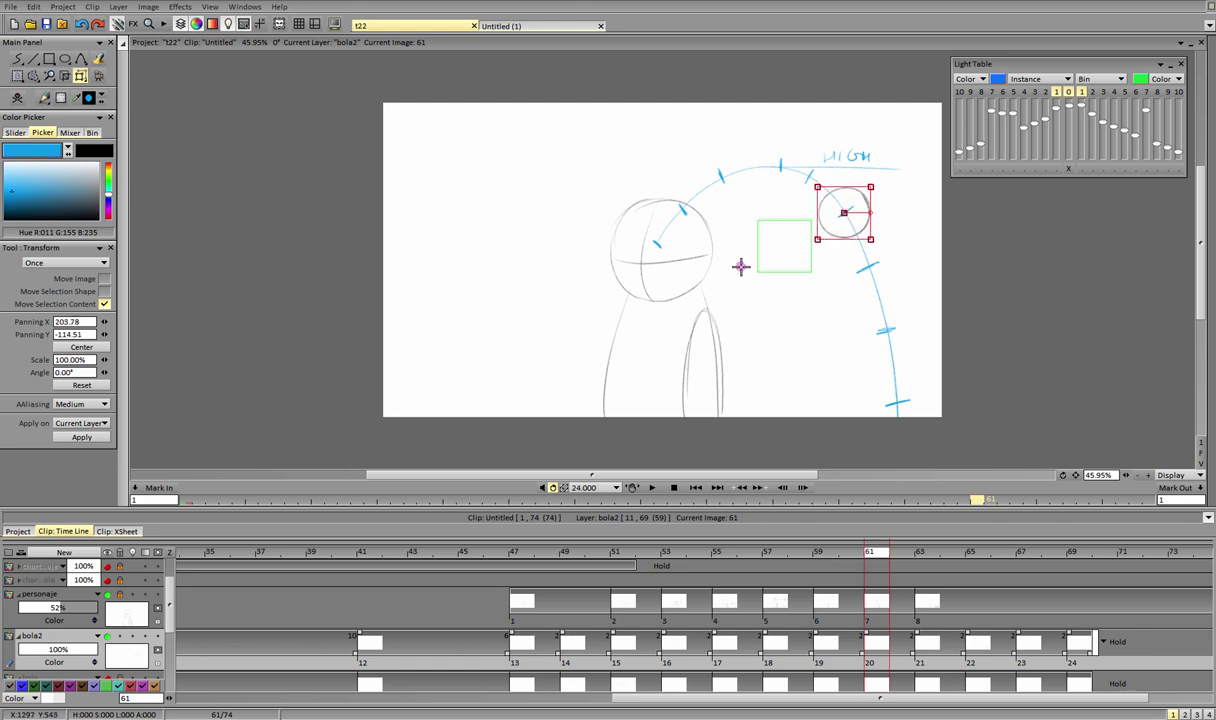
{"action": "left_click", "coordinate": [82, 437]}
Step: Move the bola2 ball onto the third tick past the peak at frame 63 and the fourth at frame 65
{"action": "left_click", "coordinate": [920, 552]}
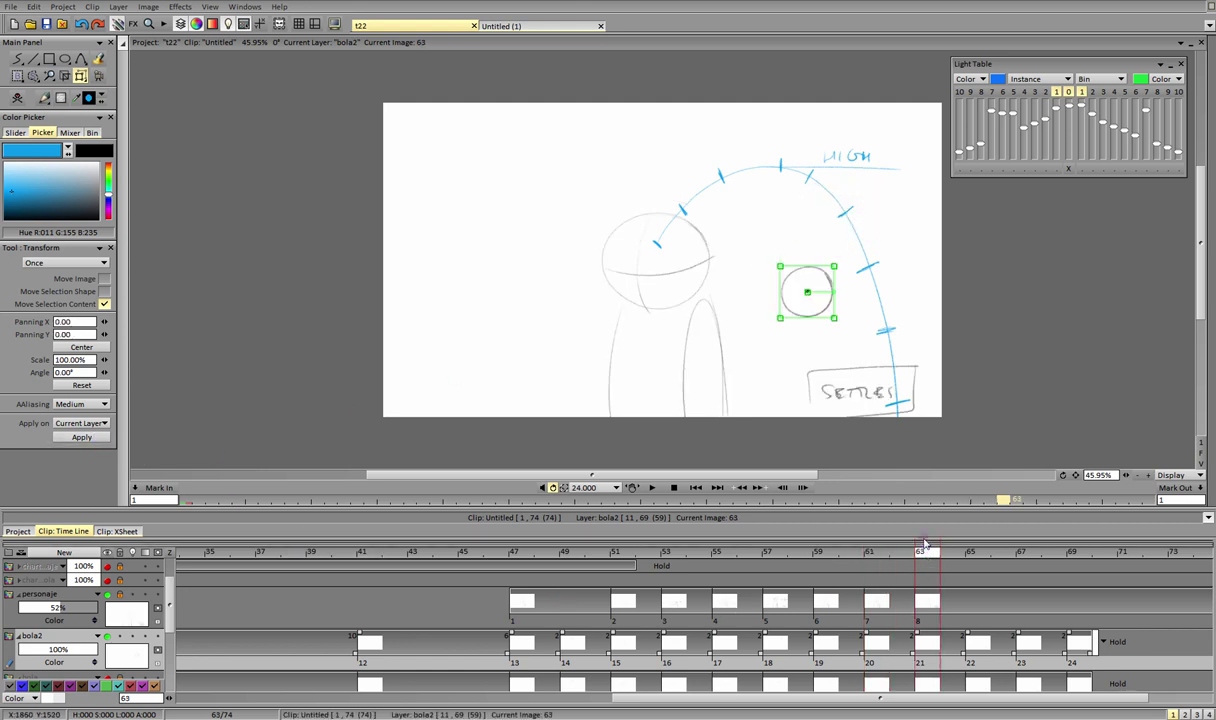
{"action": "left_click_drag", "start_coordinate": [815, 309], "coordinate": [877, 285]}
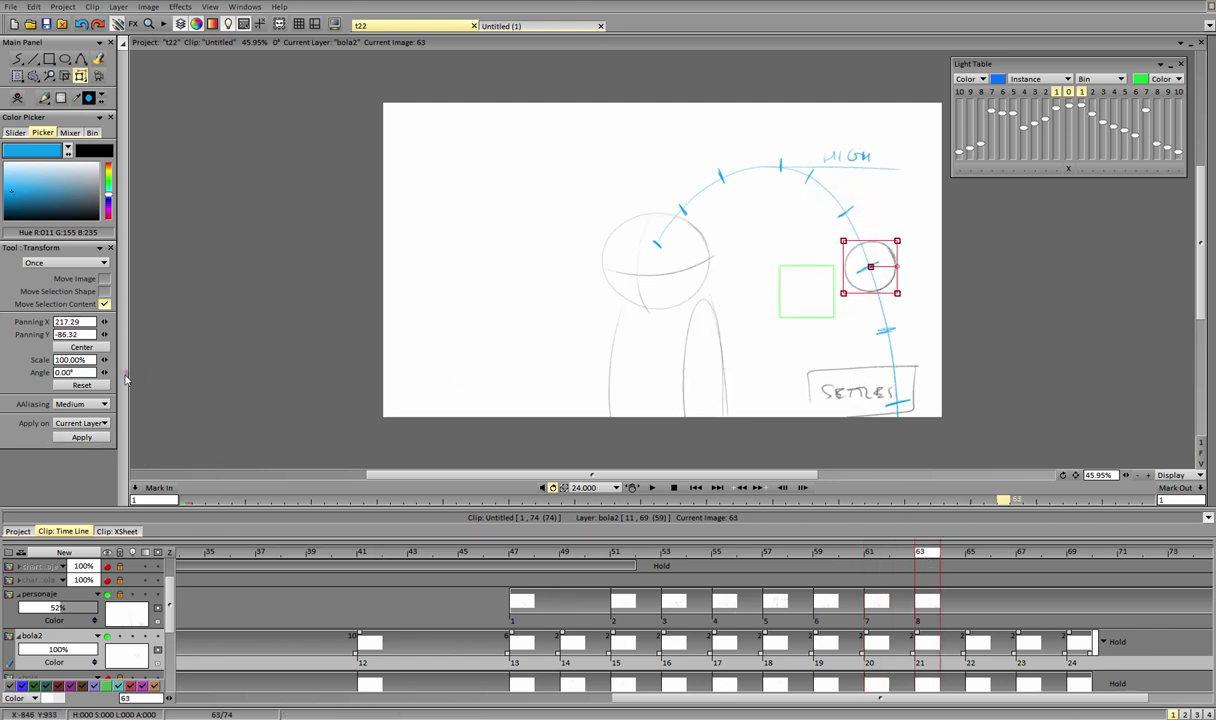
{"action": "left_click", "coordinate": [82, 437]}
{"action": "left_click", "coordinate": [970, 552]}
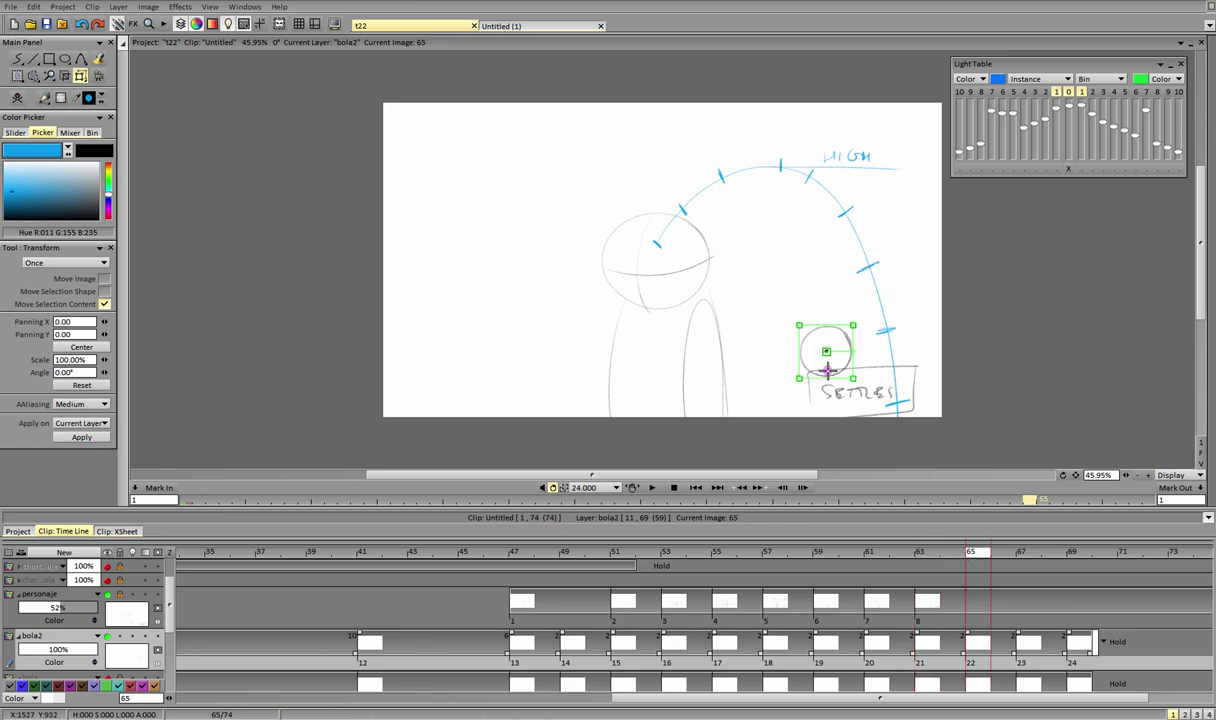
{"action": "left_click_drag", "start_coordinate": [825, 351], "coordinate": [888, 347]}
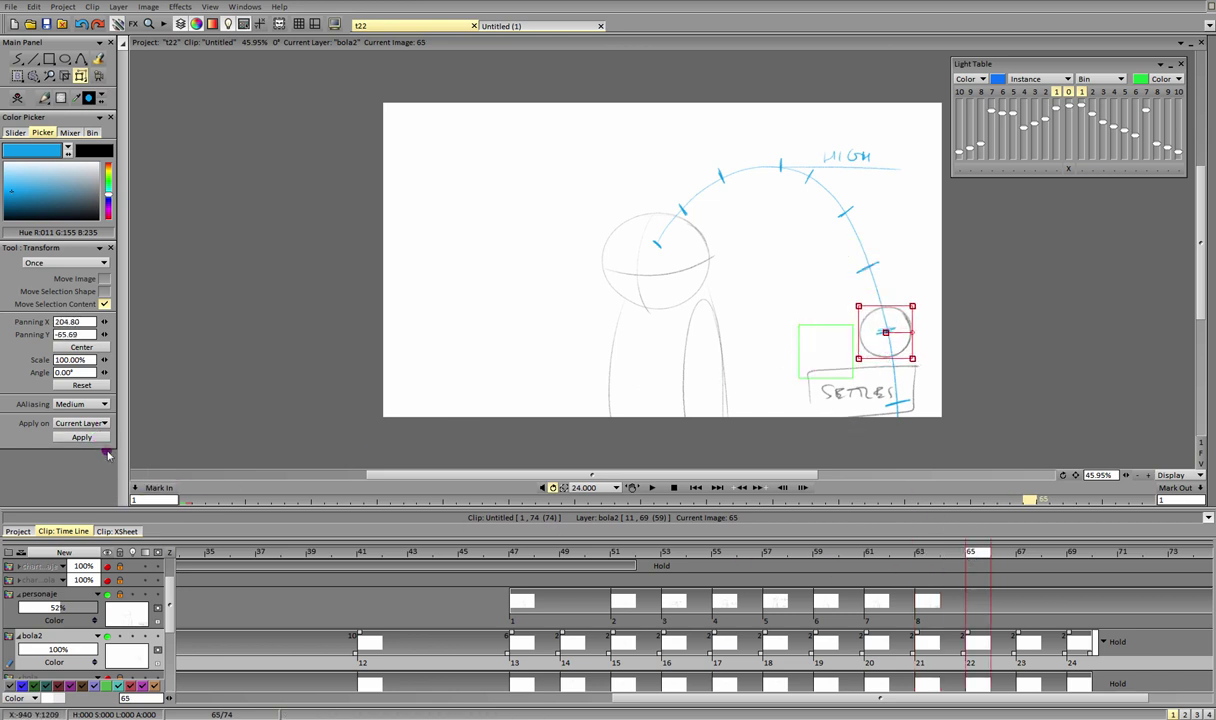
{"action": "left_click", "coordinate": [82, 437]}
Step: Move the frame 67 ball onto the arc's lowest tick and complete its cut-off outline in black
{"action": "left_click", "coordinate": [1025, 553]}
{"action": "left_click_drag", "start_coordinate": [857, 411], "coordinate": [911, 402]}
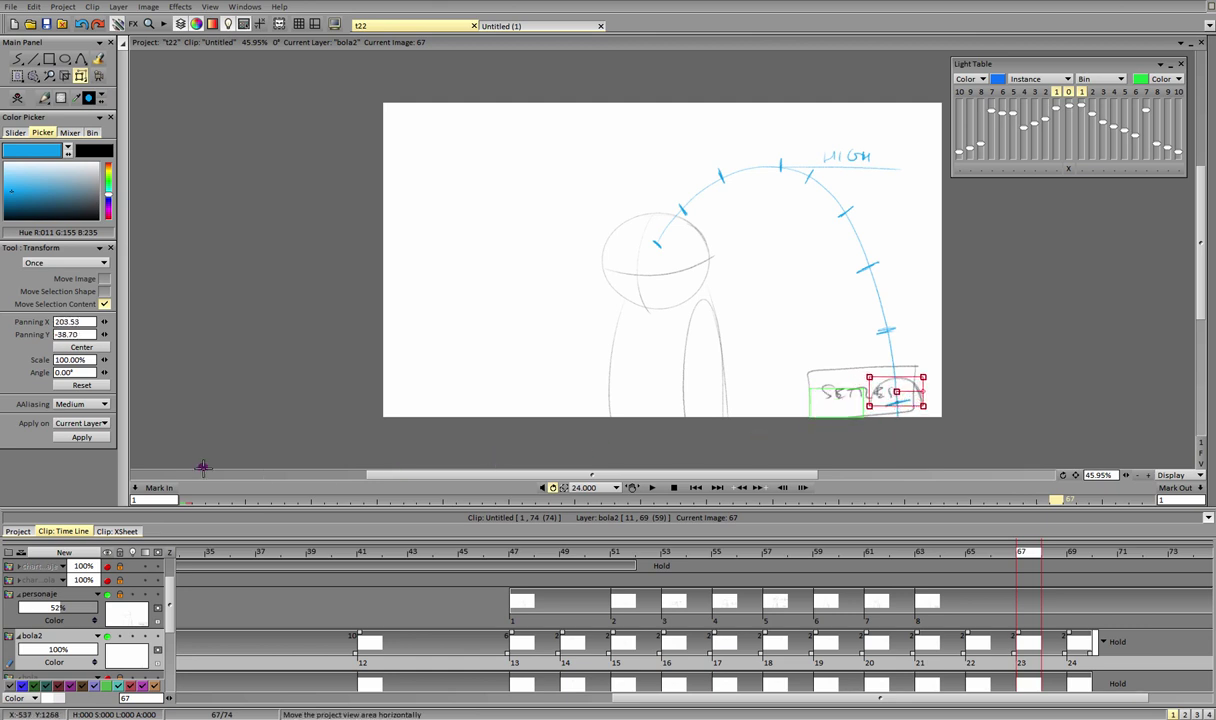
{"action": "left_click", "coordinate": [82, 437]}
{"action": "left_click", "coordinate": [18, 60]}
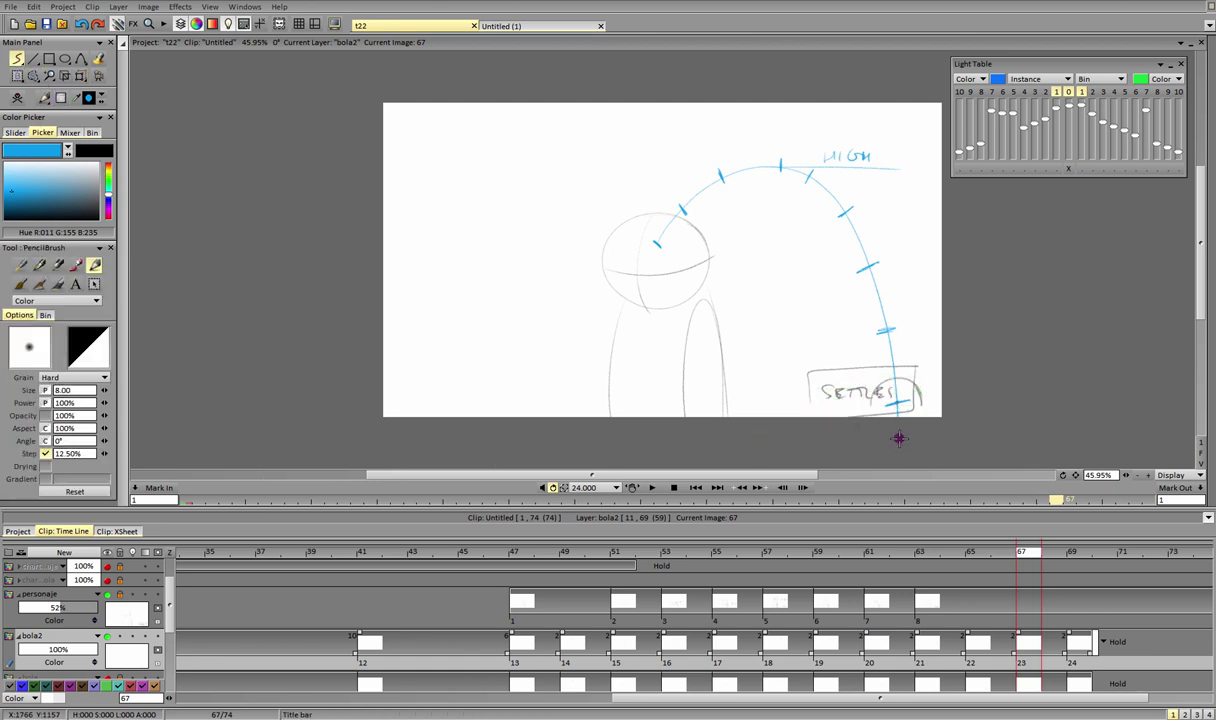
{"action": "left_click", "coordinate": [96, 216]}
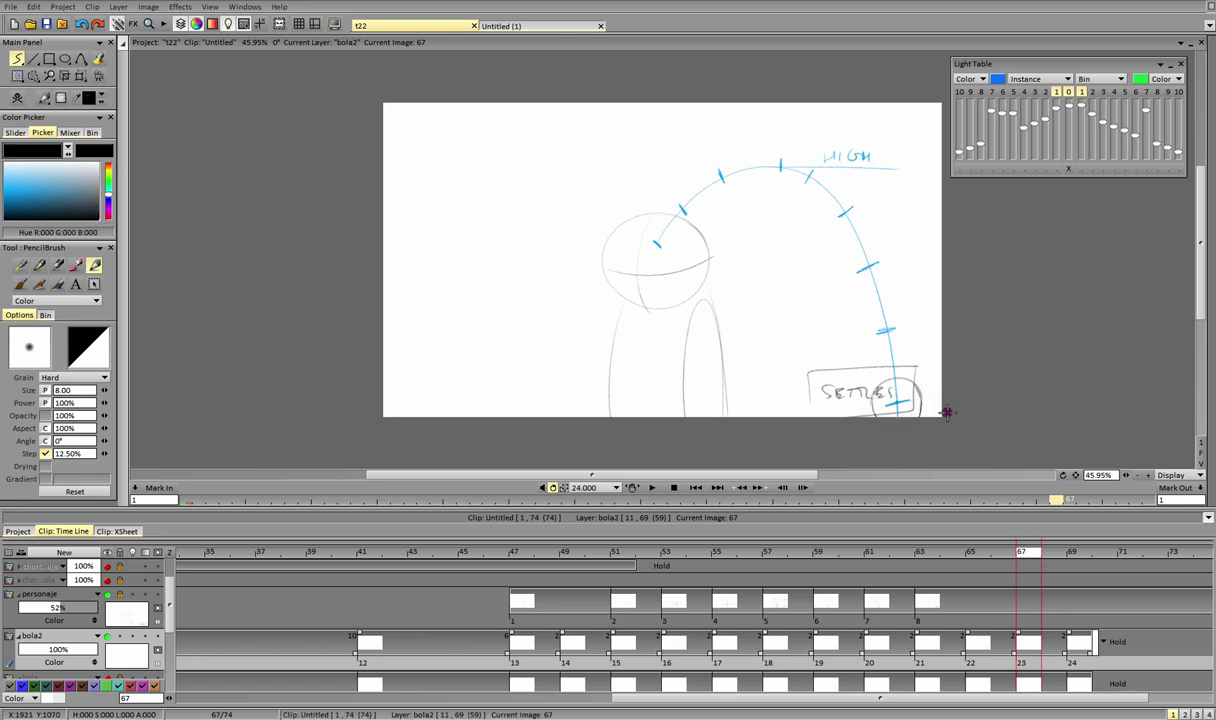
Step: Scrub and play back the repositioned ball bounce, and hide the chart bola rebote layer
{"action": "left_click", "coordinate": [1075, 554]}
{"action": "left_click_drag", "start_coordinate": [1025, 552], "coordinate": [706, 523]}
{"action": "left_click", "coordinate": [651, 487]}
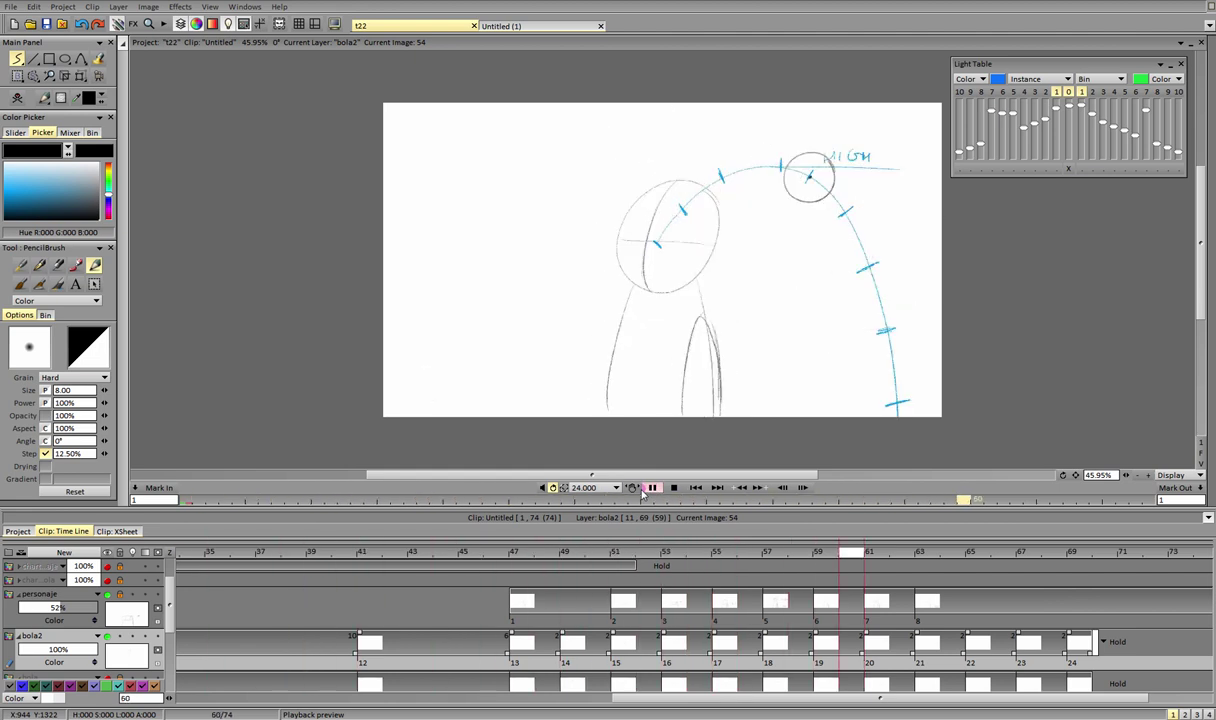
{"action": "left_click_drag", "start_coordinate": [667, 555], "coordinate": [744, 560]}
{"action": "scroll", "coordinate": [186, 597], "scroll_direction": "up", "scroll_amount": 1}
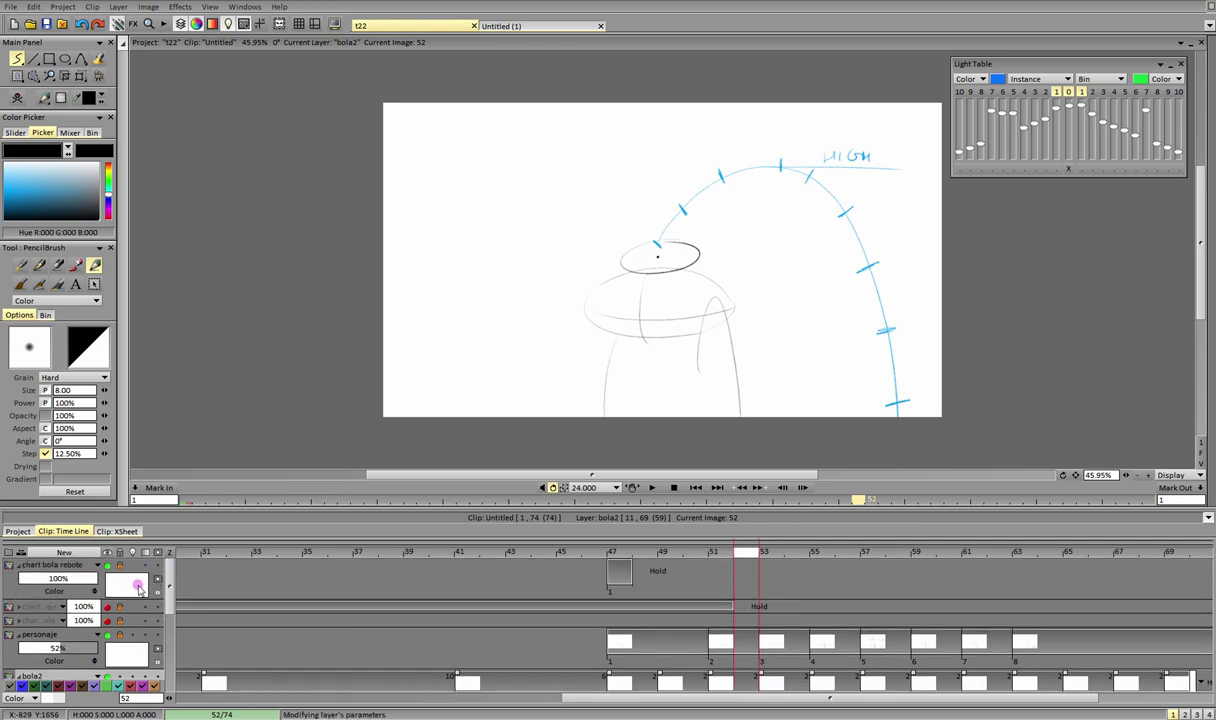
{"action": "left_click", "coordinate": [108, 566]}
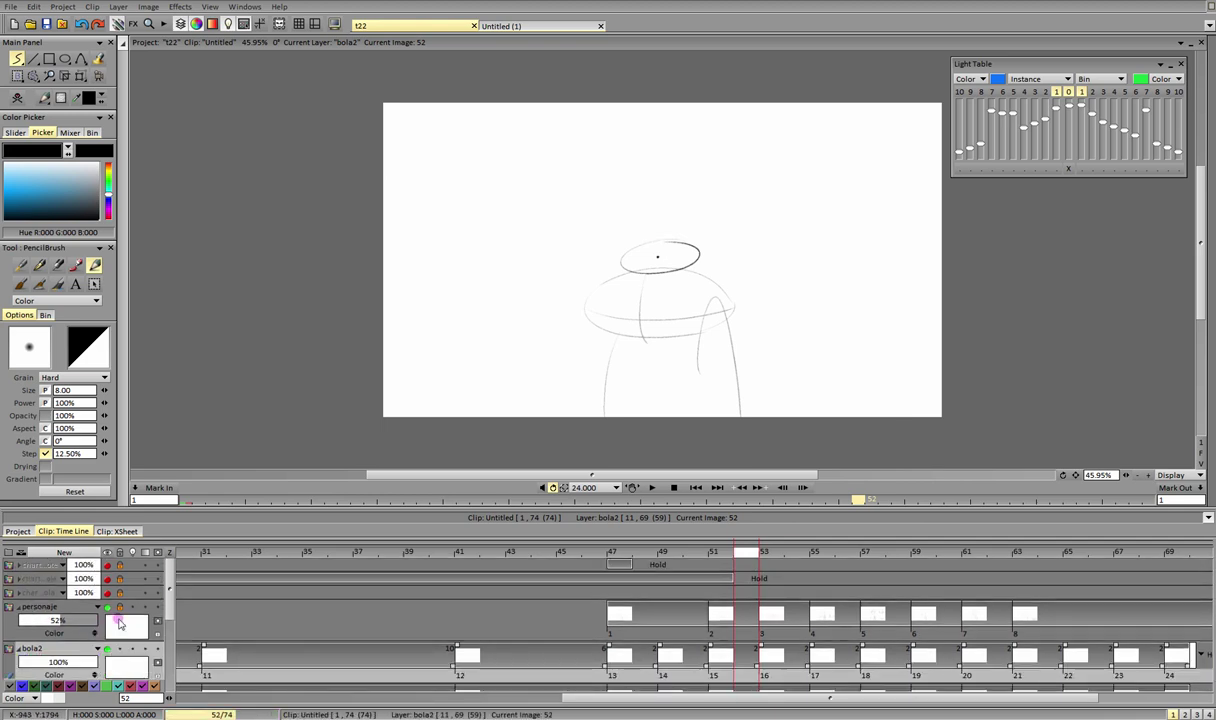
Step: Scrub through the timeline from frame 11 to the rebound to review the ball bounce together with the character's head reaction
{"action": "left_click_drag", "start_coordinate": [169, 598], "coordinate": [169, 606]}
{"action": "mouse_move", "coordinate": [212, 500]}
{"action": "left_mouse_down"}
{"action": "mouse_move", "coordinate": [290, 507]}
{"action": "mouse_move", "coordinate": [425, 548]}
{"action": "mouse_move", "coordinate": [317, 527]}
{"action": "left_mouse_up"}
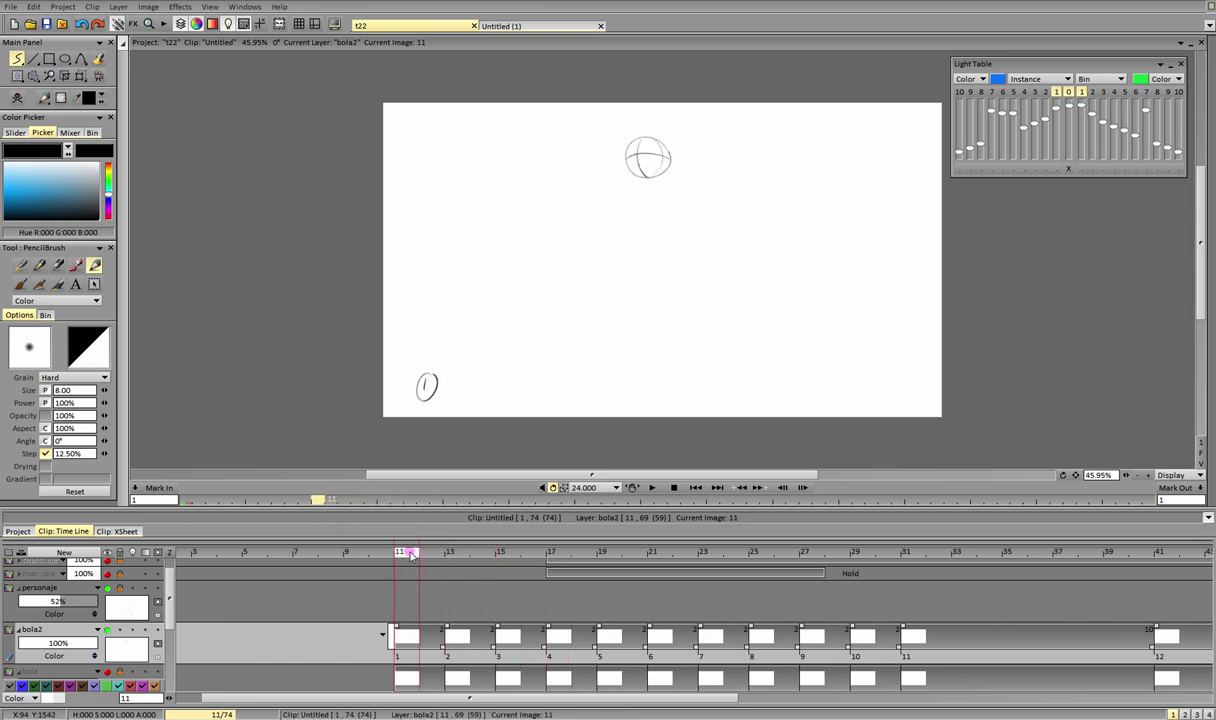
{"action": "left_click_drag", "start_coordinate": [400, 550], "coordinate": [1159, 566]}
{"action": "left_click_drag", "start_coordinate": [606, 707], "coordinate": [879, 698]}
{"action": "left_click_drag", "start_coordinate": [660, 552], "coordinate": [1133, 557]}
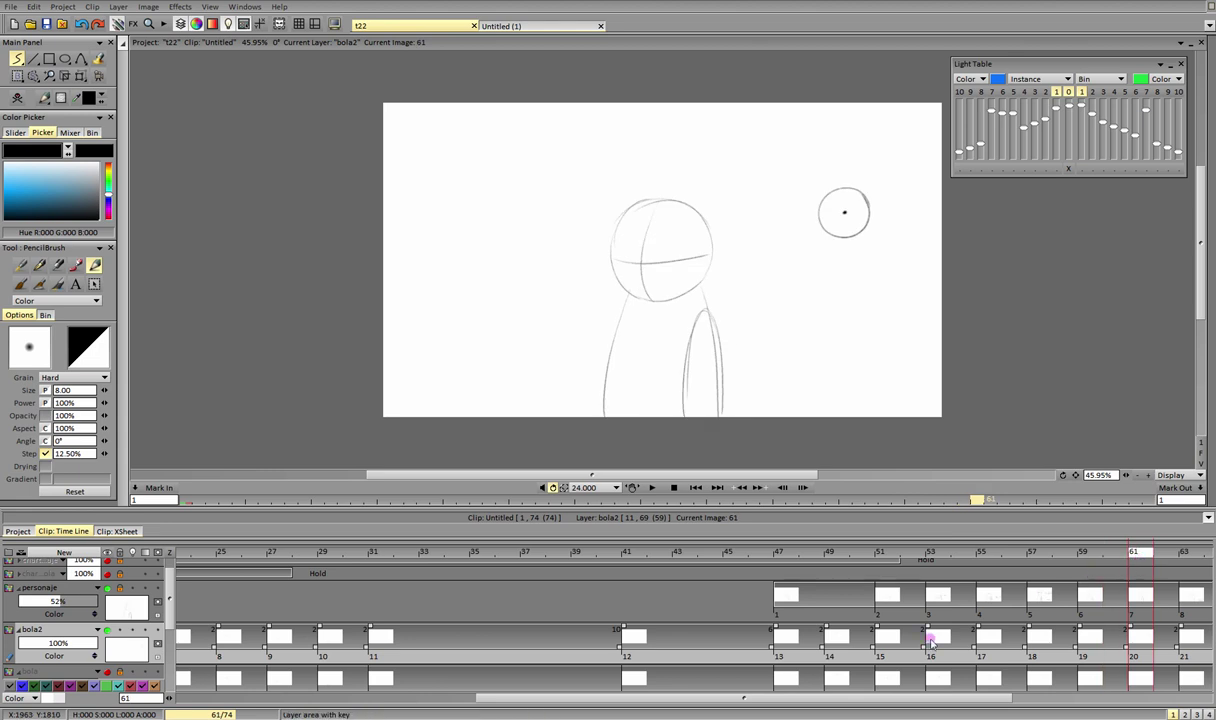
{"action": "left_click_drag", "start_coordinate": [853, 698], "coordinate": [985, 698]}
{"action": "mouse_move", "coordinate": [898, 554]}
{"action": "left_mouse_down"}
{"action": "mouse_move", "coordinate": [1107, 552]}
{"action": "mouse_move", "coordinate": [850, 557]}
{"action": "mouse_move", "coordinate": [705, 578]}
{"action": "mouse_move", "coordinate": [666, 563]}
{"action": "mouse_move", "coordinate": [530, 557]}
{"action": "left_mouse_up"}
{"action": "left_click_drag", "start_coordinate": [660, 698], "coordinate": [575, 697]}
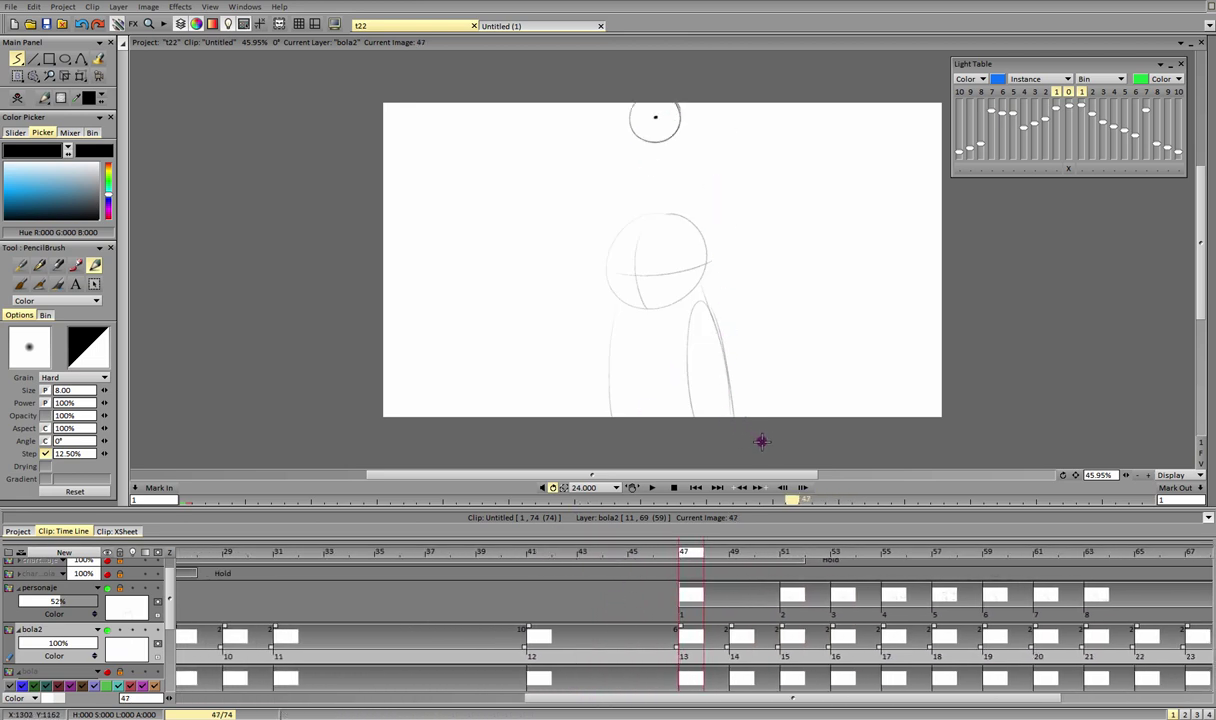
Step: Set the personaje layer's opacity to 100% and extend its first drawing back to frame 41
{"action": "left_click", "coordinate": [68, 600]}
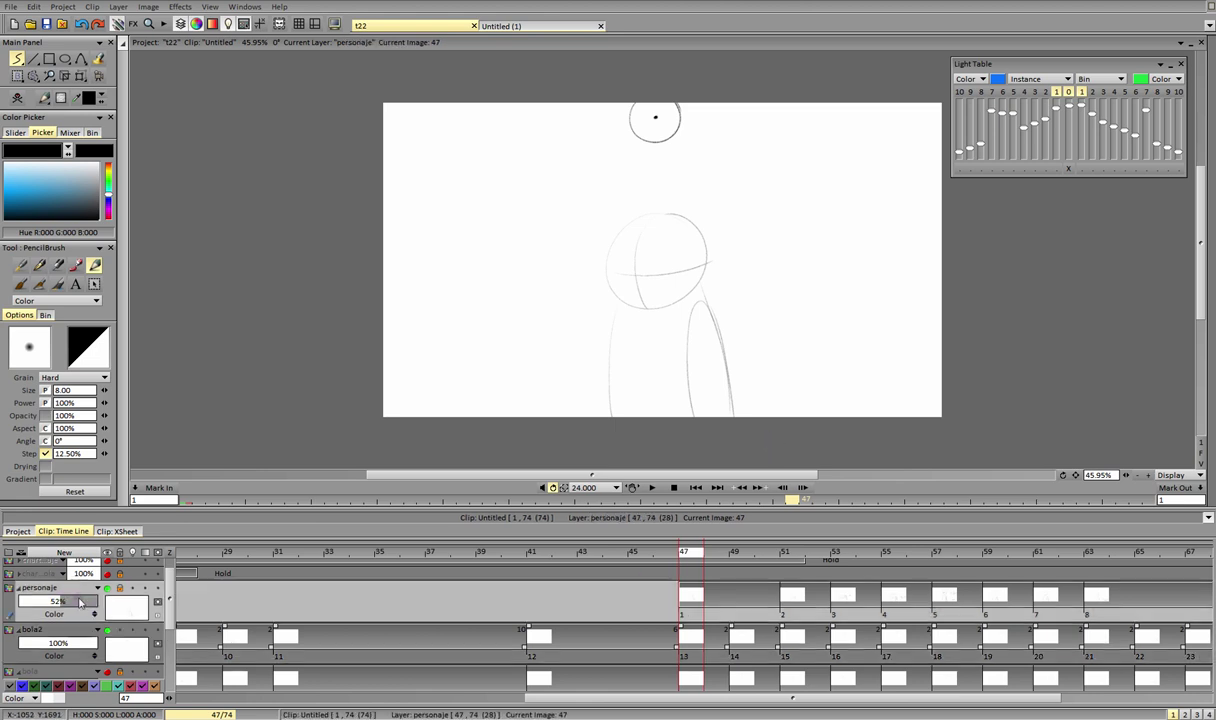
{"action": "left_click_drag", "start_coordinate": [71, 606], "coordinate": [135, 607]}
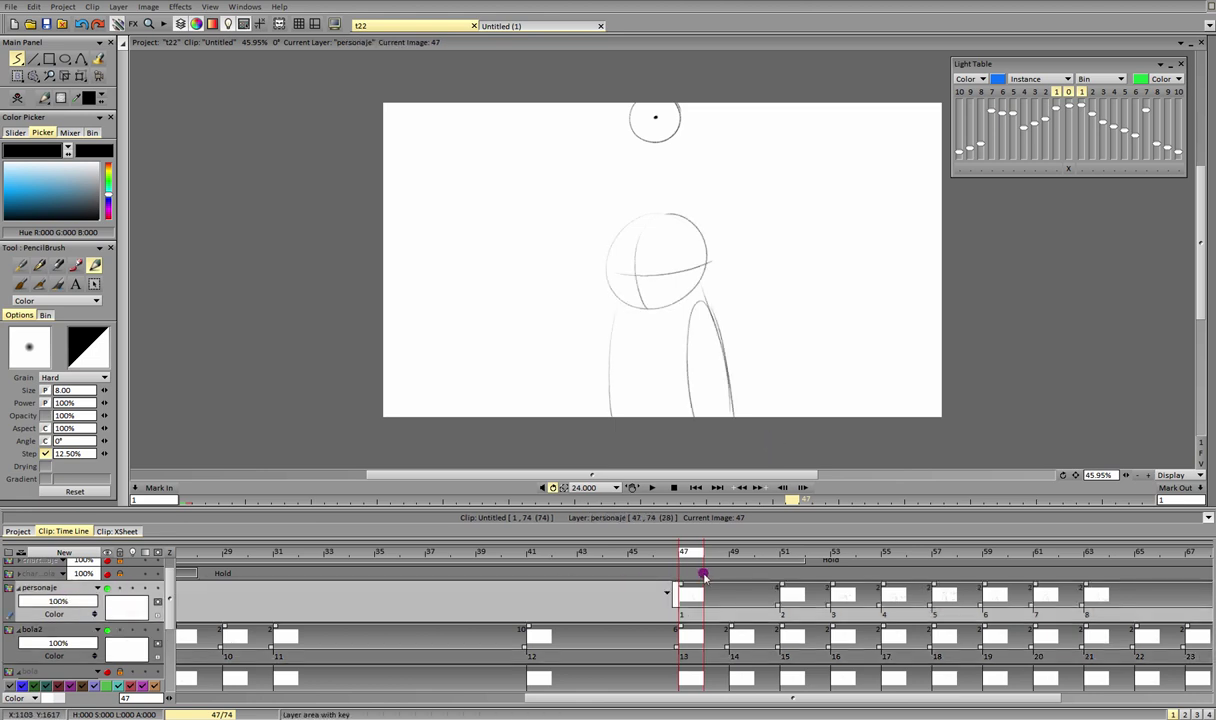
{"action": "left_click_drag", "start_coordinate": [680, 589], "coordinate": [535, 594]}
{"action": "left_click", "coordinate": [535, 594]}
Step: Return to frame 1 and collapse the personaje and bola2 layers in the timeline
{"action": "left_click_drag", "start_coordinate": [224, 501], "coordinate": [185, 502]}
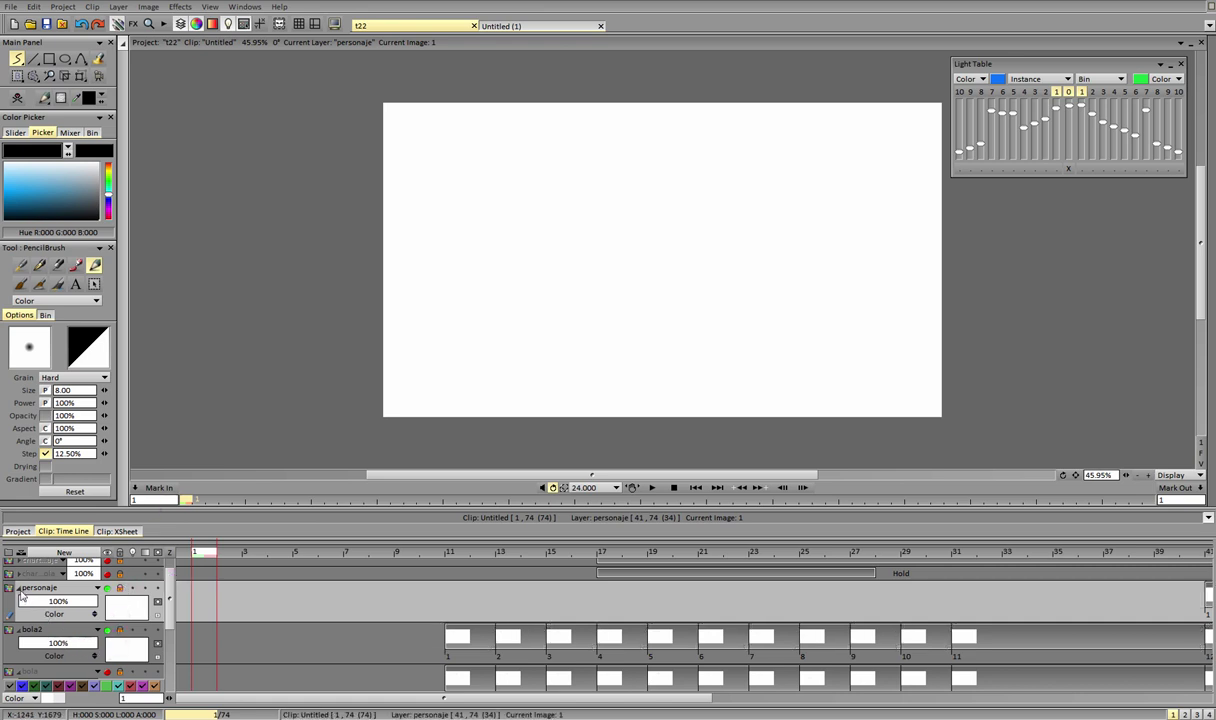
{"action": "left_click", "coordinate": [20, 589]}
{"action": "left_click", "coordinate": [20, 602]}
{"action": "left_click", "coordinate": [158, 602]}
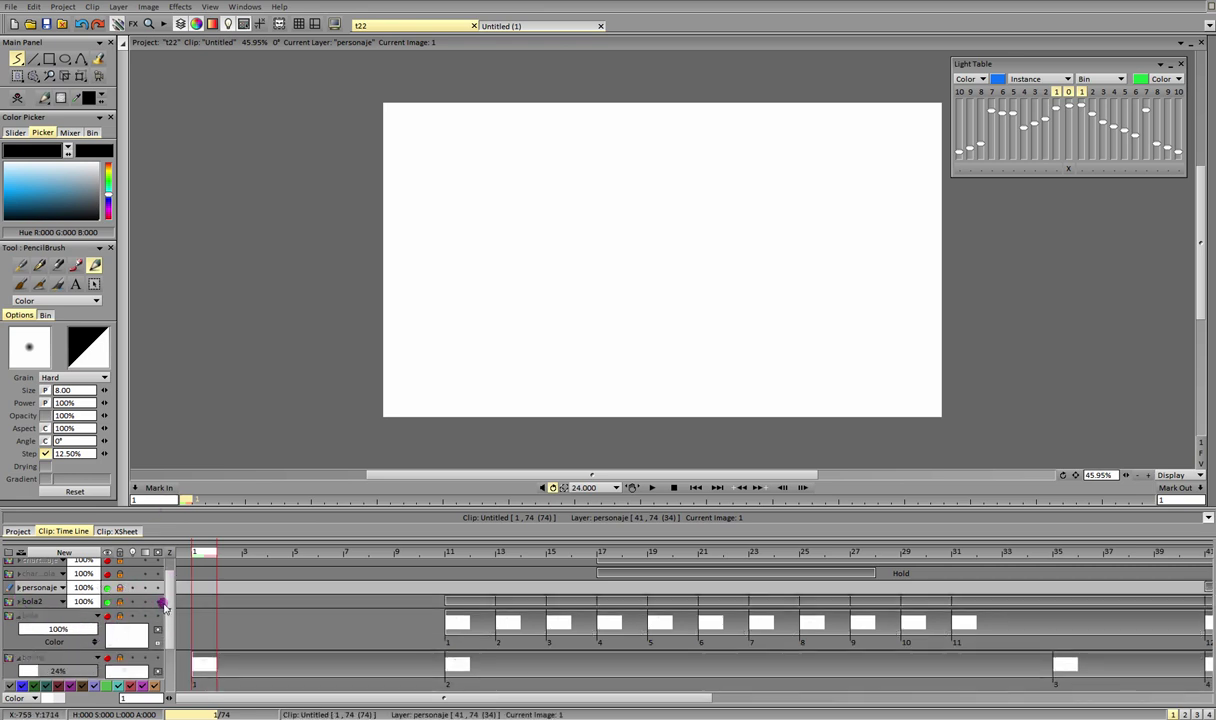
Step: Delete the old bola layer, with the personaje and bola2 layers hidden
{"action": "left_click", "coordinate": [63, 618]}
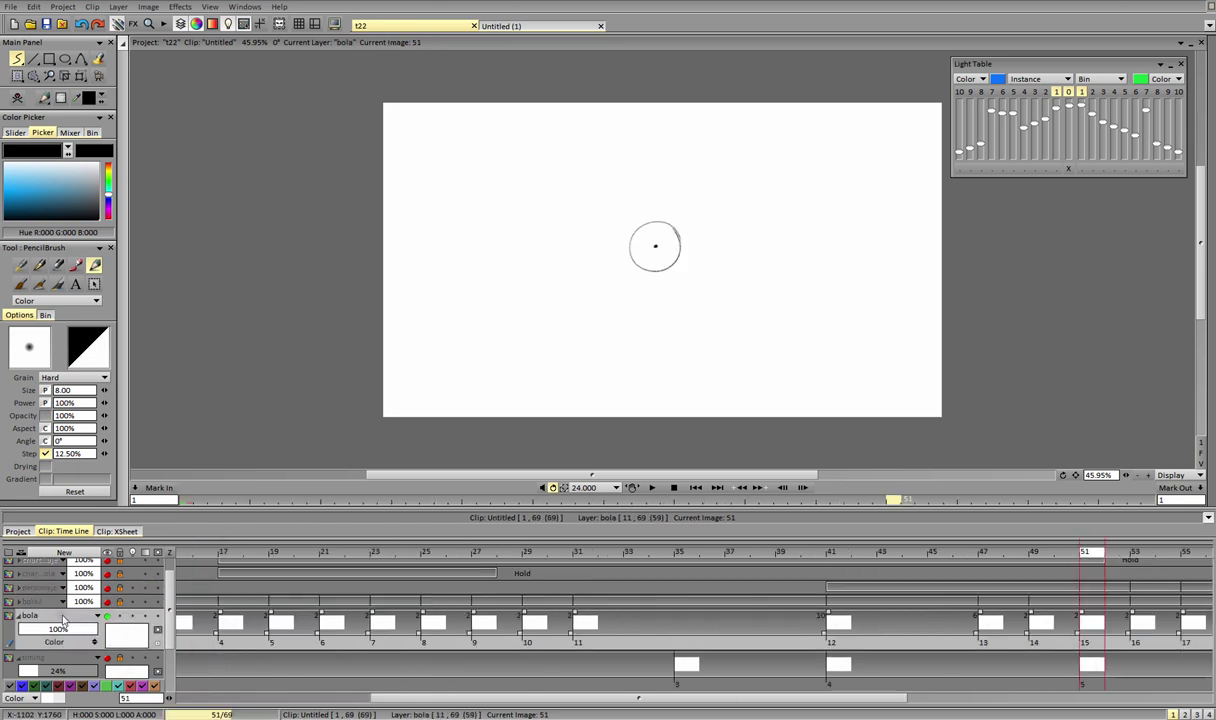
{"action": "right_click", "coordinate": [63, 615]}
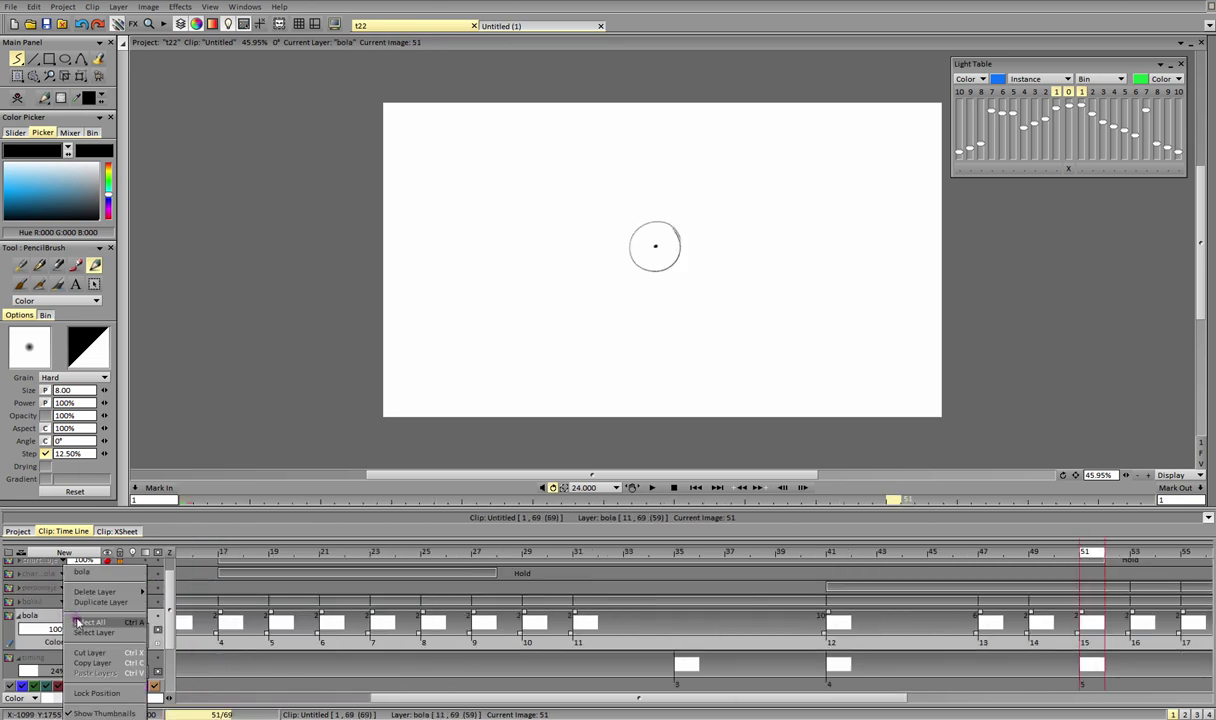
{"action": "mouse_move", "coordinate": [108, 592]}
{"action": "left_click_drag", "start_coordinate": [573, 703], "coordinate": [556, 698]}
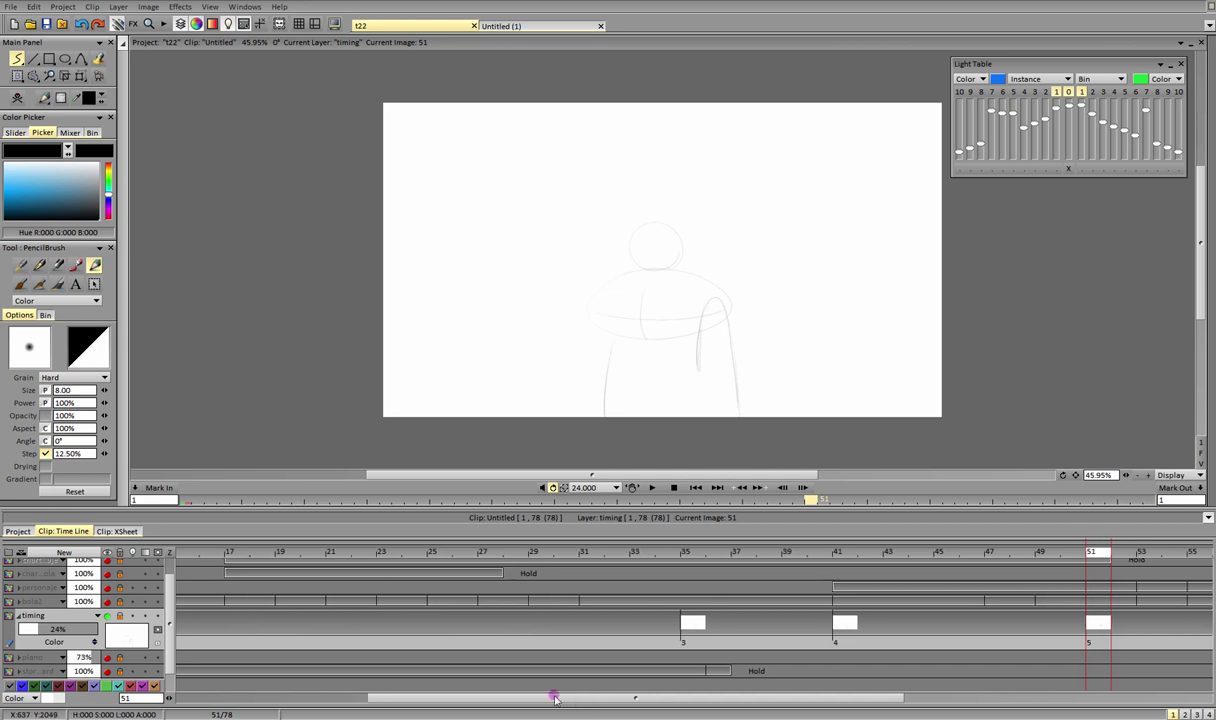
Step: Set the timing layer's opacity to 70% and go to its shelf sketch at frame 1
{"action": "left_click", "coordinate": [73, 630]}
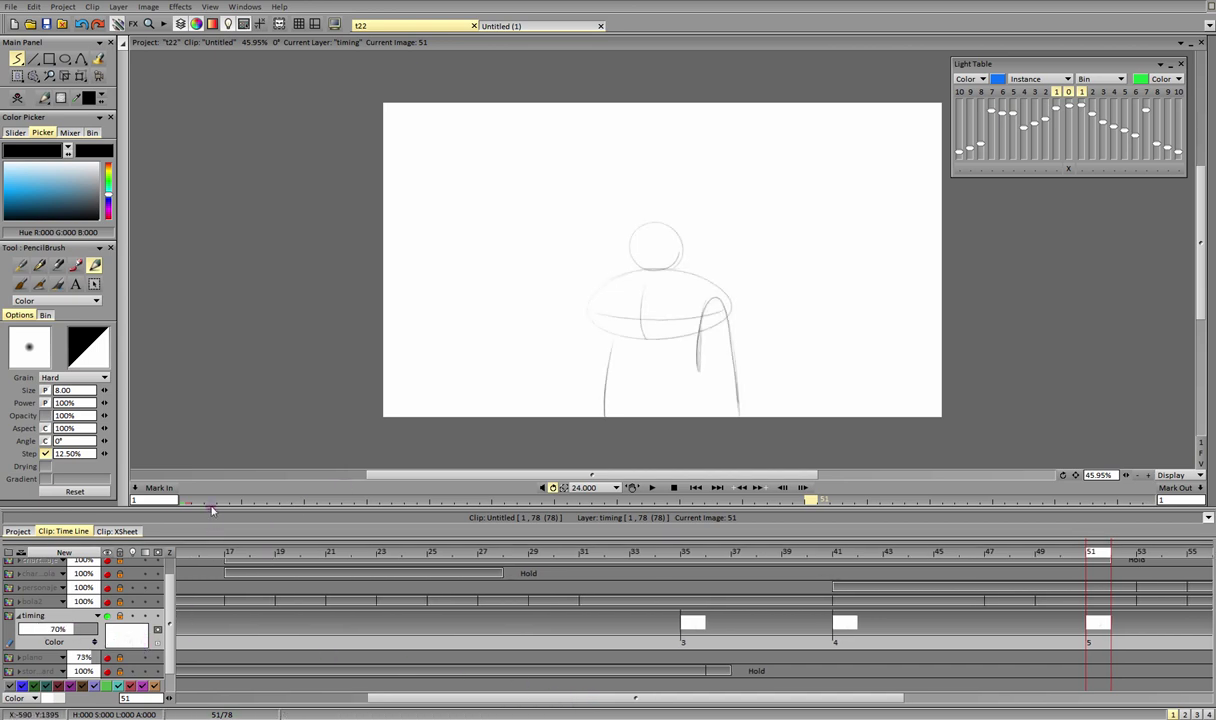
{"action": "mouse_move", "coordinate": [211, 505]}
{"action": "left_mouse_down"}
{"action": "mouse_move", "coordinate": [149, 499]}
{"action": "mouse_move", "coordinate": [222, 499]}
{"action": "left_mouse_up"}
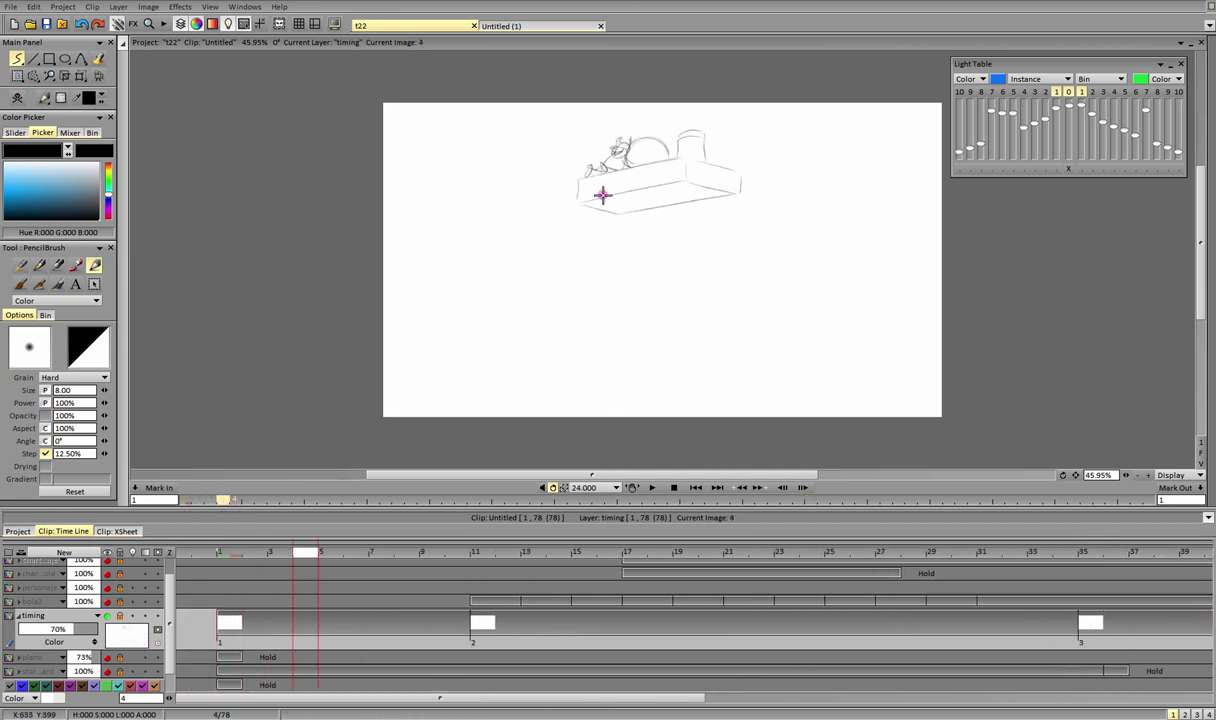
{"action": "left_click", "coordinate": [228, 553]}
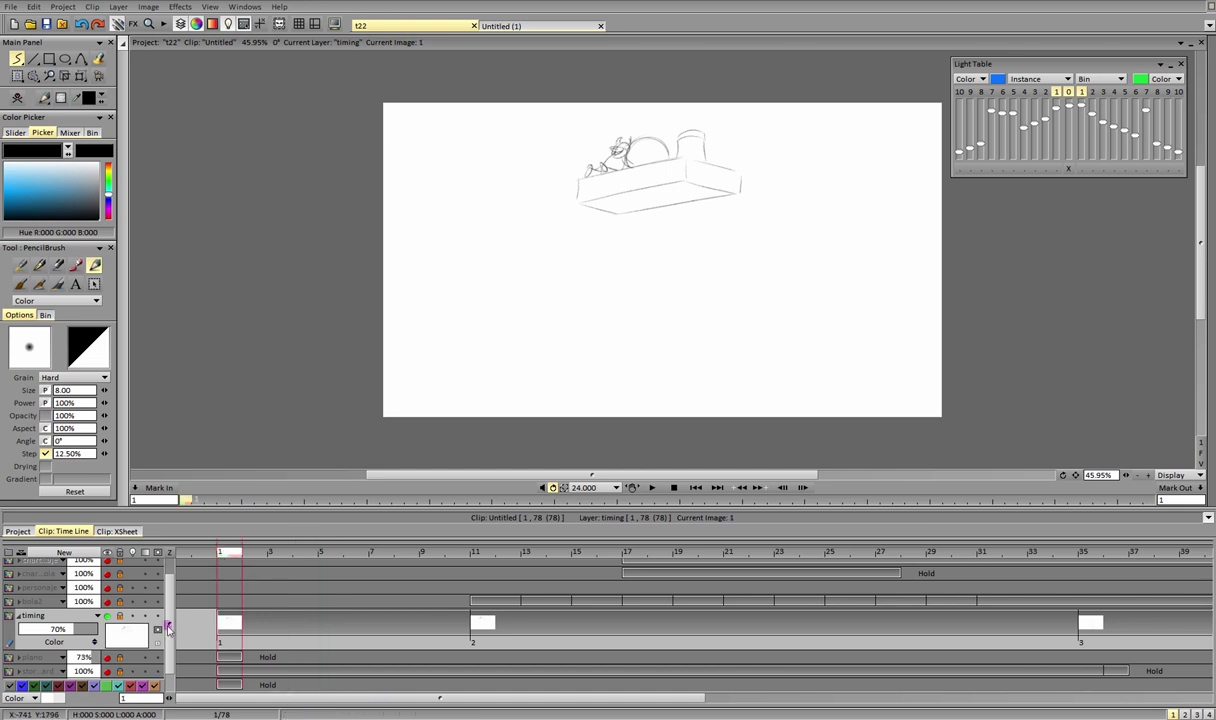
Step: Add a static image layer named fondo above the timing layer, and dim the timing layer to 35% opacity
{"action": "left_click", "coordinate": [64, 552]}
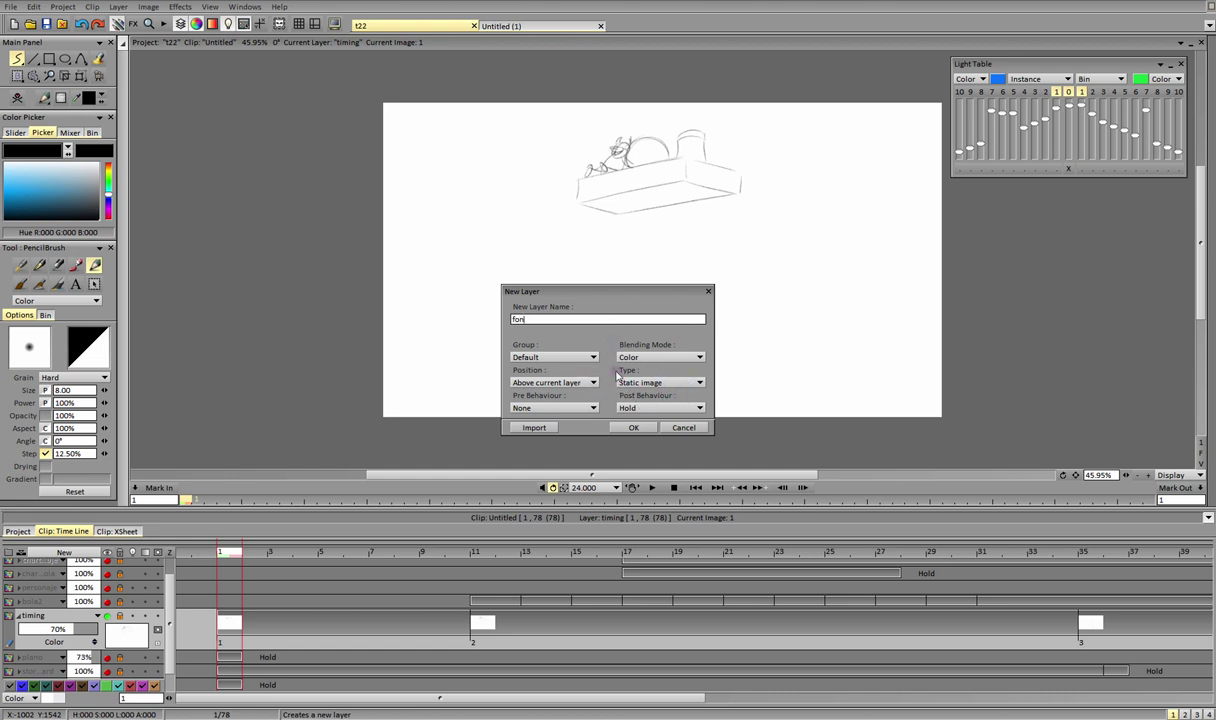
{"action": "key", "text": "Return"}
{"action": "mouse_move", "coordinate": [1125, 475]}
{"action": "left_mouse_down"}
{"action": "mouse_move", "coordinate": [1077, 496]}
{"action": "mouse_move", "coordinate": [1075, 627]}
{"action": "left_mouse_up"}
{"action": "left_click", "coordinate": [46, 671]}
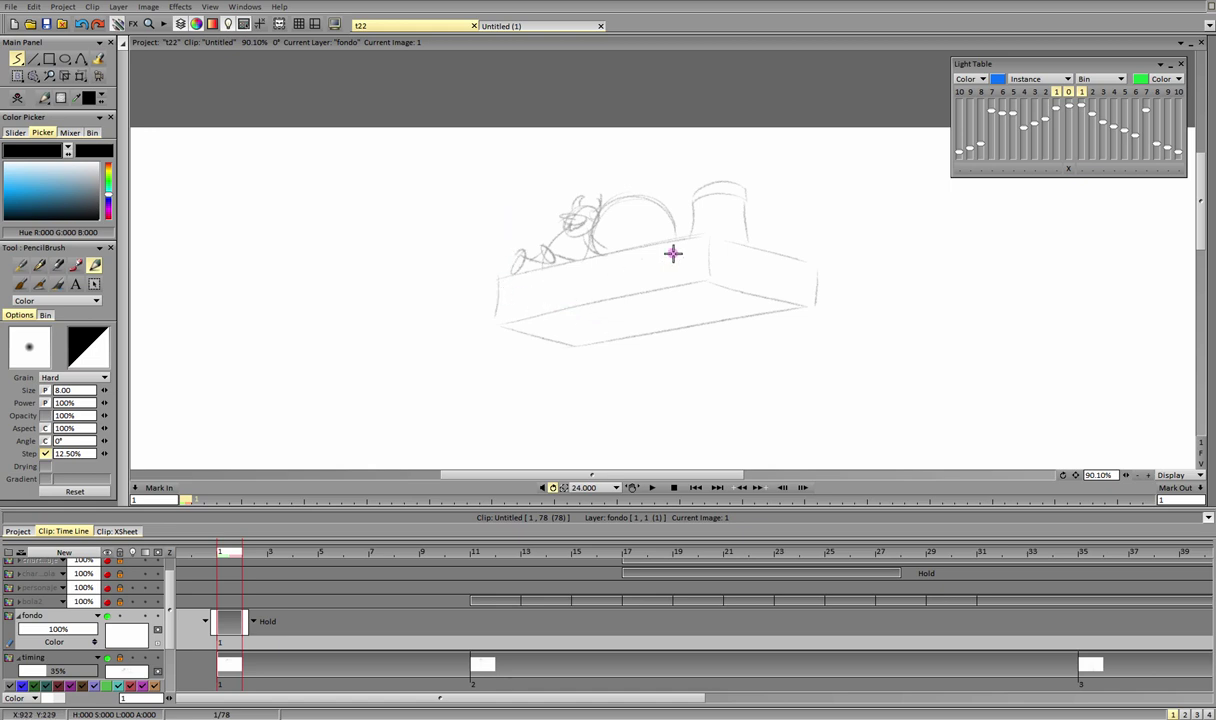
Step: Trace the box-shaped shelf from the rough sketch in black on the fondo layer
{"action": "mouse_move", "coordinate": [497, 280]}
{"action": "left_mouse_down"}
{"action": "mouse_move", "coordinate": [501, 316]}
{"action": "mouse_move", "coordinate": [666, 243]}
{"action": "mouse_move", "coordinate": [709, 239]}
{"action": "mouse_move", "coordinate": [708, 281]}
{"action": "mouse_move", "coordinate": [714, 235]}
{"action": "mouse_move", "coordinate": [713, 278]}
{"action": "left_mouse_up"}
{"action": "mouse_move", "coordinate": [496, 324]}
{"action": "left_mouse_down"}
{"action": "mouse_move", "coordinate": [714, 276]}
{"action": "mouse_move", "coordinate": [817, 307]}
{"action": "left_mouse_up"}
{"action": "mouse_move", "coordinate": [718, 237]}
{"action": "left_mouse_down"}
{"action": "mouse_move", "coordinate": [827, 268]}
{"action": "mouse_move", "coordinate": [817, 306]}
{"action": "left_mouse_up"}
{"action": "mouse_move", "coordinate": [495, 325]}
{"action": "left_mouse_down"}
{"action": "mouse_move", "coordinate": [580, 347]}
{"action": "mouse_move", "coordinate": [816, 304]}
{"action": "left_mouse_up"}
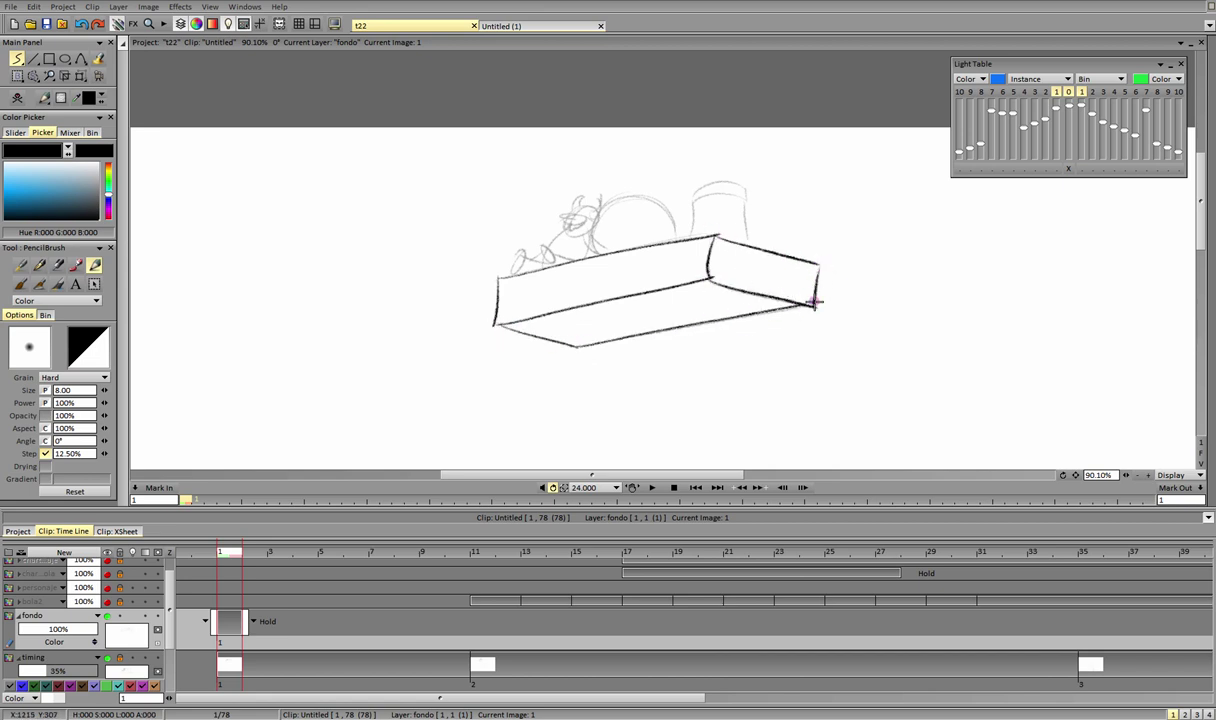
Step: Trace the horned doll sitting on the shelf in black, including its legs, collar, arm, face and horns
{"action": "mouse_move", "coordinate": [516, 263]}
{"action": "left_mouse_down"}
{"action": "mouse_move", "coordinate": [557, 262]}
{"action": "mouse_move", "coordinate": [524, 252]}
{"action": "mouse_move", "coordinate": [556, 262]}
{"action": "mouse_move", "coordinate": [544, 248]}
{"action": "left_mouse_up"}
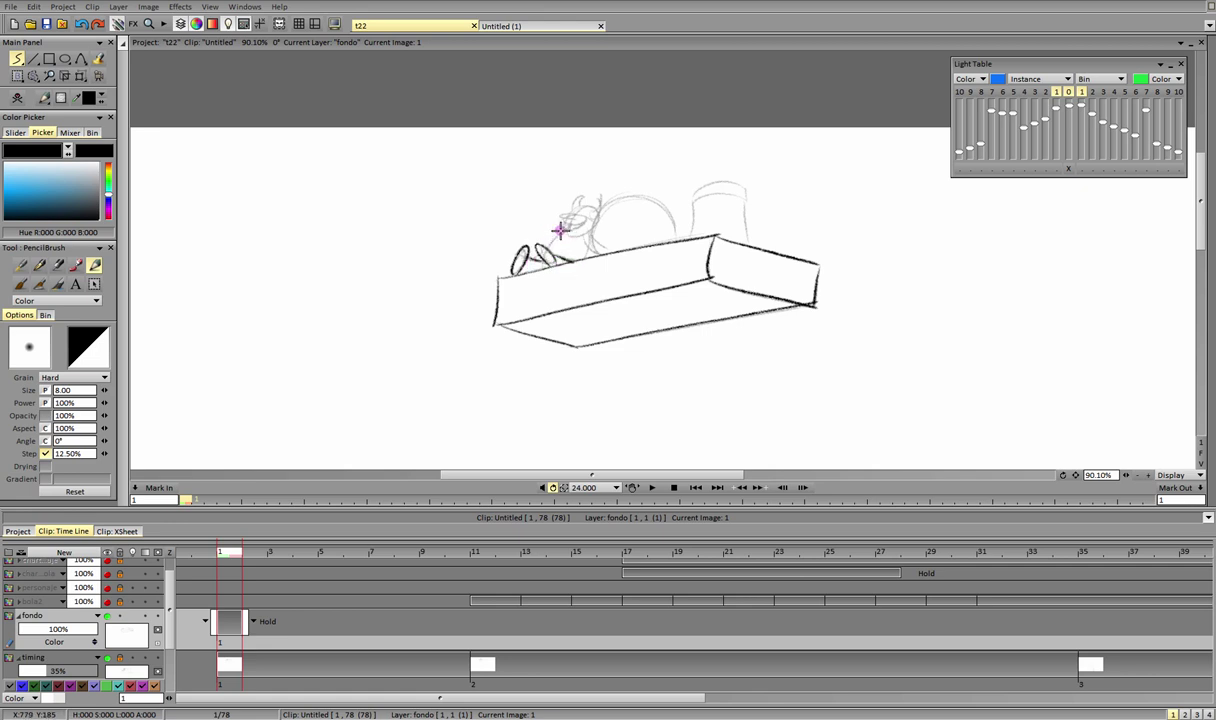
{"action": "mouse_move", "coordinate": [555, 244]}
{"action": "left_mouse_down"}
{"action": "mouse_move", "coordinate": [552, 247]}
{"action": "mouse_move", "coordinate": [594, 232]}
{"action": "mouse_move", "coordinate": [554, 252]}
{"action": "mouse_move", "coordinate": [551, 240]}
{"action": "mouse_move", "coordinate": [619, 251]}
{"action": "left_mouse_up"}
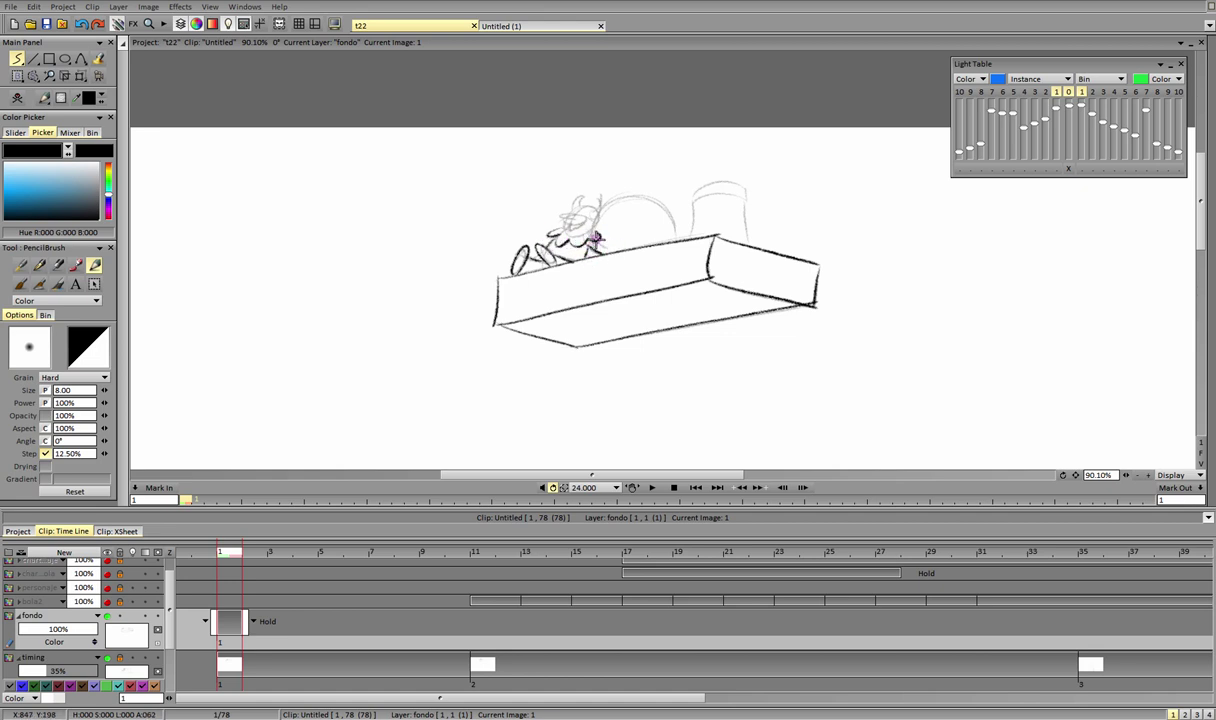
{"action": "left_click_drag", "start_coordinate": [572, 216], "coordinate": [575, 225]}
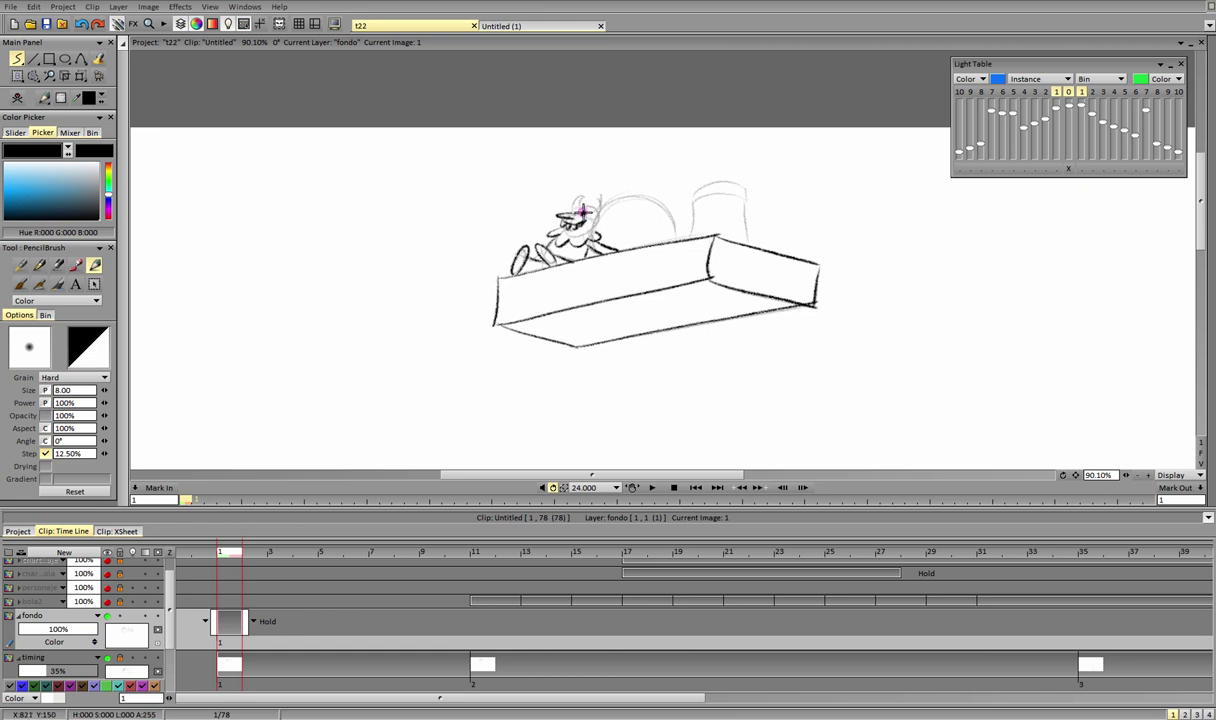
{"action": "left_click_drag", "start_coordinate": [572, 213], "coordinate": [570, 228]}
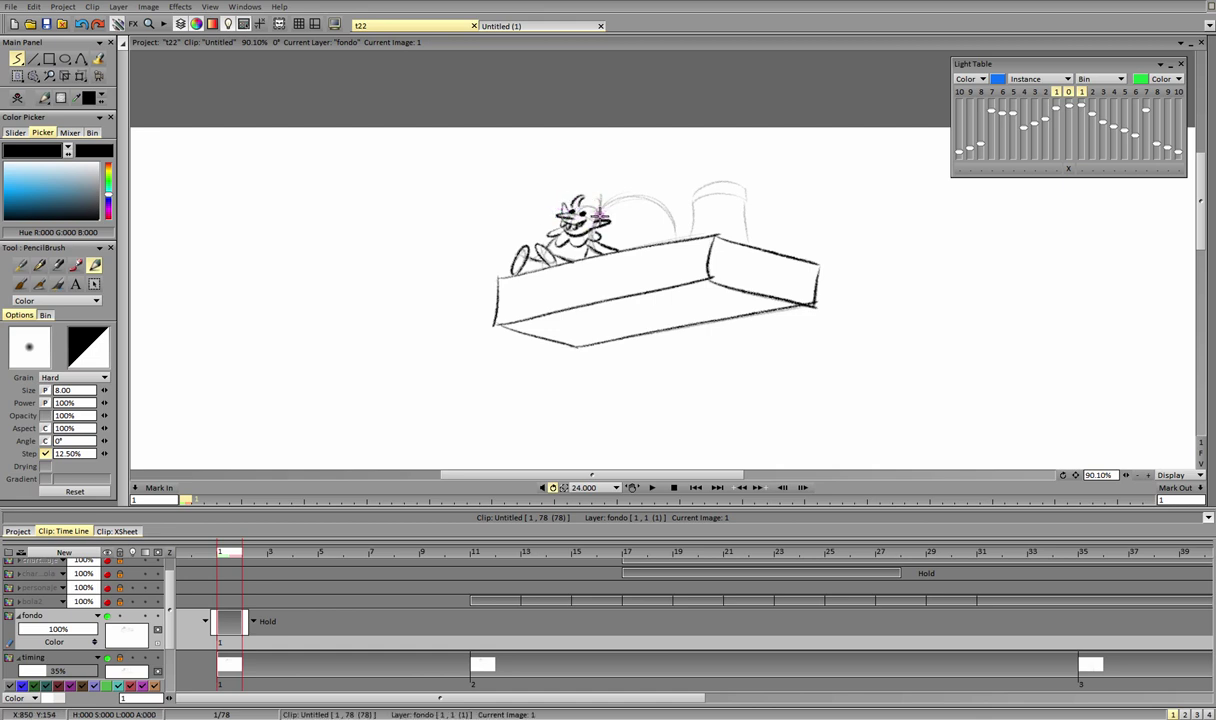
{"action": "left_click_drag", "start_coordinate": [590, 211], "coordinate": [579, 206]}
Step: Draw the flared pot at the shelf's corner on fondo, and try the ball's arc on the same layer before undoing it
{"action": "mouse_move", "coordinate": [687, 241]}
{"action": "left_mouse_down"}
{"action": "mouse_move", "coordinate": [702, 193]}
{"action": "mouse_move", "coordinate": [752, 211]}
{"action": "mouse_move", "coordinate": [744, 203]}
{"action": "mouse_move", "coordinate": [757, 248]}
{"action": "left_mouse_up"}
{"action": "key", "text": "ctrl+z"}
{"action": "mouse_move", "coordinate": [746, 200]}
{"action": "left_mouse_down"}
{"action": "mouse_move", "coordinate": [690, 203]}
{"action": "mouse_move", "coordinate": [687, 191]}
{"action": "mouse_move", "coordinate": [711, 244]}
{"action": "mouse_move", "coordinate": [696, 182]}
{"action": "left_mouse_up"}
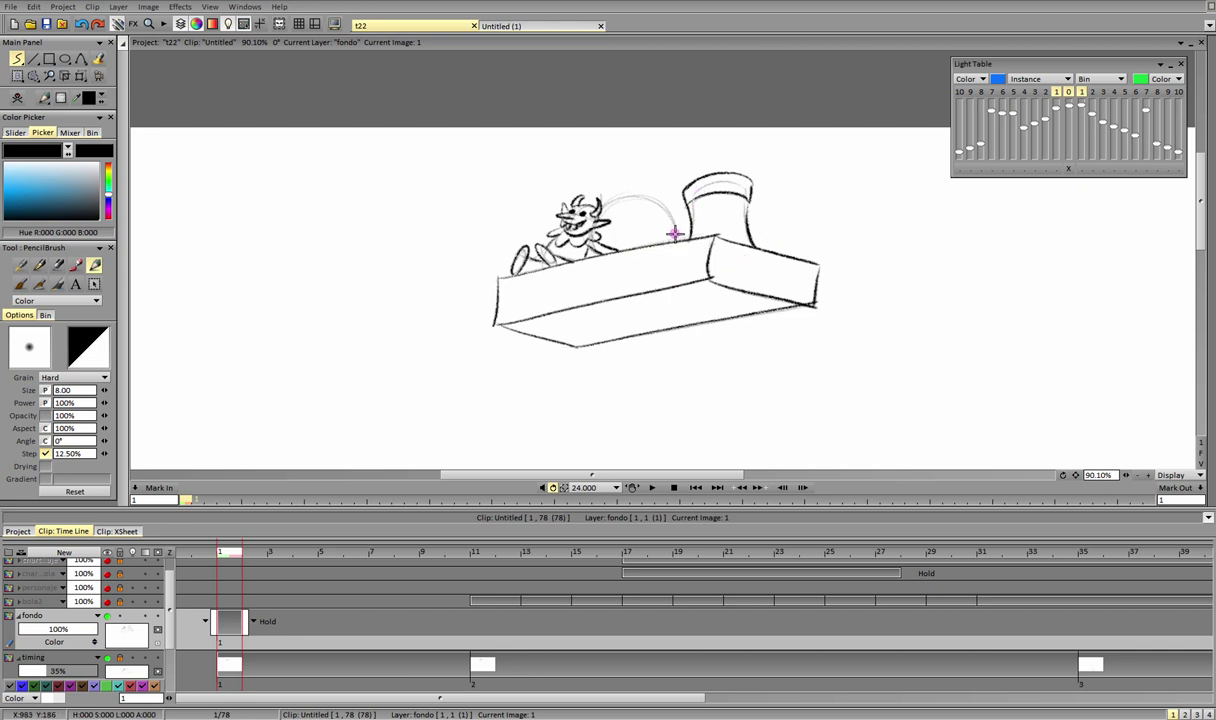
{"action": "mouse_move", "coordinate": [673, 221]}
{"action": "left_mouse_down"}
{"action": "mouse_move", "coordinate": [601, 201]}
{"action": "mouse_move", "coordinate": [605, 249]}
{"action": "left_mouse_up"}
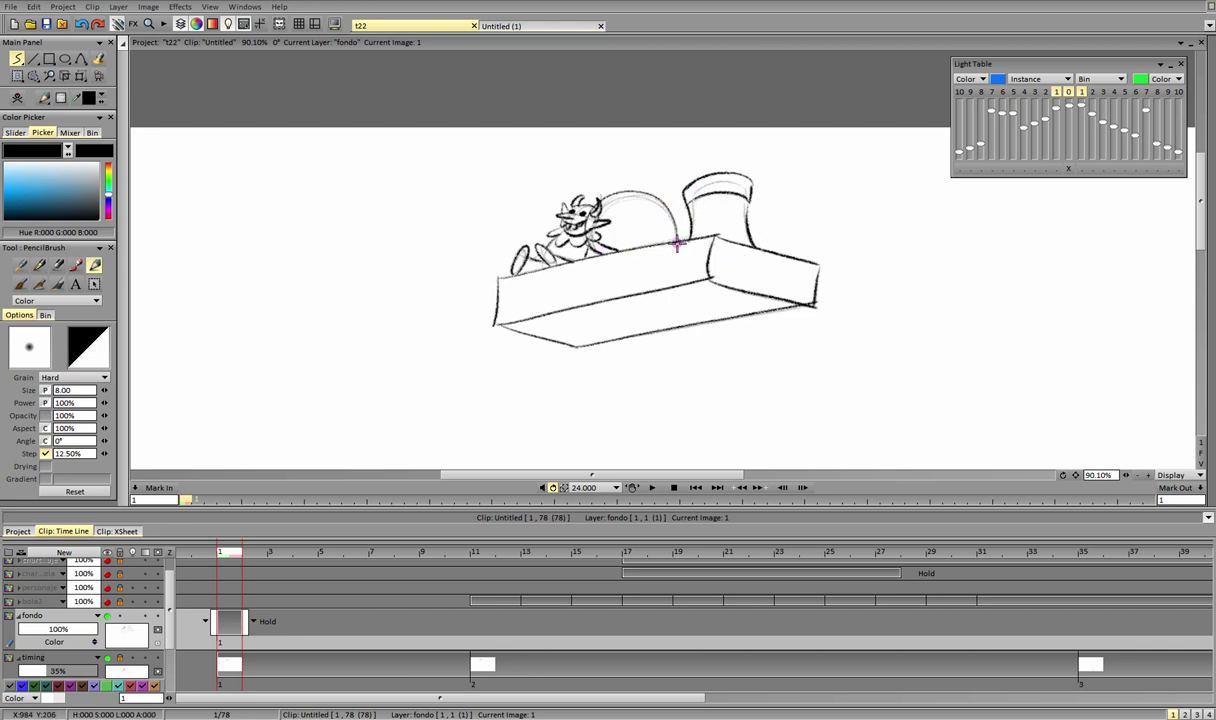
{"action": "key", "text": "ctrl+z"}
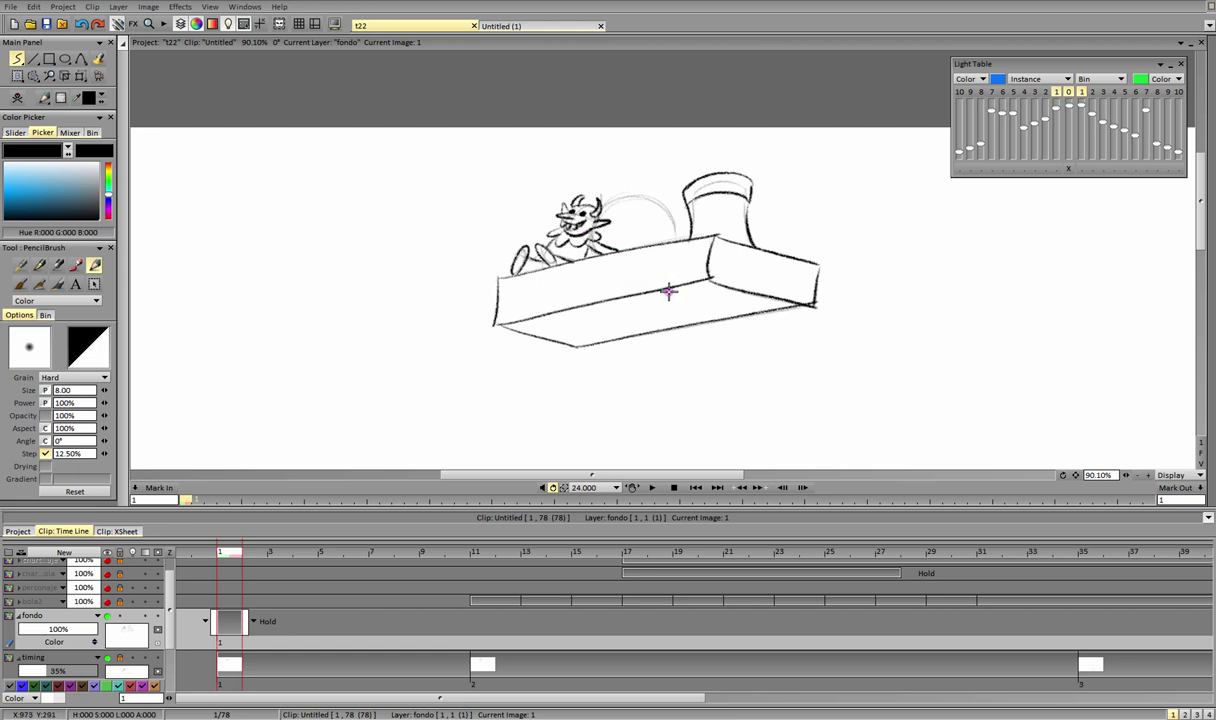
Step: Dim the fondo layer to 67% opacity and add an animation layer named bola clean above it
{"action": "mouse_move", "coordinate": [92, 630]}
{"action": "left_mouse_down"}
{"action": "mouse_move", "coordinate": [55, 635]}
{"action": "mouse_move", "coordinate": [77, 634]}
{"action": "left_mouse_up"}
{"action": "left_click", "coordinate": [84, 556]}
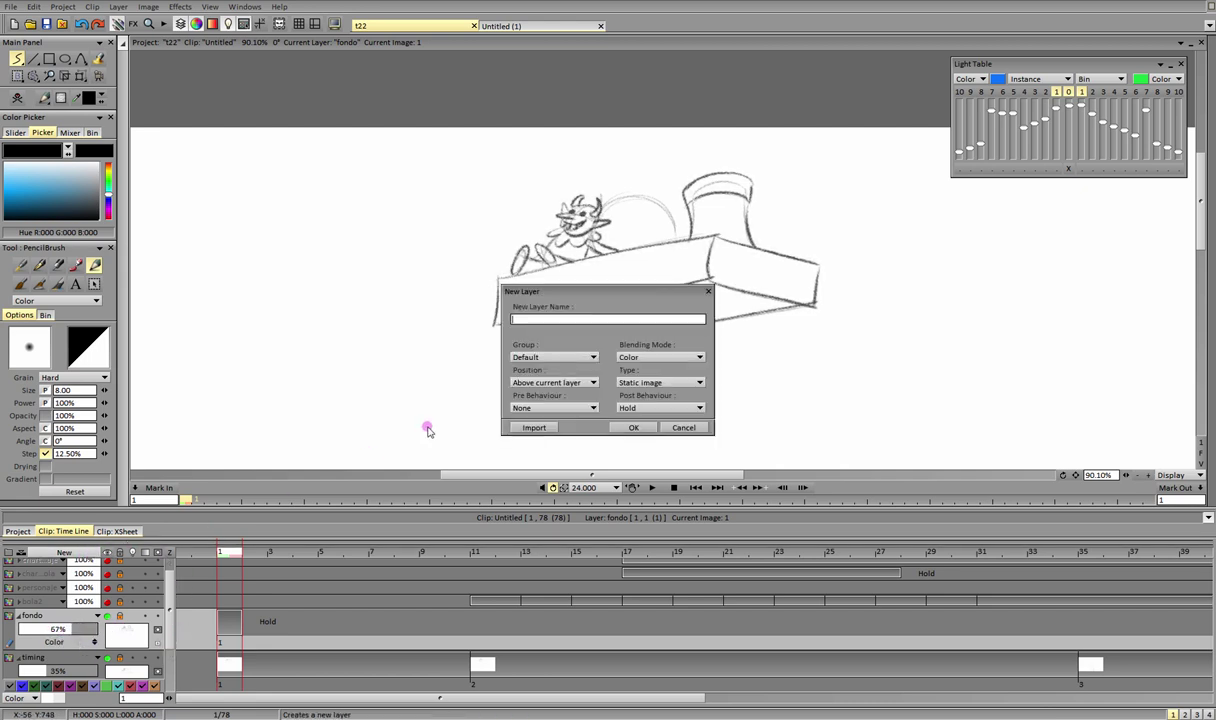
{"action": "left_click", "coordinate": [681, 384]}
{"action": "left_click", "coordinate": [698, 386]}
{"action": "left_click", "coordinate": [632, 427]}
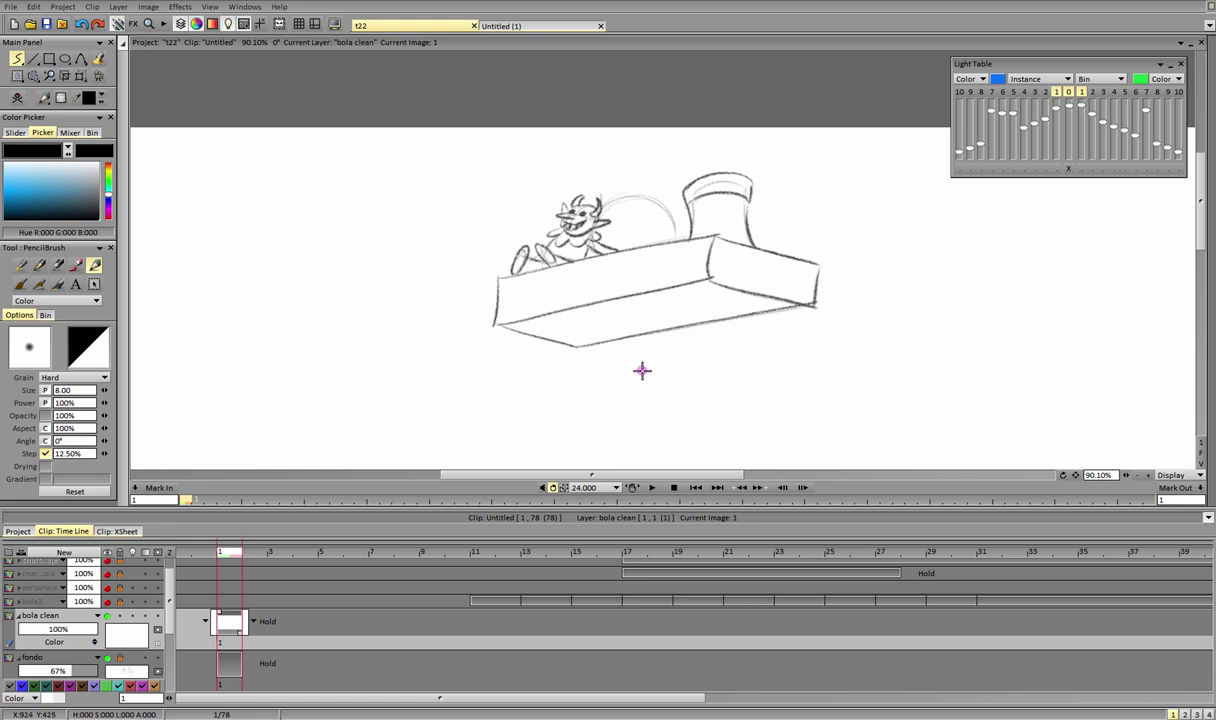
{"action": "mouse_move", "coordinate": [657, 192]}
{"action": "left_mouse_down"}
{"action": "mouse_move", "coordinate": [583, 228]}
{"action": "mouse_move", "coordinate": [663, 257]}
{"action": "mouse_move", "coordinate": [665, 217]}
{"action": "mouse_move", "coordinate": [647, 253]}
{"action": "mouse_move", "coordinate": [619, 251]}
{"action": "mouse_move", "coordinate": [617, 262]}
{"action": "mouse_move", "coordinate": [665, 254]}
{"action": "left_mouse_up"}
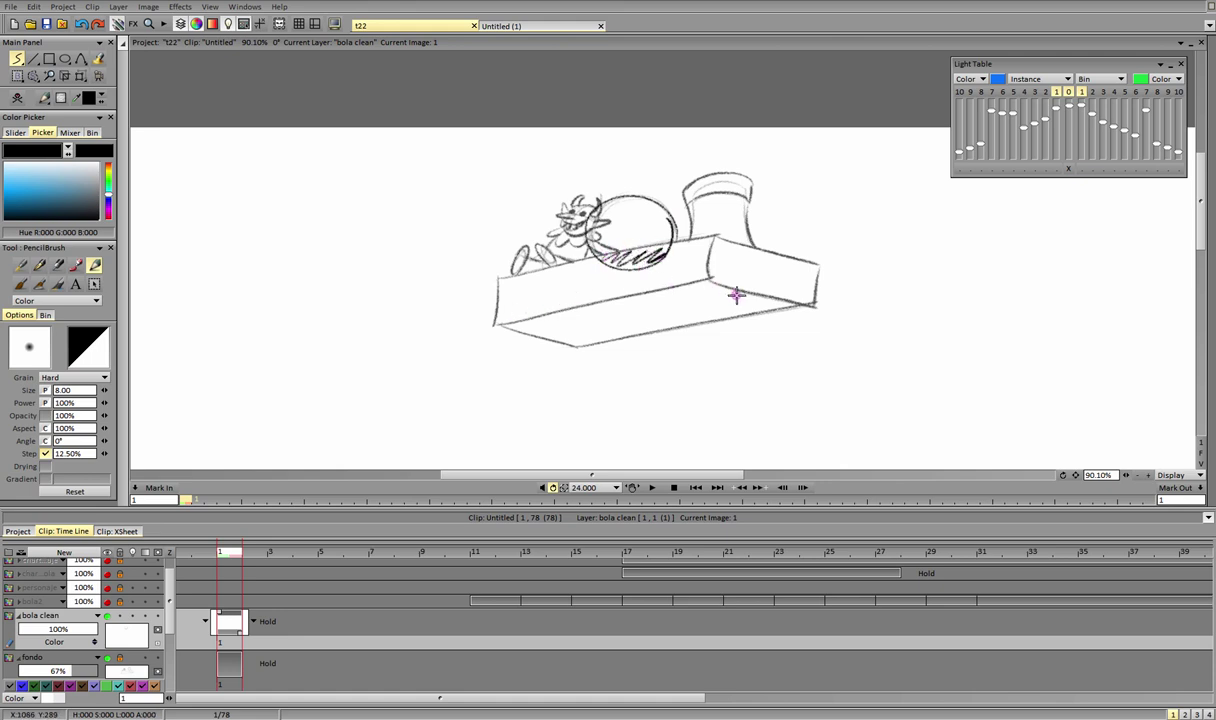
{"action": "key", "text": "ctrl+z"}
{"action": "key", "text": "ctrl+z"}
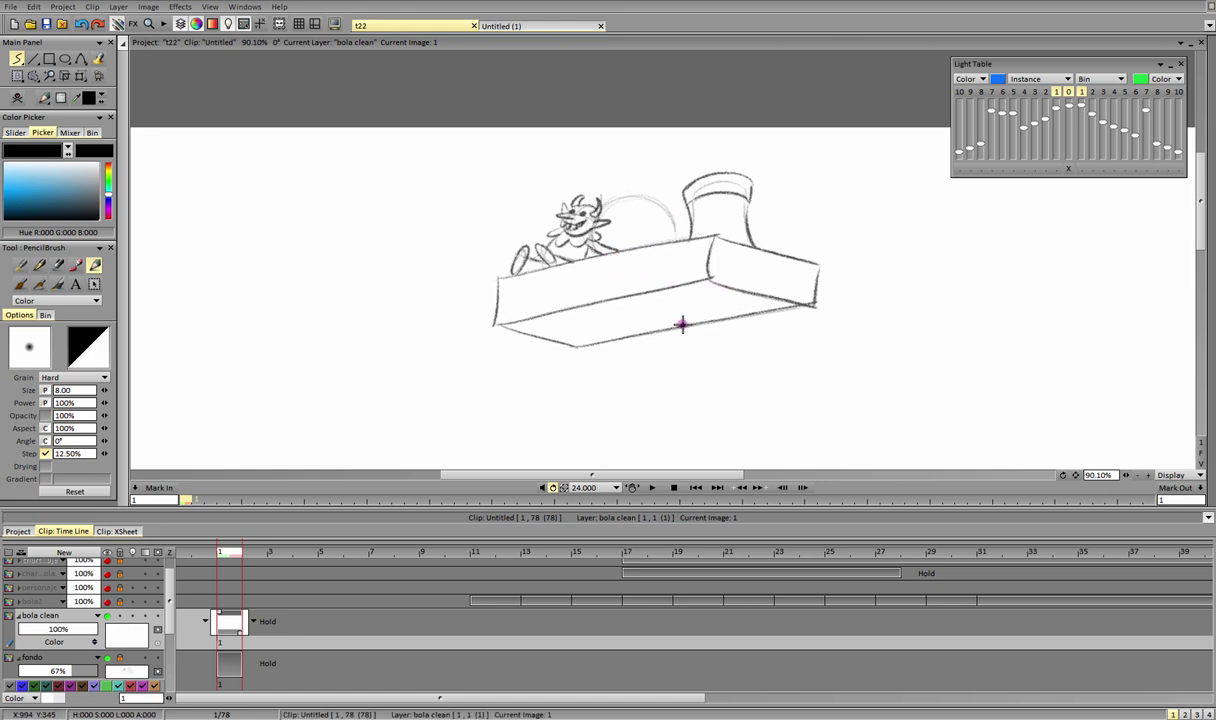
Step: Trace the visible arc of the ball behind the doll on bola clean at frame 1, and show and expand the bola2 layer
{"action": "left_click_drag", "start_coordinate": [671, 237], "coordinate": [564, 232]}
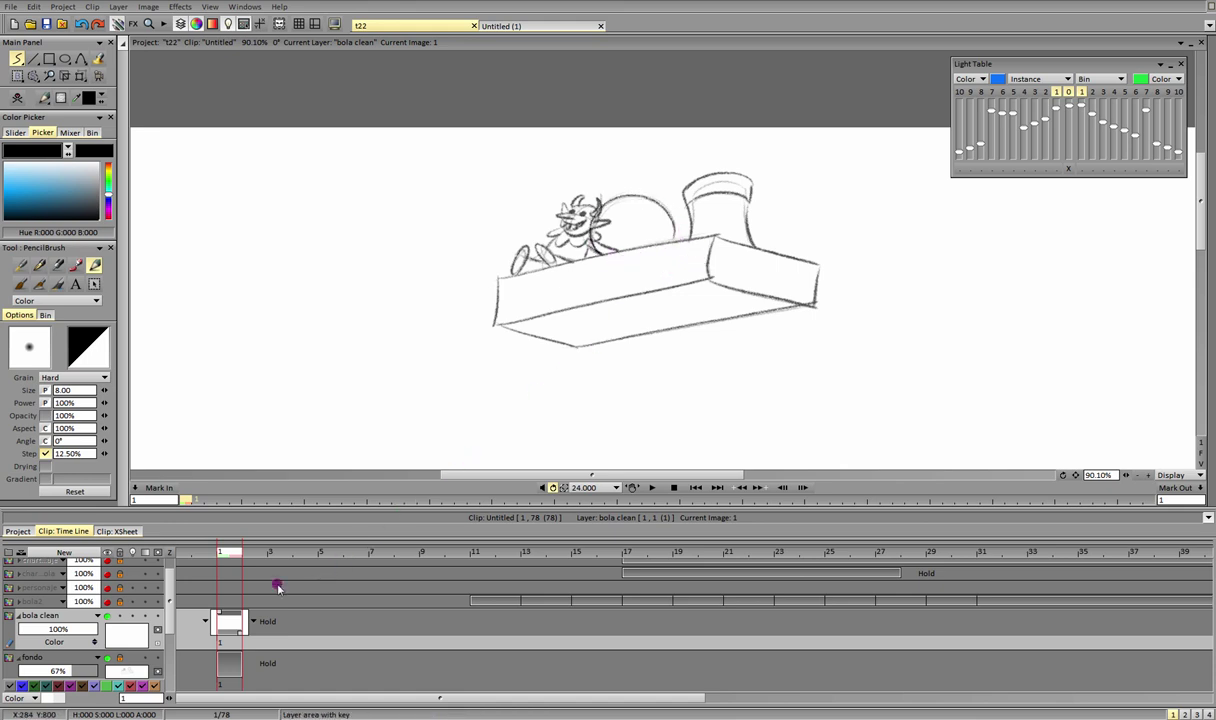
{"action": "left_click", "coordinate": [107, 602]}
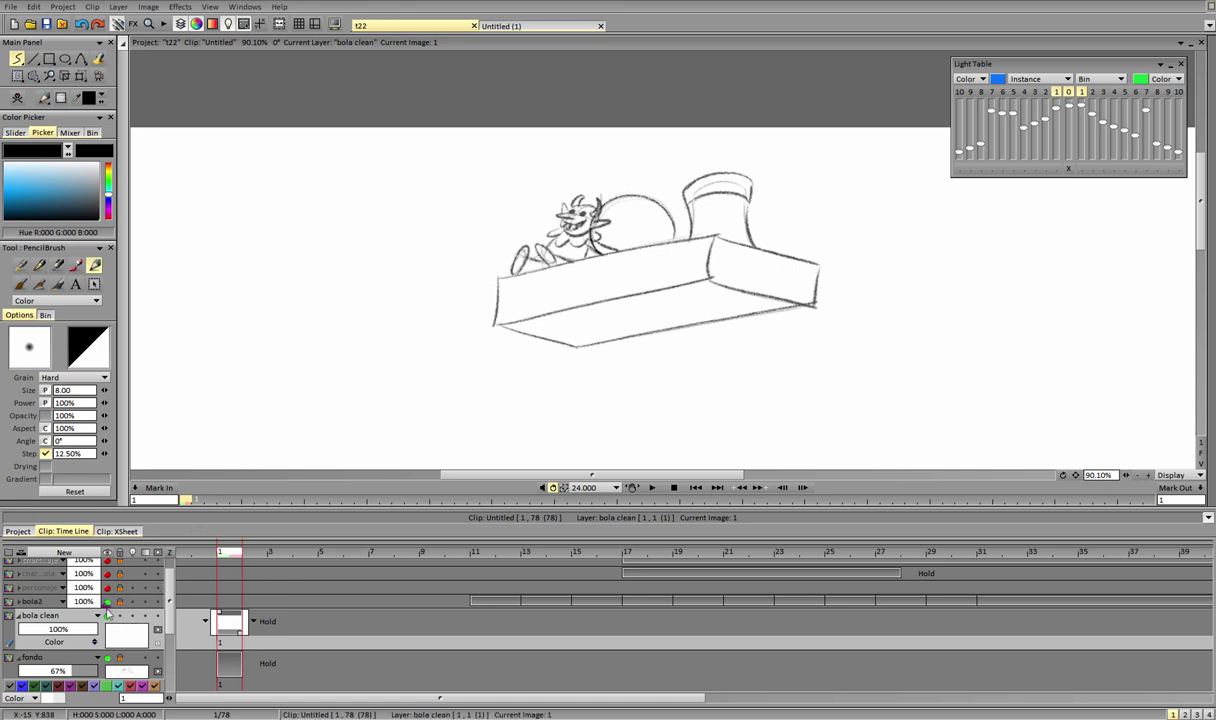
{"action": "left_click", "coordinate": [20, 601]}
Step: Add a new bola clean drawing at frame 13 and trace the ball's outline over bola2 dimmed to 52% opacity
{"action": "left_click", "coordinate": [534, 596]}
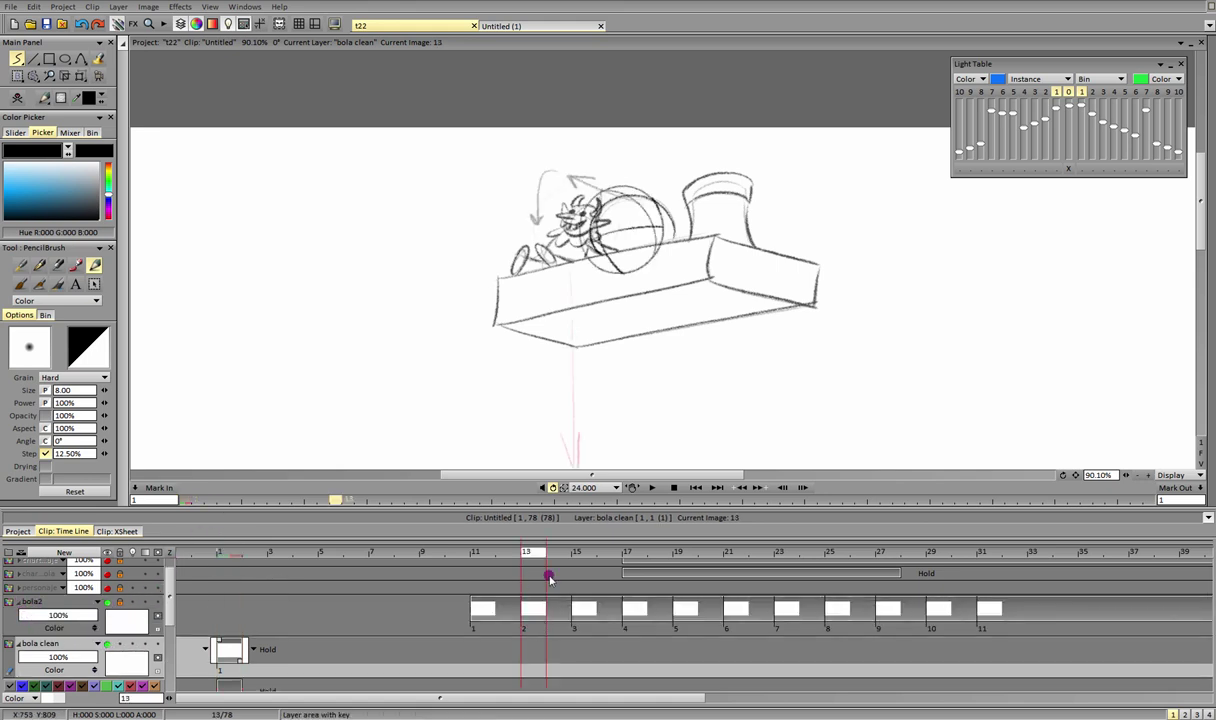
{"action": "left_click_drag", "start_coordinate": [484, 553], "coordinate": [532, 553]}
{"action": "left_click", "coordinate": [17, 98]}
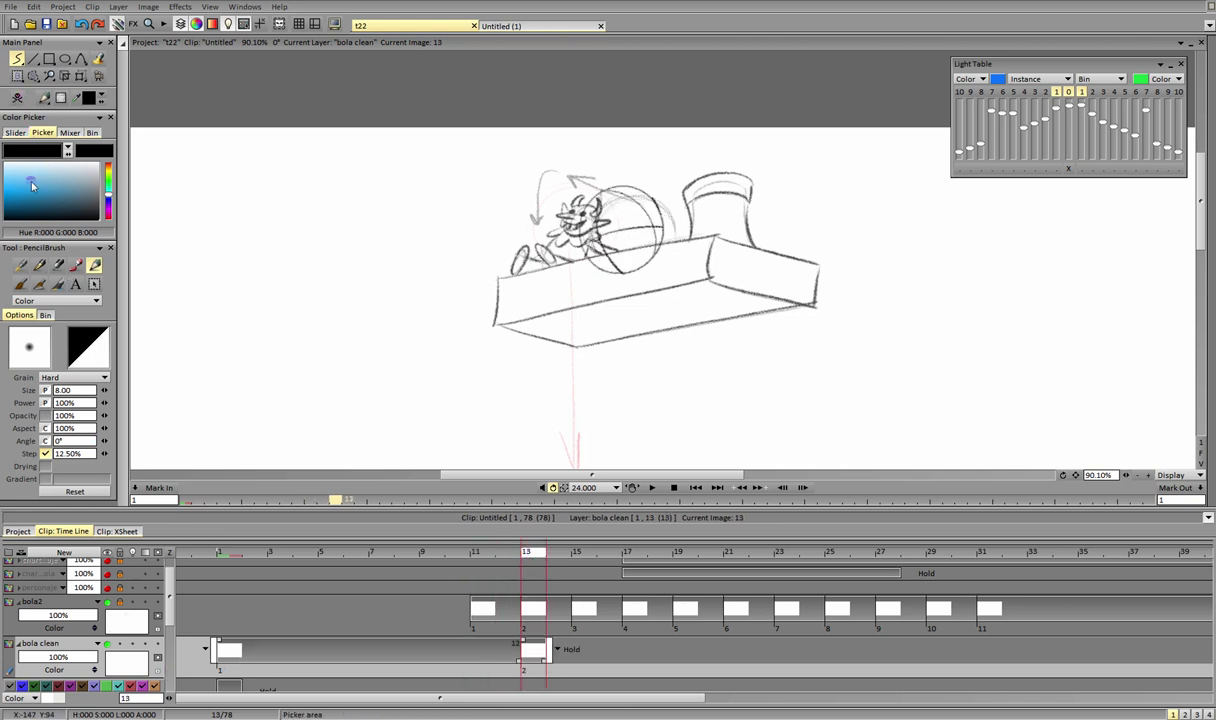
{"action": "left_click_drag", "start_coordinate": [91, 615], "coordinate": [63, 617]}
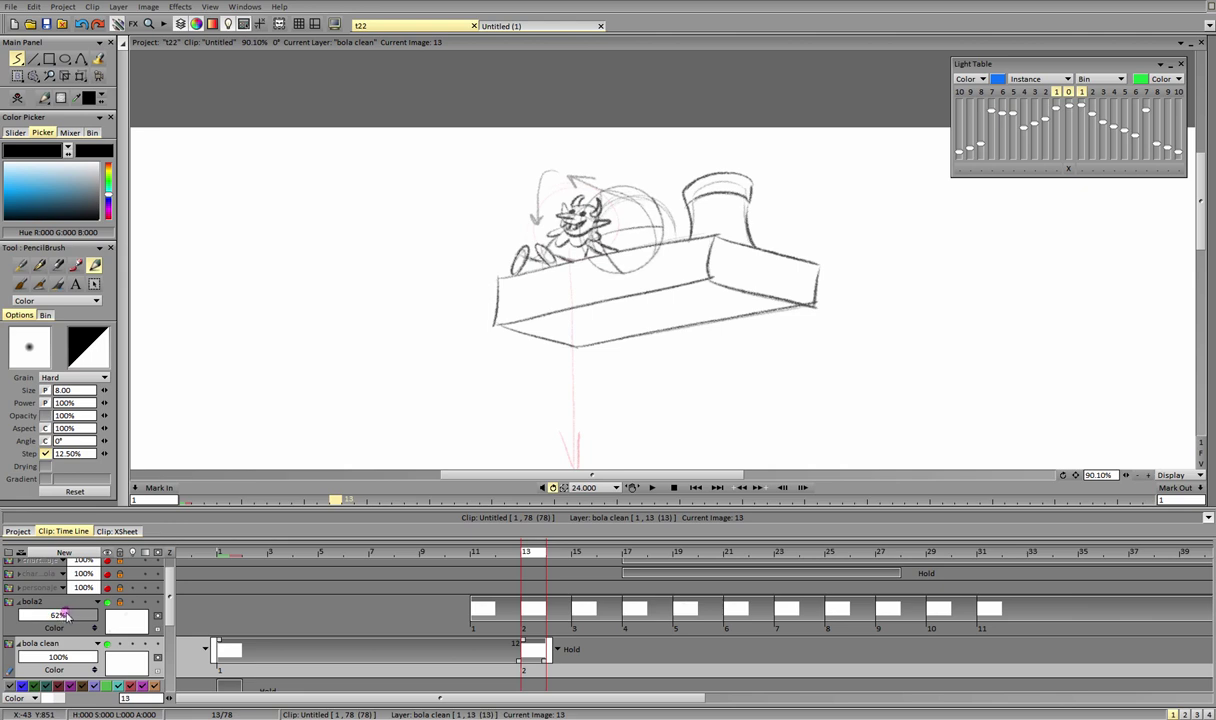
{"action": "mouse_move", "coordinate": [635, 238]}
{"action": "left_mouse_down"}
{"action": "mouse_move", "coordinate": [589, 197]}
{"action": "mouse_move", "coordinate": [608, 252]}
{"action": "mouse_move", "coordinate": [656, 250]}
{"action": "left_mouse_up"}
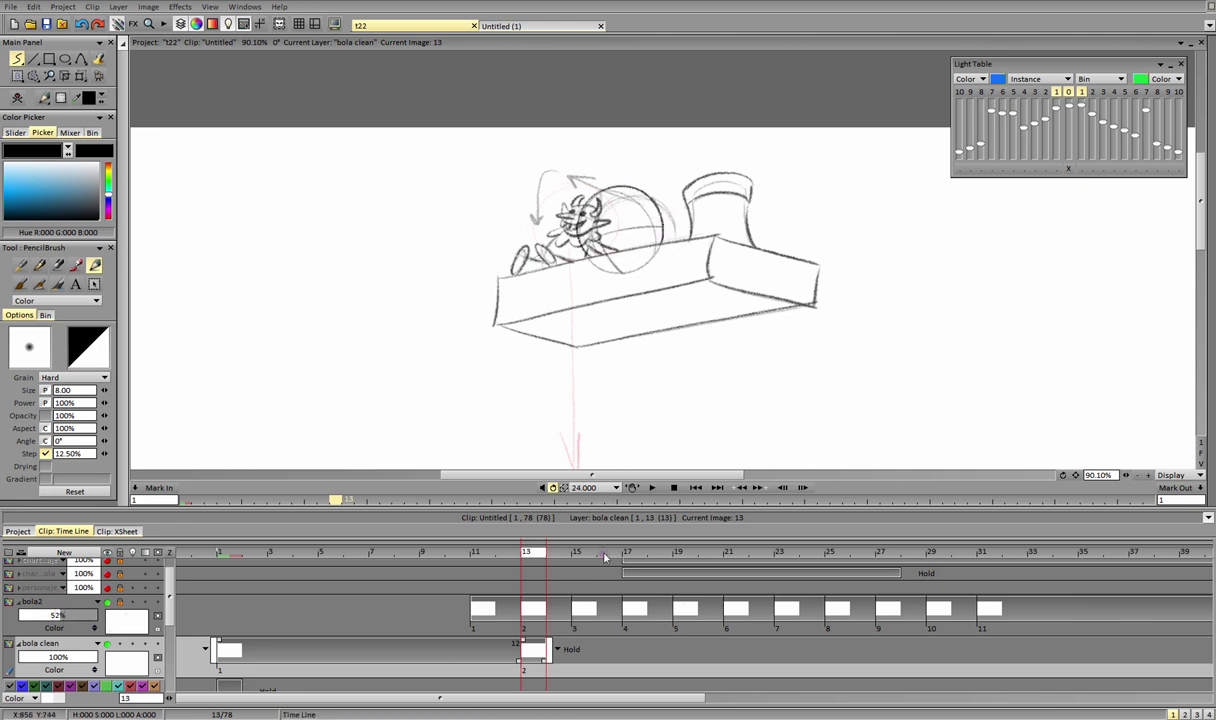
Step: Add a new bola clean drawing at frame 15 and trace the ball's outline from bola2
{"action": "left_click", "coordinate": [576, 552]}
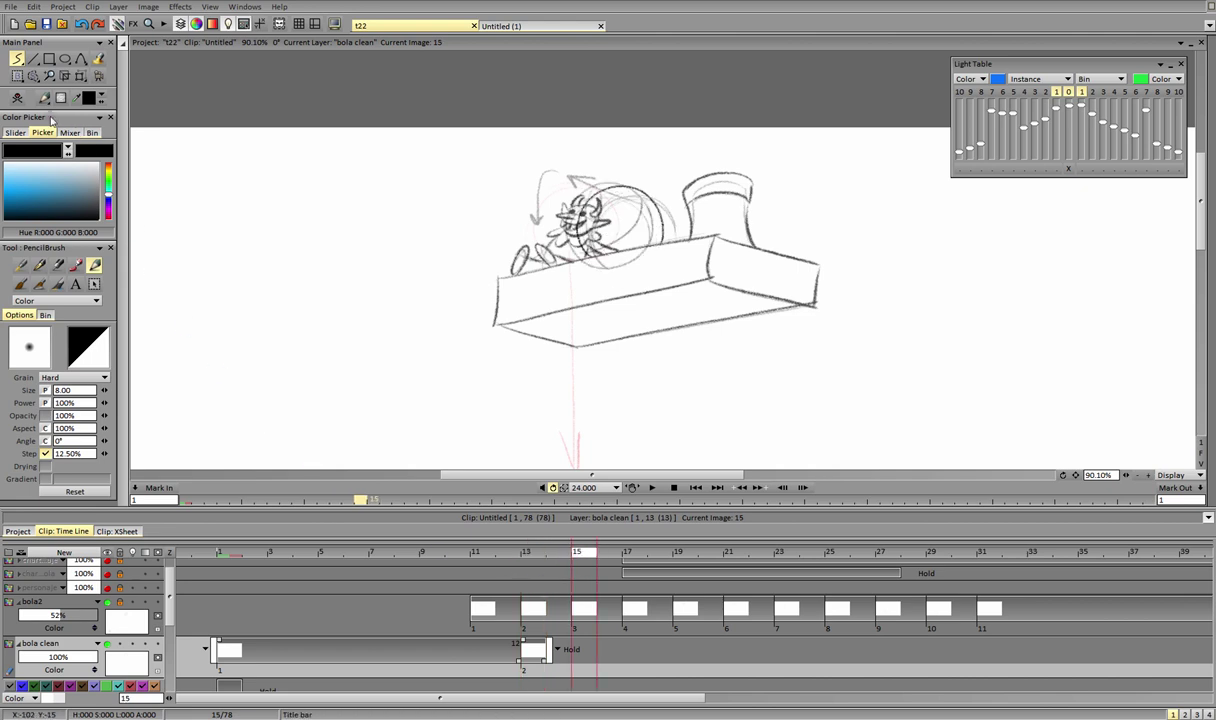
{"action": "left_click", "coordinate": [17, 98]}
{"action": "left_click_drag", "start_coordinate": [648, 240], "coordinate": [567, 208]}
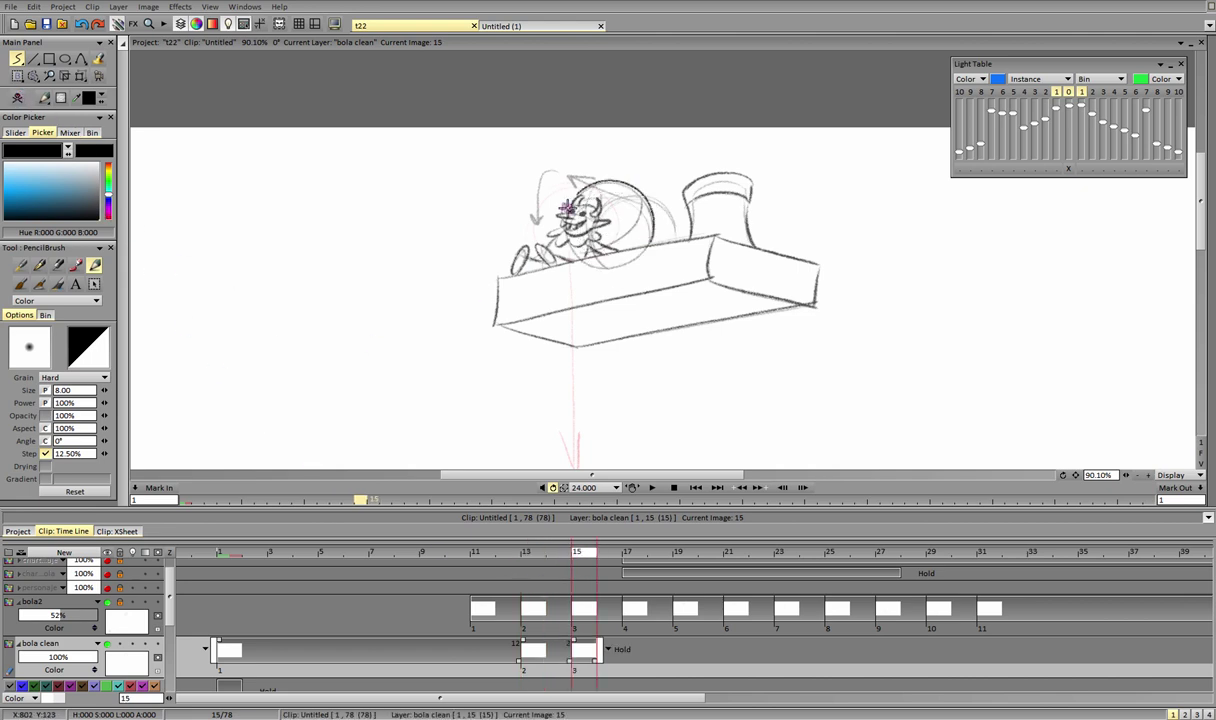
Step: Add a new bola clean drawing at frame 17 and trace the ball's outline from bola2
{"action": "key", "text": "Right"}
{"action": "key", "text": "Right"}
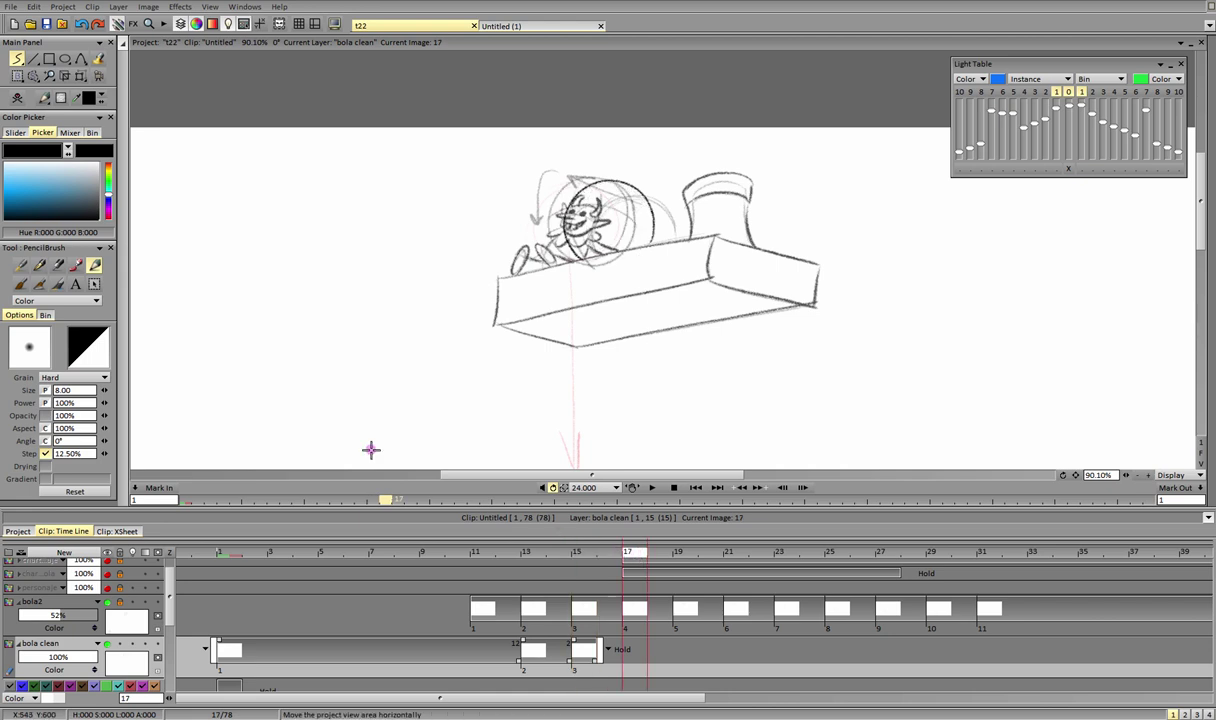
{"action": "key", "text": "Insert"}
{"action": "mouse_move", "coordinate": [605, 224]}
{"action": "left_mouse_down"}
{"action": "mouse_move", "coordinate": [630, 239]}
{"action": "mouse_move", "coordinate": [553, 198]}
{"action": "left_mouse_up"}
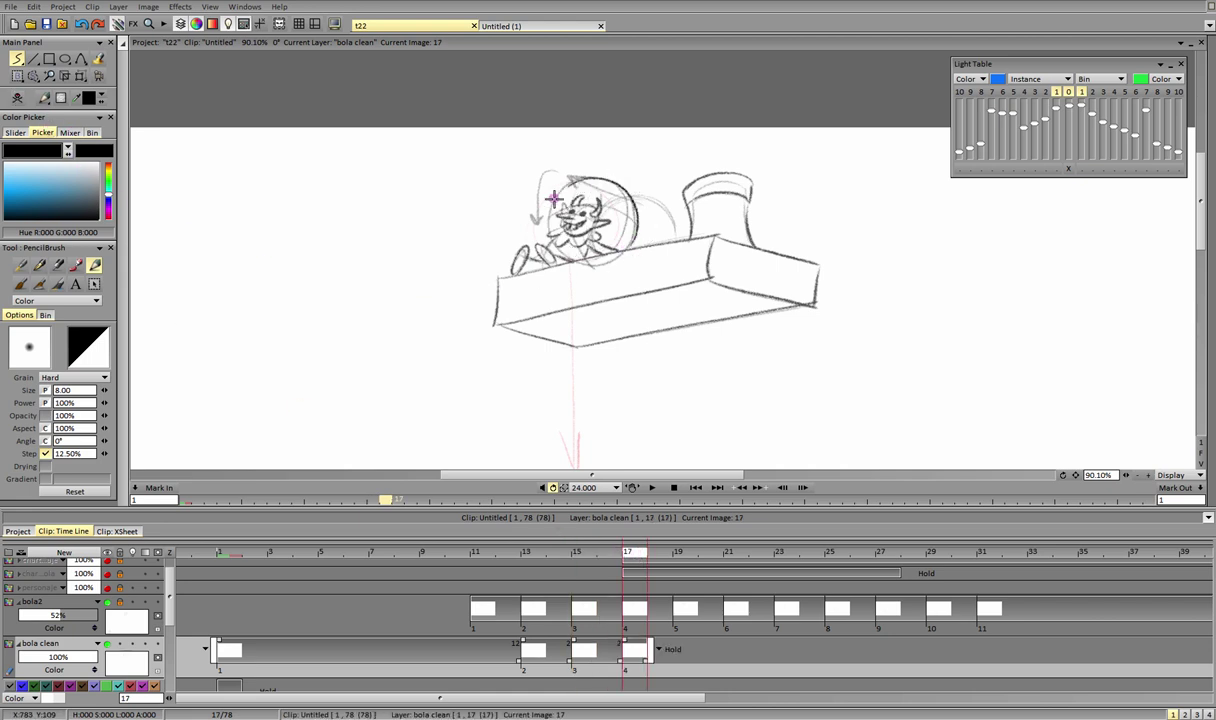
Step: Add a new bola clean drawing at frame 19 and trace the ball's outline around the doll from bola2
{"action": "key", "text": "Right"}
{"action": "key", "text": "Right"}
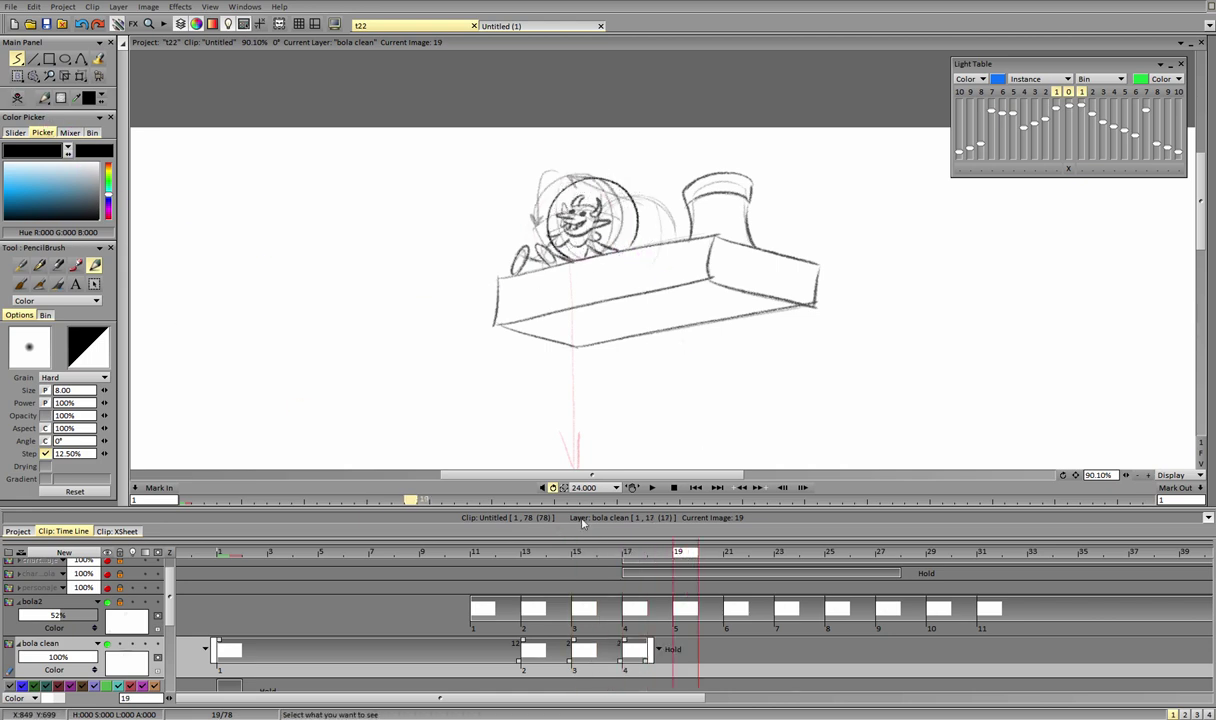
{"action": "left_click", "coordinate": [18, 98]}
{"action": "mouse_move", "coordinate": [621, 226]}
{"action": "left_mouse_down"}
{"action": "mouse_move", "coordinate": [572, 174]}
{"action": "mouse_move", "coordinate": [593, 207]}
{"action": "left_mouse_up"}
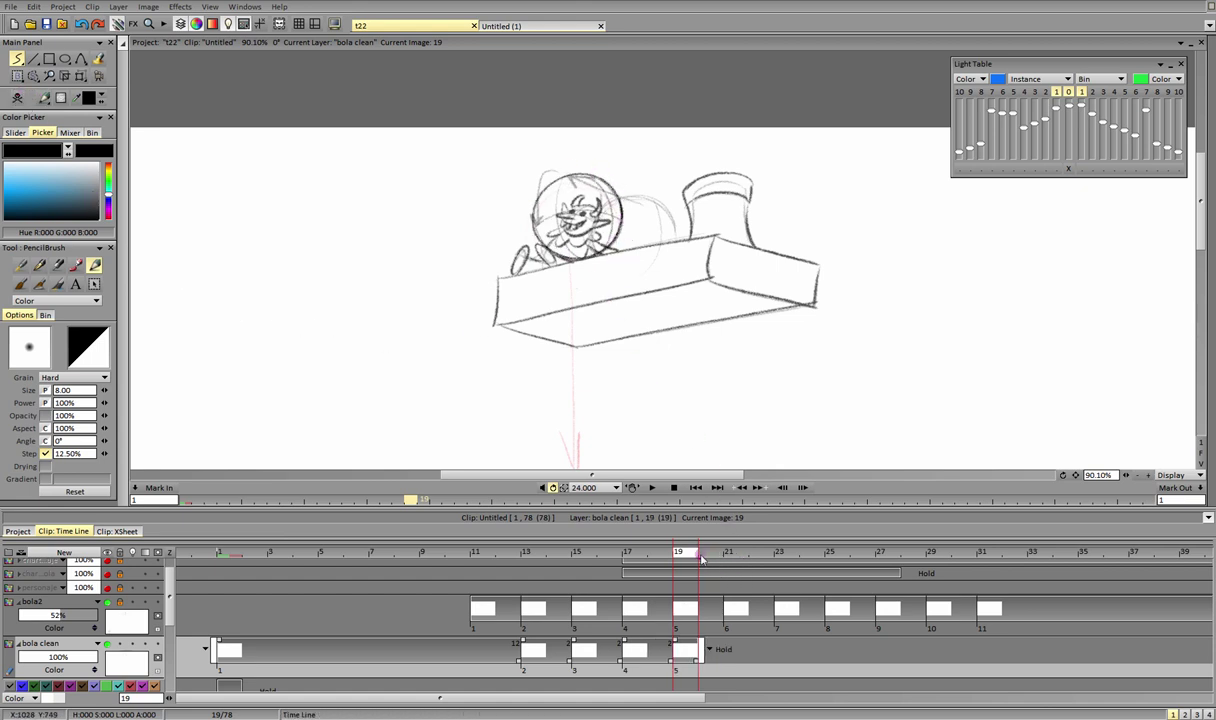
Step: Add a new bola clean drawing at frame 21 and trace the ball's outline from bola2
{"action": "key", "text": "Right"}
{"action": "key", "text": "Right"}
{"action": "key", "text": "Insert"}
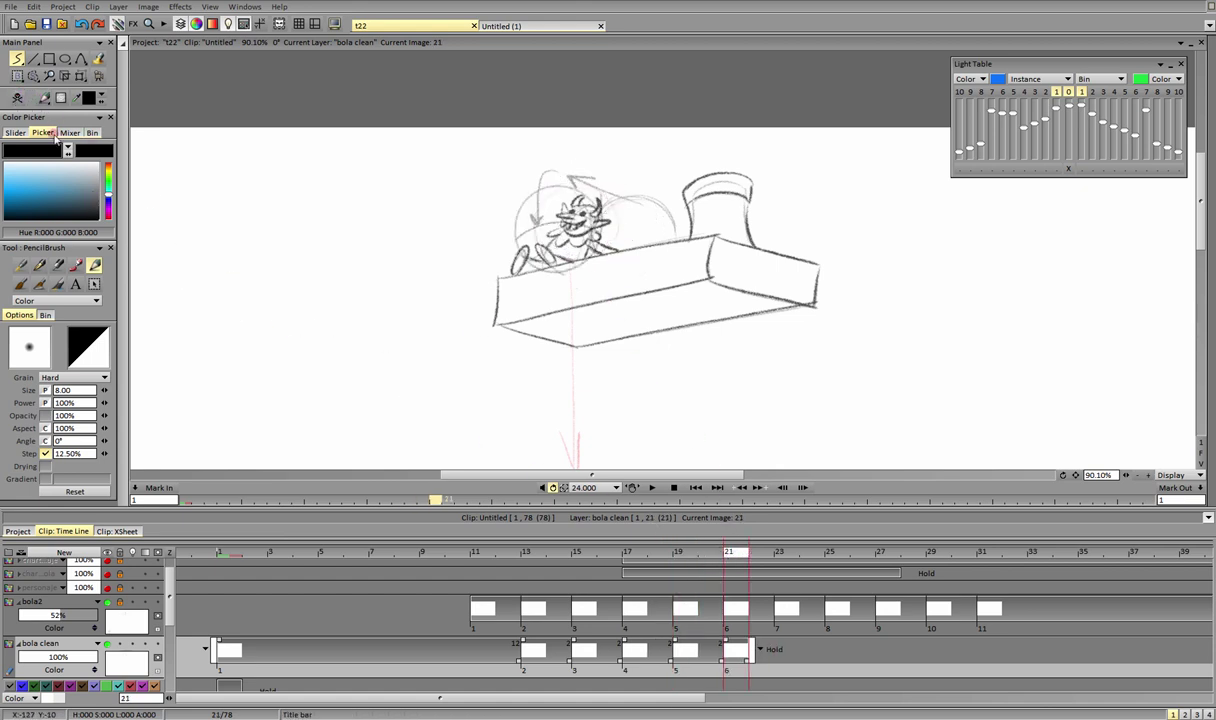
{"action": "mouse_move", "coordinate": [559, 196]}
{"action": "left_mouse_down"}
{"action": "mouse_move", "coordinate": [560, 273]}
{"action": "mouse_move", "coordinate": [585, 197]}
{"action": "left_mouse_up"}
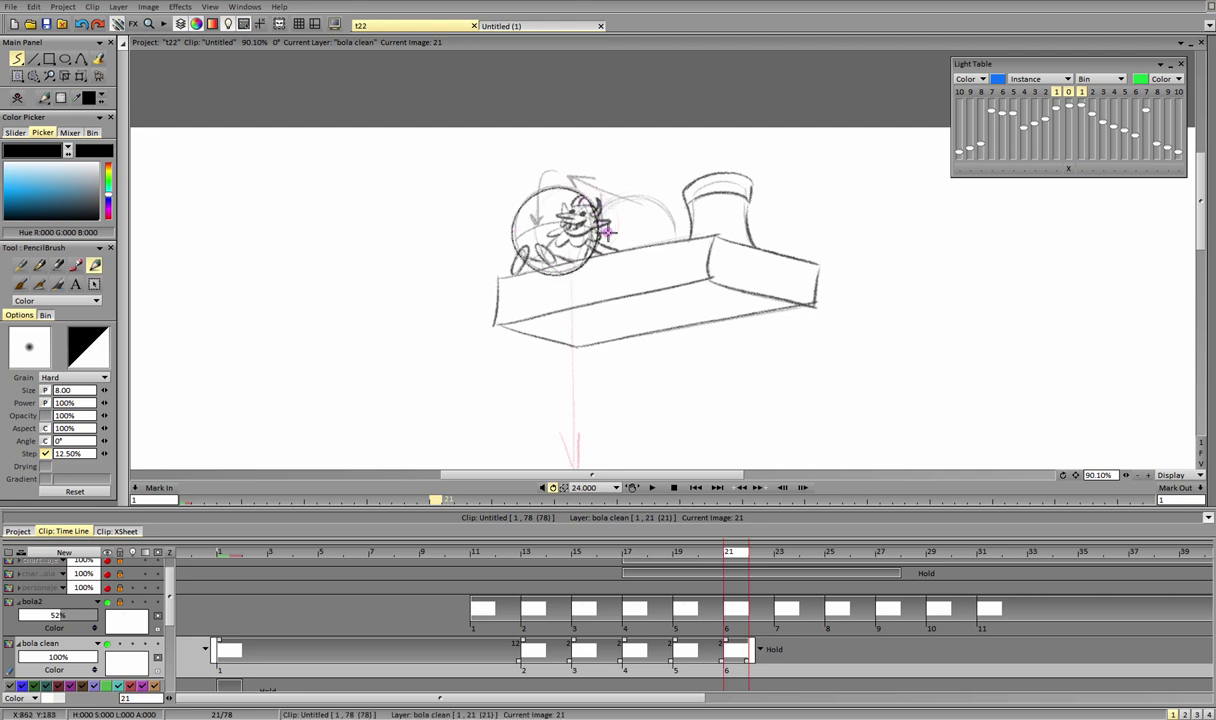
Step: Add a new bola clean drawing at frame 23 and trace the ball's outline in front of the shelf
{"action": "key", "text": "Right"}
{"action": "key", "text": "Right"}
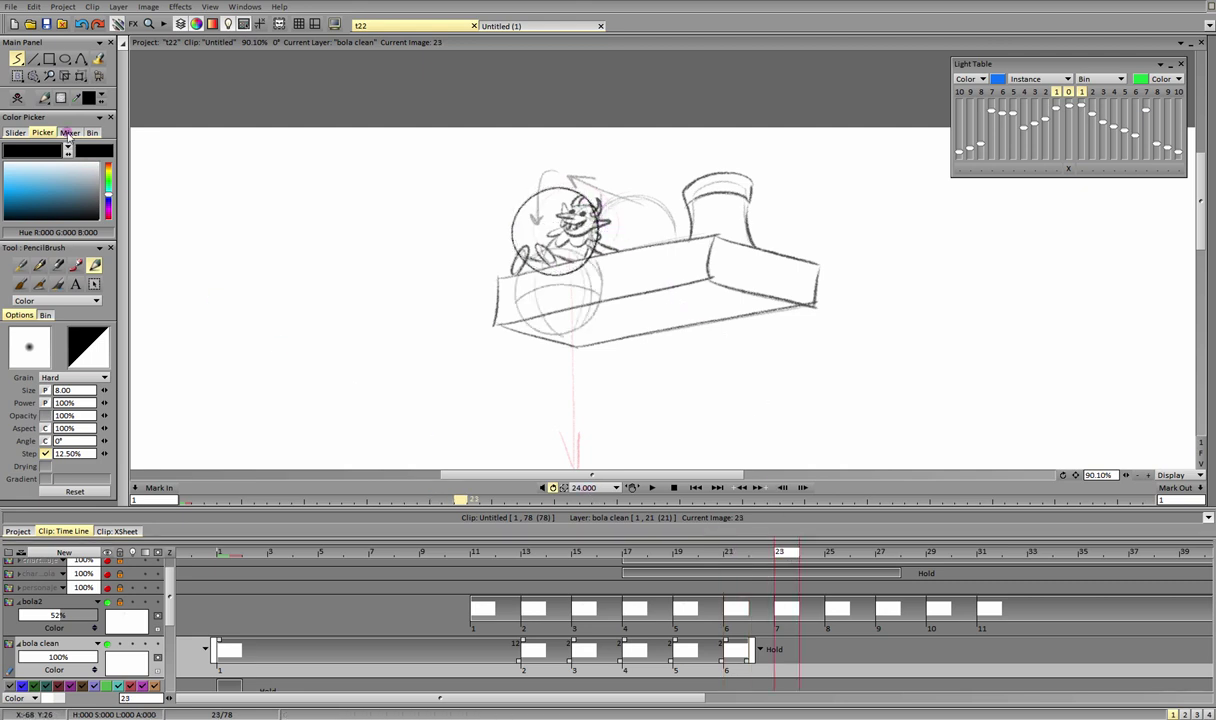
{"action": "key", "text": "Insert"}
{"action": "mouse_move", "coordinate": [597, 280]}
{"action": "left_mouse_down"}
{"action": "mouse_move", "coordinate": [543, 328]}
{"action": "mouse_move", "coordinate": [600, 287]}
{"action": "left_mouse_up"}
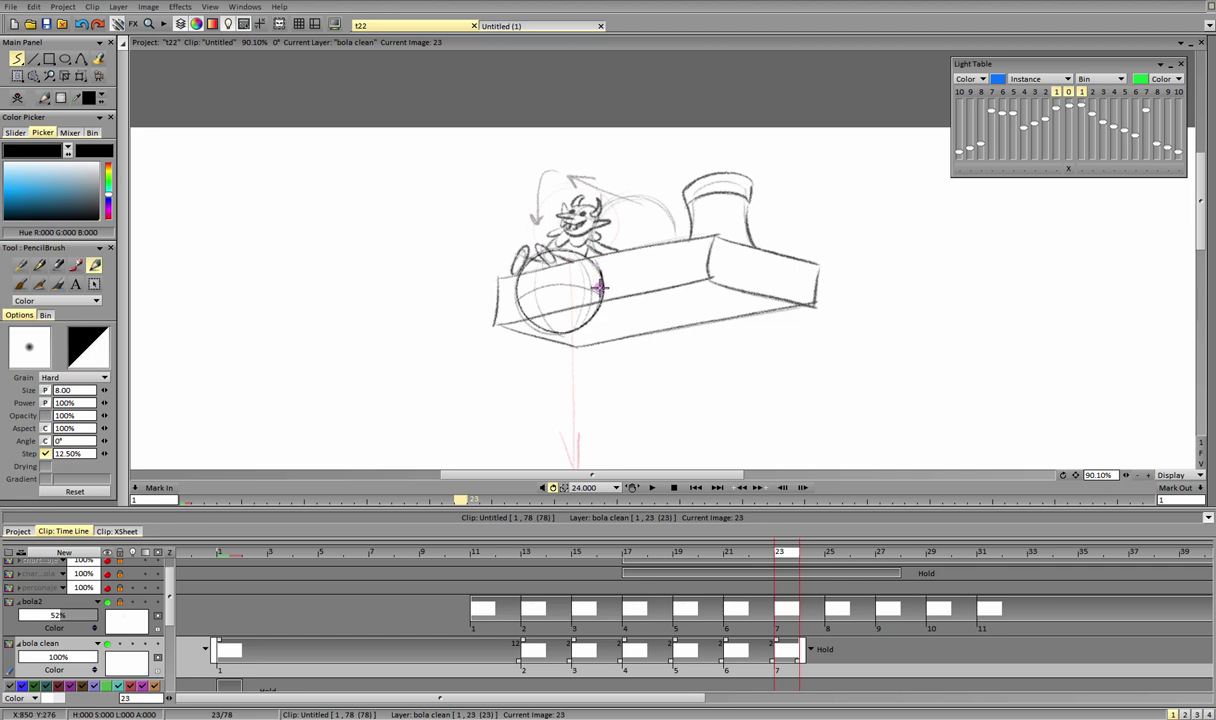
Step: Add a new bola clean drawing at frame 25 and trace the outline of the ball falling below the shelf
{"action": "key", "text": "Right"}
{"action": "key", "text": "Right"}
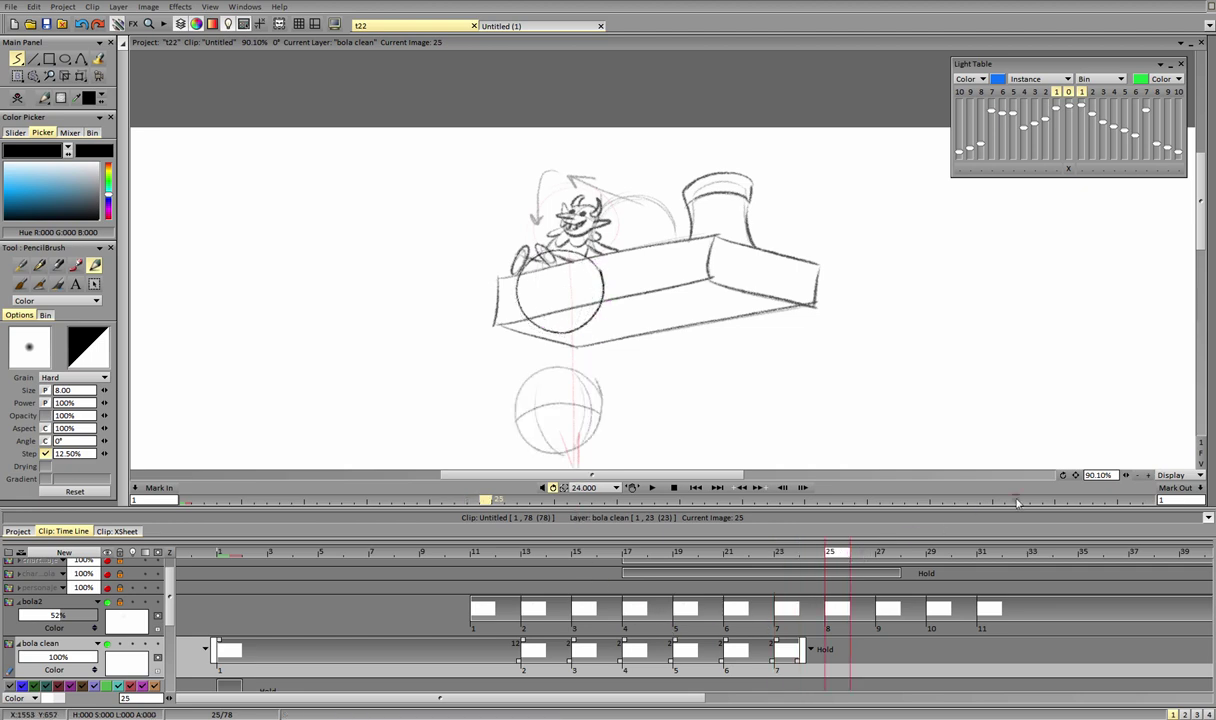
{"action": "scroll", "coordinate": [1024, 450], "scroll_direction": "down", "scroll_amount": 3}
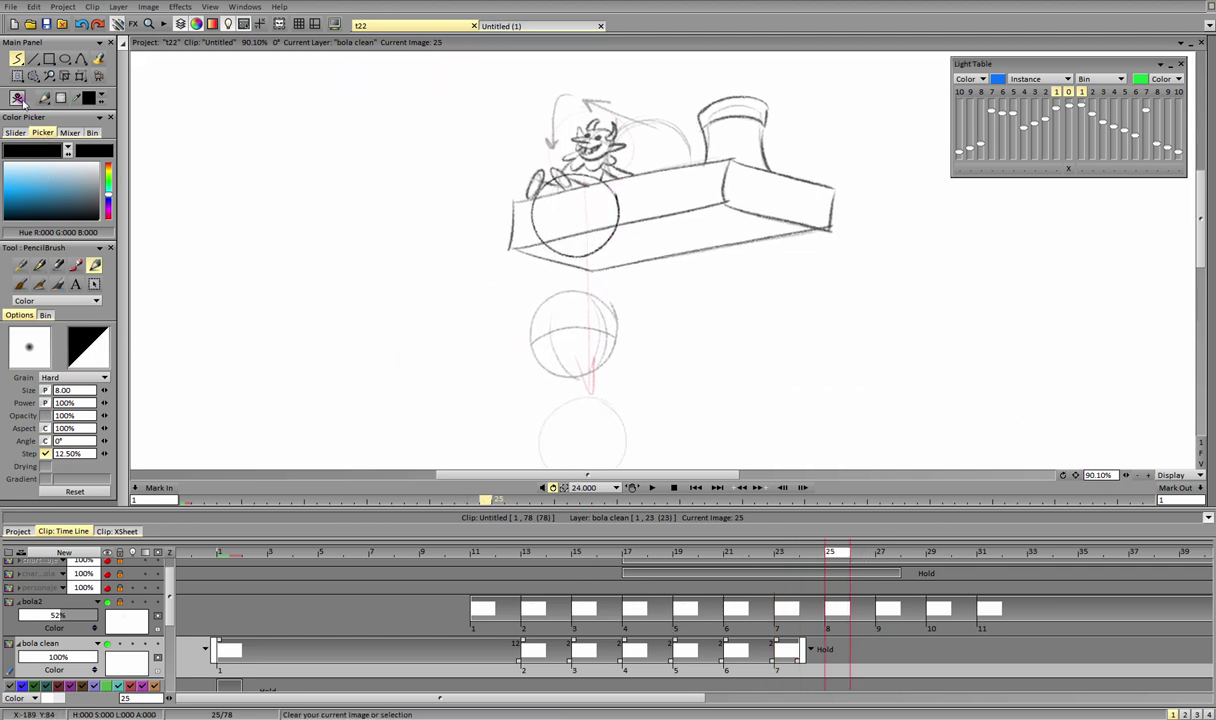
{"action": "left_click", "coordinate": [17, 97]}
{"action": "mouse_move", "coordinate": [603, 296]}
{"action": "left_mouse_down"}
{"action": "mouse_move", "coordinate": [528, 344]}
{"action": "mouse_move", "coordinate": [615, 342]}
{"action": "mouse_move", "coordinate": [609, 301]}
{"action": "mouse_move", "coordinate": [616, 352]}
{"action": "mouse_move", "coordinate": [584, 375]}
{"action": "left_mouse_up"}
Step: Try curved seam lines on the frame 25 ball, undo them, and try a small star near its upper part instead
{"action": "mouse_move", "coordinate": [553, 303]}
{"action": "left_mouse_down"}
{"action": "mouse_move", "coordinate": [547, 333]}
{"action": "mouse_move", "coordinate": [570, 372]}
{"action": "left_mouse_up"}
{"action": "left_click_drag", "start_coordinate": [594, 328], "coordinate": [536, 350]}
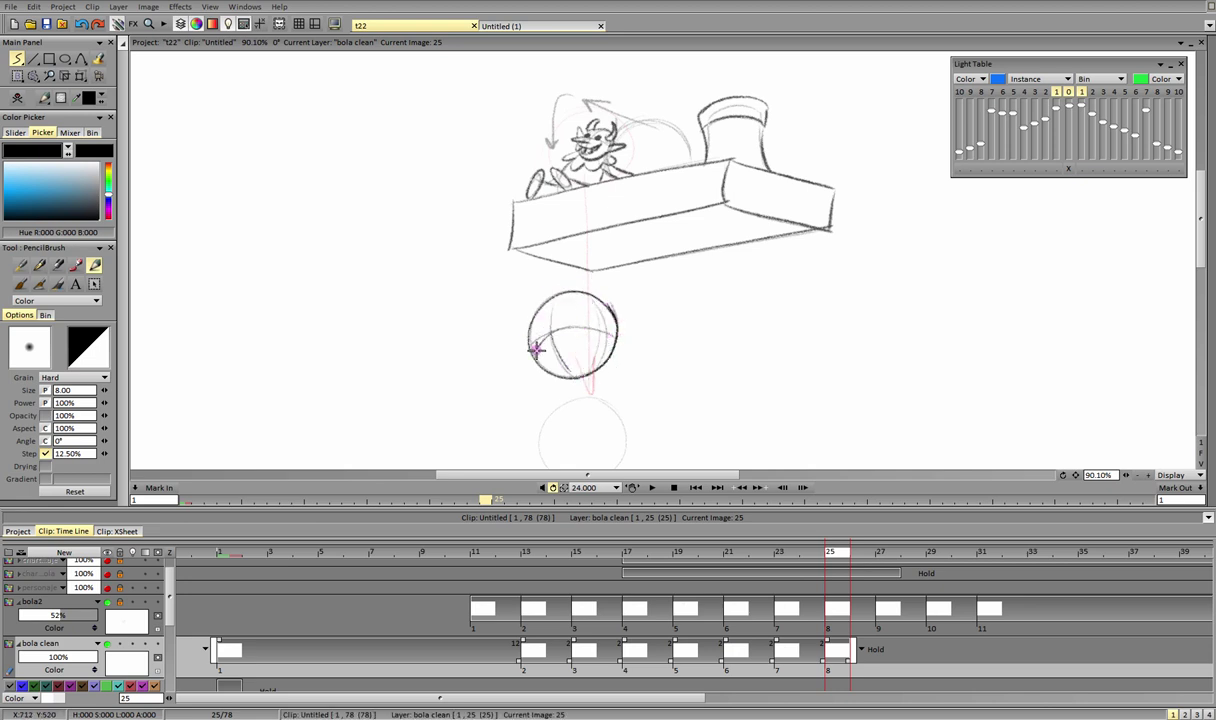
{"action": "key", "text": "ctrl+z"}
{"action": "mouse_move", "coordinate": [588, 310]}
{"action": "left_mouse_down"}
{"action": "mouse_move", "coordinate": [551, 326]}
{"action": "mouse_move", "coordinate": [567, 318]}
{"action": "left_mouse_up"}
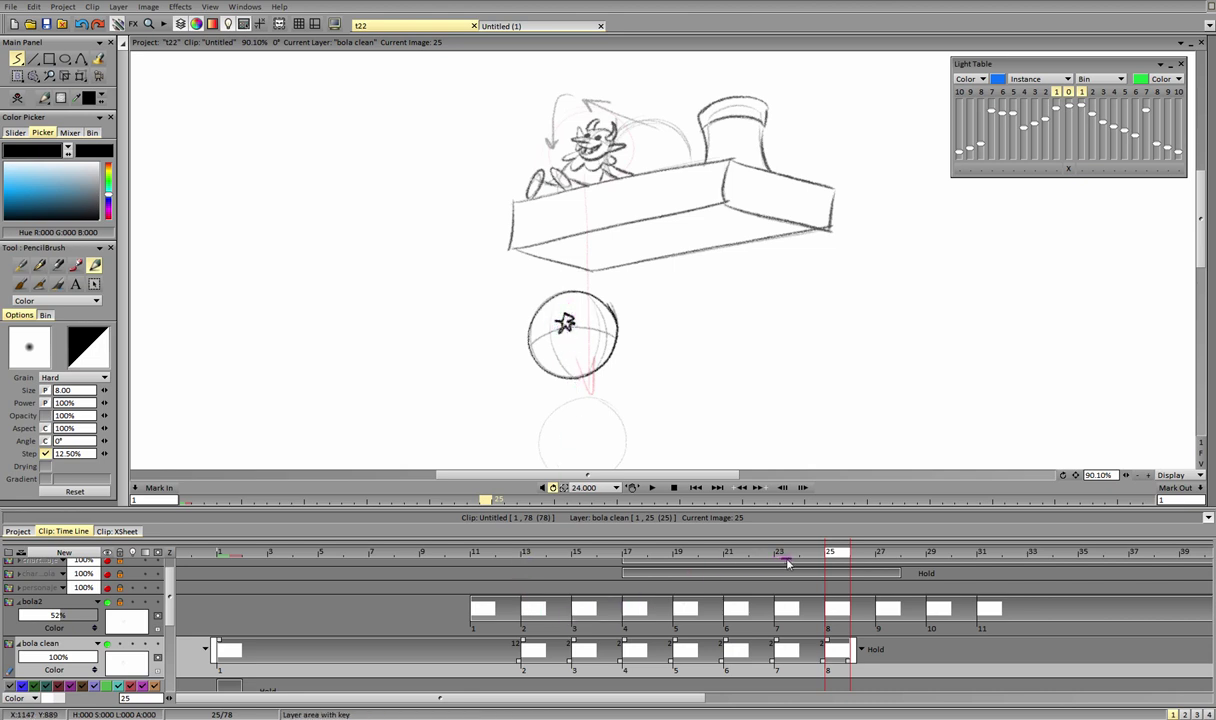
Step: Go back and forth through the bola clean drawings between frames 15 and 25 to check the ball's motion
{"action": "left_click", "coordinate": [791, 555]}
{"action": "left_click_drag", "start_coordinate": [748, 556], "coordinate": [678, 555]}
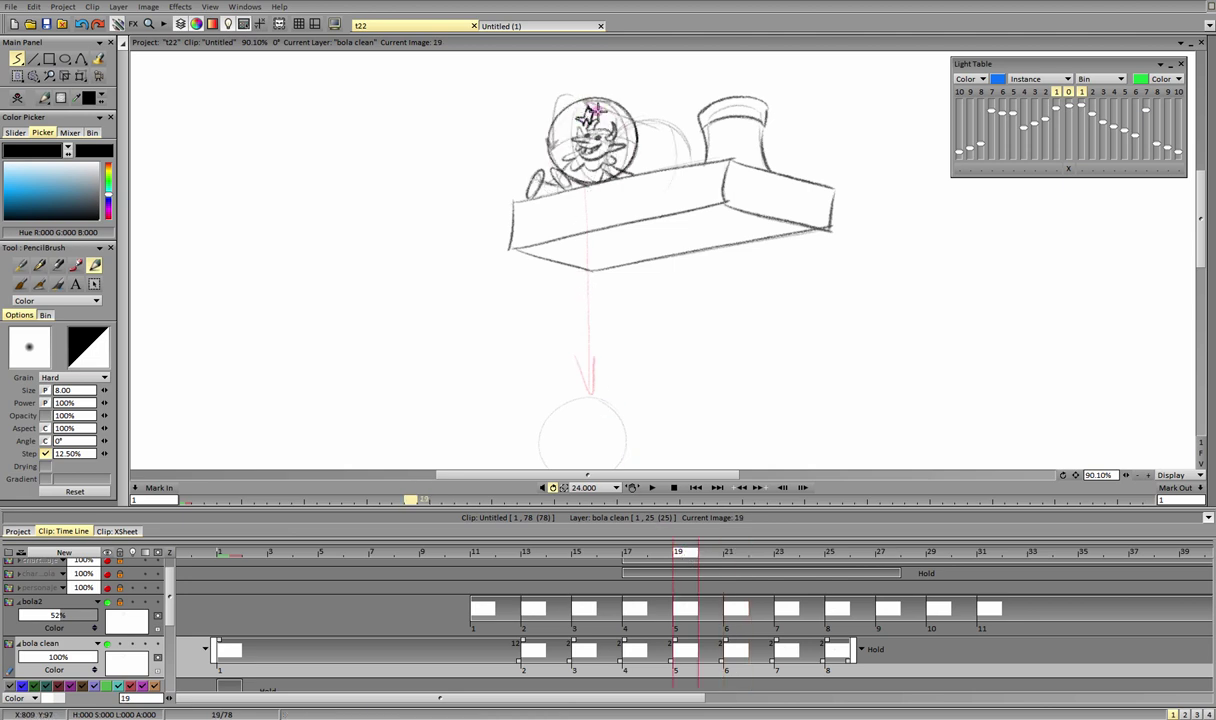
{"action": "left_click", "coordinate": [630, 555]}
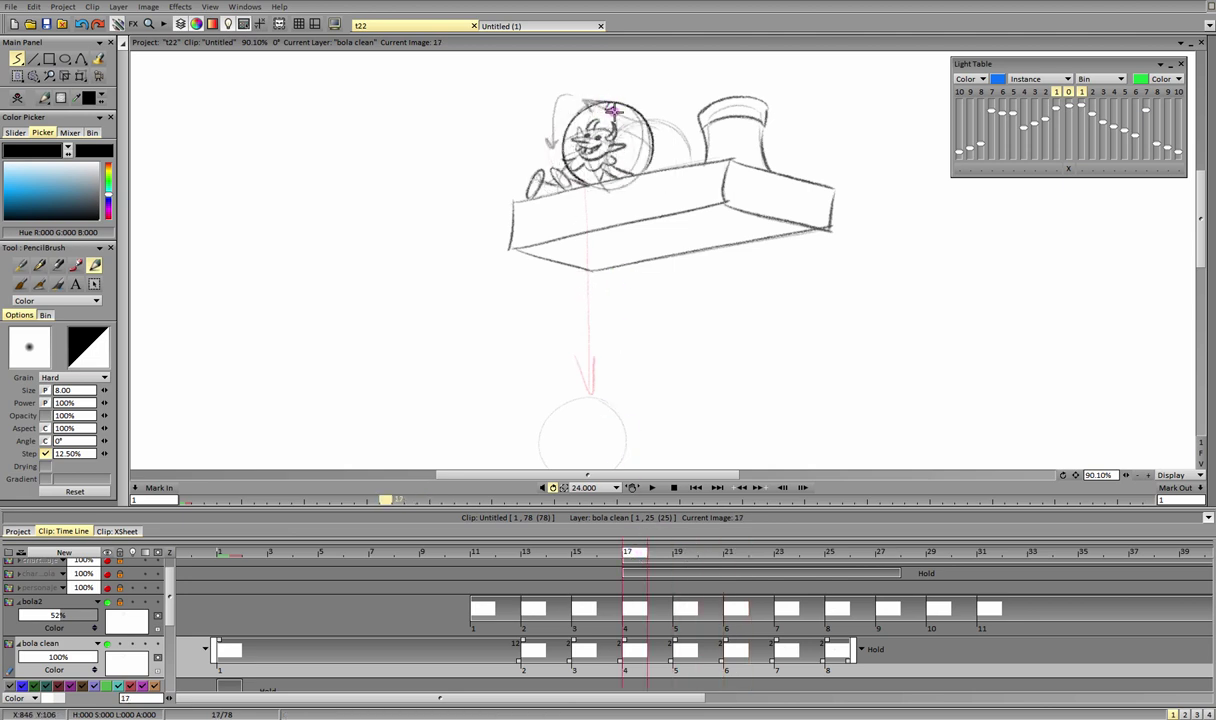
{"action": "key", "text": "Left"}
{"action": "key", "text": "Left"}
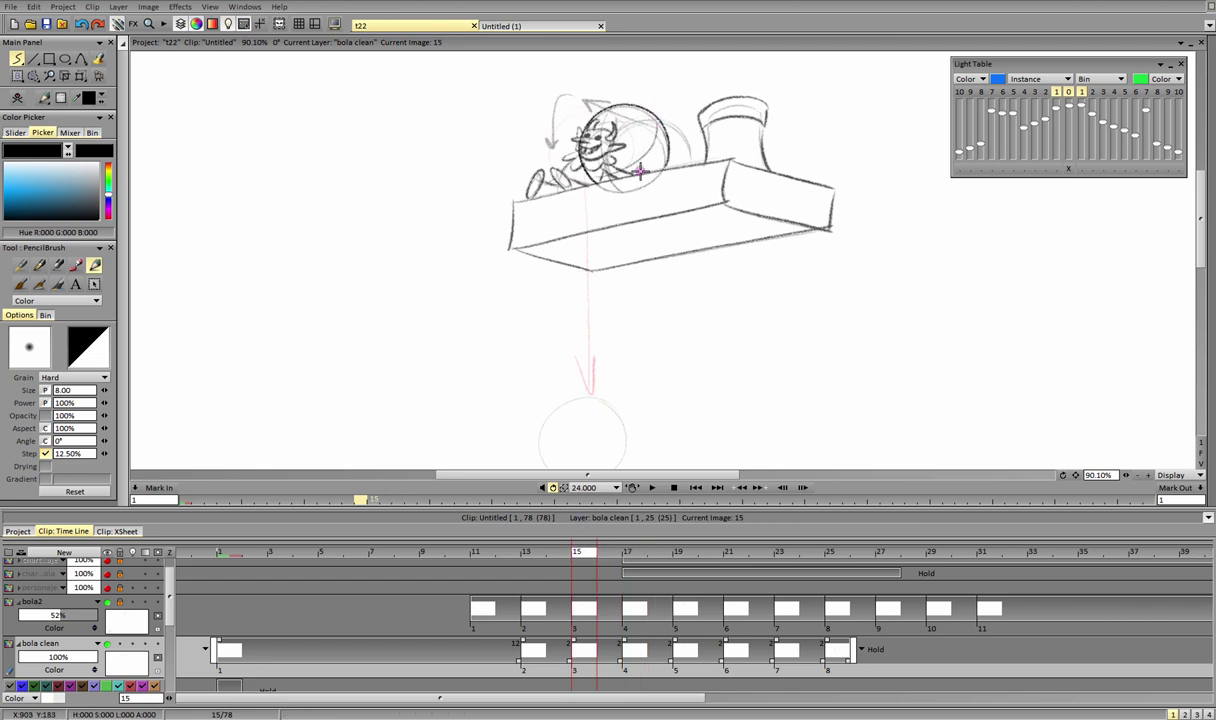
{"action": "left_click", "coordinate": [620, 556]}
{"action": "left_click_drag", "start_coordinate": [645, 560], "coordinate": [733, 560]}
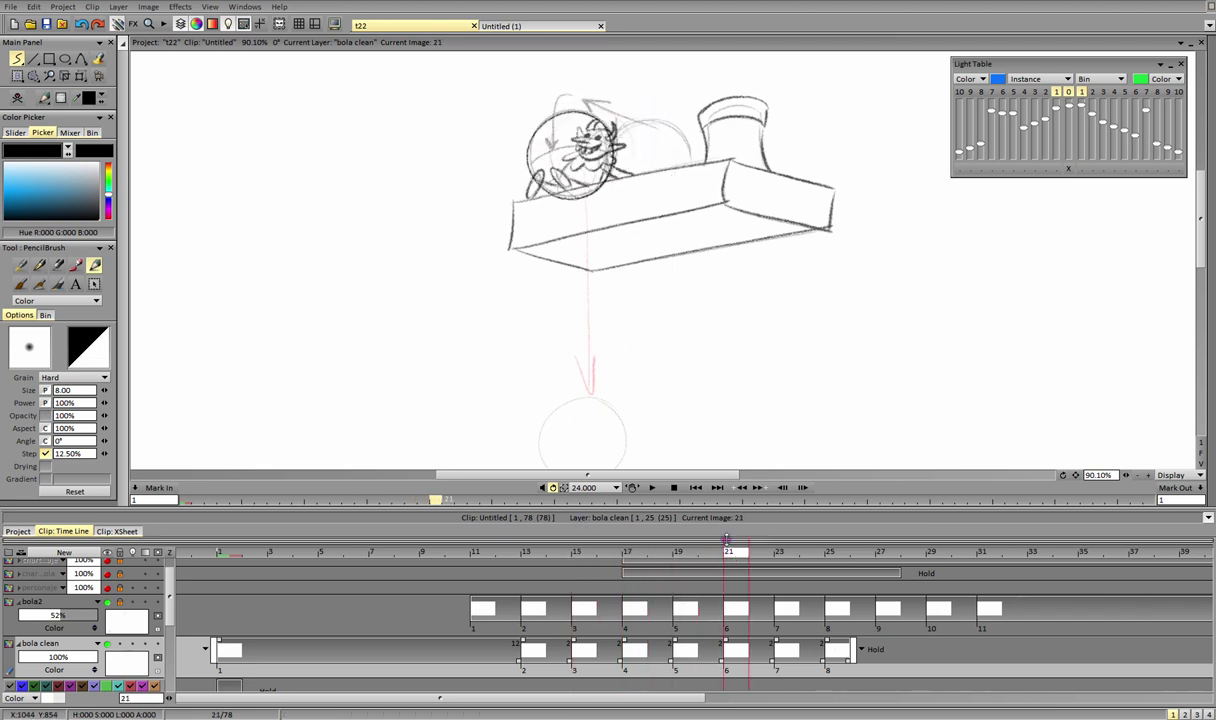
{"action": "key", "text": "Left"}
{"action": "key", "text": "Left"}
{"action": "key", "text": "Right"}
{"action": "key", "text": "Right"}
{"action": "key", "text": "Right"}
{"action": "key", "text": "Right"}
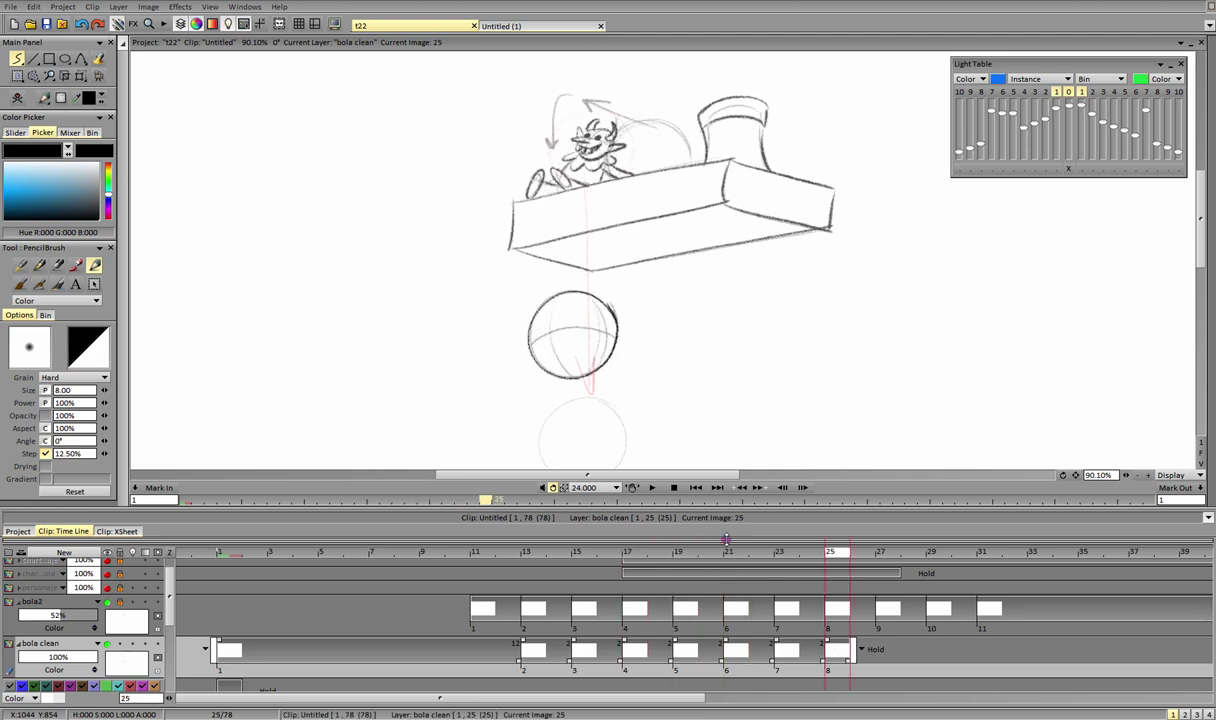
Step: Add a new bola clean drawing at frame 27 and trace the falling ball's outline from bola2
{"action": "left_click_drag", "start_coordinate": [673, 699], "coordinate": [713, 699]}
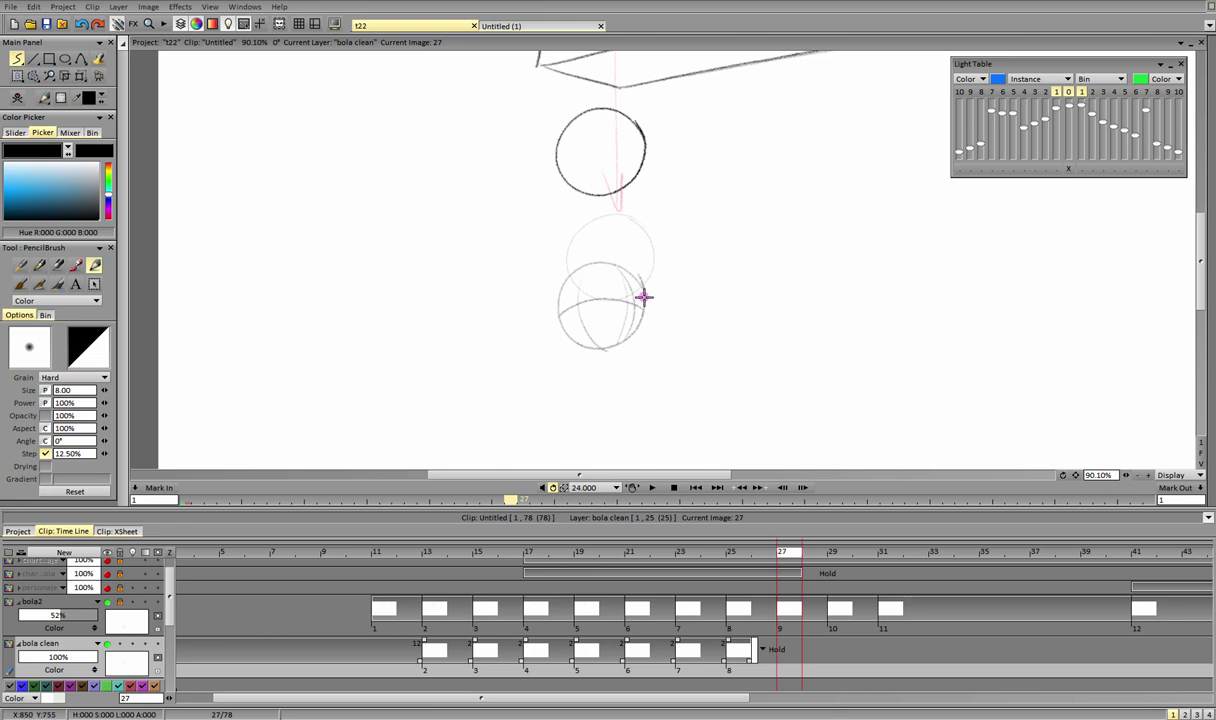
{"action": "left_click_drag", "start_coordinate": [735, 556], "coordinate": [789, 557]}
{"action": "key", "text": "ctrl+z"}
{"action": "left_click", "coordinate": [17, 98]}
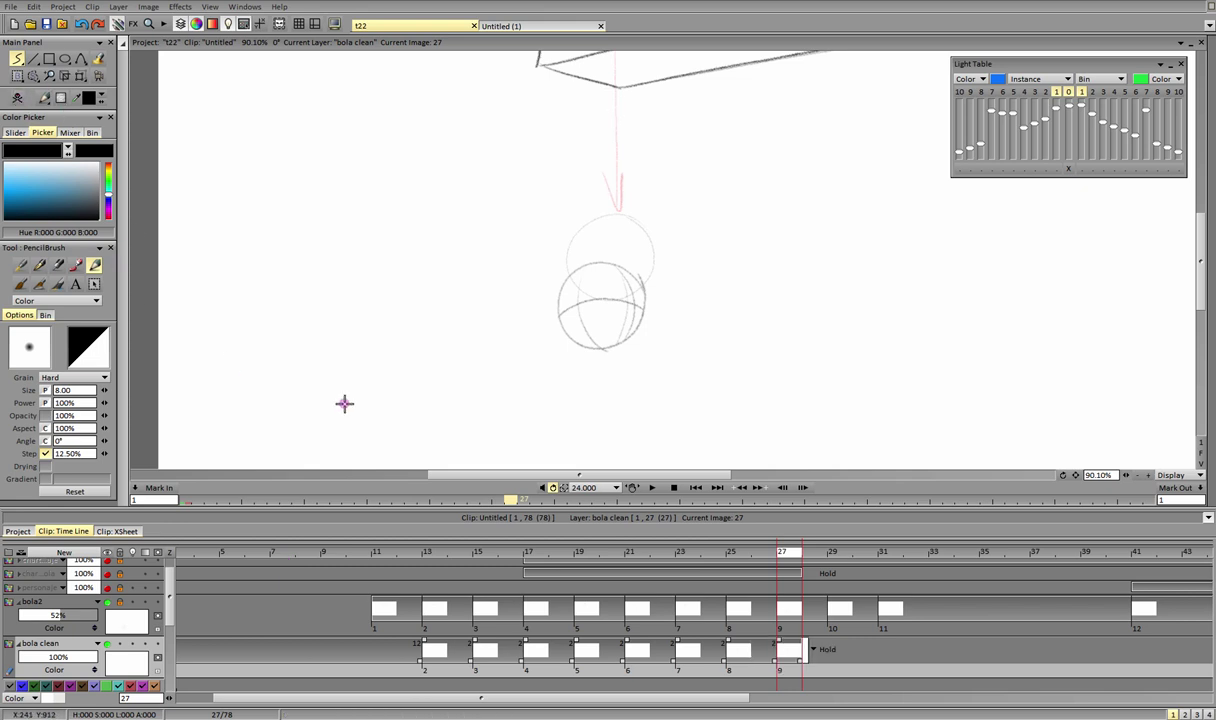
{"action": "mouse_move", "coordinate": [640, 302]}
{"action": "left_mouse_down"}
{"action": "mouse_move", "coordinate": [583, 346]}
{"action": "mouse_move", "coordinate": [628, 269]}
{"action": "mouse_move", "coordinate": [642, 312]}
{"action": "left_mouse_up"}
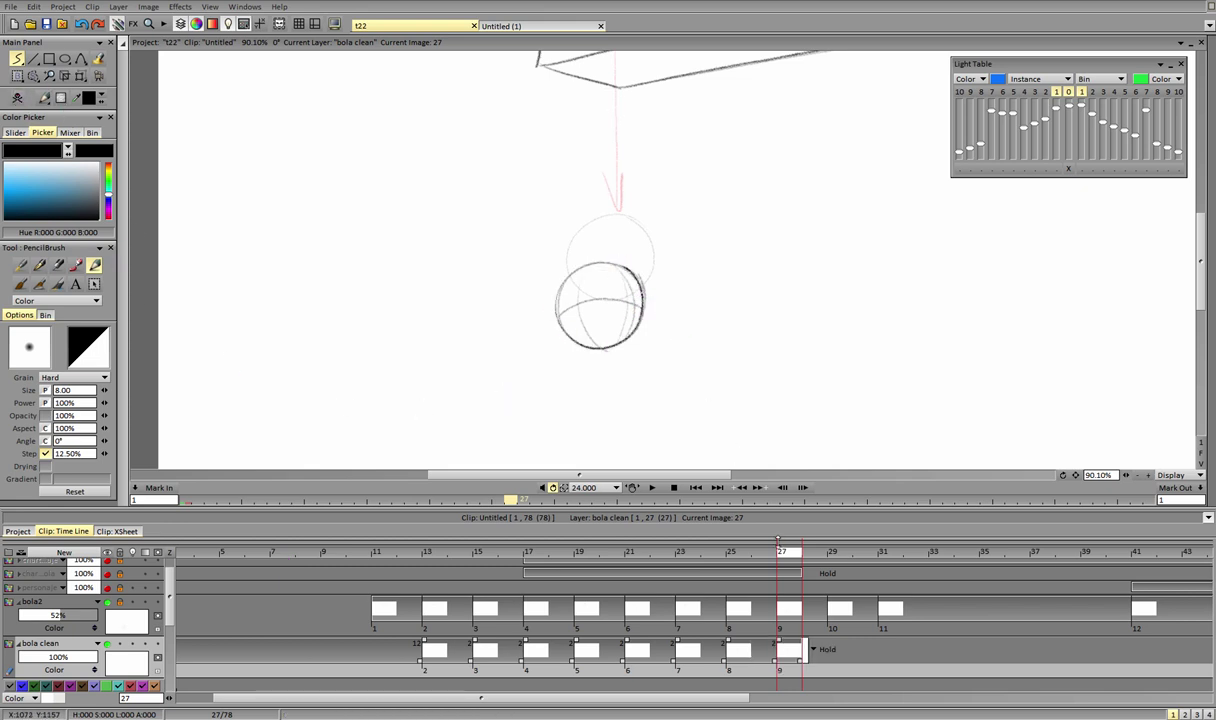
Step: Add a new bola clean drawing at frame 29 and trace the ball's outline down to the image's lower edge
{"action": "left_click", "coordinate": [824, 554]}
{"action": "left_click_drag", "start_coordinate": [824, 554], "coordinate": [836, 554]}
{"action": "left_click", "coordinate": [17, 98]}
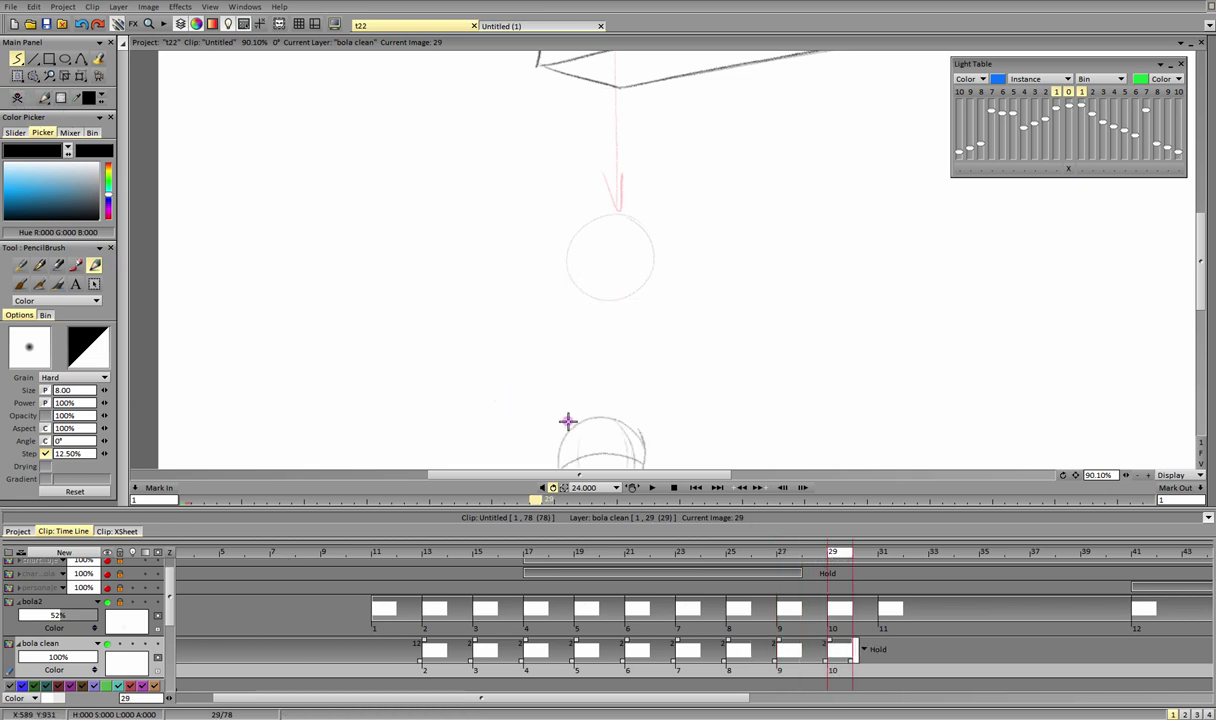
{"action": "scroll", "coordinate": [968, 392], "scroll_direction": "down", "scroll_amount": 3}
{"action": "mouse_move", "coordinate": [631, 374]}
{"action": "left_mouse_down"}
{"action": "mouse_move", "coordinate": [585, 313]}
{"action": "mouse_move", "coordinate": [576, 392]}
{"action": "mouse_move", "coordinate": [550, 375]}
{"action": "left_mouse_up"}
Step: Add an empty bola clean drawing at frame 31, where the ball has left the image
{"action": "key", "text": "Right"}
{"action": "key", "text": "Right"}
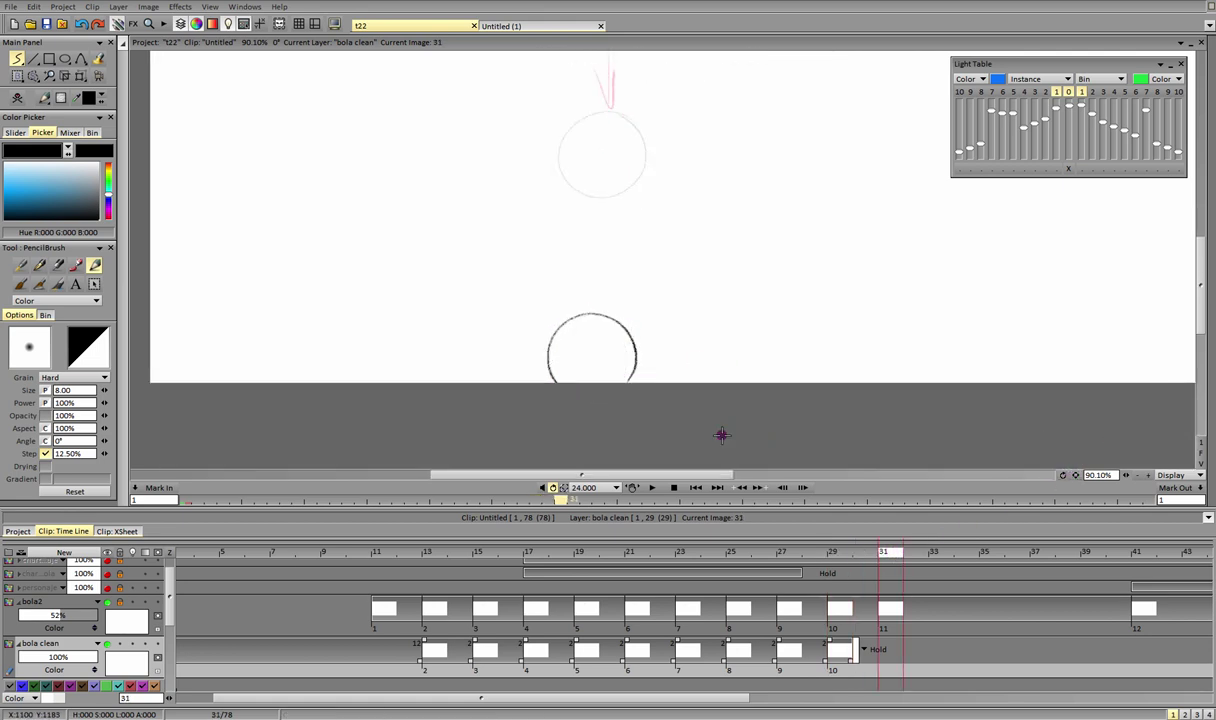
{"action": "key", "text": "Return"}
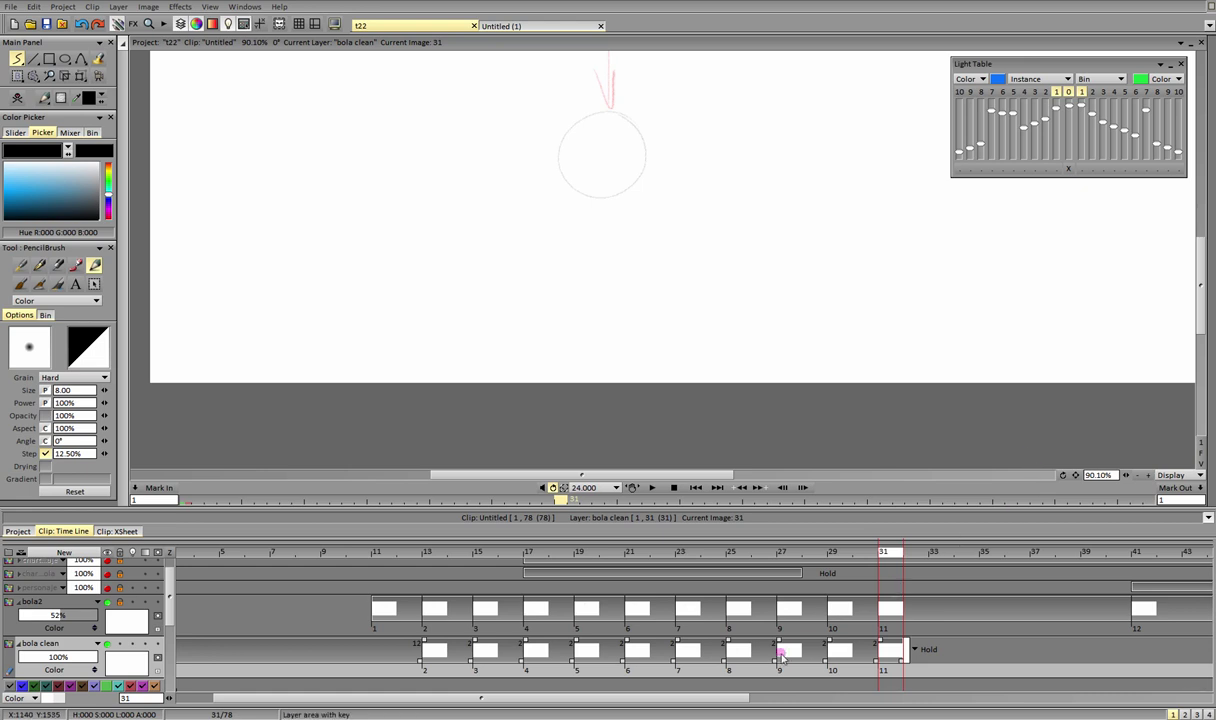
Step: Add a new bola clean drawing at frame 47 and trace the visible part of the ball above the shelf
{"action": "left_click_drag", "start_coordinate": [712, 698], "coordinate": [948, 688]}
{"action": "left_click", "coordinate": [1201, 453]}
{"action": "left_click", "coordinate": [675, 555]}
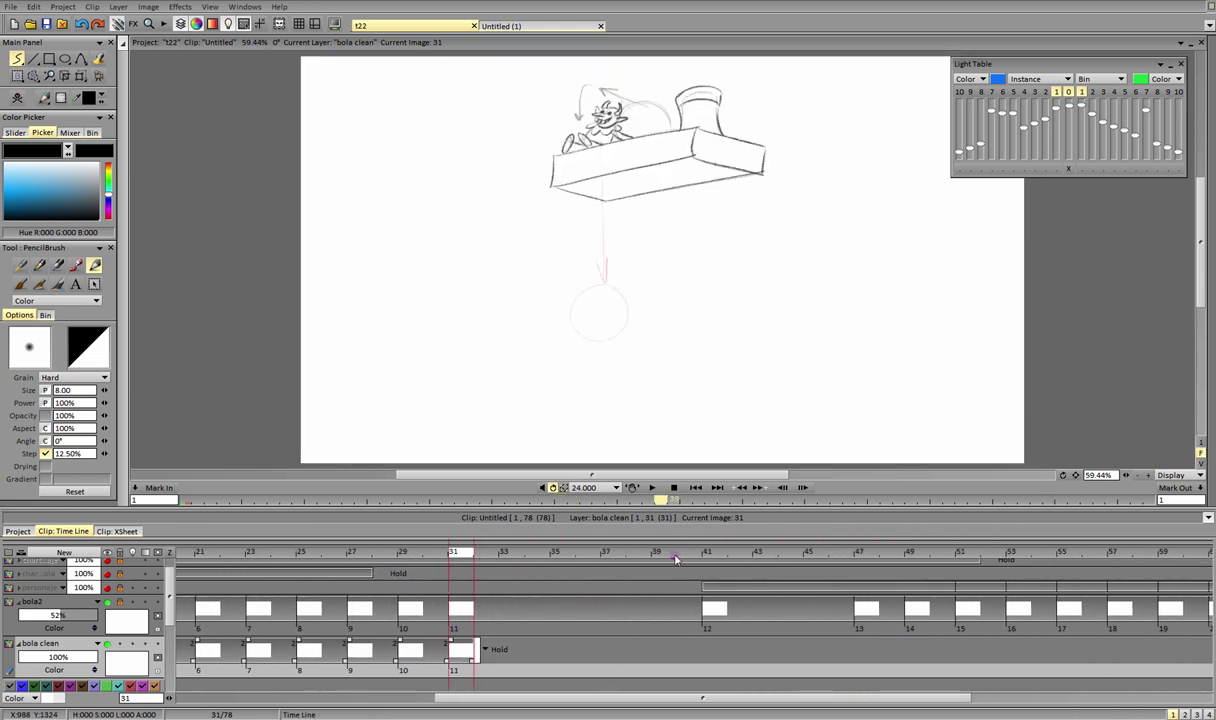
{"action": "left_click_drag", "start_coordinate": [675, 560], "coordinate": [879, 567]}
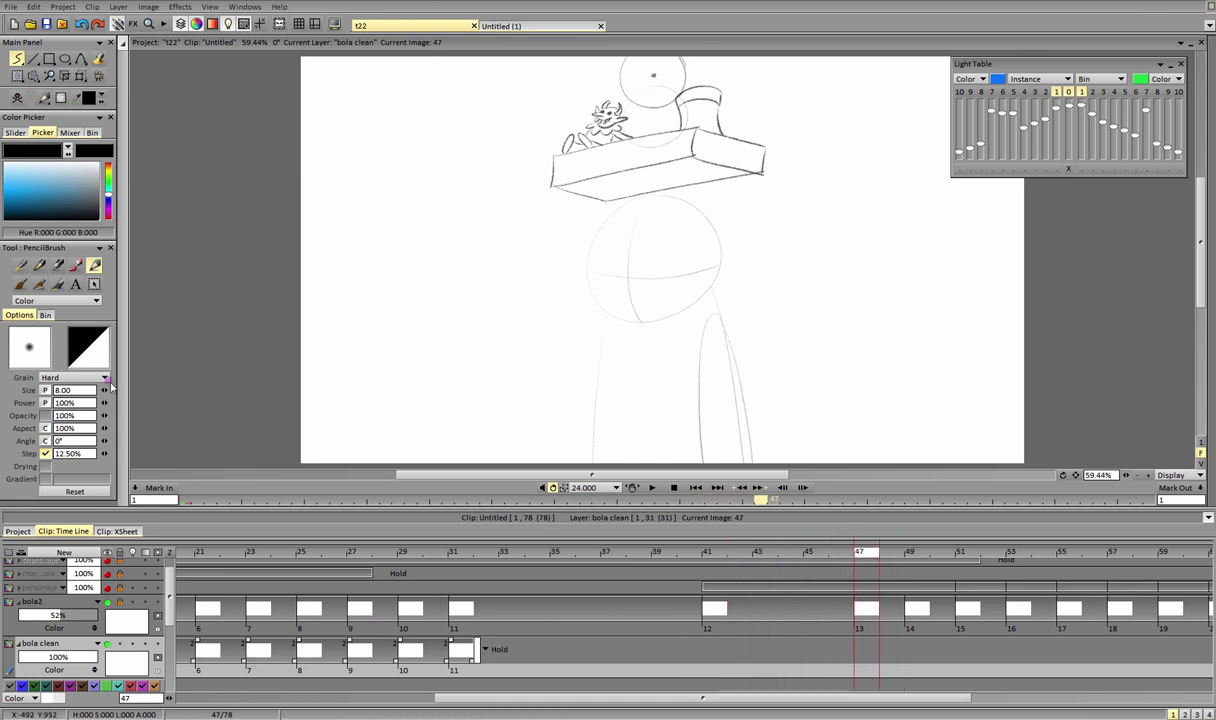
{"action": "left_click", "coordinate": [18, 98]}
{"action": "mouse_move", "coordinate": [1126, 475]}
{"action": "left_mouse_down"}
{"action": "mouse_move", "coordinate": [1148, 475]}
{"action": "mouse_move", "coordinate": [995, 640]}
{"action": "left_mouse_up"}
{"action": "mouse_move", "coordinate": [520, 176]}
{"action": "left_mouse_down"}
{"action": "mouse_move", "coordinate": [587, 211]}
{"action": "mouse_move", "coordinate": [600, 141]}
{"action": "left_mouse_up"}
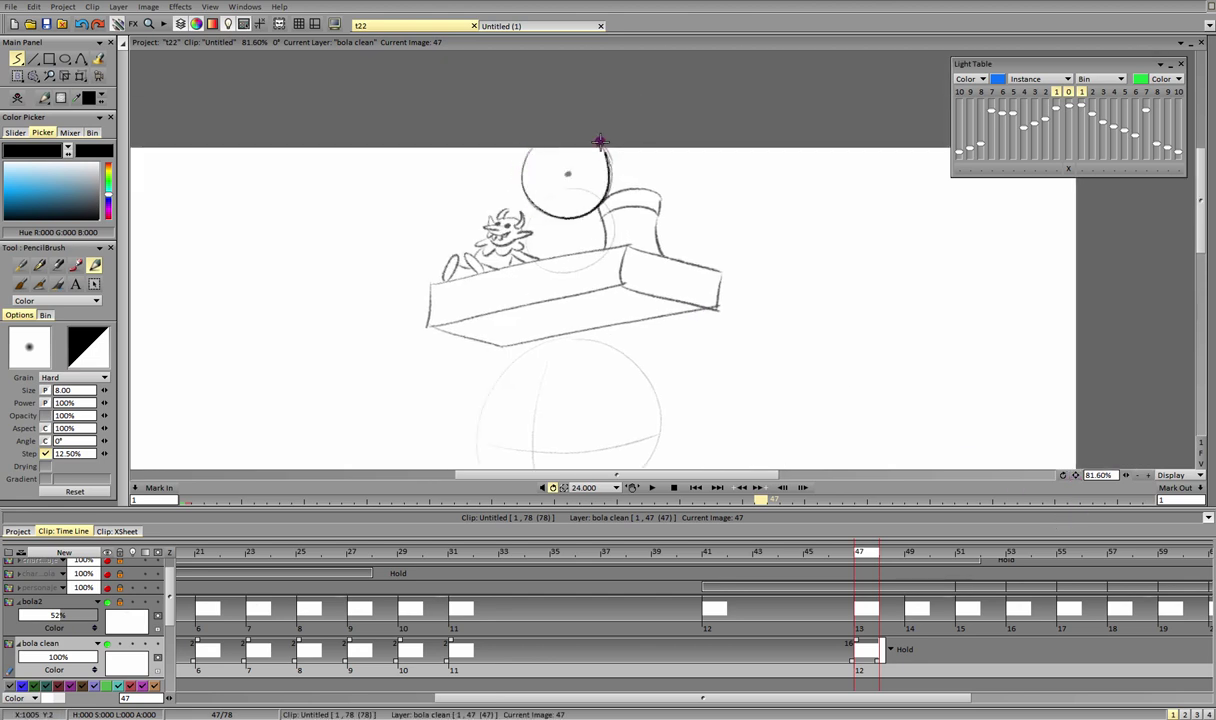
Step: Add a new bola clean drawing at frame 49 and trace the ball's outline in front of the shelf
{"action": "left_click", "coordinate": [912, 552]}
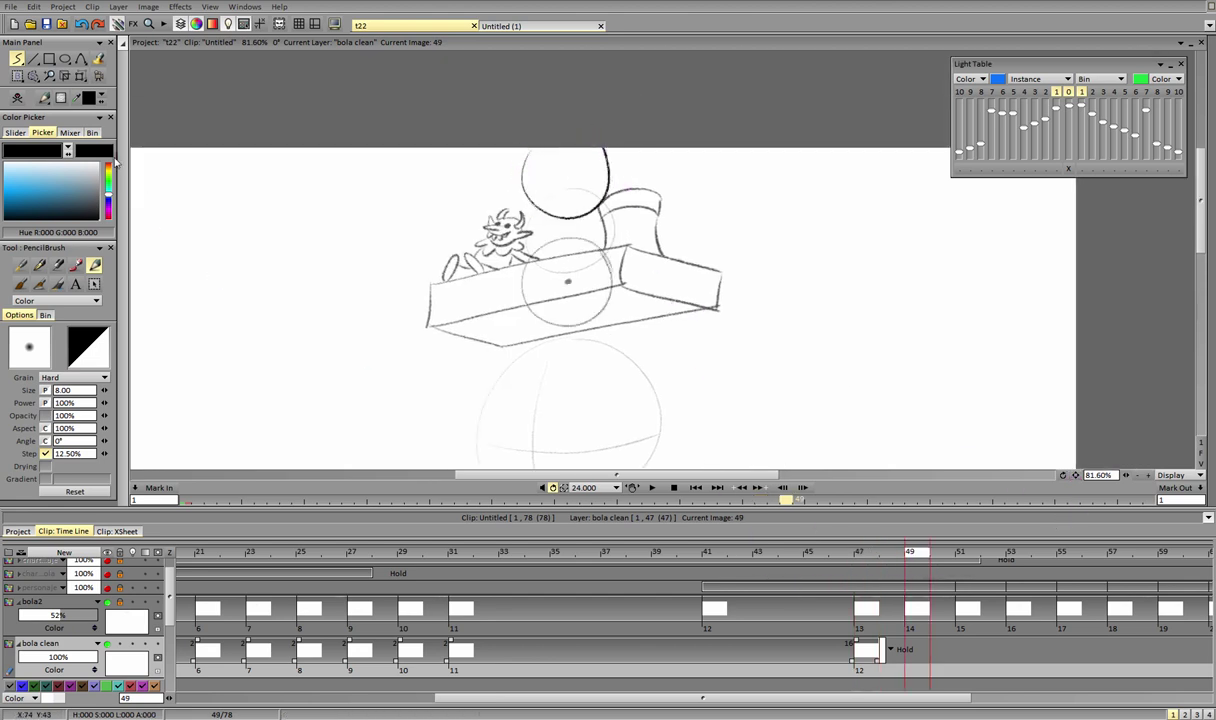
{"action": "left_click", "coordinate": [17, 98]}
{"action": "mouse_move", "coordinate": [608, 263]}
{"action": "left_mouse_down"}
{"action": "mouse_move", "coordinate": [552, 242]}
{"action": "mouse_move", "coordinate": [563, 325]}
{"action": "mouse_move", "coordinate": [603, 251]}
{"action": "left_mouse_up"}
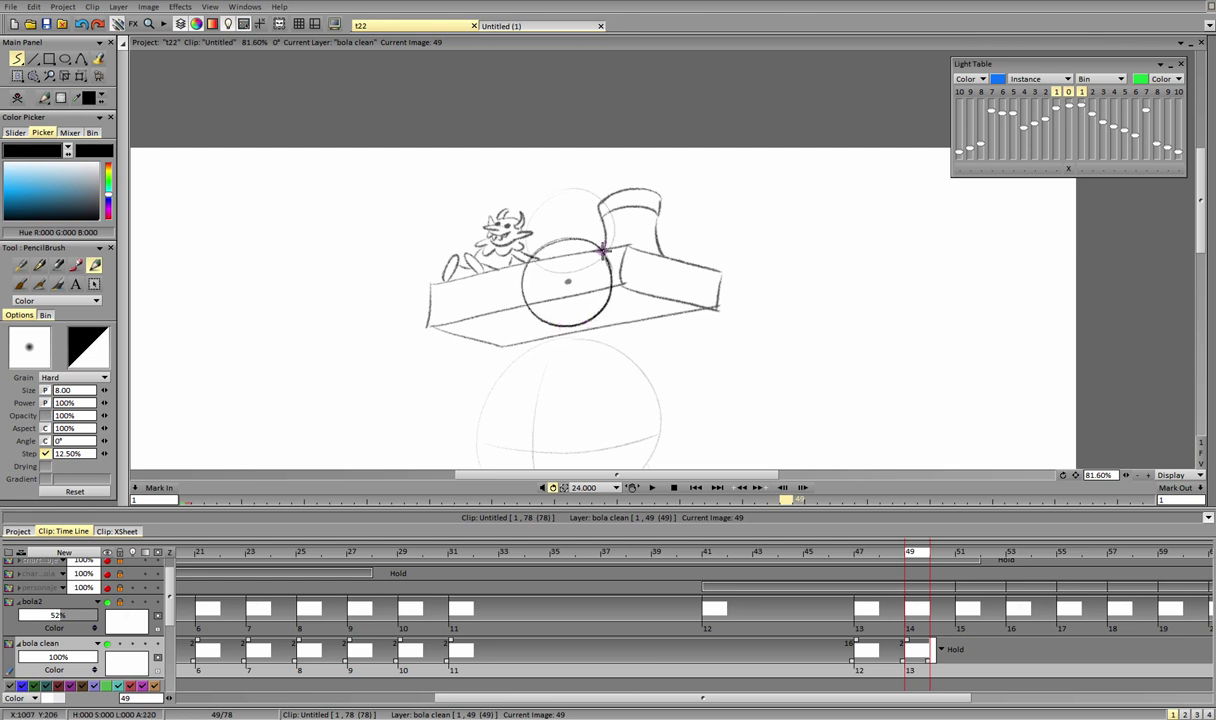
Step: Add a new bola clean drawing at frame 51 and trace the squashed ball's outline on the character's head
{"action": "key", "text": "Right"}
{"action": "key", "text": "Right"}
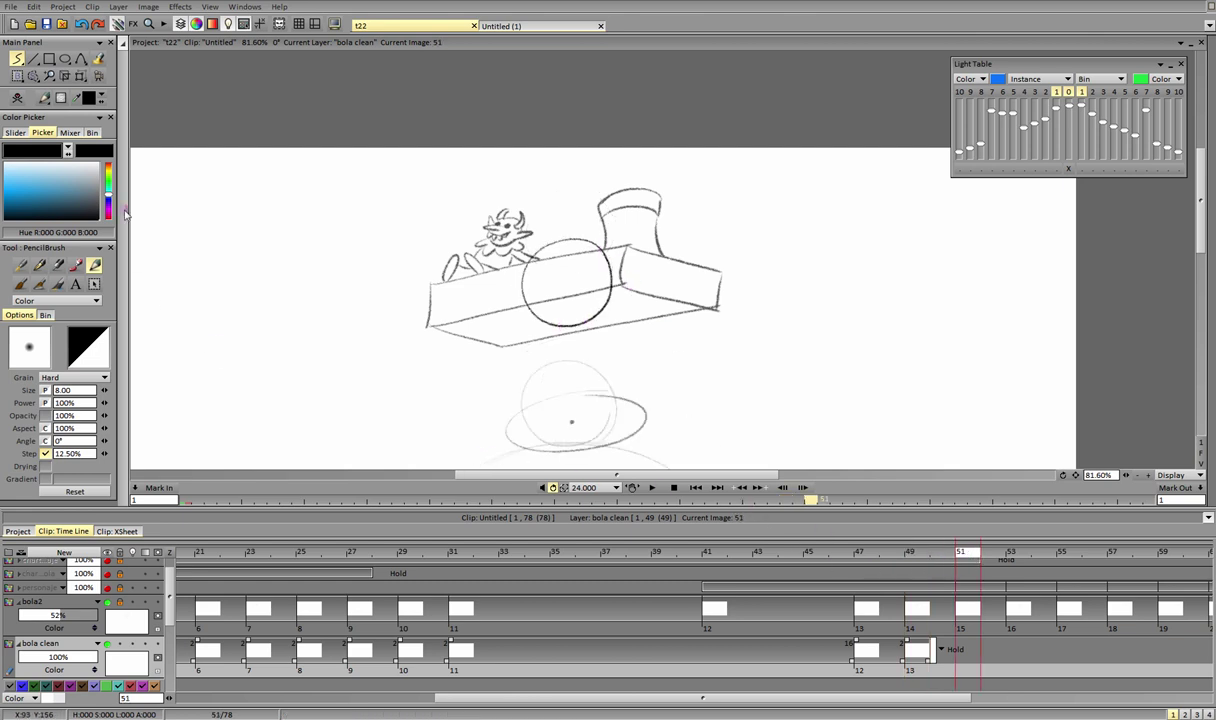
{"action": "left_click", "coordinate": [17, 97]}
{"action": "scroll", "coordinate": [1012, 386], "scroll_direction": "down", "scroll_amount": 3}
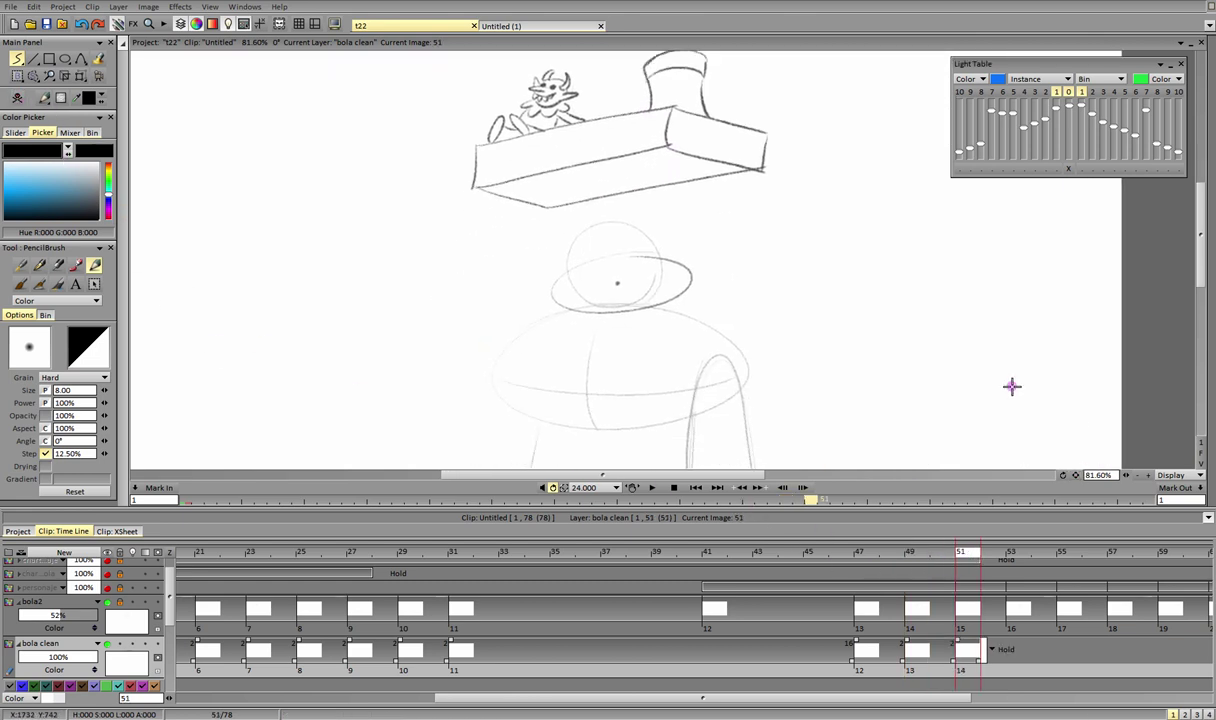
{"action": "mouse_move", "coordinate": [676, 268]}
{"action": "left_mouse_down"}
{"action": "mouse_move", "coordinate": [555, 304]}
{"action": "mouse_move", "coordinate": [687, 277]}
{"action": "left_mouse_up"}
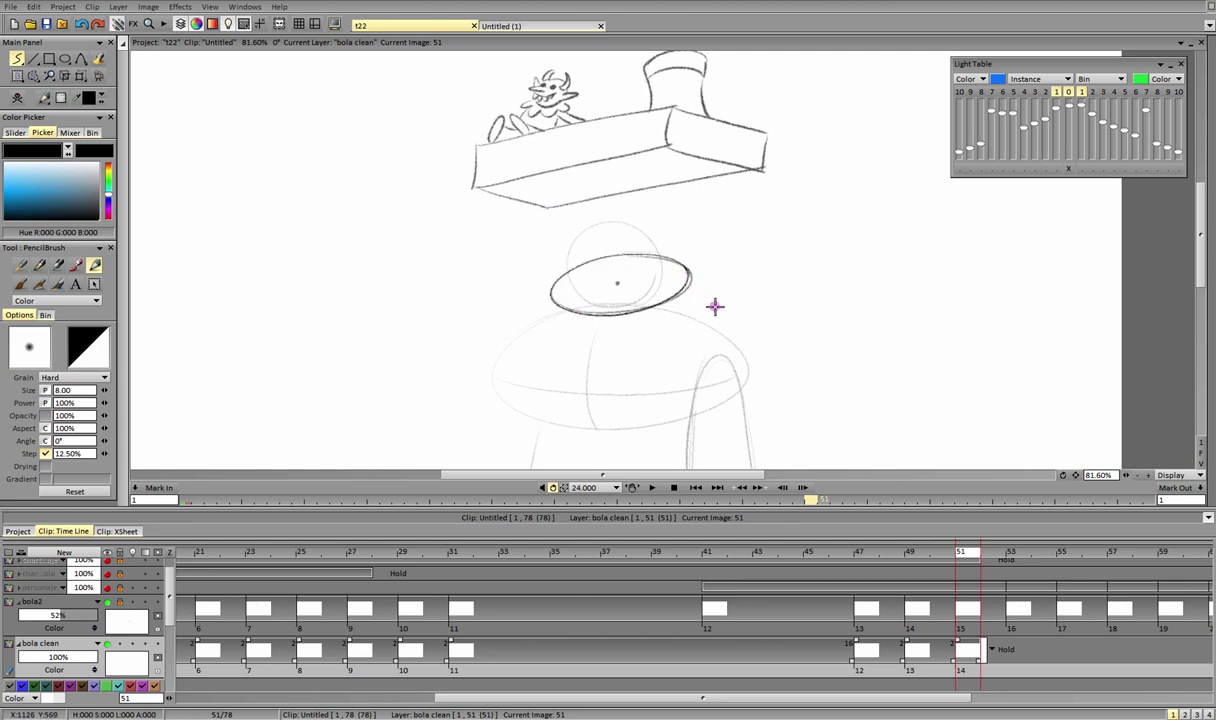
Step: Add a new bola clean drawing at frame 53 and trace the stretched ball's tilted oval outline from bola2
{"action": "left_click_drag", "start_coordinate": [850, 697], "coordinate": [956, 697]}
{"action": "left_click", "coordinate": [806, 553]}
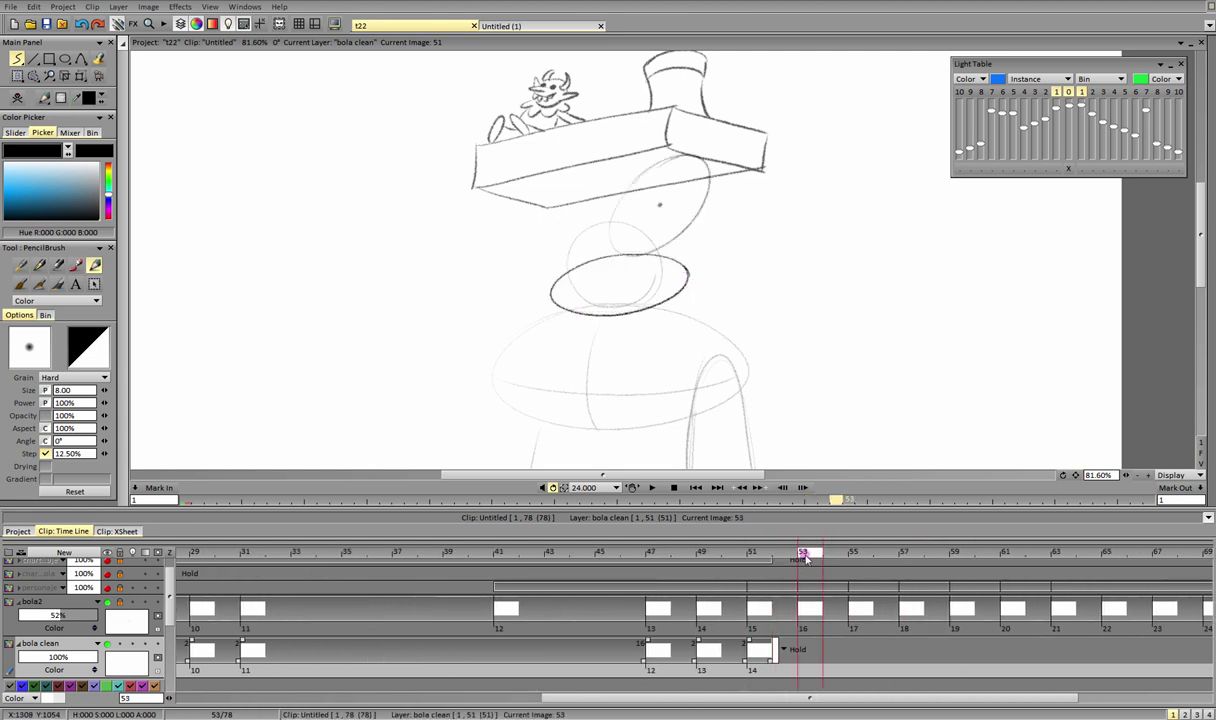
{"action": "mouse_move", "coordinate": [662, 160]}
{"action": "left_mouse_down"}
{"action": "mouse_move", "coordinate": [624, 190]}
{"action": "mouse_move", "coordinate": [660, 152]}
{"action": "mouse_move", "coordinate": [709, 197]}
{"action": "left_mouse_up"}
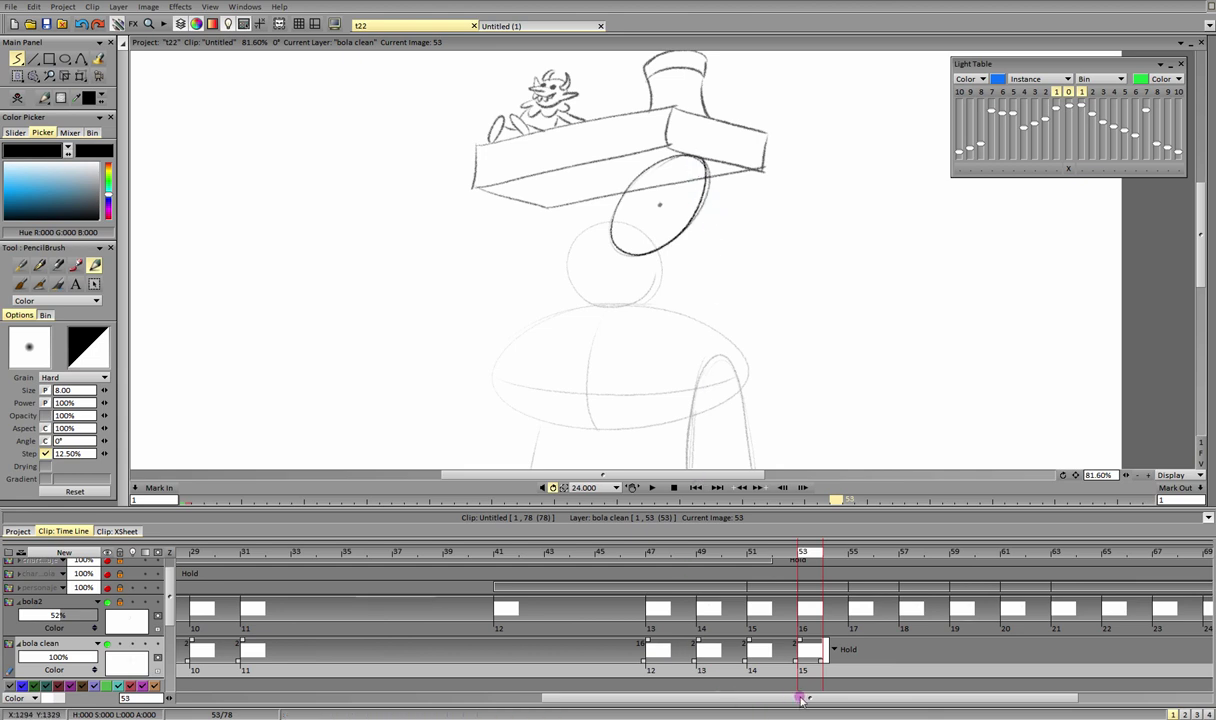
Step: Add a new bola clean drawing at frame 55 and trace the round ball over the shelf's end
{"action": "scroll", "coordinate": [882, 644], "scroll_direction": "right", "scroll_amount": 5}
{"action": "left_click", "coordinate": [613, 553]}
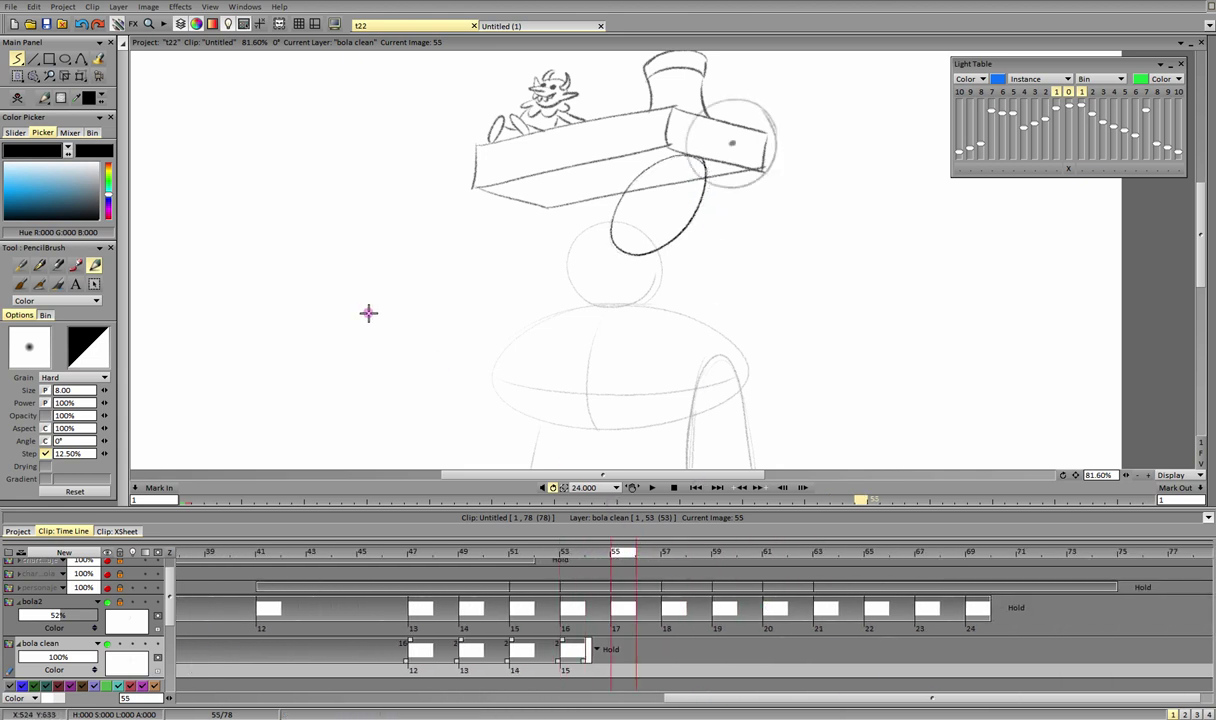
{"action": "left_click", "coordinate": [20, 99]}
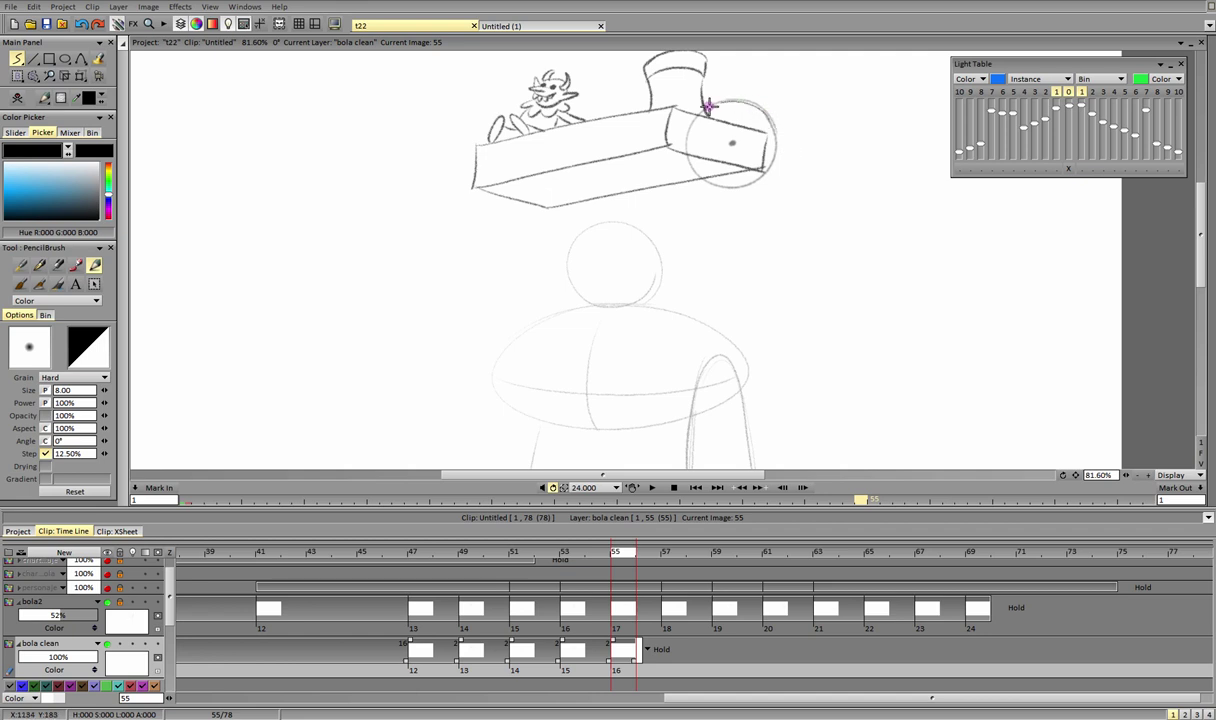
{"action": "mouse_move", "coordinate": [708, 106]}
{"action": "left_mouse_down"}
{"action": "mouse_move", "coordinate": [722, 183]}
{"action": "mouse_move", "coordinate": [772, 123]}
{"action": "mouse_move", "coordinate": [758, 106]}
{"action": "mouse_move", "coordinate": [698, 177]}
{"action": "mouse_move", "coordinate": [764, 118]}
{"action": "mouse_move", "coordinate": [768, 128]}
{"action": "mouse_move", "coordinate": [720, 99]}
{"action": "mouse_move", "coordinate": [746, 183]}
{"action": "mouse_move", "coordinate": [757, 103]}
{"action": "left_mouse_up"}
Step: Add a new bola clean drawing at frame 57 and trace the ball's outline beside the shelf
{"action": "left_click", "coordinate": [677, 553]}
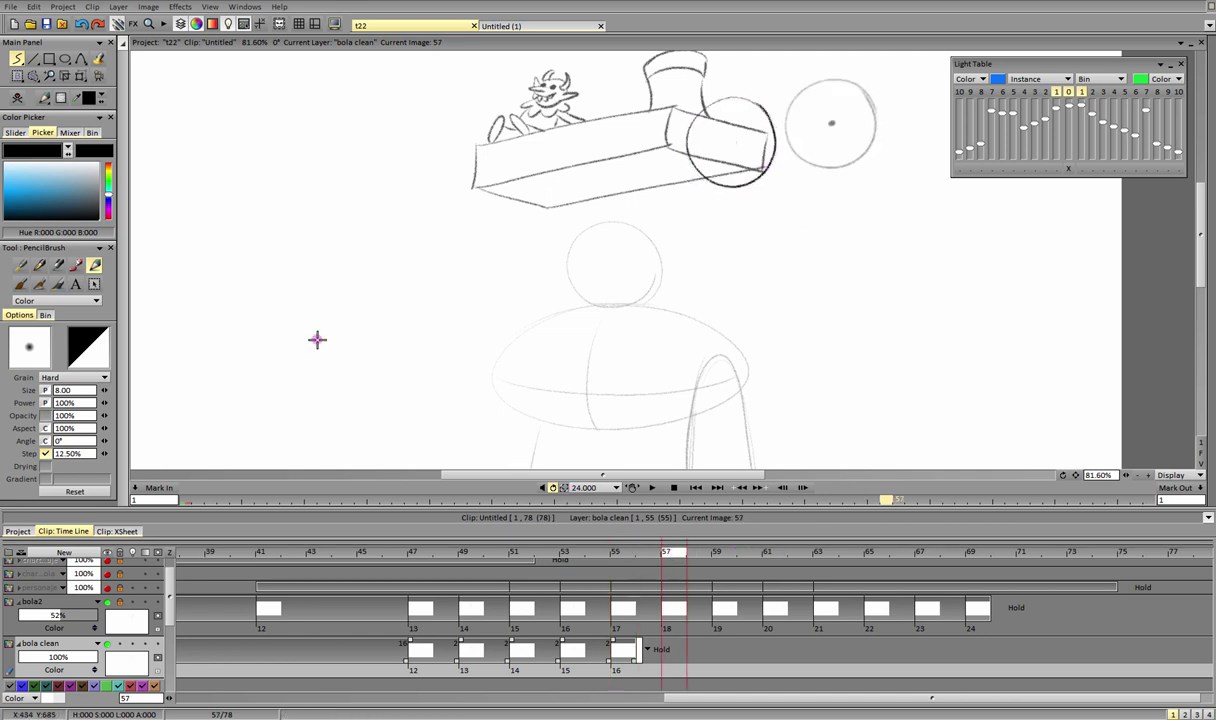
{"action": "key", "text": "BackSpace"}
{"action": "mouse_move", "coordinate": [869, 105]}
{"action": "left_mouse_down"}
{"action": "mouse_move", "coordinate": [839, 165]}
{"action": "mouse_move", "coordinate": [860, 89]}
{"action": "mouse_move", "coordinate": [881, 119]}
{"action": "left_mouse_up"}
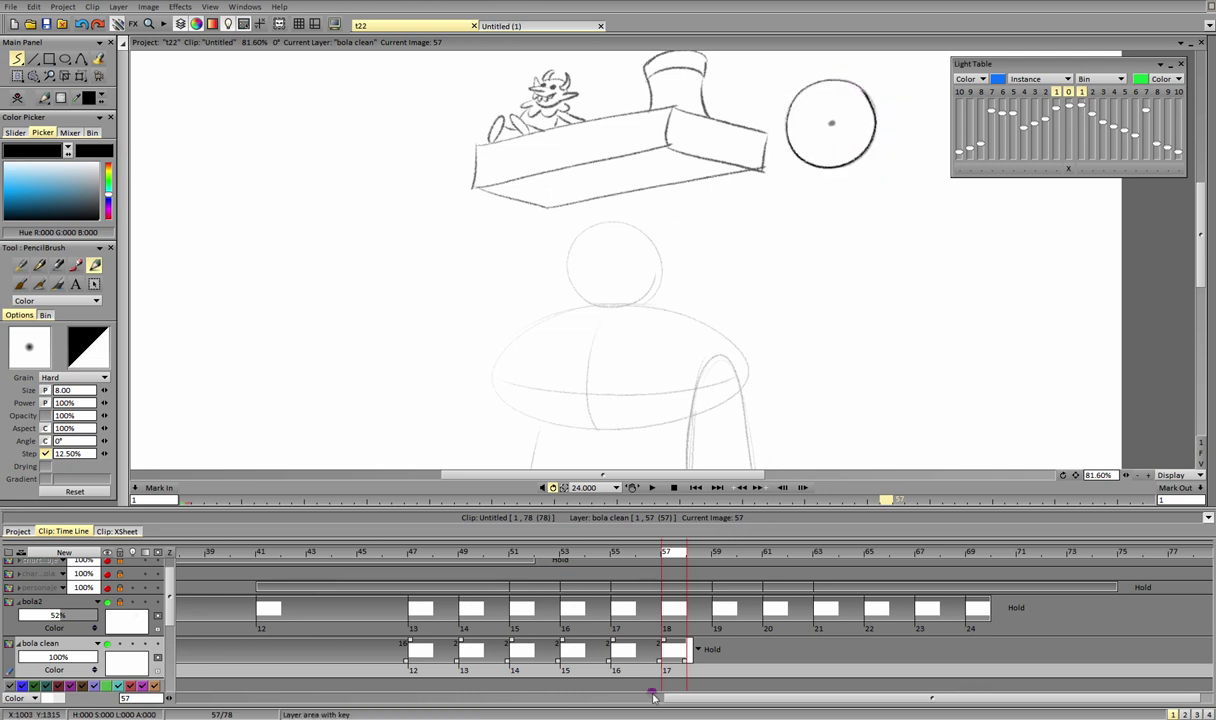
Step: Add a new bola clean drawing at frame 59 and trace the bola2 ball as it starts to fall
{"action": "left_click_drag", "start_coordinate": [698, 698], "coordinate": [710, 700]}
{"action": "left_click", "coordinate": [702, 553]}
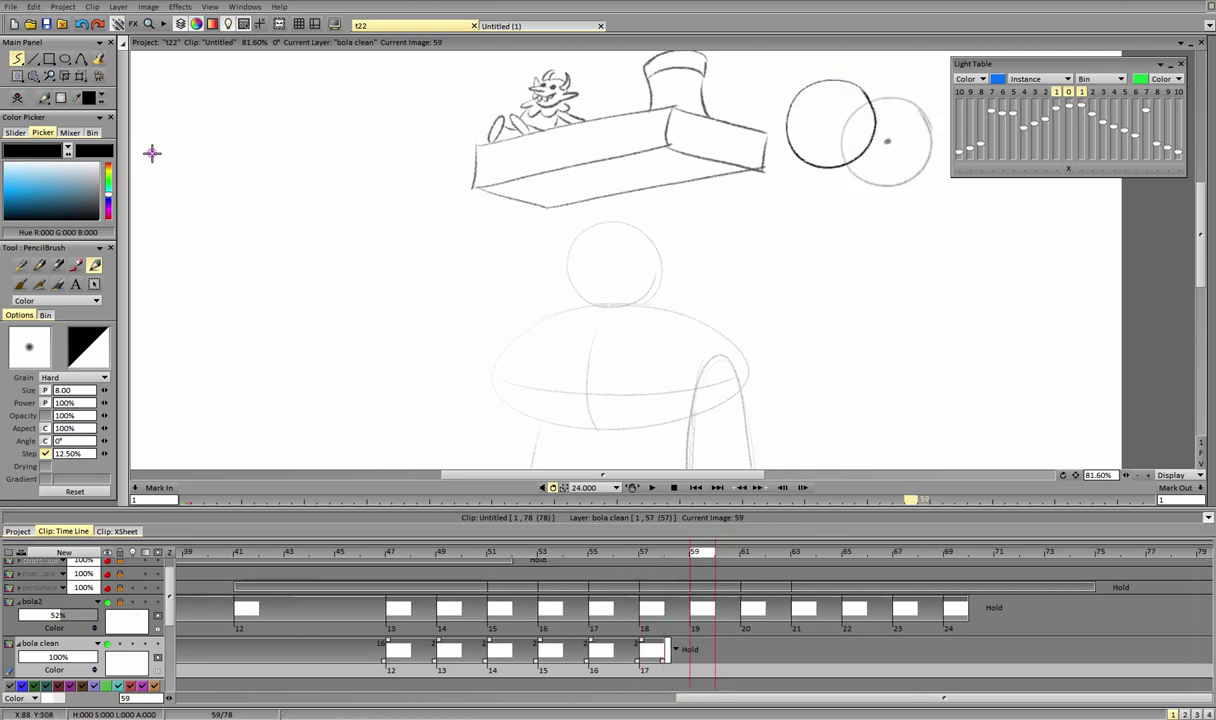
{"action": "left_click", "coordinate": [18, 98]}
{"action": "left_click_drag", "start_coordinate": [1076, 475], "coordinate": [1040, 501]}
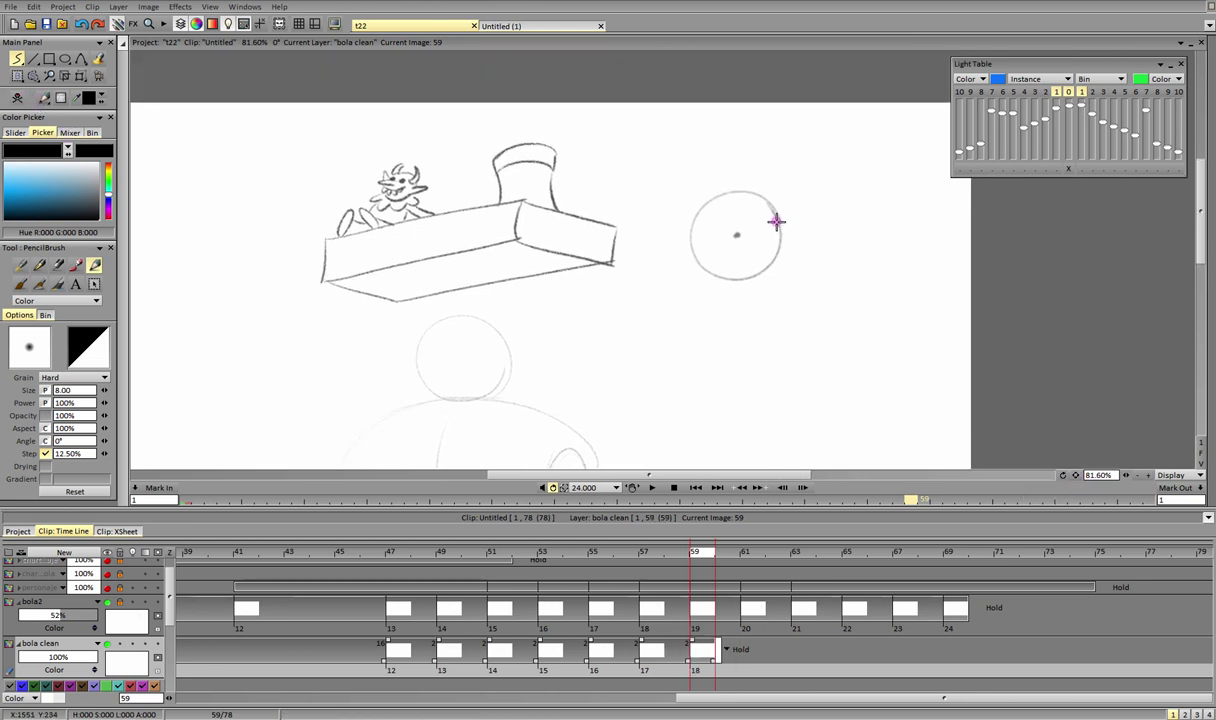
{"action": "left_click_drag", "start_coordinate": [741, 190], "coordinate": [770, 197]}
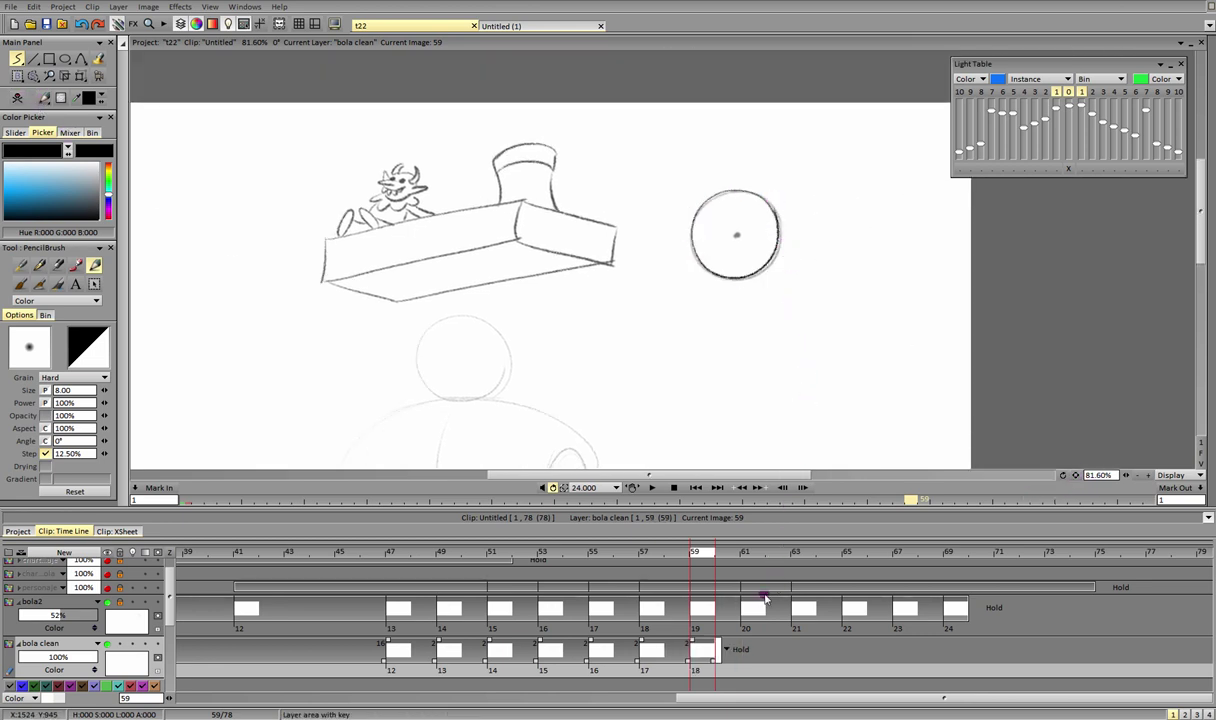
Step: Add a new bola clean drawing at frame 61 and trace the falling ball's circle from bola2
{"action": "left_click", "coordinate": [751, 553]}
{"action": "key", "text": "BackSpace"}
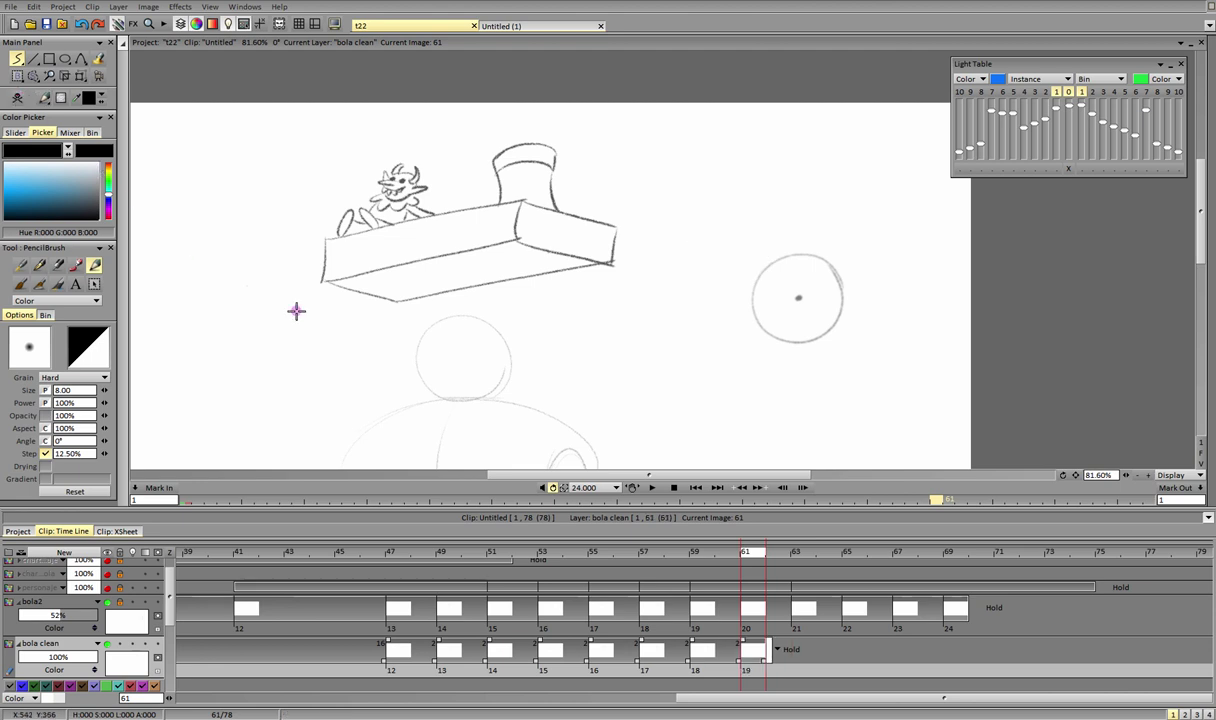
{"action": "mouse_move", "coordinate": [841, 293]}
{"action": "left_mouse_down"}
{"action": "mouse_move", "coordinate": [796, 254]}
{"action": "mouse_move", "coordinate": [775, 334]}
{"action": "mouse_move", "coordinate": [836, 282]}
{"action": "left_mouse_up"}
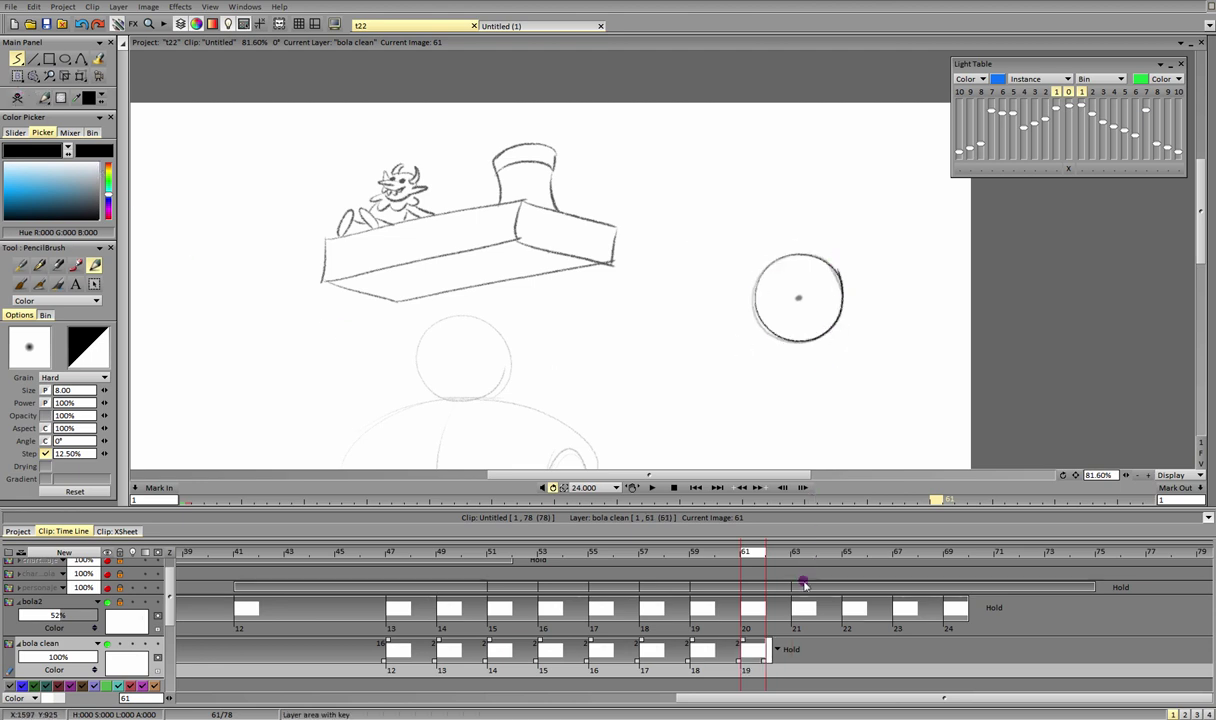
Step: Add a new bola clean drawing at frame 63 and trace the bola2 ball overlapping the faint timing circle
{"action": "left_click", "coordinate": [796, 552]}
{"action": "key", "text": "BackSpace"}
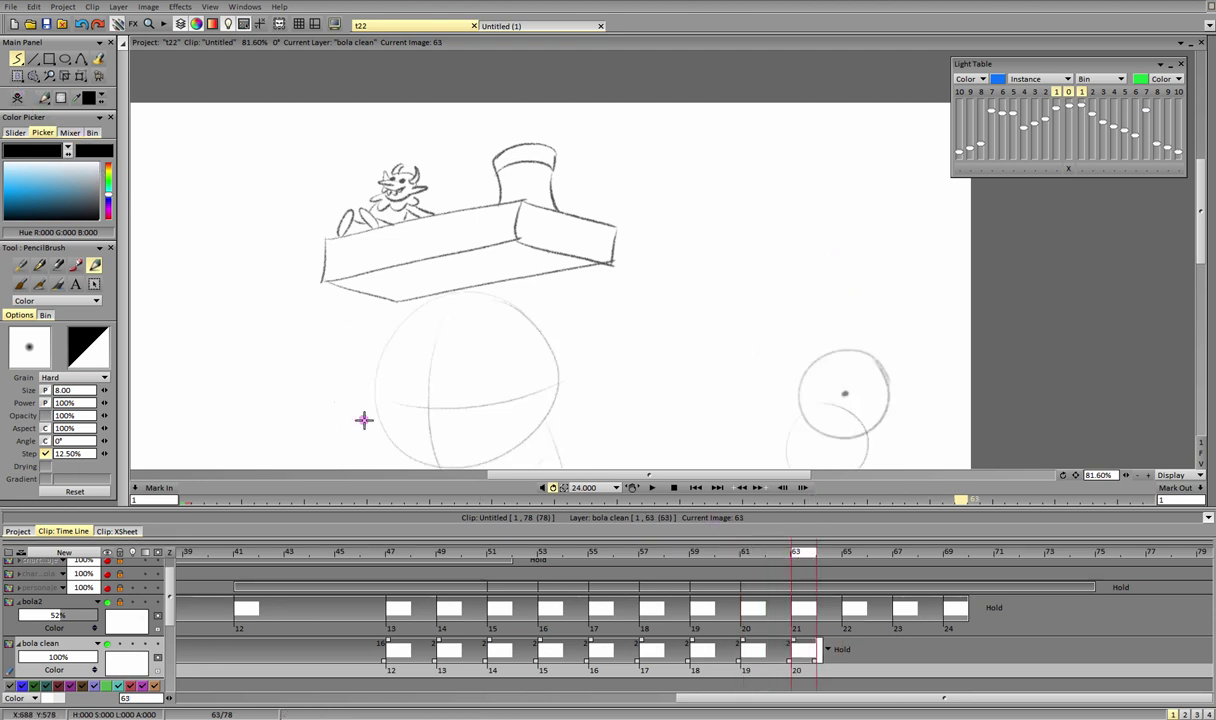
{"action": "left_click_drag", "start_coordinate": [1076, 476], "coordinate": [953, 340]}
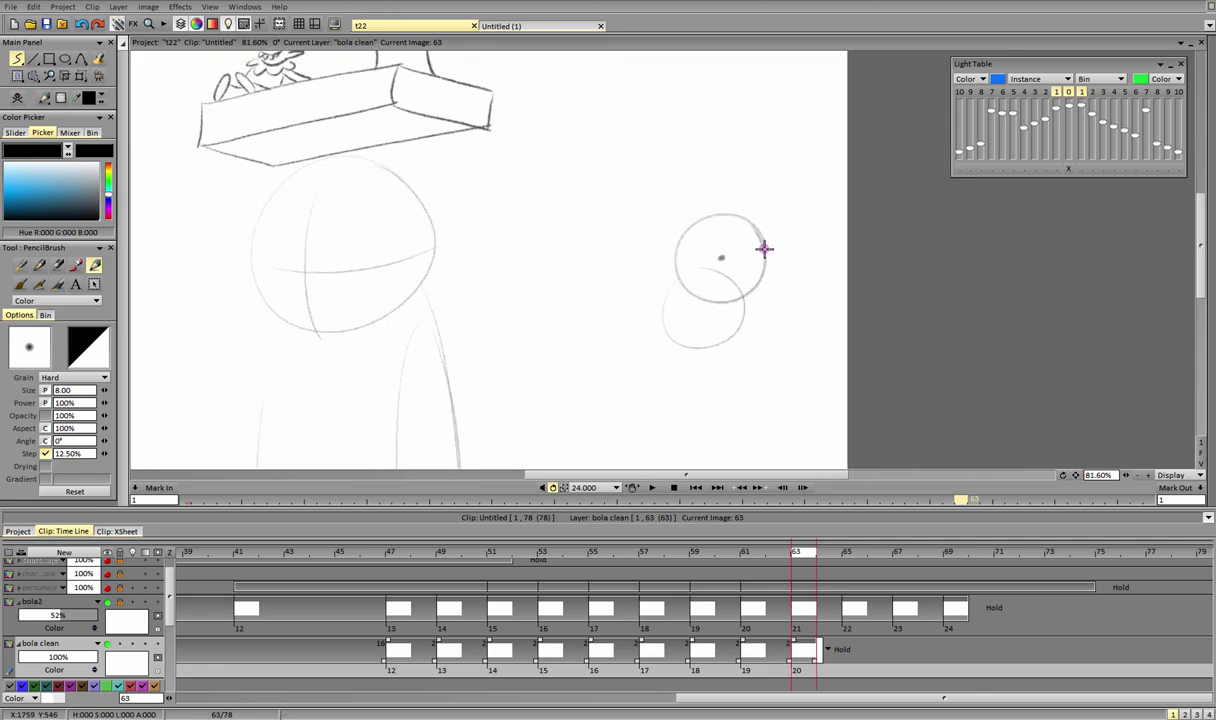
{"action": "mouse_move", "coordinate": [764, 249]}
{"action": "left_mouse_down"}
{"action": "mouse_move", "coordinate": [681, 237]}
{"action": "mouse_move", "coordinate": [778, 268]}
{"action": "left_mouse_up"}
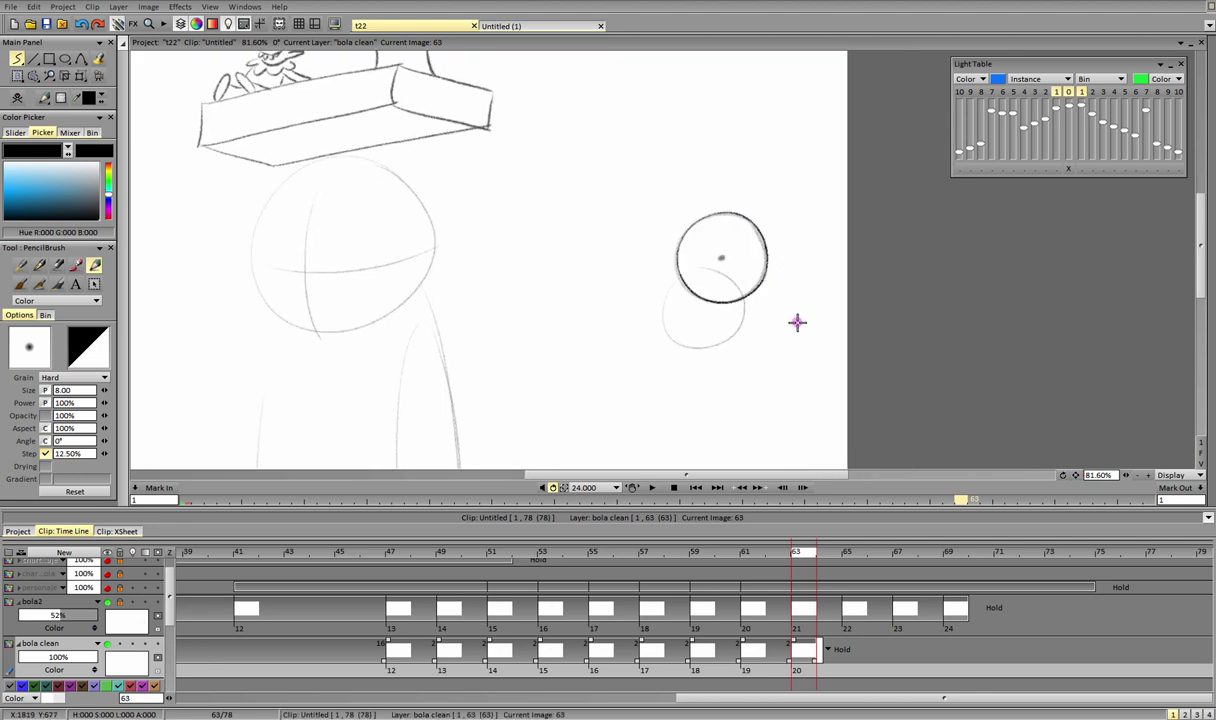
Step: Add a new bola clean drawing at frame 65 and trace the ball just below the faint timing circle
{"action": "left_click", "coordinate": [856, 552]}
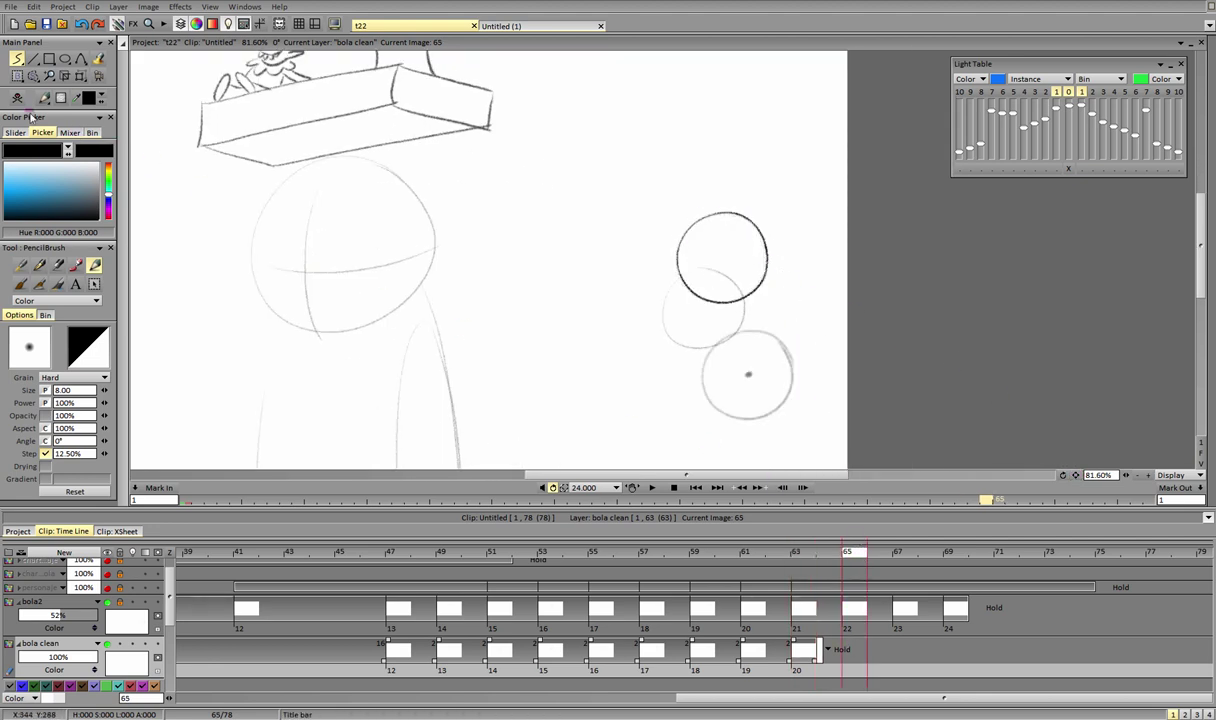
{"action": "key", "text": "Return"}
{"action": "mouse_move", "coordinate": [793, 360]}
{"action": "left_mouse_down"}
{"action": "mouse_move", "coordinate": [738, 331]}
{"action": "mouse_move", "coordinate": [779, 342]}
{"action": "mouse_move", "coordinate": [790, 380]}
{"action": "left_mouse_up"}
Step: Add a new bola clean drawing at frame 67 and trace the ball where the canvas's lower edge cuts it off
{"action": "left_click", "coordinate": [895, 572]}
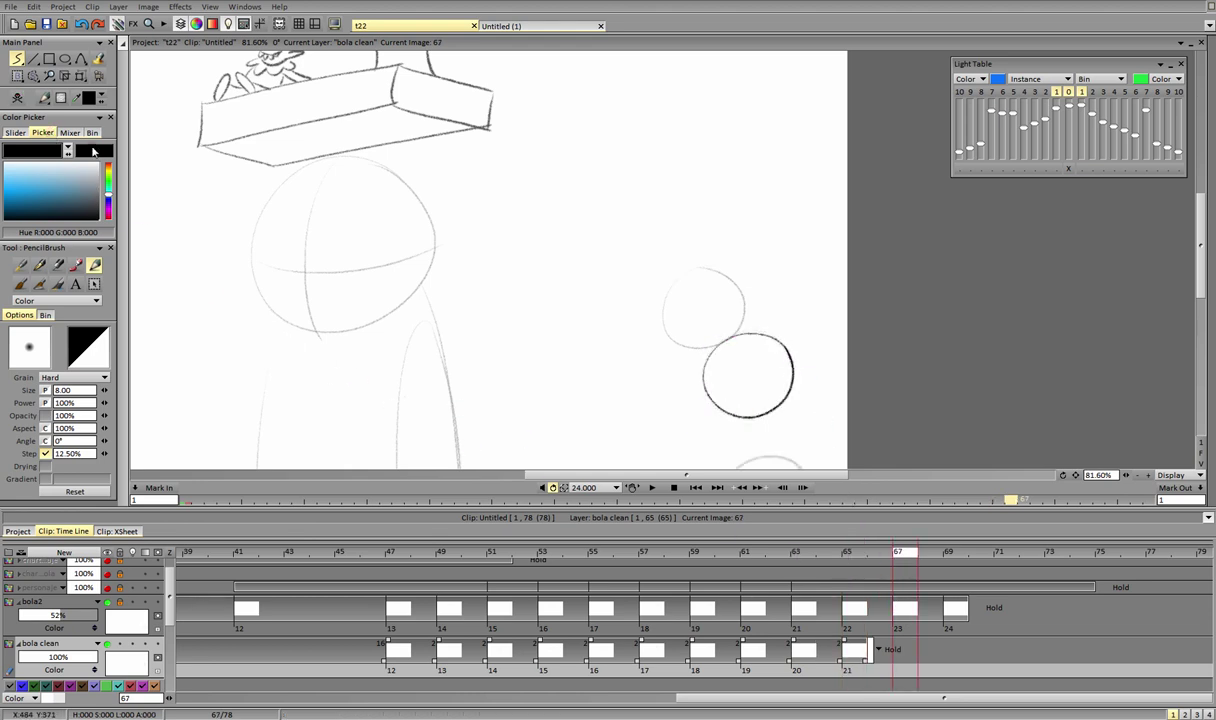
{"action": "left_click", "coordinate": [17, 98]}
{"action": "left_click_drag", "start_coordinate": [1076, 475], "coordinate": [1064, 424]}
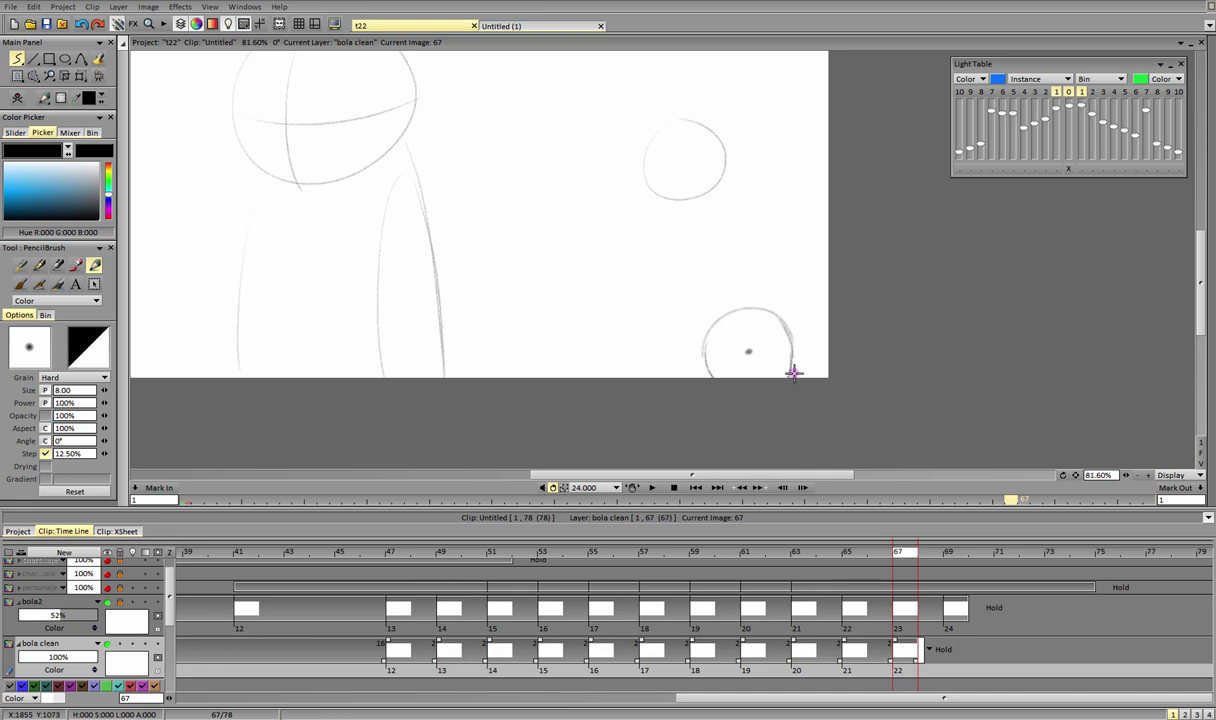
{"action": "mouse_move", "coordinate": [793, 373]}
{"action": "left_mouse_down"}
{"action": "mouse_move", "coordinate": [780, 321]}
{"action": "mouse_move", "coordinate": [711, 372]}
{"action": "mouse_move", "coordinate": [801, 377]}
{"action": "left_mouse_up"}
Step: Add an empty bola clean drawing at frame 69 and play back the complete ball animation with the whole canvas in view
{"action": "left_click", "coordinate": [934, 562]}
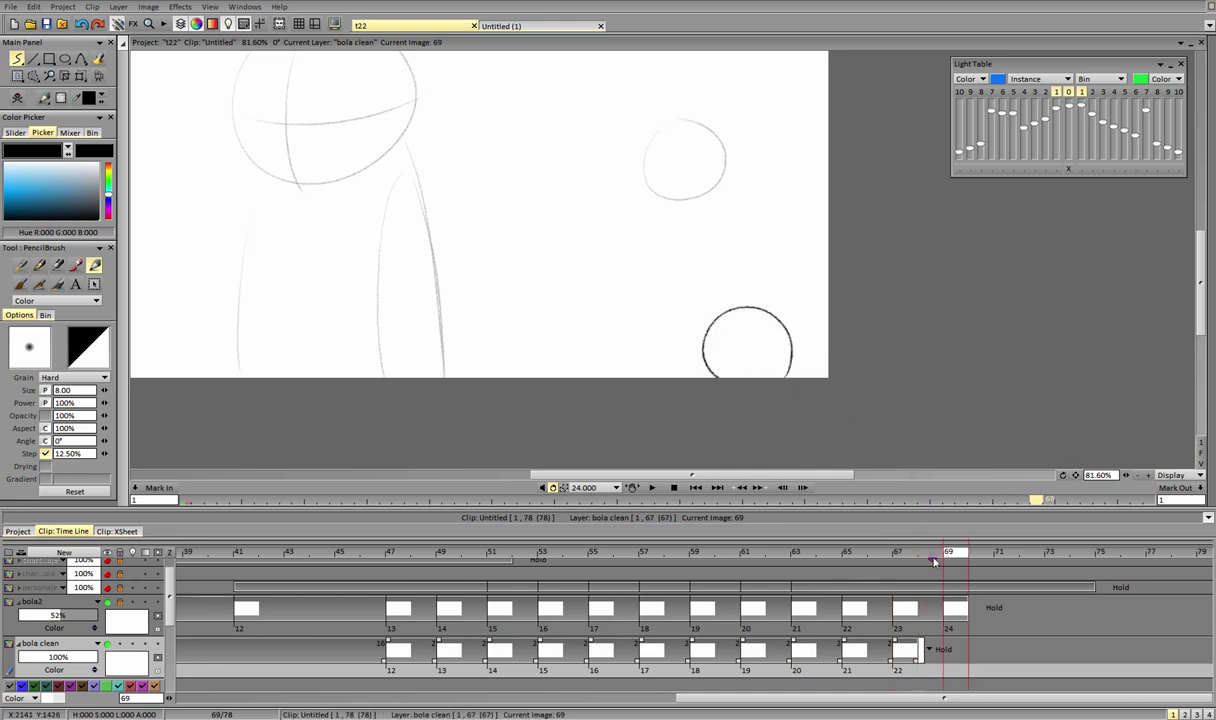
{"action": "key", "text": "Return"}
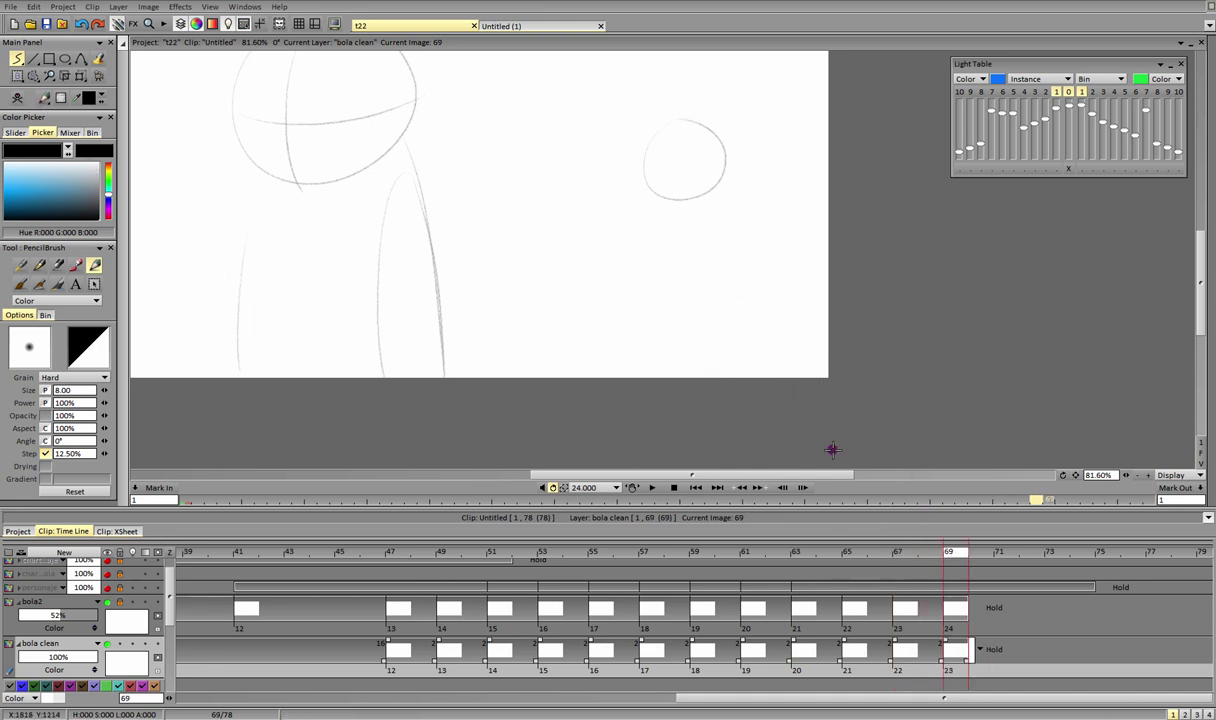
{"action": "left_click", "coordinate": [1202, 453]}
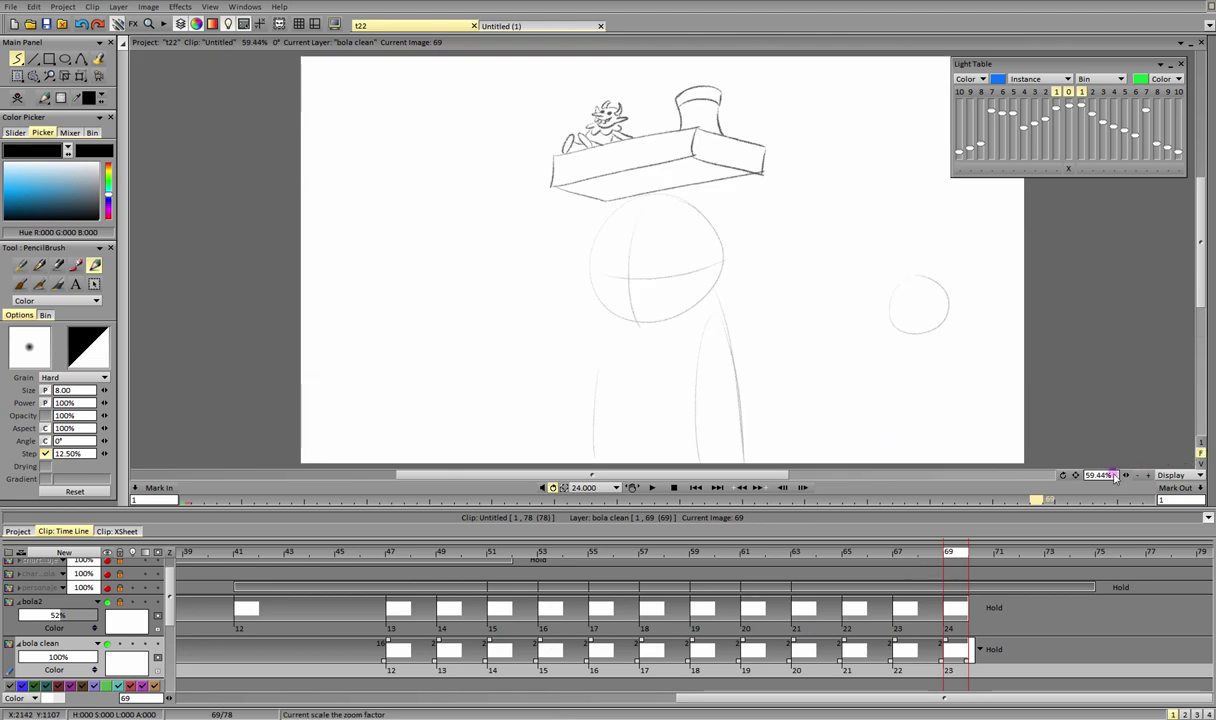
{"action": "key", "text": "minus"}
{"action": "left_click", "coordinate": [652, 487]}
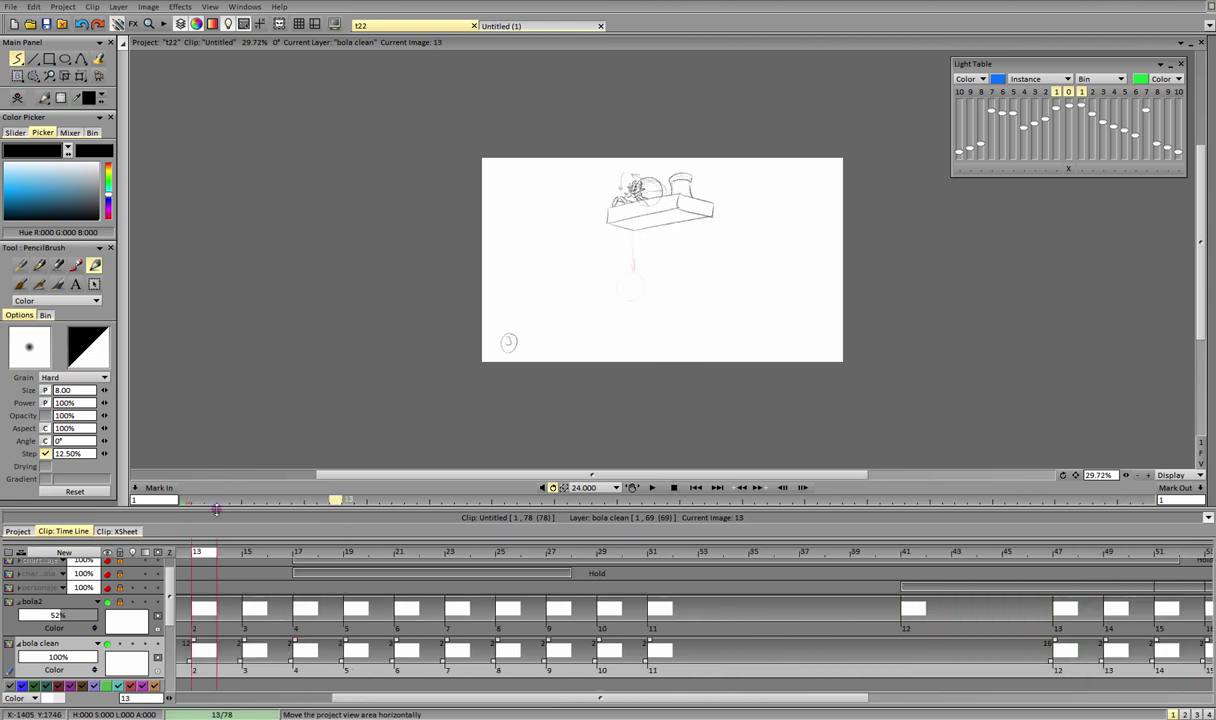
{"action": "scroll", "coordinate": [208, 650], "scroll_direction": "left", "scroll_amount": 3}
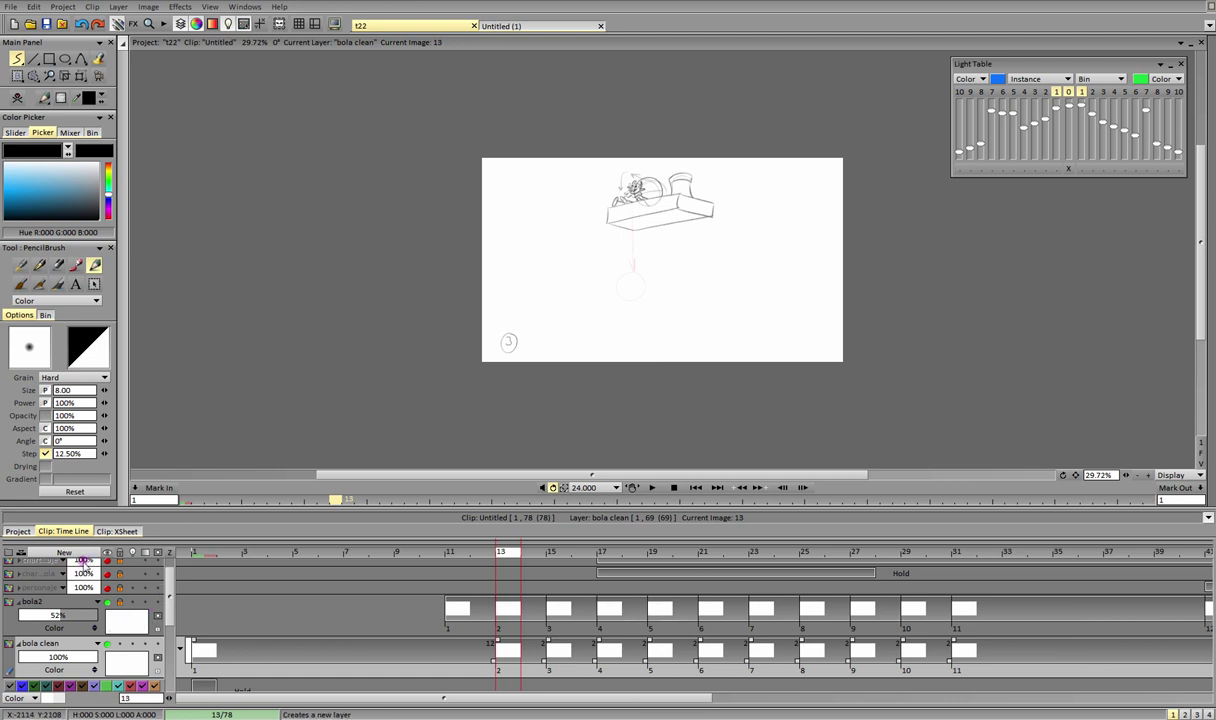
Step: Collapse and hide the bola2 rough, then lock the bola clean layer and dim it to 56%
{"action": "left_click", "coordinate": [20, 602]}
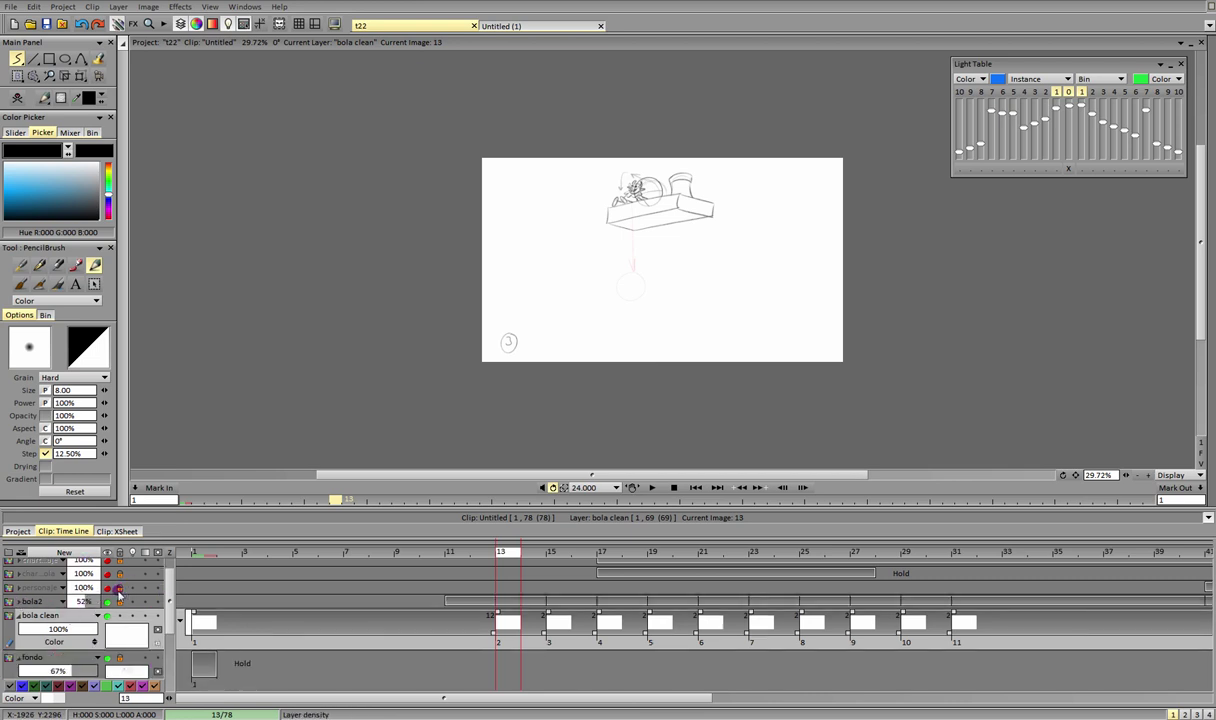
{"action": "left_click", "coordinate": [108, 602]}
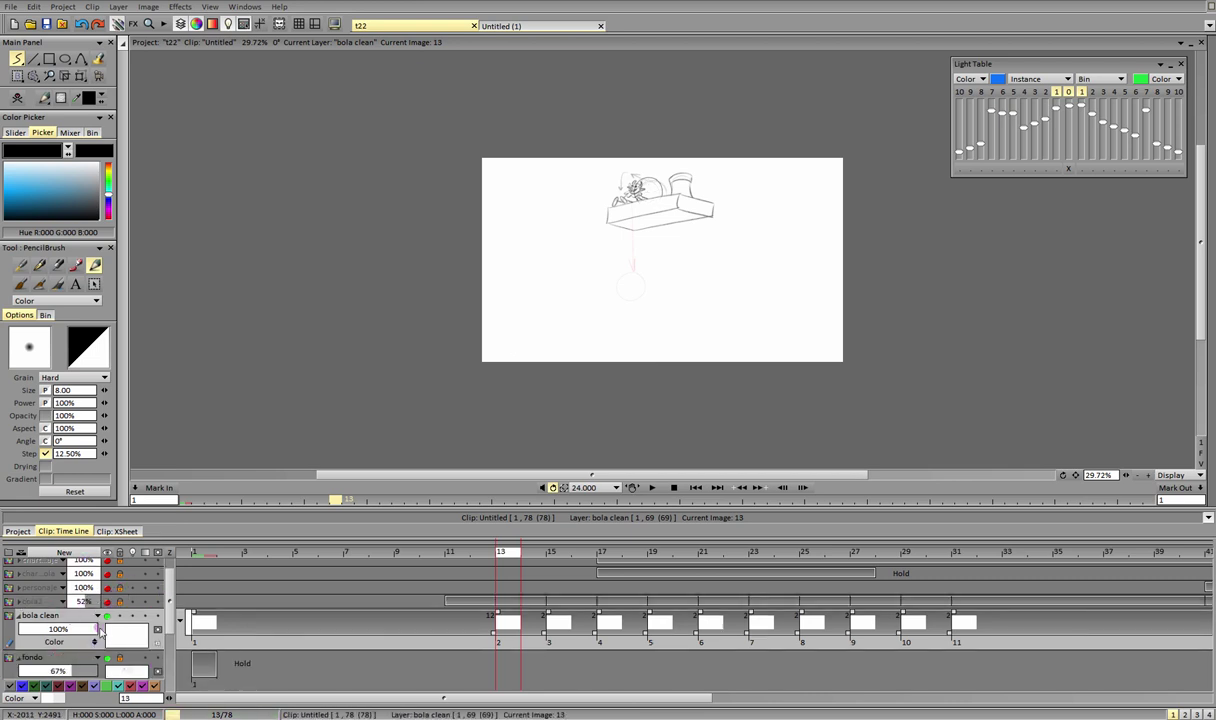
{"action": "left_click", "coordinate": [120, 616]}
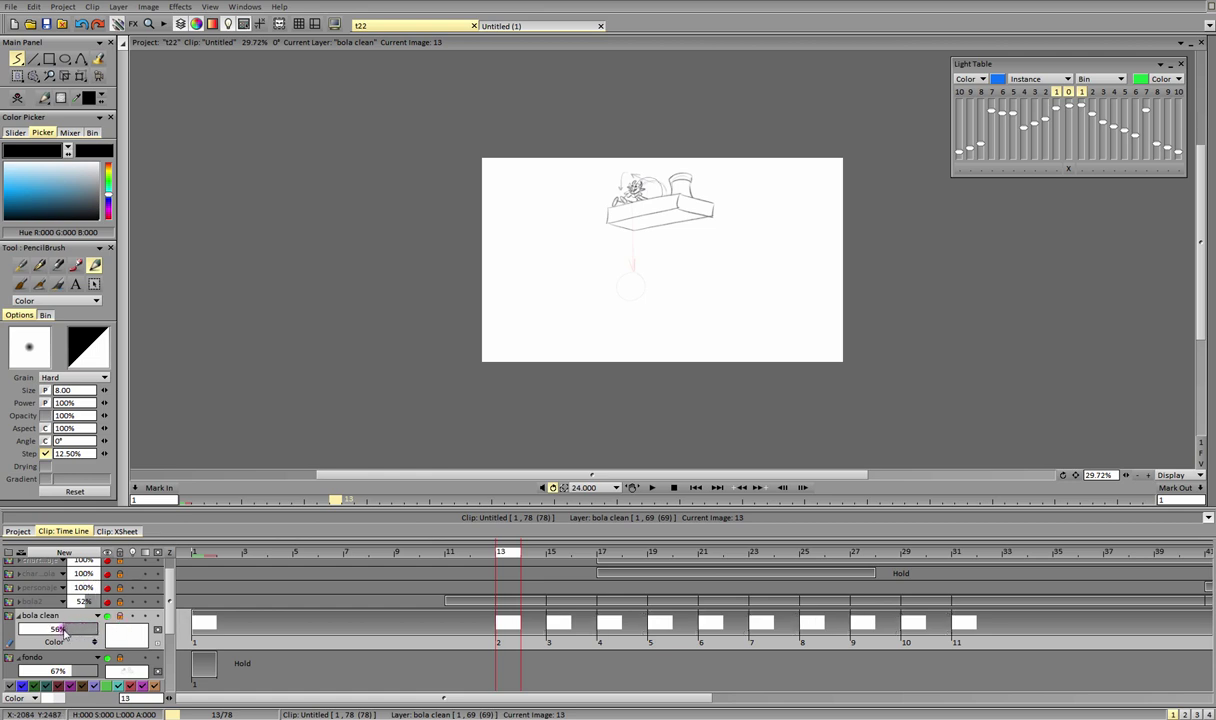
{"action": "mouse_move", "coordinate": [170, 611]}
{"action": "left_mouse_down"}
{"action": "mouse_move", "coordinate": [174, 641]}
{"action": "mouse_move", "coordinate": [169, 603]}
{"action": "left_mouse_up"}
{"action": "left_click", "coordinate": [119, 606]}
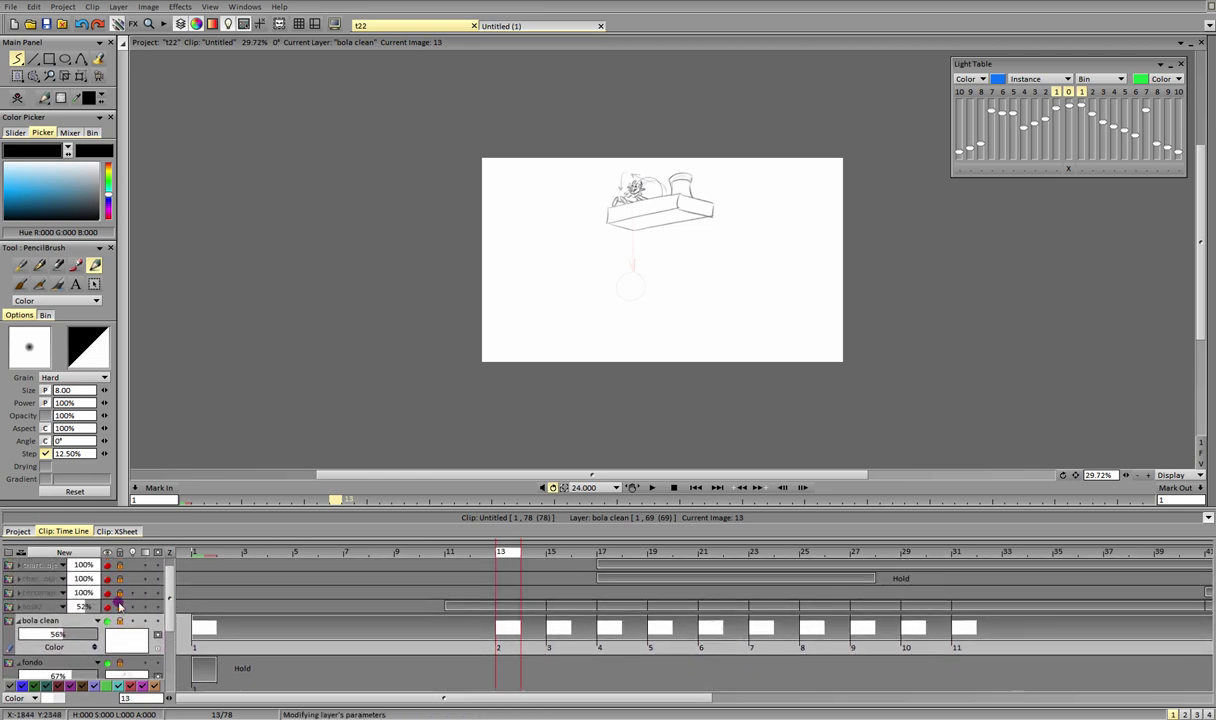
Step: Show and select the personaje layer and go to its first drawing at frame 41
{"action": "left_click", "coordinate": [112, 596]}
{"action": "left_click", "coordinate": [121, 595]}
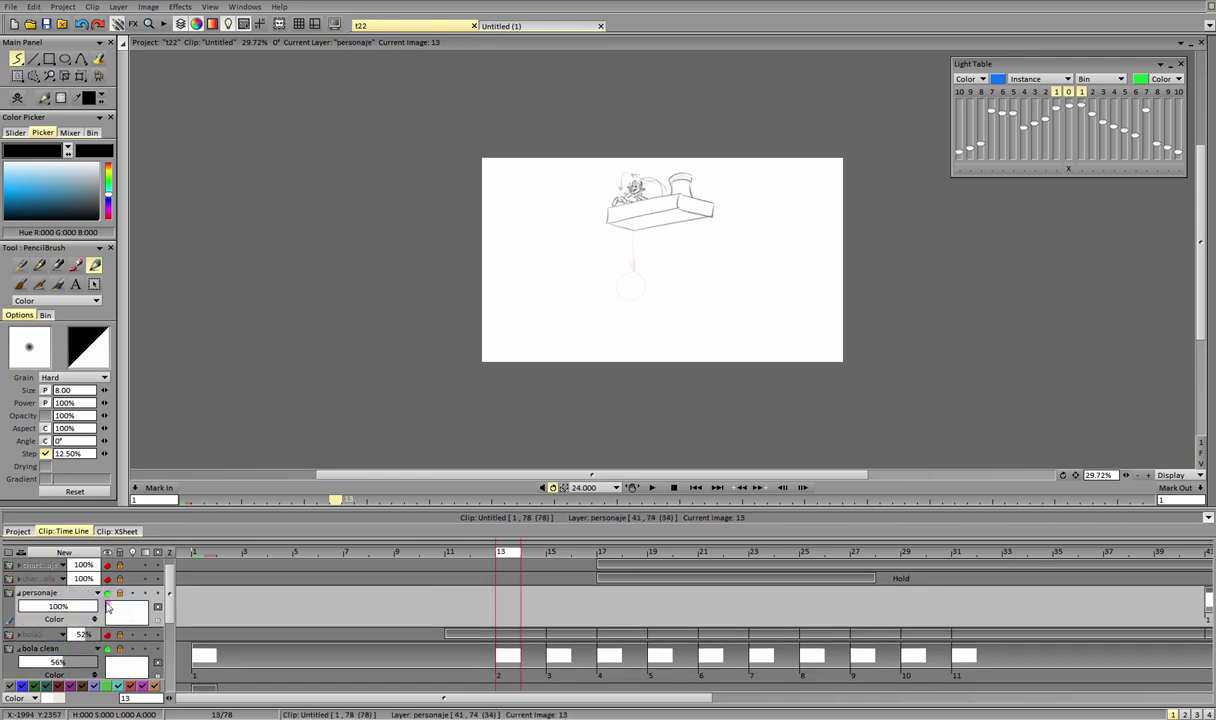
{"action": "left_click_drag", "start_coordinate": [514, 553], "coordinate": [1166, 556]}
{"action": "left_click_drag", "start_coordinate": [688, 705], "coordinate": [1021, 705]}
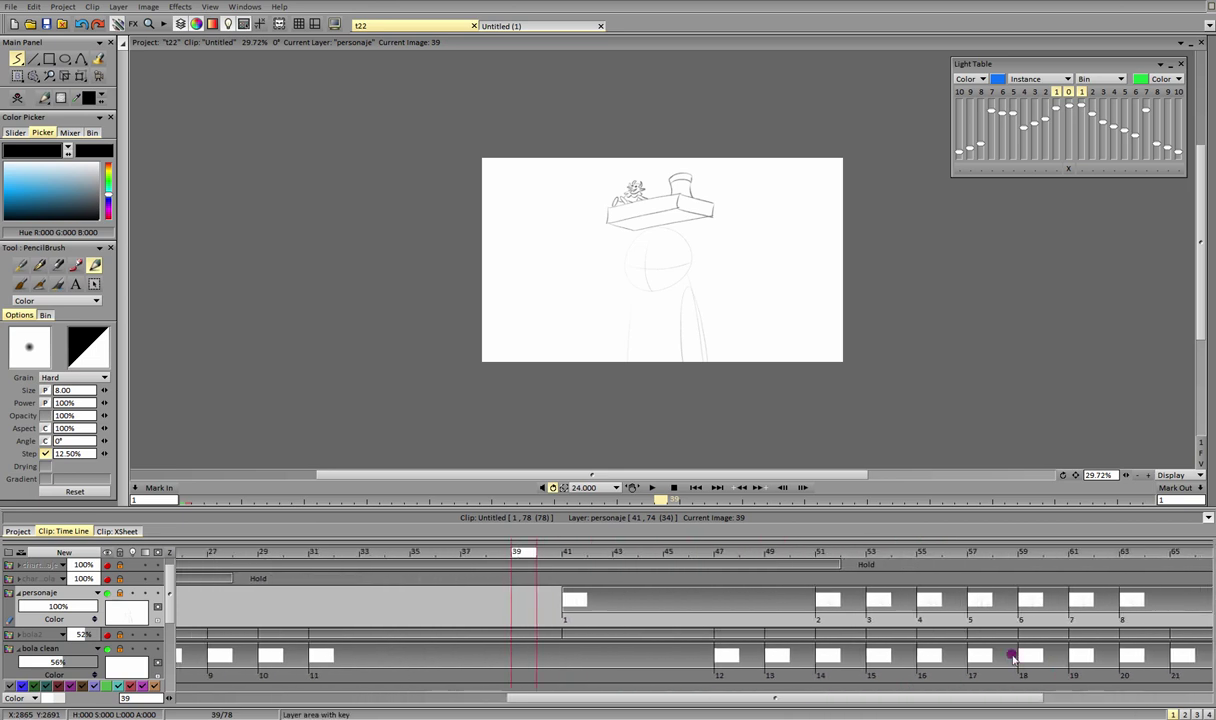
{"action": "left_click", "coordinate": [560, 578]}
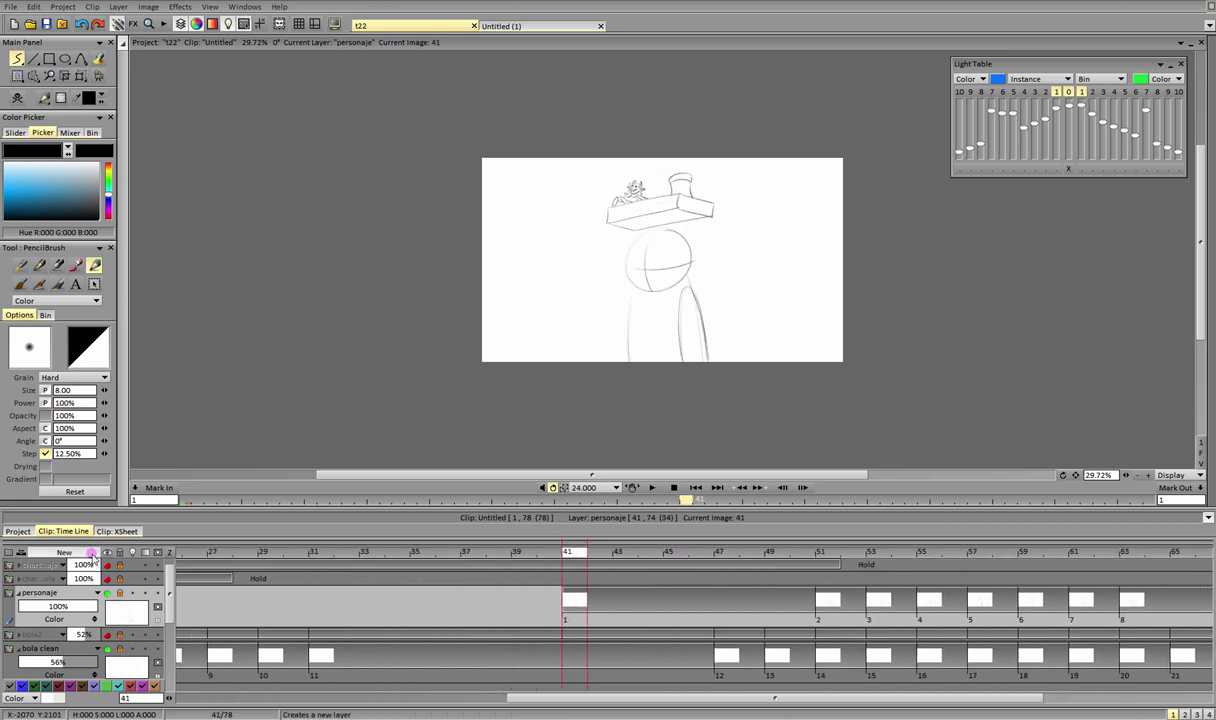
Step: Create an animation layer named personaje clean above personaje at frame 41 and dim the personaje rough to 36%
{"action": "left_click", "coordinate": [64, 552]}
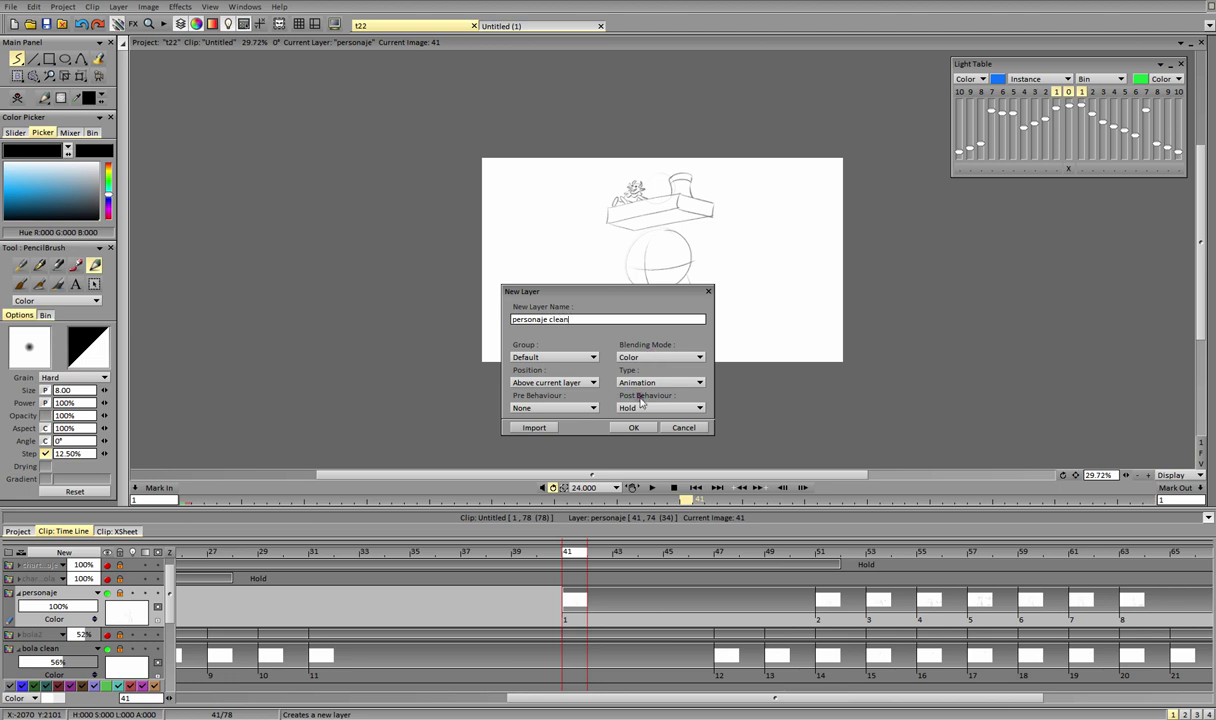
{"action": "left_click", "coordinate": [634, 428]}
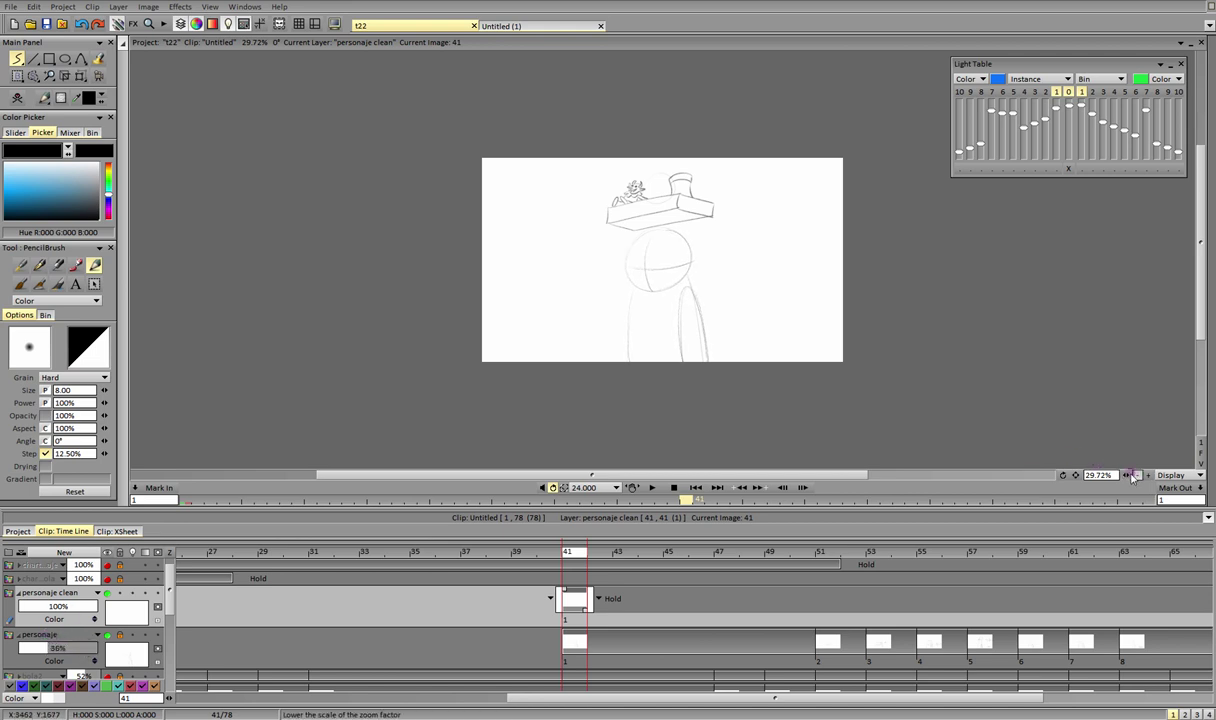
{"action": "mouse_move", "coordinate": [711, 176]}
{"action": "left_mouse_down"}
{"action": "mouse_move", "coordinate": [650, 166]}
{"action": "mouse_move", "coordinate": [690, 229]}
{"action": "left_mouse_up"}
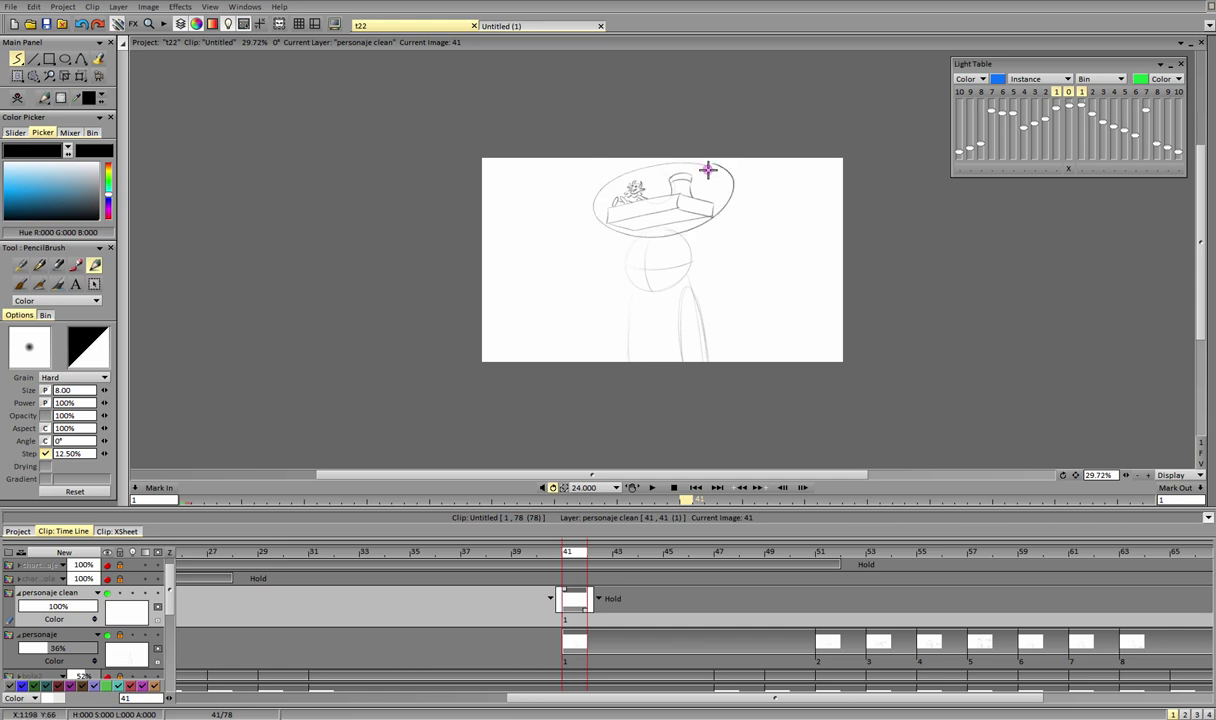
{"action": "key", "text": "ctrl+z"}
Step: Hide the fondo and timing layers and return to the personaje clean drawing with the character filling the view
{"action": "scroll", "coordinate": [170, 603], "scroll_direction": "down", "scroll_amount": 3}
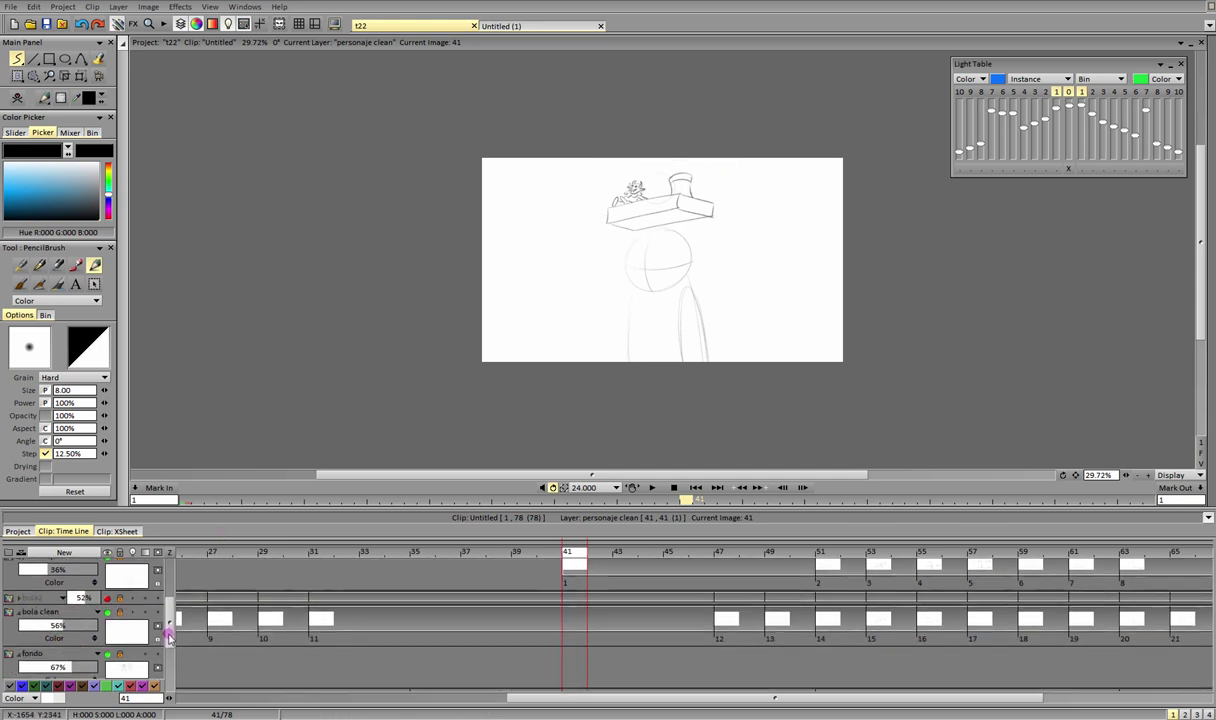
{"action": "scroll", "coordinate": [172, 622], "scroll_direction": "down", "scroll_amount": 2}
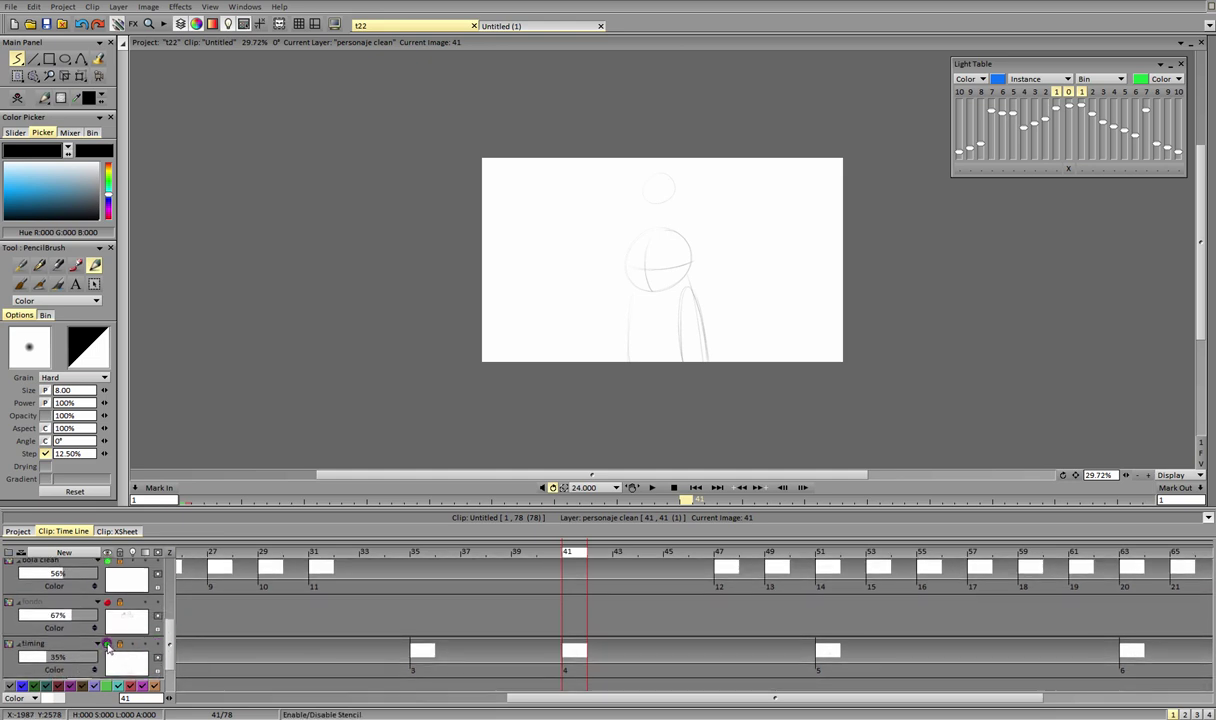
{"action": "left_click", "coordinate": [107, 645]}
{"action": "mouse_move", "coordinate": [170, 649]}
{"action": "left_mouse_down"}
{"action": "mouse_move", "coordinate": [170, 669]}
{"action": "mouse_move", "coordinate": [171, 657]}
{"action": "left_mouse_up"}
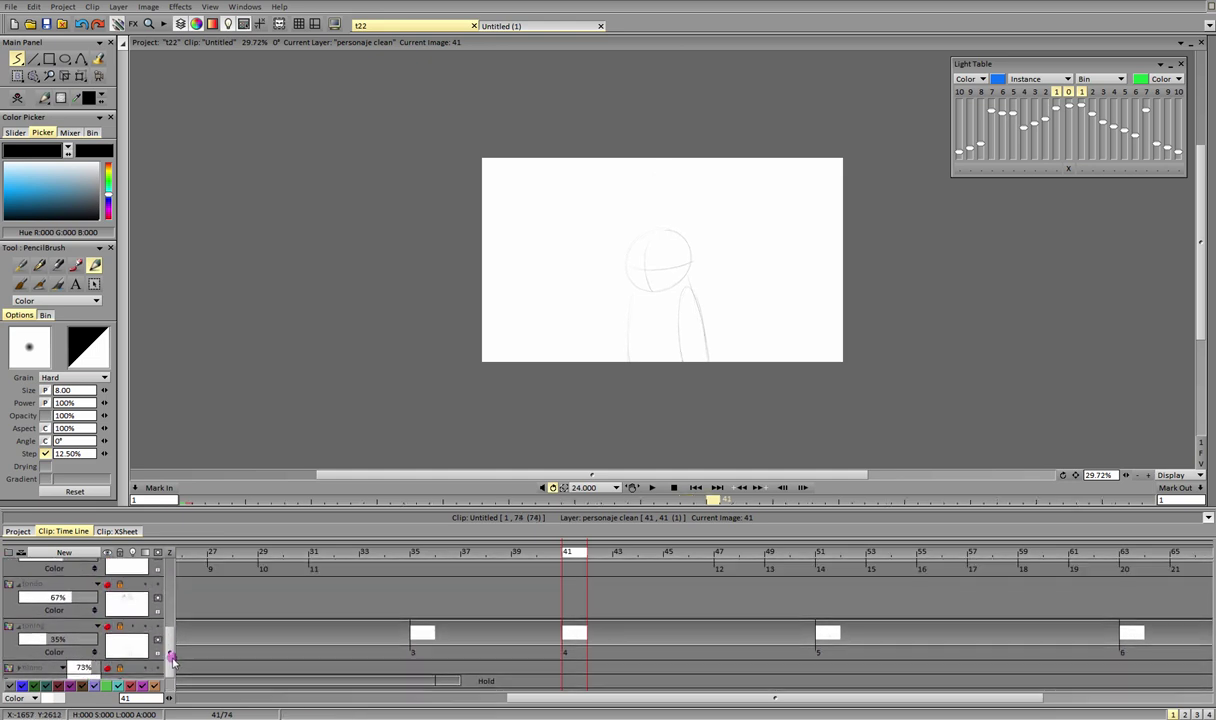
{"action": "scroll", "coordinate": [170, 650], "scroll_direction": "up", "scroll_amount": 3}
{"action": "left_click", "coordinate": [162, 600]}
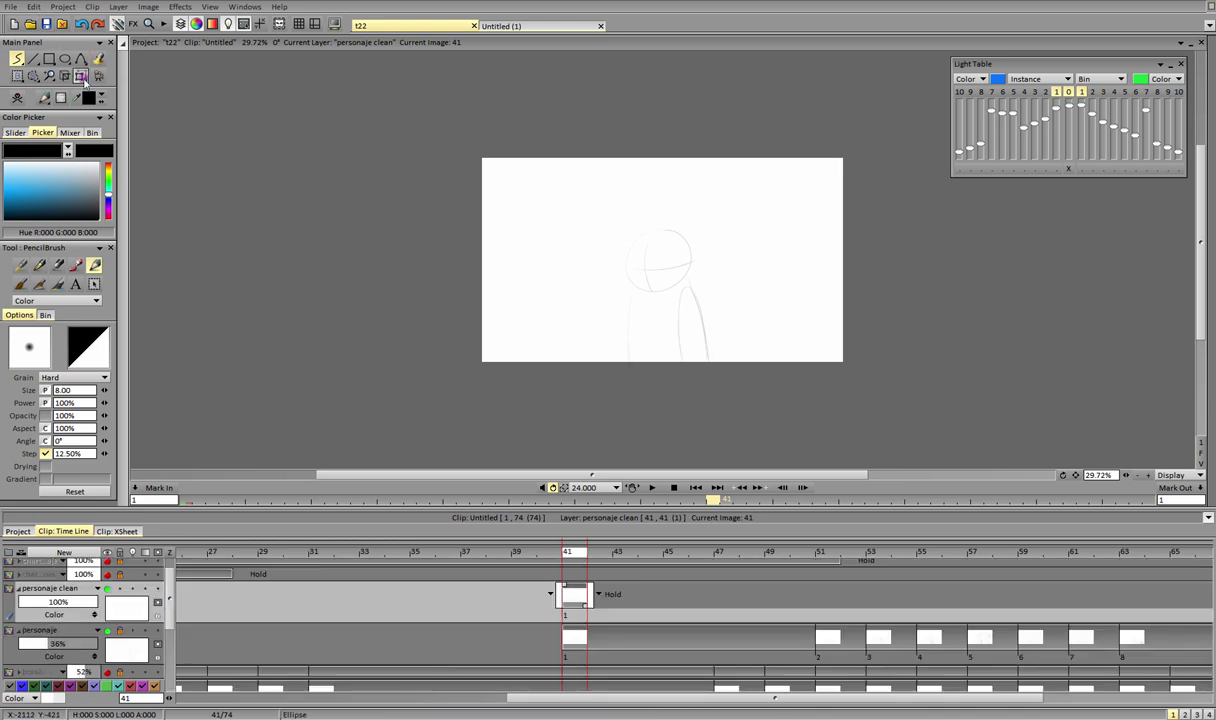
{"action": "scroll", "coordinate": [1060, 450], "scroll_direction": "up", "scroll_amount": 4}
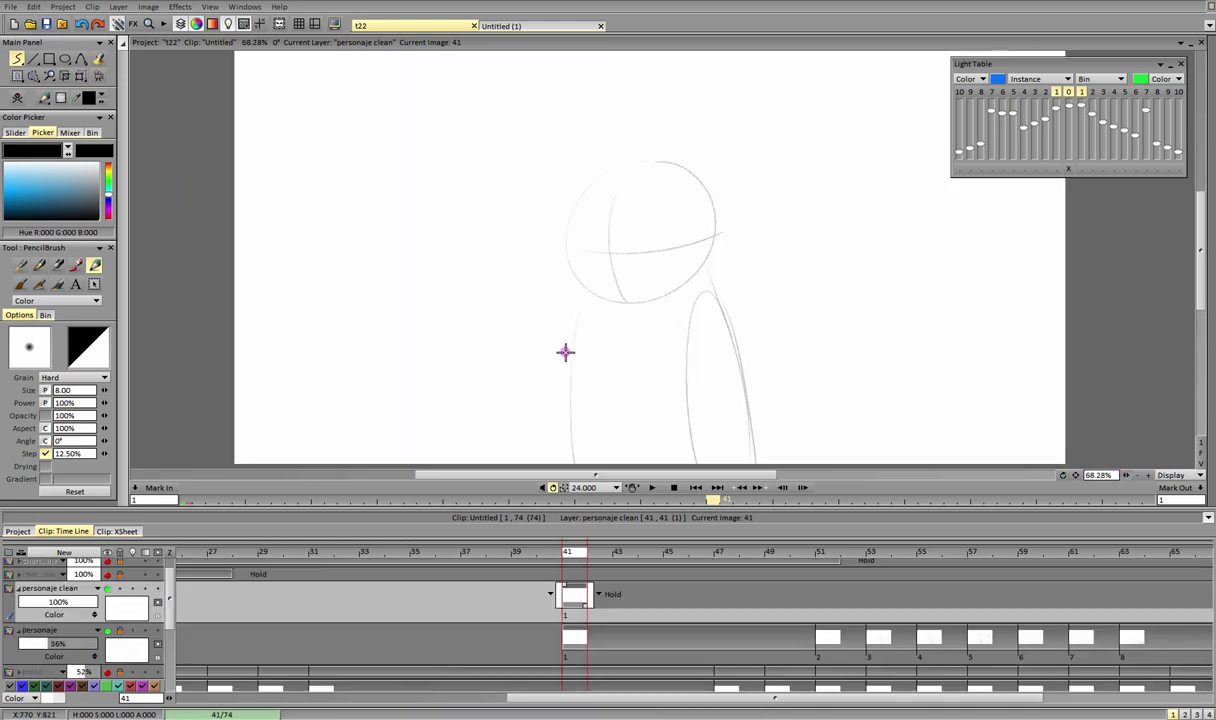
Step: Draw the nose, both eyes with pupils, small mouth, eyebrows and jaw line over the rough head at frame 41
{"action": "left_click_drag", "start_coordinate": [605, 248], "coordinate": [609, 261]}
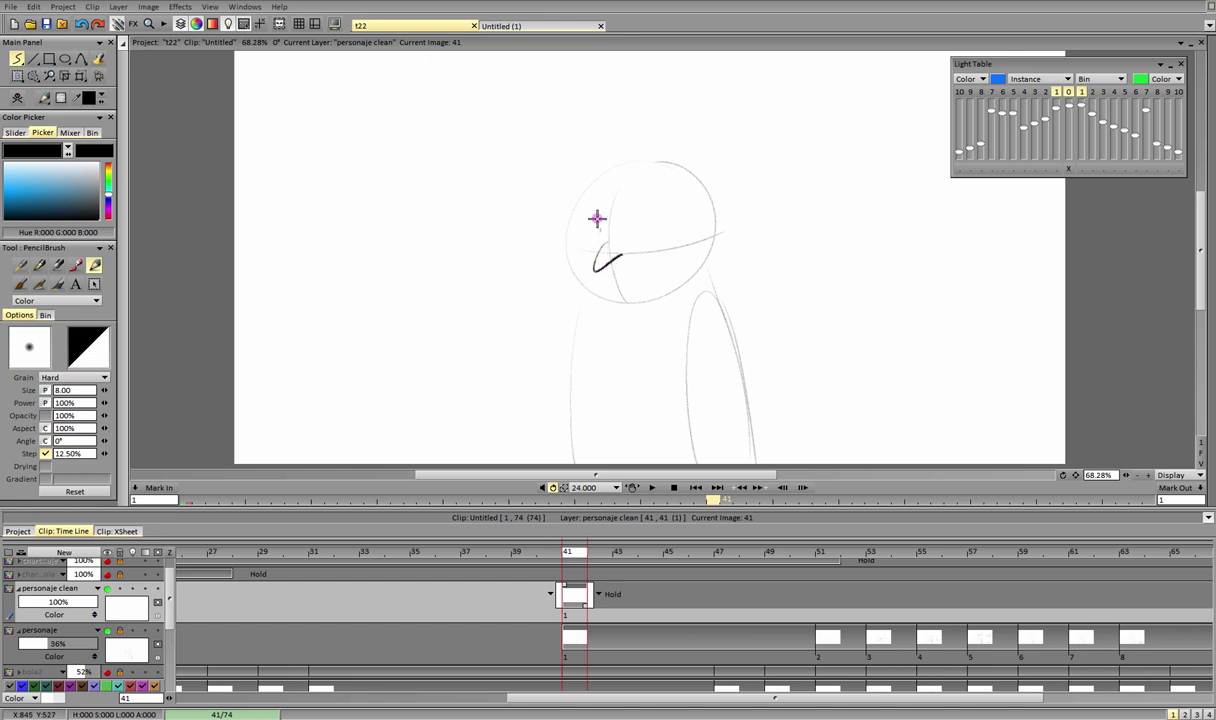
{"action": "left_click_drag", "start_coordinate": [597, 218], "coordinate": [598, 240]}
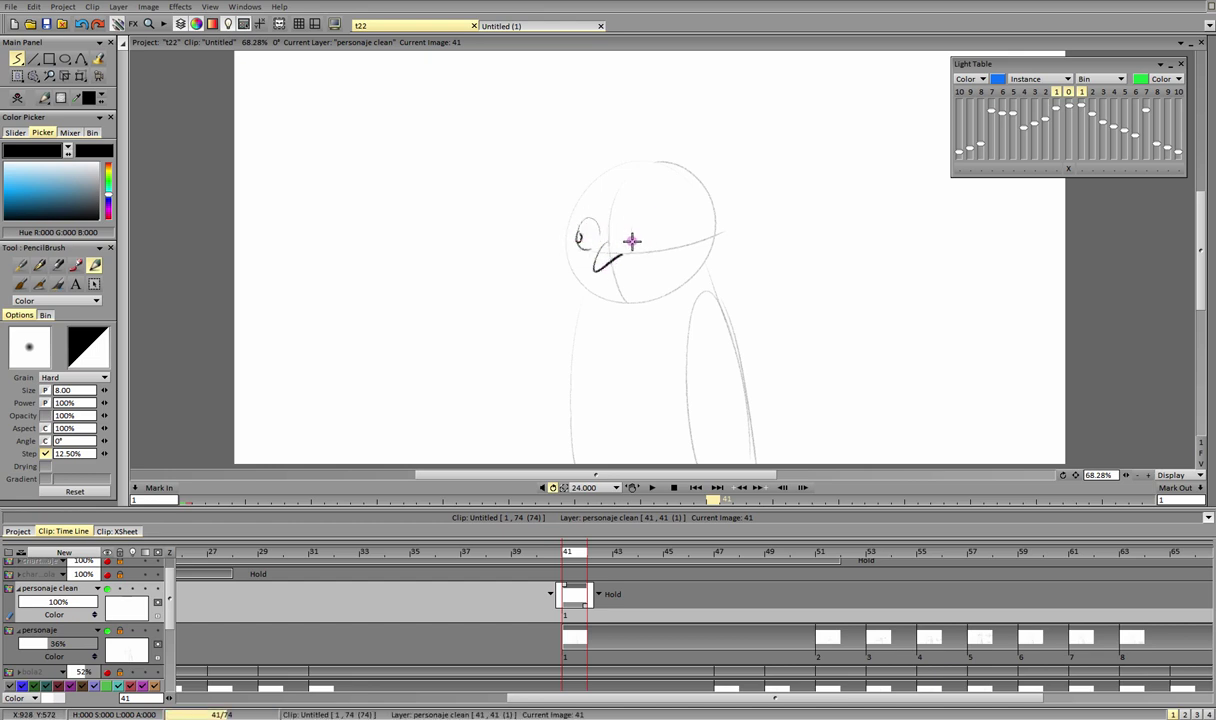
{"action": "mouse_move", "coordinate": [632, 242]}
{"action": "left_mouse_down"}
{"action": "mouse_move", "coordinate": [662, 231]}
{"action": "mouse_move", "coordinate": [634, 242]}
{"action": "left_mouse_up"}
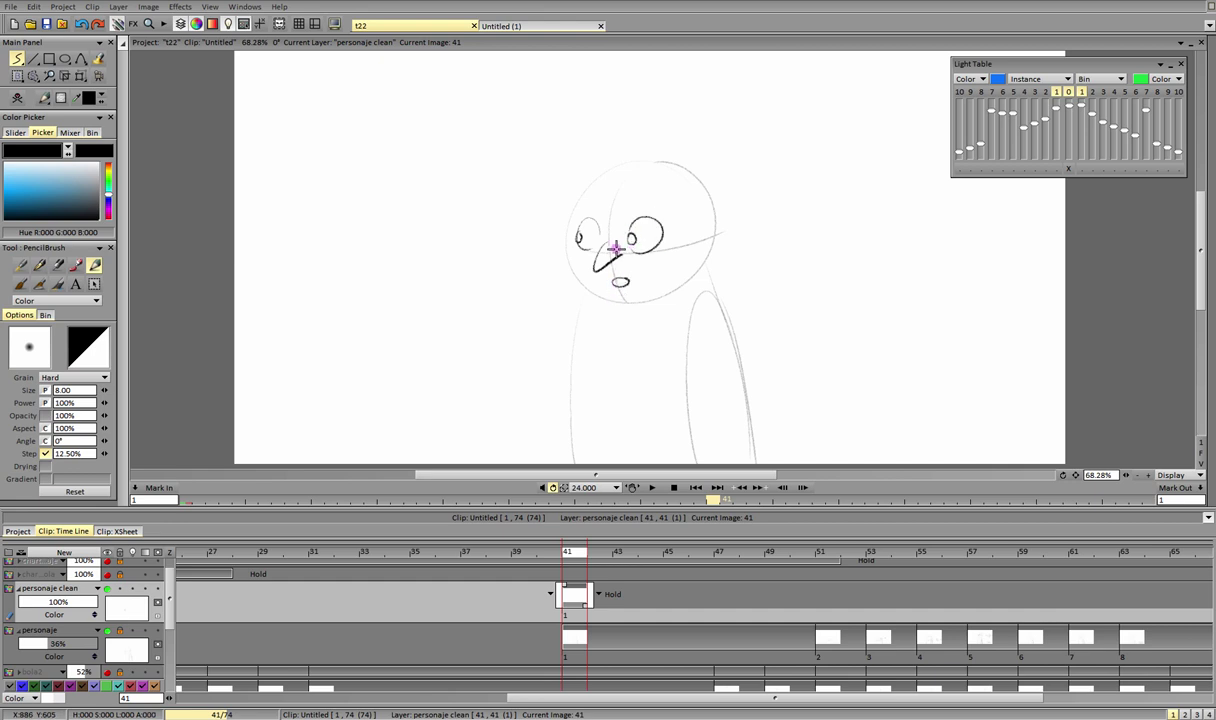
{"action": "left_click_drag", "start_coordinate": [574, 214], "coordinate": [589, 201]}
{"action": "left_click_drag", "start_coordinate": [668, 212], "coordinate": [642, 197]}
{"action": "mouse_move", "coordinate": [569, 263]}
{"action": "left_mouse_down"}
{"action": "mouse_move", "coordinate": [570, 281]}
{"action": "mouse_move", "coordinate": [670, 290]}
{"action": "left_mouse_up"}
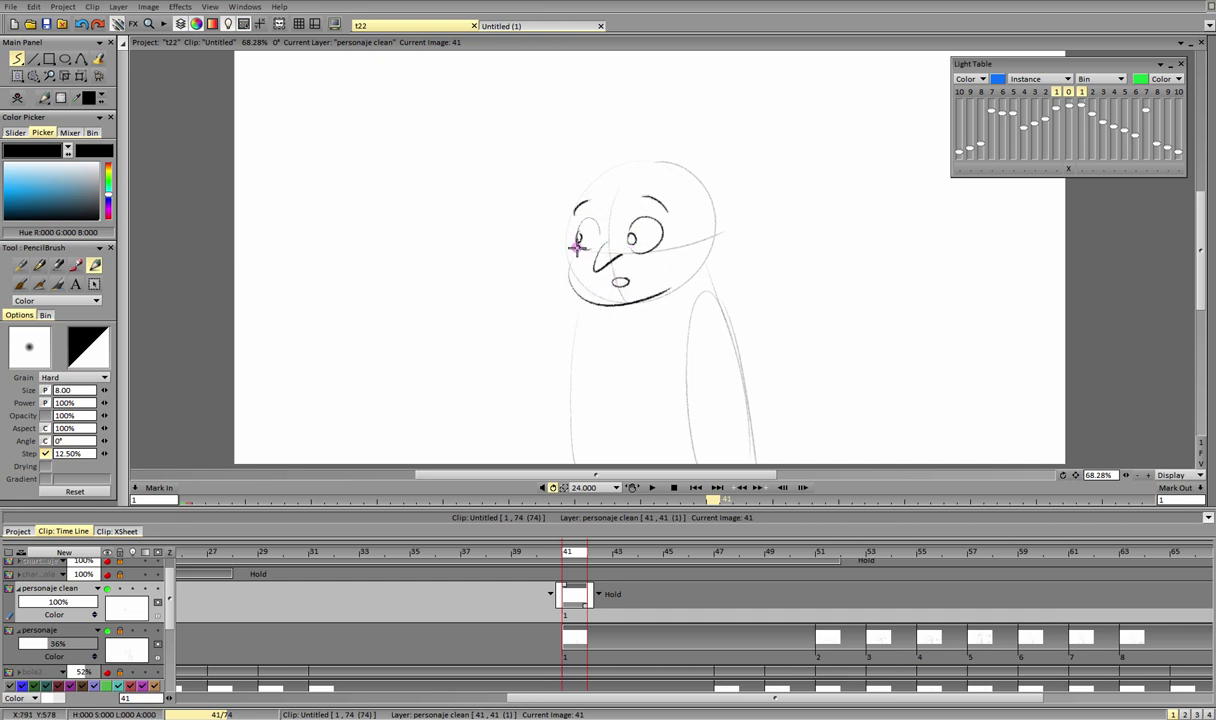
Step: Draw both ears and the curly hair with its wavy fringe around the head at frame 41
{"action": "left_click_drag", "start_coordinate": [576, 232], "coordinate": [570, 262]}
{"action": "left_click_drag", "start_coordinate": [694, 234], "coordinate": [713, 249]}
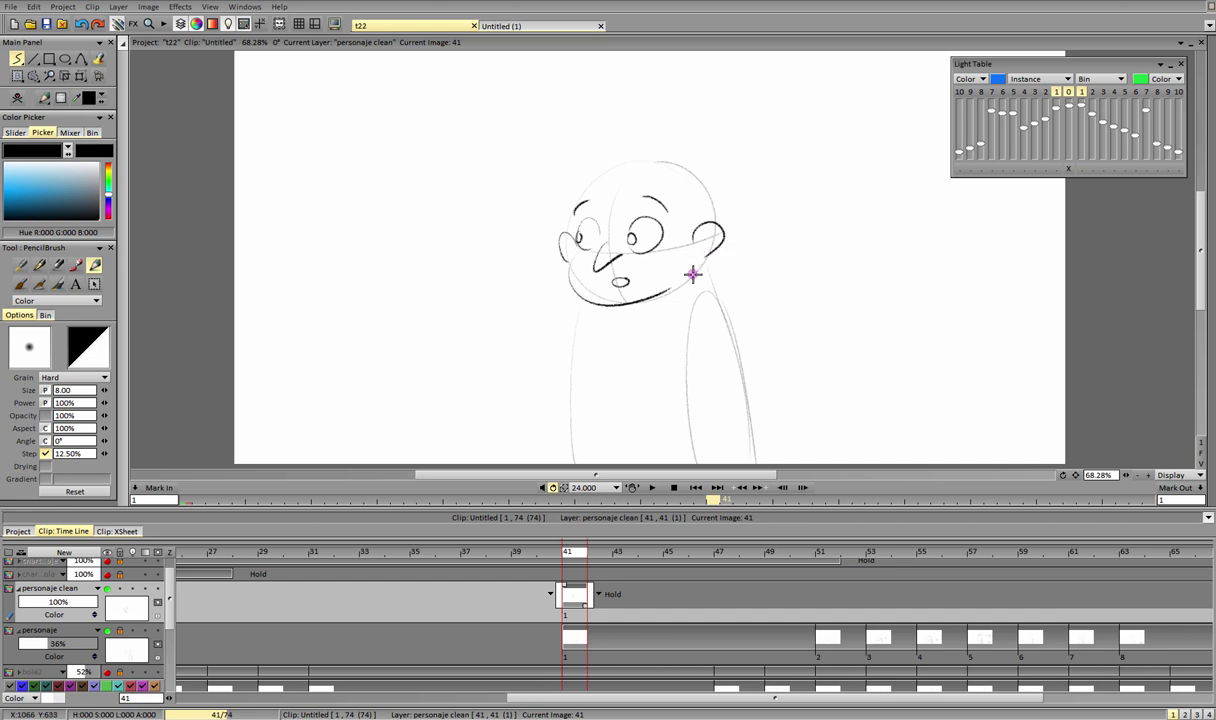
{"action": "mouse_move", "coordinate": [571, 228]}
{"action": "left_mouse_down"}
{"action": "mouse_move", "coordinate": [584, 194]}
{"action": "mouse_move", "coordinate": [596, 185]}
{"action": "mouse_move", "coordinate": [640, 205]}
{"action": "mouse_move", "coordinate": [620, 197]}
{"action": "mouse_move", "coordinate": [643, 179]}
{"action": "mouse_move", "coordinate": [661, 188]}
{"action": "mouse_move", "coordinate": [661, 221]}
{"action": "mouse_move", "coordinate": [703, 228]}
{"action": "left_mouse_up"}
{"action": "mouse_move", "coordinate": [564, 170]}
{"action": "left_mouse_down"}
{"action": "mouse_move", "coordinate": [608, 148]}
{"action": "mouse_move", "coordinate": [716, 165]}
{"action": "left_mouse_up"}
{"action": "left_click_drag", "start_coordinate": [719, 231], "coordinate": [724, 177]}
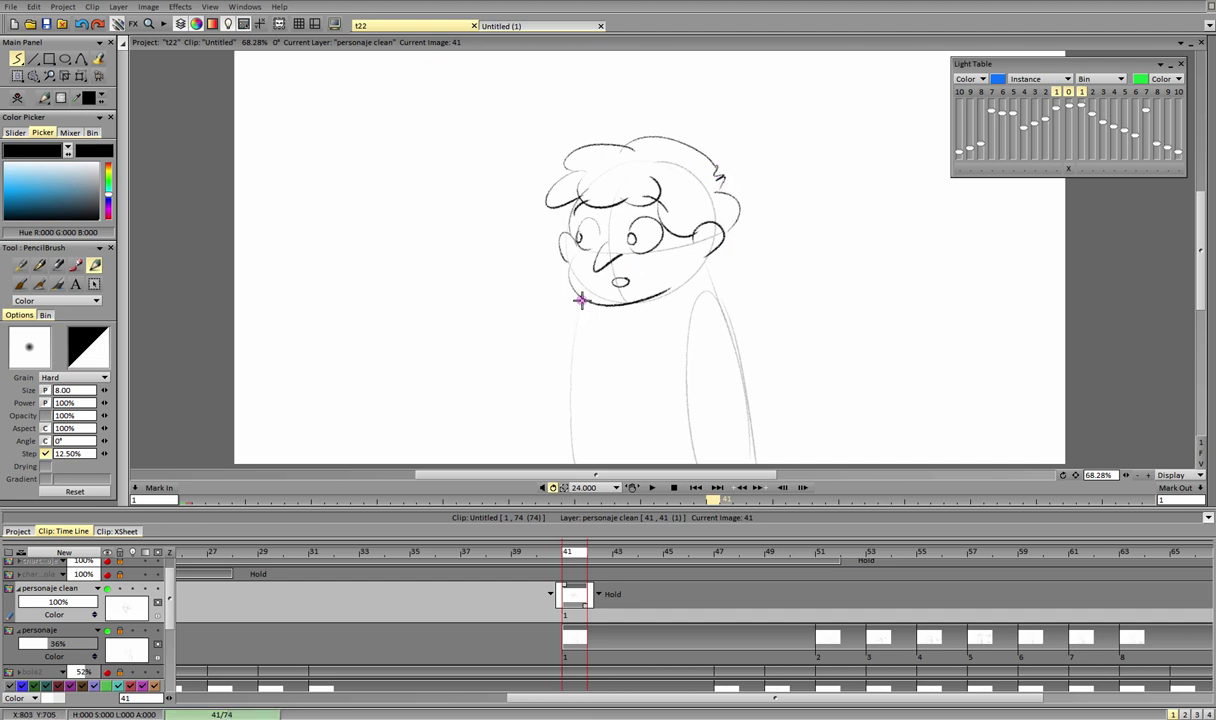
Step: Draw the torso's side line and the draped V-shaped collar around the neck and behind the head
{"action": "mouse_move", "coordinate": [580, 305]}
{"action": "left_mouse_down"}
{"action": "mouse_move", "coordinate": [567, 346]}
{"action": "mouse_move", "coordinate": [571, 464]}
{"action": "left_mouse_up"}
{"action": "key", "text": "ctrl+z"}
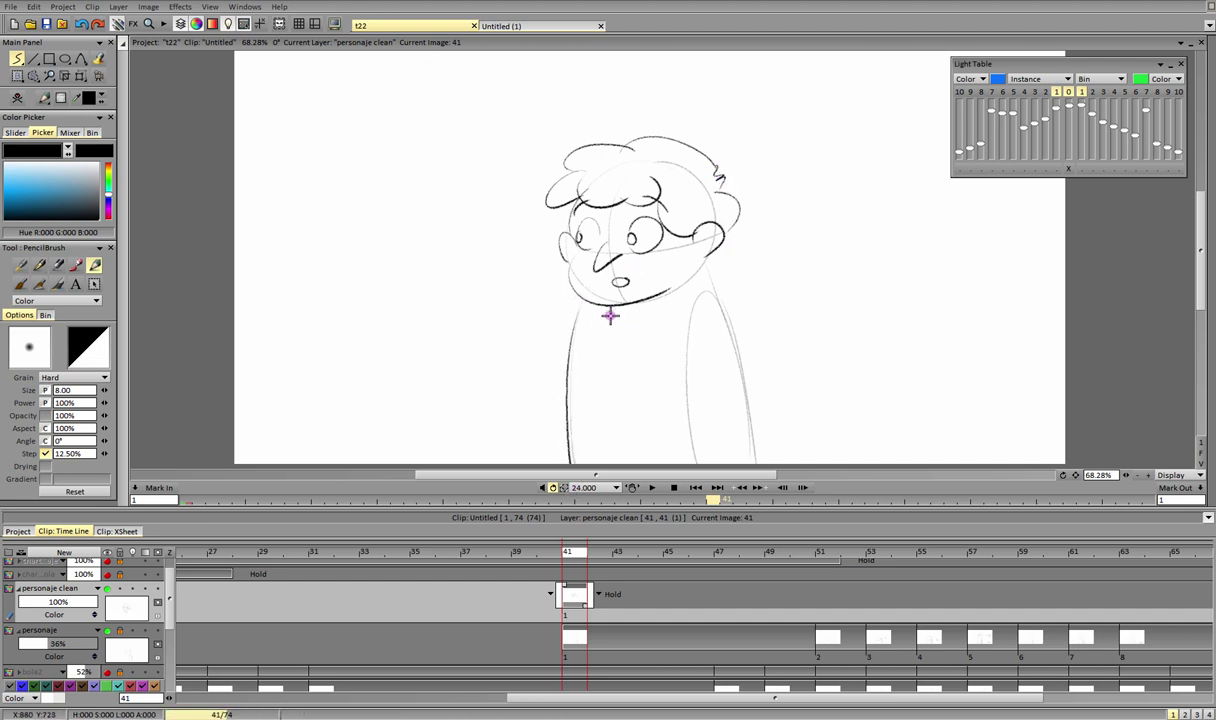
{"action": "mouse_move", "coordinate": [582, 292]}
{"action": "left_mouse_down"}
{"action": "mouse_move", "coordinate": [650, 364]}
{"action": "mouse_move", "coordinate": [735, 256]}
{"action": "left_mouse_up"}
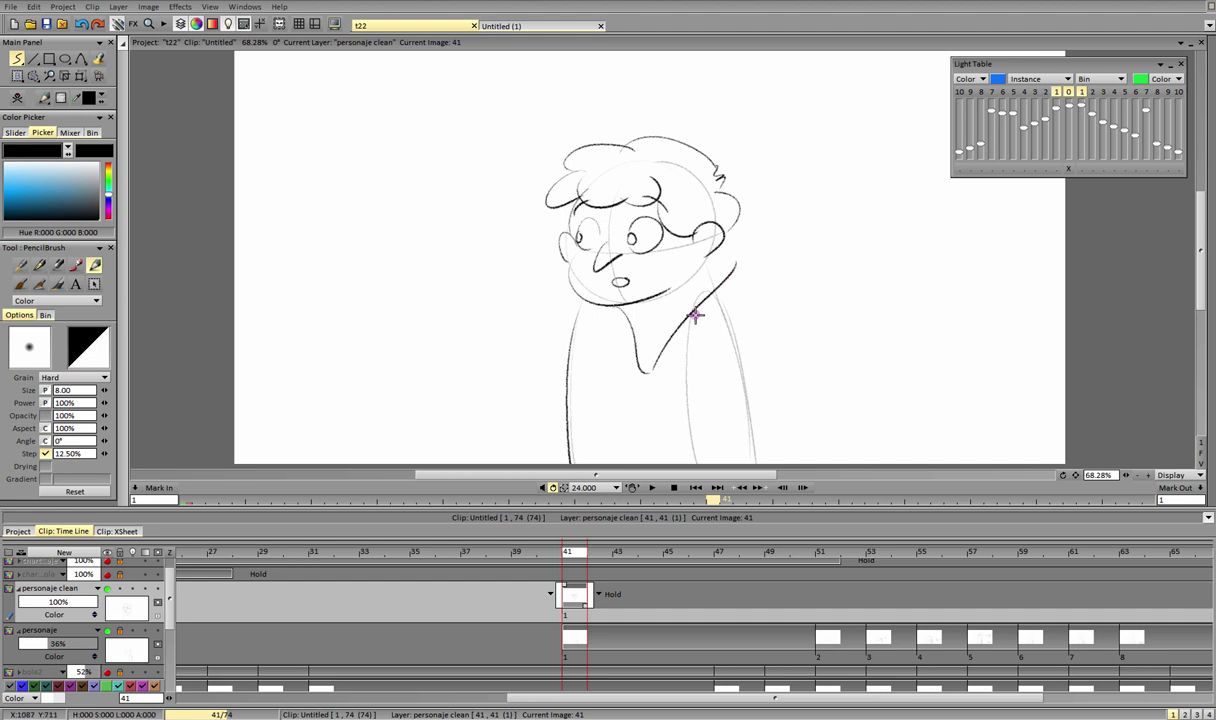
{"action": "key", "text": "ctrl+z"}
{"action": "mouse_move", "coordinate": [649, 373]}
{"action": "left_mouse_down"}
{"action": "mouse_move", "coordinate": [737, 283]}
{"action": "mouse_move", "coordinate": [730, 297]}
{"action": "mouse_move", "coordinate": [725, 238]}
{"action": "left_mouse_up"}
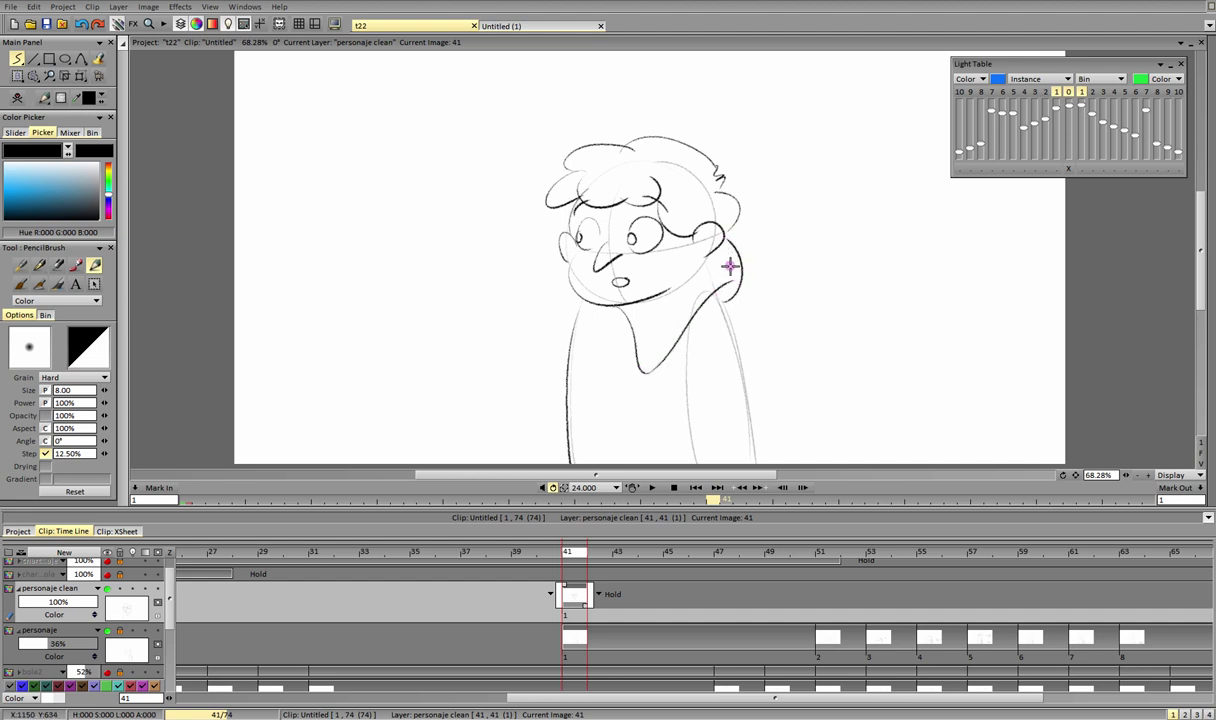
{"action": "left_click_drag", "start_coordinate": [678, 287], "coordinate": [708, 258]}
{"action": "key", "text": "ctrl+z"}
{"action": "mouse_move", "coordinate": [573, 297]}
{"action": "left_mouse_down"}
{"action": "mouse_move", "coordinate": [617, 305]}
{"action": "mouse_move", "coordinate": [599, 347]}
{"action": "mouse_move", "coordinate": [616, 306]}
{"action": "left_mouse_up"}
{"action": "key", "text": "ctrl+z"}
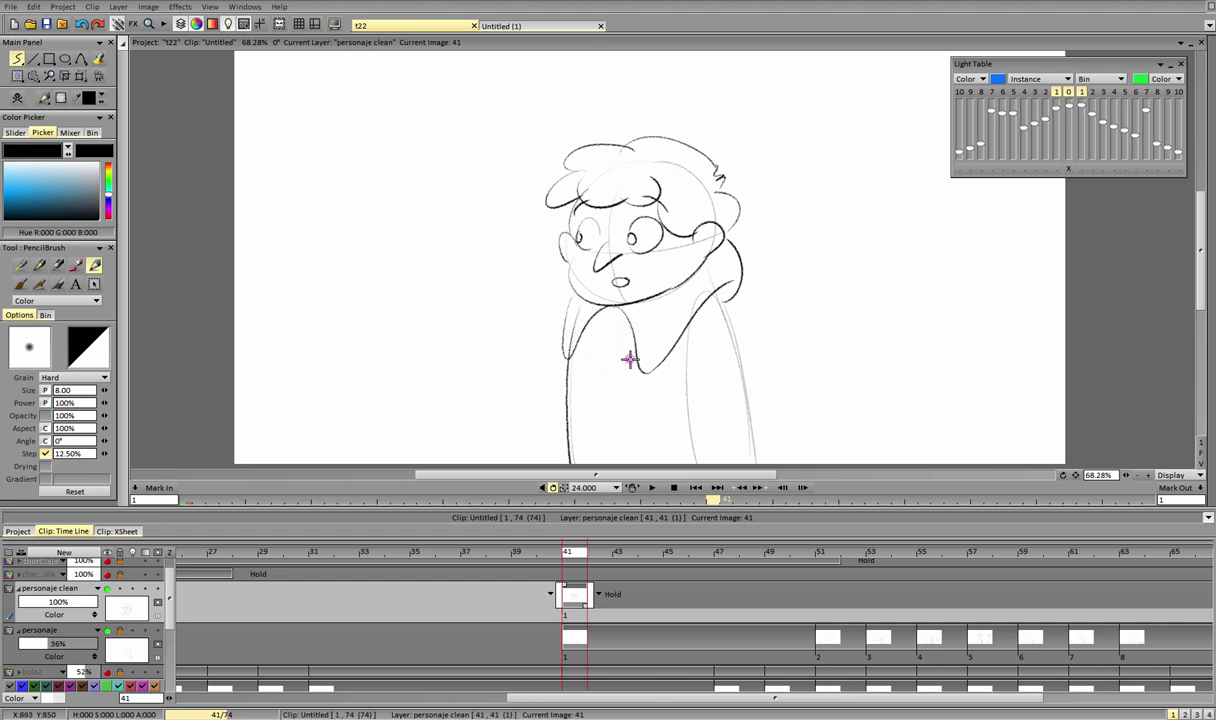
Step: Draw both arms hanging down from the shoulders and add the inner detail of the ear
{"action": "mouse_move", "coordinate": [719, 299]}
{"action": "left_mouse_down"}
{"action": "mouse_move", "coordinate": [752, 431]}
{"action": "mouse_move", "coordinate": [695, 464]}
{"action": "left_mouse_up"}
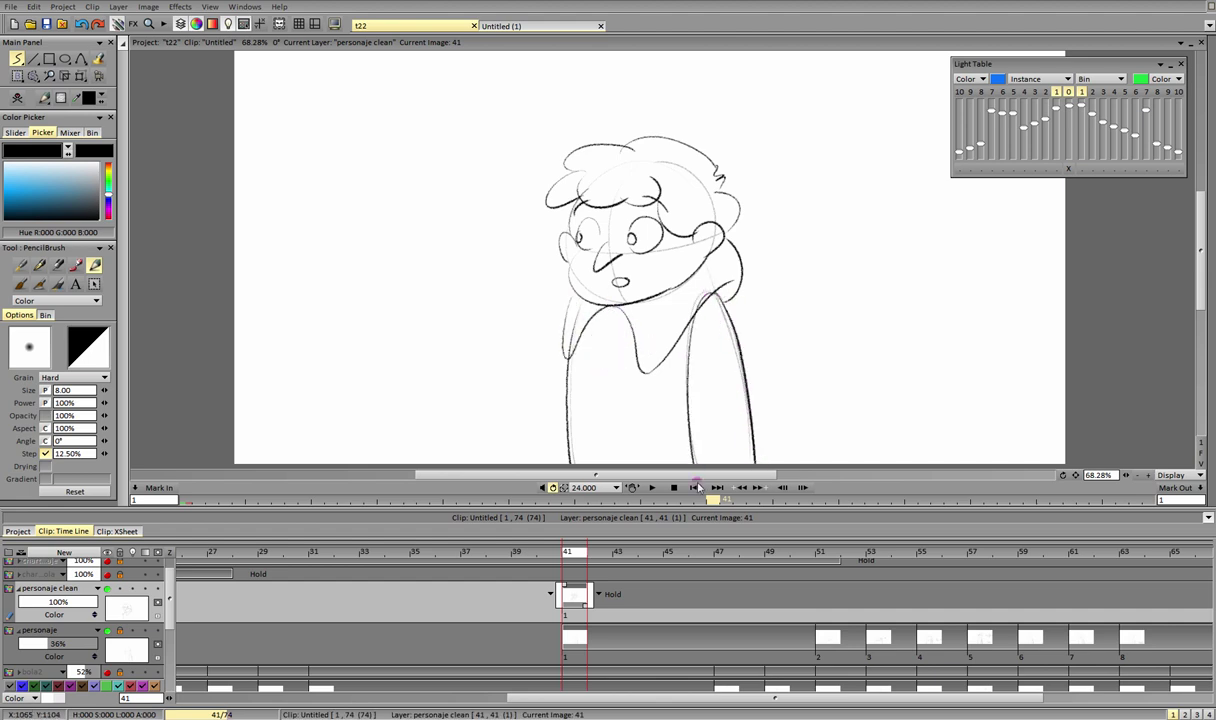
{"action": "left_click_drag", "start_coordinate": [567, 372], "coordinate": [559, 461]}
{"action": "left_click_drag", "start_coordinate": [610, 322], "coordinate": [607, 457]}
{"action": "key", "text": "ctrl+z"}
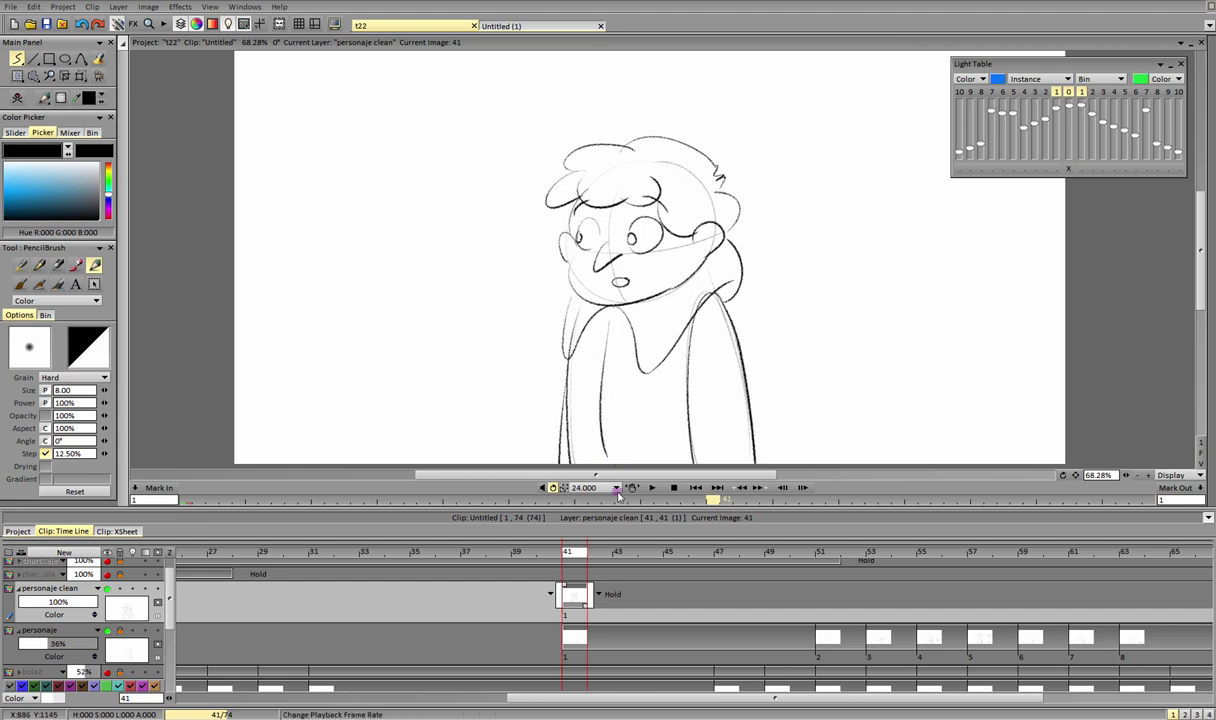
{"action": "mouse_move", "coordinate": [698, 250]}
{"action": "left_mouse_down"}
{"action": "mouse_move", "coordinate": [716, 238]}
{"action": "mouse_move", "coordinate": [714, 248]}
{"action": "left_mouse_up"}
Step: Add a blank drawing at frame 51 of personaje clean and turn on the layer's light table
{"action": "left_click_drag", "start_coordinate": [648, 553], "coordinate": [756, 559]}
{"action": "left_click_drag", "start_coordinate": [789, 557], "coordinate": [828, 554]}
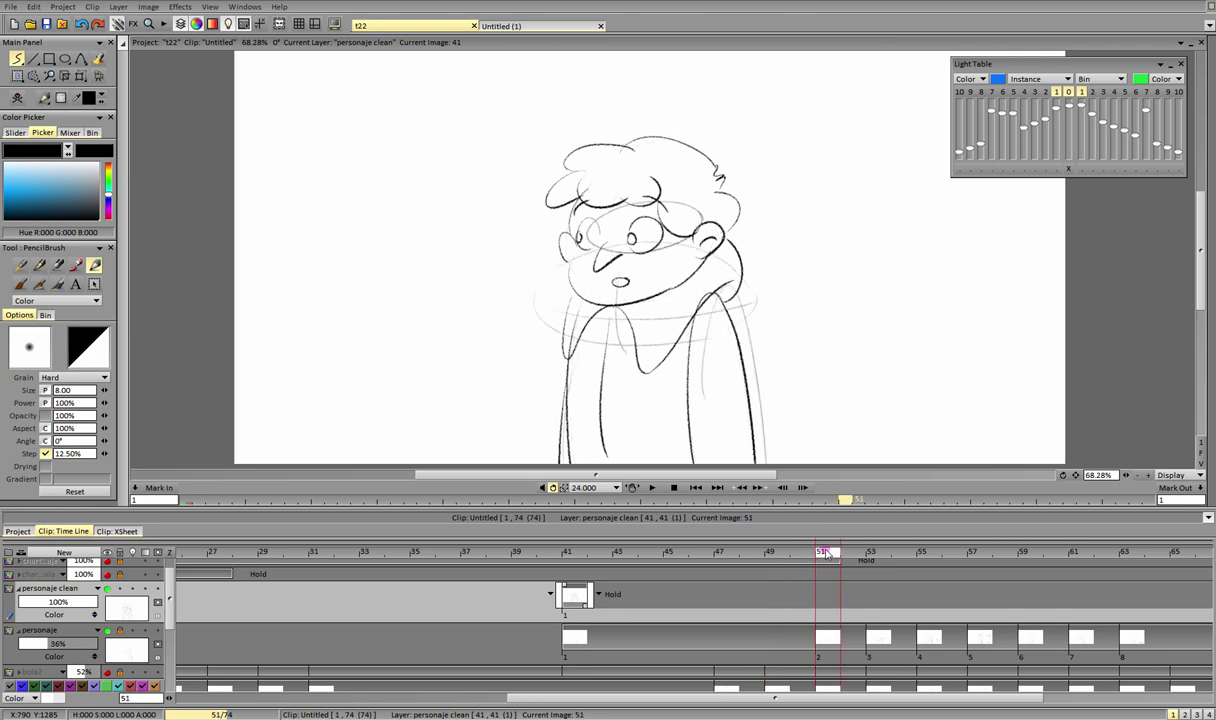
{"action": "left_click", "coordinate": [17, 98]}
{"action": "left_click", "coordinate": [133, 588]}
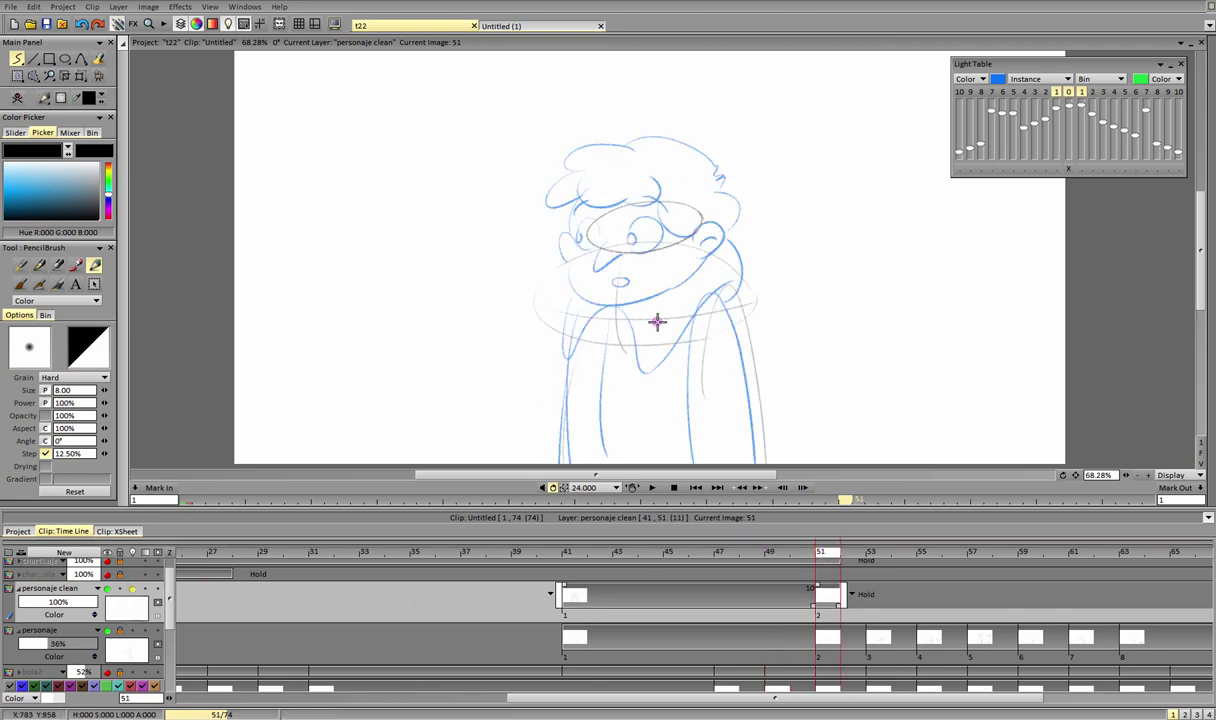
Step: Show only the previous drawing in the light table, shift it left beside the squashed rough, and return to freehand drawing
{"action": "left_click", "coordinate": [1081, 92]}
{"action": "left_click", "coordinate": [1057, 169]}
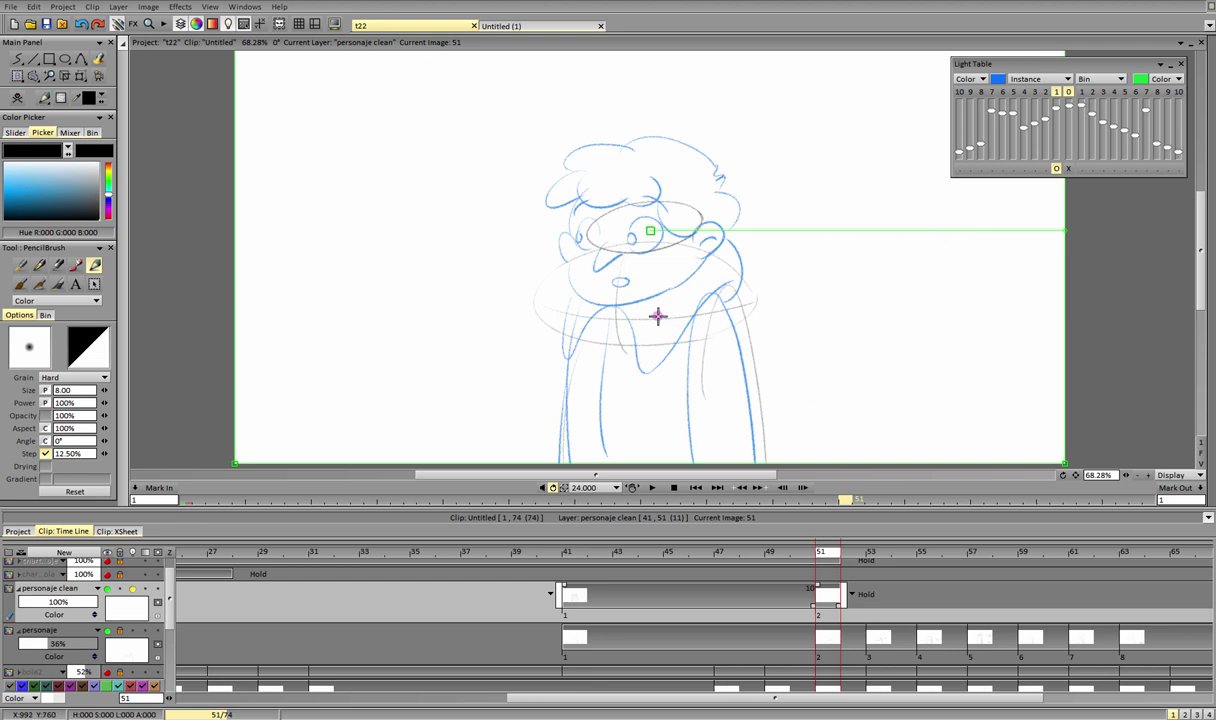
{"action": "mouse_move", "coordinate": [725, 421]}
{"action": "left_mouse_down"}
{"action": "mouse_move", "coordinate": [527, 391]}
{"action": "mouse_move", "coordinate": [461, 418]}
{"action": "left_mouse_up"}
{"action": "left_click", "coordinate": [19, 59]}
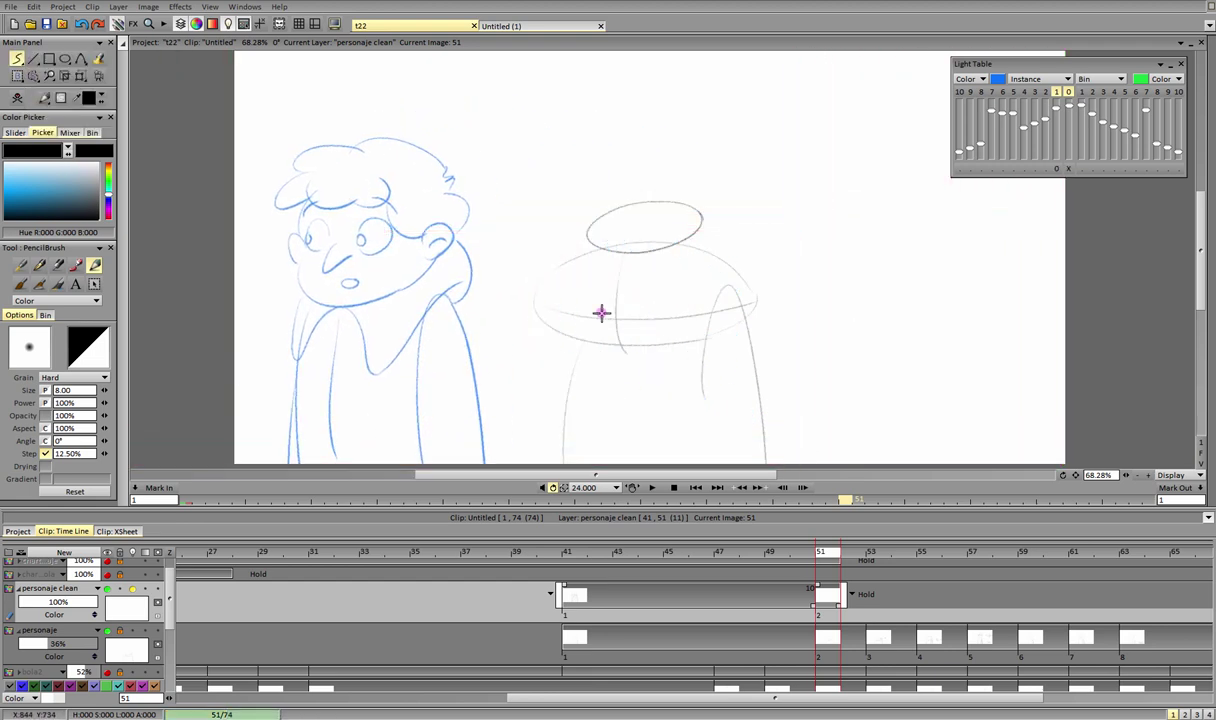
Step: Draw the squashed pose's closed eyes, nose and mouth at frame 51, sketching the squash guides over the shifted reference
{"action": "mouse_move", "coordinate": [617, 311]}
{"action": "left_mouse_down"}
{"action": "mouse_move", "coordinate": [621, 323]}
{"action": "mouse_move", "coordinate": [563, 301]}
{"action": "mouse_move", "coordinate": [677, 301]}
{"action": "left_mouse_up"}
{"action": "key", "text": "ctrl+z"}
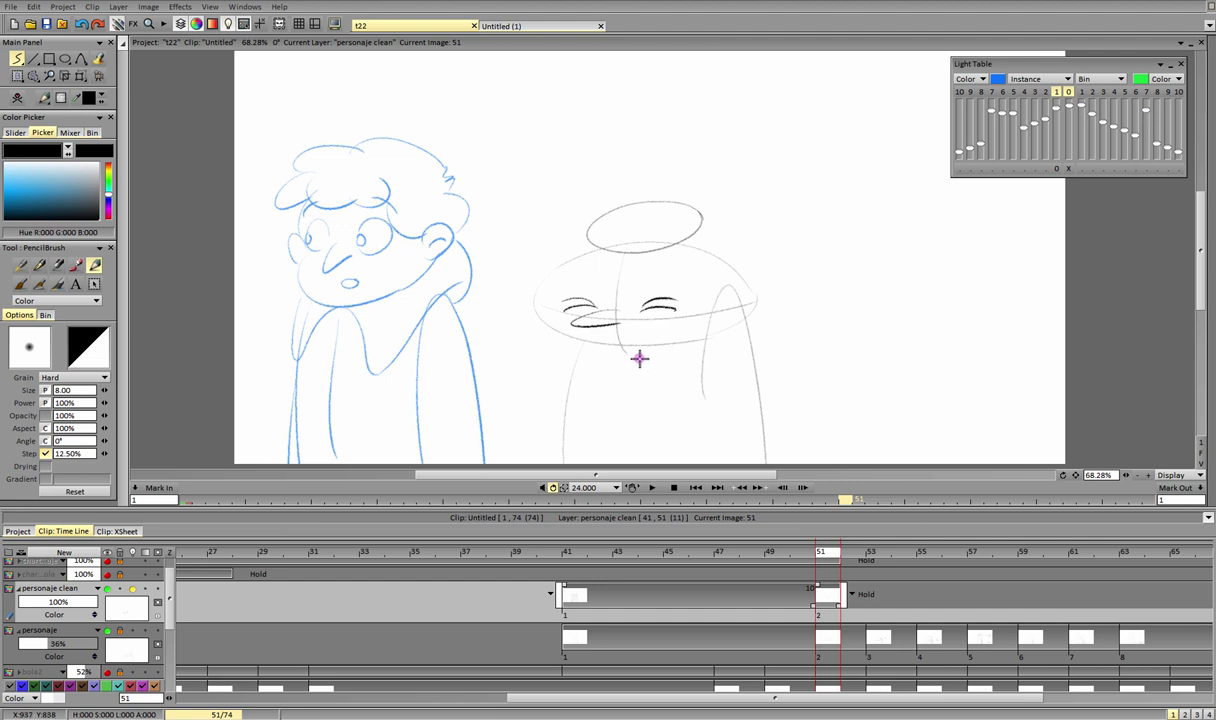
{"action": "left_click_drag", "start_coordinate": [365, 183], "coordinate": [358, 285]}
{"action": "left_click_drag", "start_coordinate": [350, 212], "coordinate": [366, 187]}
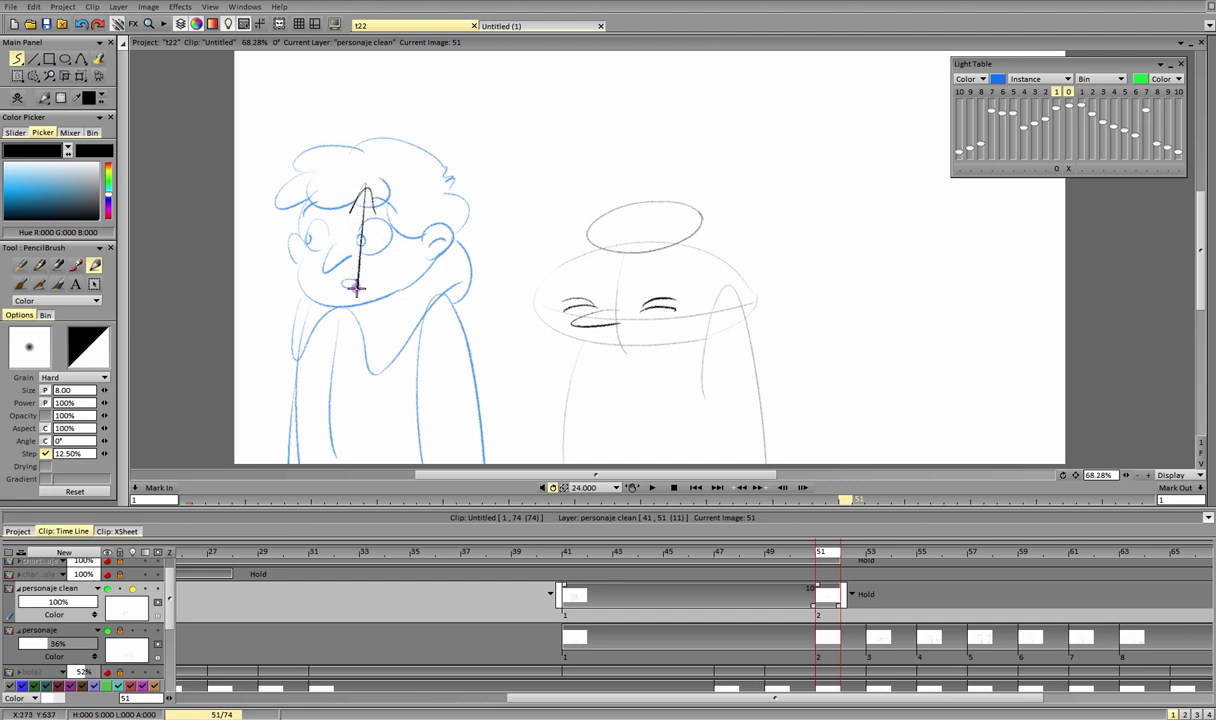
{"action": "mouse_move", "coordinate": [372, 240]}
{"action": "left_mouse_down"}
{"action": "mouse_move", "coordinate": [373, 297]}
{"action": "mouse_move", "coordinate": [367, 280]}
{"action": "mouse_move", "coordinate": [318, 267]}
{"action": "left_mouse_up"}
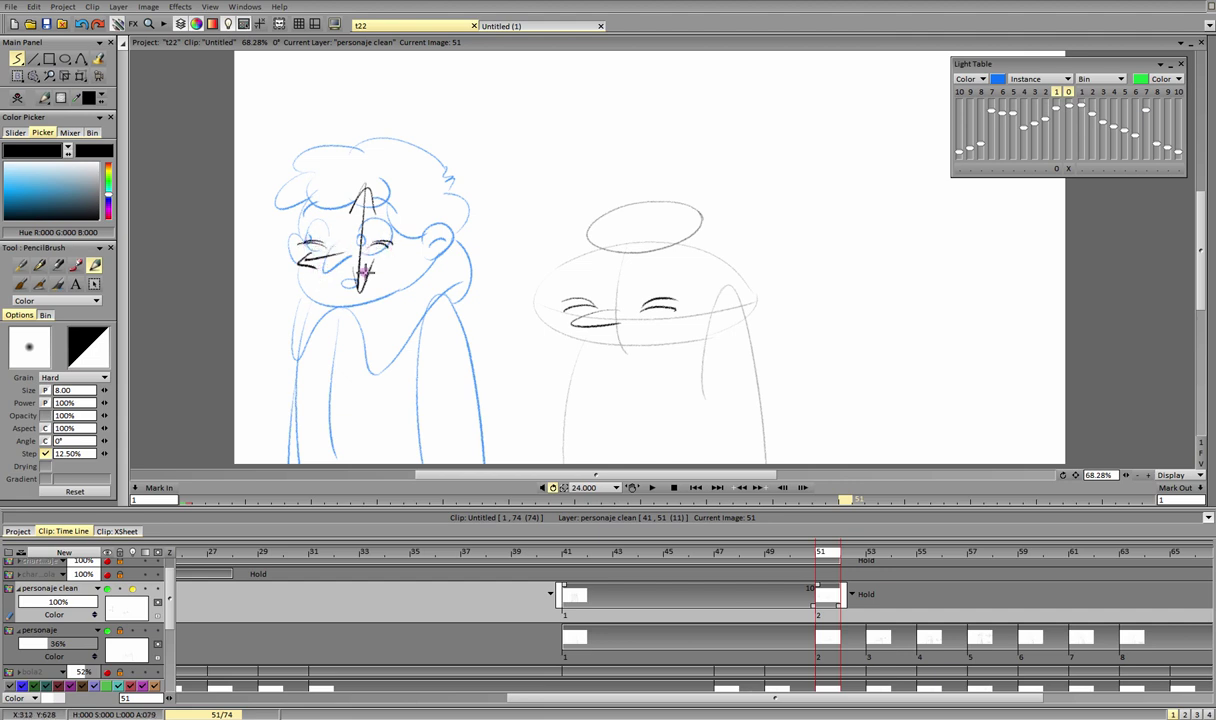
{"action": "left_click_drag", "start_coordinate": [325, 297], "coordinate": [355, 280]}
{"action": "left_click_drag", "start_coordinate": [624, 338], "coordinate": [682, 326]}
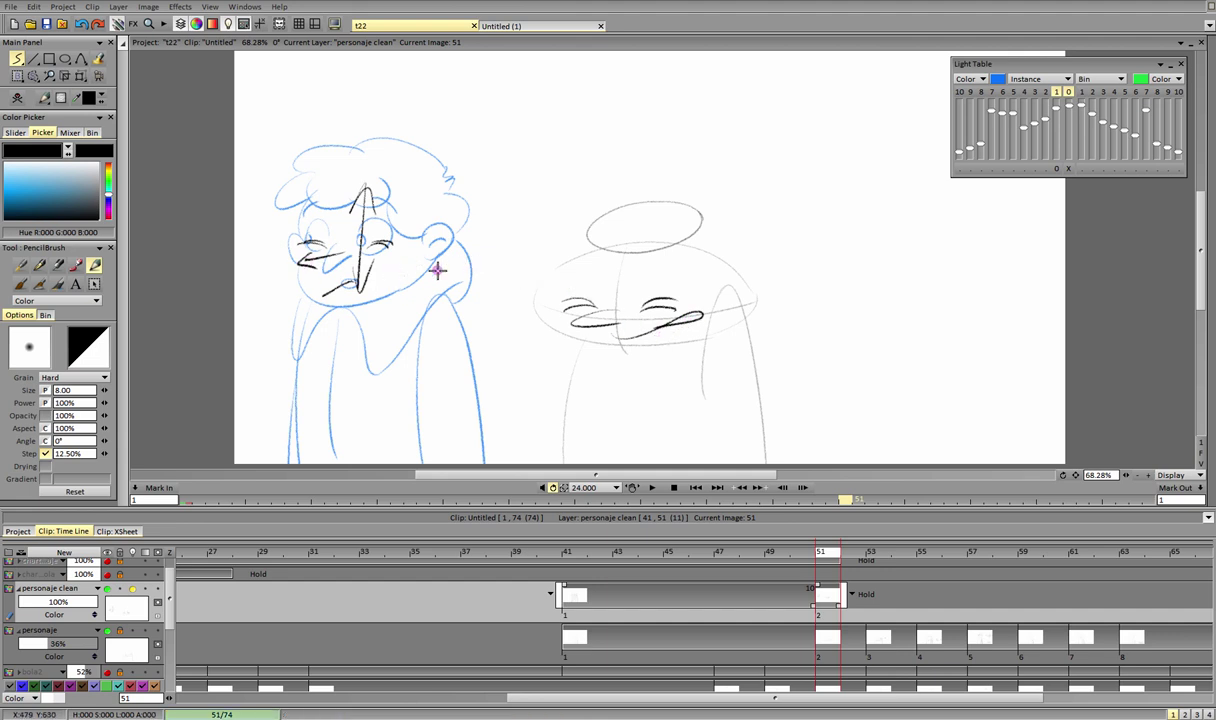
Step: Sketch flattened ears over the reference face and draw matching flattened ears on the squashed head
{"action": "left_click_drag", "start_coordinate": [298, 247], "coordinate": [262, 252]}
{"action": "left_click_drag", "start_coordinate": [428, 240], "coordinate": [464, 250]}
{"action": "left_click_drag", "start_coordinate": [511, 310], "coordinate": [548, 312]}
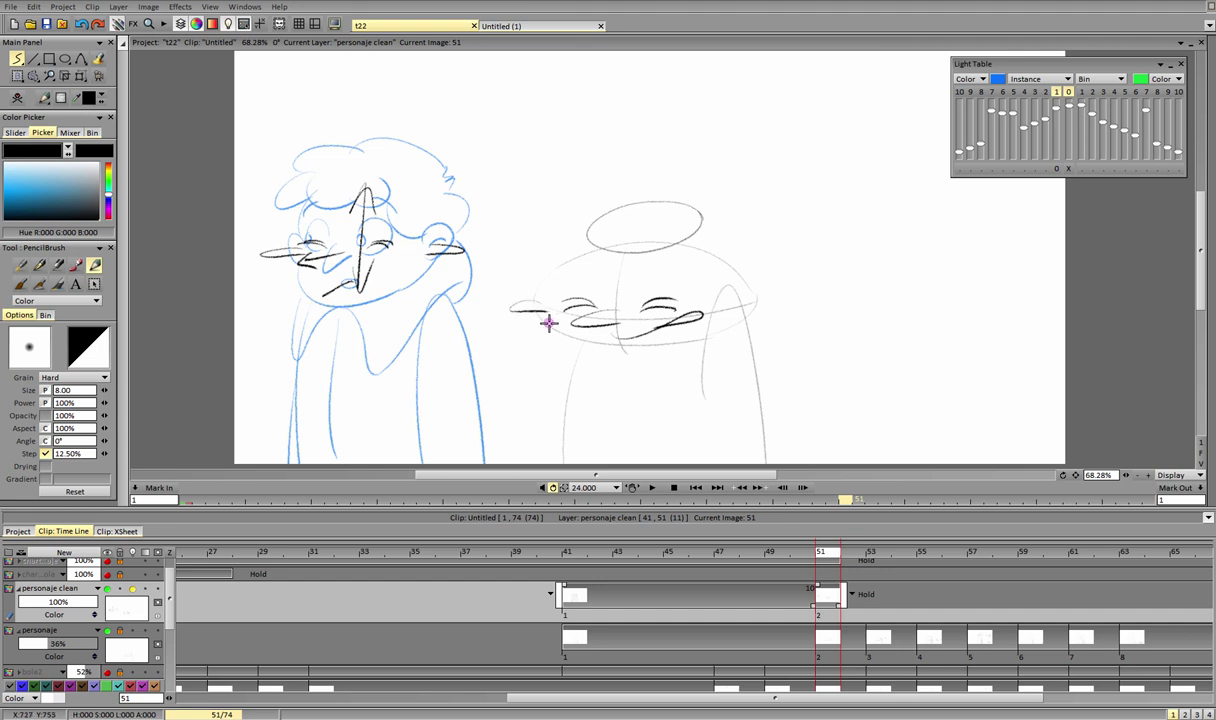
{"action": "left_click_drag", "start_coordinate": [744, 302], "coordinate": [780, 312]}
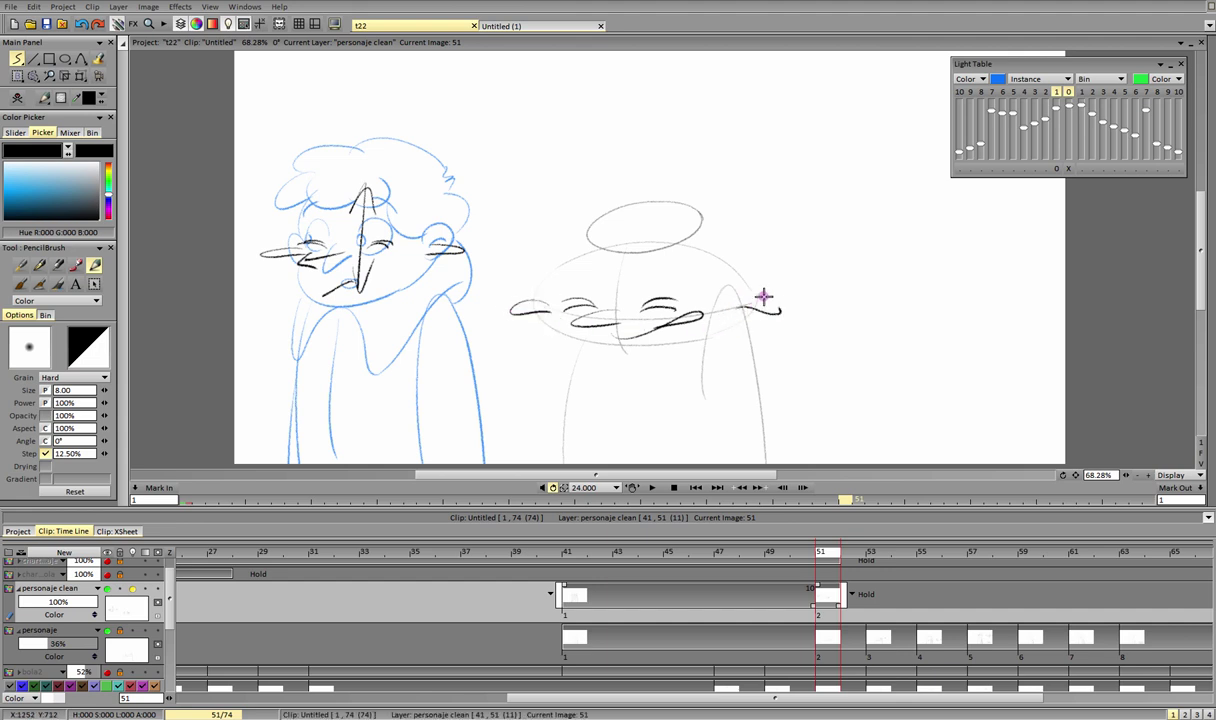
Step: Draw the squashed head's flattened jaw and bulging cheek, sketching the same shapes over the reference face
{"action": "left_click_drag", "start_coordinate": [531, 334], "coordinate": [654, 342]}
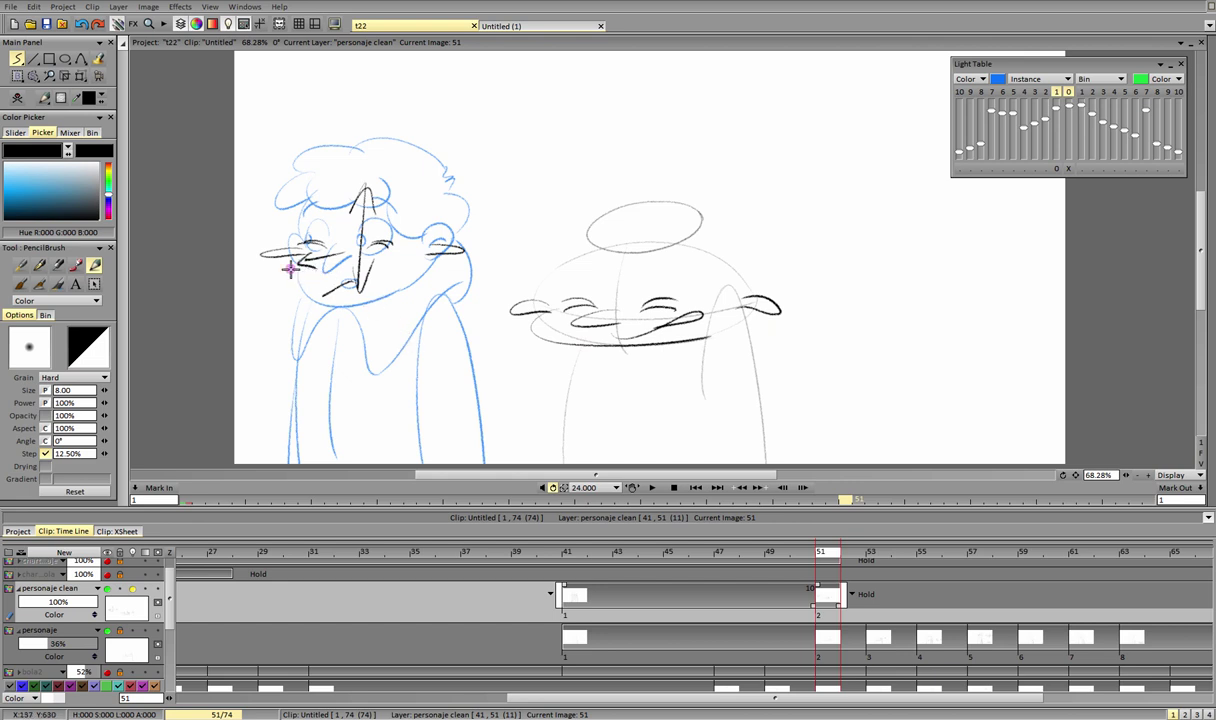
{"action": "mouse_move", "coordinate": [299, 263]}
{"action": "left_mouse_down"}
{"action": "mouse_move", "coordinate": [326, 303]}
{"action": "mouse_move", "coordinate": [401, 283]}
{"action": "left_mouse_up"}
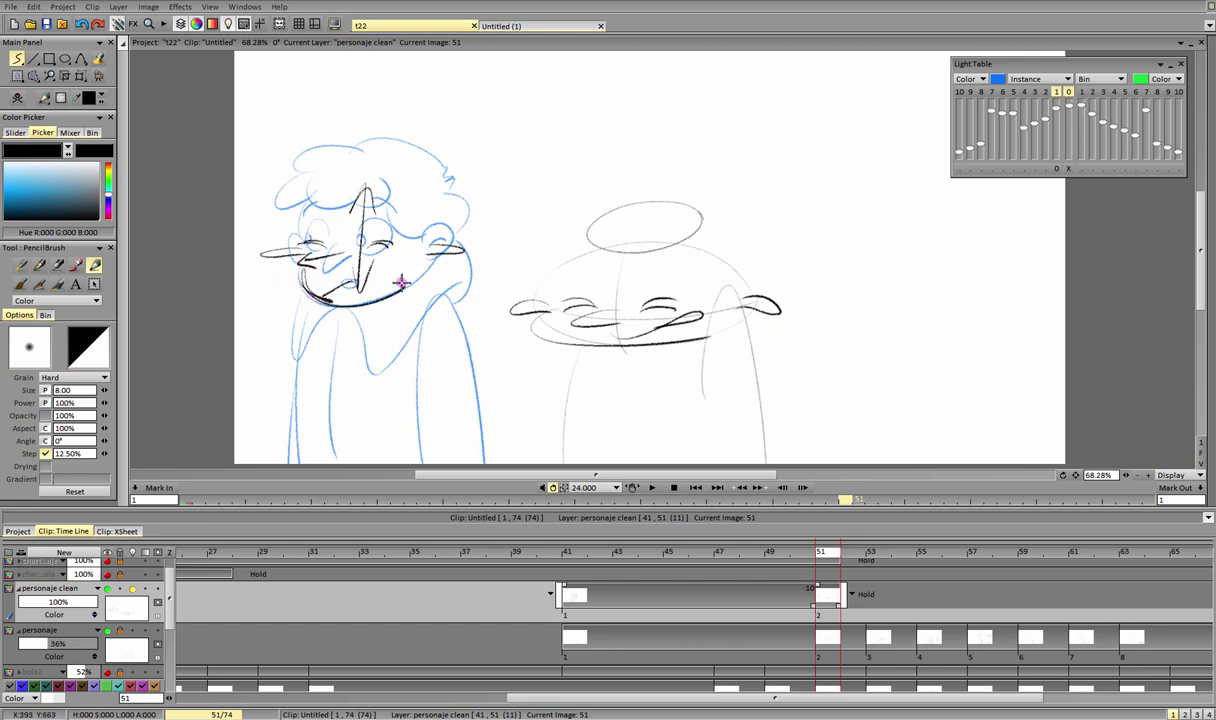
{"action": "key", "text": "ctrl+z"}
{"action": "left_click_drag", "start_coordinate": [304, 290], "coordinate": [389, 292]}
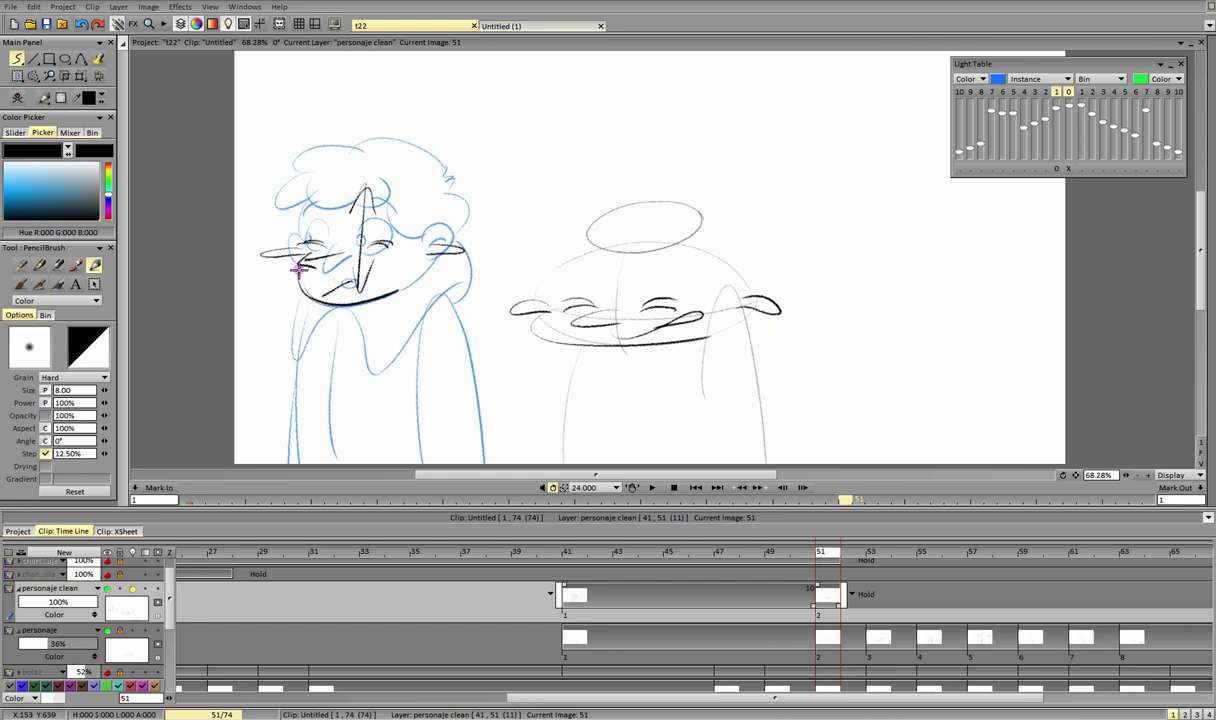
{"action": "mouse_move", "coordinate": [298, 268]}
{"action": "left_mouse_down"}
{"action": "mouse_move", "coordinate": [290, 291]}
{"action": "mouse_move", "coordinate": [337, 303]}
{"action": "left_mouse_up"}
{"action": "left_click_drag", "start_coordinate": [531, 325], "coordinate": [657, 348]}
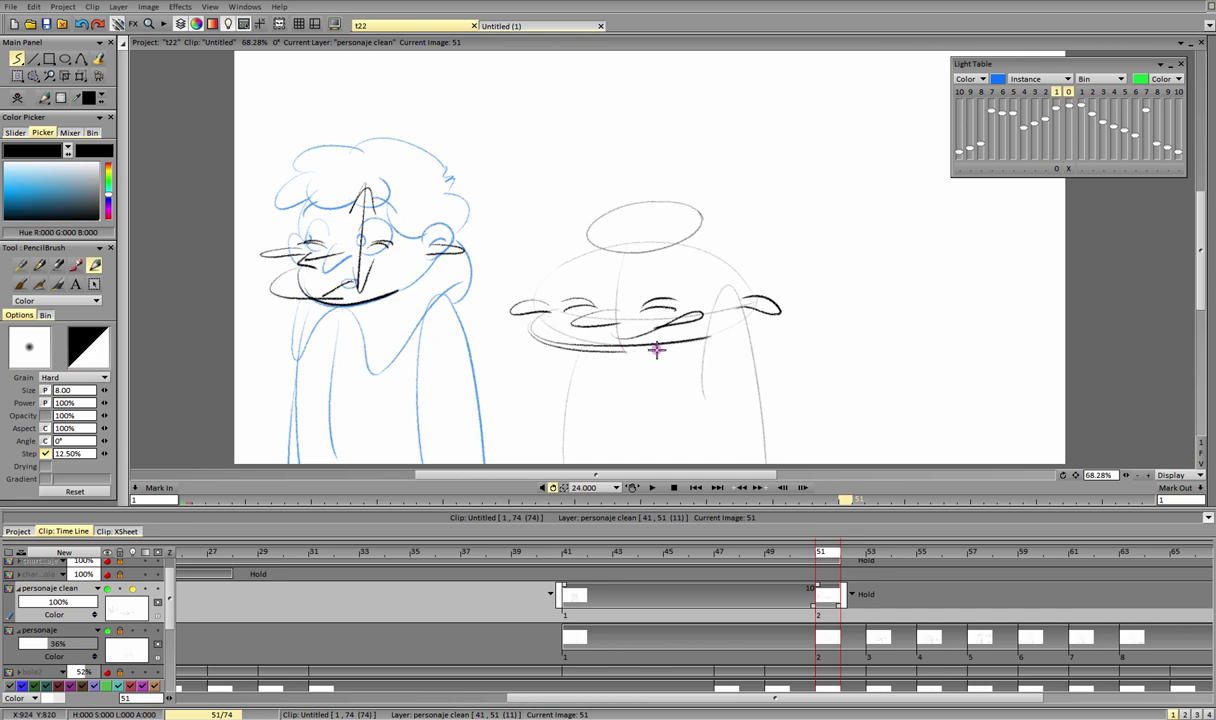
{"action": "key", "text": "ctrl+z"}
{"action": "left_click_drag", "start_coordinate": [531, 332], "coordinate": [608, 350]}
Step: Draw the squashed head's temple, wavy fringe and side hair tufts, sketching the flattened hair over the reference
{"action": "mouse_move", "coordinate": [313, 197]}
{"action": "left_mouse_down"}
{"action": "mouse_move", "coordinate": [307, 238]}
{"action": "mouse_move", "coordinate": [297, 227]}
{"action": "mouse_move", "coordinate": [310, 240]}
{"action": "mouse_move", "coordinate": [328, 213]}
{"action": "mouse_move", "coordinate": [285, 216]}
{"action": "mouse_move", "coordinate": [331, 234]}
{"action": "left_mouse_up"}
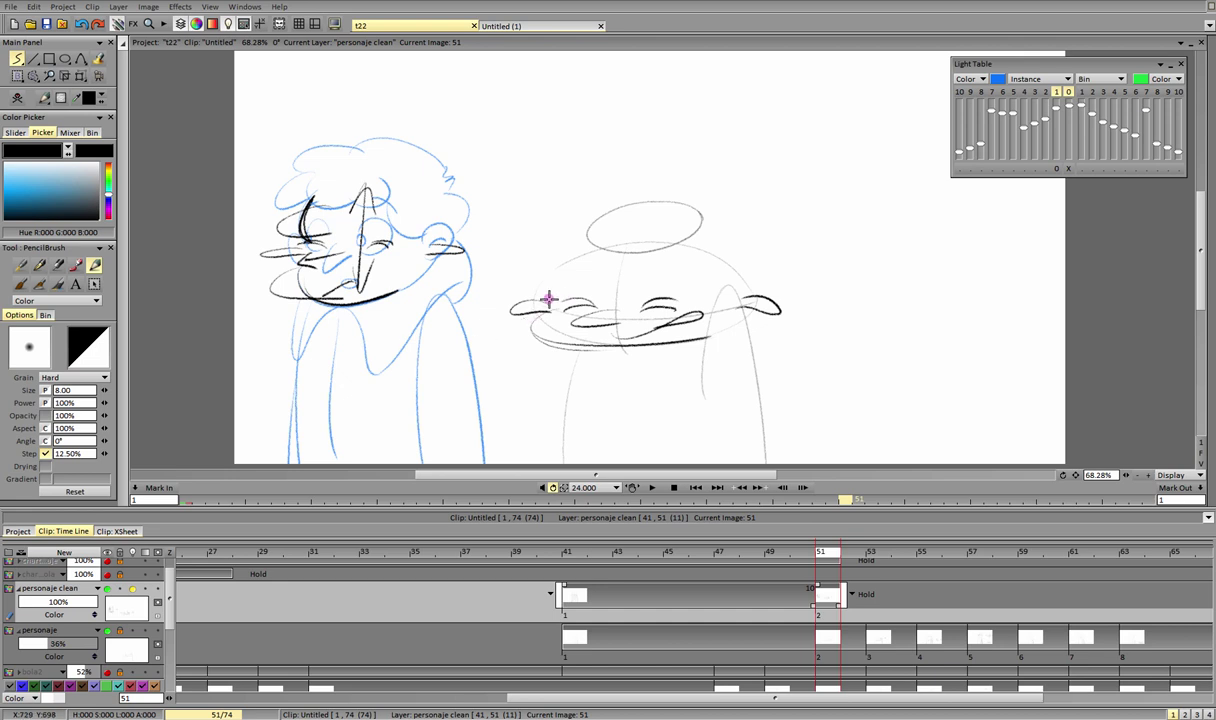
{"action": "left_click_drag", "start_coordinate": [547, 300], "coordinate": [558, 276]}
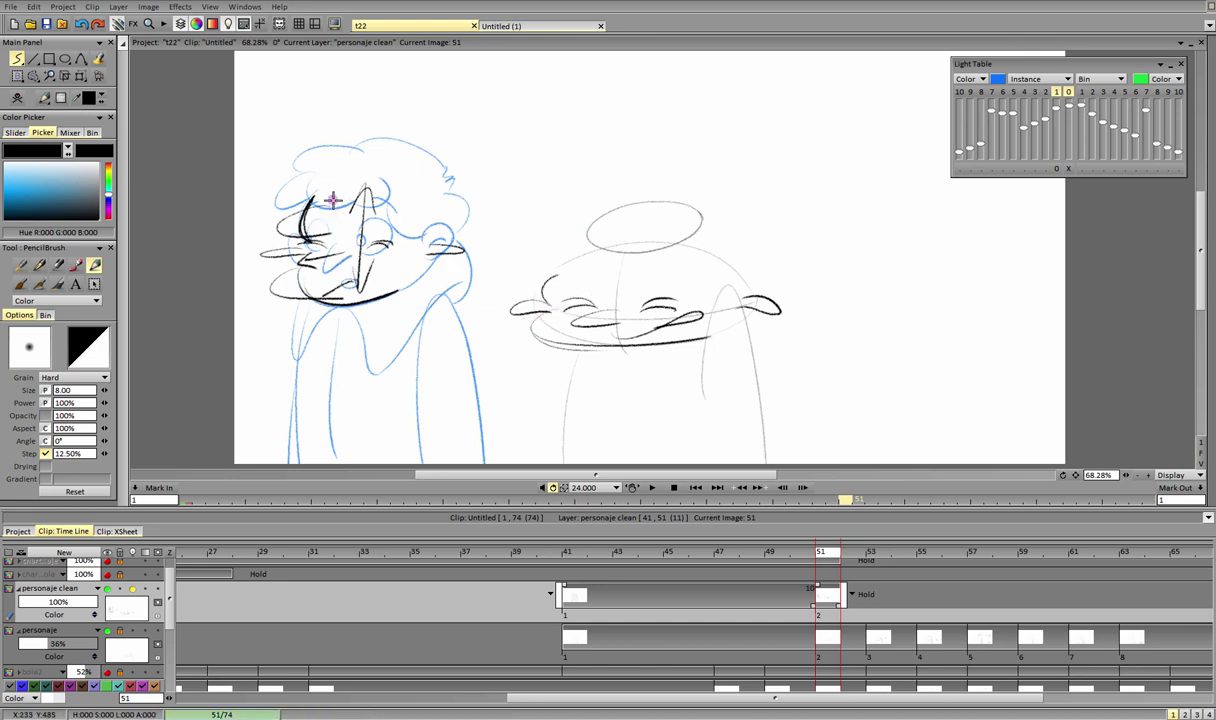
{"action": "mouse_move", "coordinate": [272, 198]}
{"action": "left_mouse_down"}
{"action": "mouse_move", "coordinate": [306, 178]}
{"action": "mouse_move", "coordinate": [312, 190]}
{"action": "left_mouse_up"}
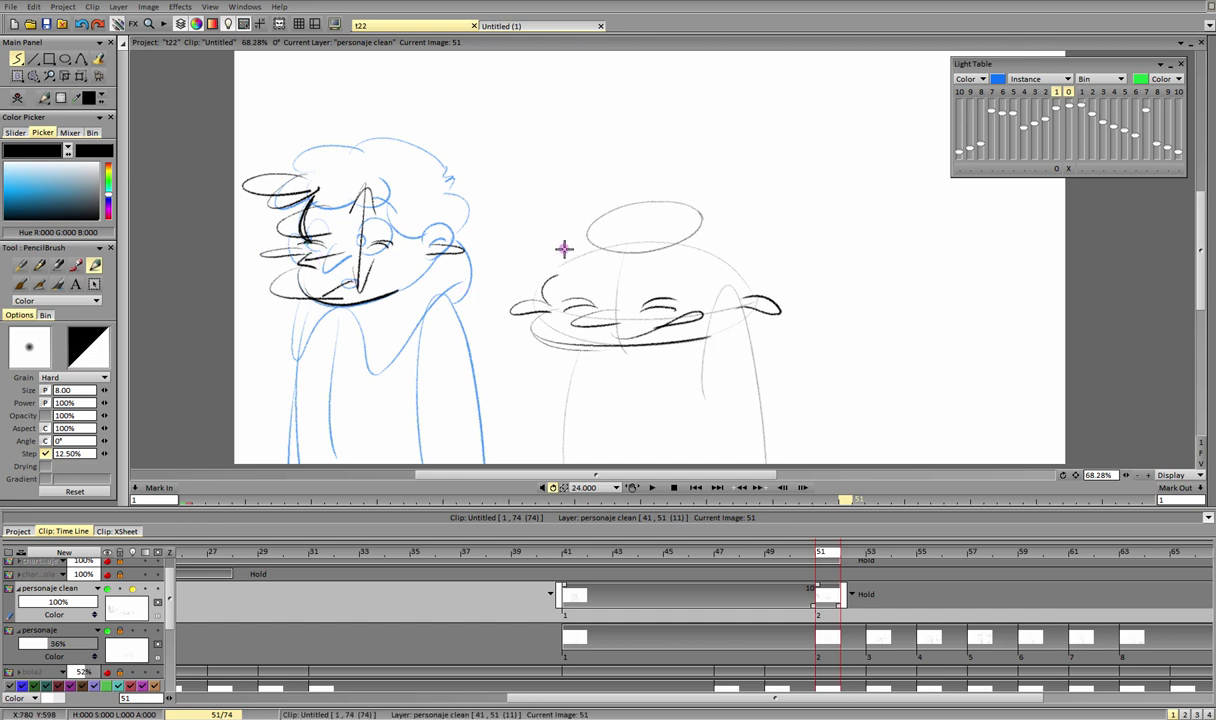
{"action": "mouse_move", "coordinate": [513, 266]}
{"action": "left_mouse_down"}
{"action": "mouse_move", "coordinate": [580, 280]}
{"action": "mouse_move", "coordinate": [636, 257]}
{"action": "mouse_move", "coordinate": [727, 291]}
{"action": "left_mouse_up"}
{"action": "mouse_move", "coordinate": [544, 234]}
{"action": "left_mouse_down"}
{"action": "mouse_move", "coordinate": [556, 217]}
{"action": "mouse_move", "coordinate": [590, 227]}
{"action": "left_mouse_up"}
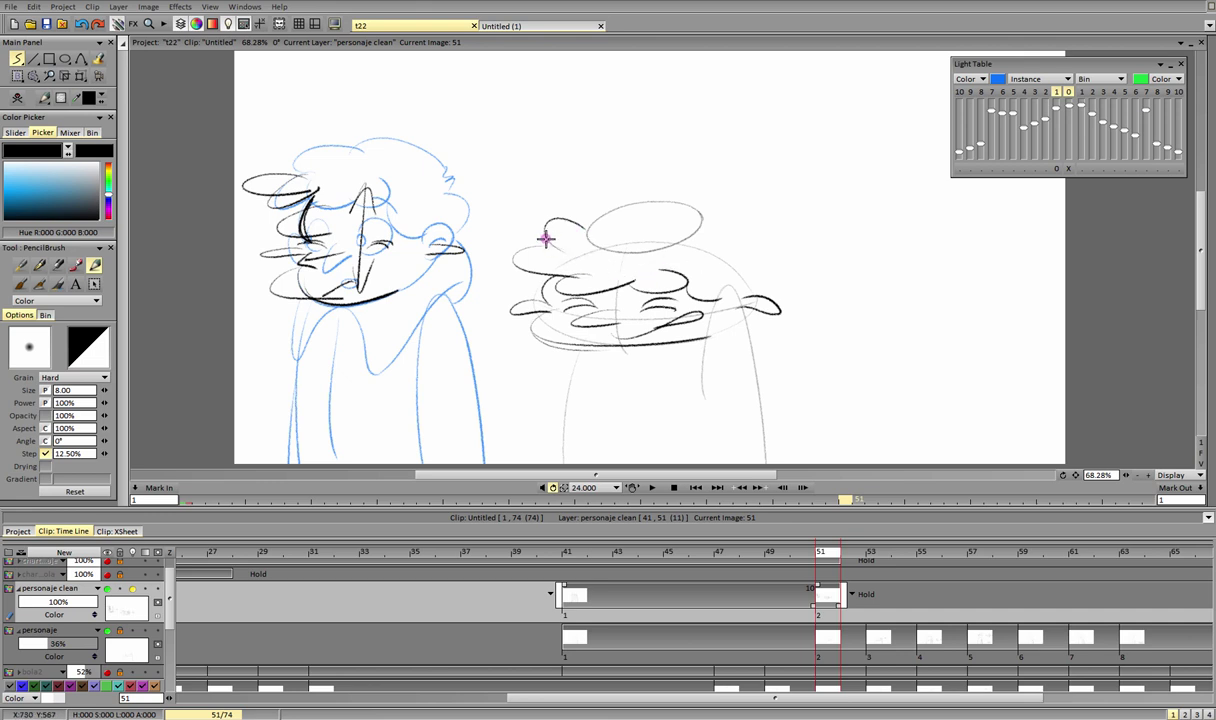
{"action": "mouse_move", "coordinate": [586, 235]}
{"action": "left_mouse_down"}
{"action": "mouse_move", "coordinate": [640, 253]}
{"action": "mouse_move", "coordinate": [675, 241]}
{"action": "mouse_move", "coordinate": [591, 242]}
{"action": "mouse_move", "coordinate": [657, 247]}
{"action": "mouse_move", "coordinate": [687, 226]}
{"action": "mouse_move", "coordinate": [577, 291]}
{"action": "mouse_move", "coordinate": [618, 248]}
{"action": "mouse_move", "coordinate": [702, 218]}
{"action": "left_mouse_up"}
{"action": "key", "text": "ctrl+z"}
{"action": "key", "text": "ctrl+z"}
{"action": "key", "text": "ctrl+z"}
{"action": "left_click_drag", "start_coordinate": [584, 231], "coordinate": [651, 263]}
{"action": "mouse_move", "coordinate": [642, 221]}
{"action": "left_mouse_down"}
{"action": "mouse_move", "coordinate": [688, 199]}
{"action": "mouse_move", "coordinate": [615, 185]}
{"action": "mouse_move", "coordinate": [614, 244]}
{"action": "mouse_move", "coordinate": [586, 236]}
{"action": "mouse_move", "coordinate": [614, 252]}
{"action": "mouse_move", "coordinate": [664, 245]}
{"action": "mouse_move", "coordinate": [601, 241]}
{"action": "mouse_move", "coordinate": [668, 245]}
{"action": "mouse_move", "coordinate": [590, 242]}
{"action": "mouse_move", "coordinate": [655, 248]}
{"action": "left_mouse_up"}
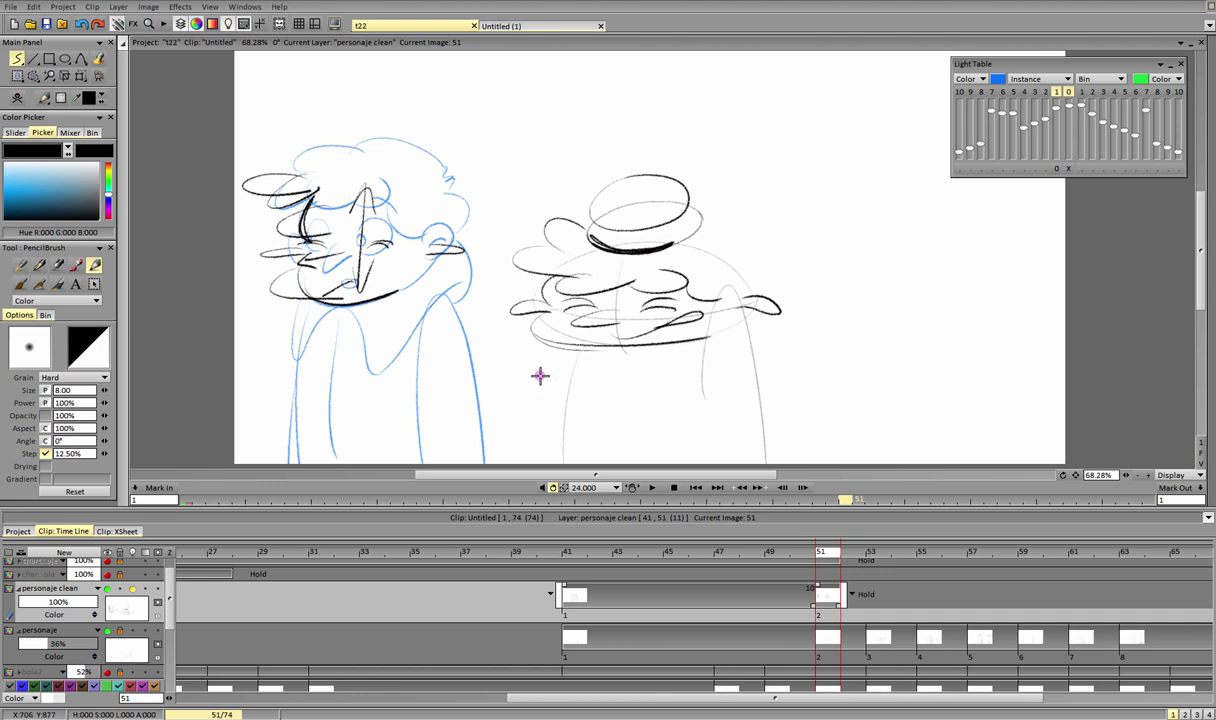
{"action": "key", "text": "ctrl+z"}
{"action": "key", "text": "ctrl+z"}
{"action": "key", "text": "ctrl+z"}
{"action": "key", "text": "ctrl+z"}
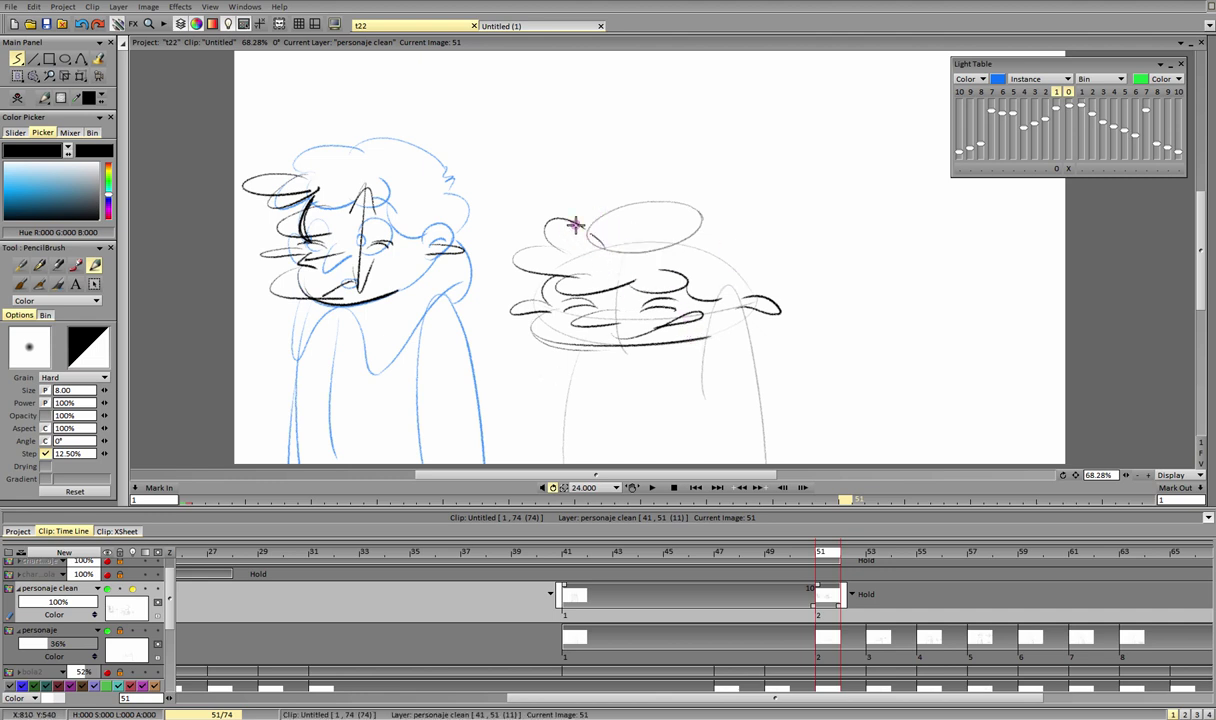
Step: Draw the flattened top of the hair under the rough ball and its curls down to the ear
{"action": "mouse_move", "coordinate": [575, 226]}
{"action": "left_mouse_down"}
{"action": "mouse_move", "coordinate": [609, 246]}
{"action": "mouse_move", "coordinate": [676, 252]}
{"action": "left_mouse_up"}
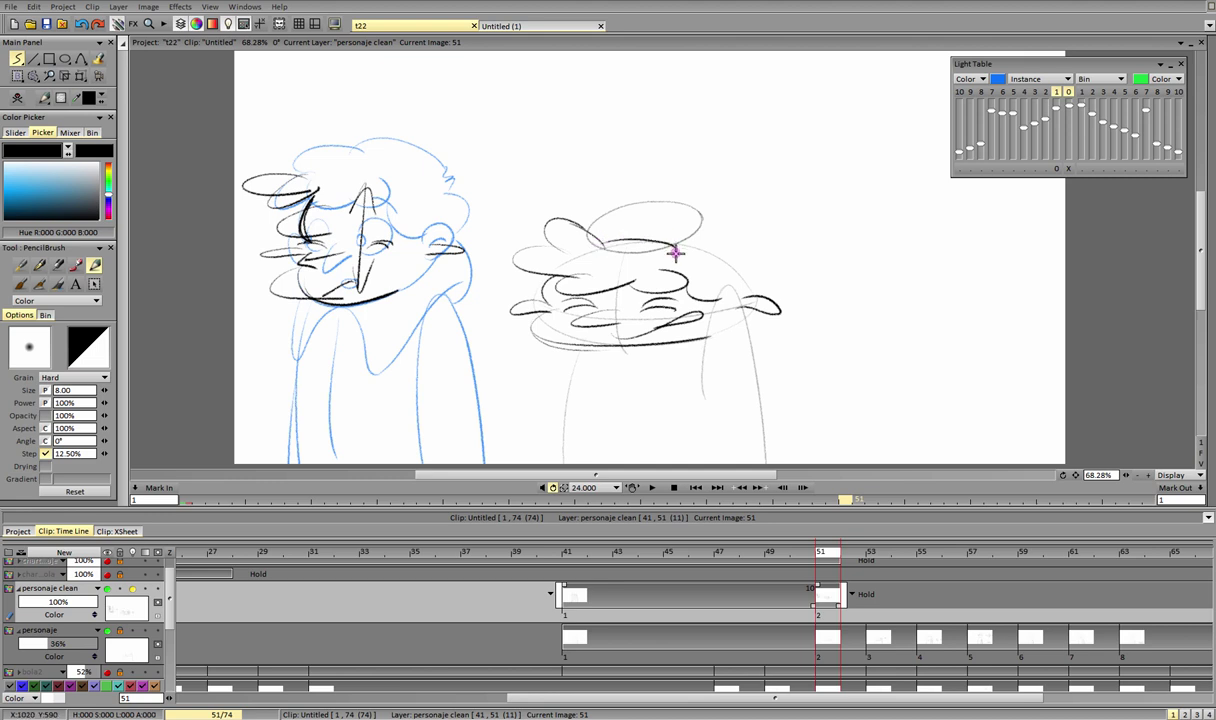
{"action": "key", "text": "ctrl+z"}
{"action": "mouse_move", "coordinate": [603, 243]}
{"action": "left_mouse_down"}
{"action": "mouse_move", "coordinate": [705, 247]}
{"action": "mouse_move", "coordinate": [772, 275]}
{"action": "mouse_move", "coordinate": [752, 297]}
{"action": "left_mouse_up"}
{"action": "key", "text": "ctrl+z"}
Step: Draw the squashed pose's far body side and pointed collar, testing the sagging collar shape over the blue reference
{"action": "left_click_drag", "start_coordinate": [578, 354], "coordinate": [566, 466]}
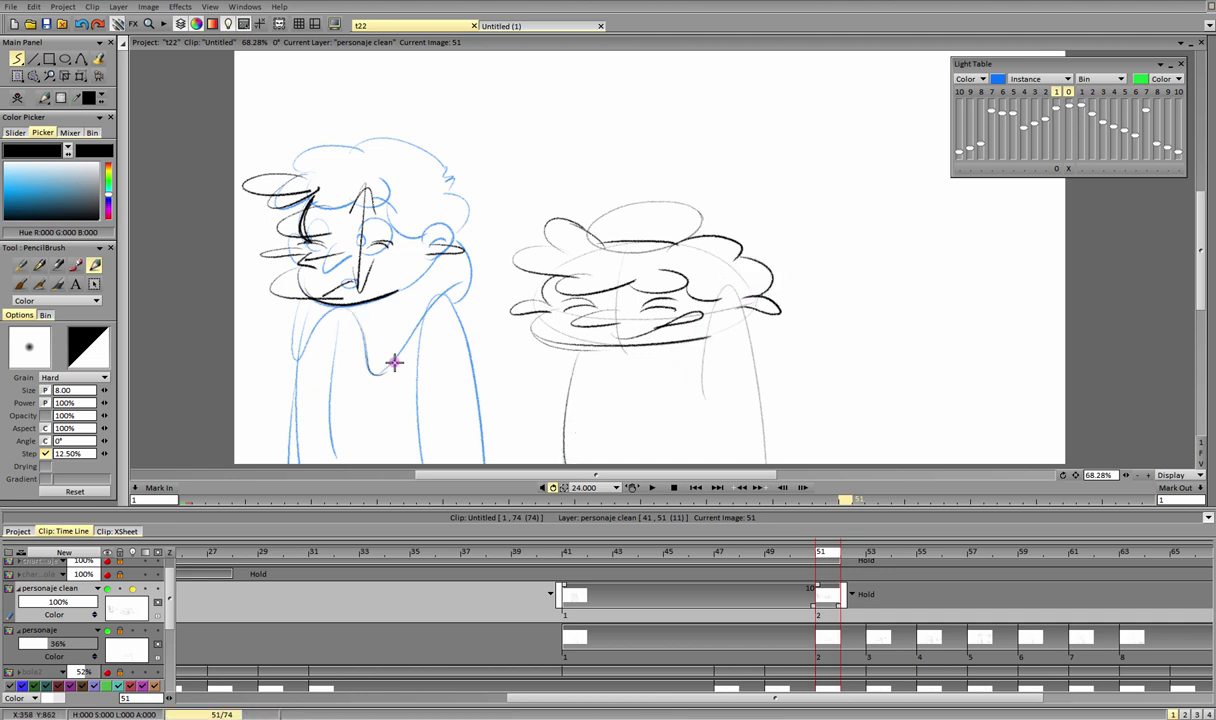
{"action": "left_click_drag", "start_coordinate": [364, 340], "coordinate": [427, 319]}
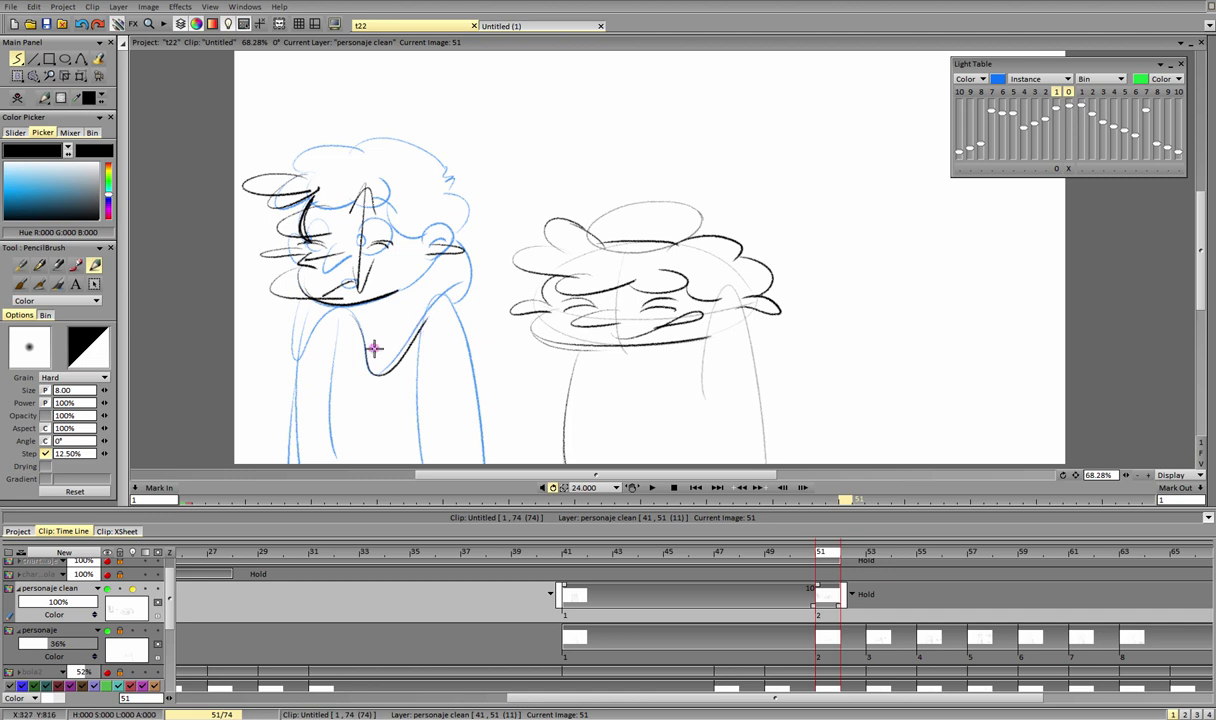
{"action": "key", "text": "ctrl+z"}
{"action": "mouse_move", "coordinate": [351, 317]}
{"action": "left_mouse_down"}
{"action": "mouse_move", "coordinate": [390, 354]}
{"action": "mouse_move", "coordinate": [427, 311]}
{"action": "left_mouse_up"}
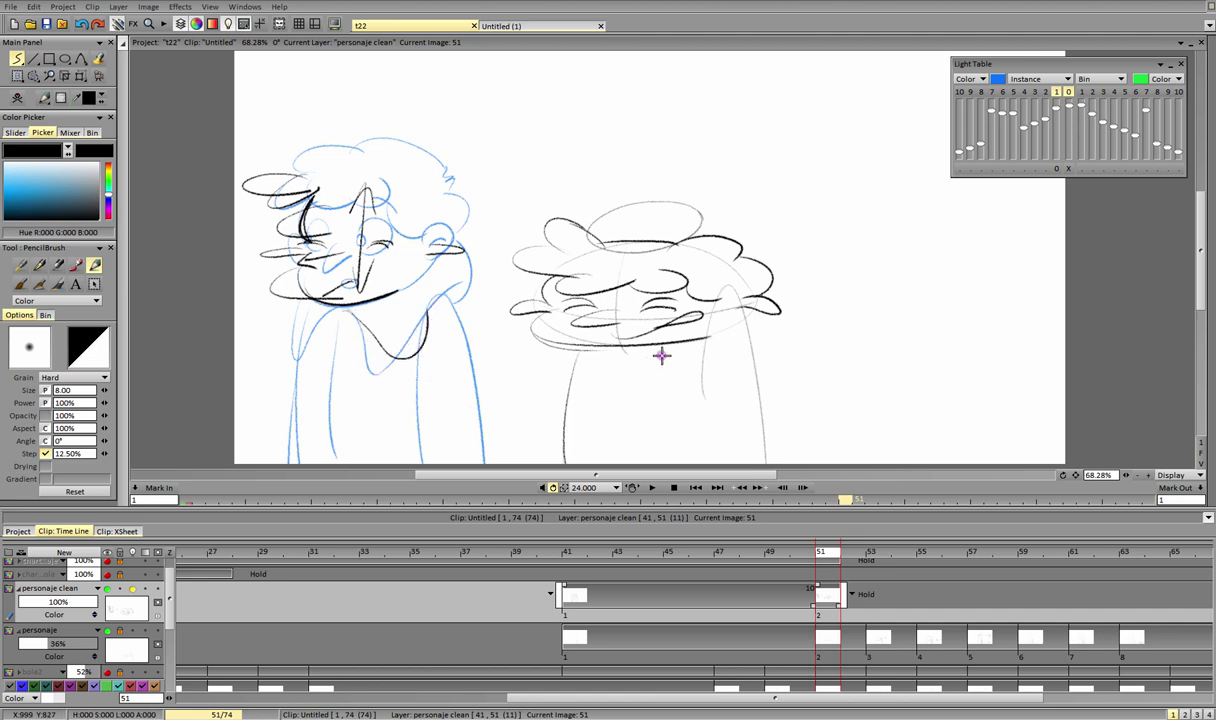
{"action": "mouse_move", "coordinate": [661, 355]}
{"action": "left_mouse_down"}
{"action": "mouse_move", "coordinate": [672, 399]}
{"action": "mouse_move", "coordinate": [693, 396]}
{"action": "mouse_move", "coordinate": [675, 389]}
{"action": "mouse_move", "coordinate": [694, 400]}
{"action": "mouse_move", "coordinate": [700, 358]}
{"action": "left_mouse_up"}
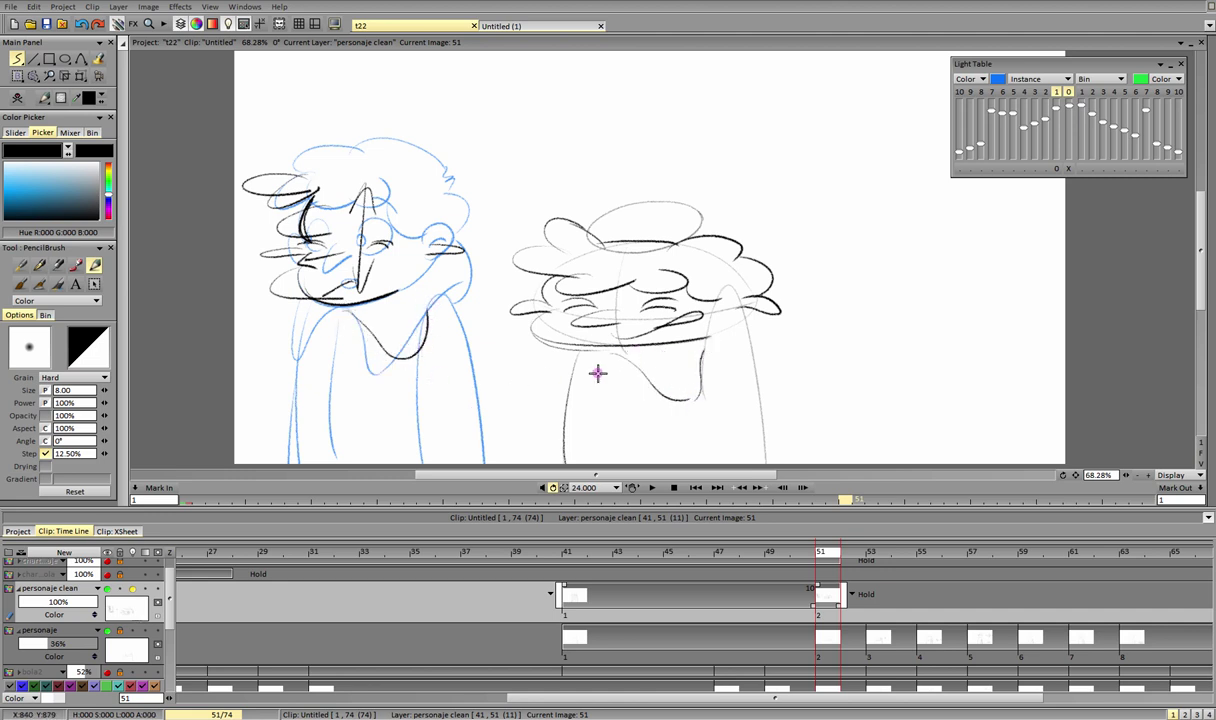
{"action": "left_click_drag", "start_coordinate": [608, 353], "coordinate": [546, 395]}
{"action": "left_click_drag", "start_coordinate": [563, 347], "coordinate": [537, 392]}
Step: Draw the squashed pose's far arm line, both sides of the near arm and the cheek edge beneath the ear
{"action": "mouse_move", "coordinate": [562, 345]}
{"action": "left_mouse_down"}
{"action": "mouse_move", "coordinate": [544, 397]}
{"action": "mouse_move", "coordinate": [569, 401]}
{"action": "mouse_move", "coordinate": [555, 405]}
{"action": "mouse_move", "coordinate": [577, 453]}
{"action": "mouse_move", "coordinate": [593, 397]}
{"action": "mouse_move", "coordinate": [566, 383]}
{"action": "mouse_move", "coordinate": [553, 460]}
{"action": "left_mouse_up"}
{"action": "key", "text": "ctrl+z"}
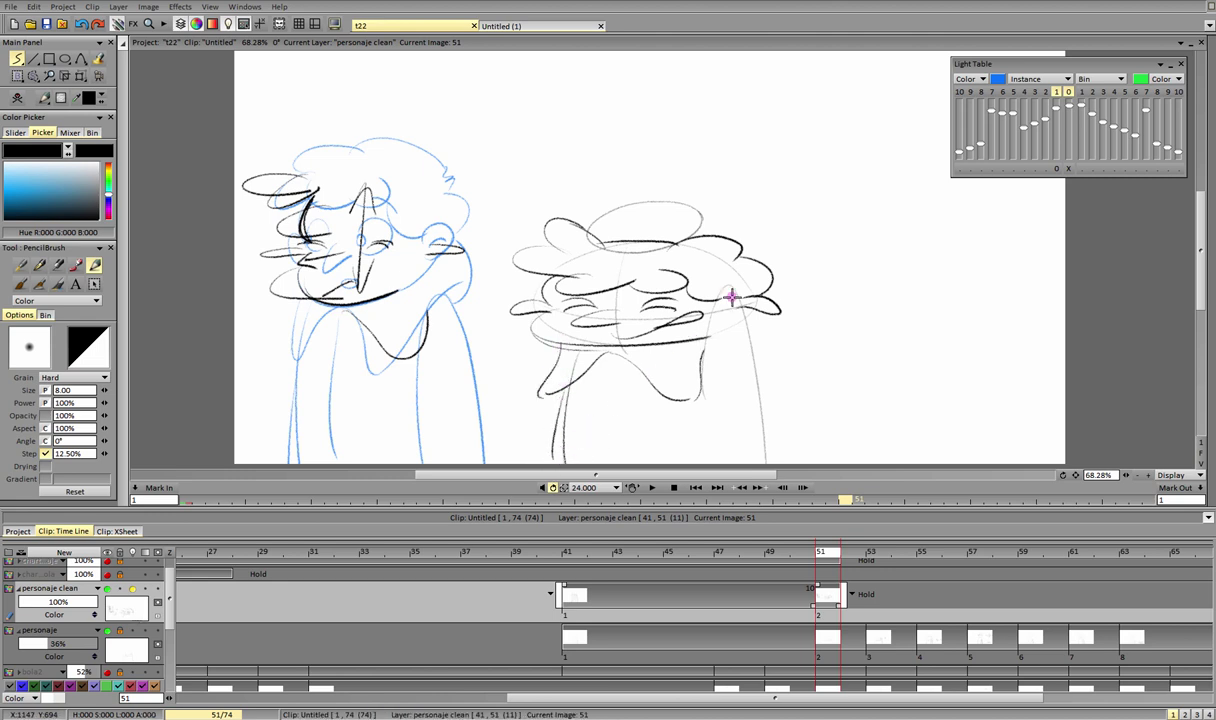
{"action": "left_click_drag", "start_coordinate": [714, 315], "coordinate": [705, 463]}
{"action": "left_click_drag", "start_coordinate": [739, 298], "coordinate": [766, 470]}
{"action": "left_click_drag", "start_coordinate": [748, 333], "coordinate": [760, 313]}
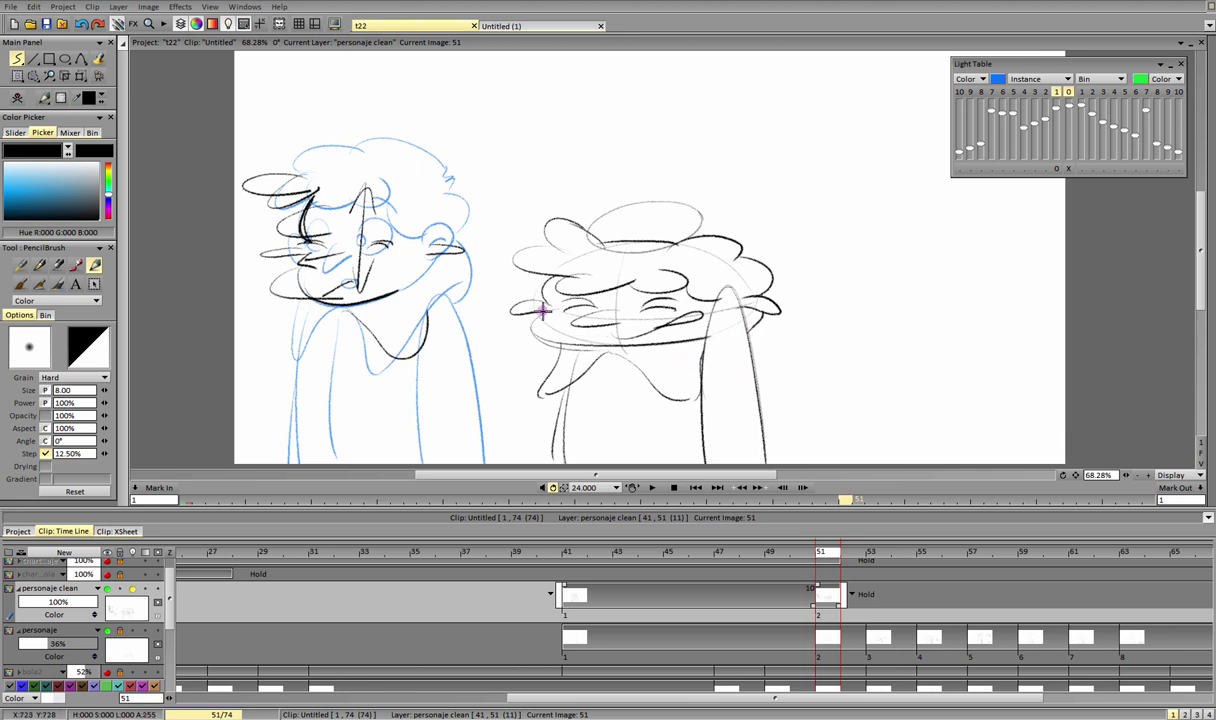
Step: Select the test sketches over the blue reference figure with a freehand selection and clear them, returning to freehand pencil drawing
{"action": "mouse_move", "coordinate": [438, 184]}
{"action": "left_mouse_down"}
{"action": "mouse_move", "coordinate": [355, 140]}
{"action": "mouse_move", "coordinate": [421, 215]}
{"action": "left_mouse_up"}
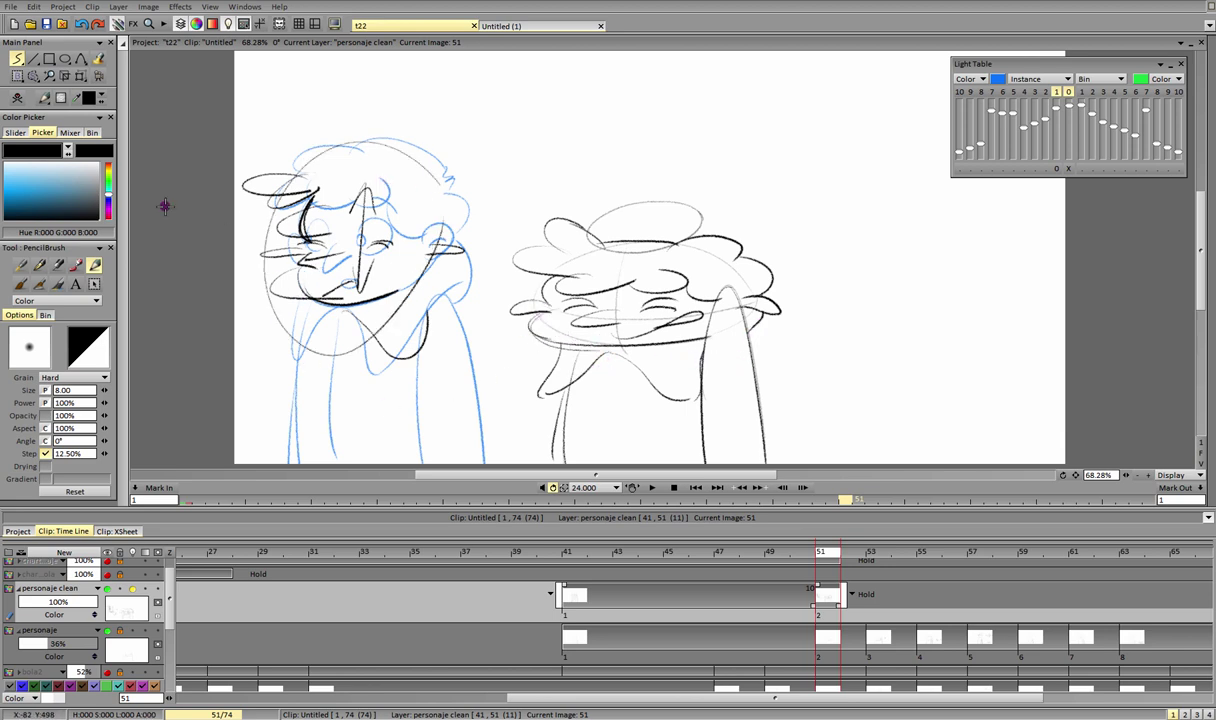
{"action": "left_click", "coordinate": [33, 75]}
{"action": "mouse_move", "coordinate": [456, 388]}
{"action": "left_mouse_down"}
{"action": "mouse_move", "coordinate": [403, 92]}
{"action": "mouse_move", "coordinate": [204, 318]}
{"action": "mouse_move", "coordinate": [456, 391]}
{"action": "left_mouse_up"}
{"action": "left_click", "coordinate": [18, 98]}
{"action": "left_click", "coordinate": [22, 63]}
{"action": "left_click", "coordinate": [20, 60]}
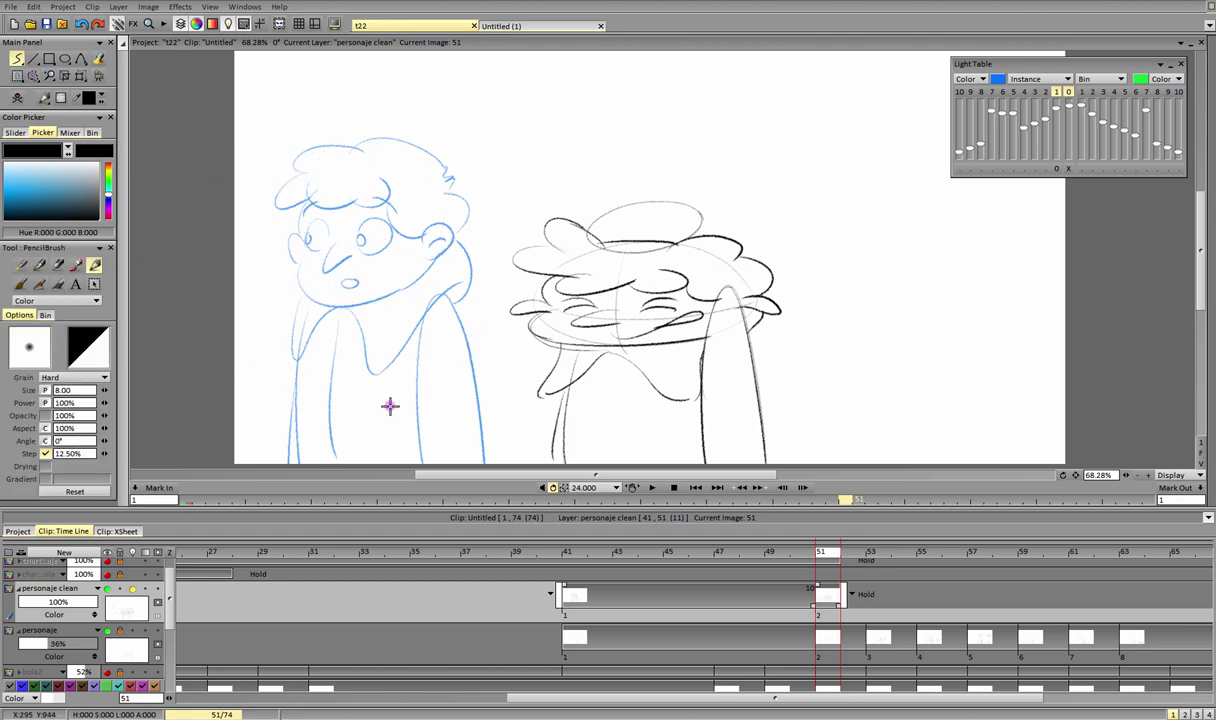
Step: Create a blank drawing on personaje clean at frame 53 and sketch the nose, raised ears and closed eyes over the reference
{"action": "left_click_drag", "start_coordinate": [835, 552], "coordinate": [871, 554]}
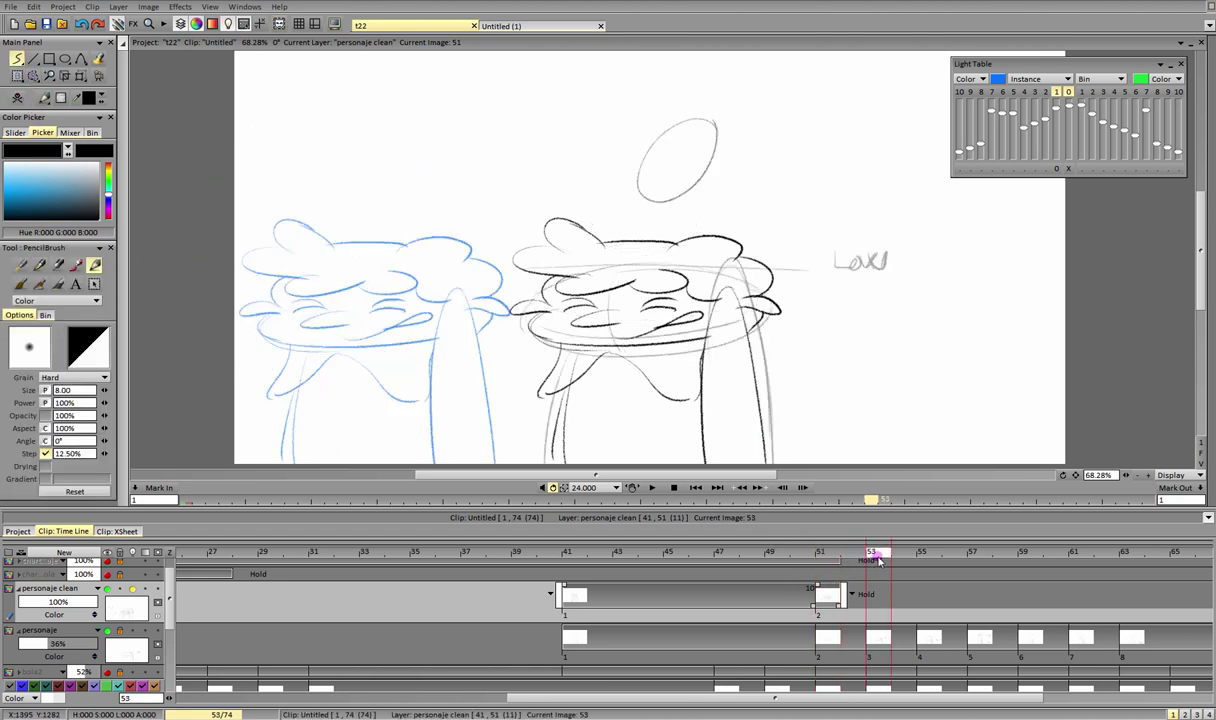
{"action": "left_click", "coordinate": [17, 98]}
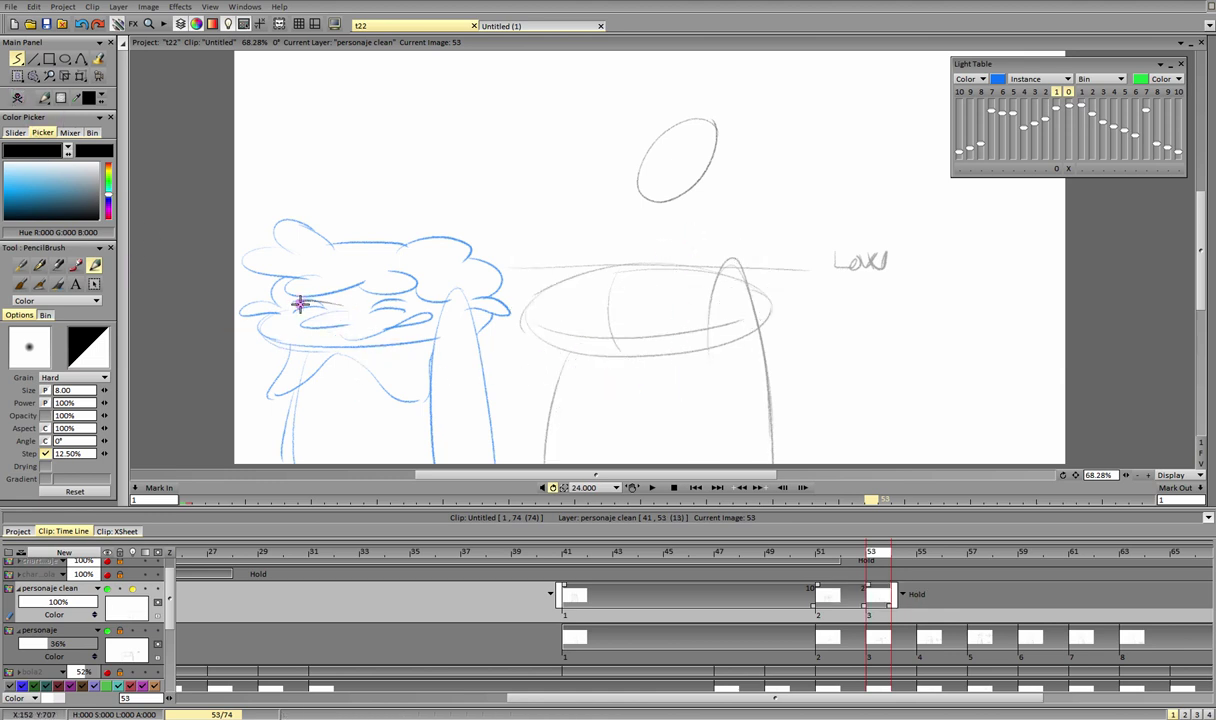
{"action": "left_click_drag", "start_coordinate": [300, 303], "coordinate": [339, 323]}
{"action": "left_click_drag", "start_coordinate": [238, 291], "coordinate": [277, 317]}
{"action": "mouse_move", "coordinate": [463, 300]}
{"action": "left_mouse_down"}
{"action": "mouse_move", "coordinate": [510, 290]}
{"action": "mouse_move", "coordinate": [474, 310]}
{"action": "left_mouse_up"}
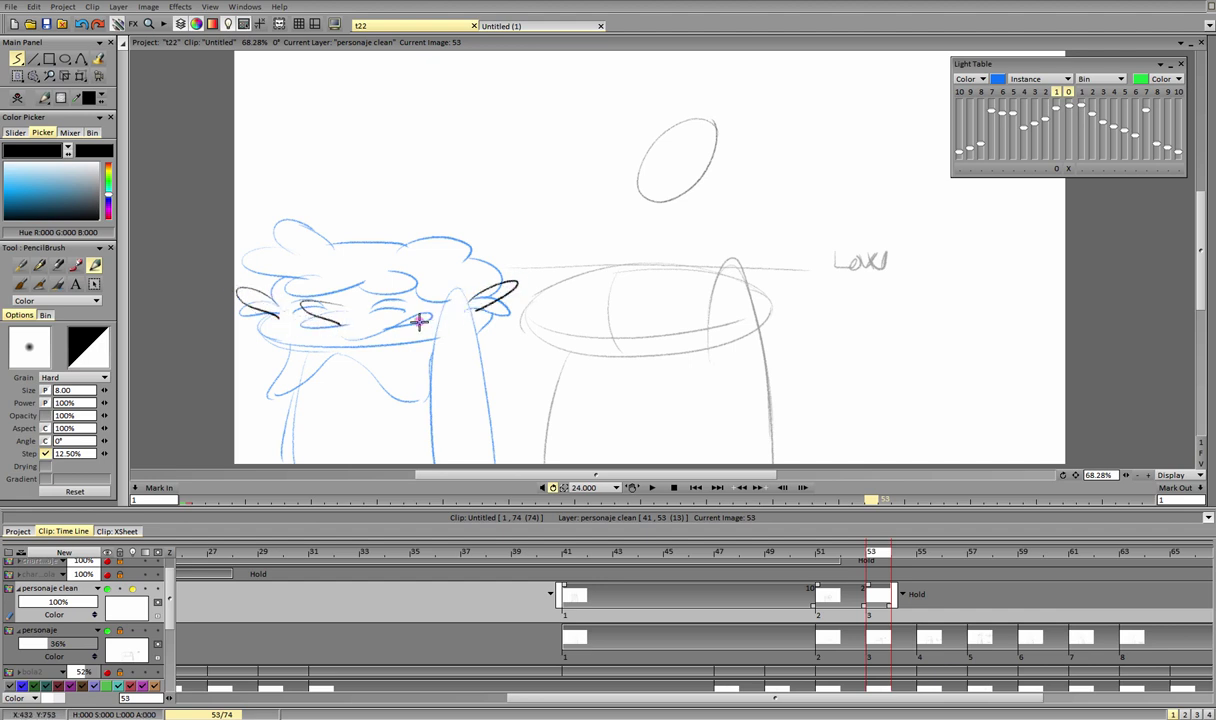
{"action": "left_click_drag", "start_coordinate": [369, 309], "coordinate": [410, 309]}
Step: Sketch the lifted collar points, raised side hair tufts and near arm over the blue reference figure
{"action": "mouse_move", "coordinate": [346, 353]}
{"action": "left_mouse_down"}
{"action": "mouse_move", "coordinate": [451, 366]}
{"action": "mouse_move", "coordinate": [437, 343]}
{"action": "left_mouse_up"}
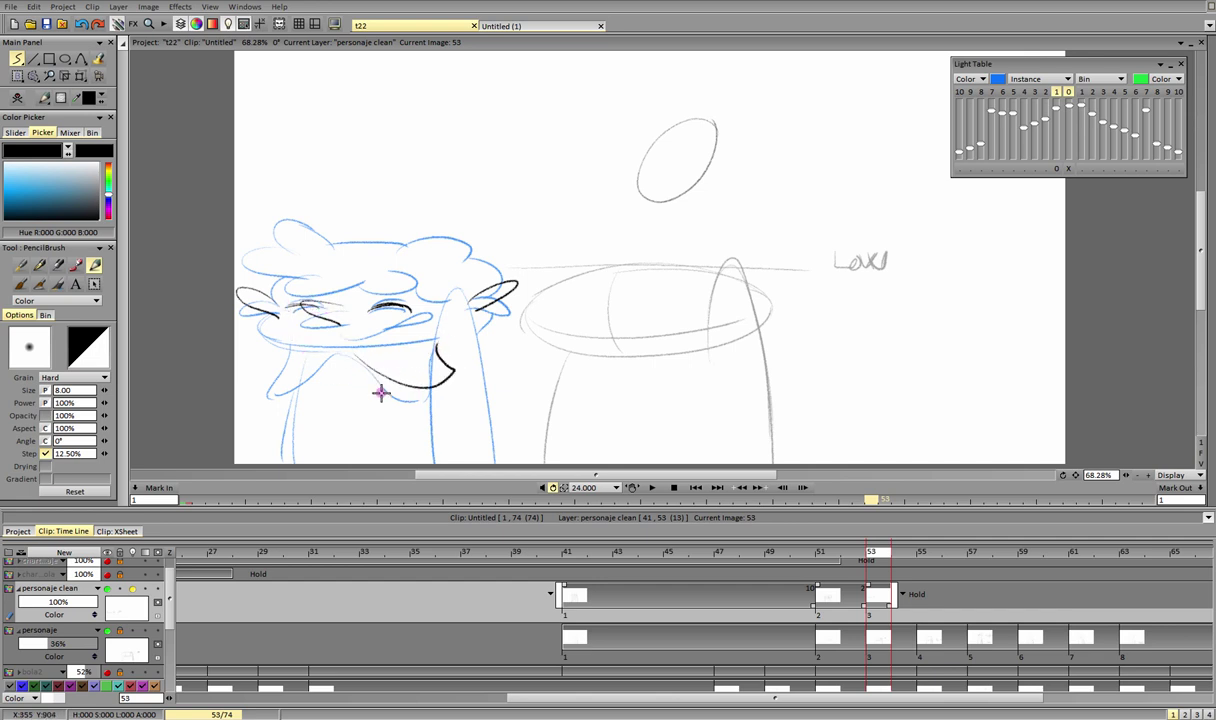
{"action": "left_click_drag", "start_coordinate": [332, 347], "coordinate": [281, 347]}
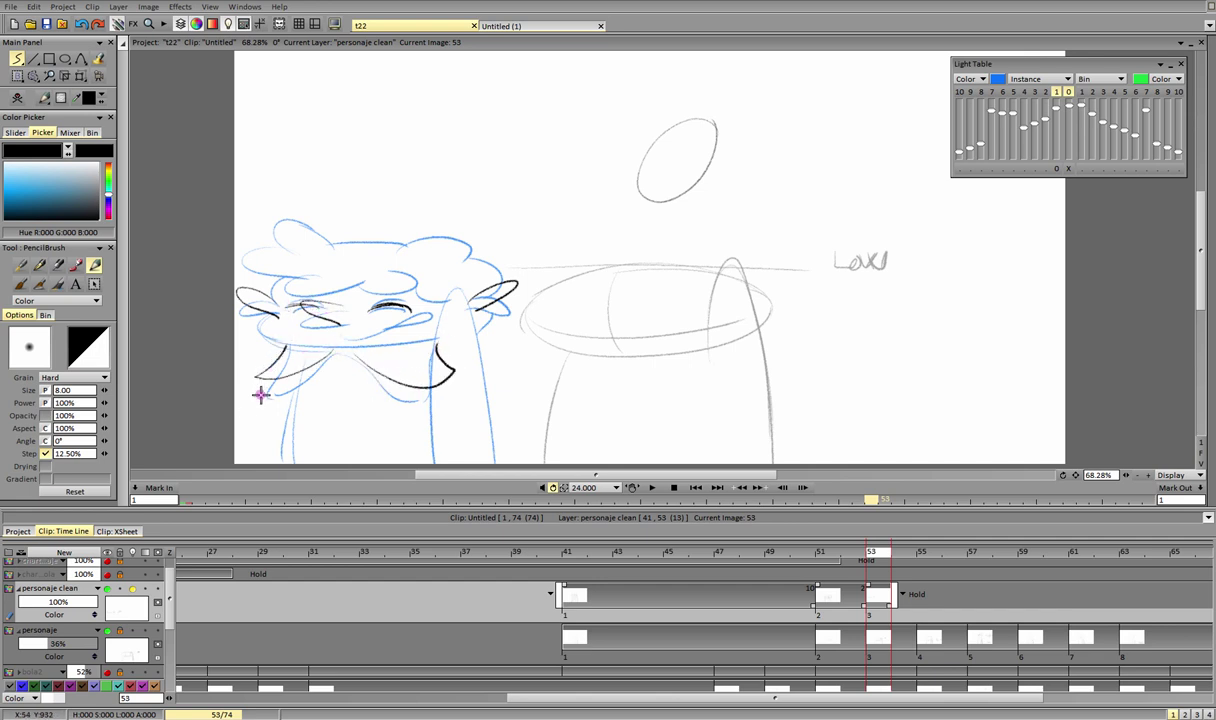
{"action": "left_click_drag", "start_coordinate": [240, 233], "coordinate": [307, 283]}
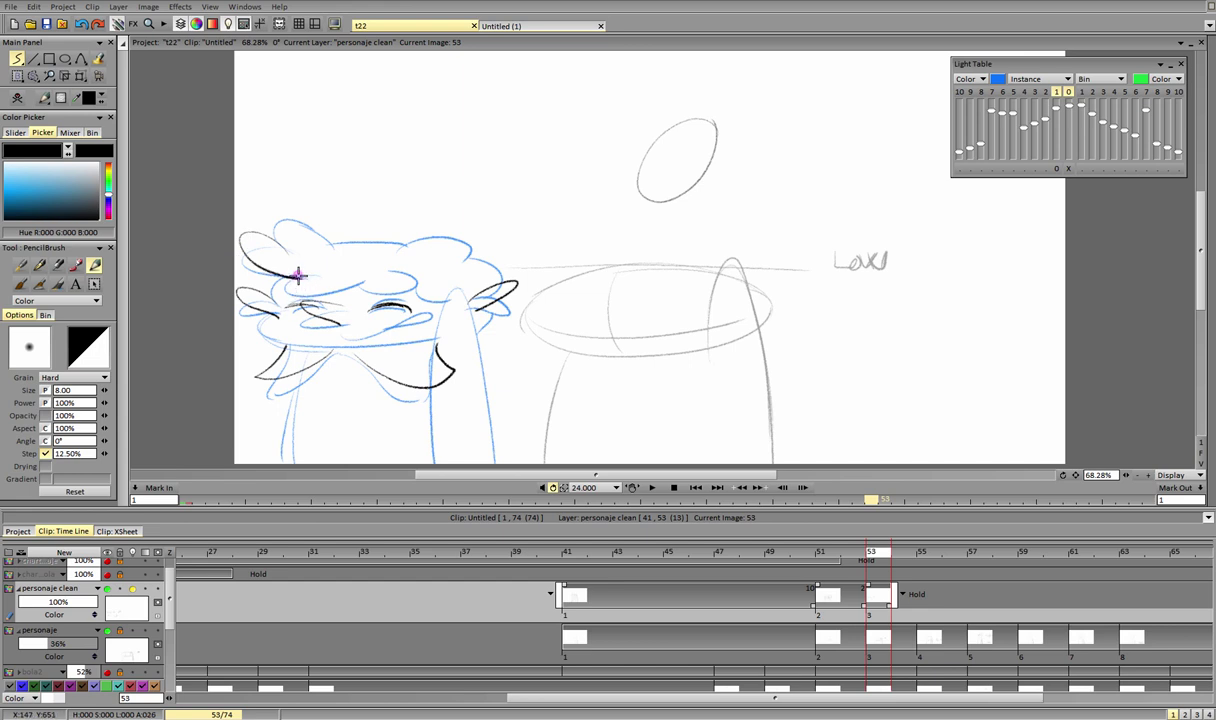
{"action": "key", "text": "ctrl+z"}
{"action": "left_click_drag", "start_coordinate": [249, 240], "coordinate": [304, 272]}
{"action": "left_click_drag", "start_coordinate": [497, 280], "coordinate": [450, 265]}
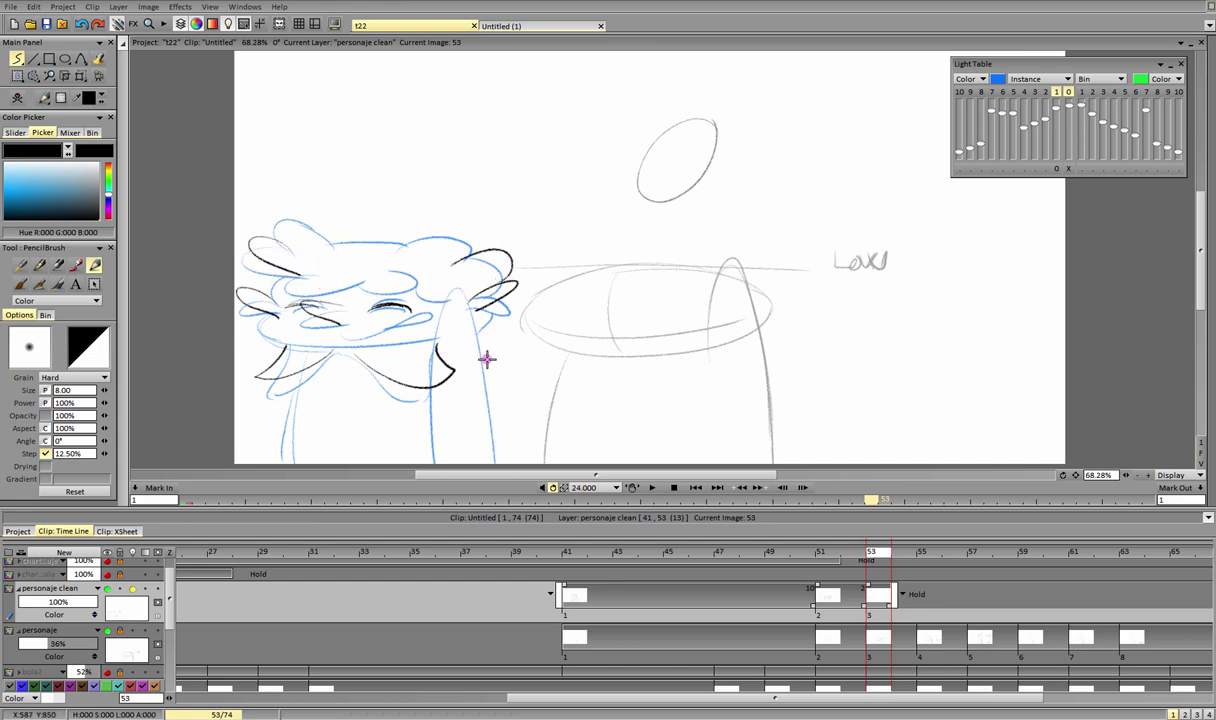
{"action": "mouse_move", "coordinate": [439, 329]}
{"action": "left_mouse_down"}
{"action": "mouse_move", "coordinate": [475, 337]}
{"action": "mouse_move", "coordinate": [453, 304]}
{"action": "mouse_move", "coordinate": [432, 460]}
{"action": "left_mouse_up"}
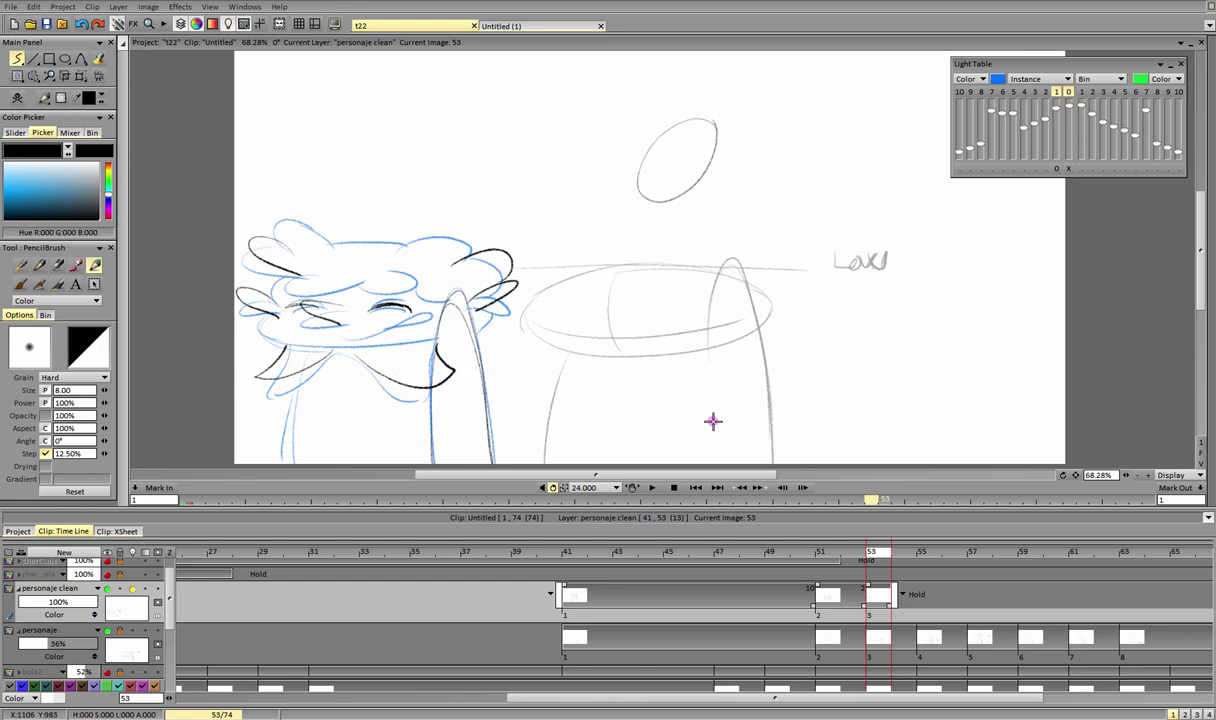
Step: Reset the light table shift and offset the previous drawing slightly downward over the frame 53 rough
{"action": "left_click", "coordinate": [1068, 170]}
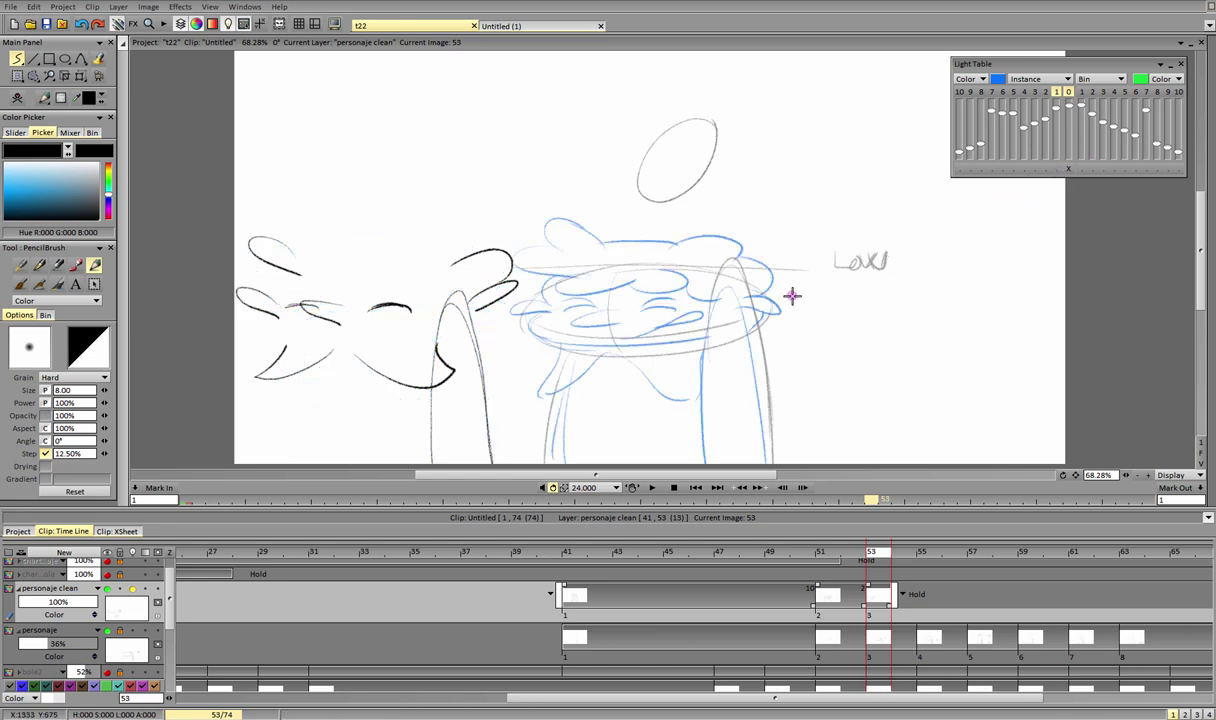
{"action": "left_click", "coordinate": [1056, 170]}
{"action": "left_click_drag", "start_coordinate": [655, 337], "coordinate": [656, 349]}
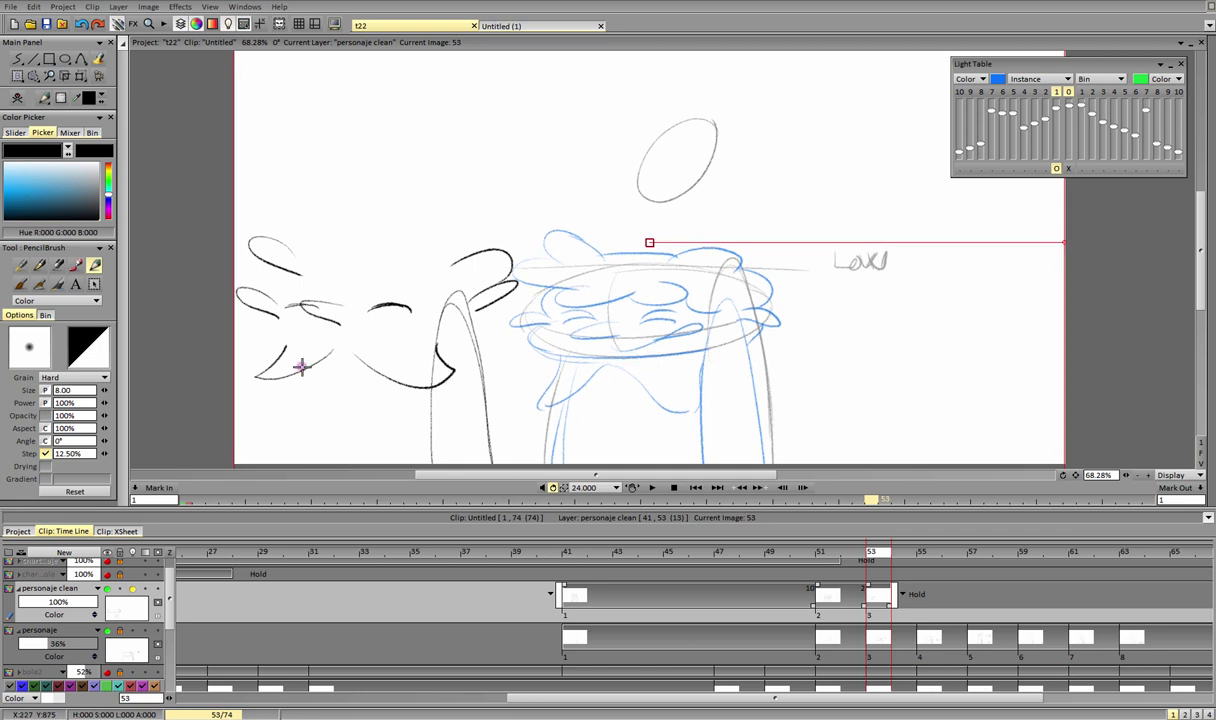
{"action": "left_click", "coordinate": [17, 61]}
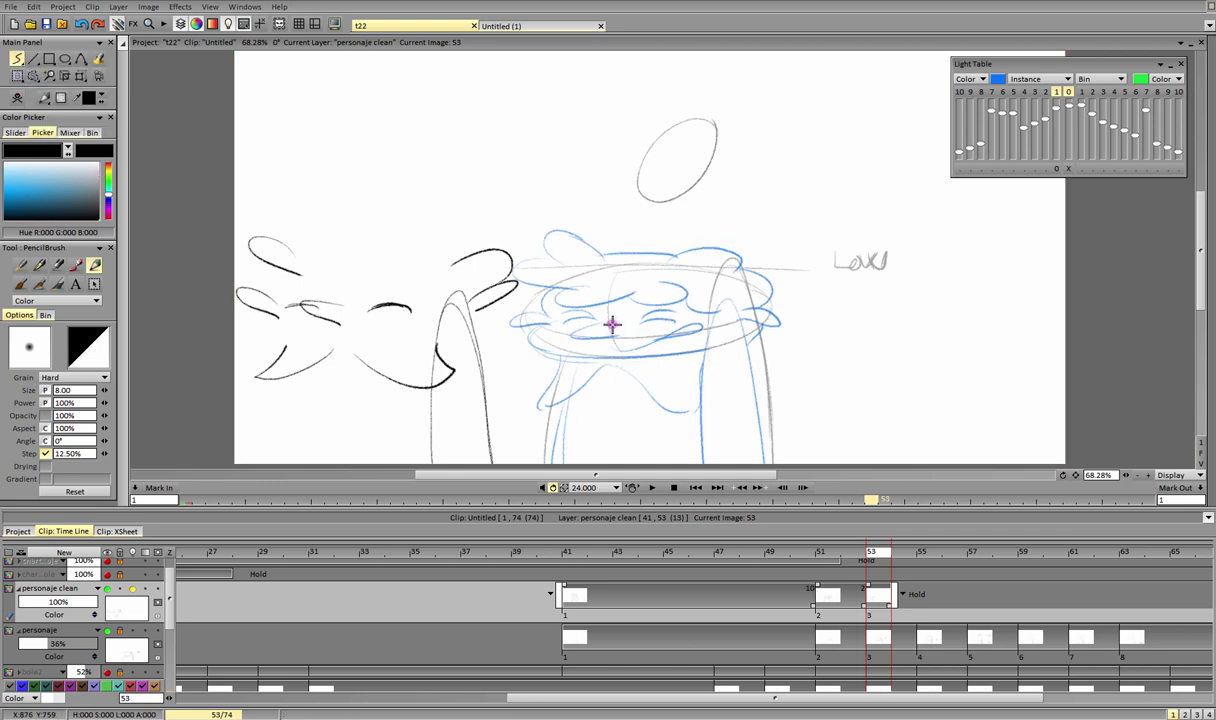
Step: Draw the frame 53 head's tilted nose, closed eyes, mouth and raised ears over the rough ellipse
{"action": "mouse_move", "coordinate": [598, 318]}
{"action": "left_mouse_down"}
{"action": "mouse_move", "coordinate": [613, 337]}
{"action": "mouse_move", "coordinate": [600, 331]}
{"action": "mouse_move", "coordinate": [672, 327]}
{"action": "left_mouse_up"}
{"action": "key", "text": "ctrl+z"}
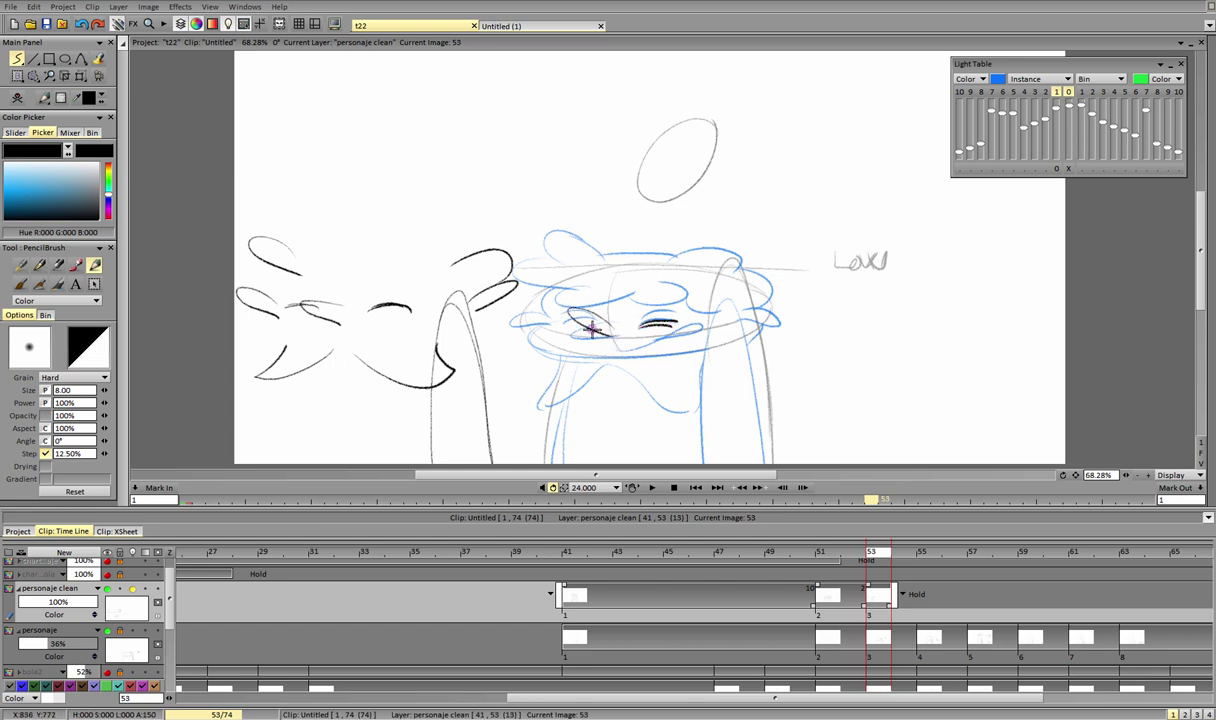
{"action": "left_click_drag", "start_coordinate": [556, 323], "coordinate": [668, 338]}
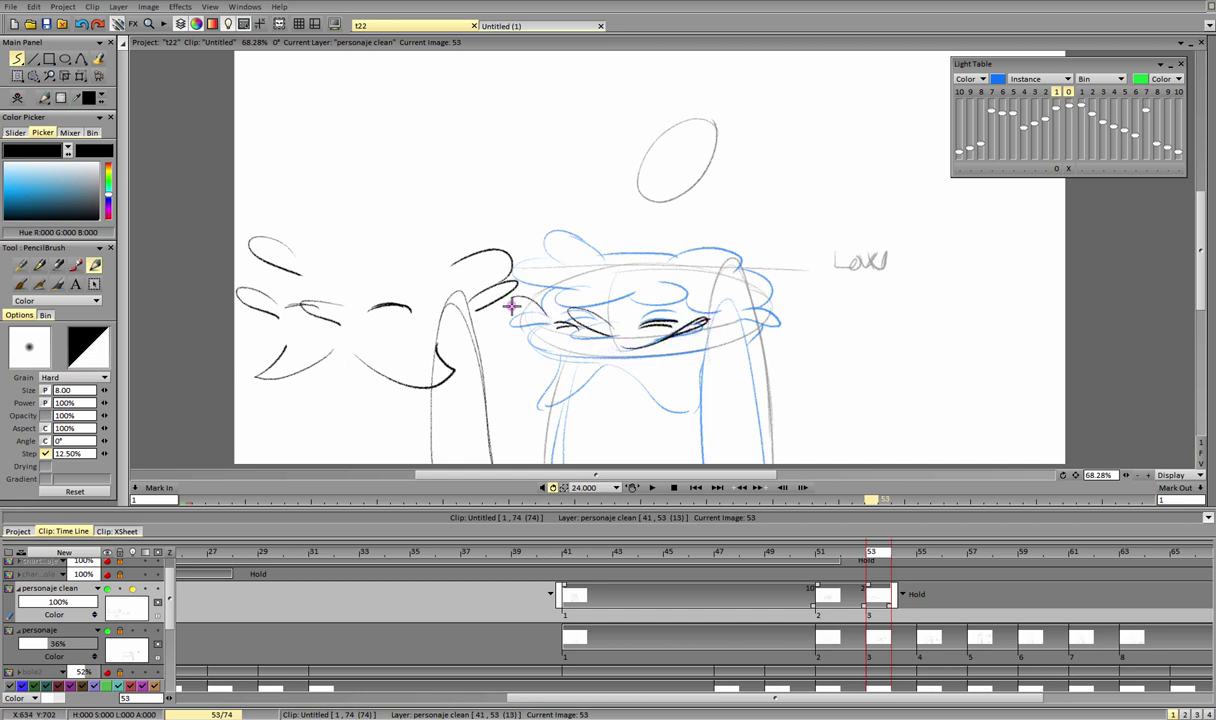
{"action": "left_click_drag", "start_coordinate": [510, 299], "coordinate": [555, 327]}
{"action": "mouse_move", "coordinate": [761, 307]}
{"action": "left_mouse_down"}
{"action": "mouse_move", "coordinate": [790, 300]}
{"action": "mouse_move", "coordinate": [741, 332]}
{"action": "left_mouse_up"}
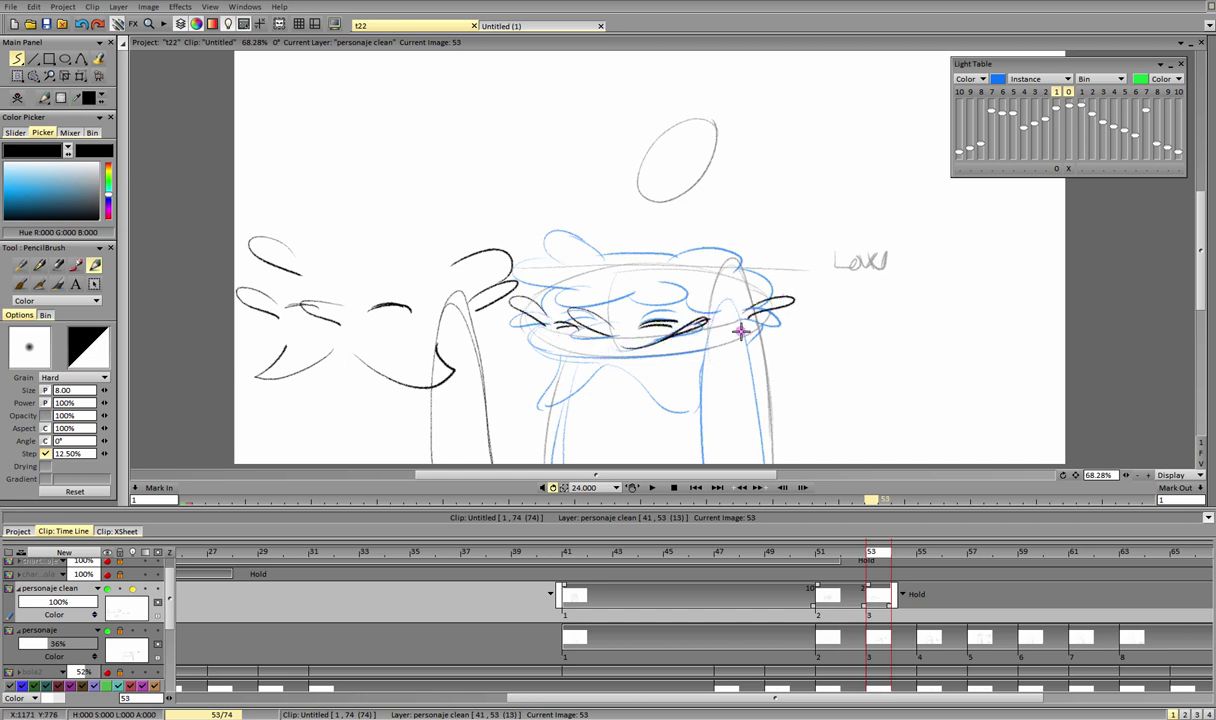
Step: Draw the frame 53 head's wide flattened jaw and its hair, from the side tufts and wavy fringe to the top curls
{"action": "mouse_move", "coordinate": [513, 328]}
{"action": "left_mouse_down"}
{"action": "mouse_move", "coordinate": [580, 358]}
{"action": "mouse_move", "coordinate": [708, 347]}
{"action": "left_mouse_up"}
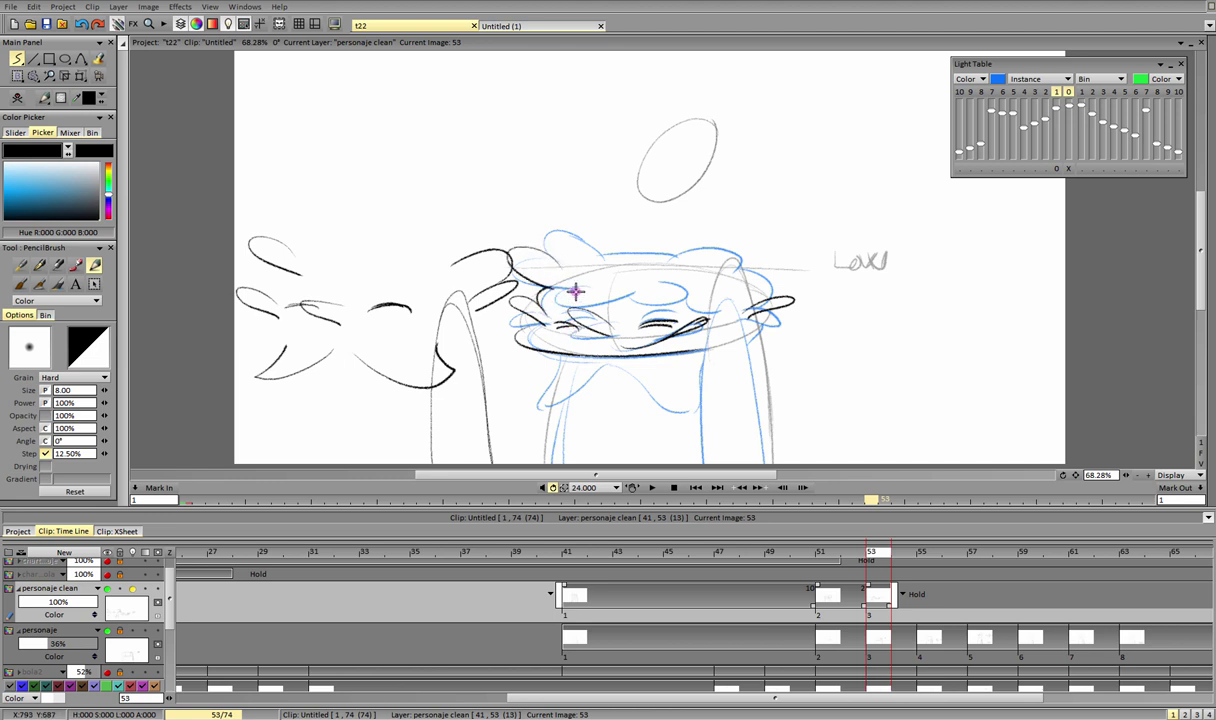
{"action": "left_click_drag", "start_coordinate": [545, 293], "coordinate": [655, 283]}
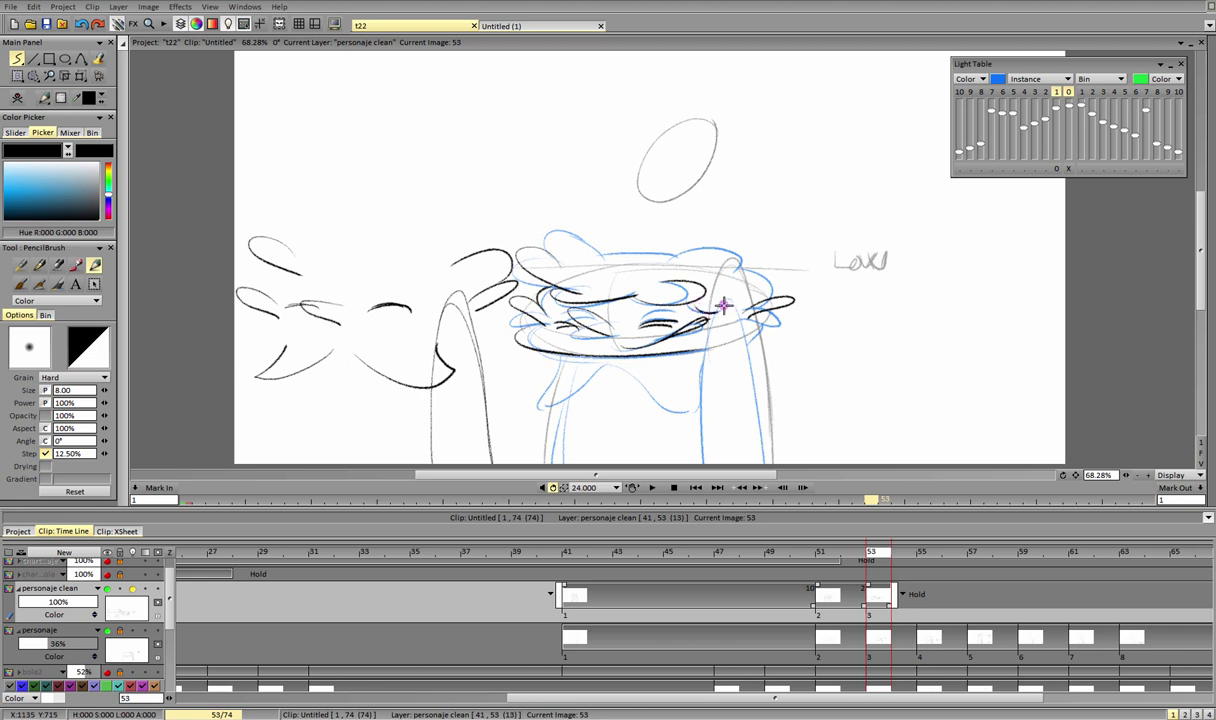
{"action": "mouse_move", "coordinate": [555, 260]}
{"action": "left_mouse_down"}
{"action": "mouse_move", "coordinate": [671, 273]}
{"action": "mouse_move", "coordinate": [705, 245]}
{"action": "mouse_move", "coordinate": [773, 291]}
{"action": "left_mouse_up"}
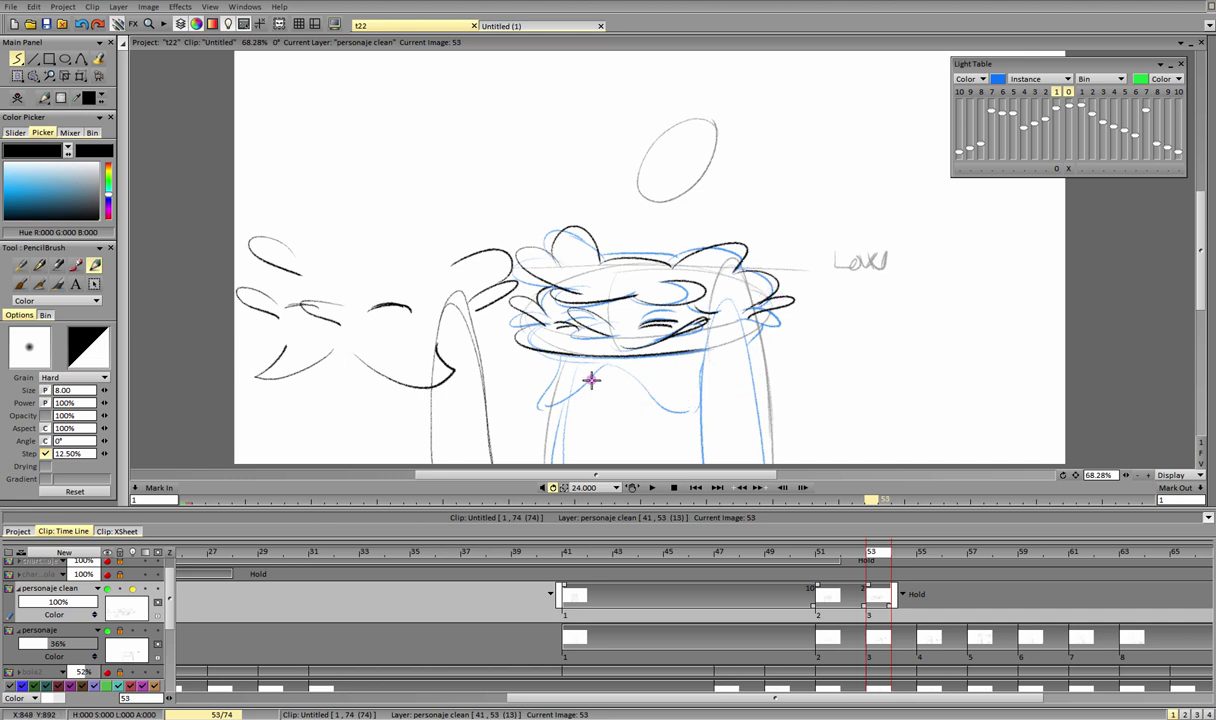
Step: Draw the frame 53 collar with its points flared outward, the far arm lines and the near arm along the rough
{"action": "mouse_move", "coordinate": [528, 394]}
{"action": "left_mouse_down"}
{"action": "mouse_move", "coordinate": [598, 368]}
{"action": "mouse_move", "coordinate": [709, 399]}
{"action": "mouse_move", "coordinate": [704, 355]}
{"action": "left_mouse_up"}
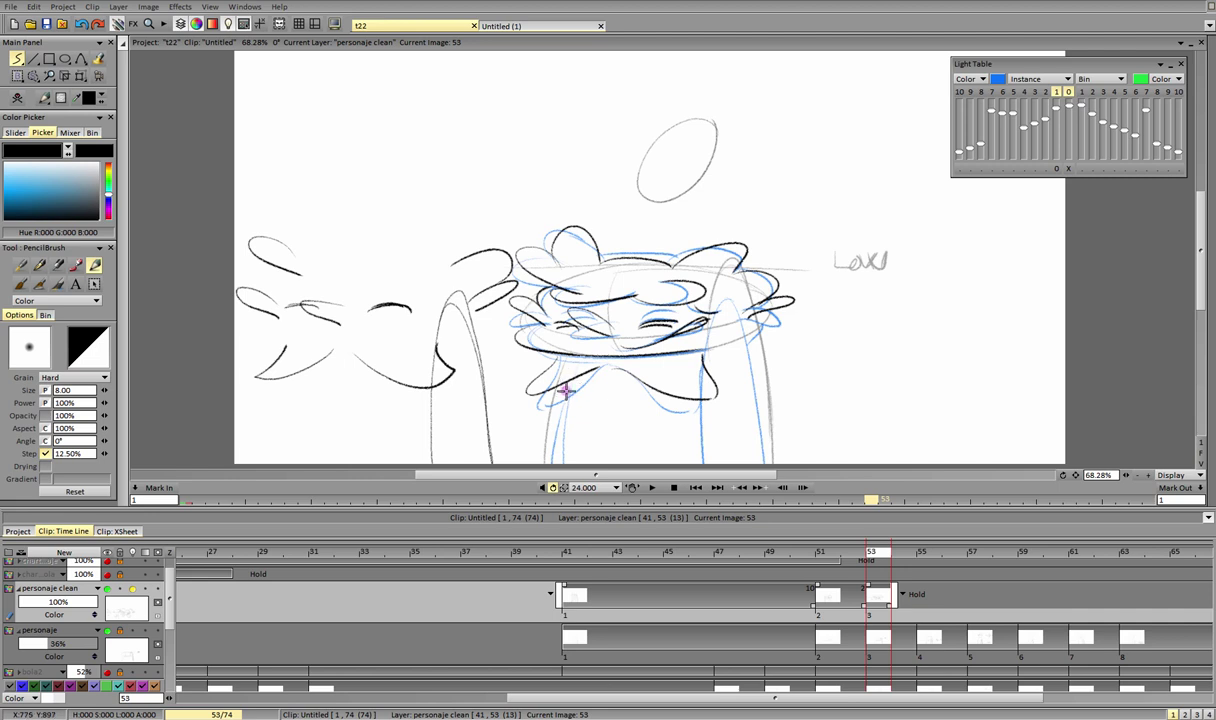
{"action": "mouse_move", "coordinate": [554, 401]}
{"action": "left_mouse_down"}
{"action": "mouse_move", "coordinate": [533, 462]}
{"action": "mouse_move", "coordinate": [545, 462]}
{"action": "left_mouse_up"}
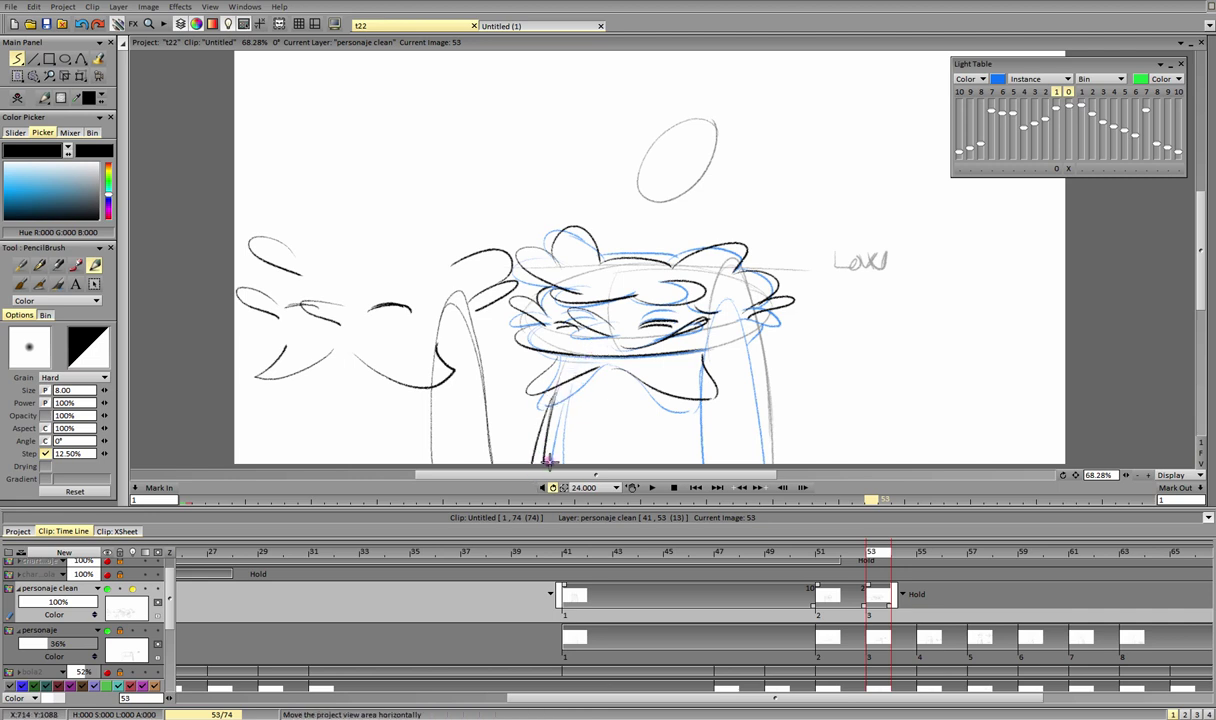
{"action": "mouse_move", "coordinate": [734, 261]}
{"action": "left_mouse_down"}
{"action": "mouse_move", "coordinate": [704, 465]}
{"action": "mouse_move", "coordinate": [778, 486]}
{"action": "left_mouse_up"}
{"action": "key", "text": "ctrl+z"}
{"action": "left_click_drag", "start_coordinate": [735, 262], "coordinate": [772, 472]}
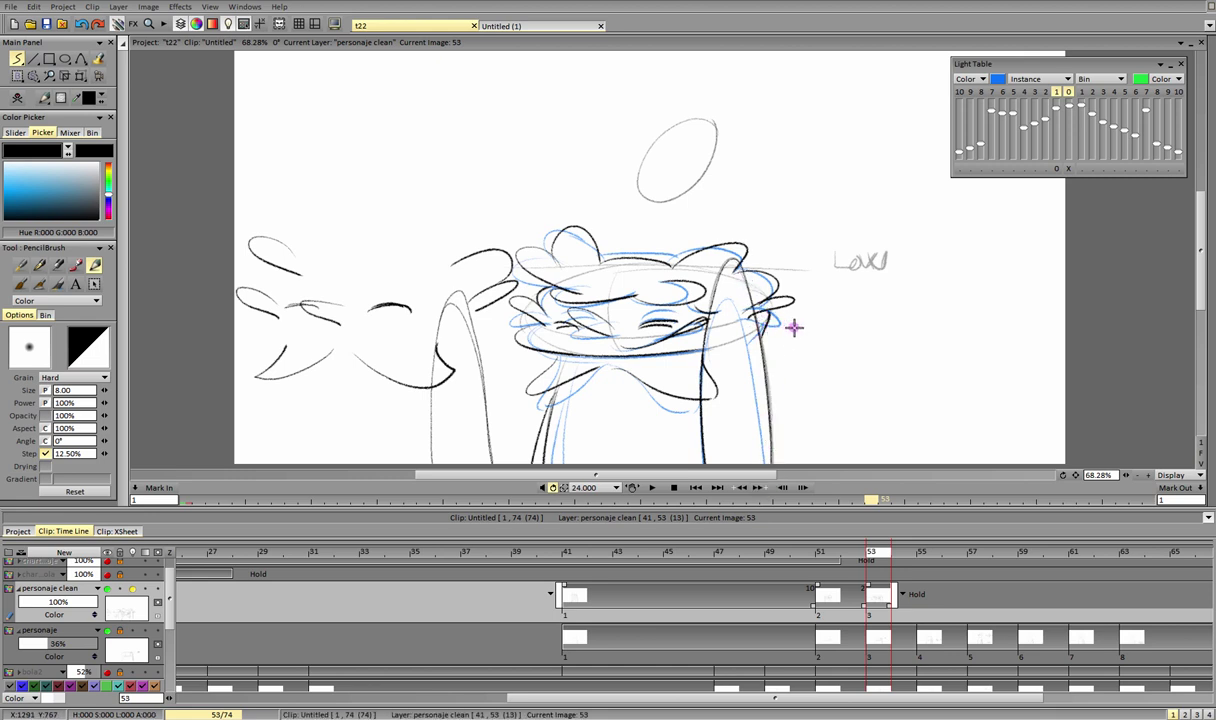
Step: Select the test sketches beside the frame 53 character with a freehand selection, clear them and return to freehand drawing
{"action": "left_click", "coordinate": [33, 75]}
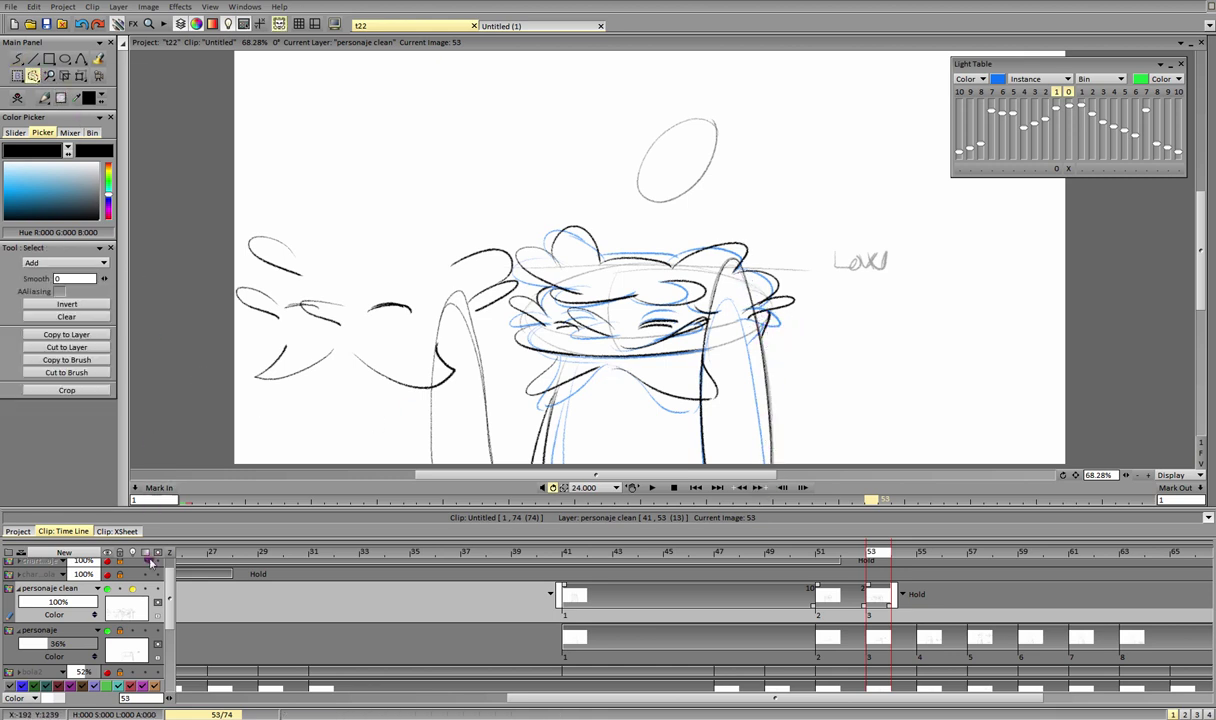
{"action": "mouse_move", "coordinate": [502, 465]}
{"action": "left_mouse_down"}
{"action": "mouse_move", "coordinate": [483, 345]}
{"action": "mouse_move", "coordinate": [502, 239]}
{"action": "mouse_move", "coordinate": [206, 301]}
{"action": "mouse_move", "coordinate": [152, 421]}
{"action": "left_mouse_up"}
{"action": "left_click", "coordinate": [16, 97]}
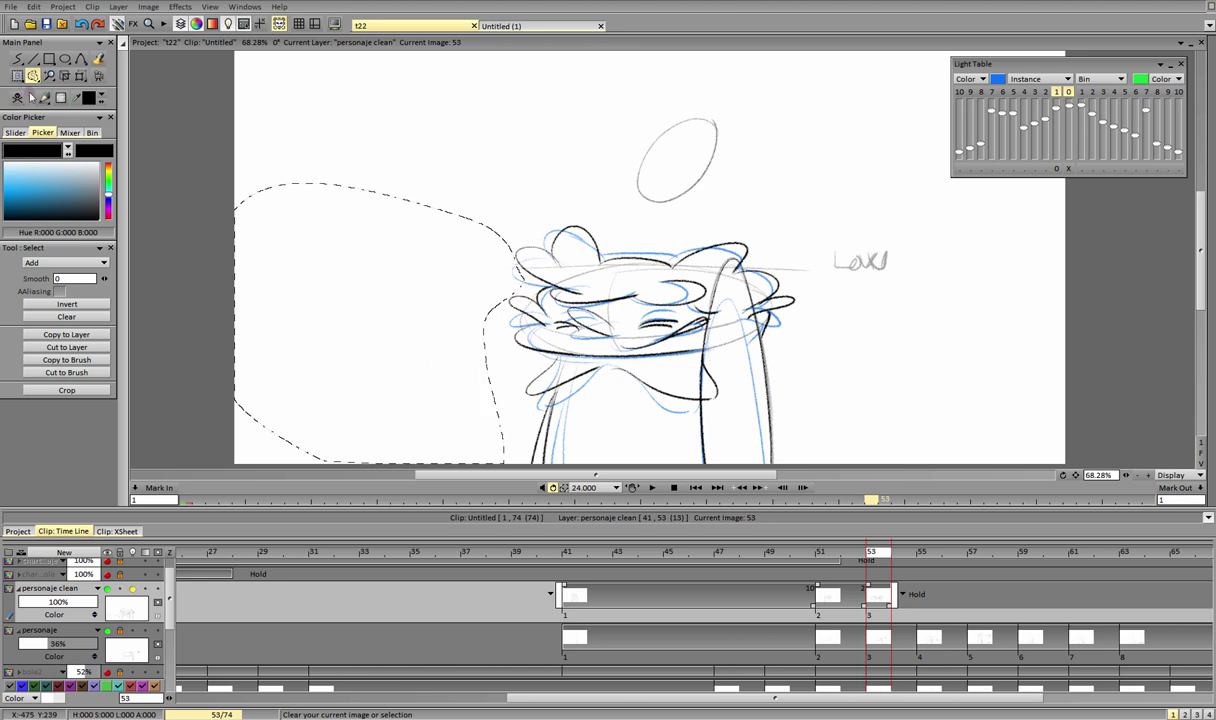
{"action": "left_click", "coordinate": [17, 59]}
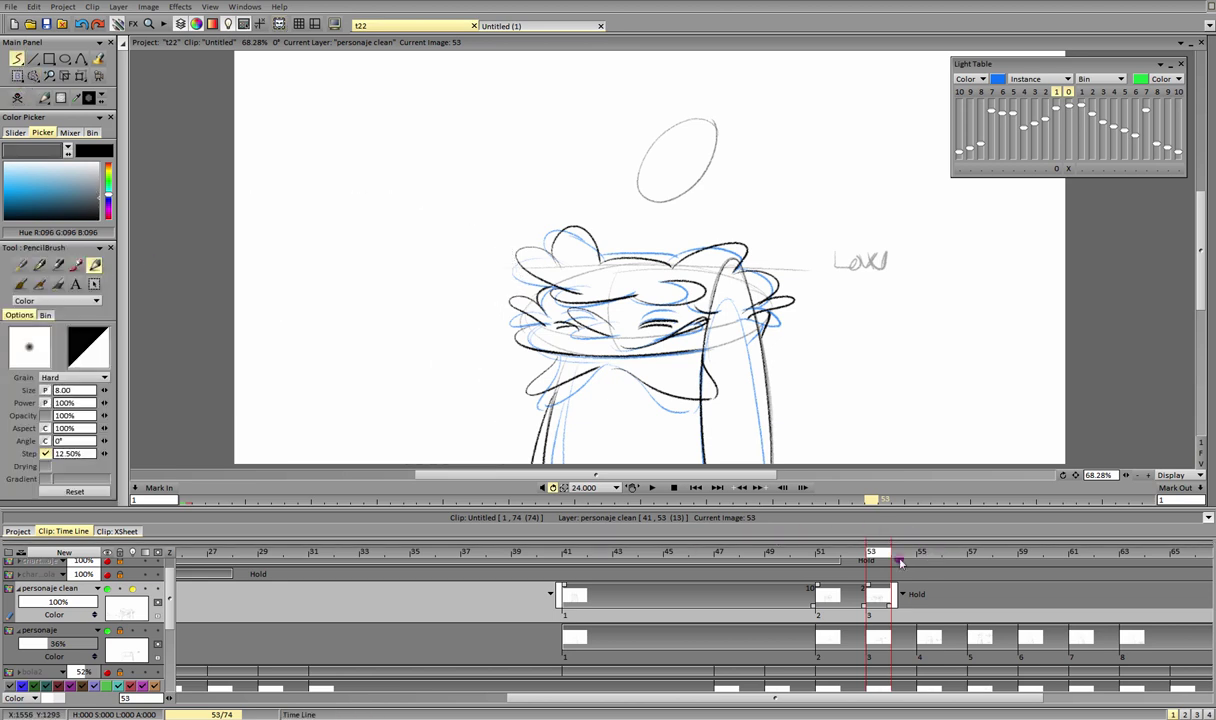
Step: Create a blank drawing on personaje clean at frame 57 and reset the light table shift of the previous drawing
{"action": "left_click_drag", "start_coordinate": [720, 698], "coordinate": [882, 703]}
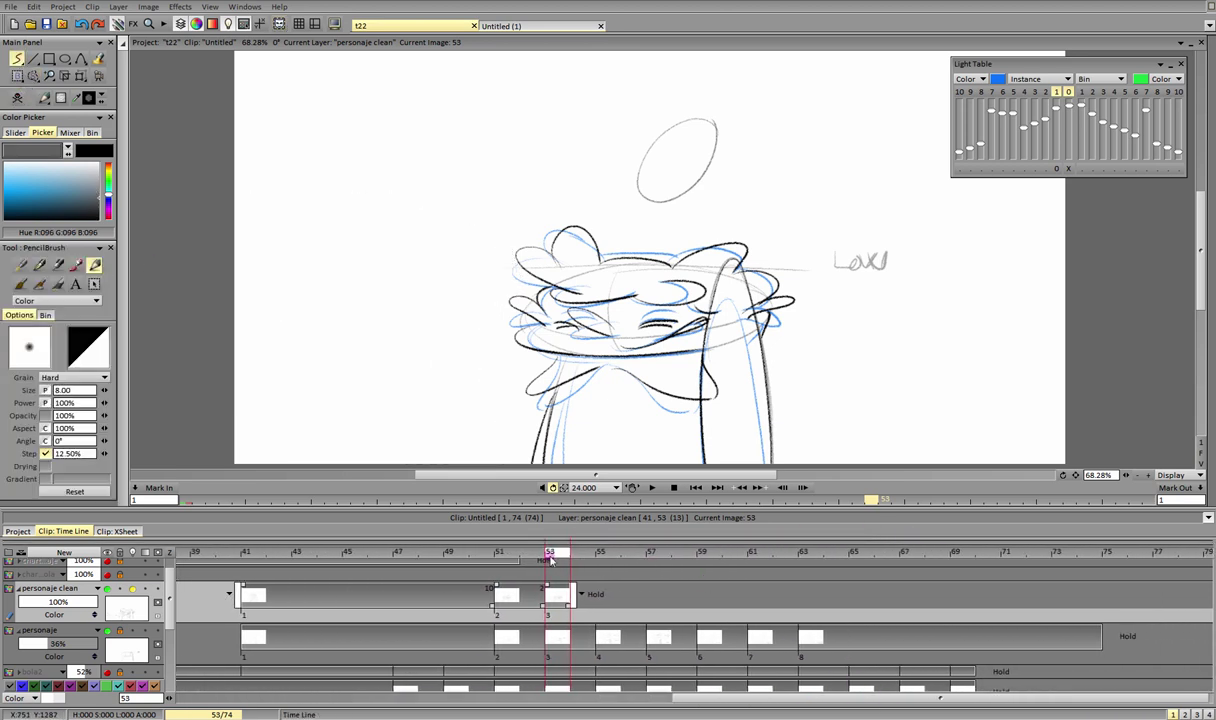
{"action": "mouse_move", "coordinate": [543, 556]}
{"action": "left_mouse_down"}
{"action": "mouse_move", "coordinate": [556, 557]}
{"action": "mouse_move", "coordinate": [445, 562]}
{"action": "mouse_move", "coordinate": [586, 593]}
{"action": "mouse_move", "coordinate": [657, 582]}
{"action": "mouse_move", "coordinate": [535, 589]}
{"action": "mouse_move", "coordinate": [655, 578]}
{"action": "left_mouse_up"}
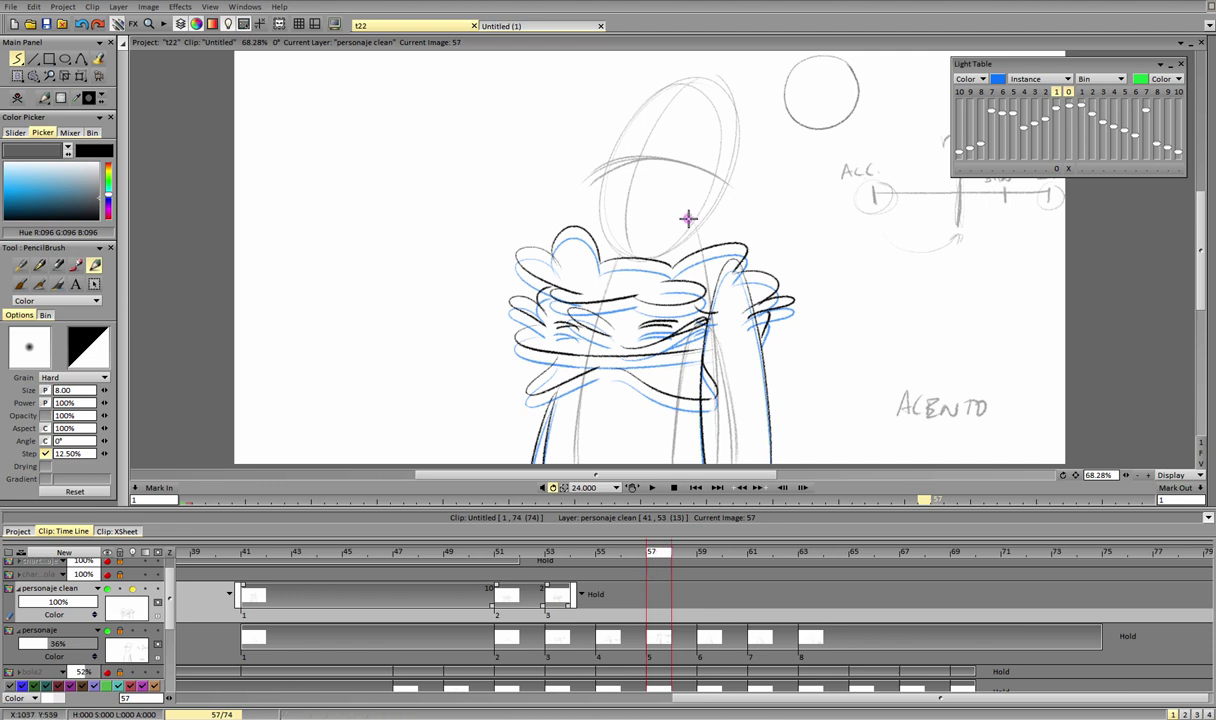
{"action": "mouse_move", "coordinate": [637, 553]}
{"action": "left_mouse_down"}
{"action": "mouse_move", "coordinate": [602, 561]}
{"action": "mouse_move", "coordinate": [648, 557]}
{"action": "left_mouse_up"}
{"action": "left_click", "coordinate": [647, 556]}
{"action": "left_click", "coordinate": [149, 377]}
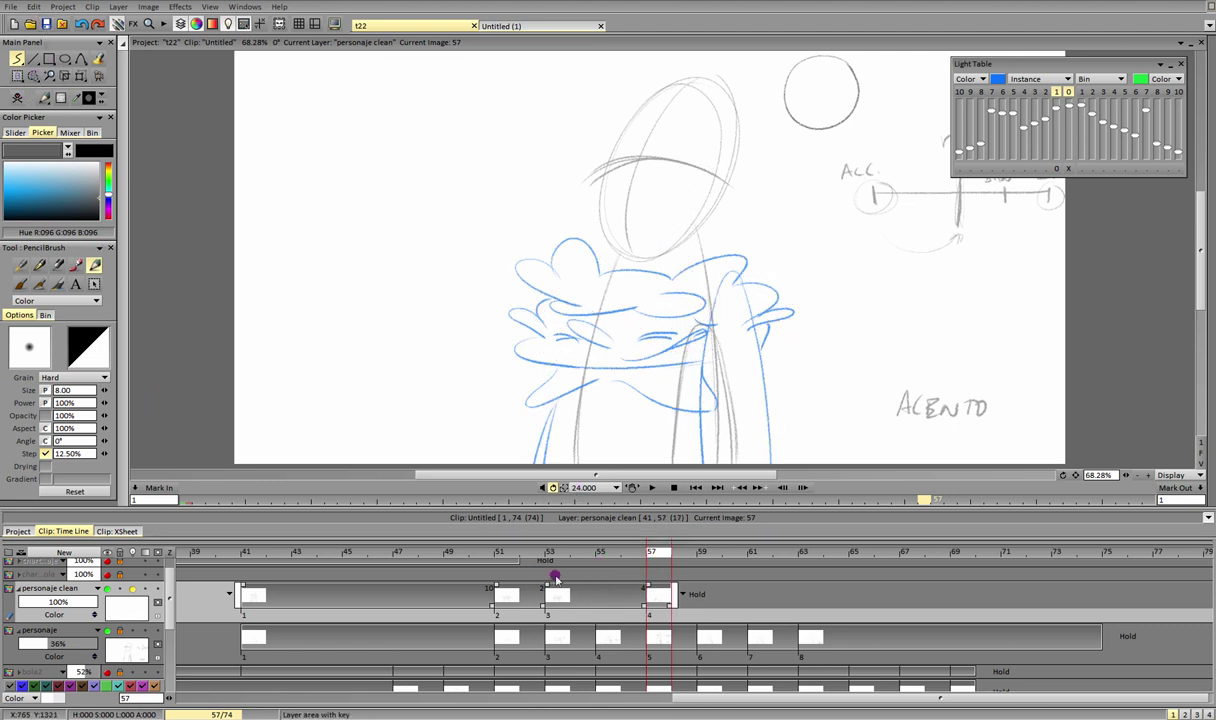
{"action": "left_click", "coordinate": [1057, 169]}
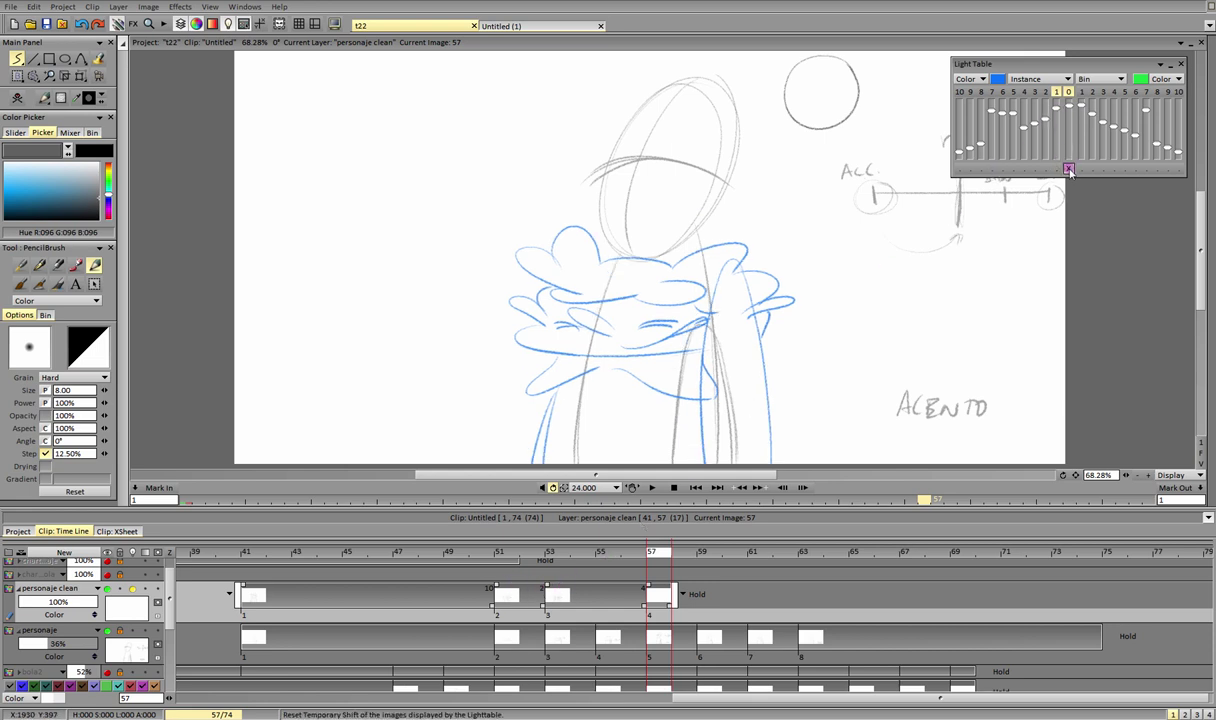
Step: Show only the third previous drawing on the light table, shift it clear of the frame 57 rough and return to freehand drawing
{"action": "left_click", "coordinate": [1057, 92]}
{"action": "left_click", "coordinate": [1046, 92]}
{"action": "left_click", "coordinate": [1046, 92]}
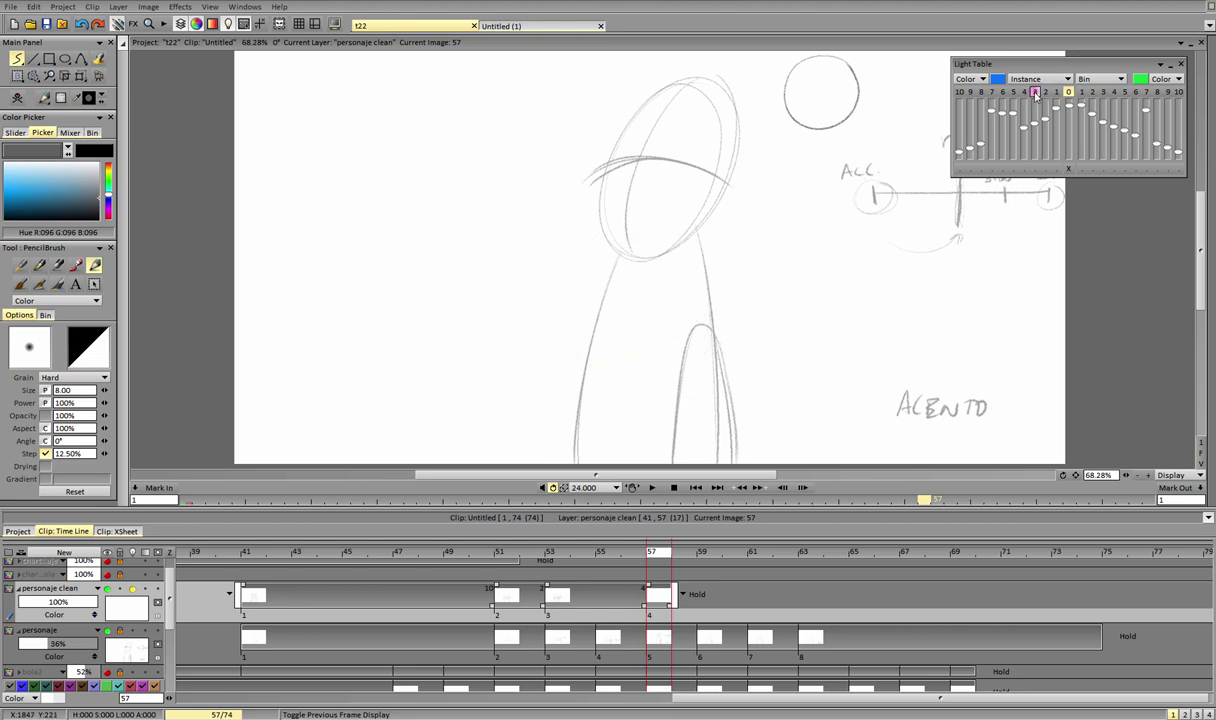
{"action": "left_click", "coordinate": [1035, 92]}
{"action": "left_click", "coordinate": [1035, 168]}
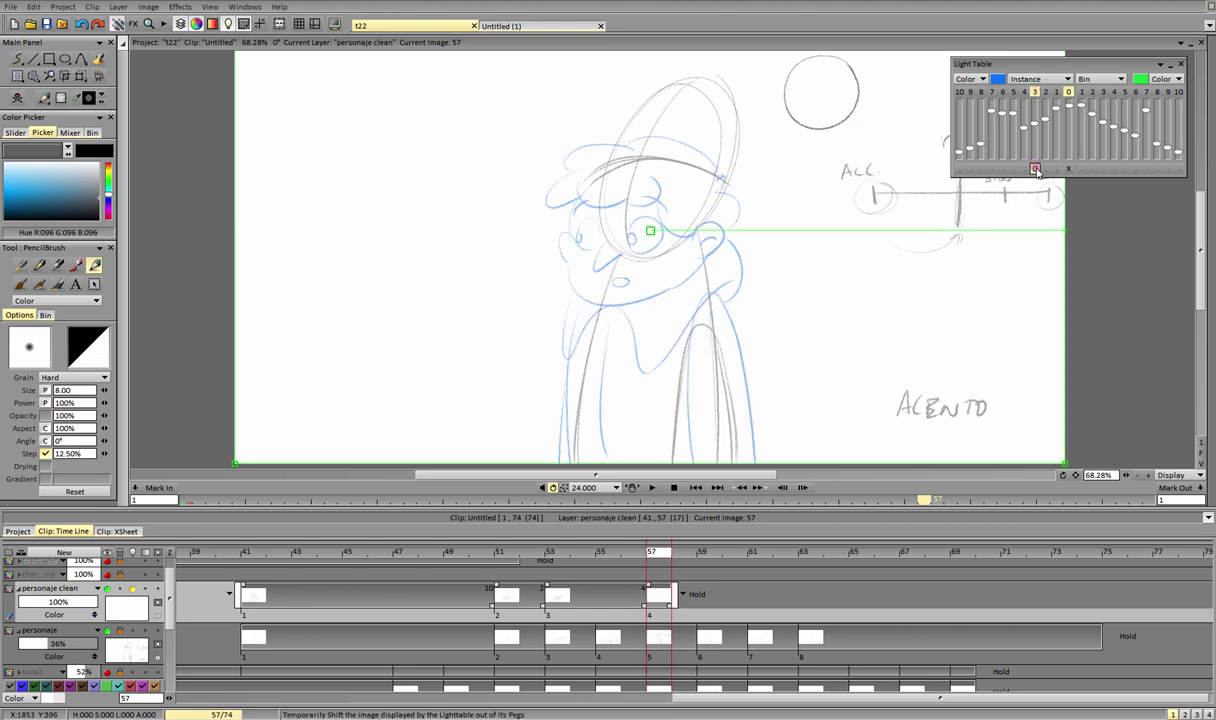
{"action": "mouse_move", "coordinate": [765, 331]}
{"action": "left_mouse_down"}
{"action": "mouse_move", "coordinate": [619, 312]}
{"action": "mouse_move", "coordinate": [535, 317]}
{"action": "left_mouse_up"}
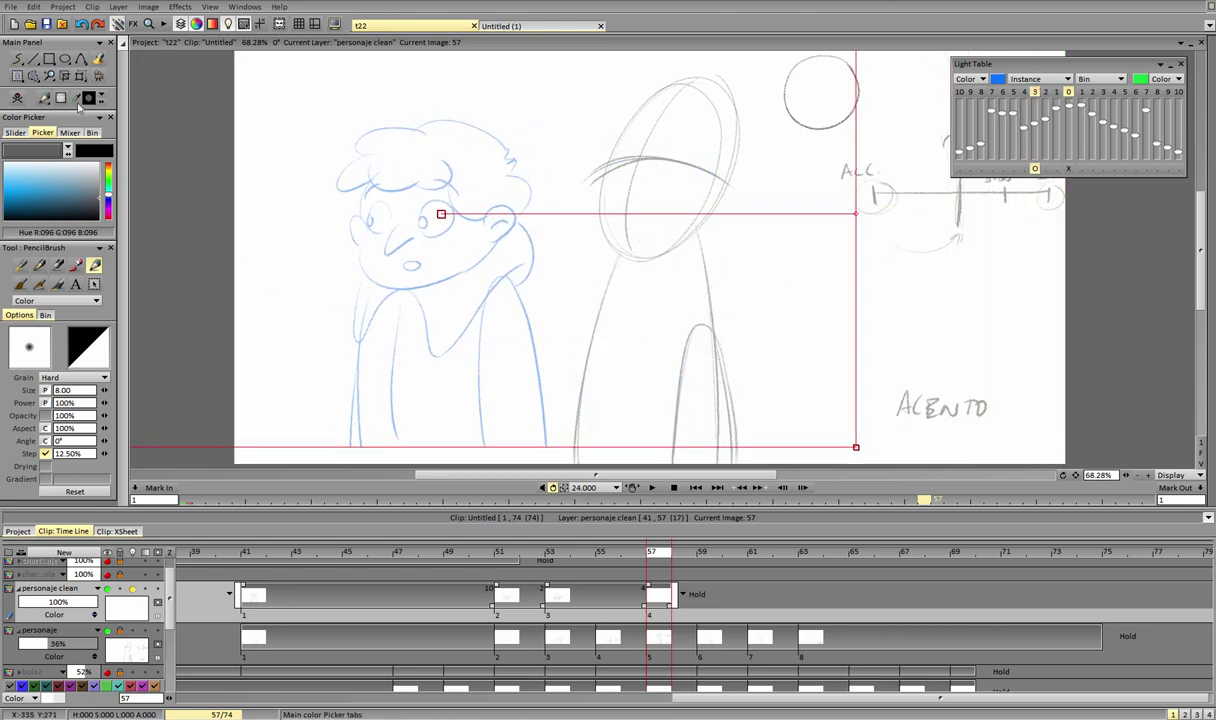
{"action": "left_click", "coordinate": [18, 59]}
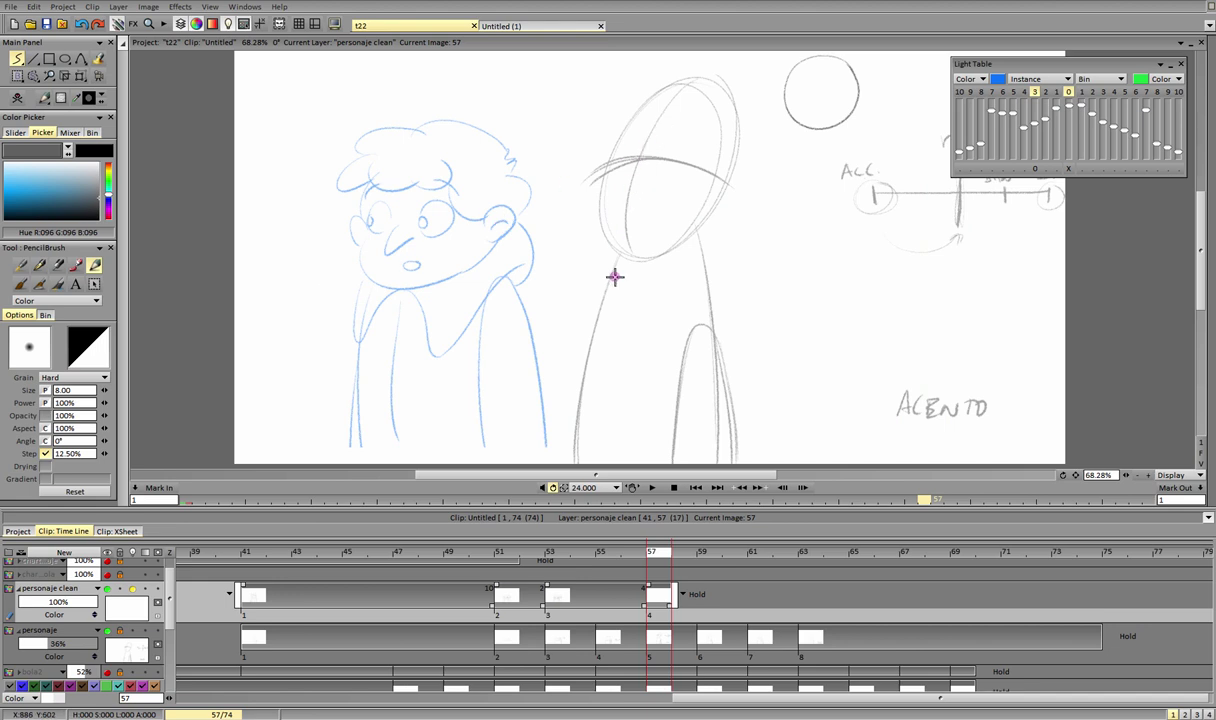
Step: On frame 53, draw curved upward arrows on both sides of the head and a straight downward arrow with a line across its start
{"action": "left_click", "coordinate": [403, 558]}
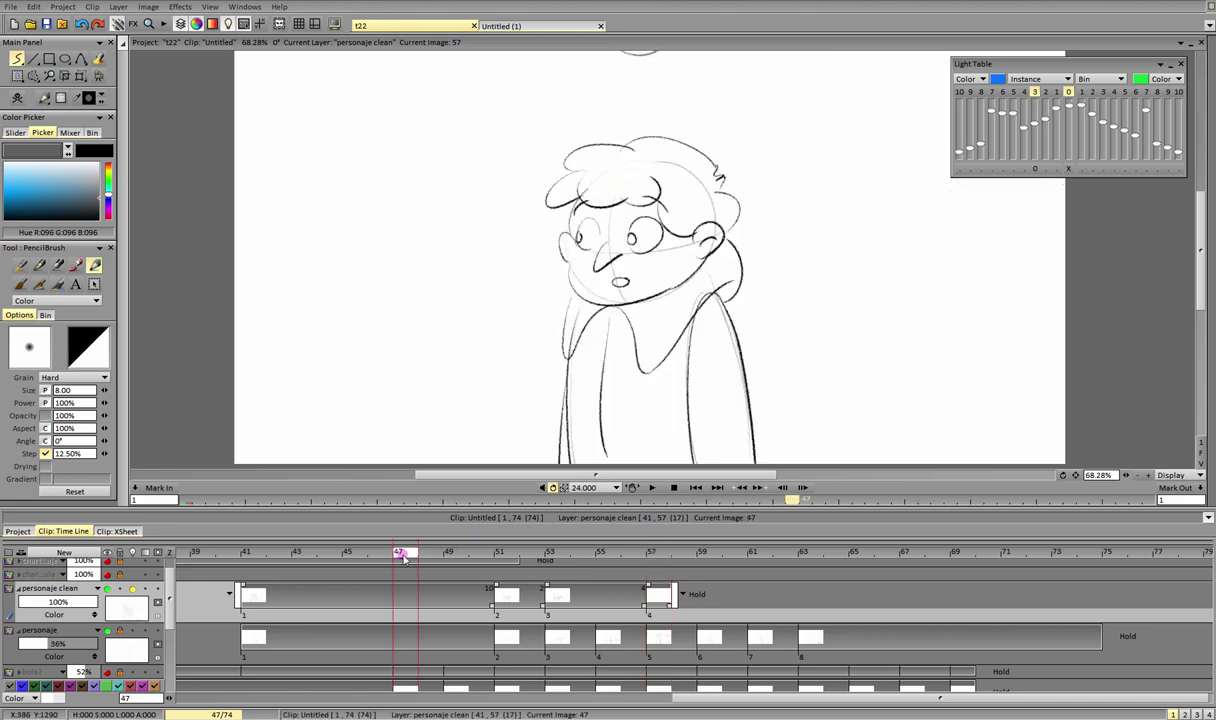
{"action": "left_click_drag", "start_coordinate": [413, 561], "coordinate": [501, 575]}
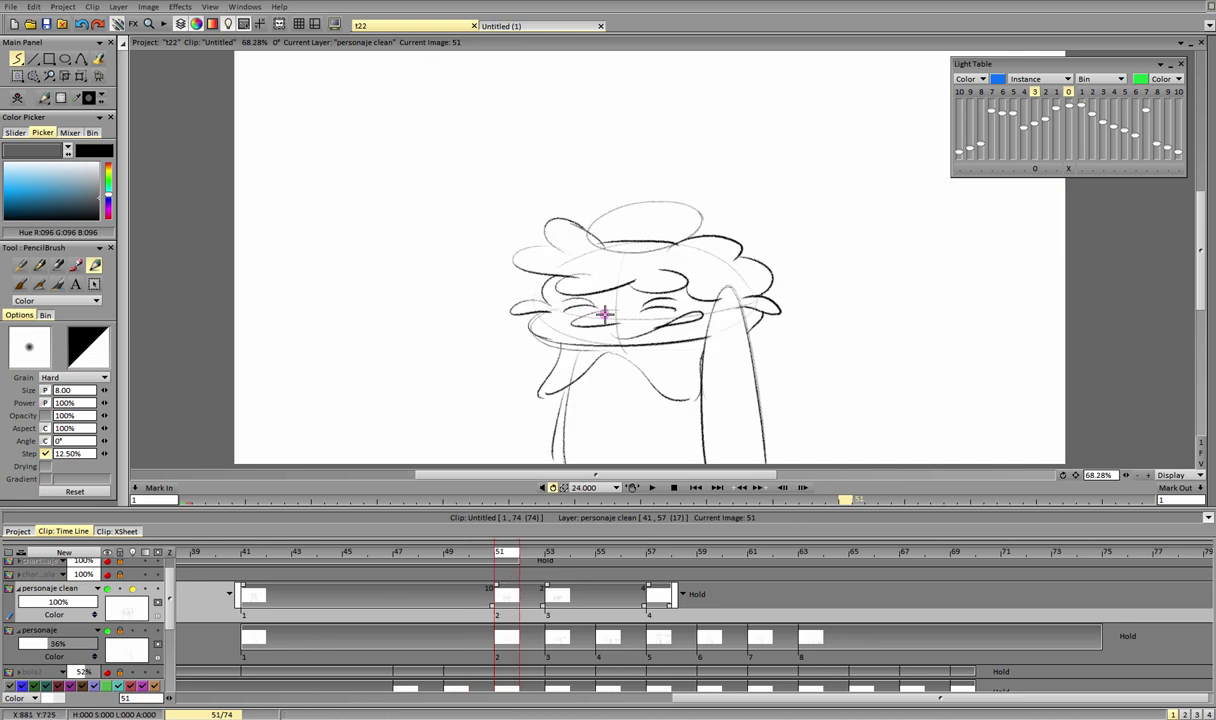
{"action": "left_click", "coordinate": [533, 558]}
{"action": "left_click", "coordinate": [548, 556]}
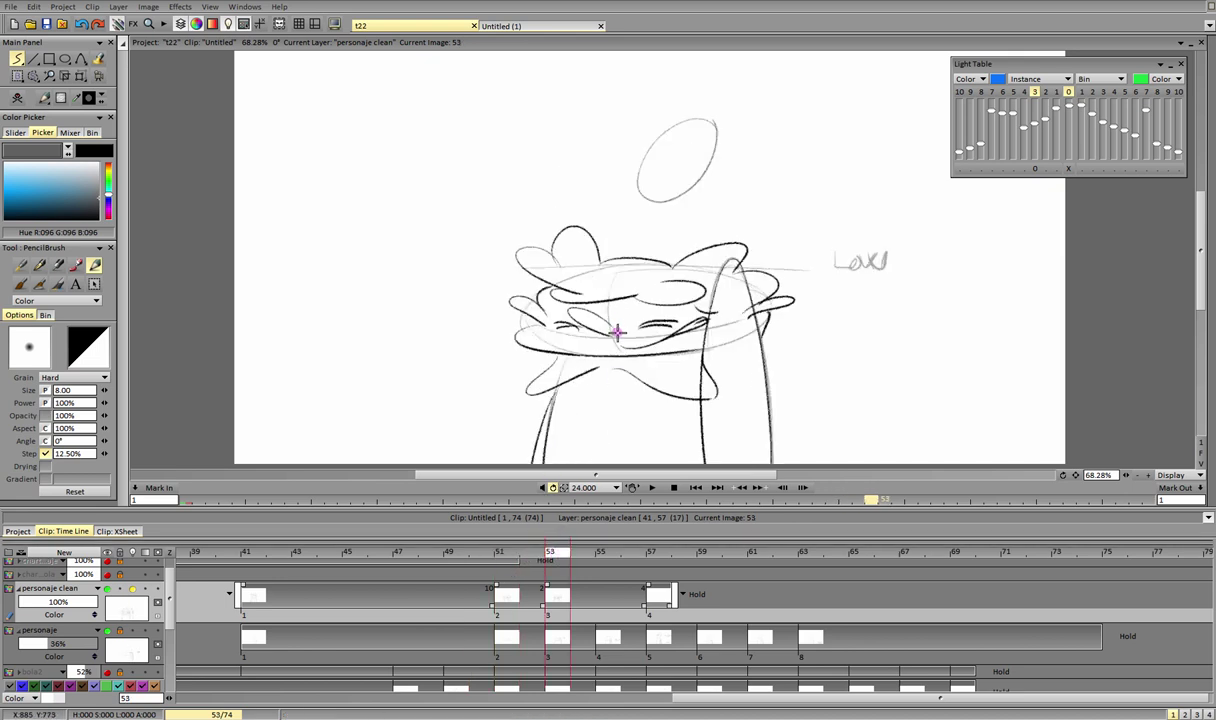
{"action": "left_click_drag", "start_coordinate": [469, 333], "coordinate": [436, 250]}
{"action": "mouse_move", "coordinate": [433, 285]}
{"action": "left_mouse_down"}
{"action": "mouse_move", "coordinate": [434, 251]}
{"action": "mouse_move", "coordinate": [453, 266]}
{"action": "left_mouse_up"}
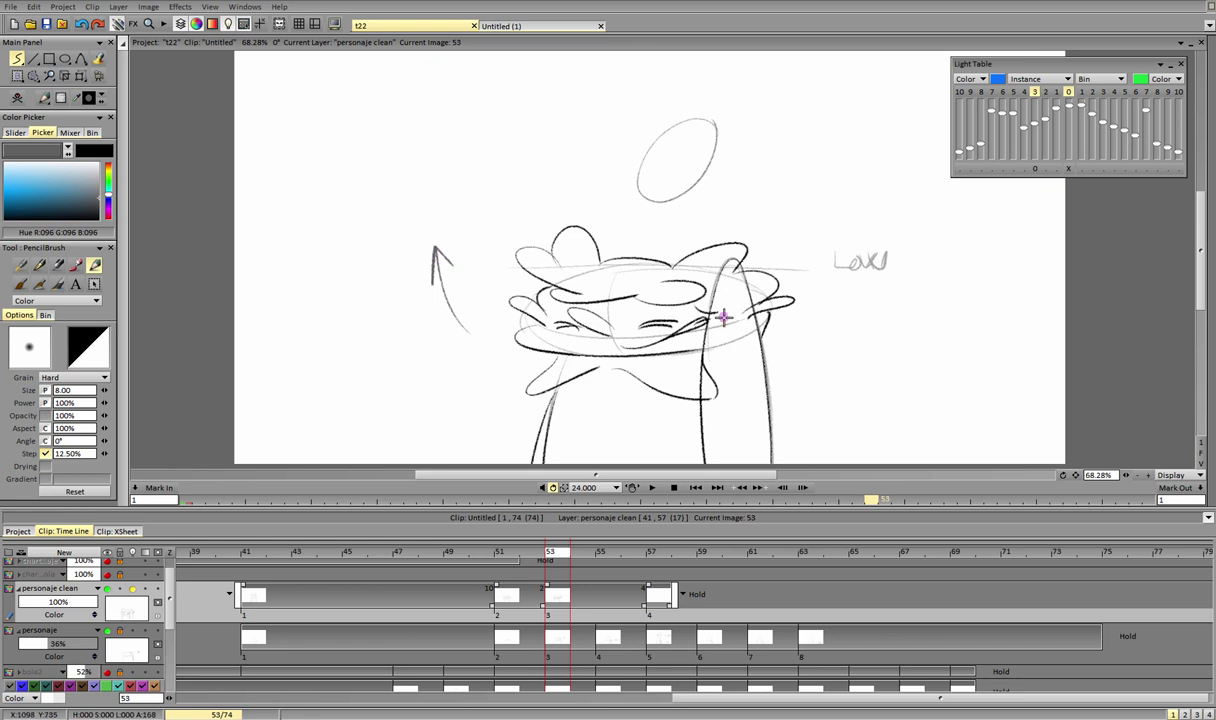
{"action": "mouse_move", "coordinate": [793, 356]}
{"action": "left_mouse_down"}
{"action": "mouse_move", "coordinate": [840, 263]}
{"action": "mouse_move", "coordinate": [830, 267]}
{"action": "mouse_move", "coordinate": [903, 376]}
{"action": "left_mouse_up"}
{"action": "left_click_drag", "start_coordinate": [868, 266], "coordinate": [928, 266]}
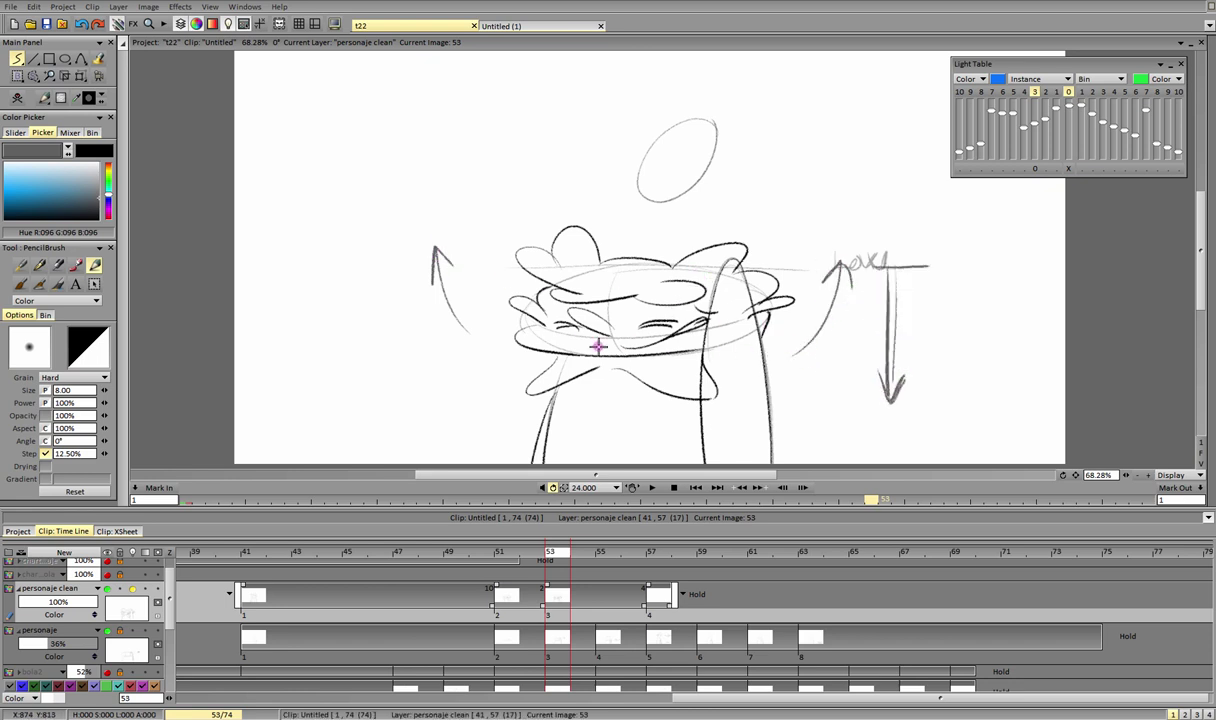
Step: Reinforce the shafts and heads of the two curved arrows beside the frame 53 character
{"action": "mouse_move", "coordinate": [469, 330]}
{"action": "left_mouse_down"}
{"action": "mouse_move", "coordinate": [444, 294]}
{"action": "mouse_move", "coordinate": [436, 240]}
{"action": "left_mouse_up"}
{"action": "left_click_drag", "start_coordinate": [436, 241], "coordinate": [432, 284]}
{"action": "left_click_drag", "start_coordinate": [436, 243], "coordinate": [454, 271]}
{"action": "left_click_drag", "start_coordinate": [821, 326], "coordinate": [841, 260]}
{"action": "mouse_move", "coordinate": [841, 261]}
{"action": "left_mouse_down"}
{"action": "mouse_move", "coordinate": [826, 279]}
{"action": "mouse_move", "coordinate": [851, 289]}
{"action": "left_mouse_up"}
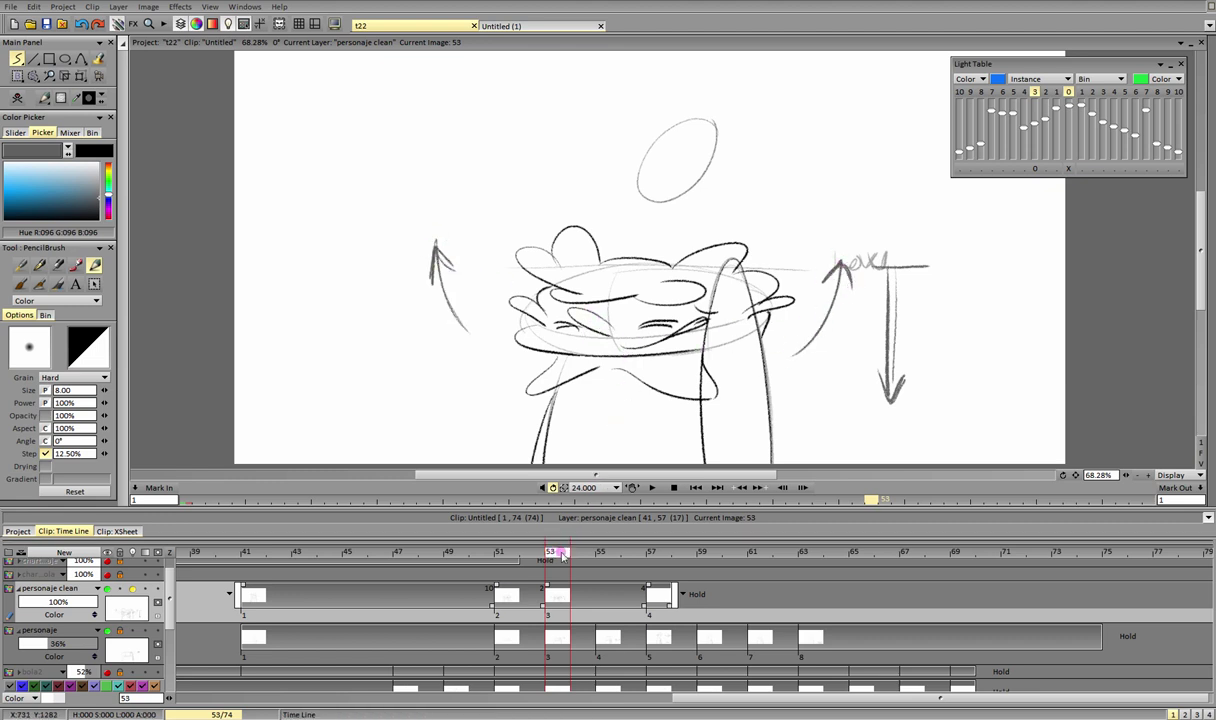
Step: On frame 57, draw a long upward arrow beside the body and a small curved downward arrow on each side of the head
{"action": "mouse_move", "coordinate": [562, 555]}
{"action": "left_mouse_down"}
{"action": "mouse_move", "coordinate": [578, 533]}
{"action": "mouse_move", "coordinate": [676, 519]}
{"action": "left_mouse_up"}
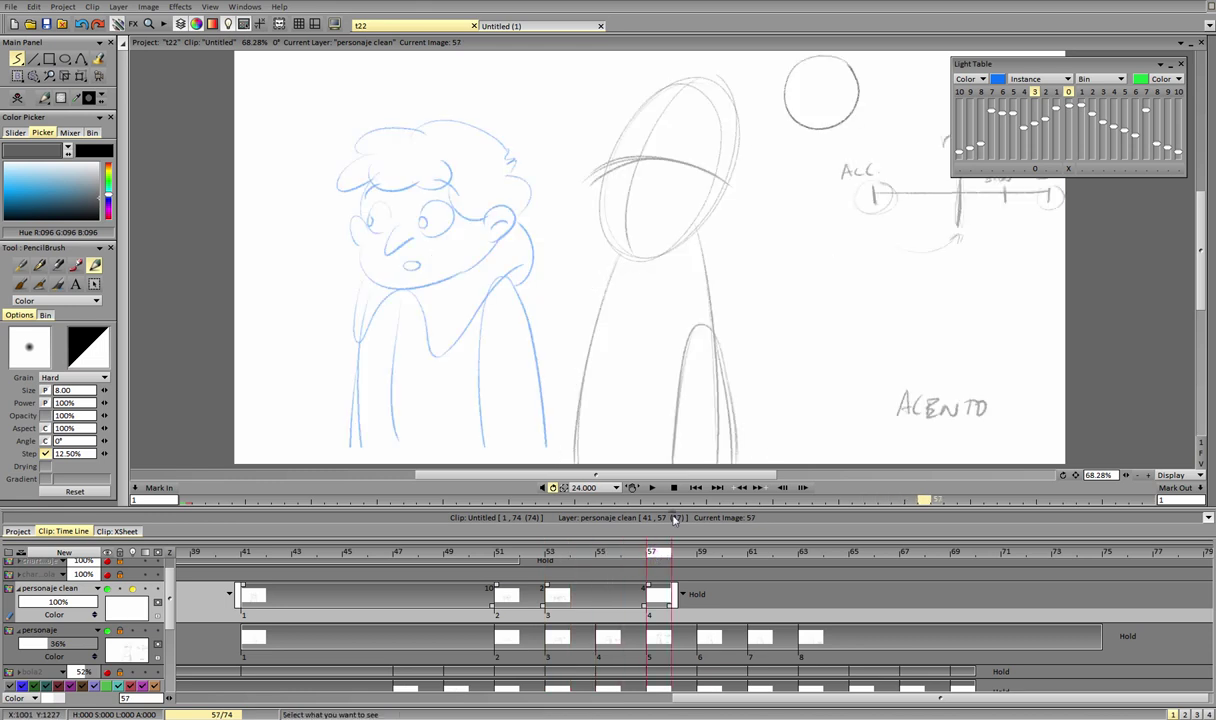
{"action": "mouse_move", "coordinate": [789, 438]}
{"action": "left_mouse_down"}
{"action": "mouse_move", "coordinate": [826, 273]}
{"action": "mouse_move", "coordinate": [829, 311]}
{"action": "left_mouse_up"}
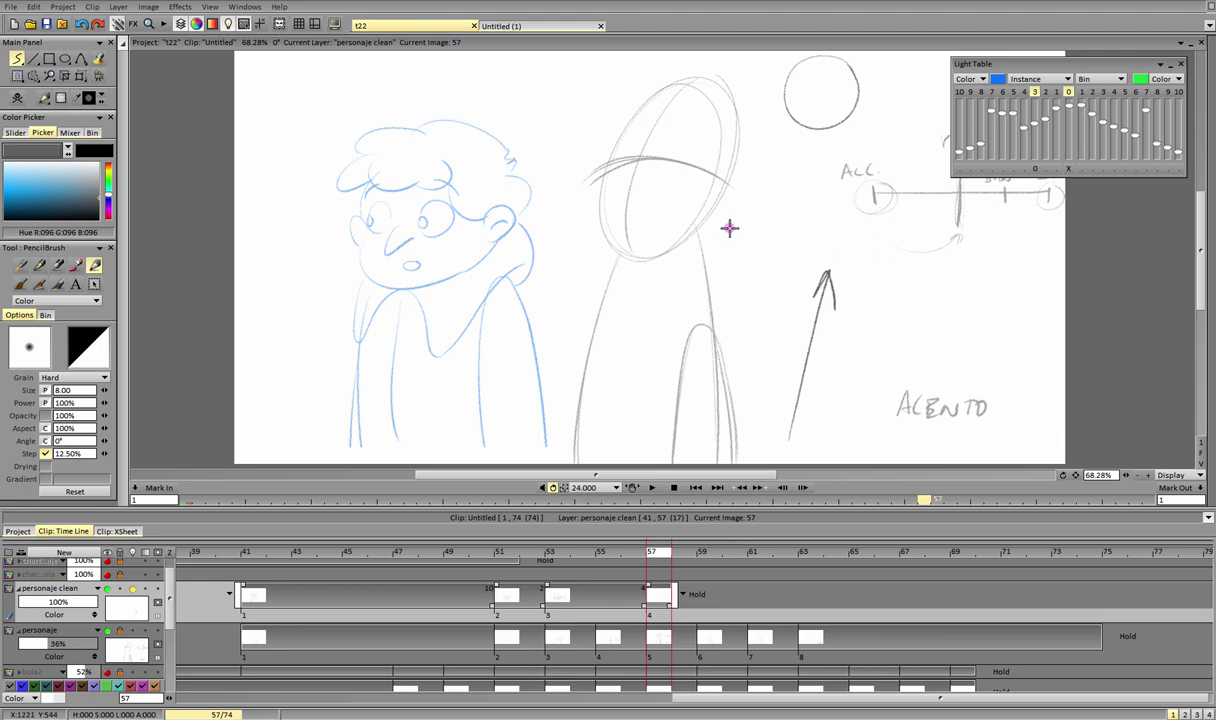
{"action": "left_click_drag", "start_coordinate": [564, 117], "coordinate": [546, 163]}
{"action": "mouse_move", "coordinate": [788, 145]}
{"action": "left_mouse_down"}
{"action": "mouse_move", "coordinate": [765, 198]}
{"action": "mouse_move", "coordinate": [790, 186]}
{"action": "left_mouse_up"}
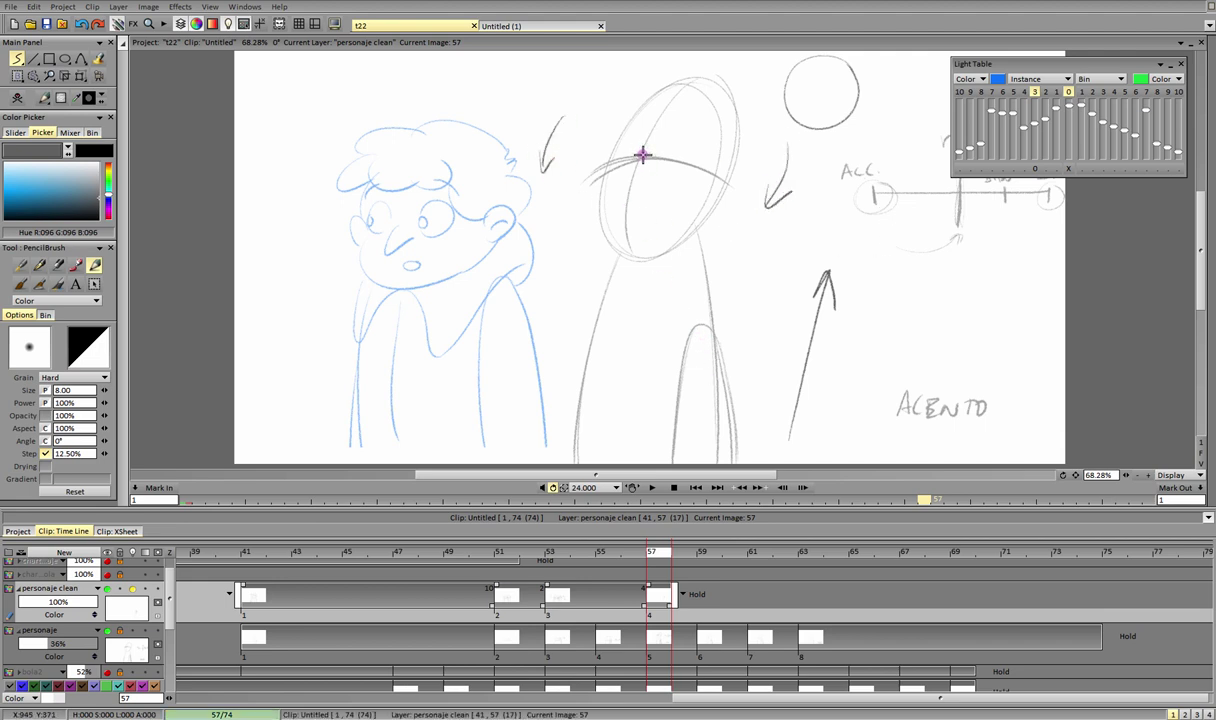
{"action": "mouse_move", "coordinate": [645, 165]}
{"action": "left_mouse_down"}
{"action": "mouse_move", "coordinate": [622, 196]}
{"action": "mouse_move", "coordinate": [625, 183]}
{"action": "left_mouse_up"}
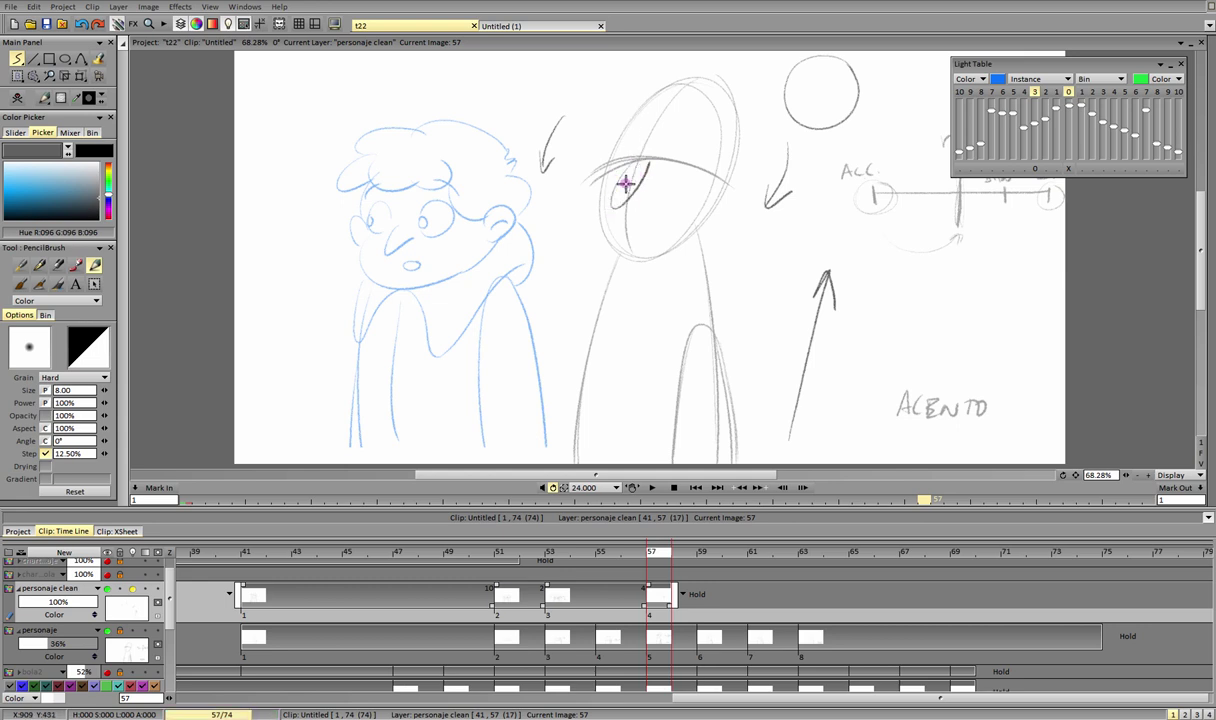
{"action": "key", "text": "ctrl+z"}
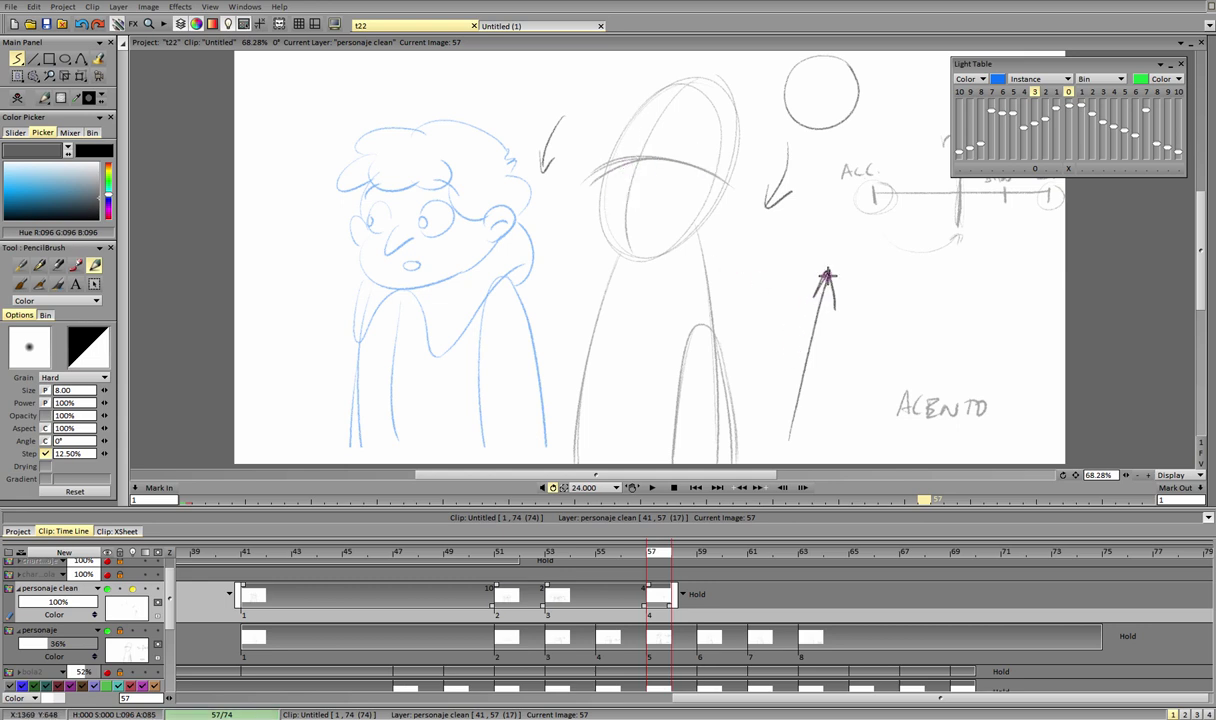
Step: Thicken the shaft and head of the long upward arrow beside the frame 57 character
{"action": "left_click_drag", "start_coordinate": [826, 280], "coordinate": [791, 434]}
{"action": "left_click_drag", "start_coordinate": [829, 268], "coordinate": [808, 304]}
{"action": "mouse_move", "coordinate": [828, 268]}
{"action": "left_mouse_down"}
{"action": "mouse_move", "coordinate": [835, 308]}
{"action": "mouse_move", "coordinate": [808, 303]}
{"action": "left_mouse_up"}
{"action": "left_click_drag", "start_coordinate": [828, 268], "coordinate": [834, 312]}
Step: Draw the frame 57 face's long slanted nose and two tall stretched eyes with small pupils at their lower ends
{"action": "left_click_drag", "start_coordinate": [648, 167], "coordinate": [605, 213]}
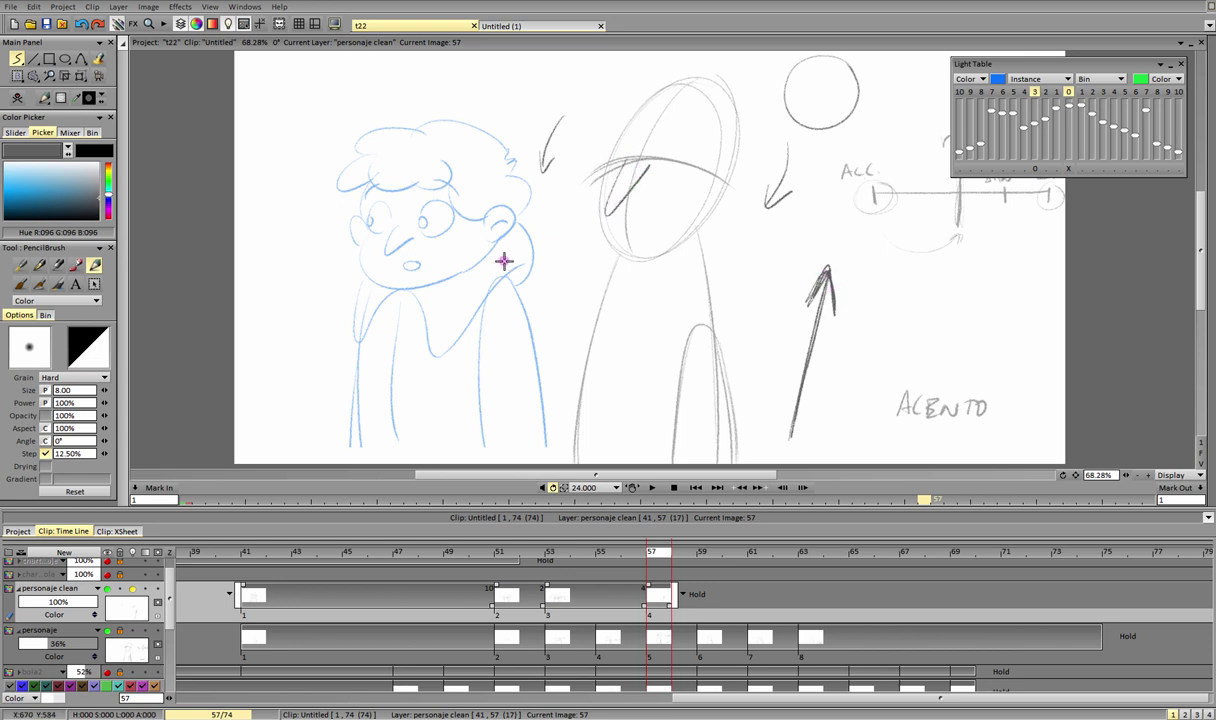
{"action": "key", "text": "ctrl+z"}
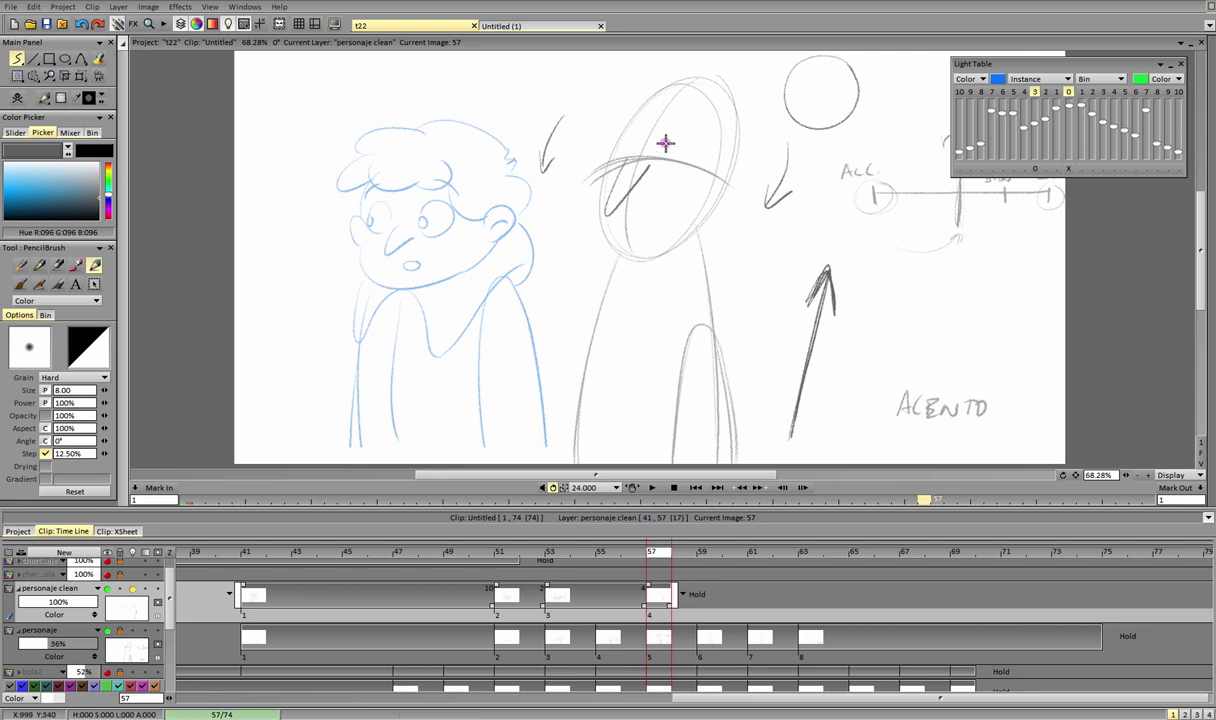
{"action": "mouse_move", "coordinate": [676, 162]}
{"action": "left_mouse_down"}
{"action": "mouse_move", "coordinate": [694, 98]}
{"action": "mouse_move", "coordinate": [666, 150]}
{"action": "mouse_move", "coordinate": [682, 143]}
{"action": "mouse_move", "coordinate": [660, 155]}
{"action": "mouse_move", "coordinate": [703, 116]}
{"action": "mouse_move", "coordinate": [673, 118]}
{"action": "mouse_move", "coordinate": [641, 145]}
{"action": "mouse_move", "coordinate": [644, 103]}
{"action": "mouse_move", "coordinate": [637, 156]}
{"action": "left_mouse_up"}
{"action": "key", "text": "ctrl+z"}
{"action": "key", "text": "ctrl+z"}
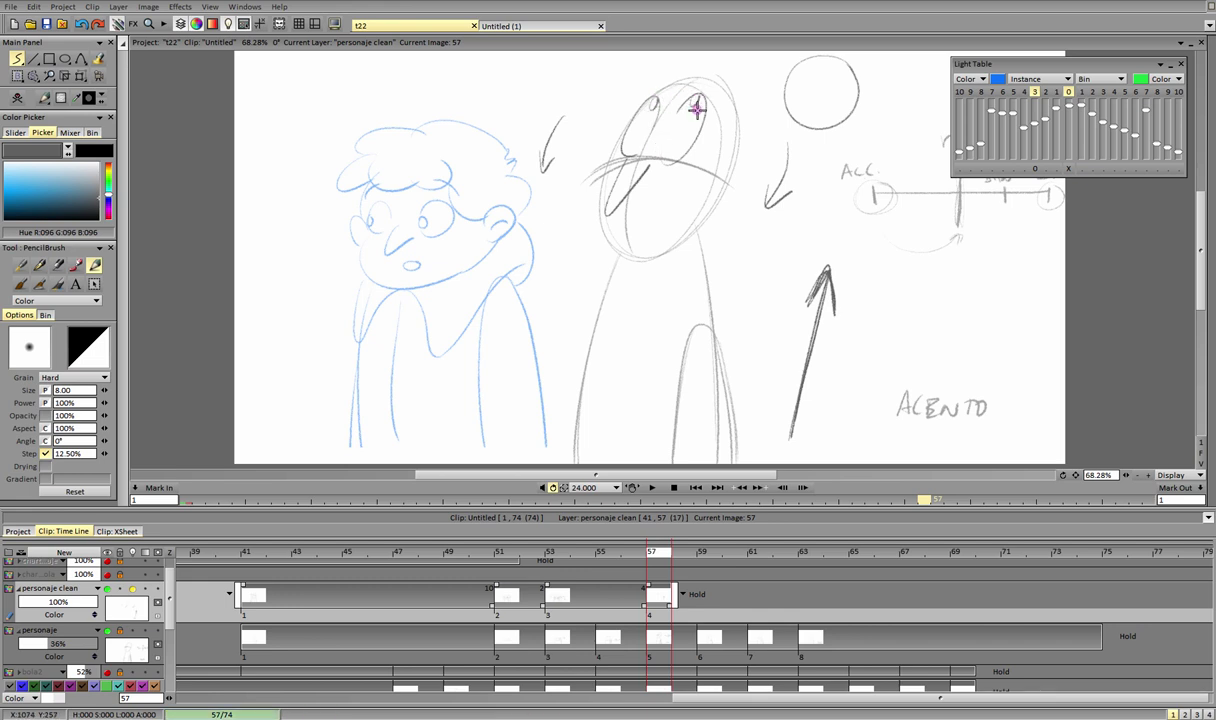
{"action": "key", "text": "ctrl+z"}
{"action": "key", "text": "ctrl+z"}
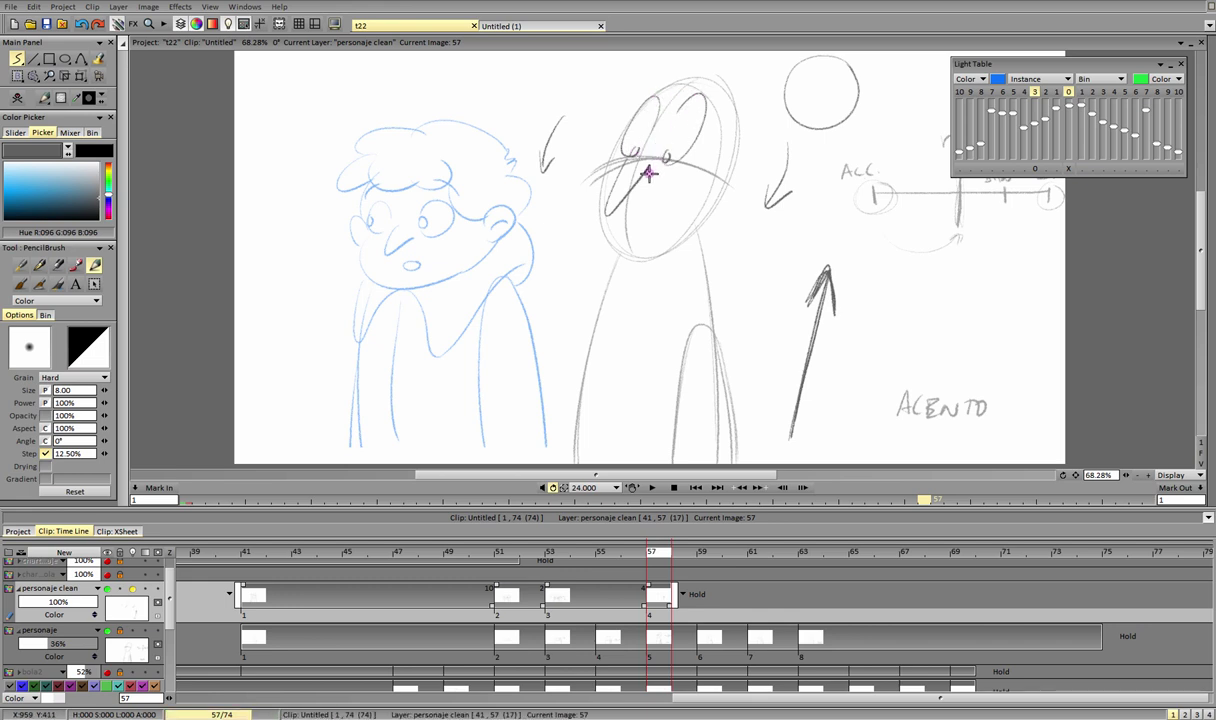
{"action": "left_click_drag", "start_coordinate": [665, 160], "coordinate": [669, 155]}
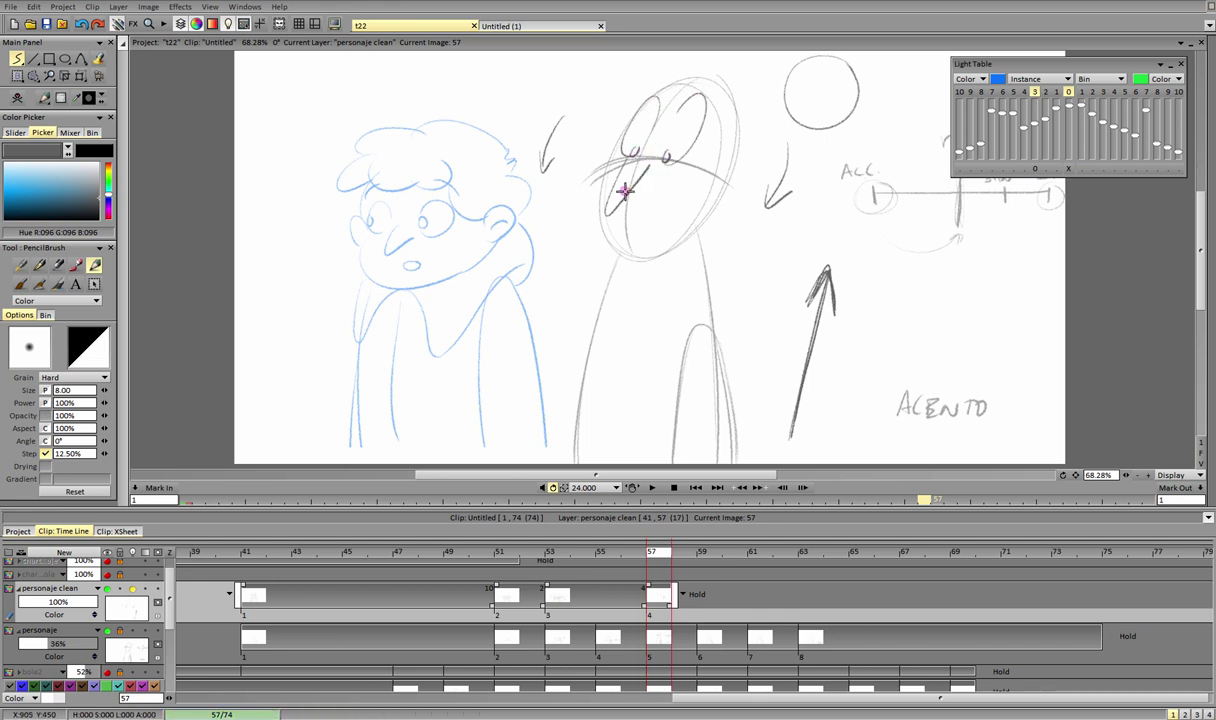
Step: Draw the frame 57 mouth as a wide slanted curve and the stretched jaw along the rough head's lower edge
{"action": "mouse_move", "coordinate": [626, 190]}
{"action": "left_mouse_down"}
{"action": "mouse_move", "coordinate": [706, 176]}
{"action": "mouse_move", "coordinate": [668, 190]}
{"action": "mouse_move", "coordinate": [662, 242]}
{"action": "mouse_move", "coordinate": [700, 200]}
{"action": "left_mouse_up"}
{"action": "key", "text": "ctrl+z"}
{"action": "mouse_move", "coordinate": [613, 221]}
{"action": "left_mouse_down"}
{"action": "mouse_move", "coordinate": [645, 260]}
{"action": "mouse_move", "coordinate": [713, 182]}
{"action": "mouse_move", "coordinate": [617, 231]}
{"action": "left_mouse_up"}
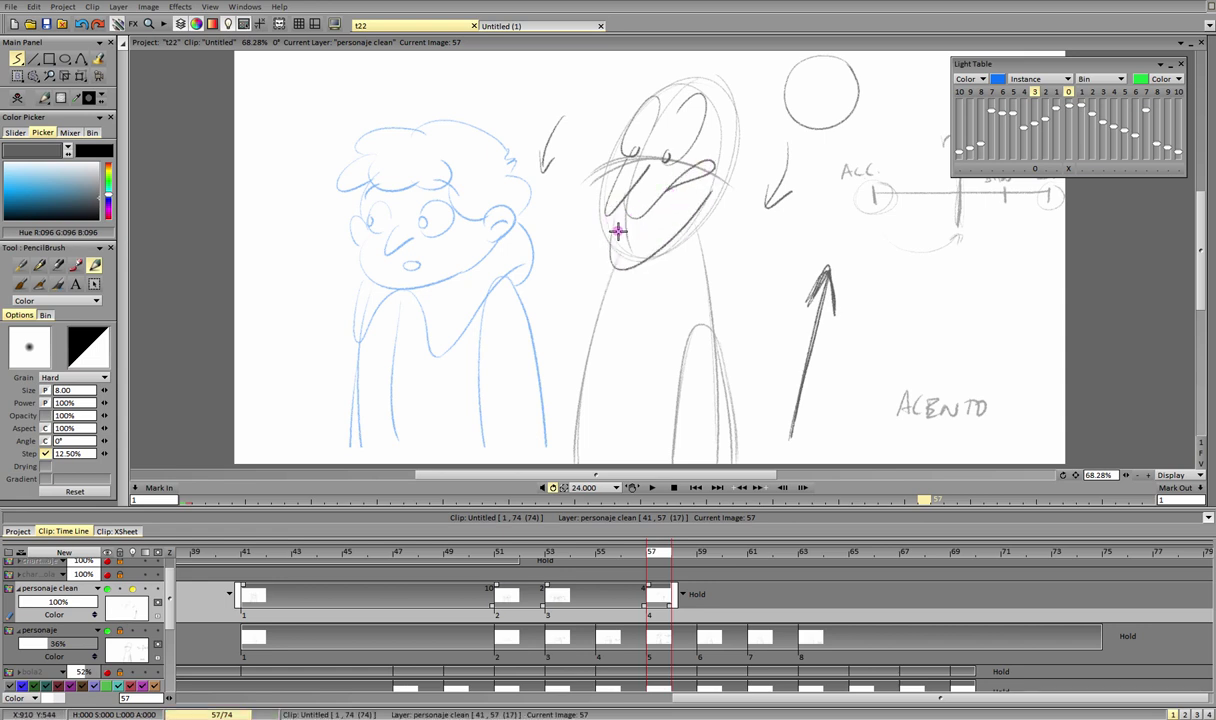
Step: Draw both ears of the frame 57 head and the hair, from the pointed fringe to the top curls and back tufts
{"action": "mouse_move", "coordinate": [614, 155]}
{"action": "left_mouse_down"}
{"action": "mouse_move", "coordinate": [591, 186]}
{"action": "mouse_move", "coordinate": [618, 172]}
{"action": "mouse_move", "coordinate": [606, 163]}
{"action": "mouse_move", "coordinate": [649, 185]}
{"action": "mouse_move", "coordinate": [729, 188]}
{"action": "mouse_move", "coordinate": [713, 181]}
{"action": "mouse_move", "coordinate": [715, 206]}
{"action": "mouse_move", "coordinate": [735, 160]}
{"action": "left_mouse_up"}
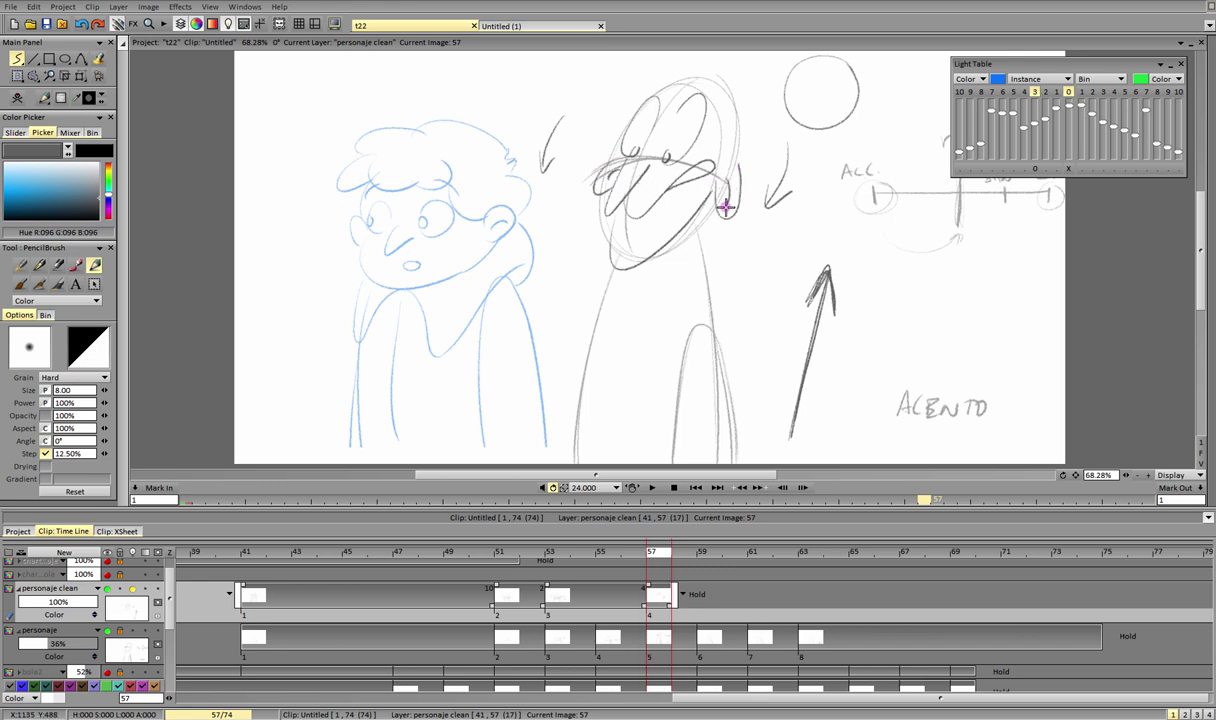
{"action": "left_click_drag", "start_coordinate": [727, 206], "coordinate": [732, 184]}
{"action": "mouse_move", "coordinate": [621, 84]}
{"action": "left_mouse_down"}
{"action": "mouse_move", "coordinate": [665, 81]}
{"action": "mouse_move", "coordinate": [648, 105]}
{"action": "mouse_move", "coordinate": [667, 88]}
{"action": "mouse_move", "coordinate": [679, 109]}
{"action": "mouse_move", "coordinate": [712, 88]}
{"action": "mouse_move", "coordinate": [741, 105]}
{"action": "left_mouse_up"}
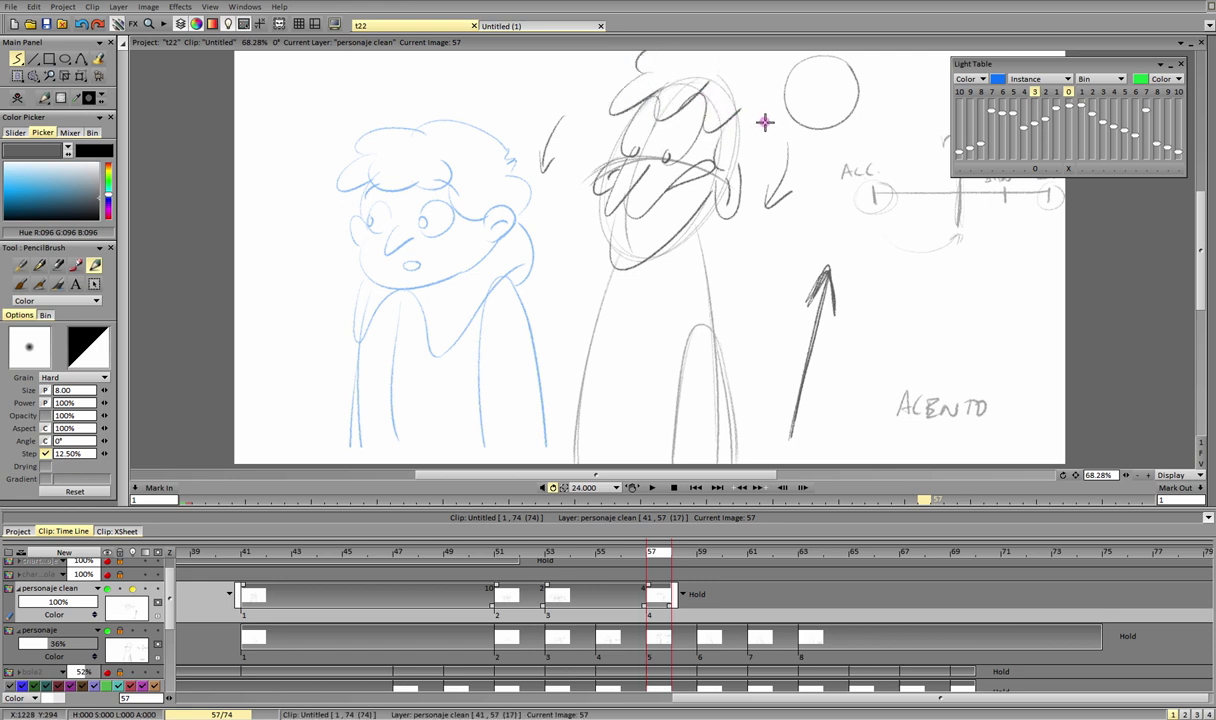
{"action": "mouse_move", "coordinate": [740, 53]}
{"action": "left_mouse_down"}
{"action": "mouse_move", "coordinate": [766, 110]}
{"action": "mouse_move", "coordinate": [730, 190]}
{"action": "left_mouse_up"}
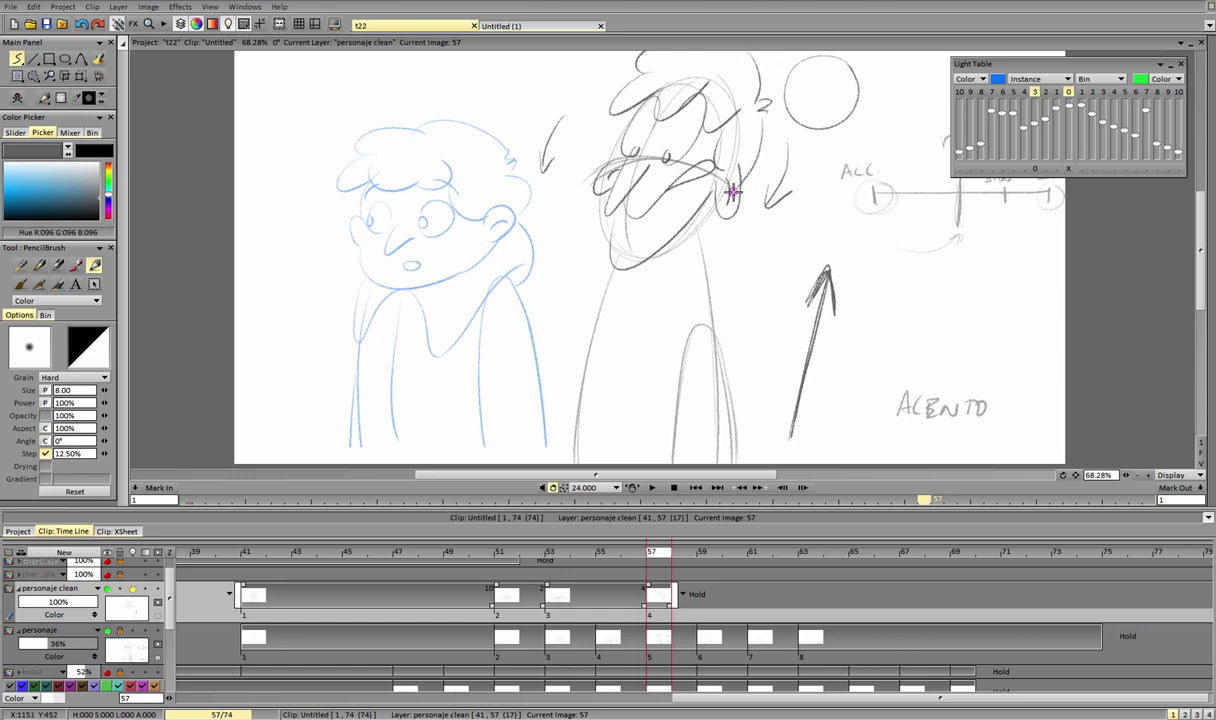
Step: Draw the frame 57 collar hanging in long points below the chin, the body outlines and both arms along the rough
{"action": "mouse_move", "coordinate": [627, 286]}
{"action": "left_mouse_down"}
{"action": "mouse_move", "coordinate": [607, 362]}
{"action": "mouse_move", "coordinate": [708, 227]}
{"action": "left_mouse_up"}
{"action": "mouse_move", "coordinate": [623, 288]}
{"action": "left_mouse_down"}
{"action": "mouse_move", "coordinate": [597, 337]}
{"action": "mouse_move", "coordinate": [620, 276]}
{"action": "mouse_move", "coordinate": [586, 355]}
{"action": "mouse_move", "coordinate": [608, 264]}
{"action": "mouse_move", "coordinate": [581, 353]}
{"action": "mouse_move", "coordinate": [594, 345]}
{"action": "mouse_move", "coordinate": [607, 250]}
{"action": "mouse_move", "coordinate": [566, 430]}
{"action": "left_mouse_up"}
{"action": "key", "text": "ctrl+z"}
{"action": "left_click_drag", "start_coordinate": [581, 362], "coordinate": [567, 470]}
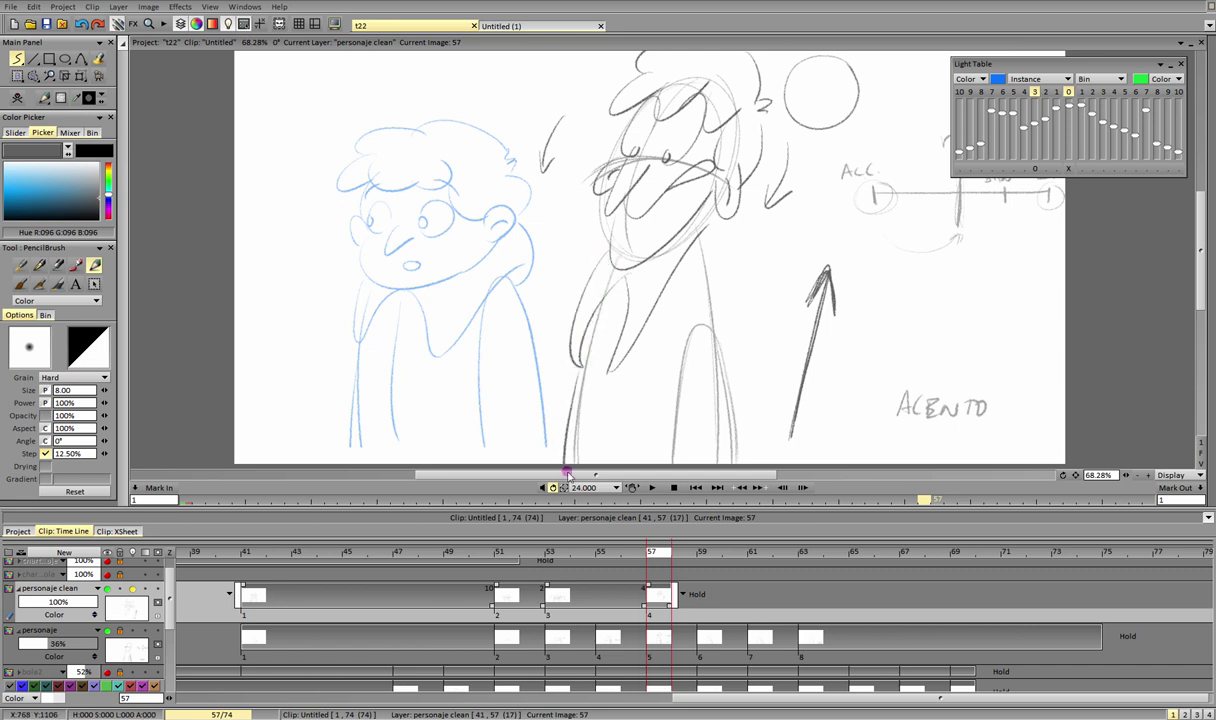
{"action": "key", "text": "ctrl+z"}
{"action": "left_click_drag", "start_coordinate": [580, 375], "coordinate": [569, 466]}
{"action": "left_click_drag", "start_coordinate": [625, 278], "coordinate": [578, 458]}
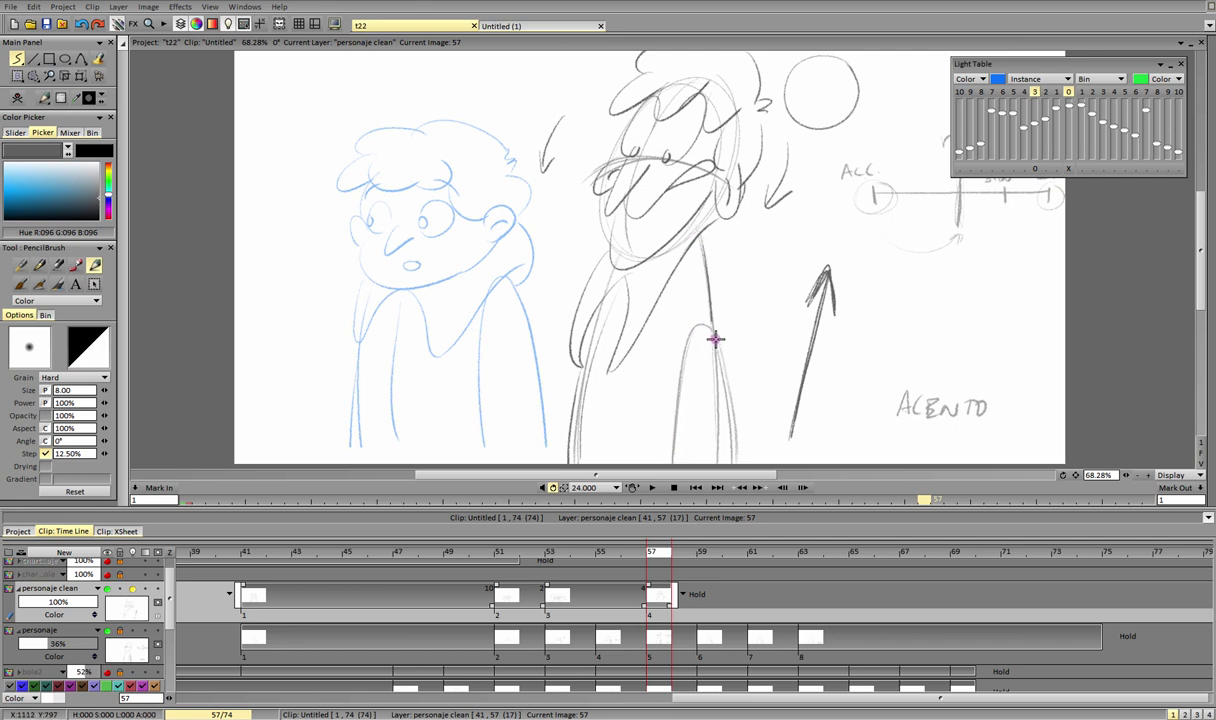
{"action": "left_click_drag", "start_coordinate": [713, 328], "coordinate": [728, 464]}
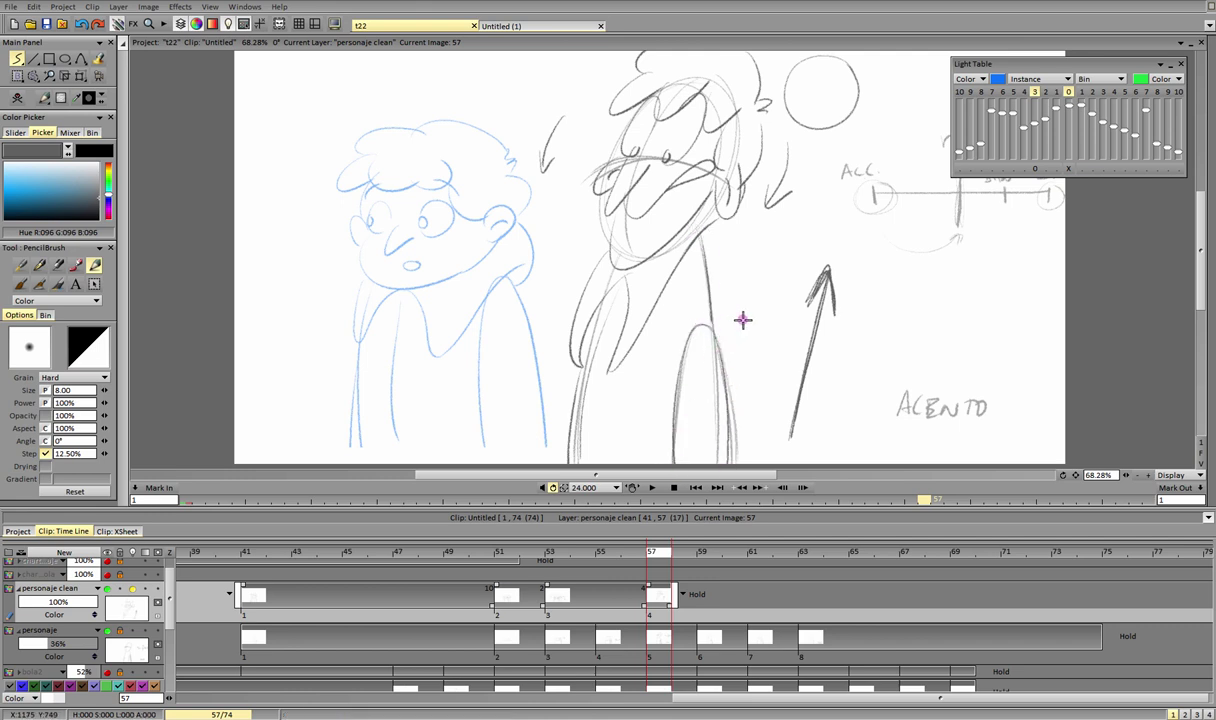
Step: Create a separate drawing on personaje clean at frame 55, clear all its held artwork and return to freehand drawing
{"action": "key", "text": "Left"}
{"action": "key", "text": "Left"}
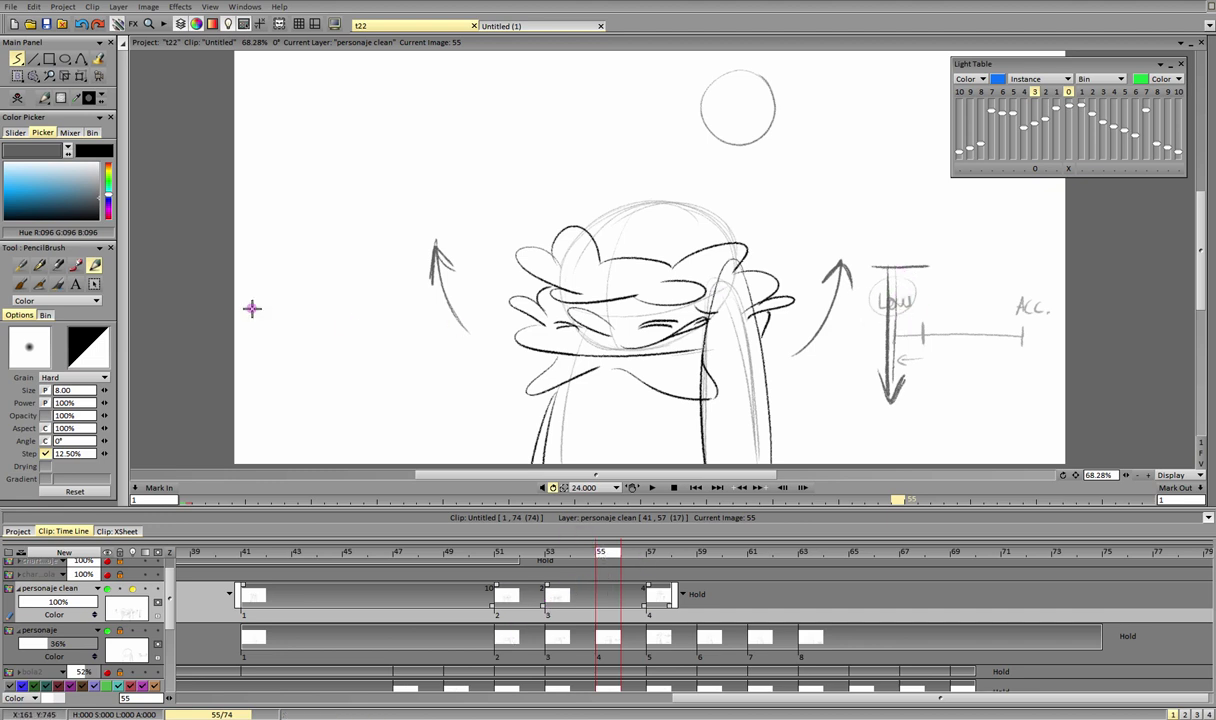
{"action": "left_click", "coordinate": [33, 75]}
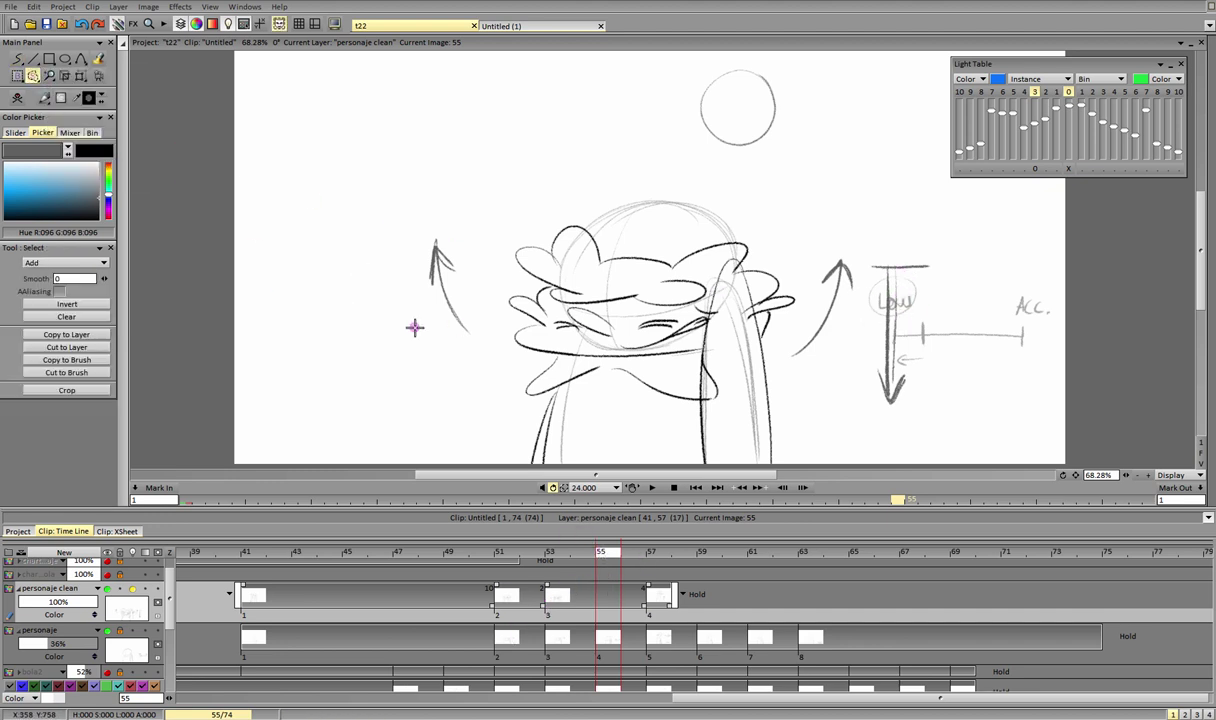
{"action": "mouse_move", "coordinate": [487, 333]}
{"action": "left_mouse_down"}
{"action": "mouse_move", "coordinate": [407, 238]}
{"action": "mouse_move", "coordinate": [404, 262]}
{"action": "left_mouse_up"}
{"action": "mouse_move", "coordinate": [890, 222]}
{"action": "left_mouse_down"}
{"action": "mouse_move", "coordinate": [814, 252]}
{"action": "mouse_move", "coordinate": [836, 434]}
{"action": "mouse_move", "coordinate": [945, 275]}
{"action": "left_mouse_up"}
{"action": "left_click", "coordinate": [17, 98]}
{"action": "key", "text": "ctrl+d"}
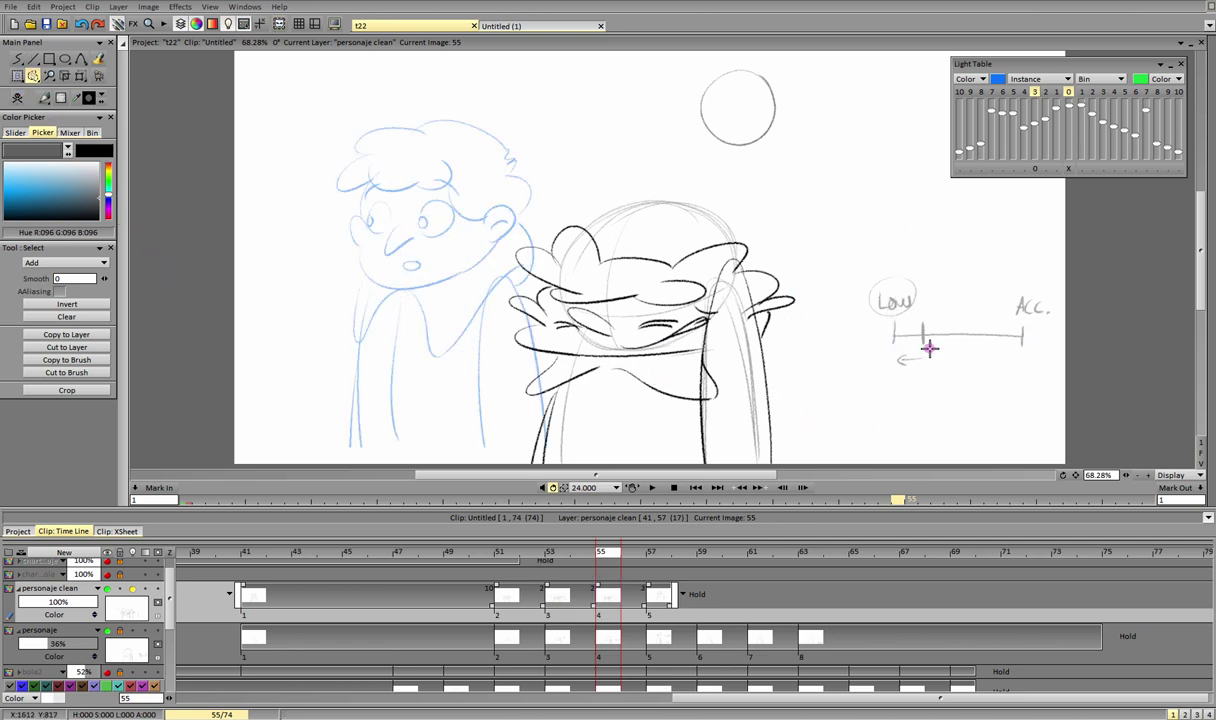
{"action": "key", "text": "d"}
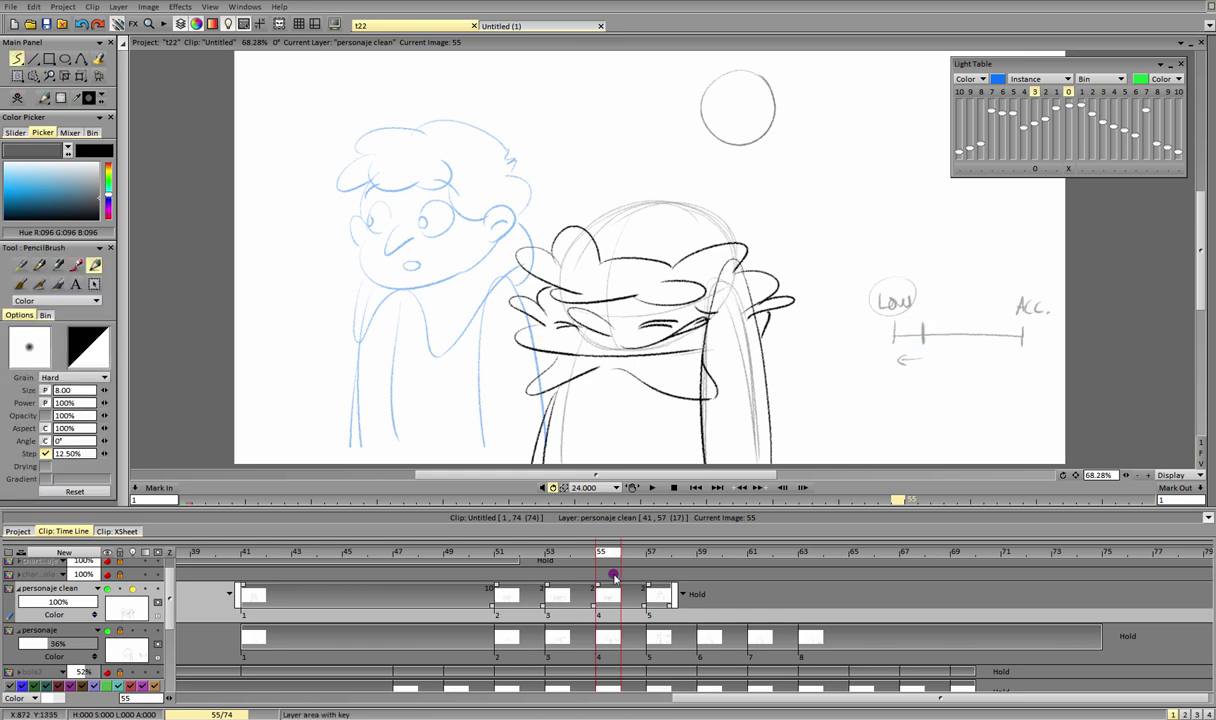
{"action": "left_click", "coordinate": [17, 98]}
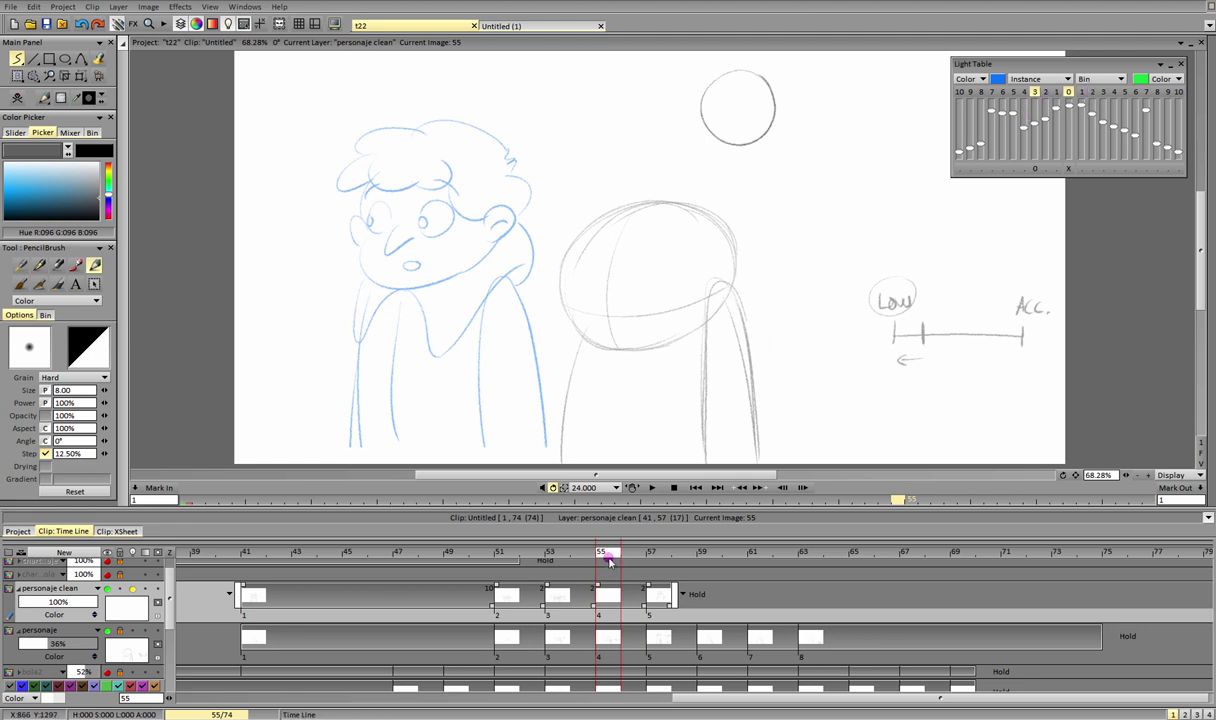
Step: Show the previous and next drawings on the light table at frame 55 and hide the third previous one
{"action": "left_click", "coordinate": [1057, 92]}
{"action": "left_click", "coordinate": [1081, 92]}
{"action": "left_click", "coordinate": [1035, 92]}
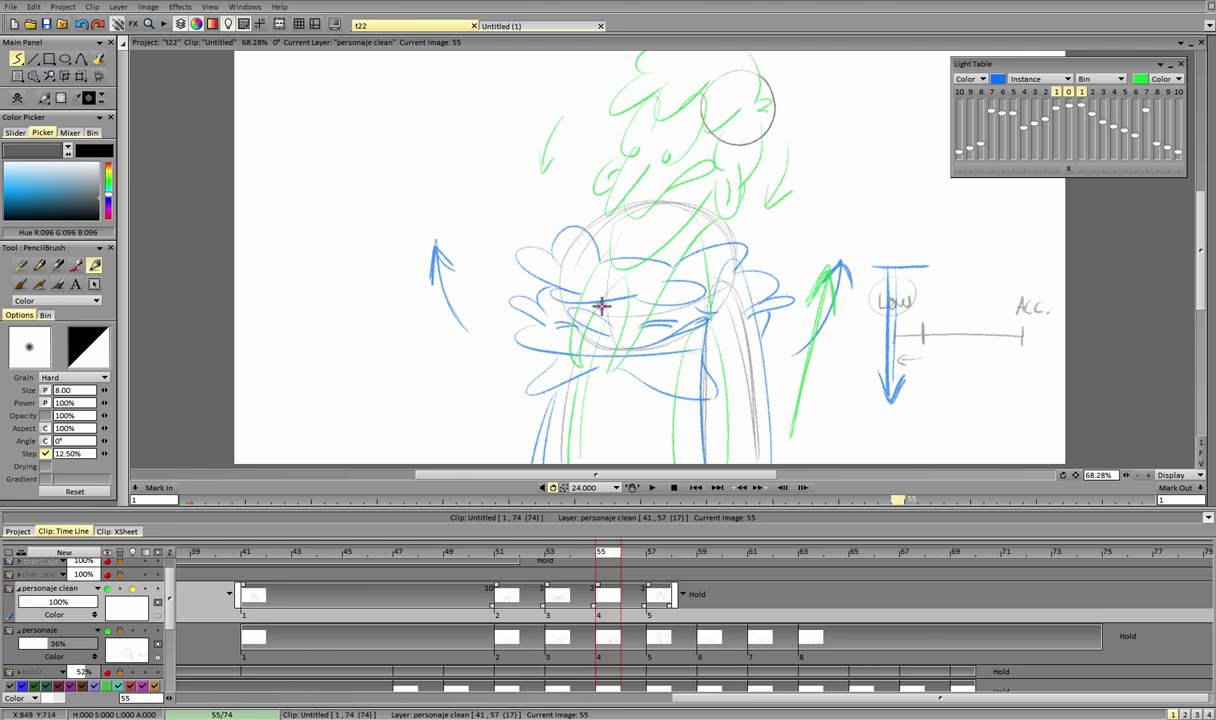
Step: Draw the frame 55 face between the neighbouring poses, with the nose, eyes, mouth and wide flattened jaw
{"action": "mouse_move", "coordinate": [554, 307]}
{"action": "left_mouse_down"}
{"action": "mouse_move", "coordinate": [603, 306]}
{"action": "mouse_move", "coordinate": [623, 320]}
{"action": "left_mouse_up"}
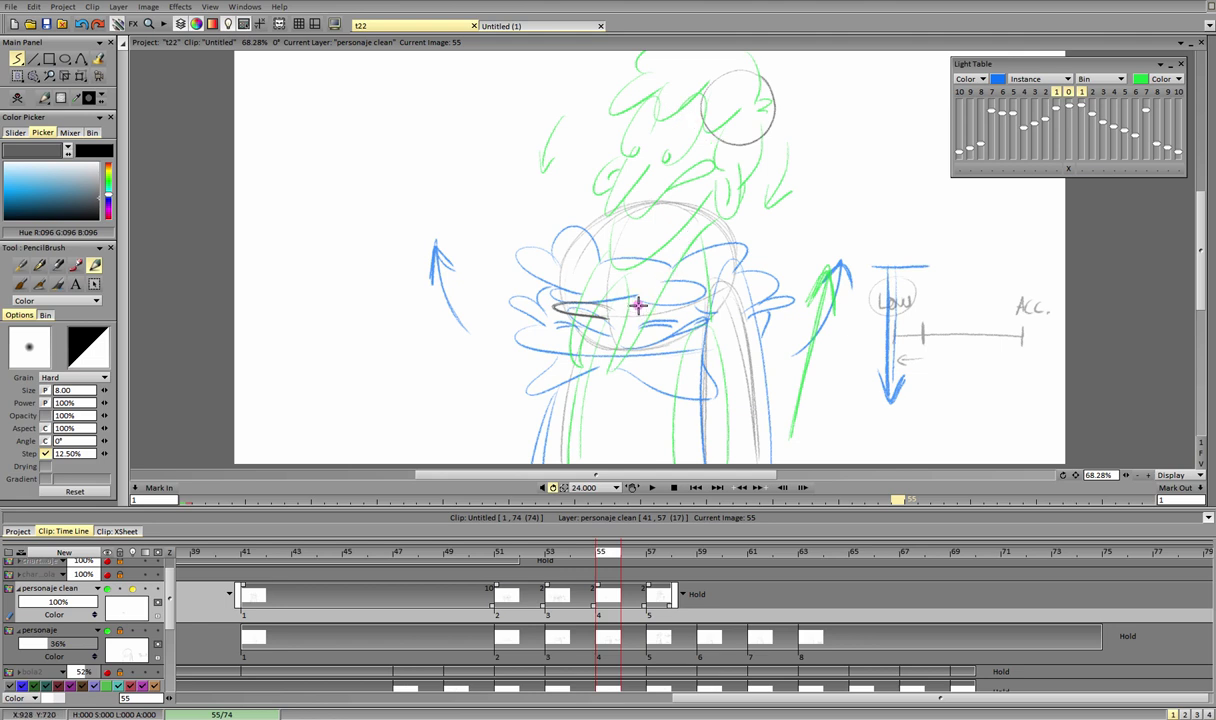
{"action": "mouse_move", "coordinate": [638, 306]}
{"action": "left_mouse_down"}
{"action": "mouse_move", "coordinate": [673, 304]}
{"action": "mouse_move", "coordinate": [637, 306]}
{"action": "mouse_move", "coordinate": [649, 288]}
{"action": "mouse_move", "coordinate": [641, 316]}
{"action": "left_mouse_up"}
{"action": "key", "text": "ctrl+z"}
{"action": "key", "text": "ctrl+z"}
{"action": "key", "text": "ctrl+z"}
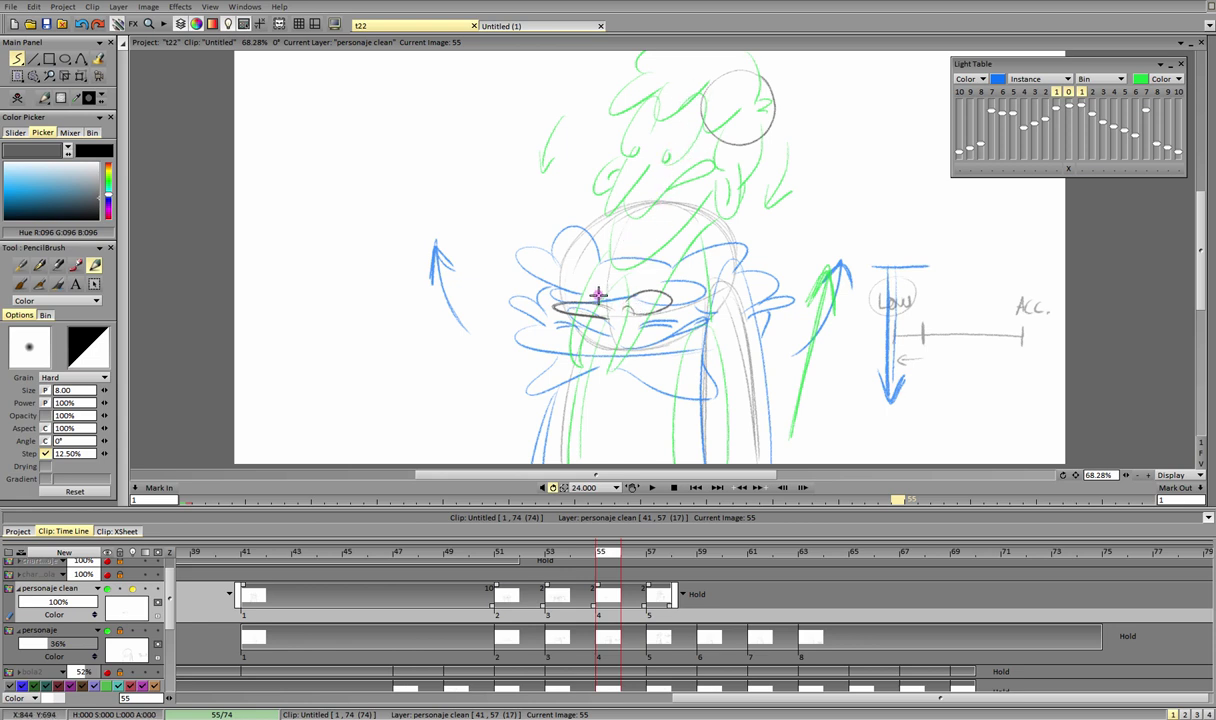
{"action": "mouse_move", "coordinate": [598, 295]}
{"action": "left_mouse_down"}
{"action": "mouse_move", "coordinate": [584, 301]}
{"action": "mouse_move", "coordinate": [673, 320]}
{"action": "mouse_move", "coordinate": [606, 339]}
{"action": "mouse_move", "coordinate": [651, 346]}
{"action": "mouse_move", "coordinate": [701, 319]}
{"action": "left_mouse_up"}
{"action": "key", "text": "ctrl+z"}
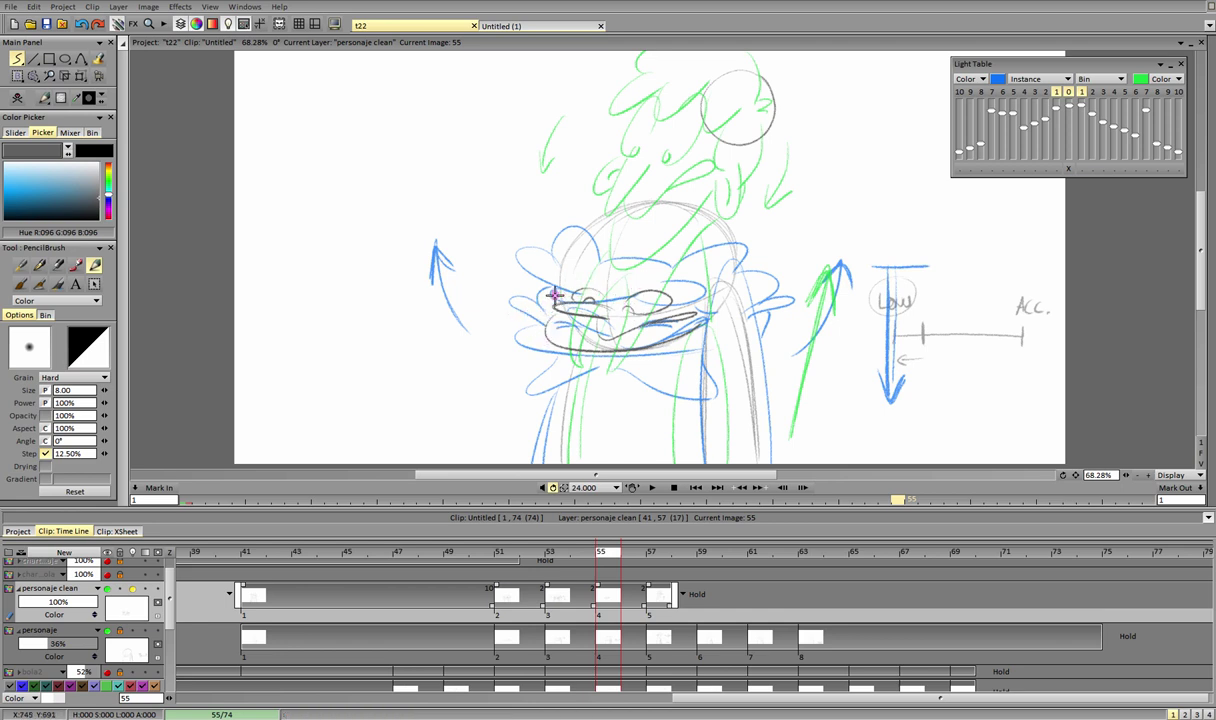
Step: Draw both ears of the frame 55 head and its hair, from the fringe to the top and side curls
{"action": "left_click_drag", "start_coordinate": [512, 299], "coordinate": [556, 294]}
{"action": "mouse_move", "coordinate": [741, 309]}
{"action": "left_mouse_down"}
{"action": "mouse_move", "coordinate": [752, 323]}
{"action": "mouse_move", "coordinate": [787, 304]}
{"action": "mouse_move", "coordinate": [765, 320]}
{"action": "mouse_move", "coordinate": [765, 301]}
{"action": "mouse_move", "coordinate": [737, 311]}
{"action": "left_mouse_up"}
{"action": "key", "text": "ctrl+z"}
{"action": "key", "text": "ctrl+z"}
{"action": "key", "text": "ctrl+z"}
{"action": "key", "text": "ctrl+z"}
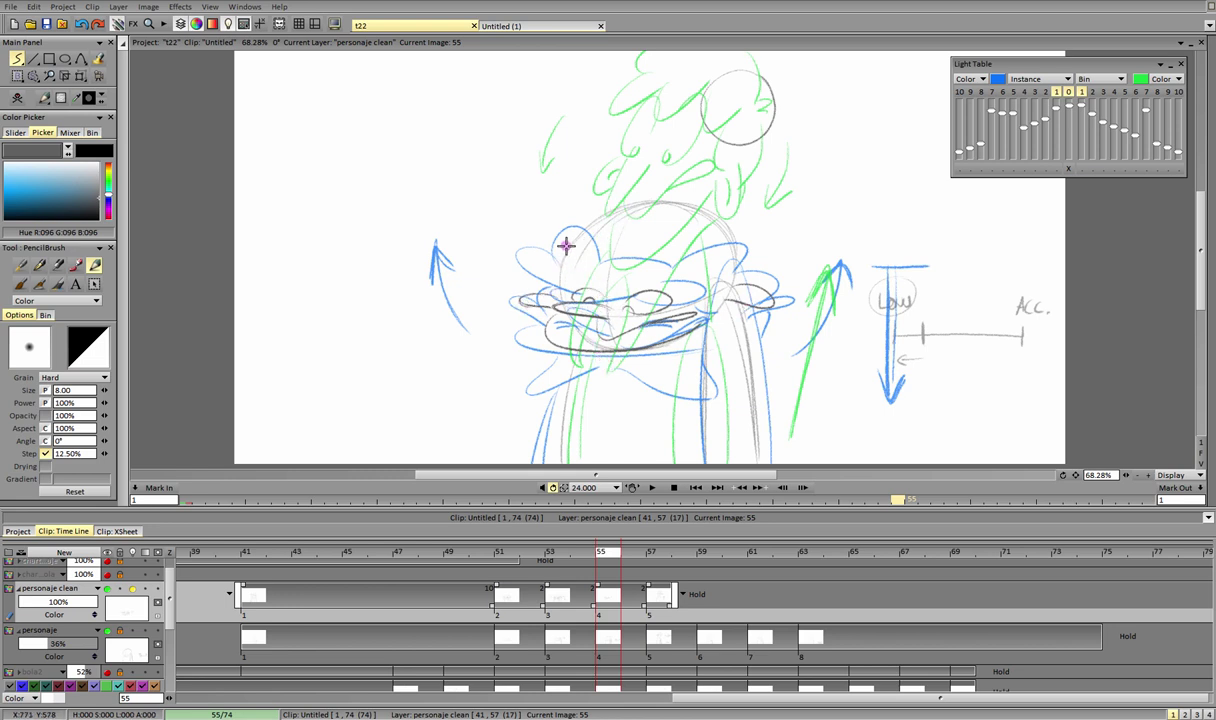
{"action": "mouse_move", "coordinate": [565, 245]}
{"action": "left_mouse_down"}
{"action": "mouse_move", "coordinate": [585, 270]}
{"action": "mouse_move", "coordinate": [573, 266]}
{"action": "mouse_move", "coordinate": [597, 275]}
{"action": "mouse_move", "coordinate": [590, 288]}
{"action": "mouse_move", "coordinate": [581, 270]}
{"action": "mouse_move", "coordinate": [623, 277]}
{"action": "mouse_move", "coordinate": [619, 292]}
{"action": "mouse_move", "coordinate": [628, 280]}
{"action": "mouse_move", "coordinate": [632, 296]}
{"action": "mouse_move", "coordinate": [655, 279]}
{"action": "mouse_move", "coordinate": [710, 285]}
{"action": "mouse_move", "coordinate": [684, 270]}
{"action": "left_mouse_up"}
{"action": "mouse_move", "coordinate": [578, 240]}
{"action": "left_mouse_down"}
{"action": "mouse_move", "coordinate": [600, 210]}
{"action": "mouse_move", "coordinate": [637, 246]}
{"action": "mouse_move", "coordinate": [634, 226]}
{"action": "mouse_move", "coordinate": [715, 245]}
{"action": "mouse_move", "coordinate": [717, 231]}
{"action": "mouse_move", "coordinate": [696, 241]}
{"action": "mouse_move", "coordinate": [735, 268]}
{"action": "left_mouse_up"}
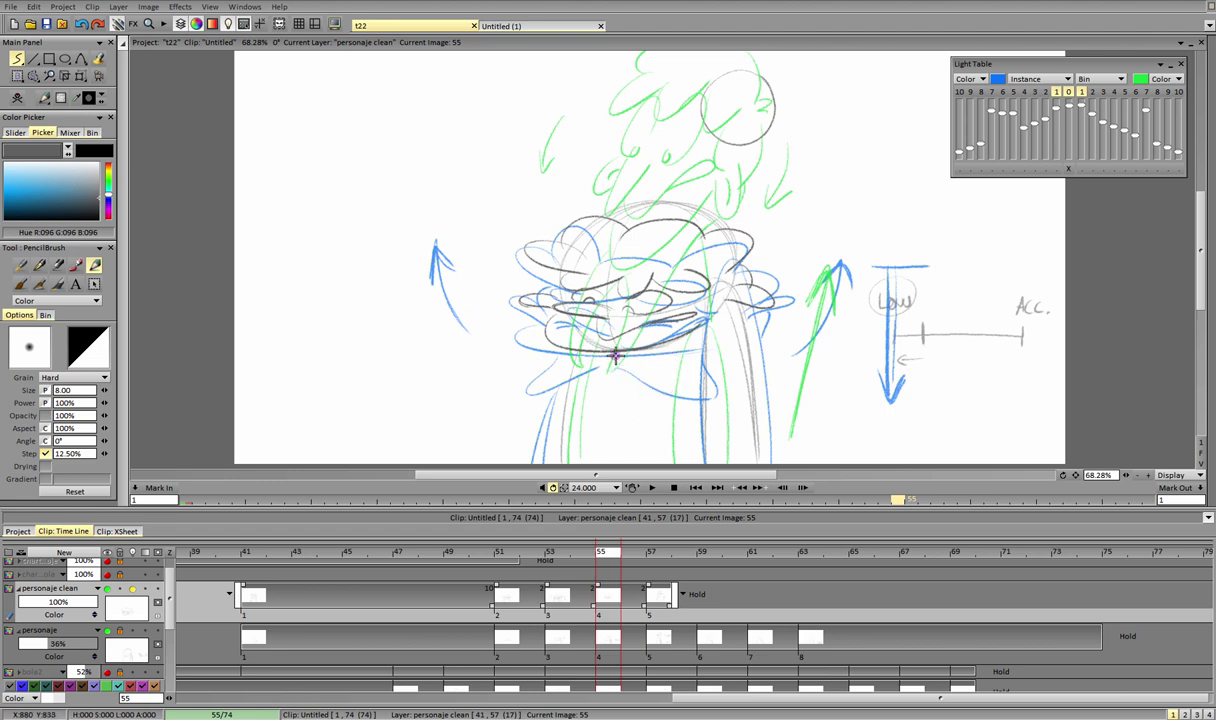
Step: Draw the front of the frame 55 collar as a long rounded point hanging below the chin
{"action": "left_click_drag", "start_coordinate": [615, 355], "coordinate": [648, 407]}
{"action": "key", "text": "ctrl+z"}
{"action": "mouse_move", "coordinate": [629, 372]}
{"action": "left_mouse_down"}
{"action": "mouse_move", "coordinate": [668, 430]}
{"action": "mouse_move", "coordinate": [696, 335]}
{"action": "left_mouse_up"}
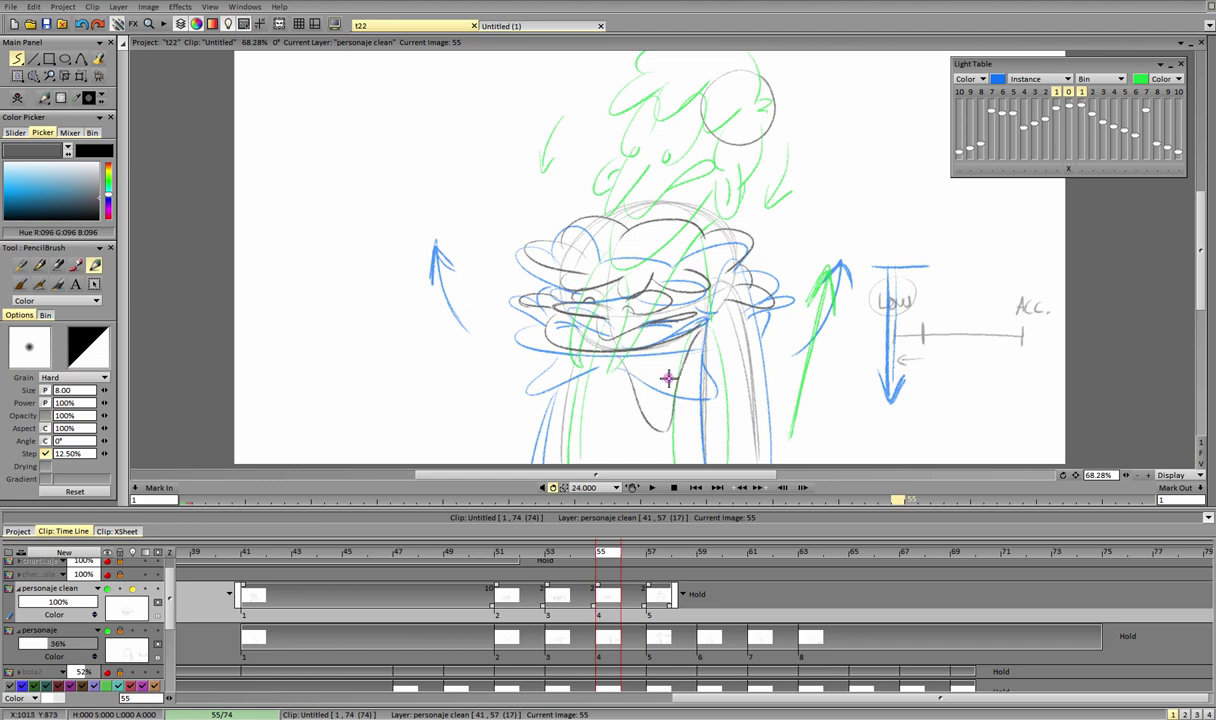
{"action": "key", "text": "ctrl+z"}
{"action": "left_click_drag", "start_coordinate": [662, 430], "coordinate": [732, 326]}
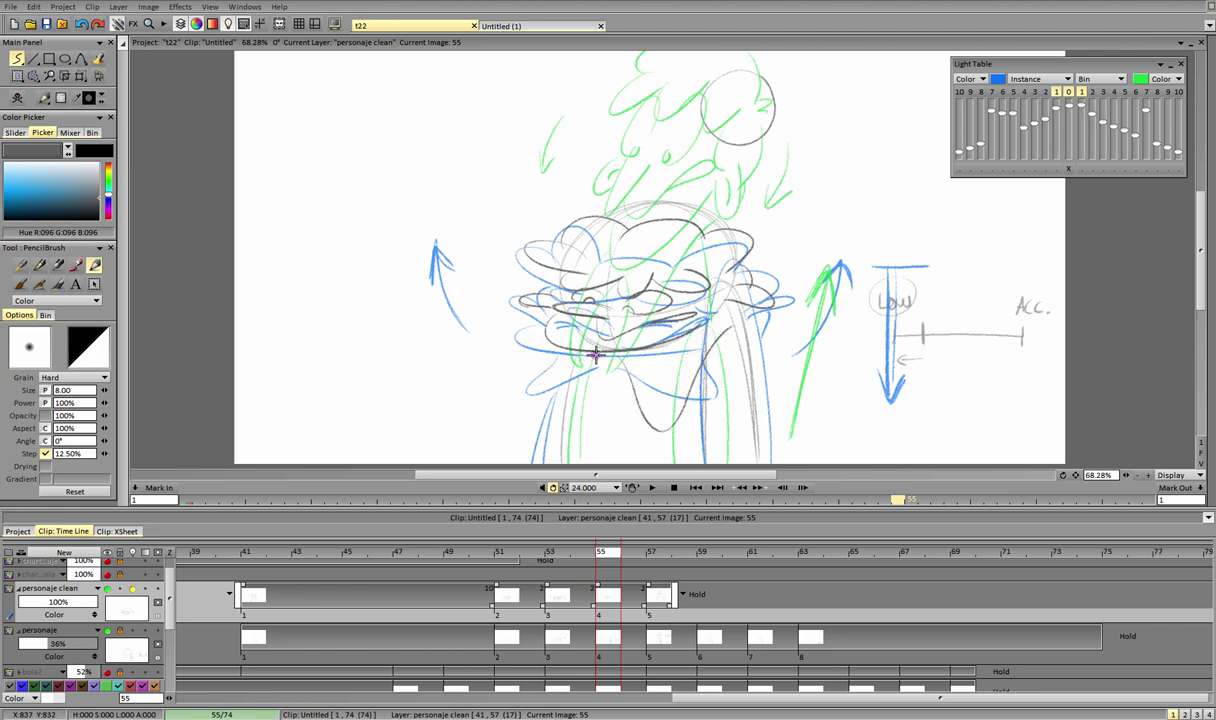
Step: Draw the side of the frame 55 collar, the body outlines and the arms along the rough
{"action": "mouse_move", "coordinate": [571, 352]}
{"action": "left_mouse_down"}
{"action": "mouse_move", "coordinate": [548, 419]}
{"action": "mouse_move", "coordinate": [565, 354]}
{"action": "left_mouse_up"}
{"action": "left_click_drag", "start_coordinate": [560, 412], "coordinate": [556, 466]}
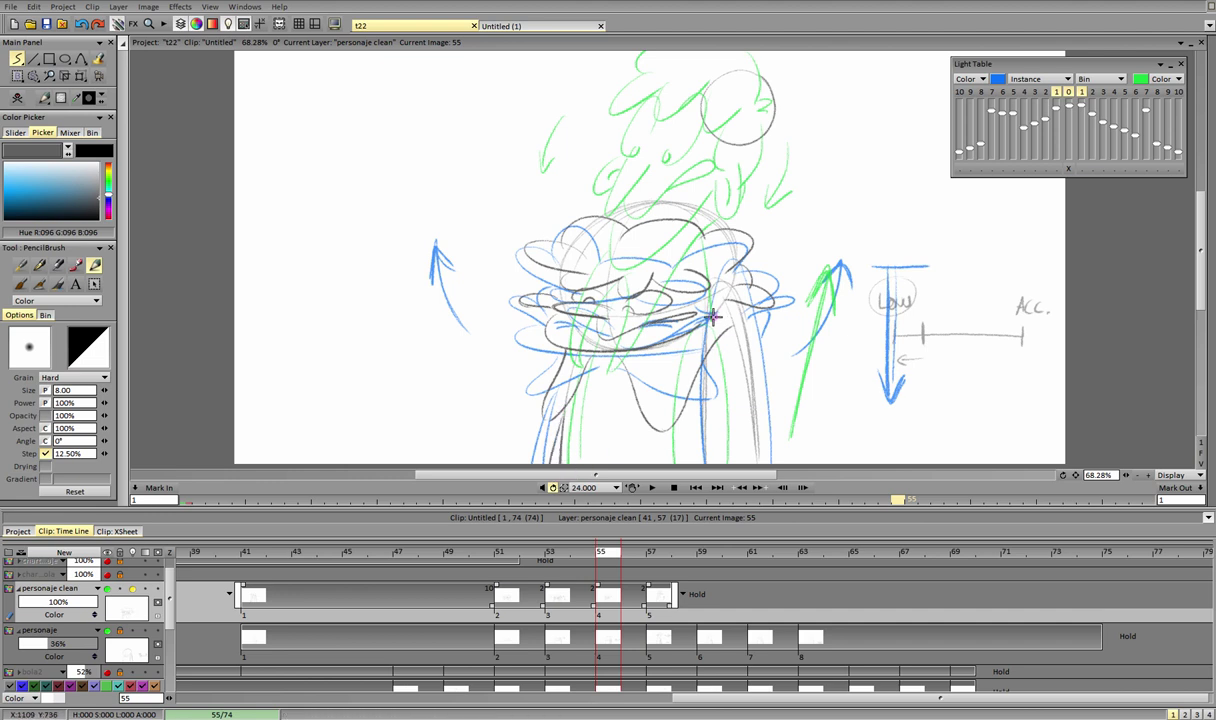
{"action": "left_click_drag", "start_coordinate": [713, 317], "coordinate": [706, 436]}
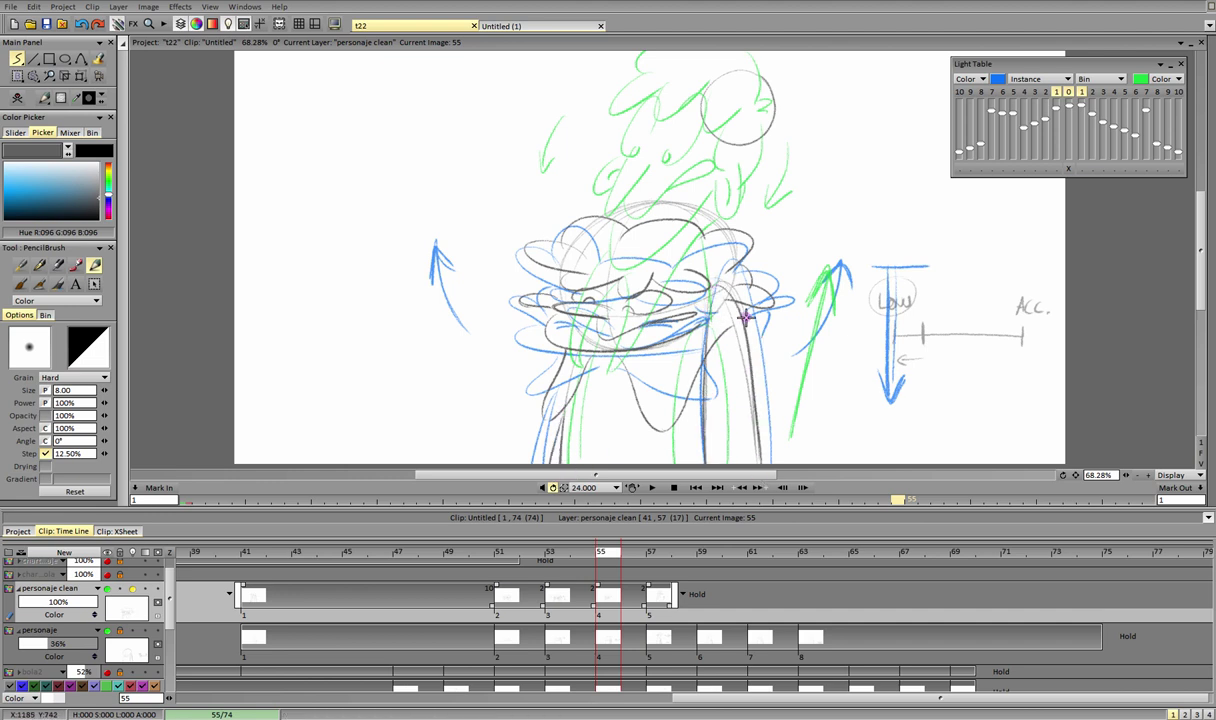
Step: Turn off the light table and create a separate blank drawing on personaje clean at frame 63
{"action": "left_click", "coordinate": [1068, 91]}
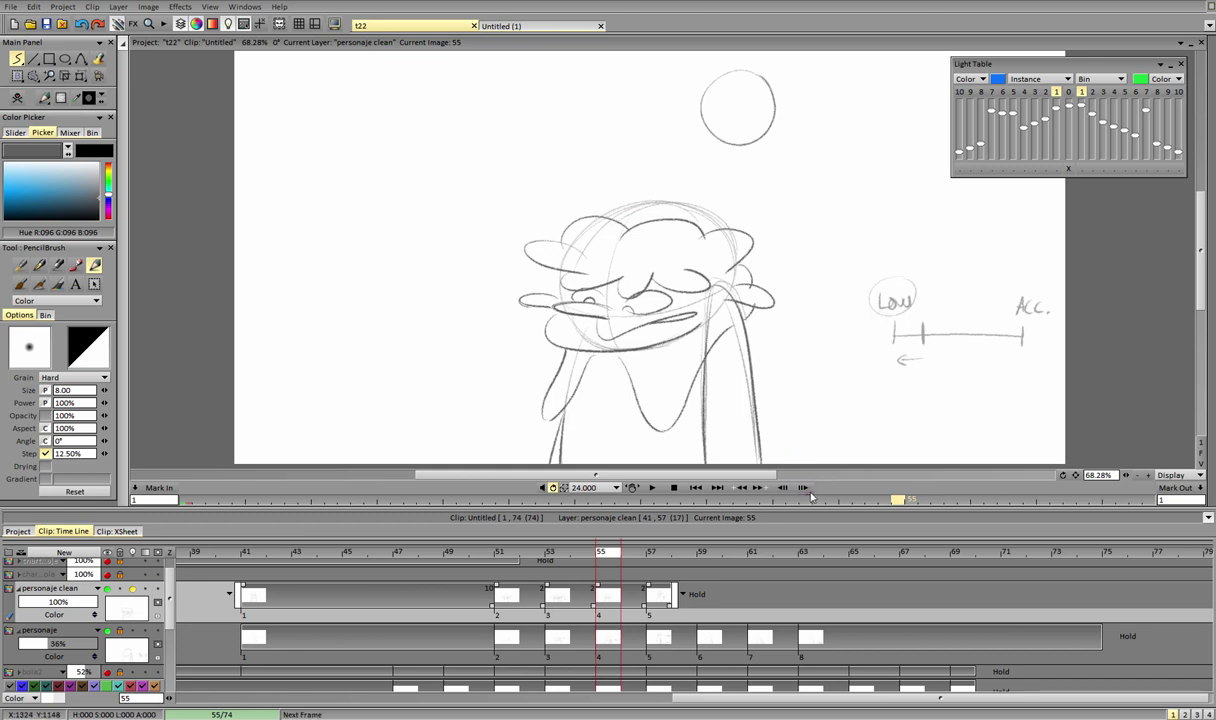
{"action": "left_click_drag", "start_coordinate": [450, 553], "coordinate": [811, 565]}
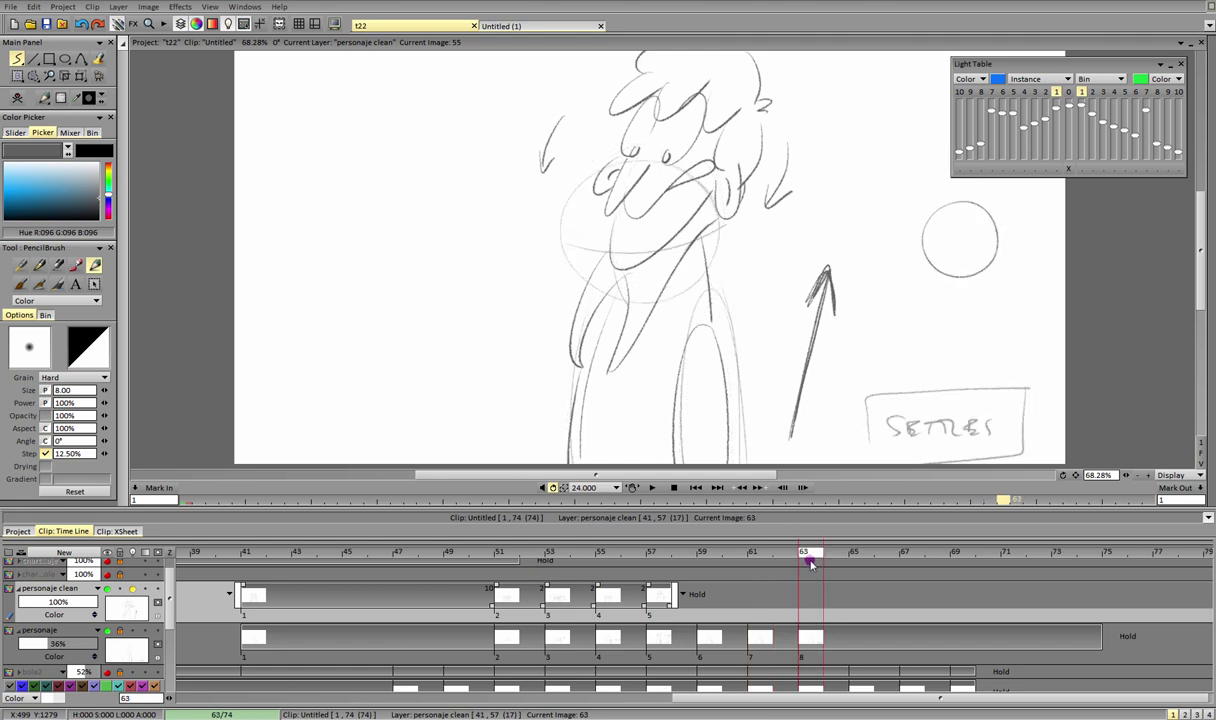
{"action": "left_click", "coordinate": [17, 98]}
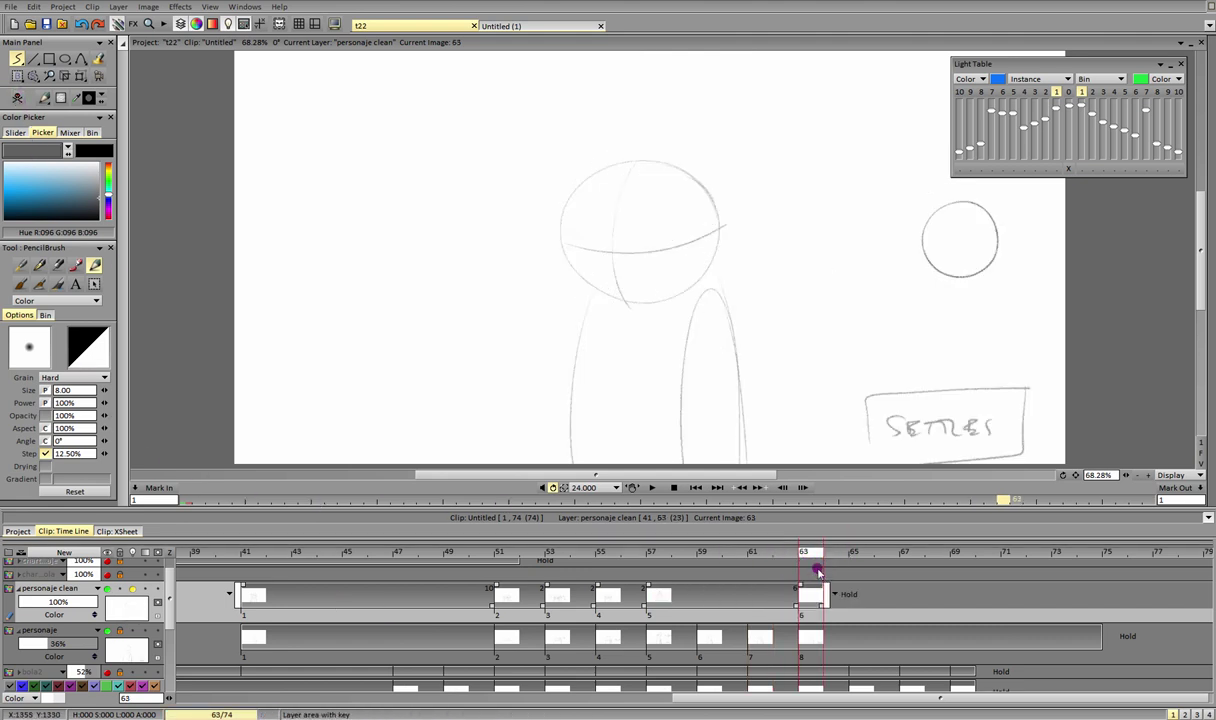
Step: Check the clean poses at frames 51 and 41, and show only the fifth previous drawing on the light table at frame 63
{"action": "left_click", "coordinate": [509, 556]}
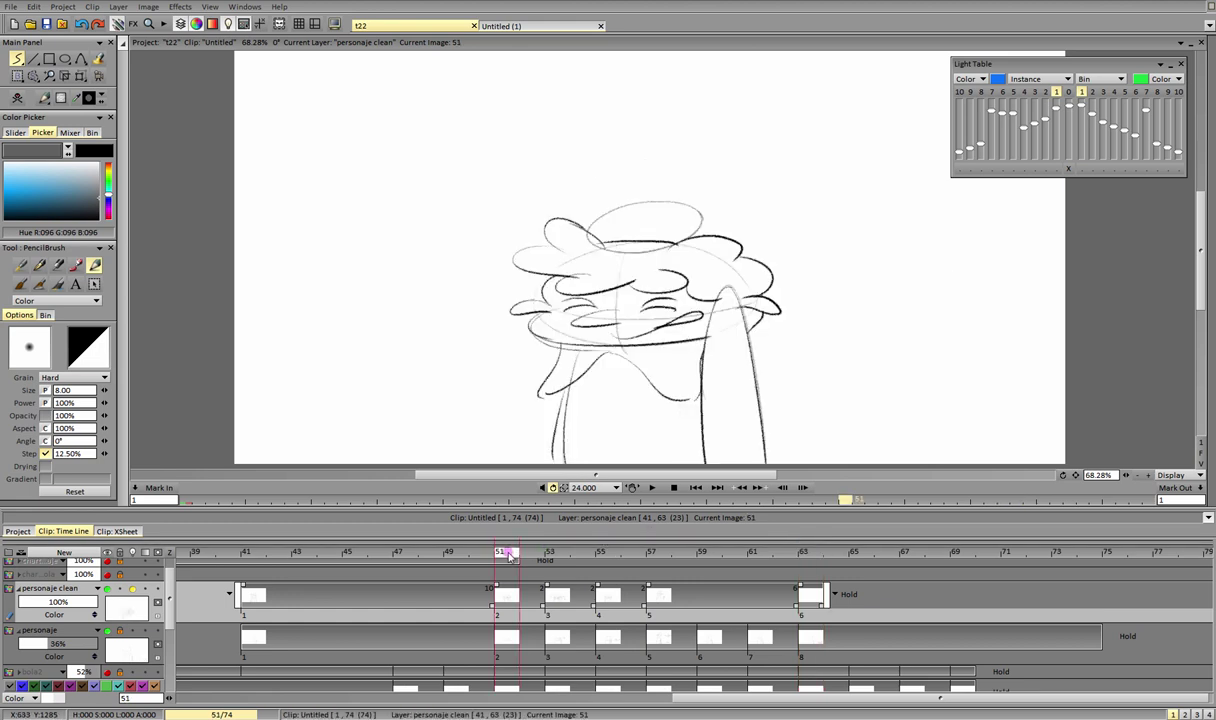
{"action": "left_click", "coordinate": [259, 558]}
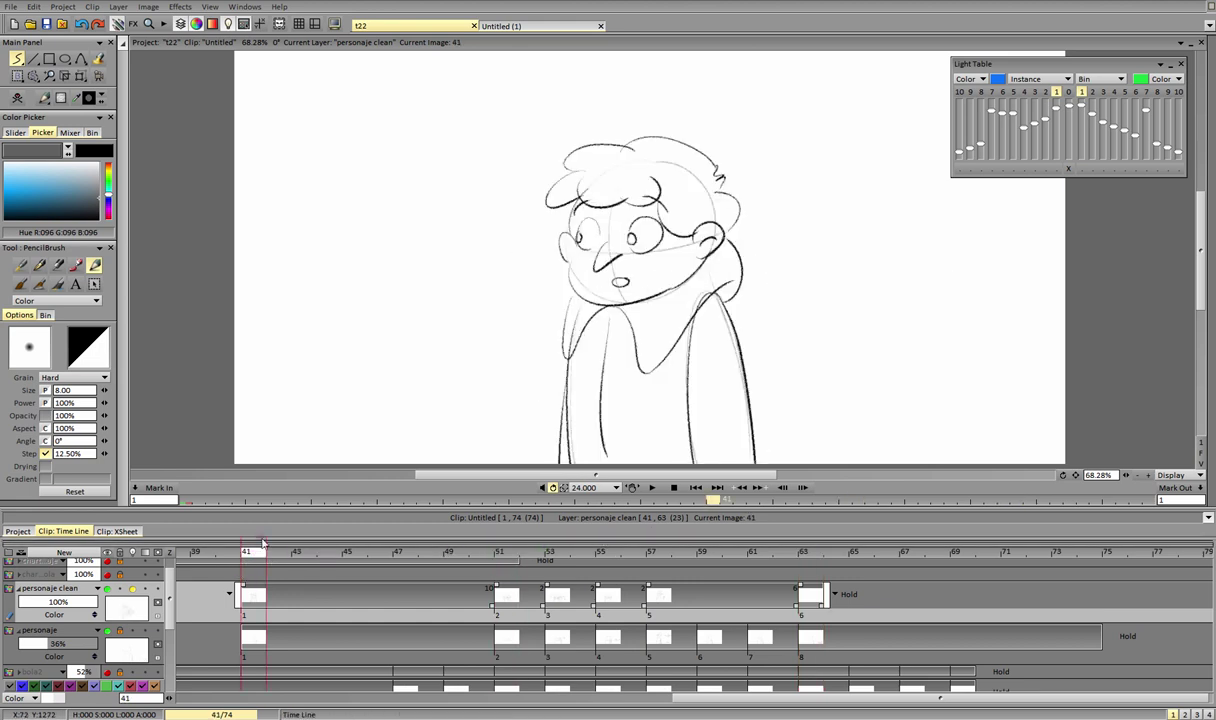
{"action": "left_click", "coordinate": [818, 557]}
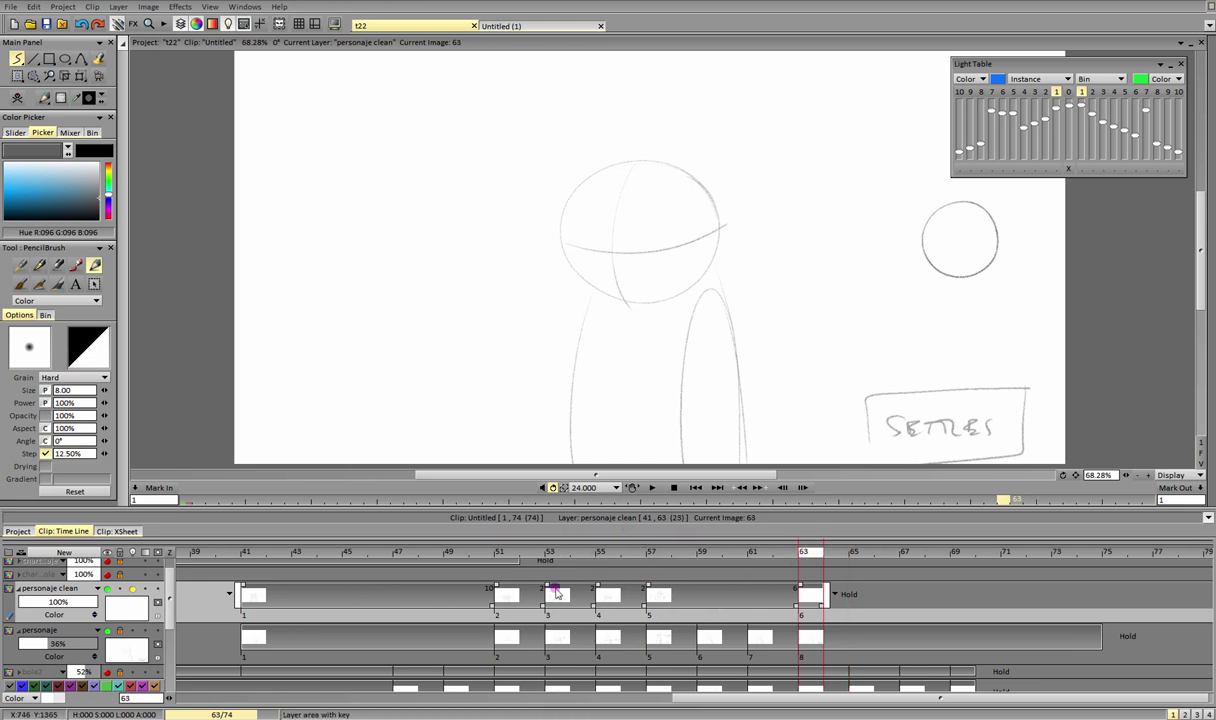
{"action": "left_click", "coordinate": [1070, 93]}
{"action": "left_click", "coordinate": [1058, 93]}
{"action": "left_click", "coordinate": [1058, 93]}
{"action": "left_click", "coordinate": [1046, 93]}
{"action": "left_click", "coordinate": [1013, 93]}
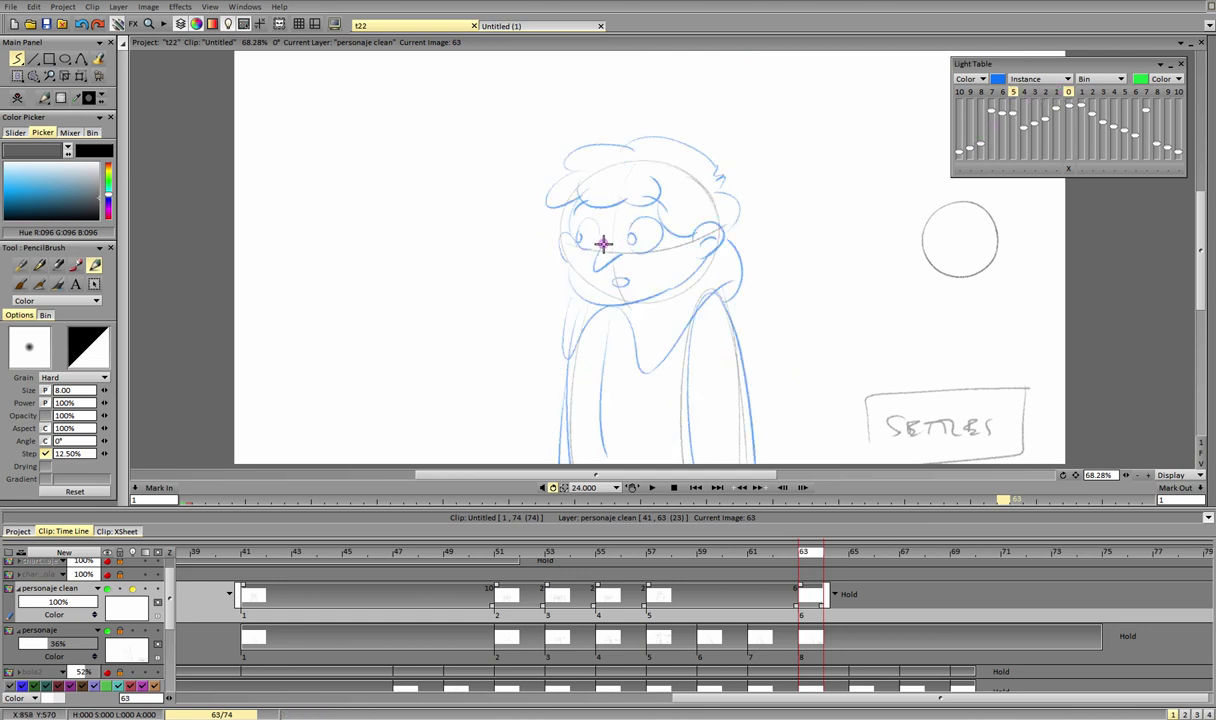
Step: Draw the frame 63 head over the light-table pose, with the nose, mouth, eyes, jaw, ears and curly hair
{"action": "left_click_drag", "start_coordinate": [604, 244], "coordinate": [634, 287]}
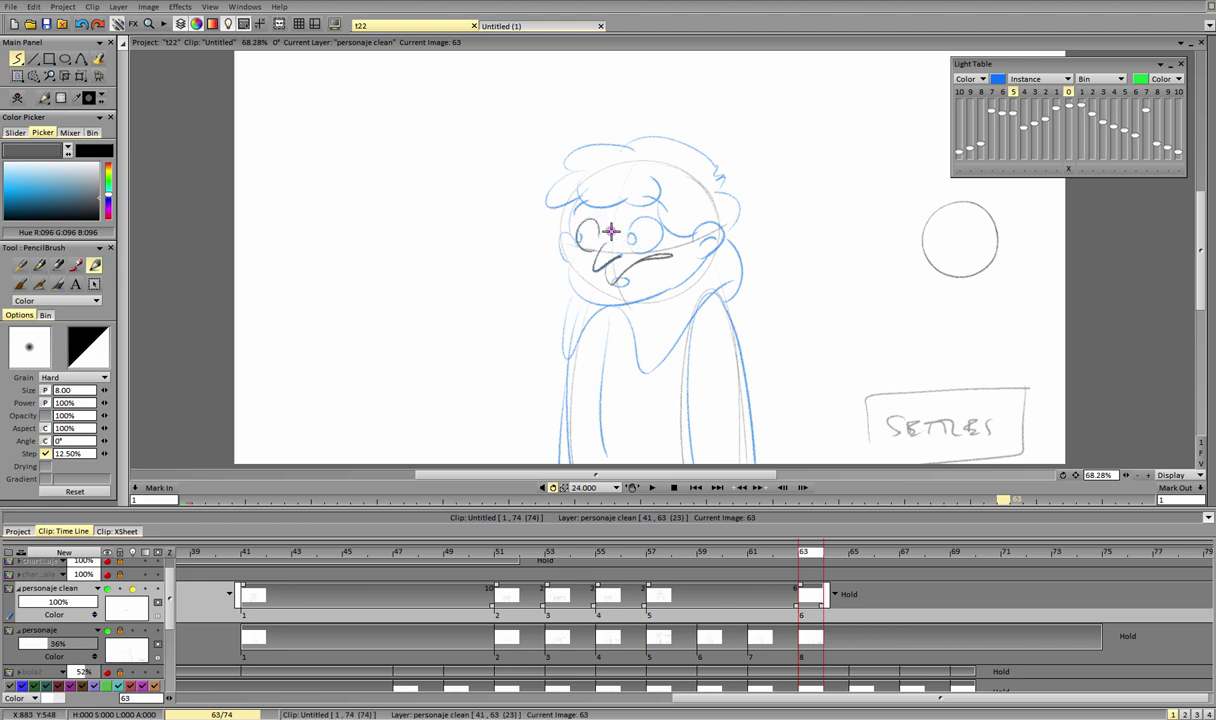
{"action": "mouse_move", "coordinate": [629, 230]}
{"action": "left_mouse_down"}
{"action": "mouse_move", "coordinate": [660, 233]}
{"action": "mouse_move", "coordinate": [638, 247]}
{"action": "left_mouse_up"}
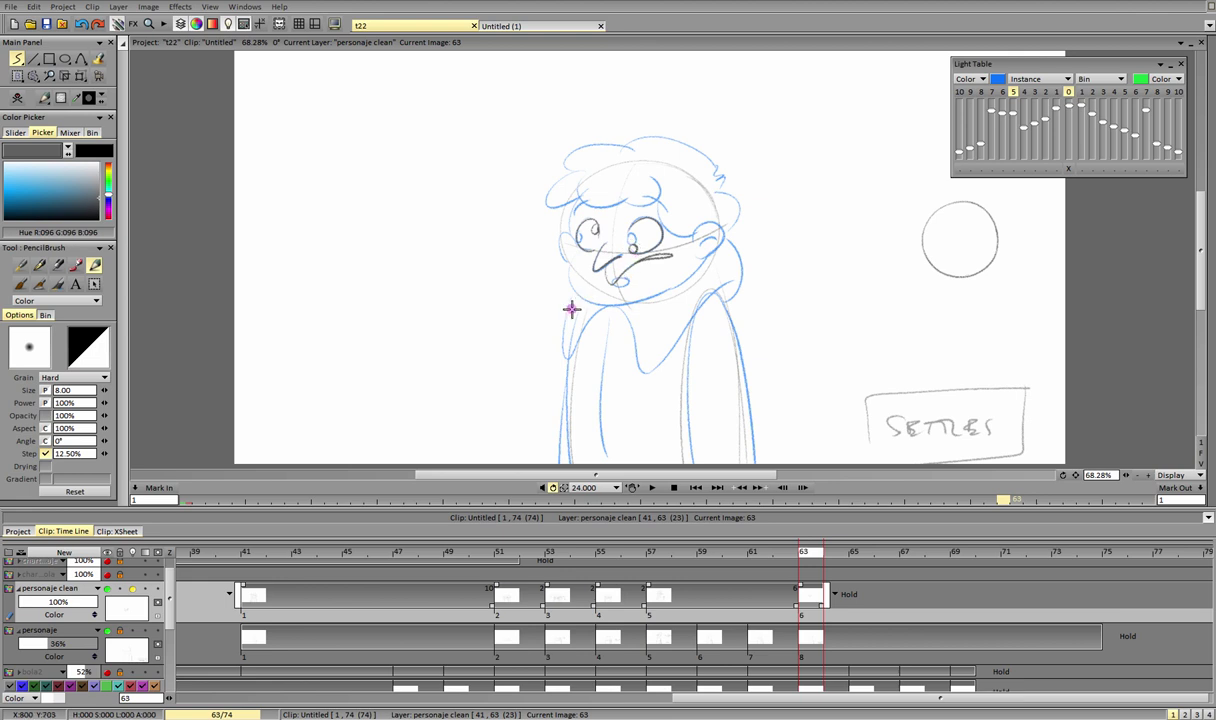
{"action": "mouse_move", "coordinate": [580, 258]}
{"action": "left_mouse_down"}
{"action": "mouse_move", "coordinate": [685, 276]}
{"action": "mouse_move", "coordinate": [700, 245]}
{"action": "left_mouse_up"}
{"action": "mouse_move", "coordinate": [567, 231]}
{"action": "left_mouse_down"}
{"action": "mouse_move", "coordinate": [574, 202]}
{"action": "mouse_move", "coordinate": [576, 256]}
{"action": "left_mouse_up"}
{"action": "mouse_move", "coordinate": [548, 182]}
{"action": "left_mouse_down"}
{"action": "mouse_move", "coordinate": [588, 205]}
{"action": "mouse_move", "coordinate": [631, 206]}
{"action": "mouse_move", "coordinate": [654, 188]}
{"action": "mouse_move", "coordinate": [664, 226]}
{"action": "mouse_move", "coordinate": [729, 224]}
{"action": "mouse_move", "coordinate": [722, 170]}
{"action": "mouse_move", "coordinate": [703, 153]}
{"action": "mouse_move", "coordinate": [568, 168]}
{"action": "left_mouse_up"}
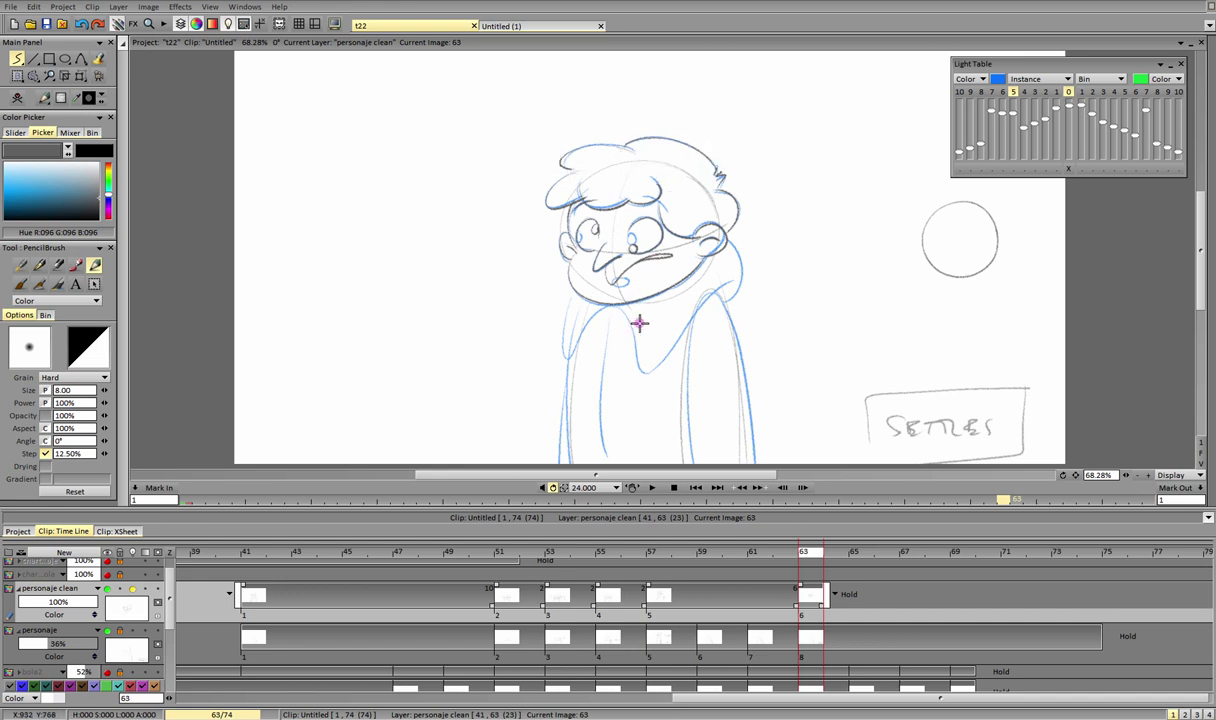
Step: Trace the frame 63 collar, body outlines and both arms from the pose on the light table
{"action": "mouse_move", "coordinate": [561, 319]}
{"action": "left_mouse_down"}
{"action": "mouse_move", "coordinate": [578, 328]}
{"action": "mouse_move", "coordinate": [565, 345]}
{"action": "mouse_move", "coordinate": [612, 307]}
{"action": "mouse_move", "coordinate": [646, 375]}
{"action": "mouse_move", "coordinate": [627, 326]}
{"action": "mouse_move", "coordinate": [643, 364]}
{"action": "mouse_move", "coordinate": [734, 280]}
{"action": "mouse_move", "coordinate": [725, 238]}
{"action": "left_mouse_up"}
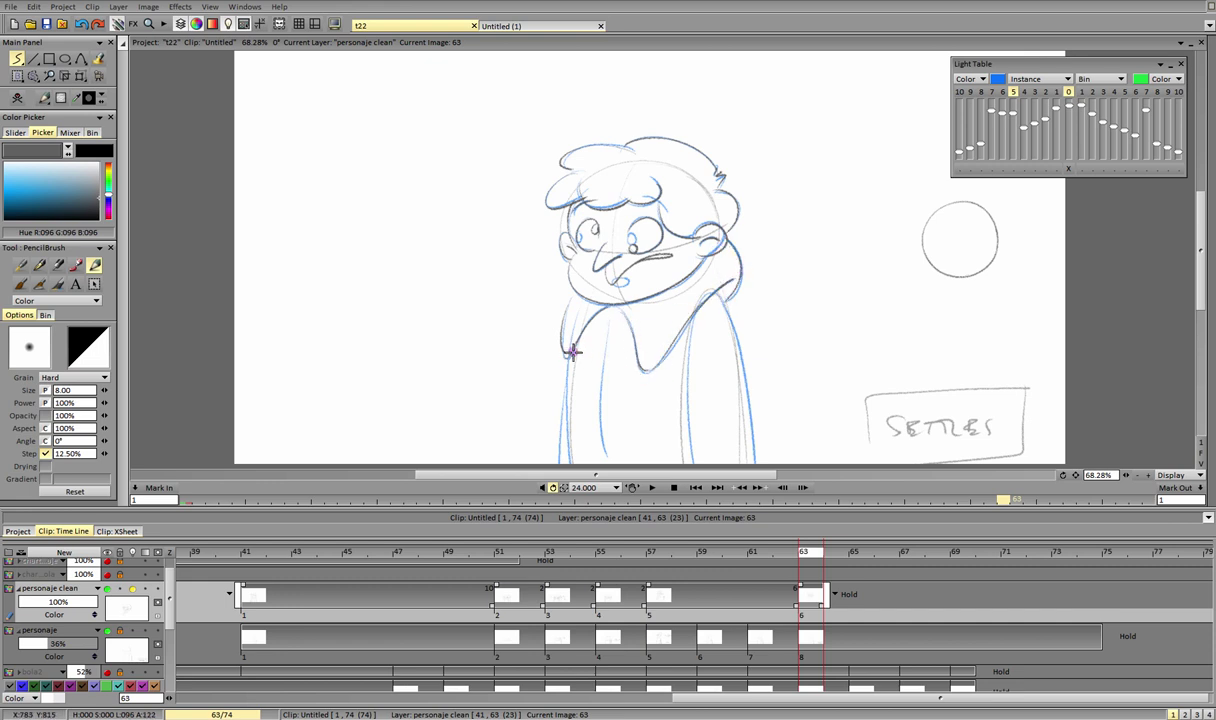
{"action": "left_click_drag", "start_coordinate": [568, 371], "coordinate": [562, 465]}
{"action": "left_click_drag", "start_coordinate": [601, 350], "coordinate": [604, 450]}
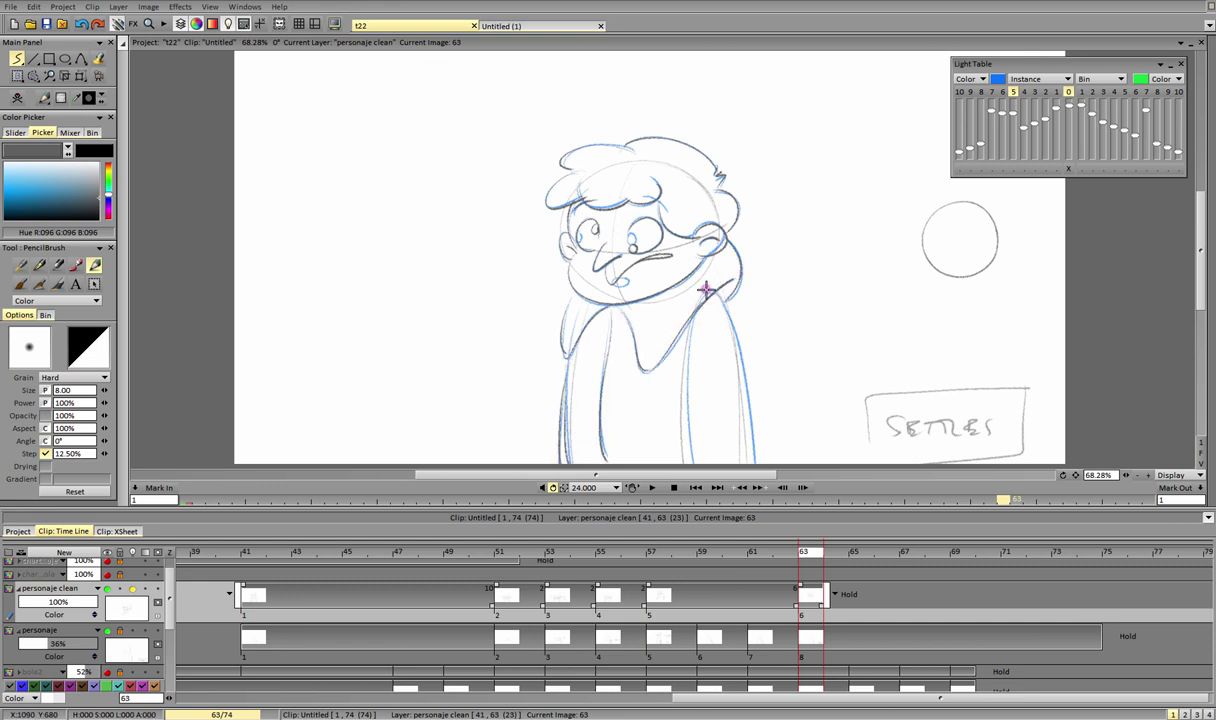
{"action": "mouse_move", "coordinate": [698, 311]}
{"action": "left_mouse_down"}
{"action": "mouse_move", "coordinate": [690, 464]}
{"action": "mouse_move", "coordinate": [741, 361]}
{"action": "mouse_move", "coordinate": [755, 465]}
{"action": "left_mouse_up"}
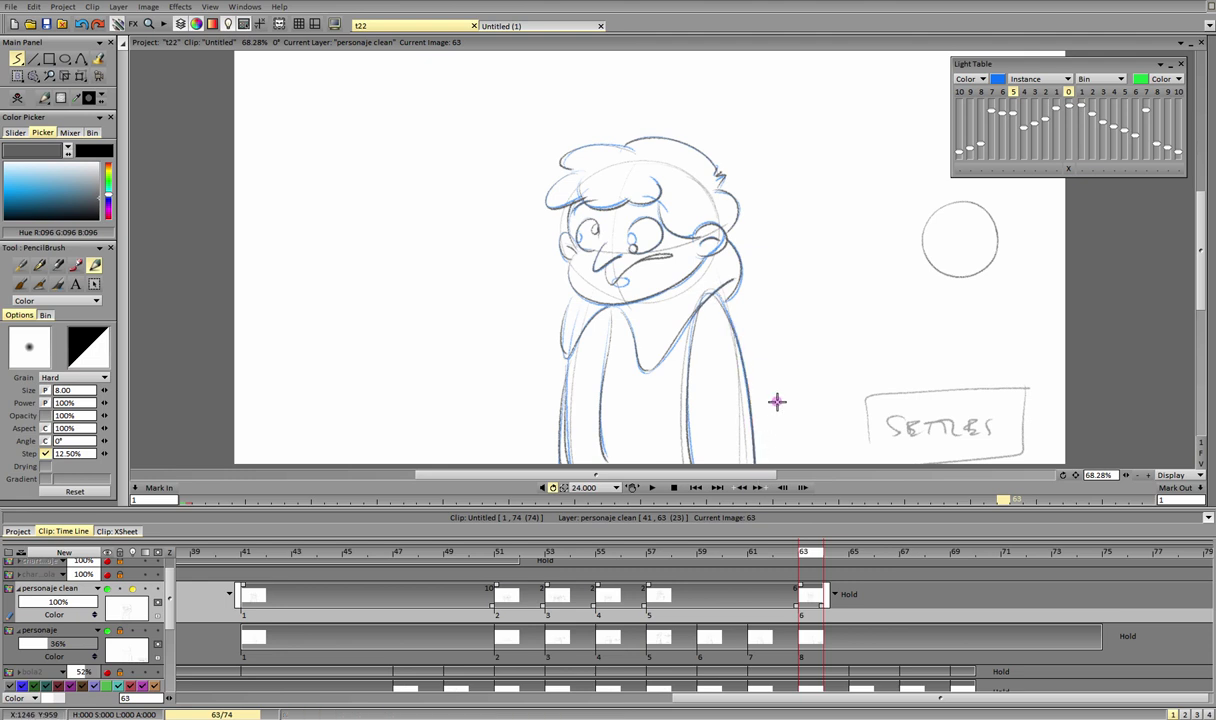
Step: Play back the animation to check the clean poses and stop at frame 57
{"action": "left_click", "coordinate": [1199, 455]}
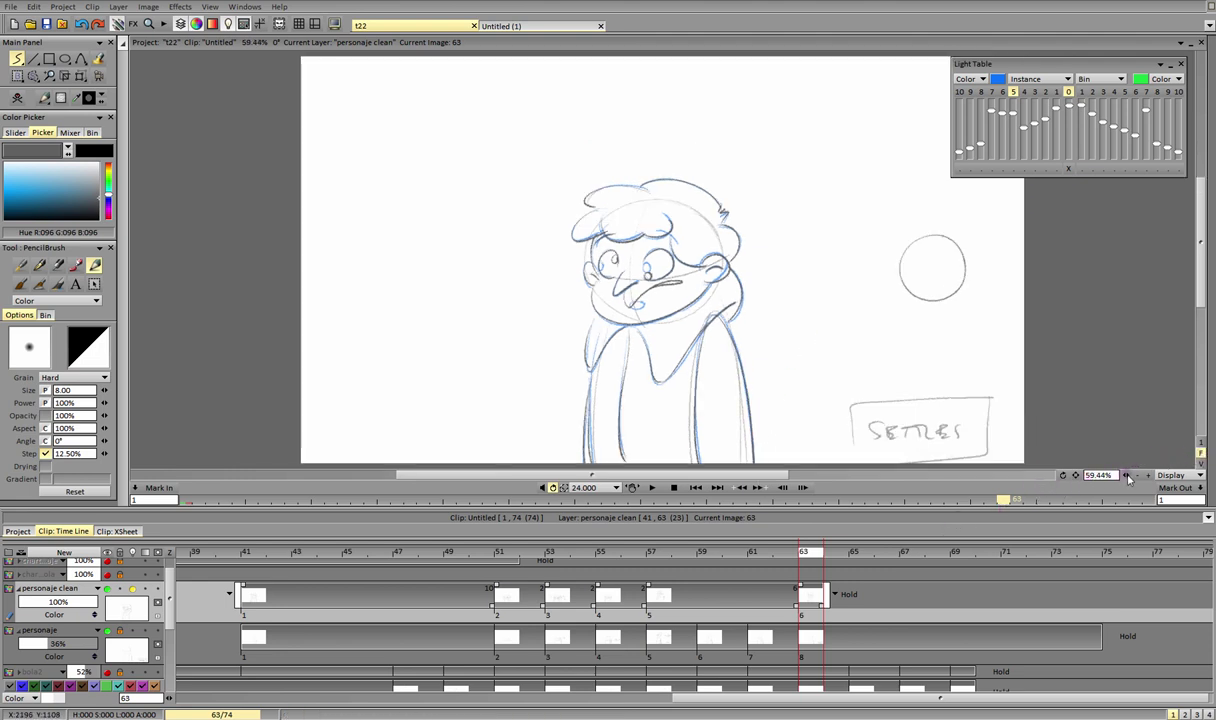
{"action": "left_click", "coordinate": [651, 487]}
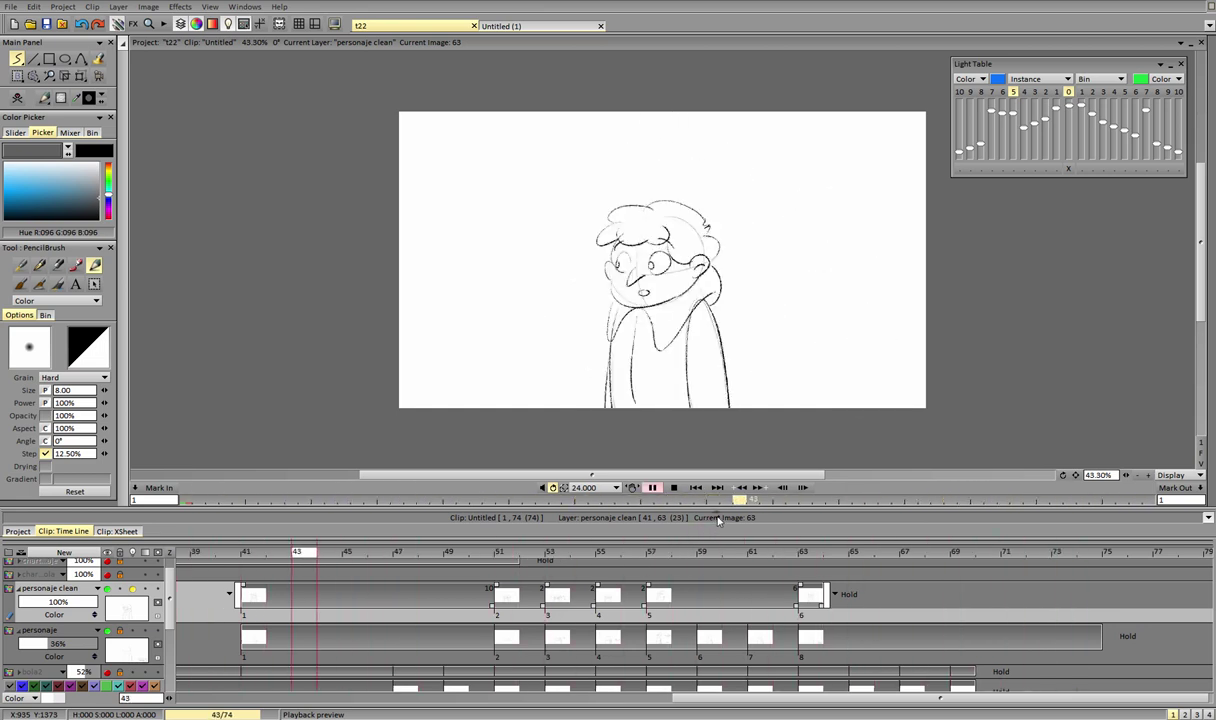
{"action": "left_click", "coordinate": [656, 556]}
Step: Create a separate blank drawing on personaje clean at frame 59
{"action": "key", "text": "Right"}
{"action": "key", "text": "Right"}
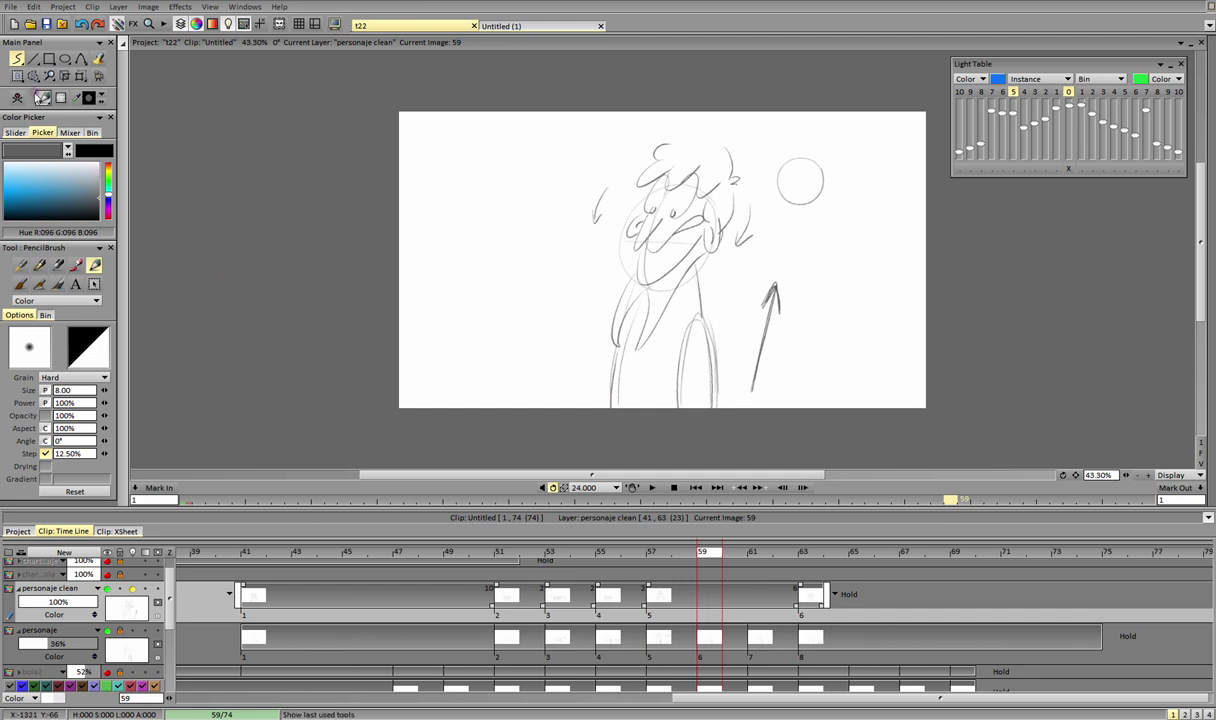
{"action": "left_click", "coordinate": [44, 96]}
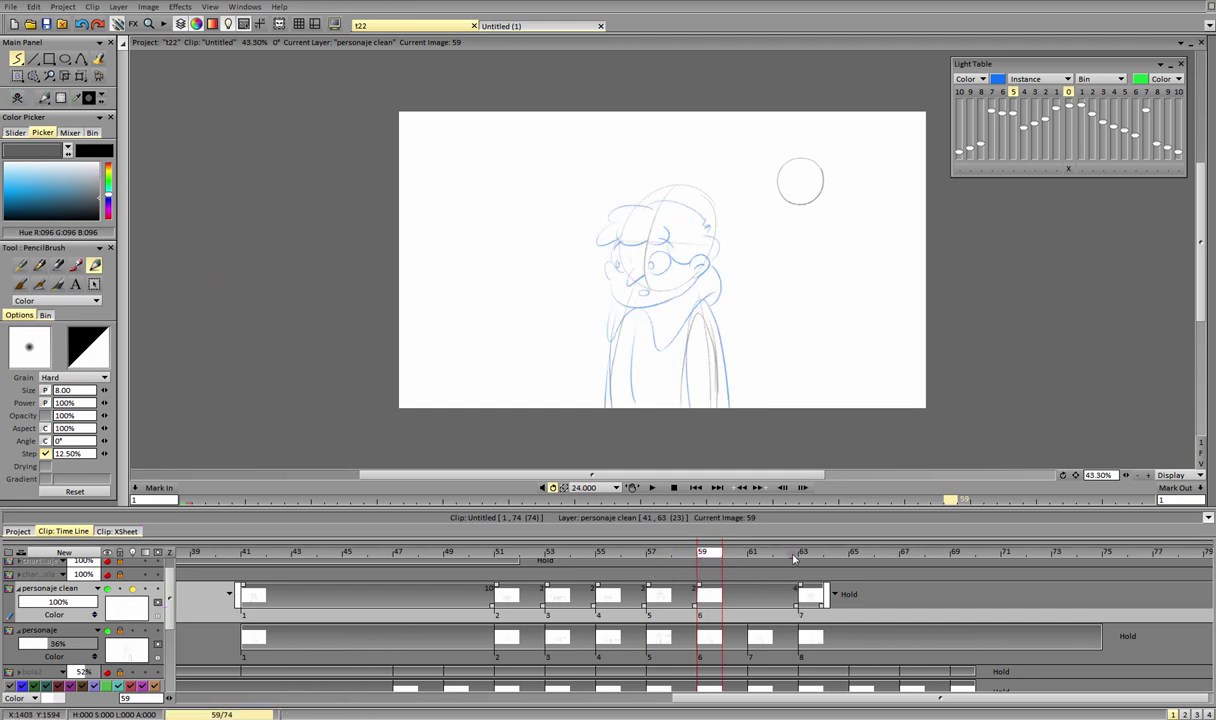
Step: Show only the first previous and first next drawings on the light table at frame 59
{"action": "left_click", "coordinate": [1048, 92]}
{"action": "left_click", "coordinate": [1056, 92]}
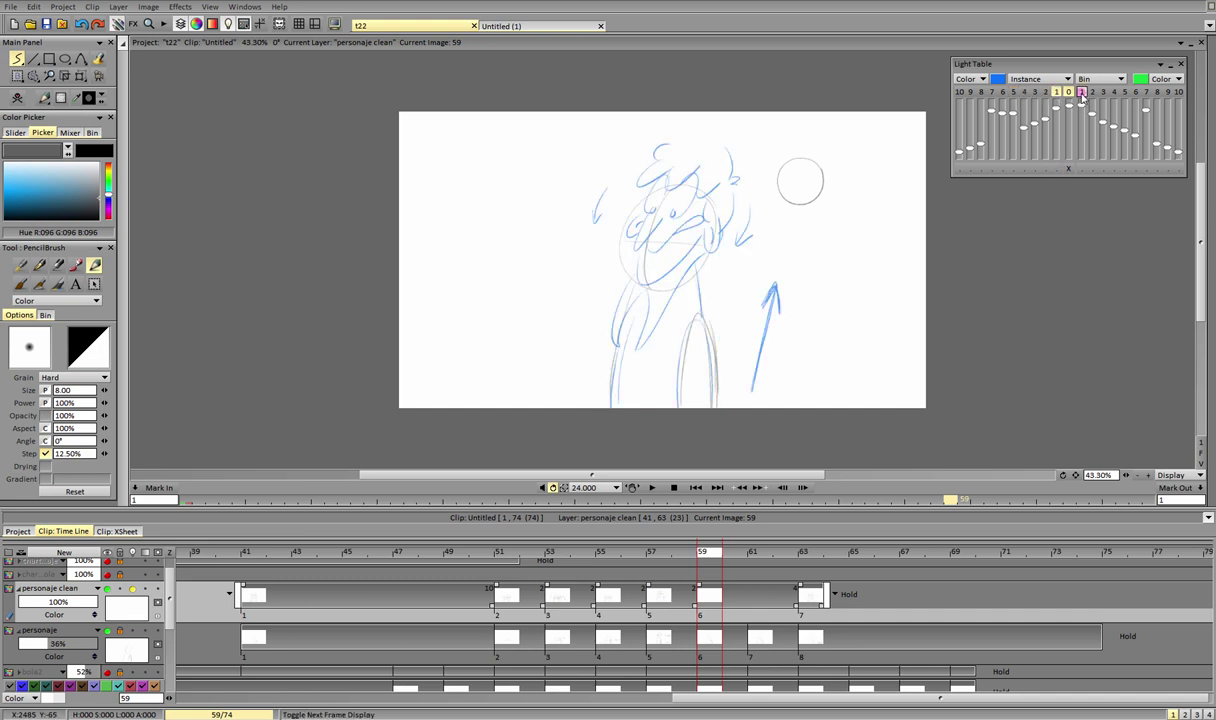
{"action": "scroll", "coordinate": [1100, 476], "scroll_direction": "up", "scroll_amount": 4}
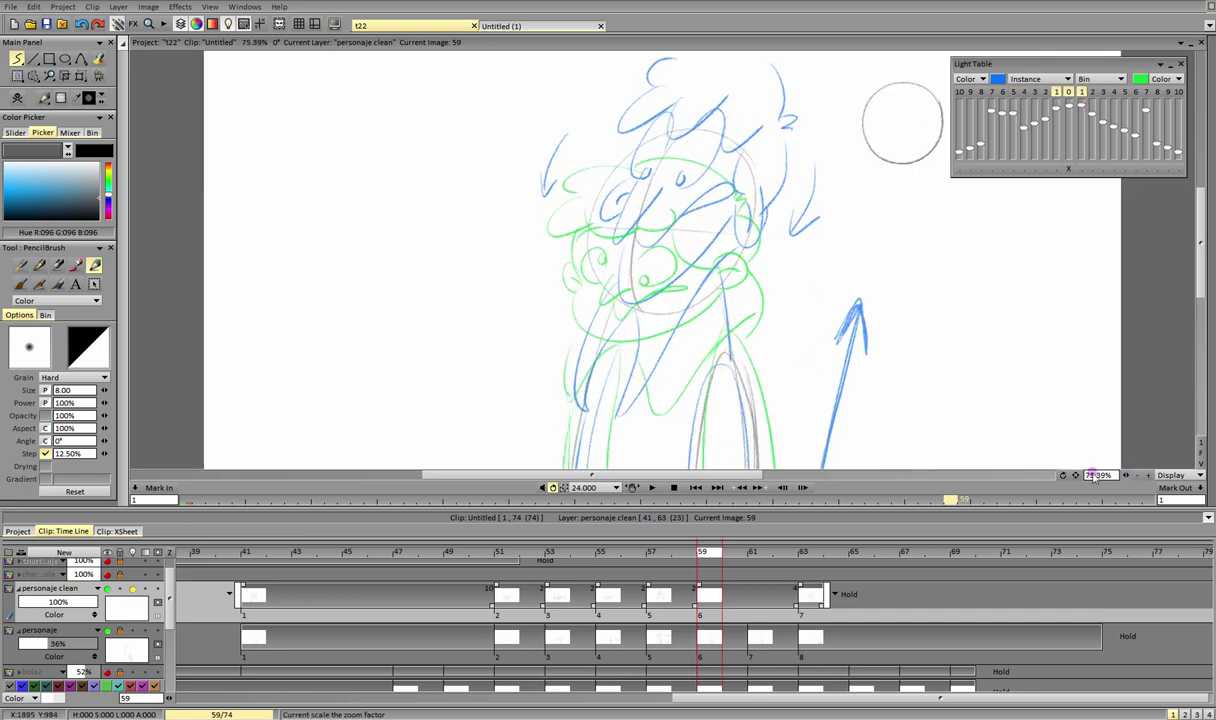
{"action": "left_click_drag", "start_coordinate": [1076, 475], "coordinate": [1086, 459]}
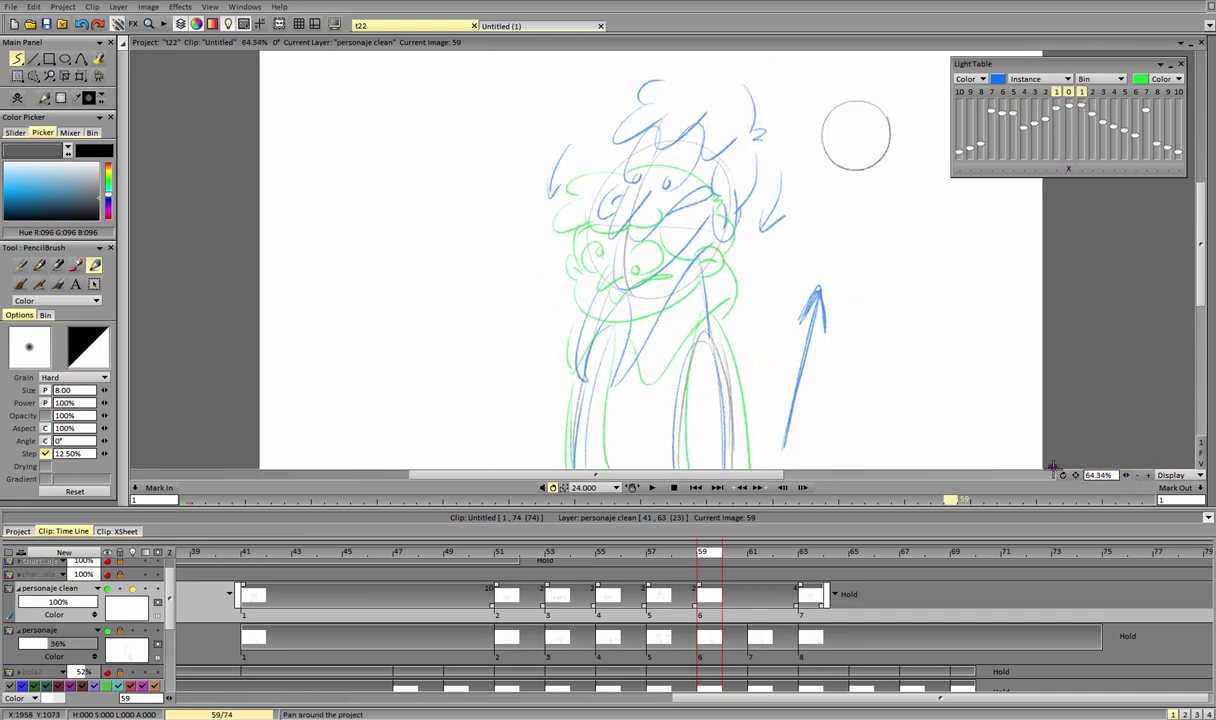
Step: Draw the frame 59 face between the neighbouring poses, with the nose, eyes, pupils, mouth, ears and jaw
{"action": "mouse_move", "coordinate": [613, 260]}
{"action": "left_mouse_down"}
{"action": "mouse_move", "coordinate": [634, 233]}
{"action": "mouse_move", "coordinate": [675, 229]}
{"action": "left_mouse_up"}
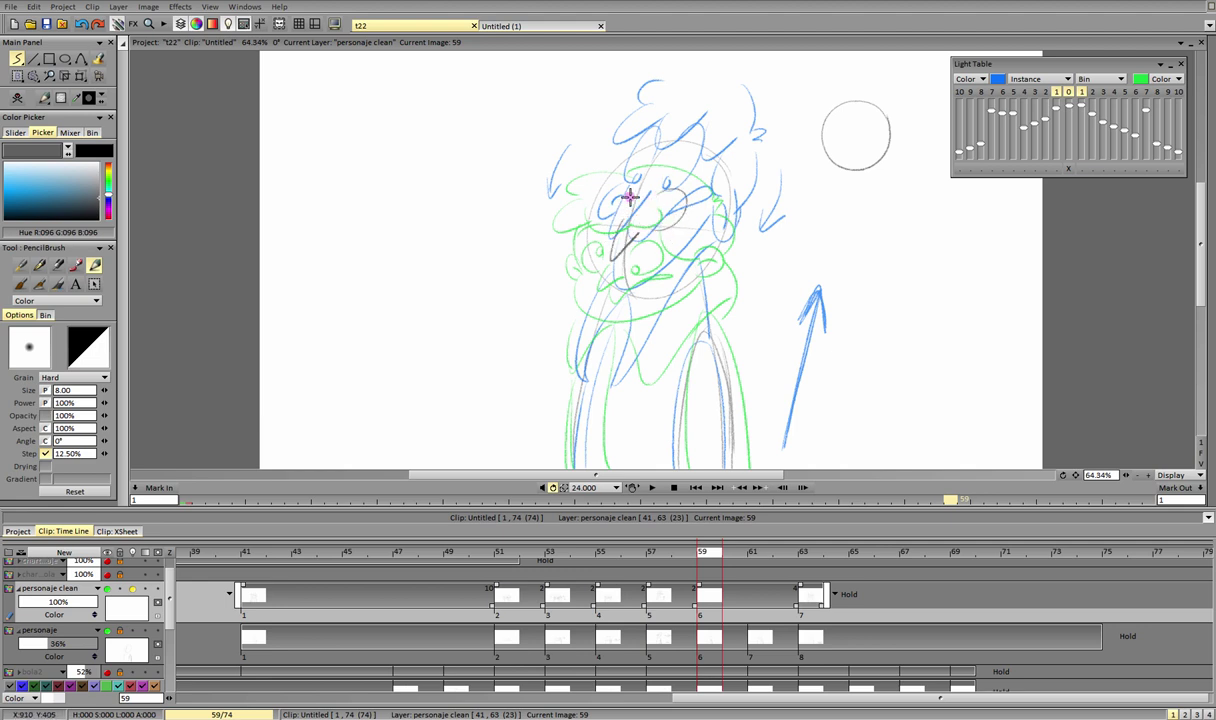
{"action": "mouse_move", "coordinate": [630, 188]}
{"action": "left_mouse_down"}
{"action": "mouse_move", "coordinate": [603, 212]}
{"action": "mouse_move", "coordinate": [620, 227]}
{"action": "mouse_move", "coordinate": [626, 212]}
{"action": "mouse_move", "coordinate": [632, 261]}
{"action": "left_mouse_up"}
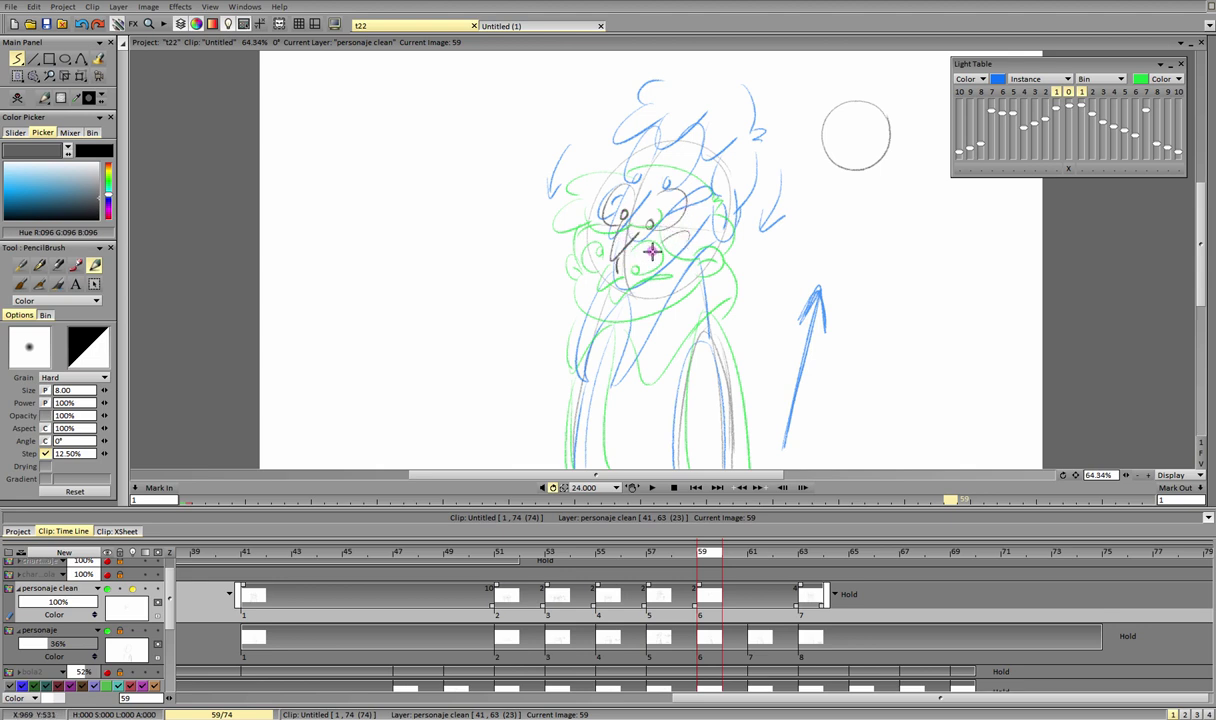
{"action": "mouse_move", "coordinate": [620, 266]}
{"action": "left_mouse_down"}
{"action": "mouse_move", "coordinate": [681, 230]}
{"action": "mouse_move", "coordinate": [657, 241]}
{"action": "mouse_move", "coordinate": [684, 255]}
{"action": "mouse_move", "coordinate": [688, 243]}
{"action": "mouse_move", "coordinate": [662, 233]}
{"action": "mouse_move", "coordinate": [664, 254]}
{"action": "mouse_move", "coordinate": [709, 237]}
{"action": "left_mouse_up"}
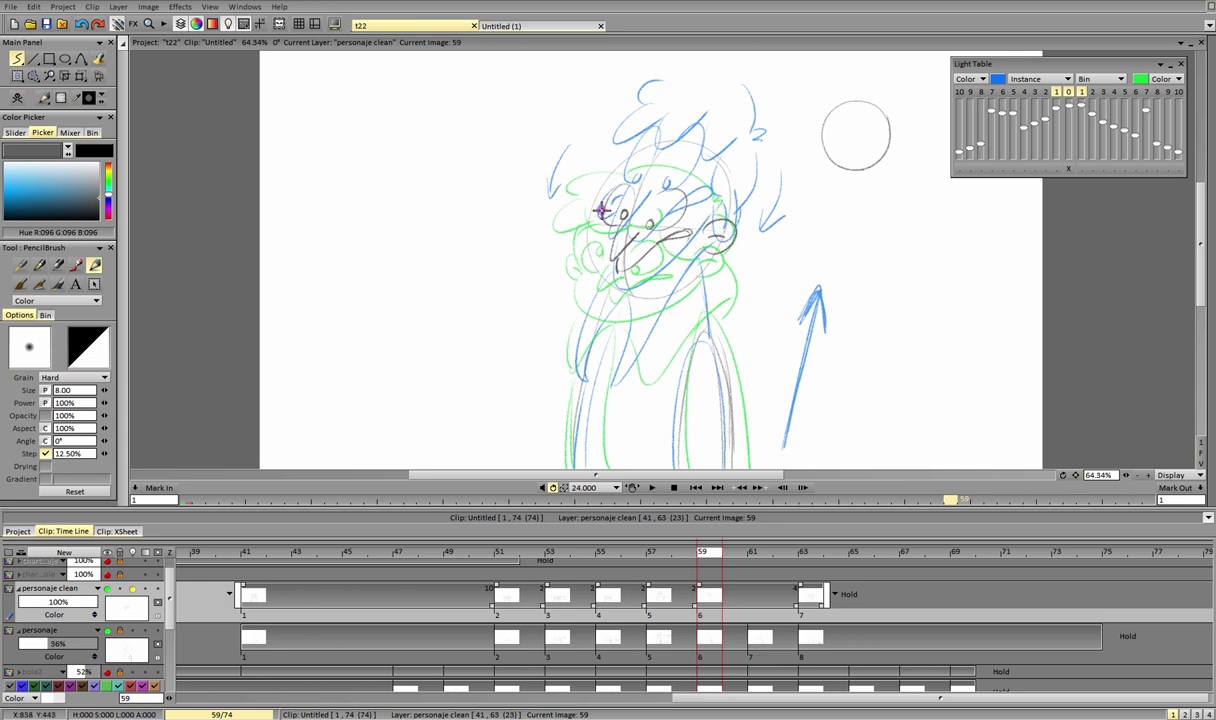
{"action": "mouse_move", "coordinate": [598, 210]}
{"action": "left_mouse_down"}
{"action": "mouse_move", "coordinate": [578, 234]}
{"action": "mouse_move", "coordinate": [602, 235]}
{"action": "mouse_move", "coordinate": [598, 224]}
{"action": "mouse_move", "coordinate": [612, 265]}
{"action": "mouse_move", "coordinate": [644, 218]}
{"action": "mouse_move", "coordinate": [603, 226]}
{"action": "mouse_move", "coordinate": [616, 294]}
{"action": "mouse_move", "coordinate": [686, 244]}
{"action": "left_mouse_up"}
Step: Draw the frame 59 hair, from the fringe over the forehead to the top and back curls
{"action": "mouse_move", "coordinate": [628, 162]}
{"action": "left_mouse_down"}
{"action": "mouse_move", "coordinate": [619, 183]}
{"action": "mouse_move", "coordinate": [630, 168]}
{"action": "mouse_move", "coordinate": [711, 168]}
{"action": "mouse_move", "coordinate": [719, 225]}
{"action": "left_mouse_up"}
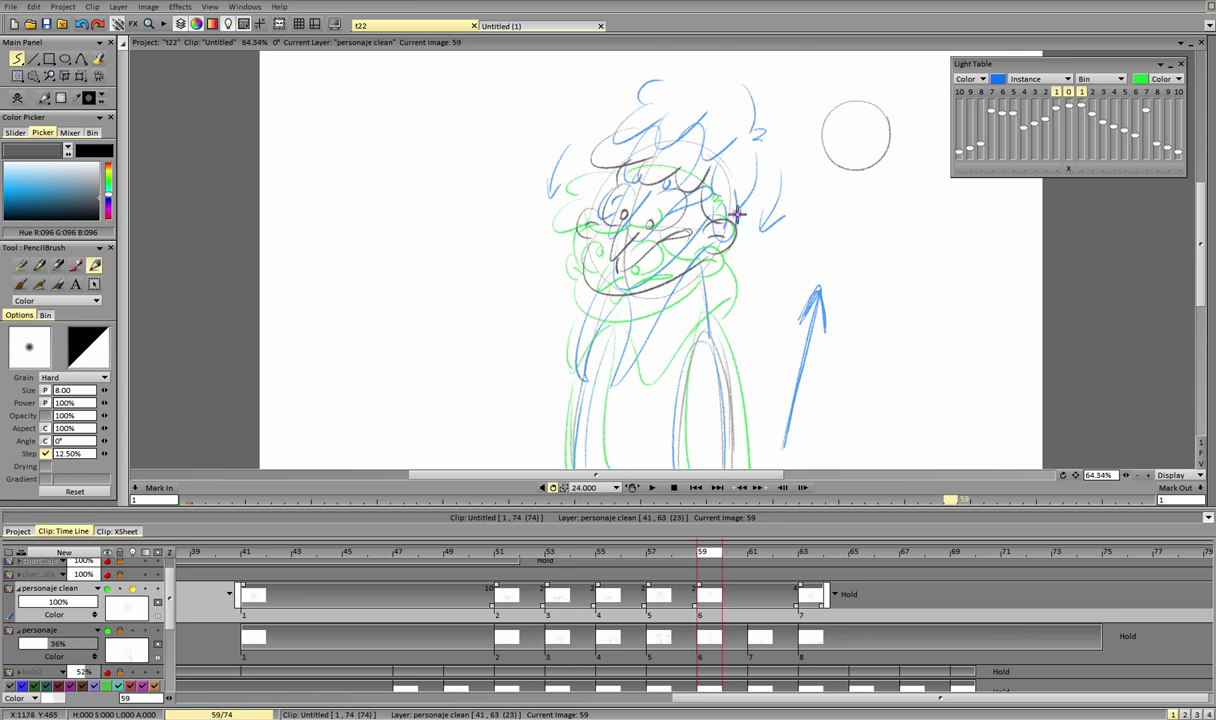
{"action": "mouse_move", "coordinate": [614, 116]}
{"action": "left_mouse_down"}
{"action": "mouse_move", "coordinate": [648, 100]}
{"action": "mouse_move", "coordinate": [686, 123]}
{"action": "mouse_move", "coordinate": [680, 110]}
{"action": "mouse_move", "coordinate": [742, 143]}
{"action": "left_mouse_up"}
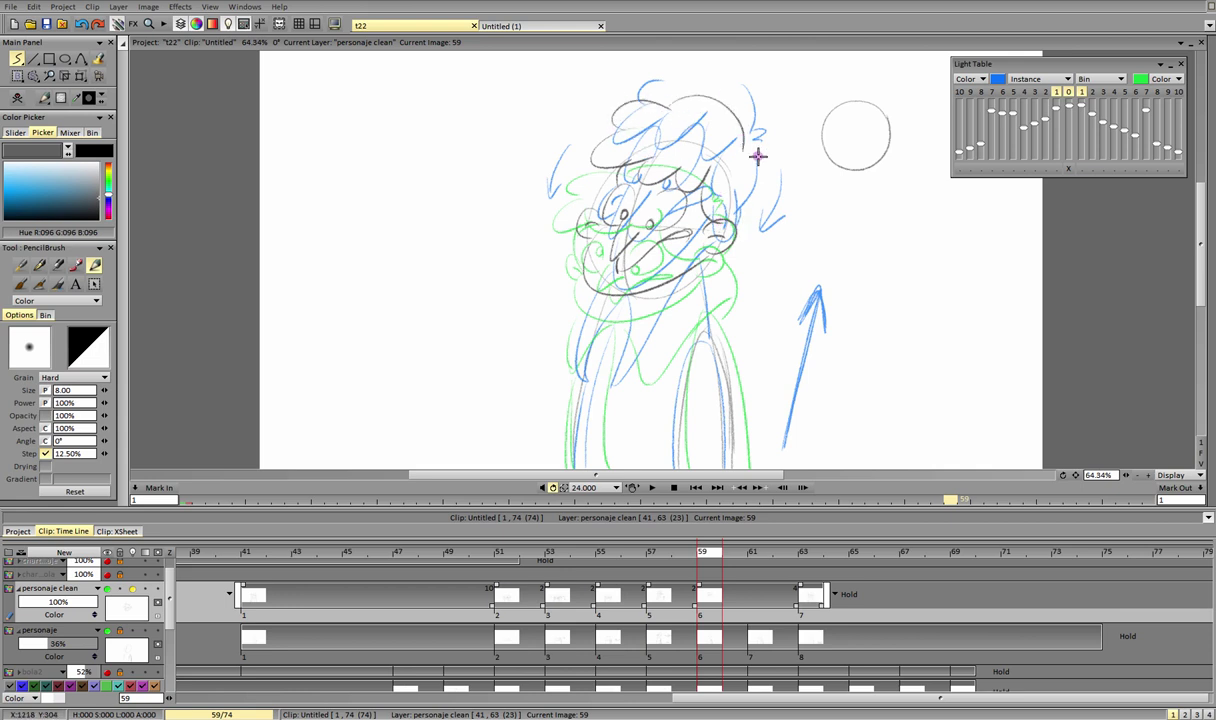
{"action": "left_click_drag", "start_coordinate": [757, 195], "coordinate": [760, 228]}
Step: Draw the frame 59 shirt collar, shoulders and arms below the head, between the two neighbouring poses
{"action": "mouse_move", "coordinate": [659, 336]}
{"action": "left_mouse_down"}
{"action": "mouse_move", "coordinate": [629, 376]}
{"action": "mouse_move", "coordinate": [673, 321]}
{"action": "mouse_move", "coordinate": [654, 360]}
{"action": "mouse_move", "coordinate": [717, 290]}
{"action": "left_mouse_up"}
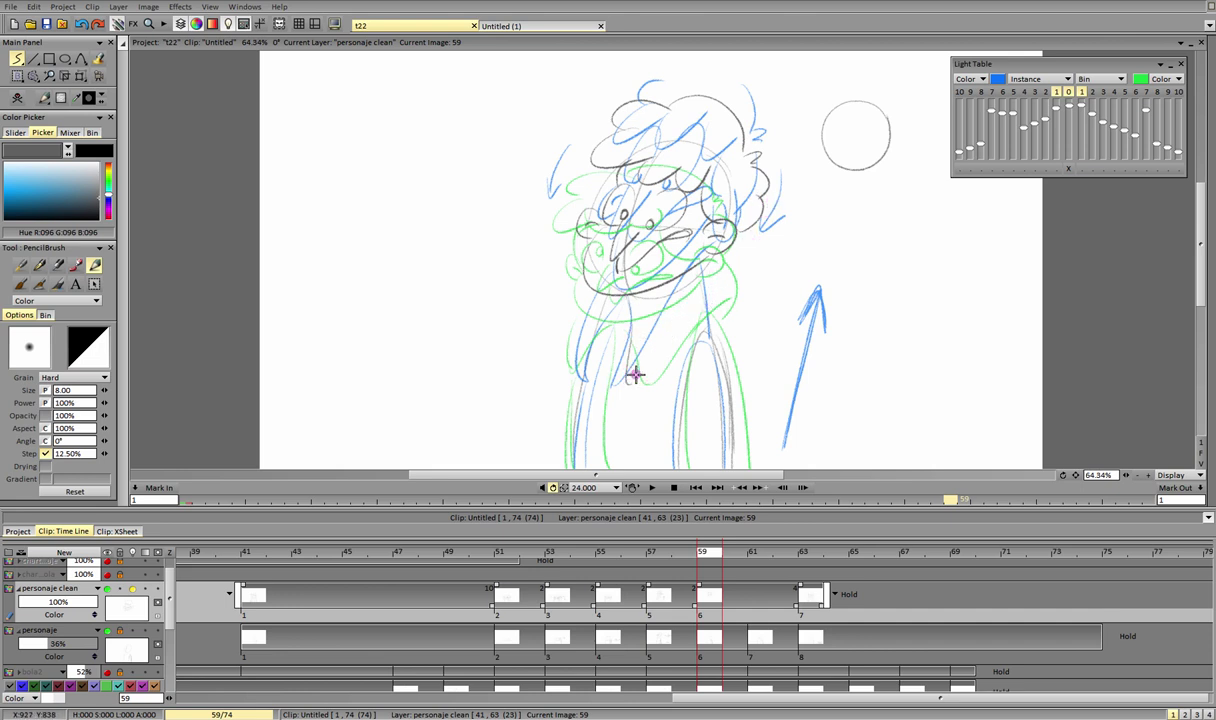
{"action": "mouse_move", "coordinate": [635, 372]}
{"action": "left_mouse_down"}
{"action": "mouse_move", "coordinate": [733, 288]}
{"action": "mouse_move", "coordinate": [720, 289]}
{"action": "left_mouse_up"}
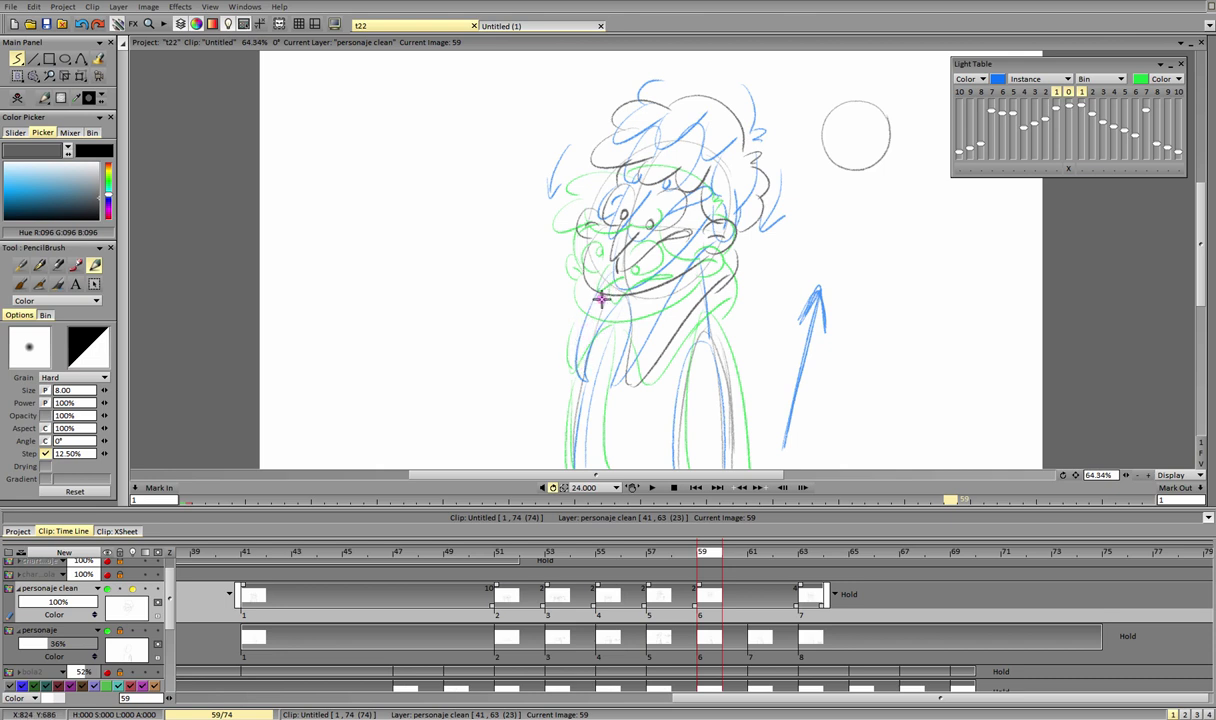
{"action": "left_click_drag", "start_coordinate": [592, 293], "coordinate": [575, 366]}
{"action": "left_click_drag", "start_coordinate": [619, 293], "coordinate": [594, 467]}
{"action": "left_click_drag", "start_coordinate": [581, 381], "coordinate": [574, 467]}
{"action": "mouse_move", "coordinate": [700, 332]}
{"action": "left_mouse_down"}
{"action": "mouse_move", "coordinate": [680, 467]}
{"action": "mouse_move", "coordinate": [732, 464]}
{"action": "left_mouse_up"}
{"action": "left_click_drag", "start_coordinate": [737, 254], "coordinate": [711, 328]}
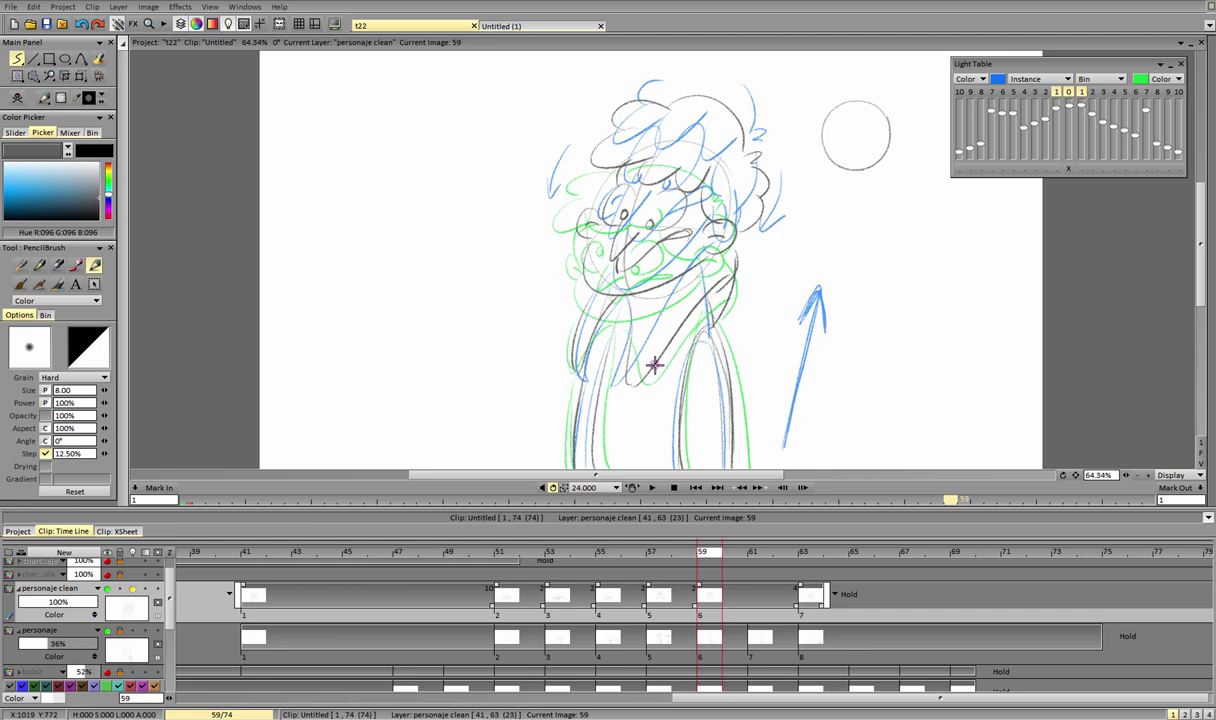
Step: Create a separate blank drawing on personaje clean at frame 61 and show its previous and next drawings on the light table
{"action": "key", "text": "Right"}
{"action": "key", "text": "Right"}
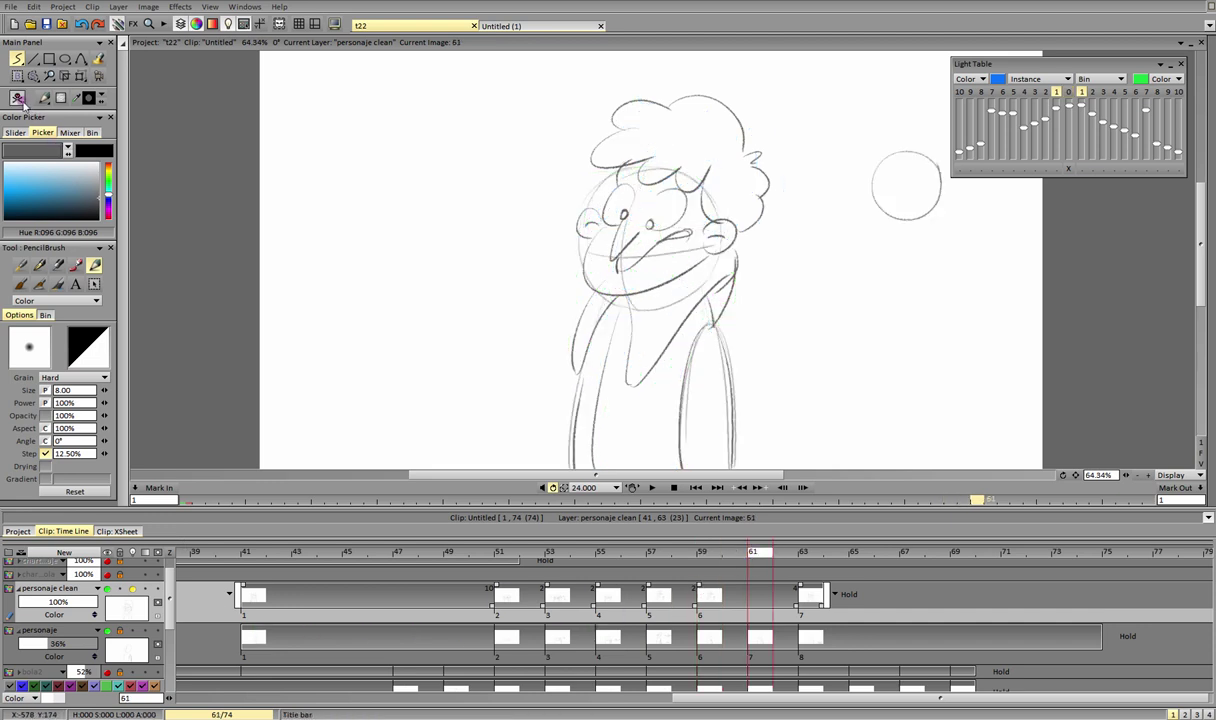
{"action": "left_click", "coordinate": [17, 97]}
{"action": "left_click", "coordinate": [1068, 92]}
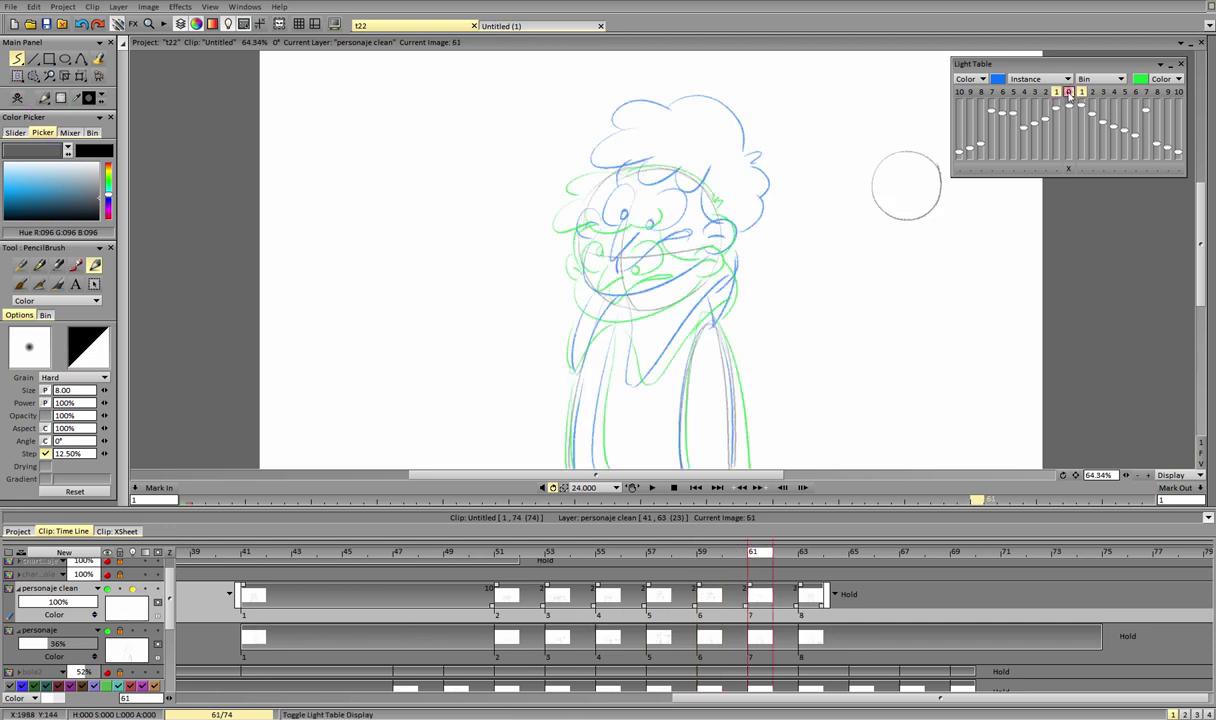
Step: Draw the frame 61 face between the neighbouring poses, with the nose, eyes, pupils, mouth, jaw and ears
{"action": "mouse_move", "coordinate": [640, 248]}
{"action": "left_mouse_down"}
{"action": "mouse_move", "coordinate": [619, 250]}
{"action": "mouse_move", "coordinate": [644, 268]}
{"action": "mouse_move", "coordinate": [645, 247]}
{"action": "left_mouse_up"}
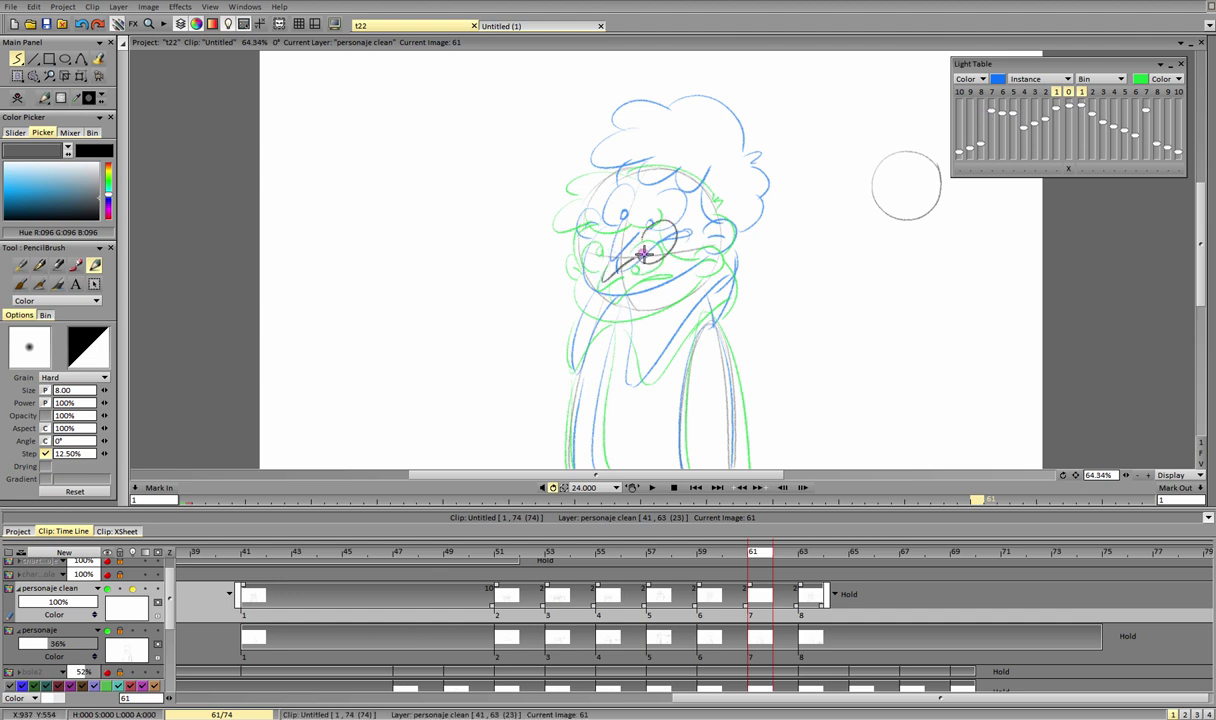
{"action": "left_click_drag", "start_coordinate": [615, 234], "coordinate": [619, 240]}
{"action": "mouse_move", "coordinate": [614, 288]}
{"action": "left_mouse_down"}
{"action": "mouse_move", "coordinate": [595, 270]}
{"action": "mouse_move", "coordinate": [640, 245]}
{"action": "mouse_move", "coordinate": [626, 257]}
{"action": "mouse_move", "coordinate": [670, 277]}
{"action": "mouse_move", "coordinate": [662, 291]}
{"action": "mouse_move", "coordinate": [704, 252]}
{"action": "left_mouse_up"}
{"action": "key", "text": "ctrl+z"}
{"action": "key", "text": "ctrl+z"}
{"action": "mouse_move", "coordinate": [581, 242]}
{"action": "left_mouse_down"}
{"action": "mouse_move", "coordinate": [624, 304]}
{"action": "mouse_move", "coordinate": [715, 272]}
{"action": "left_mouse_up"}
Step: Draw the frame 61 pointed collar, its folds around the neck, and both arms down to the canvas edge
{"action": "left_click_drag", "start_coordinate": [631, 330], "coordinate": [637, 385]}
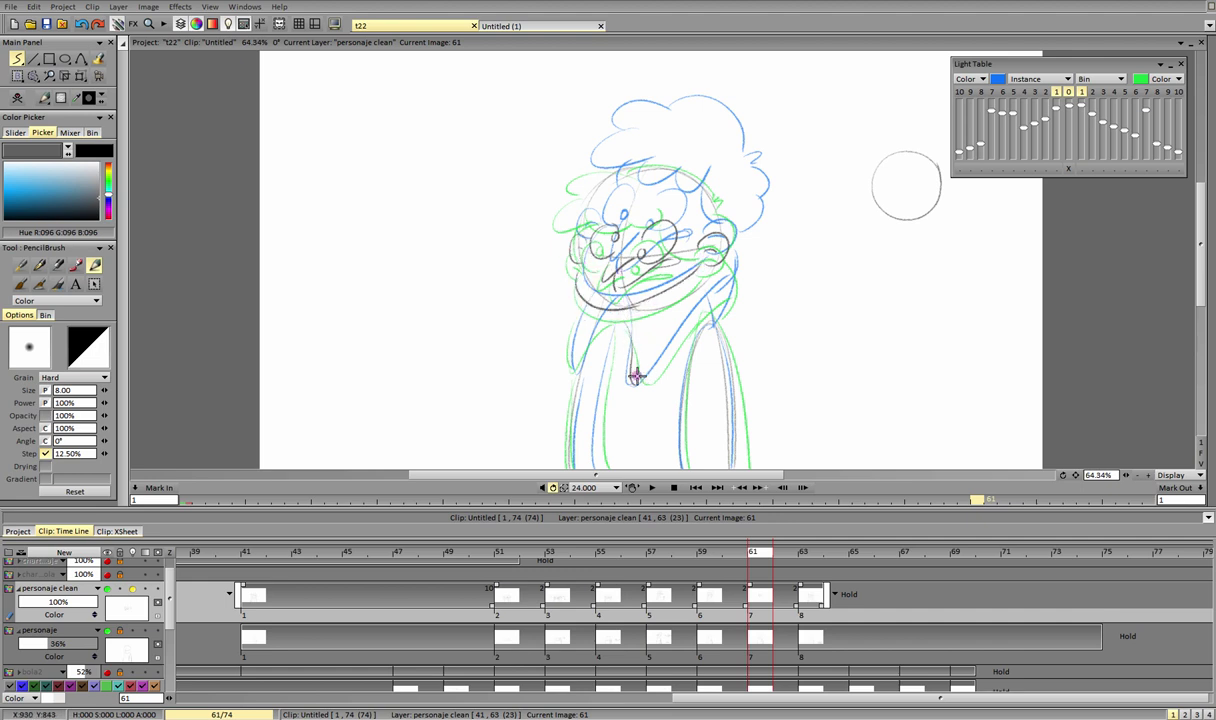
{"action": "key", "text": "ctrl+z"}
{"action": "mouse_move", "coordinate": [631, 330]}
{"action": "left_mouse_down"}
{"action": "mouse_move", "coordinate": [636, 386]}
{"action": "mouse_move", "coordinate": [691, 316]}
{"action": "left_mouse_up"}
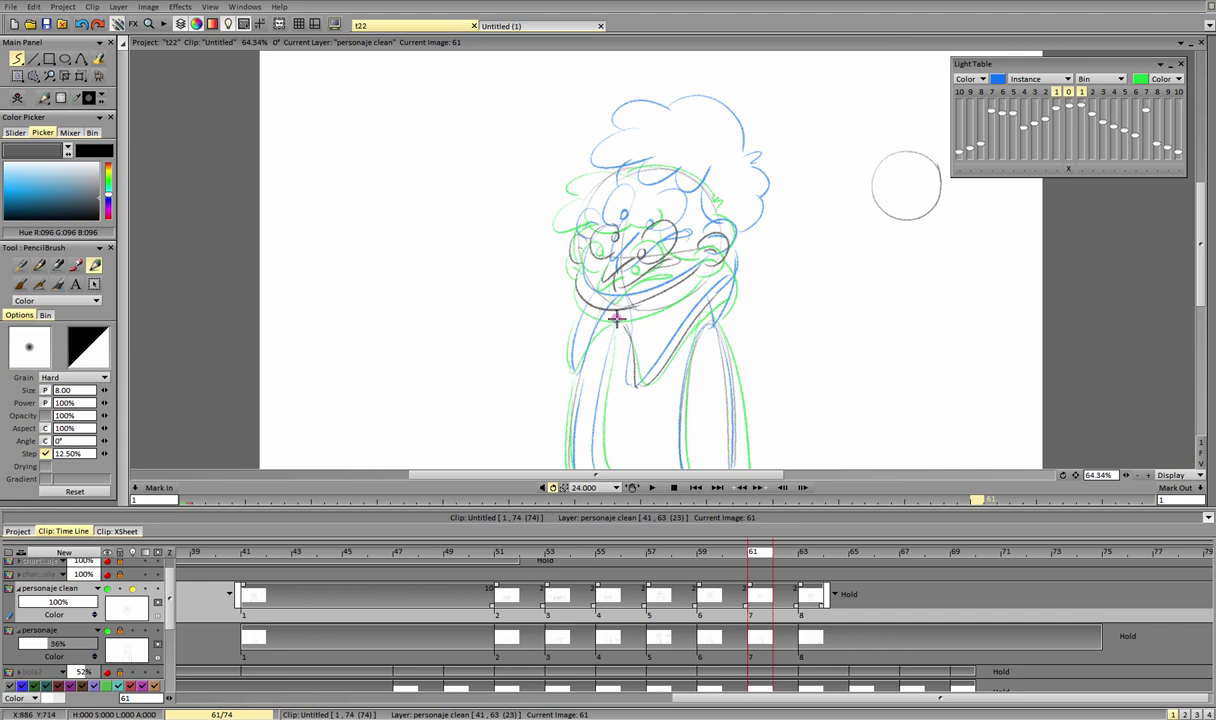
{"action": "mouse_move", "coordinate": [600, 327]}
{"action": "left_mouse_down"}
{"action": "mouse_move", "coordinate": [574, 371]}
{"action": "mouse_move", "coordinate": [569, 467]}
{"action": "left_mouse_up"}
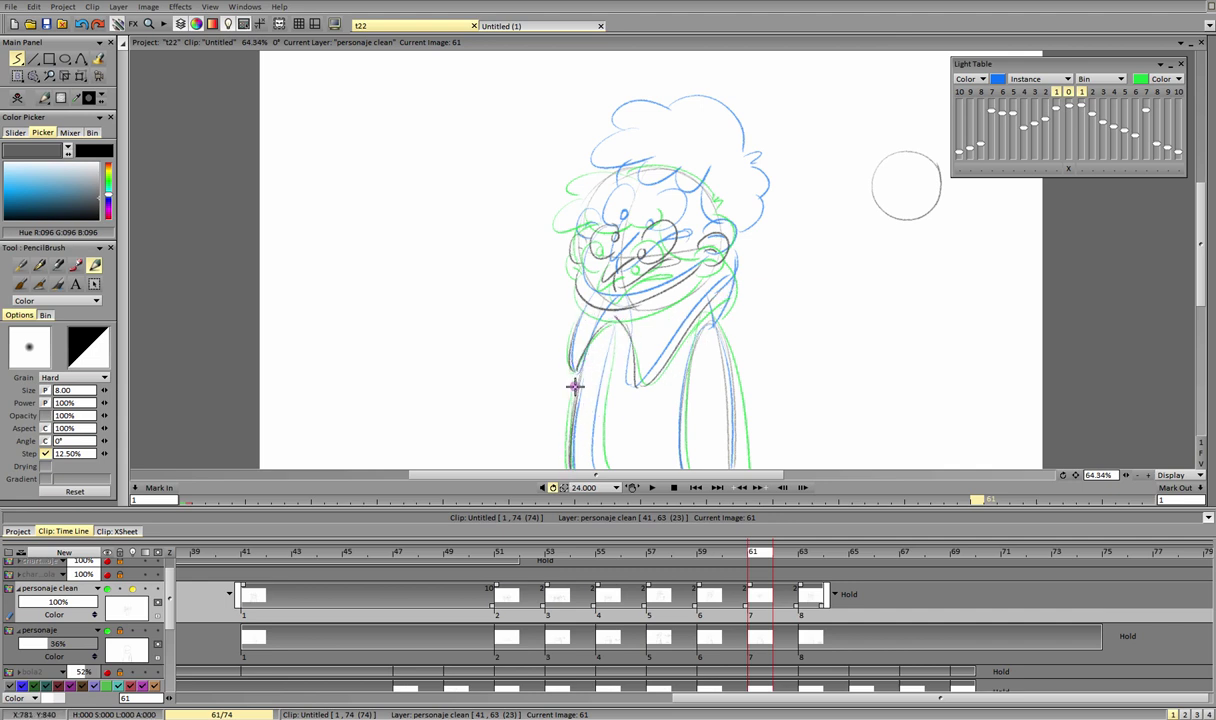
{"action": "left_click_drag", "start_coordinate": [575, 386], "coordinate": [570, 467]}
{"action": "left_click_drag", "start_coordinate": [612, 337], "coordinate": [594, 467]}
{"action": "left_click_drag", "start_coordinate": [708, 323], "coordinate": [684, 465]}
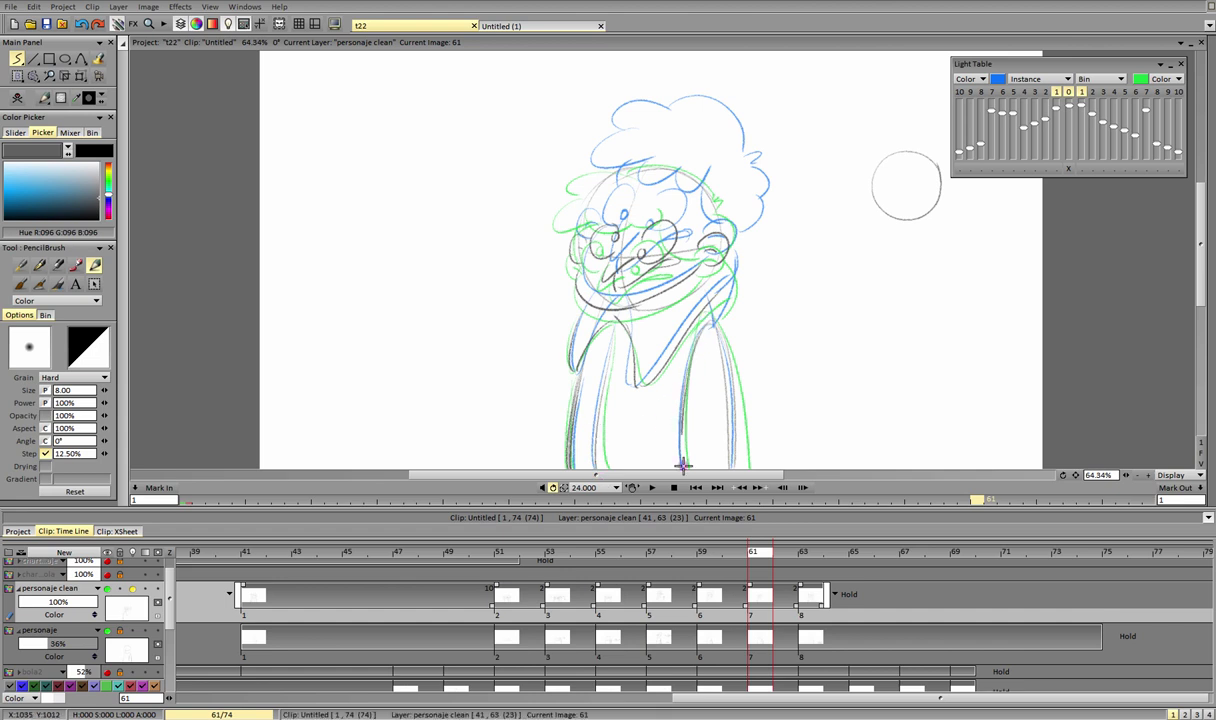
{"action": "left_click_drag", "start_coordinate": [713, 321], "coordinate": [738, 468]}
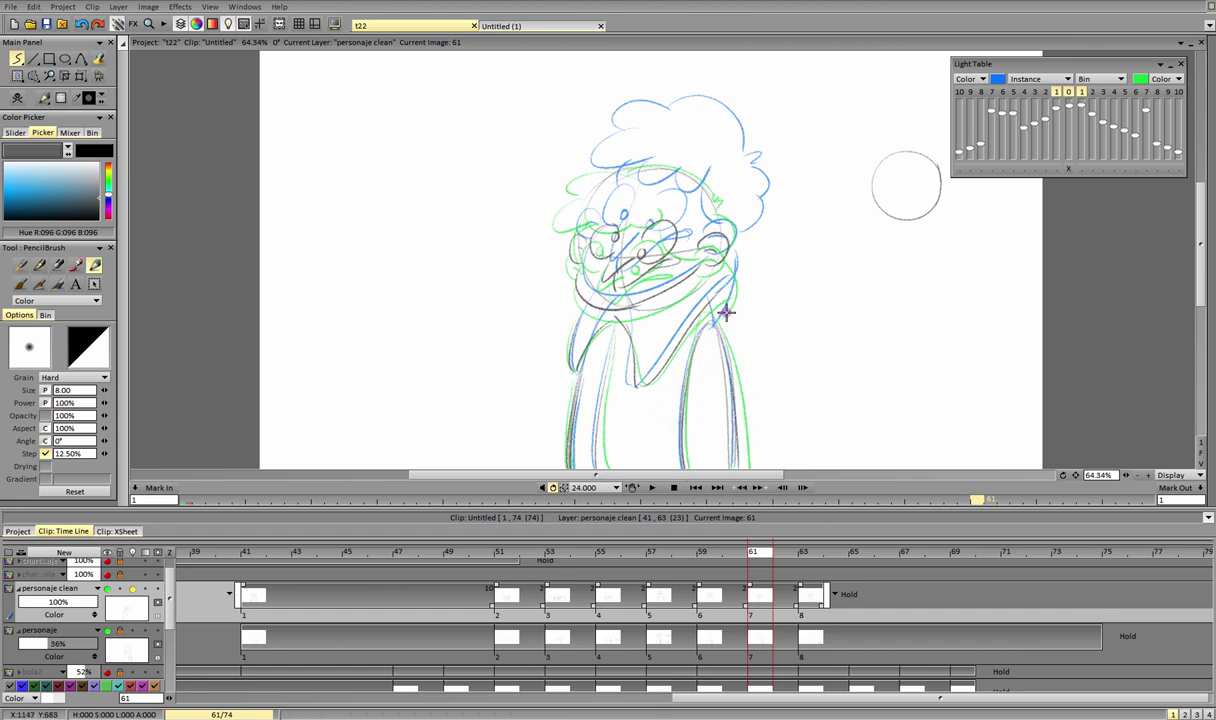
{"action": "left_click_drag", "start_coordinate": [725, 313], "coordinate": [720, 255]}
Step: Draw the frame 61 hair from fringe to back curls, and touch up the face with the light table off
{"action": "mouse_move", "coordinate": [565, 213]}
{"action": "left_mouse_down"}
{"action": "mouse_move", "coordinate": [590, 195]}
{"action": "mouse_move", "coordinate": [615, 212]}
{"action": "mouse_move", "coordinate": [685, 208]}
{"action": "mouse_move", "coordinate": [717, 233]}
{"action": "left_mouse_up"}
{"action": "mouse_move", "coordinate": [581, 163]}
{"action": "left_mouse_down"}
{"action": "mouse_move", "coordinate": [646, 152]}
{"action": "mouse_move", "coordinate": [703, 185]}
{"action": "mouse_move", "coordinate": [693, 228]}
{"action": "mouse_move", "coordinate": [686, 171]}
{"action": "mouse_move", "coordinate": [743, 213]}
{"action": "left_mouse_up"}
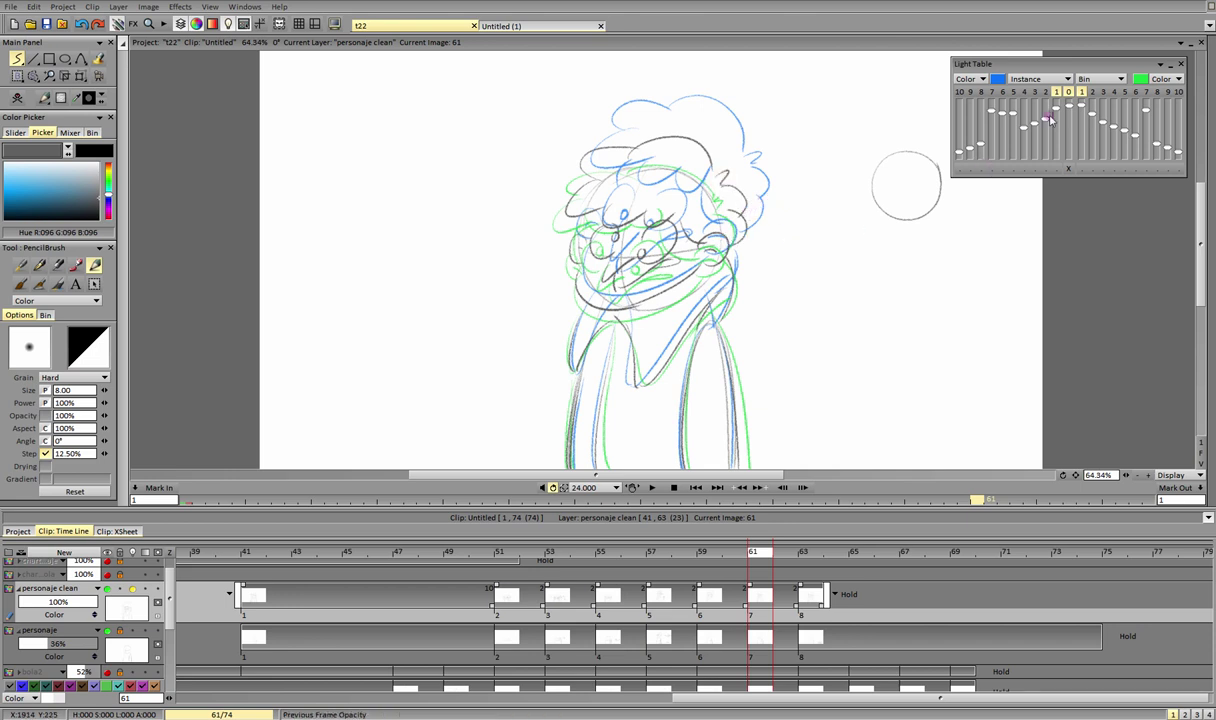
{"action": "left_click", "coordinate": [1069, 93]}
{"action": "left_click_drag", "start_coordinate": [588, 218], "coordinate": [589, 239]}
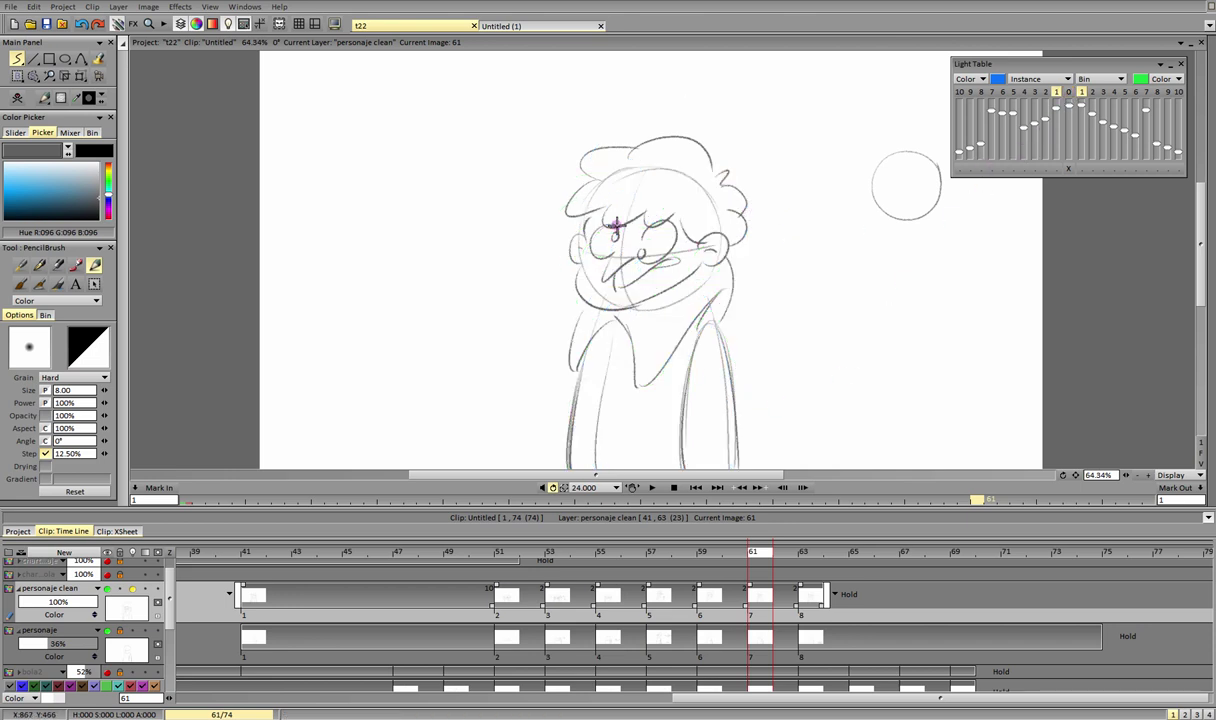
Step: Play back the clip with the whole canvas in view to check the cleaned-up bounce
{"action": "left_click_drag", "start_coordinate": [1126, 476], "coordinate": [1105, 488]}
{"action": "key", "text": "minus"}
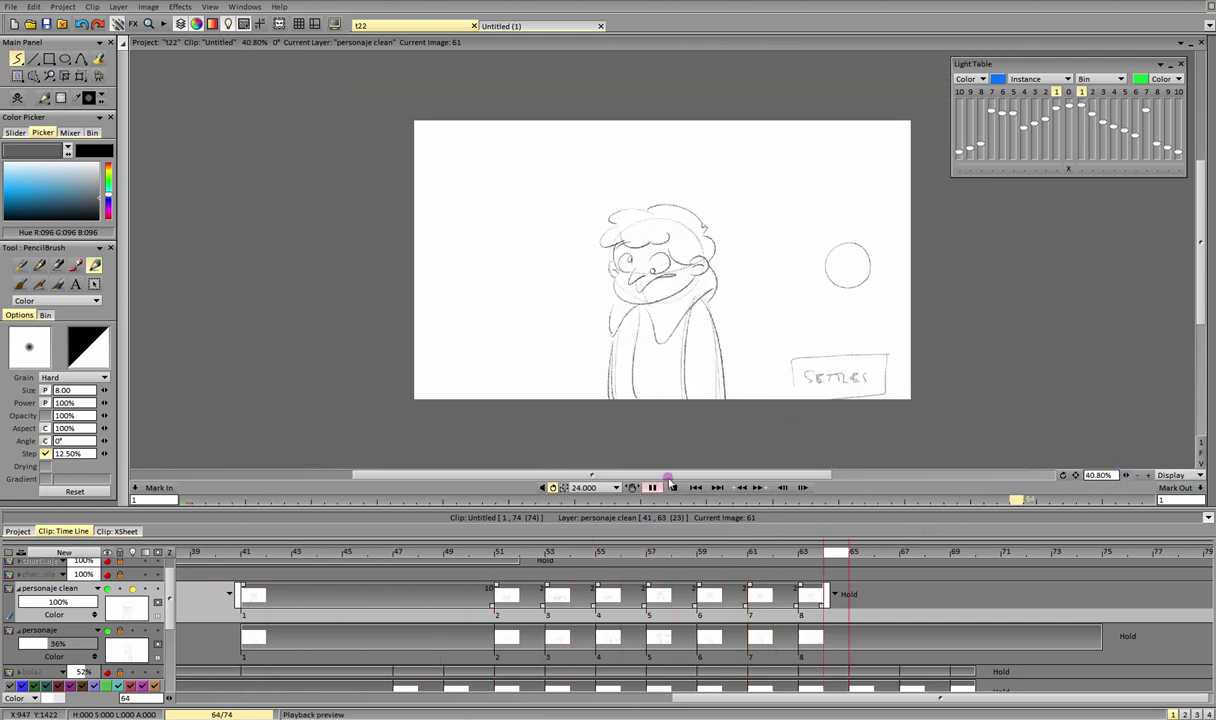
{"action": "left_click", "coordinate": [672, 486]}
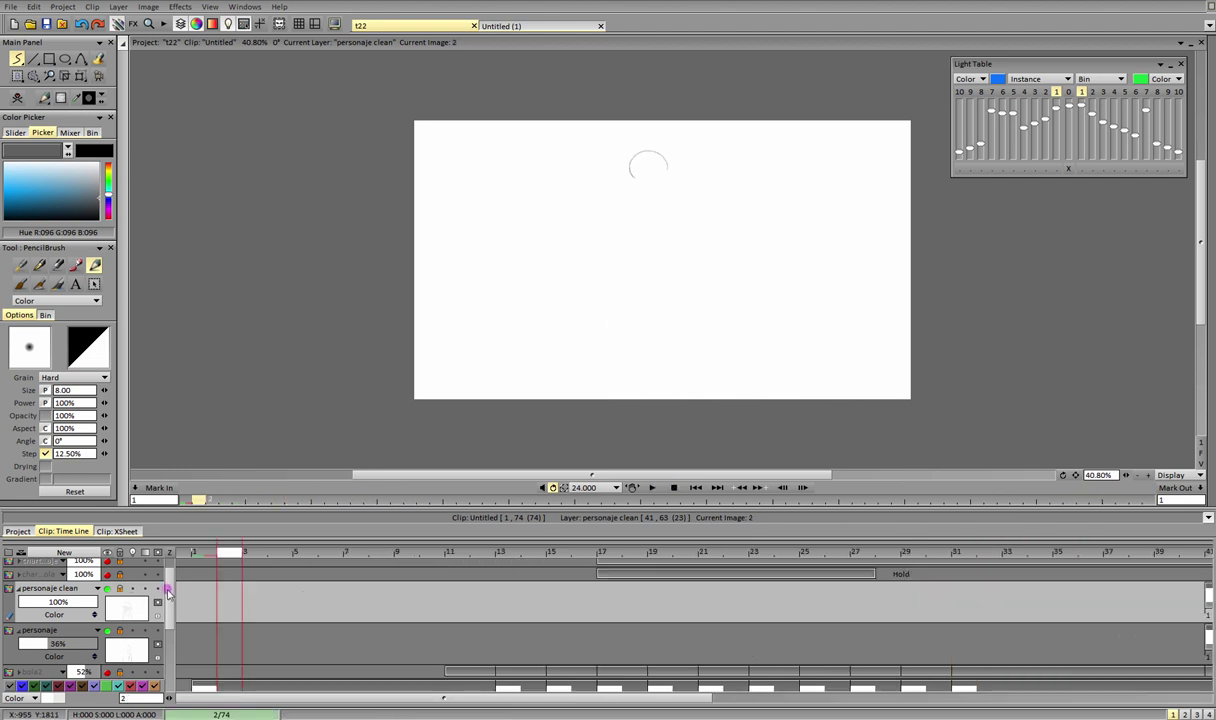
Step: Make the fondo layer visible at 100% opacity and check it against the ball from frame 1 to 19
{"action": "left_click_drag", "start_coordinate": [166, 592], "coordinate": [167, 645]}
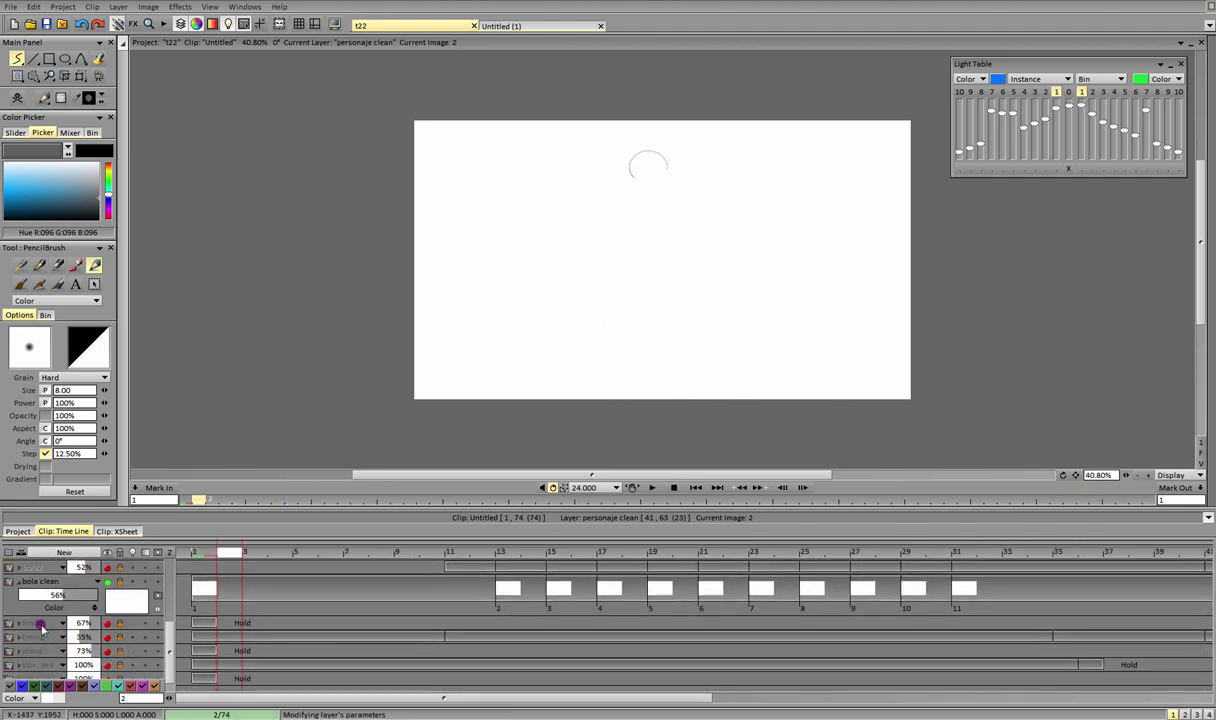
{"action": "left_click", "coordinate": [26, 629]}
{"action": "left_click", "coordinate": [107, 624]}
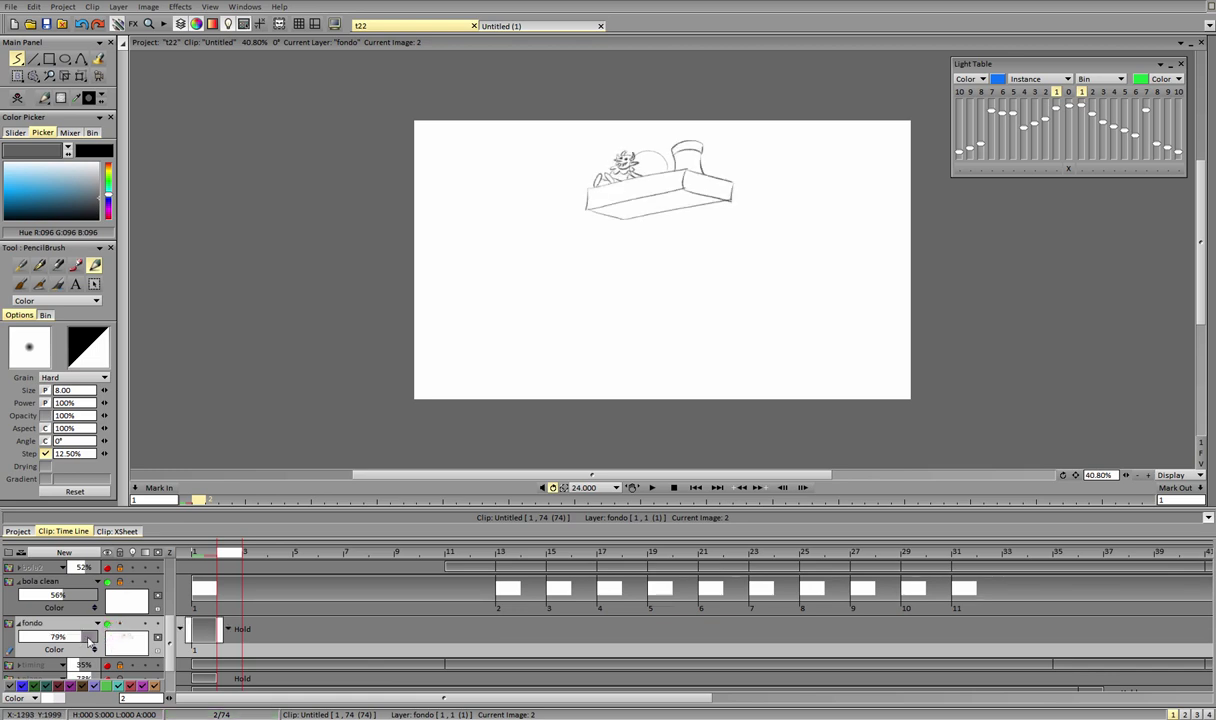
{"action": "left_click_drag", "start_coordinate": [90, 642], "coordinate": [100, 642]}
{"action": "left_click", "coordinate": [212, 554]}
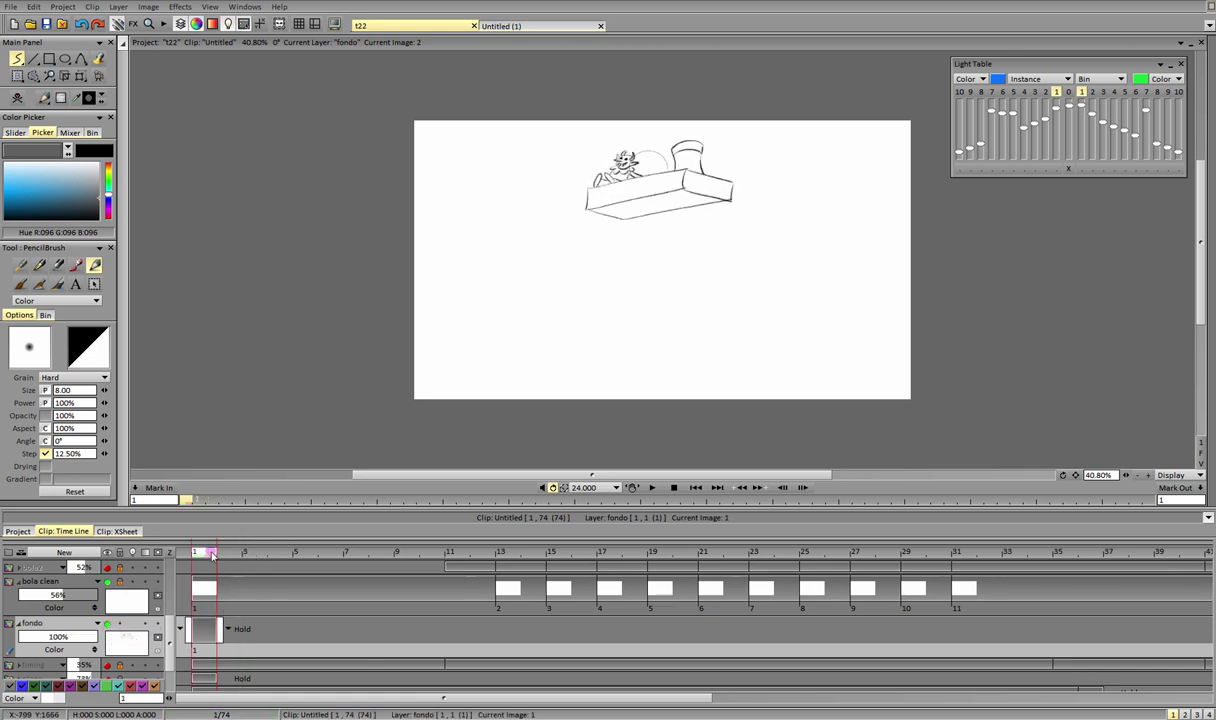
{"action": "left_click_drag", "start_coordinate": [212, 555], "coordinate": [657, 565]}
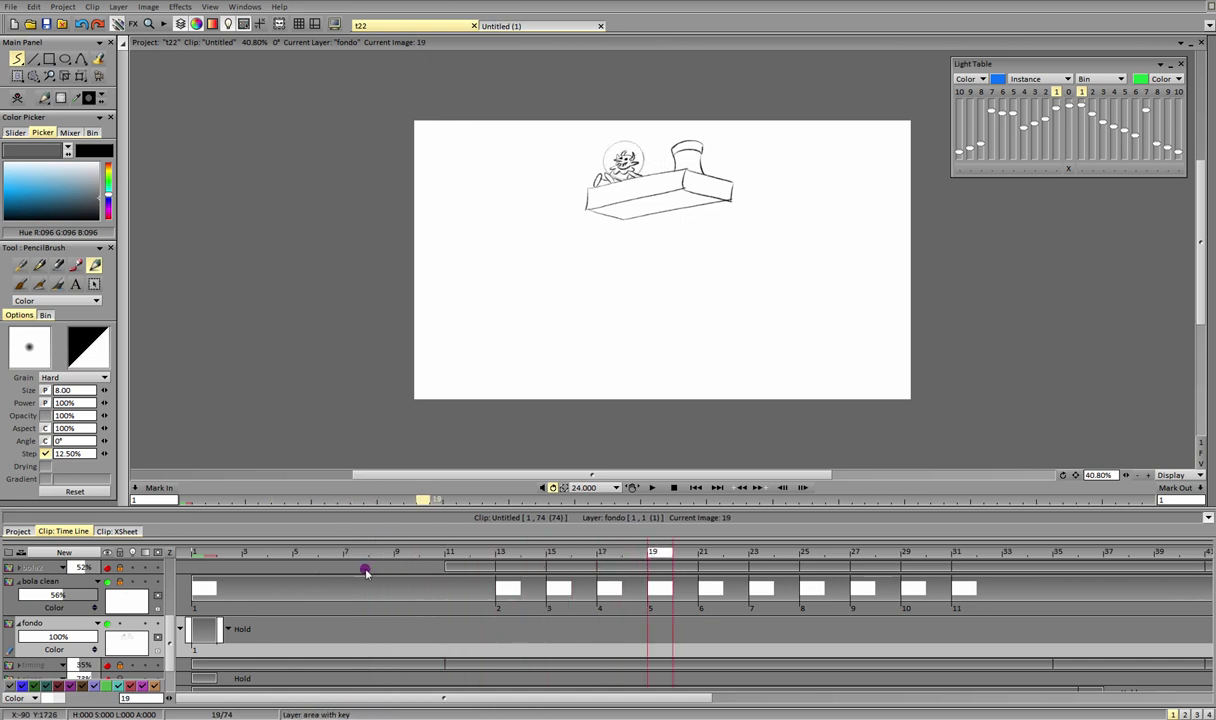
Step: Turn off the hold after the fondo layer's last image by setting it to None
{"action": "left_click", "coordinate": [229, 630]}
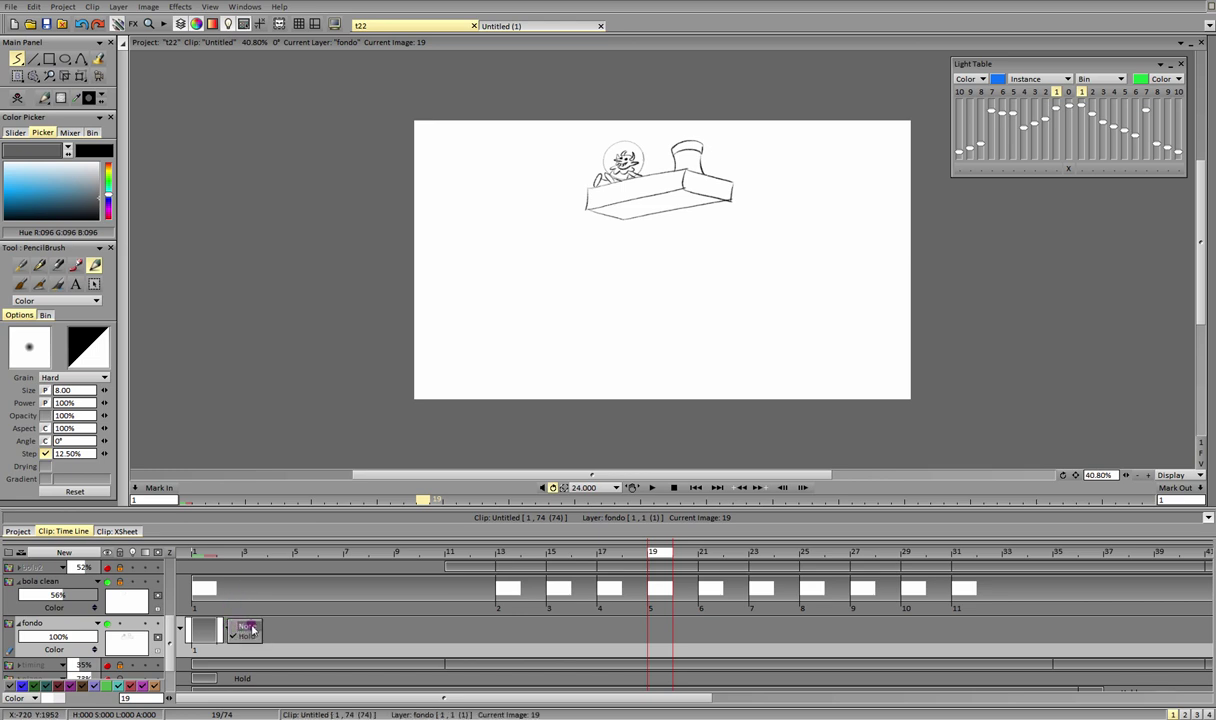
{"action": "left_click", "coordinate": [249, 627]}
{"action": "mouse_move", "coordinate": [240, 553]}
{"action": "left_mouse_down"}
{"action": "mouse_move", "coordinate": [316, 558]}
{"action": "mouse_move", "coordinate": [196, 555]}
{"action": "left_mouse_up"}
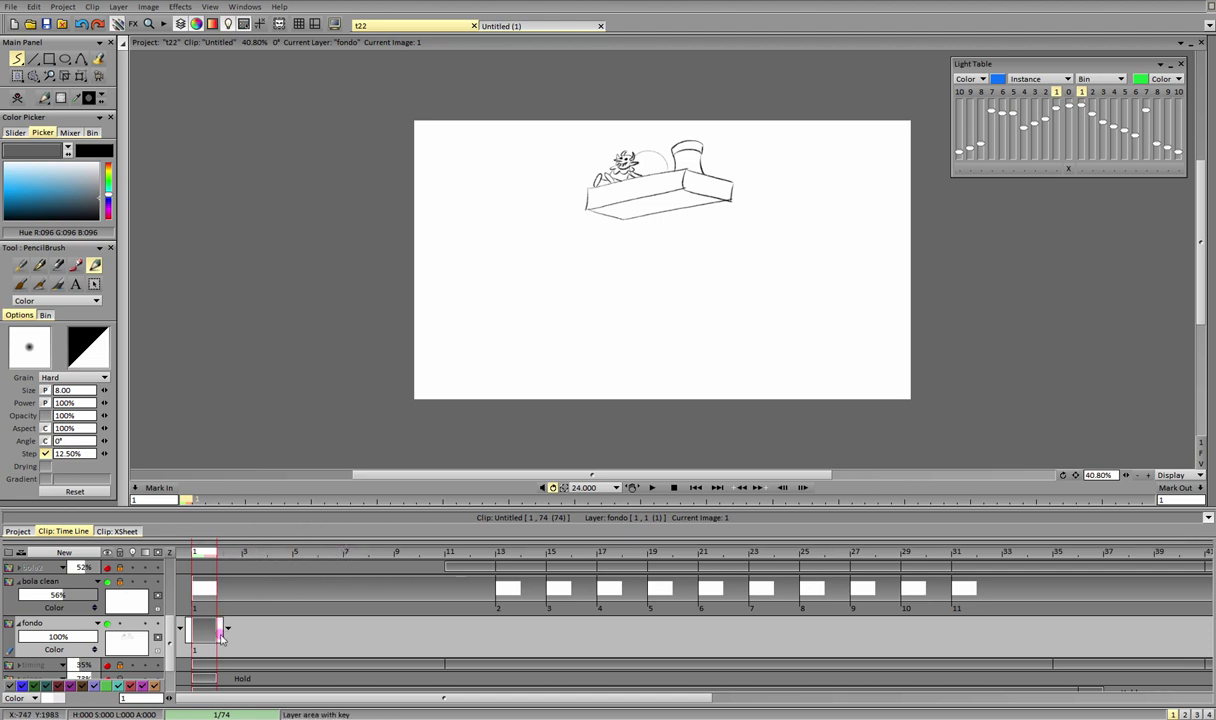
Step: Extend the fondo layer to cover frames 1 to 40, ending just before the character's first drawing
{"action": "left_click_drag", "start_coordinate": [220, 634], "coordinate": [548, 641]}
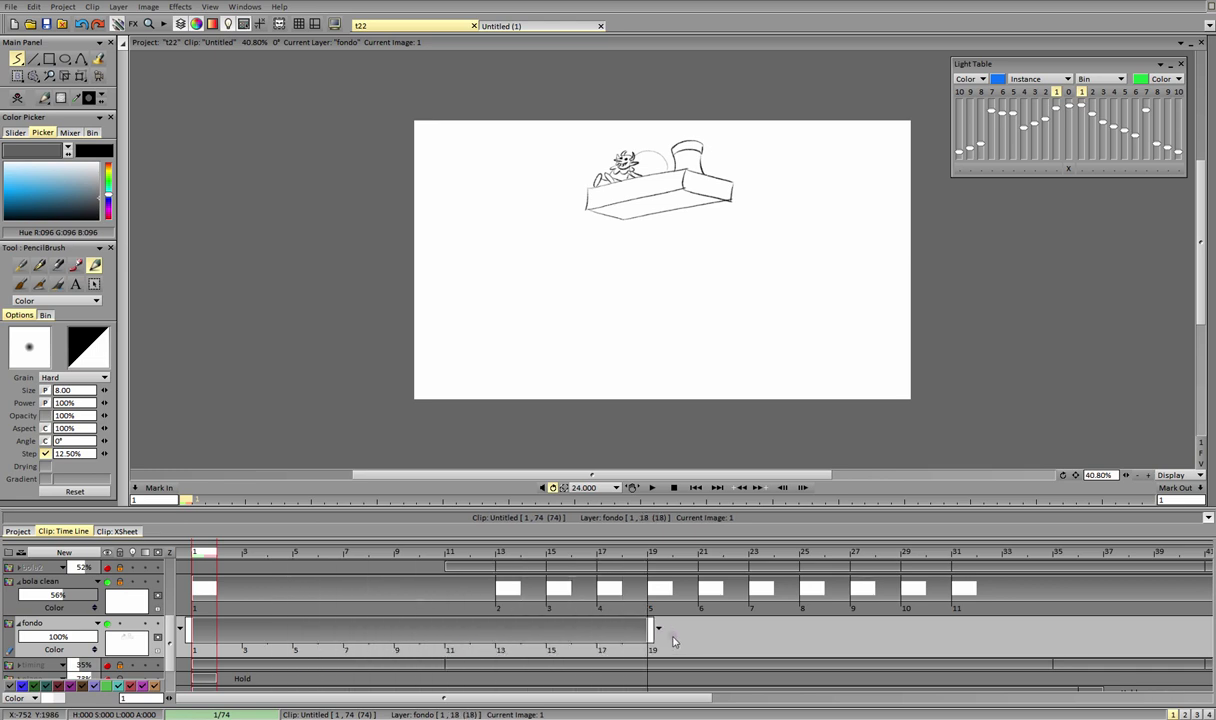
{"action": "left_click_drag", "start_coordinate": [673, 641], "coordinate": [1138, 625]}
{"action": "left_click", "coordinate": [888, 553]}
{"action": "left_click_drag", "start_coordinate": [580, 699], "coordinate": [798, 672]}
{"action": "left_click", "coordinate": [542, 556]}
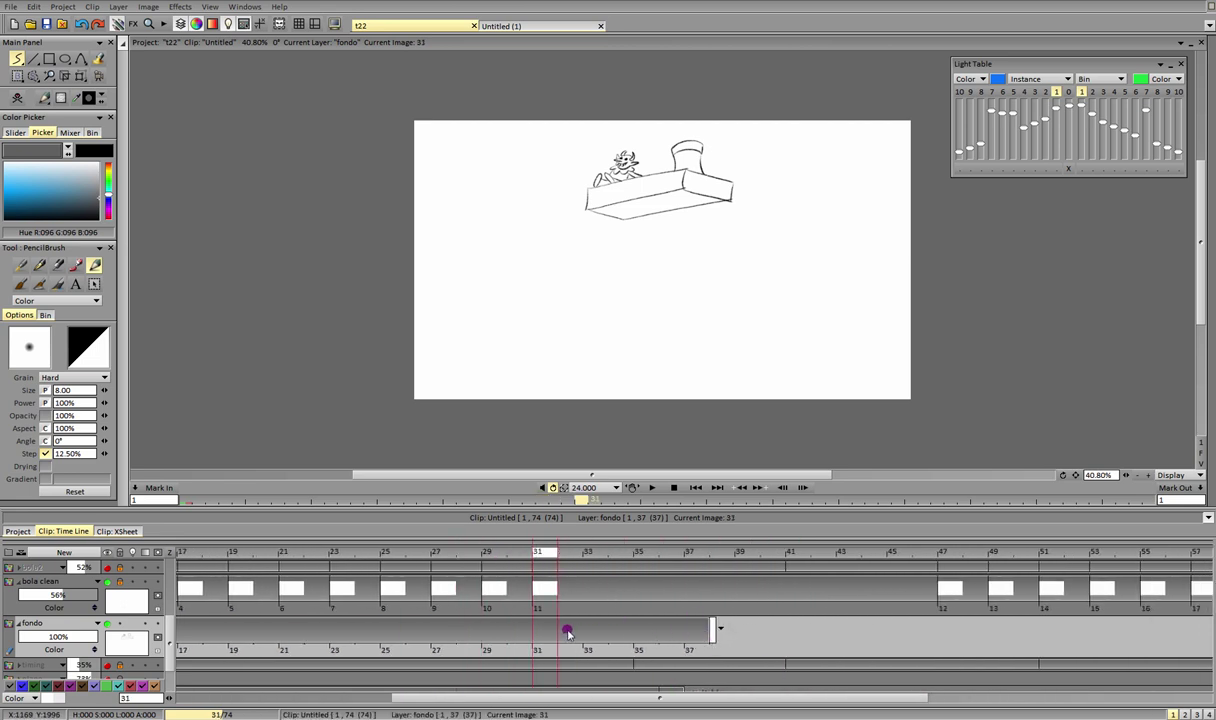
{"action": "left_click_drag", "start_coordinate": [711, 630], "coordinate": [557, 630]}
{"action": "left_click", "coordinate": [564, 567]}
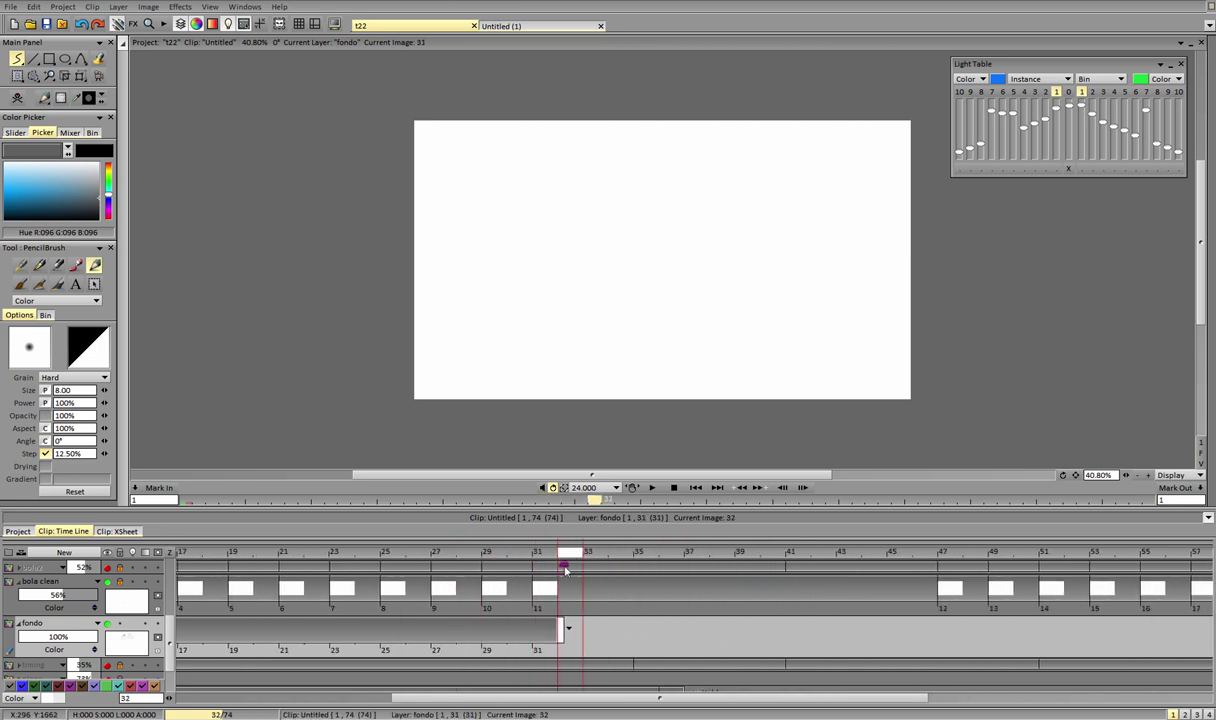
{"action": "left_click_drag", "start_coordinate": [564, 567], "coordinate": [790, 567]}
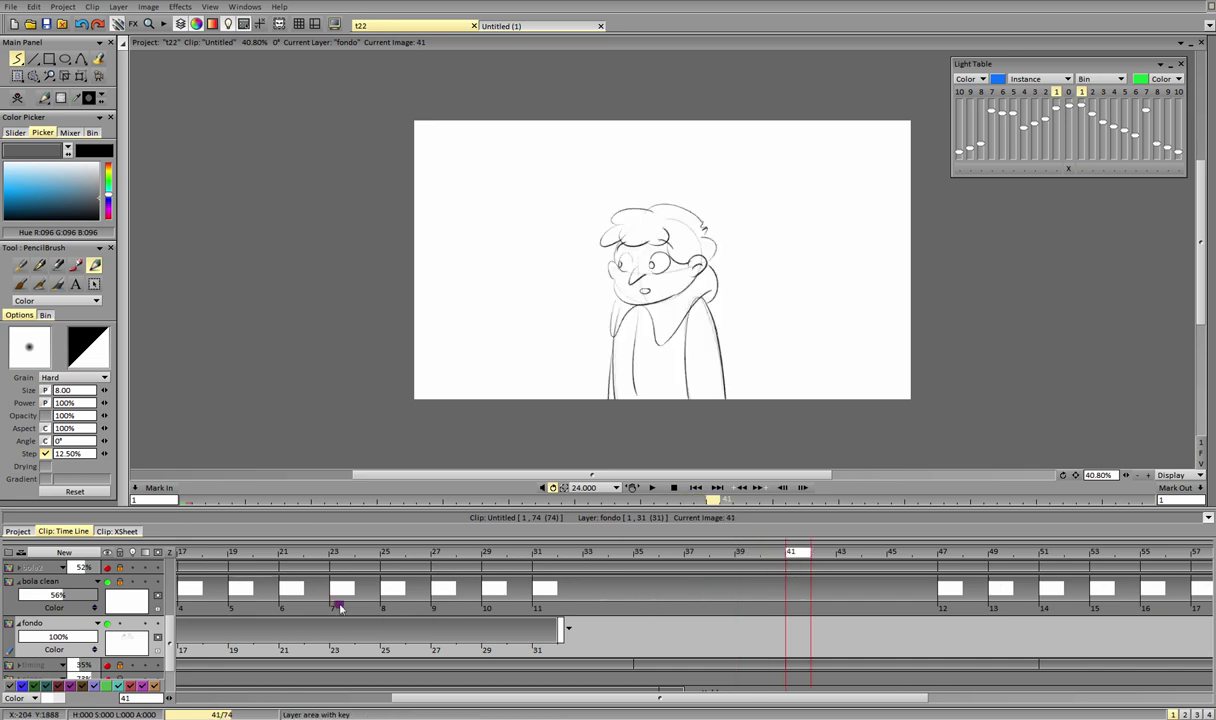
{"action": "scroll", "coordinate": [165, 595], "scroll_direction": "up", "scroll_amount": 1}
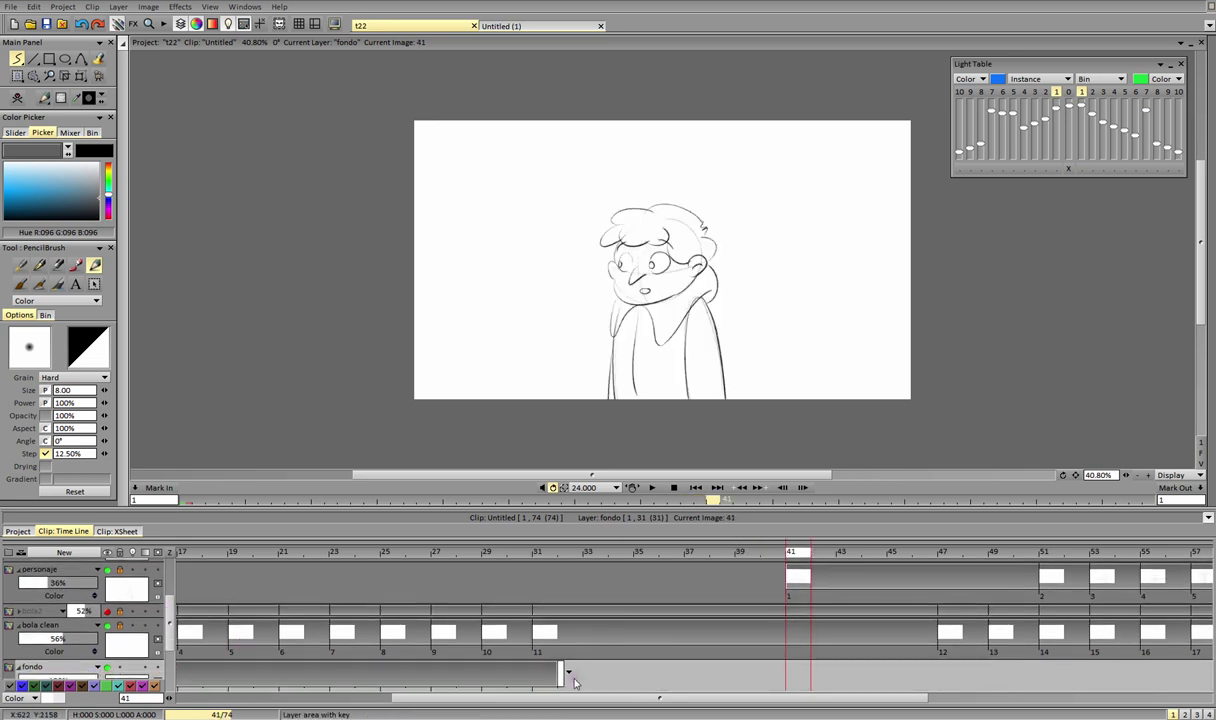
{"action": "left_click_drag", "start_coordinate": [560, 675], "coordinate": [792, 672]}
{"action": "left_click", "coordinate": [762, 670]}
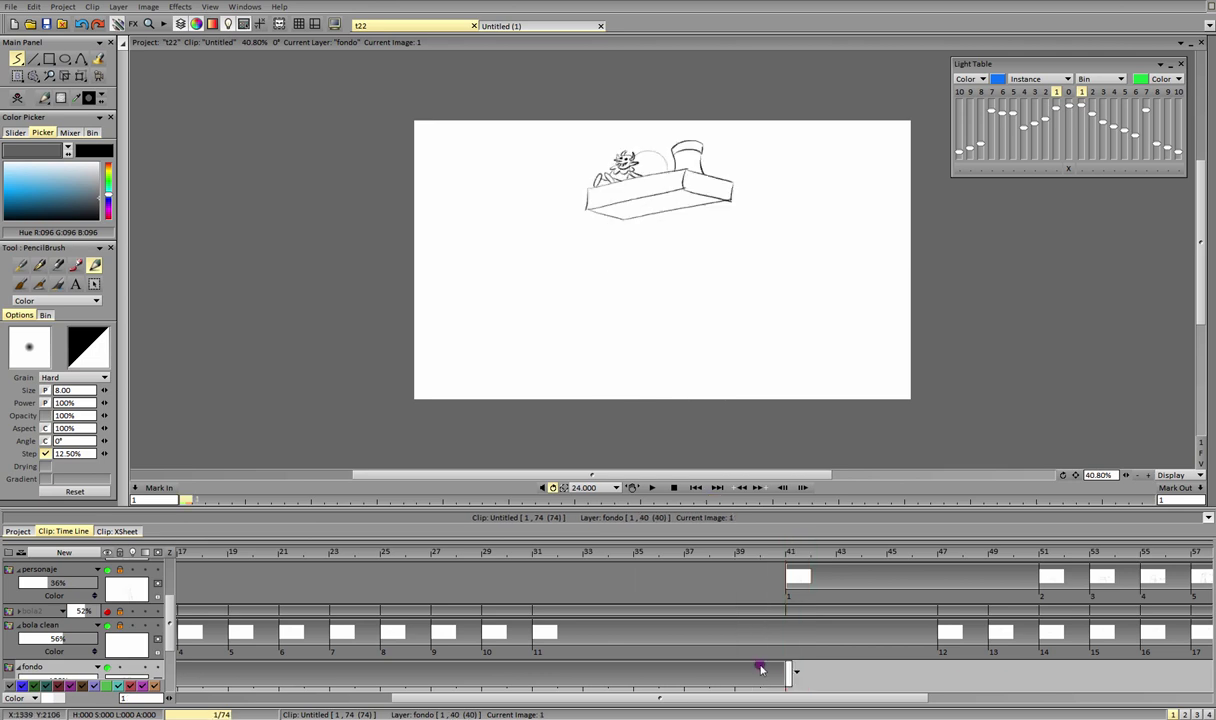
Step: Play back the clip and scrub through the cut from the shelf to the character and the impact around frames 41 to 54
{"action": "mouse_move", "coordinate": [440, 552]}
{"action": "left_mouse_down"}
{"action": "mouse_move", "coordinate": [651, 567]}
{"action": "mouse_move", "coordinate": [979, 562]}
{"action": "mouse_move", "coordinate": [798, 566]}
{"action": "left_mouse_up"}
{"action": "left_click", "coordinate": [652, 488]}
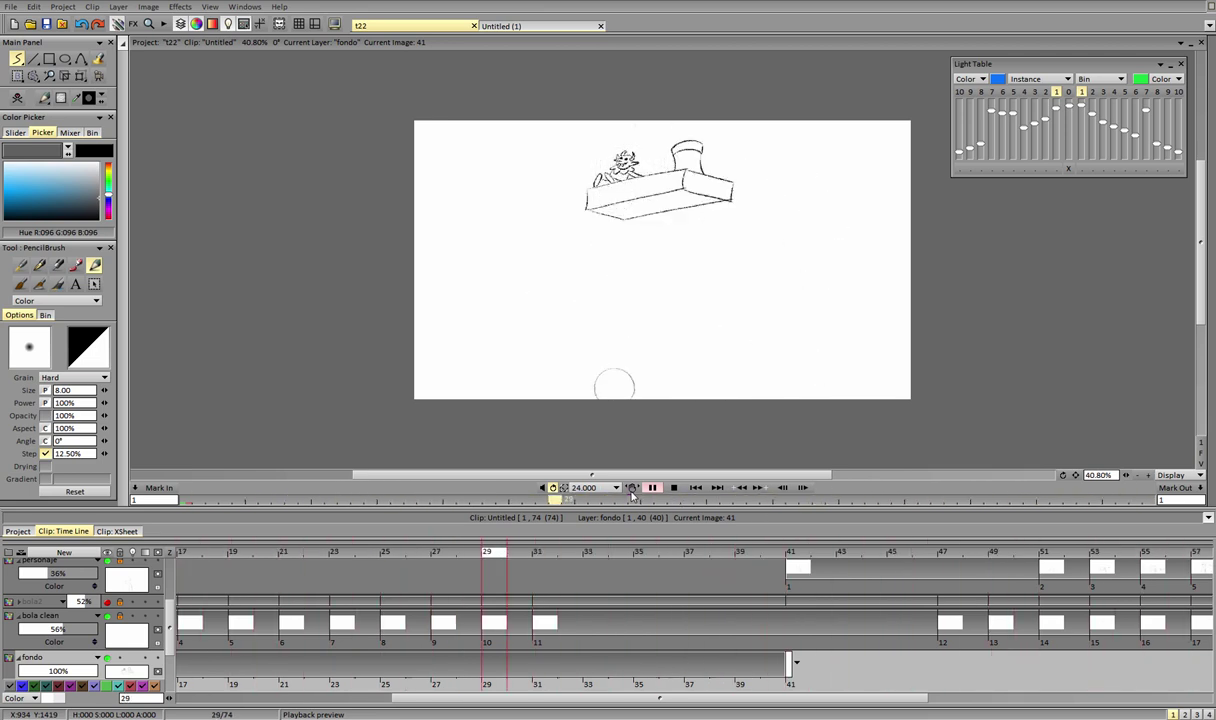
{"action": "left_click", "coordinate": [793, 558]}
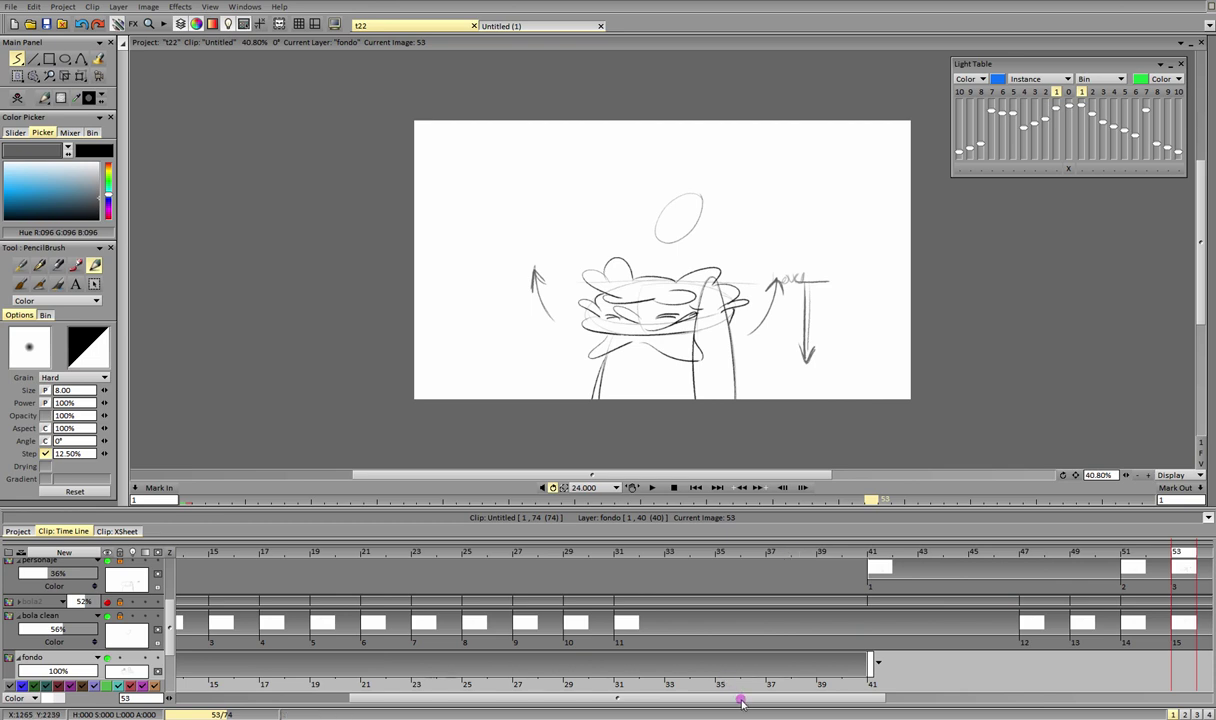
{"action": "left_click_drag", "start_coordinate": [743, 698], "coordinate": [885, 698]}
{"action": "left_click_drag", "start_coordinate": [612, 548], "coordinate": [642, 545]}
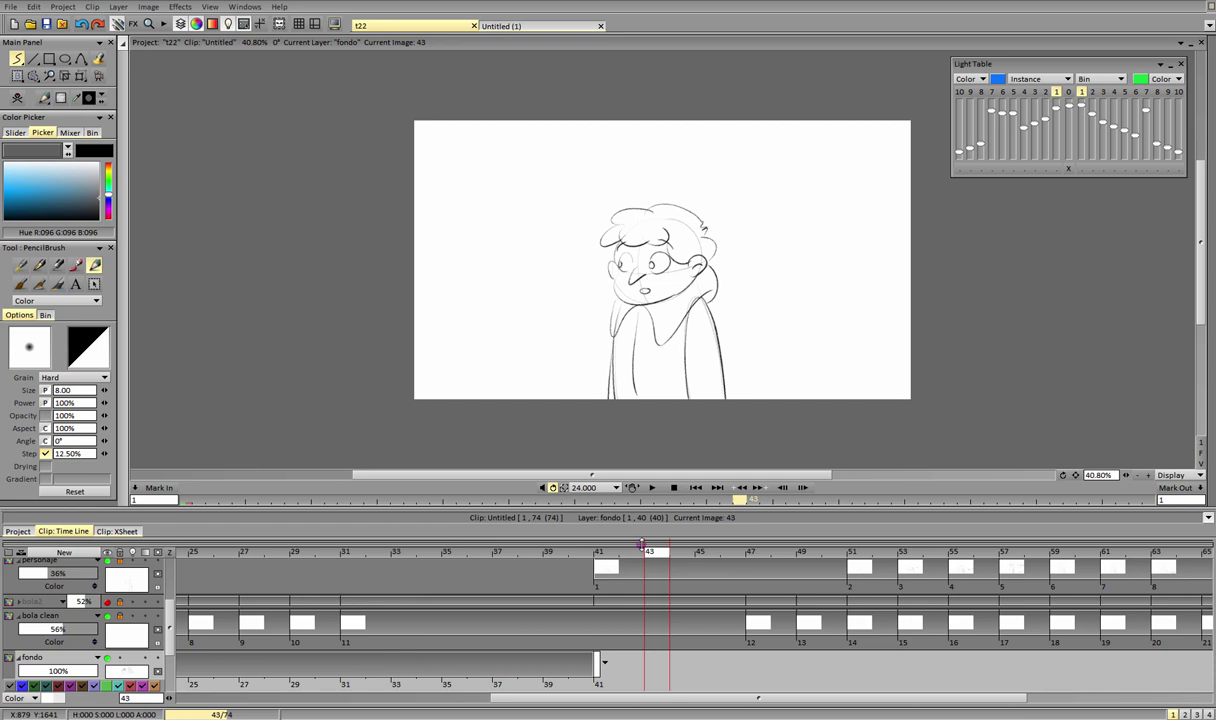
{"action": "left_click_drag", "start_coordinate": [655, 552], "coordinate": [929, 562]}
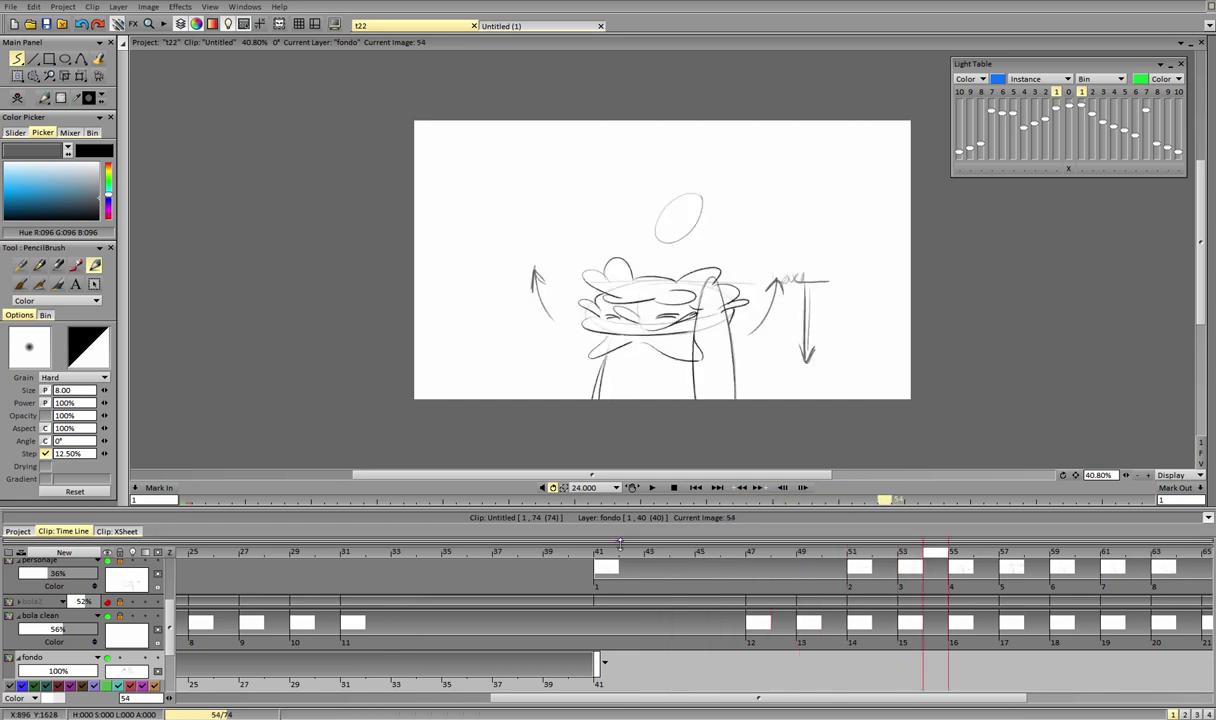
{"action": "left_click_drag", "start_coordinate": [597, 548], "coordinate": [685, 543]}
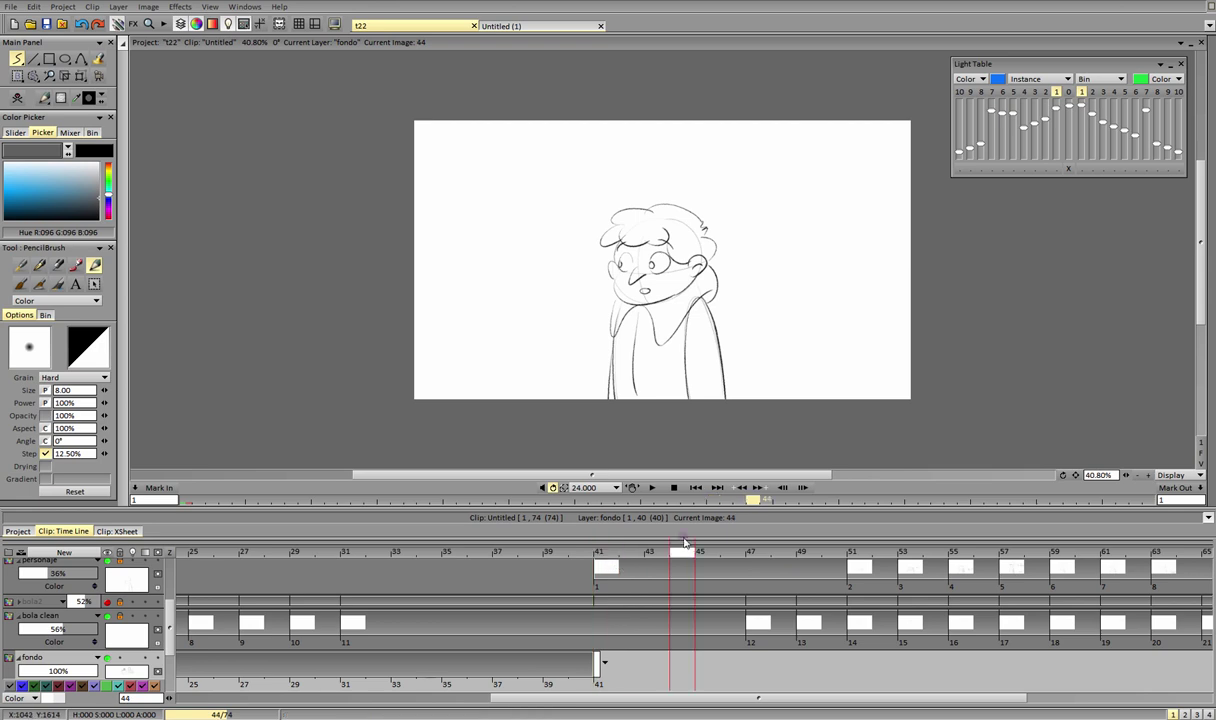